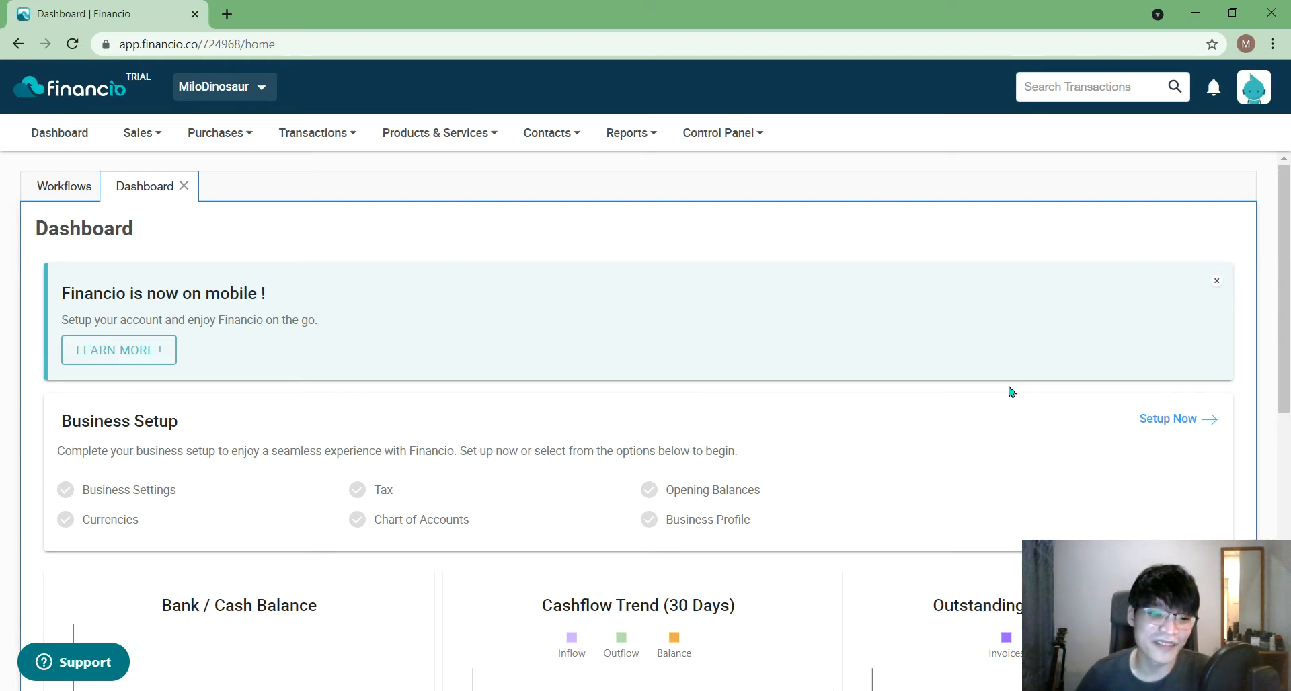
# - Browse the Sales, Purchases and Transactions menus without choosing anything
pyautogui.moveTo(1197, 664)
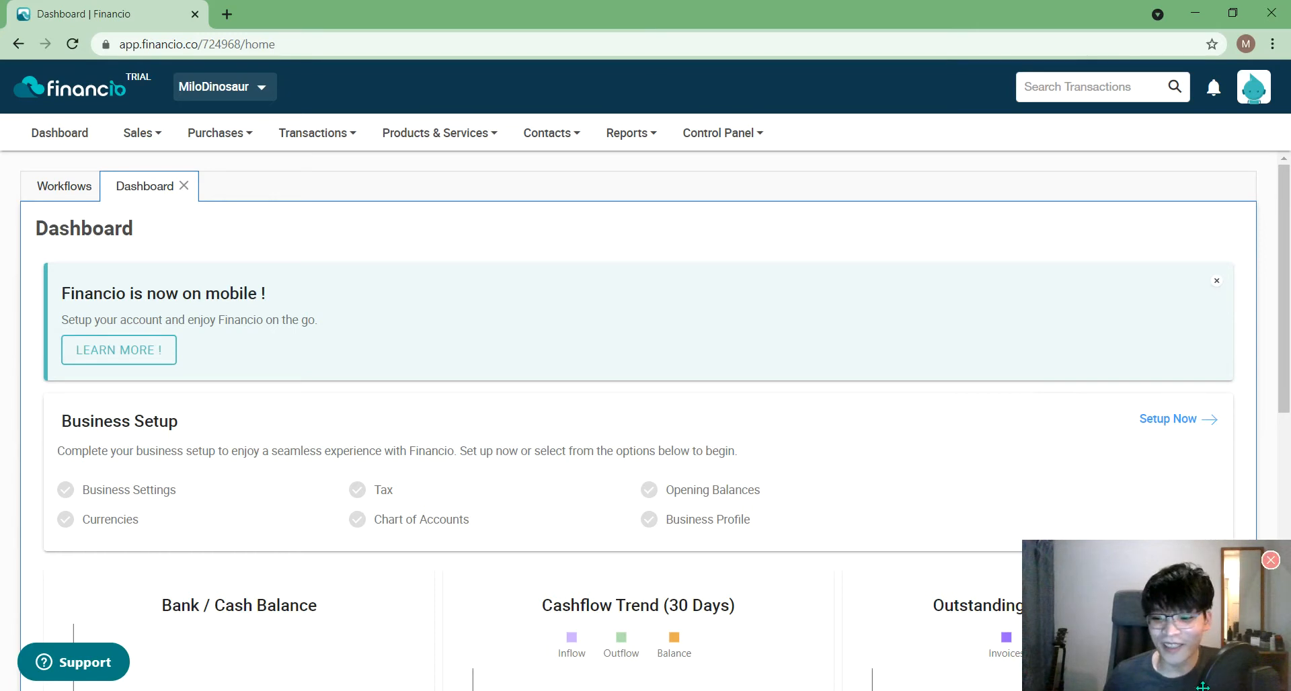
pyautogui.moveTo(1202, 626)
pyautogui.mouseDown()
pyautogui.moveTo(935, 426)
pyautogui.moveTo(912, 378)
pyautogui.moveTo(1169, 463)
pyautogui.moveTo(1201, 625)
pyautogui.mouseUp()
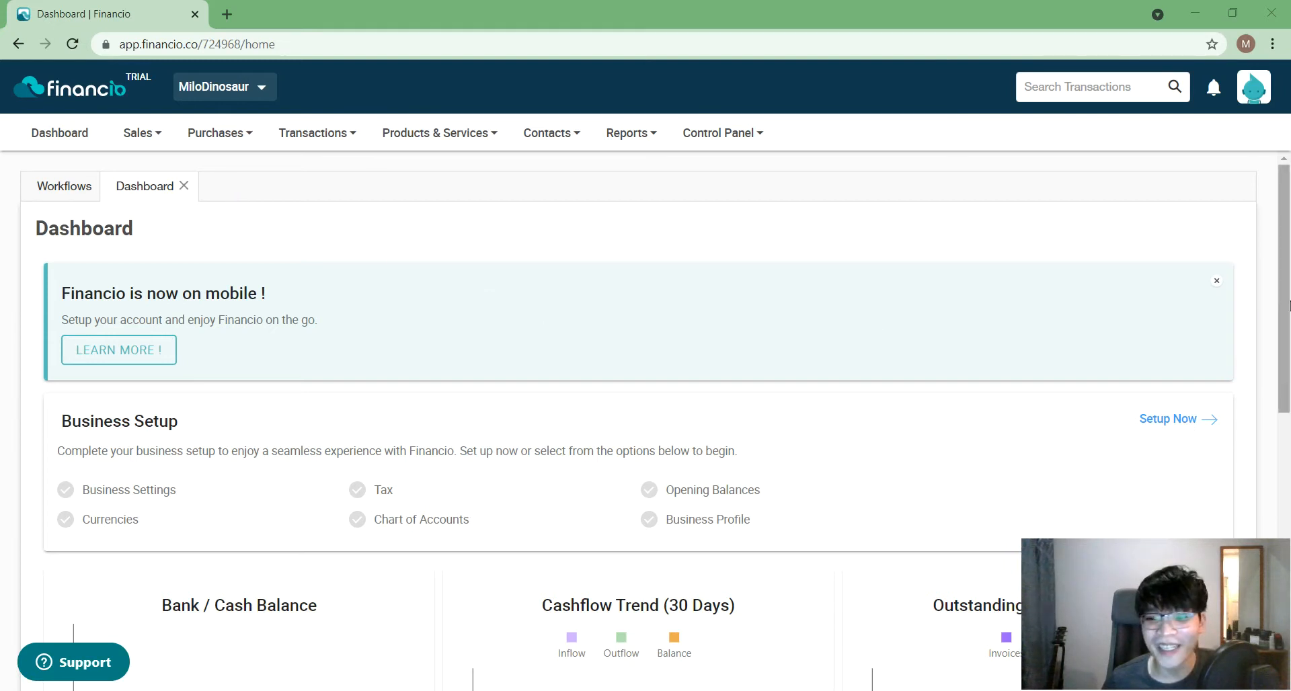
pyautogui.moveTo(1289, 306); pyautogui.dragTo(1289, 161)
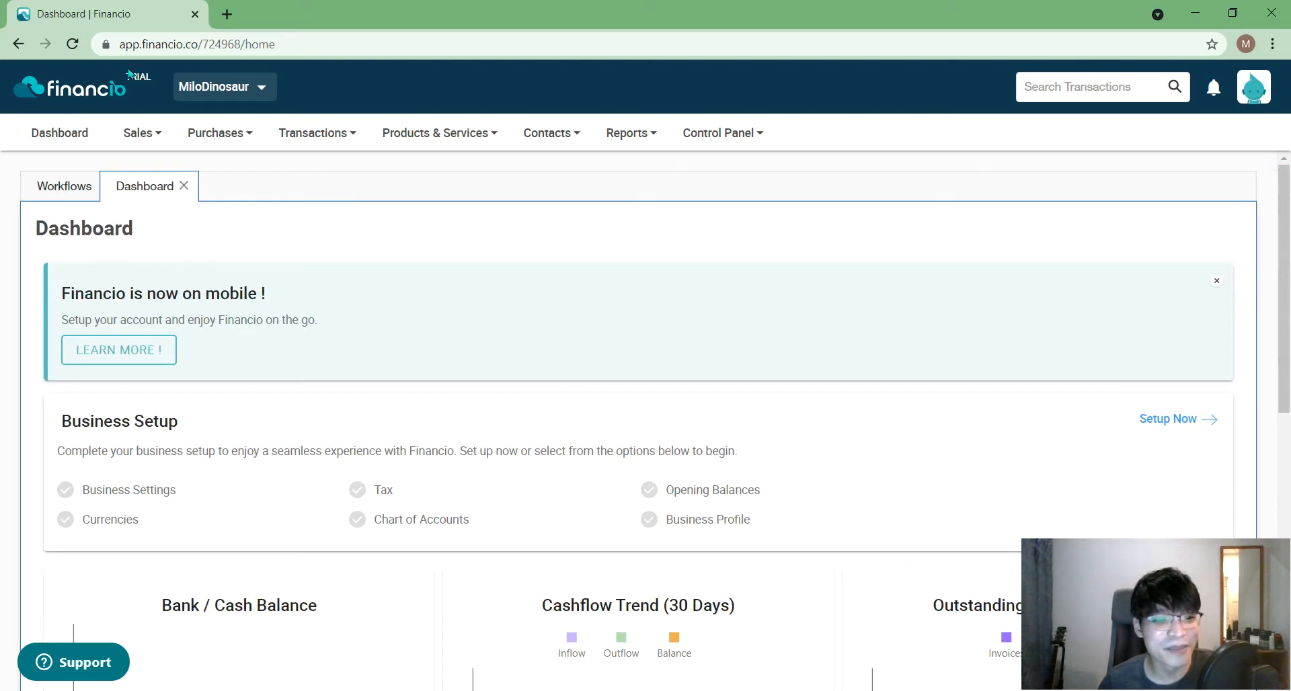
pyautogui.click(141, 133)
pyautogui.click(218, 132)
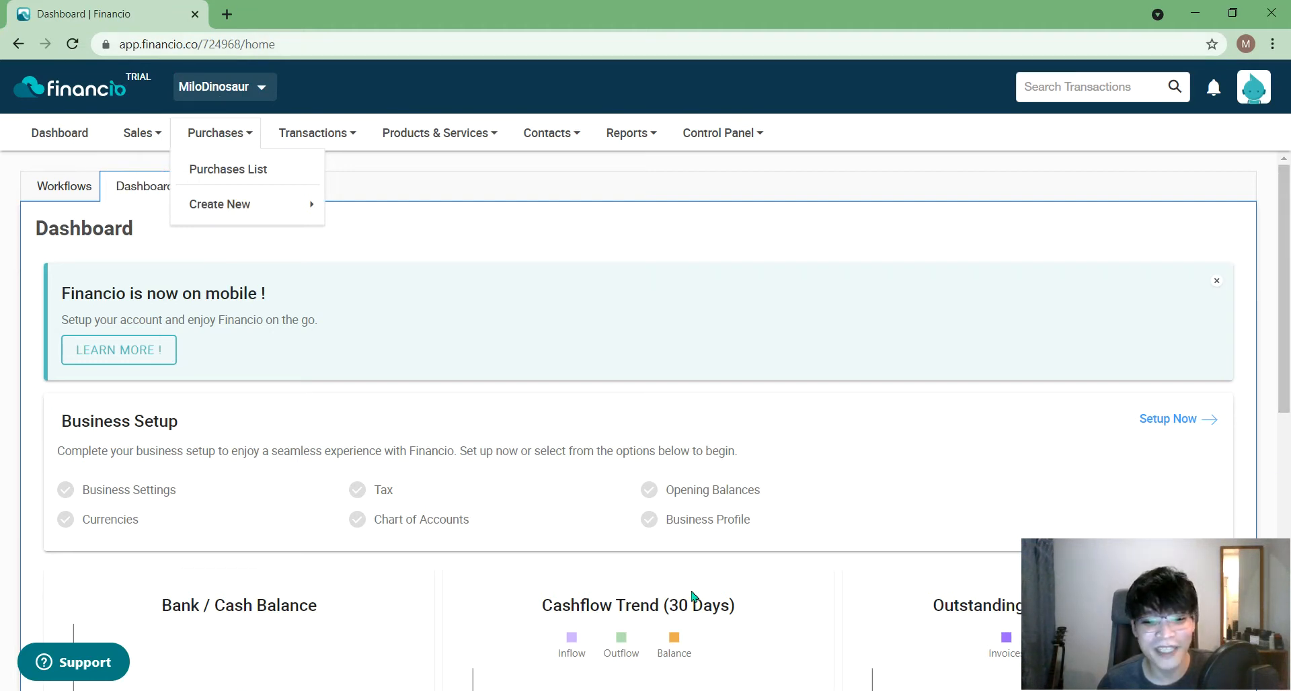
pyautogui.click(508, 253)
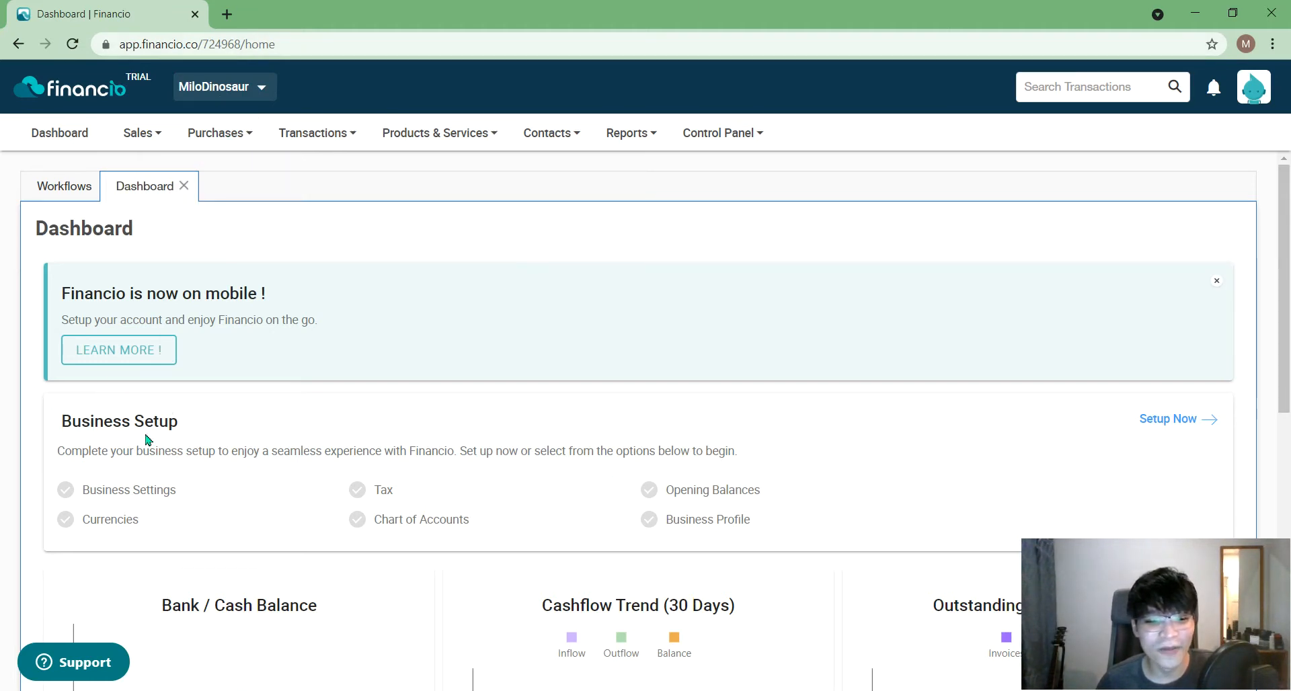
pyautogui.click(198, 132)
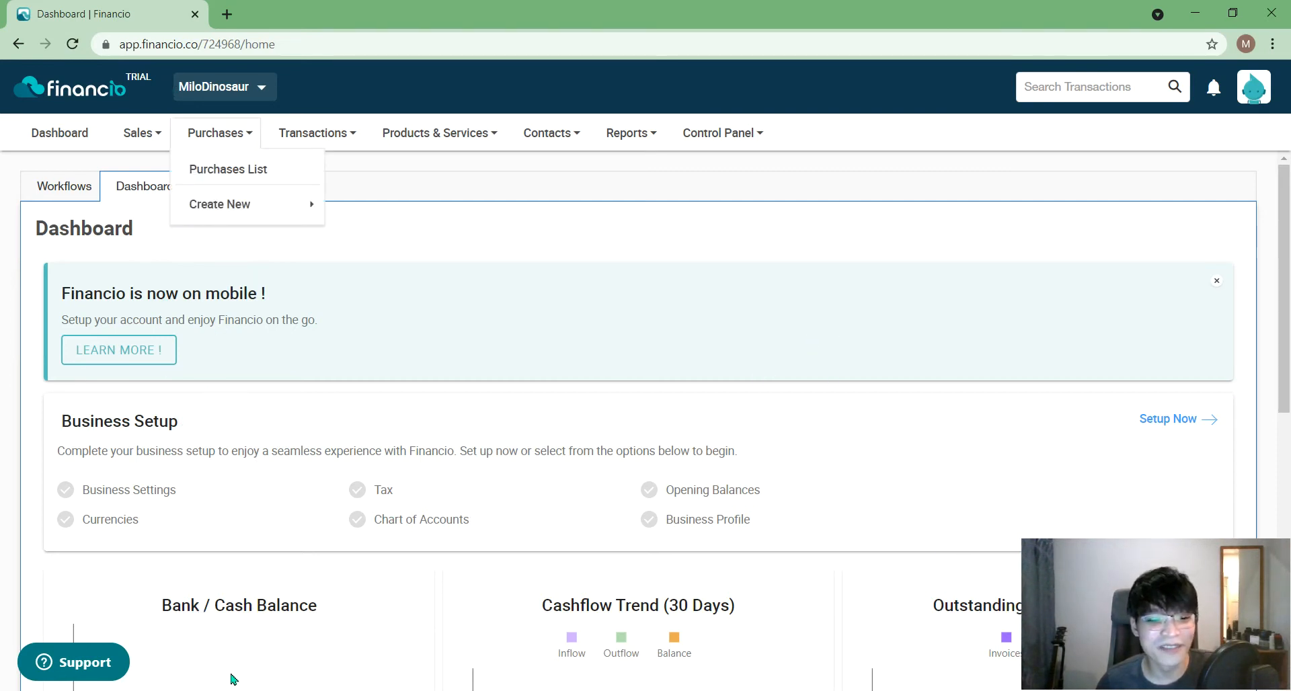
pyautogui.click(313, 129)
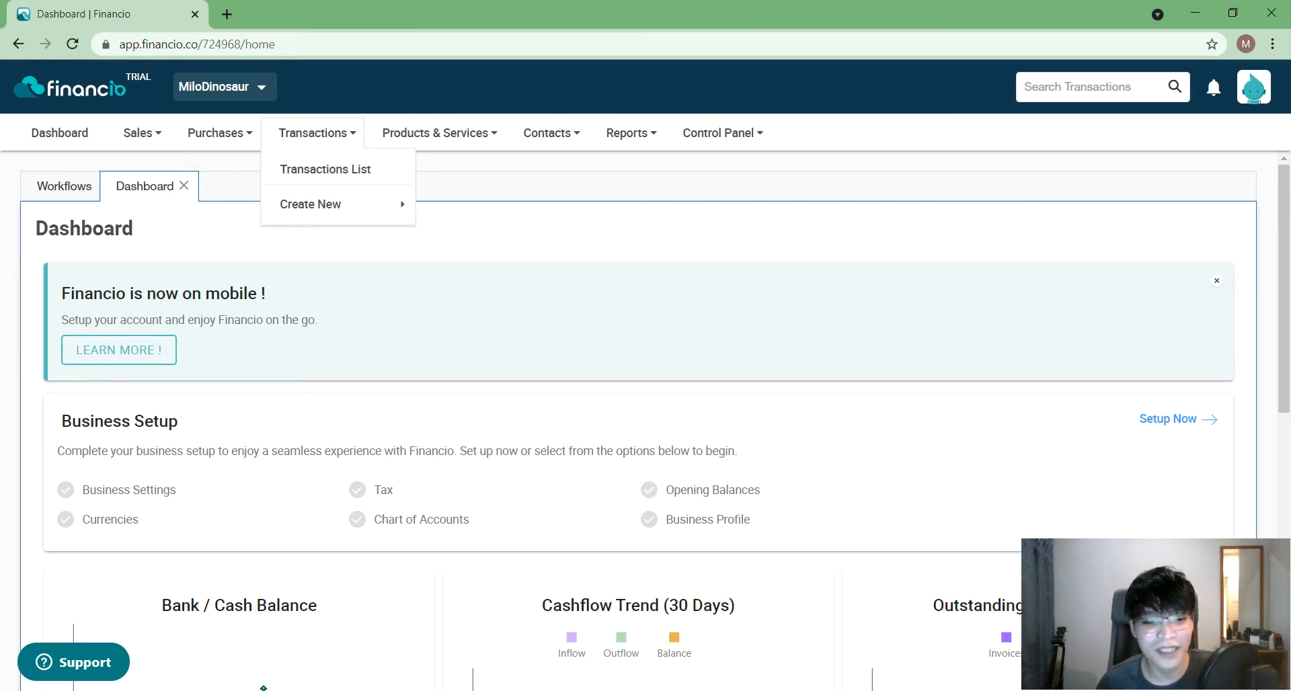
pyautogui.click(544, 248)
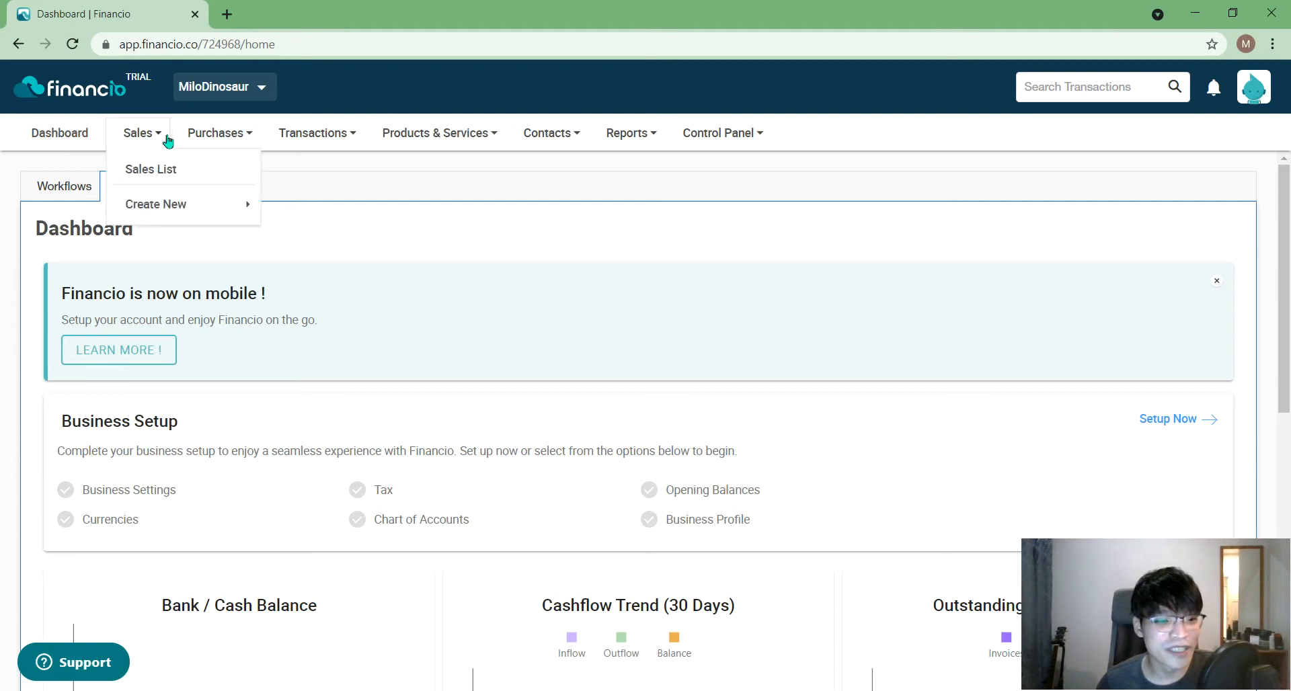
# - Look over the Products & Services menu options and close it
pyautogui.moveTo(413, 134)
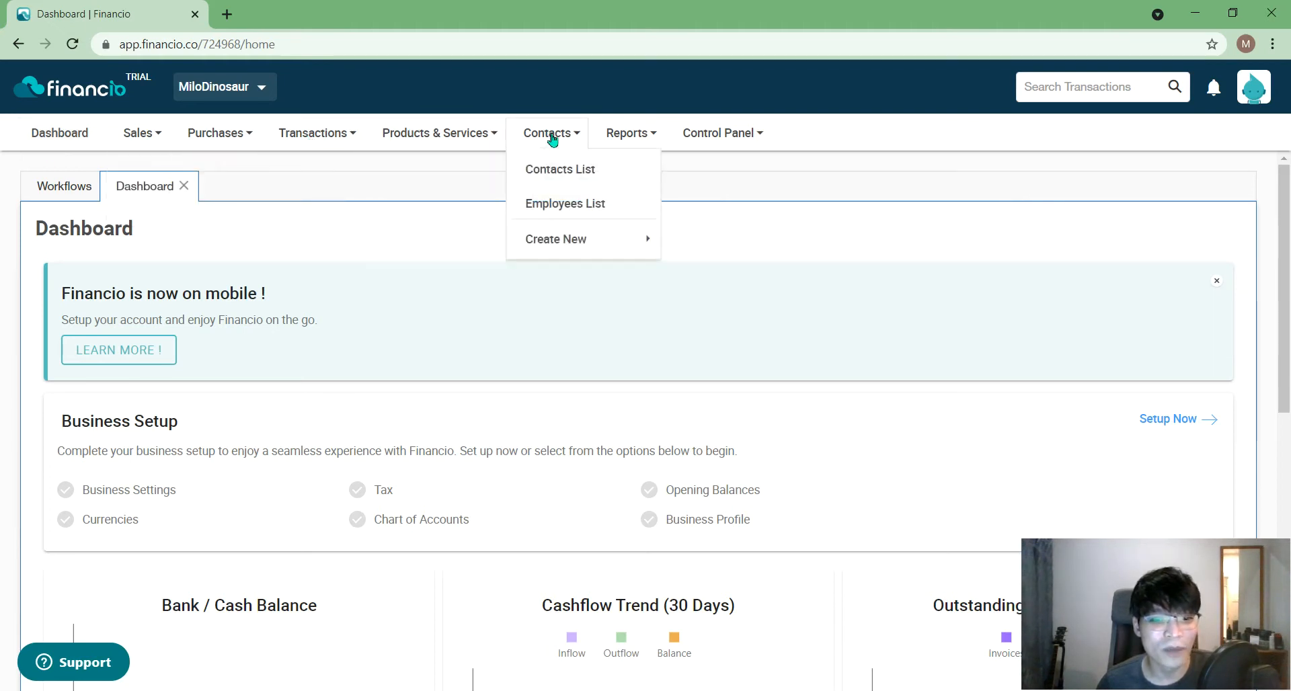
pyautogui.moveTo(777, 134)
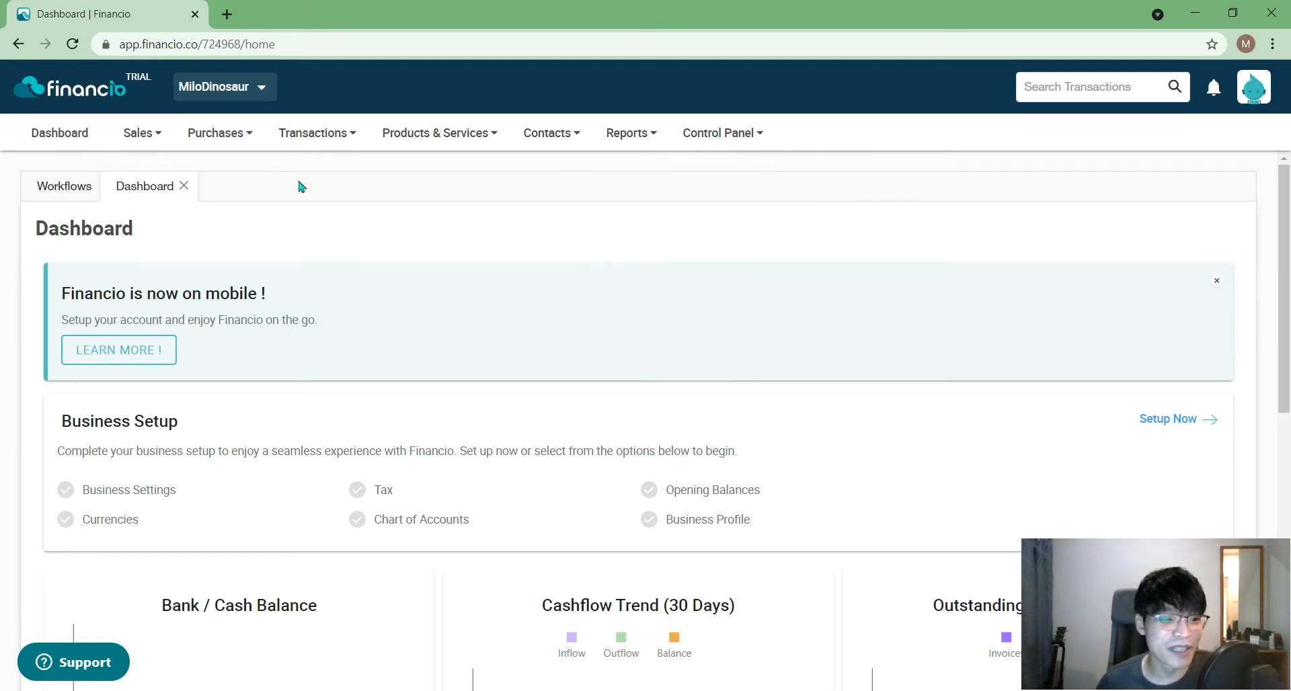
pyautogui.moveTo(162, 151)
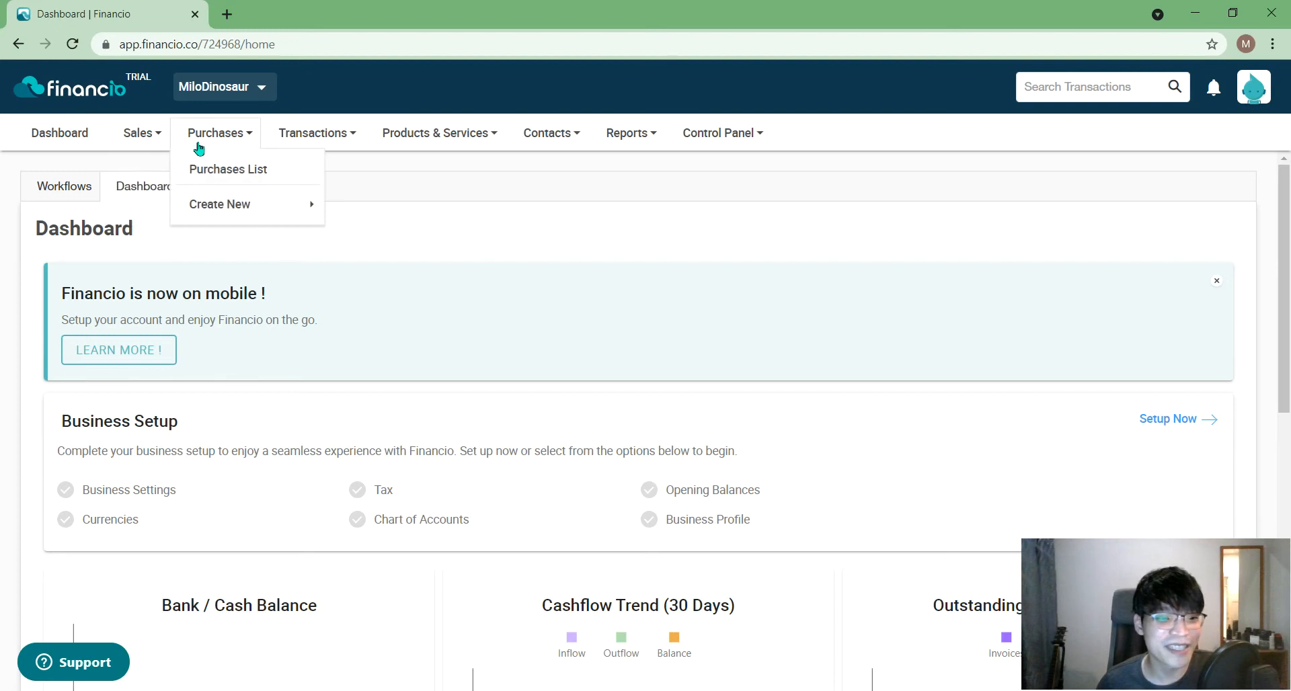
pyautogui.moveTo(337, 150)
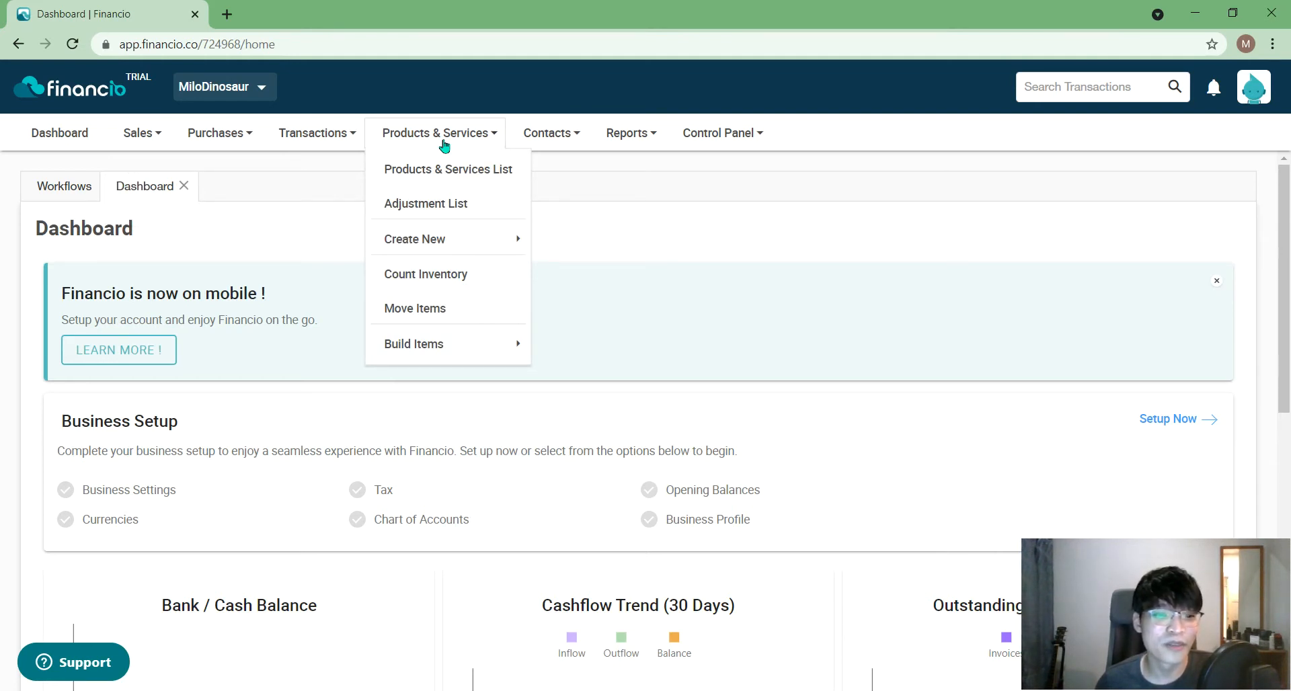
pyautogui.moveTo(378, 343)
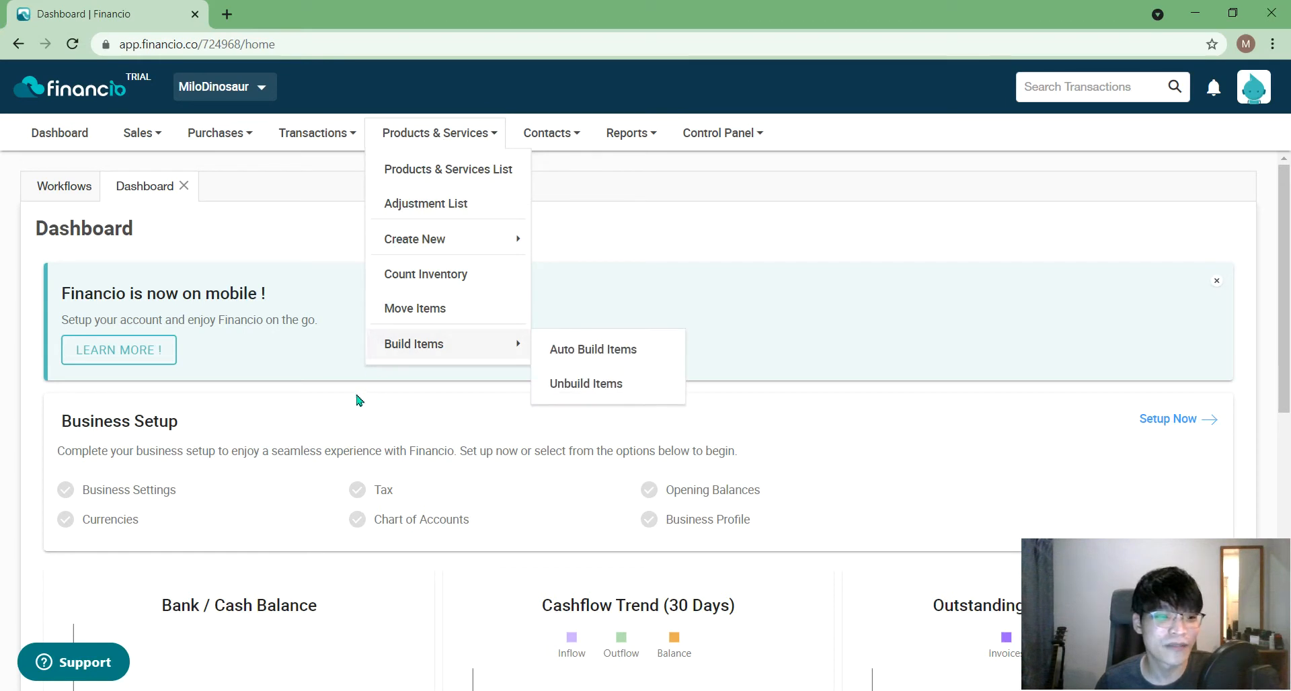
pyautogui.click(272, 244)
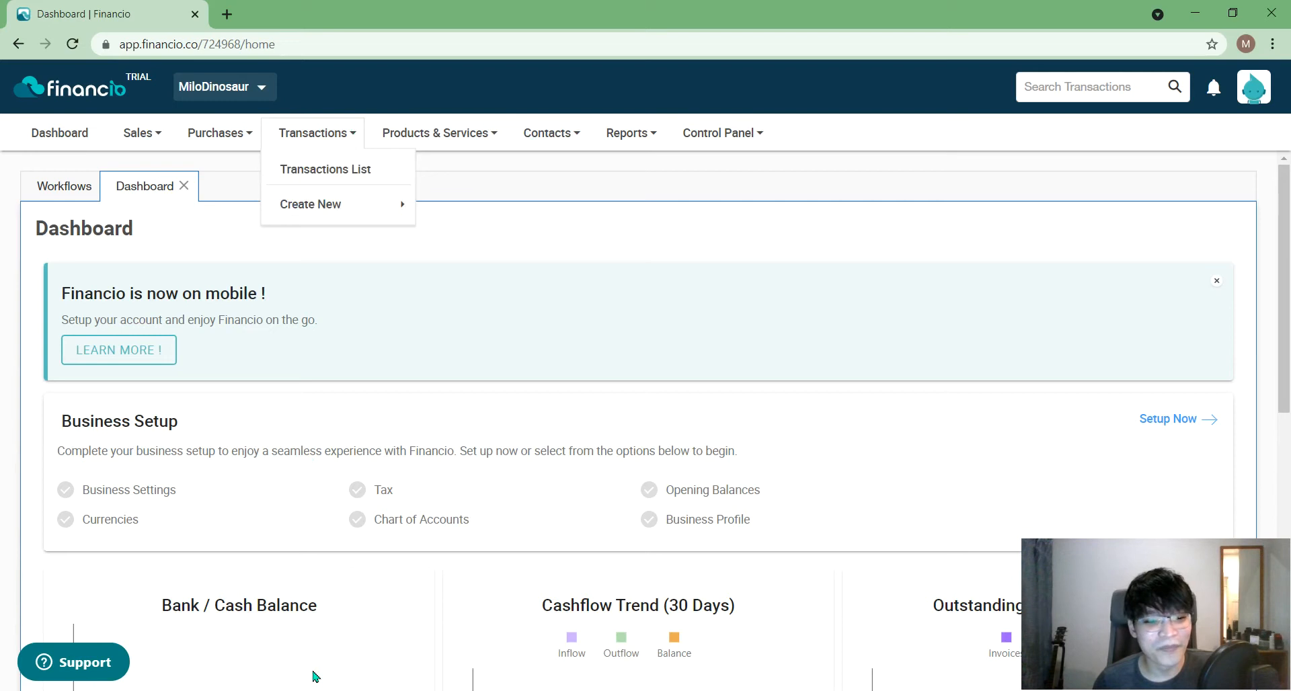
# - Bring up the Business Setup form from Control Panel's Business Settings
pyautogui.moveTo(1285, 281)
pyautogui.mouseDown()
pyautogui.moveTo(1288, 296)
pyautogui.moveTo(1288, 278)
pyautogui.mouseUp()
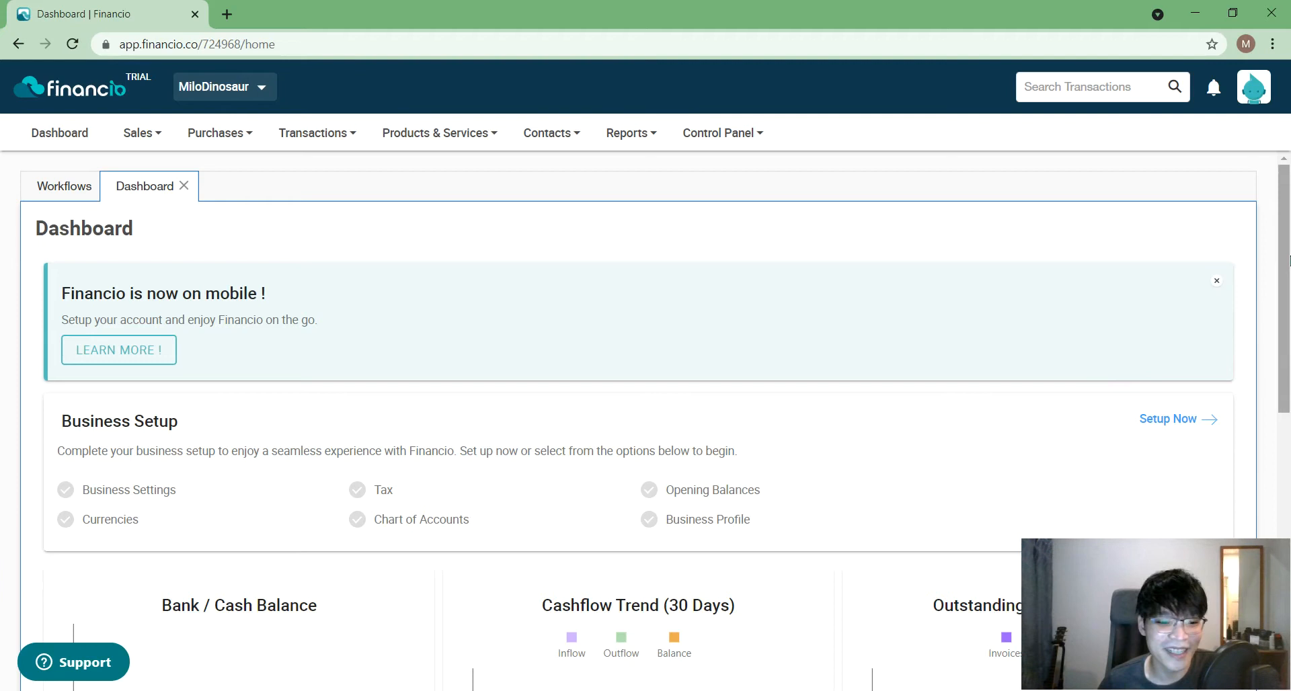
pyautogui.moveTo(1290, 261); pyautogui.dragTo(1290, 303)
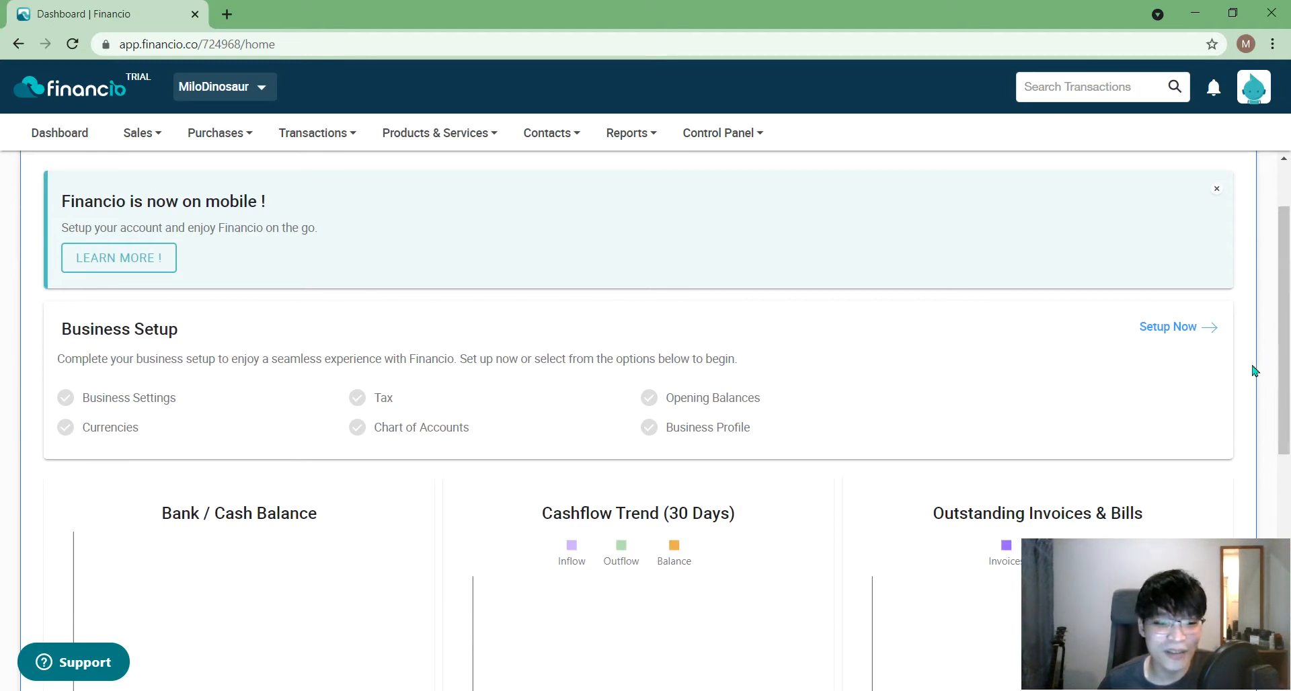
pyautogui.moveTo(1290, 357); pyautogui.dragTo(1289, 310)
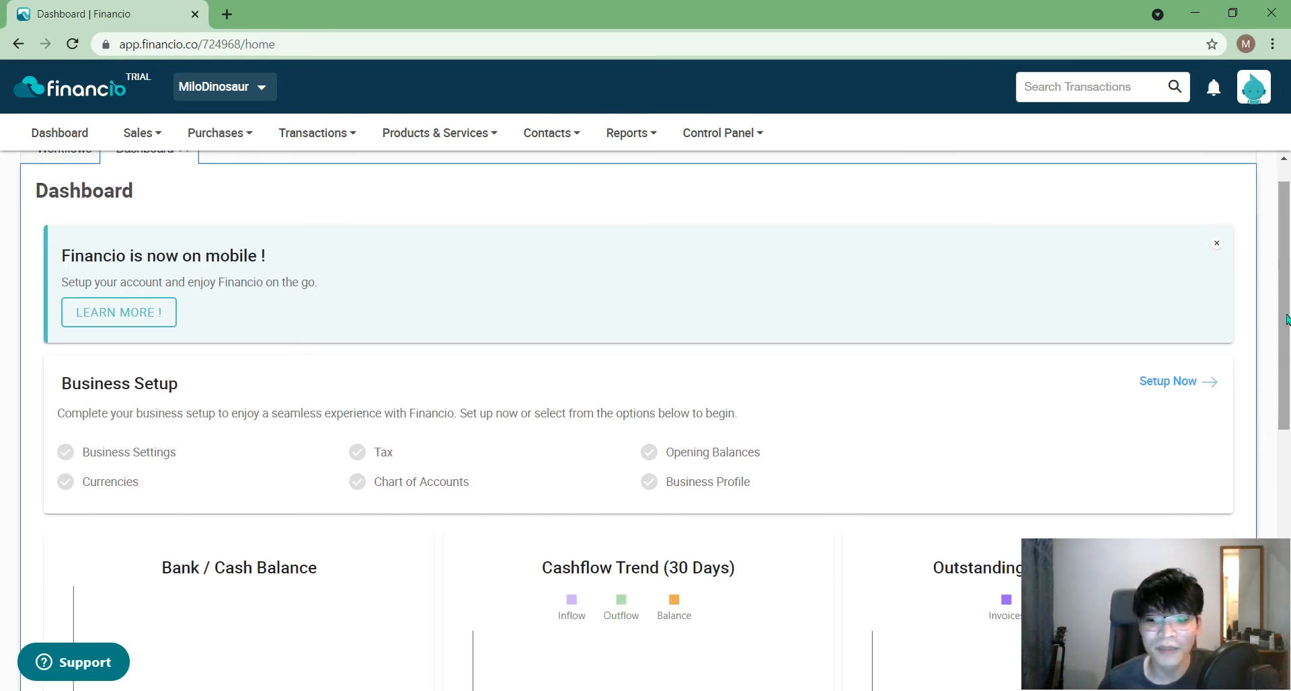
pyautogui.moveTo(1286, 320); pyautogui.dragTo(1289, 299)
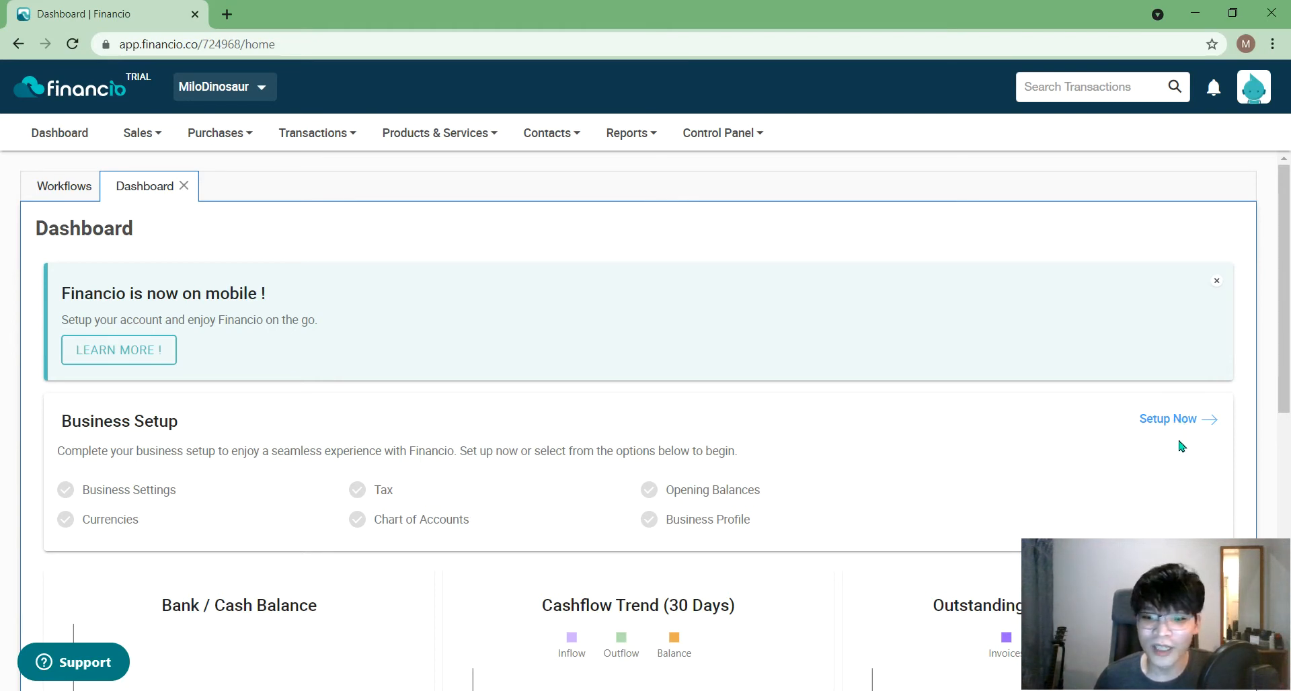
pyautogui.scroll(-1, 1181, 446)
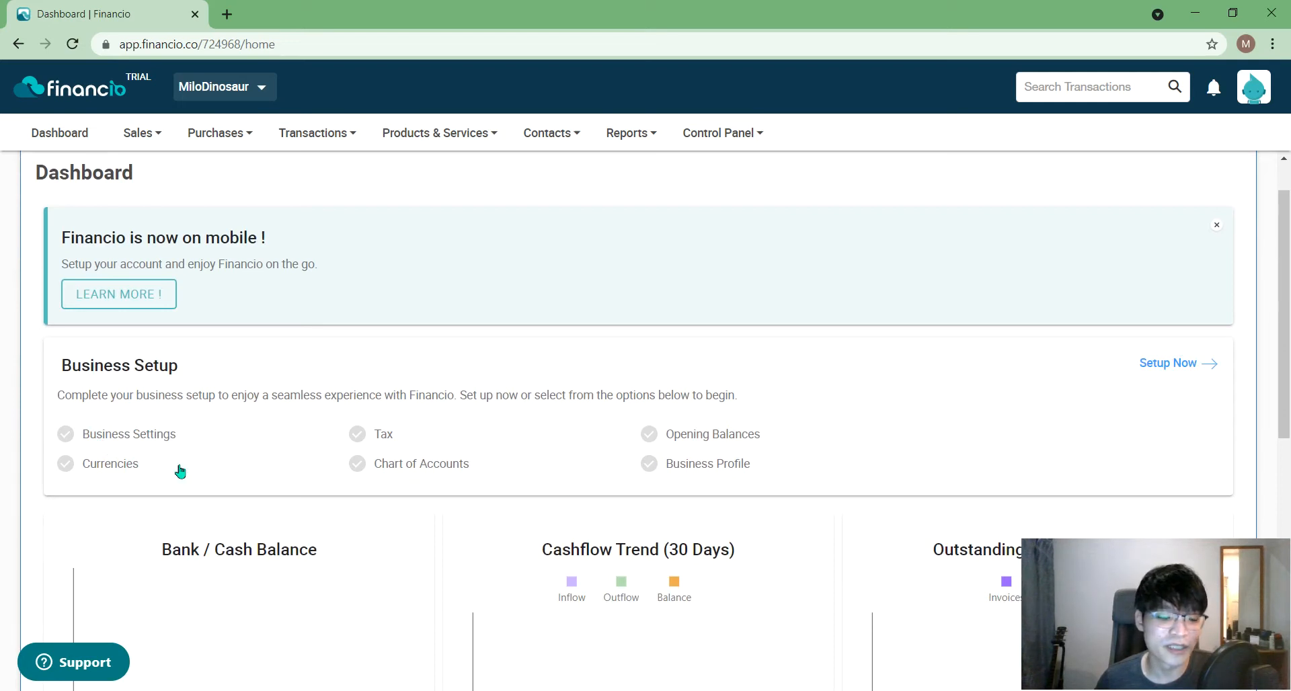
pyautogui.click(1176, 364)
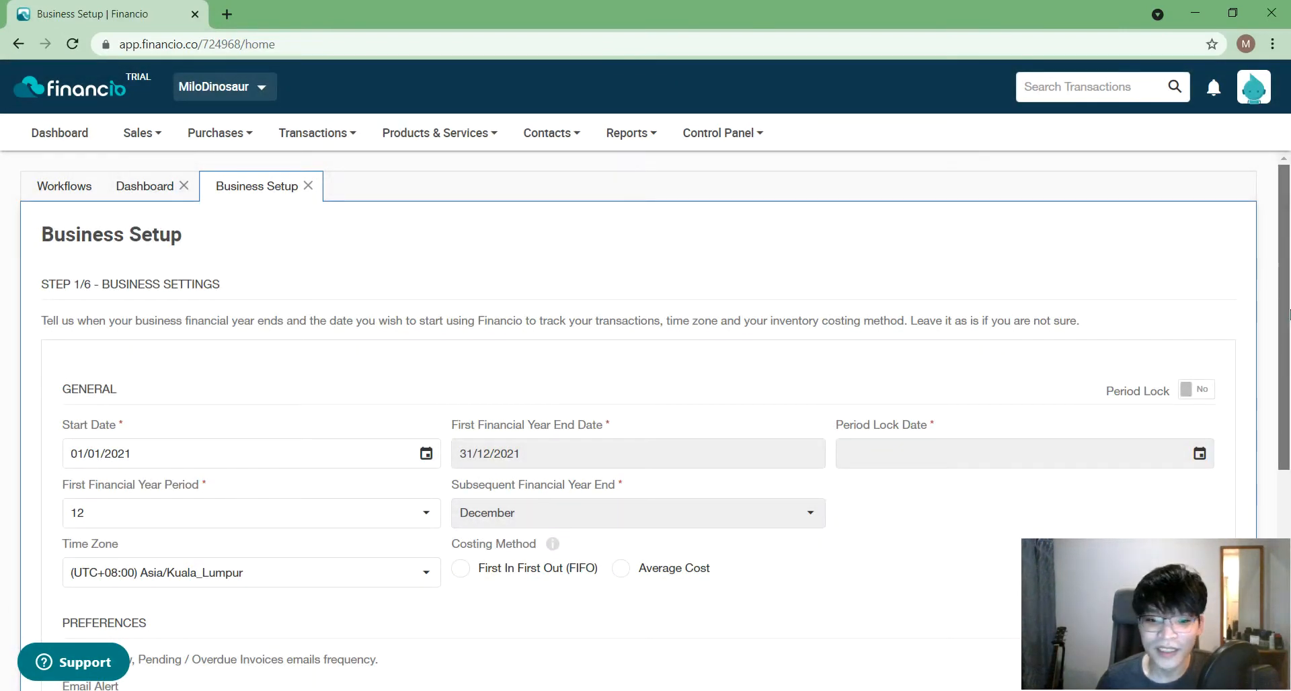
pyautogui.moveTo(1288, 314); pyautogui.dragTo(1288, 343)
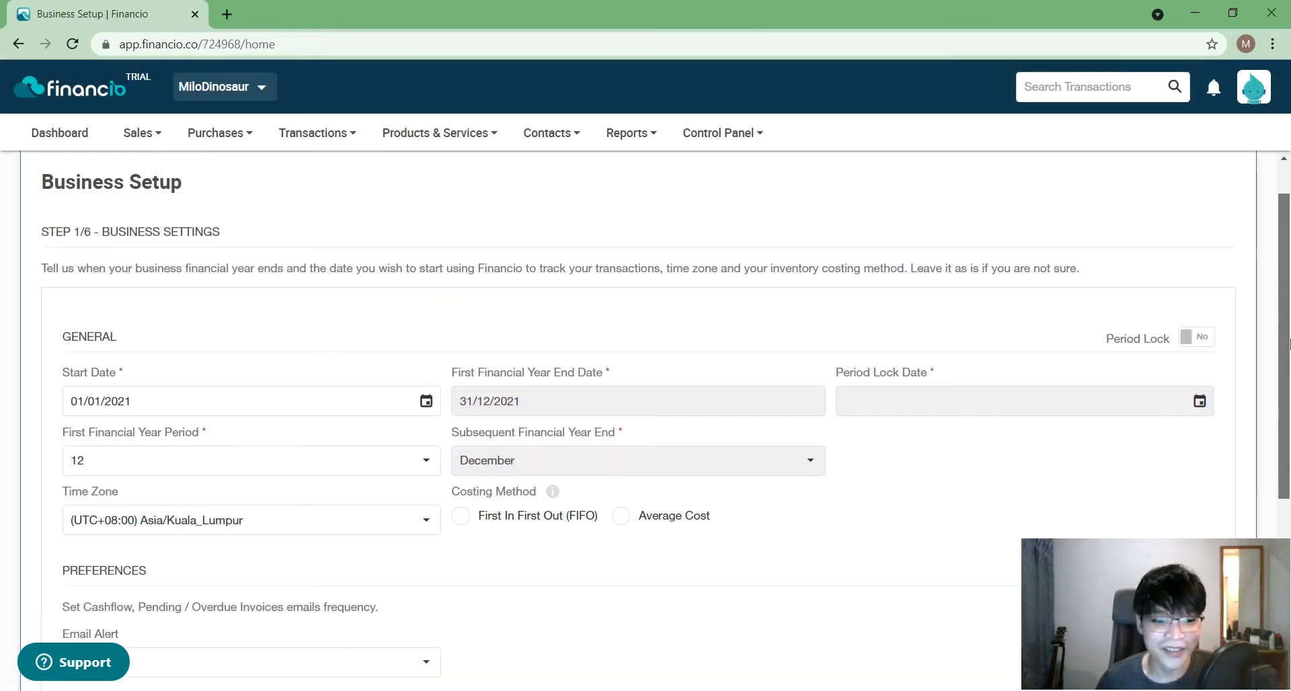
pyautogui.moveTo(1289, 343); pyautogui.dragTo(1289, 397)
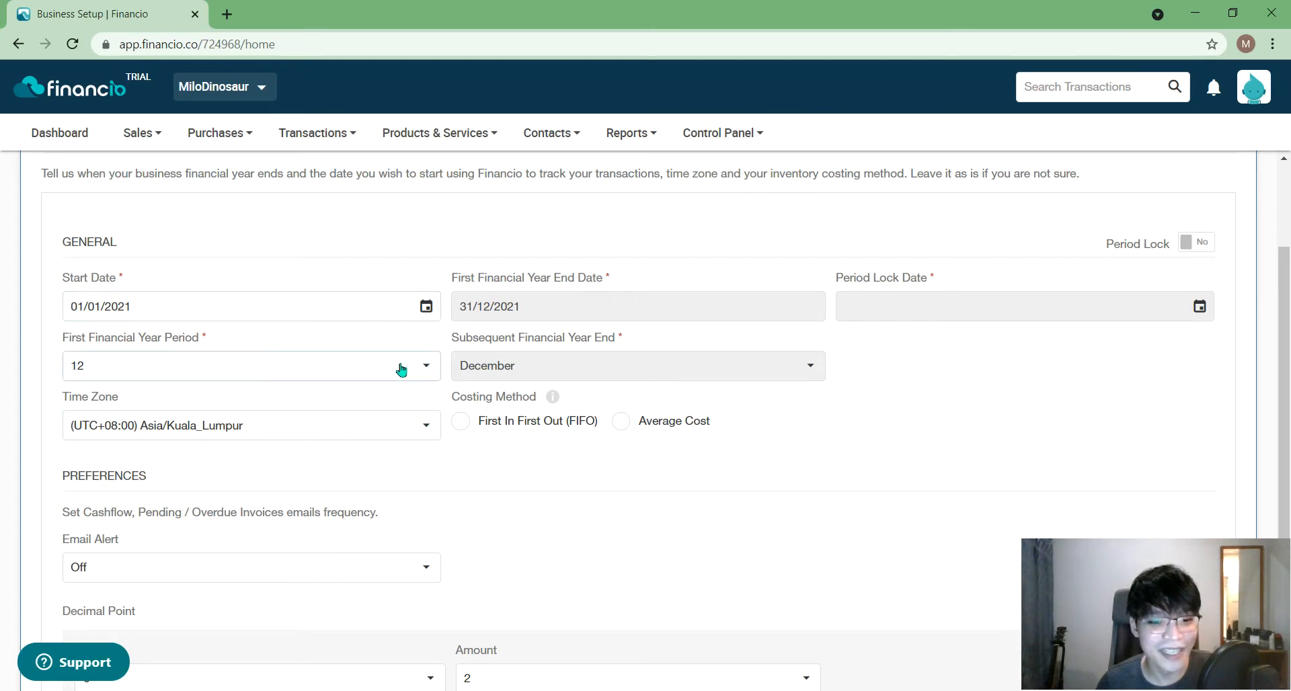
# - Try 11 for the First Financial Year Period, then set it back to 12
pyautogui.click(254, 374)
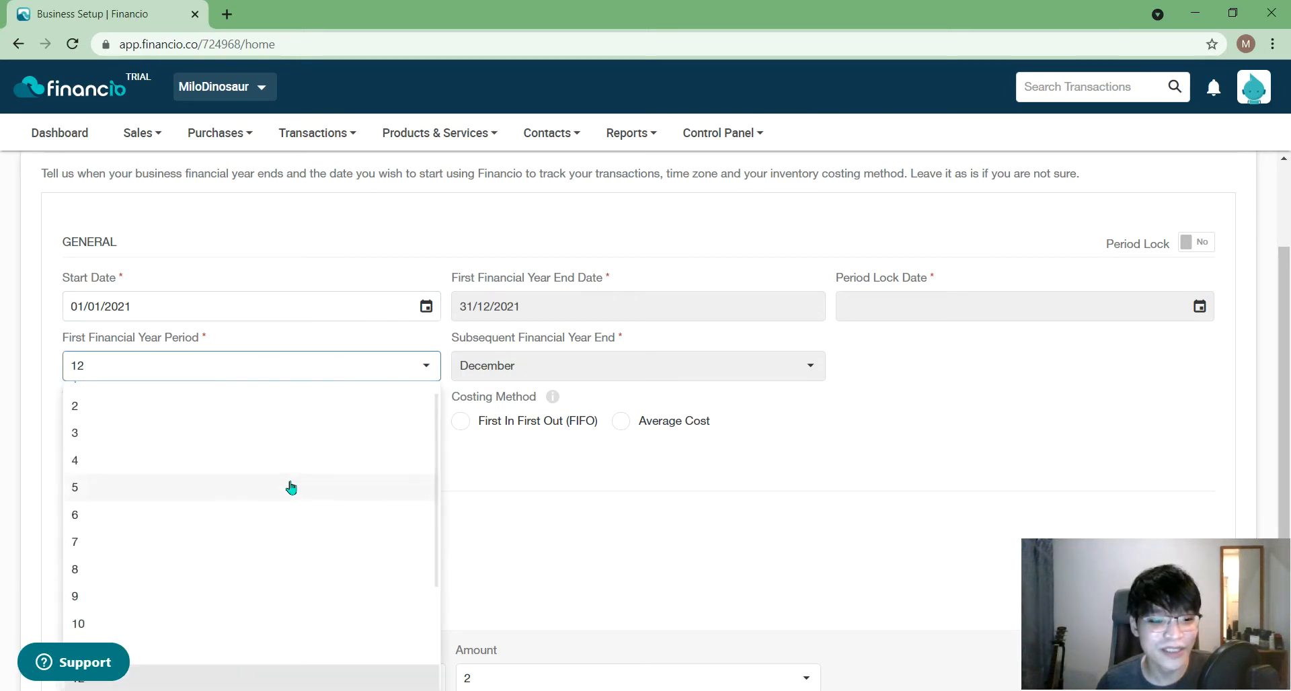
pyautogui.scroll(1, 369, 536)
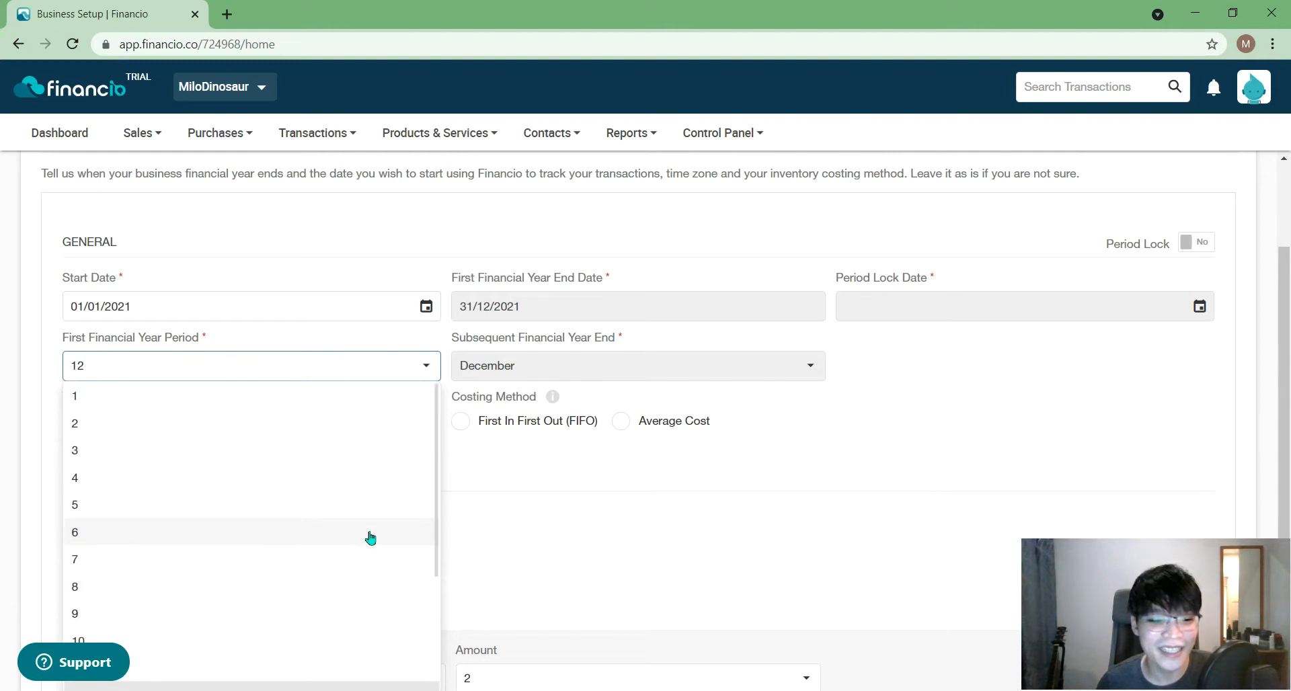
pyautogui.scroll(-2, 370, 537)
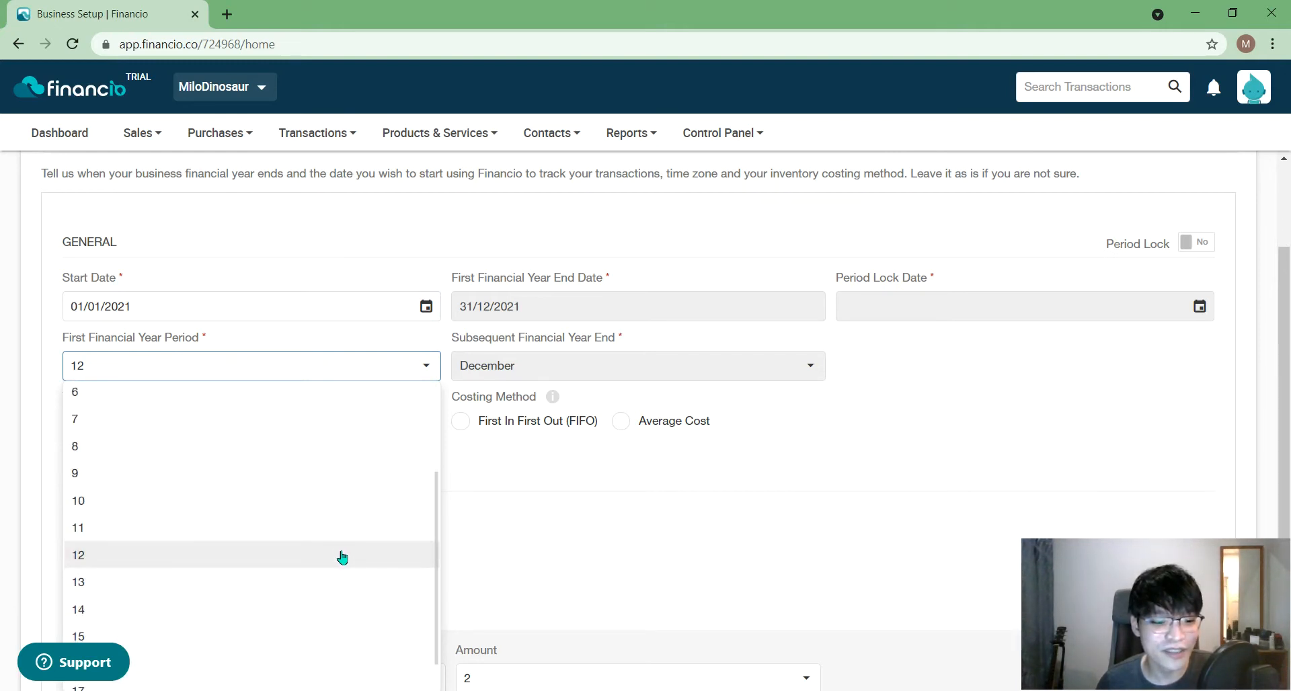
pyautogui.scroll(1, 342, 557)
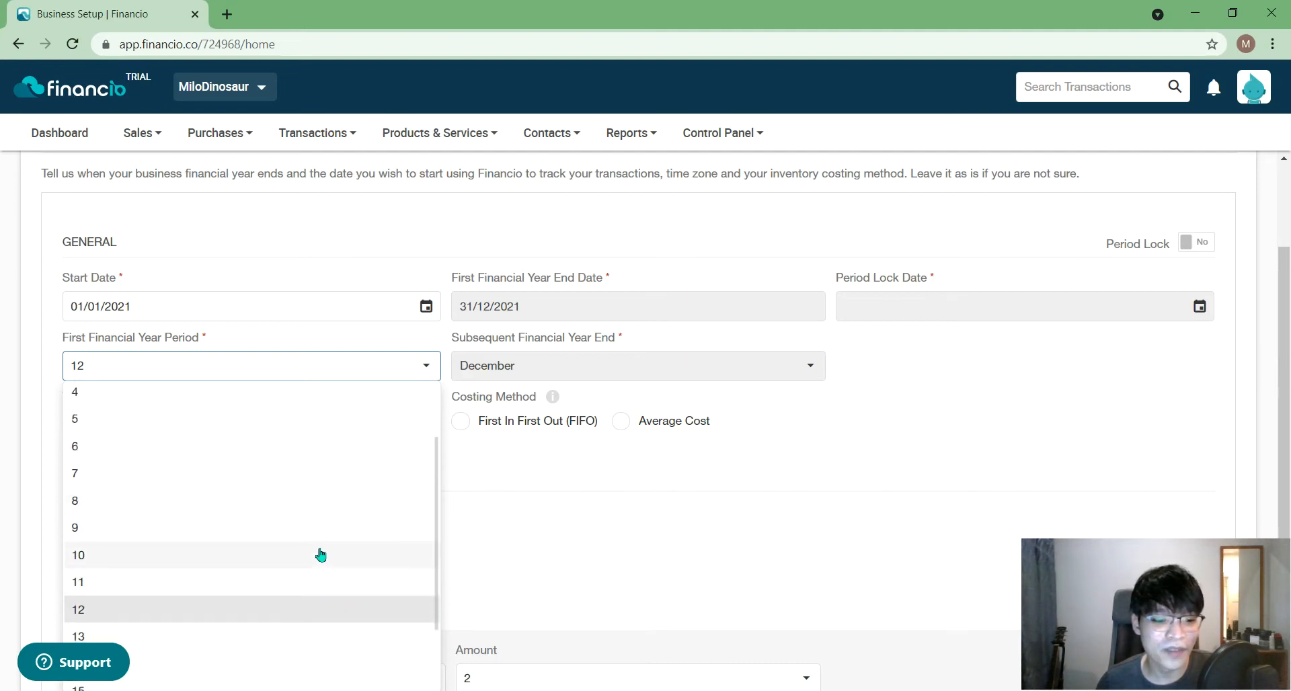
pyautogui.click(531, 495)
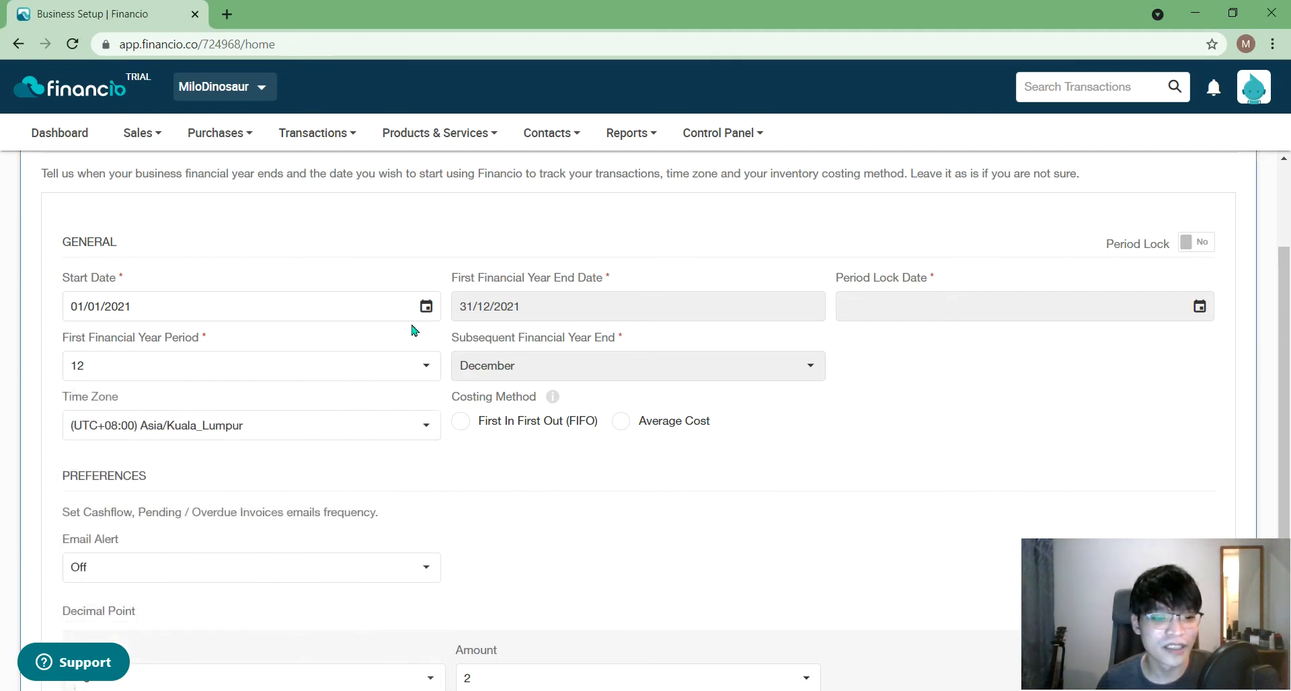
pyautogui.click(425, 377)
pyautogui.click(316, 588)
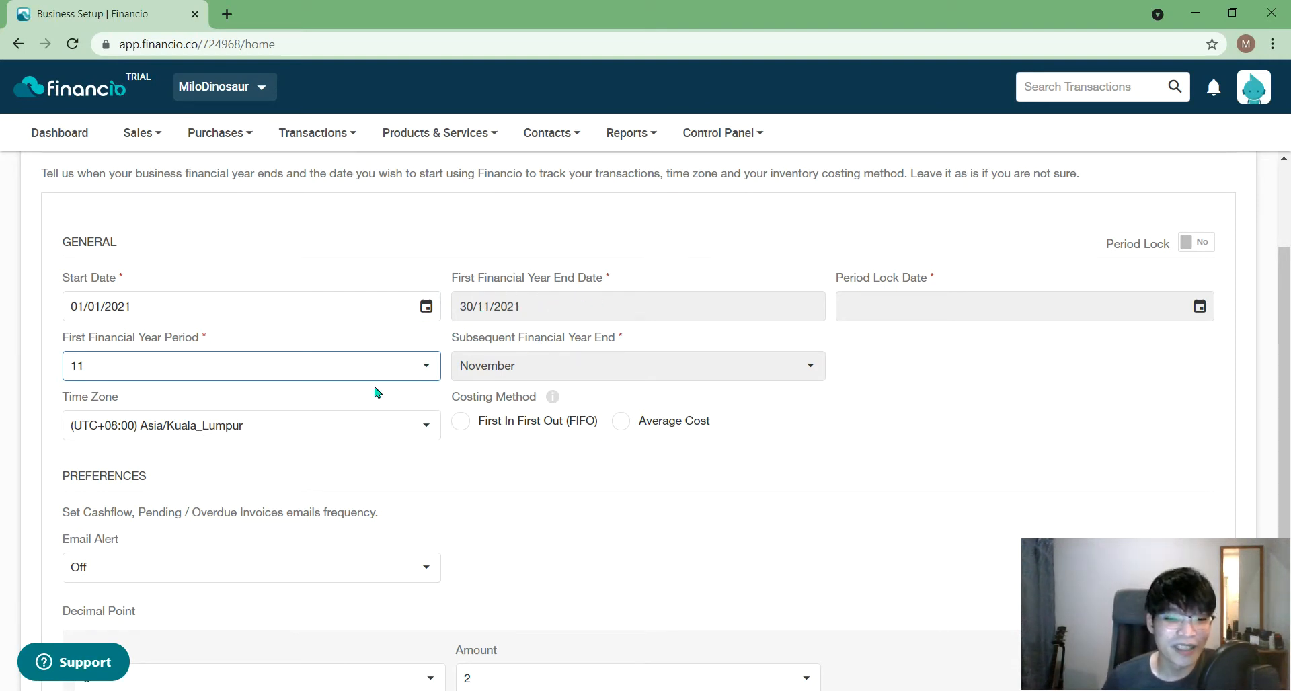
pyautogui.click(392, 365)
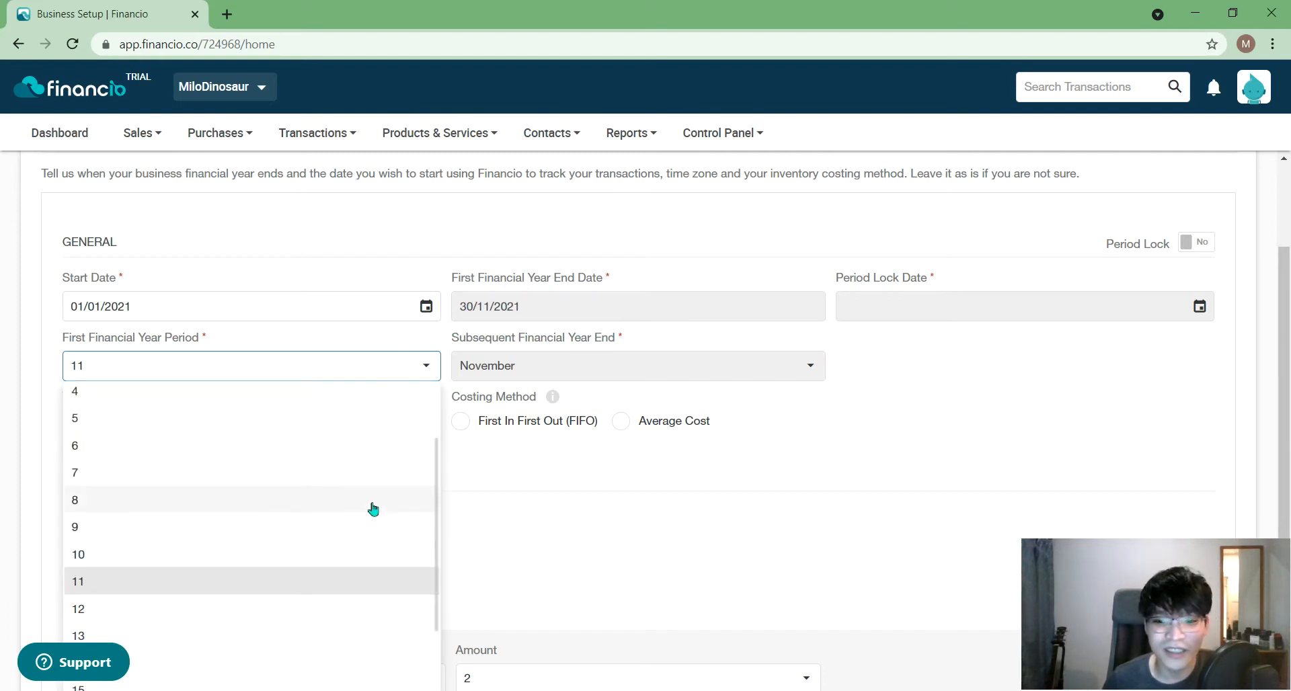
pyautogui.click(325, 609)
pyautogui.click(910, 396)
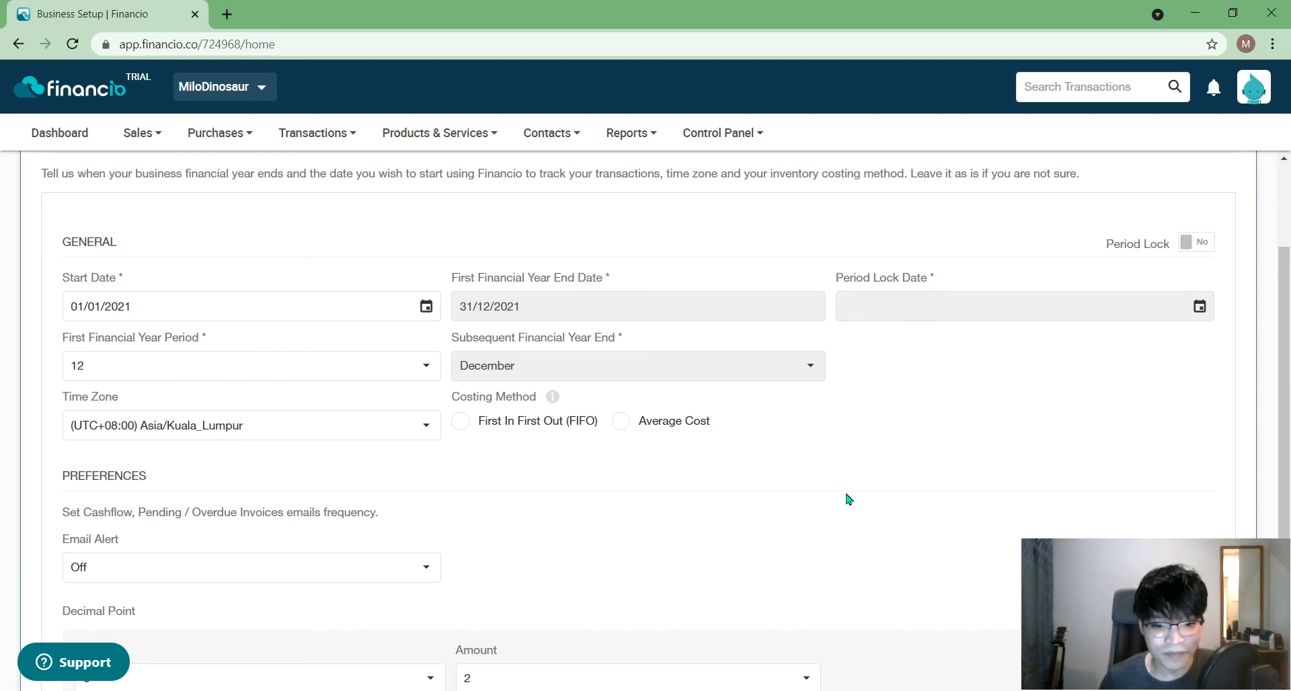
pyautogui.moveTo(538, 426)
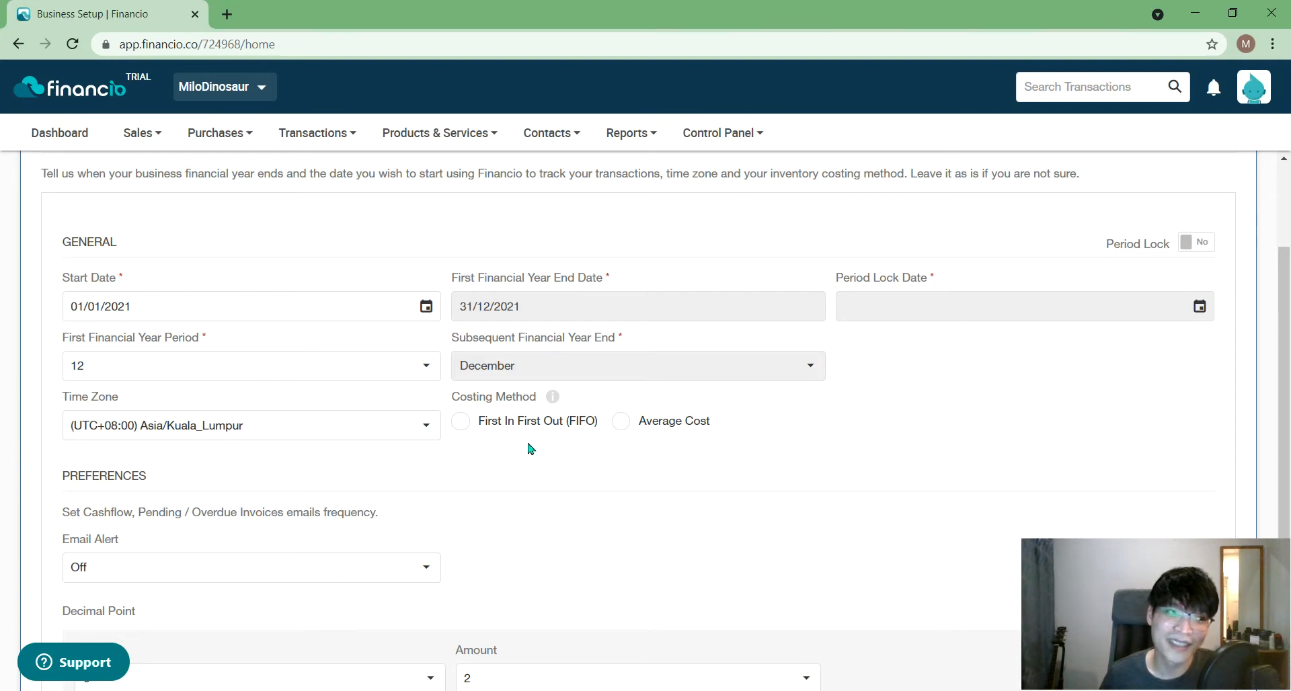
pyautogui.moveTo(705, 426)
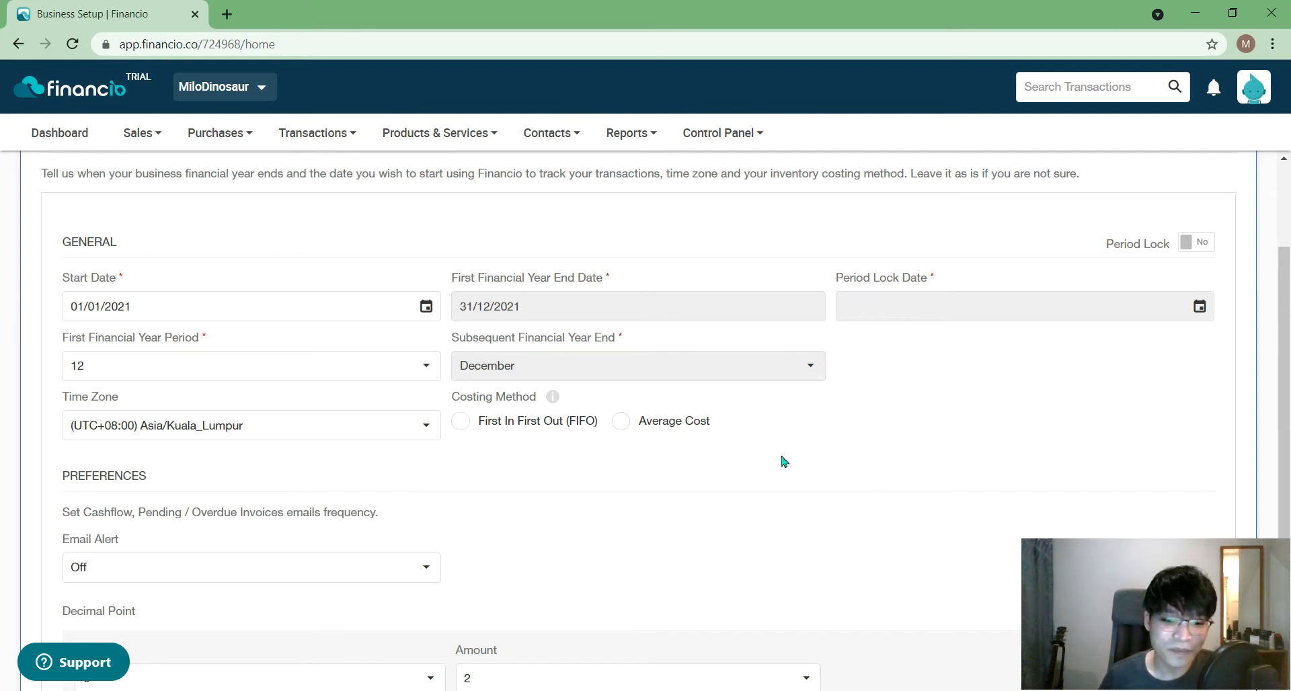
# - Choose FIFO inventory costing and set Email Alert to Weekly
pyautogui.click(474, 431)
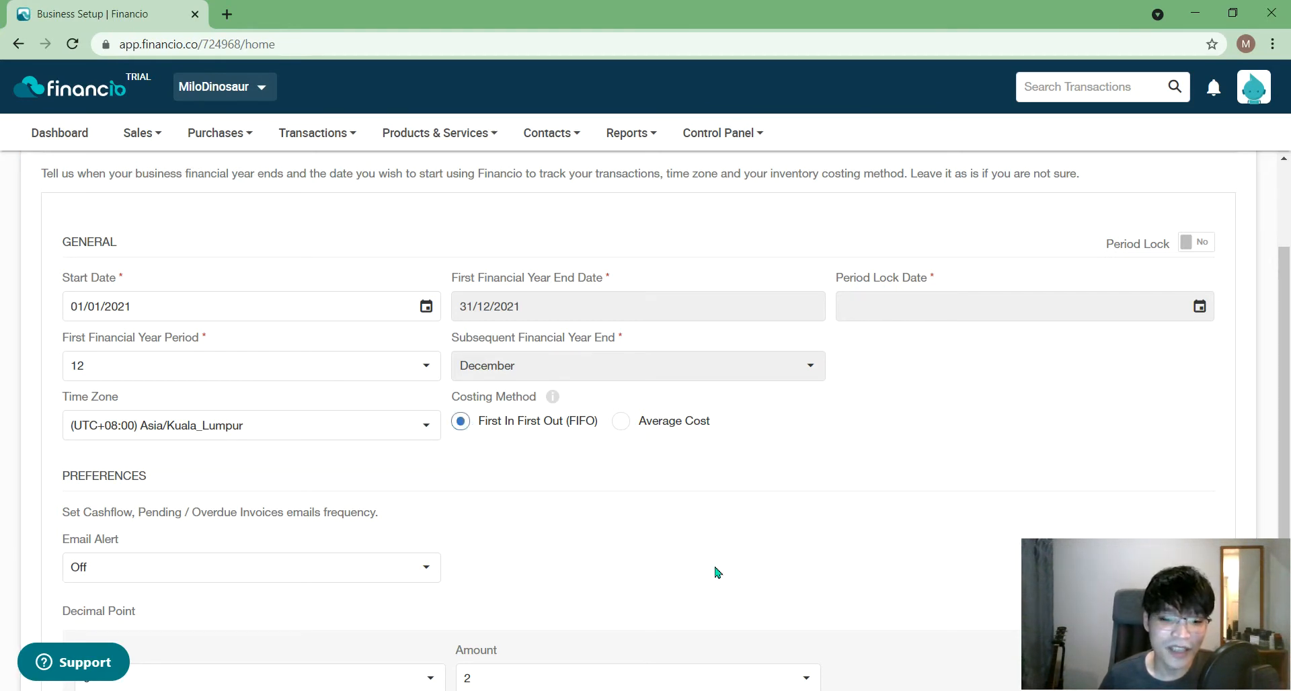
pyautogui.scroll(-2, 666, 573)
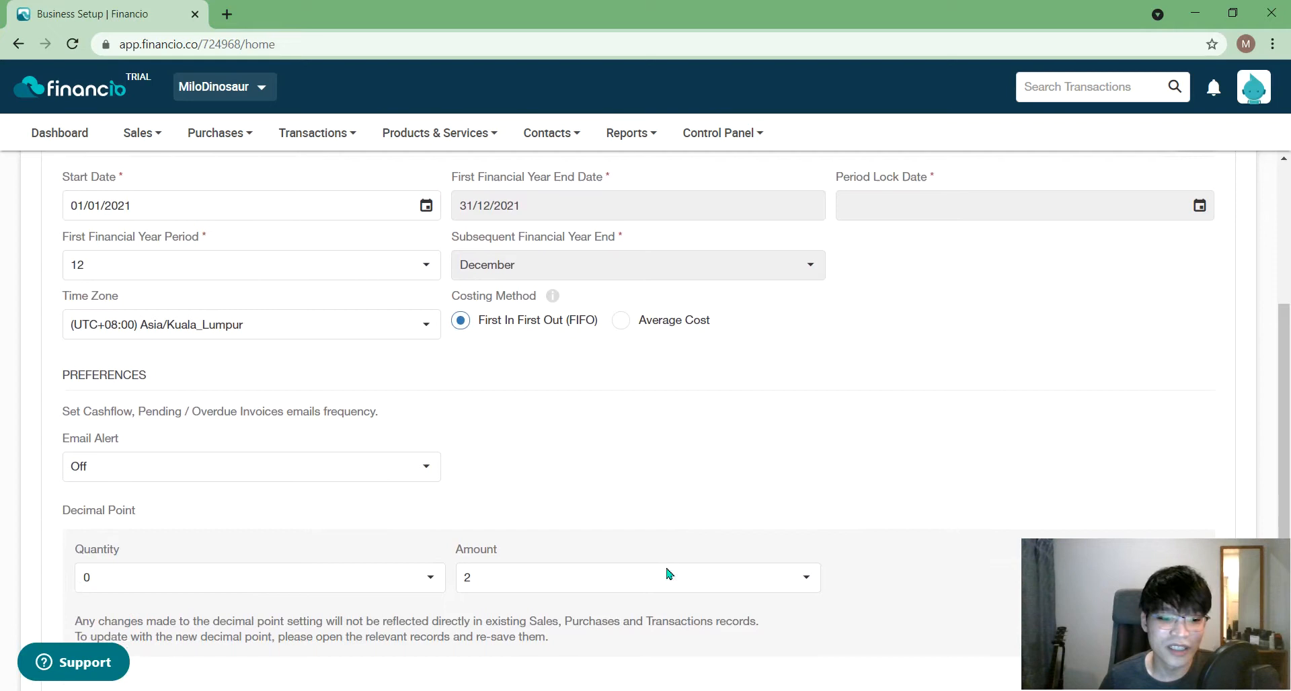
pyautogui.scroll(-1, 667, 574)
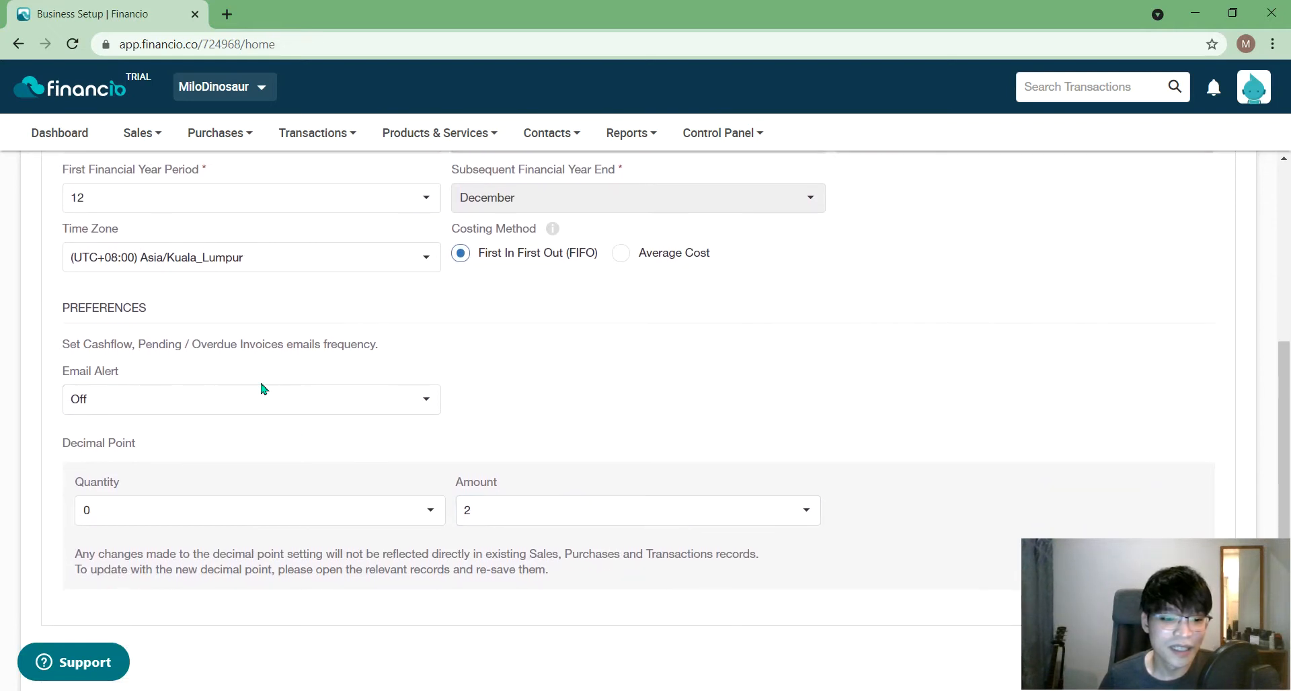
pyautogui.click(260, 393)
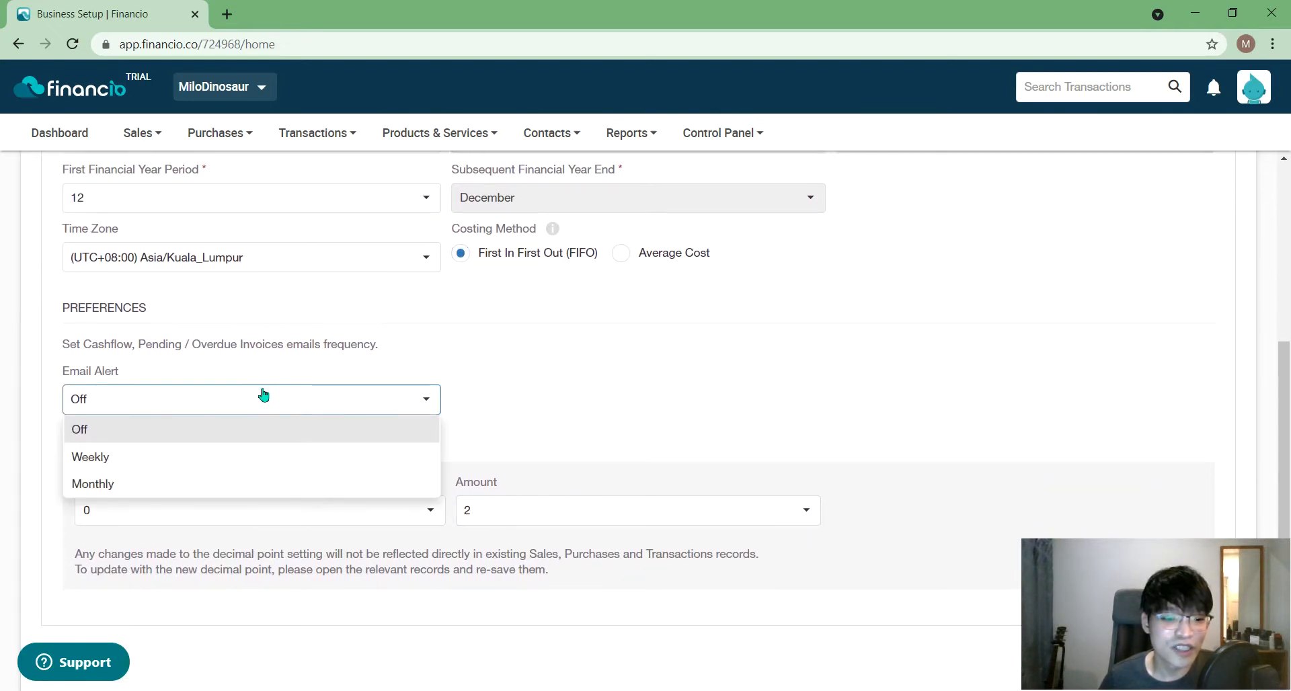
pyautogui.click(260, 394)
pyautogui.click(279, 400)
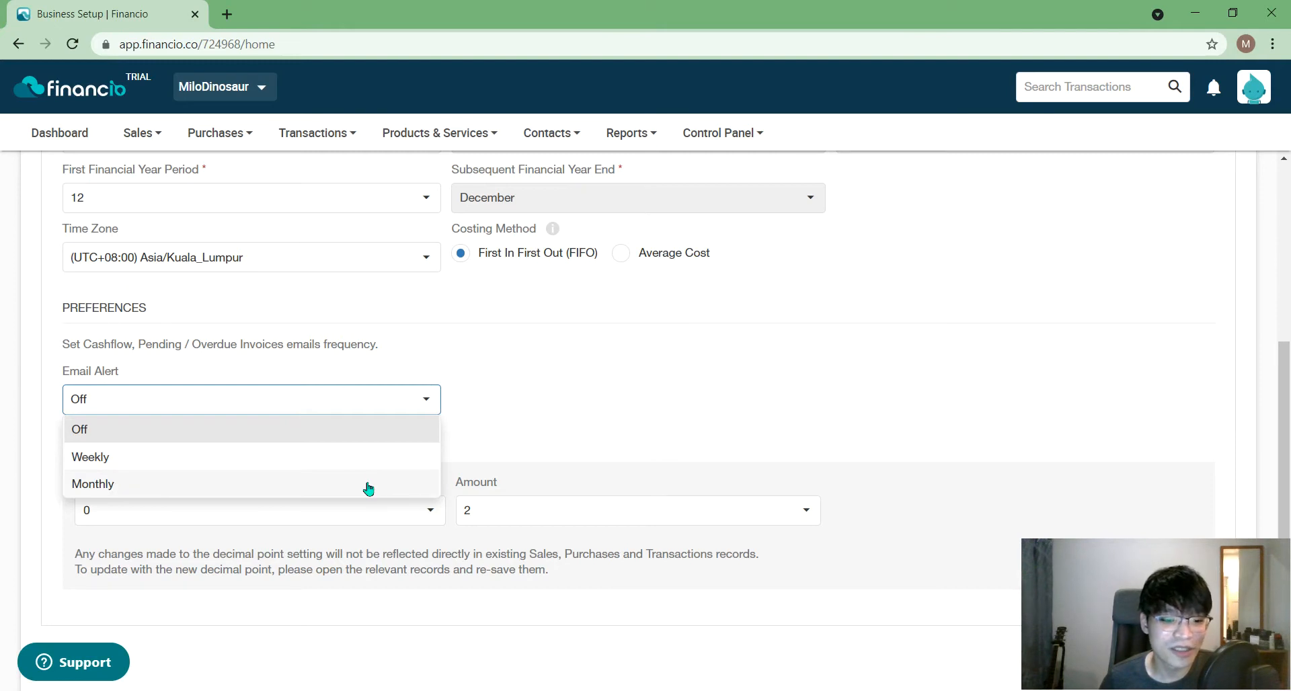
pyautogui.click(570, 422)
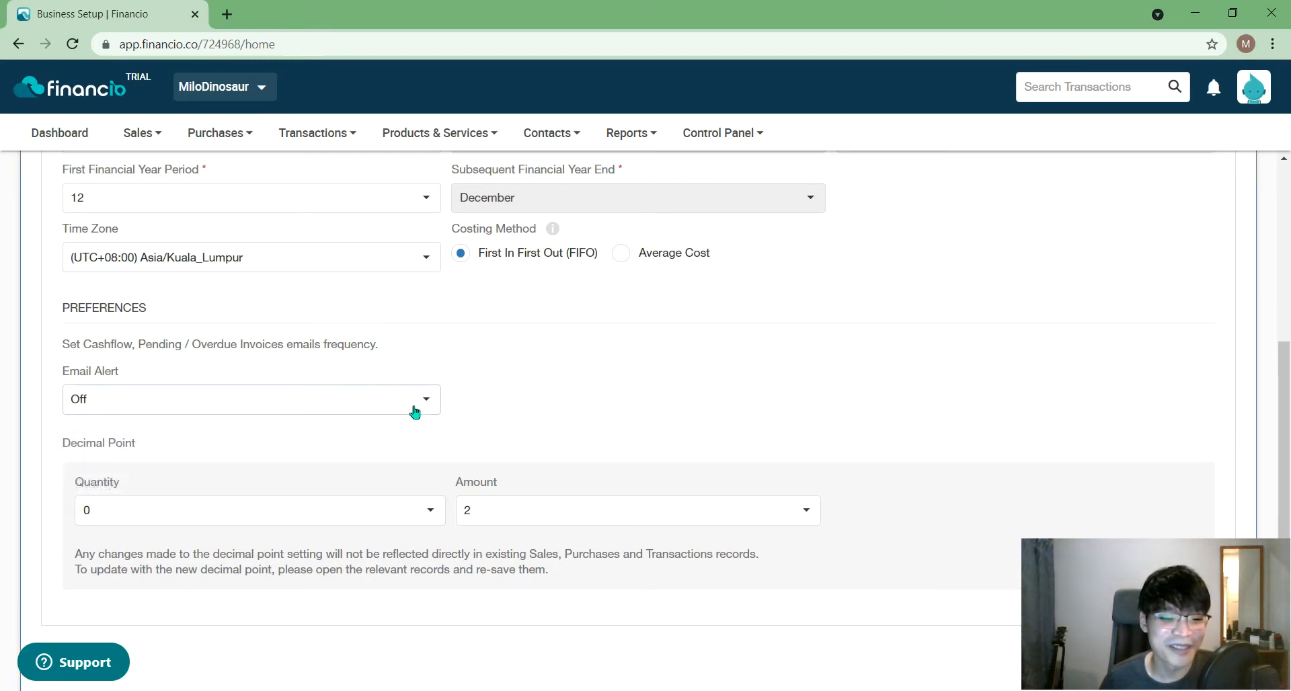
pyautogui.scroll(-1, 406, 444)
pyautogui.click(392, 382)
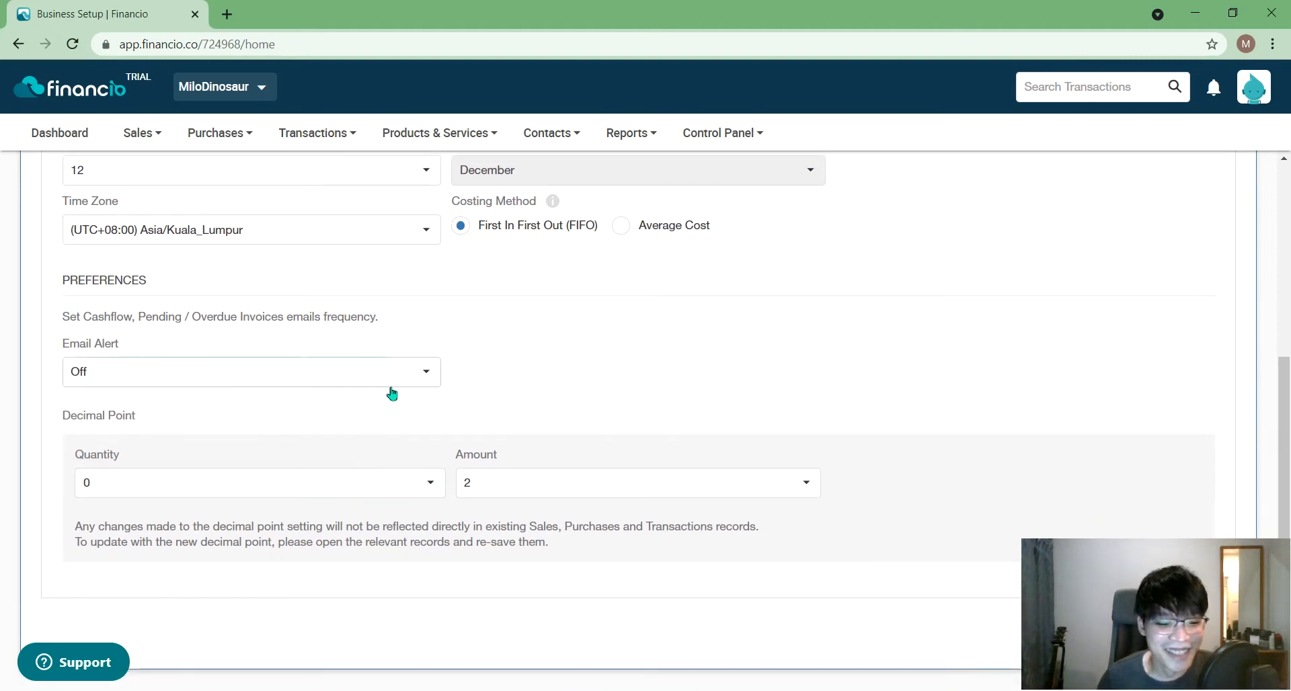
pyautogui.click(352, 432)
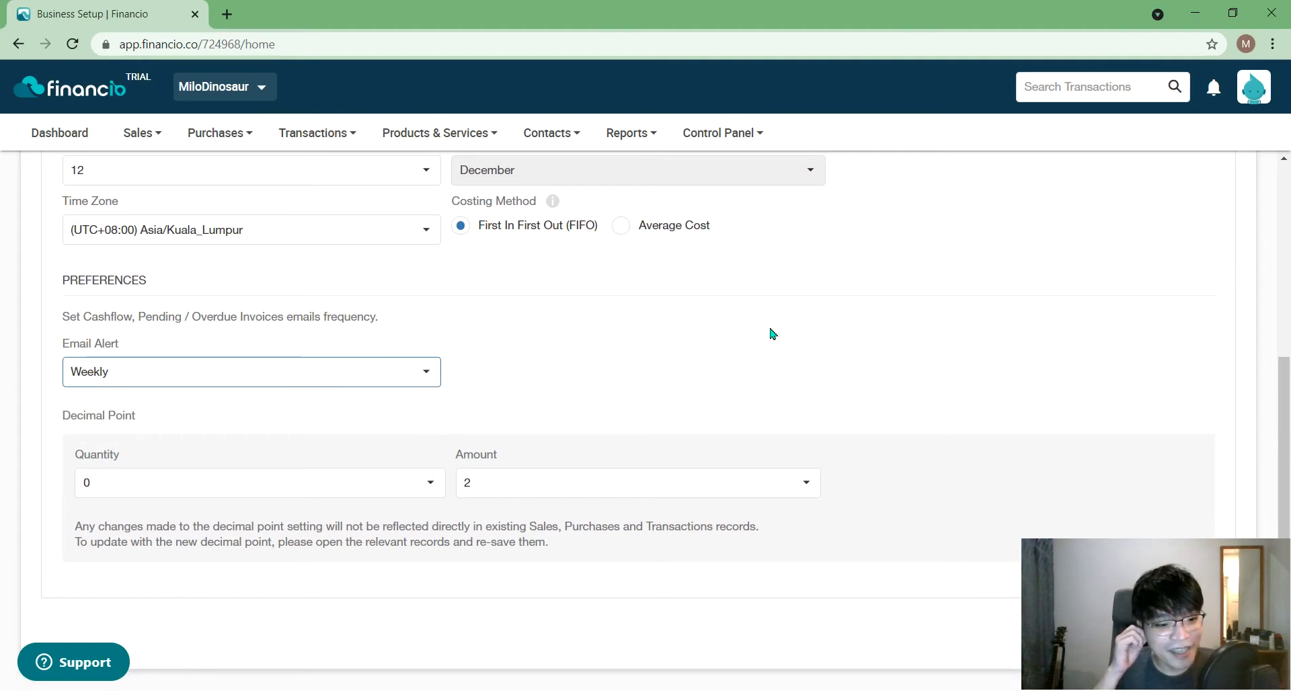
# - Set the Quantity decimal places to 4
pyautogui.click(381, 485)
pyautogui.click(440, 403)
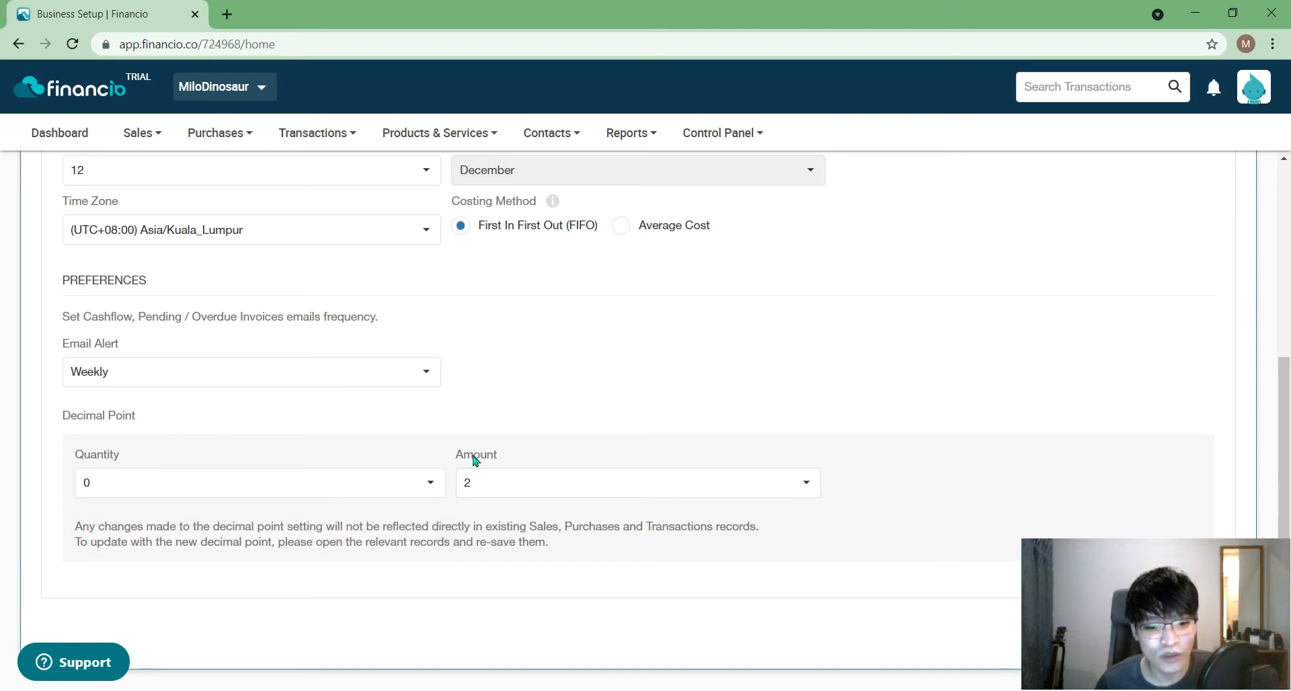
pyautogui.click(136, 491)
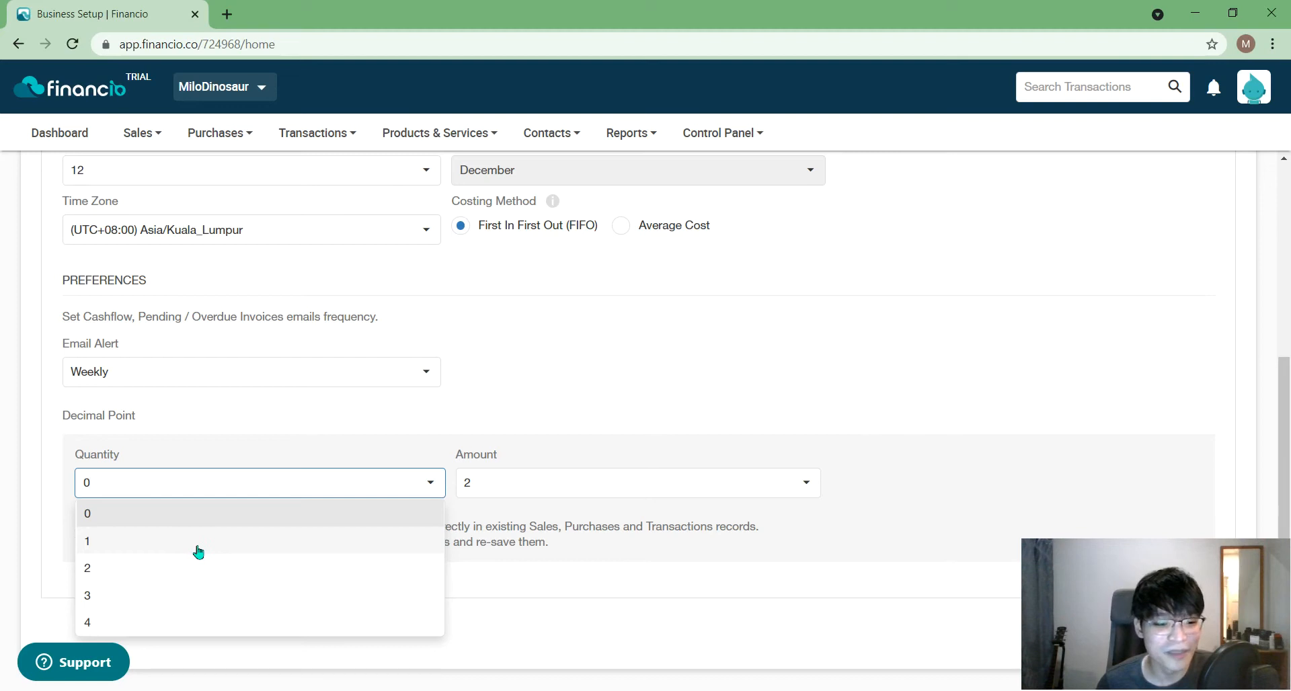
pyautogui.click(220, 524)
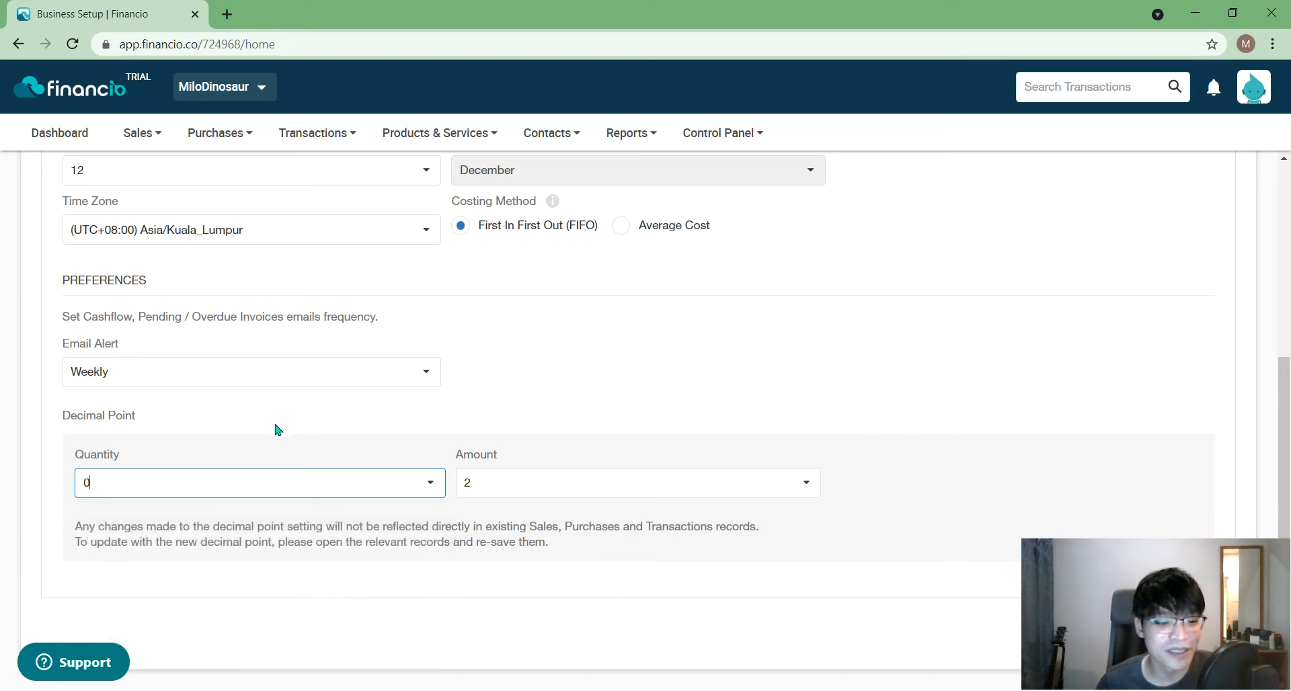
pyautogui.click(242, 488)
pyautogui.click(199, 629)
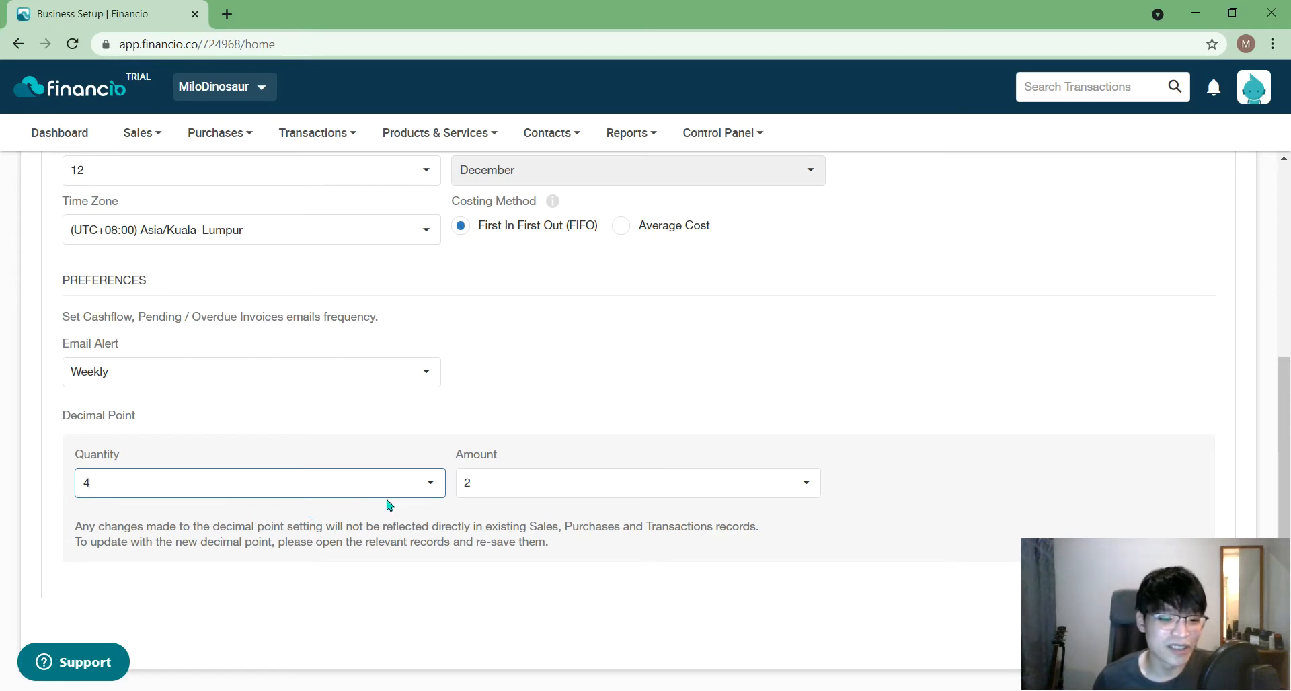
# - Try 4 Amount decimal places, then put Amount back to 2
pyautogui.click(537, 482)
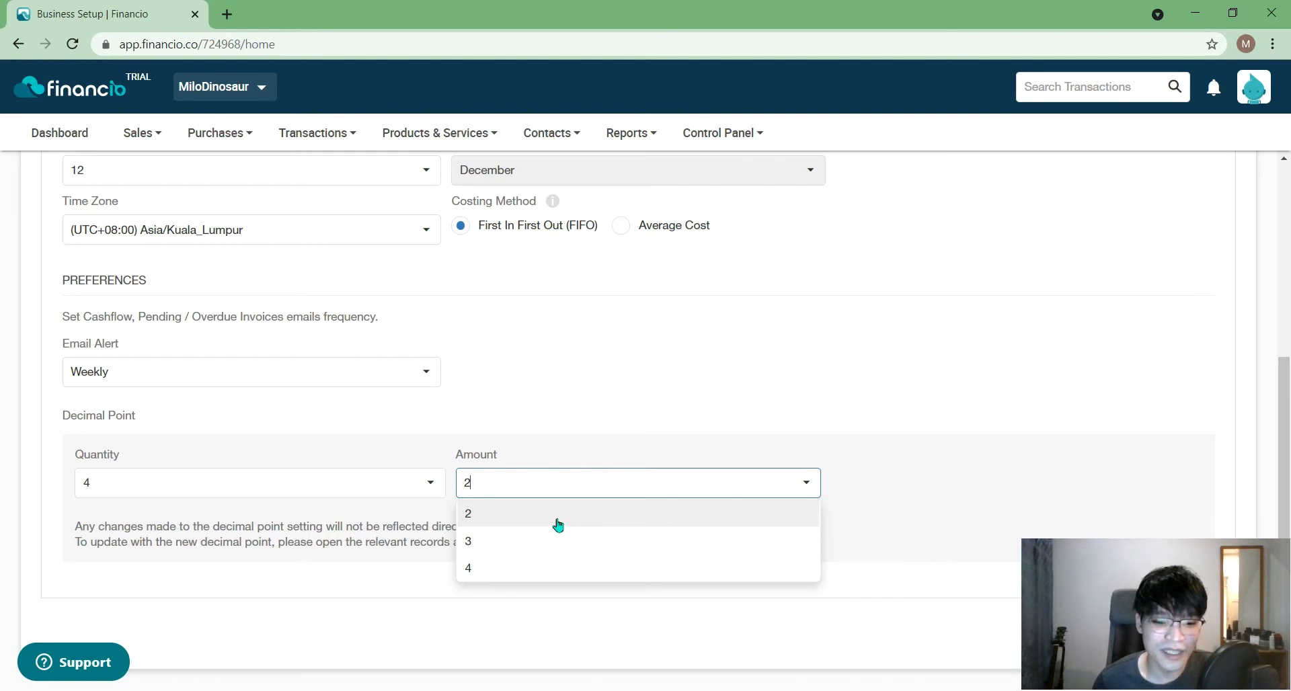
pyautogui.click(560, 496)
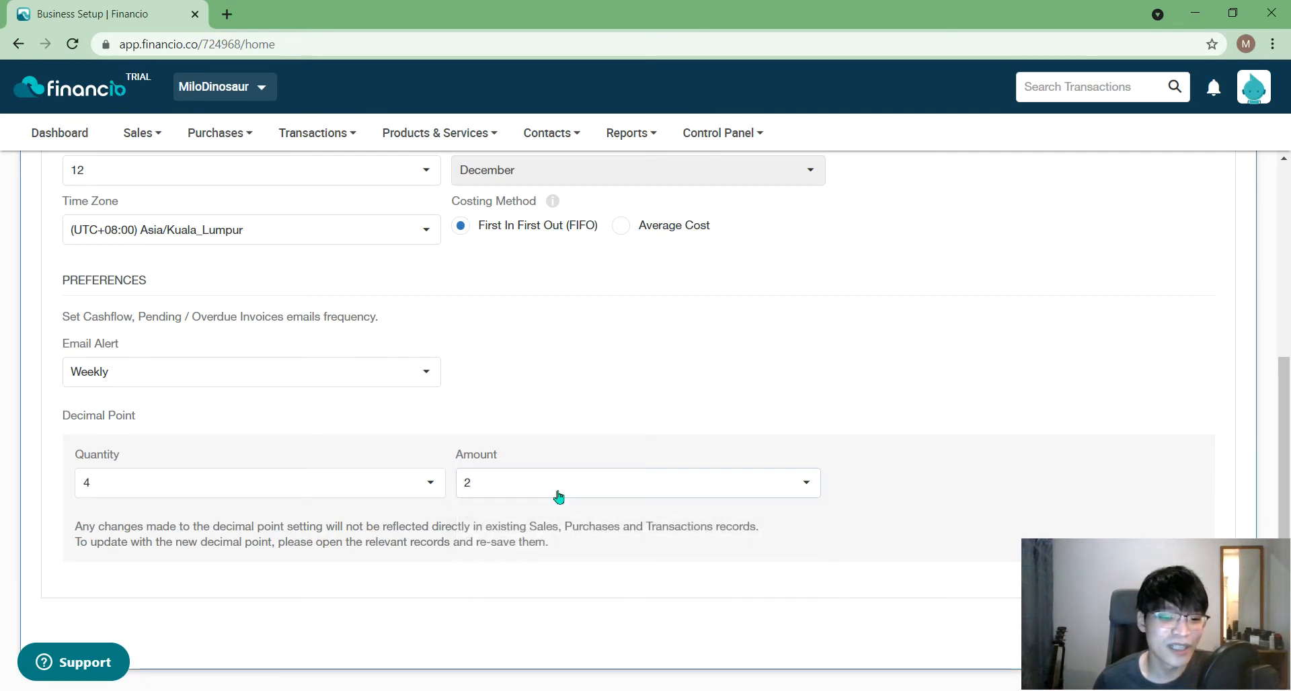
pyautogui.click(558, 497)
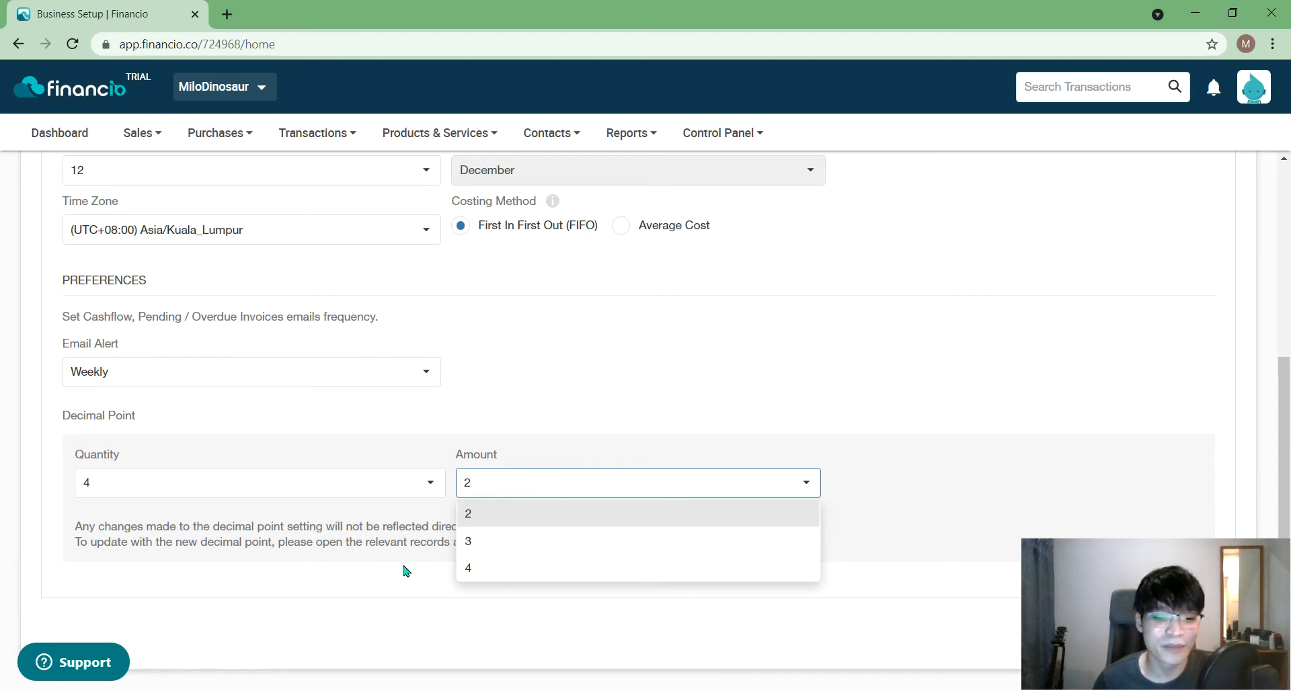
pyautogui.click(487, 570)
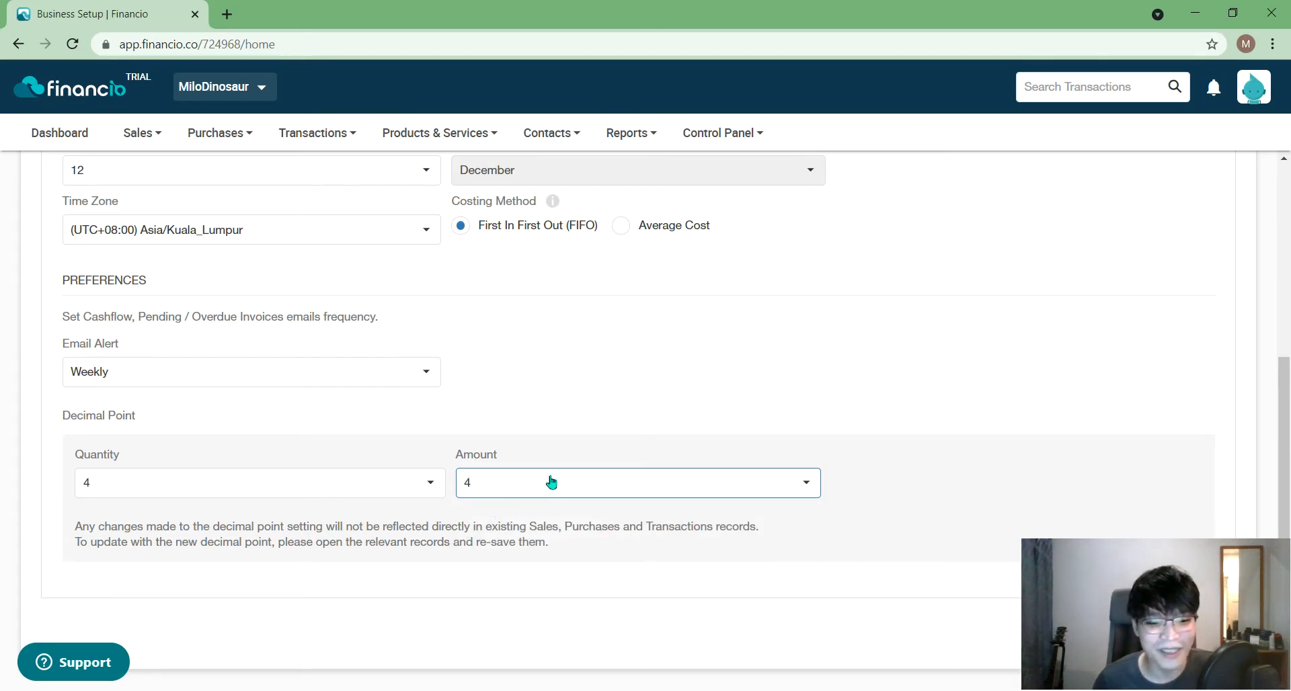
pyautogui.click(508, 491)
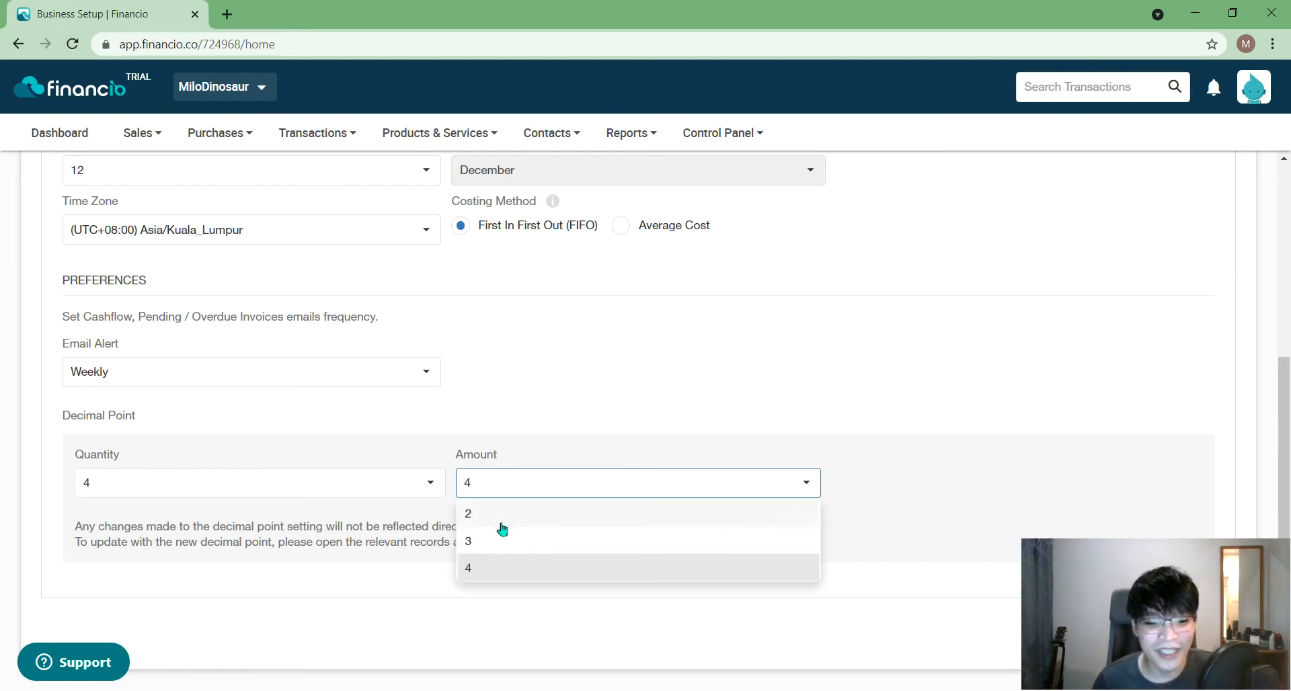
pyautogui.click(505, 527)
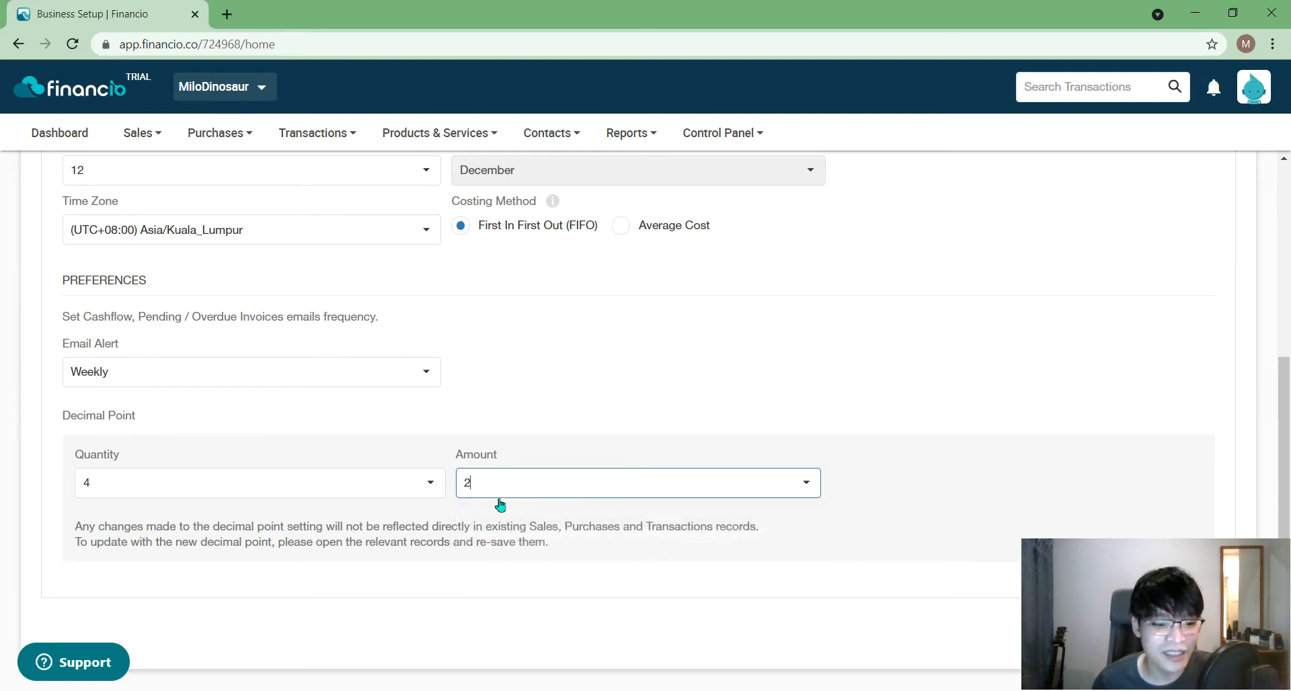
pyautogui.scroll(-1, 463, 563)
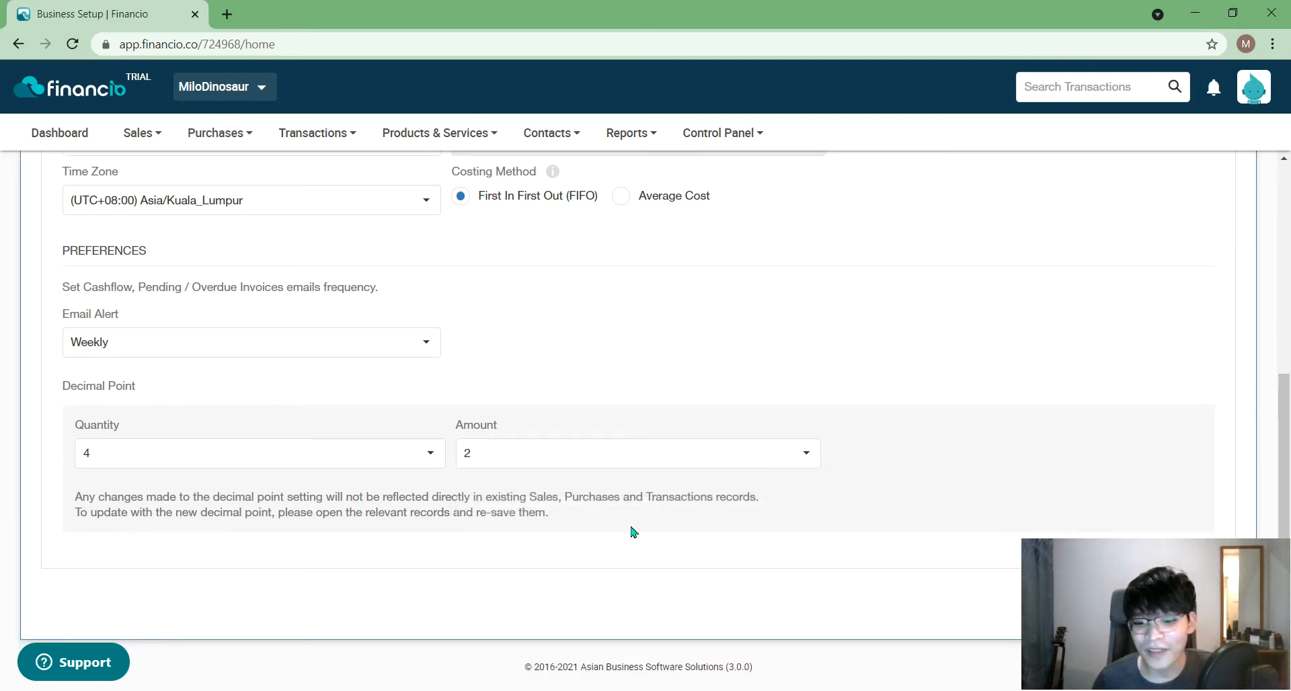
pyautogui.moveTo(1076, 571); pyautogui.dragTo(703, 558)
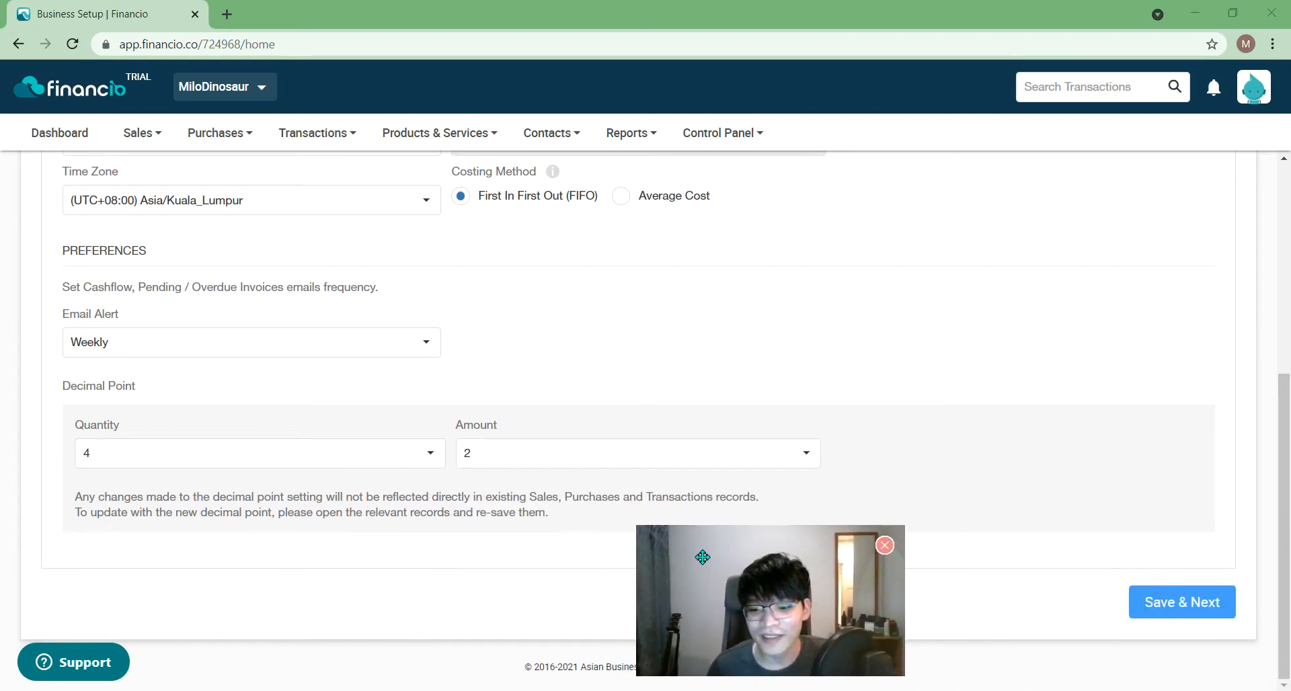
# - Save the business settings and confirm the update
pyautogui.click(1197, 605)
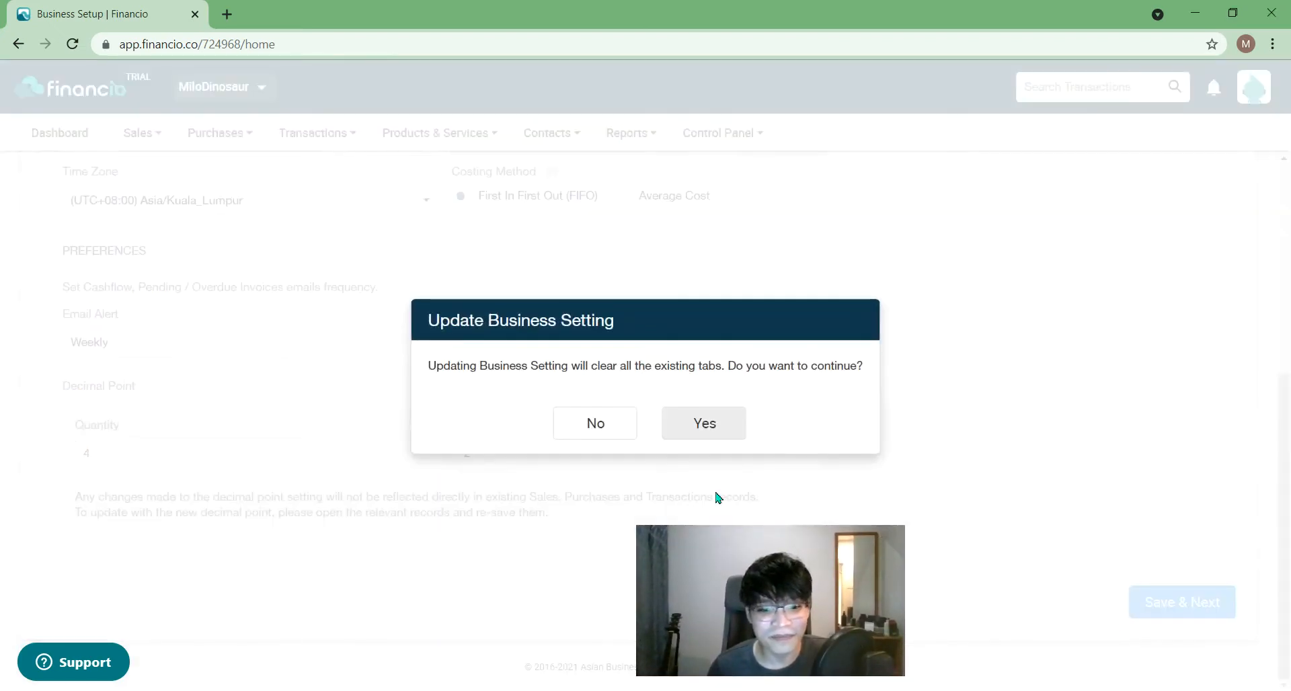
pyautogui.moveTo(733, 557); pyautogui.dragTo(975, 553)
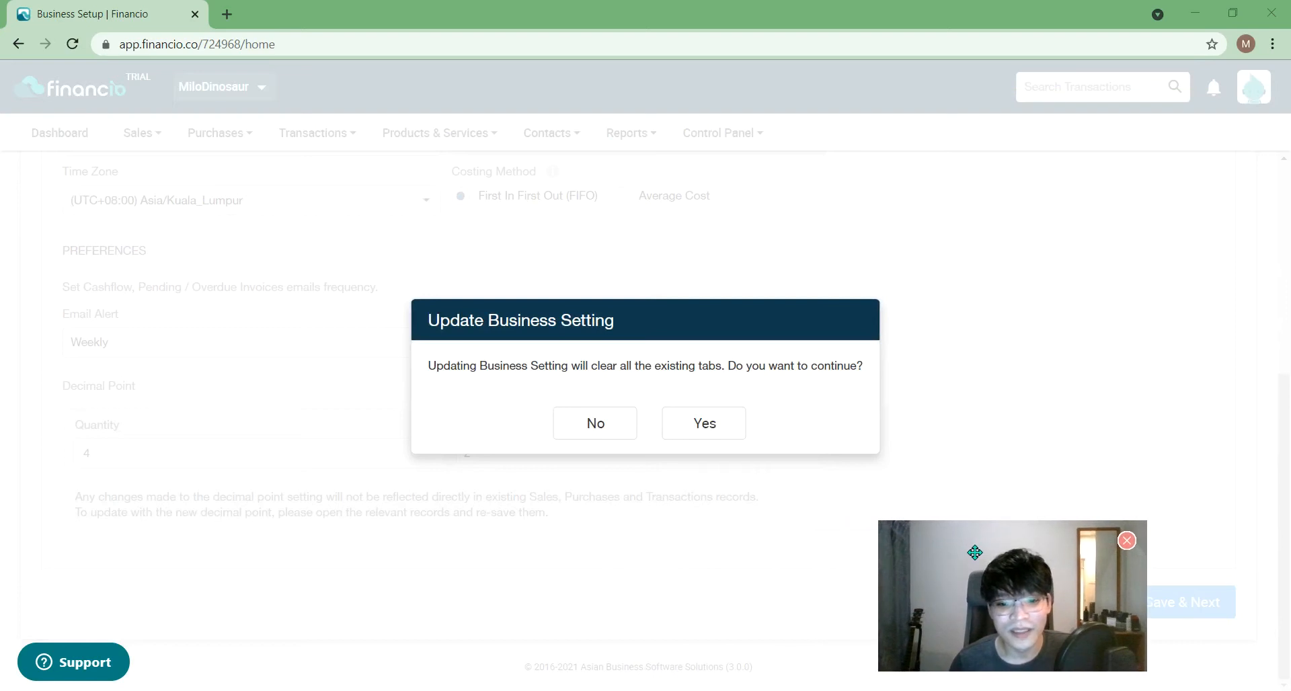
pyautogui.click(704, 425)
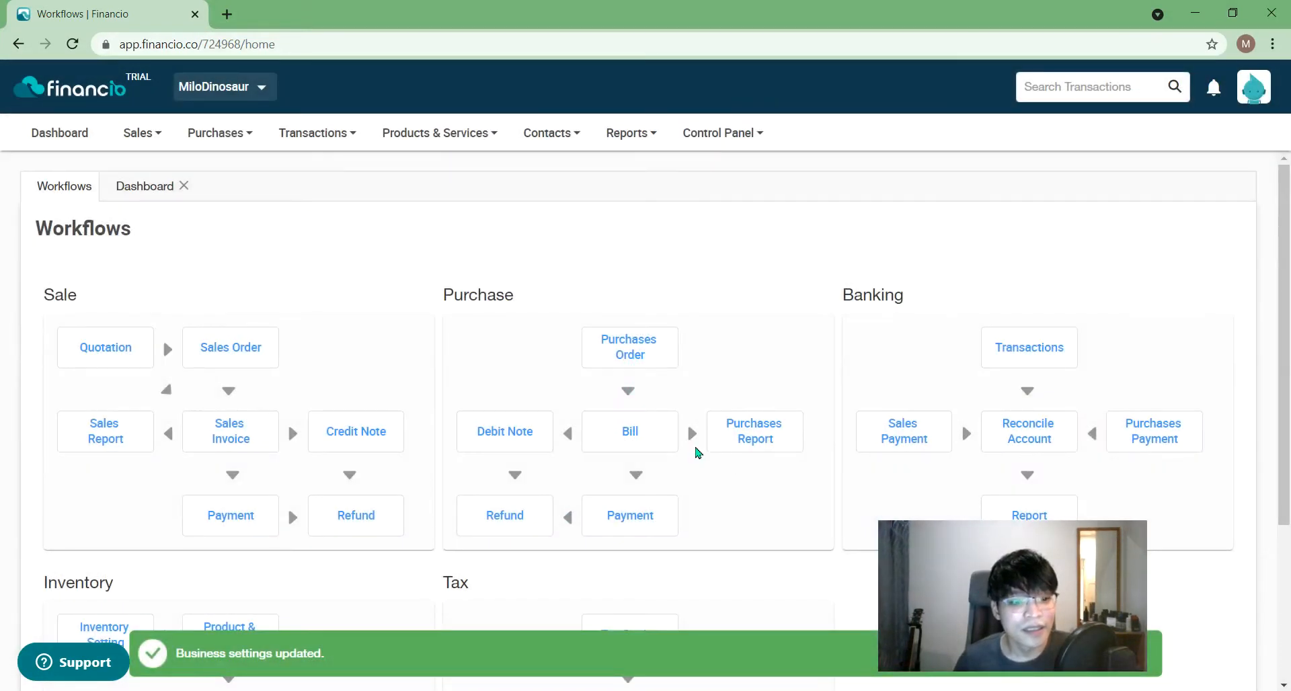
# - From the Dashboard, resume business setup at Step 2/6 Currencies
pyautogui.scroll(-3, 698, 452)
pyautogui.scroll(-1, 698, 453)
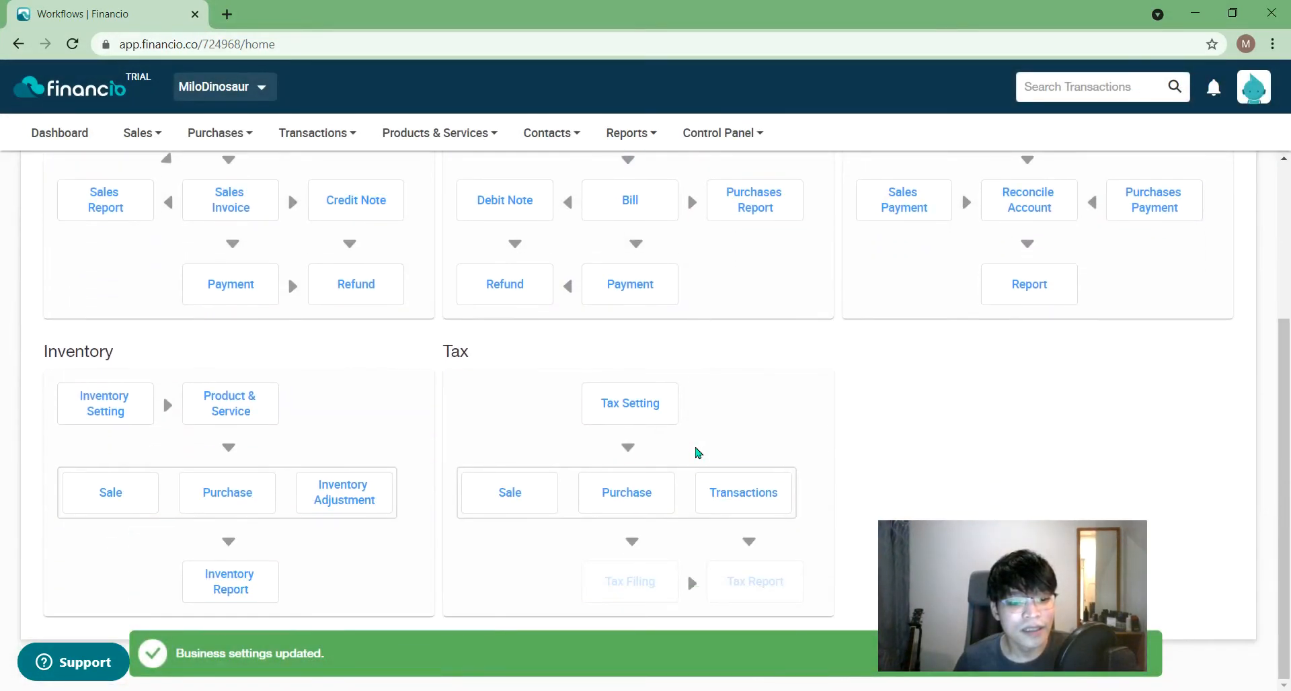
pyautogui.scroll(4, 697, 453)
pyautogui.moveTo(156, 134)
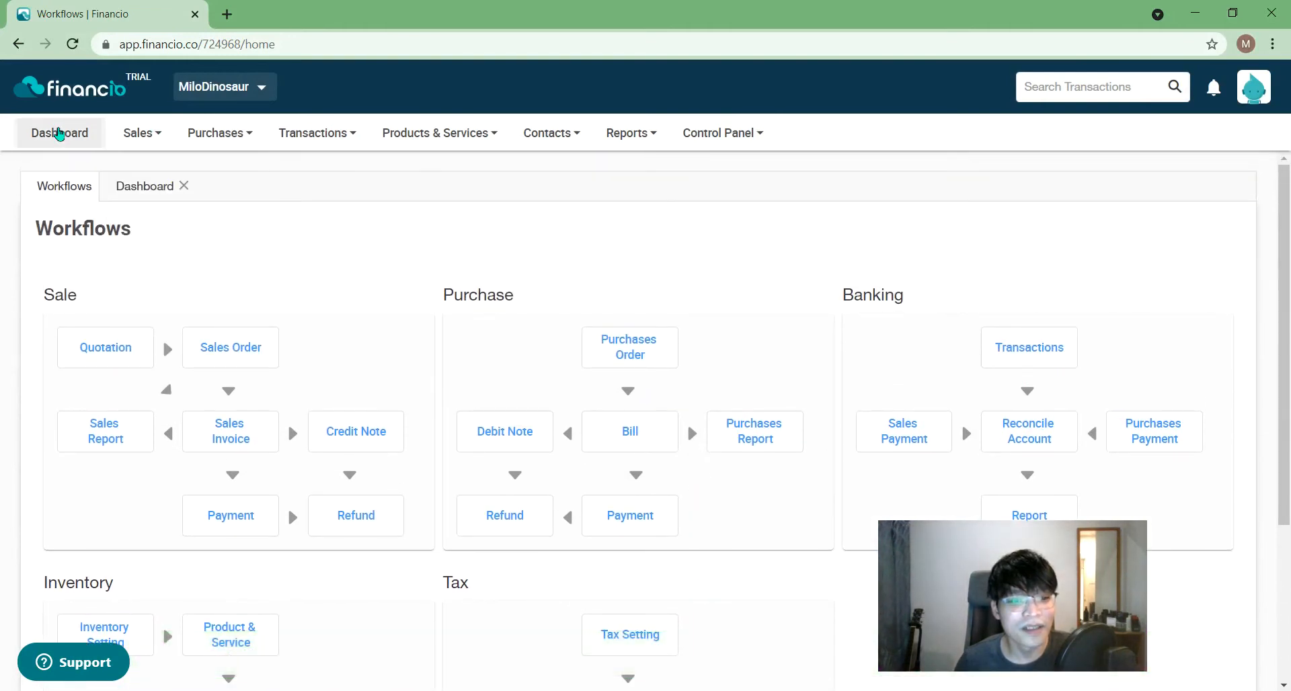
pyautogui.click(142, 186)
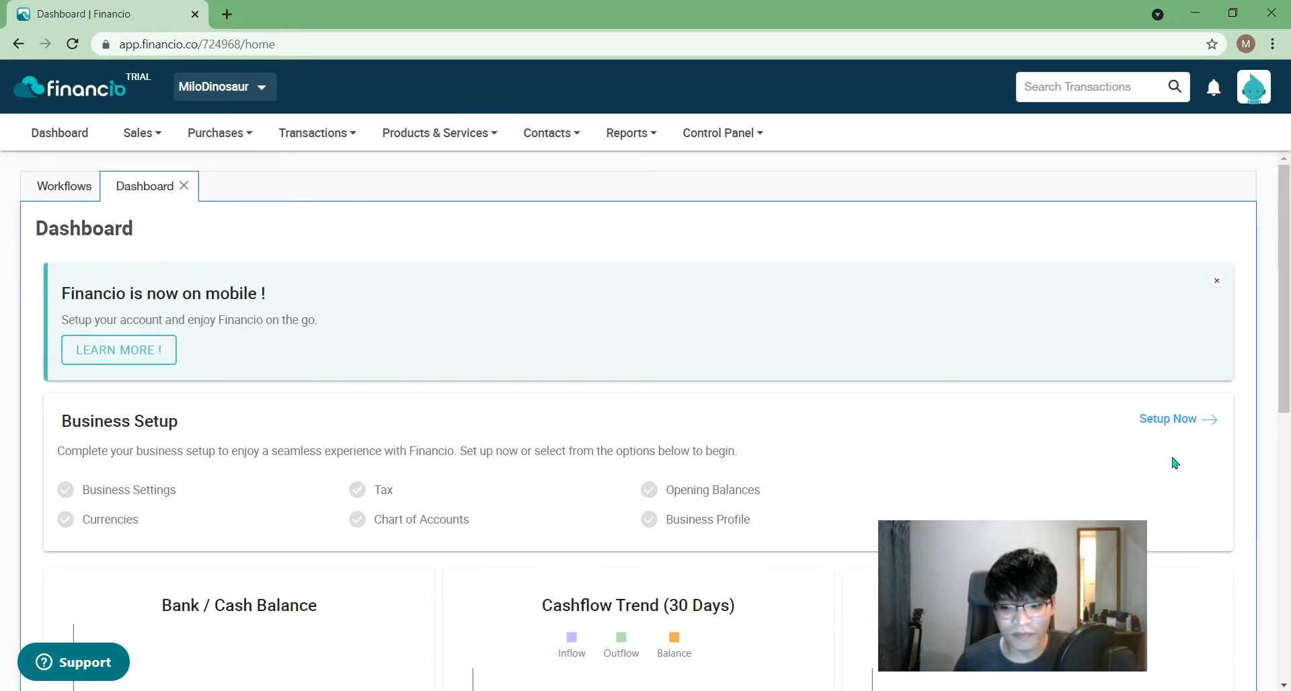
pyautogui.click(1186, 422)
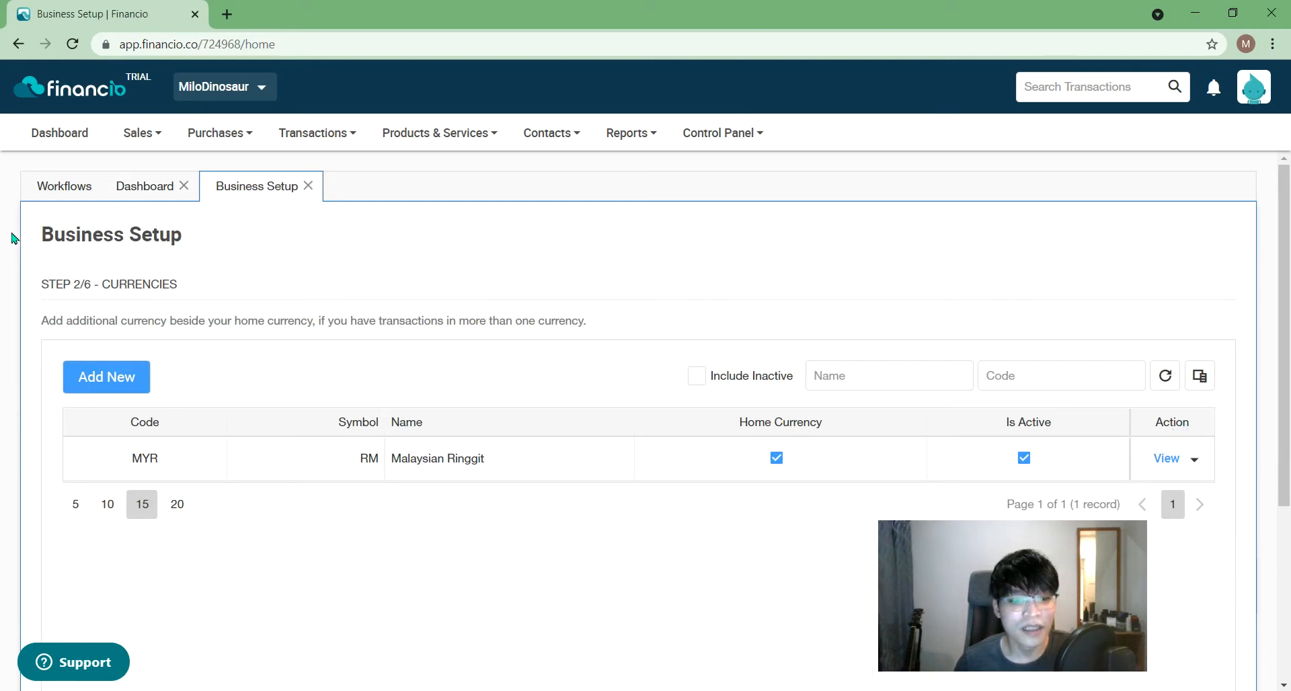
# - Add SGD - Singapore Dollar as a new currency and save it
pyautogui.click(128, 187)
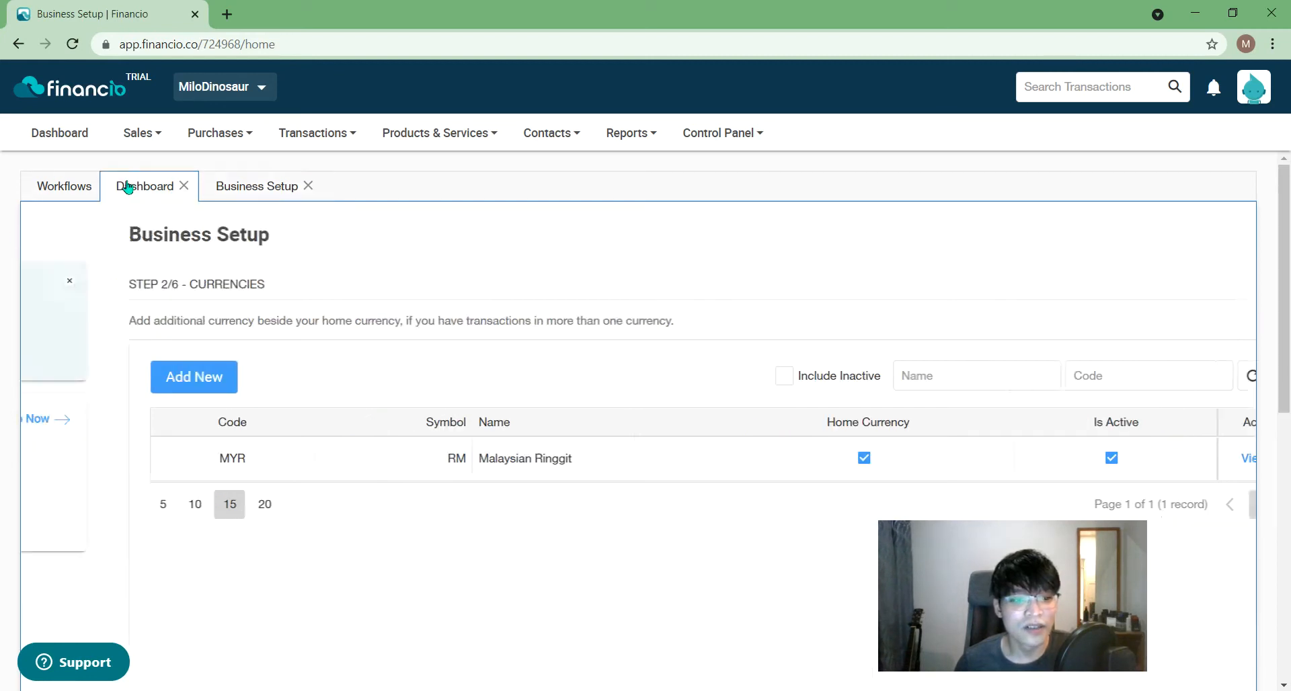
pyautogui.click(253, 195)
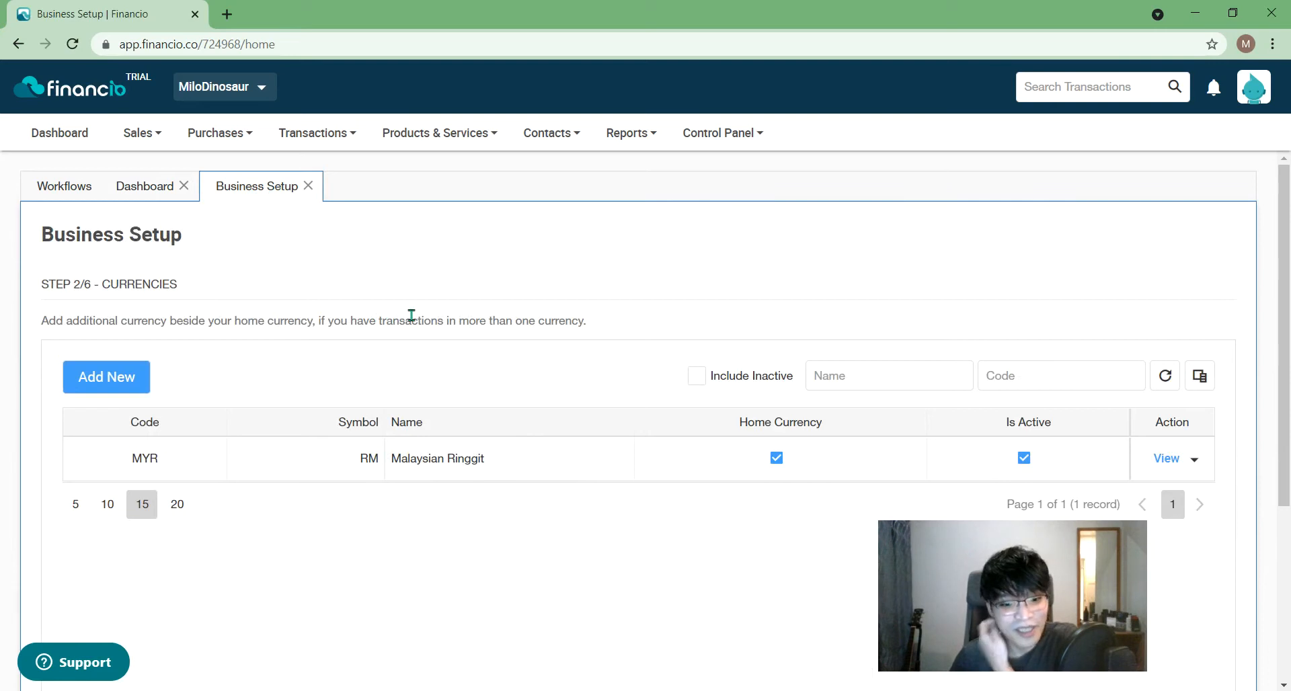
pyautogui.moveTo(1006, 633); pyautogui.dragTo(773, 659)
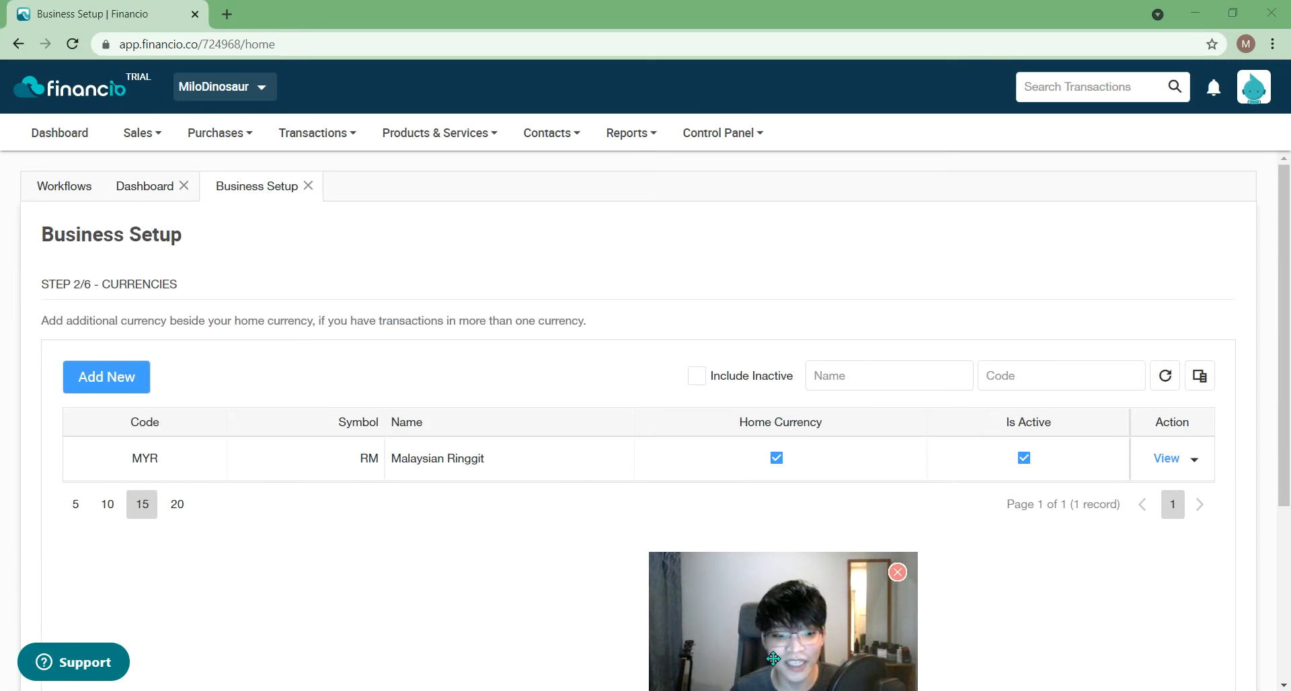
pyautogui.click(125, 384)
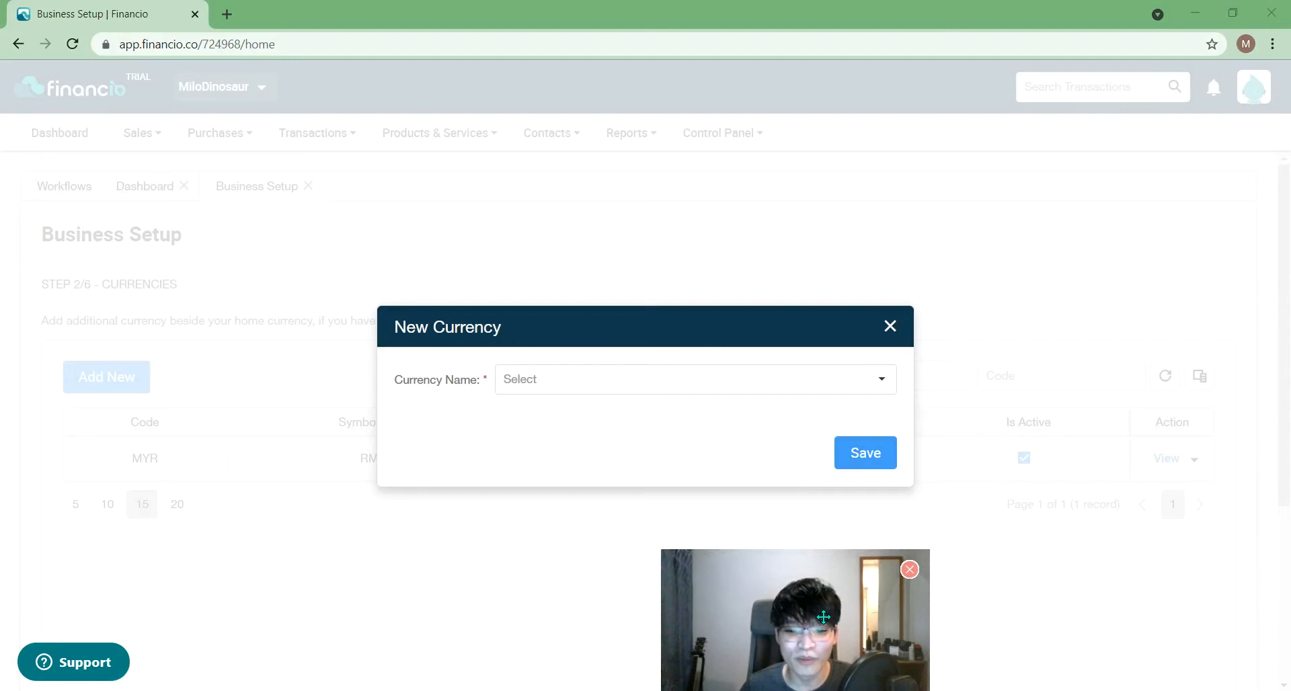
pyautogui.moveTo(811, 619); pyautogui.dragTo(1172, 603)
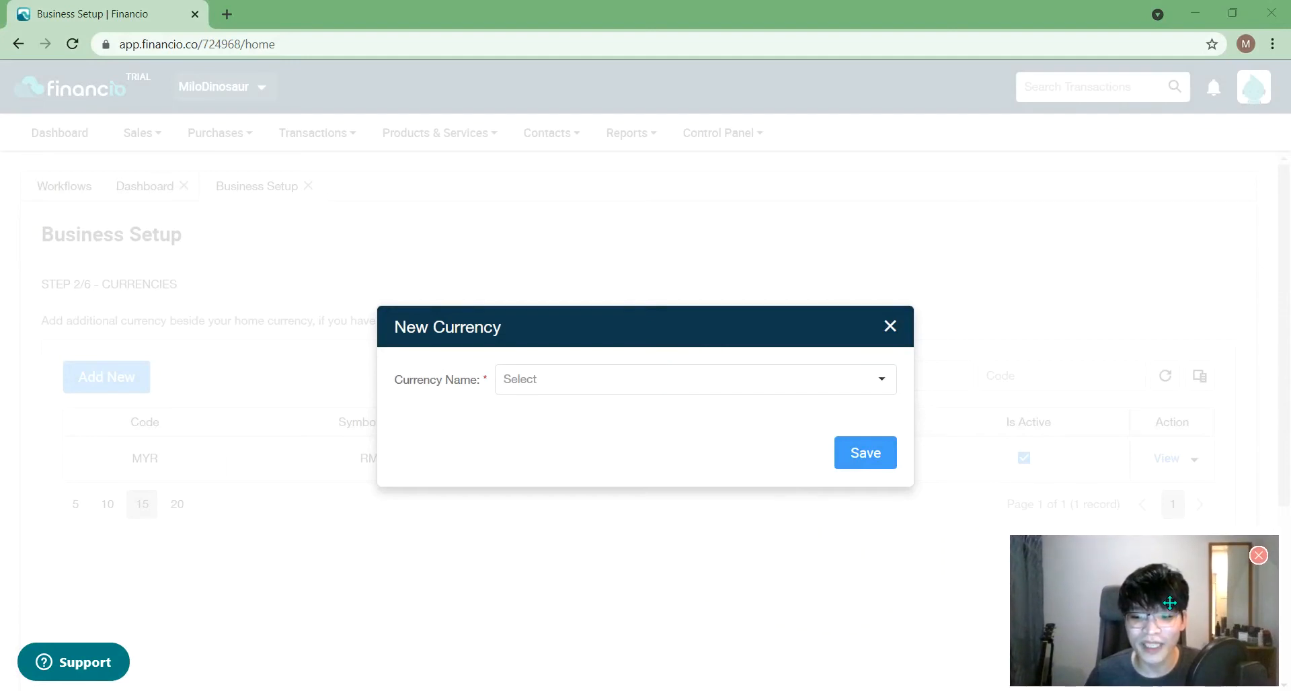
pyautogui.click(700, 377)
pyautogui.write('s')
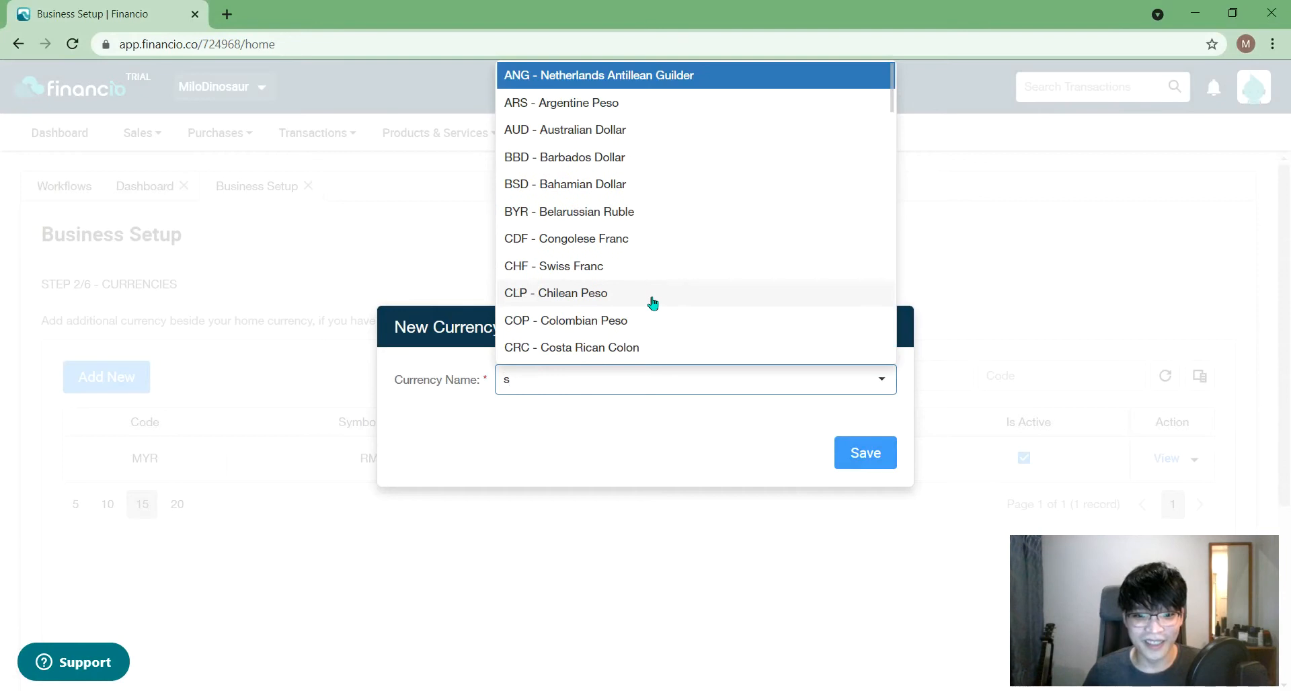
pyautogui.write('u')
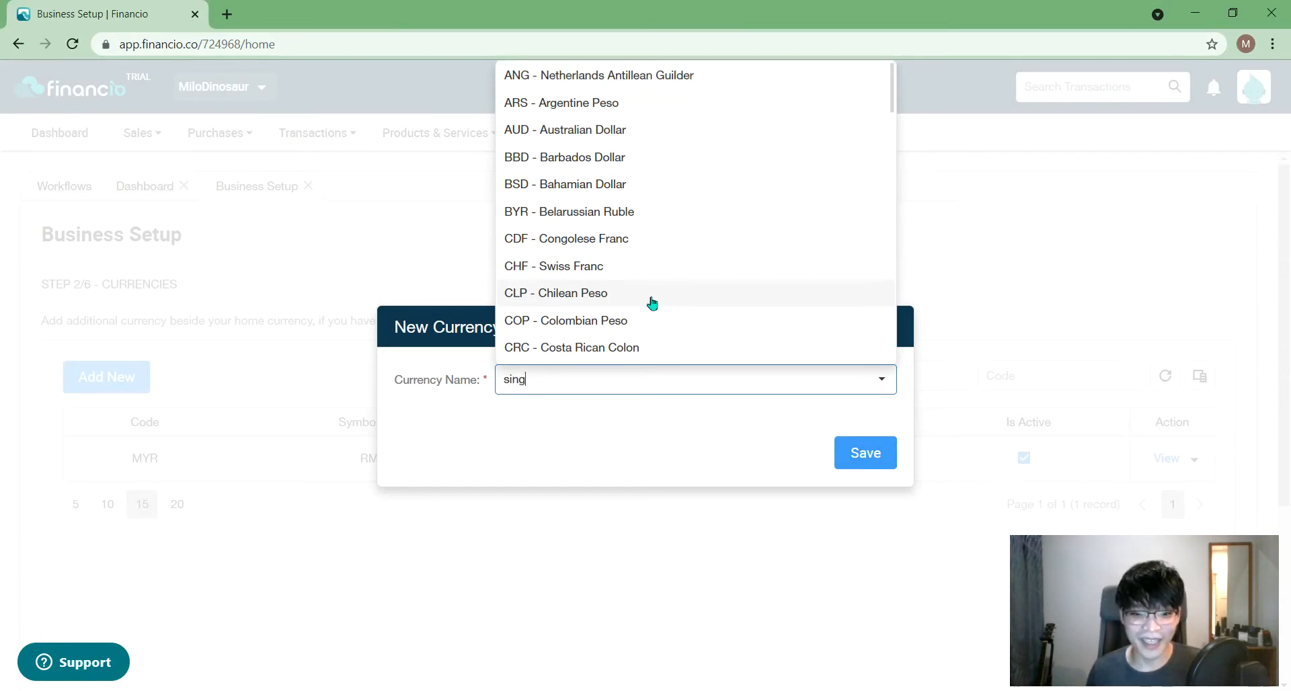
pyautogui.write('ng')
pyautogui.click(688, 408)
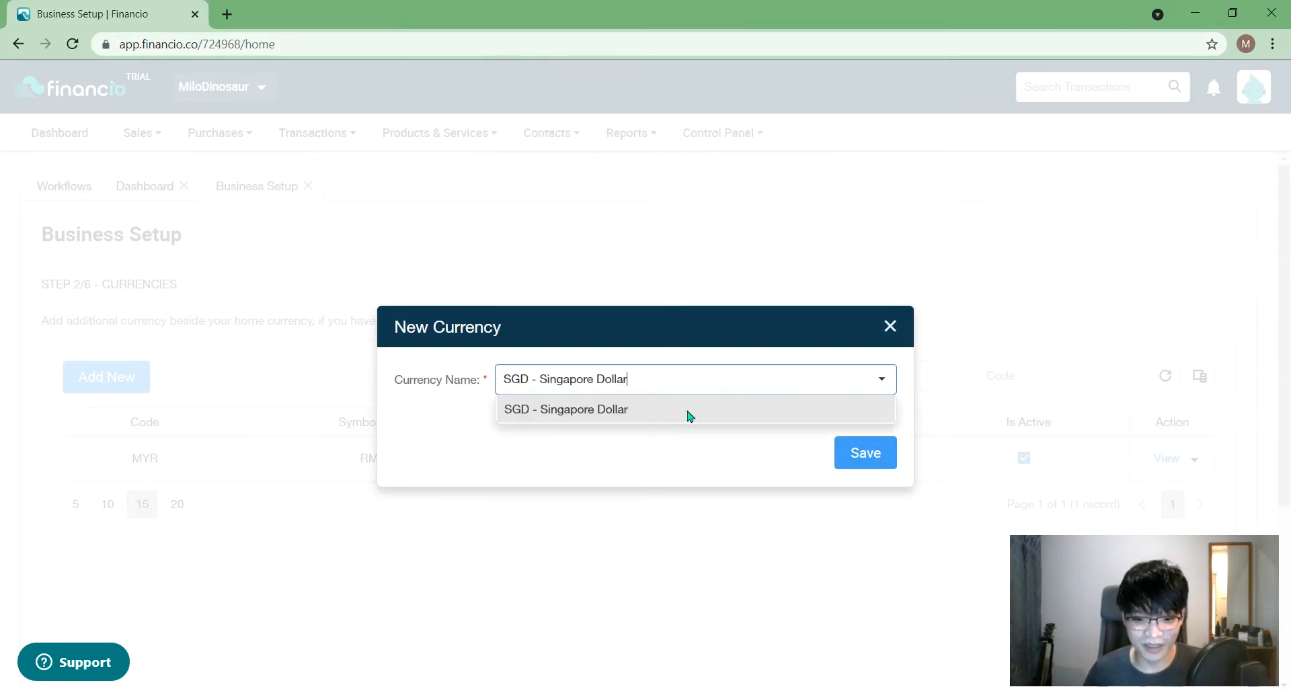
pyautogui.click(864, 464)
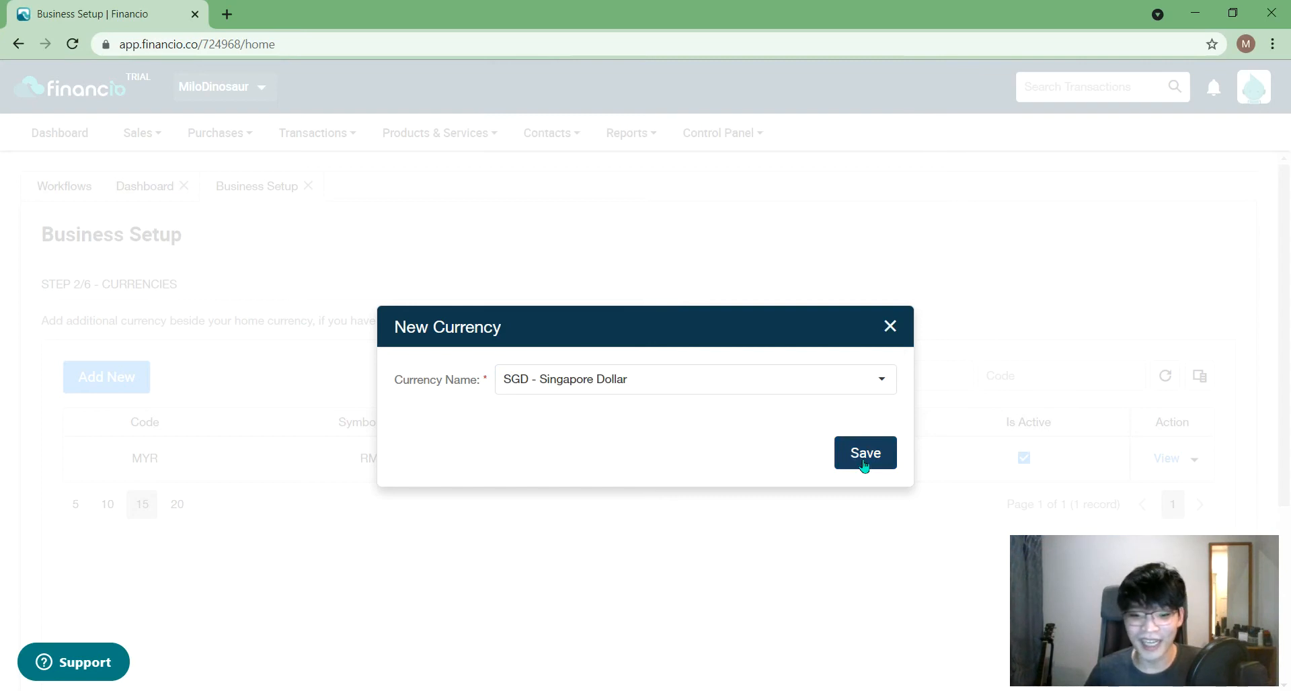
pyautogui.click(864, 464)
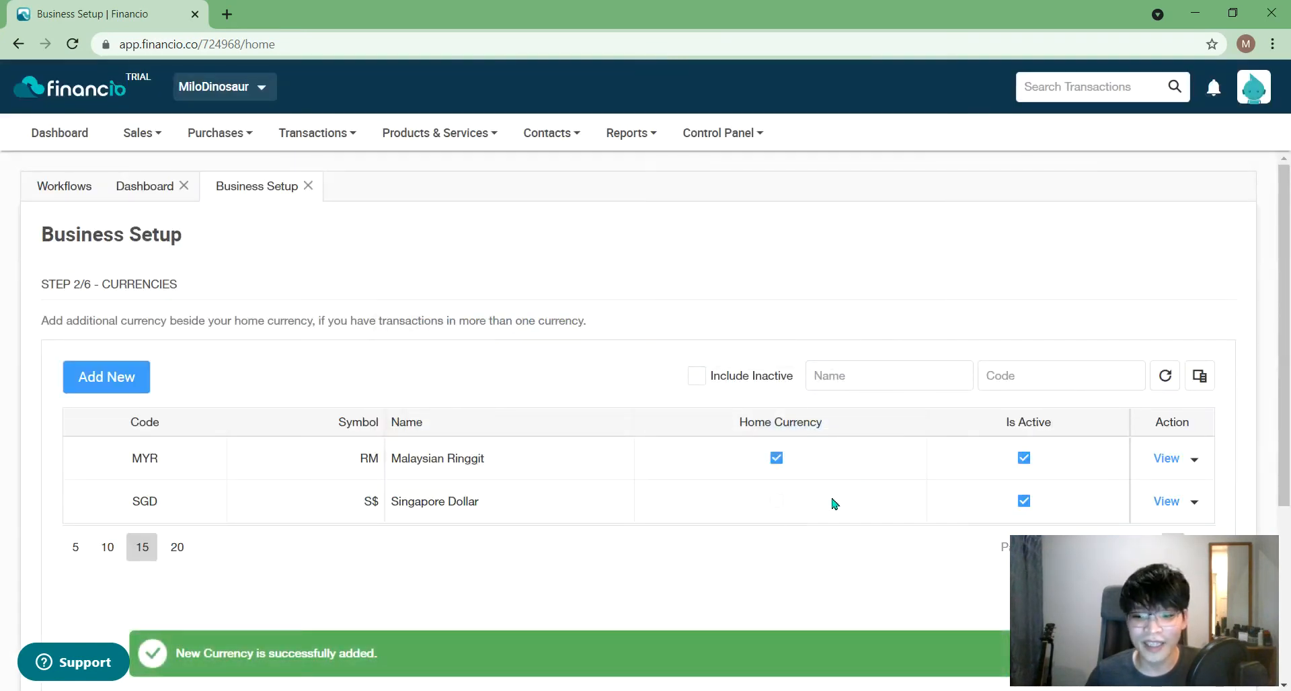
pyautogui.scroll(-1, 834, 500)
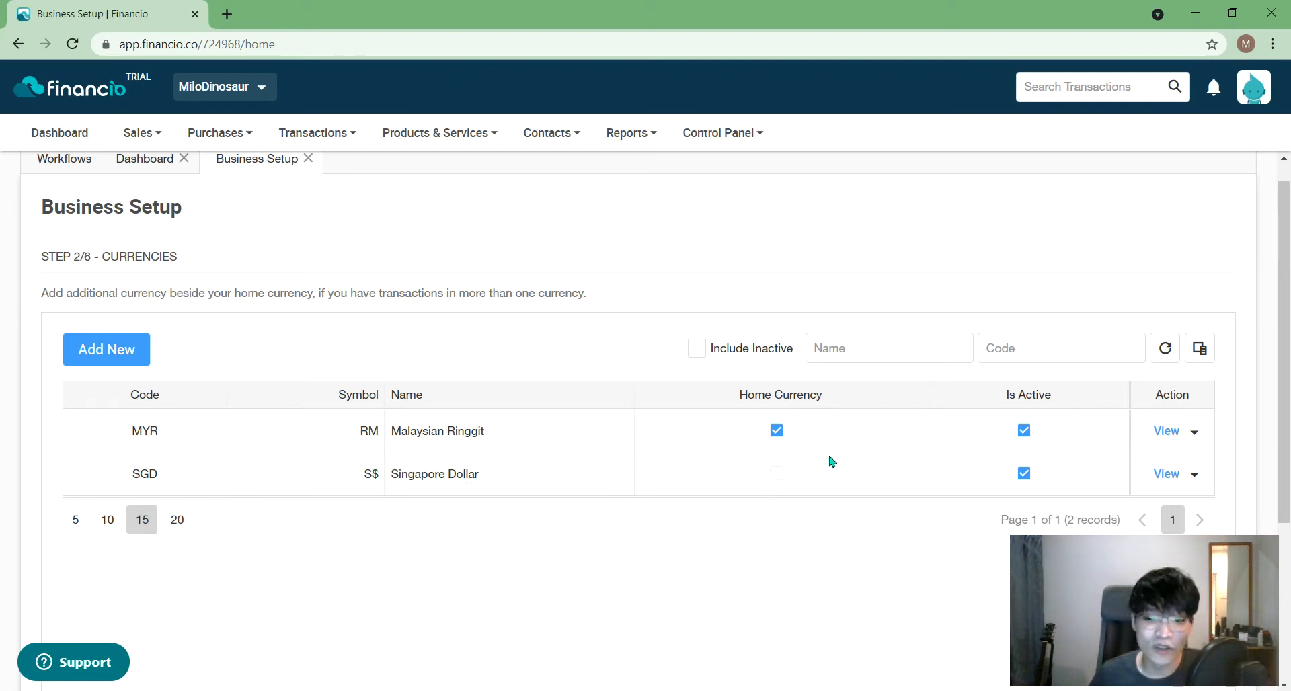
# - View the Malaysian Ringgit (MYR) currency details, then close them
pyautogui.click(1196, 432)
pyautogui.click(1199, 433)
pyautogui.click(1168, 431)
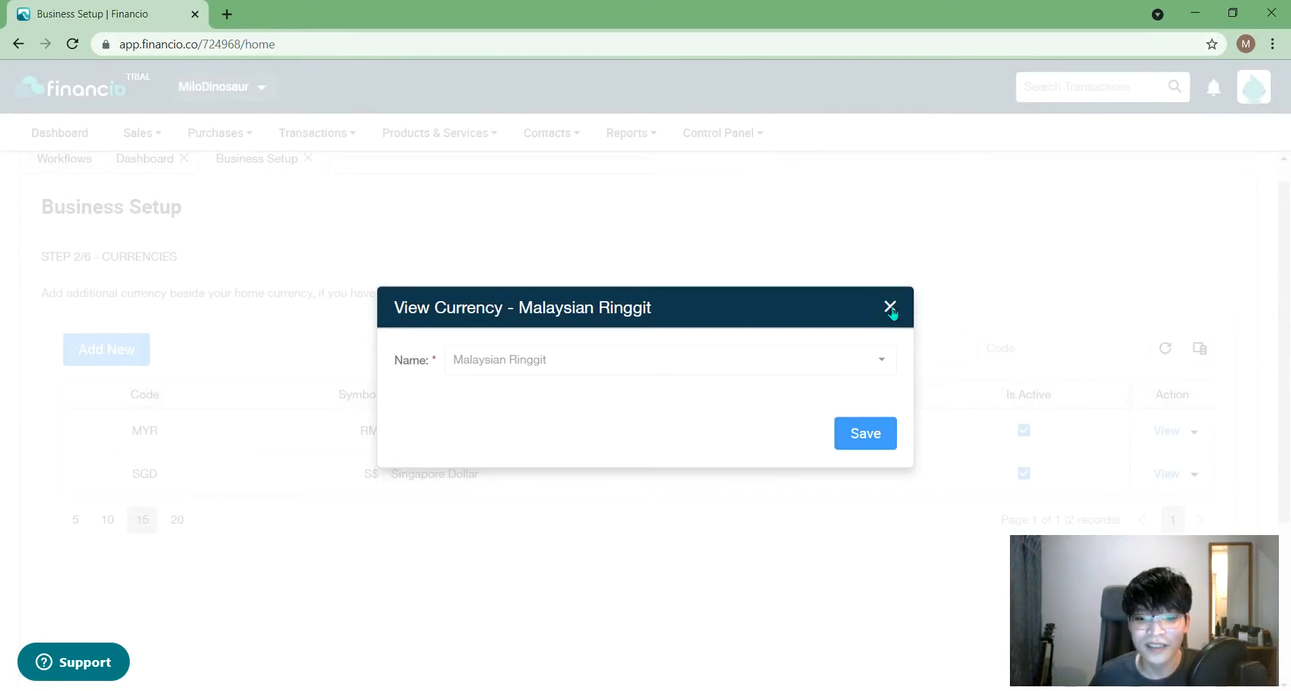
pyautogui.click(889, 307)
pyautogui.scroll(-3, 1082, 415)
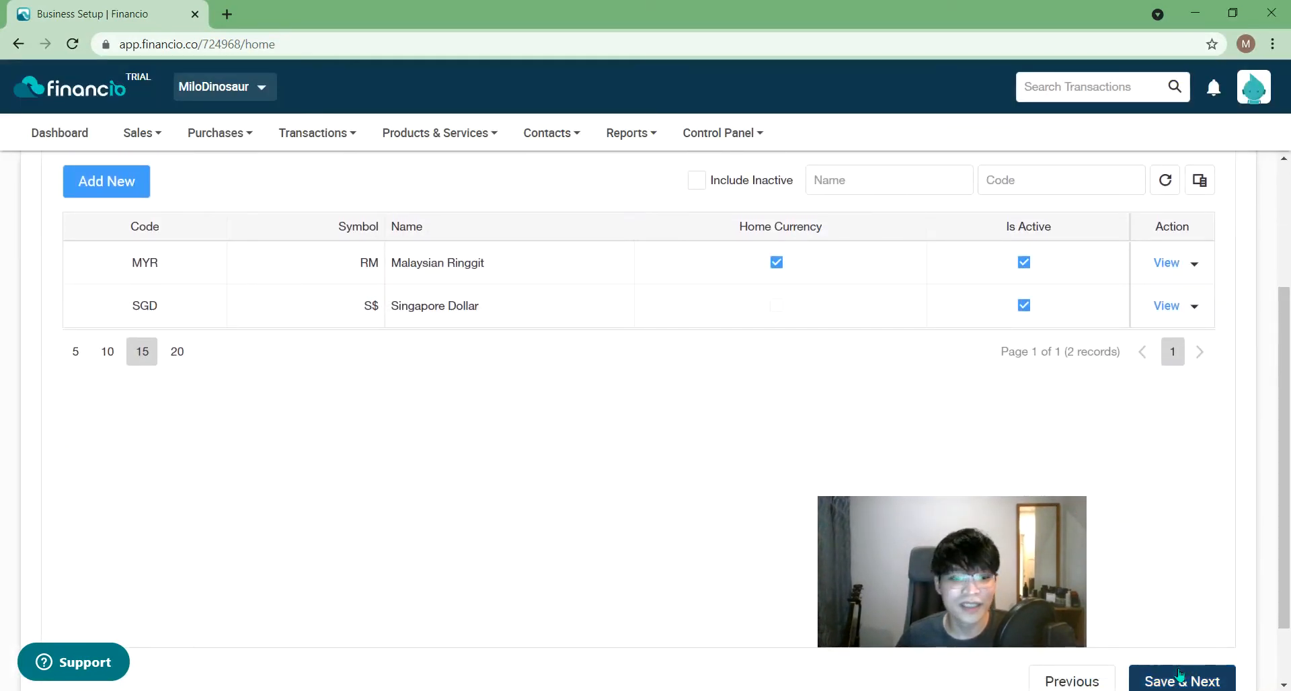
# - Move on to the tax step and start a new tax of type SST
pyautogui.click(1178, 675)
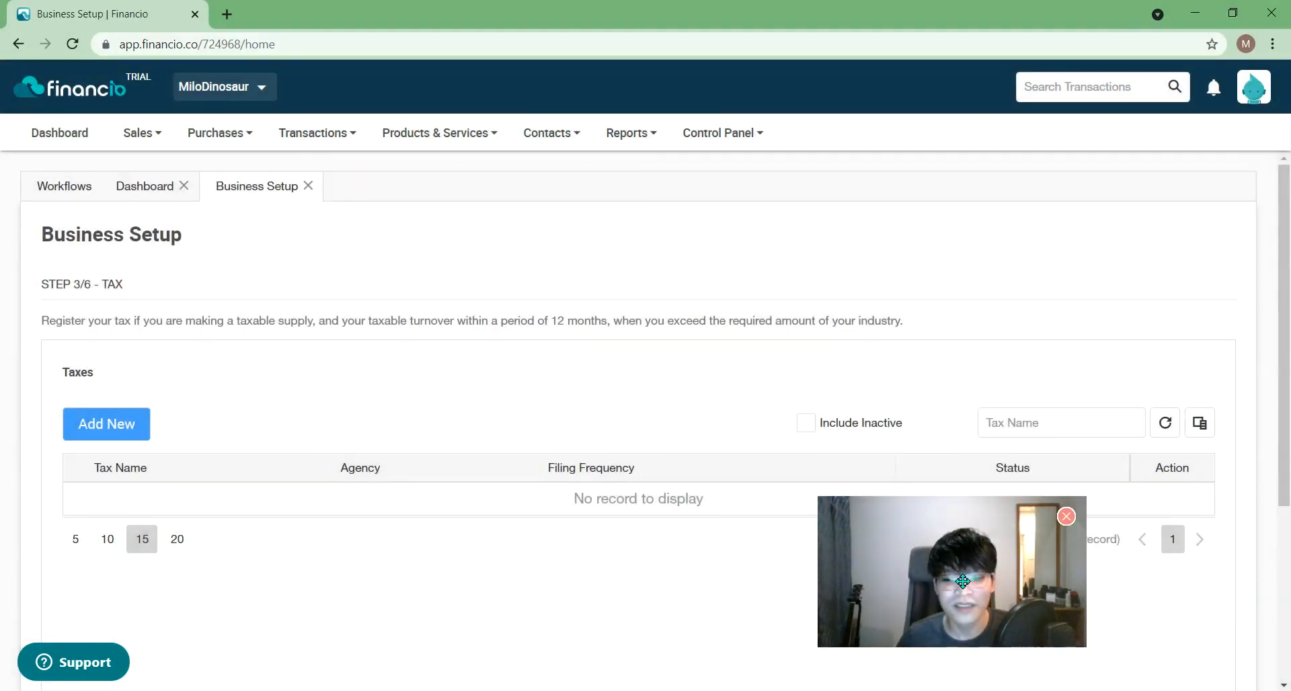
pyautogui.moveTo(963, 581); pyautogui.dragTo(1146, 624)
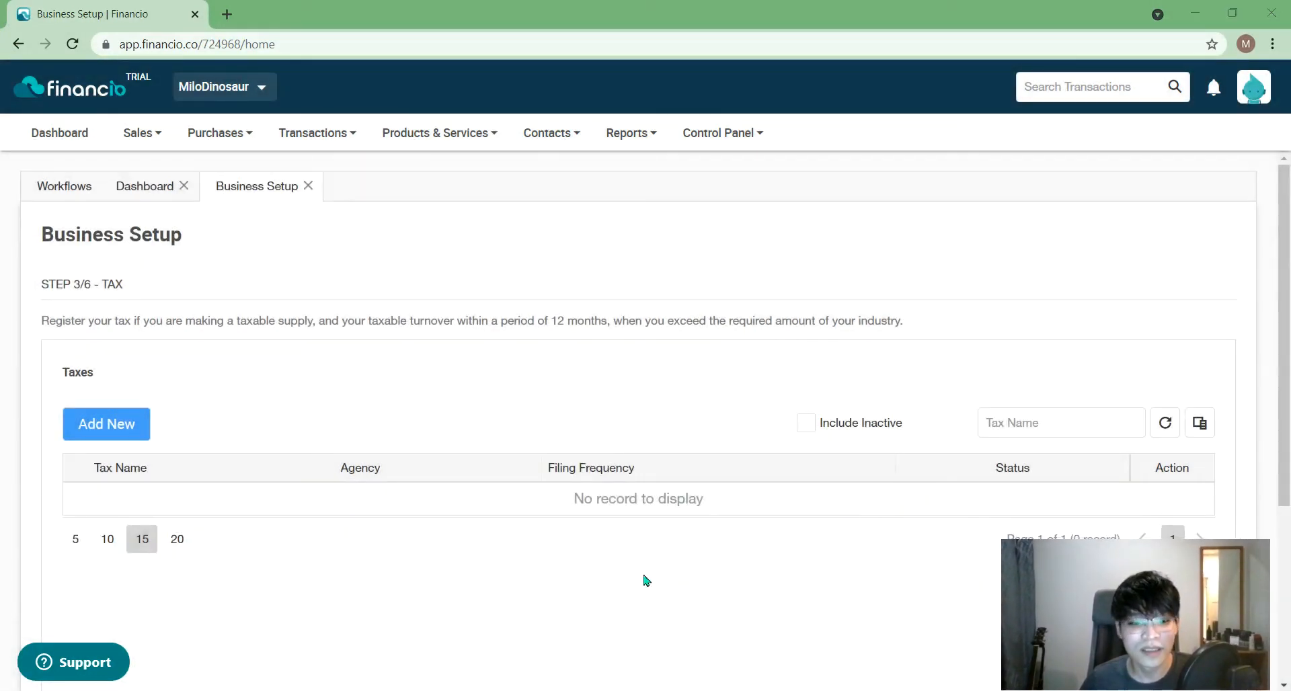
pyautogui.scroll(-1, 649, 580)
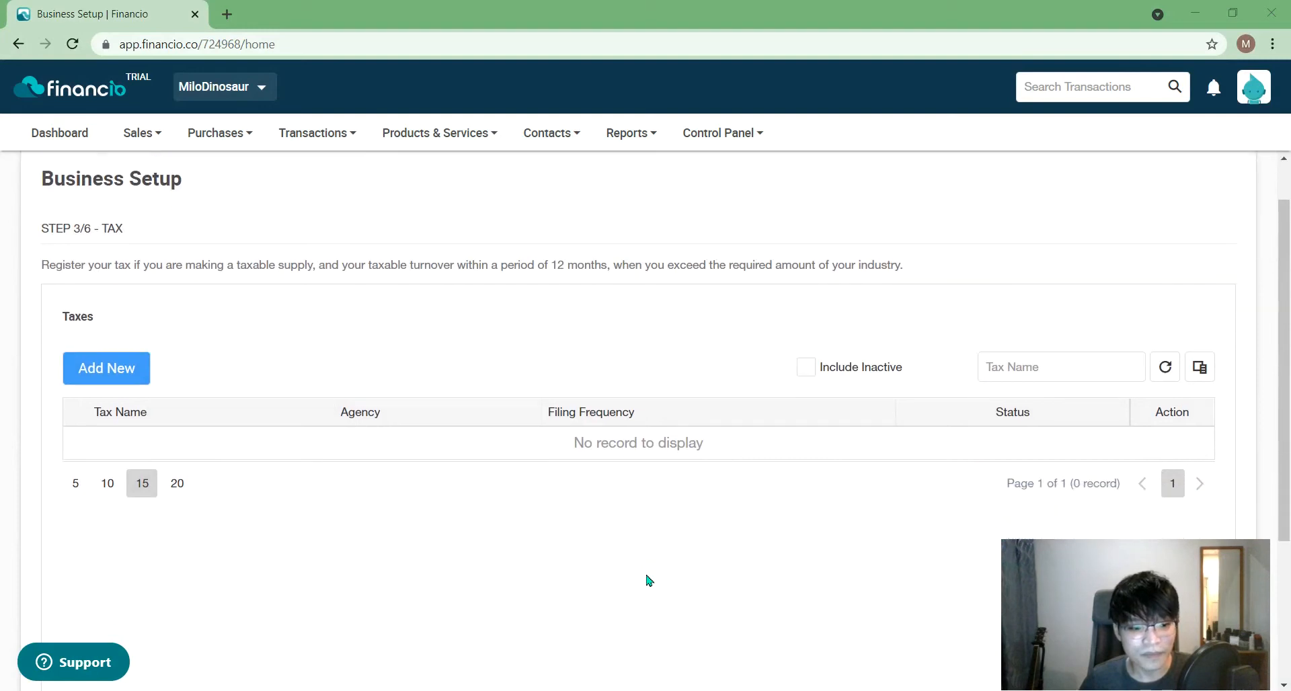
pyautogui.click(111, 361)
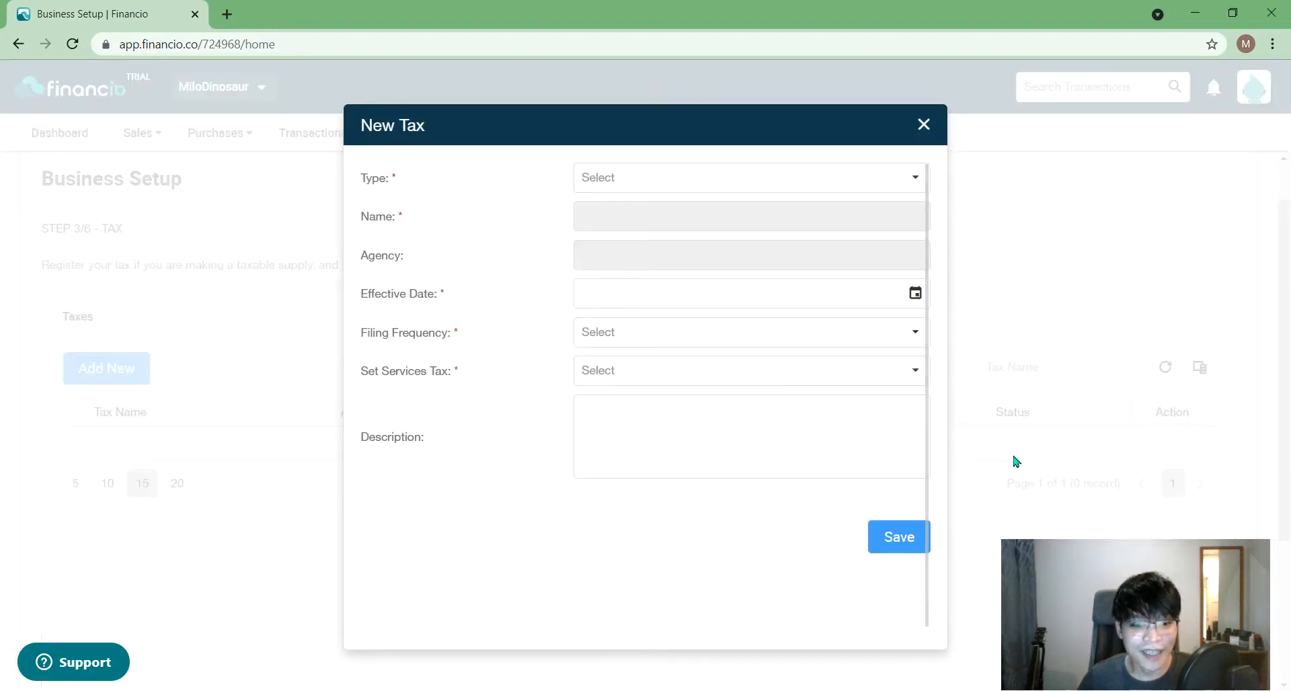
pyautogui.click(747, 186)
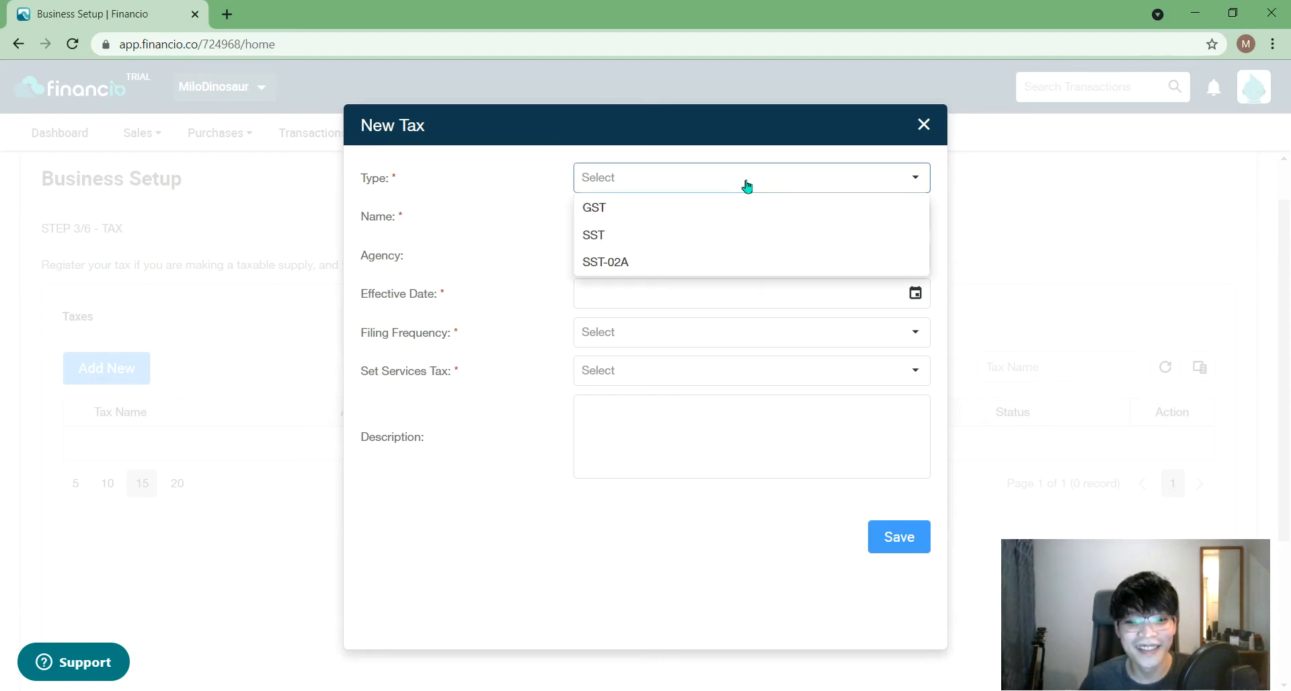
pyautogui.click(663, 238)
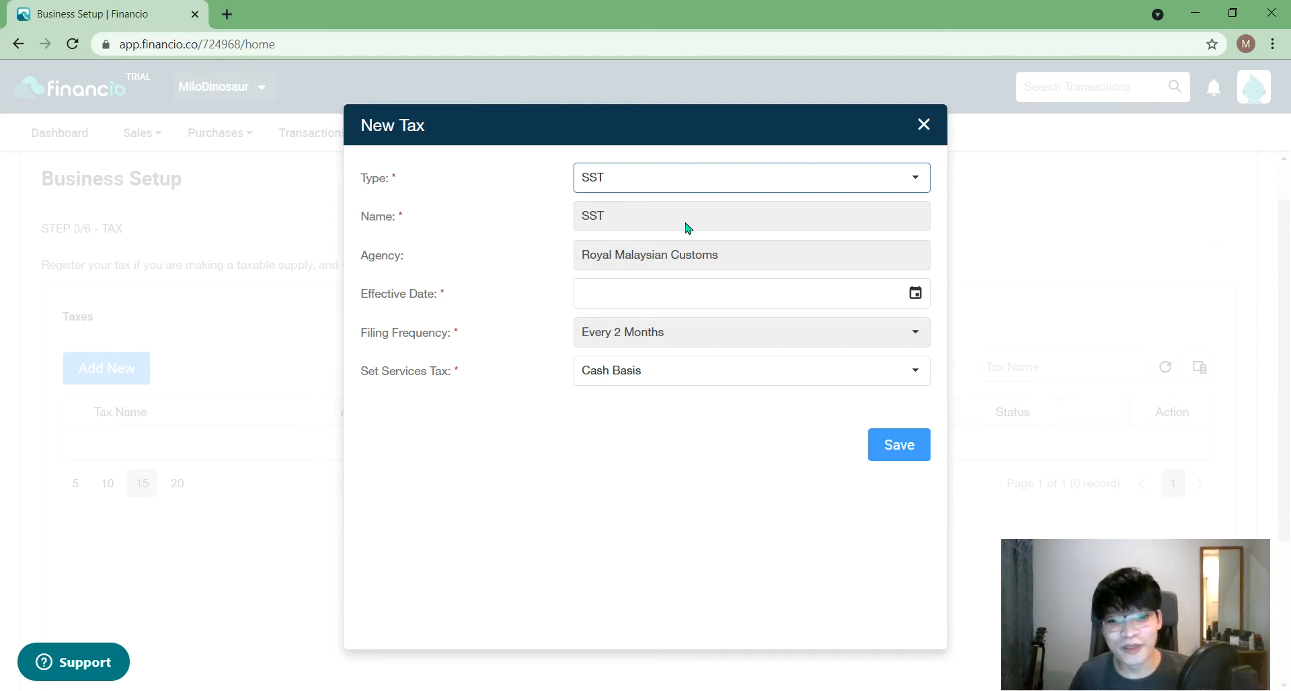
pyautogui.click(776, 182)
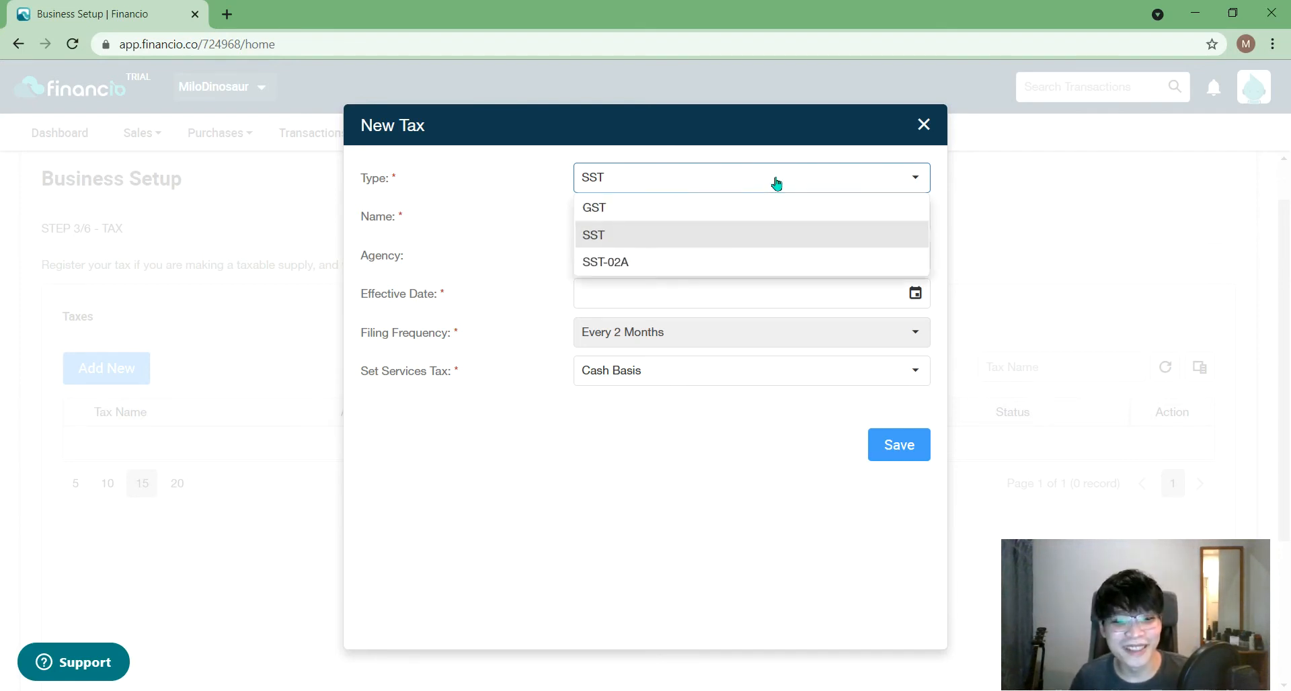
pyautogui.click(709, 150)
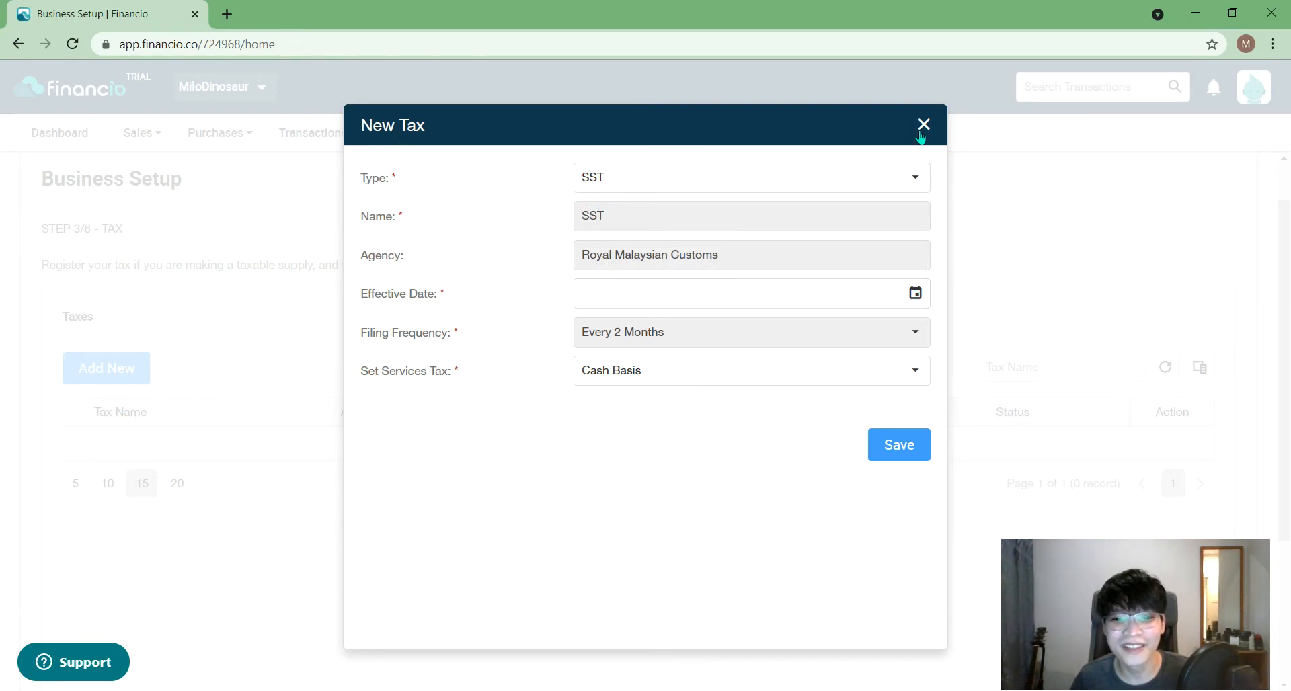
pyautogui.moveTo(916, 134)
pyautogui.mouseDown()
pyautogui.moveTo(900, 171)
pyautogui.moveTo(855, 177)
pyautogui.moveTo(887, 175)
pyautogui.moveTo(909, 132)
pyautogui.mouseUp()
# - Set the SST effective date to 01/01/2021, keep Cash Basis, and save it
pyautogui.click(906, 293)
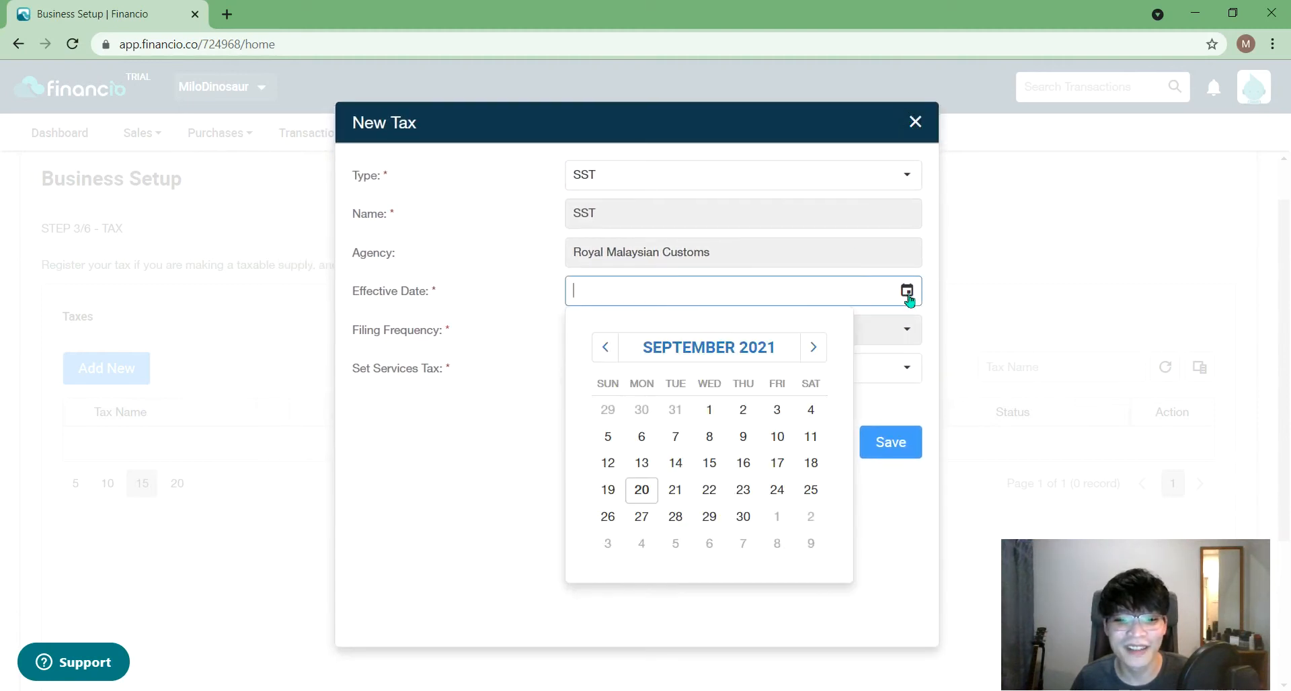
pyautogui.click(605, 347)
pyautogui.click(605, 346)
pyautogui.click(605, 347)
pyautogui.click(604, 347)
pyautogui.click(603, 347)
pyautogui.click(604, 347)
pyautogui.click(604, 348)
pyautogui.click(604, 348)
pyautogui.click(766, 411)
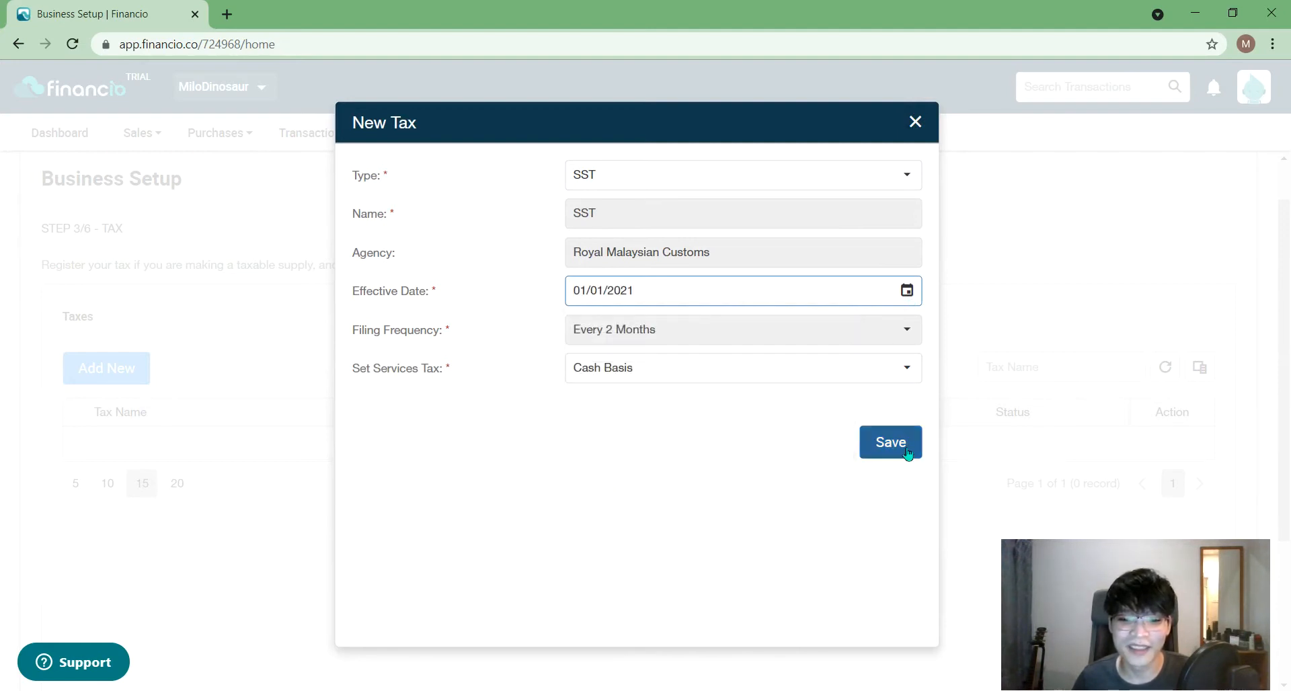
pyautogui.click(869, 377)
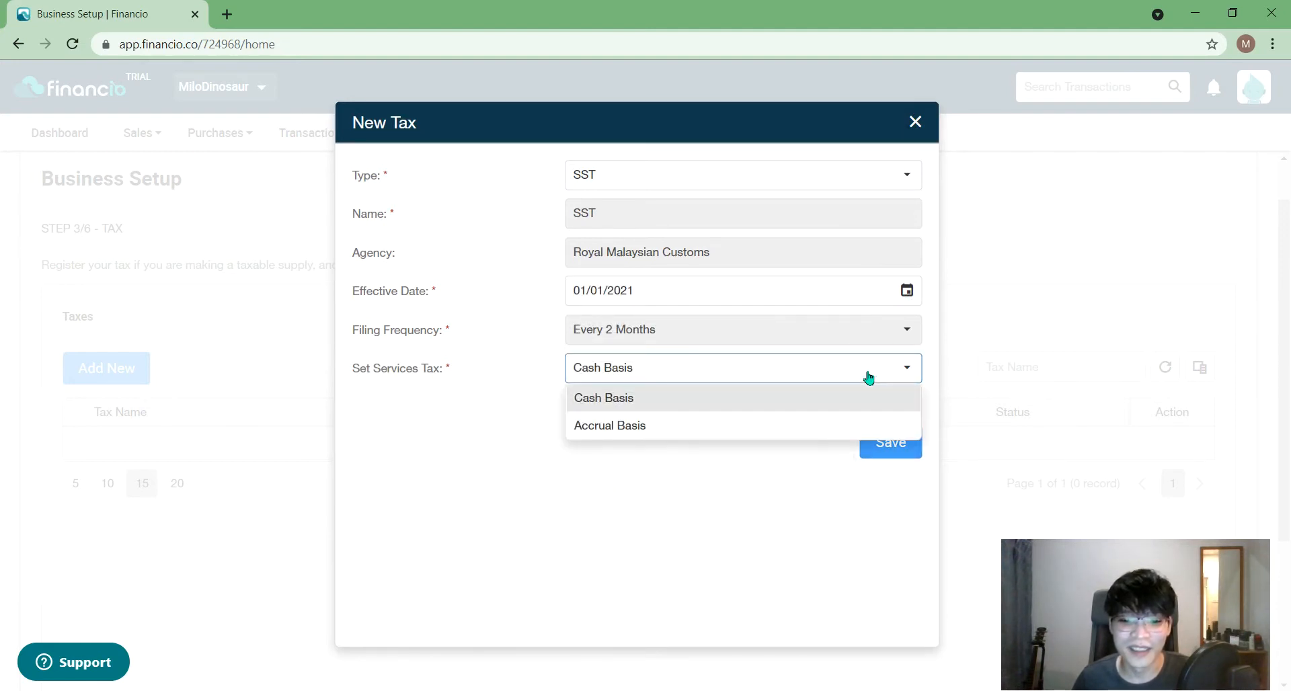
pyautogui.click(716, 532)
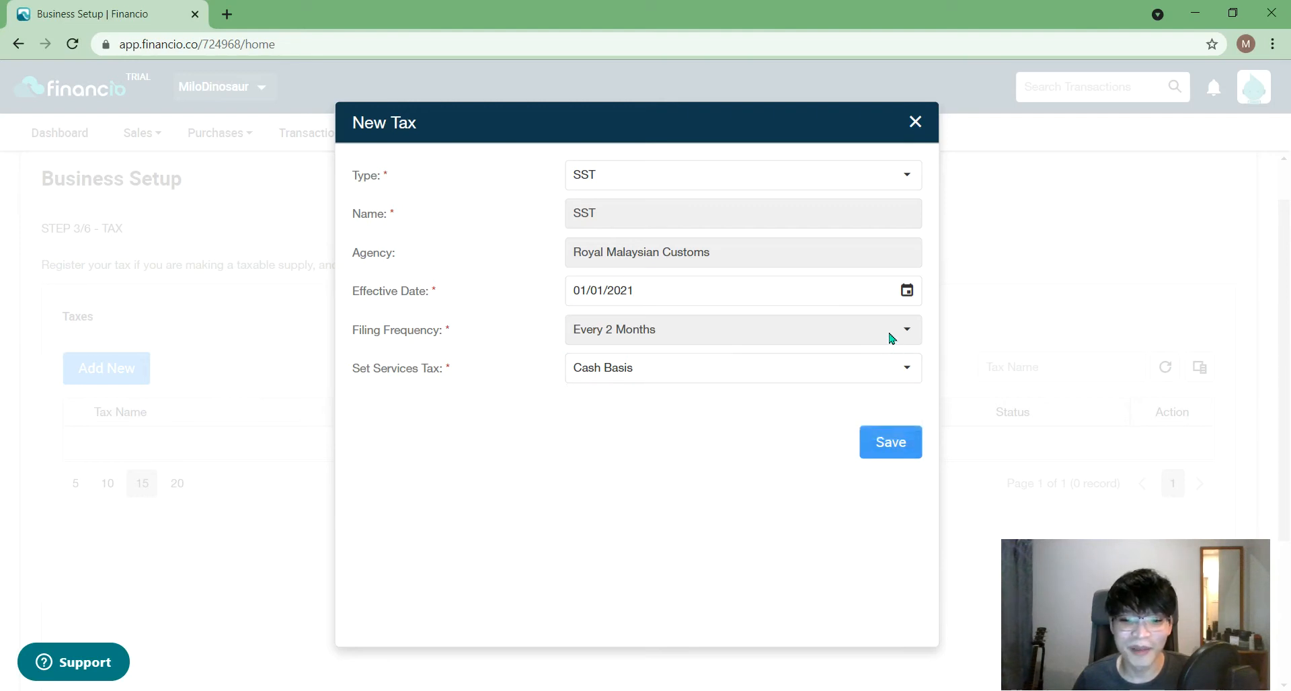
pyautogui.click(895, 444)
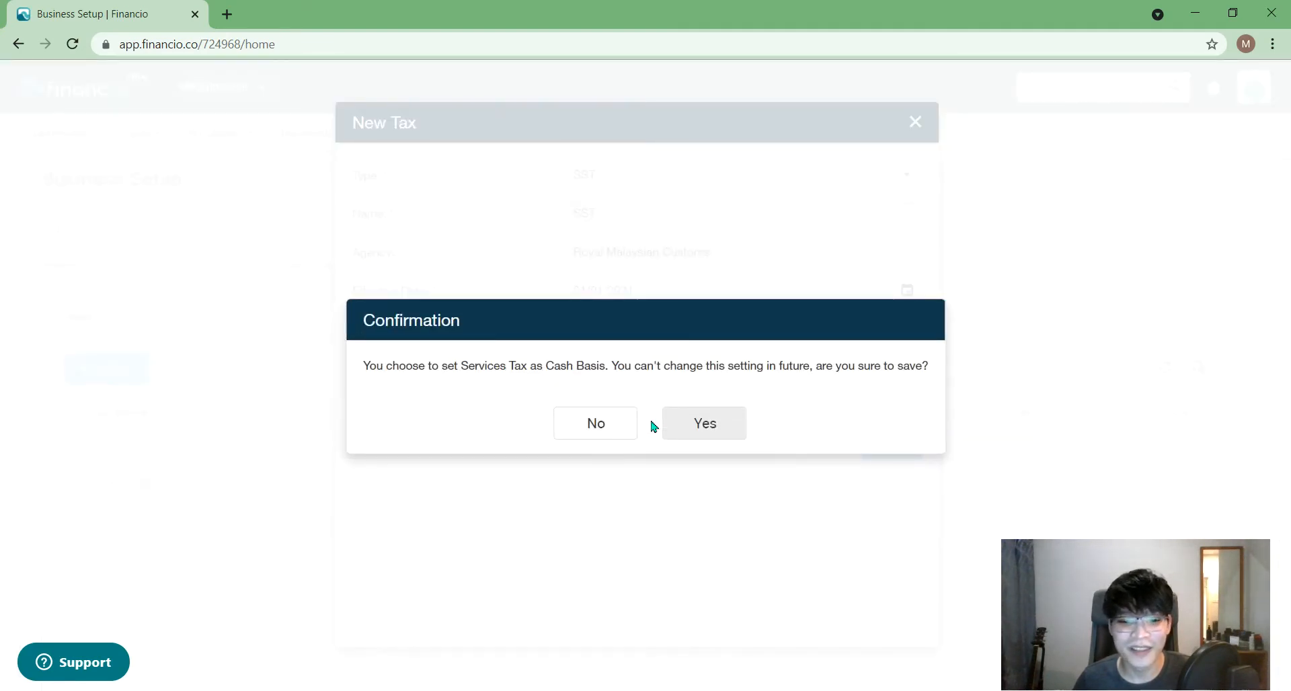
pyautogui.click(704, 426)
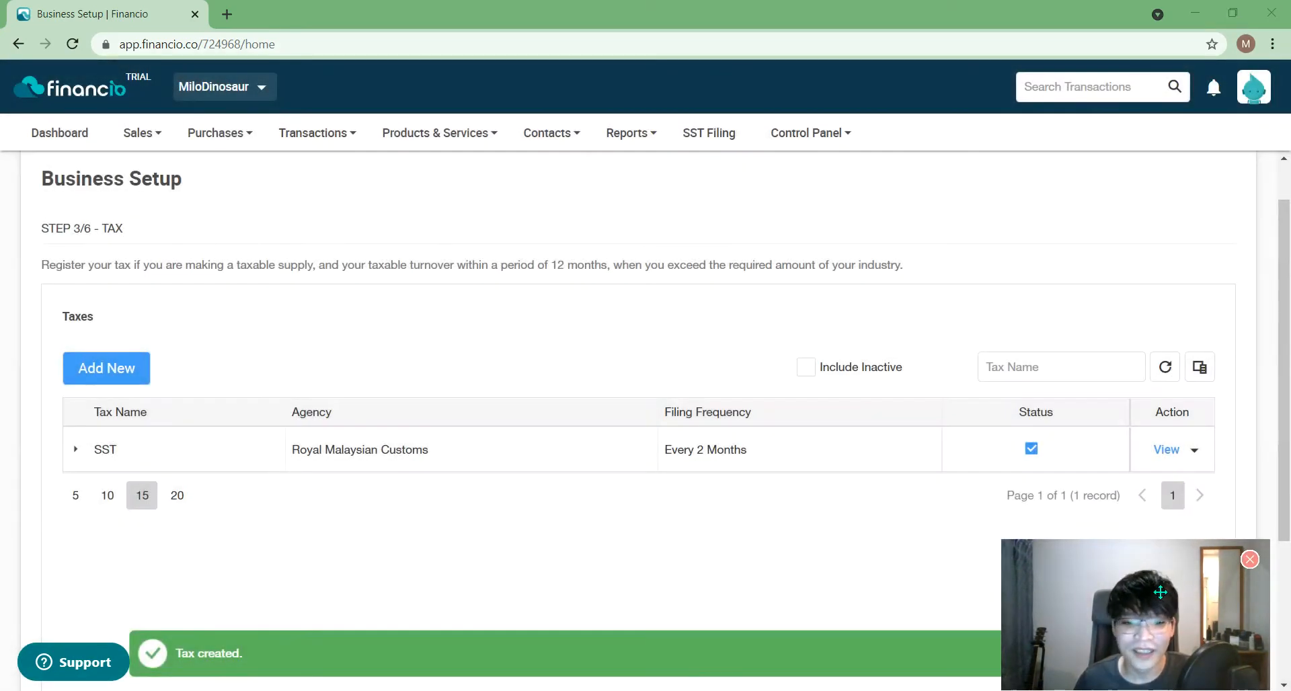
# - Save the taxes and advance to Step 4/6 Chart of Accounts
pyautogui.moveTo(1161, 593); pyautogui.dragTo(872, 507)
pyautogui.scroll(-3, 1089, 531)
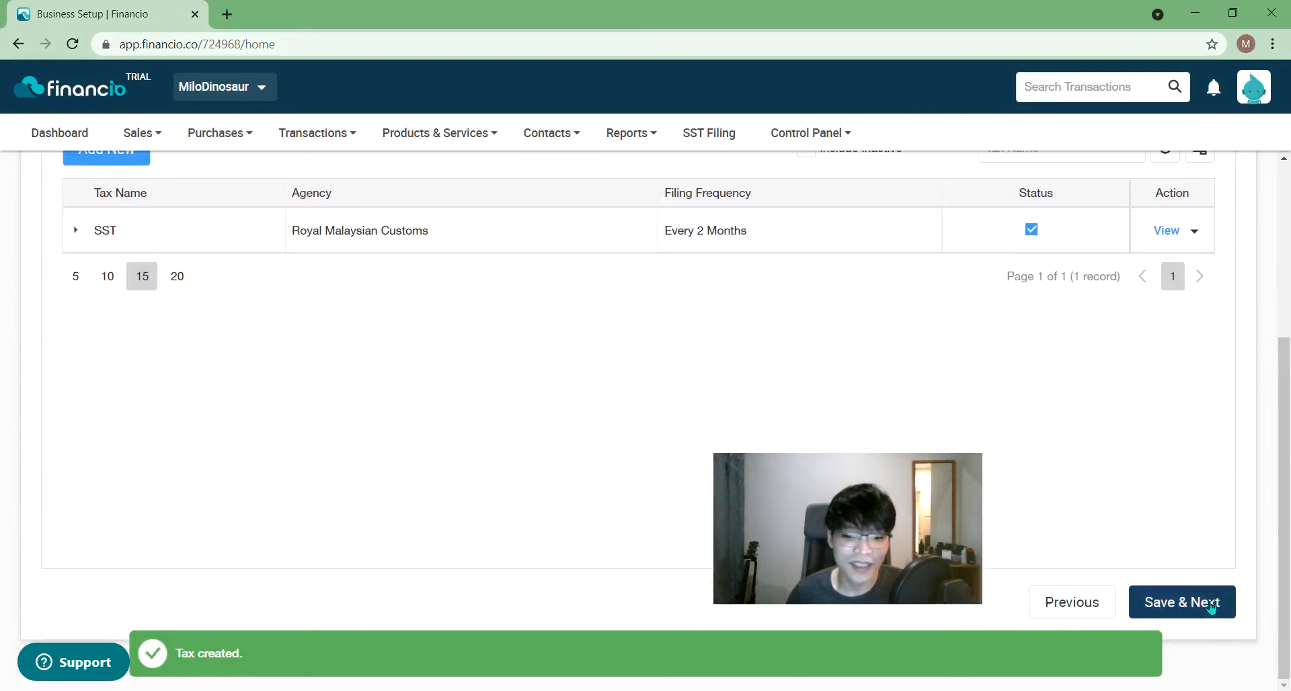
pyautogui.click(1210, 603)
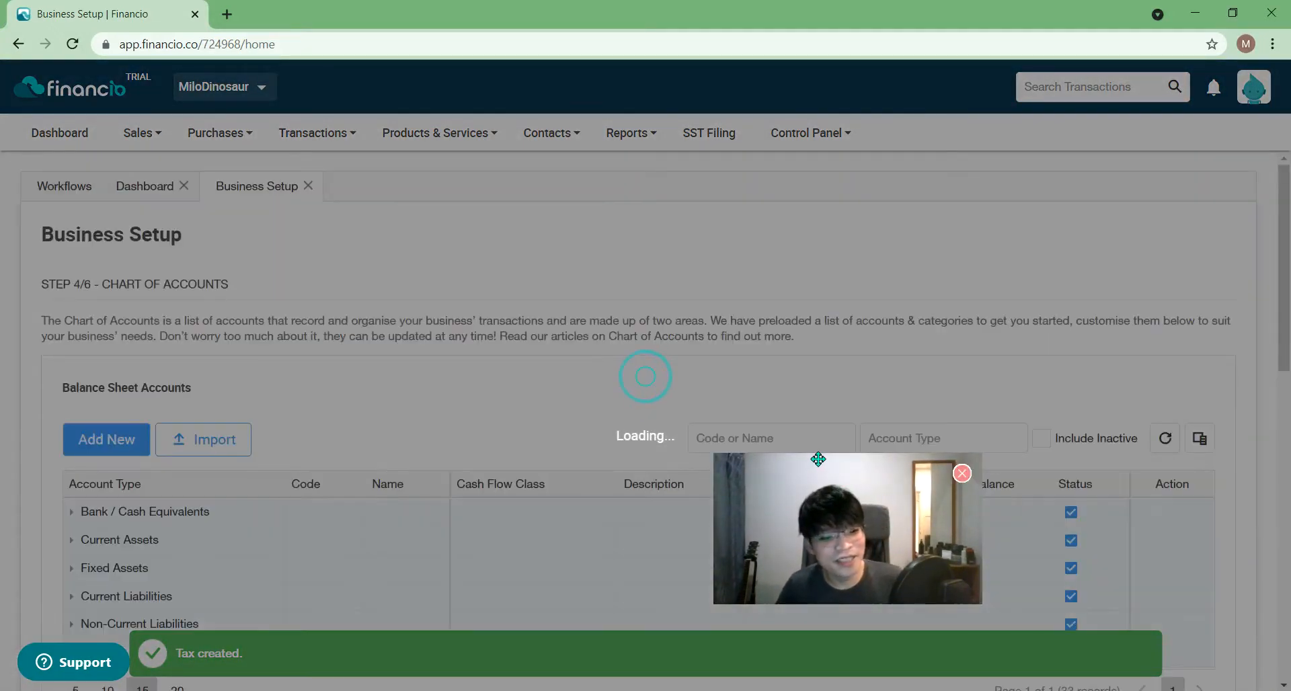
# - Explore the Bank / Cash Equivalents and Current Assets groups and the account import, importing nothing
pyautogui.moveTo(927, 504); pyautogui.dragTo(1119, 616)
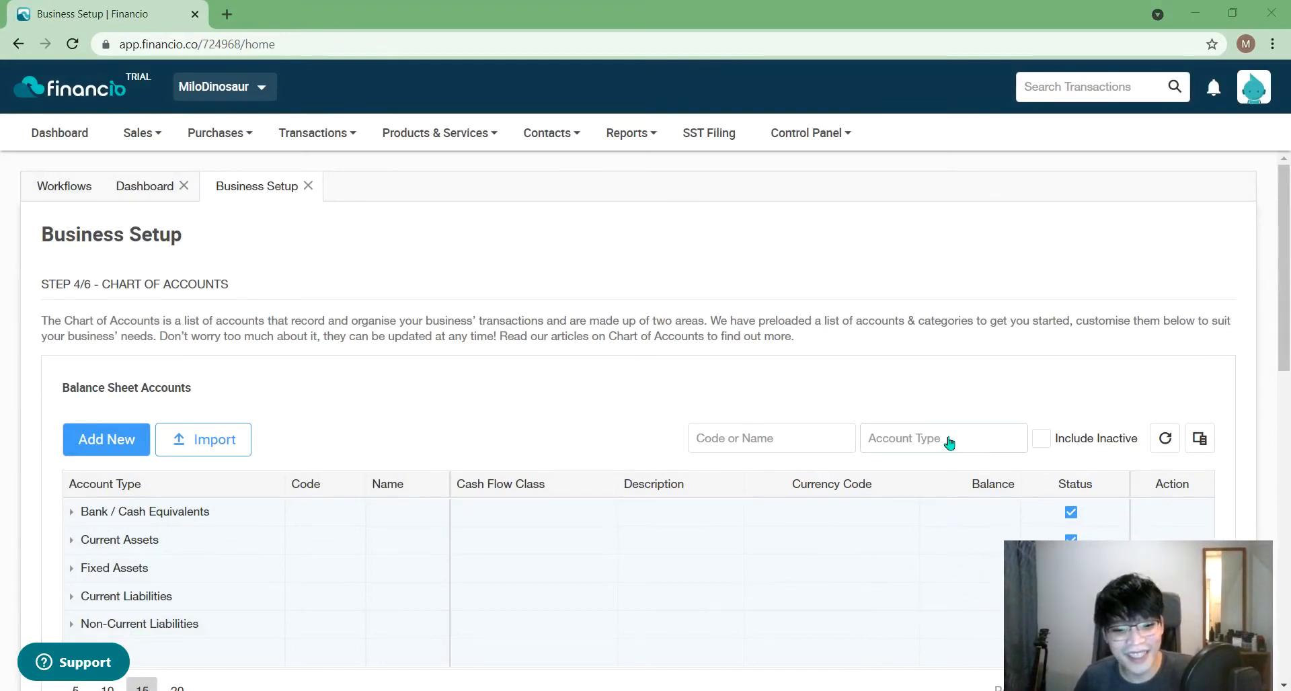
pyautogui.scroll(-1, 948, 440)
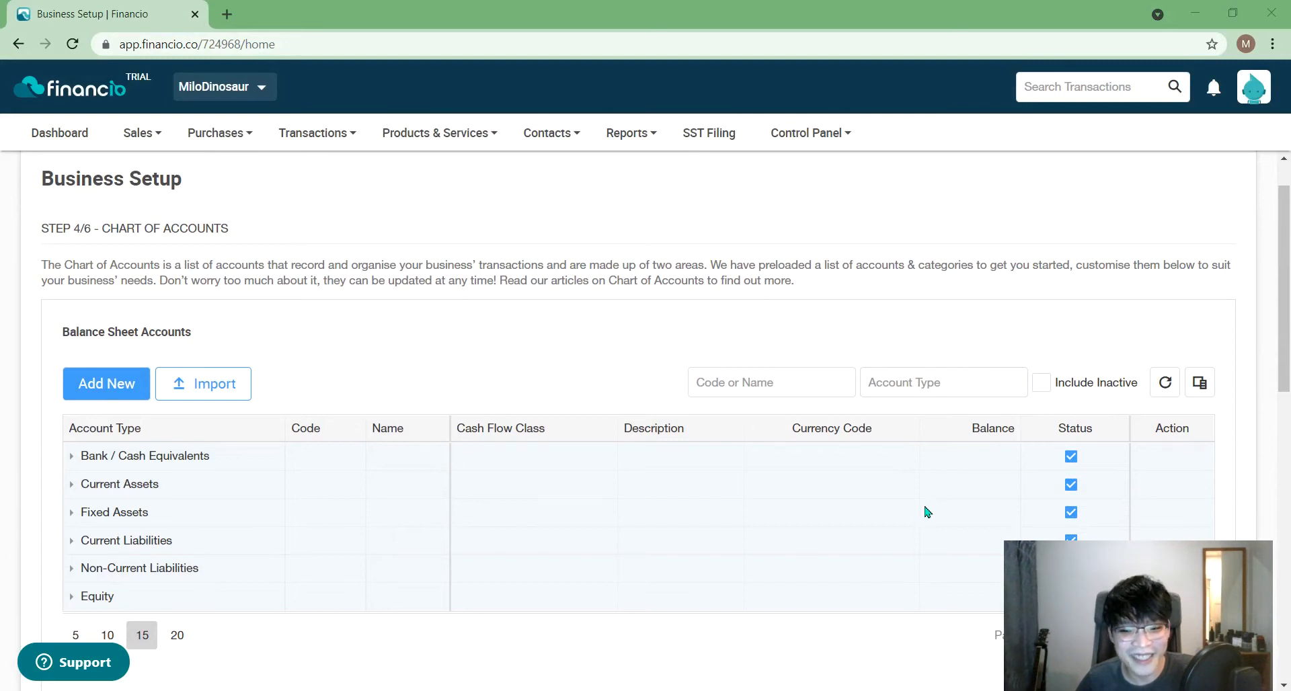
pyautogui.click(73, 458)
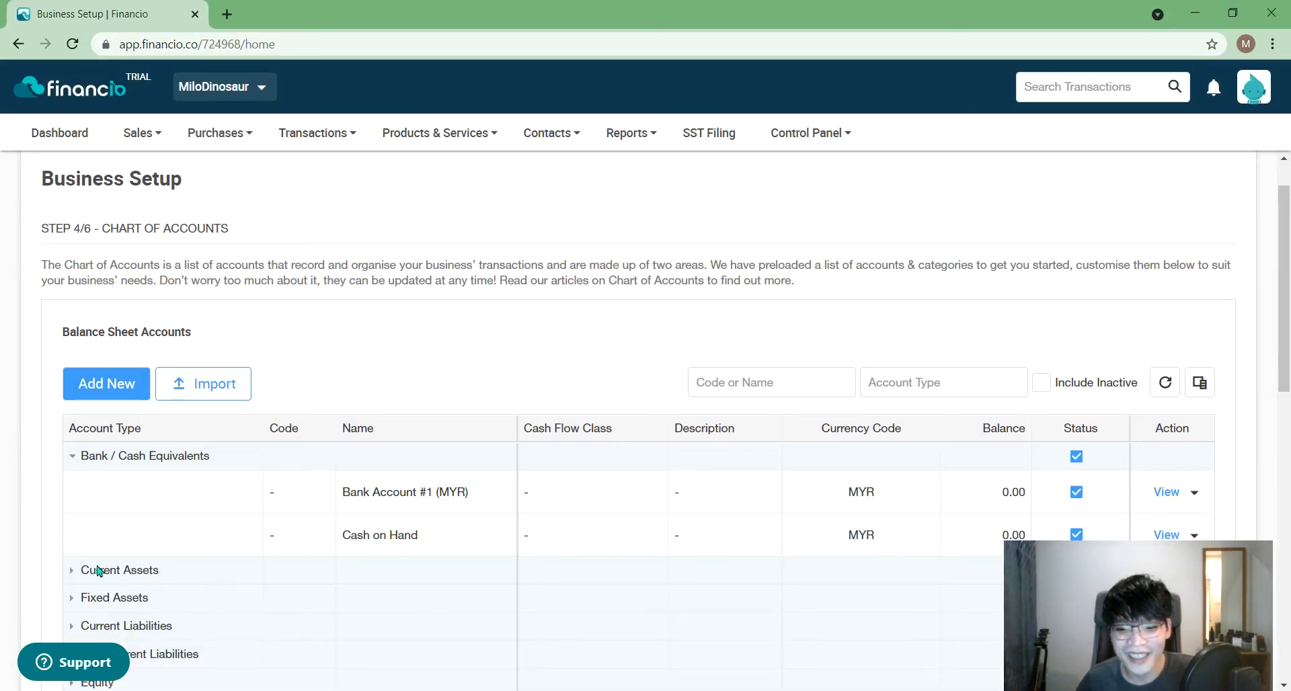
pyautogui.scroll(-1, 102, 572)
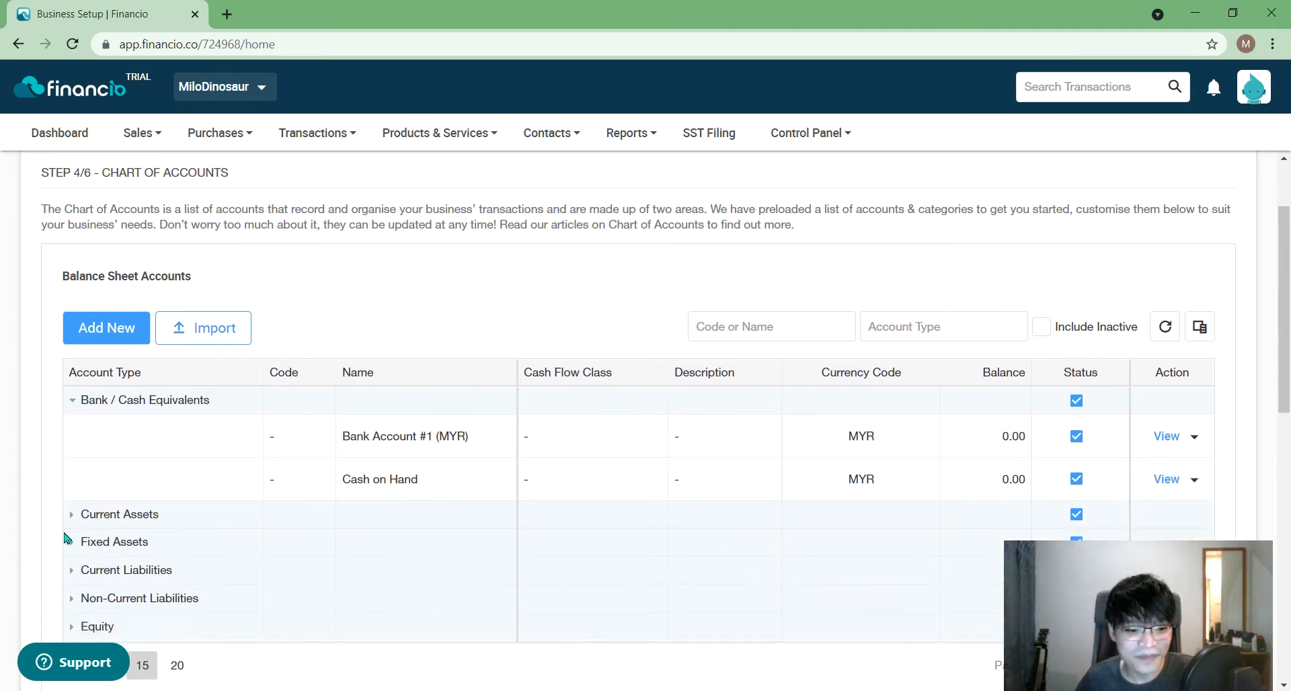
pyautogui.click(75, 516)
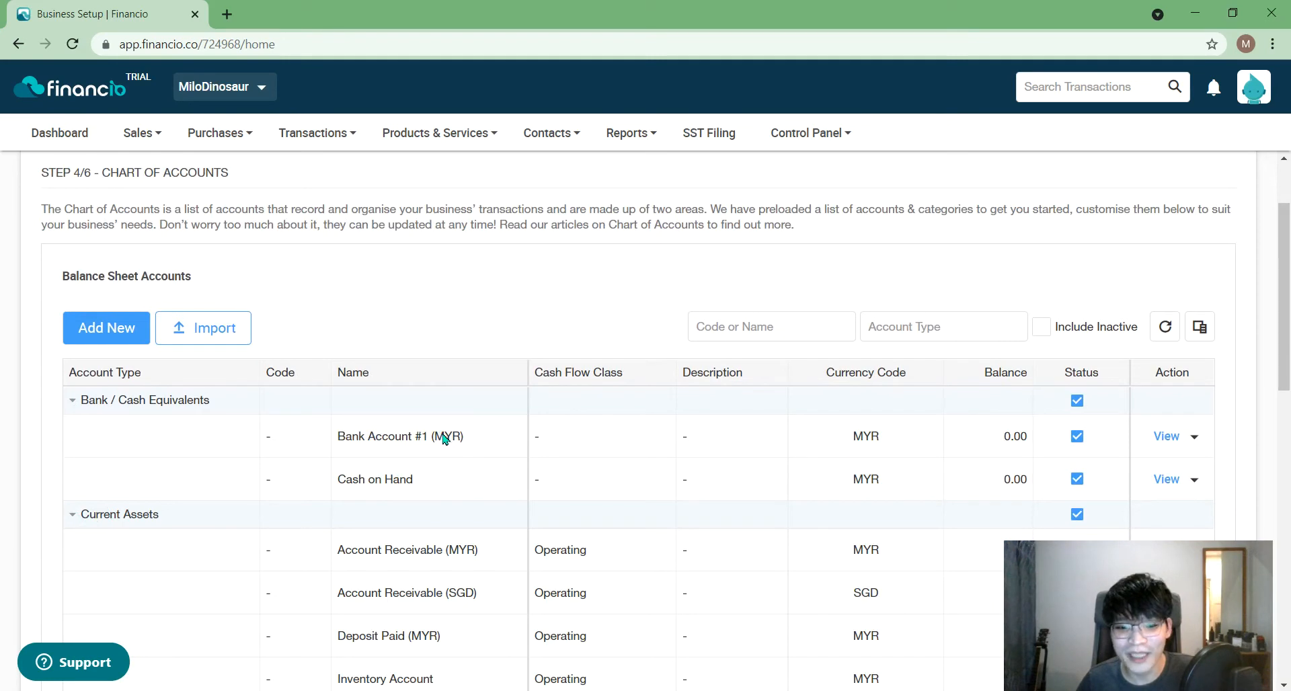
pyautogui.click(70, 401)
pyautogui.click(72, 429)
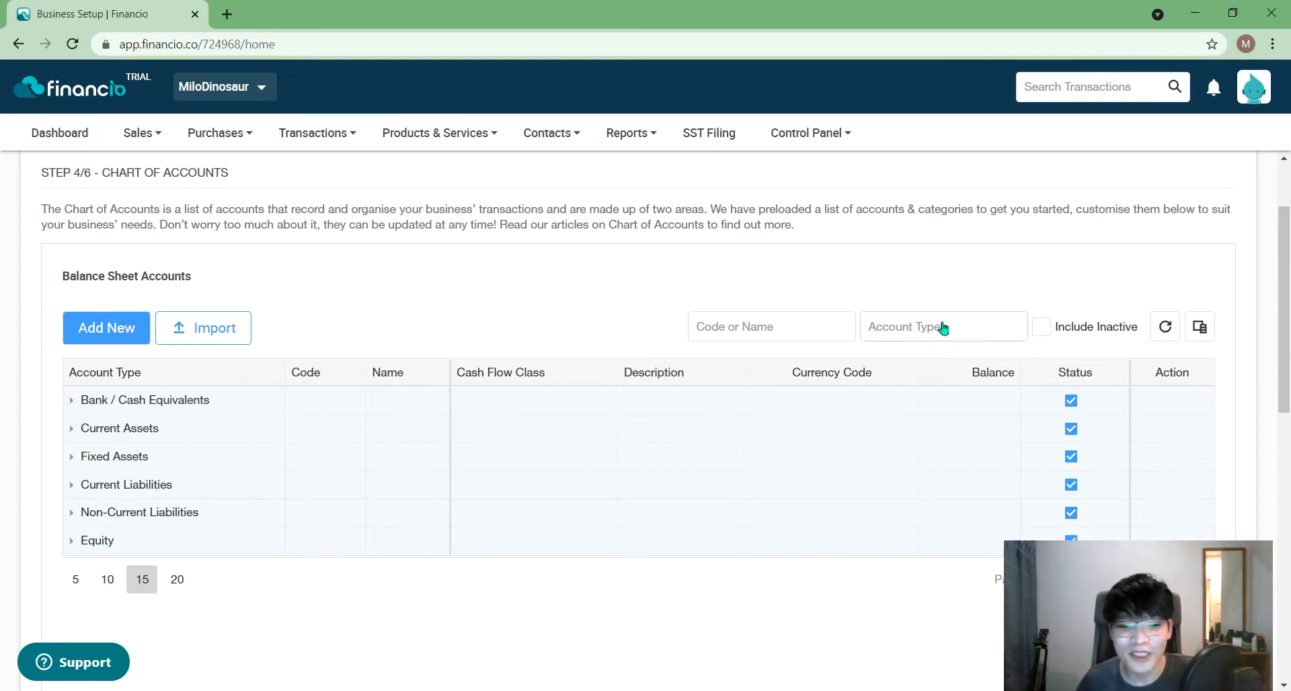
pyautogui.click(209, 331)
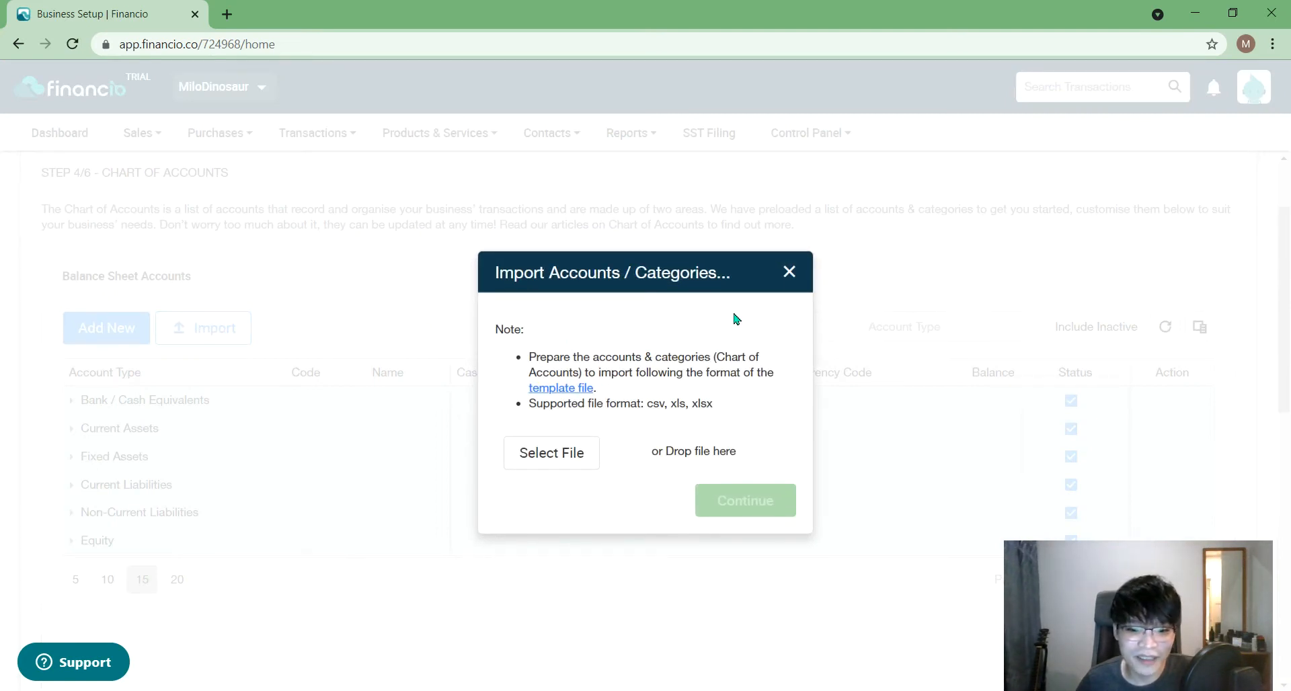
pyautogui.click(793, 277)
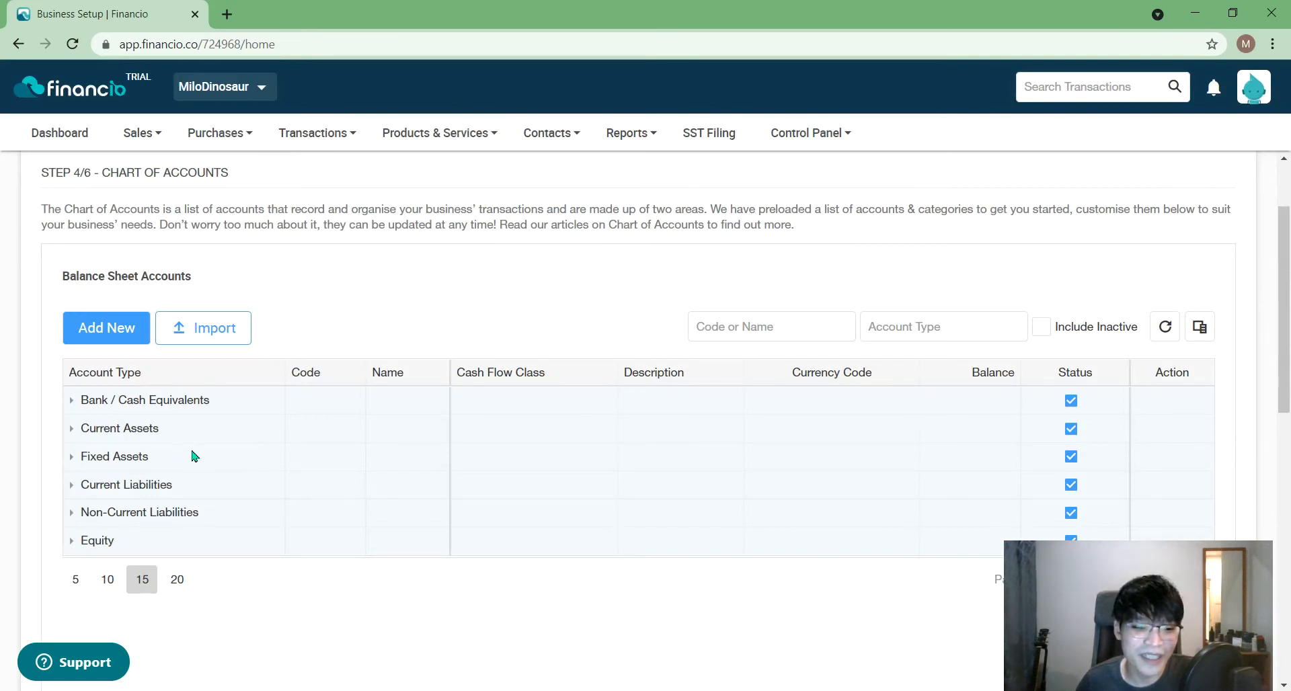
# - Expand Bank / Cash Equivalents and show the actions for Bank Account #1 (MYR)
pyautogui.click(74, 402)
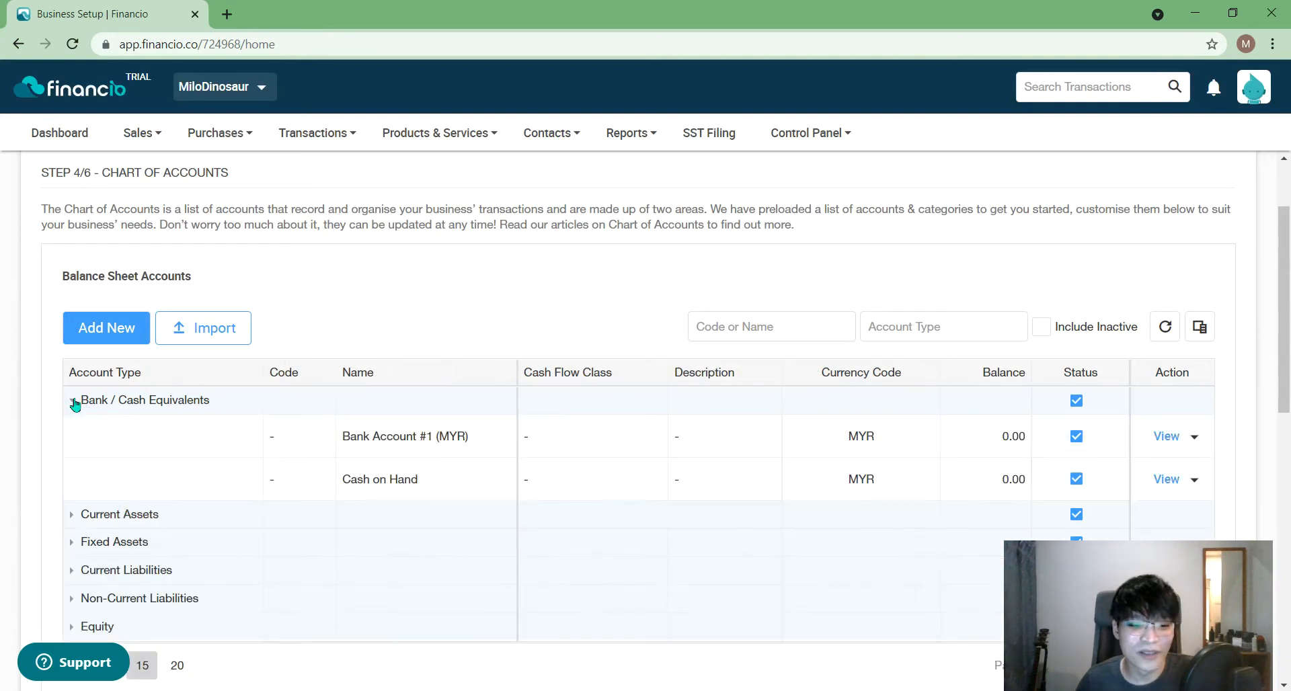
pyautogui.click(1194, 437)
pyautogui.moveTo(1112, 573); pyautogui.dragTo(862, 565)
# - Edit Bank Account #1 (MYR) and rename it to RHB Bank (MYR)
pyautogui.click(1210, 474)
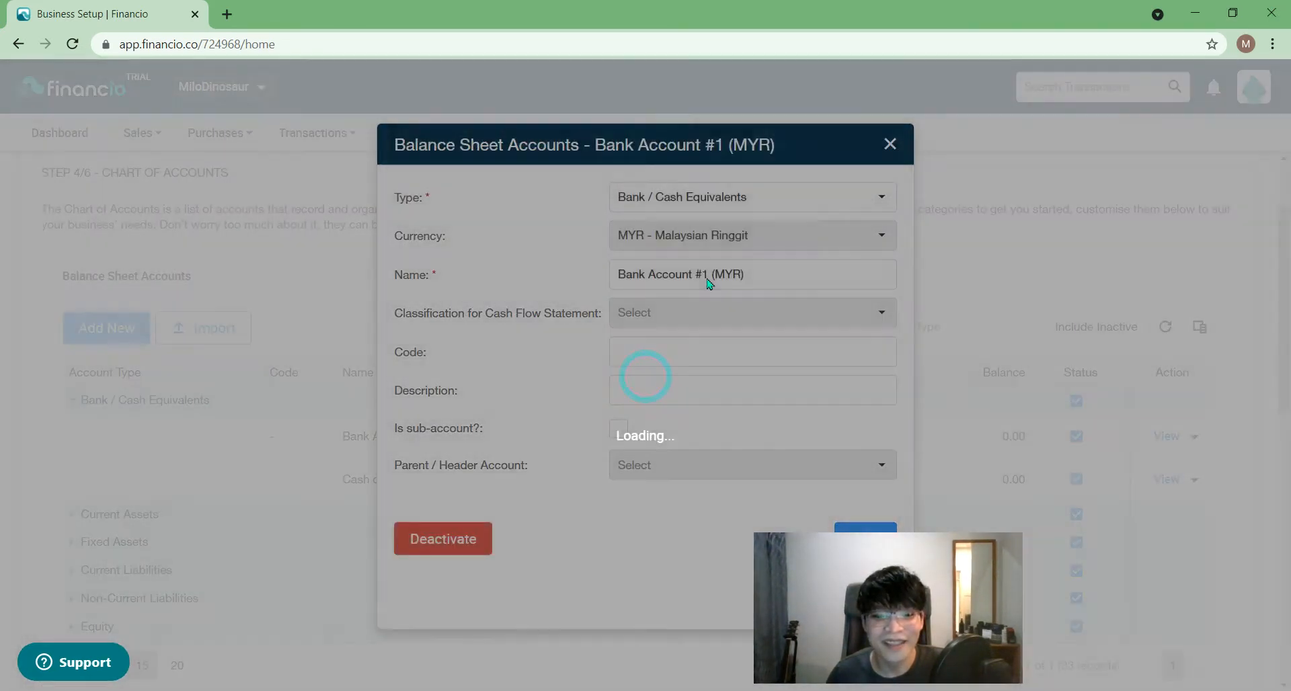
pyautogui.moveTo(708, 276); pyautogui.dragTo(455, 274)
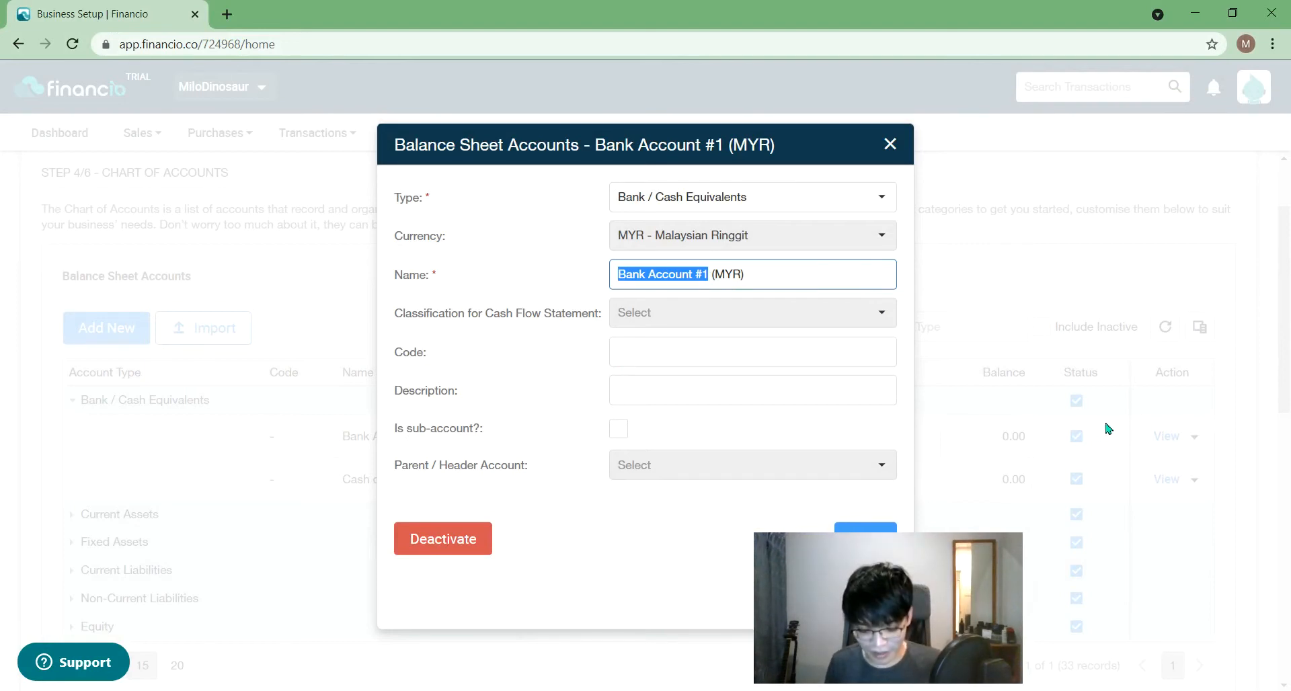
pyautogui.write('RHB Bankj')
pyautogui.press('BackSpace')
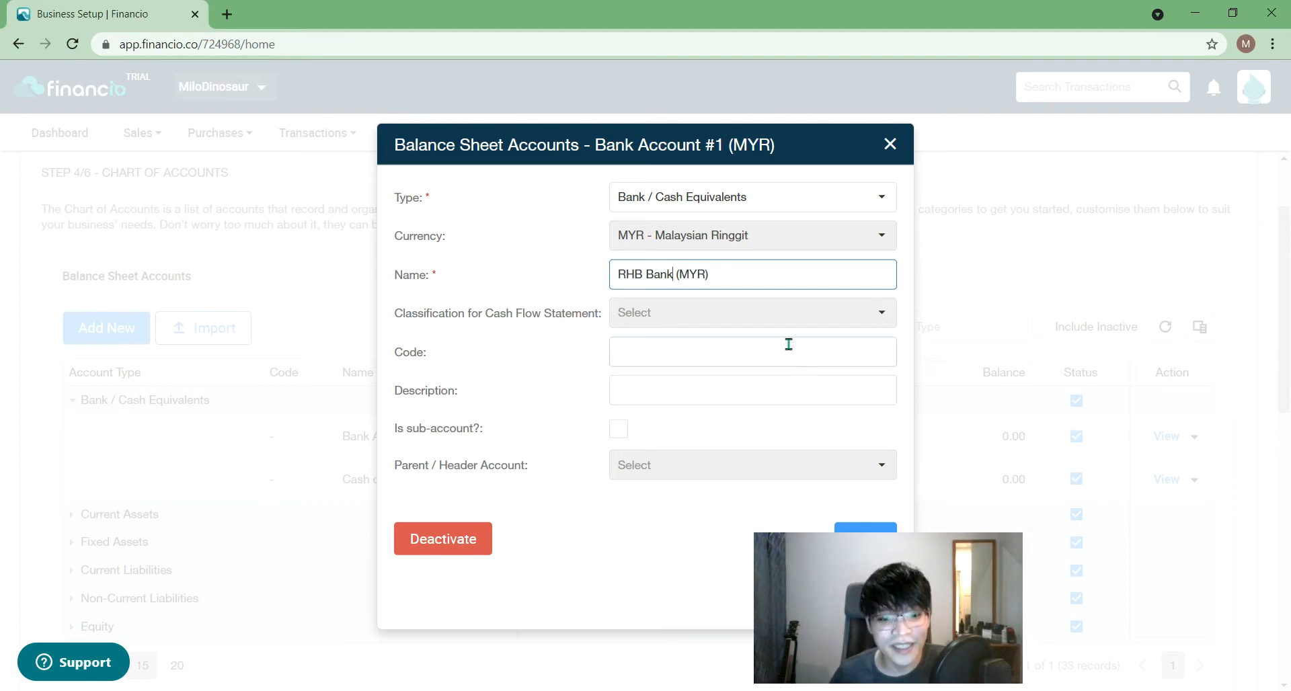
# - Try the sub-account option and its parent list, then leave it unchecked
pyautogui.click(618, 428)
pyautogui.click(625, 469)
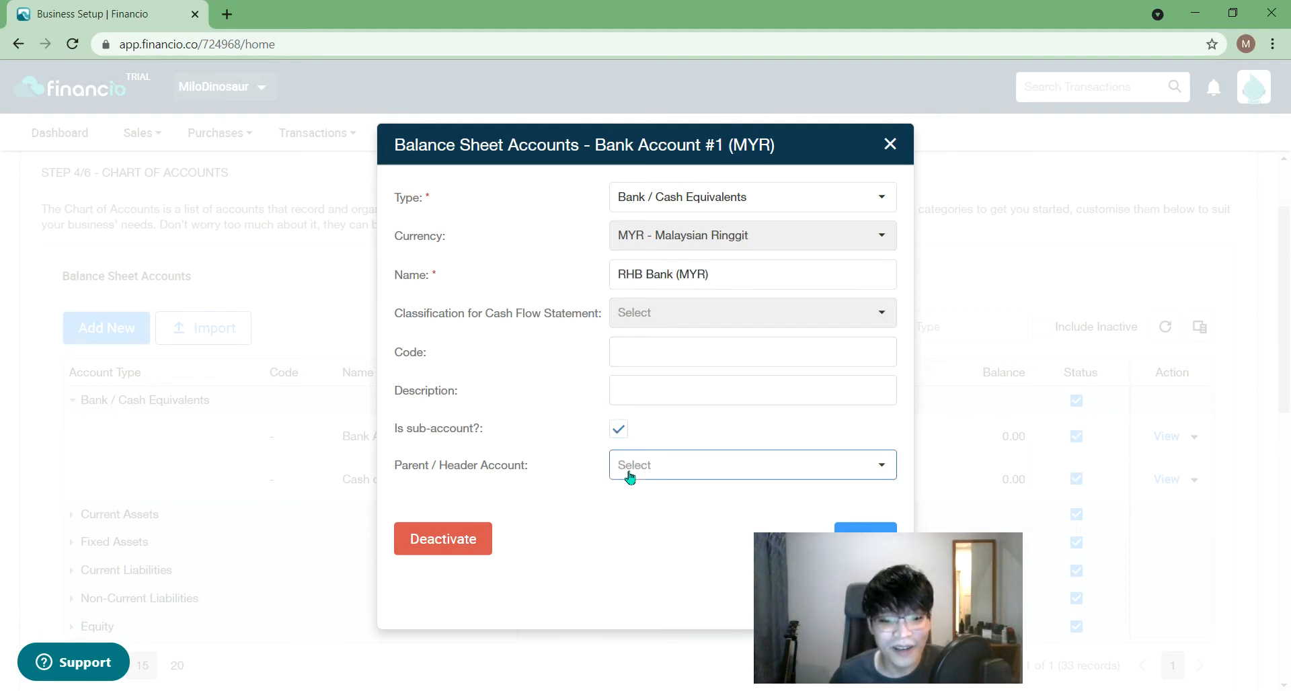
pyautogui.click(642, 424)
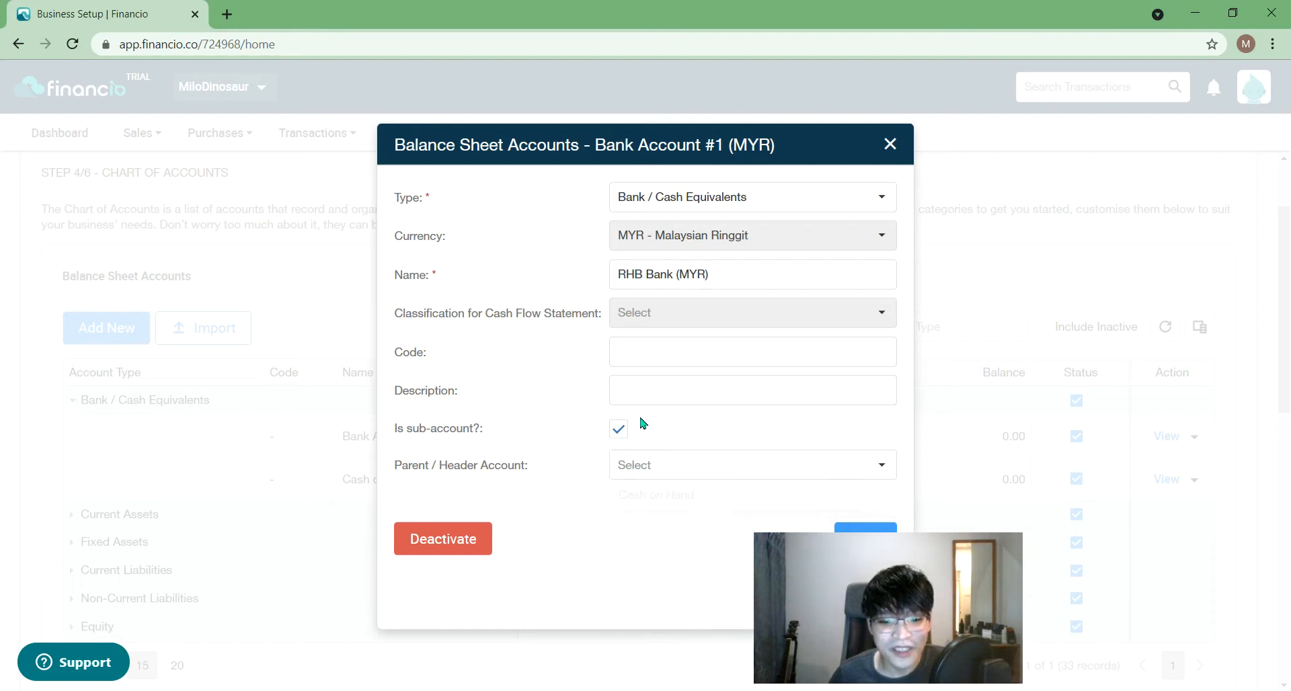
pyautogui.click(625, 428)
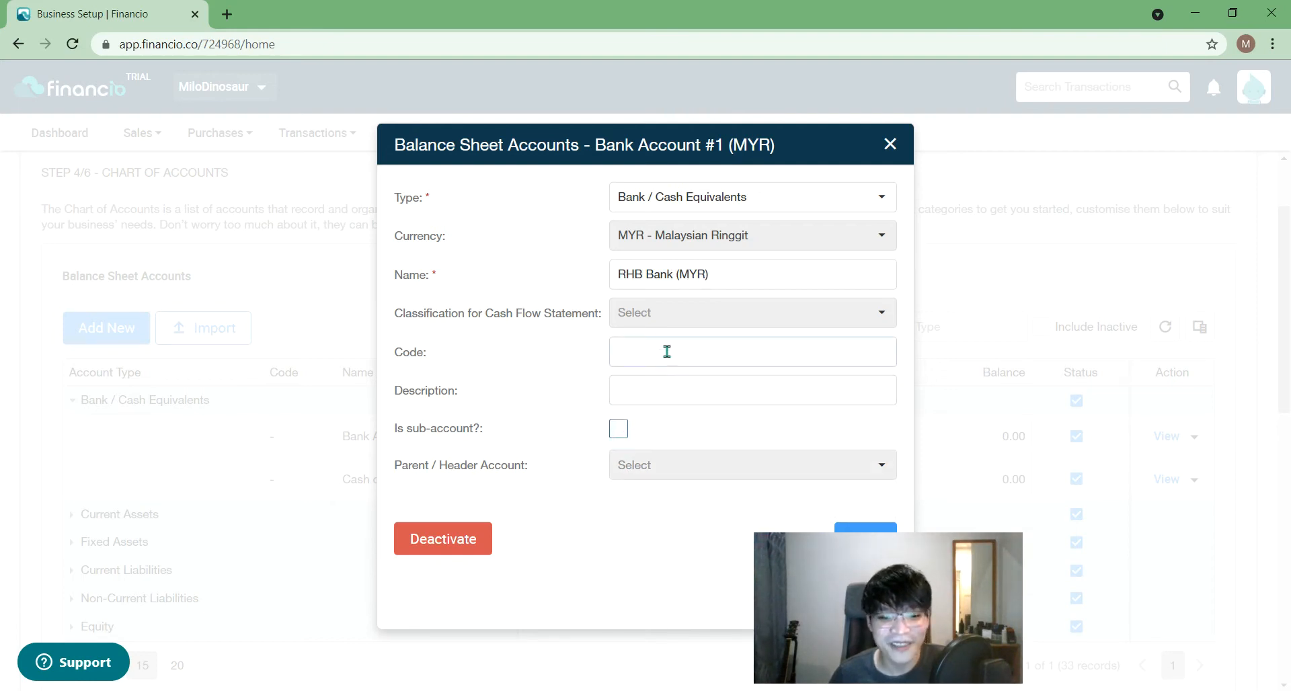
pyautogui.click(619, 429)
pyautogui.click(649, 473)
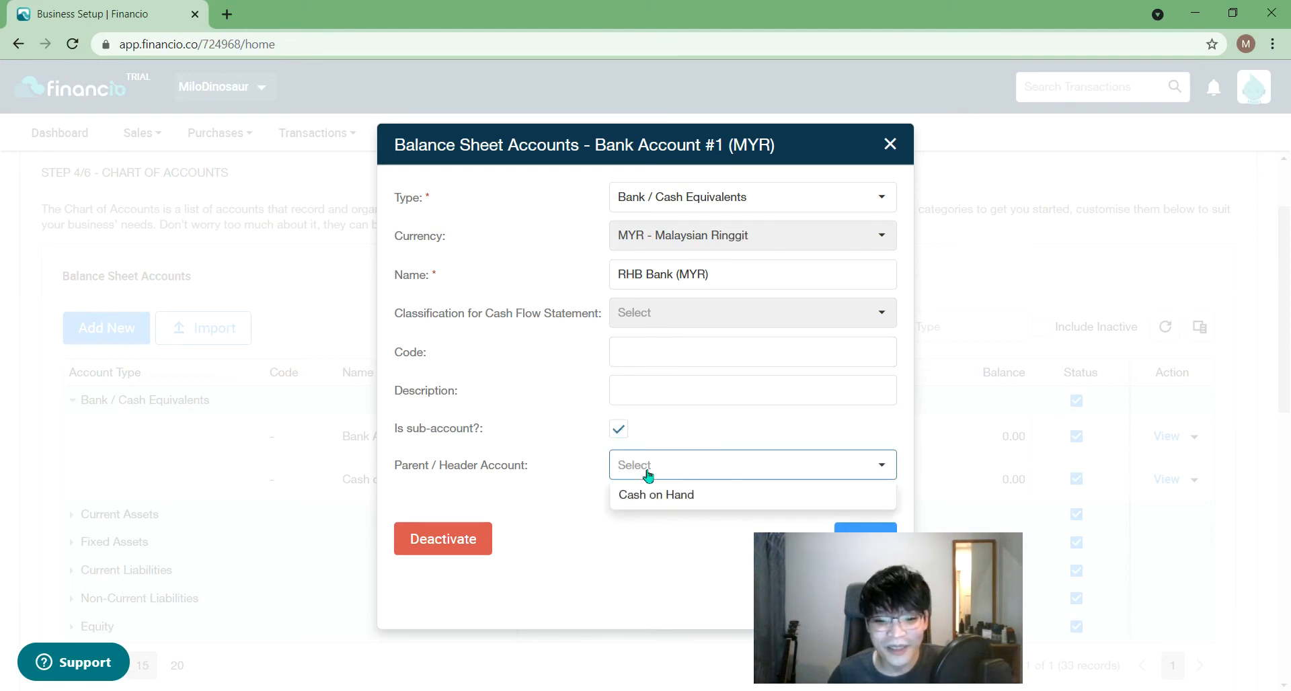
pyautogui.click(620, 429)
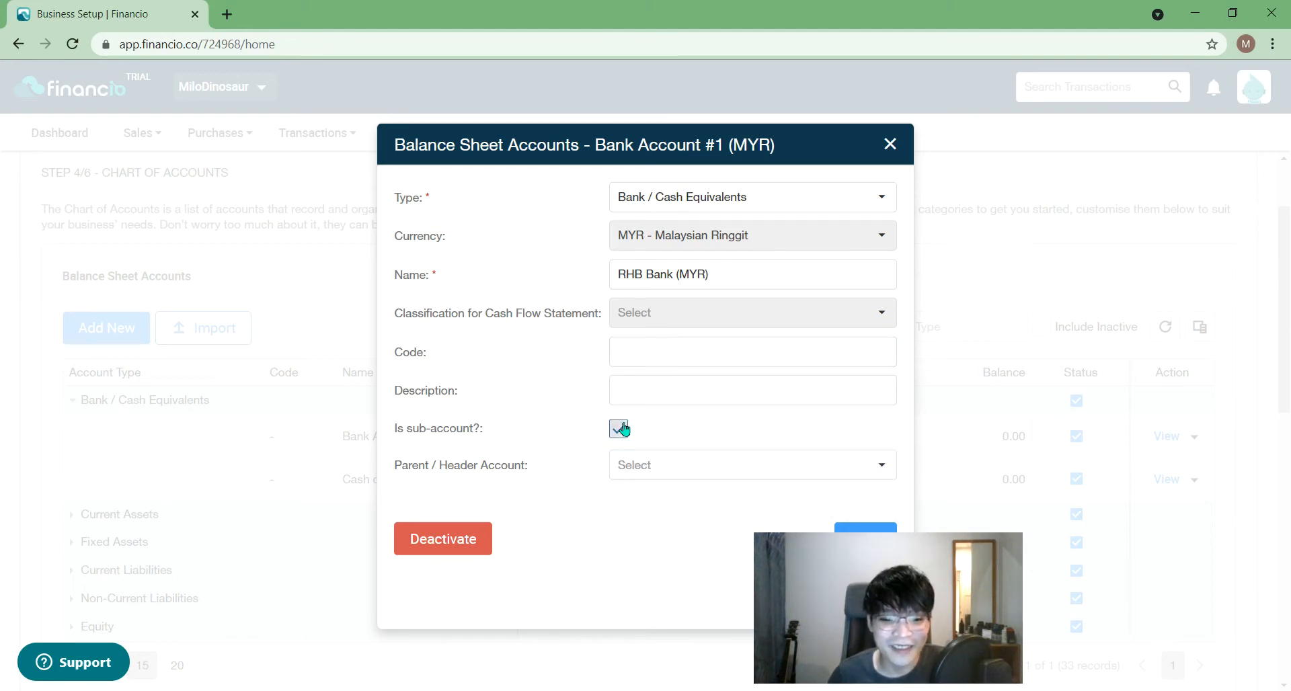
pyautogui.click(619, 429)
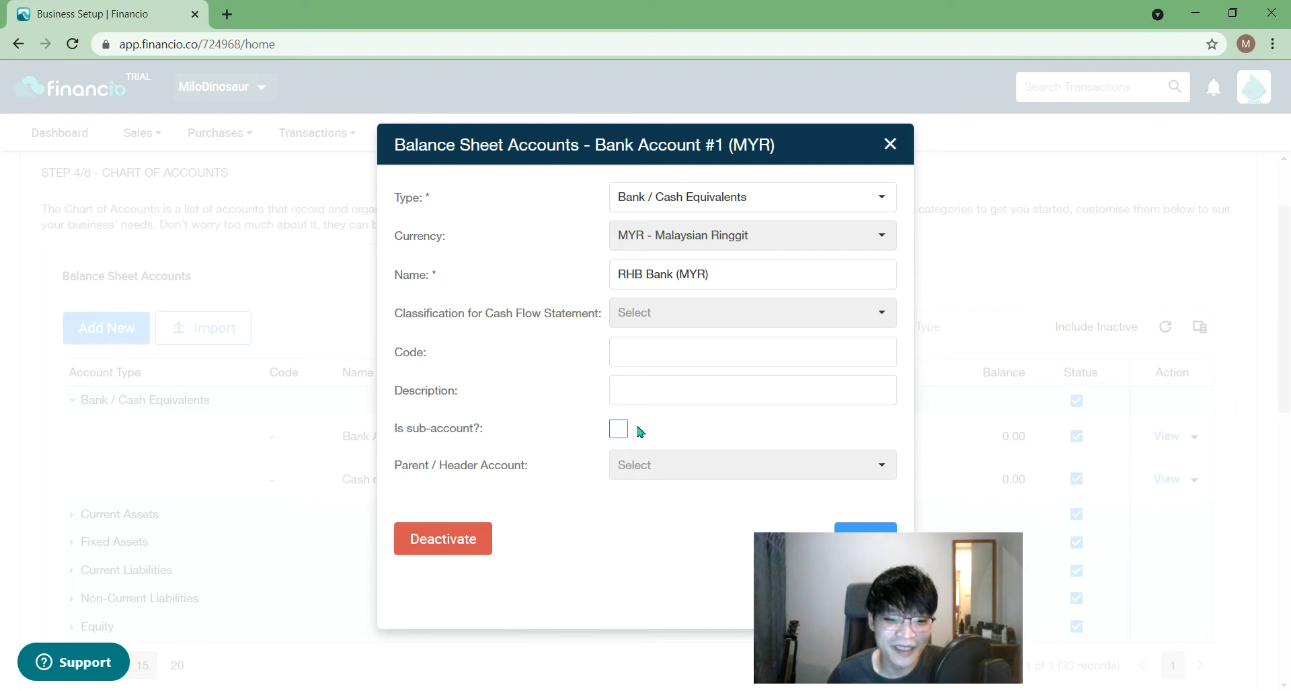
# - Leave the account code as is and save the RHB Bank (MYR) account
pyautogui.click(738, 349)
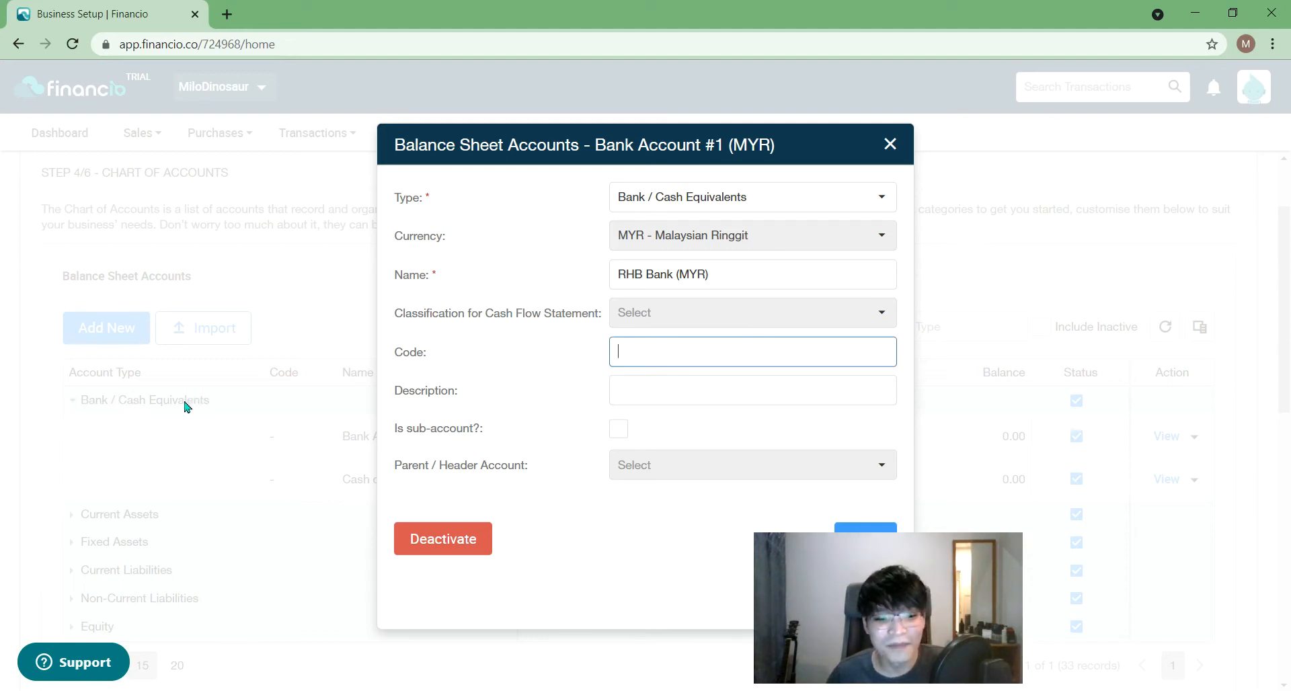
pyautogui.moveTo(898, 623); pyautogui.dragTo(1163, 630)
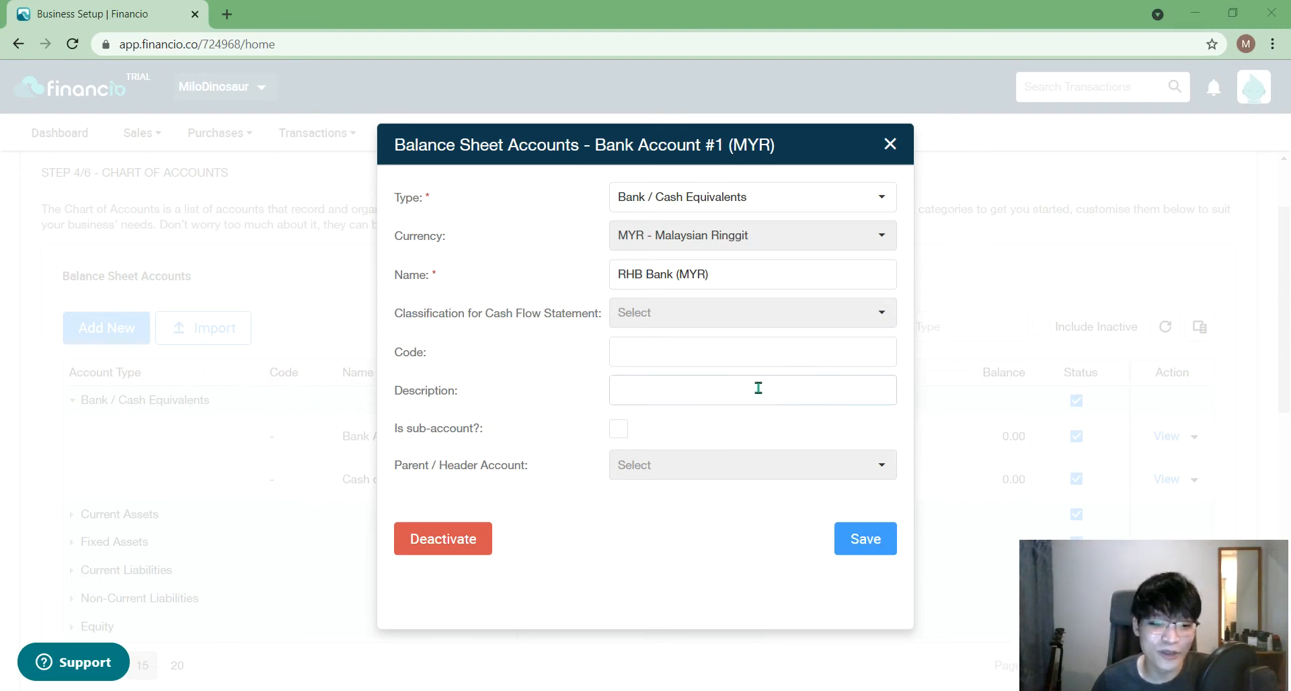
pyautogui.click(703, 352)
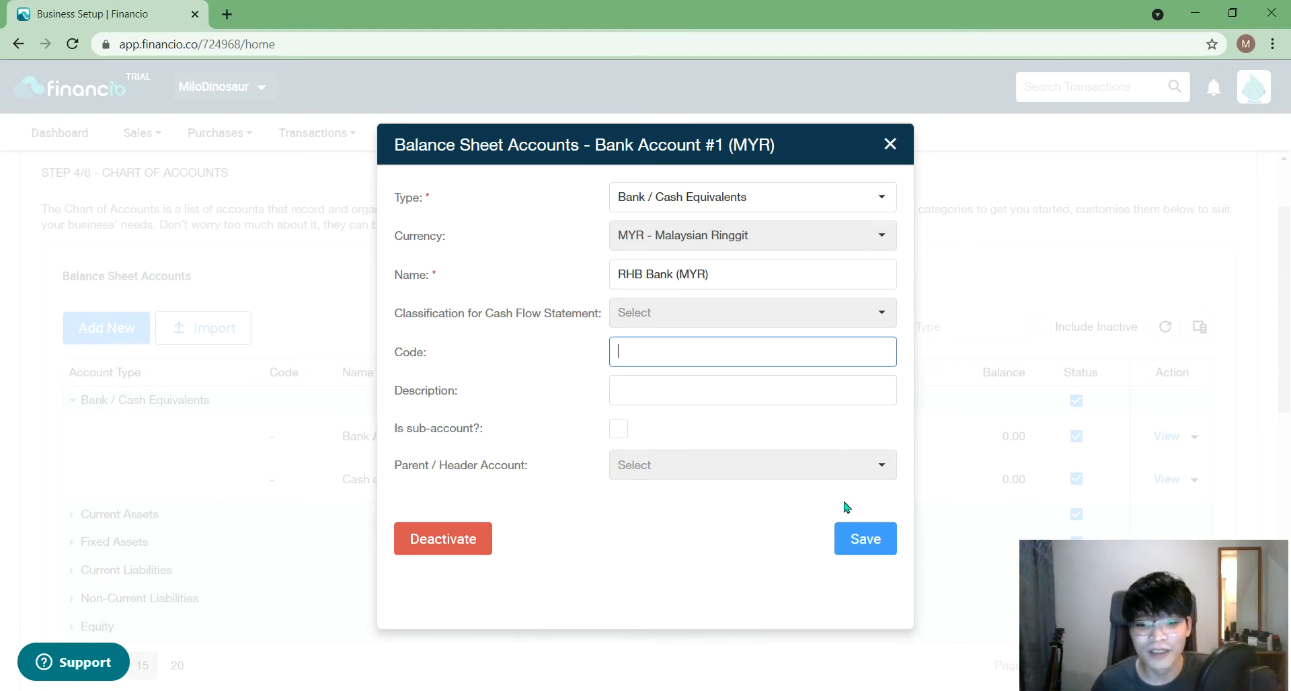
pyautogui.click(868, 538)
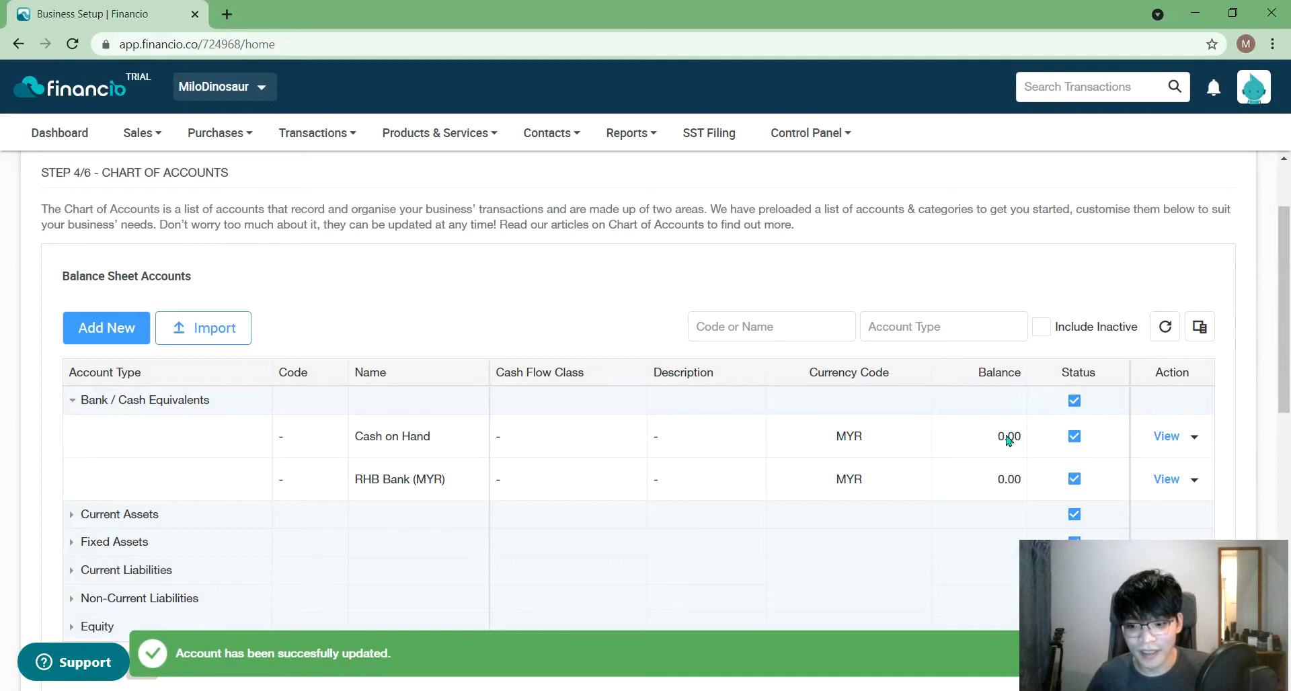
pyautogui.scroll(-1, 1022, 484)
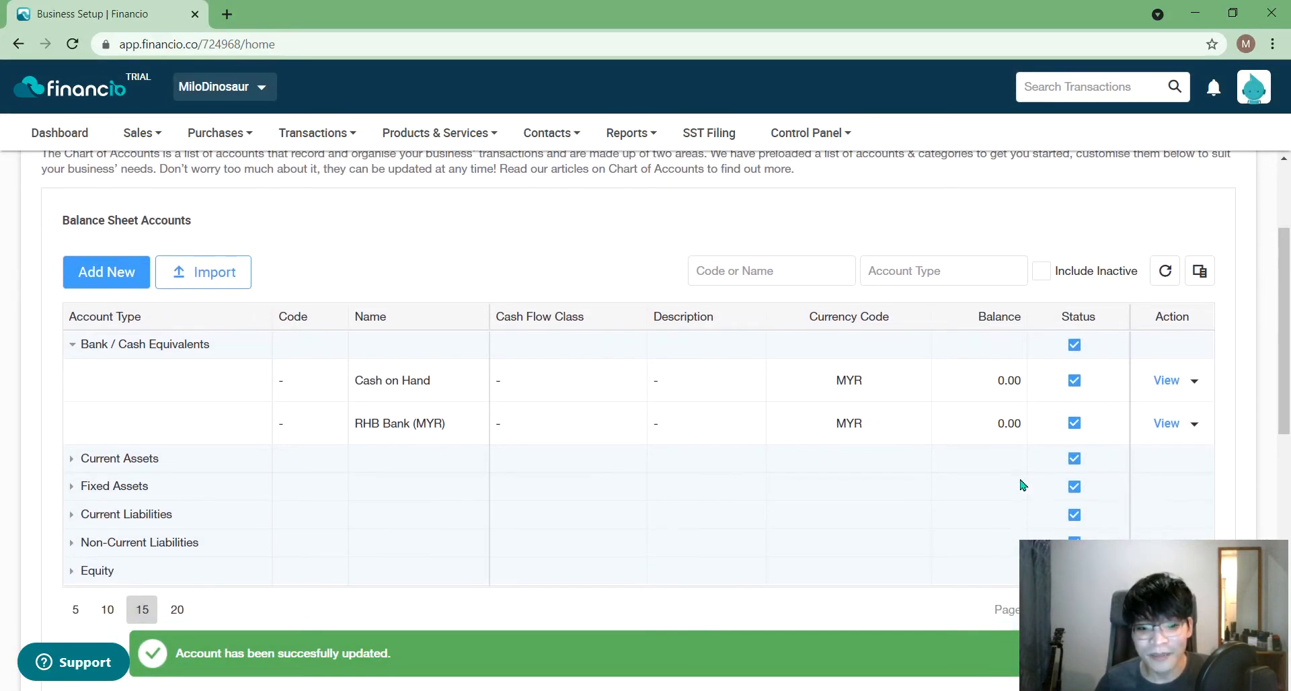
pyautogui.click(71, 460)
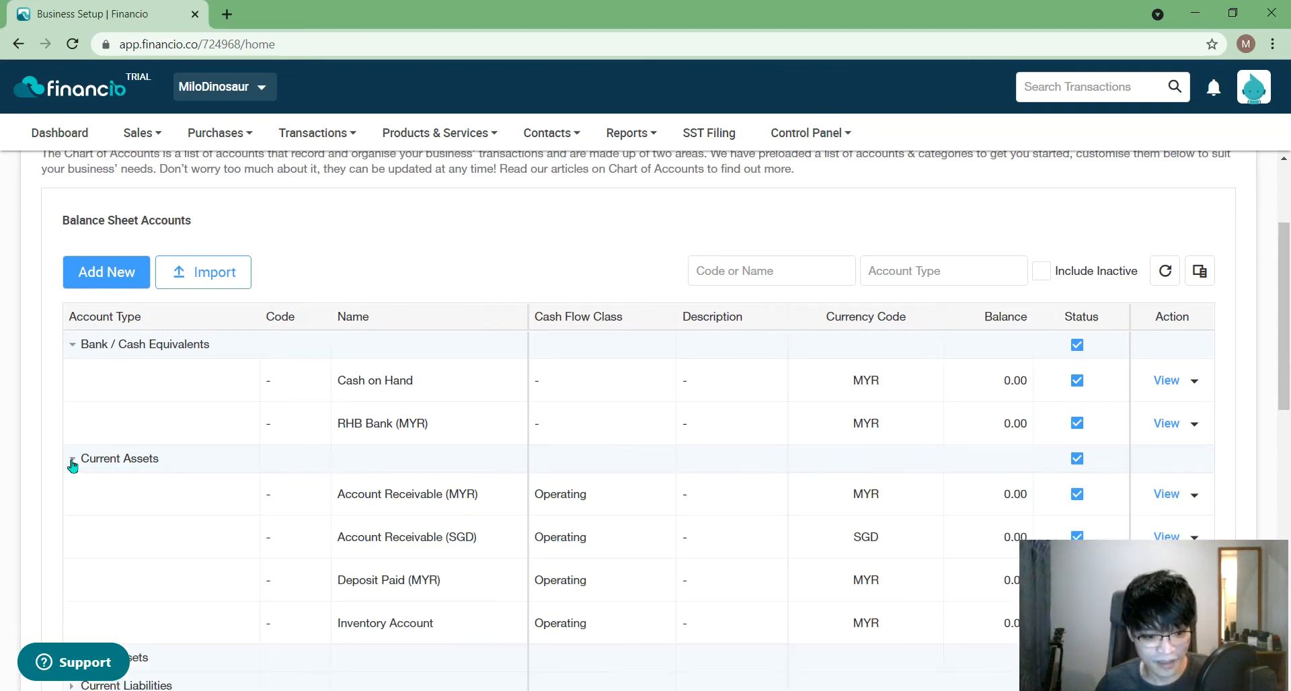
pyautogui.click(72, 460)
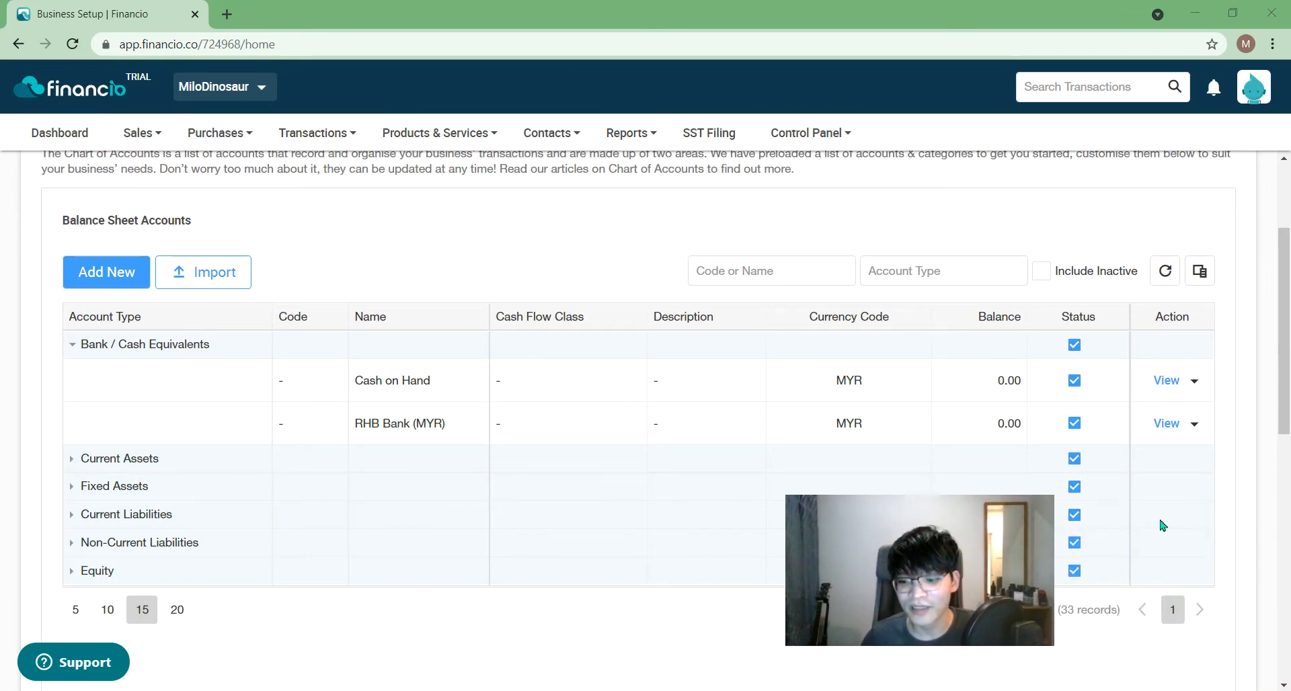
pyautogui.scroll(-4, 1161, 521)
pyautogui.scroll(-1, 1197, 533)
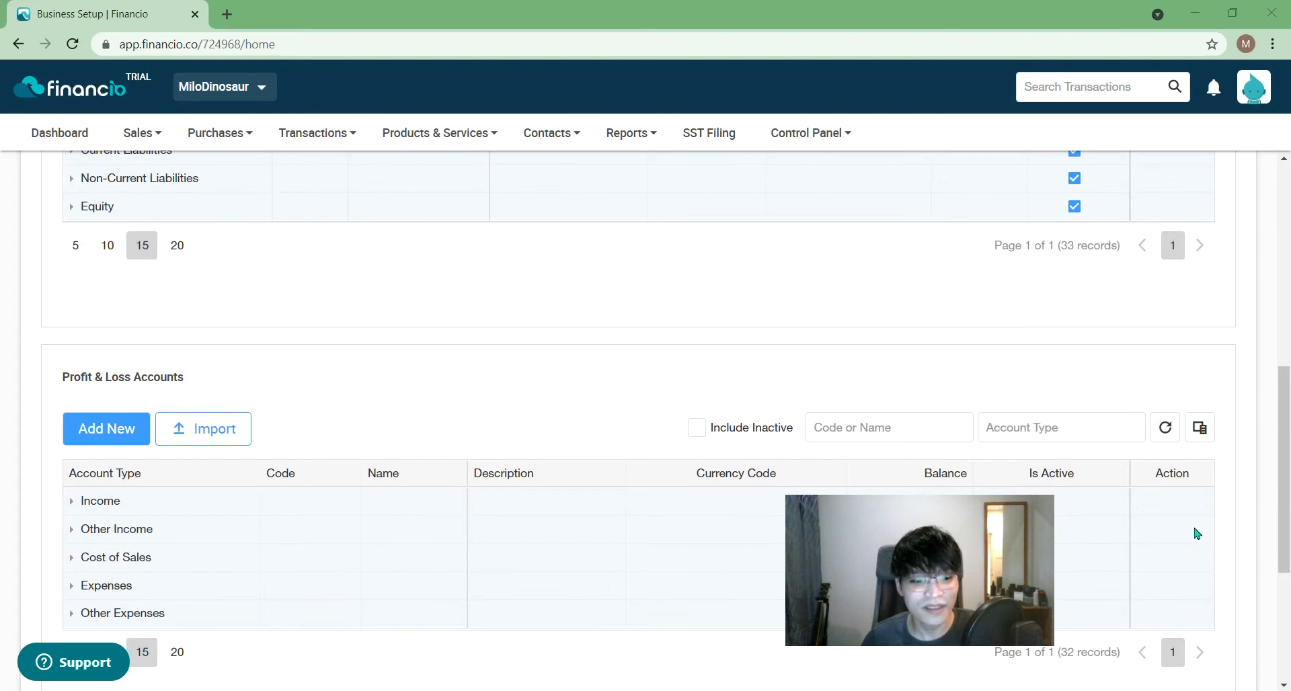
pyautogui.scroll(-2, 1194, 533)
pyautogui.scroll(5, 289, 347)
pyautogui.scroll(5, 306, 350)
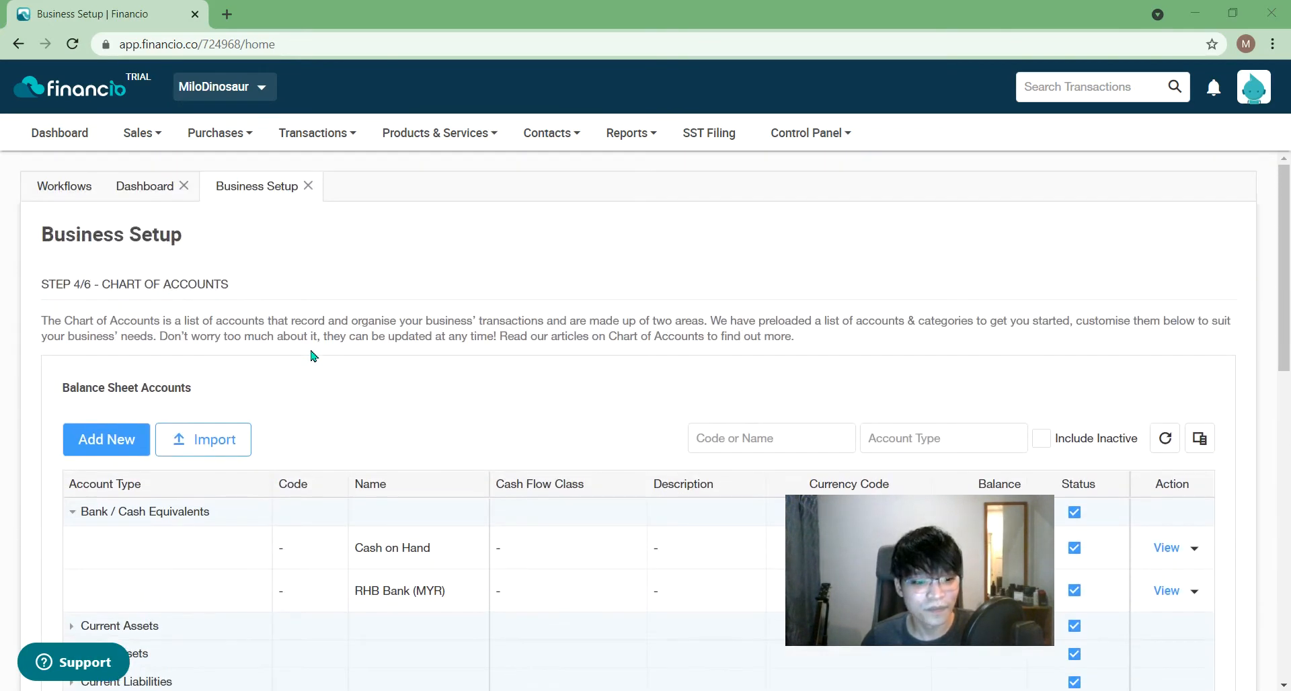
pyautogui.scroll(-9, 203, 365)
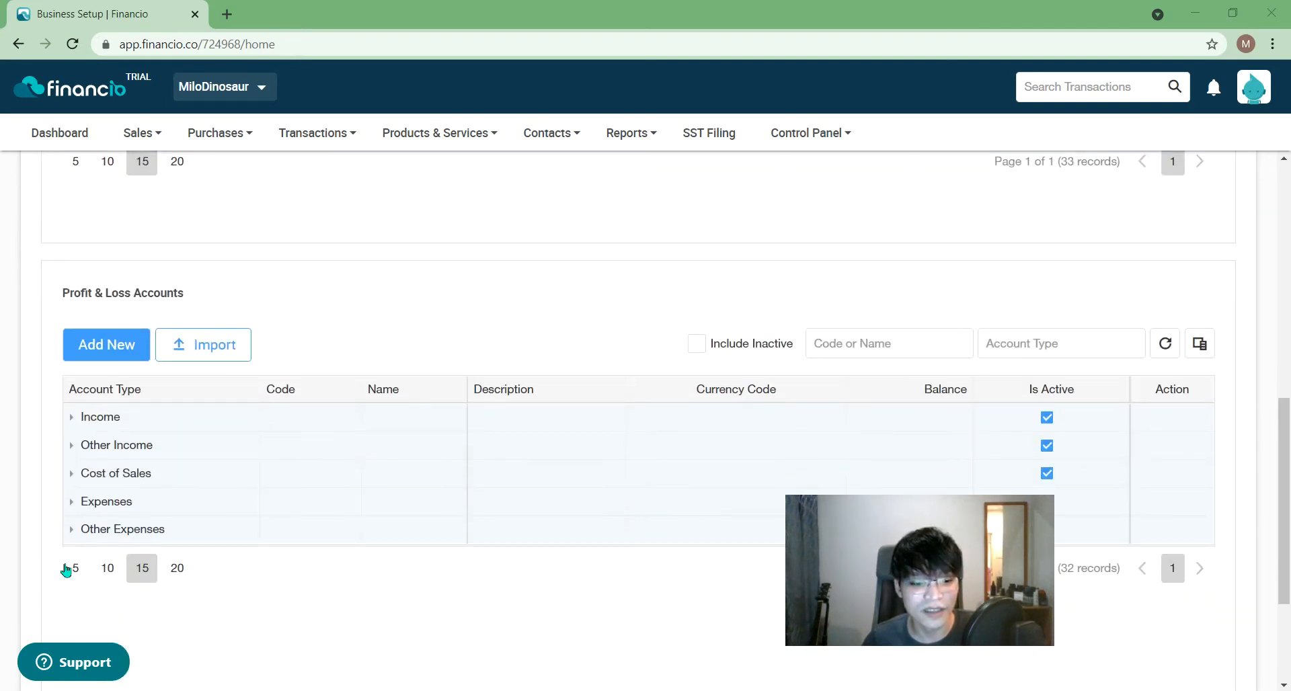
pyautogui.click(73, 531)
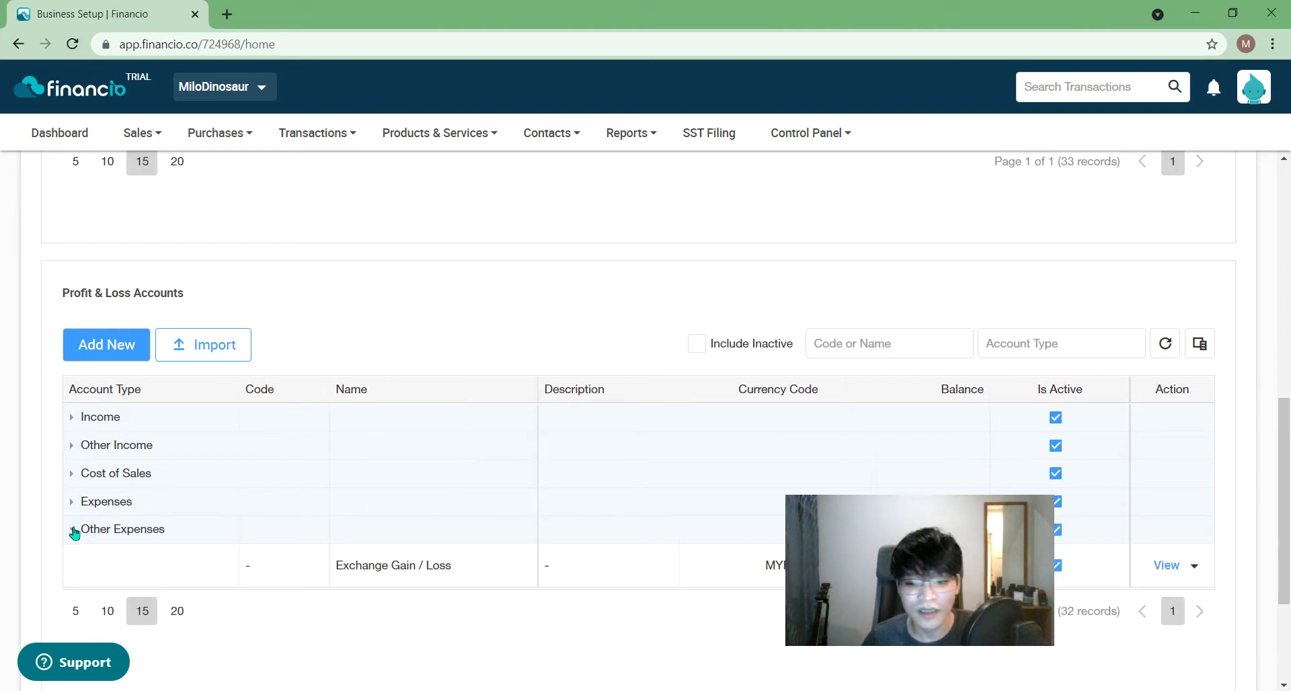
pyautogui.click(73, 532)
pyautogui.click(74, 504)
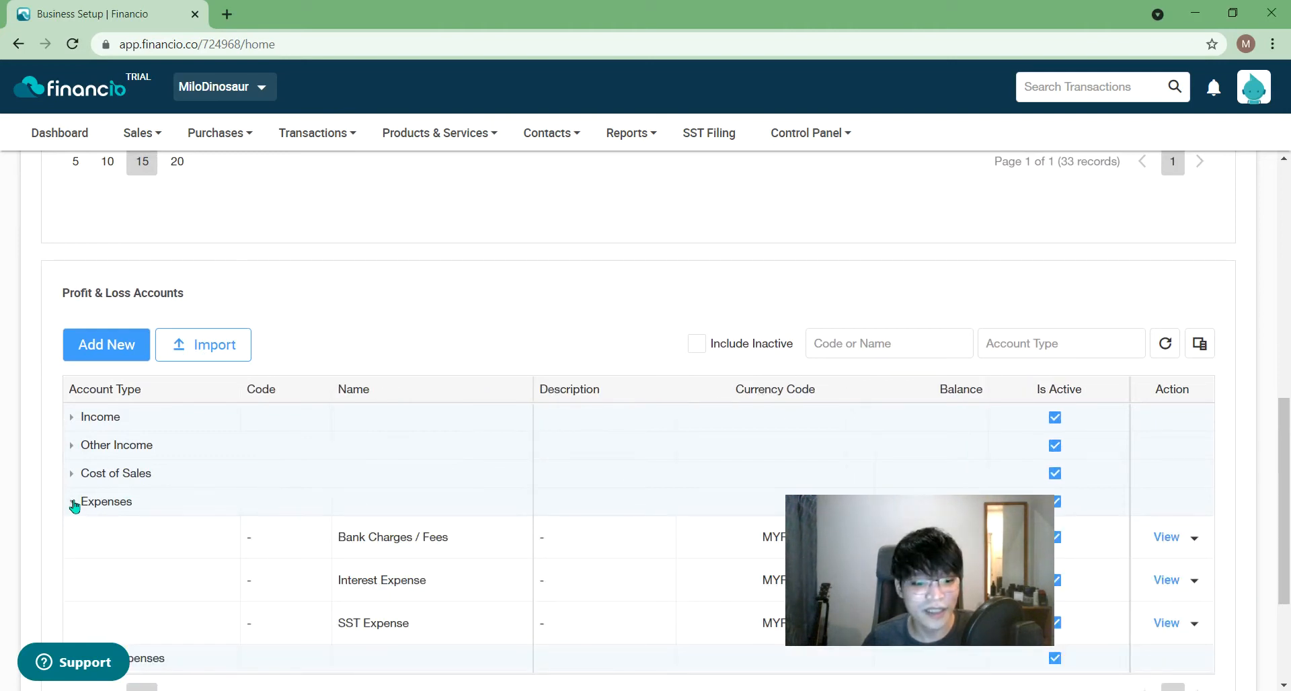
pyautogui.click(74, 505)
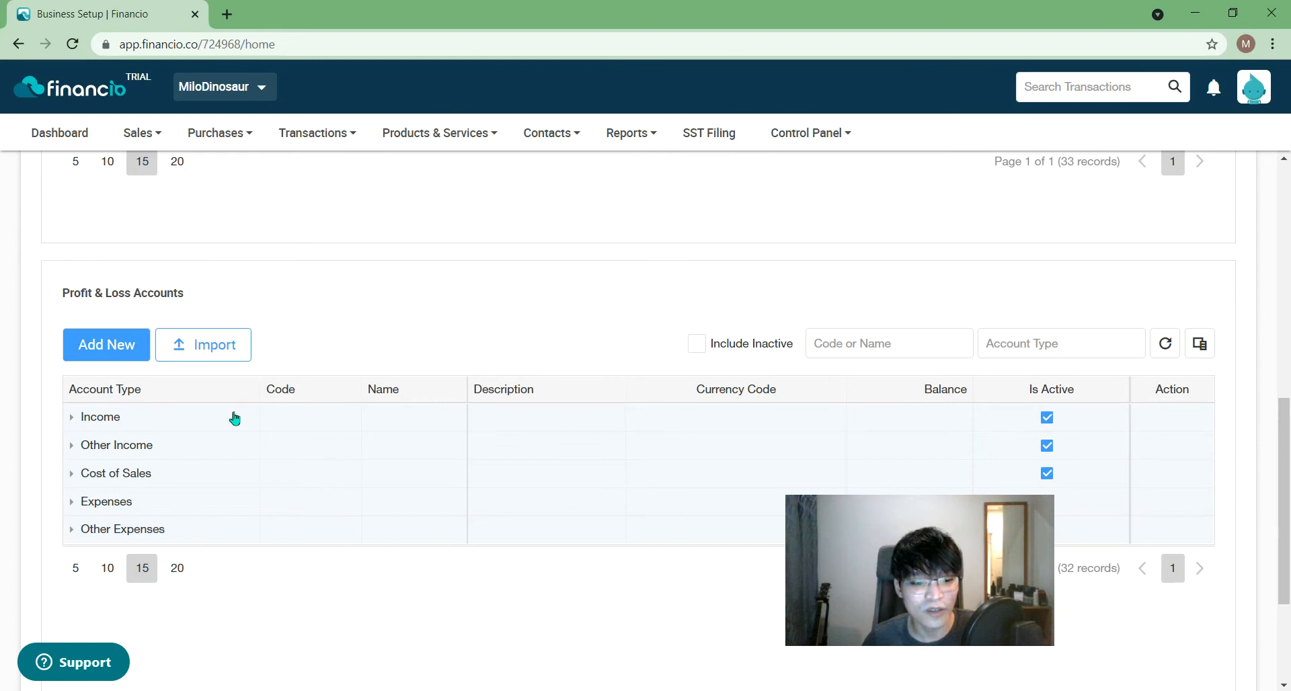
pyautogui.scroll(5, 675, 507)
pyautogui.scroll(-5, 1248, 427)
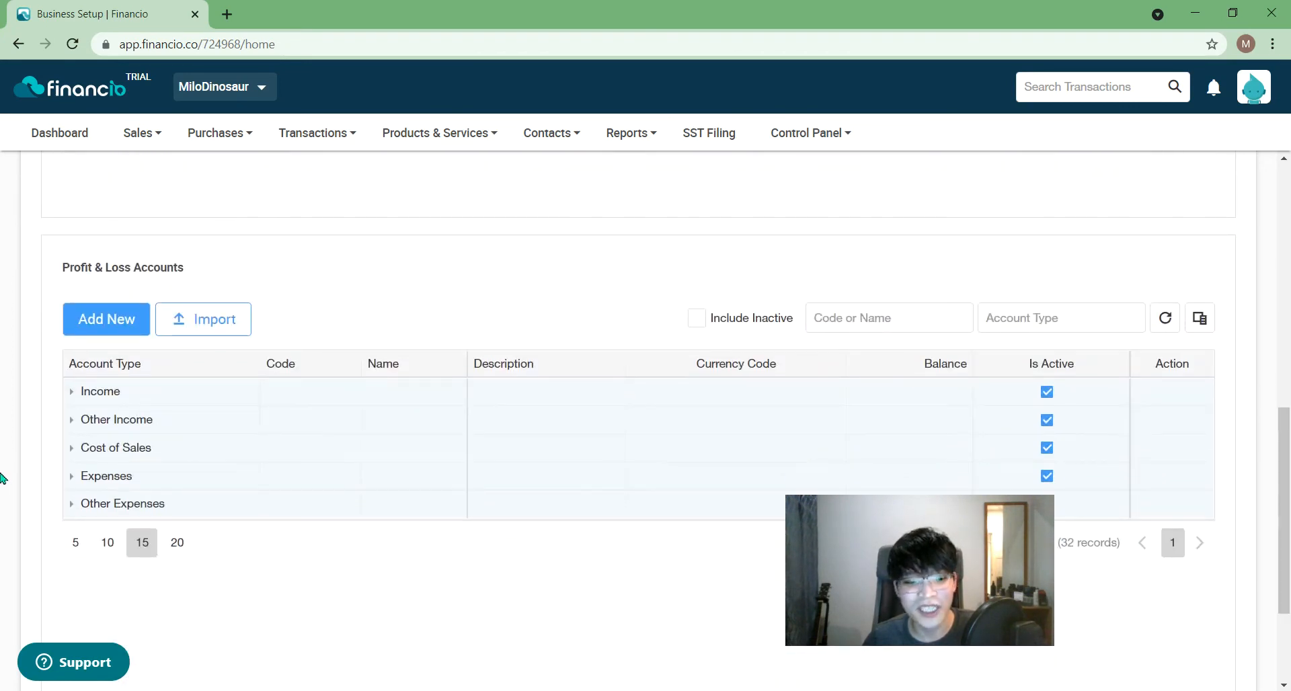
pyautogui.click(71, 476)
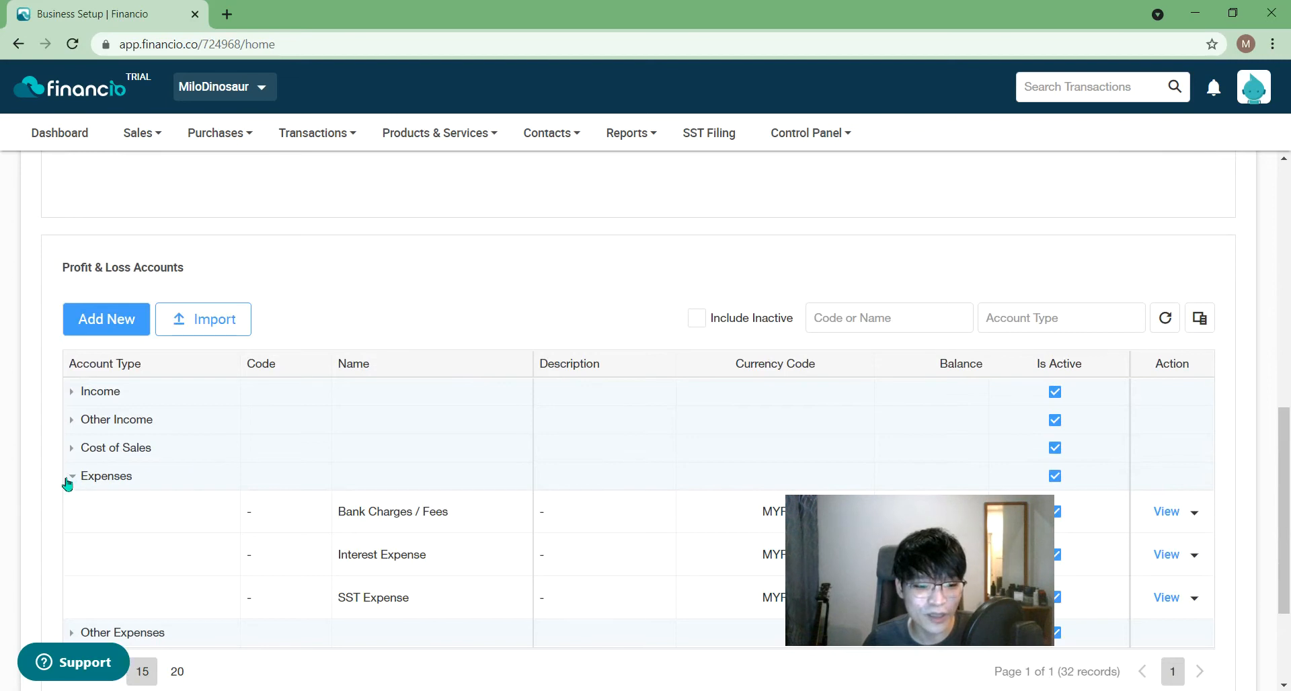
pyautogui.click(70, 478)
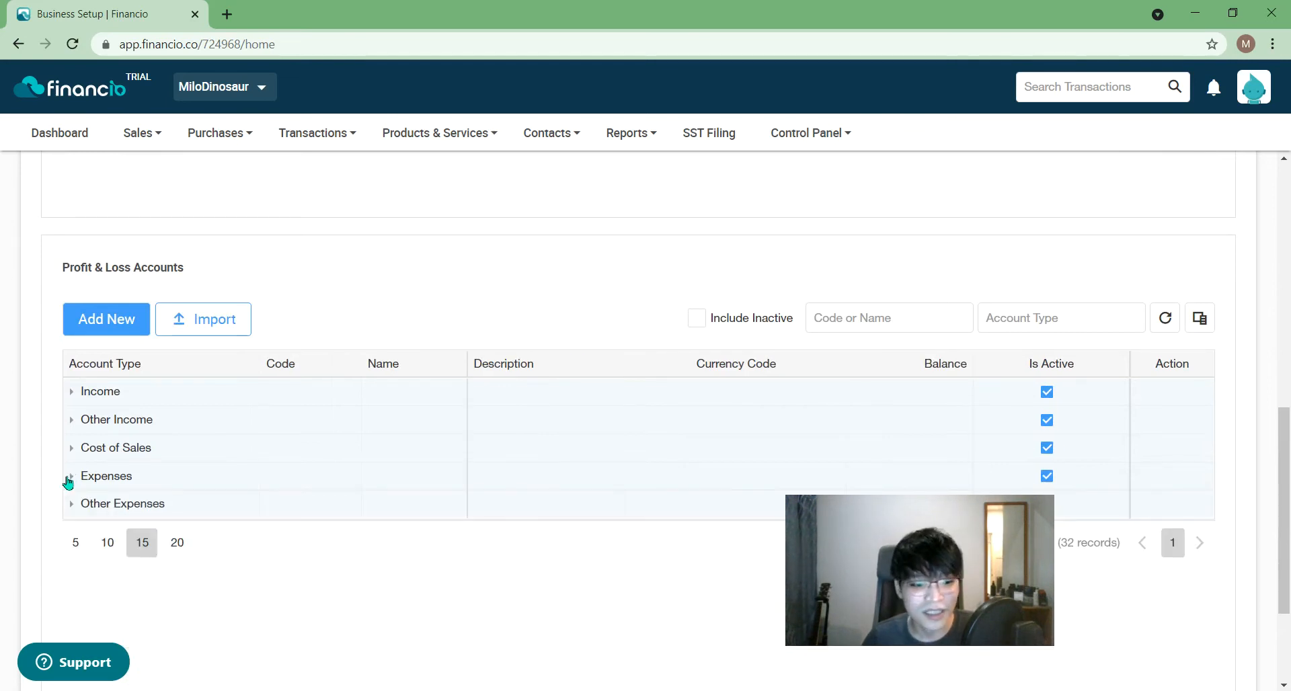
pyautogui.moveTo(1287, 447)
pyautogui.mouseDown()
pyautogui.moveTo(1288, 243)
pyautogui.moveTo(1286, 448)
pyautogui.mouseUp()
pyautogui.moveTo(933, 568); pyautogui.dragTo(1141, 636)
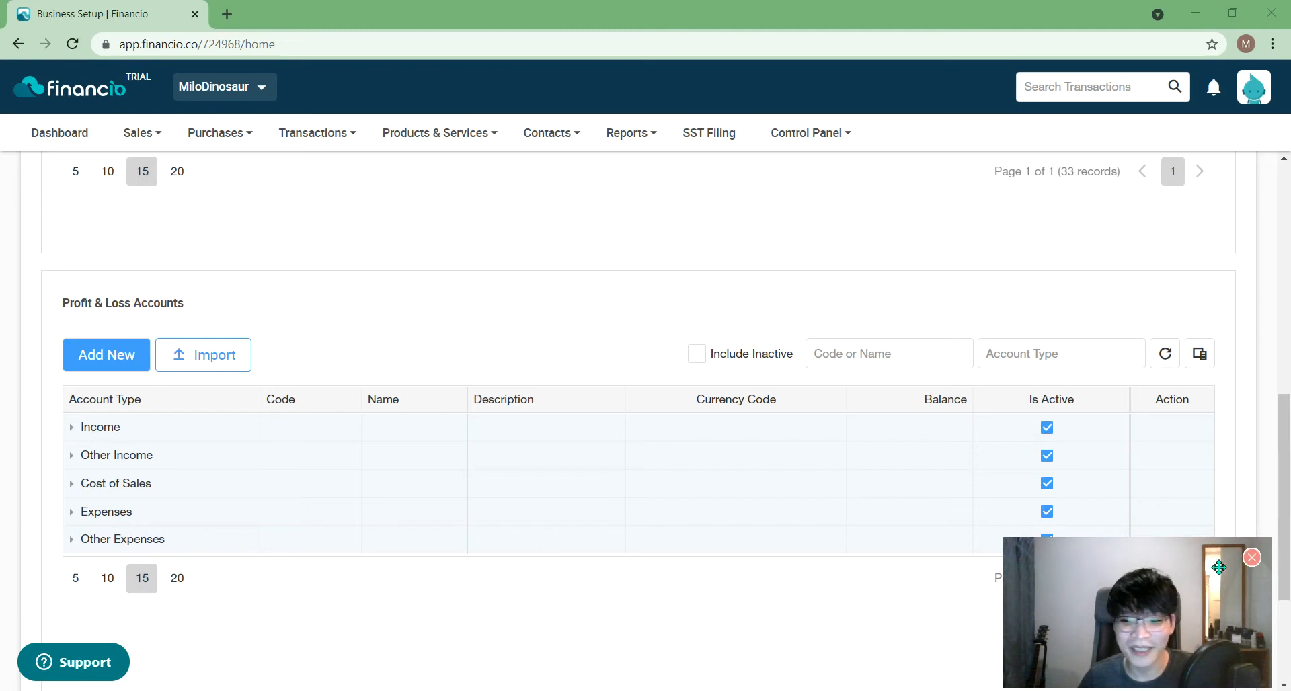
pyautogui.moveTo(1150, 590); pyautogui.dragTo(904, 579)
pyautogui.scroll(-3, 1143, 605)
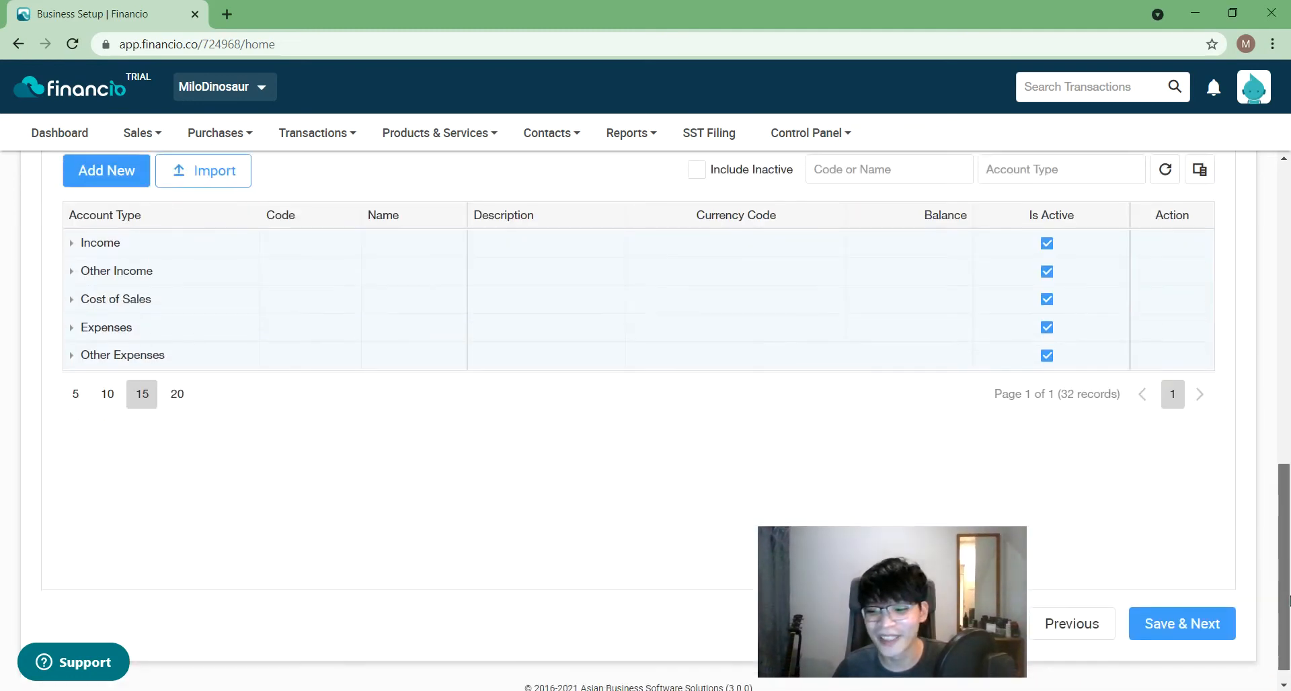
pyautogui.click(1187, 621)
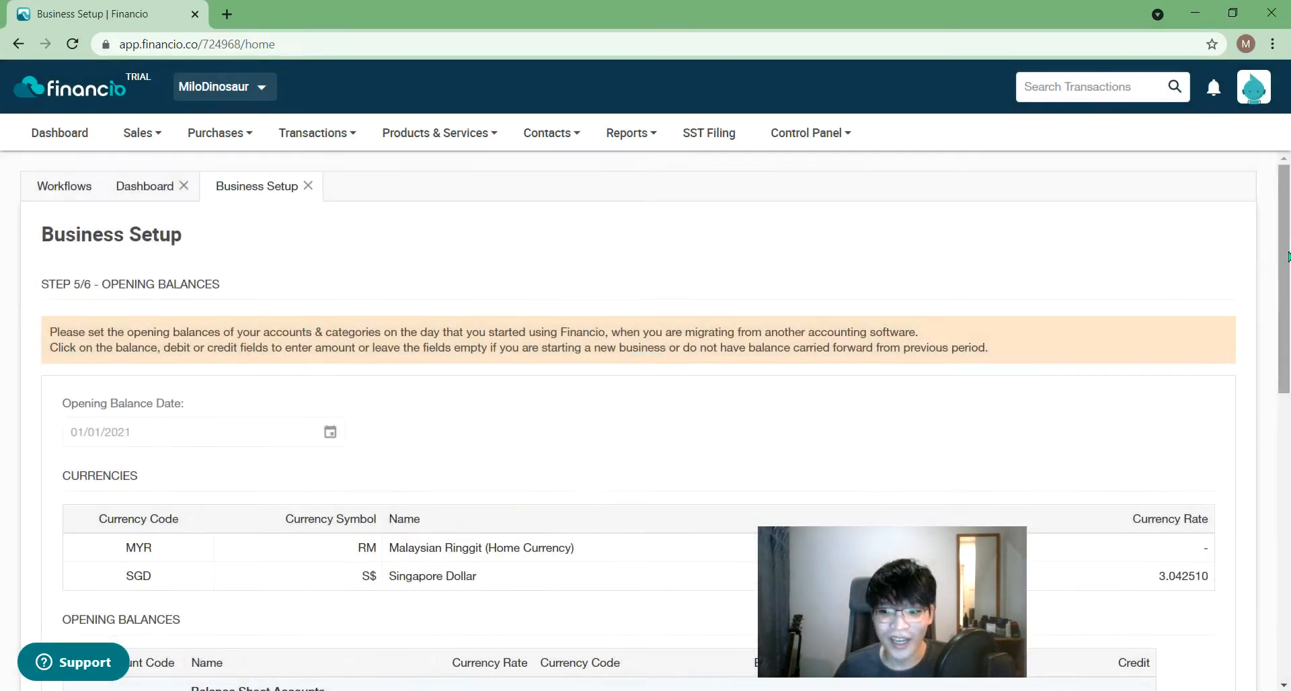
# - Enter a 50,000 RHB Bank (MYR) opening balance and 50,000 shareholder's capital
pyautogui.moveTo(1285, 254); pyautogui.dragTo(1289, 400)
pyautogui.click(734, 398)
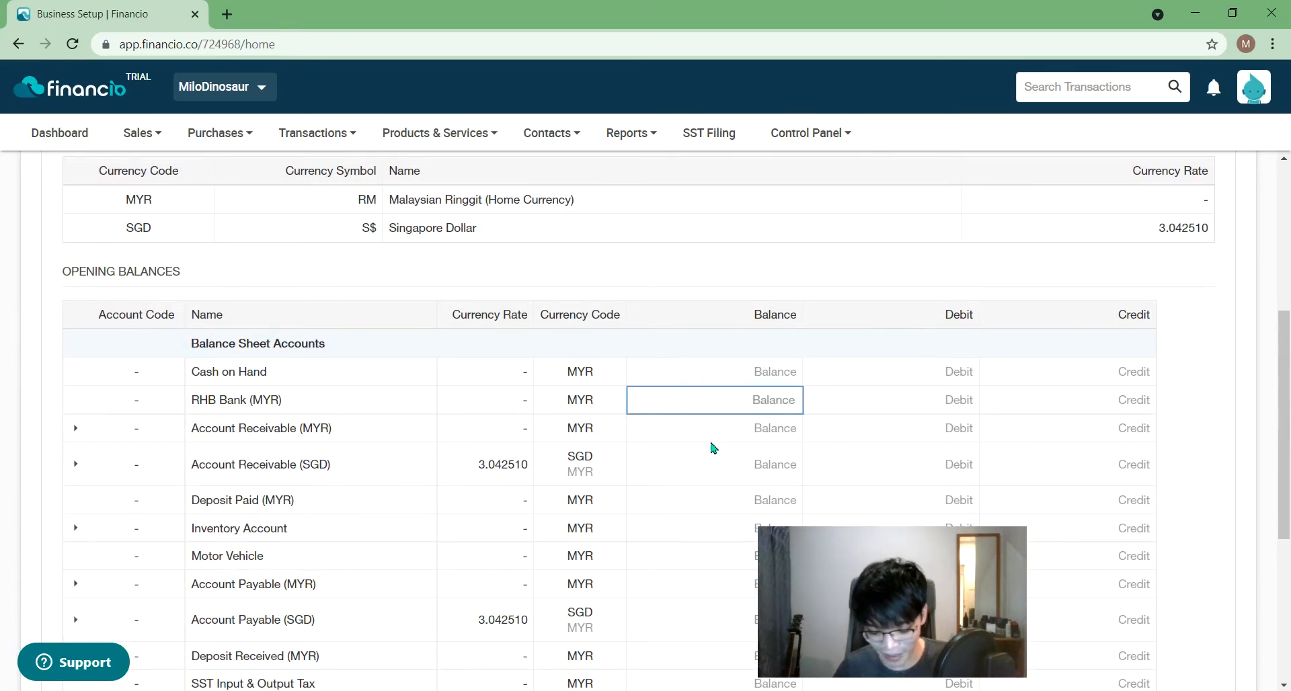
pyautogui.write('50,000')
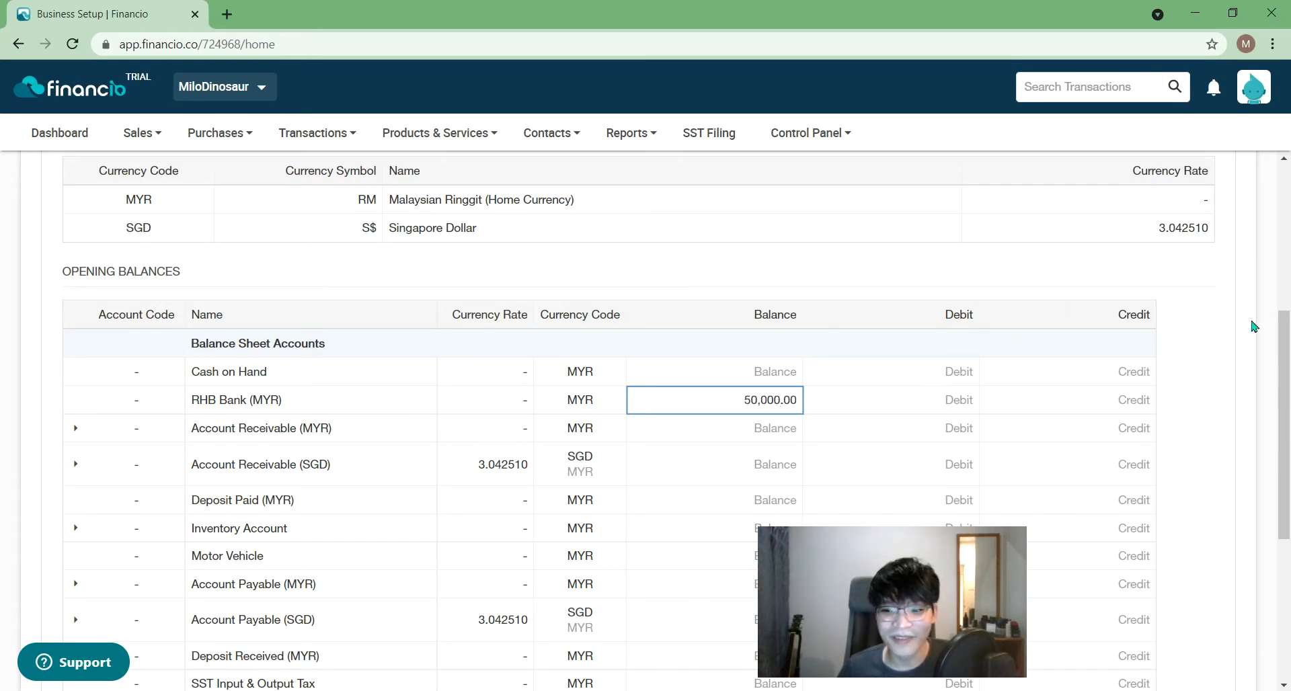
pyautogui.moveTo(1288, 336); pyautogui.dragTo(1287, 534)
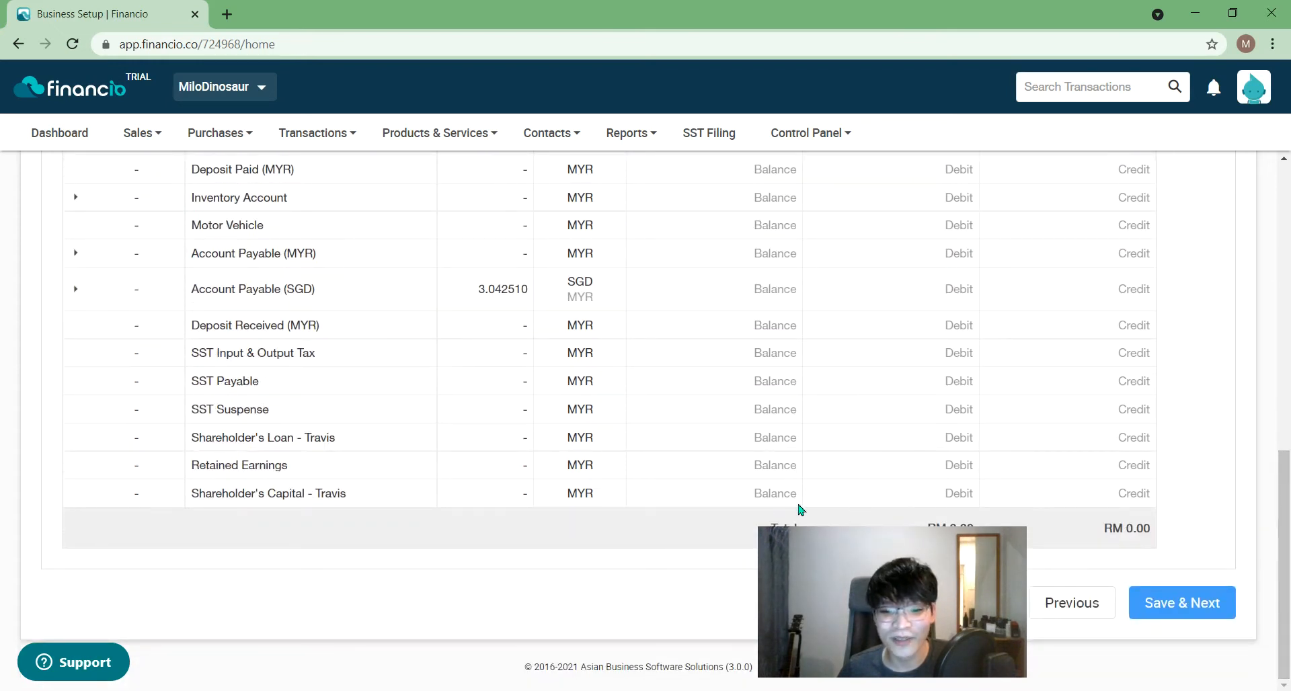
pyautogui.click(754, 496)
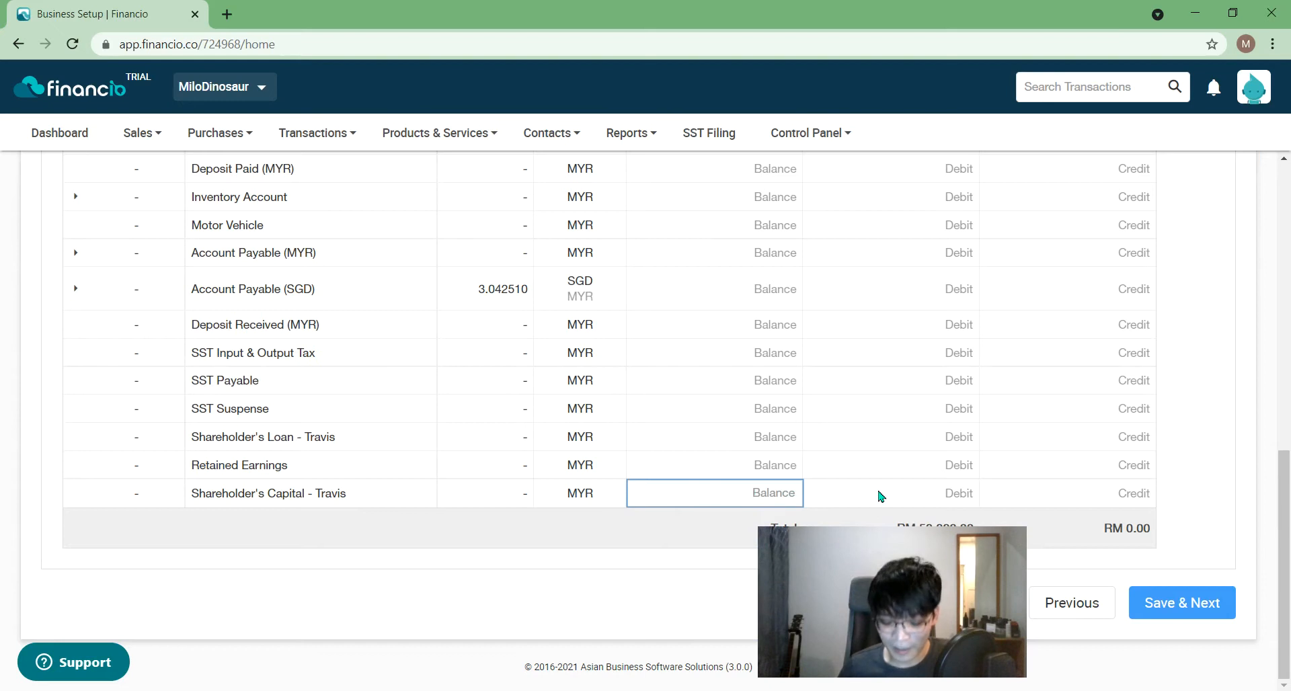
pyautogui.write('50,000.00')
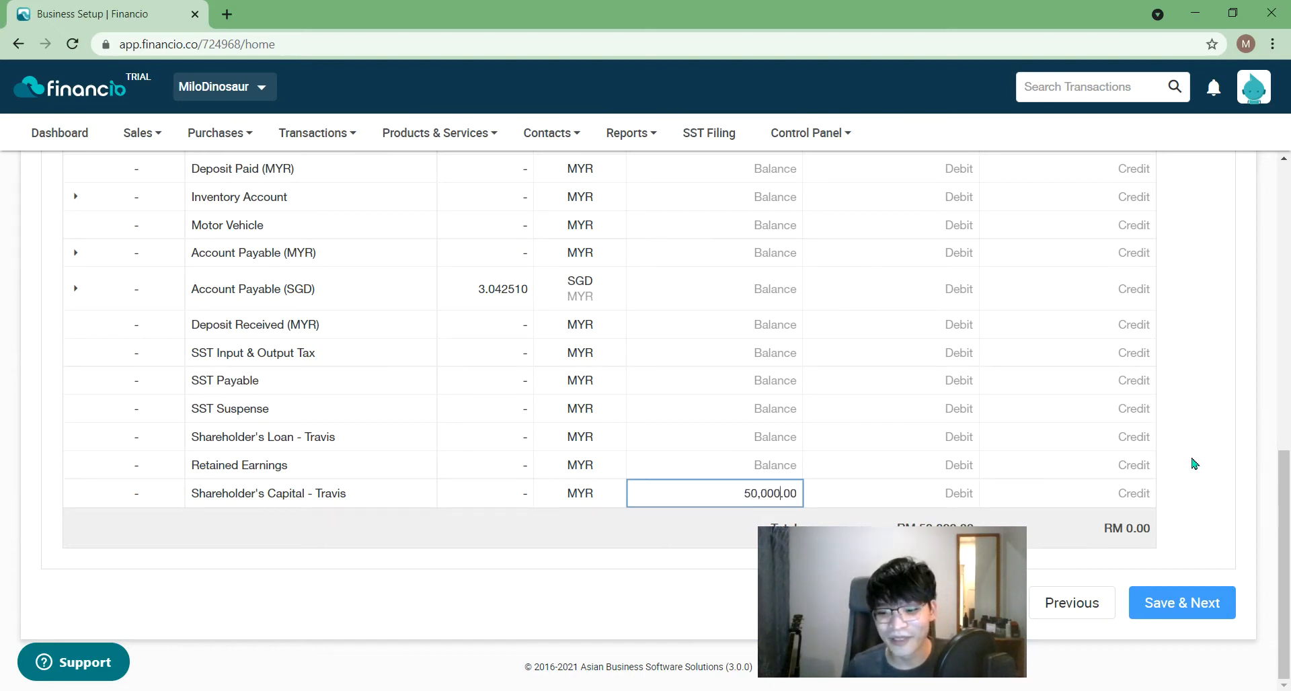
pyautogui.click(1194, 464)
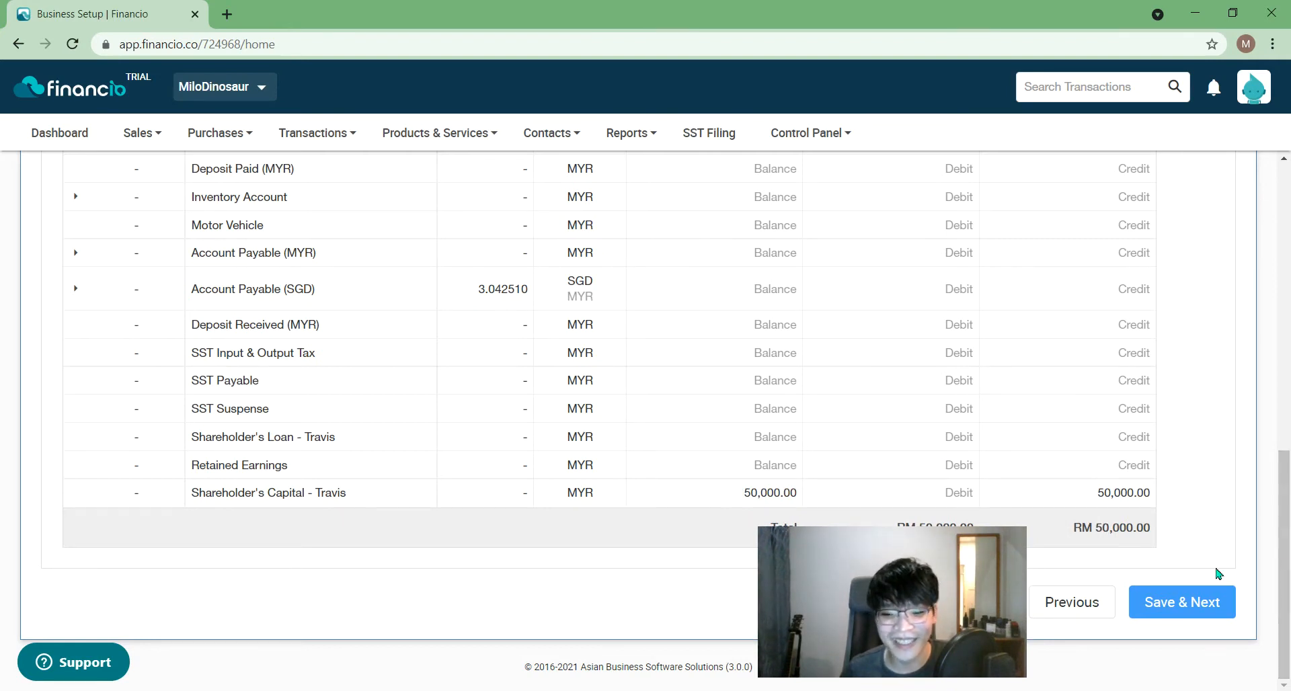
# - Add 5,000 Cash on Hand and raise shareholder's capital to 55,000 to balance
pyautogui.moveTo(1288, 490); pyautogui.dragTo(1288, 363)
pyautogui.click(788, 343)
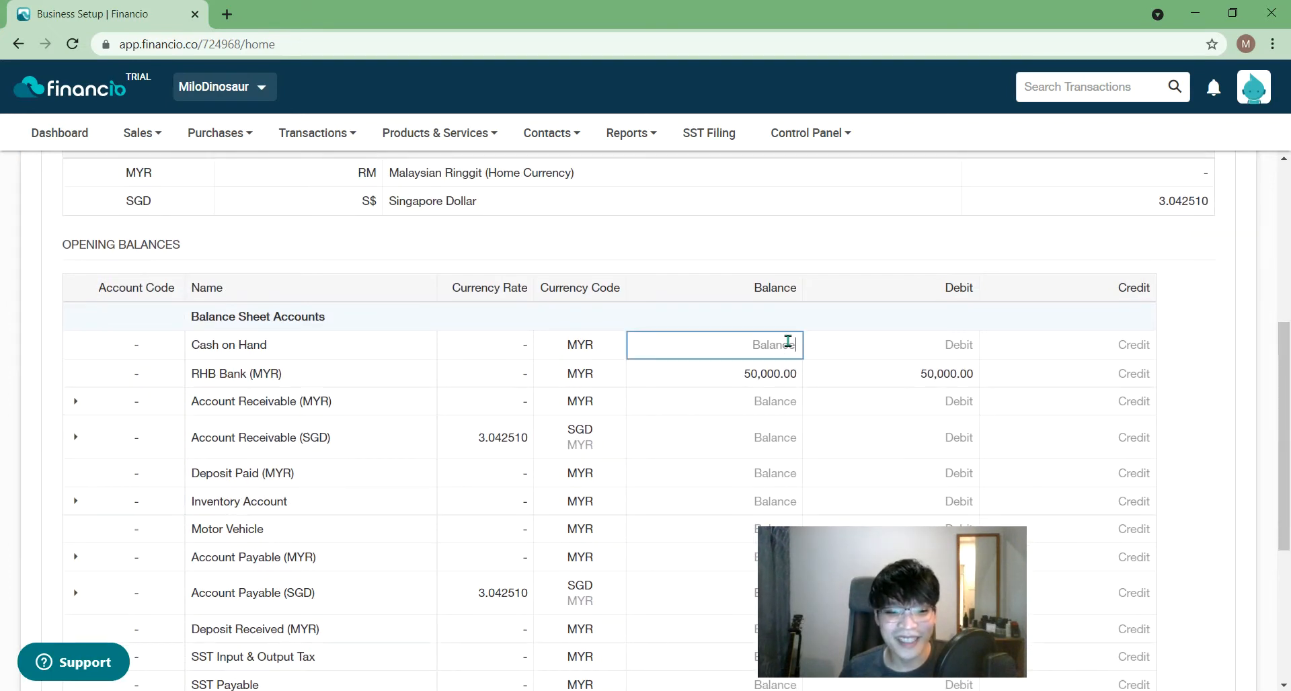
pyautogui.write('5,000.00')
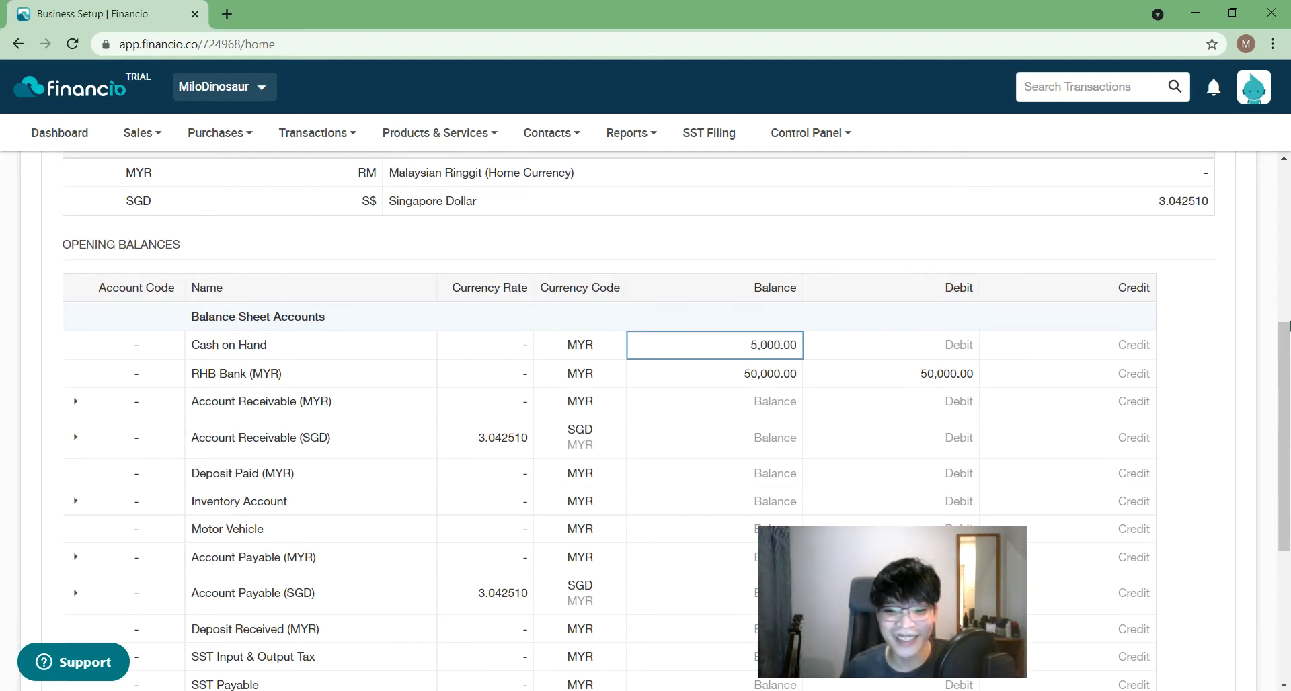
pyautogui.click(1224, 386)
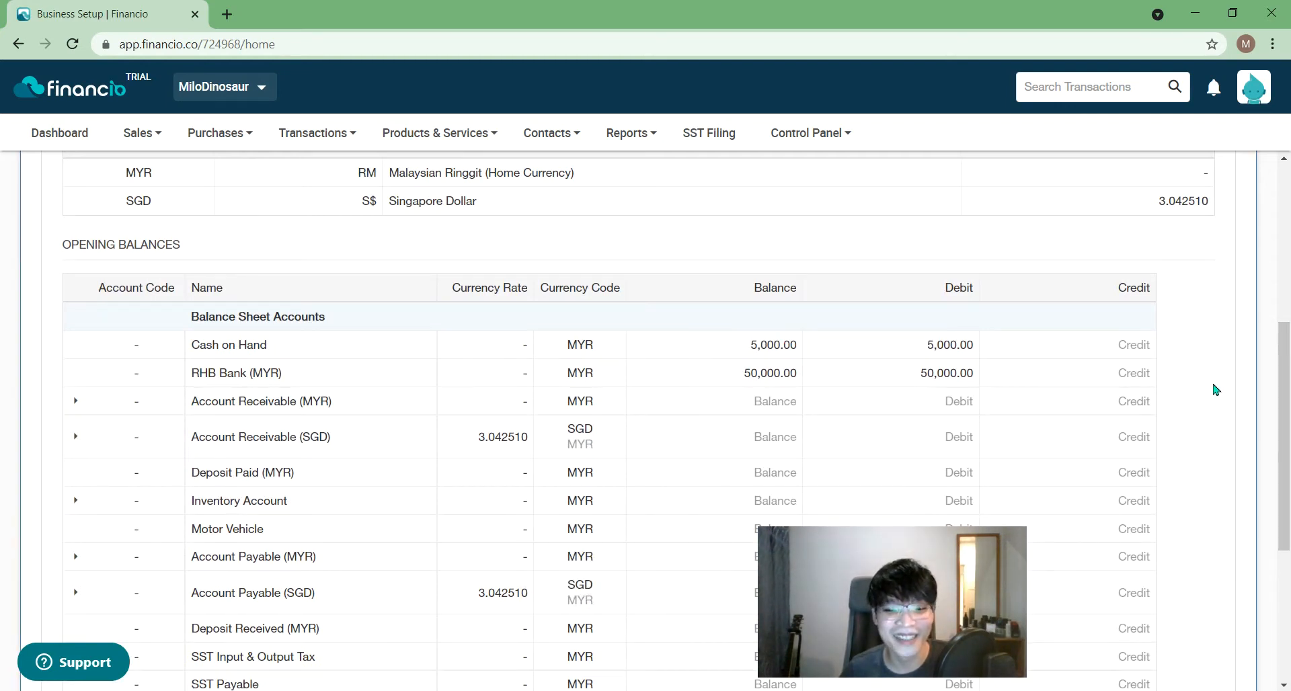
pyautogui.moveTo(1290, 396); pyautogui.dragTo(1290, 524)
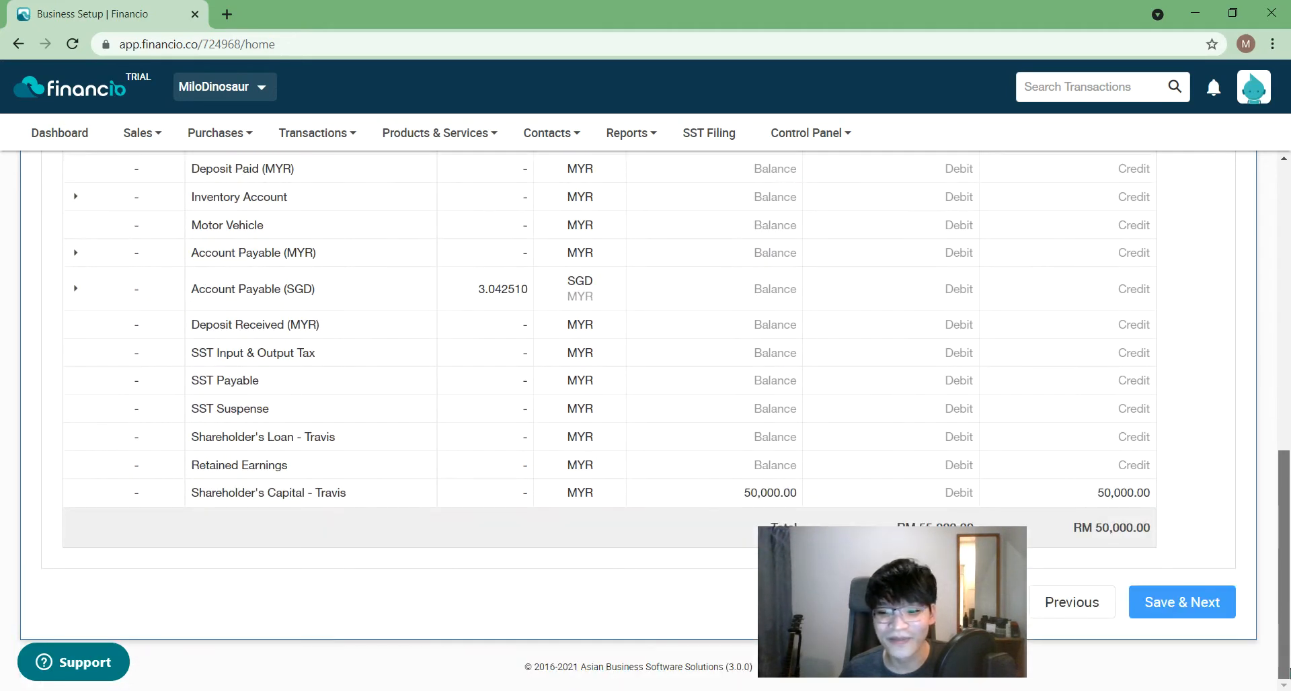
pyautogui.click(752, 493)
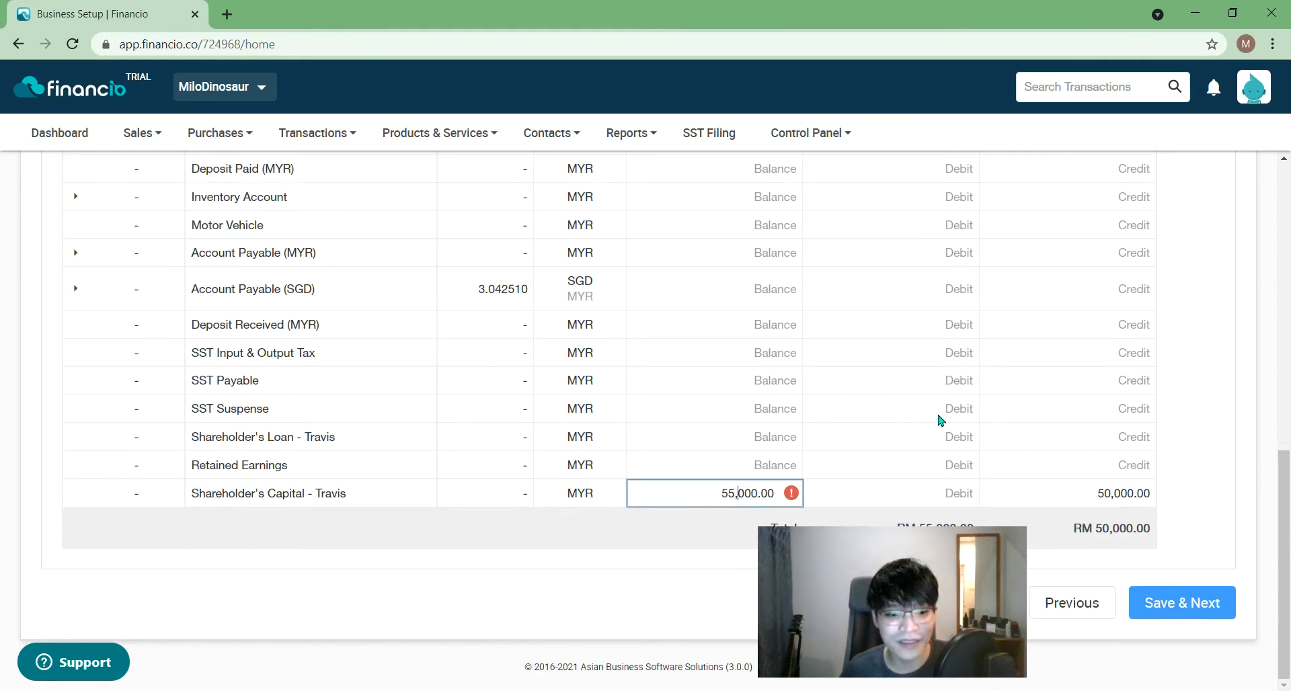
pyautogui.click(1224, 368)
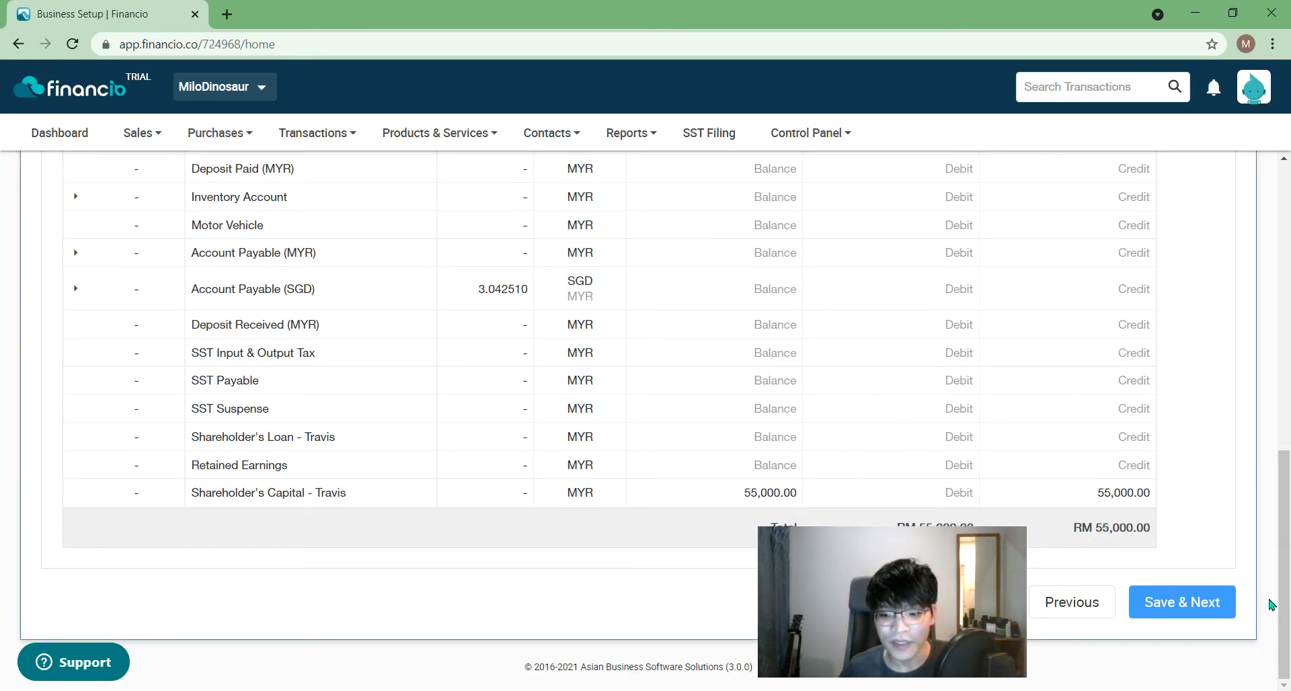
pyautogui.moveTo(1285, 600); pyautogui.dragTo(1290, 211)
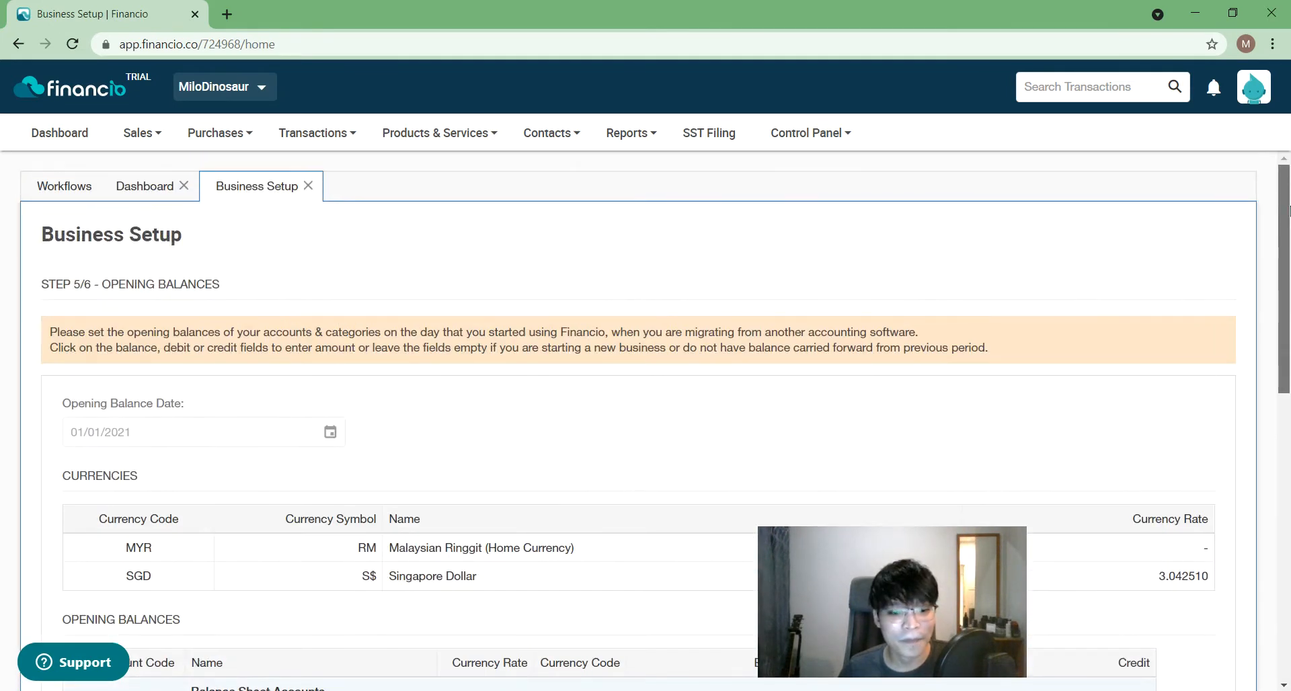
pyautogui.moveTo(1285, 287); pyautogui.dragTo(1284, 369)
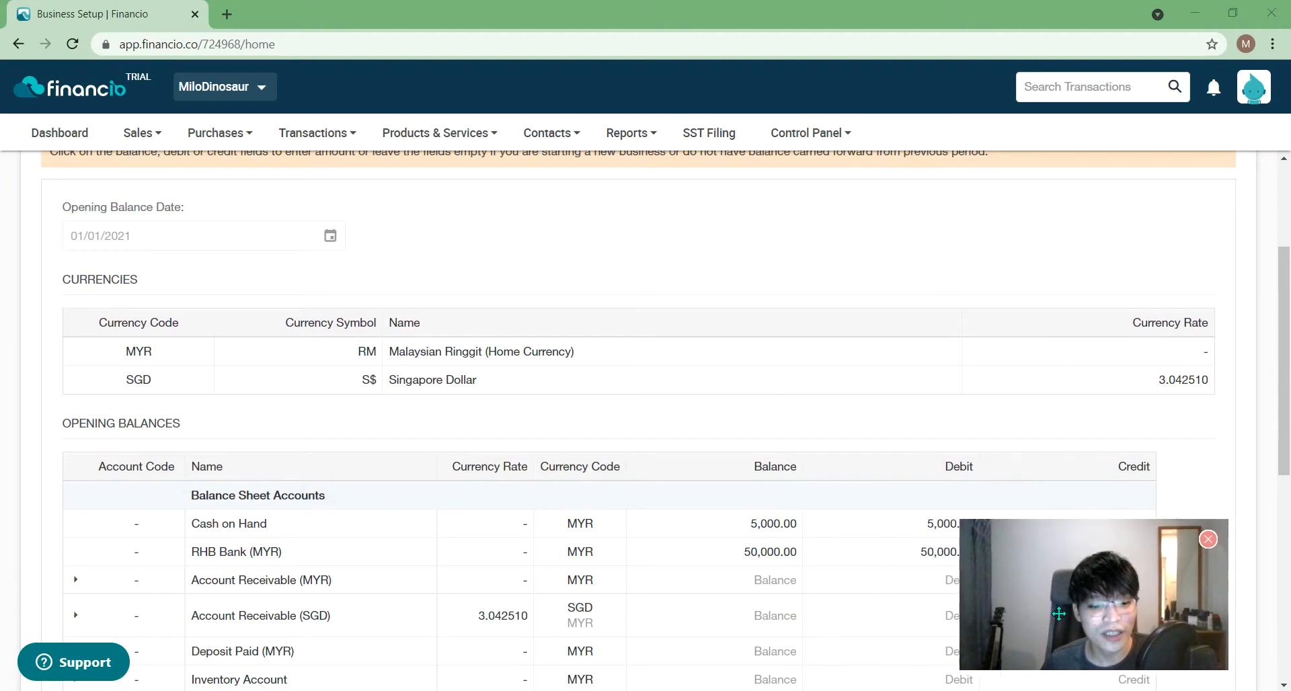
# - Expand Account Receivable (MYR) to check its empty invoice list, then dismiss the import transactions window
pyautogui.click(76, 580)
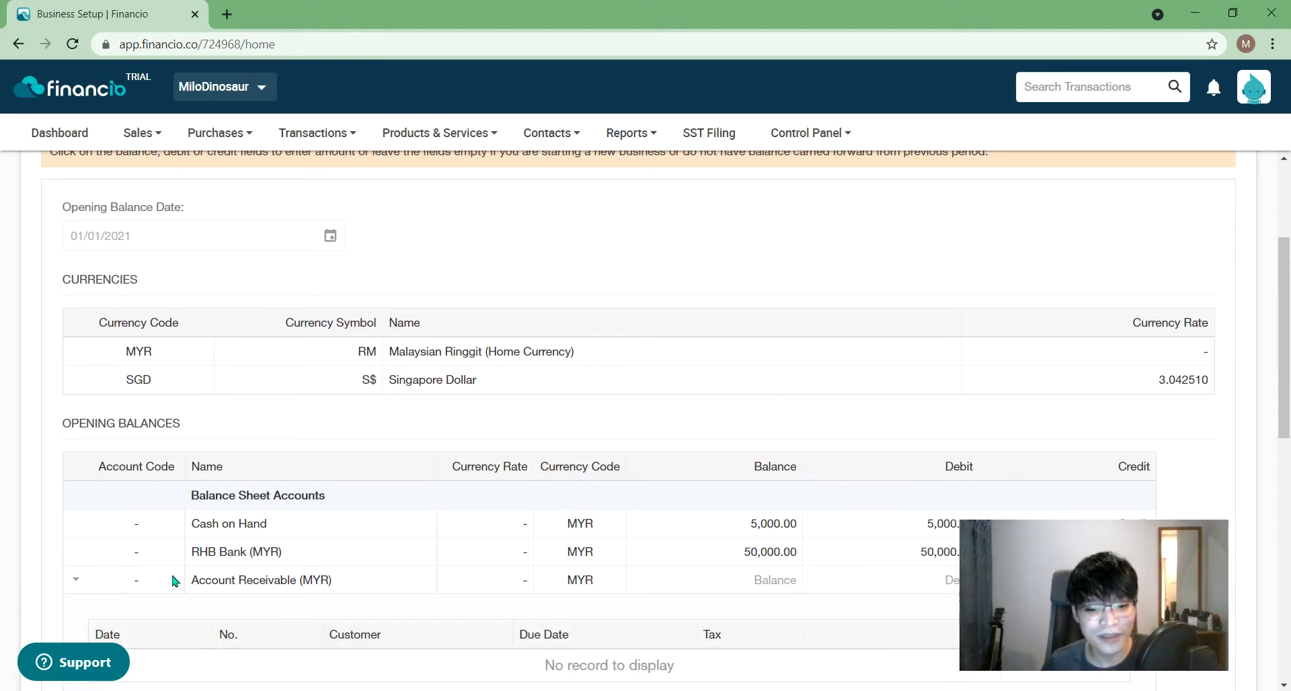
pyautogui.moveTo(1124, 585); pyautogui.dragTo(1155, 291)
pyautogui.moveTo(1287, 296); pyautogui.dragTo(1289, 366)
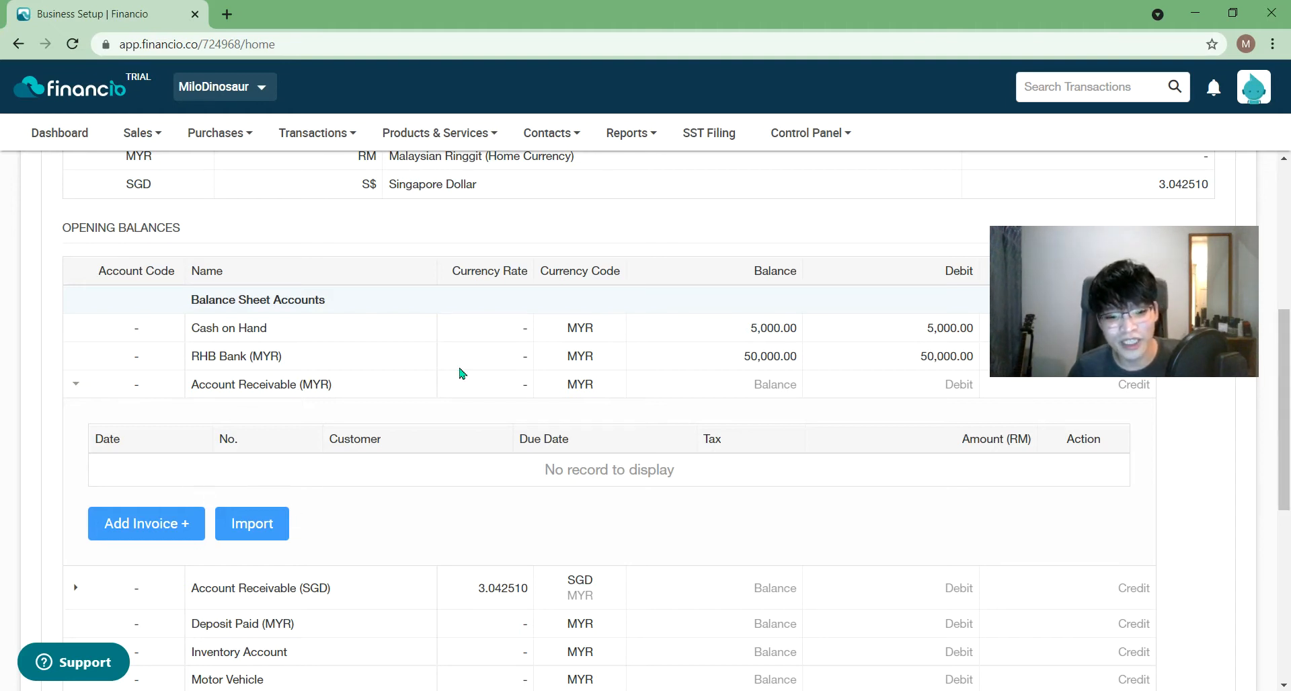
pyautogui.click(266, 536)
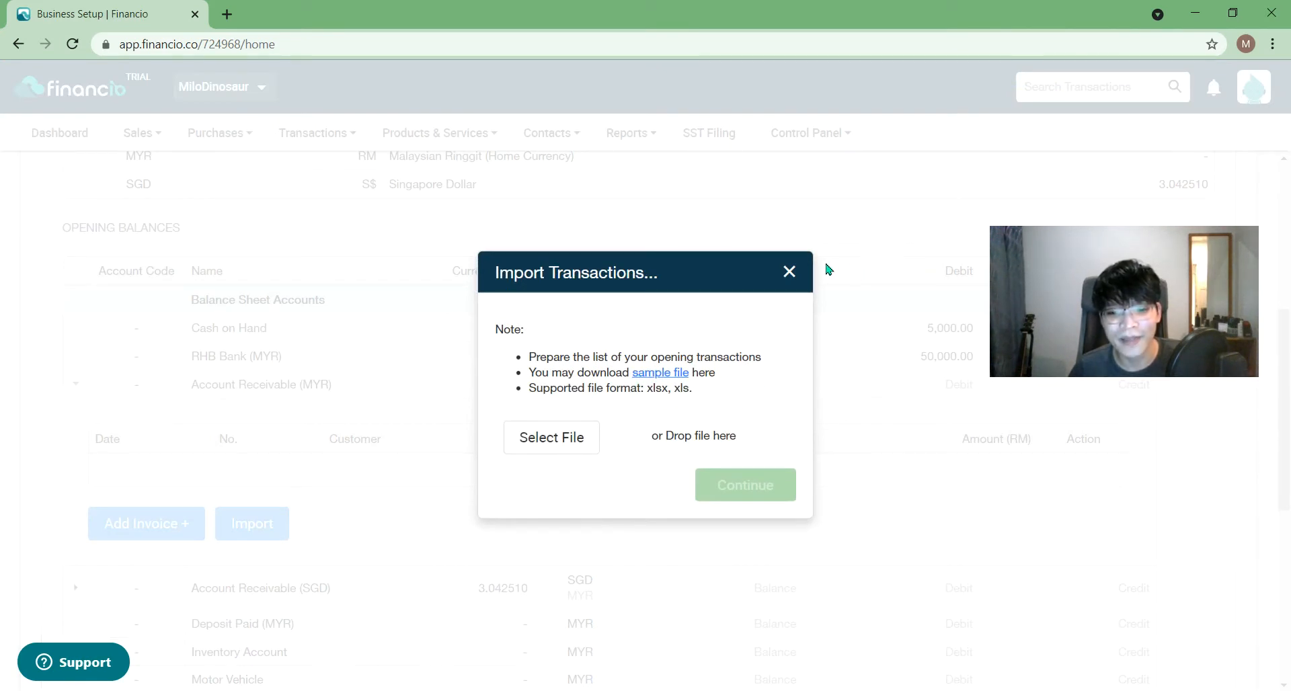
pyautogui.click(790, 273)
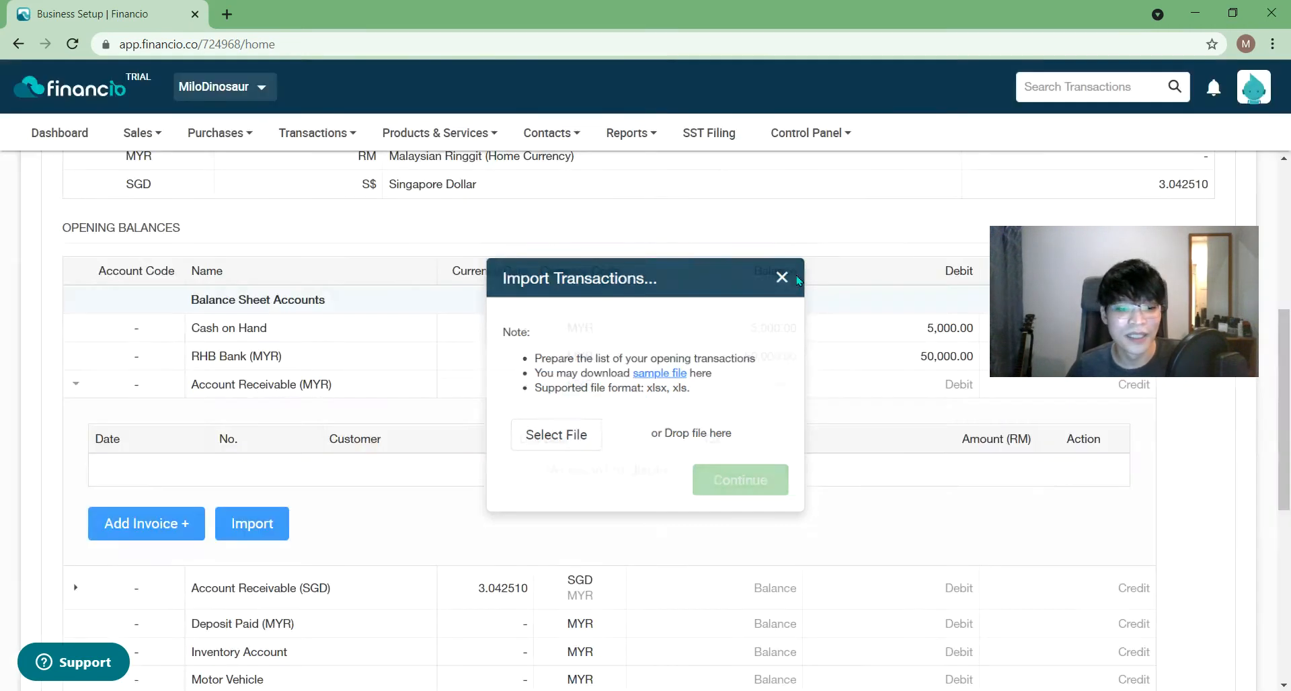
# - Save the balanced RM 55,000 opening balances
pyautogui.moveTo(1095, 263); pyautogui.dragTo(1047, 347)
pyautogui.moveTo(1286, 369); pyautogui.dragTo(1284, 505)
pyautogui.click(1187, 607)
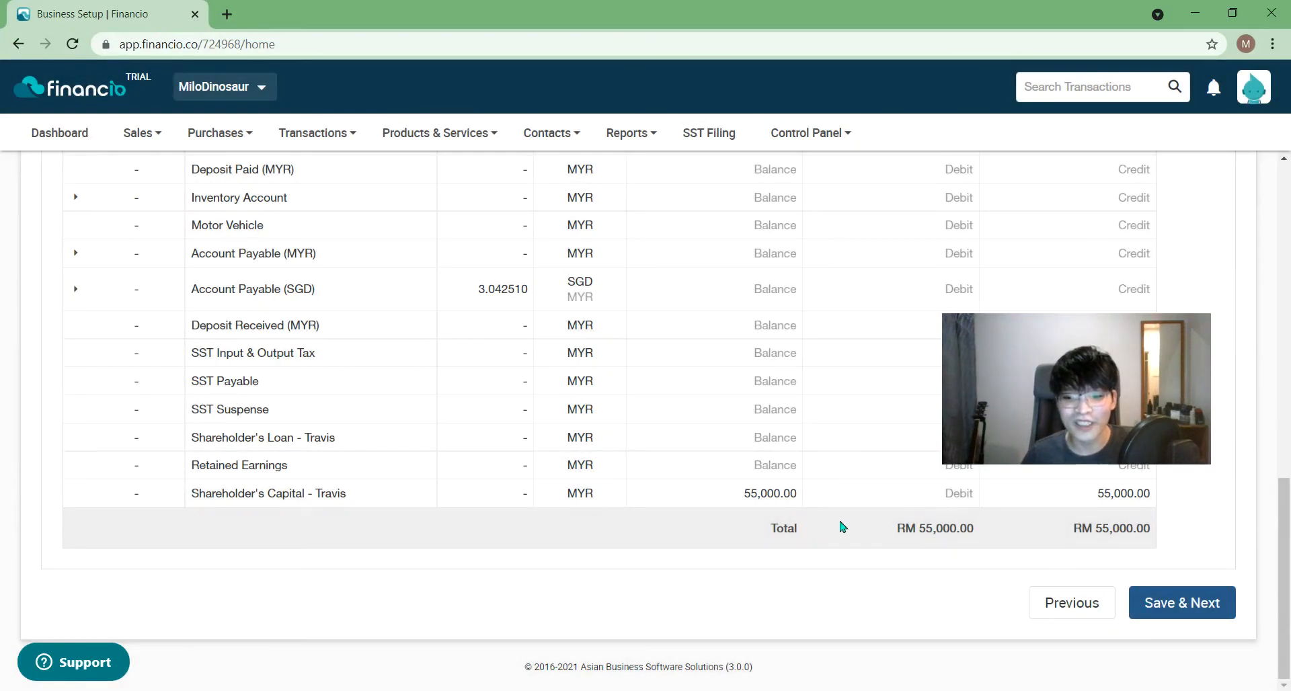
# - Collapse the Account Receivable (MYR) invoice list and save the opening balances
pyautogui.moveTo(1284, 578); pyautogui.dragTo(1289, 33)
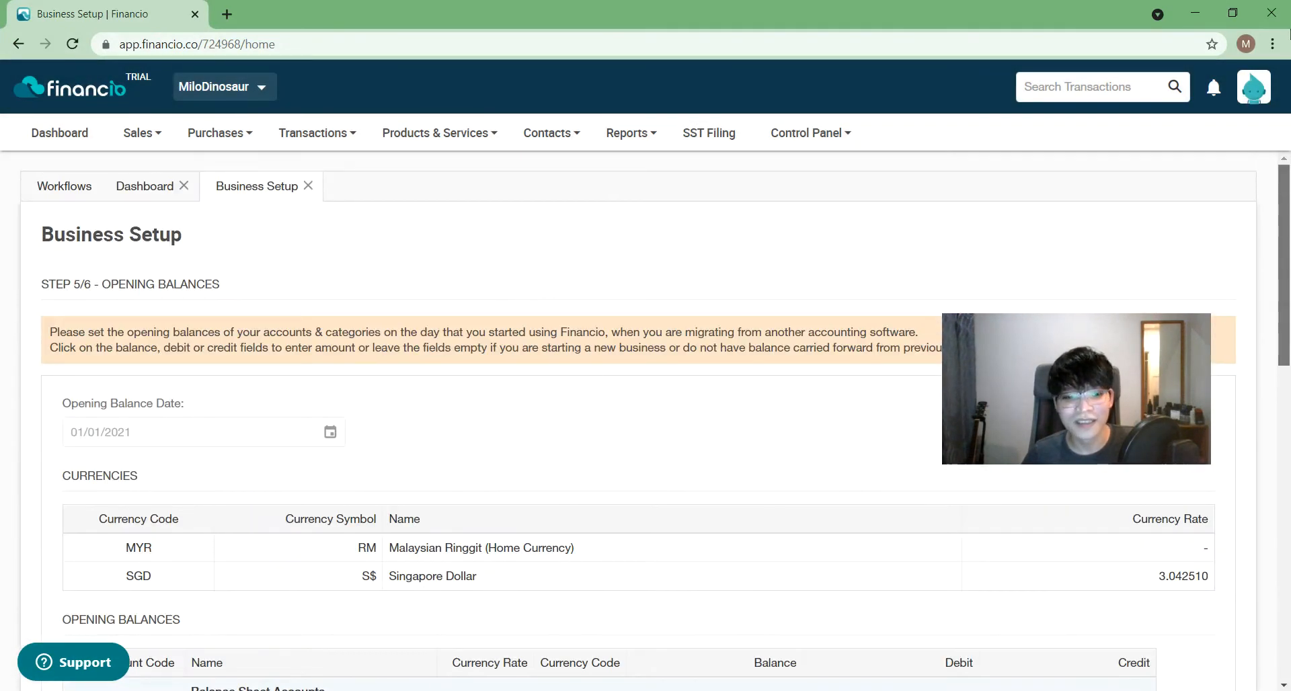
pyautogui.moveTo(1290, 33); pyautogui.dragTo(1285, 418)
pyautogui.moveTo(1084, 414); pyautogui.dragTo(1037, 633)
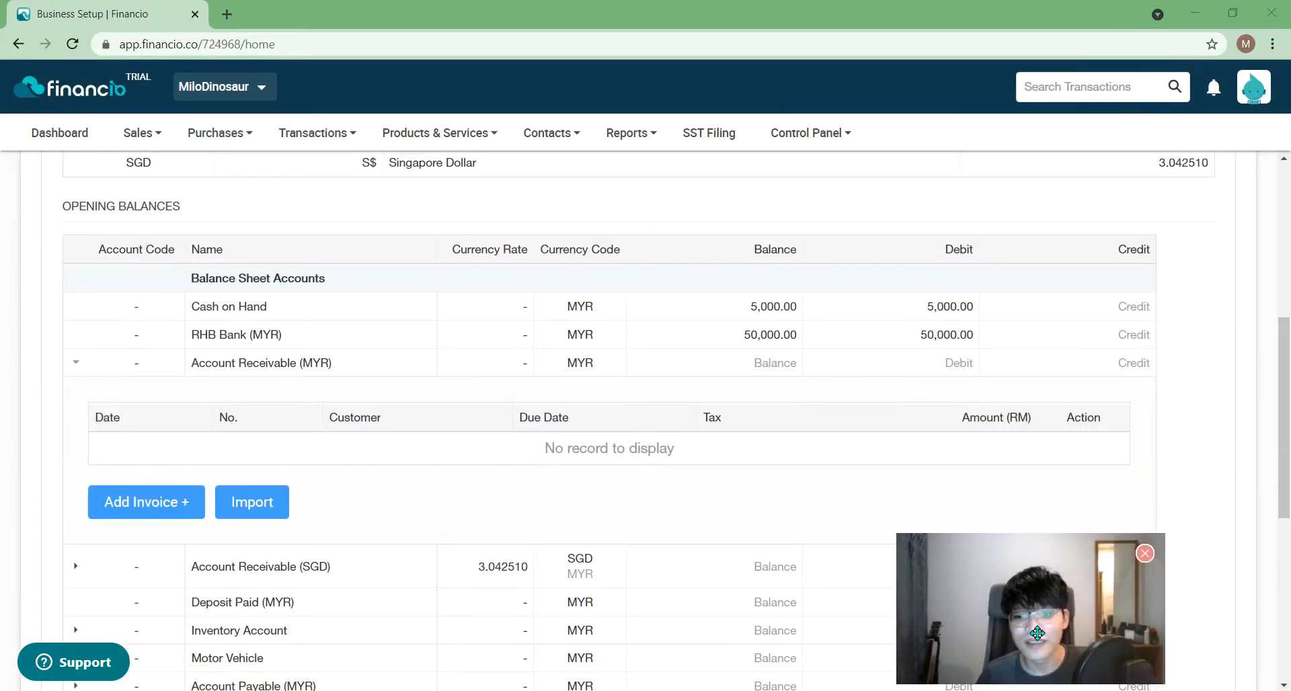
pyautogui.click(75, 363)
pyautogui.moveTo(1286, 343); pyautogui.dragTo(1285, 456)
pyautogui.click(1207, 612)
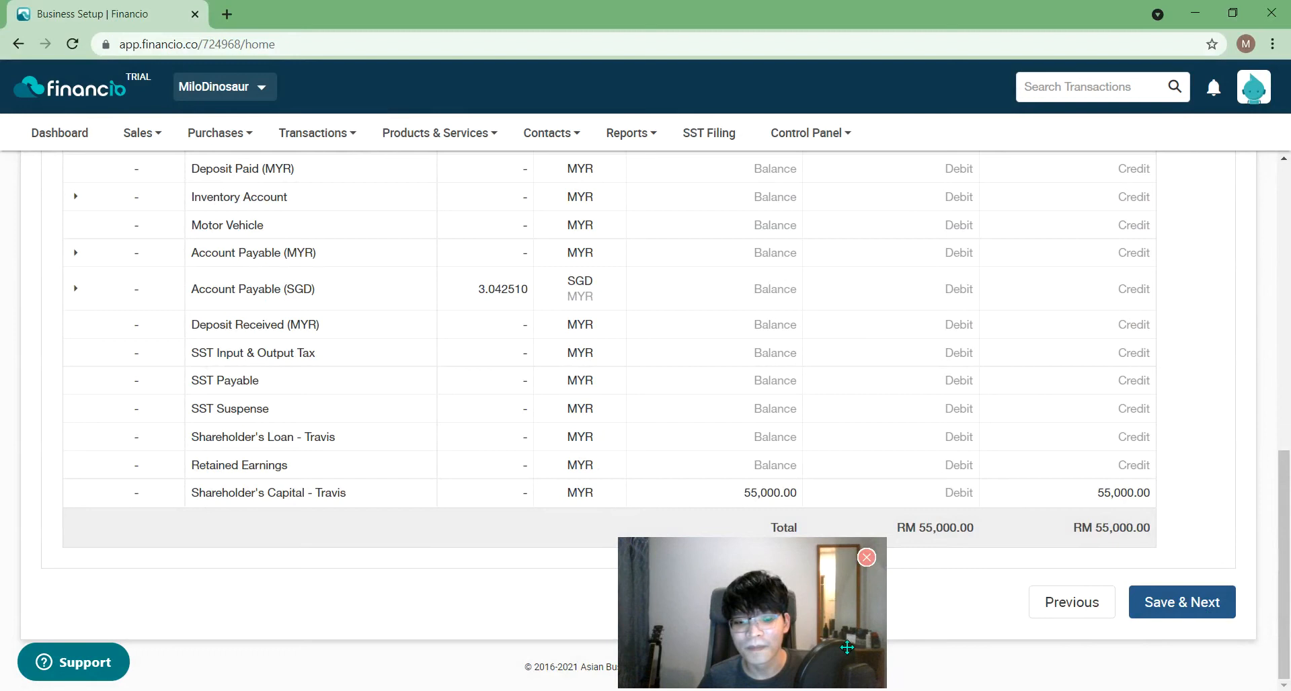
# - Scroll through the step 6/6 Business Profile form with its pre-filled business name
pyautogui.moveTo(1290, 621); pyautogui.dragTo(1290, 104)
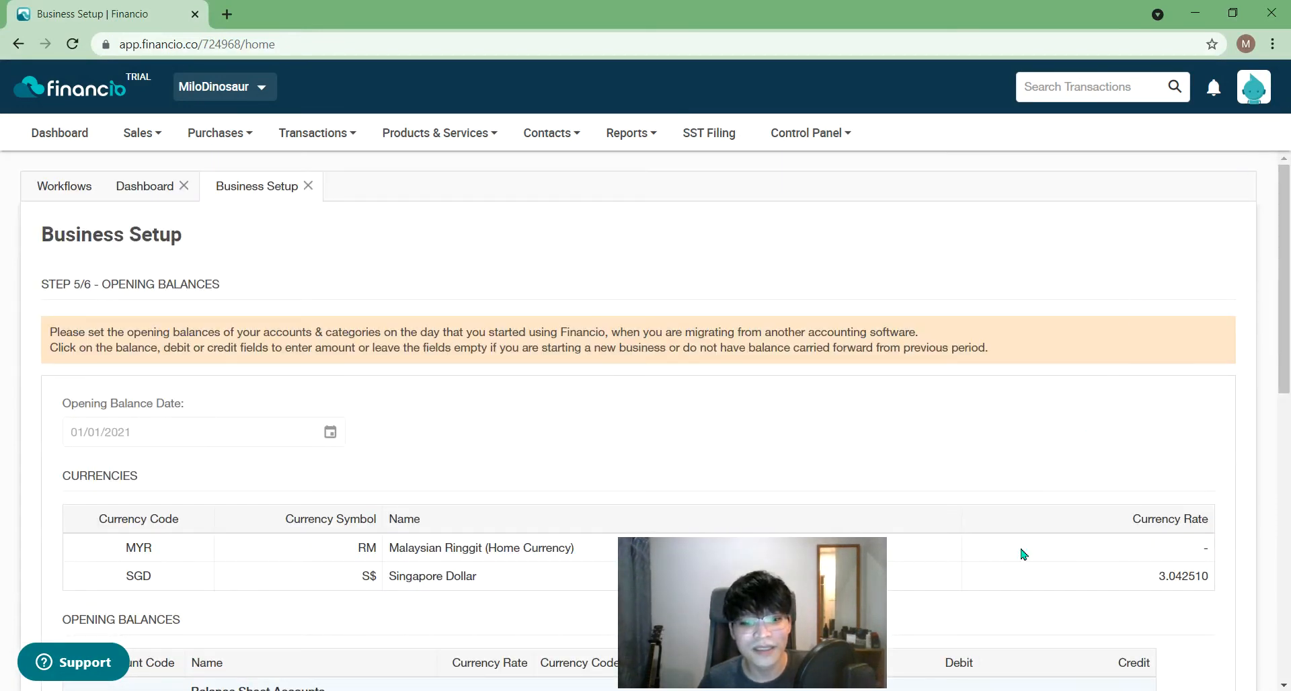
pyautogui.moveTo(851, 642); pyautogui.dragTo(1117, 622)
pyautogui.scroll(-5, 793, 432)
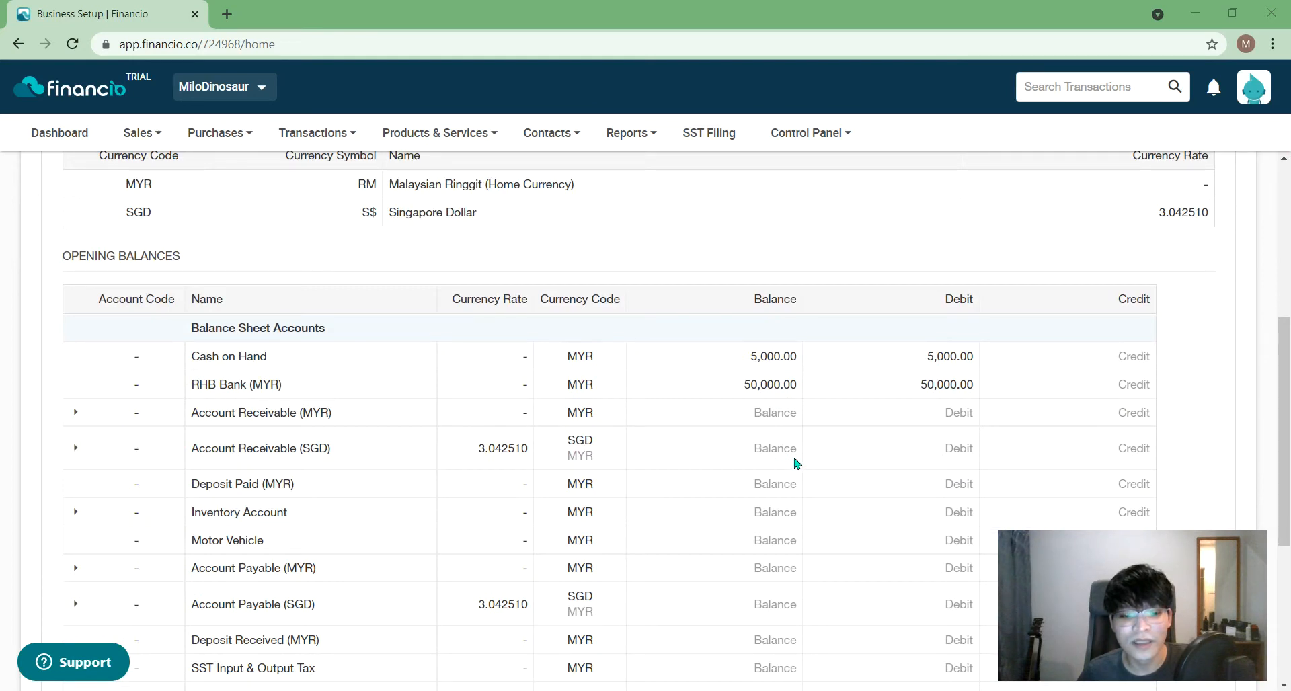
pyautogui.scroll(-4, 797, 463)
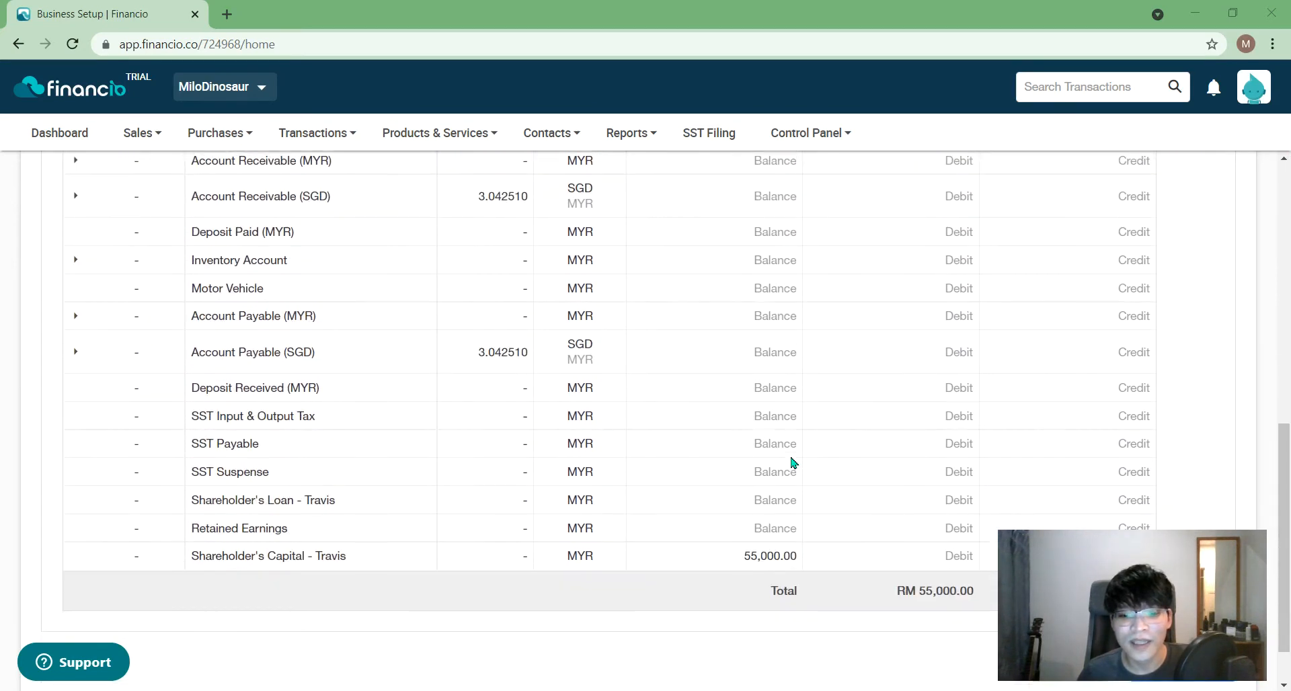
pyautogui.scroll(-1, 792, 461)
pyautogui.moveTo(1134, 614); pyautogui.dragTo(1019, 480)
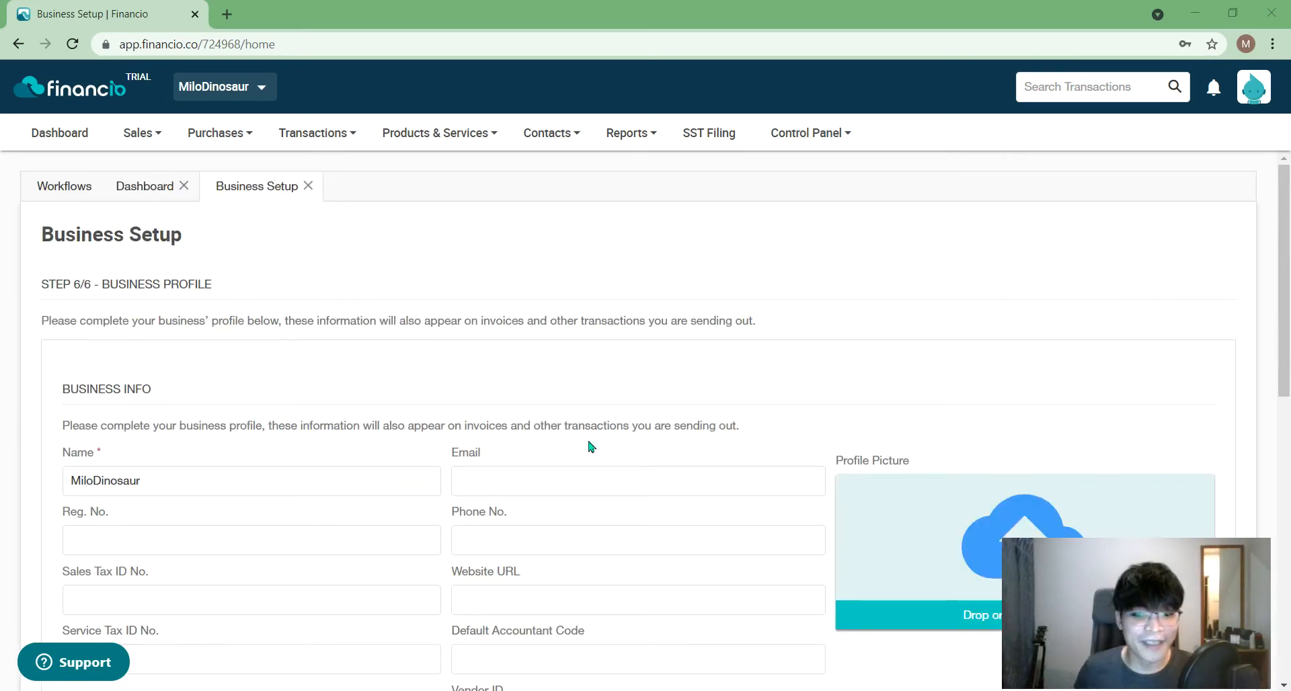
pyautogui.moveTo(1289, 286); pyautogui.dragTo(1290, 323)
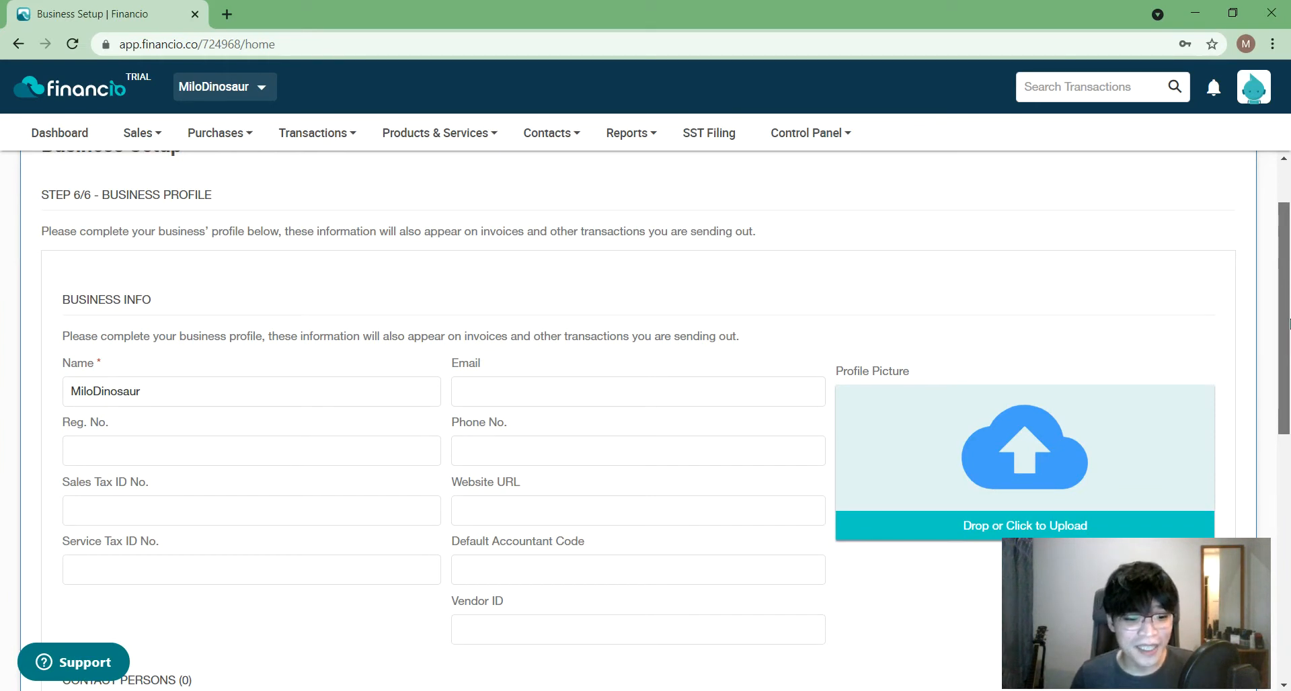
pyautogui.click(219, 507)
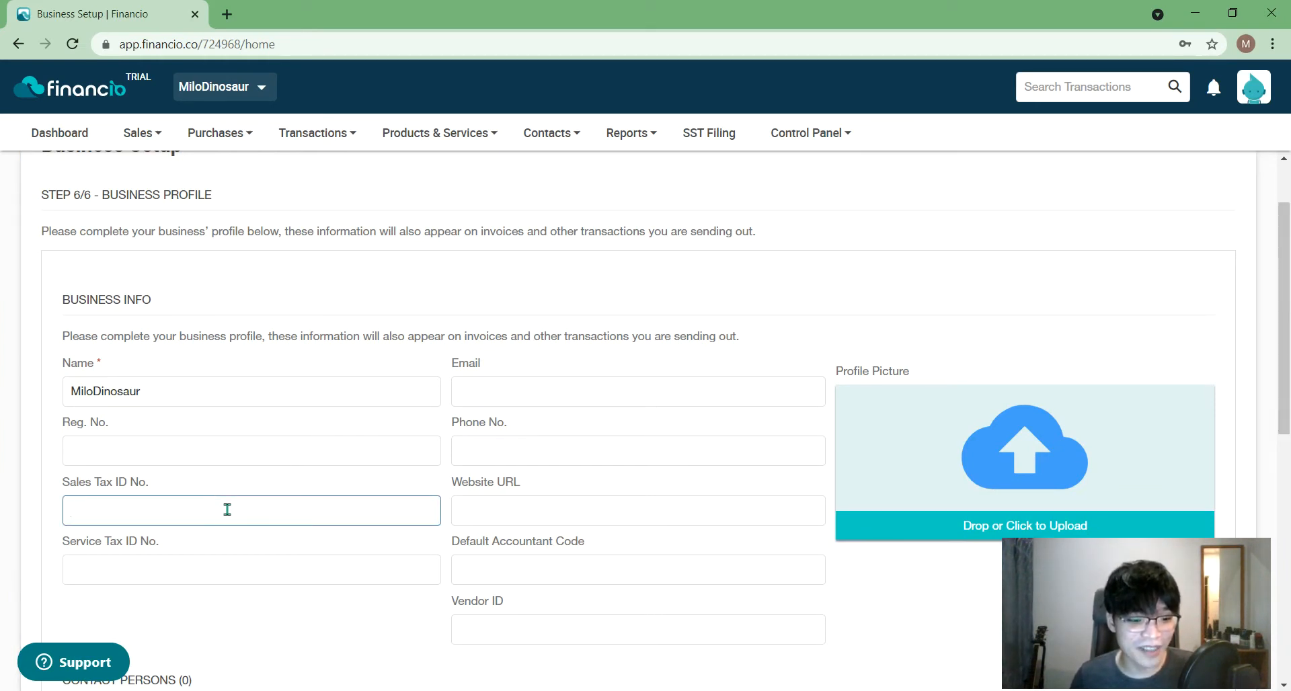
pyautogui.scroll(-1, 226, 510)
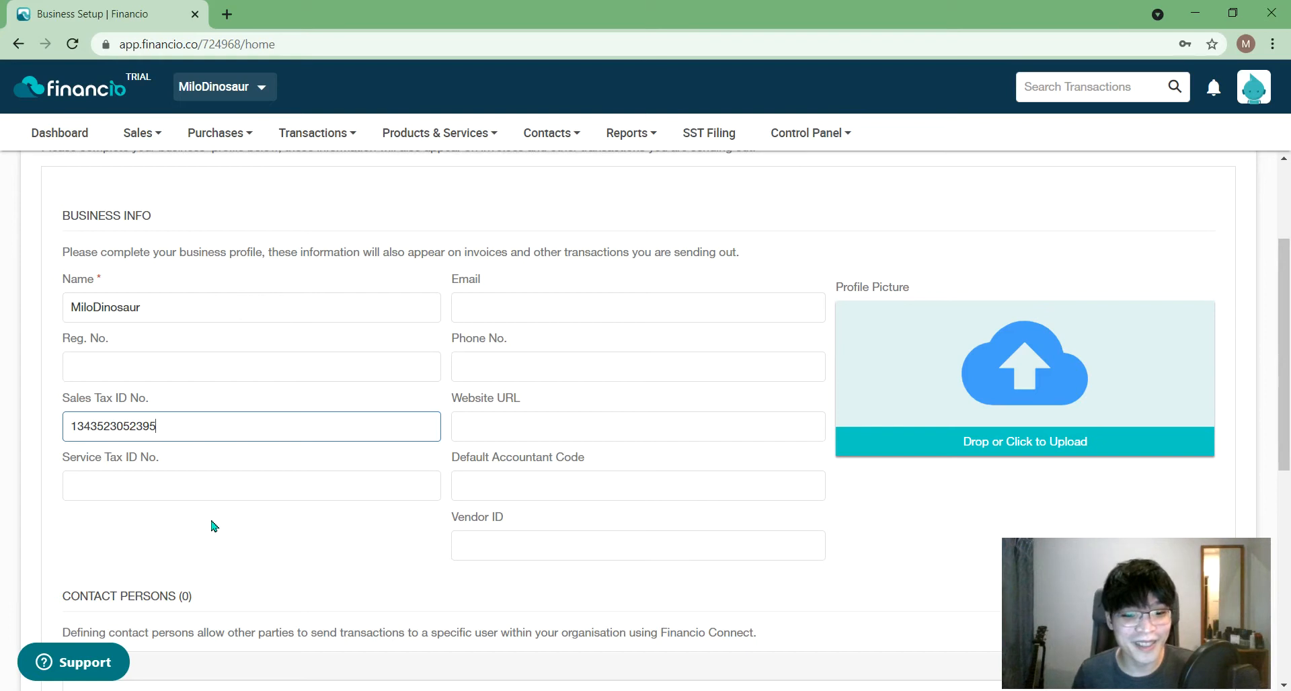
pyautogui.click(589, 423)
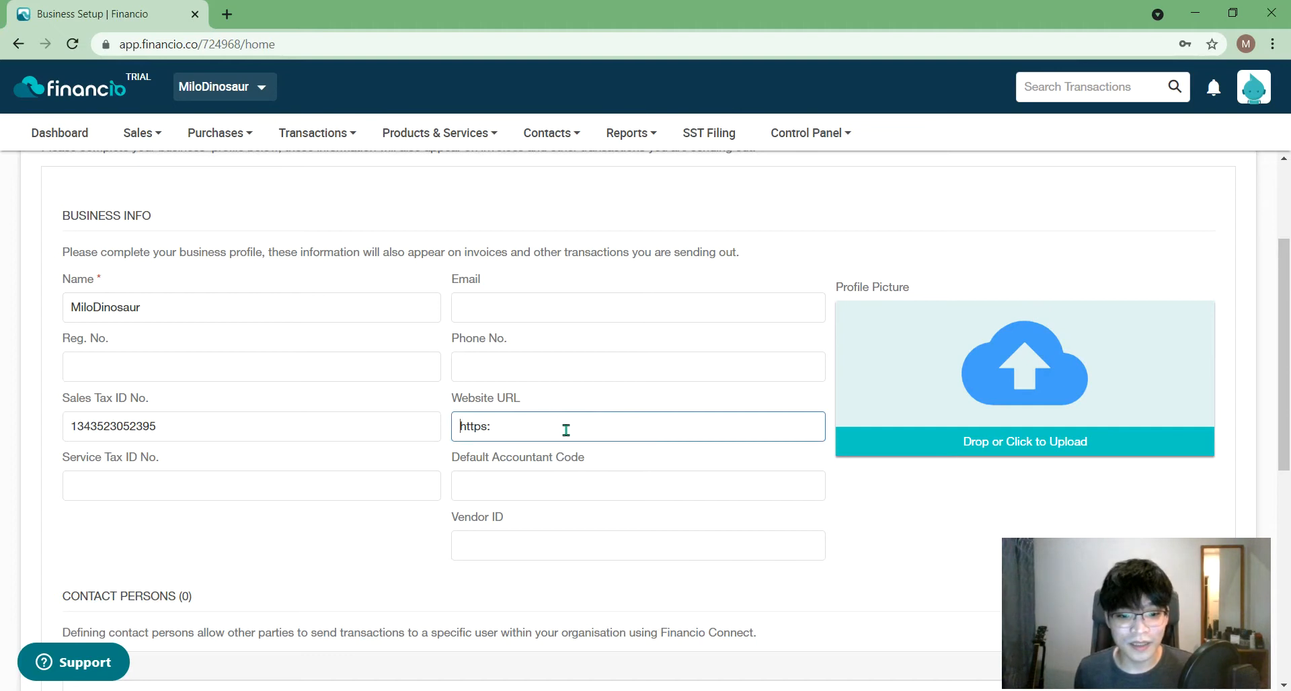
pyautogui.write('https://milodinosaur.com')
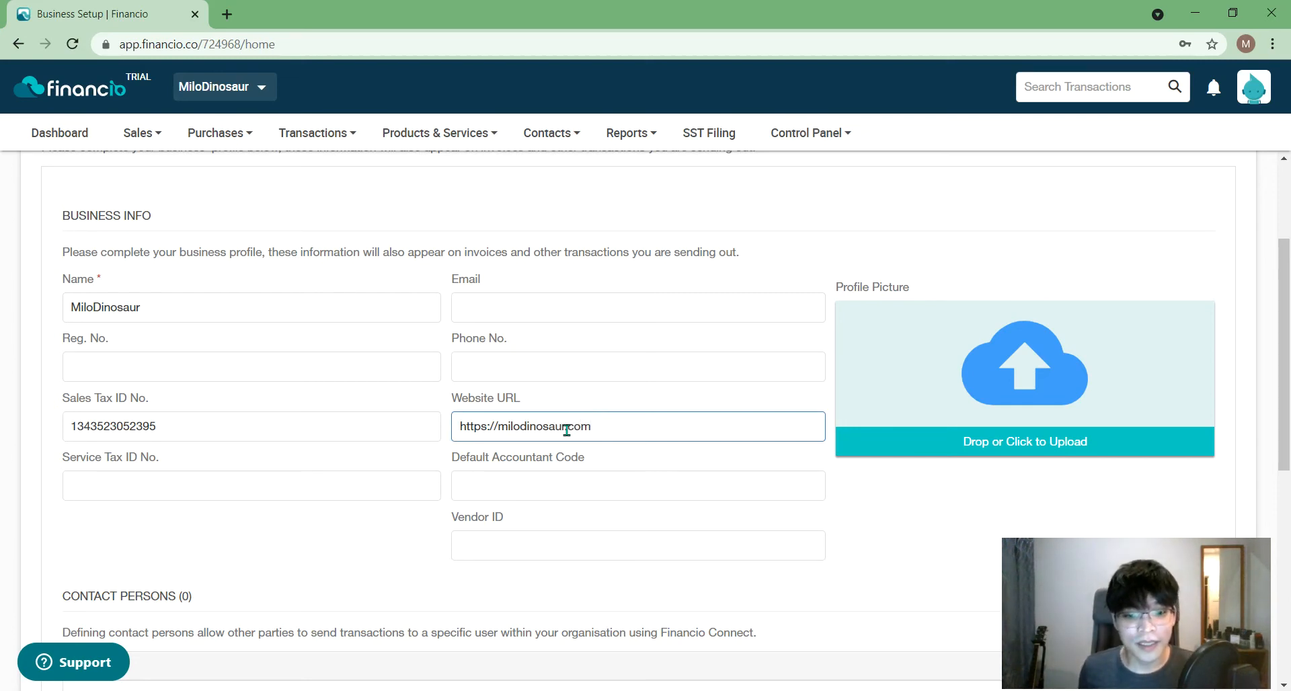
pyautogui.click(1043, 420)
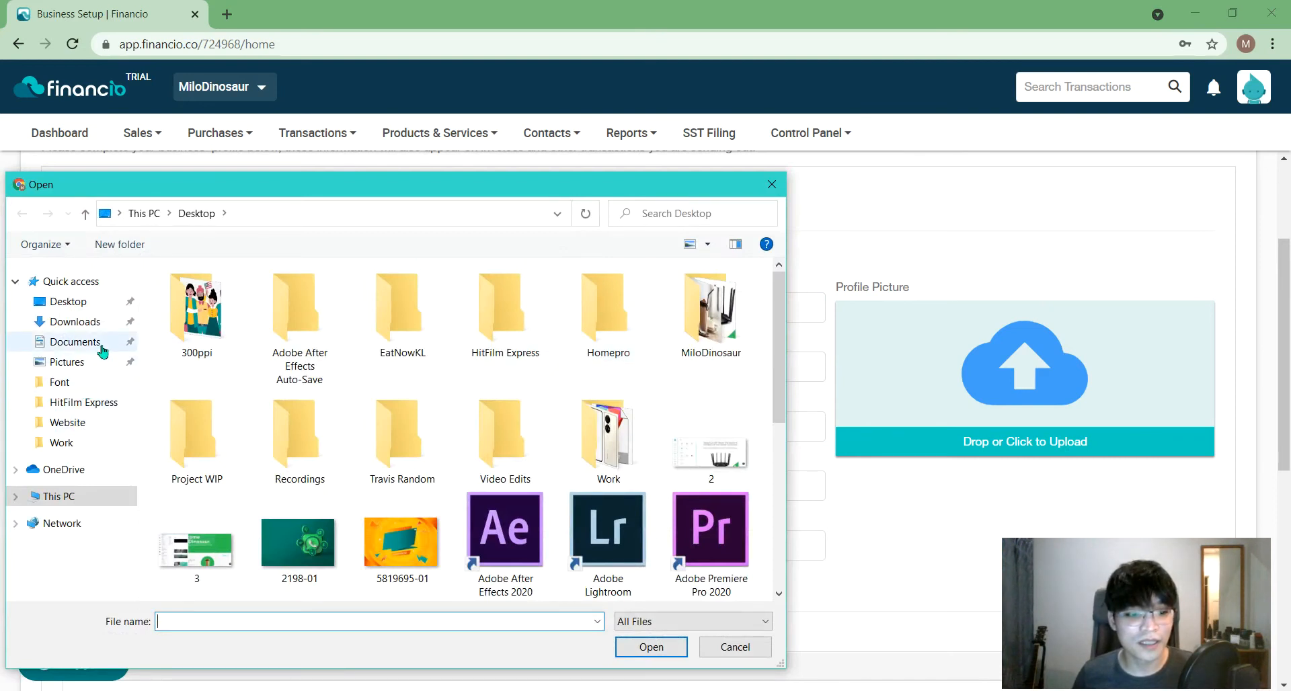
# - Upload Logo from Desktop > MiloDinosaur > Website as the business profile picture
pyautogui.click(86, 301)
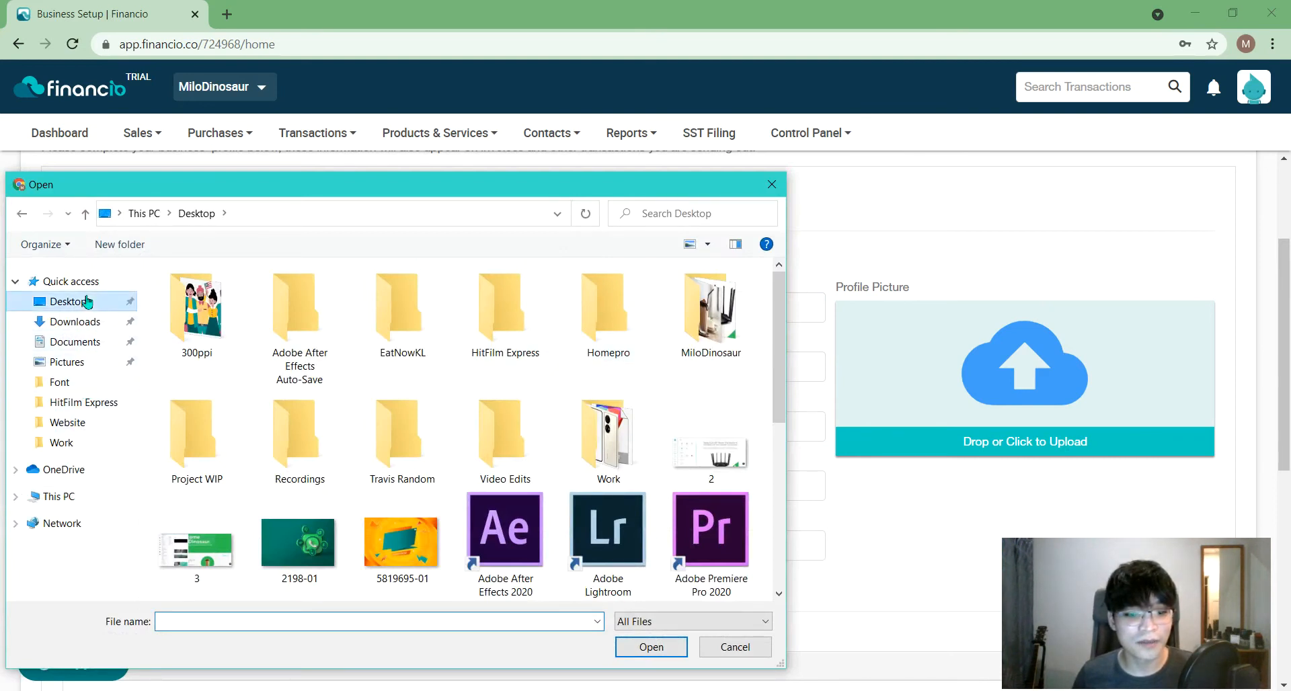
pyautogui.click(265, 413)
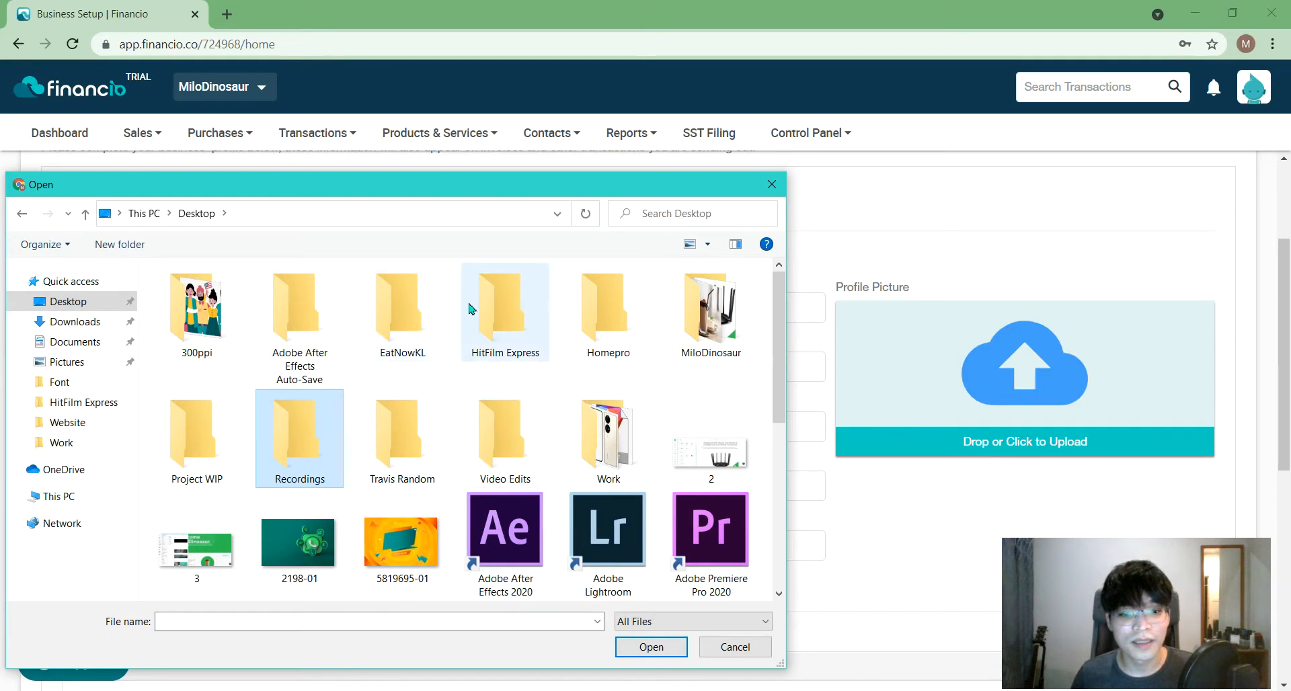
pyautogui.doubleClick(709, 310)
pyautogui.doubleClick(390, 330)
pyautogui.click(363, 294)
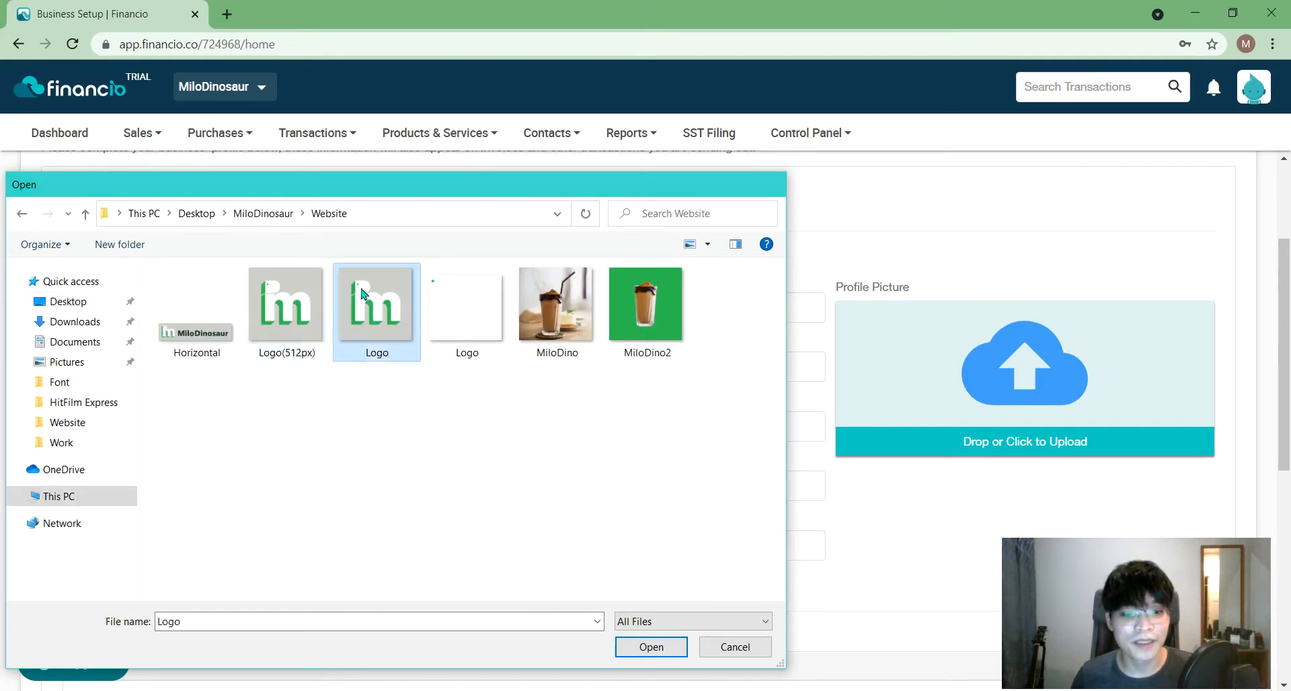
pyautogui.doubleClick(363, 294)
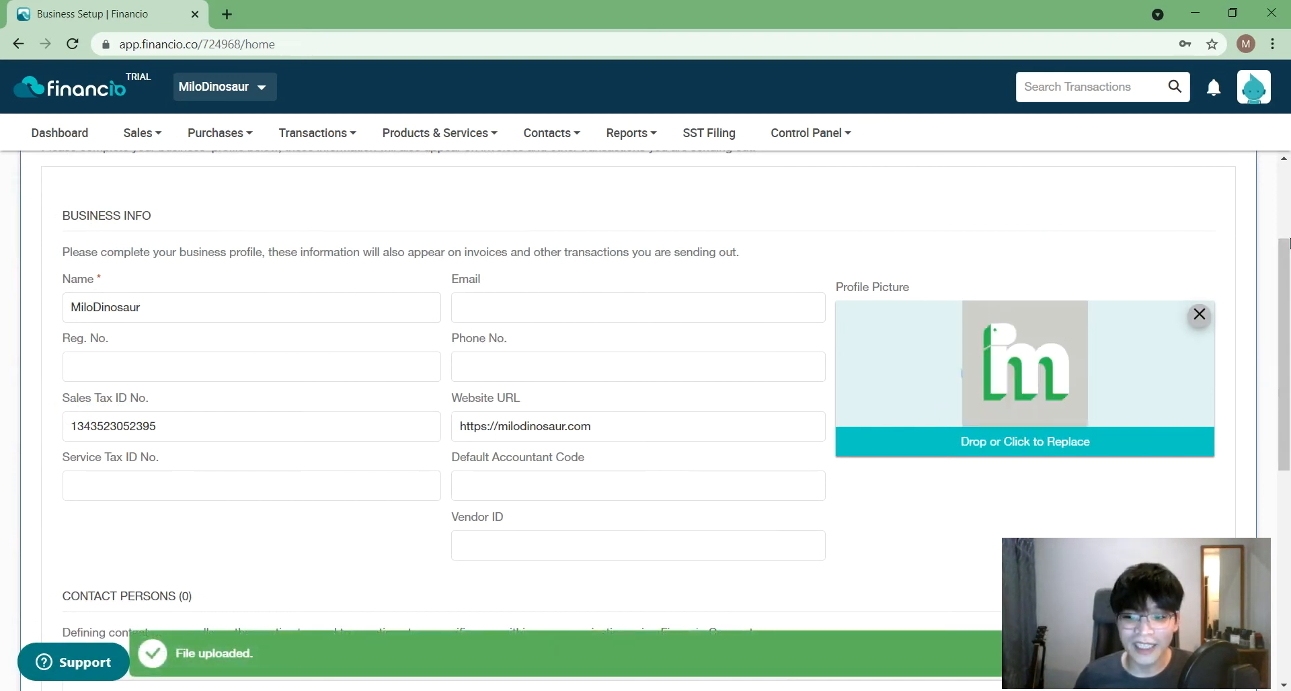
pyautogui.scroll(-1, 1281, 269)
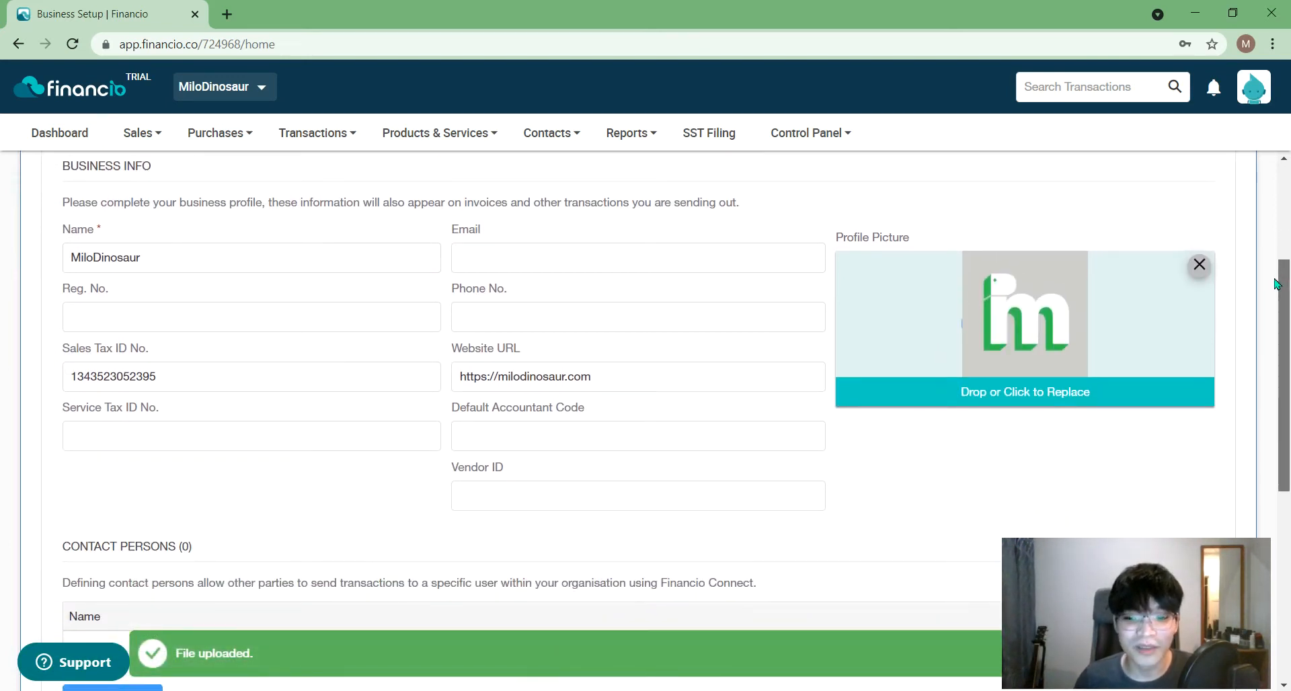
pyautogui.moveTo(1288, 353); pyautogui.dragTo(1279, 294)
# - Enter the business e-mail address and complete the business setup
pyautogui.click(757, 418)
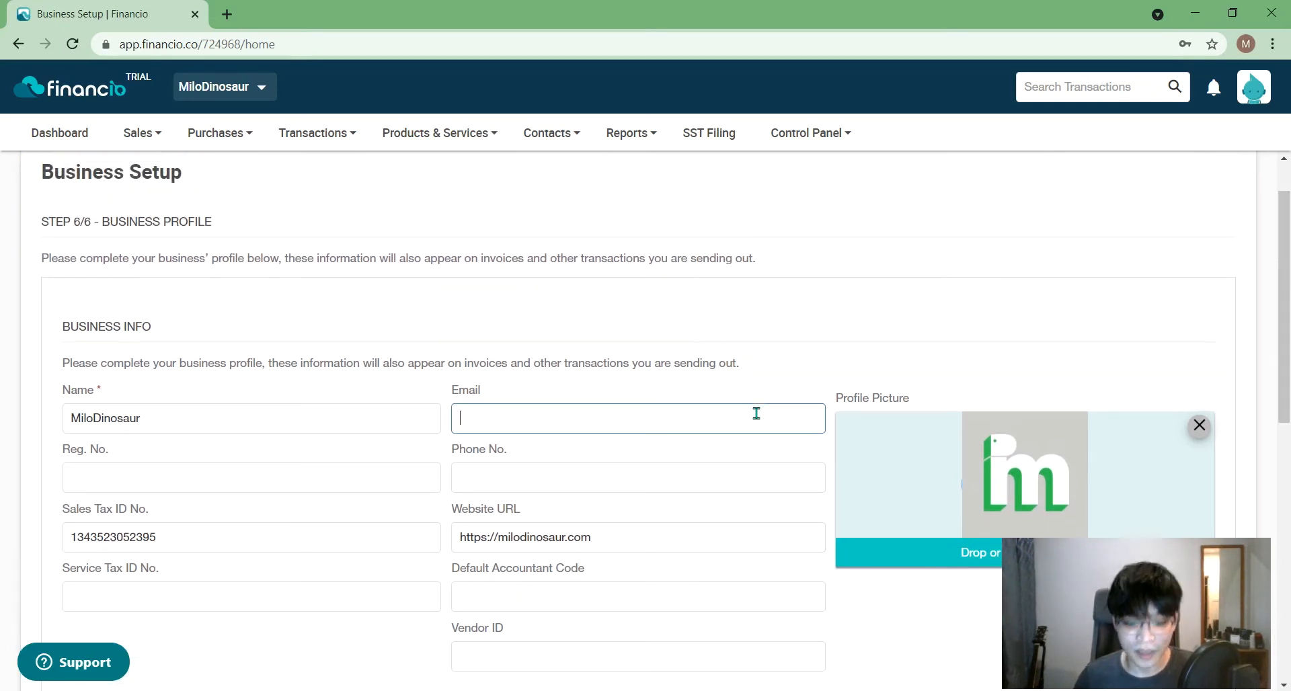
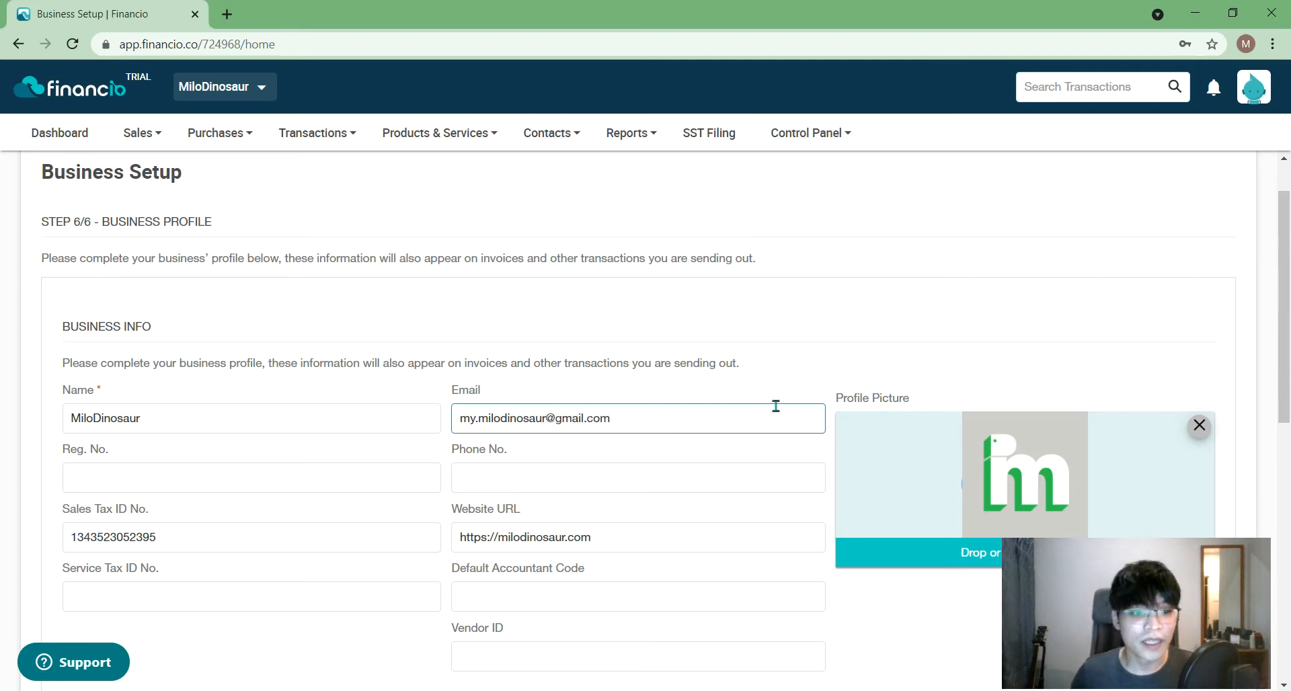
pyautogui.scroll(-6, 776, 407)
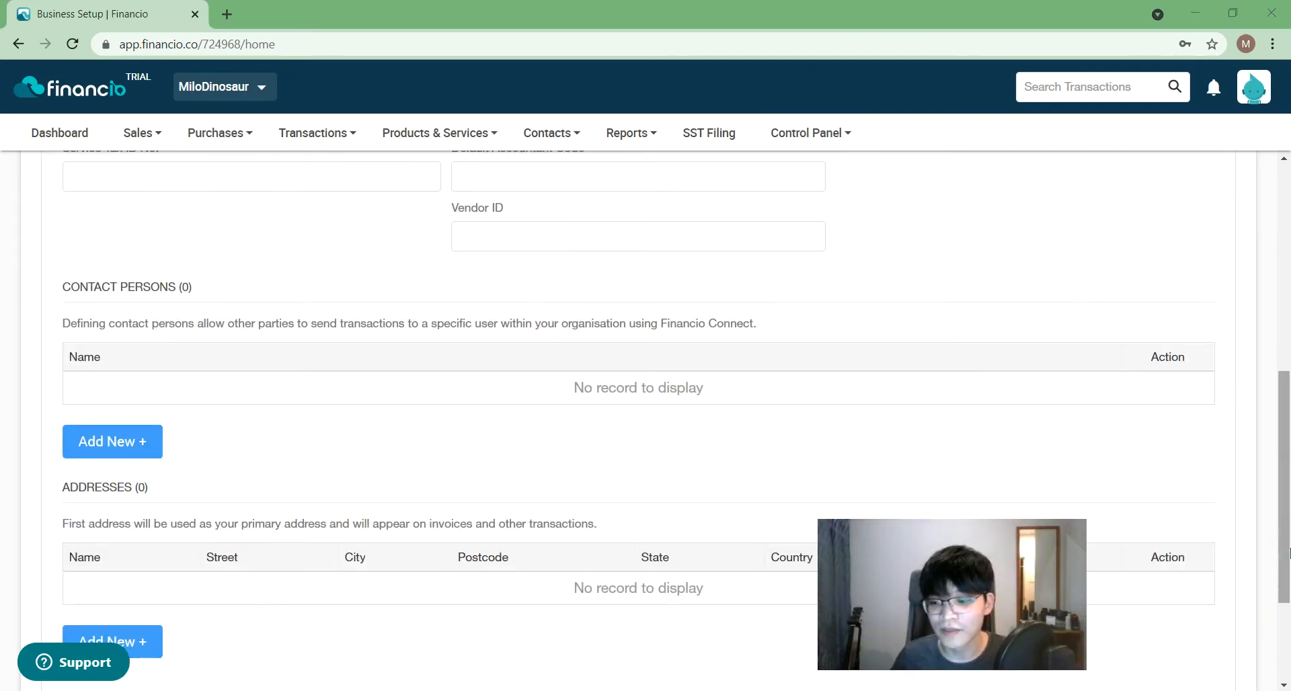
pyautogui.scroll(-3, 1287, 552)
pyautogui.click(1181, 613)
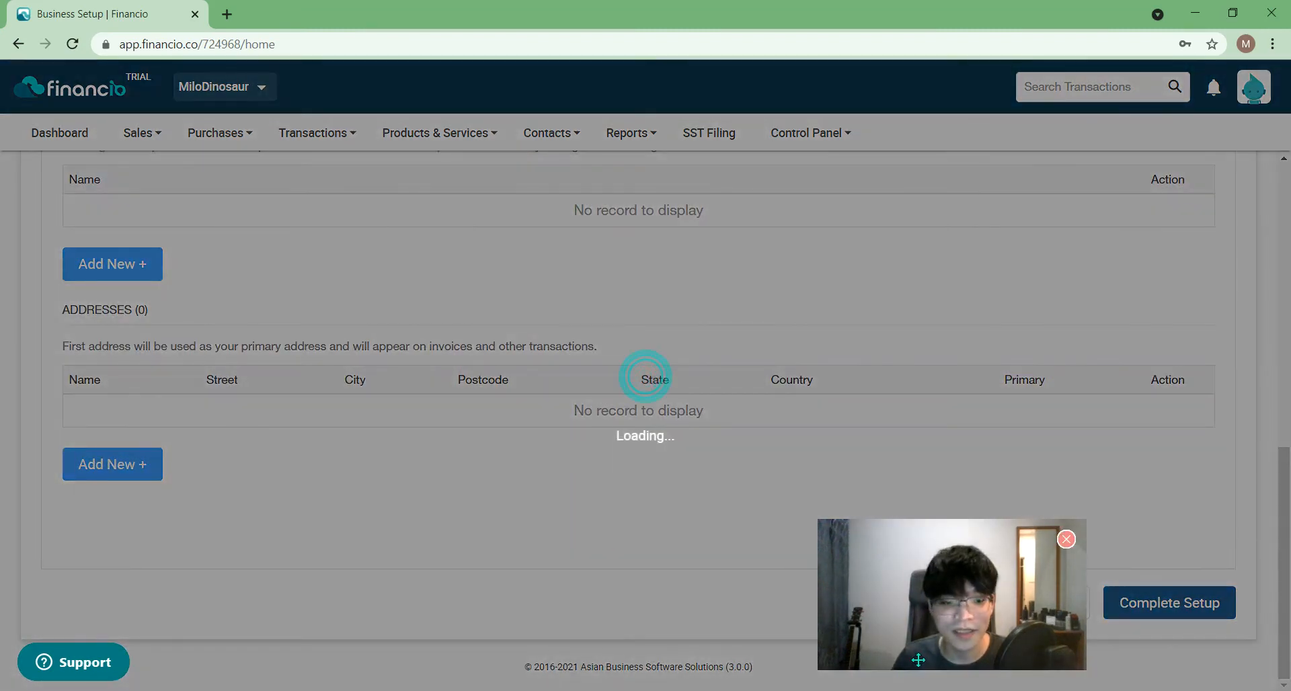
pyautogui.moveTo(955, 634); pyautogui.dragTo(1138, 647)
pyautogui.moveTo(1287, 571); pyautogui.dragTo(1285, 238)
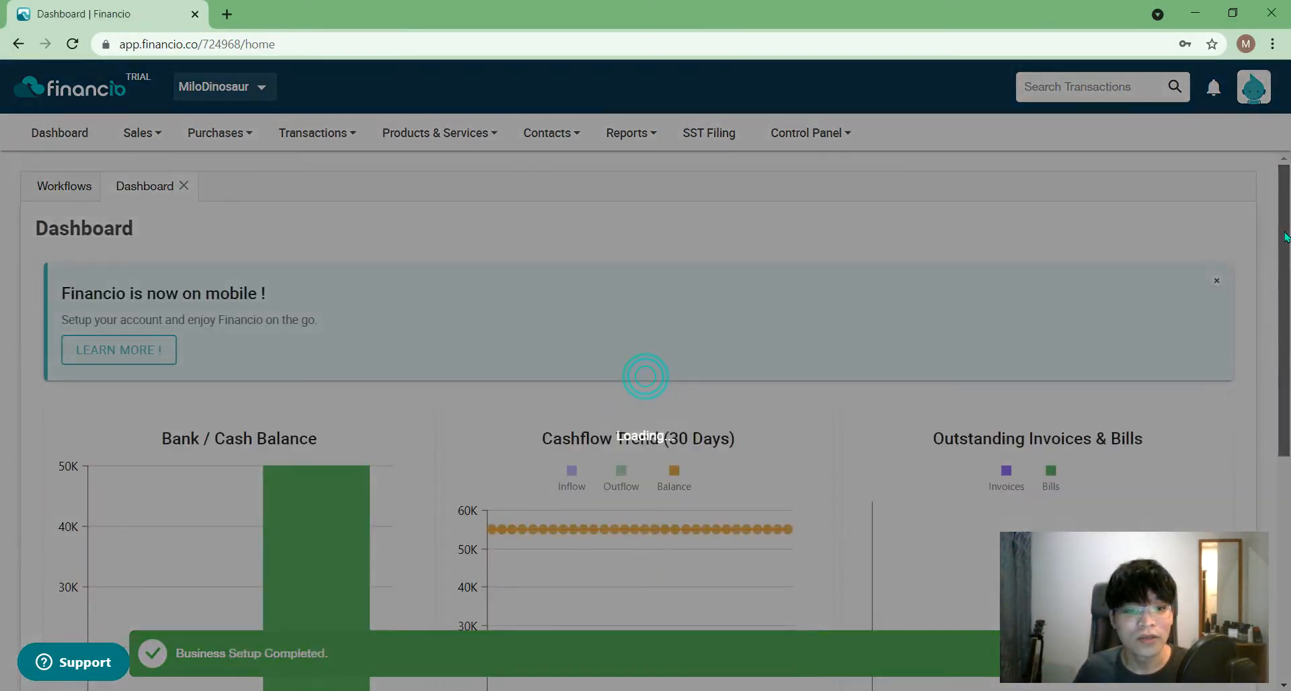
# - Read the Dashboard's Bank / Cash Balance bars: RHB Bank (MYR) 50,000 and Cash on Hand 5,000
pyautogui.scroll(-3, 1285, 302)
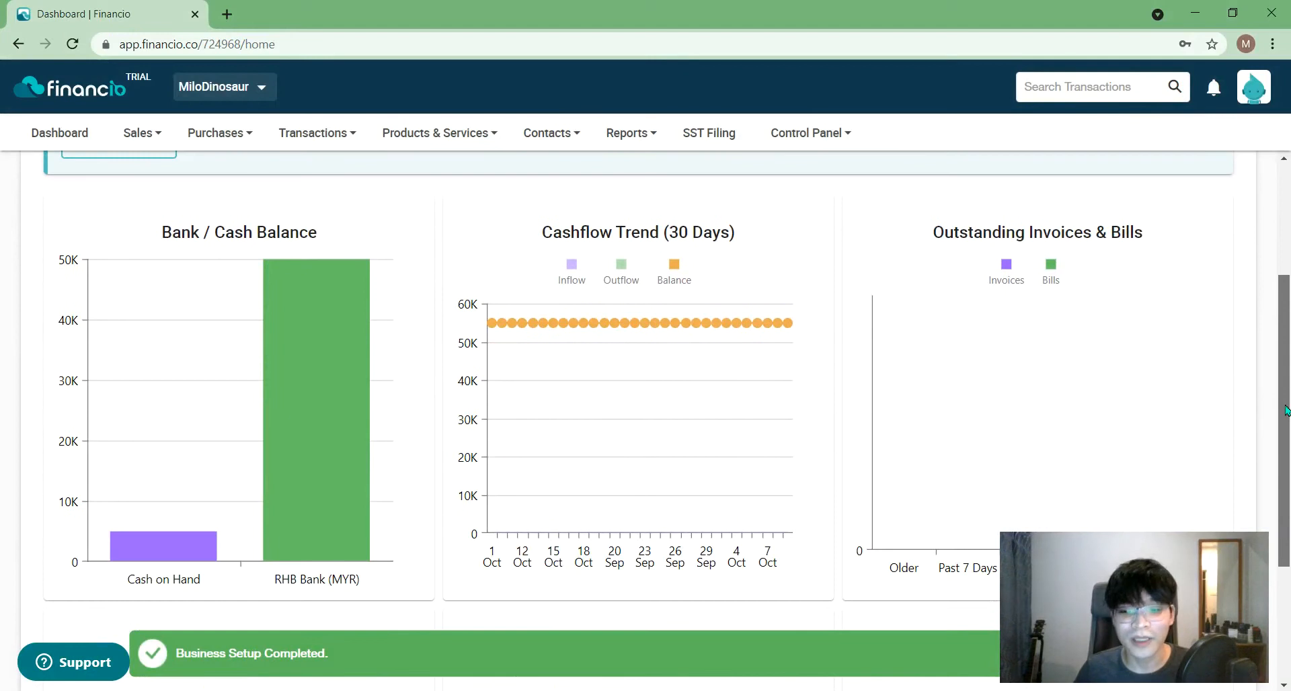
pyautogui.moveTo(1286, 411)
pyautogui.mouseDown()
pyautogui.moveTo(1285, 433)
pyautogui.moveTo(1287, 381)
pyautogui.moveTo(1285, 422)
pyautogui.mouseUp()
pyautogui.moveTo(297, 438)
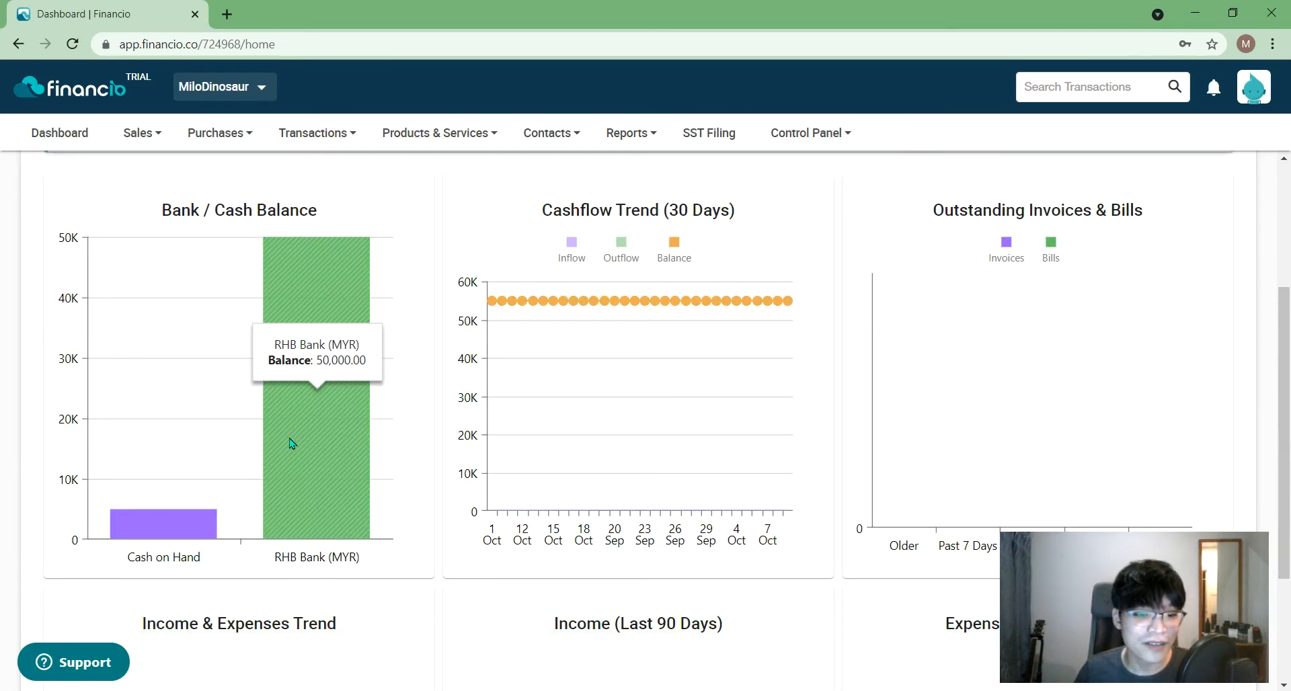
pyautogui.moveTo(167, 523)
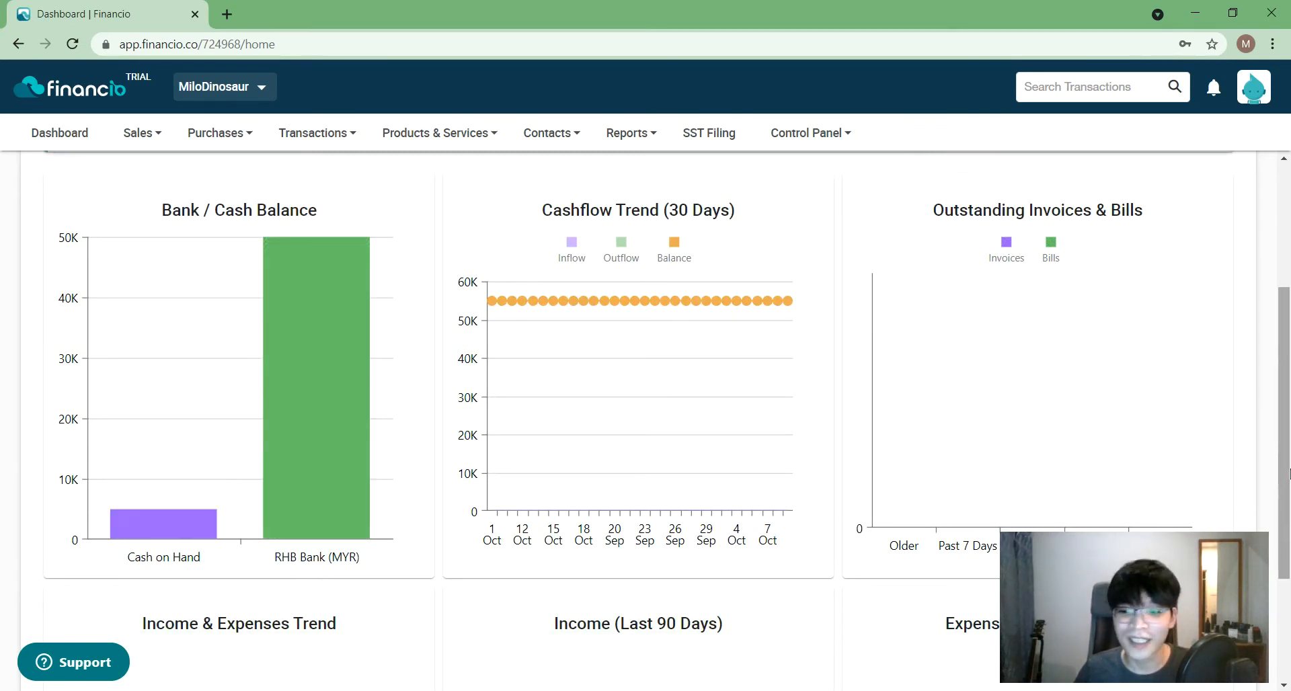
pyautogui.moveTo(1286, 457); pyautogui.dragTo(1289, 409)
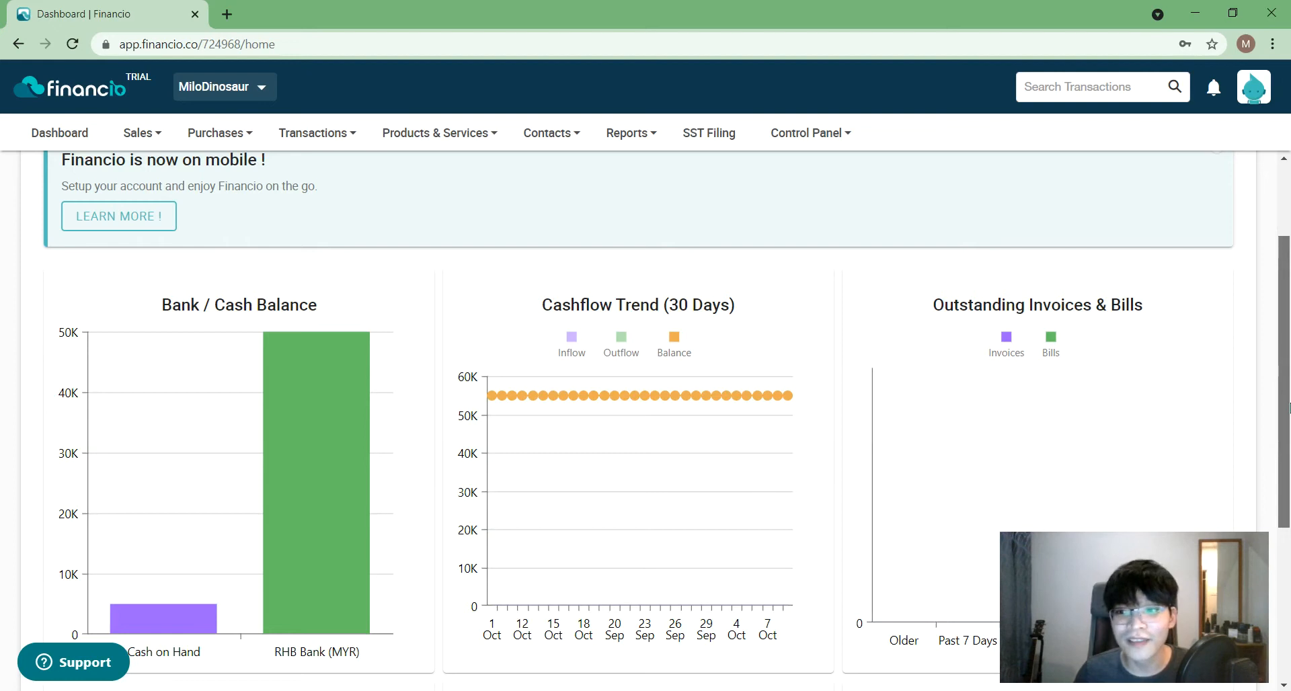
pyautogui.click(1230, 11)
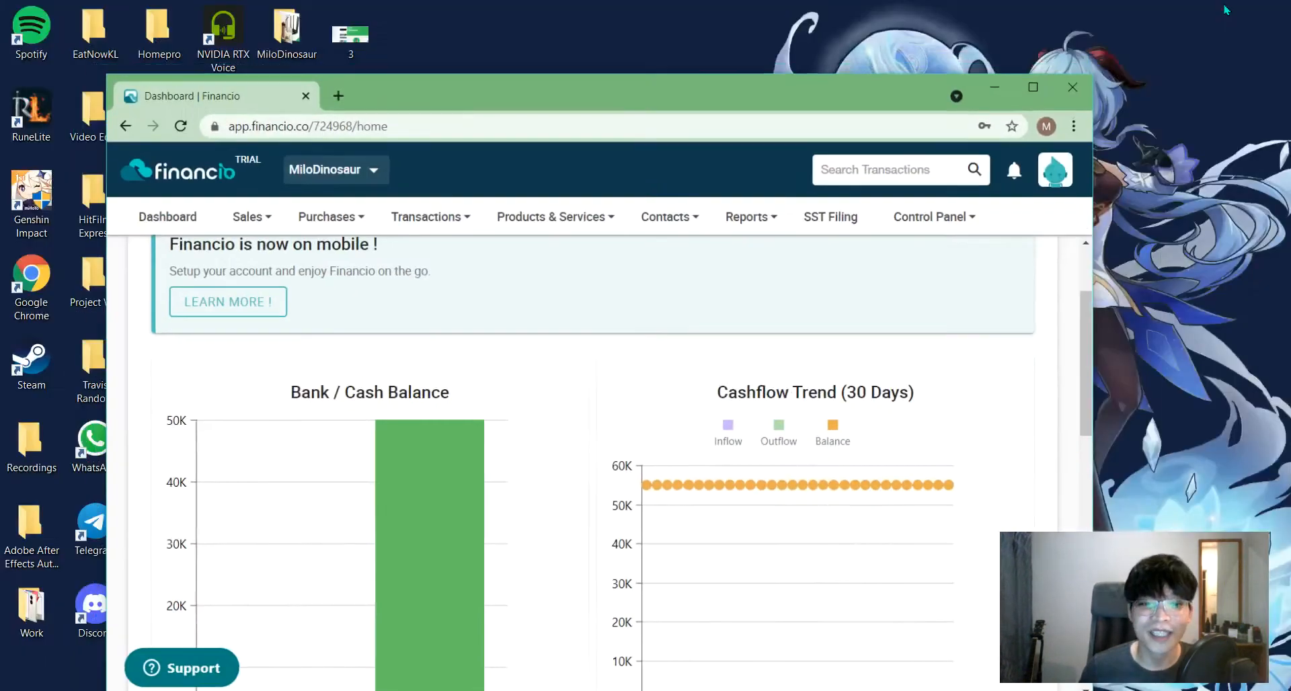
pyautogui.moveTo(1099, 327); pyautogui.dragTo(546, 246)
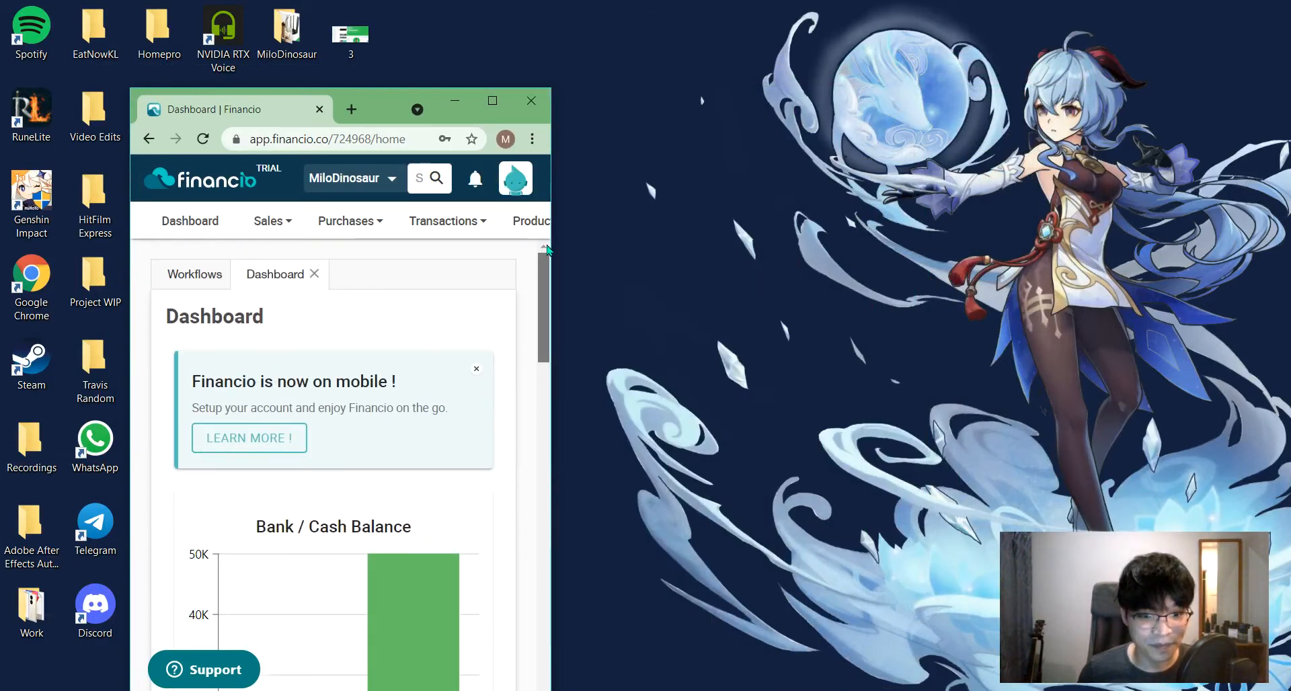
pyautogui.moveTo(510, 222)
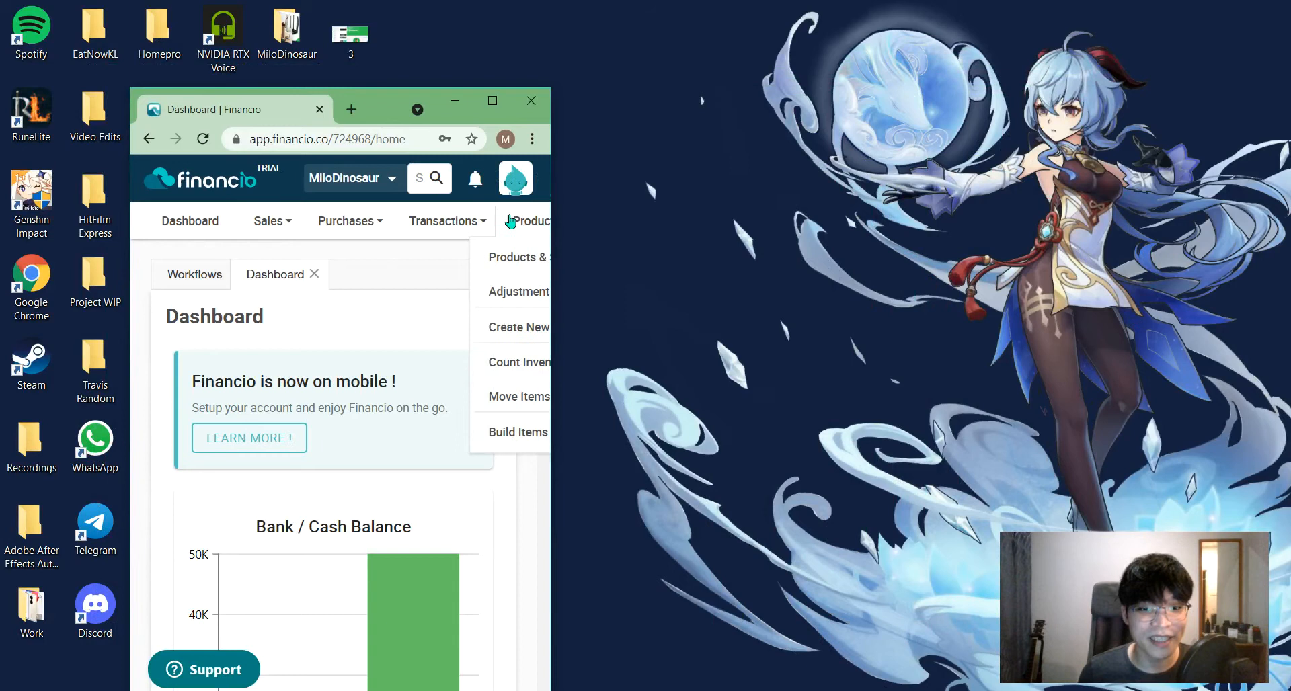
pyautogui.click(452, 81)
pyautogui.moveTo(452, 88); pyautogui.dragTo(451, 5)
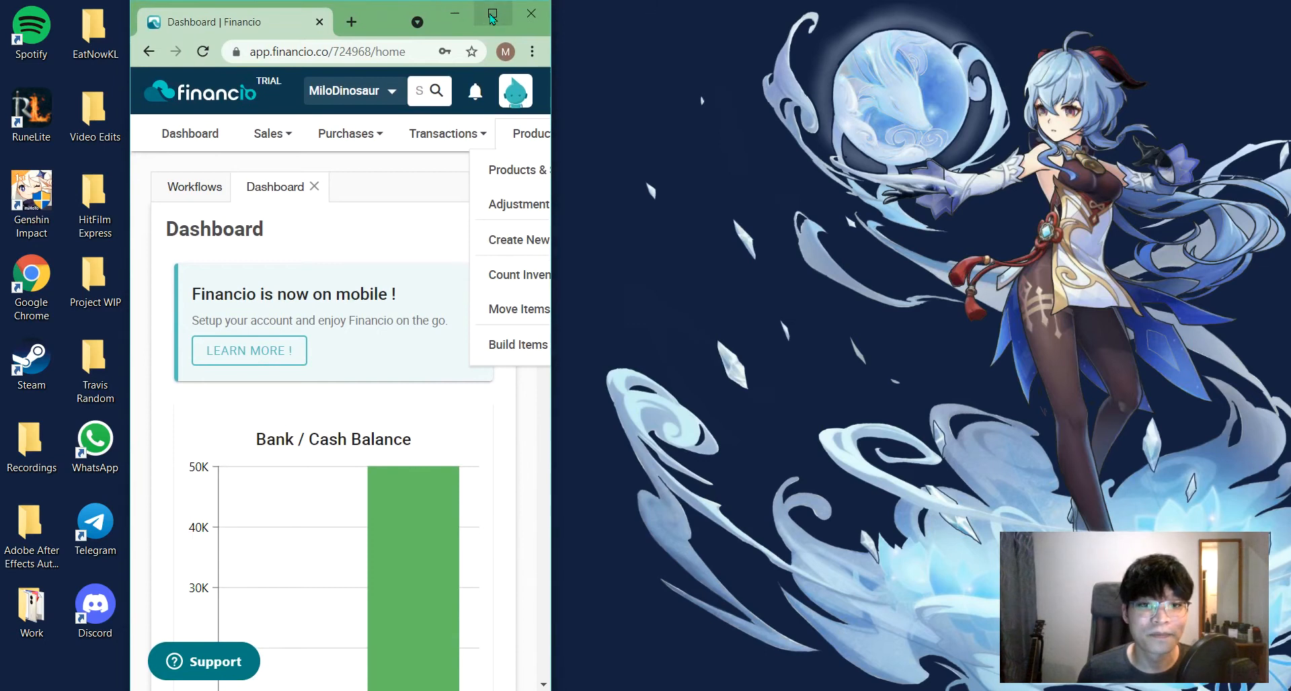
pyautogui.click(493, 12)
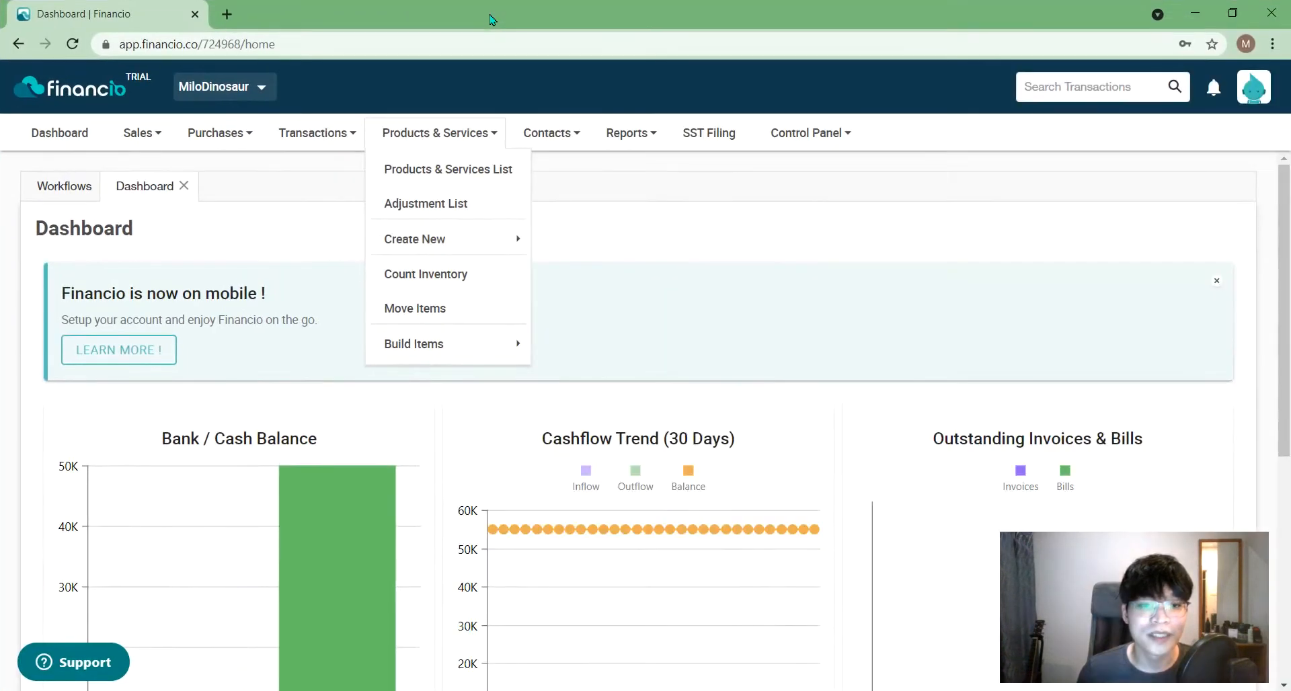
pyautogui.click(1074, 219)
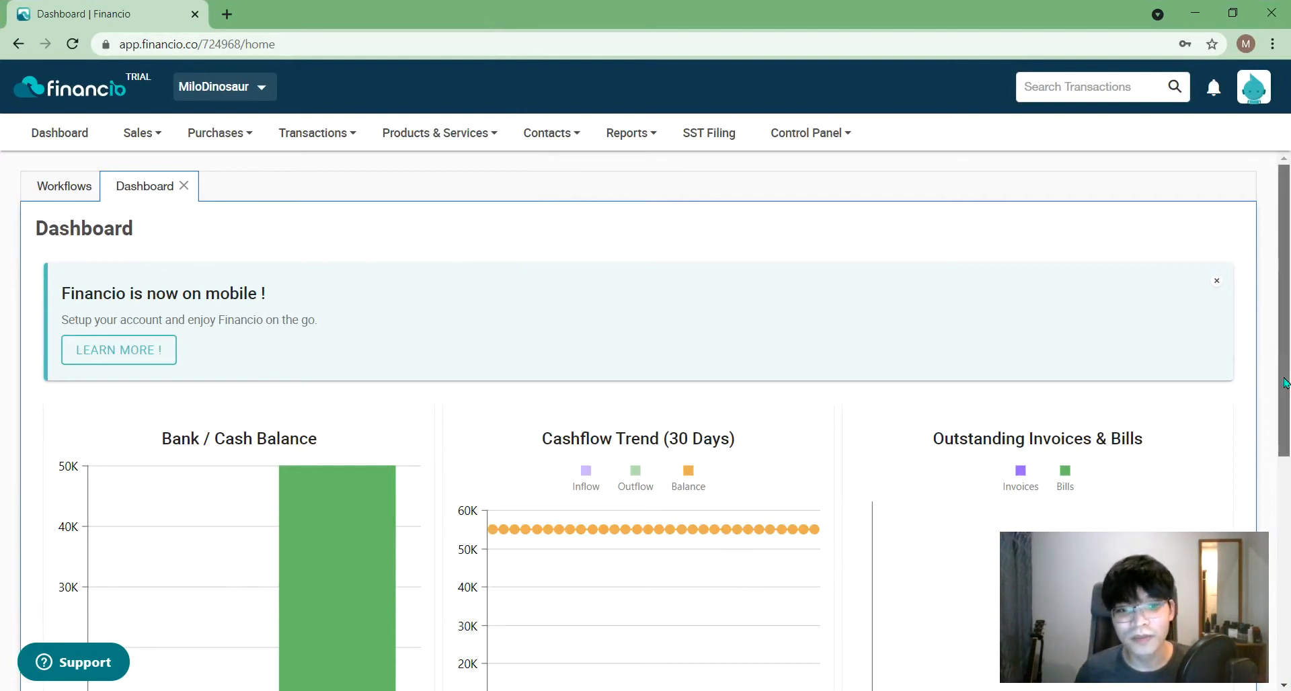
# - Scroll through the Dashboard, then open Workflows with its Sale, Purchase, Banking, Inventory and Tax flows
pyautogui.scroll(-1, 1281, 393)
pyautogui.moveTo(1288, 402); pyautogui.dragTo(1276, 550)
pyautogui.moveTo(1275, 598); pyautogui.dragTo(1208, 333)
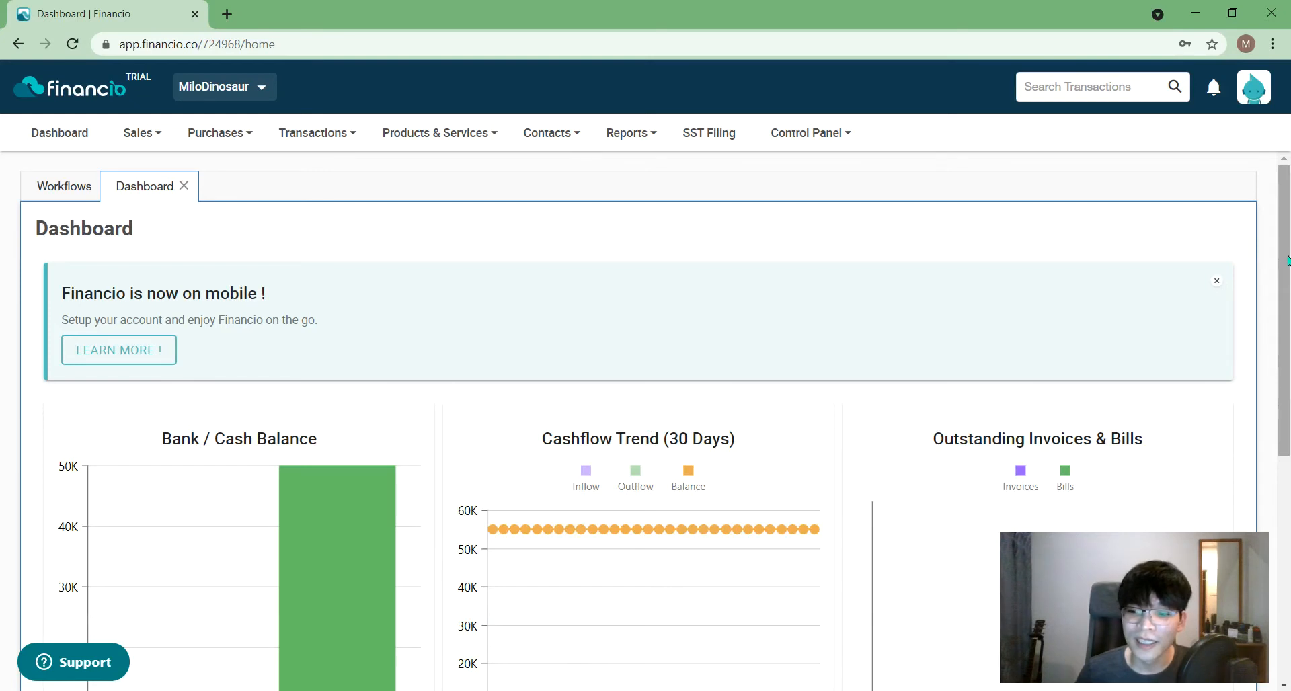
pyautogui.moveTo(1287, 263); pyautogui.dragTo(1288, 195)
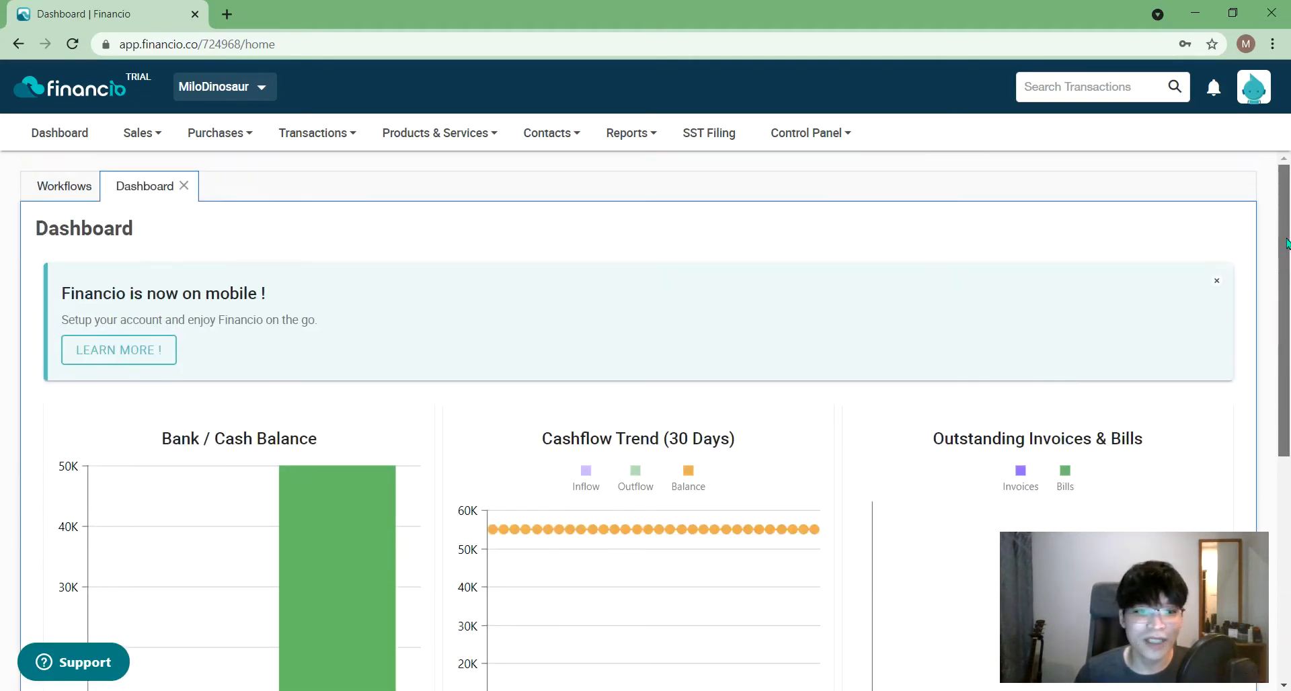
pyautogui.click(78, 197)
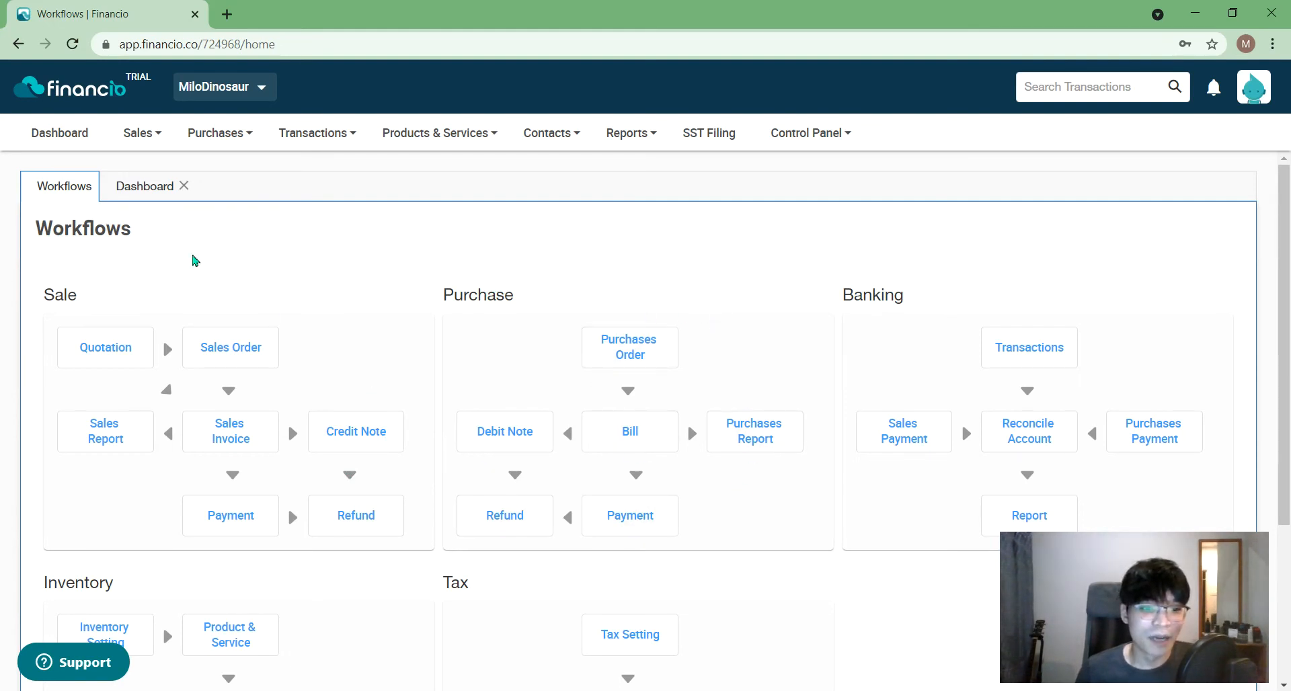
# - Open Sales > Sales List, show its filter panel and place the cursor in the Customer filter
pyautogui.click(141, 191)
pyautogui.click(139, 132)
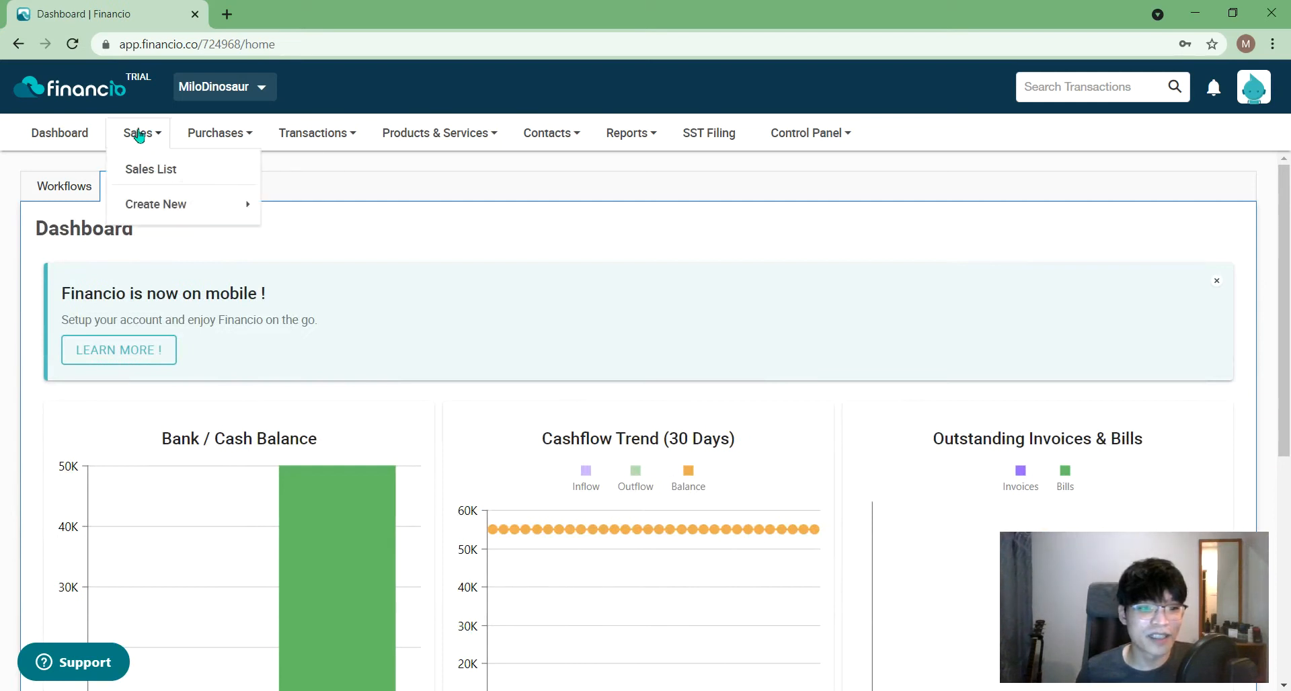
pyautogui.moveTo(162, 211)
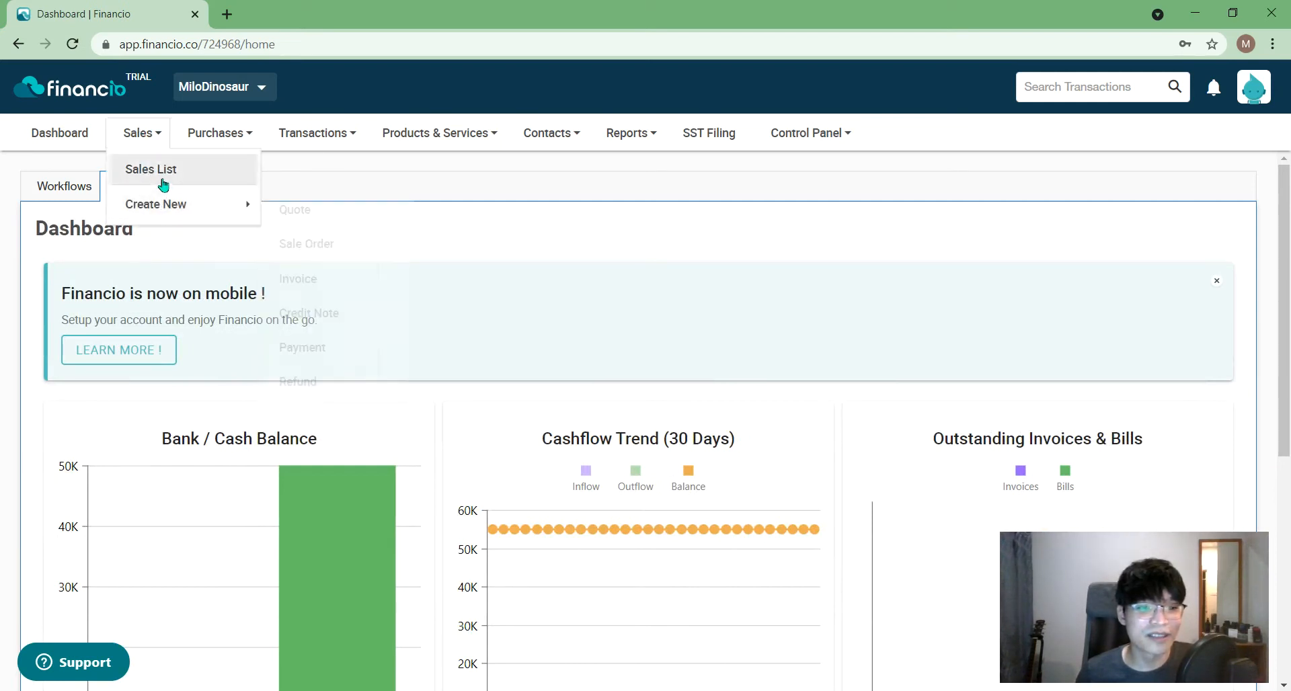
pyautogui.click(190, 179)
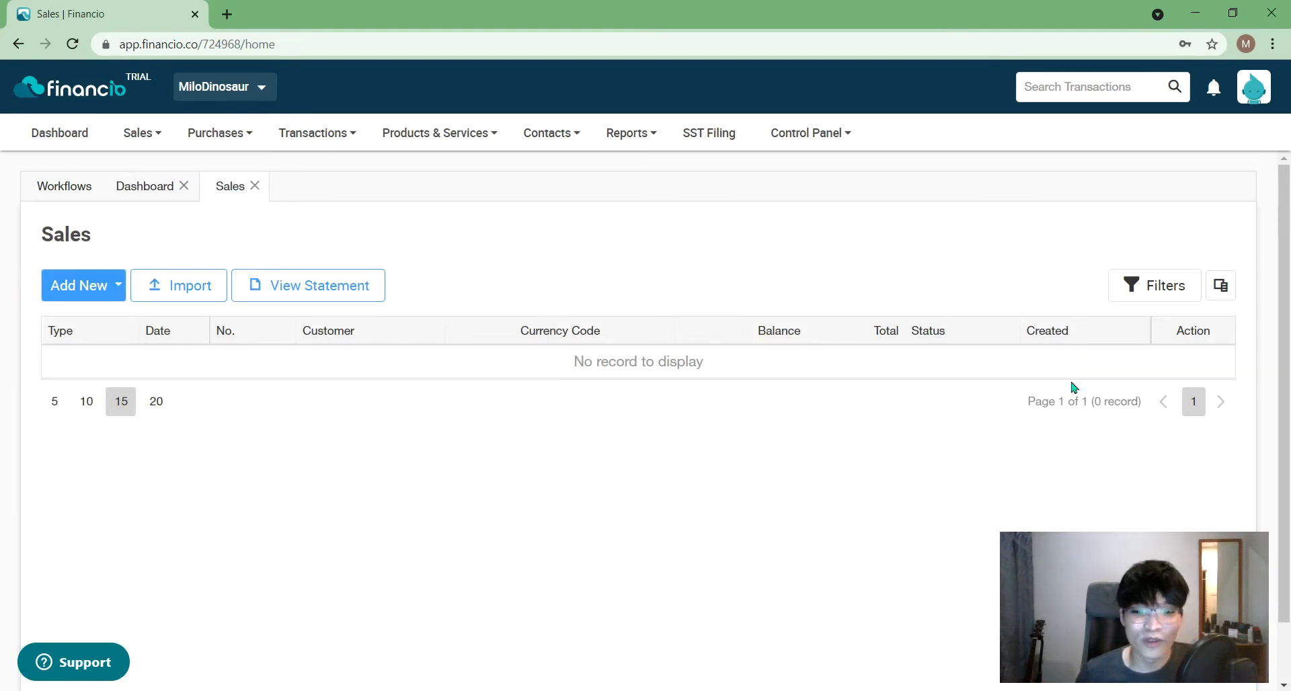
pyautogui.click(1132, 297)
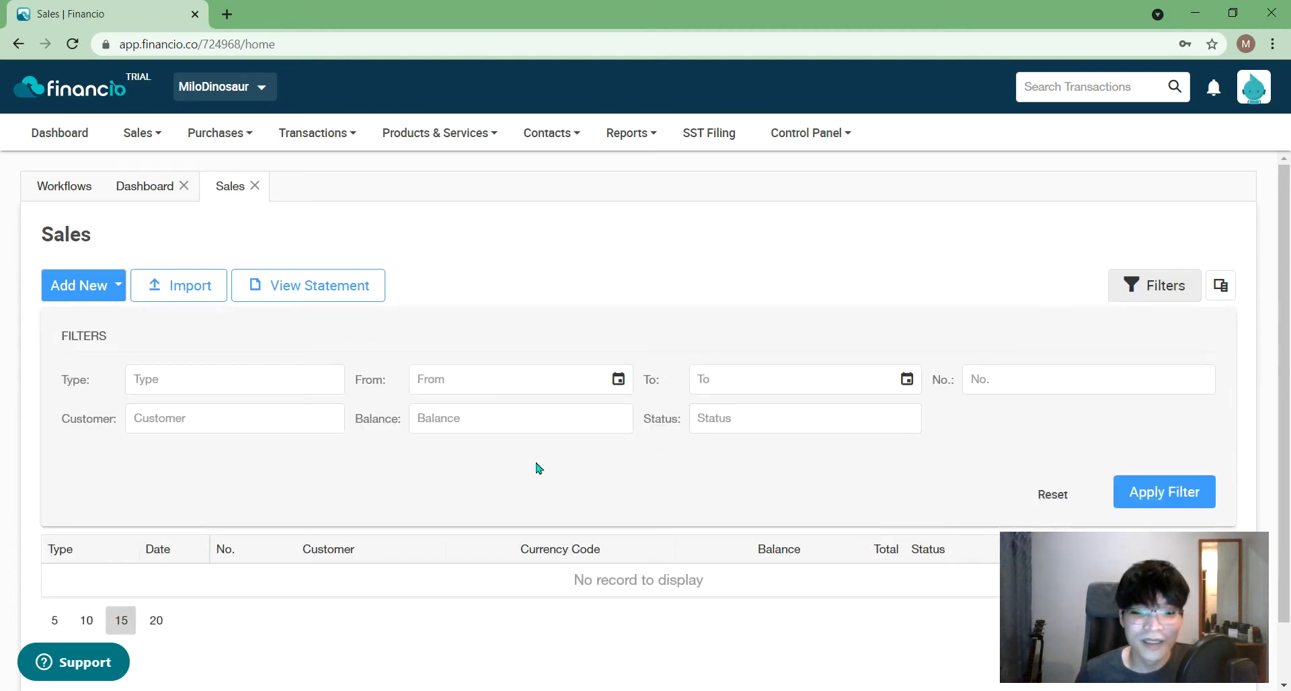
pyautogui.scroll(-1, 548, 462)
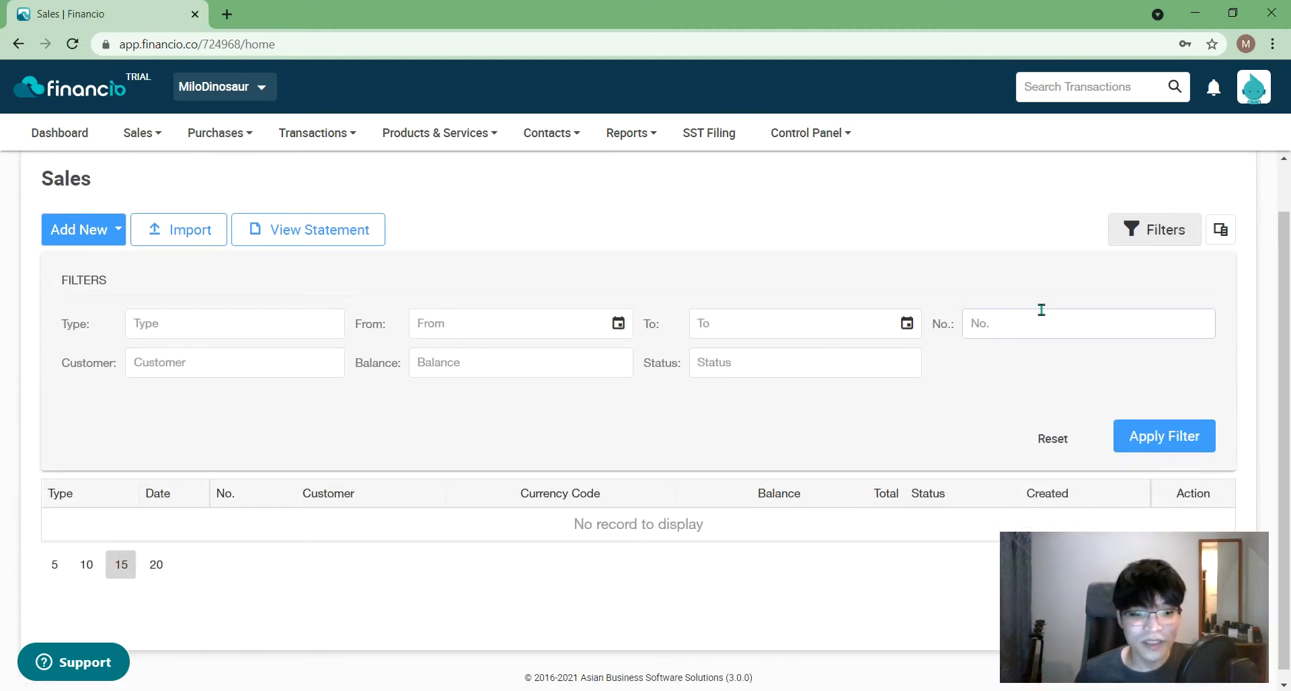
pyautogui.click(238, 361)
pyautogui.scroll(1, 265, 401)
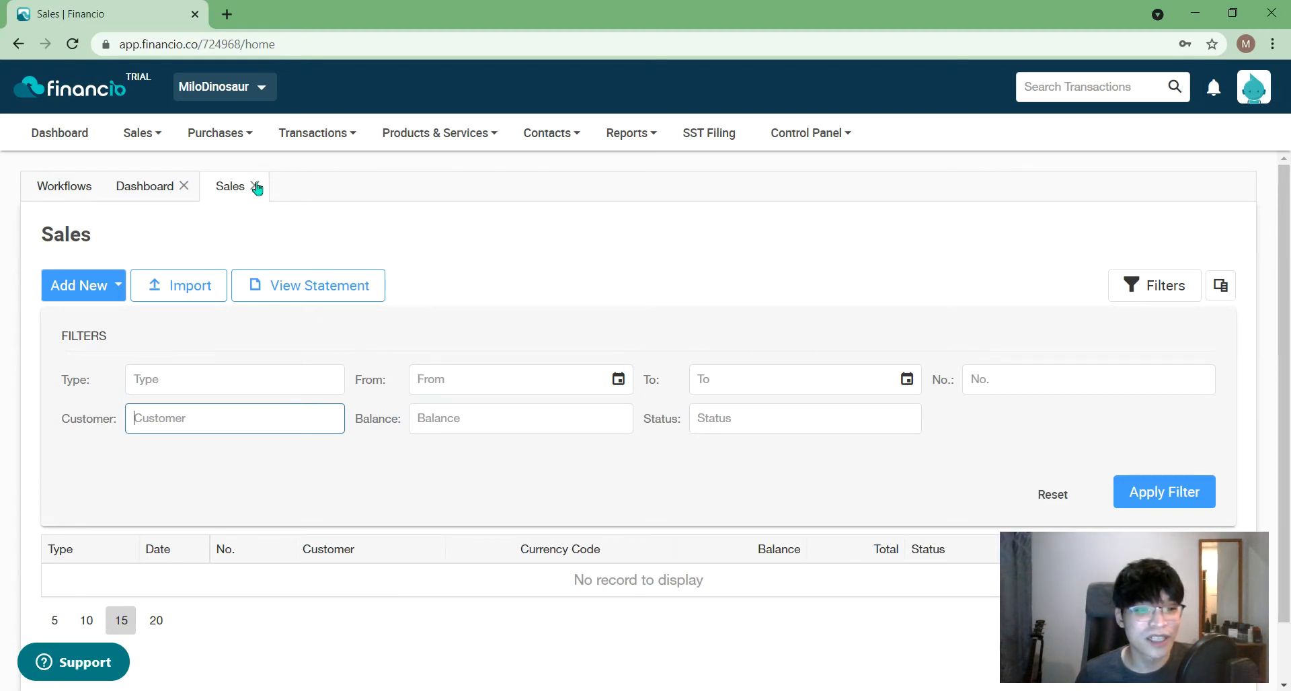
pyautogui.moveTo(245, 186)
pyautogui.mouseDown()
pyautogui.moveTo(124, 182)
pyautogui.moveTo(249, 178)
pyautogui.mouseUp()
pyautogui.moveTo(168, 195); pyautogui.dragTo(225, 201)
# - Create a new purchase order and a new sales quote from the Create New menus
pyautogui.click(210, 133)
pyautogui.moveTo(236, 204)
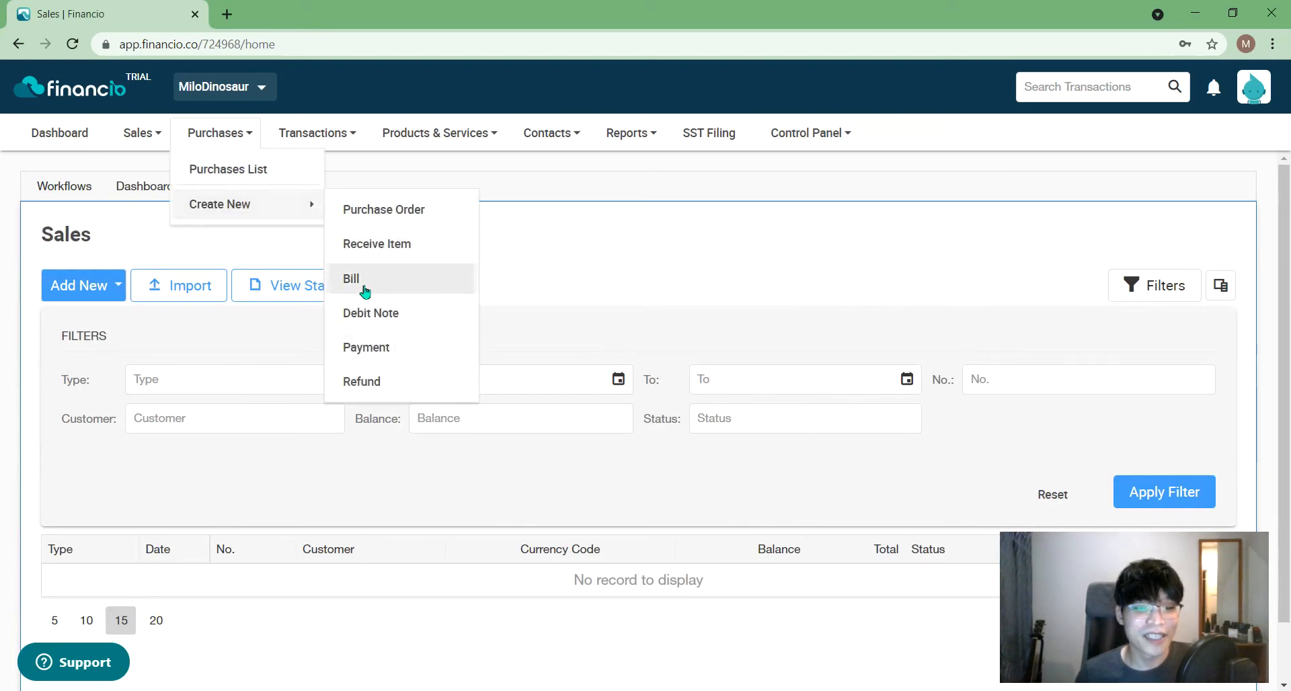
pyautogui.click(440, 209)
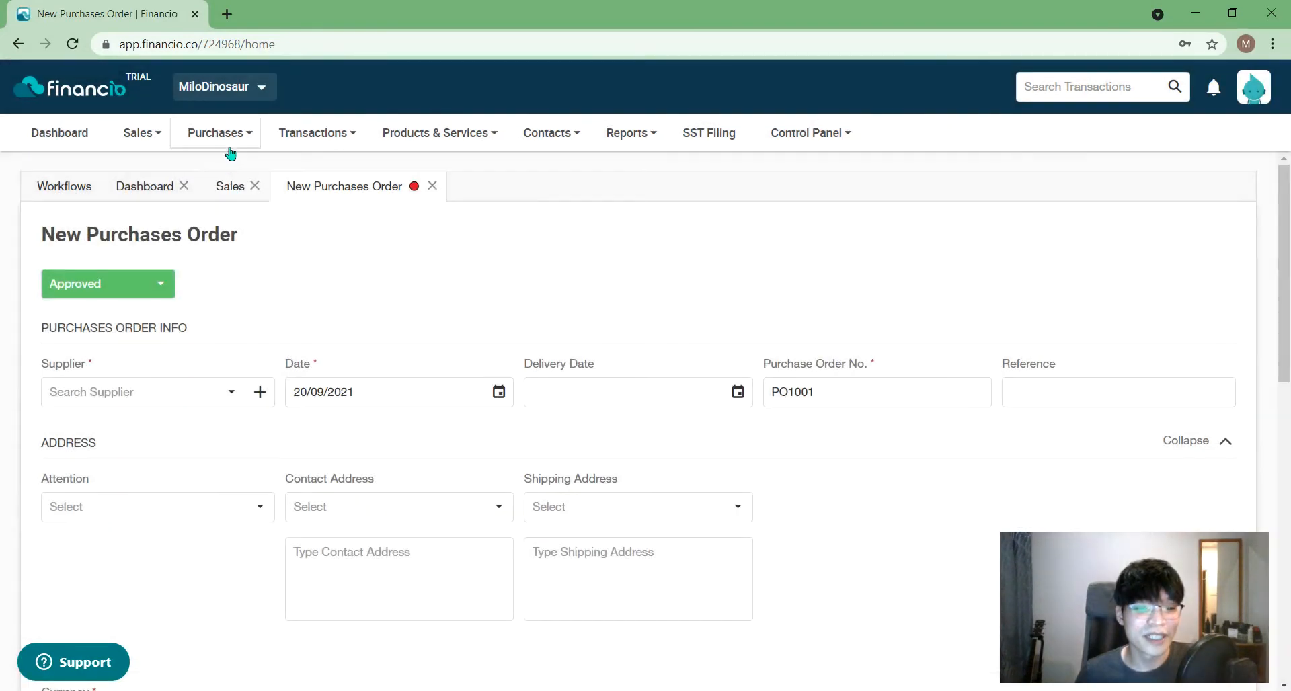
pyautogui.click(225, 138)
pyautogui.moveTo(229, 203)
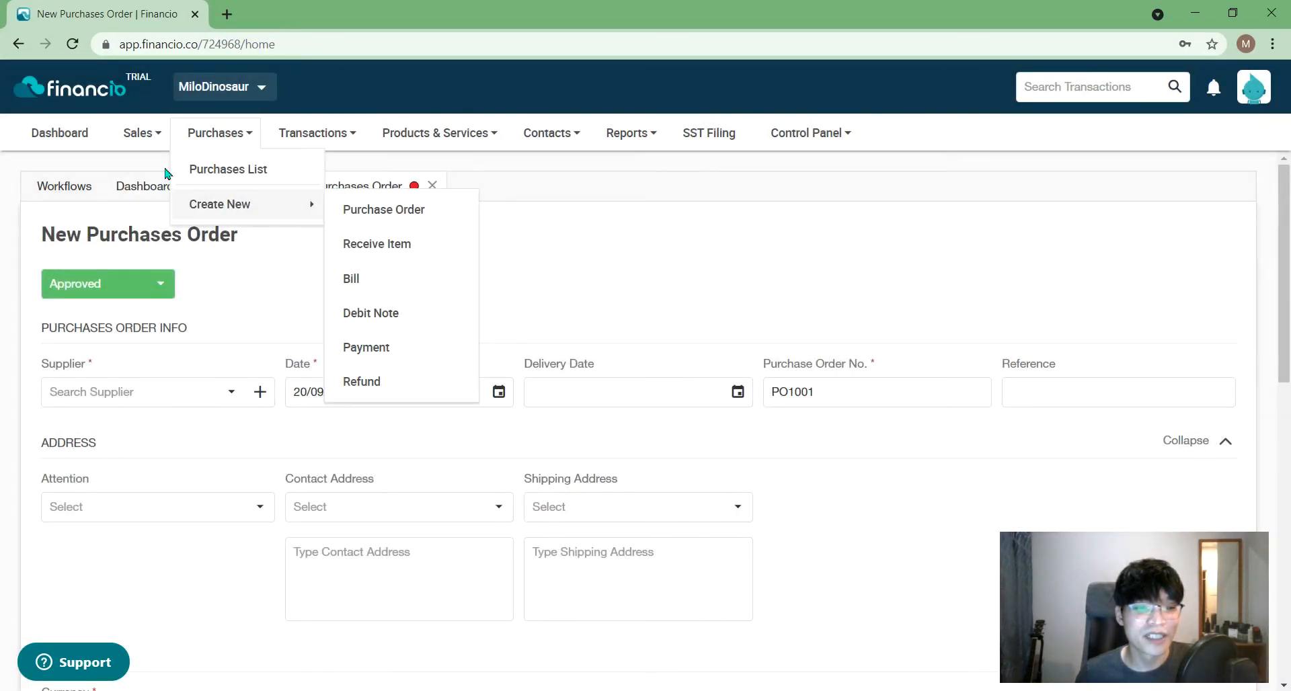
pyautogui.click(117, 189)
pyautogui.click(228, 188)
pyautogui.click(165, 138)
pyautogui.moveTo(190, 207)
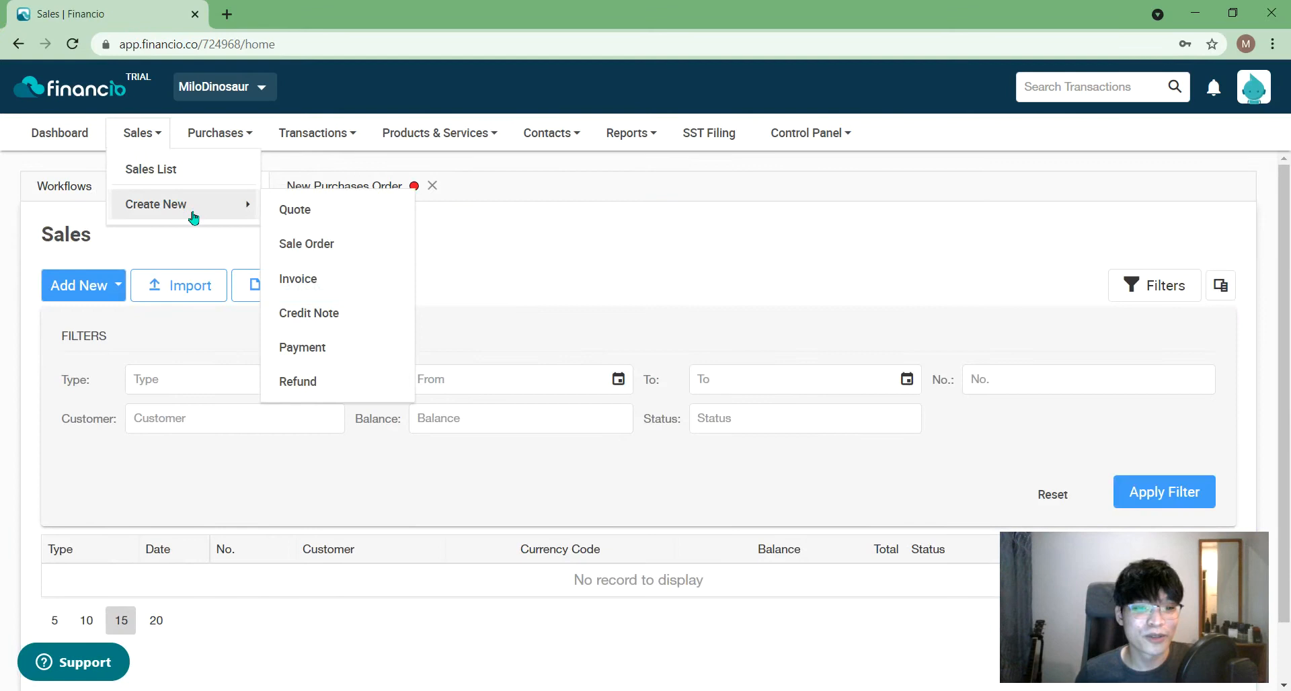
pyautogui.click(369, 215)
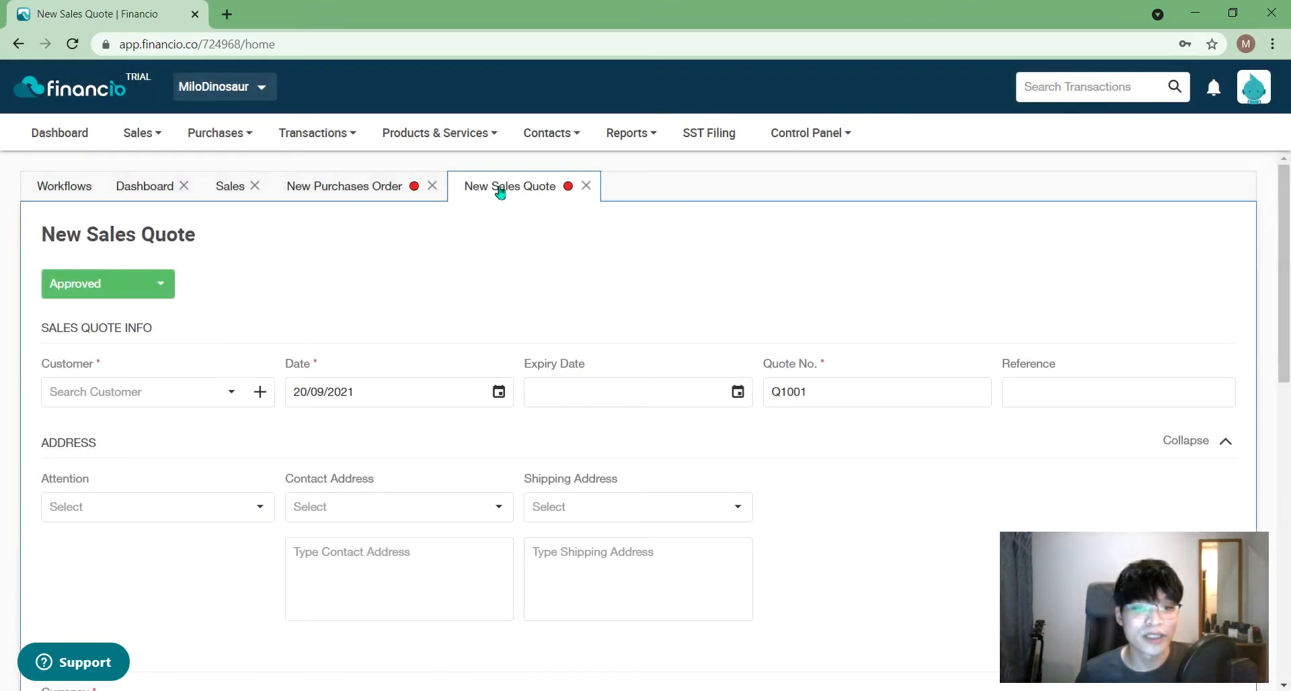
# - Move the sales quote tab before the purchase order, compare both, and close the Sales list tab
pyautogui.moveTo(498, 193); pyautogui.dragTo(355, 183)
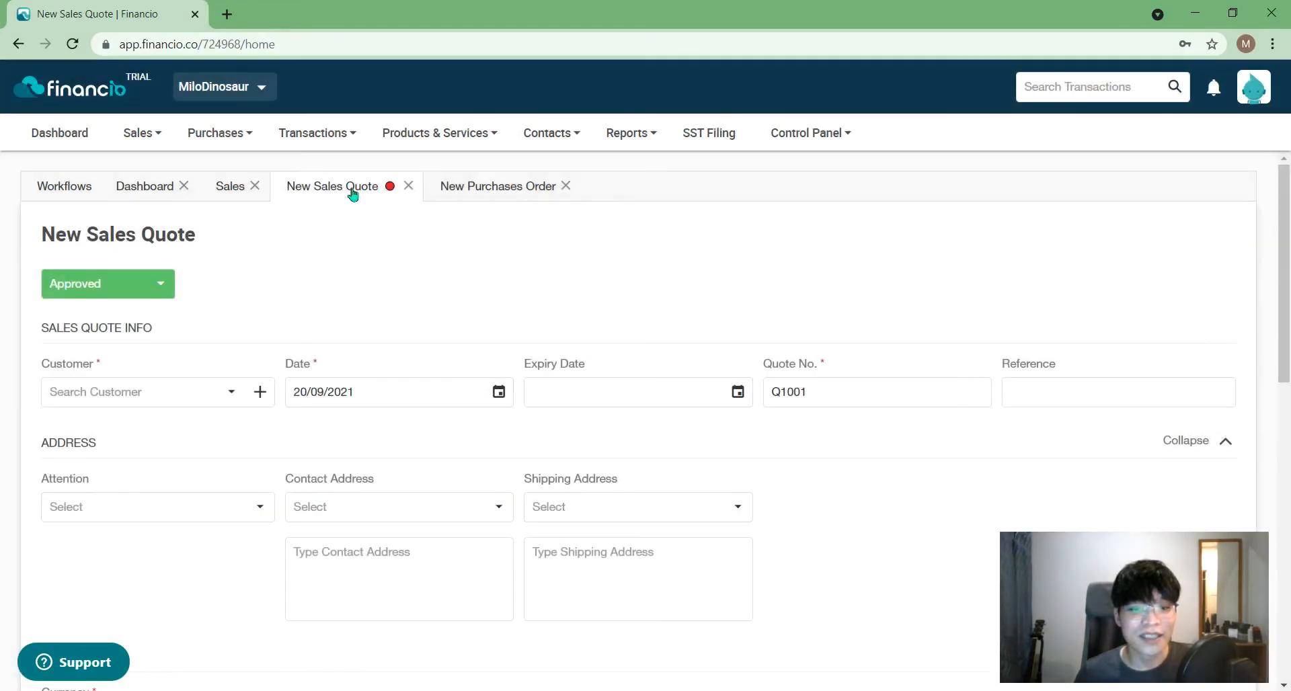
pyautogui.click(458, 193)
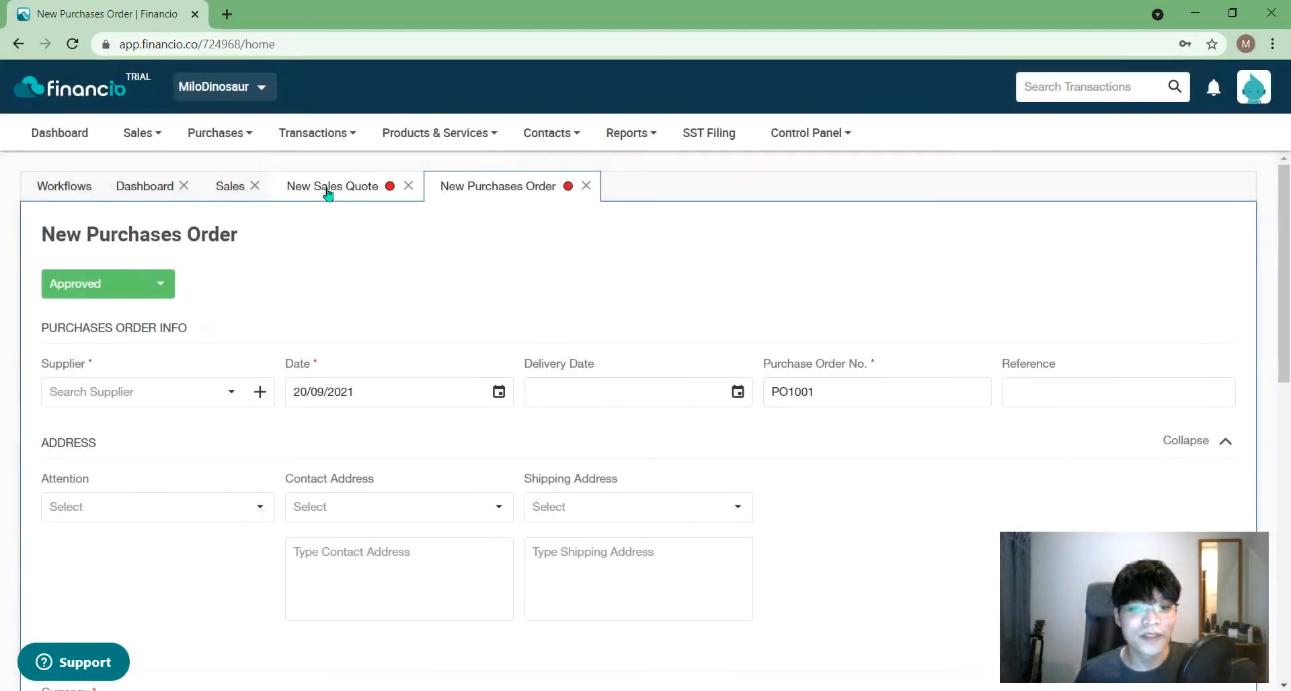
pyautogui.click(329, 195)
pyautogui.click(451, 193)
pyautogui.click(328, 195)
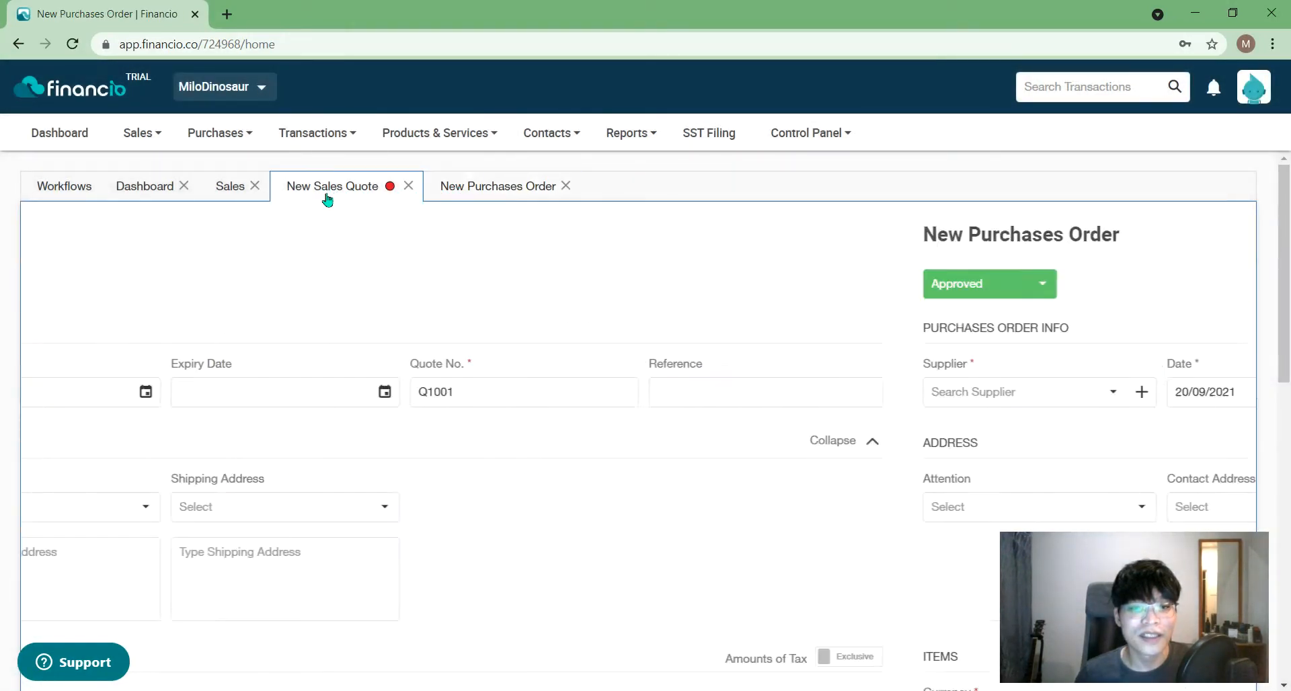
pyautogui.click(497, 187)
pyautogui.click(333, 192)
pyautogui.click(455, 189)
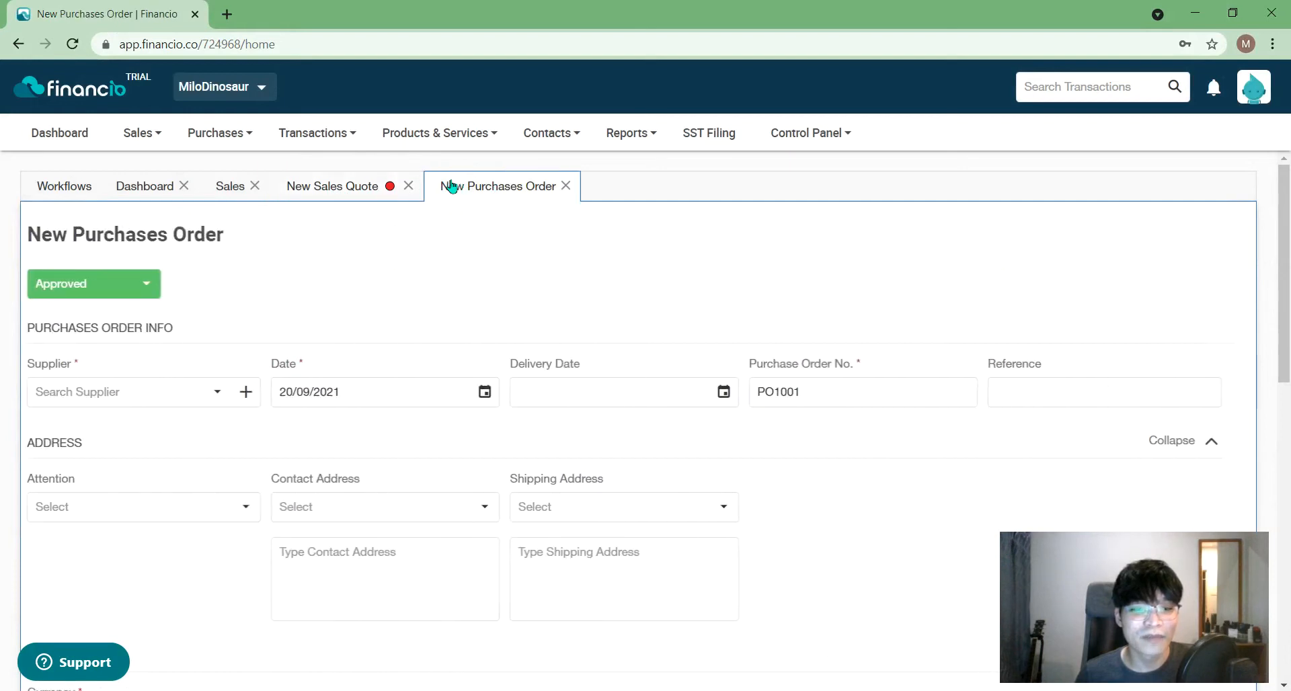
pyautogui.click(213, 187)
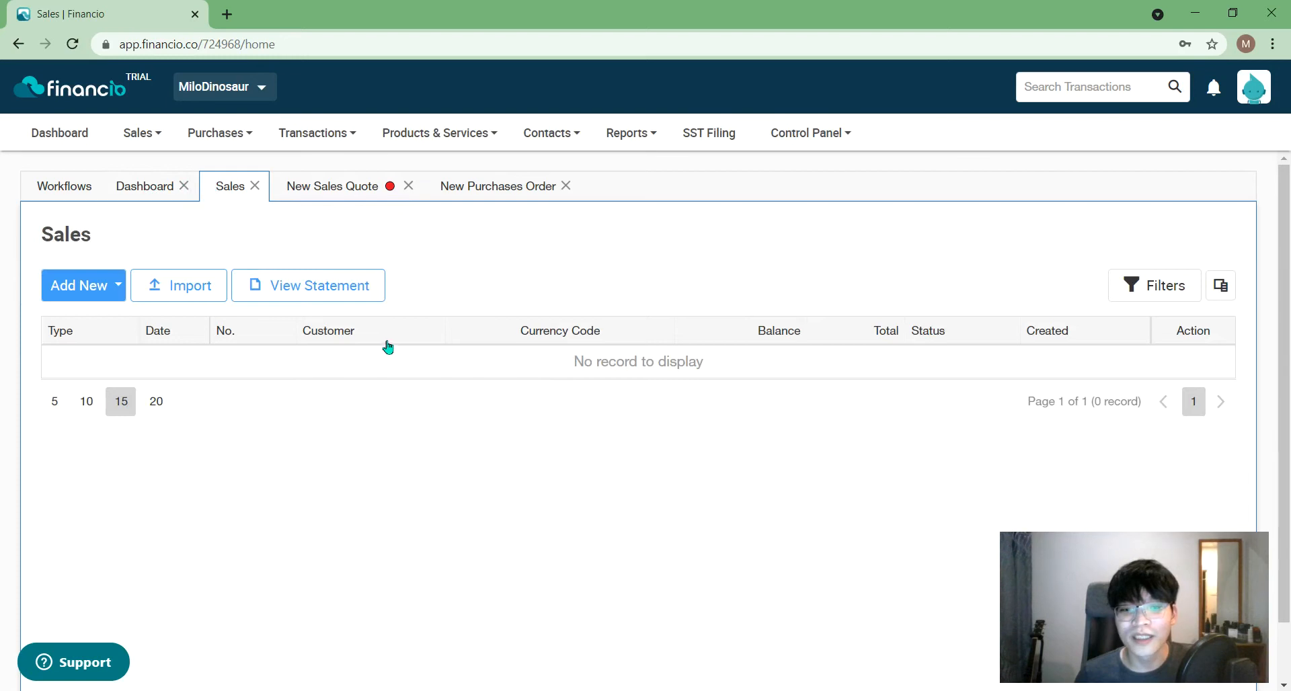
pyautogui.click(256, 187)
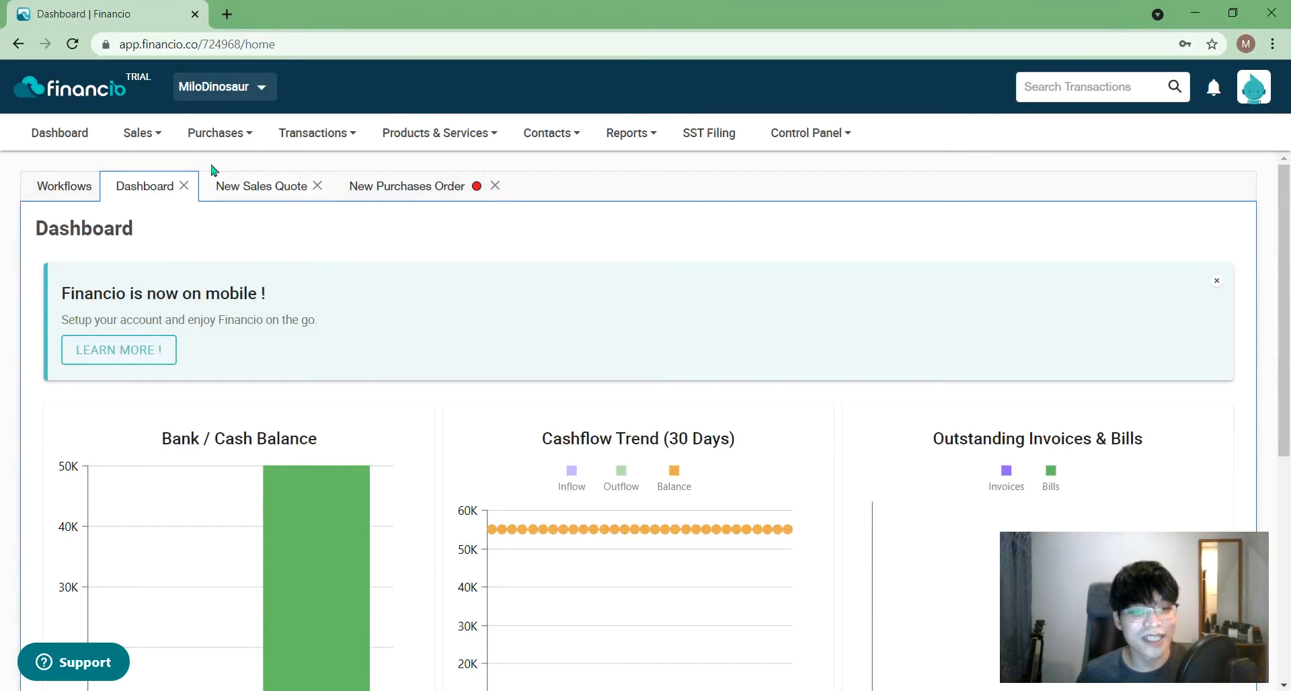
# - From the New Sales Quote, start a blank New Business Contact form for the customer
pyautogui.click(240, 191)
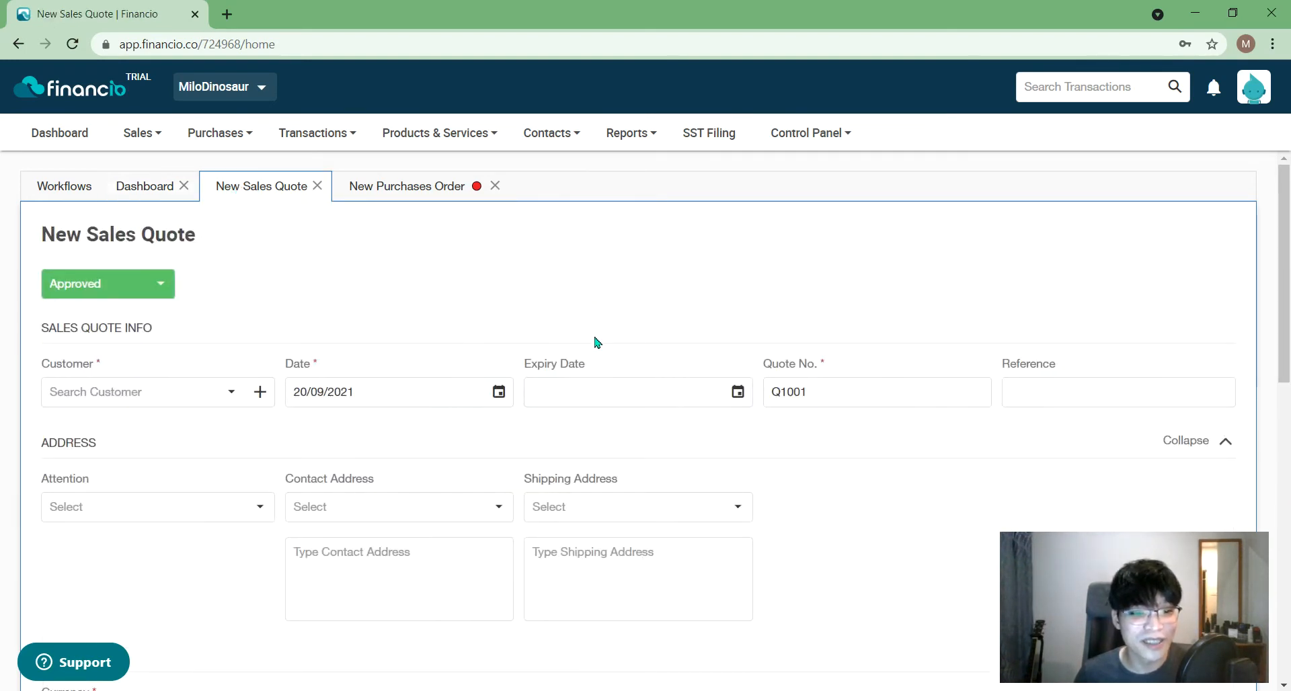
pyautogui.scroll(-1, 392, 418)
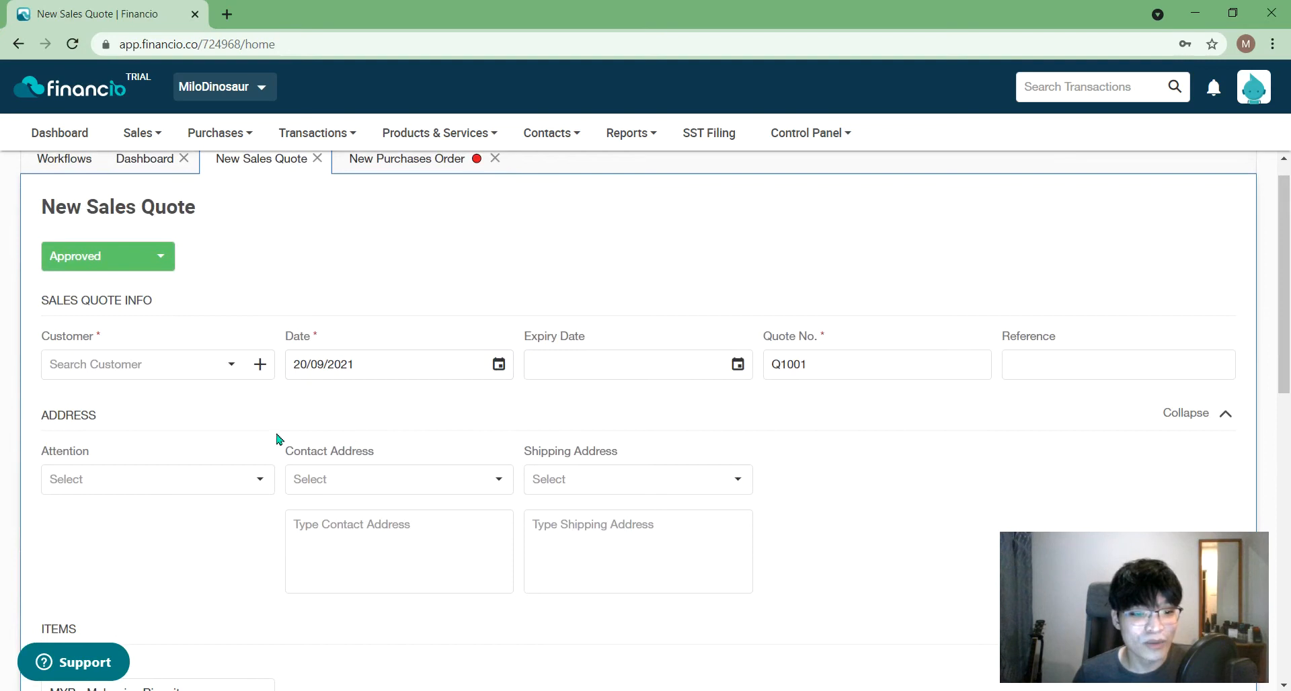
pyautogui.click(258, 369)
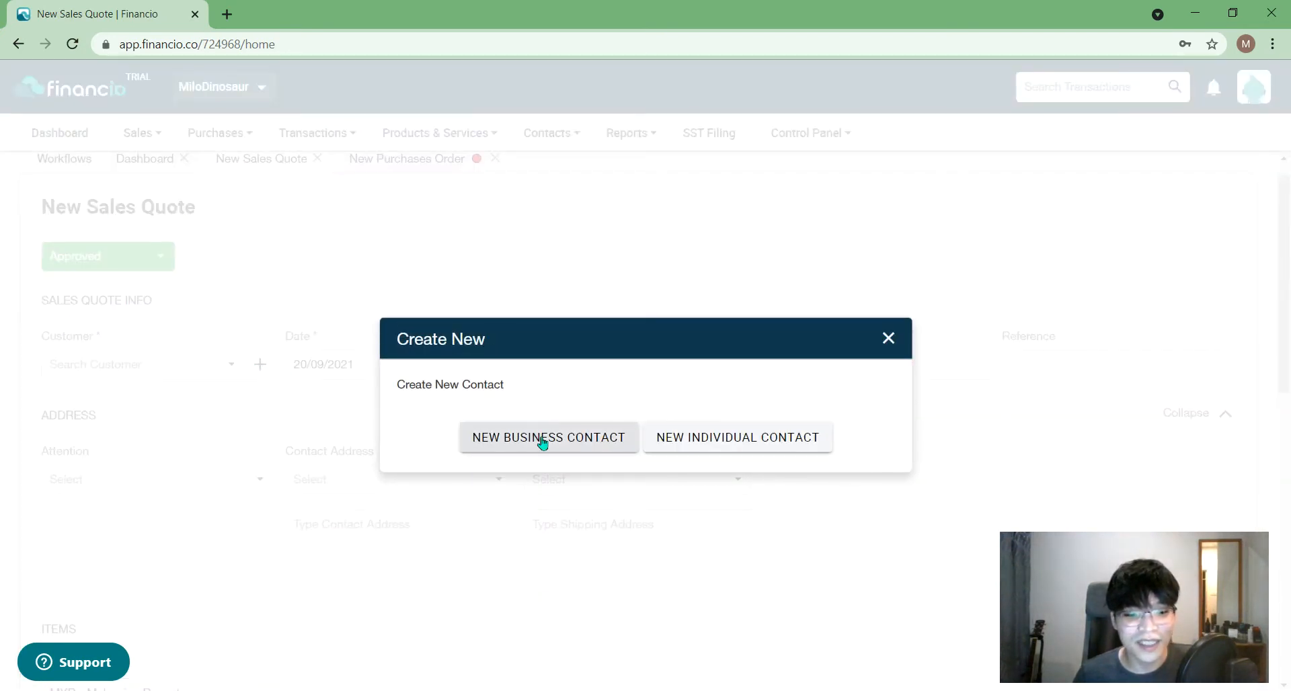
pyautogui.click(574, 444)
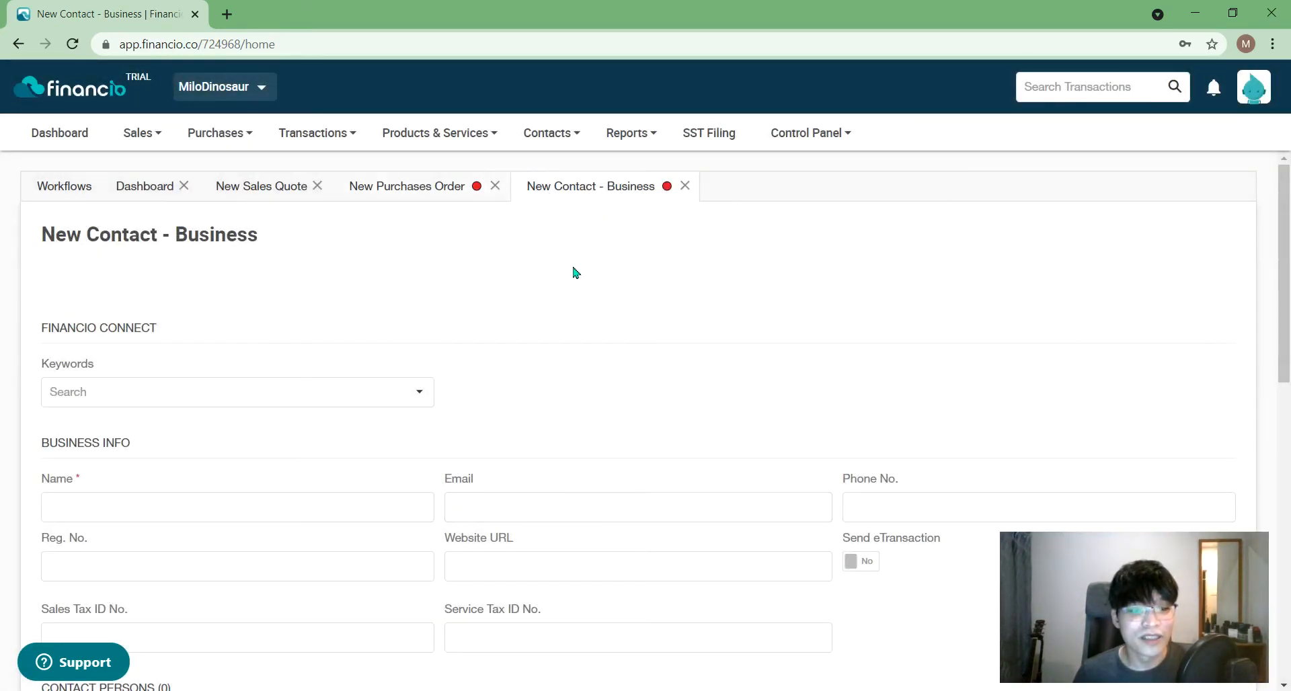
pyautogui.click(313, 505)
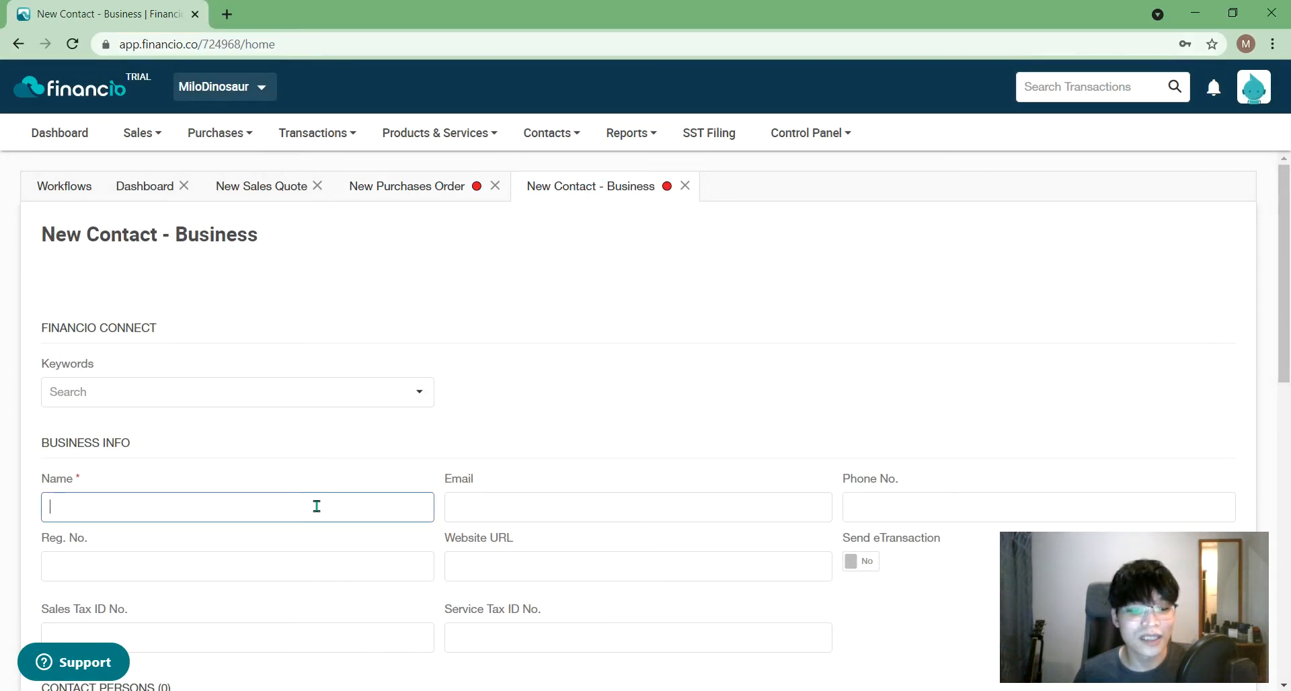
# - Set the contact's default income account to Sales Income and default expense account to Cost Of Sales
pyautogui.scroll(-2, 323, 509)
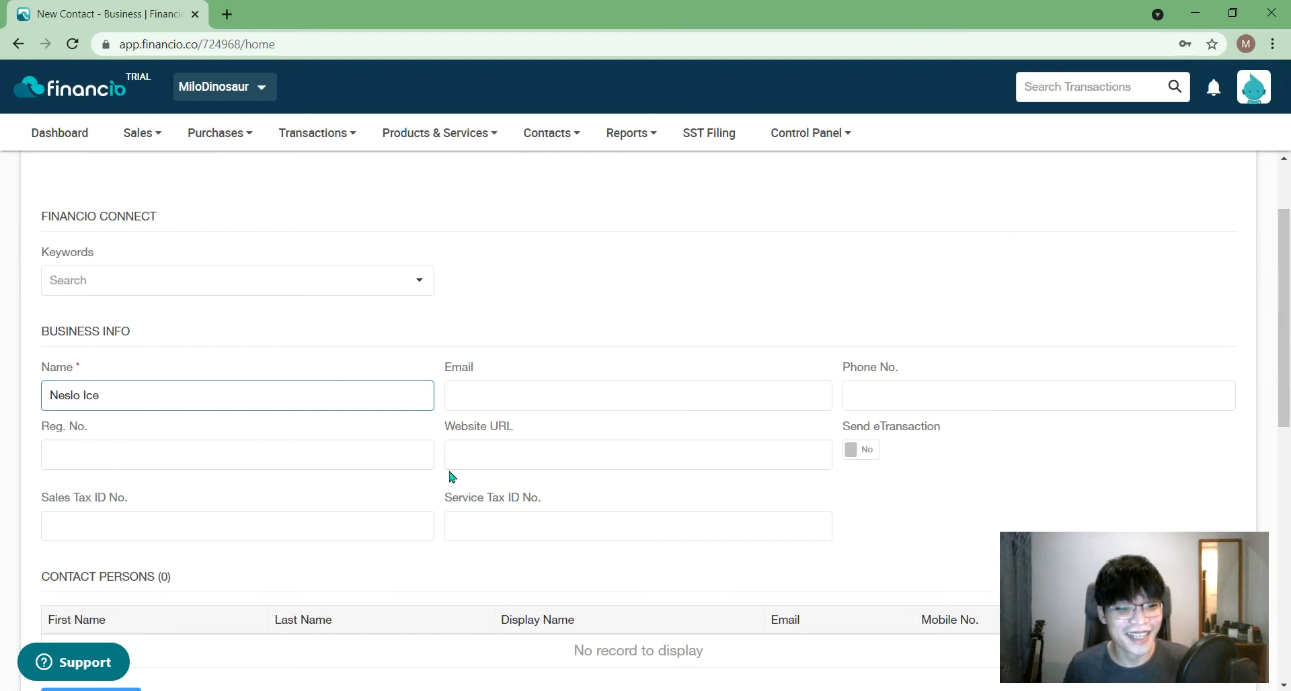
pyautogui.scroll(-2, 455, 471)
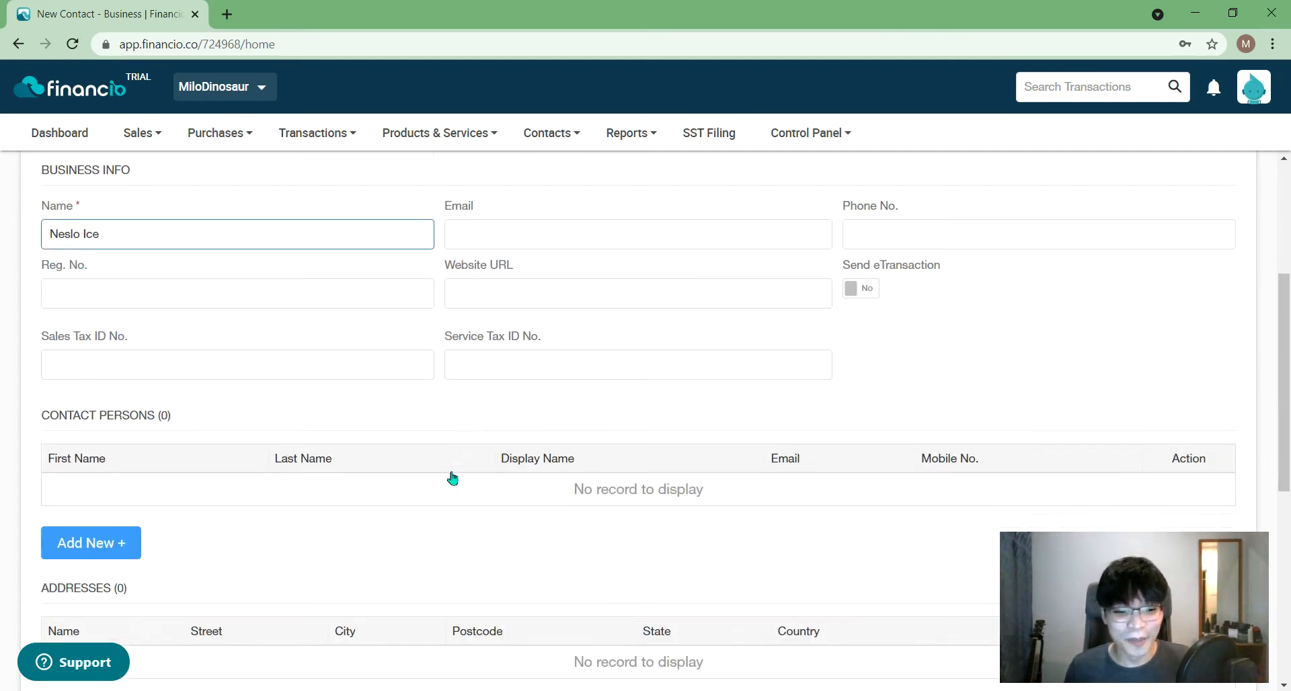
pyautogui.scroll(-4, 453, 478)
pyautogui.scroll(-3, 453, 478)
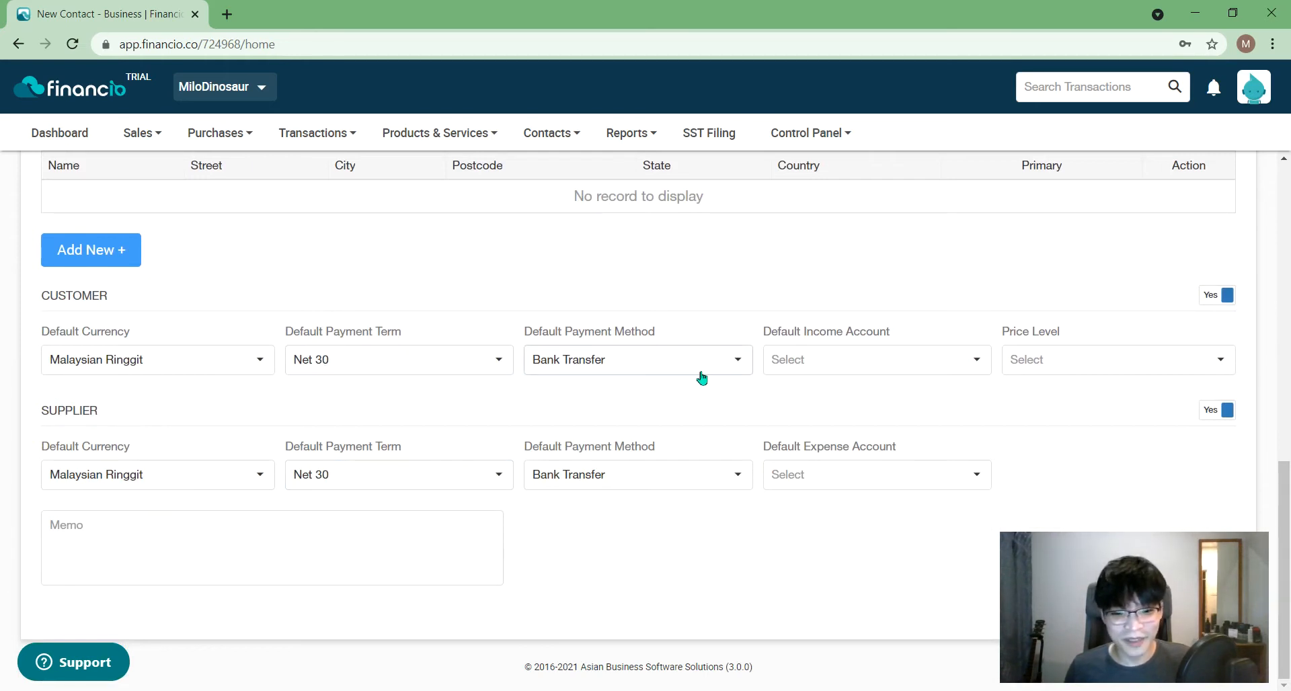
pyautogui.click(861, 370)
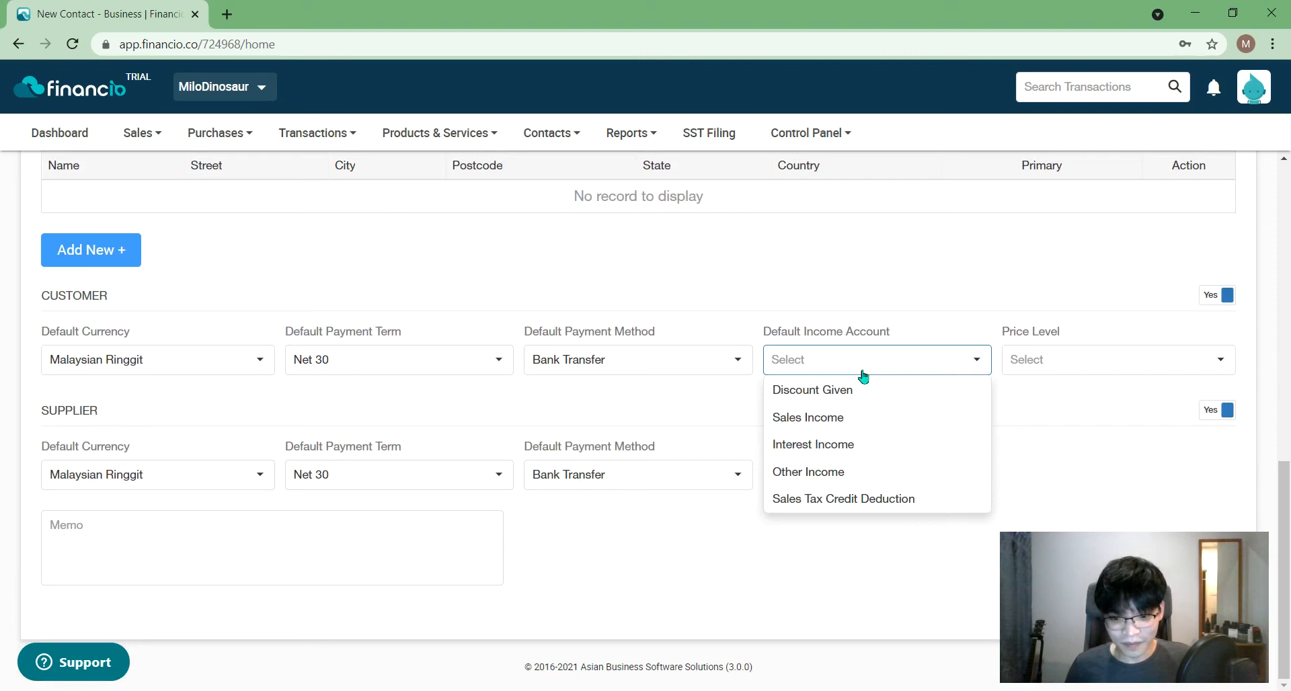
pyautogui.click(841, 418)
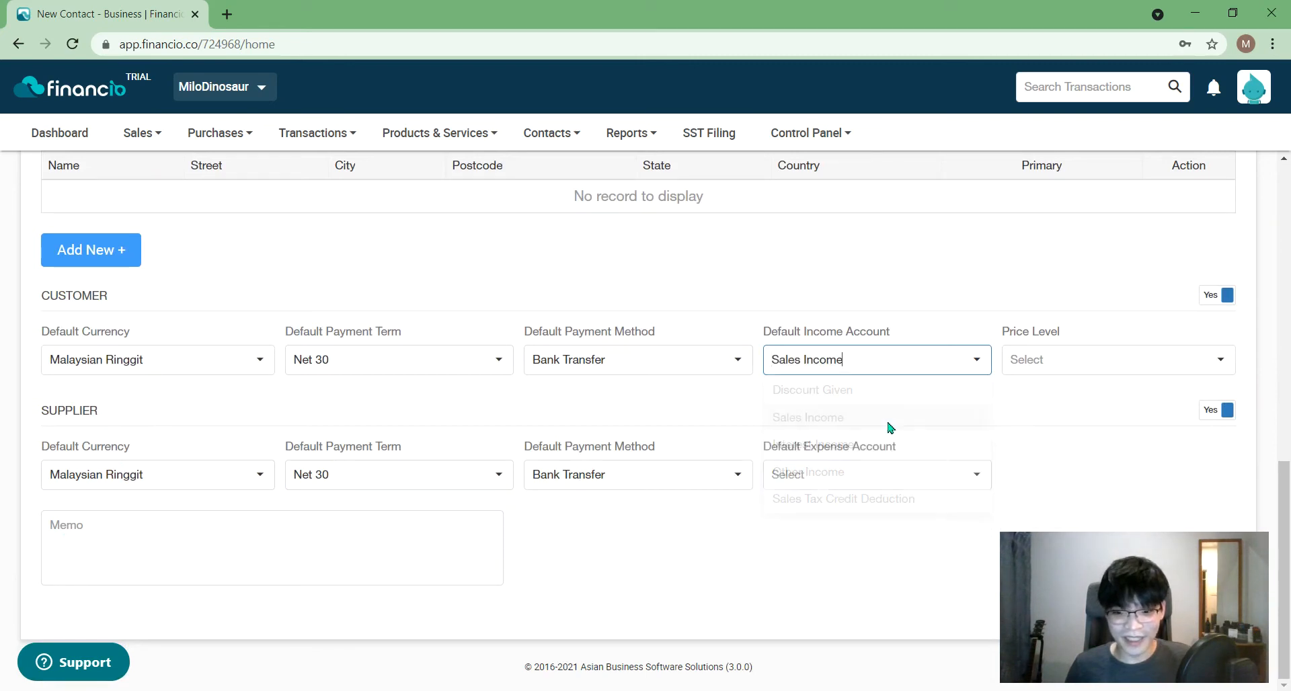
pyautogui.click(952, 480)
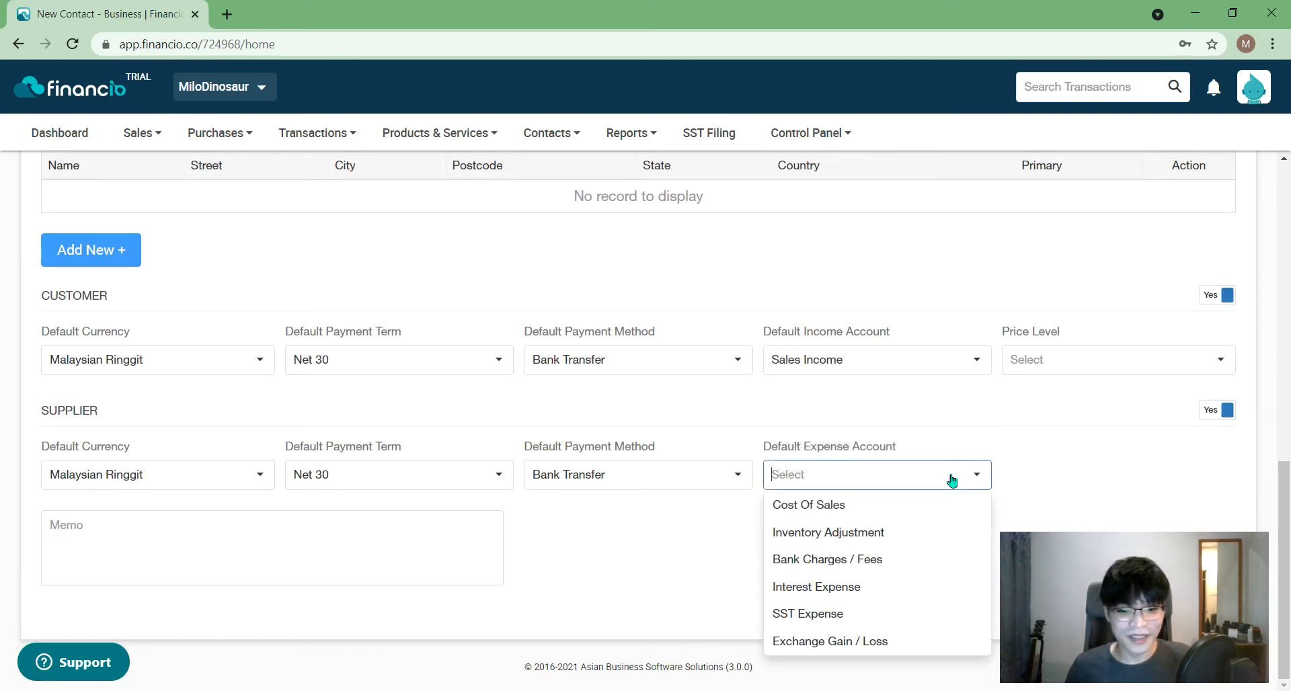
pyautogui.click(1094, 438)
pyautogui.click(971, 469)
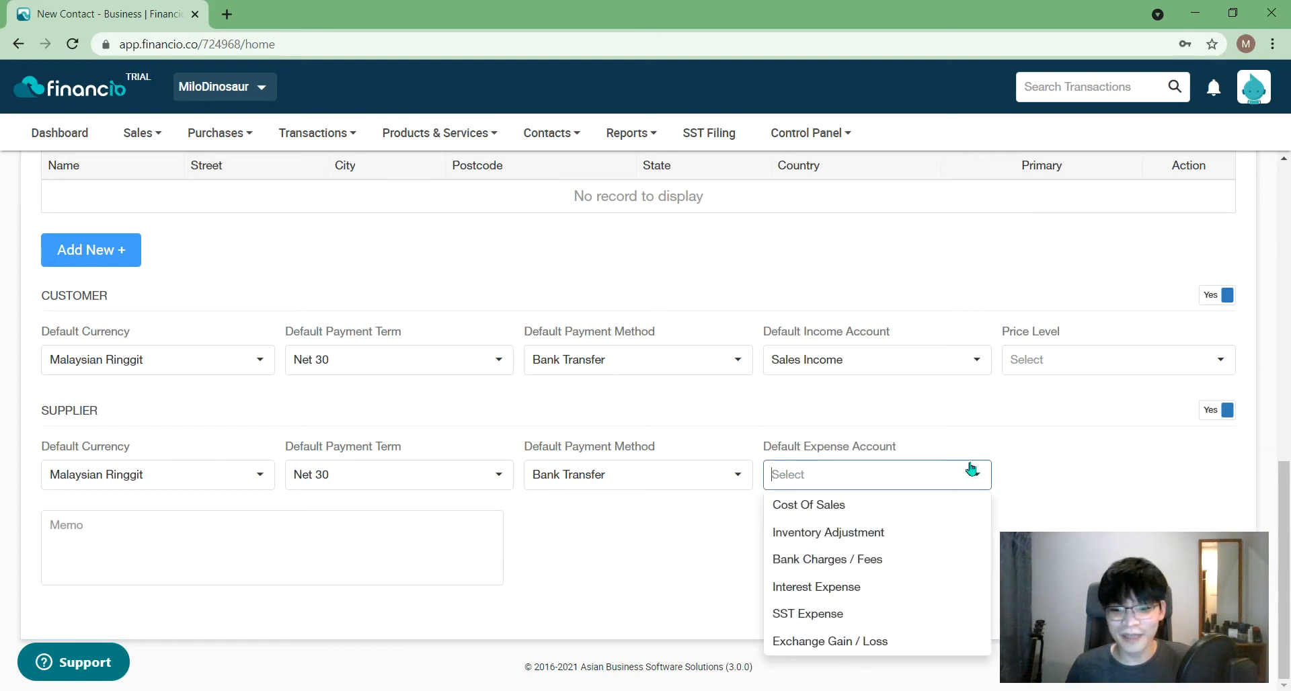
pyautogui.click(900, 507)
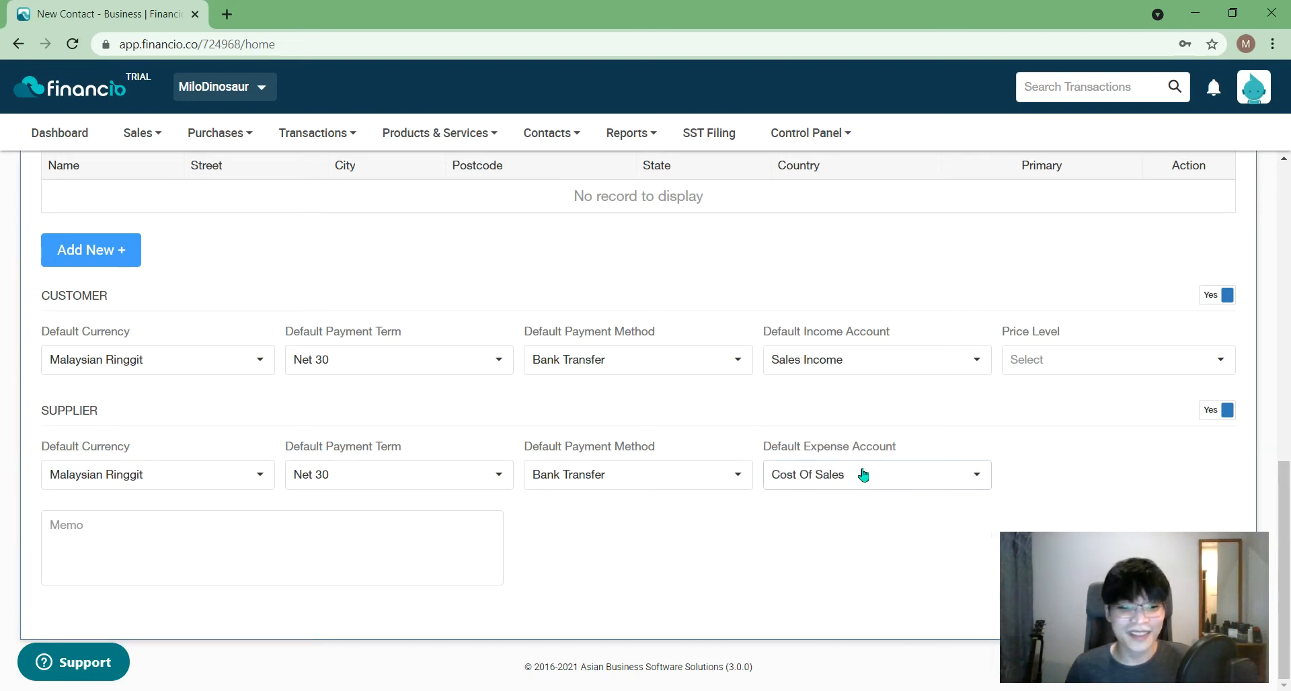
# - Switch Send eTransaction to Yes for the contact
pyautogui.scroll(4, 821, 469)
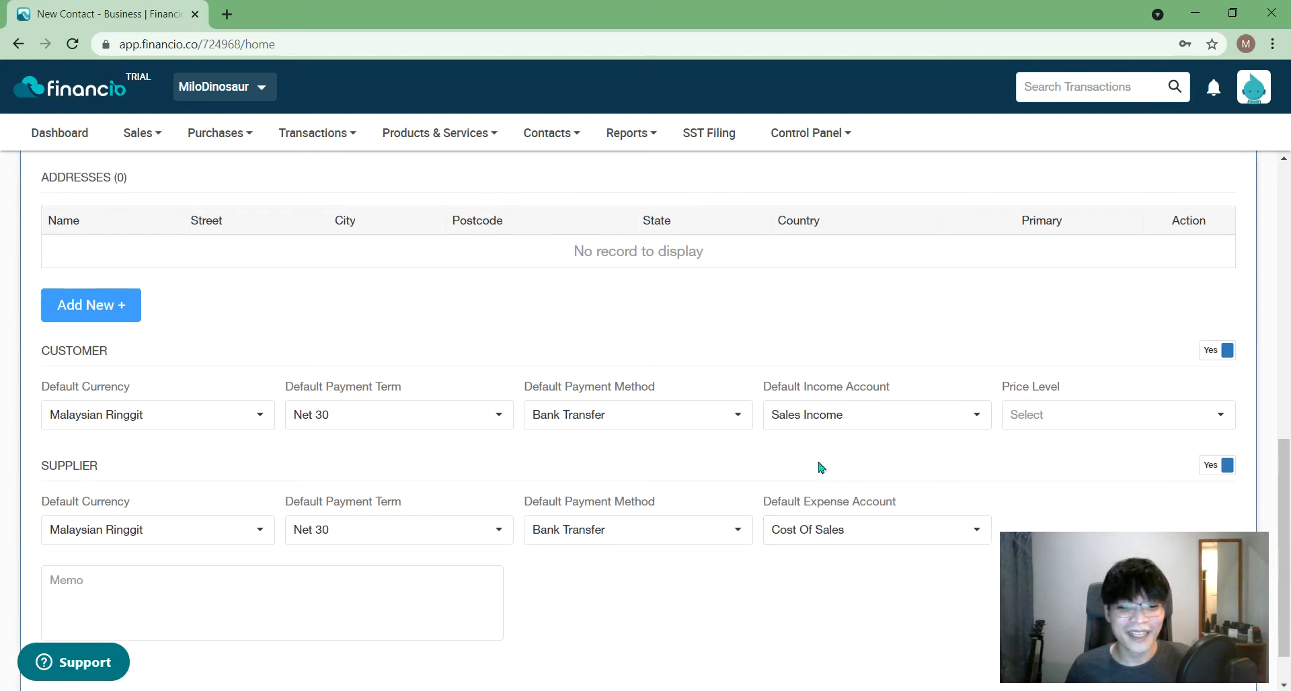
pyautogui.scroll(7, 820, 458)
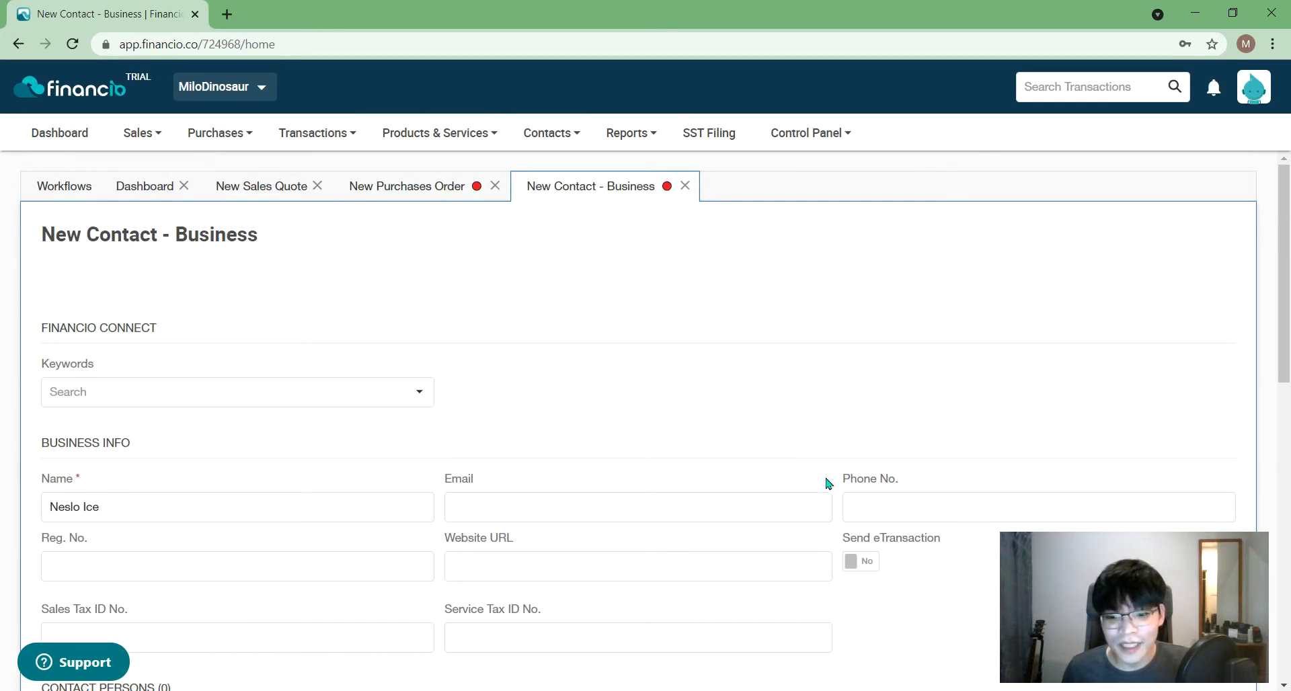
pyautogui.scroll(-1, 828, 483)
pyautogui.click(859, 508)
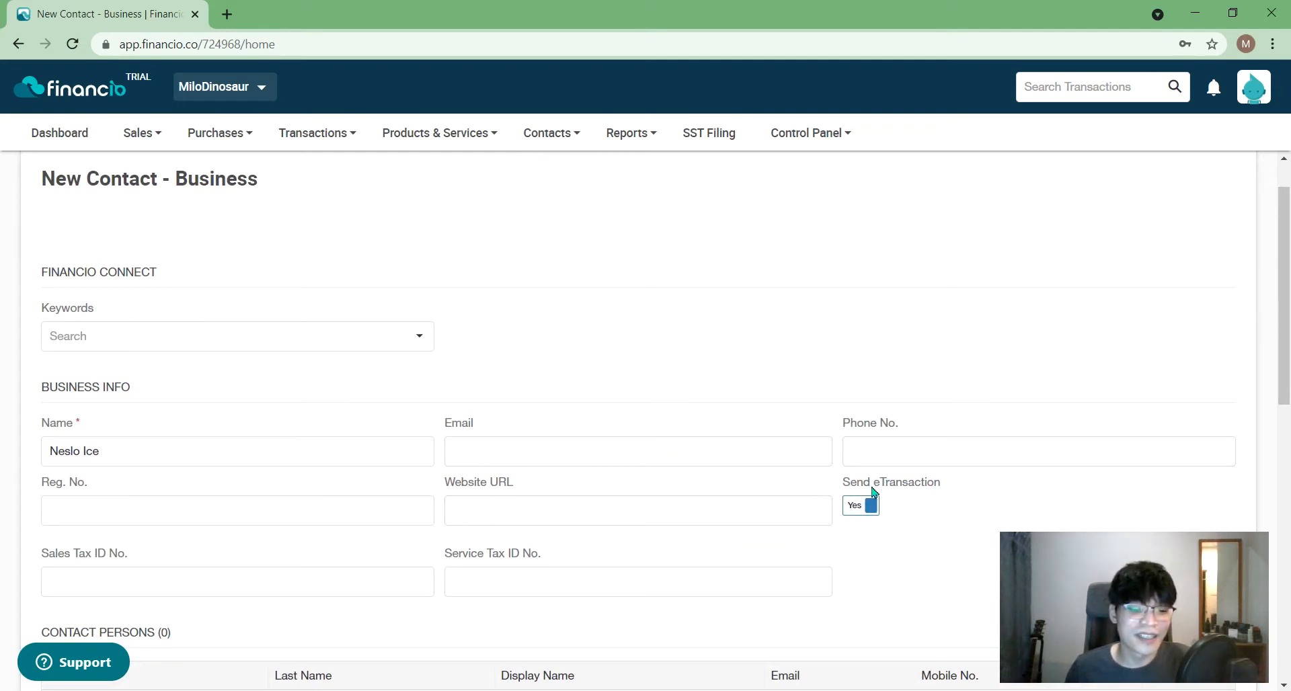
pyautogui.click(871, 510)
pyautogui.click(874, 511)
pyautogui.click(874, 511)
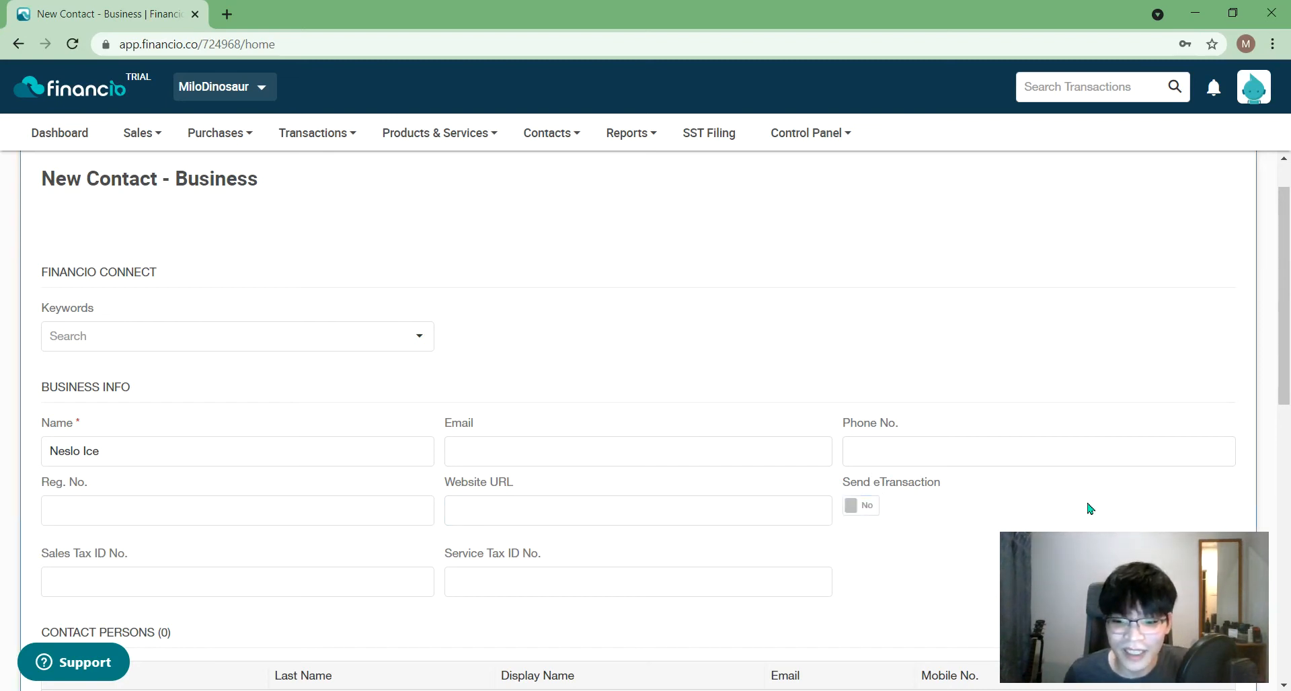
pyautogui.click(870, 509)
# - Enter the contact's e-mail address and save the new business contact
pyautogui.scroll(-1, 817, 617)
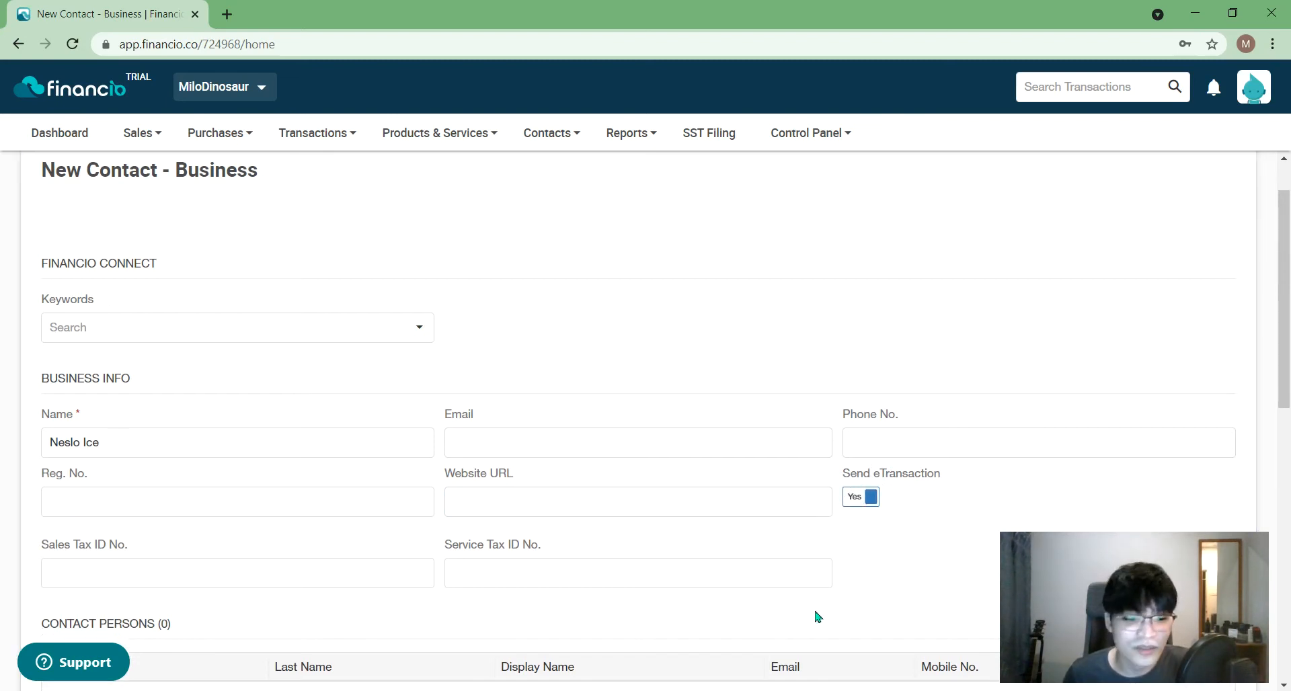
pyautogui.click(558, 356)
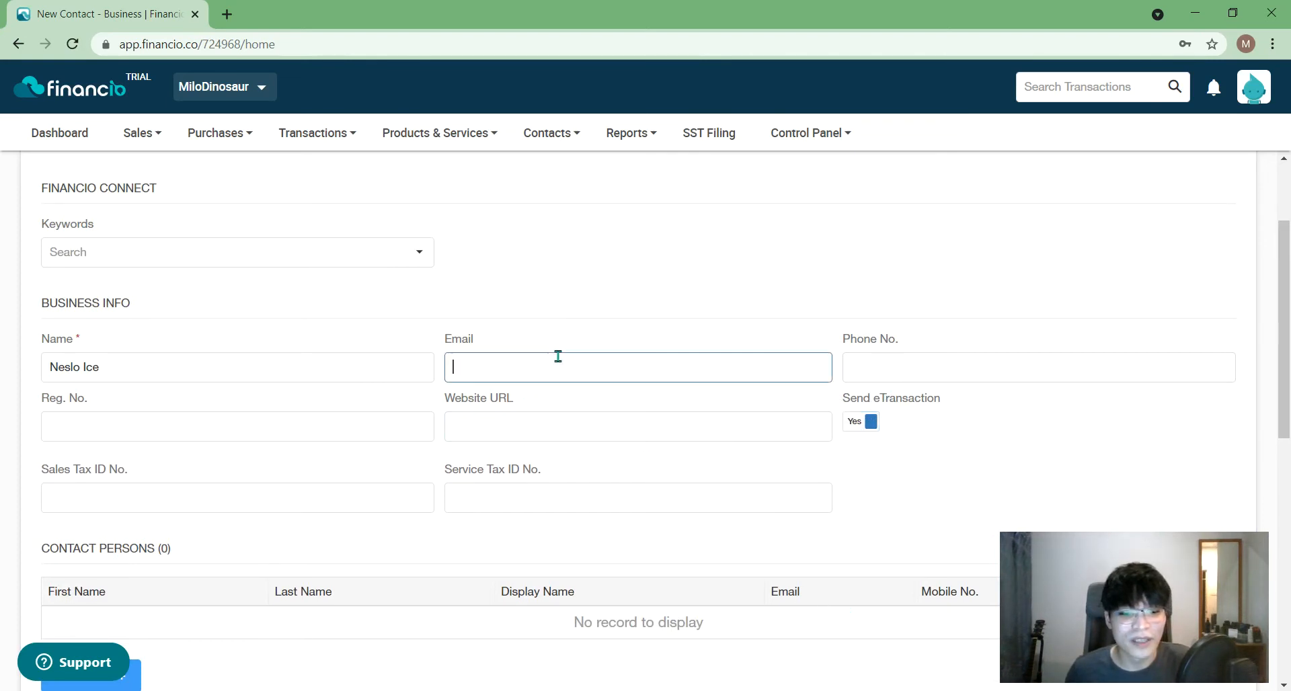
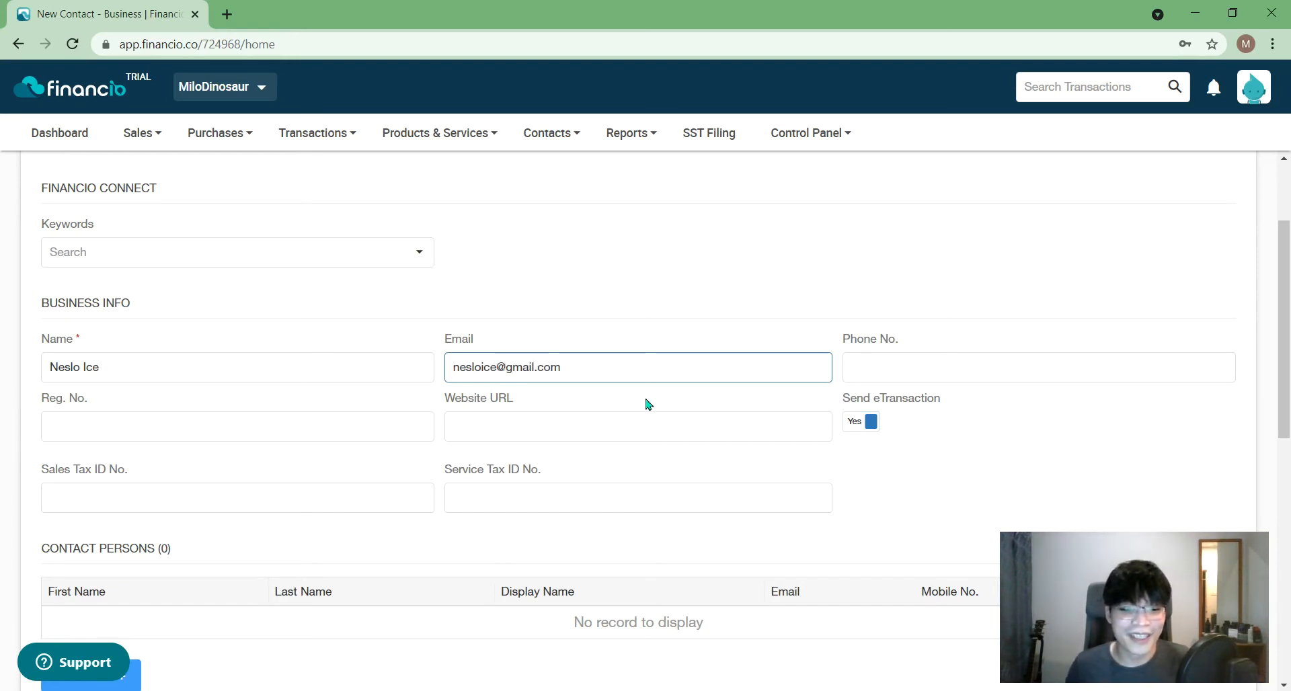
pyautogui.click(1105, 456)
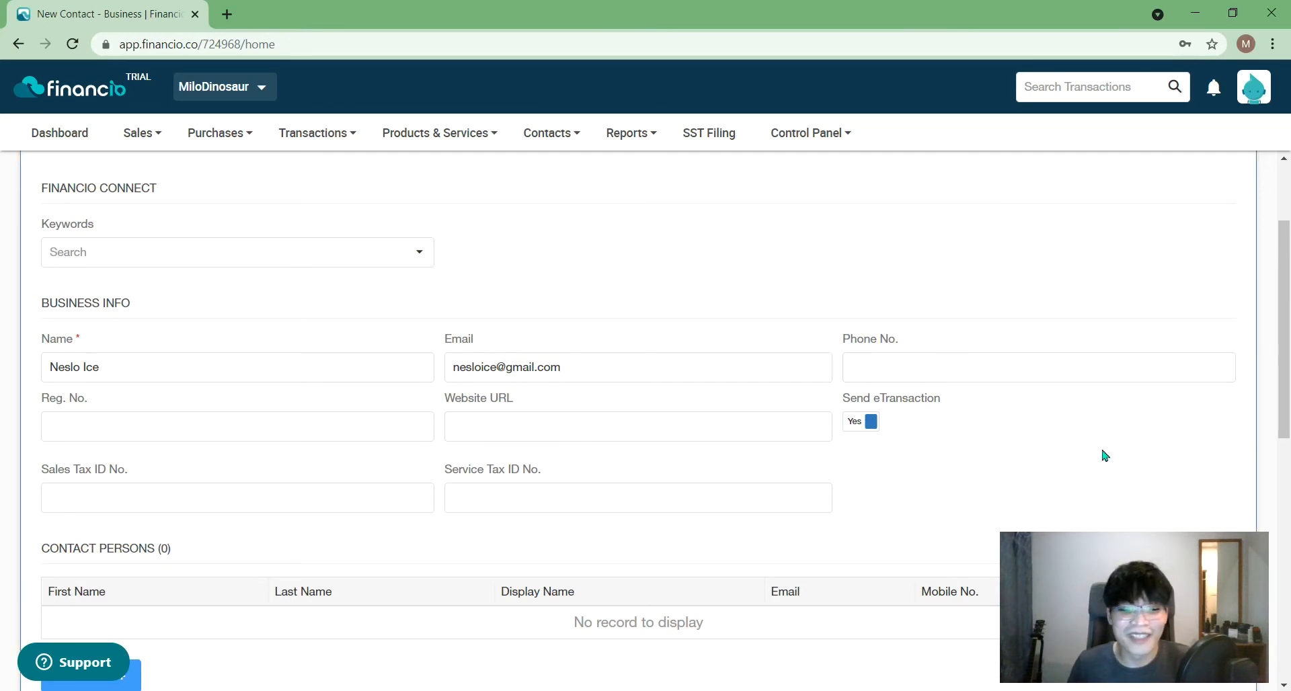
pyautogui.scroll(-9, 1028, 451)
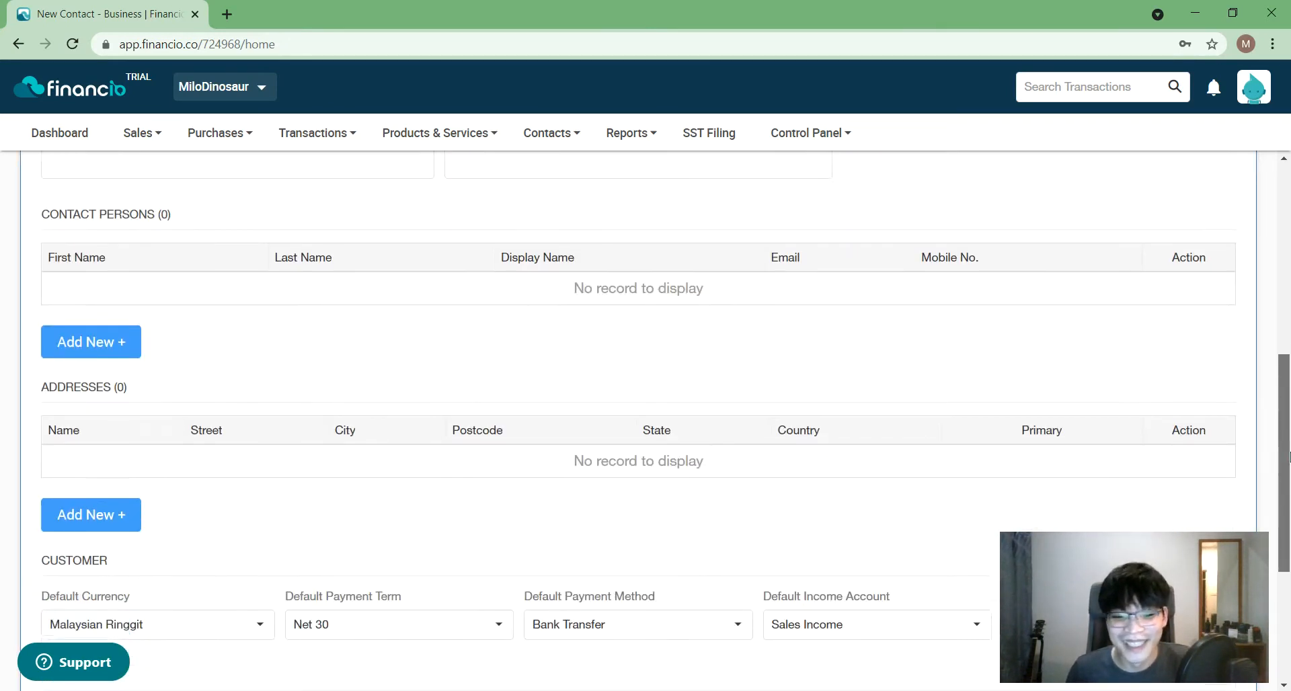
pyautogui.moveTo(1243, 592); pyautogui.dragTo(1079, 557)
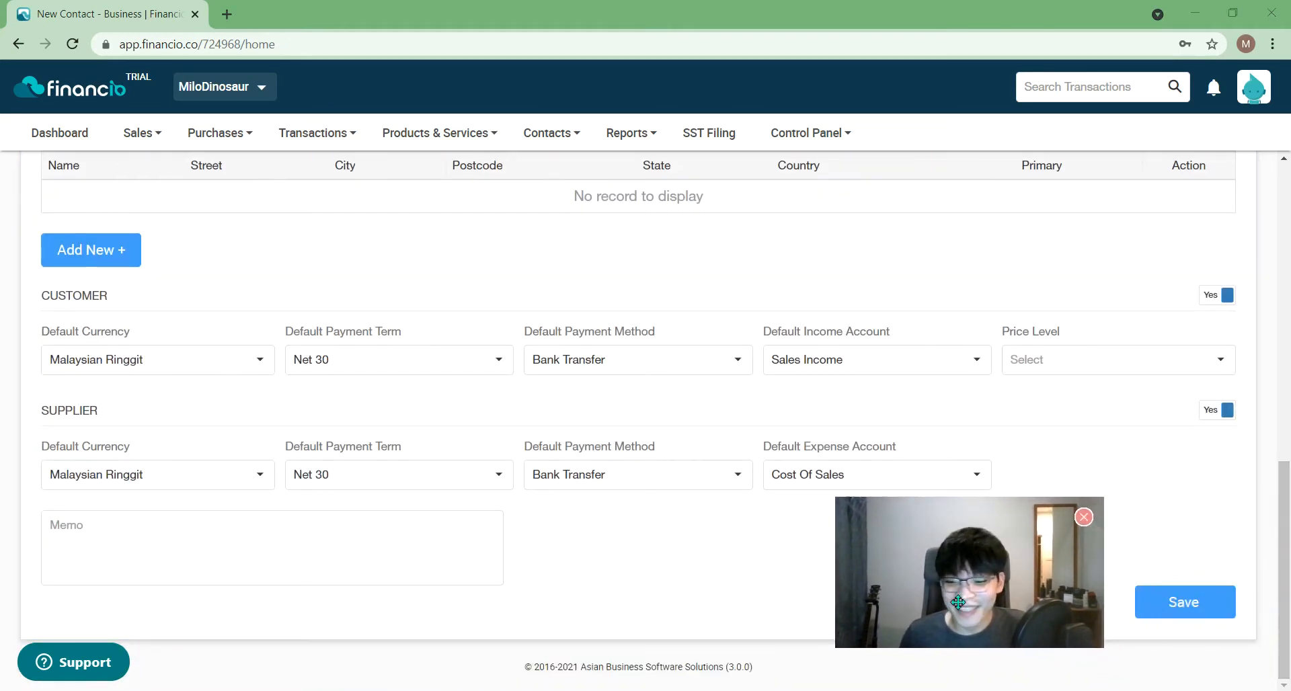
pyautogui.click(1184, 615)
pyautogui.moveTo(1002, 604); pyautogui.dragTo(1164, 643)
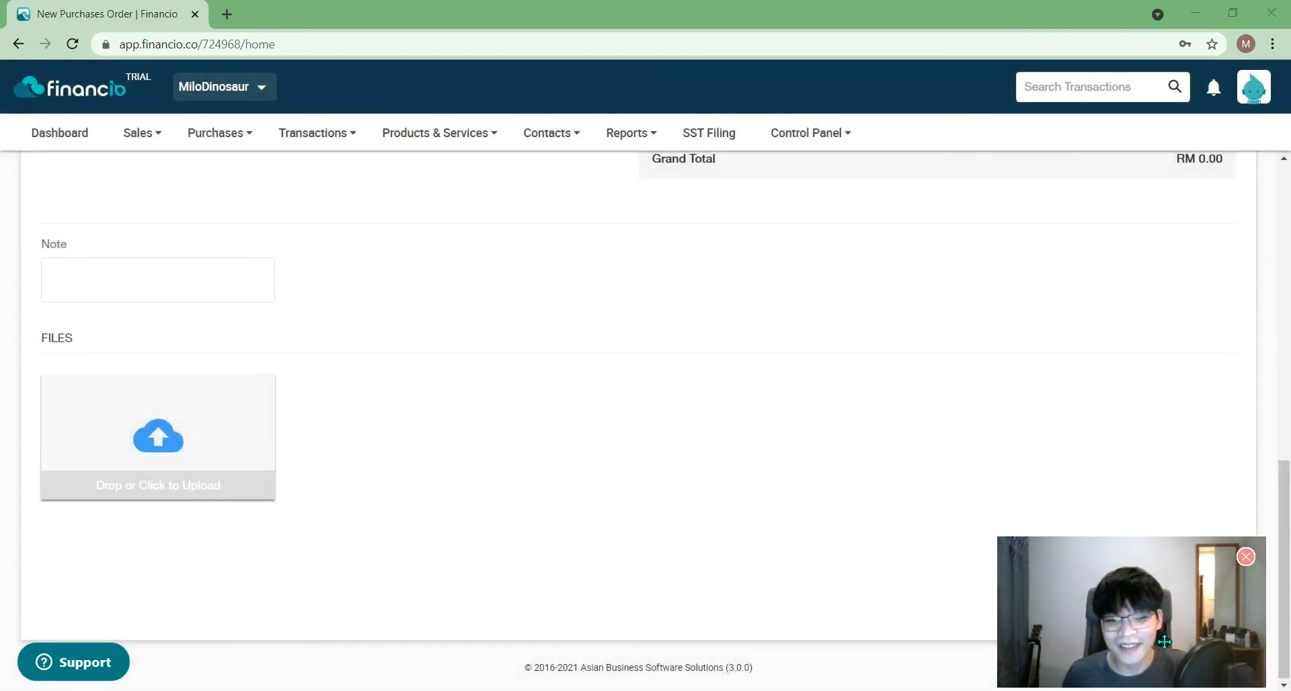
# - Return to the New Sales Quote and show the Control Panel's Company settings submenu
pyautogui.moveTo(1289, 532); pyautogui.dragTo(1289, 235)
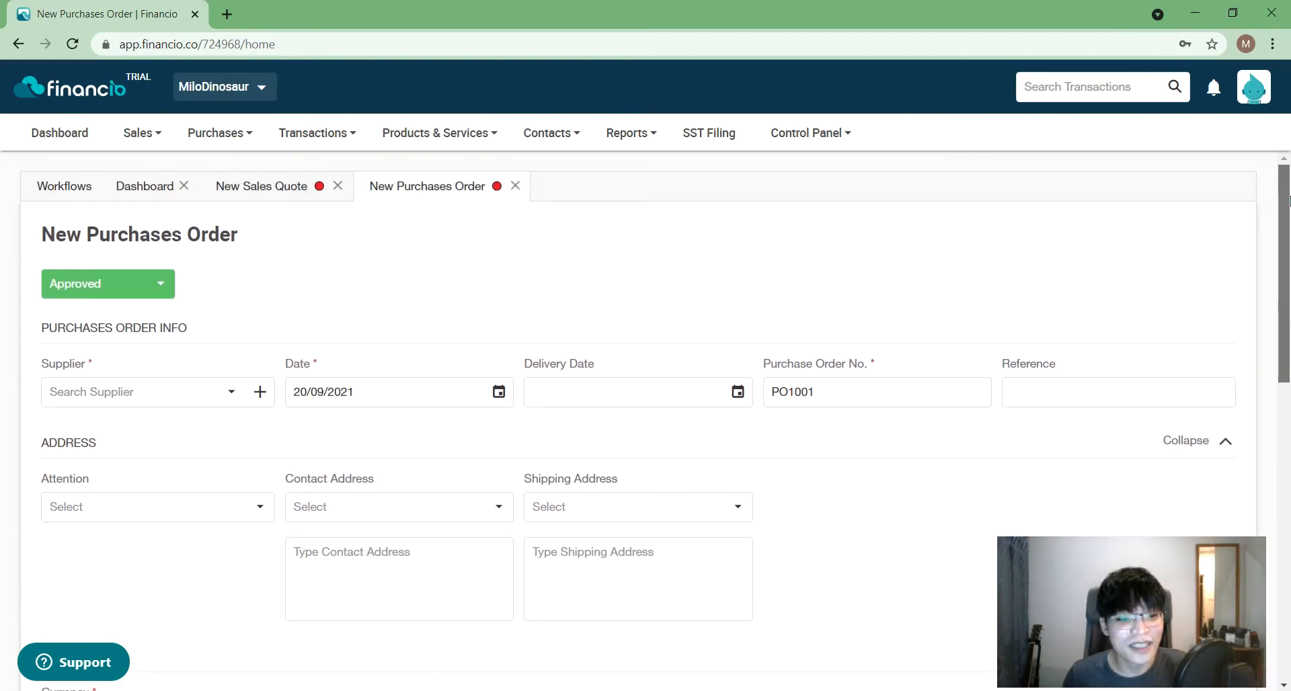
pyautogui.click(256, 191)
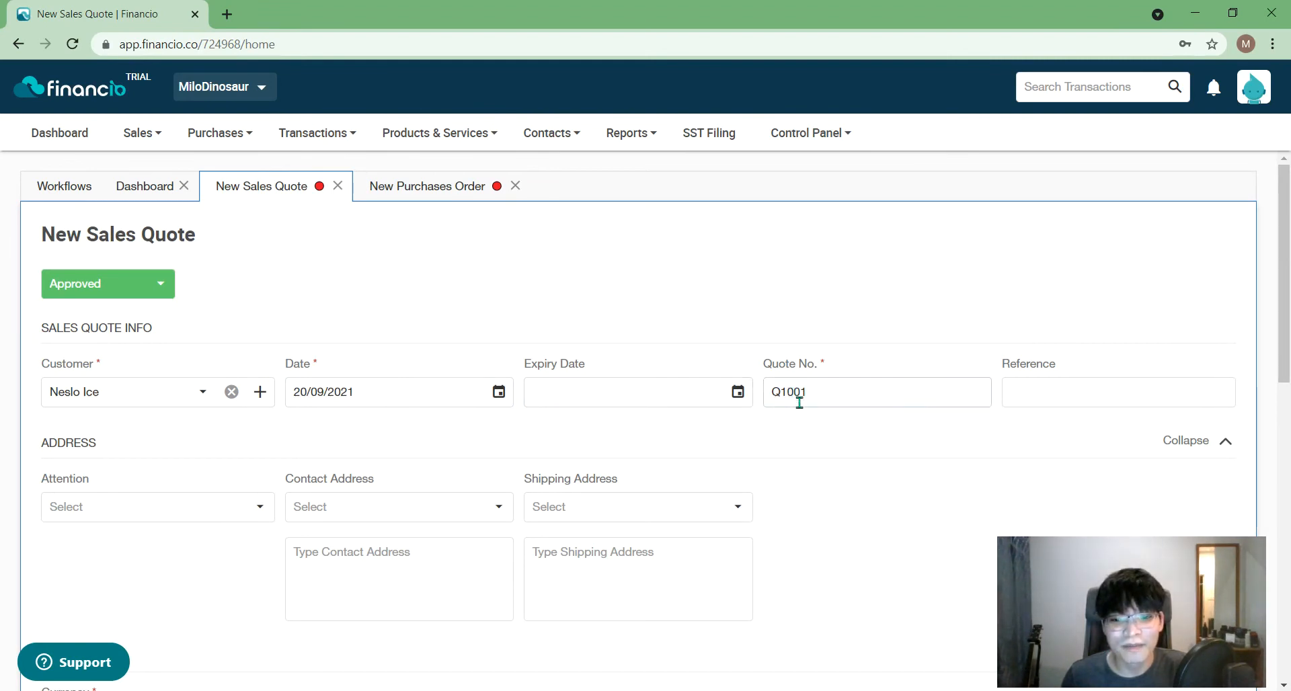
pyautogui.click(806, 133)
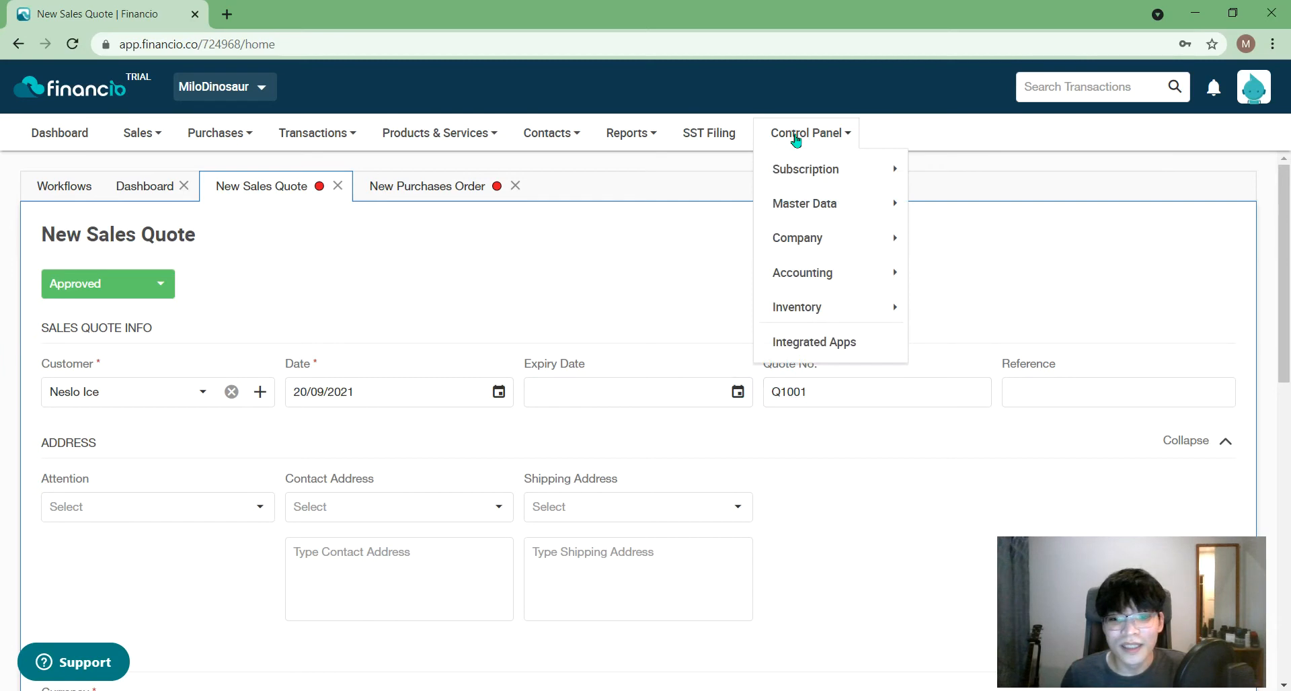
pyautogui.moveTo(814, 187)
pyautogui.moveTo(815, 275)
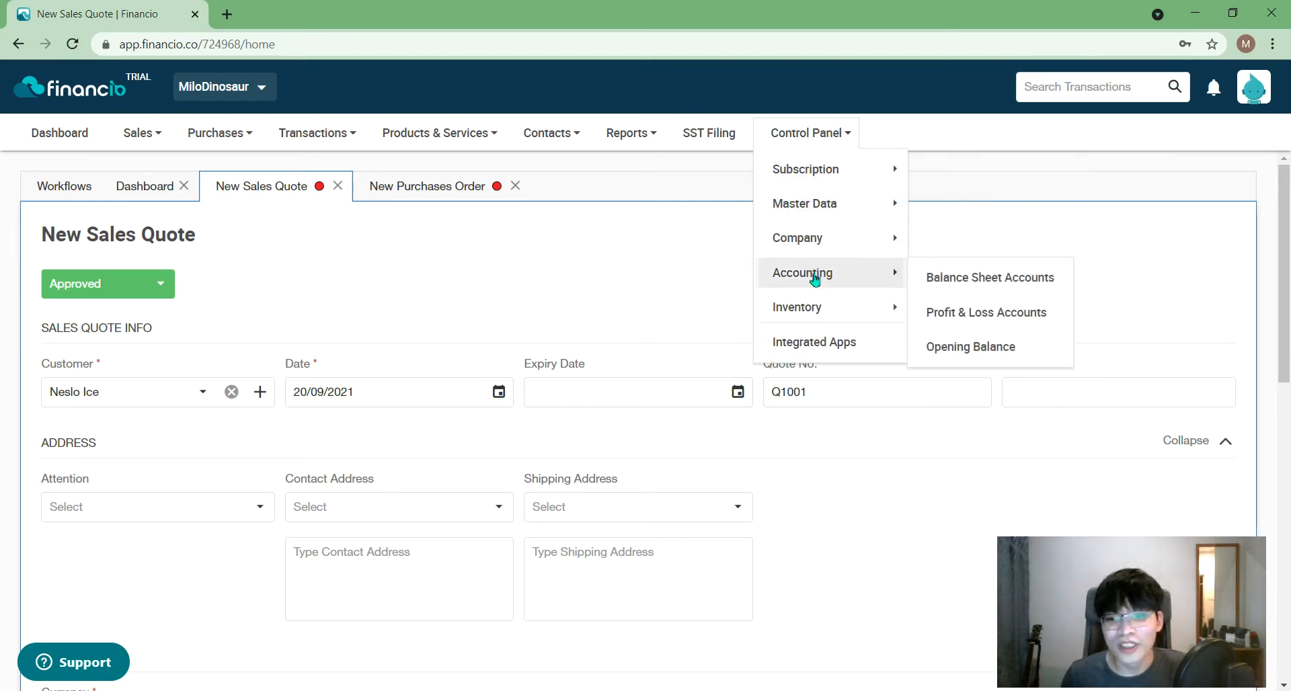
pyautogui.moveTo(823, 310)
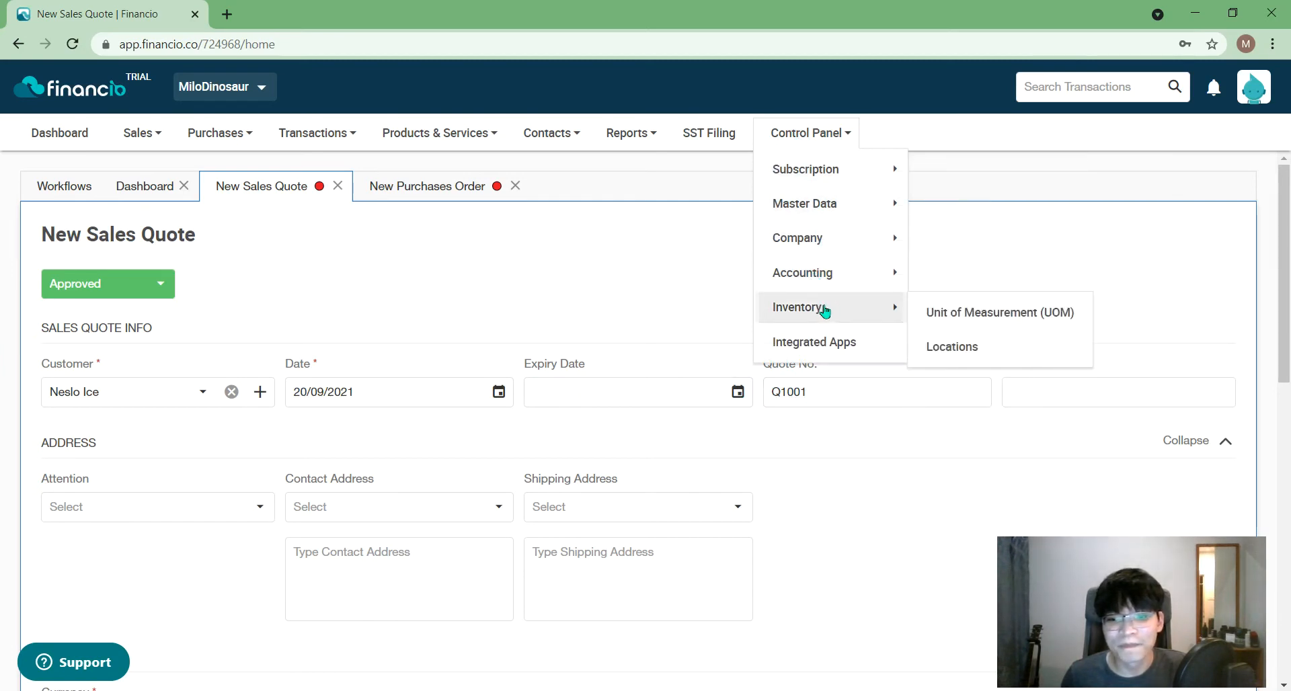
pyautogui.moveTo(836, 250)
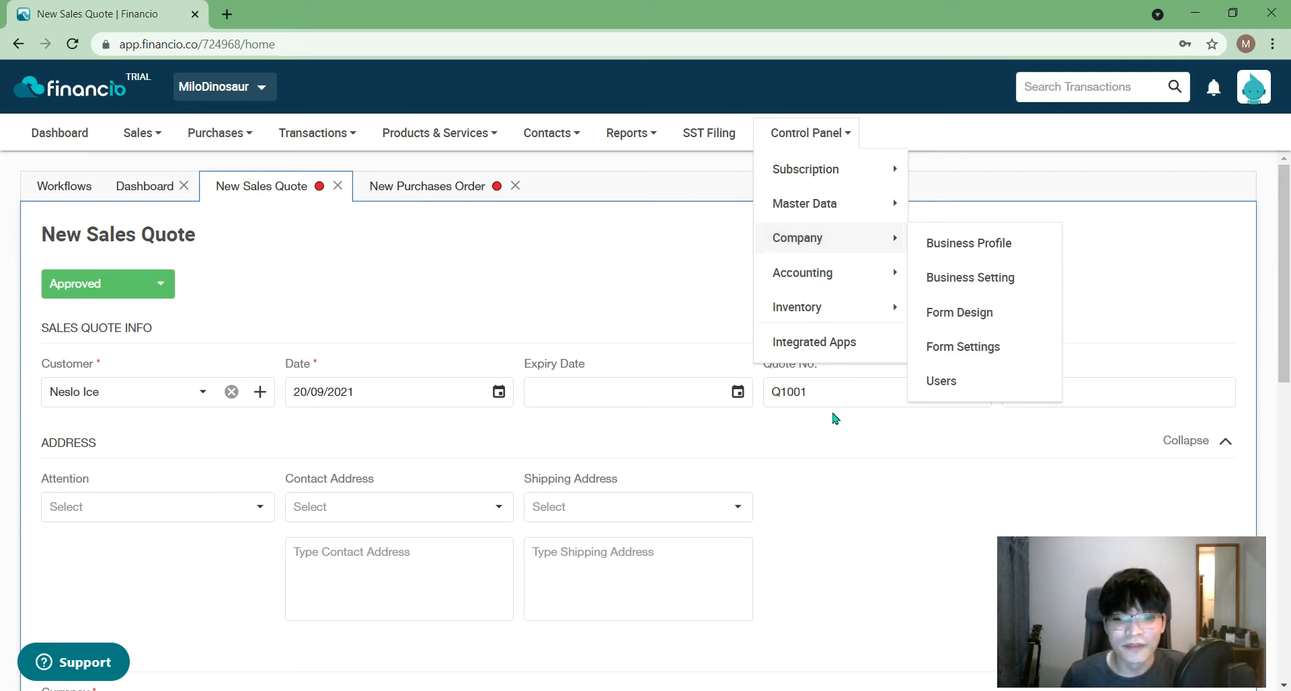
pyautogui.rightClick(955, 358)
# - Open Form Settings and review the Q, SO, INV, PO prefixes at 1001 and the empty Notes boxes
pyautogui.press('Escape')
pyautogui.click(942, 355)
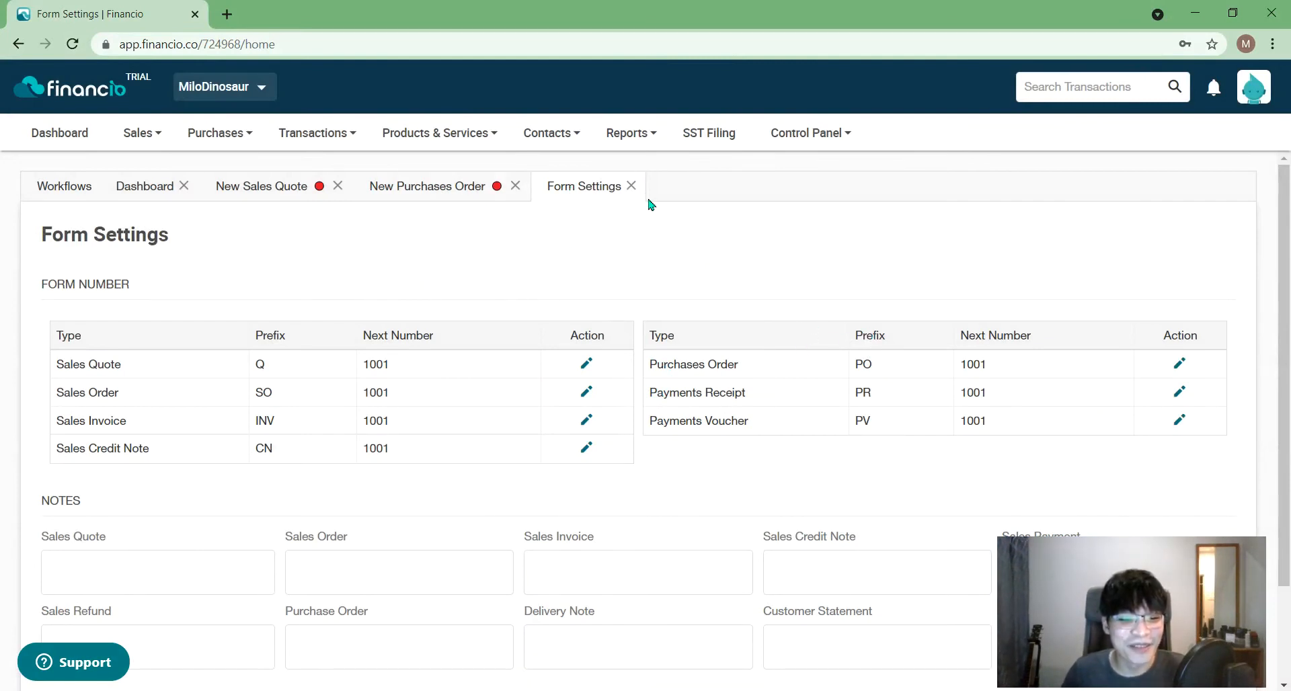
pyautogui.scroll(-2, 589, 319)
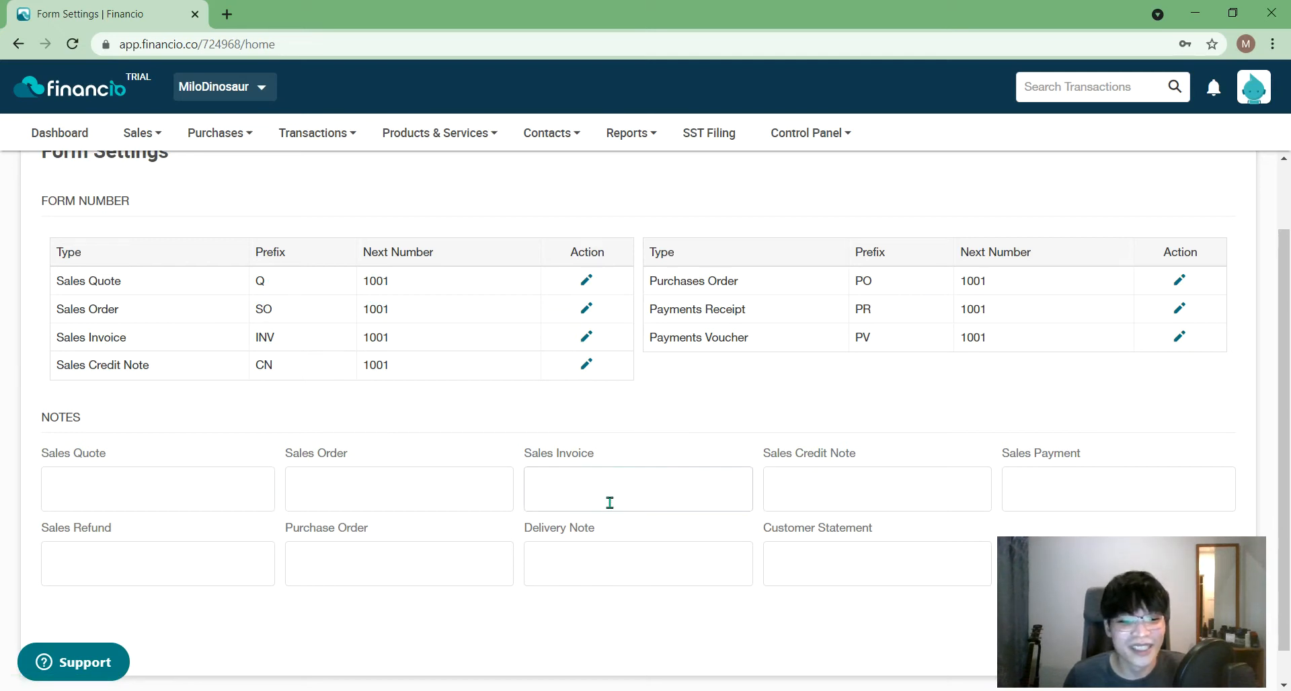
pyautogui.scroll(-1, 609, 503)
pyautogui.click(206, 461)
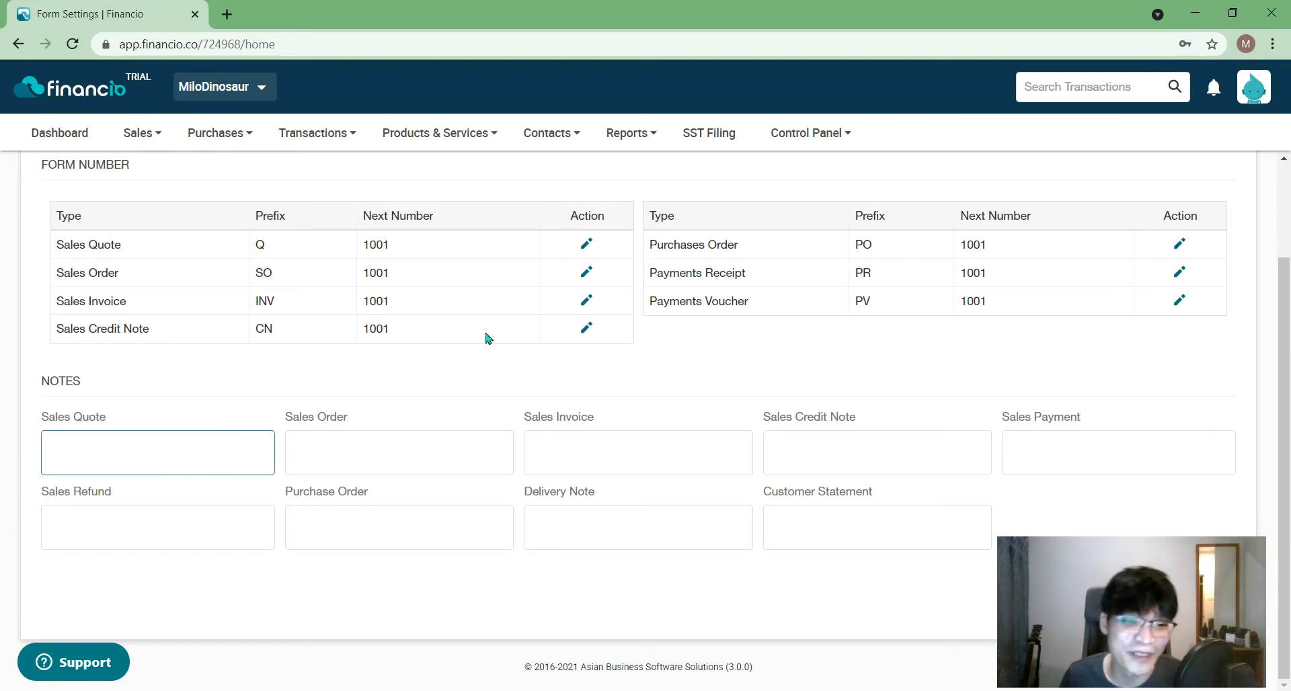
pyautogui.click(140, 132)
pyautogui.scroll(2, 290, 269)
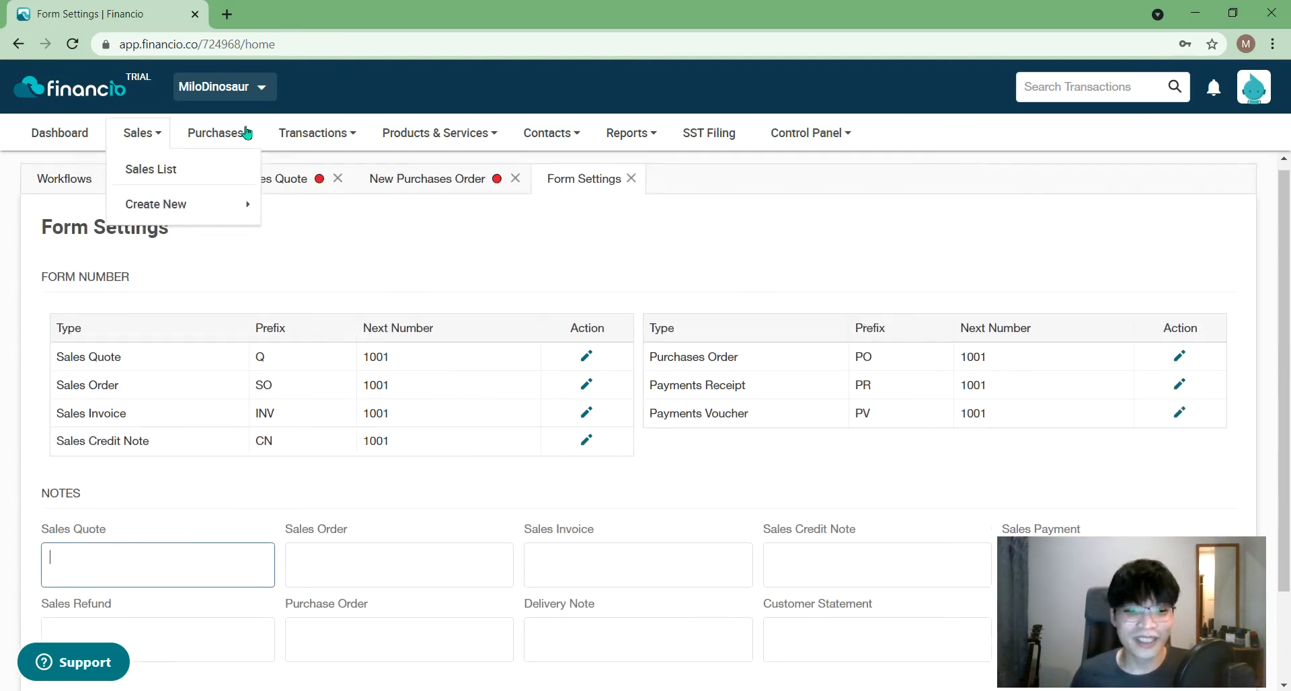
pyautogui.click(316, 132)
pyautogui.click(631, 179)
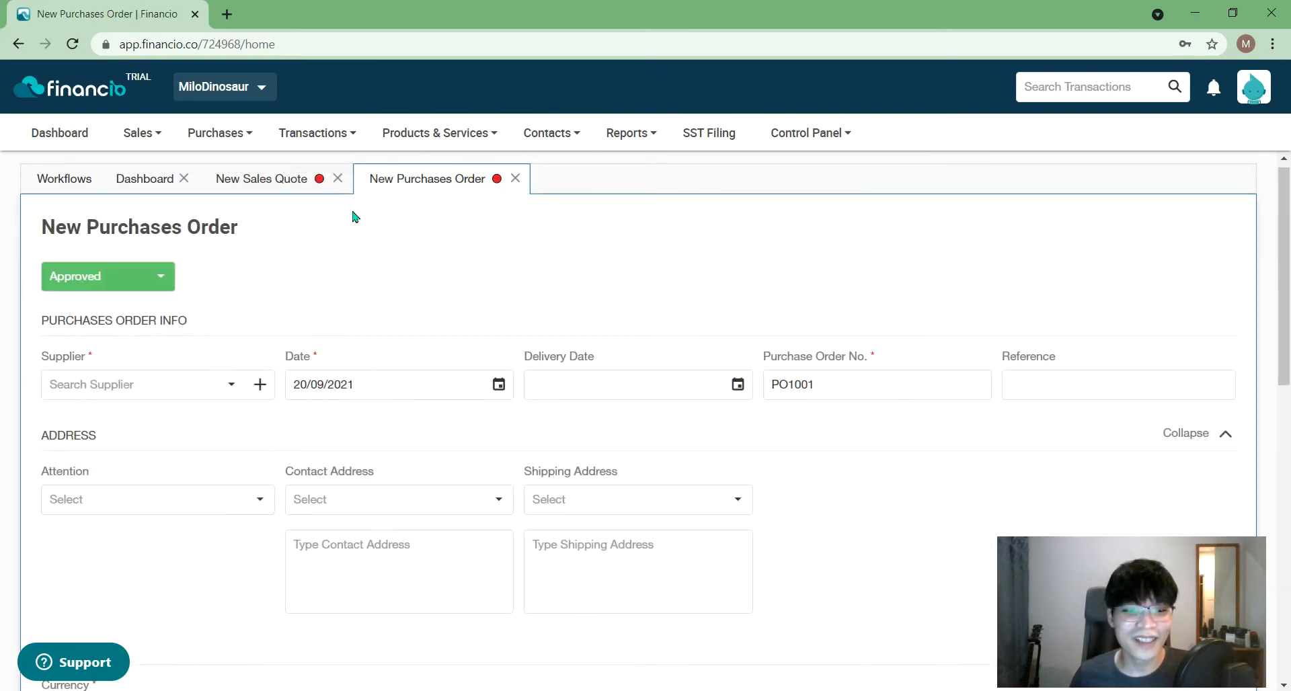
pyautogui.click(242, 179)
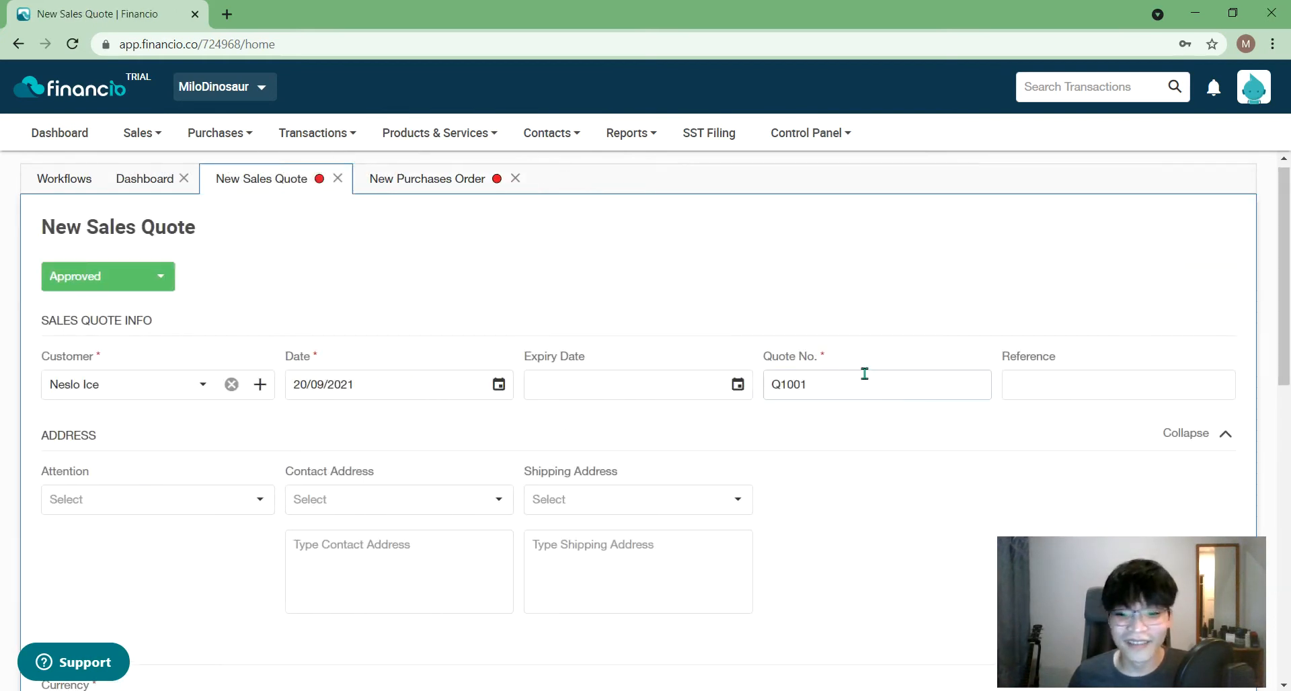
pyautogui.moveTo(1284, 325); pyautogui.dragTo(1287, 355)
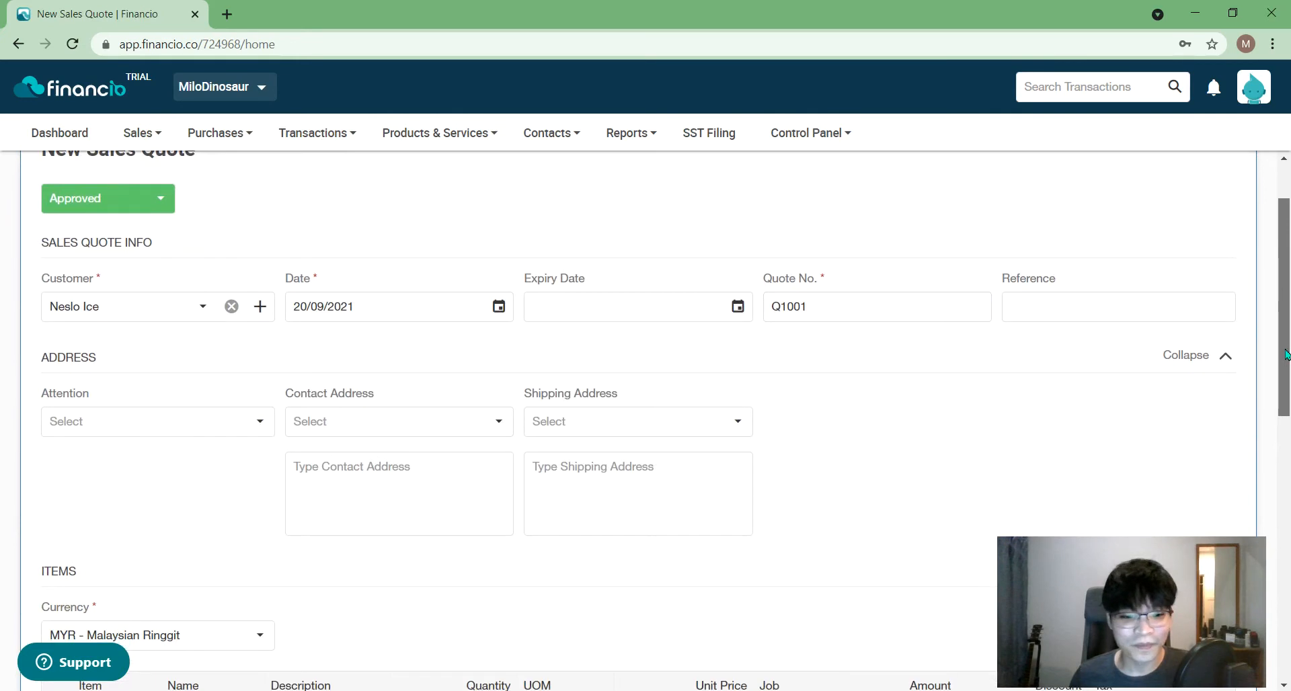
pyautogui.click(669, 301)
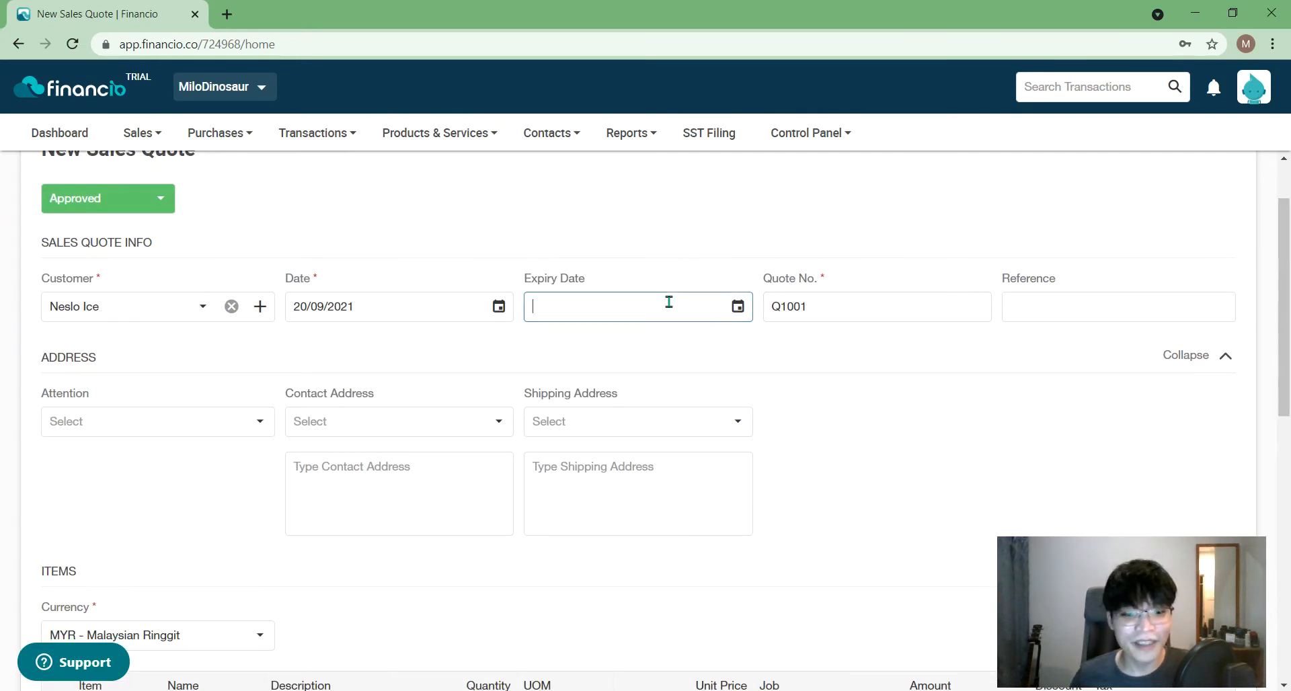
pyautogui.click(749, 314)
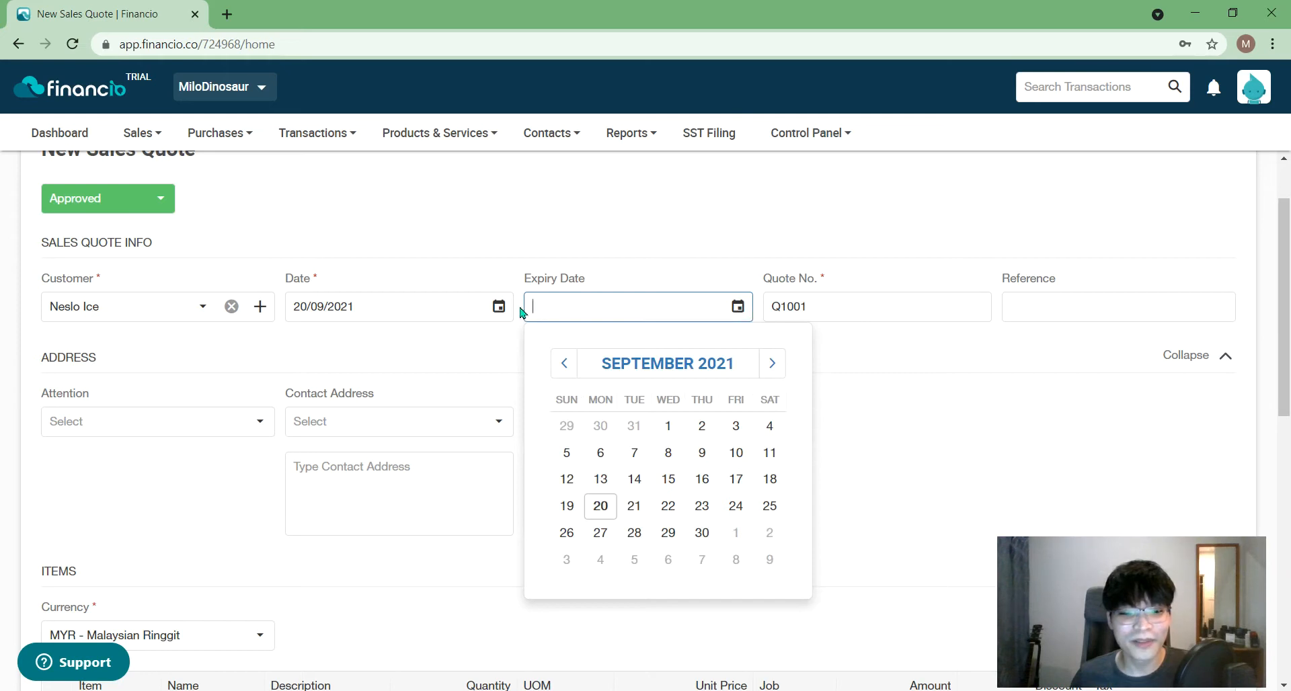
pyautogui.click(498, 306)
pyautogui.click(363, 507)
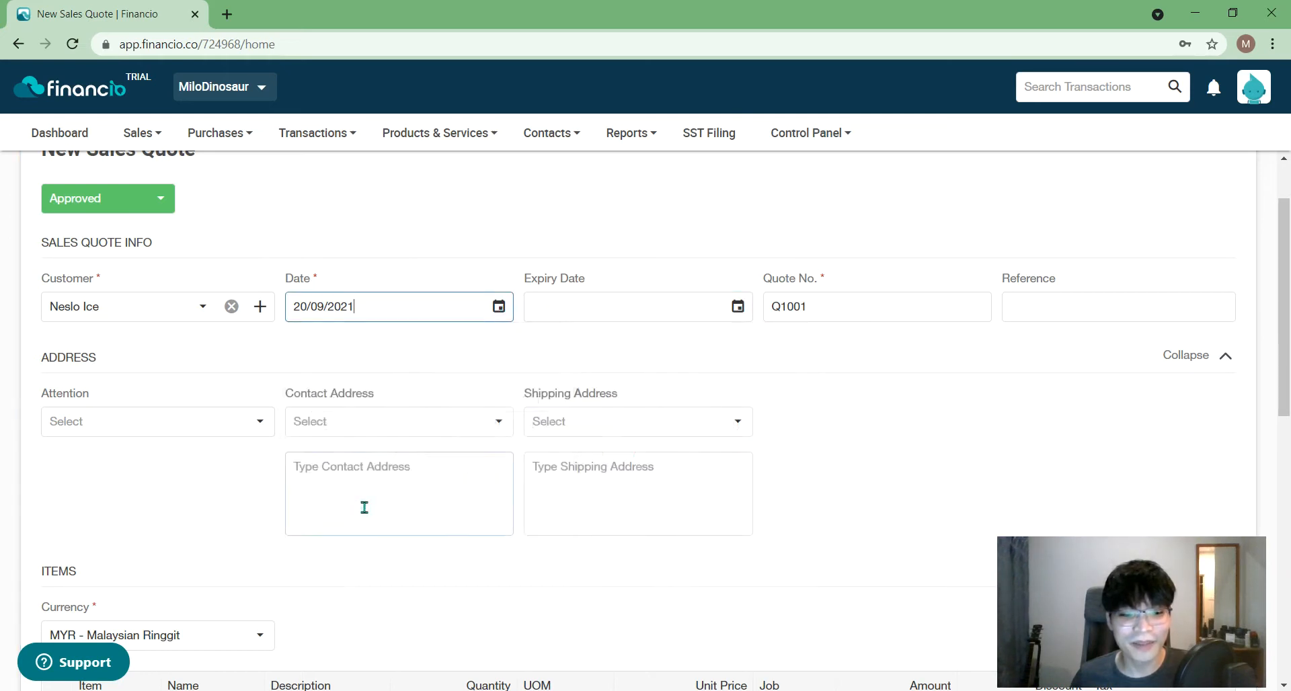
pyautogui.click(497, 308)
pyautogui.click(364, 477)
pyautogui.click(742, 320)
pyautogui.click(519, 291)
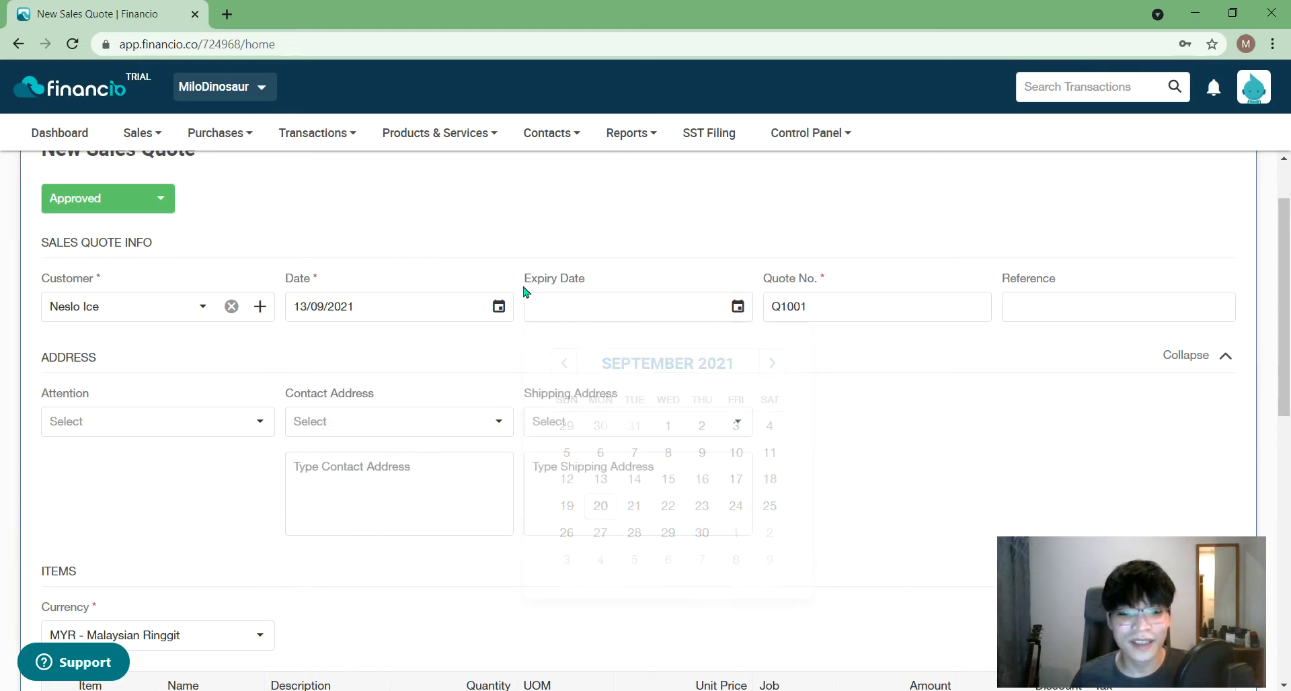
pyautogui.click(498, 308)
pyautogui.click(356, 501)
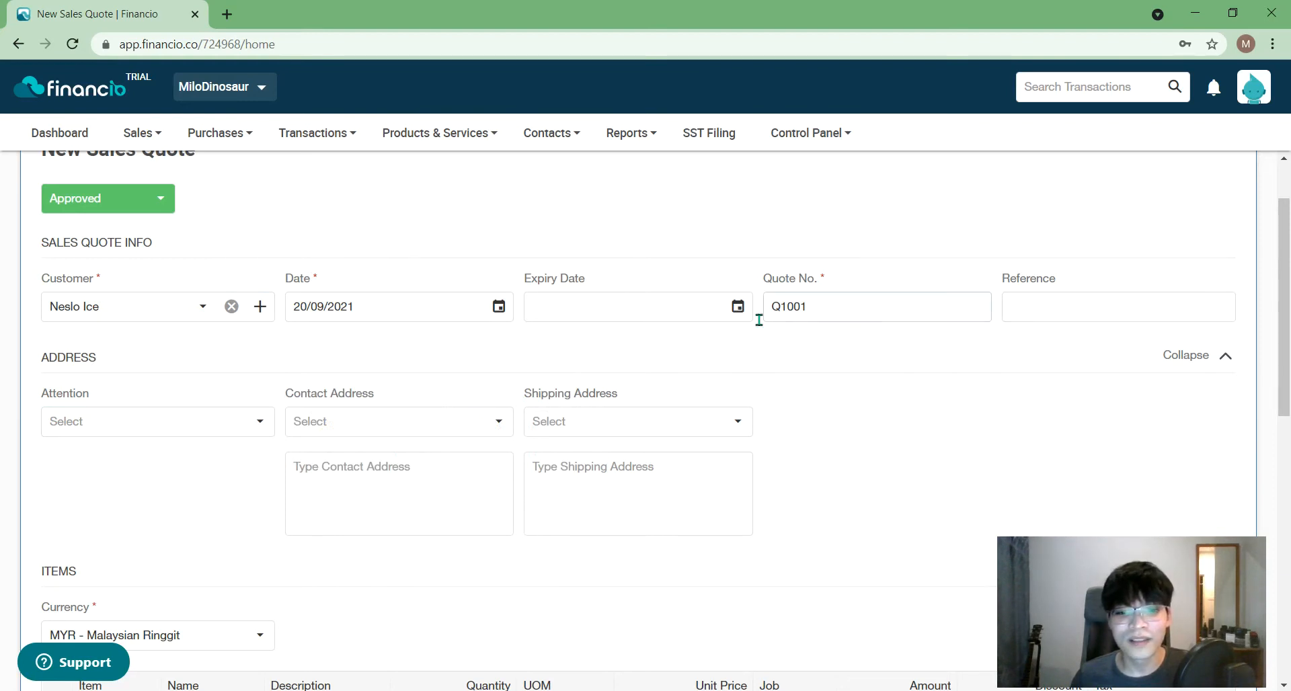
pyautogui.click(738, 308)
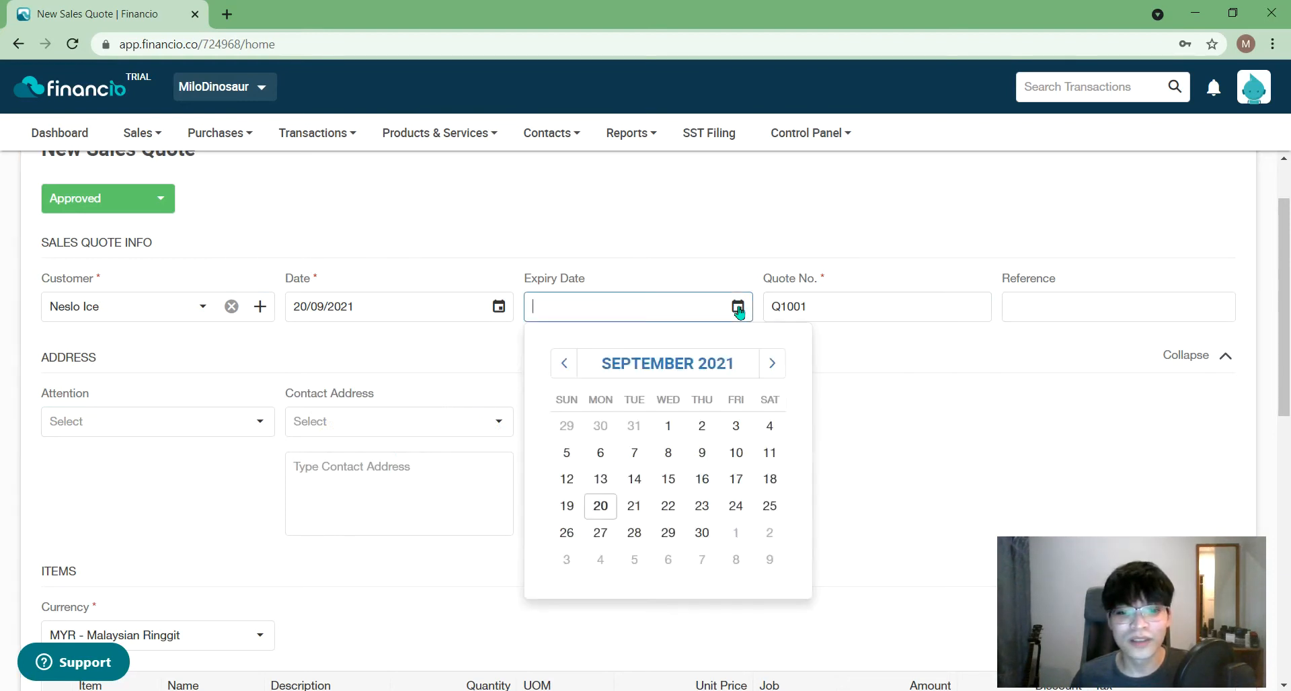
pyautogui.click(755, 249)
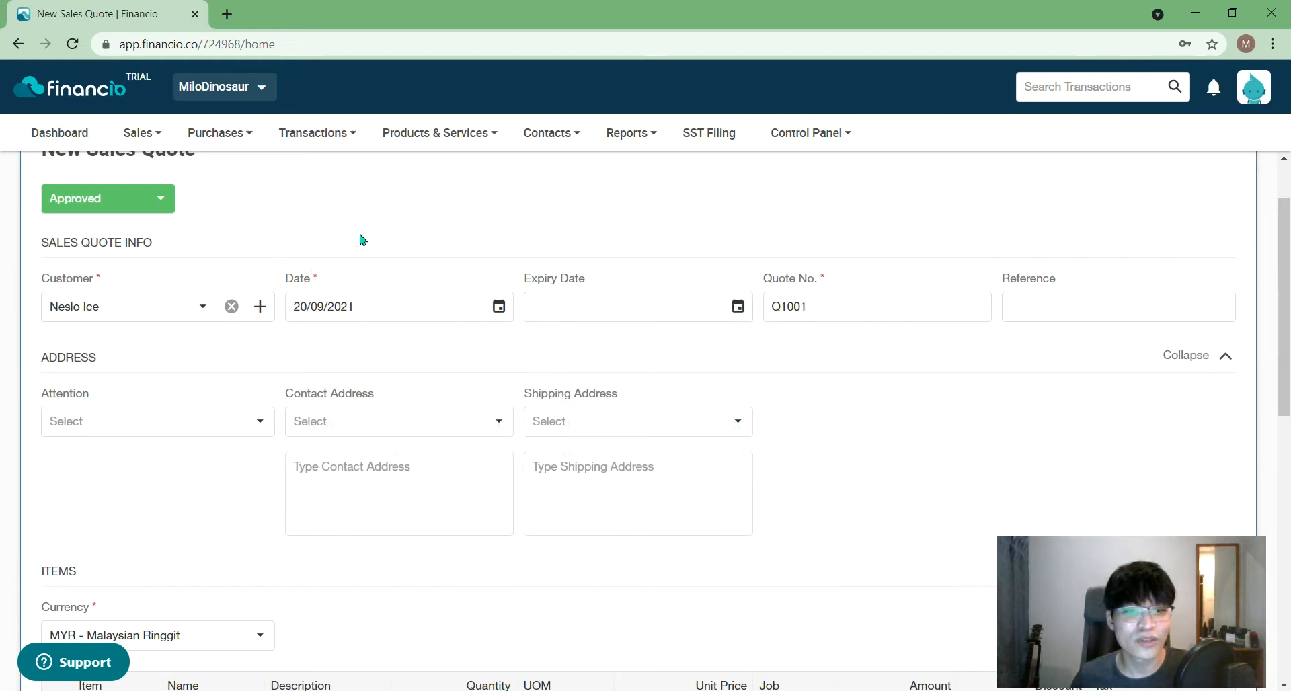
pyautogui.scroll(2, 404, 239)
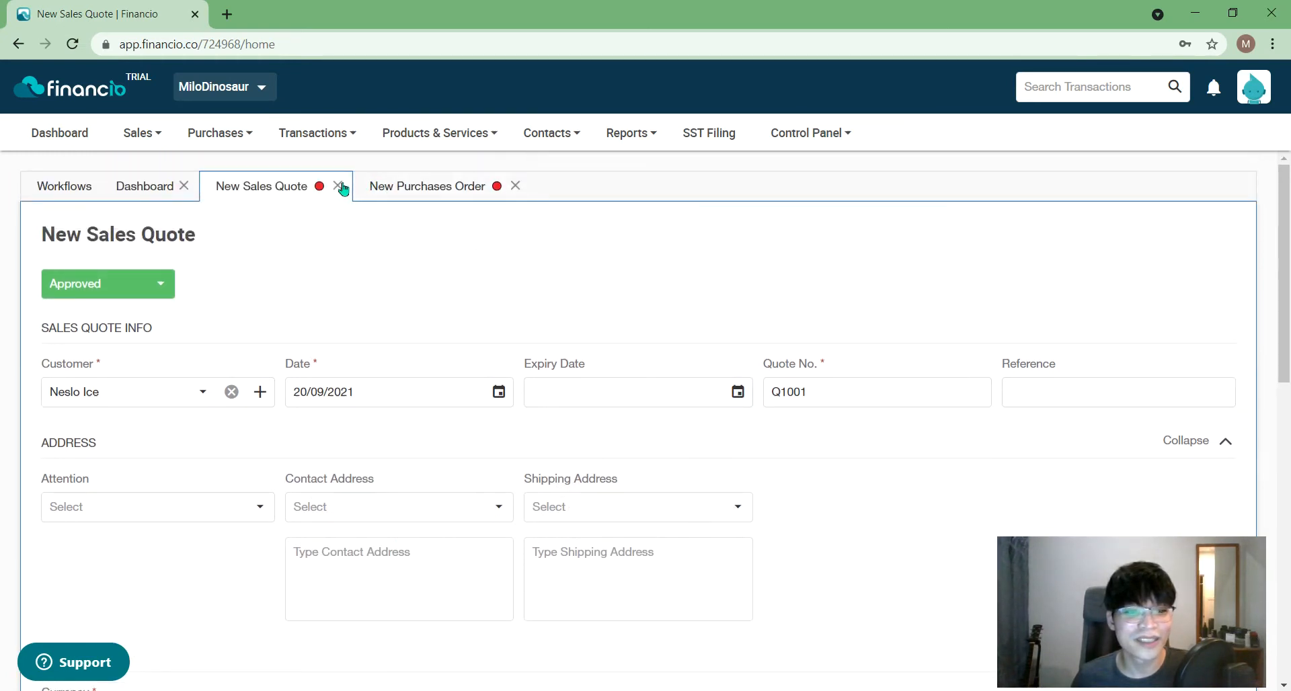
# - Discard the current quote and start a new sales quote, placing its tab before the purchase order
pyautogui.click(157, 281)
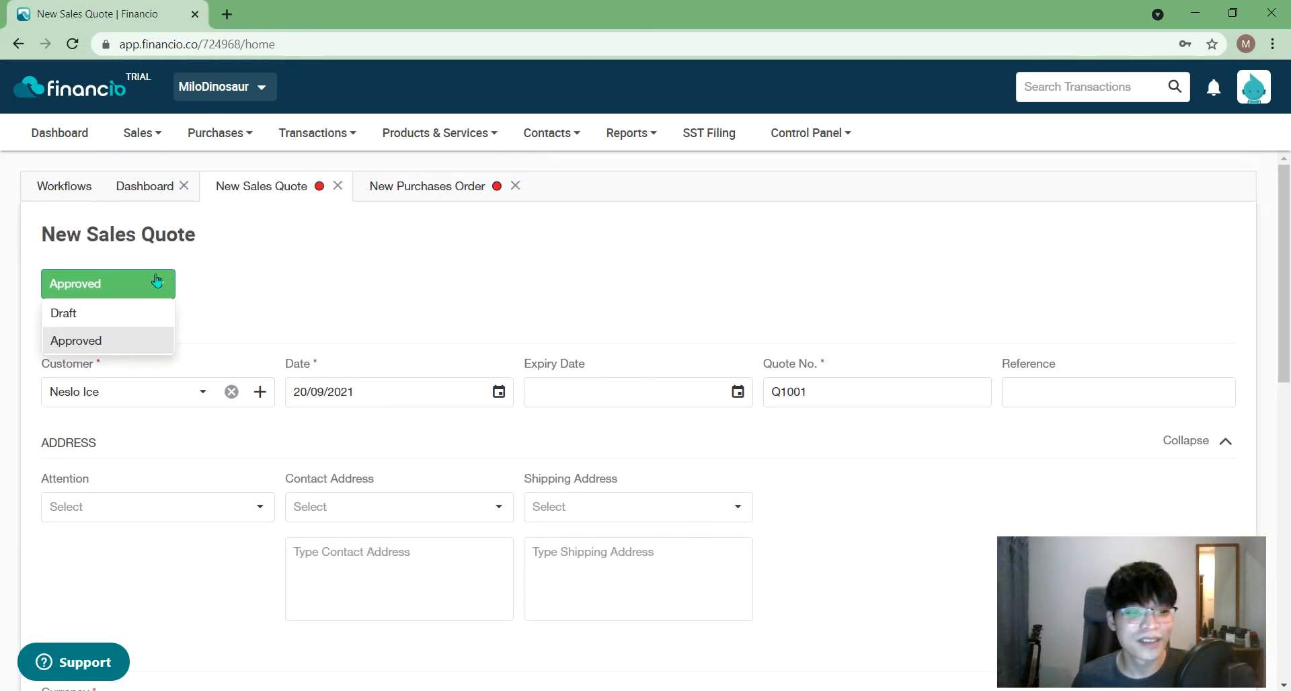
pyautogui.click(338, 185)
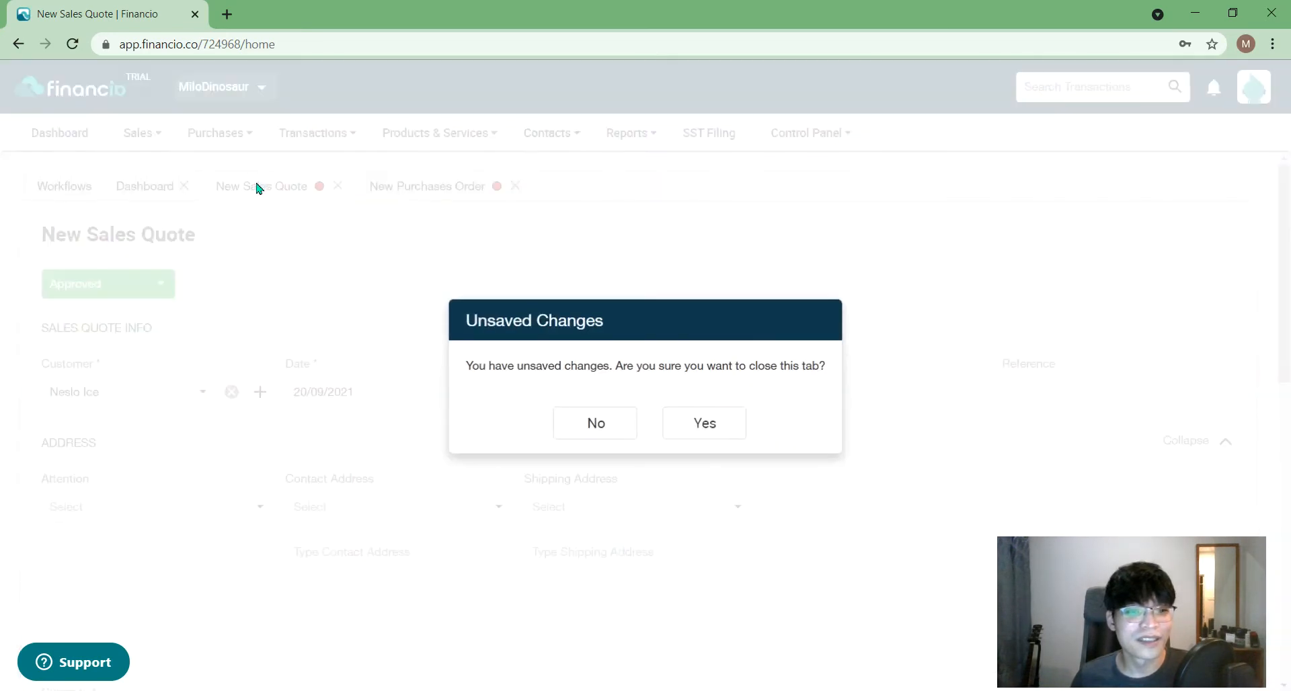
pyautogui.click(667, 418)
pyautogui.click(140, 133)
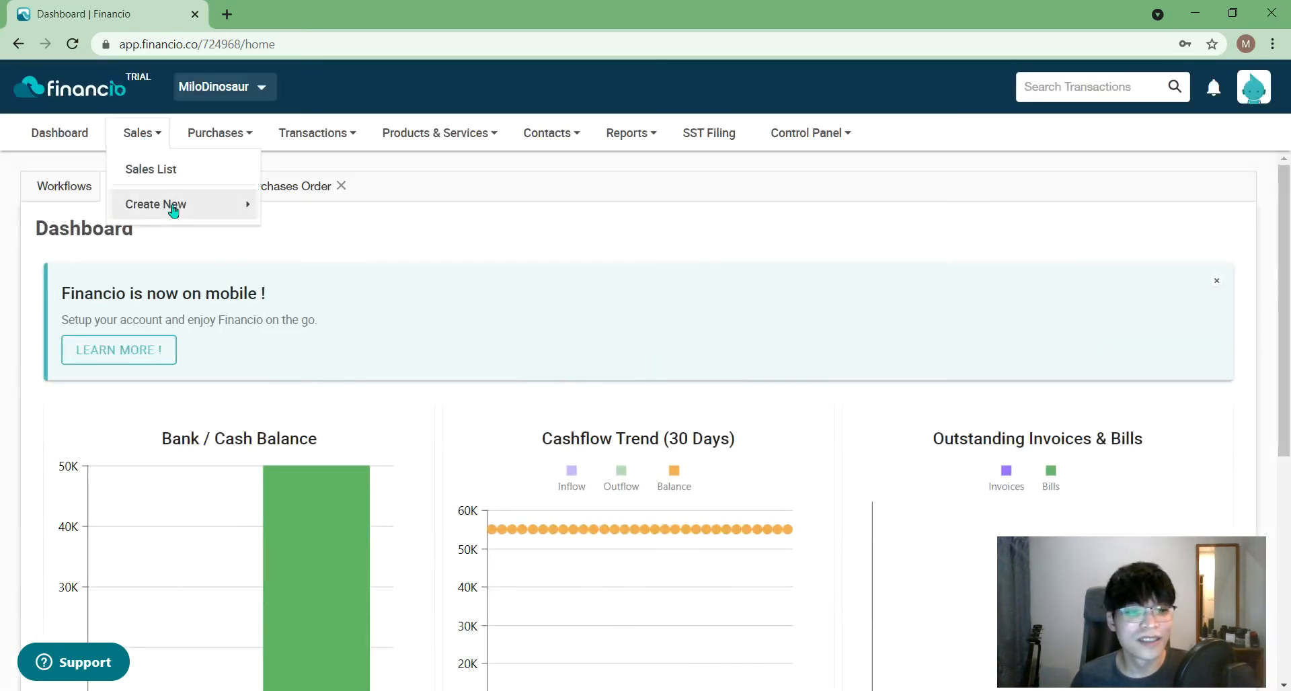
pyautogui.moveTo(168, 202)
pyautogui.click(360, 207)
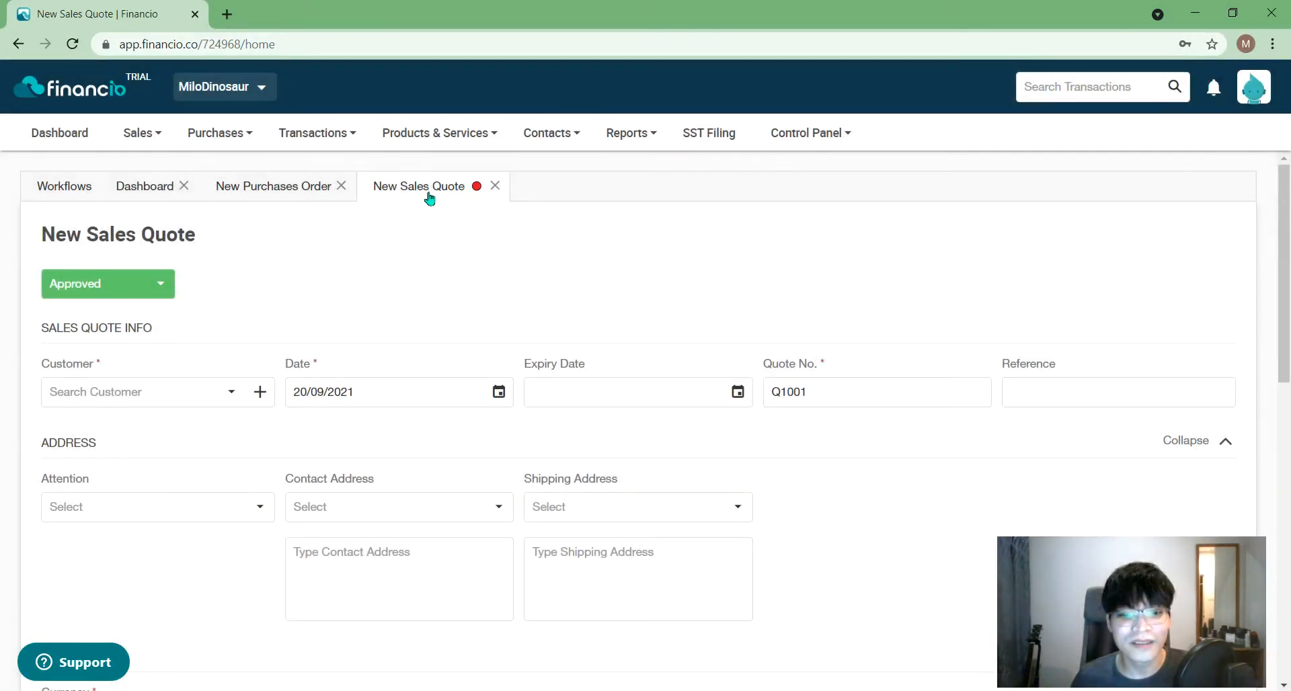
pyautogui.moveTo(430, 197); pyautogui.dragTo(256, 190)
pyautogui.click(261, 396)
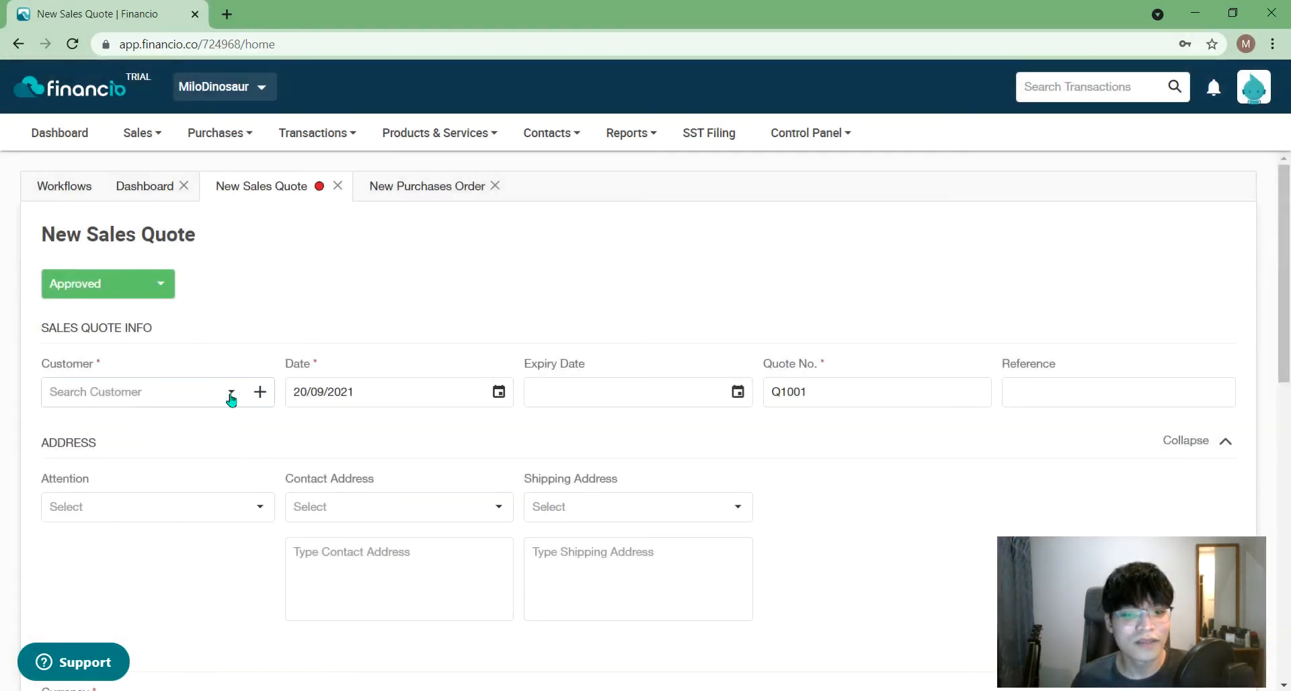
# - Pick the saved customer for the quote by searching 'ne'
pyautogui.click(230, 398)
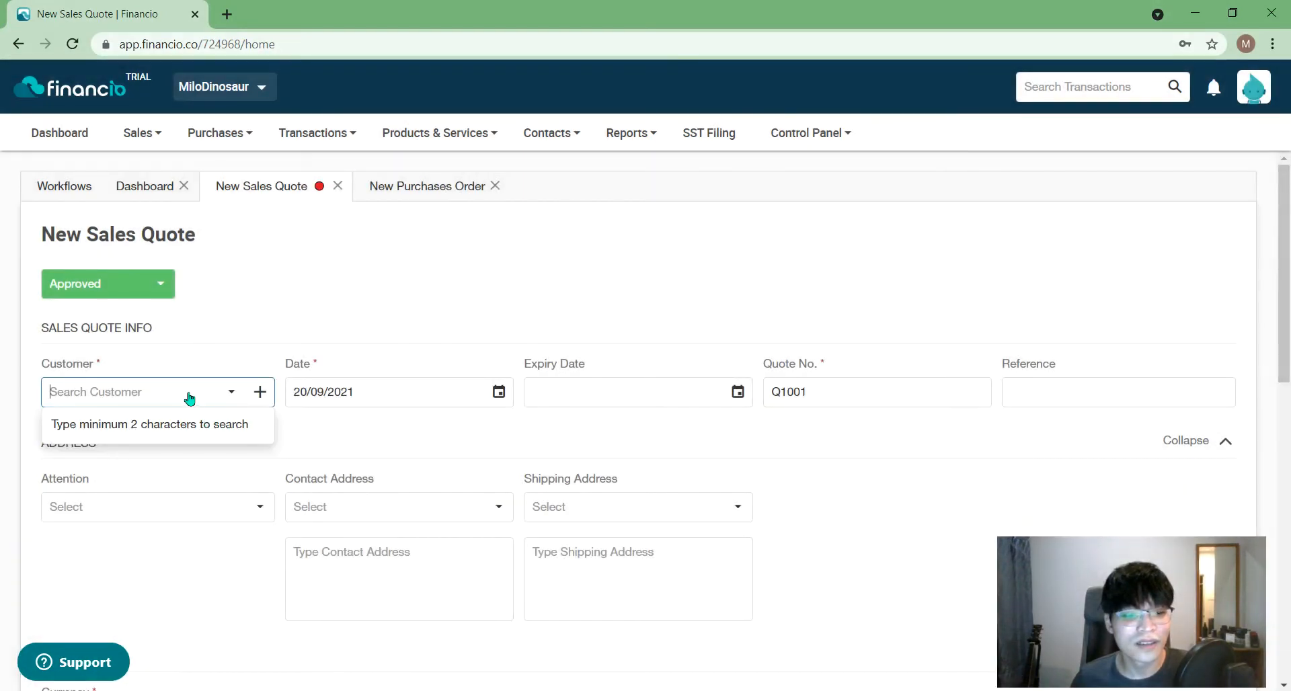
pyautogui.write('nes')
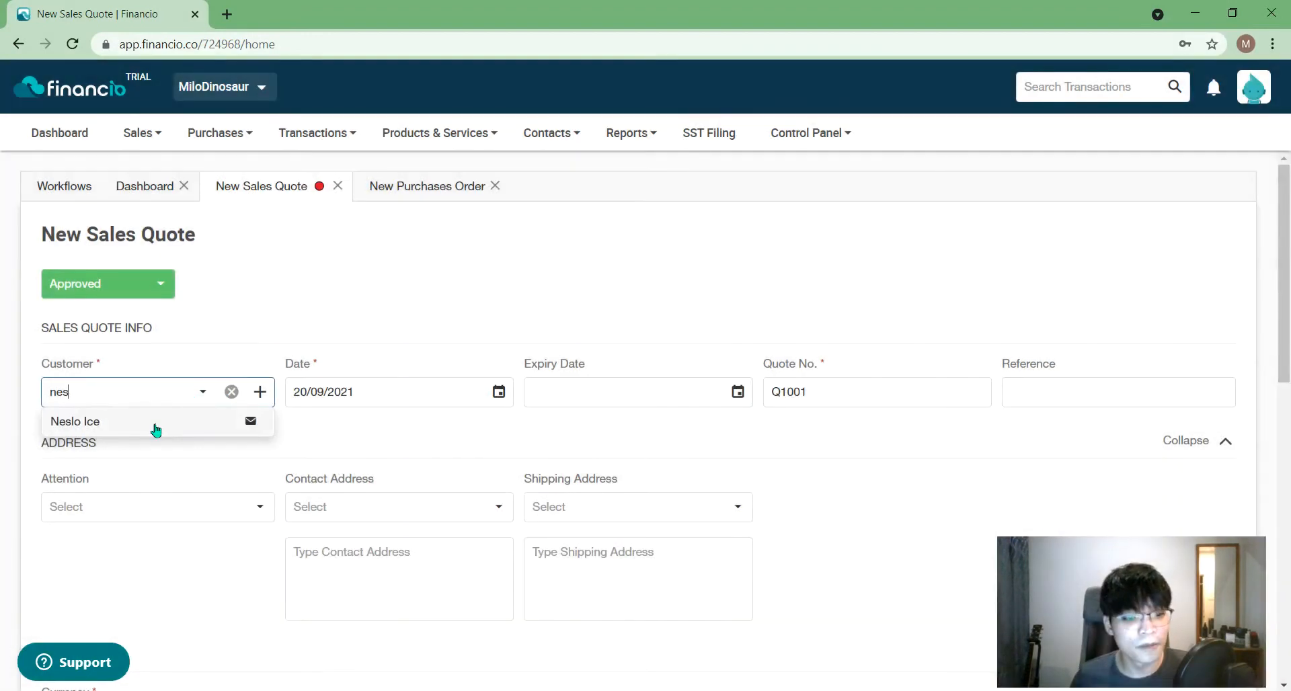
pyautogui.click(155, 424)
pyautogui.click(446, 441)
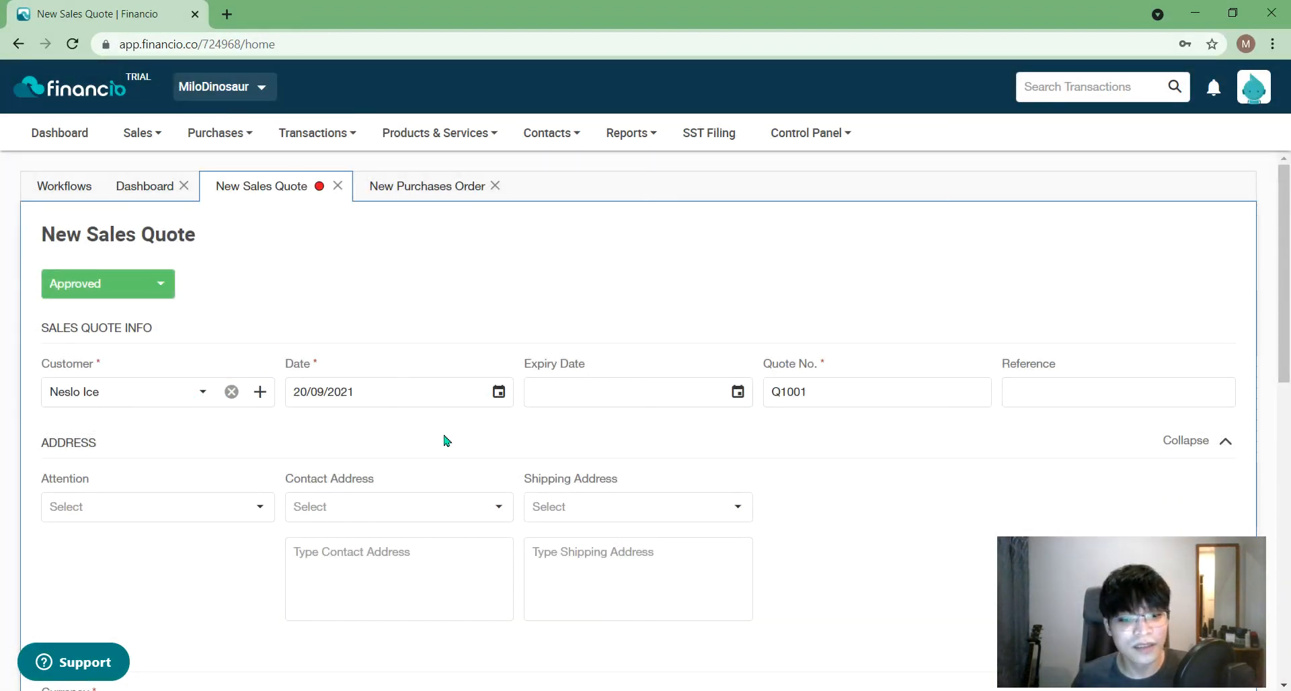
# - Keep the quote date at 20 September 2021 and set the expiry date to 20/10/2021
pyautogui.click(499, 403)
pyautogui.click(356, 586)
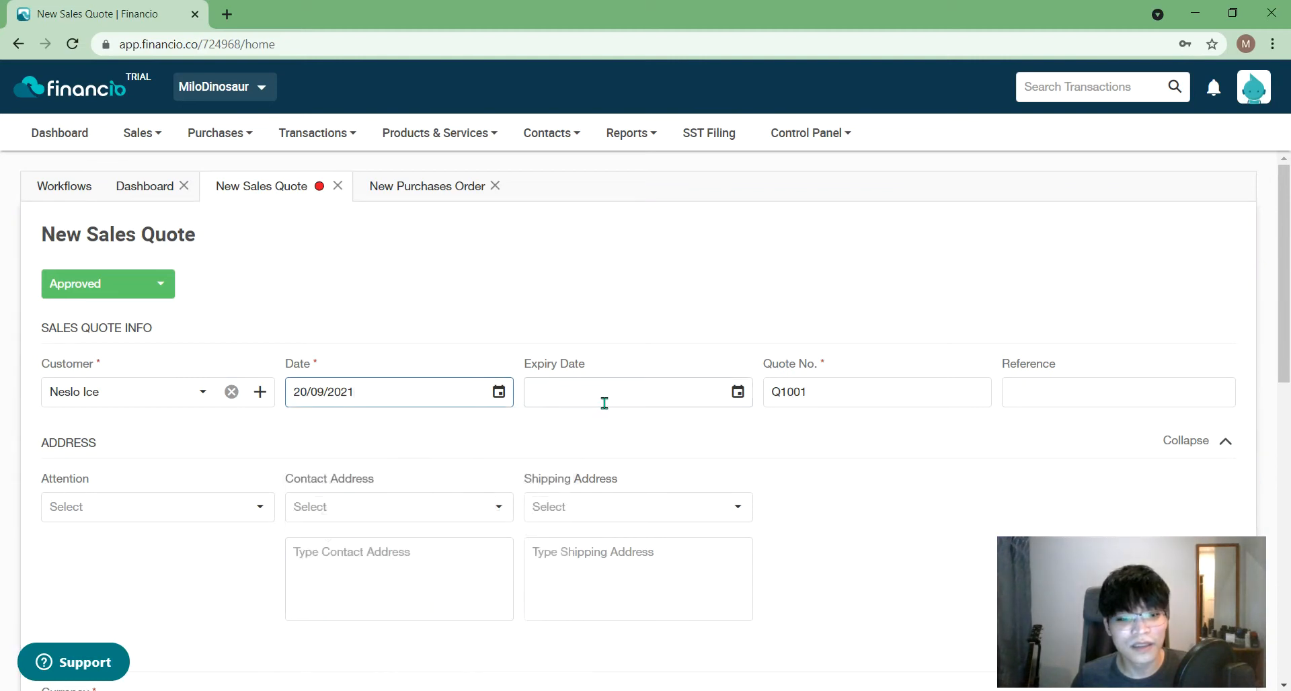
pyautogui.click(490, 398)
pyautogui.click(325, 449)
pyautogui.click(533, 450)
pyautogui.click(363, 590)
pyautogui.click(720, 403)
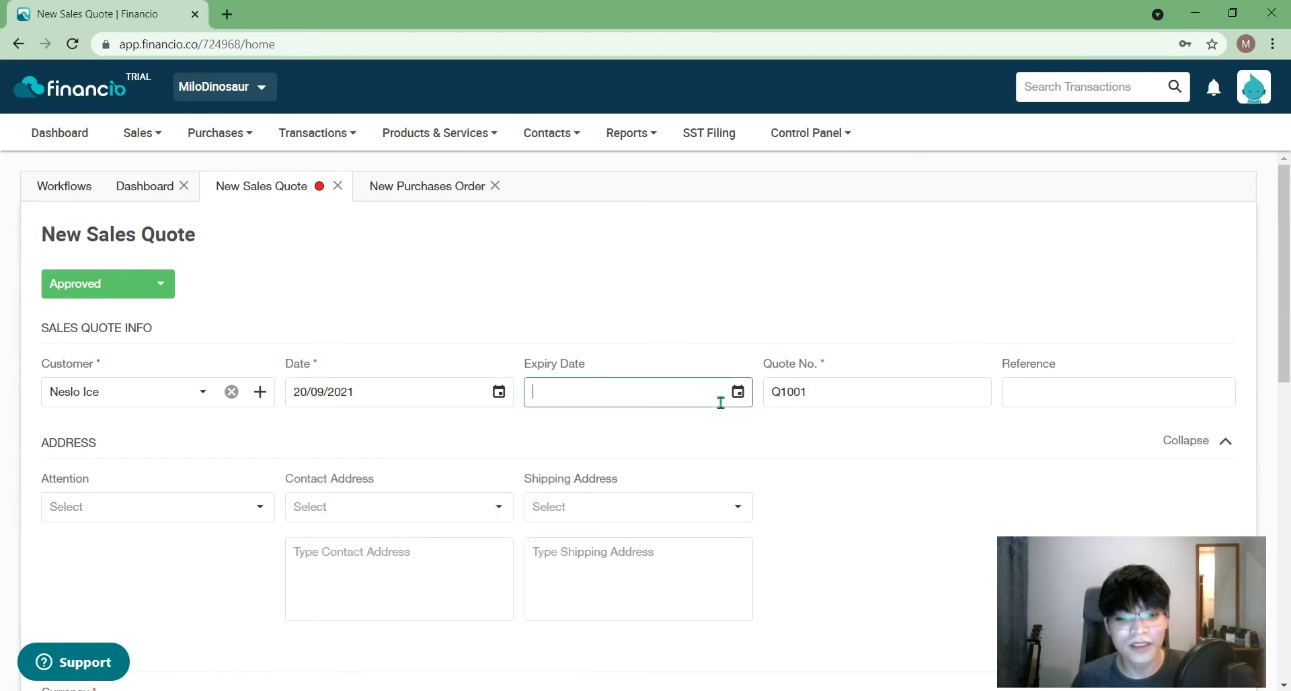
pyautogui.click(772, 448)
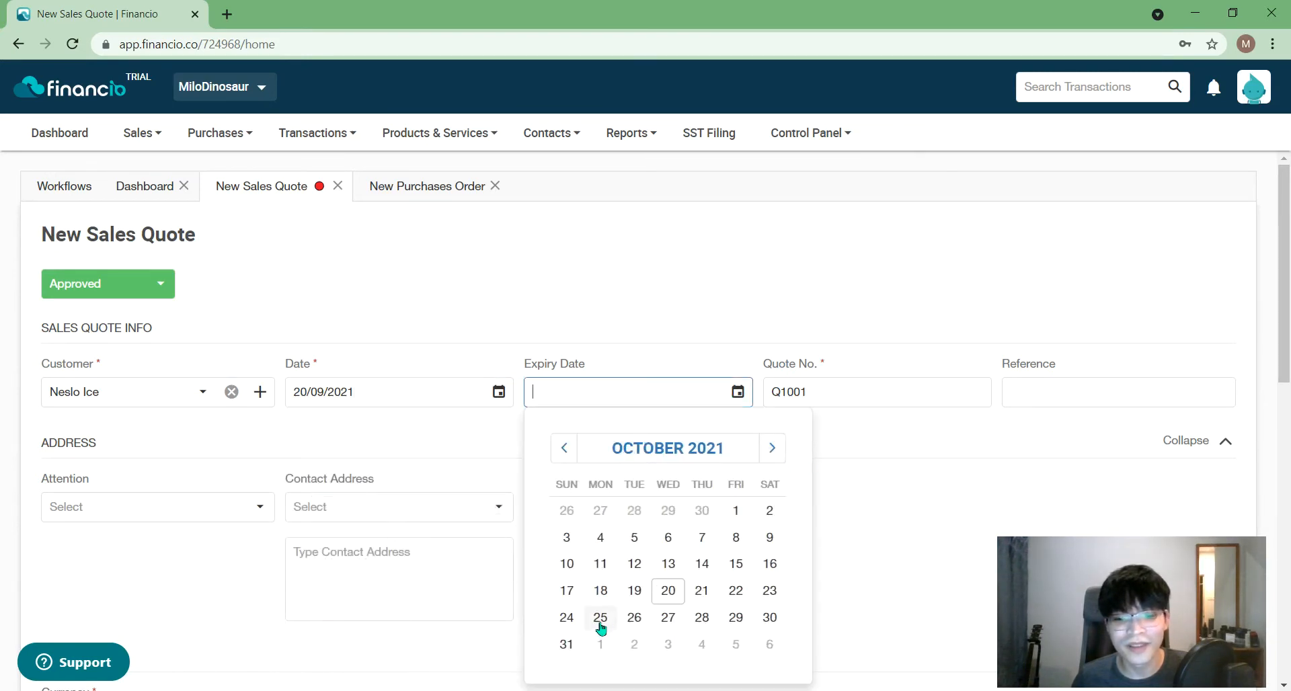
pyautogui.click(668, 590)
pyautogui.click(901, 474)
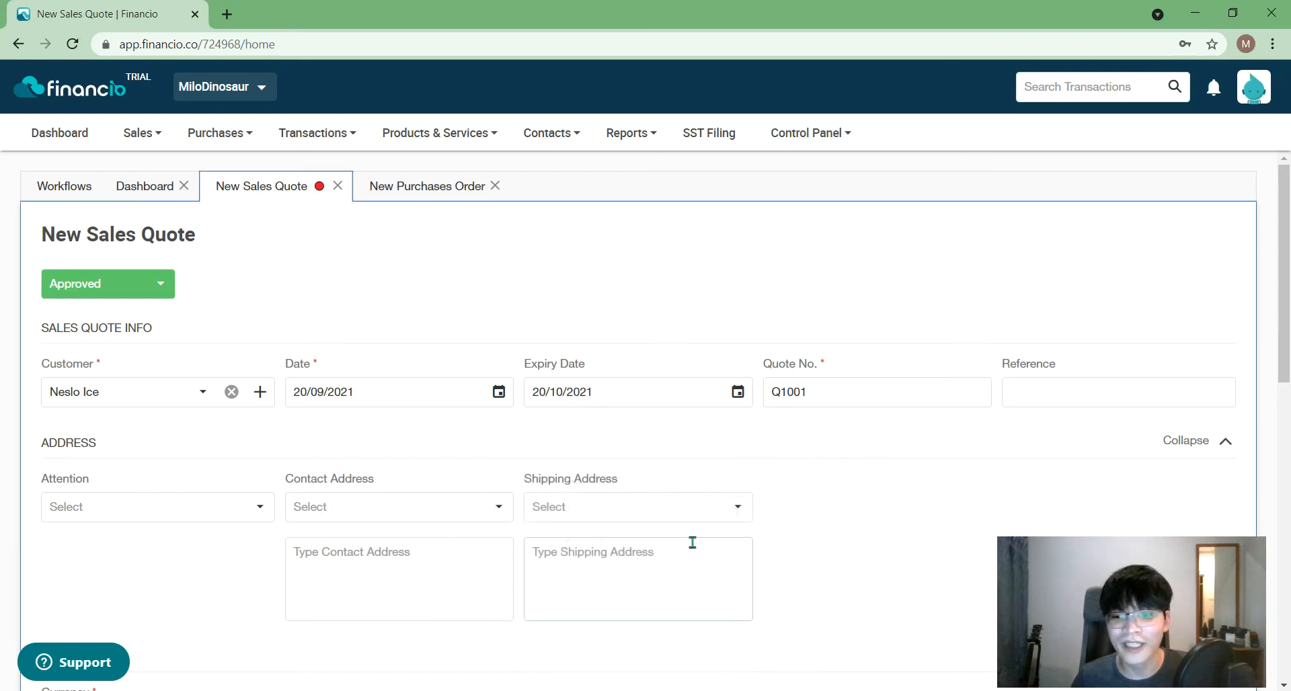
# - Check the empty attention and address lists, collapse the address section, and add an item line
pyautogui.scroll(-1, 703, 594)
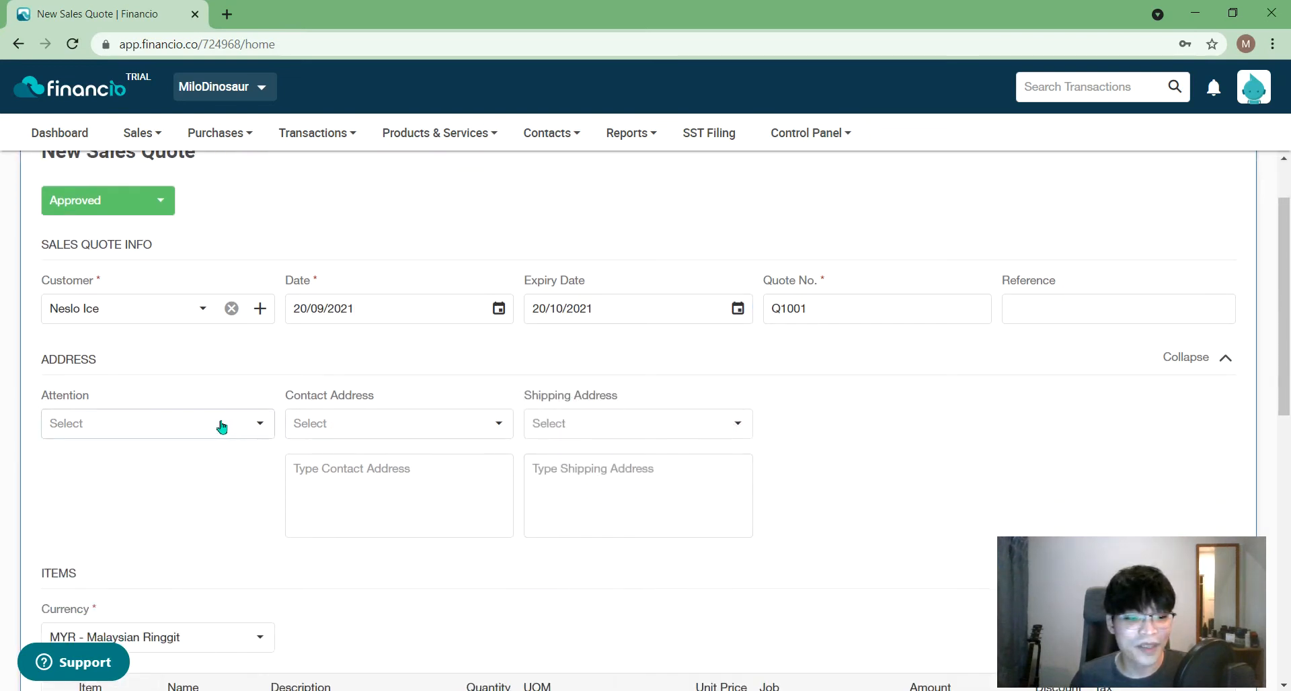
pyautogui.scroll(-5, 225, 424)
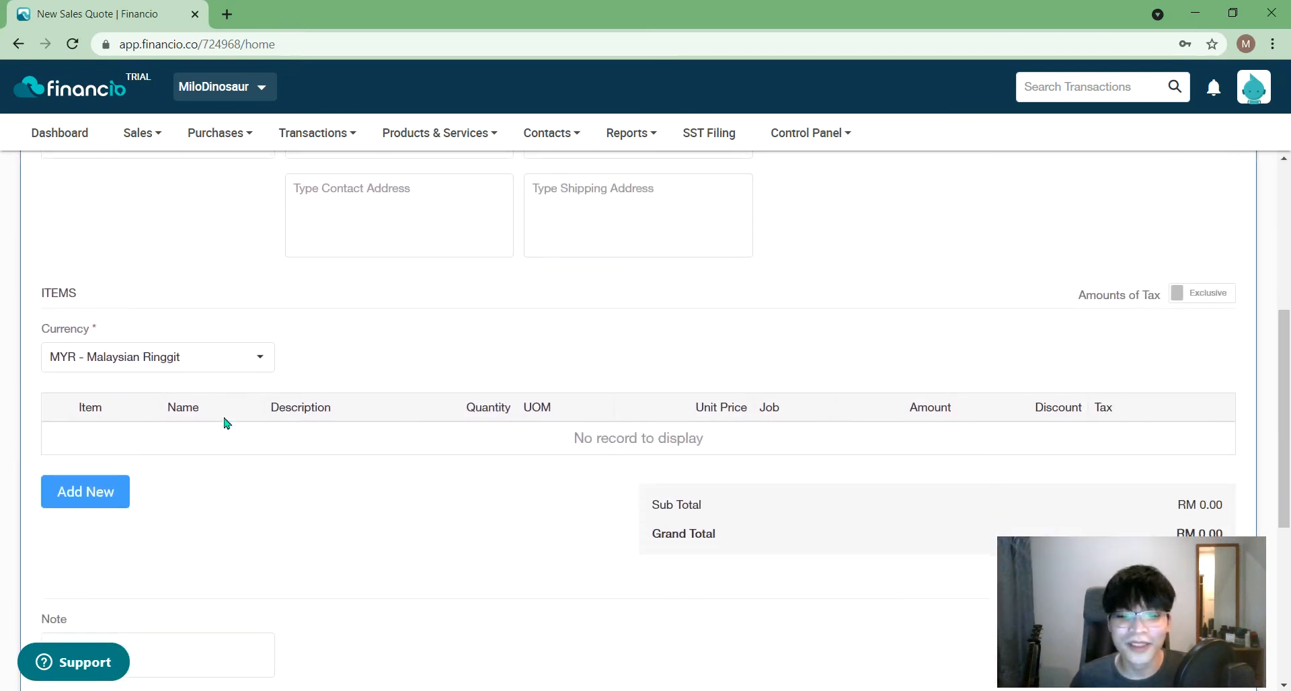
pyautogui.scroll(1, 227, 423)
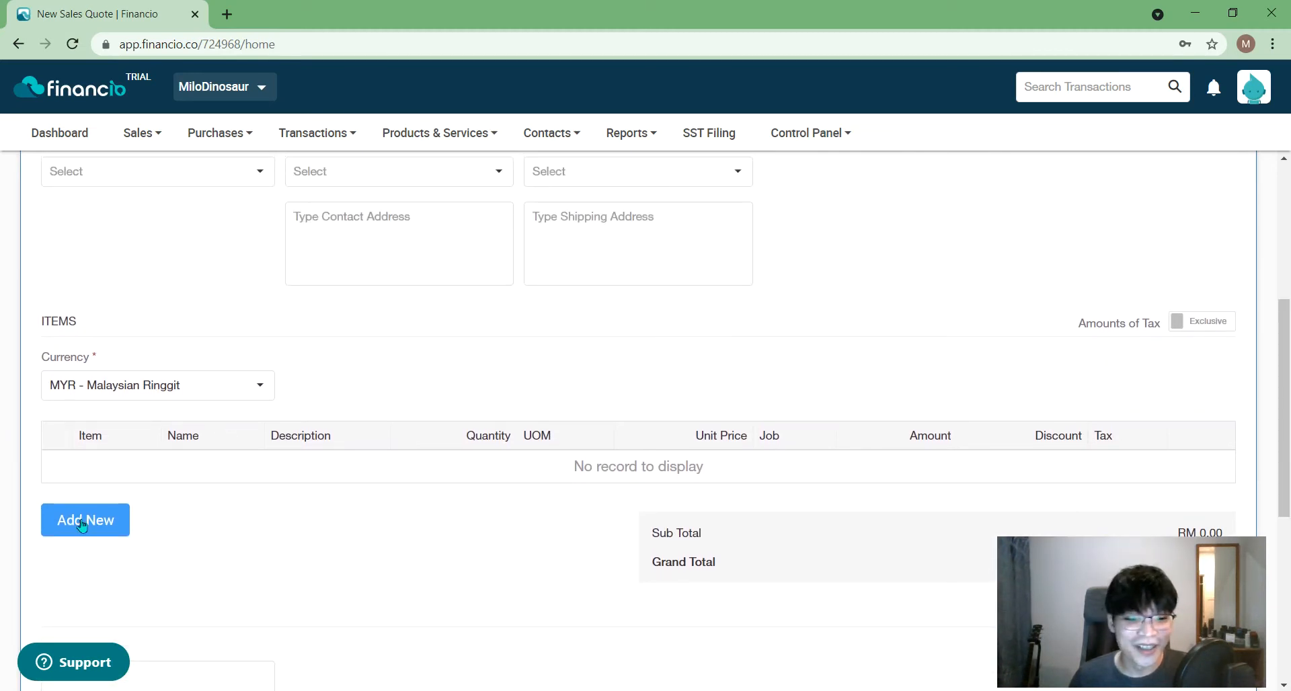
pyautogui.scroll(3, 133, 504)
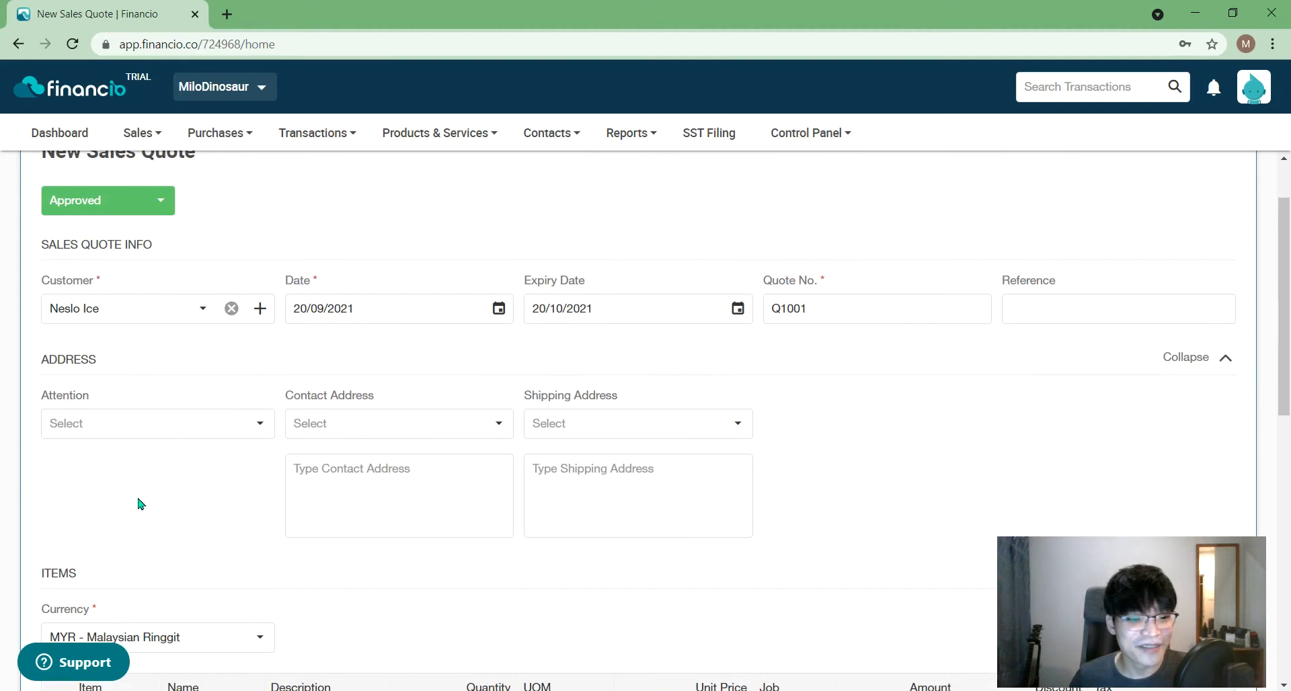
pyautogui.click(232, 426)
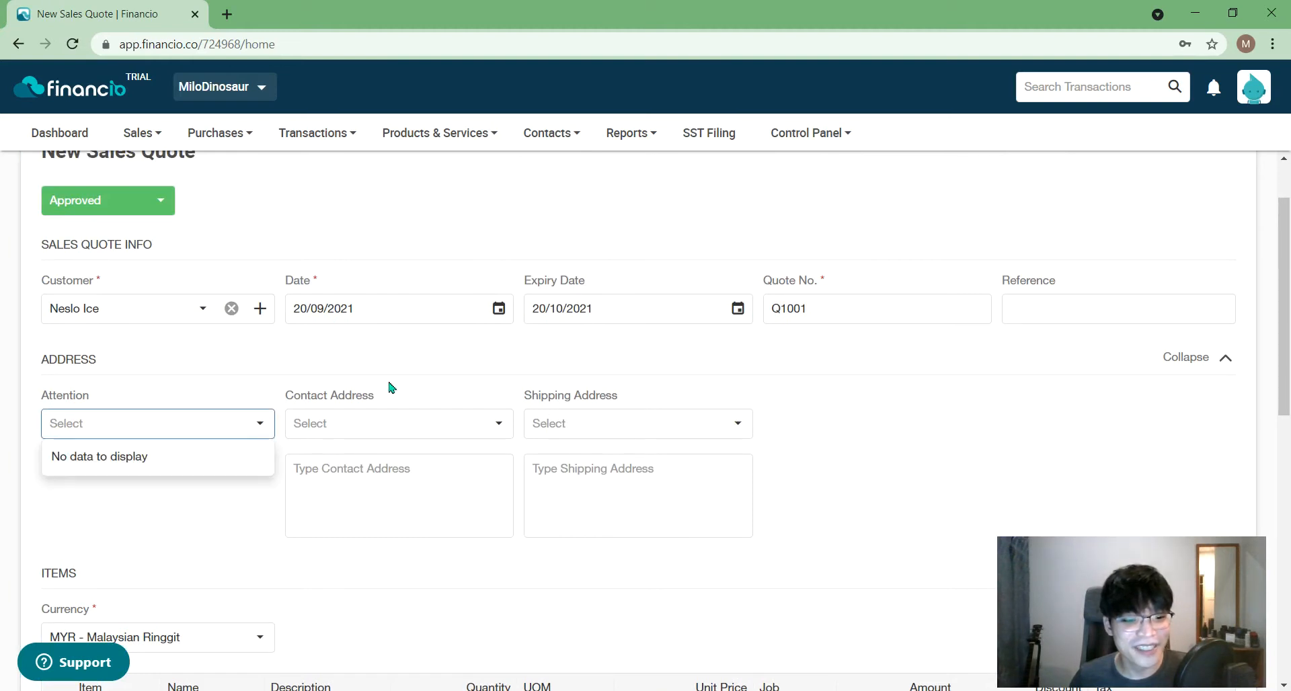
pyautogui.click(289, 376)
pyautogui.click(398, 424)
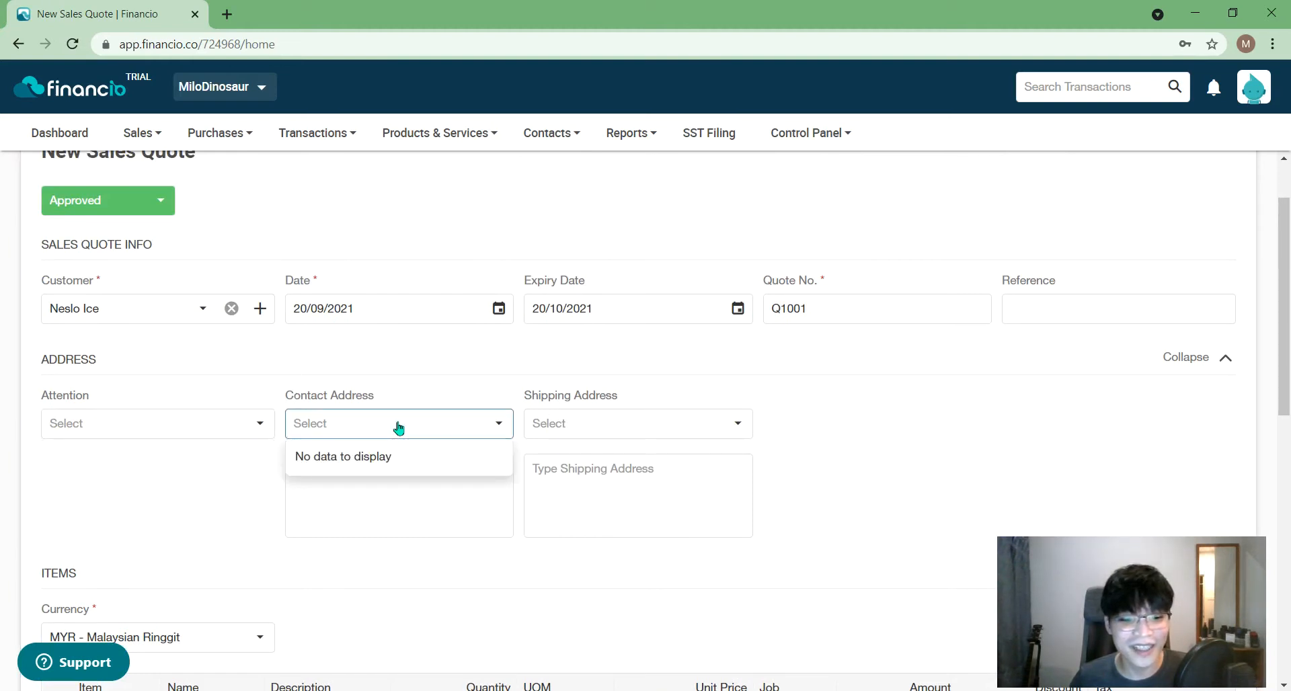
pyautogui.click(549, 368)
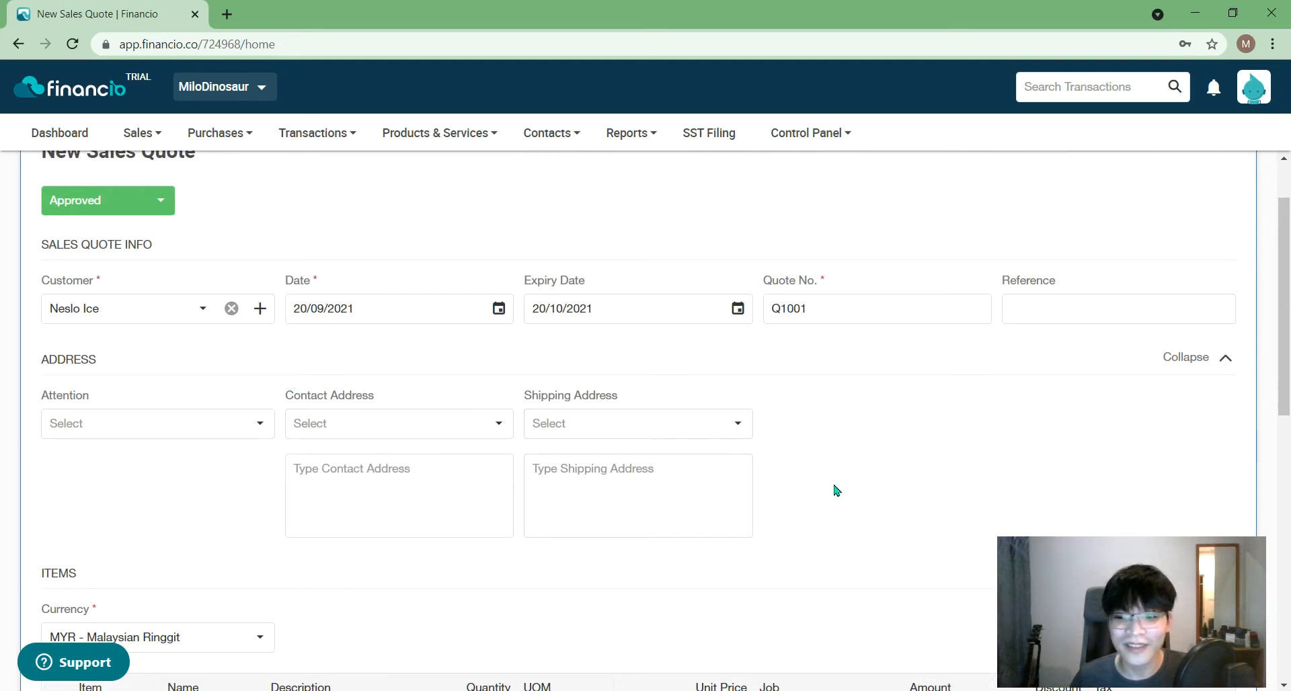
pyautogui.scroll(-1, 837, 490)
pyautogui.click(1190, 332)
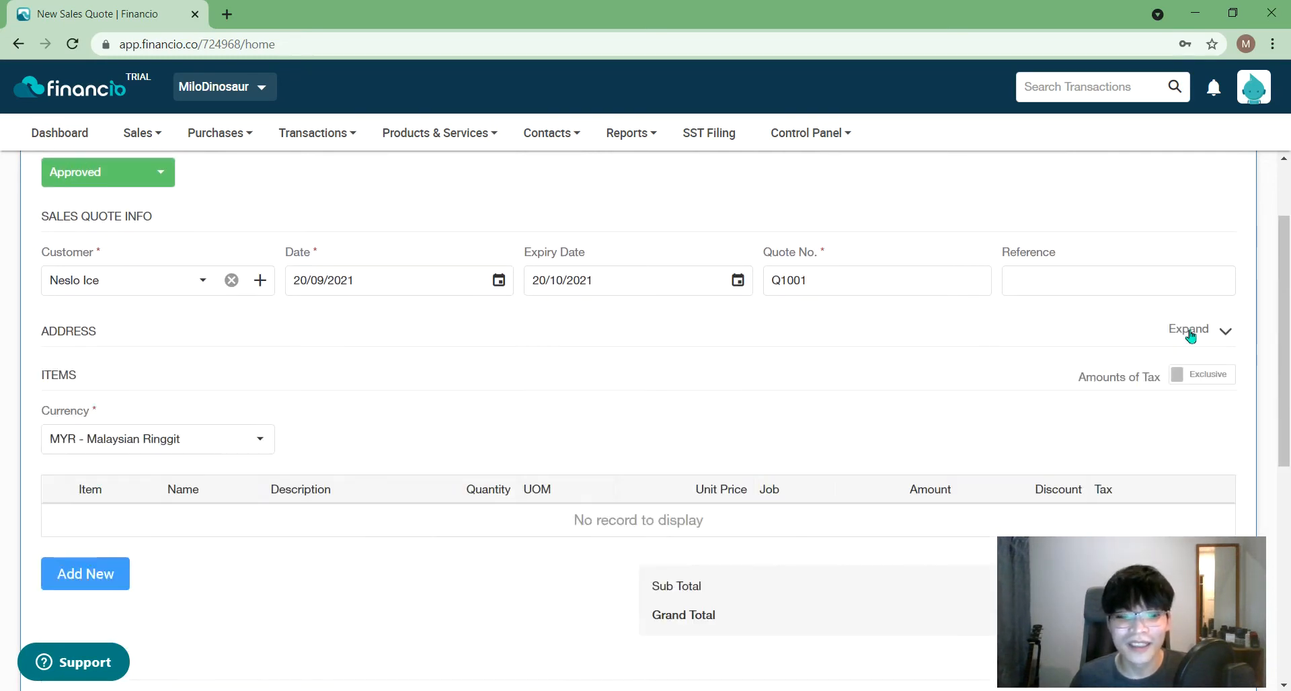
pyautogui.scroll(2, 441, 411)
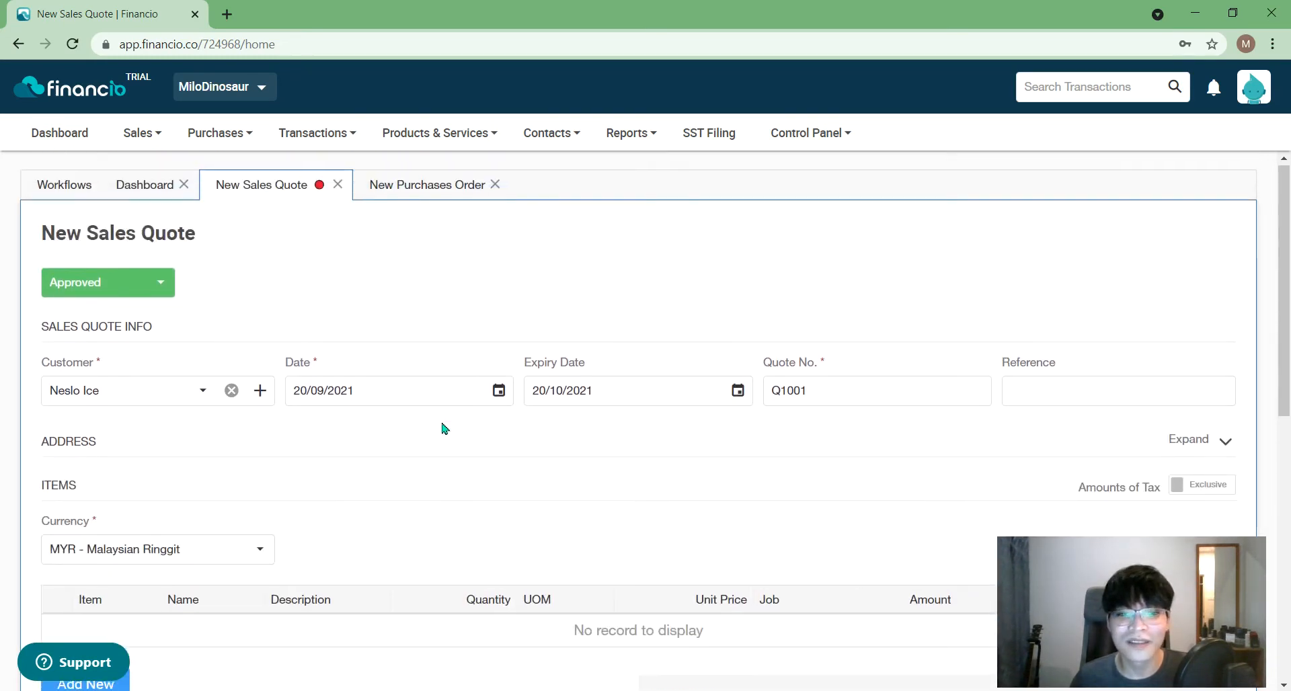
pyautogui.scroll(-5, 444, 429)
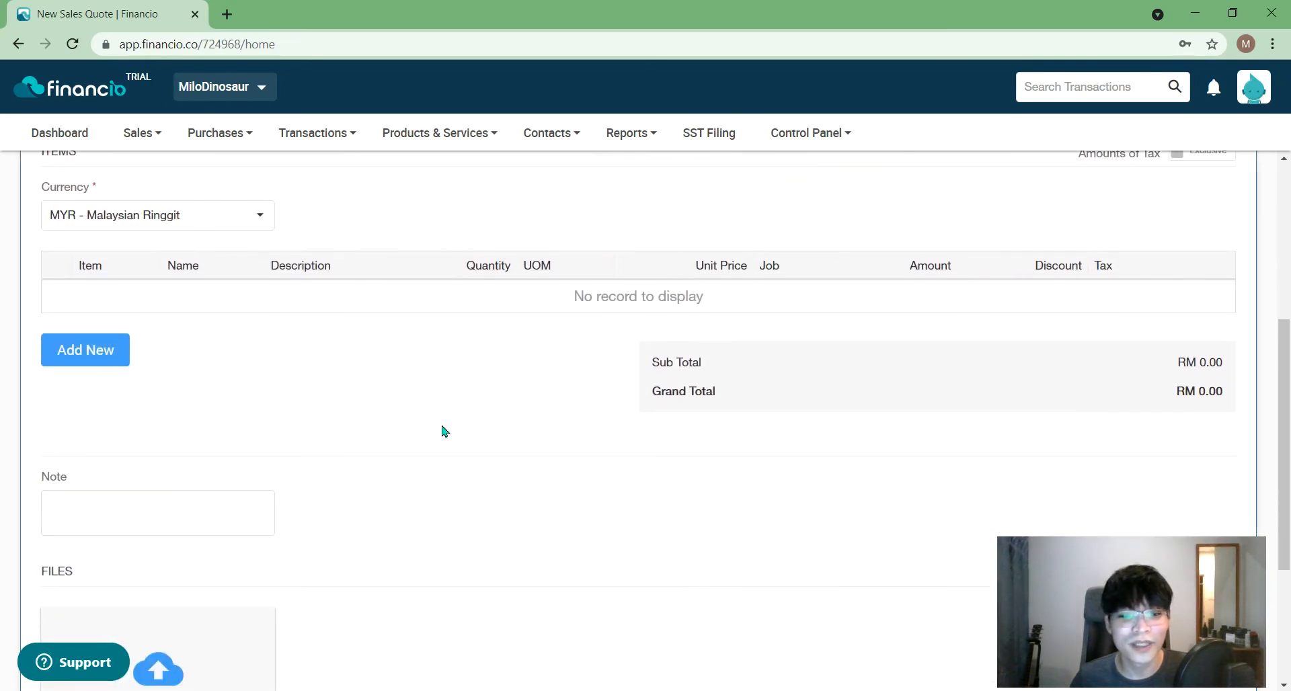
pyautogui.click(94, 356)
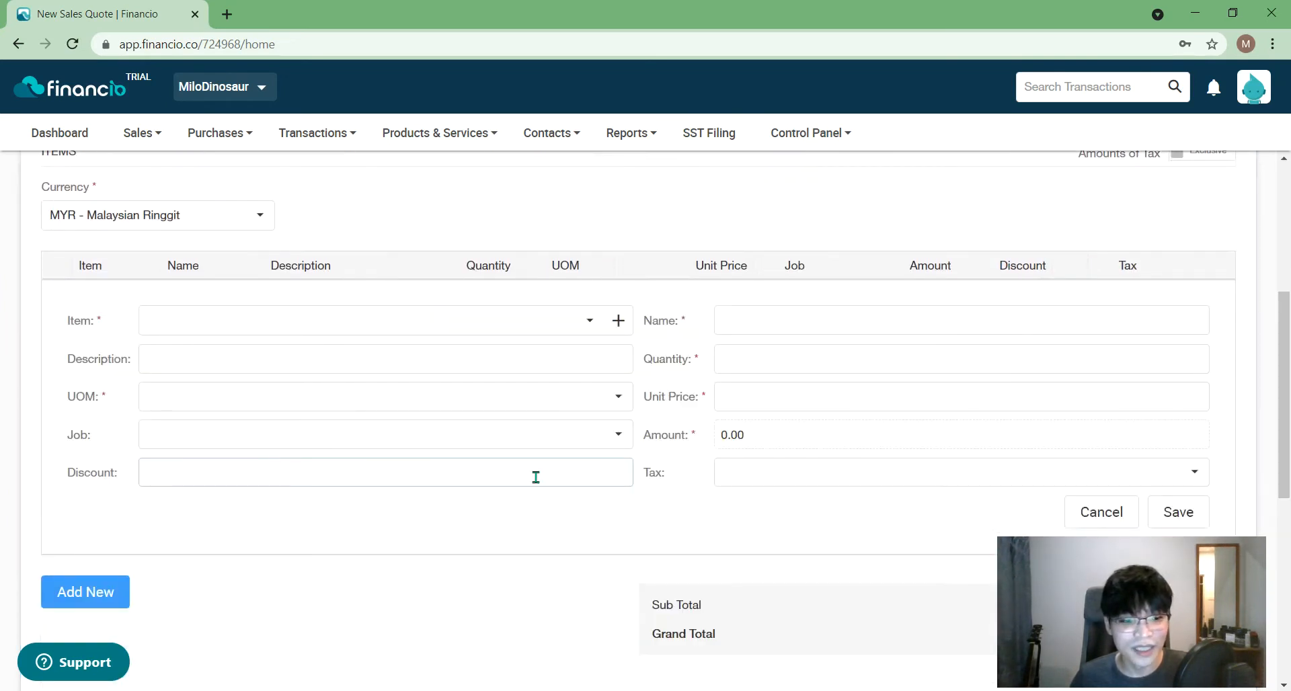
# - Create a new product record for the quote's item line via NEW PRODUCT
pyautogui.click(618, 321)
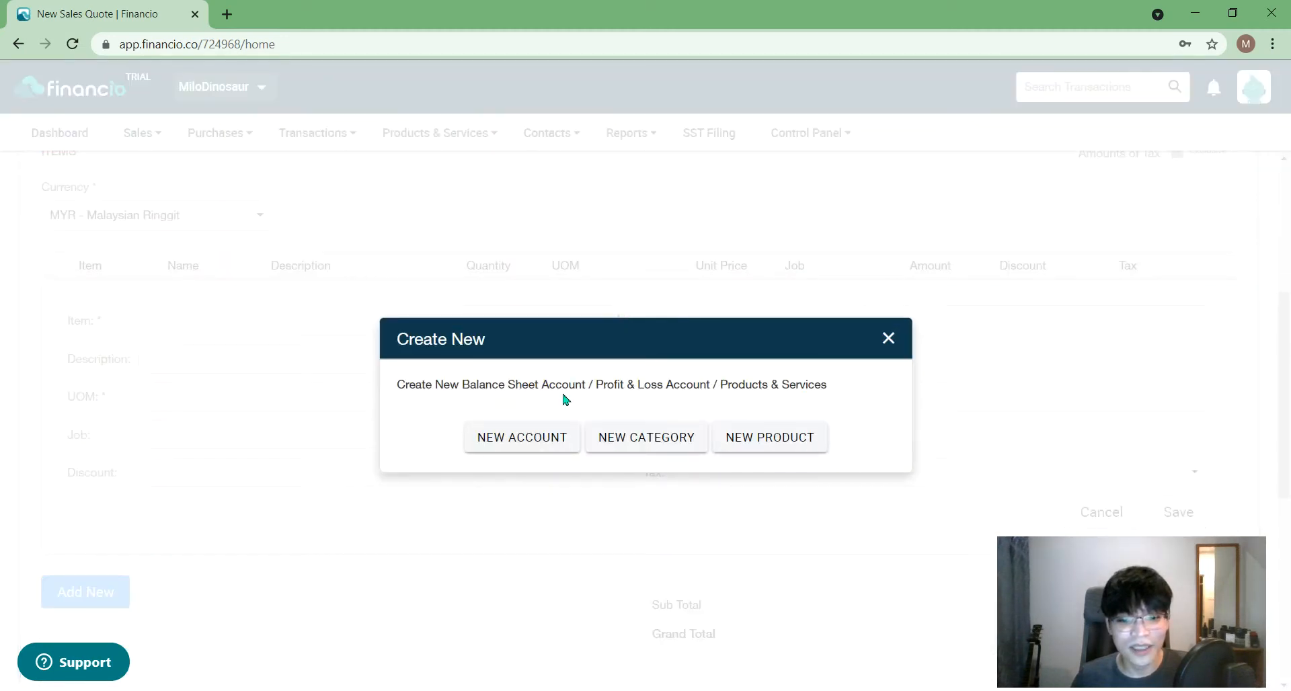
pyautogui.click(793, 436)
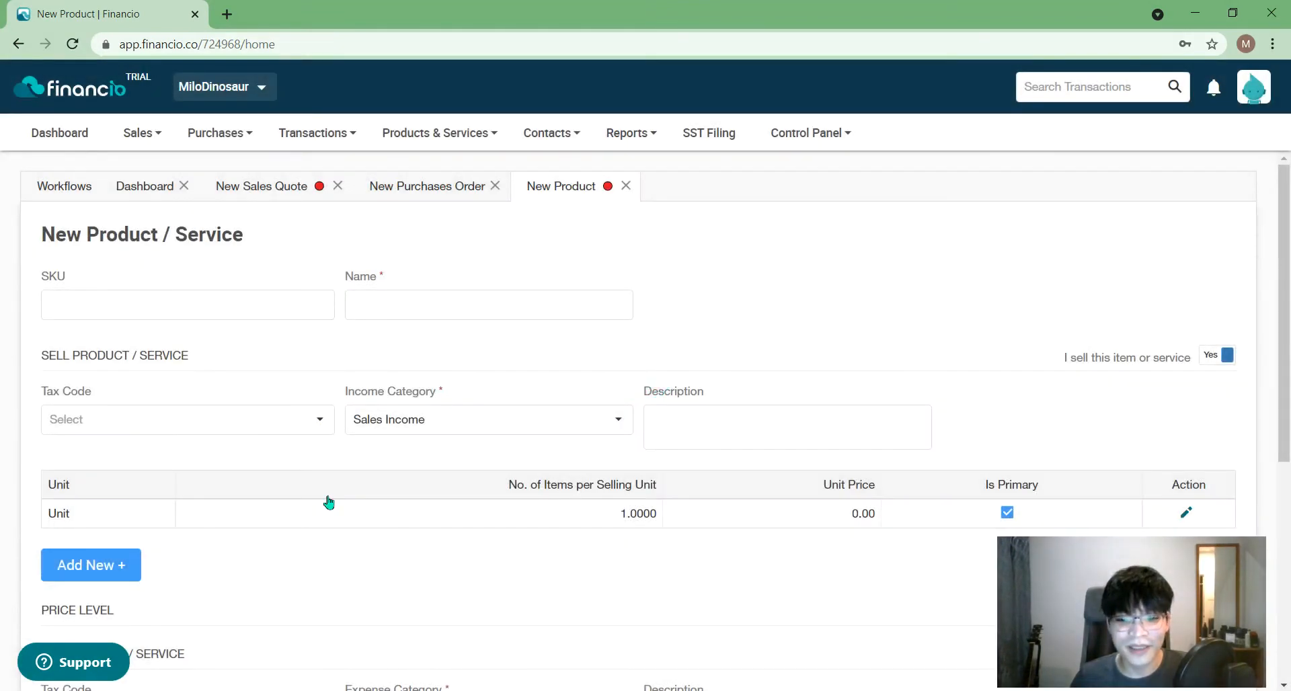
# - Give the product SKU B0001 and the name 'Milo Powder 1kg (tin)'
pyautogui.scroll(-1, 328, 502)
pyautogui.click(263, 255)
pyautogui.write('M')
pyautogui.press('BackSpace')
pyautogui.write('B')
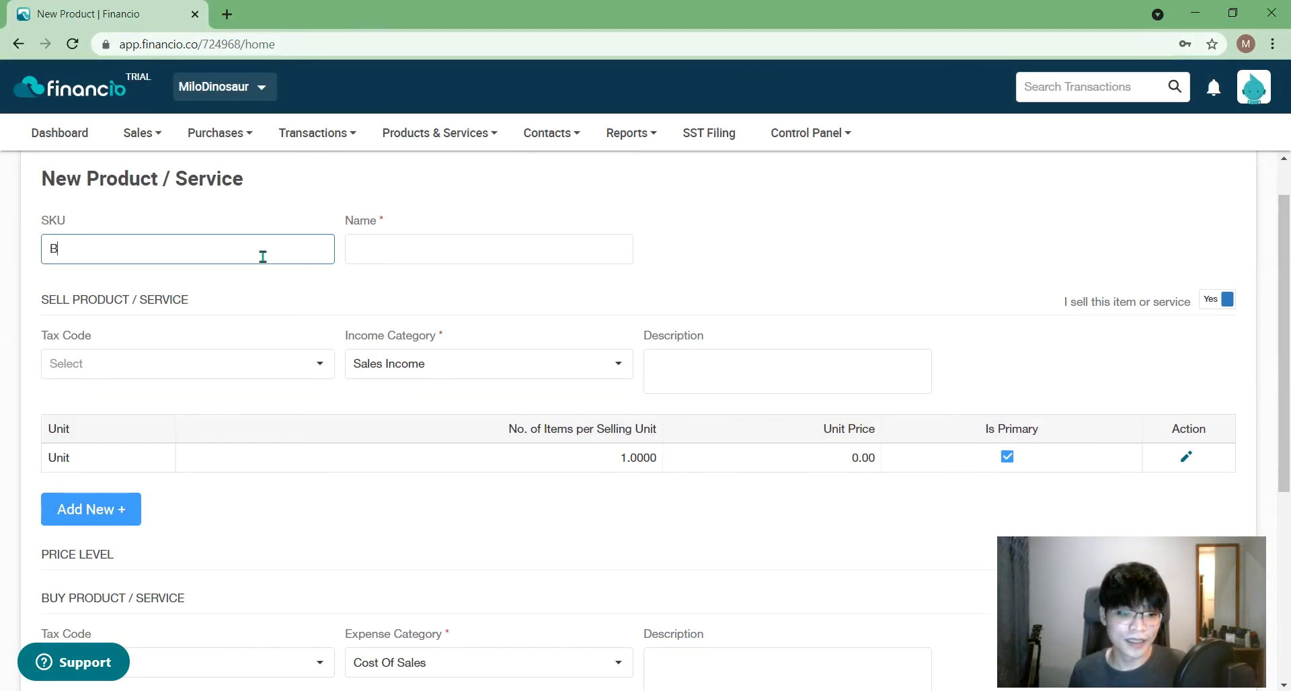
pyautogui.write('1')
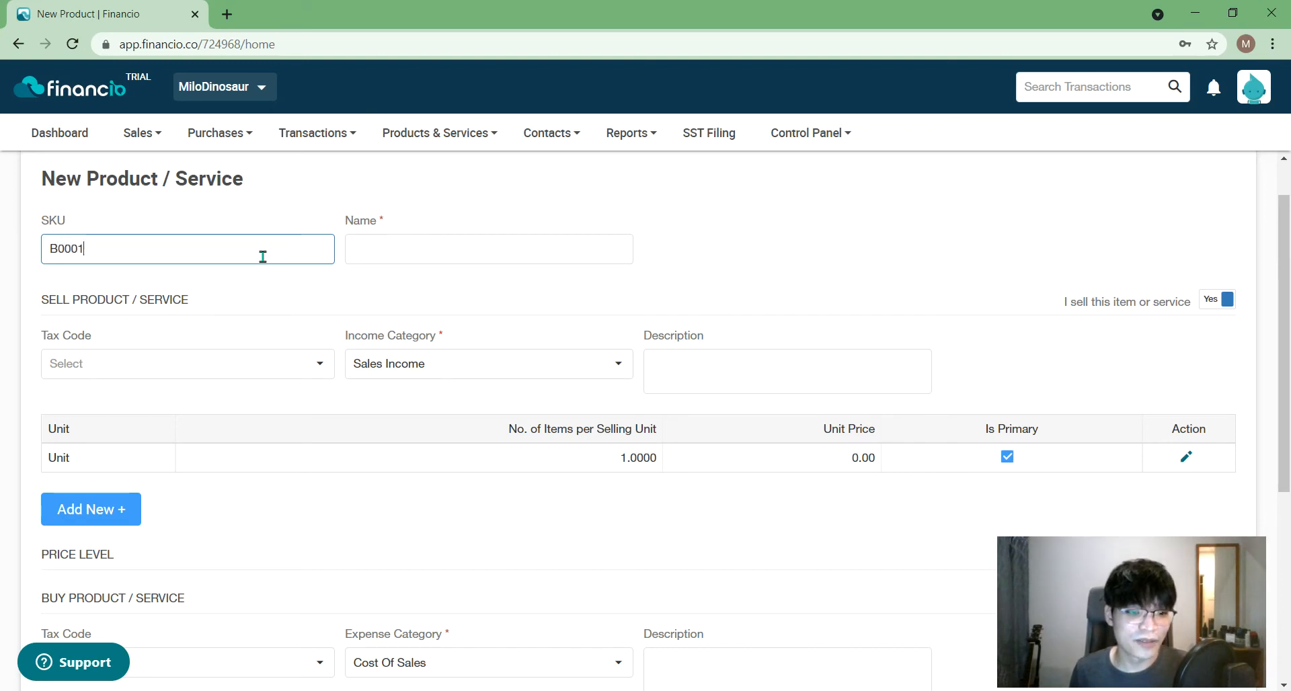
pyautogui.click(443, 239)
pyautogui.write('Milo Powe')
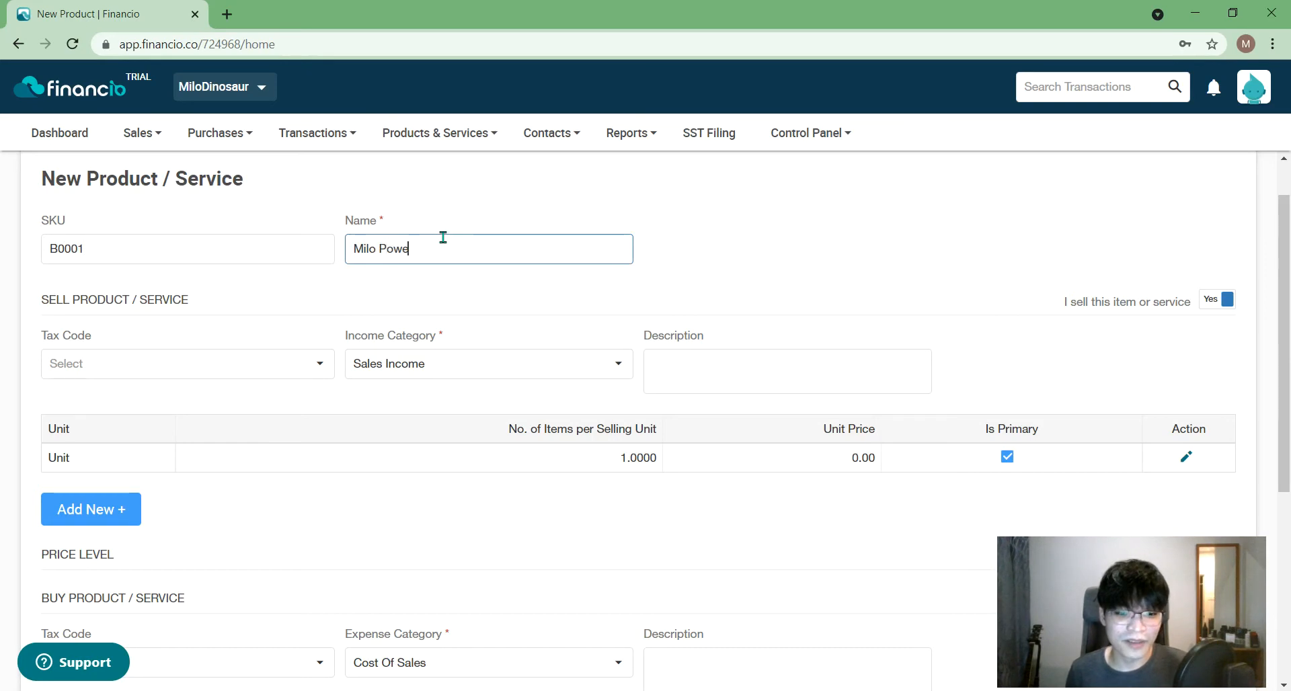
pyautogui.press('BackSpace')
pyautogui.write('der 1kg')
pyautogui.click(665, 240)
pyautogui.click(574, 249)
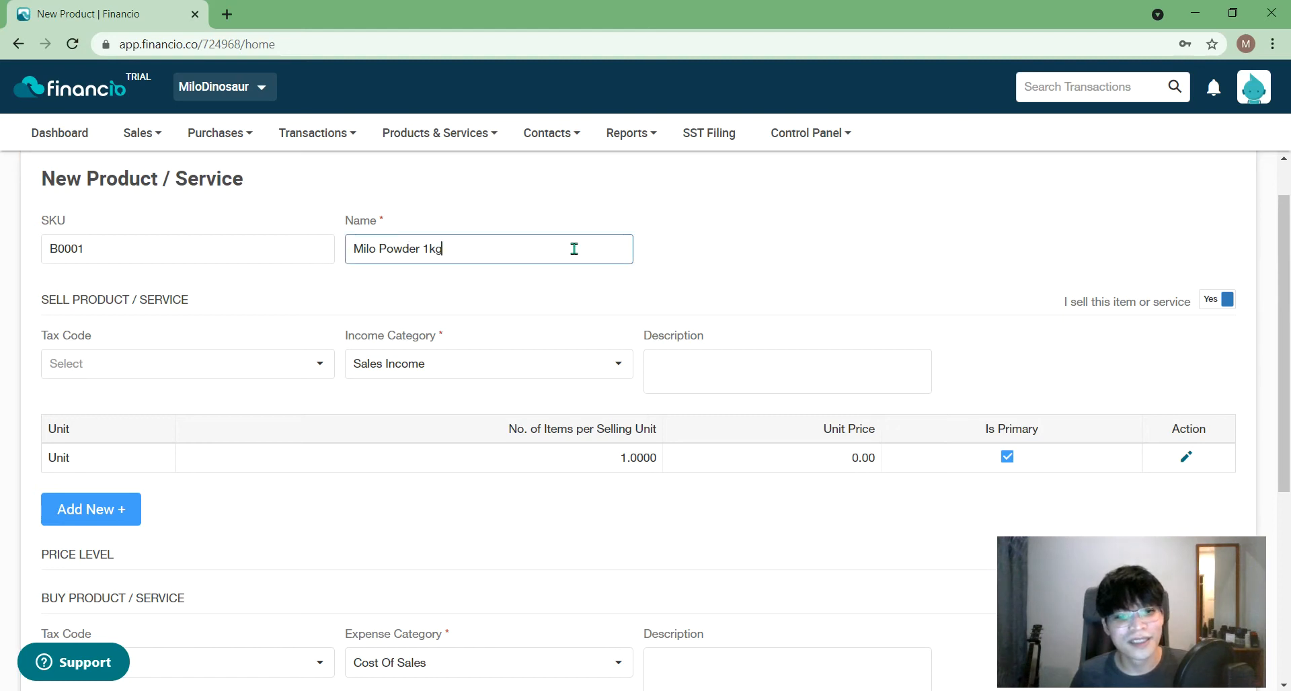
pyautogui.write('(tin)')
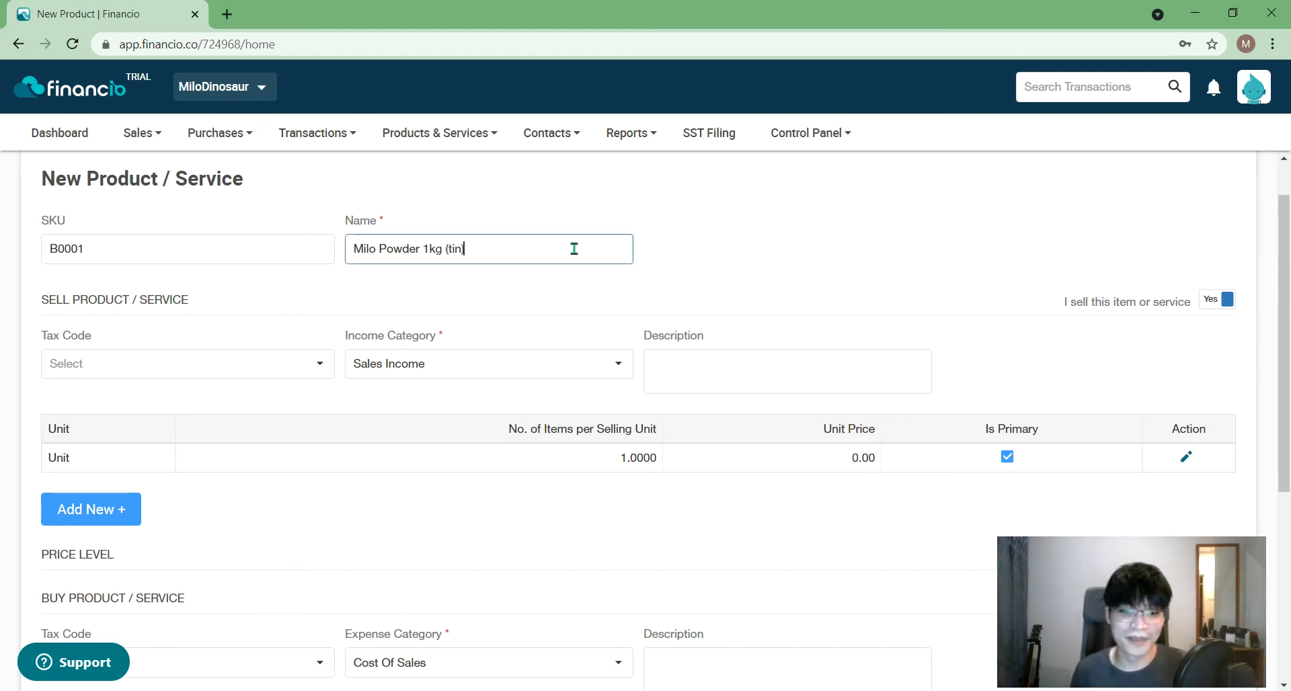
pyautogui.click(805, 239)
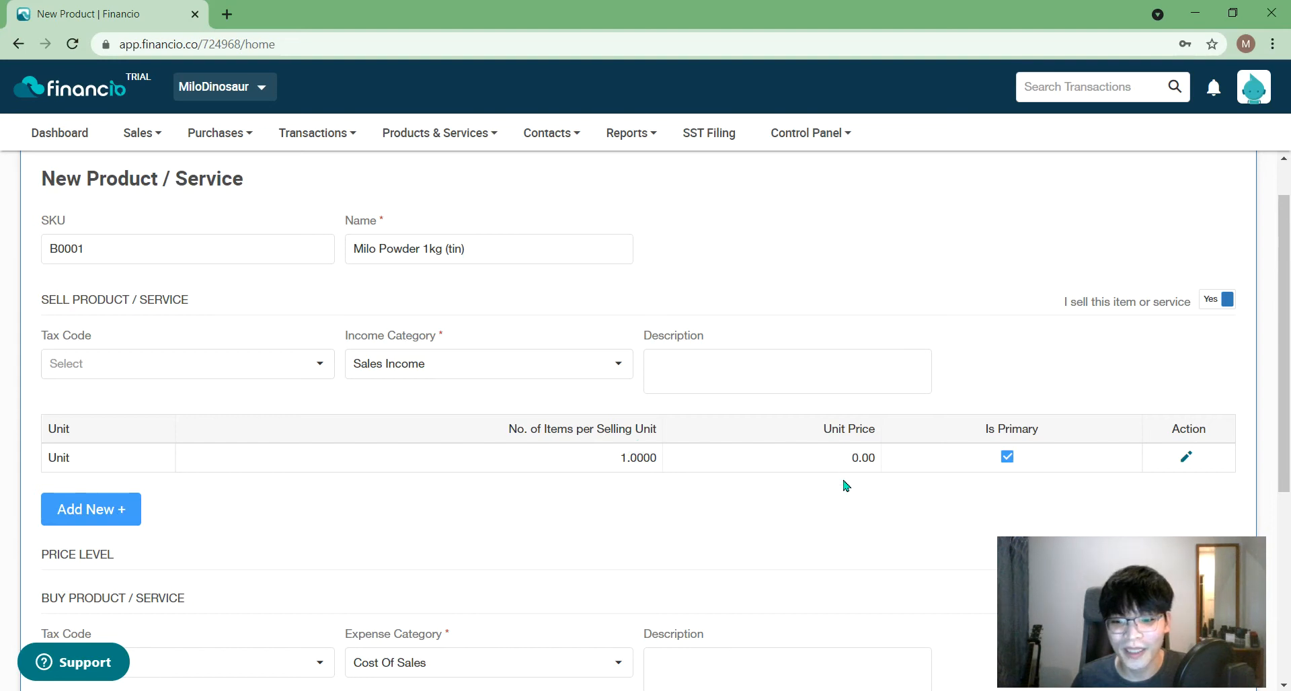
# - Set the selling unit's price to 32.00 and save the unit
pyautogui.click(1187, 457)
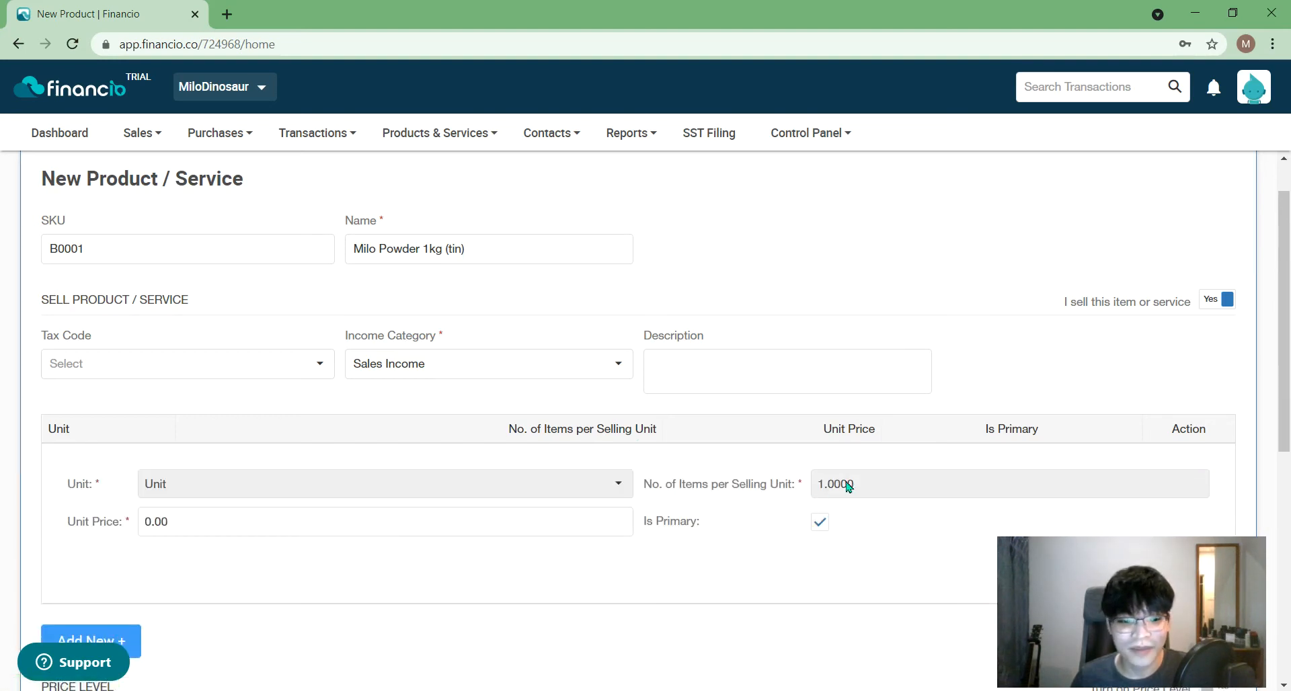
pyautogui.click(201, 523)
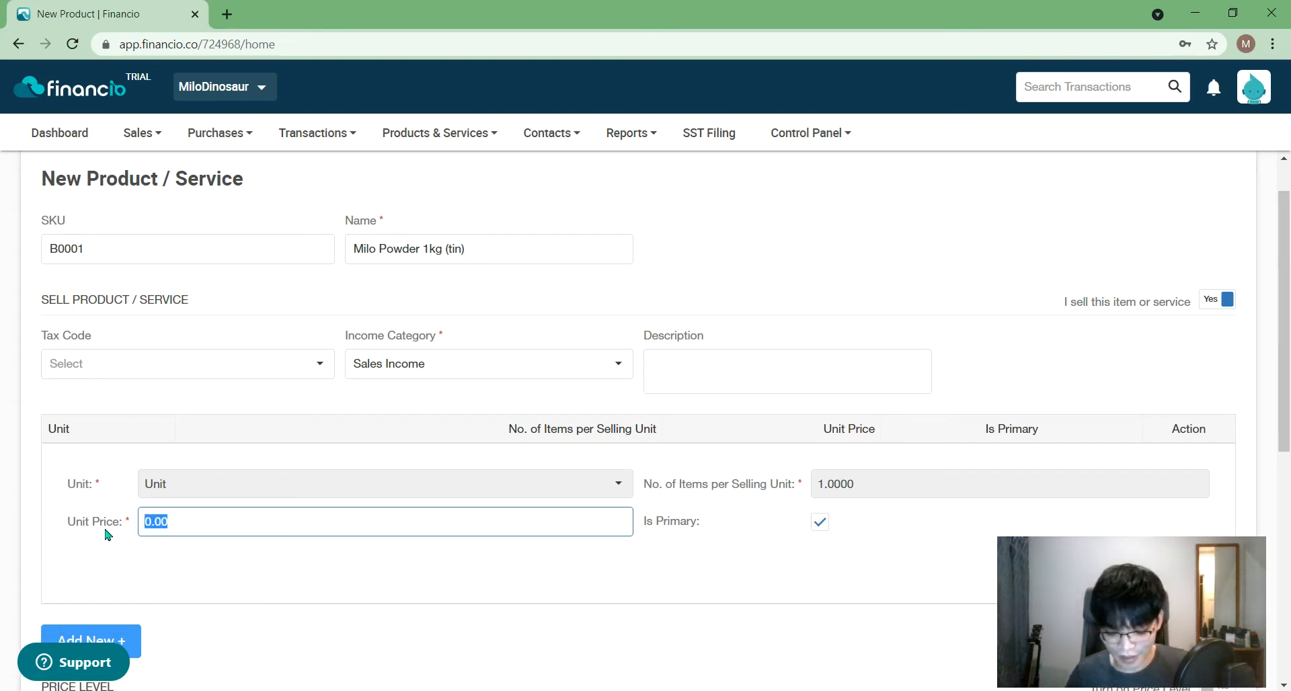
pyautogui.write('32')
pyautogui.click(263, 616)
pyautogui.scroll(-1, 189, 501)
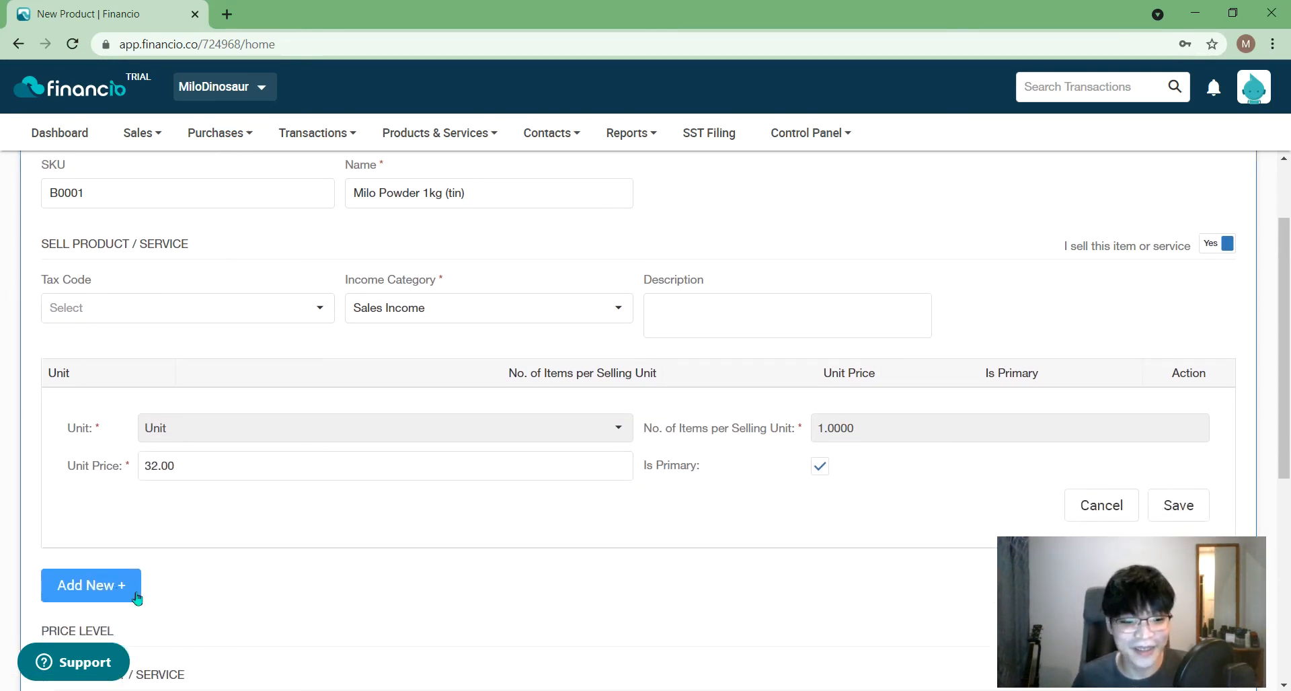
pyautogui.click(1173, 518)
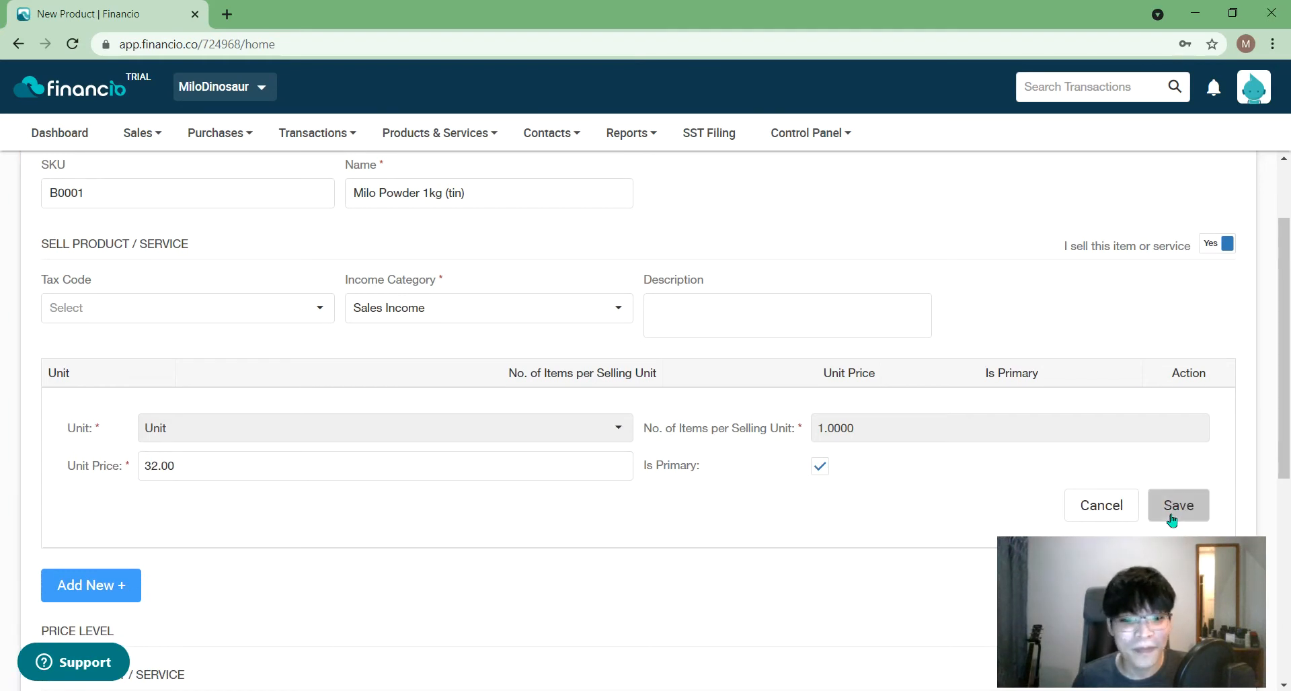
pyautogui.scroll(-4, 675, 466)
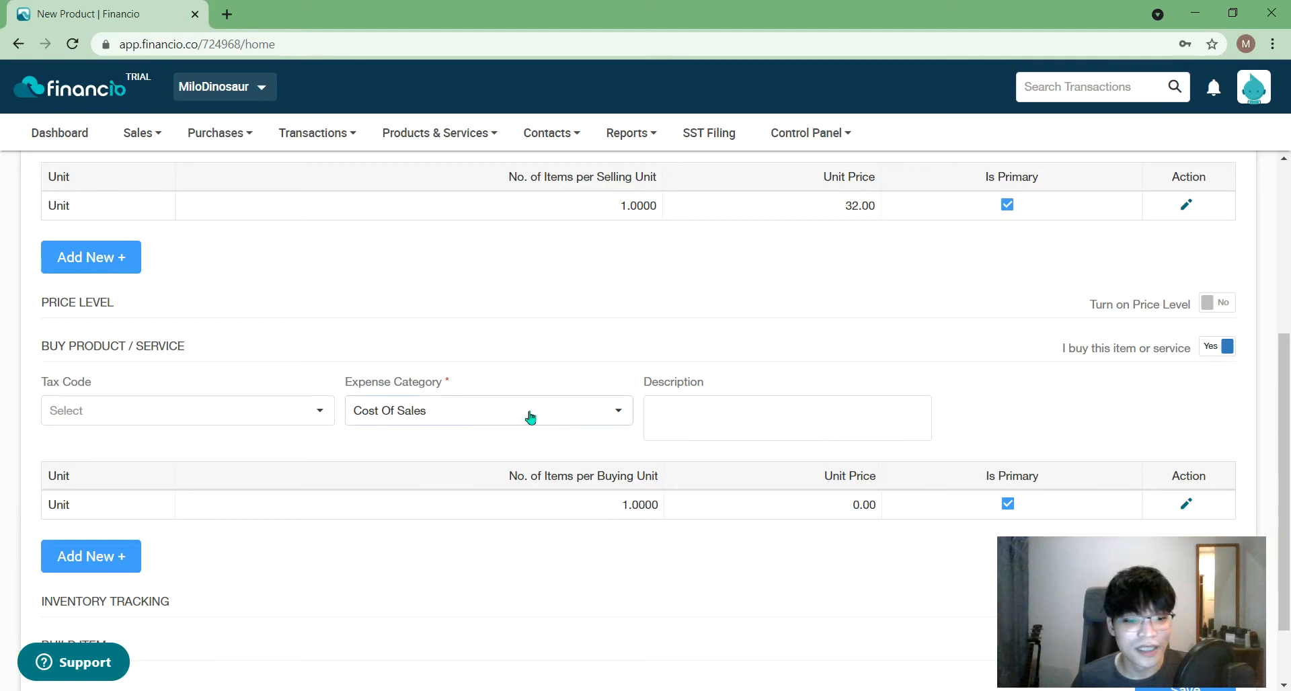
# - Turn Price Level on and back off, leaving price levels disabled
pyautogui.scroll(-1, 604, 512)
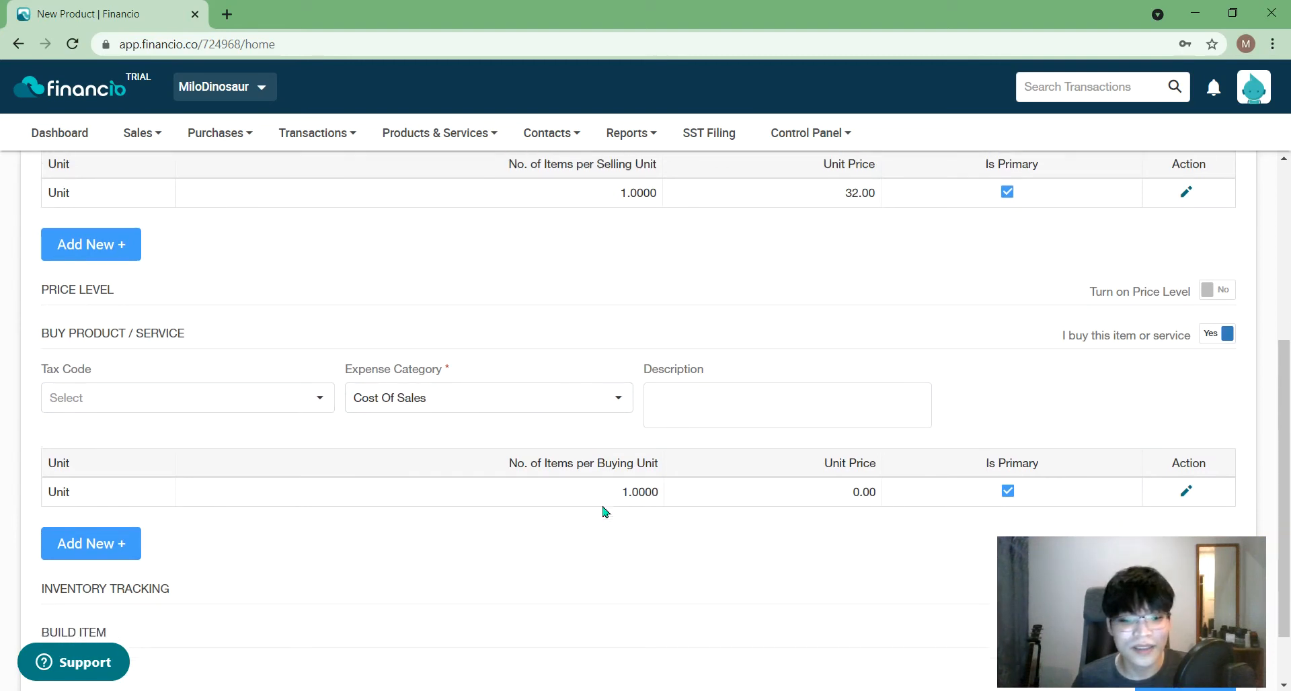
pyautogui.scroll(3, 604, 512)
pyautogui.scroll(2, 604, 511)
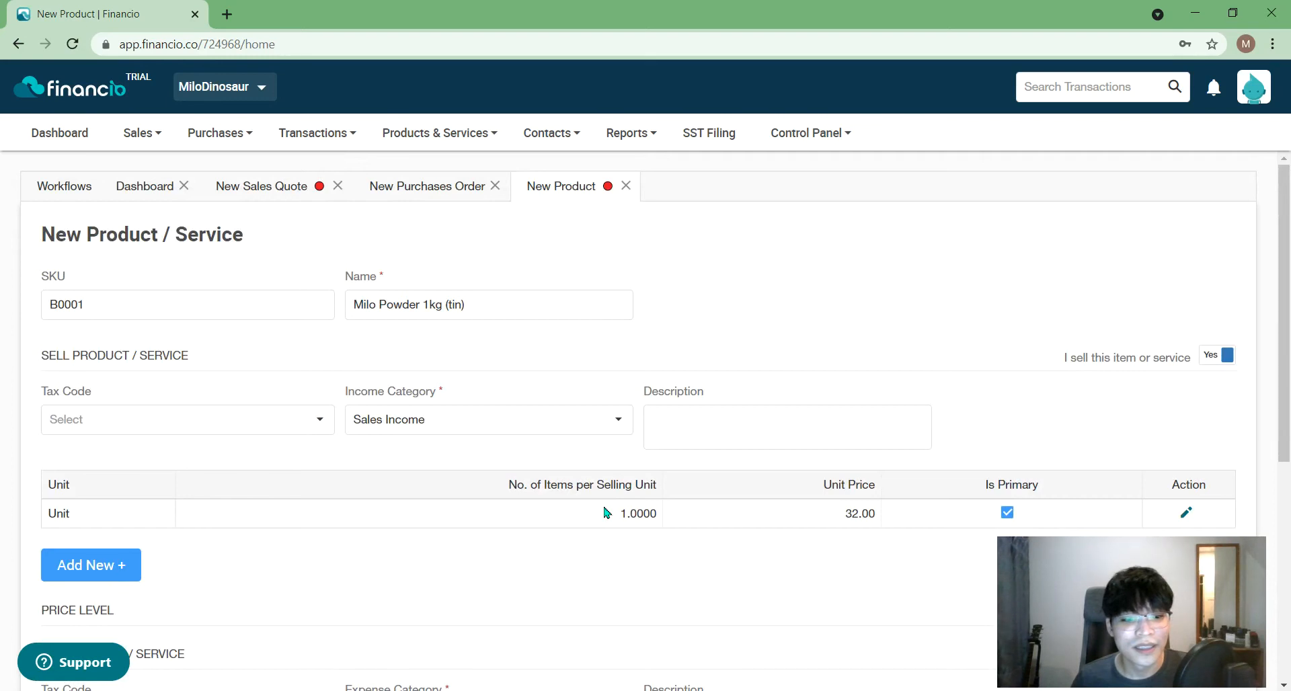
pyautogui.scroll(-4, 604, 513)
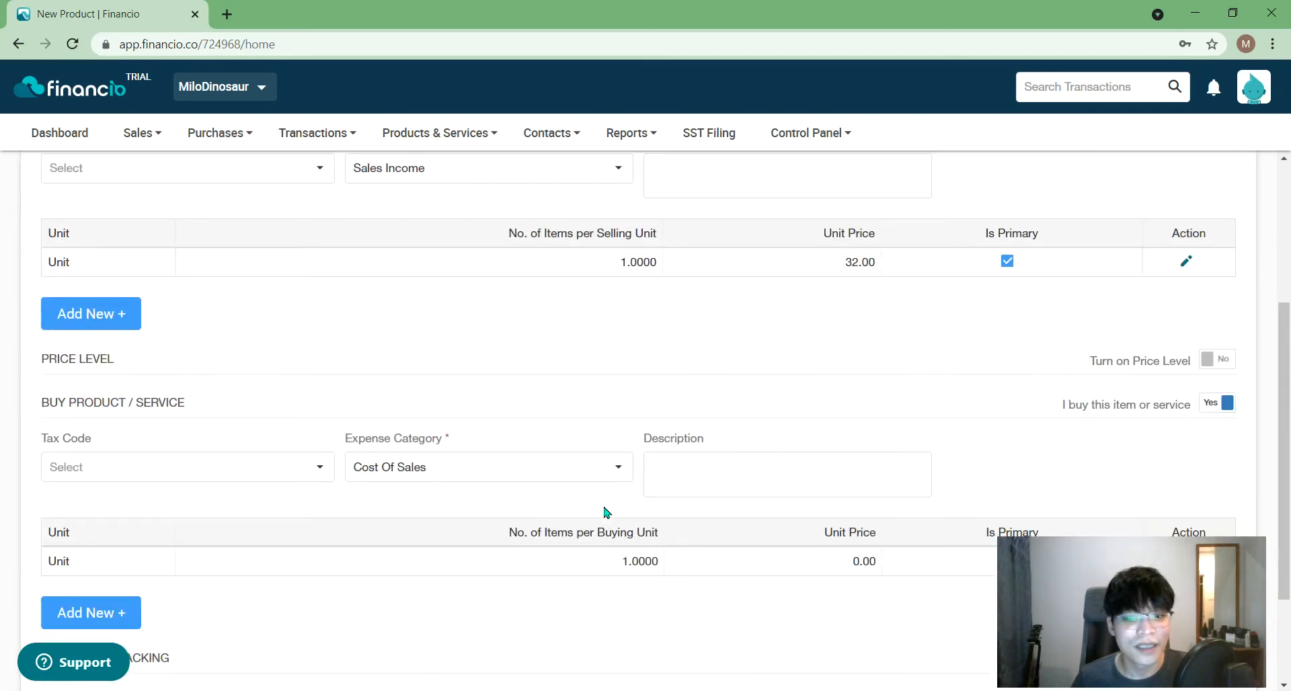
pyautogui.click(1218, 361)
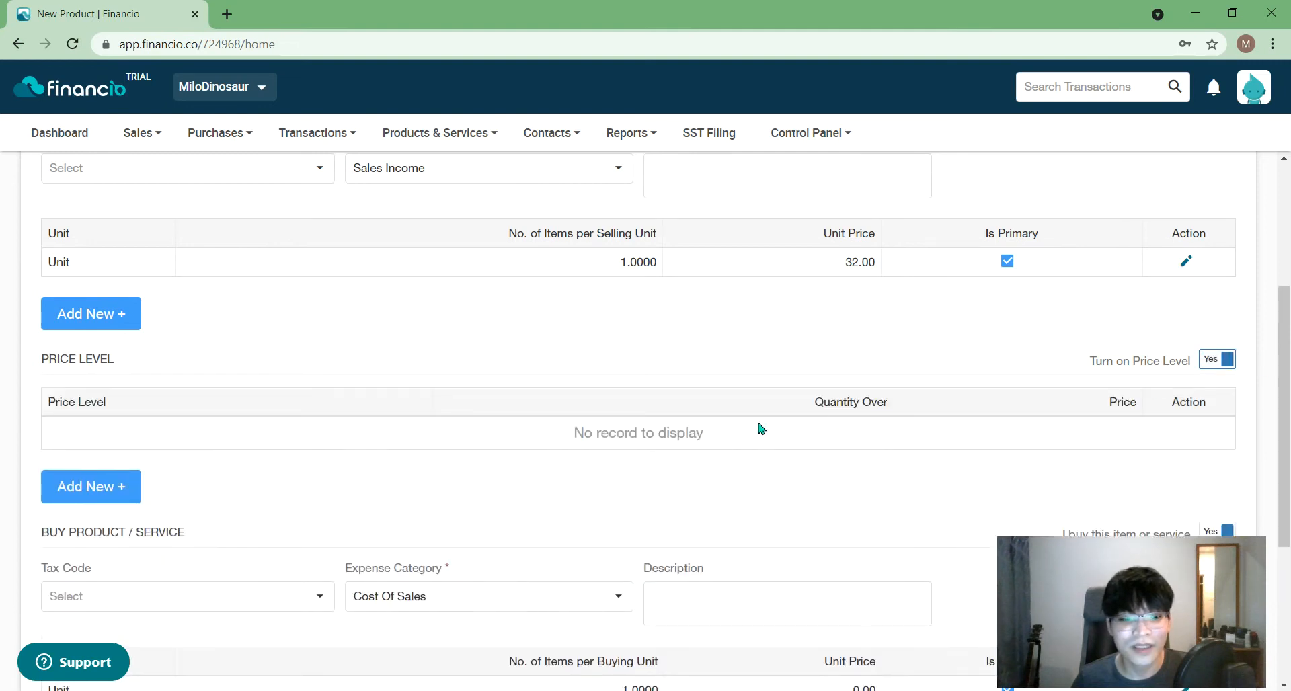
pyautogui.scroll(-4, 432, 471)
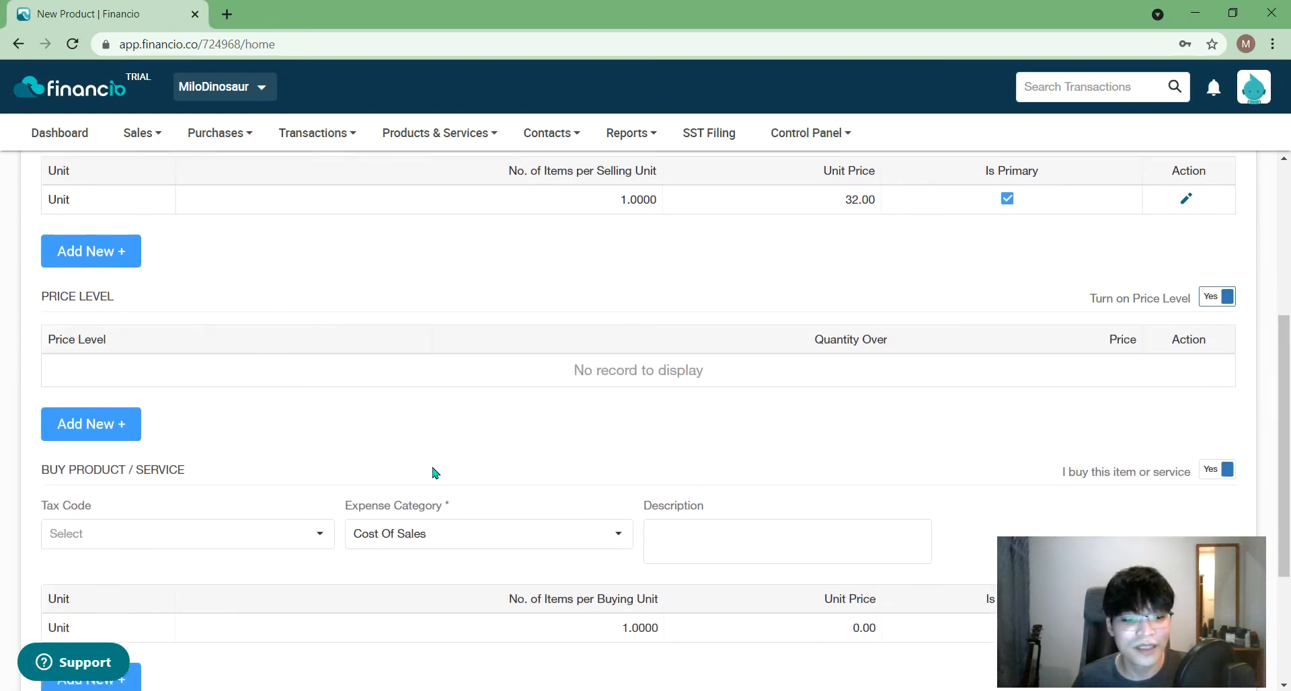
pyautogui.scroll(-1, 432, 472)
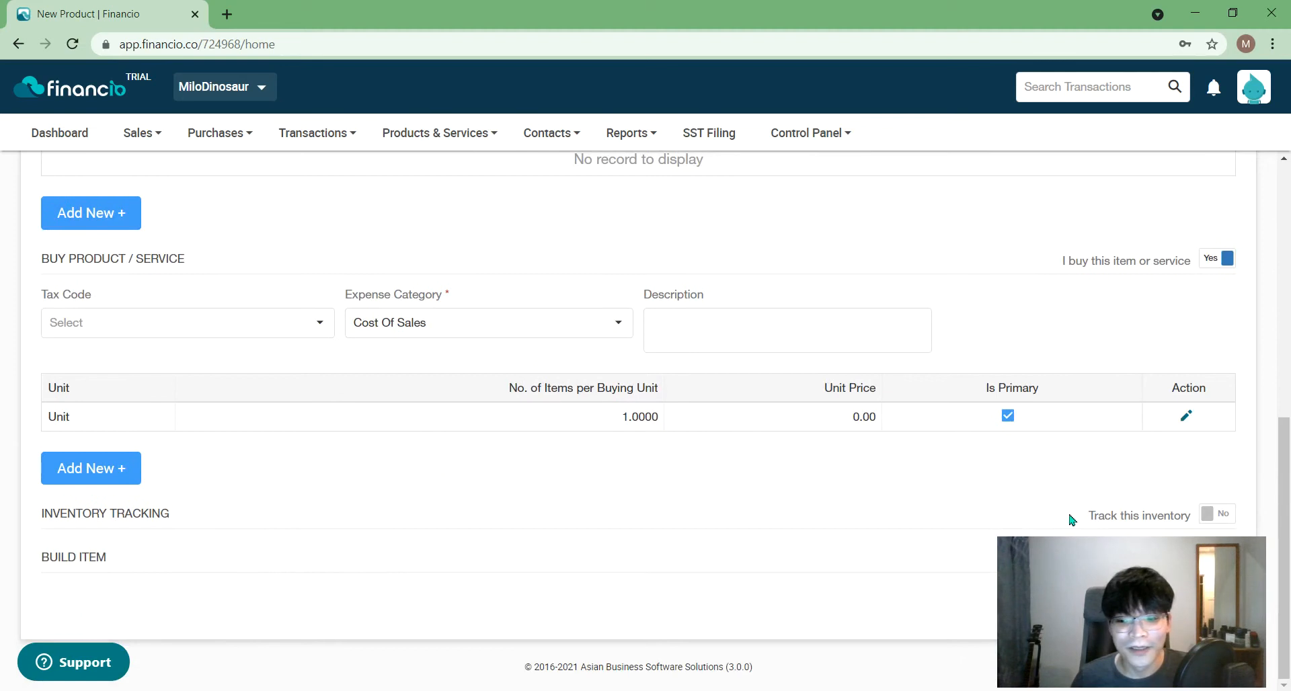
pyautogui.moveTo(1141, 559); pyautogui.dragTo(1137, 266)
pyautogui.scroll(5, 376, 422)
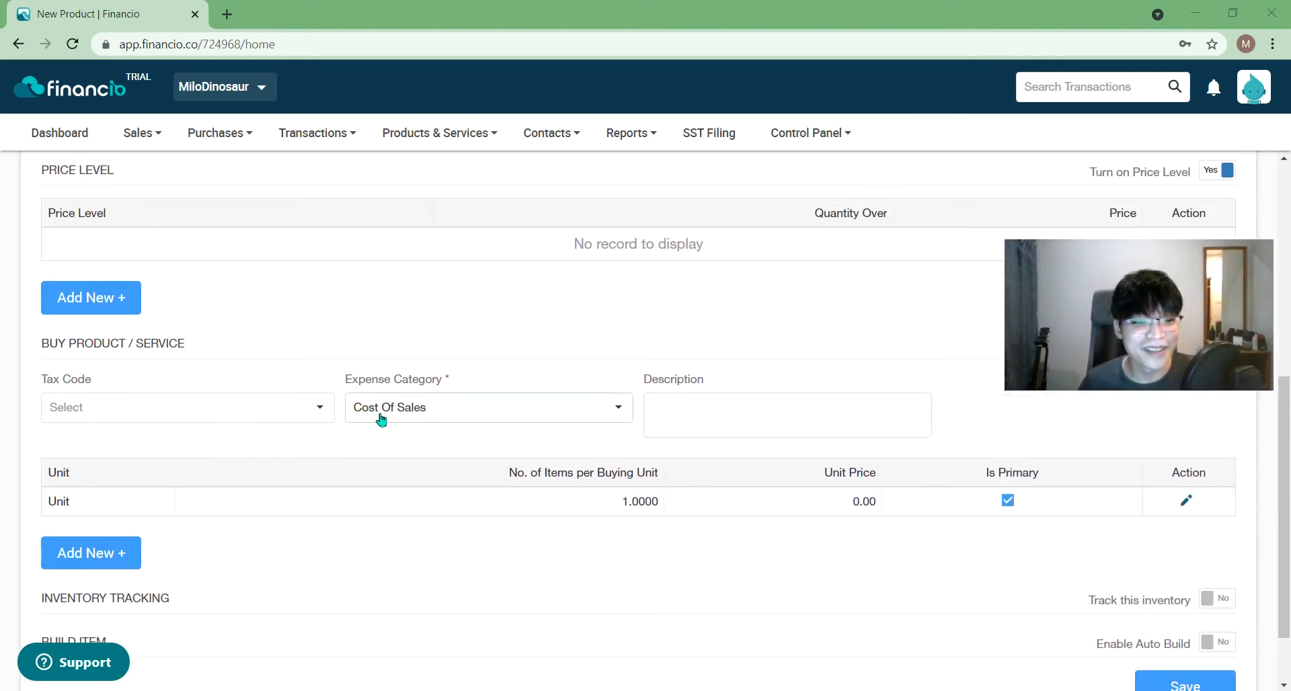
pyautogui.scroll(1, 666, 349)
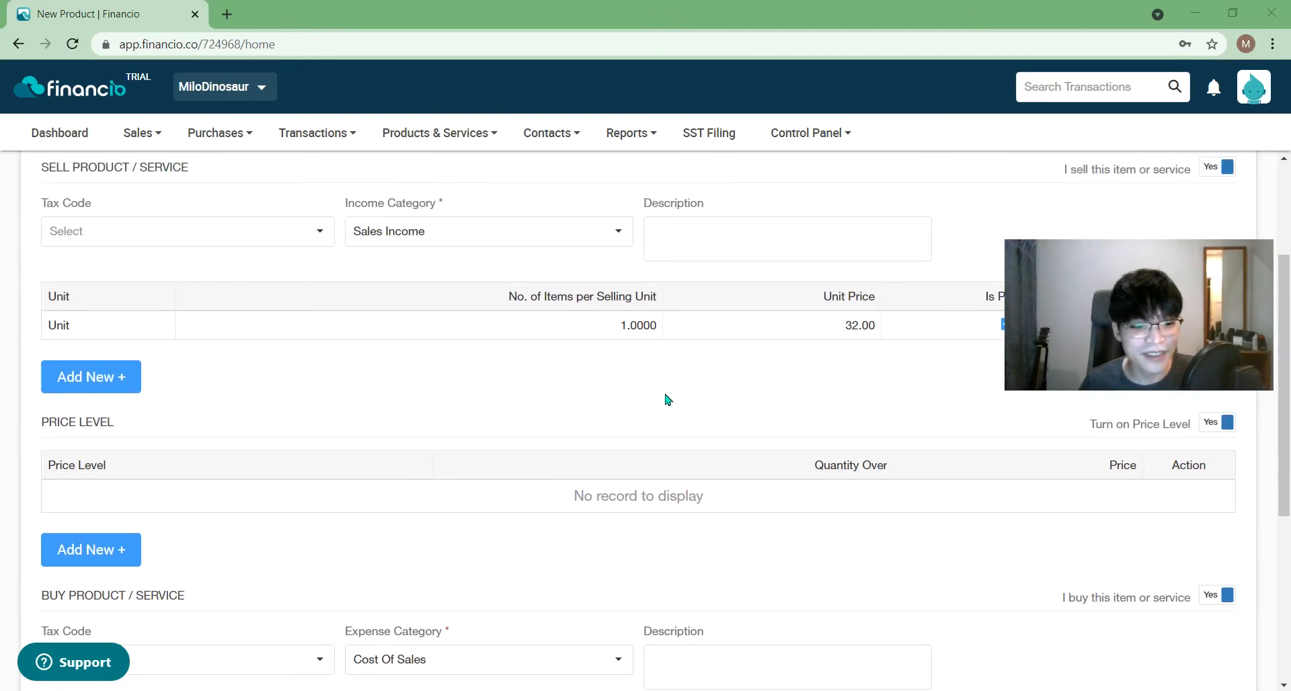
pyautogui.click(1225, 422)
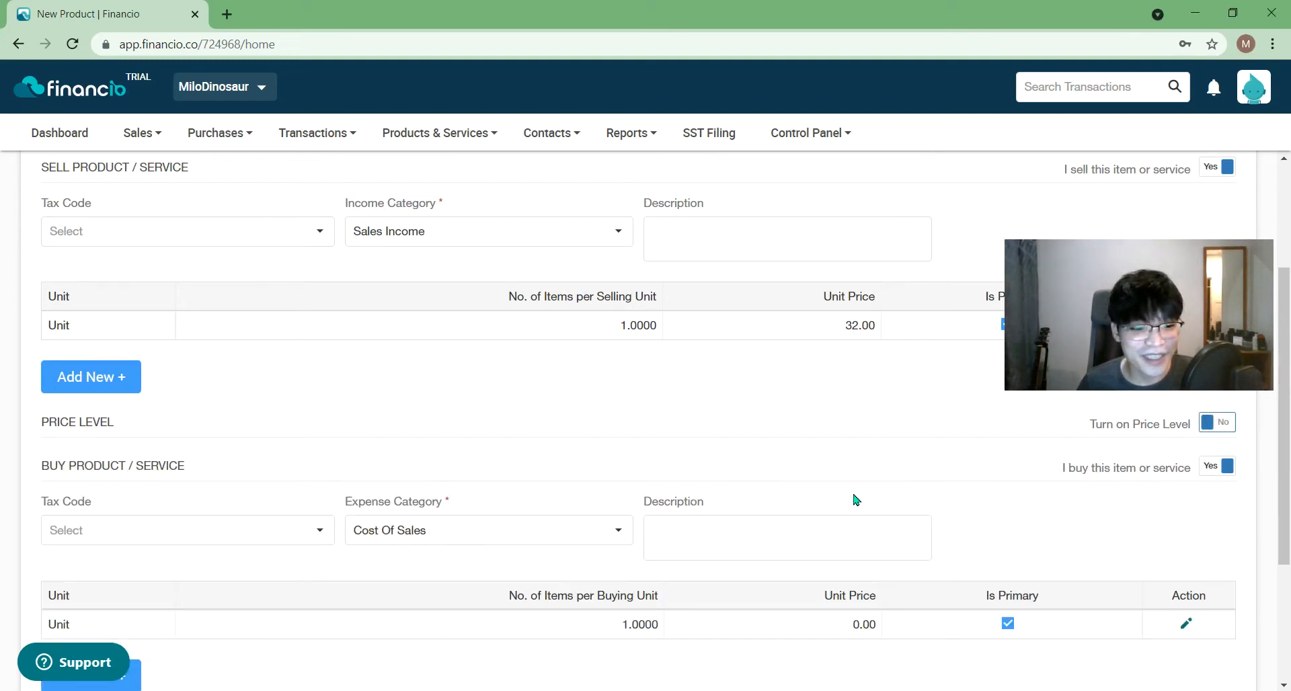
# - Turn on inventory tracking, keeping Inventory Account as the inventory account
pyautogui.scroll(-3, 856, 498)
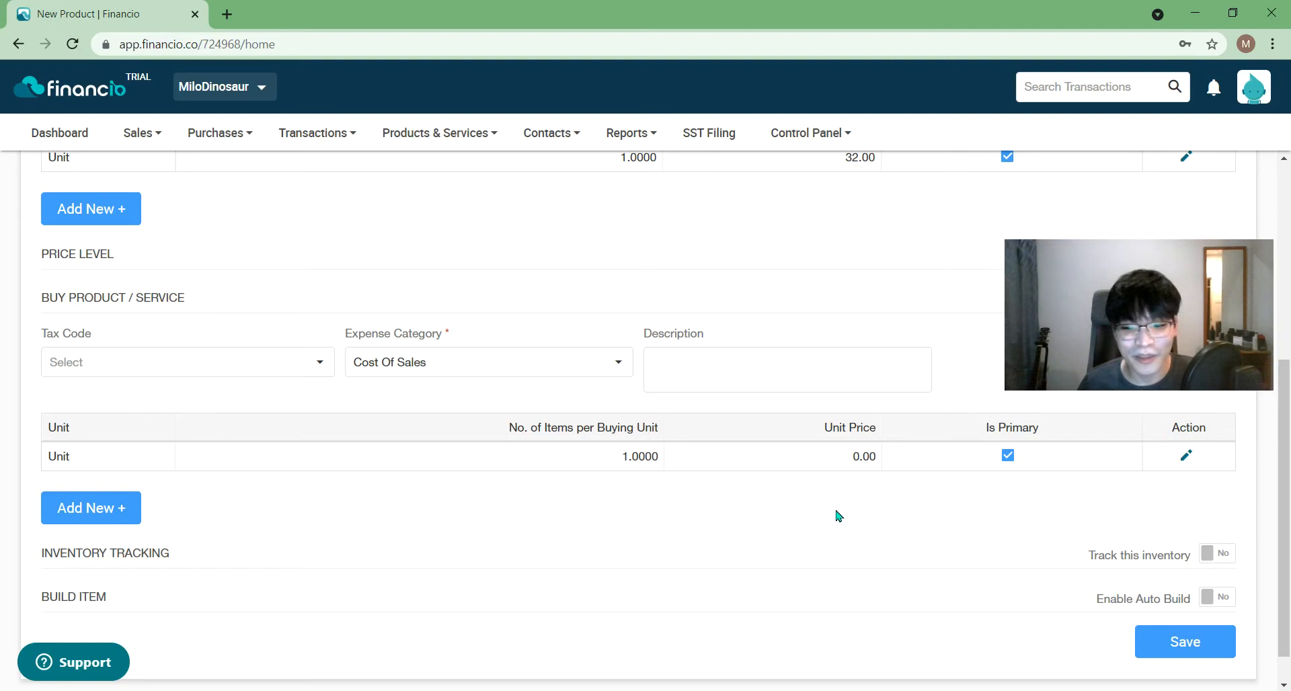
pyautogui.click(1218, 553)
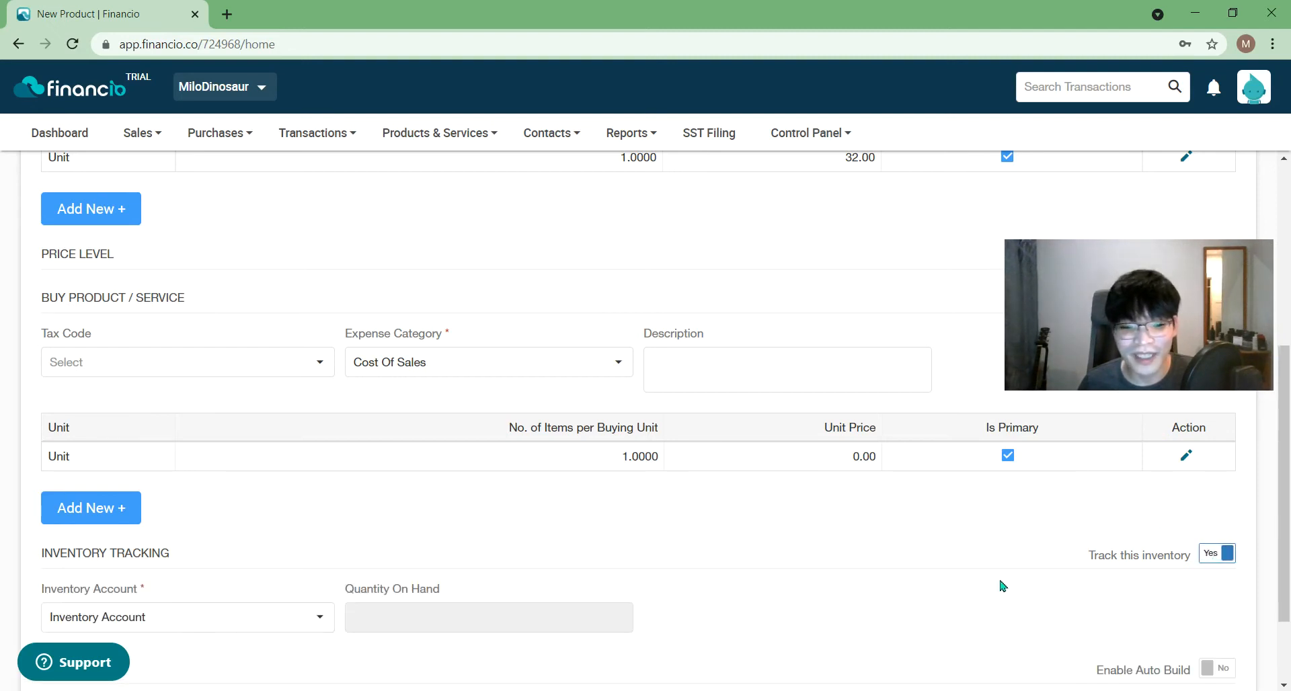
pyautogui.scroll(-2, 866, 571)
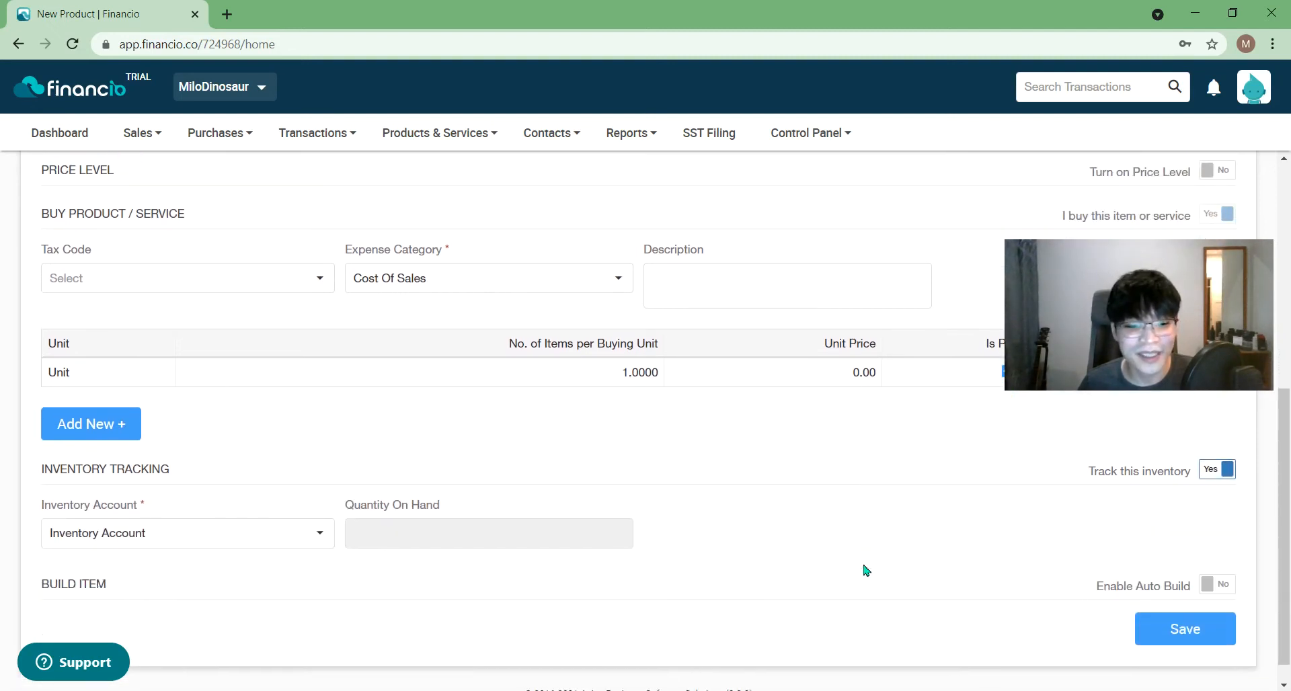
pyautogui.scroll(-1, 865, 568)
pyautogui.click(603, 509)
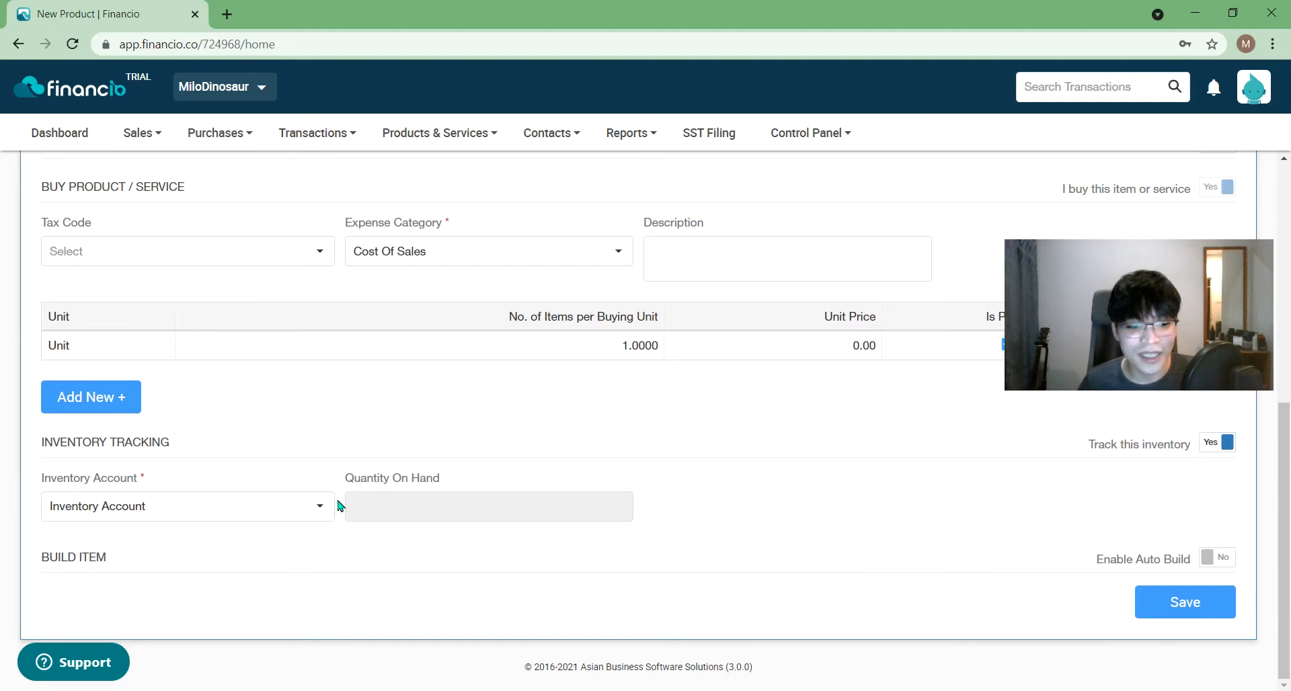
pyautogui.click(286, 503)
pyautogui.click(757, 483)
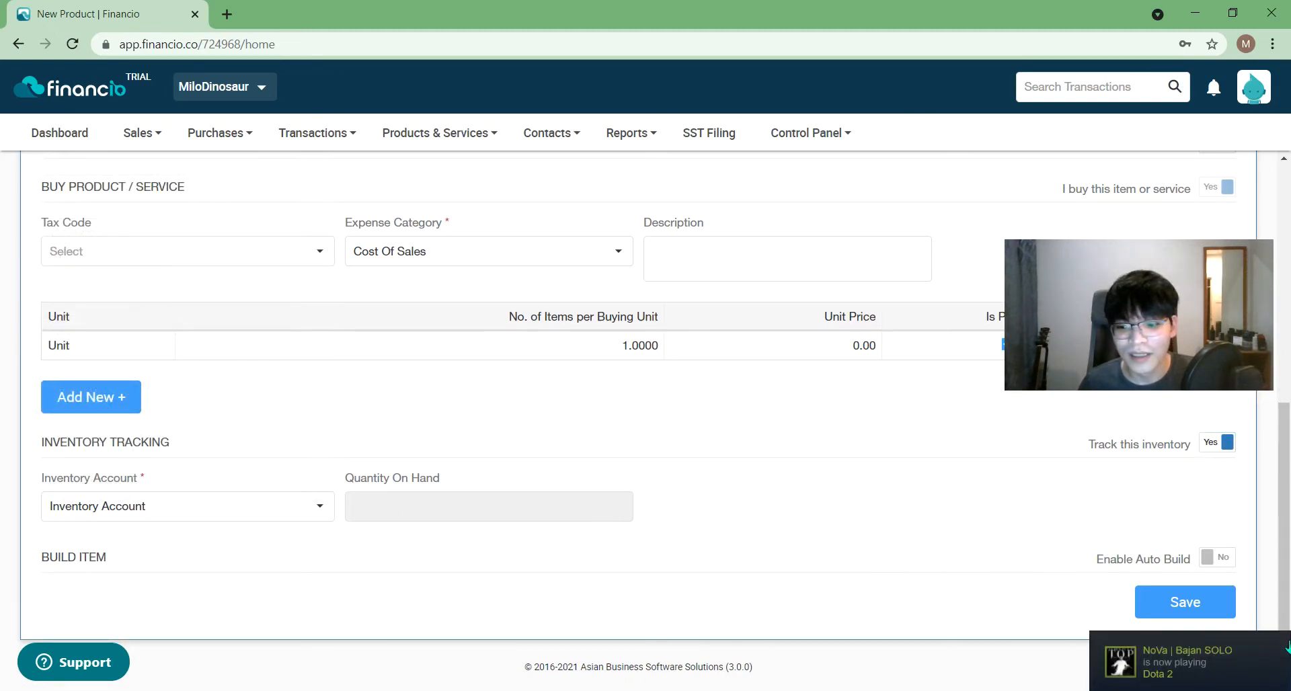
# - Switch Enable Auto Build to Yes for the product
pyautogui.click(1287, 647)
pyautogui.click(1007, 156)
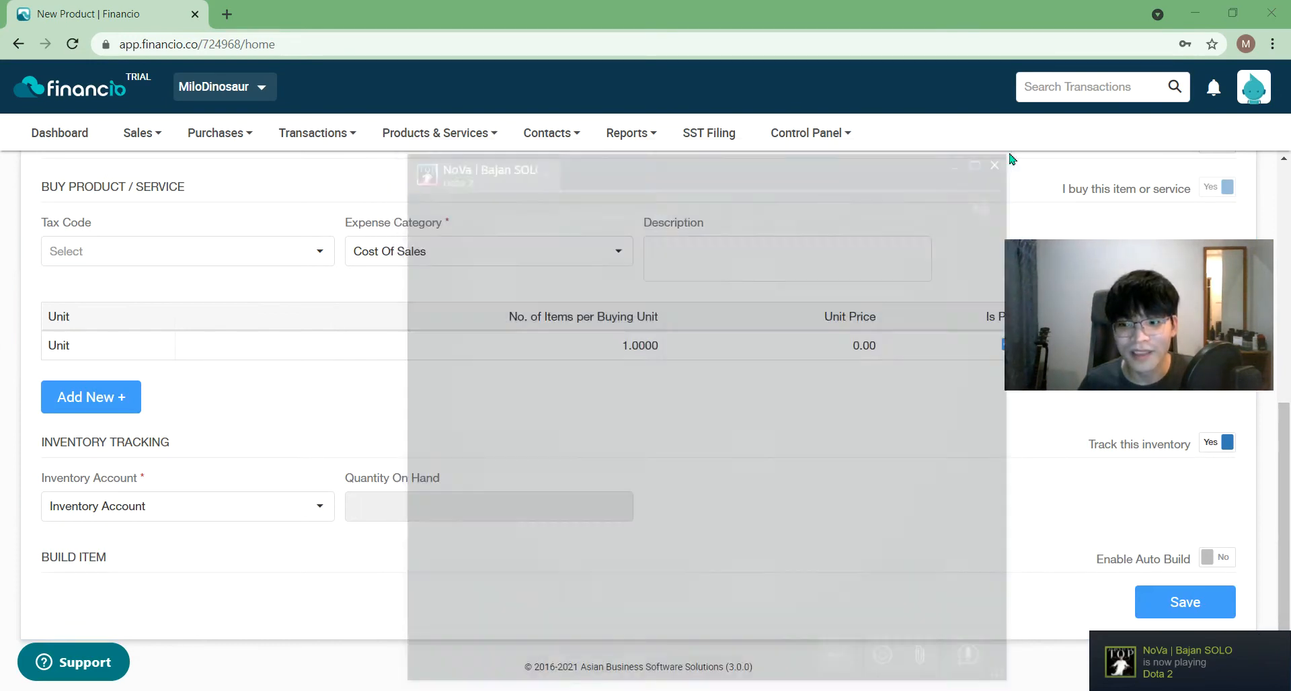
pyautogui.click(1217, 557)
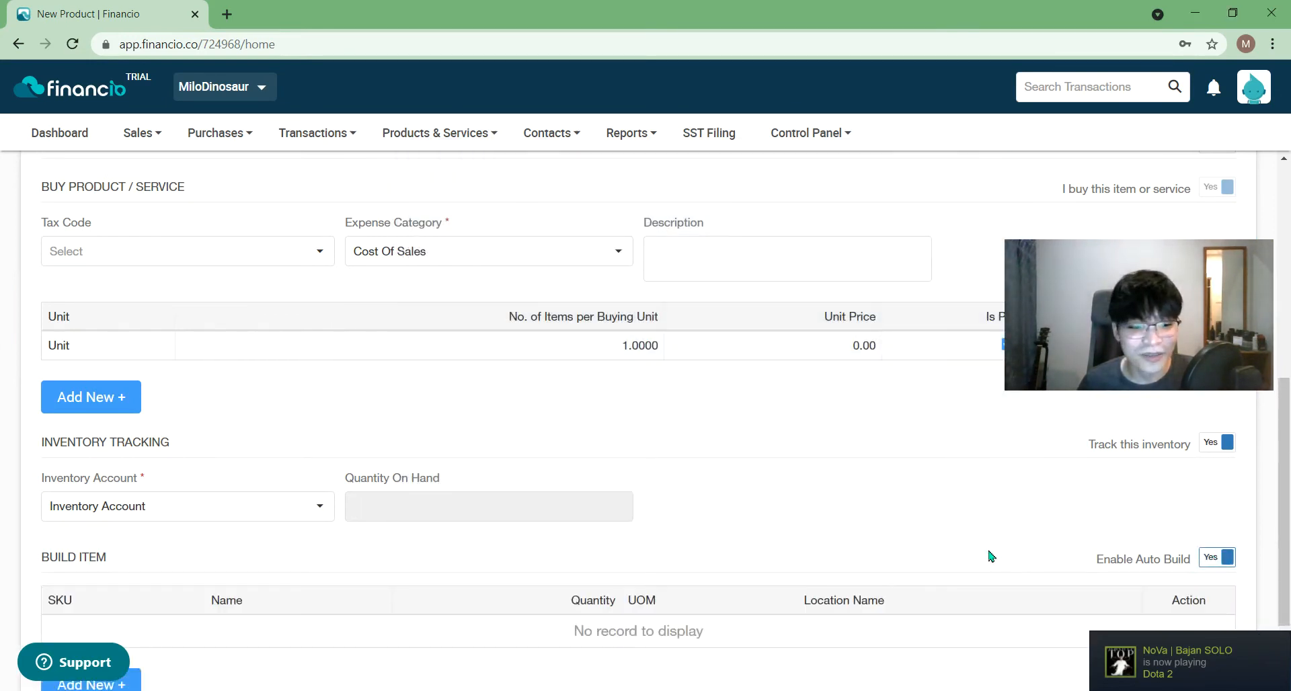
pyautogui.scroll(-2, 921, 536)
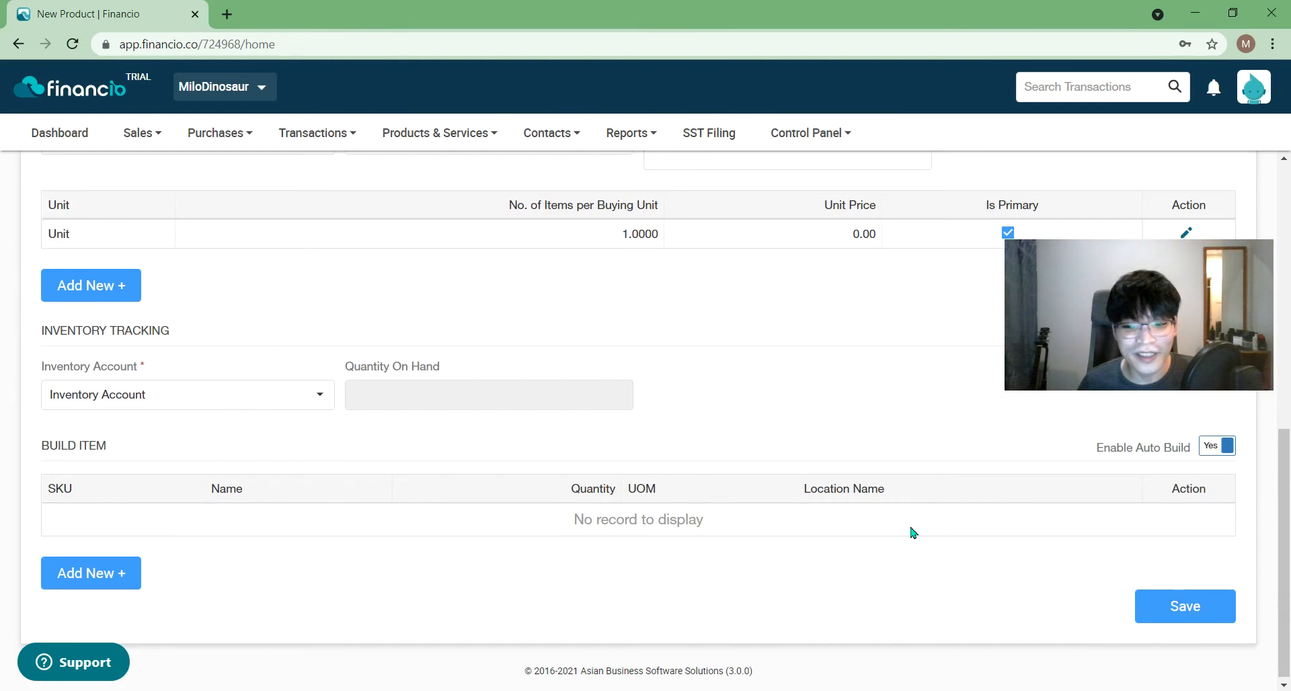
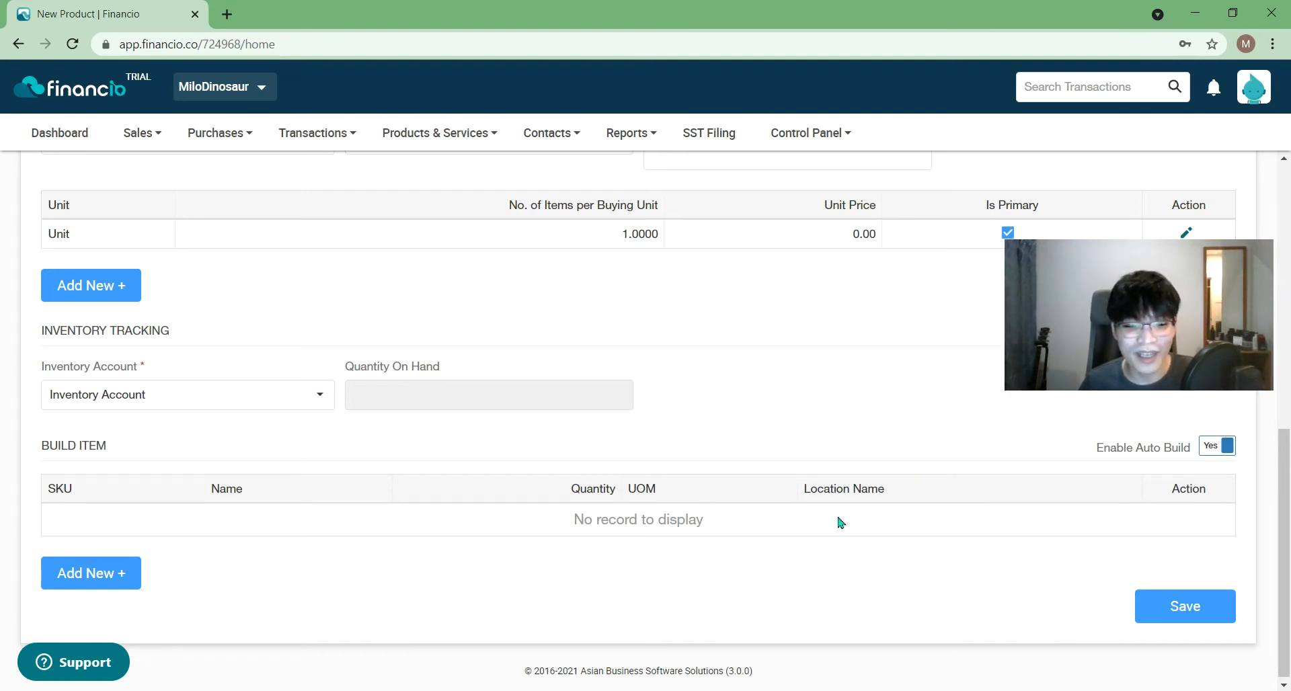
# - Add a spare buying unit row, then delete the empty row again
pyautogui.scroll(1, 605, 338)
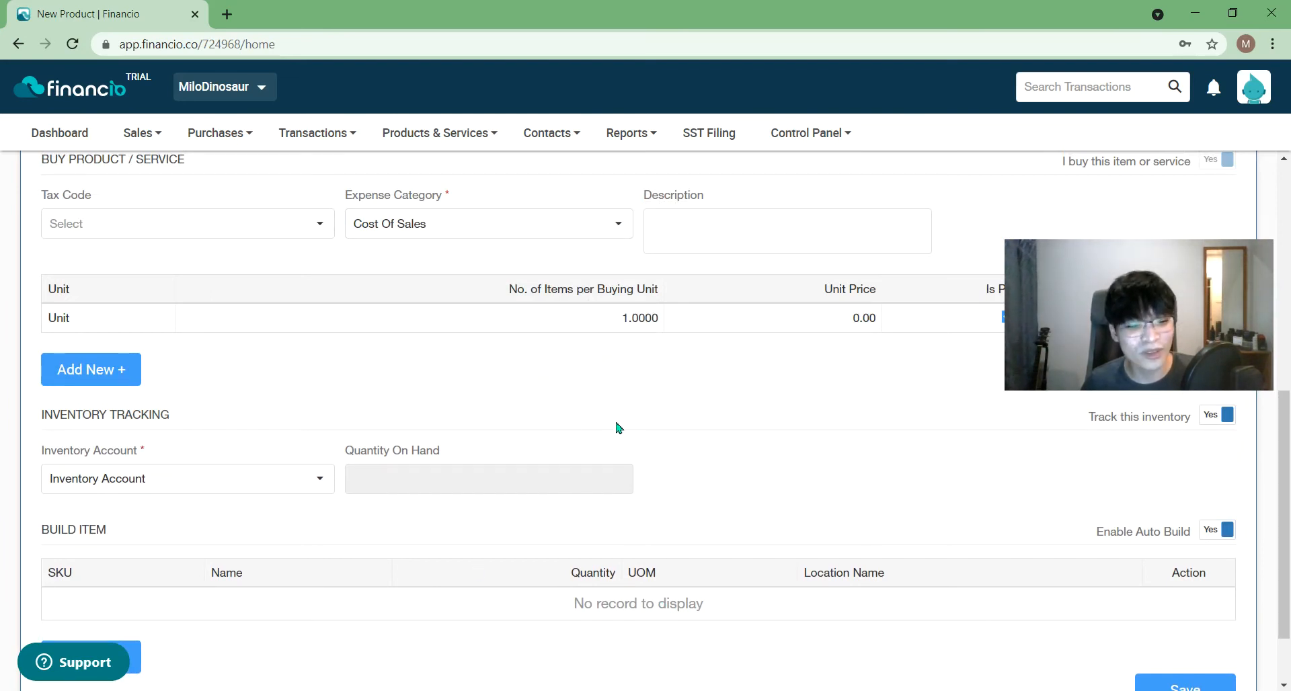
pyautogui.moveTo(630, 137)
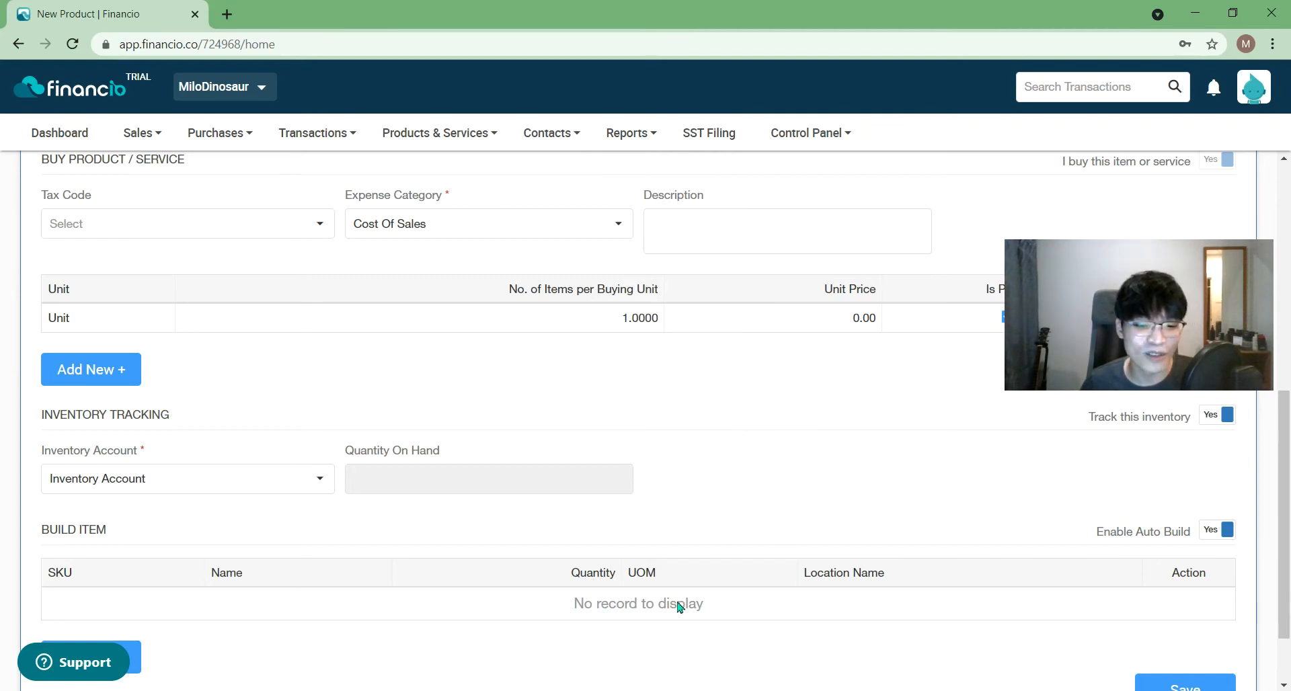
pyautogui.moveTo(807, 133)
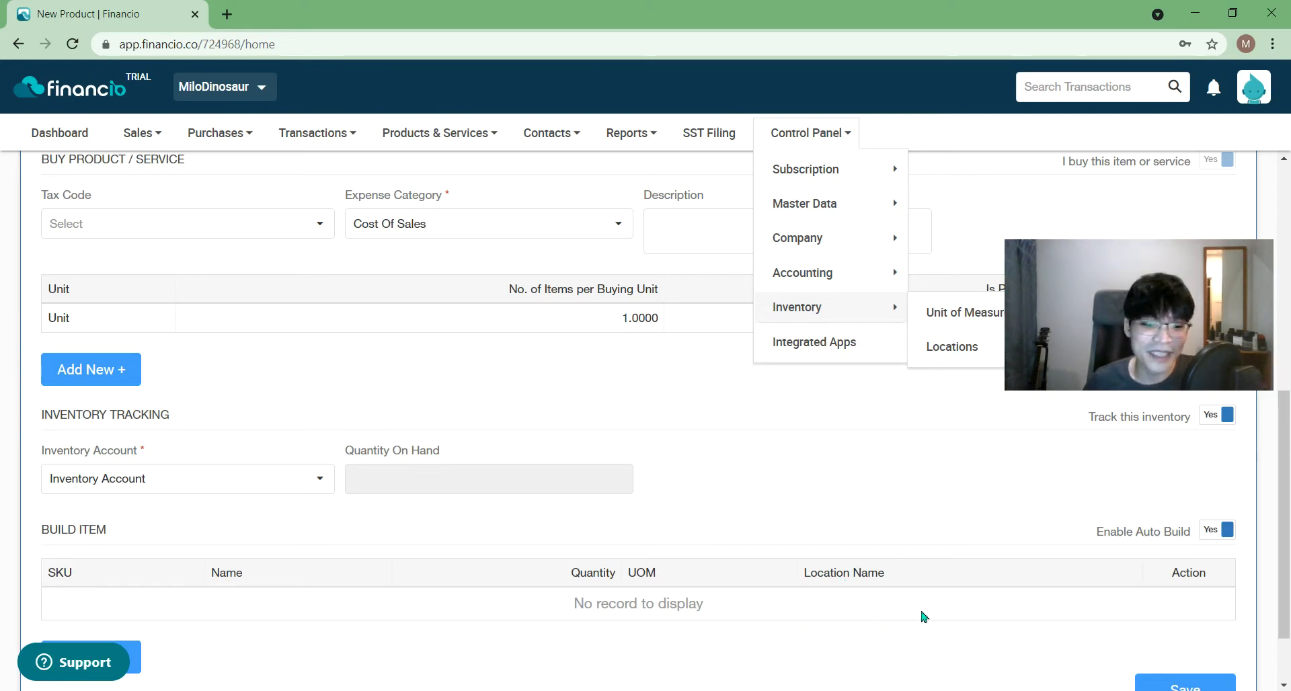
pyautogui.moveTo(1284, 563); pyautogui.dragTo(1280, 495)
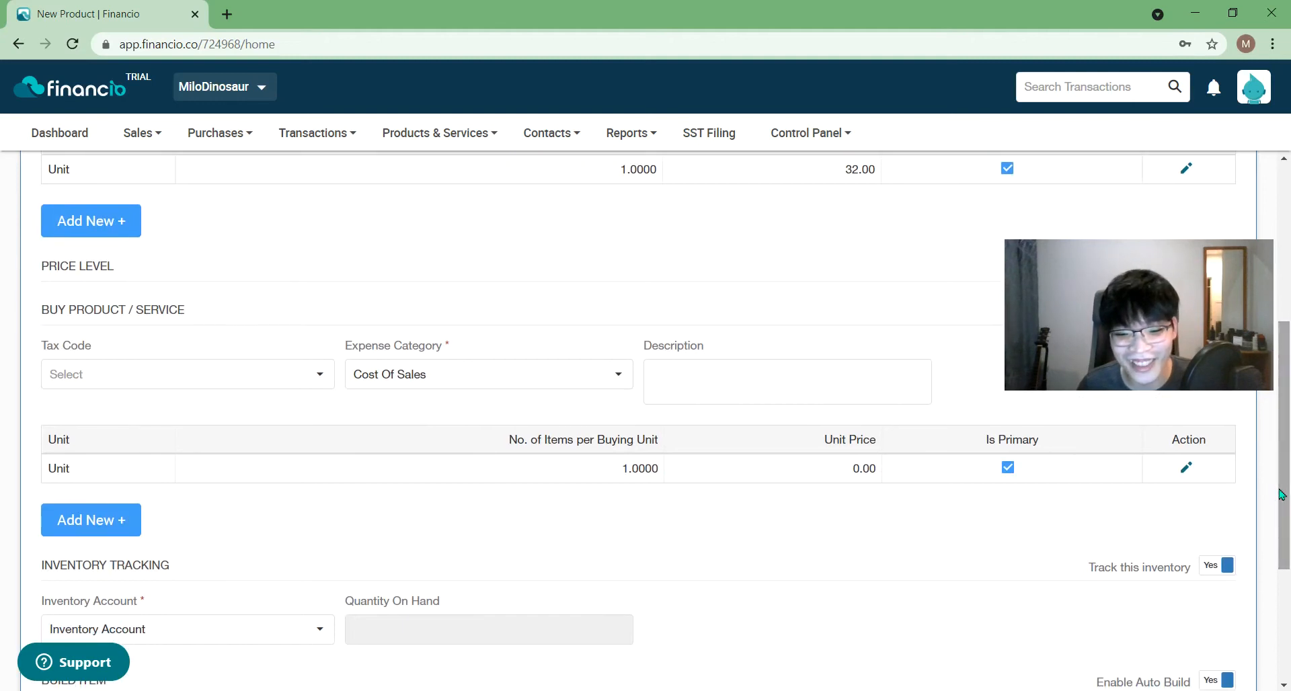
pyautogui.click(93, 524)
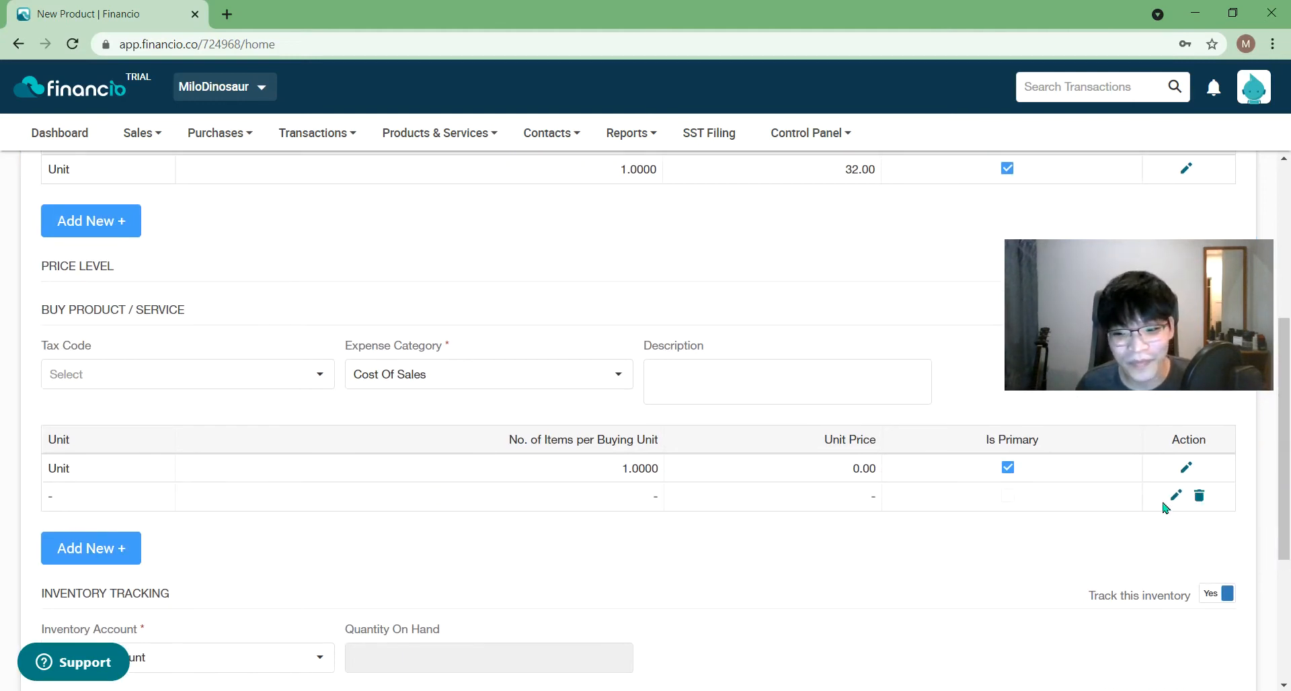
pyautogui.click(1200, 497)
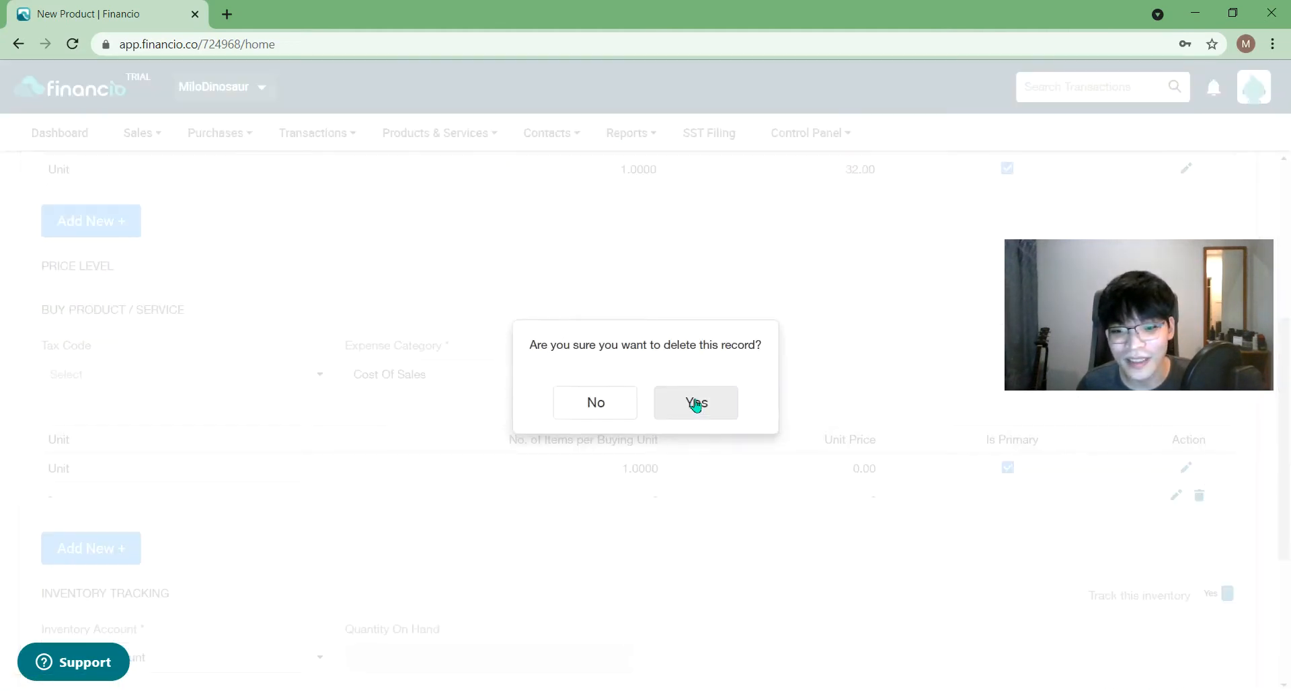
pyautogui.click(692, 402)
# - Change the buying unit's price from 0.00 to 25.00 and save the row
pyautogui.click(1187, 471)
pyautogui.doubleClick(320, 531)
pyautogui.write('25.00')
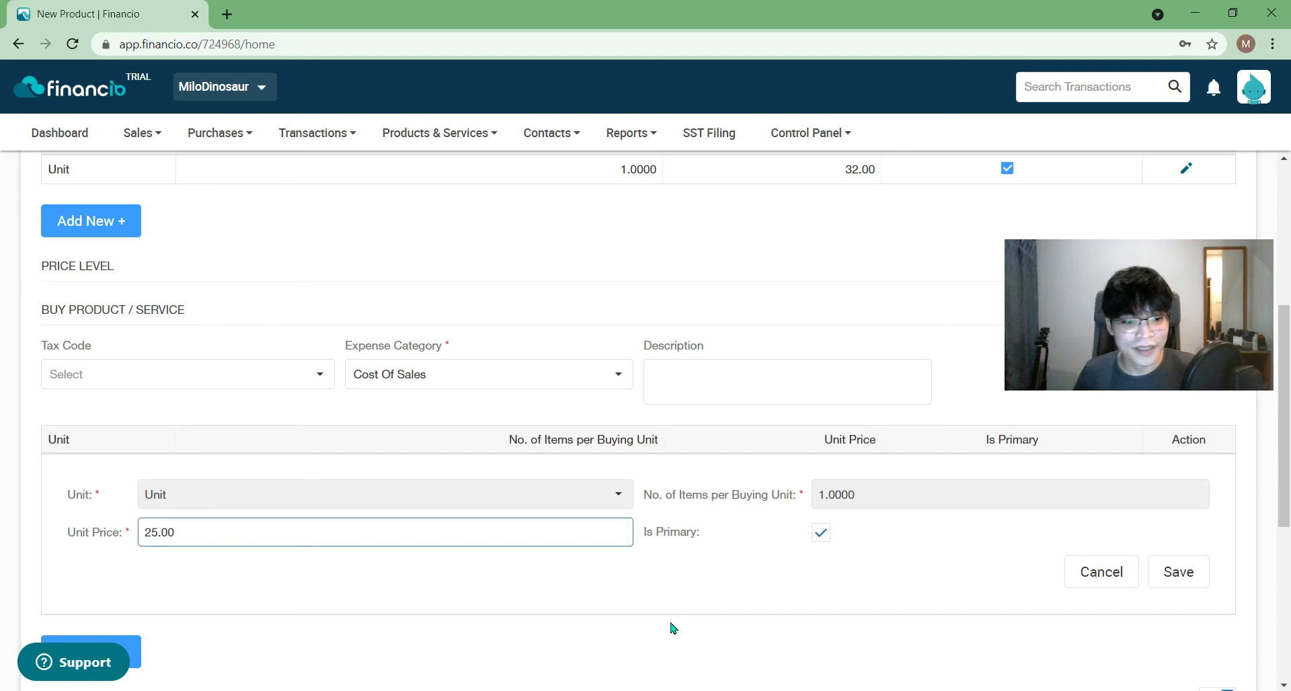
pyautogui.click(718, 648)
pyautogui.click(1182, 583)
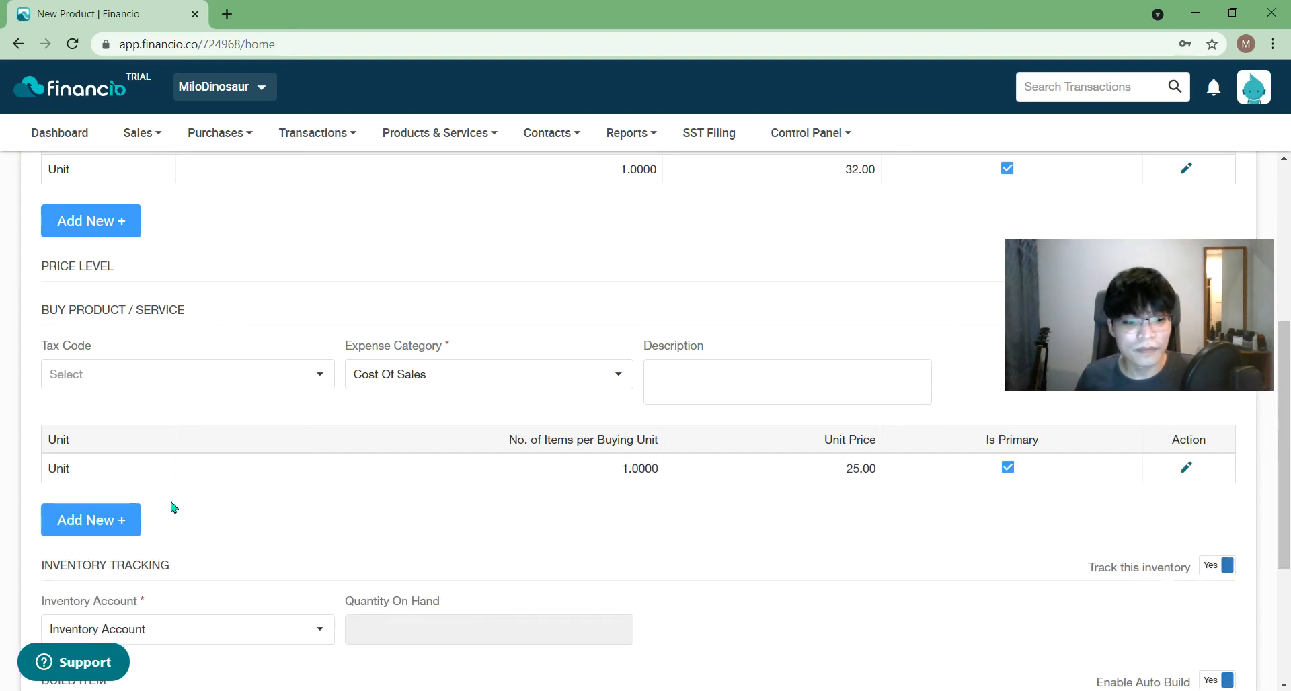
pyautogui.scroll(1, 530, 461)
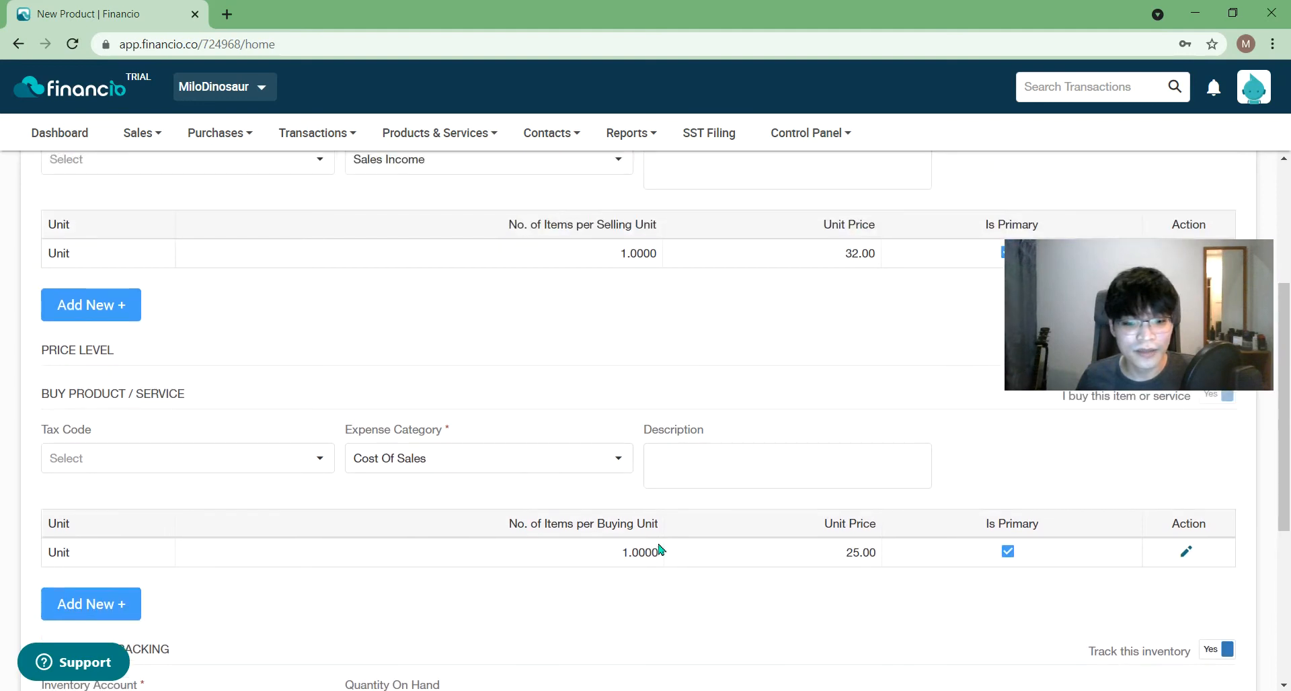
pyautogui.scroll(1, 562, 366)
pyautogui.click(810, 133)
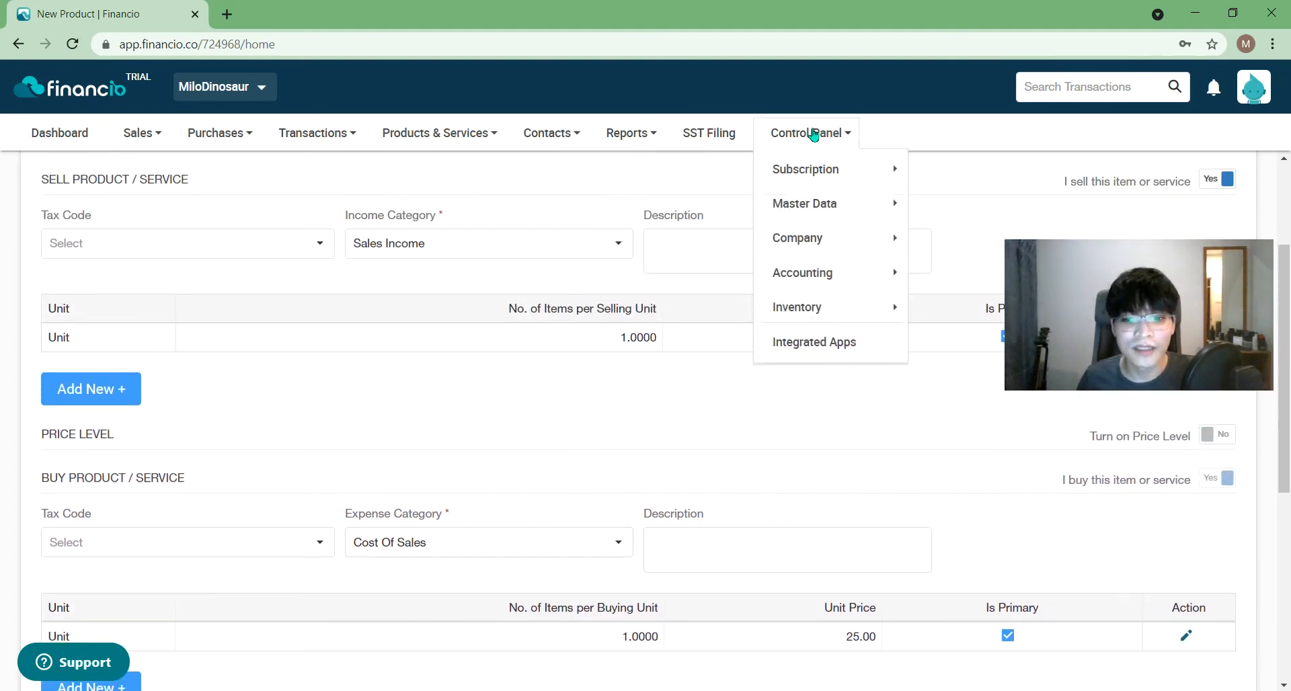
pyautogui.moveTo(821, 232)
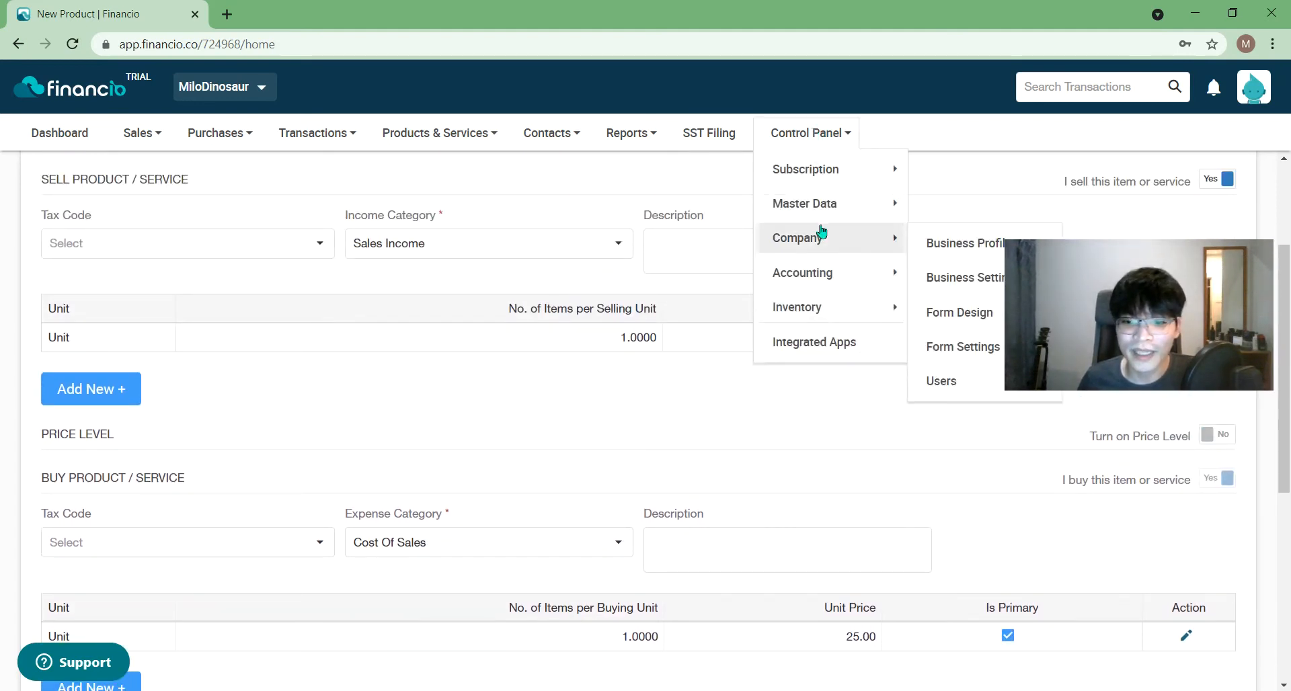
pyautogui.moveTo(821, 308)
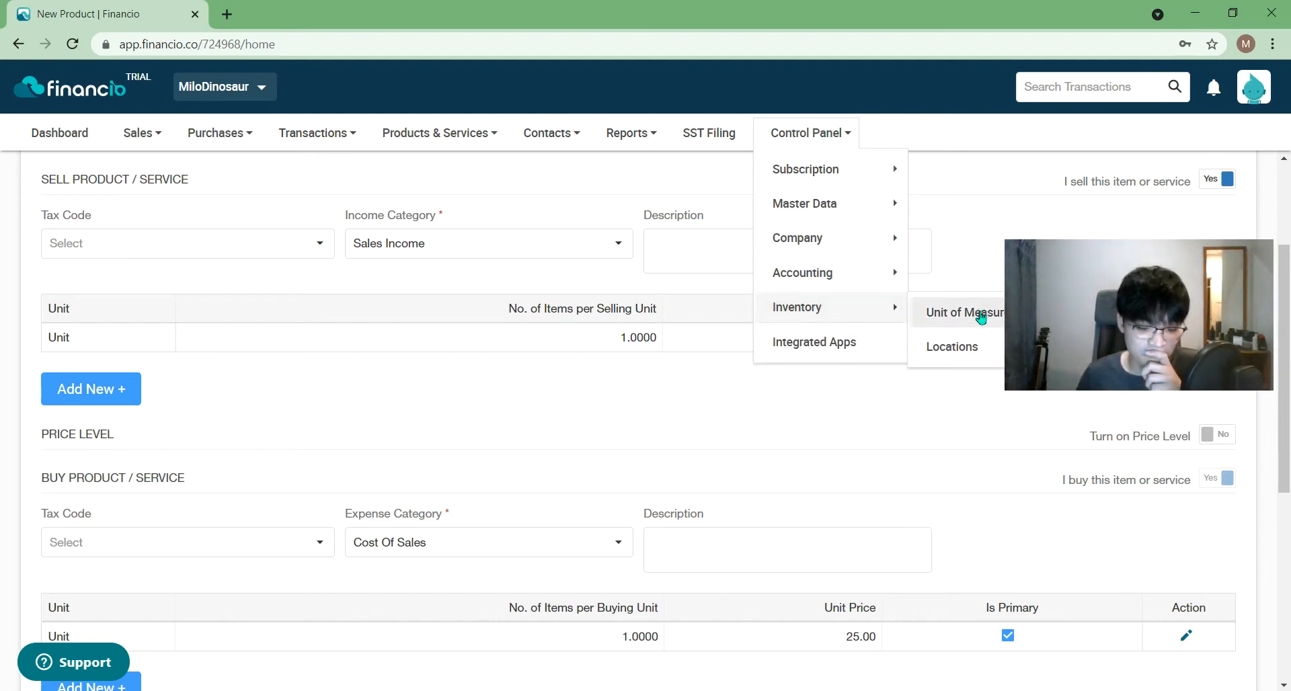
pyautogui.moveTo(1072, 298); pyautogui.dragTo(1078, 483)
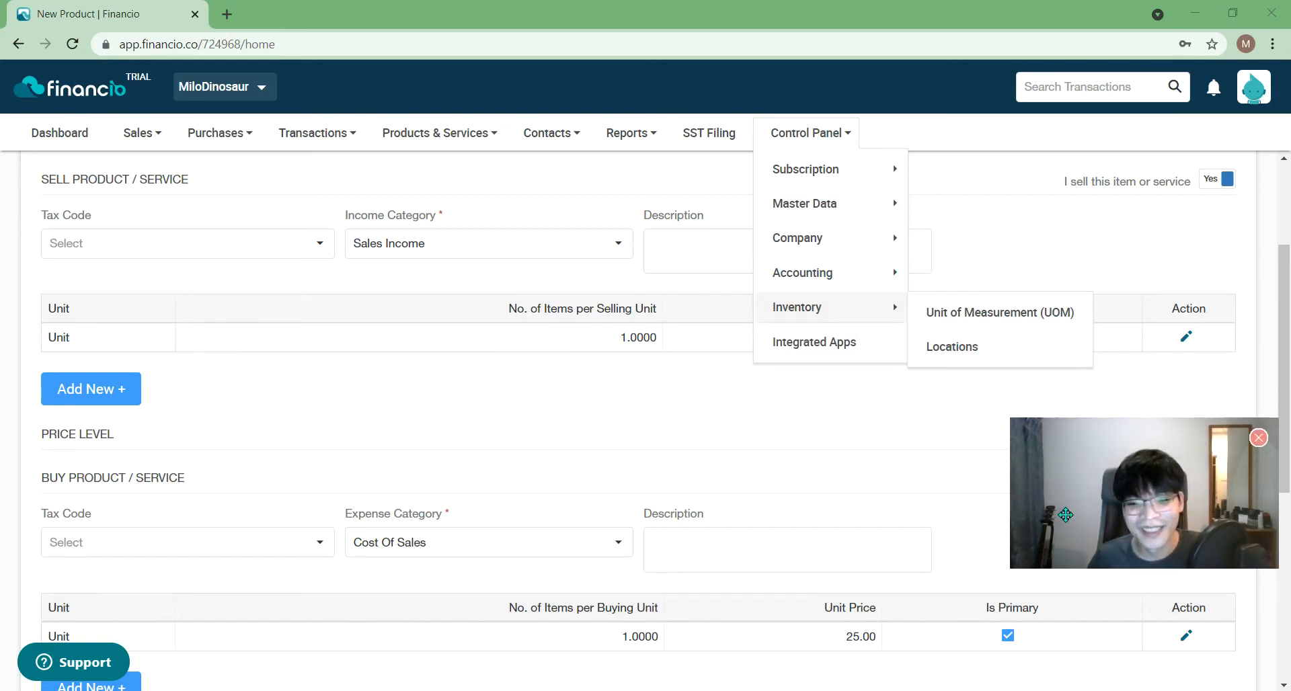
pyautogui.moveTo(1063, 522); pyautogui.dragTo(1060, 435)
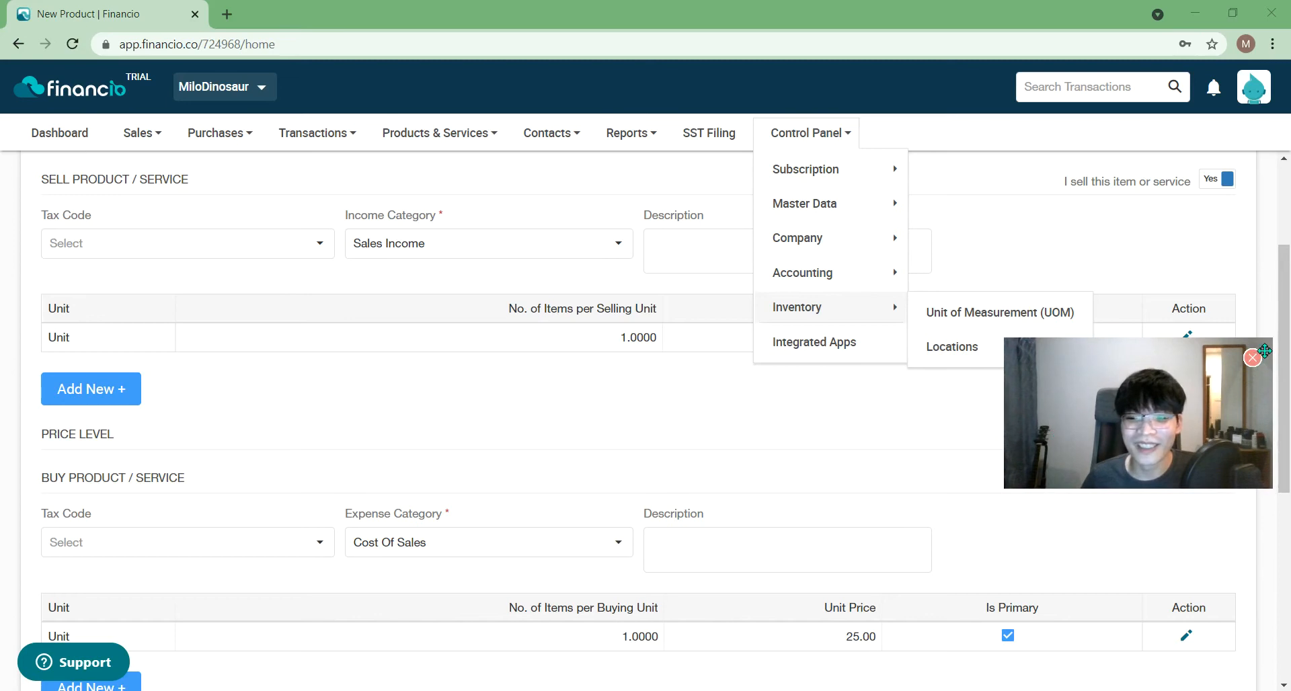
pyautogui.click(1103, 232)
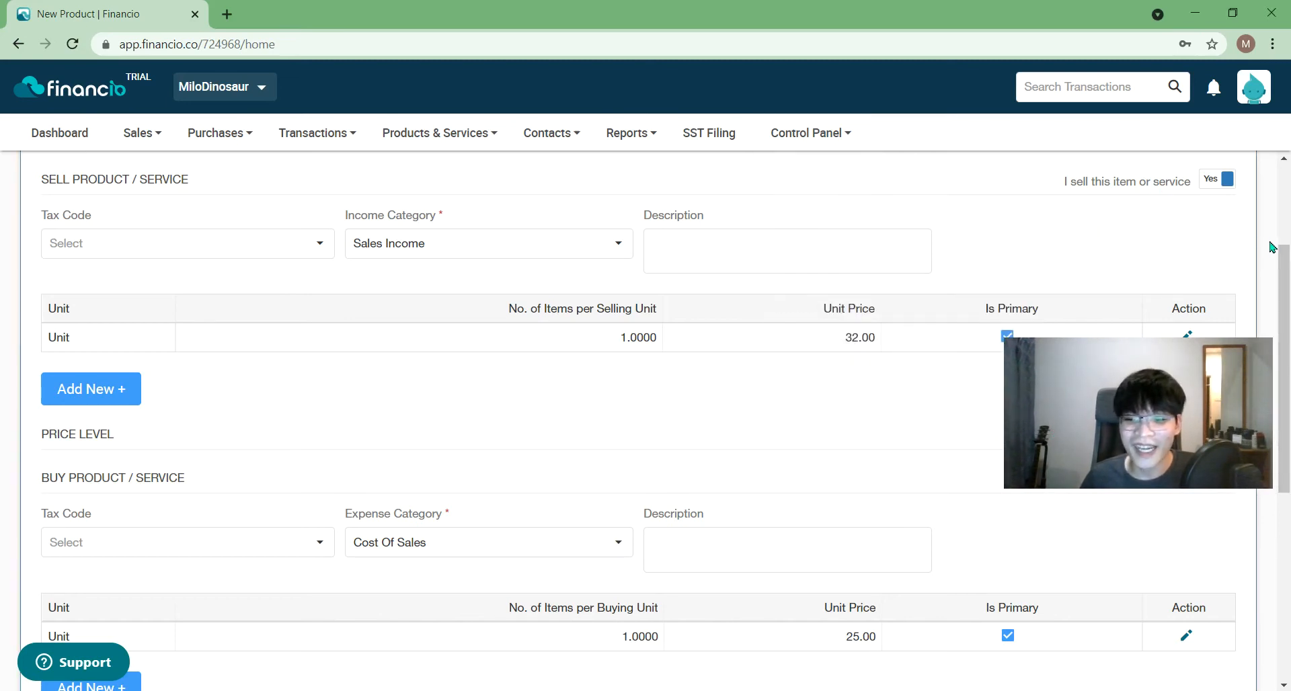
pyautogui.moveTo(1288, 273); pyautogui.dragTo(1287, 460)
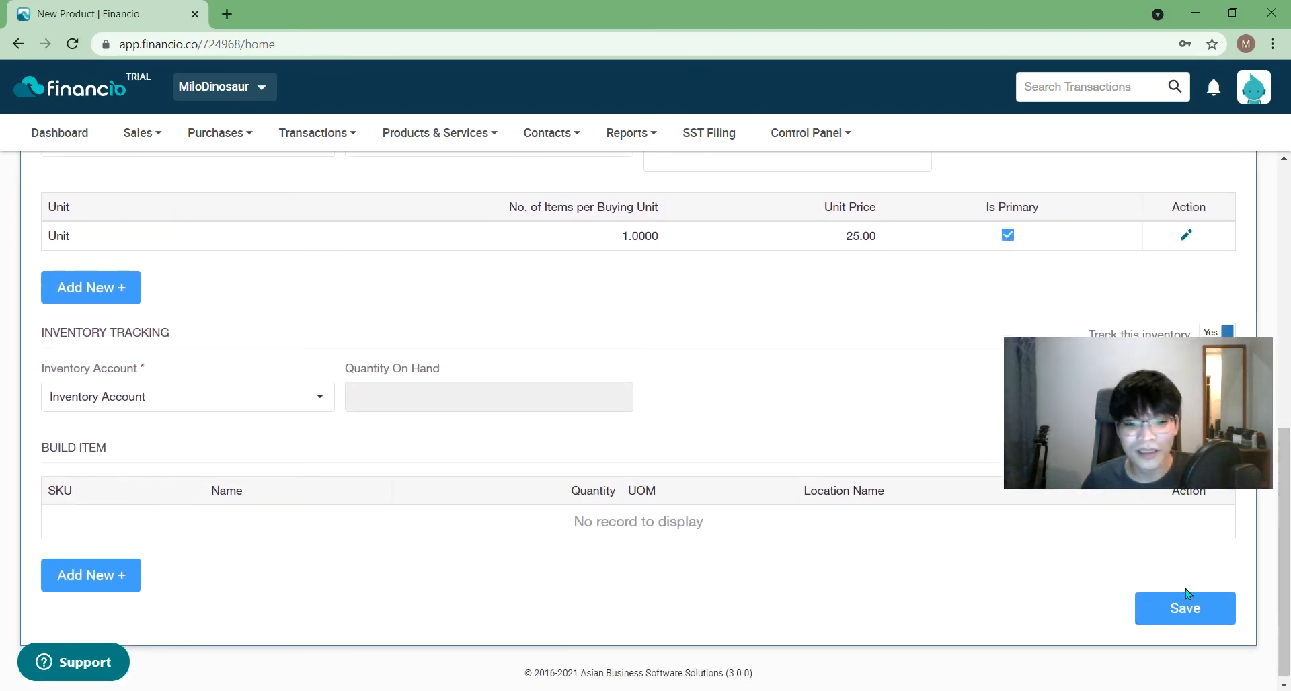
pyautogui.click(118, 575)
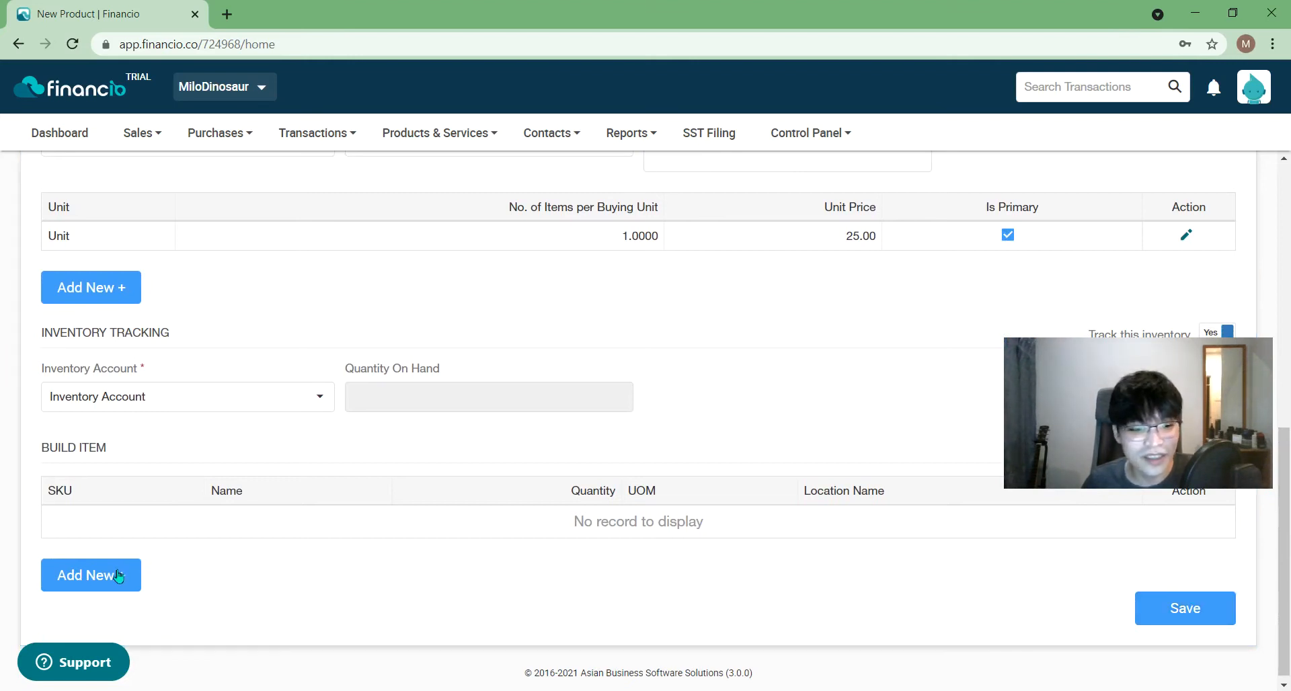
pyautogui.scroll(-3, 331, 571)
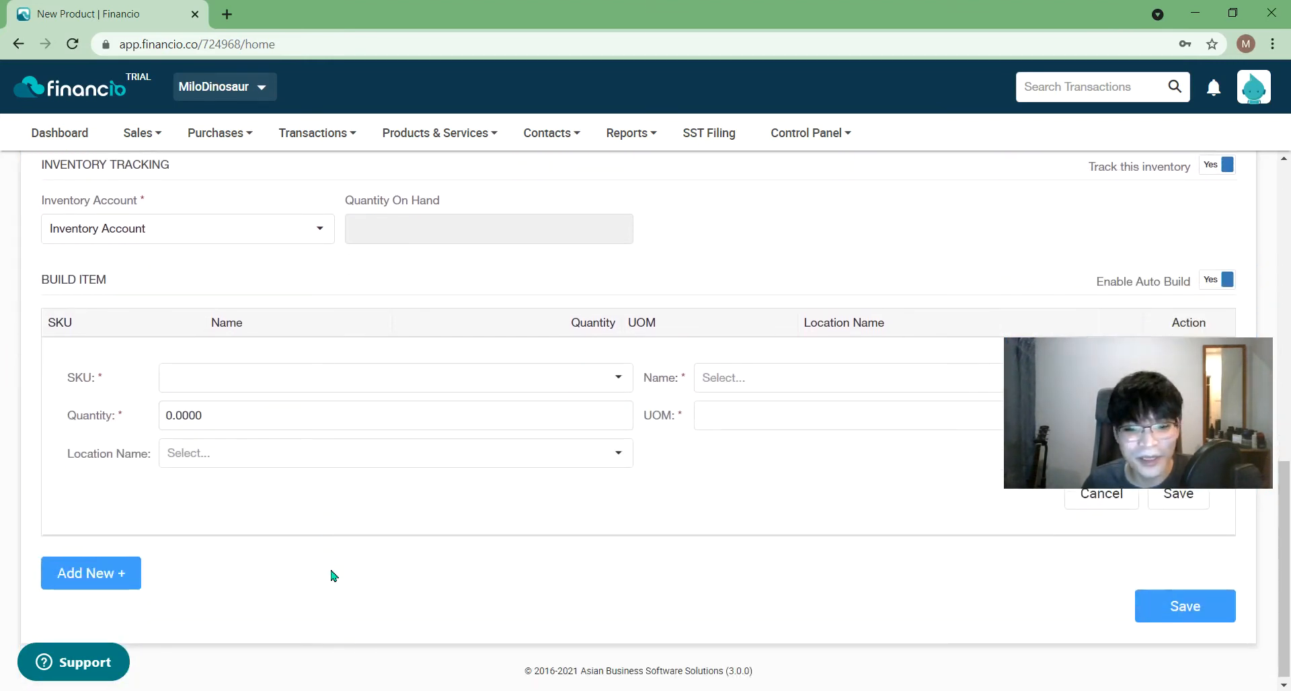
pyautogui.click(523, 370)
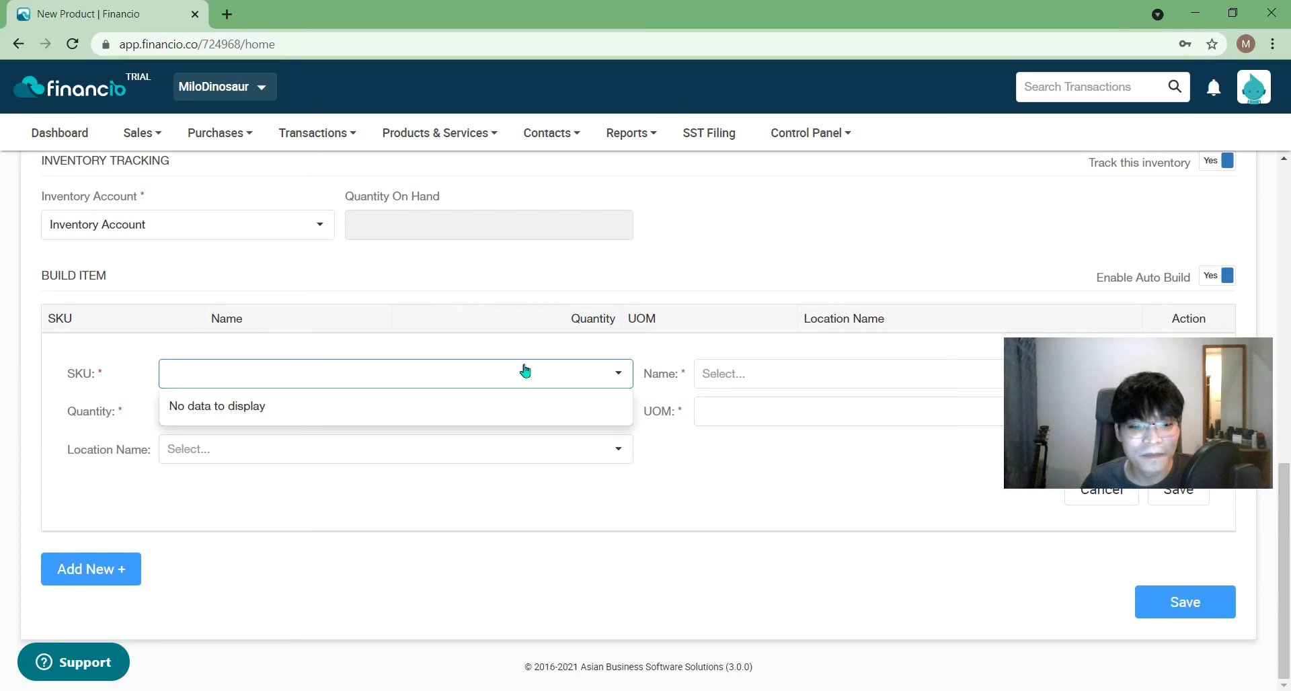
pyautogui.click(789, 381)
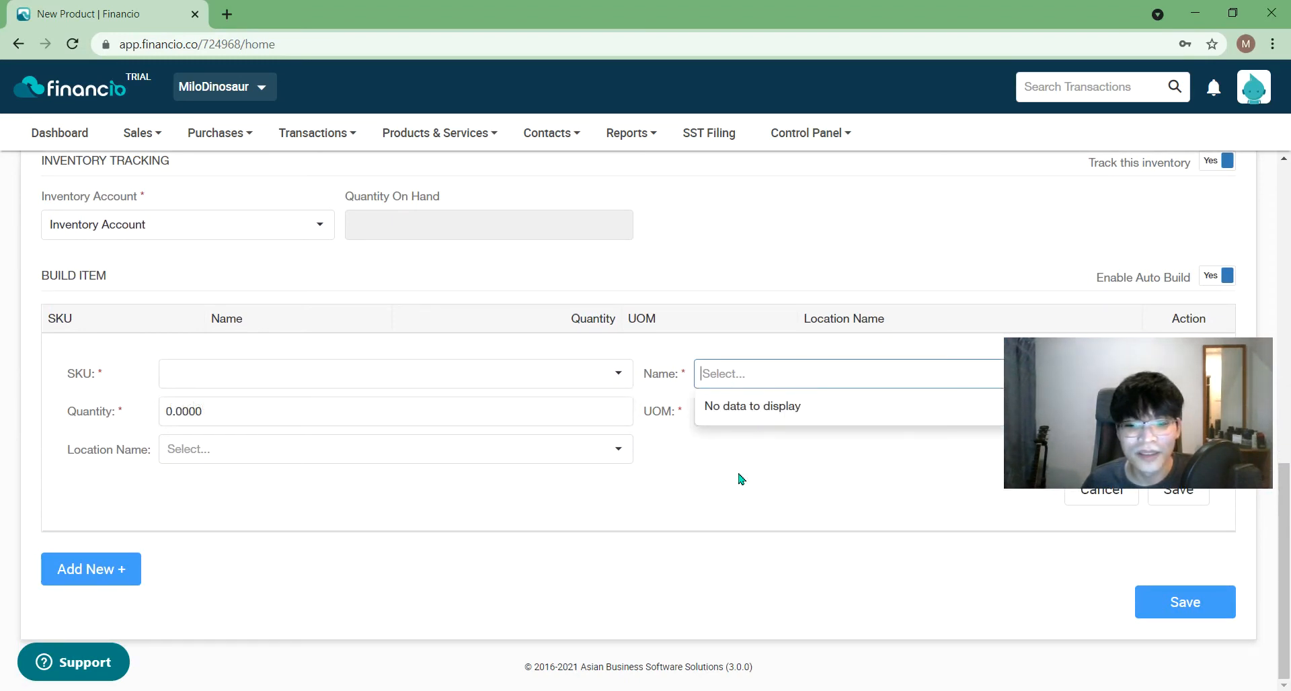
pyautogui.click(539, 412)
pyautogui.click(511, 461)
pyautogui.click(492, 488)
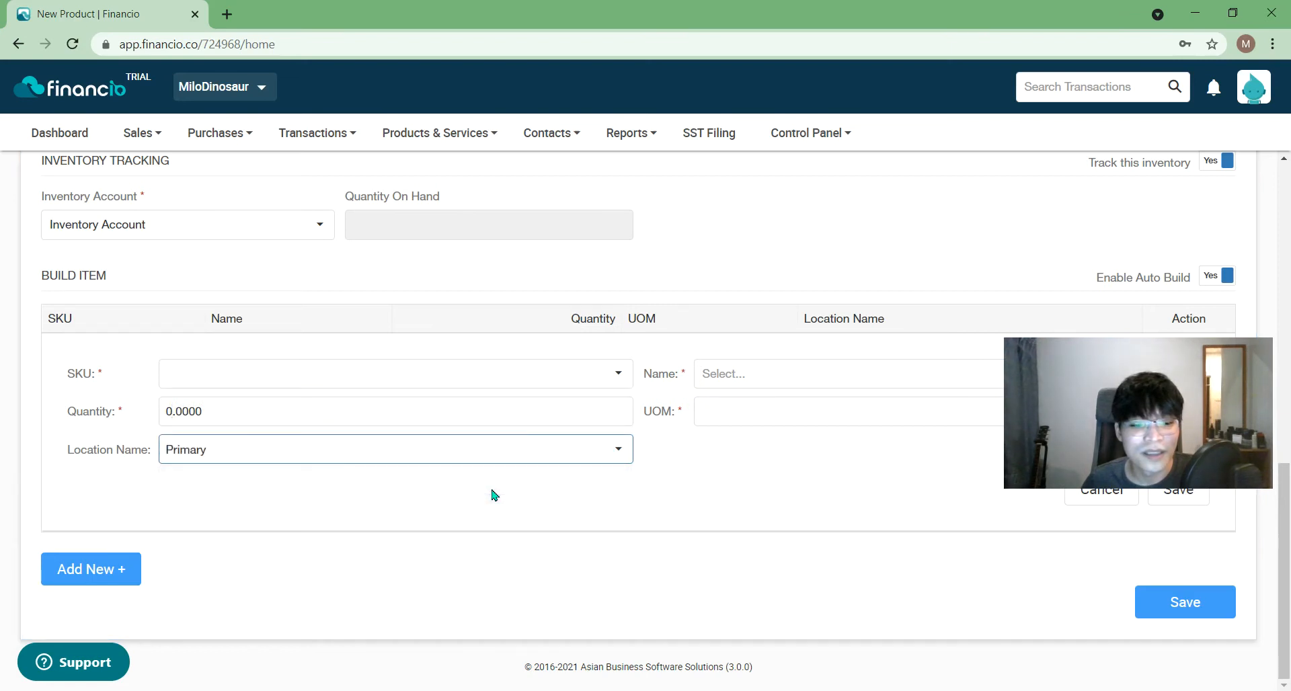
pyautogui.click(507, 473)
pyautogui.click(522, 445)
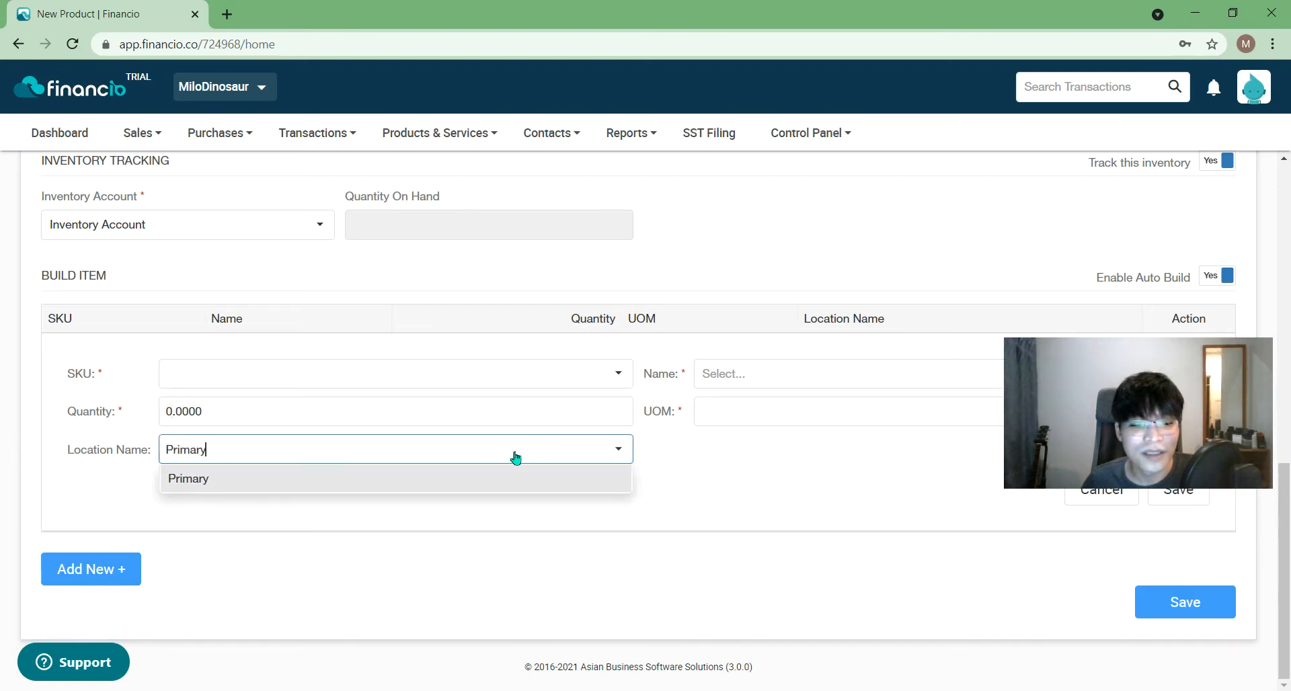
pyautogui.click(481, 490)
pyautogui.click(769, 519)
pyautogui.click(1076, 503)
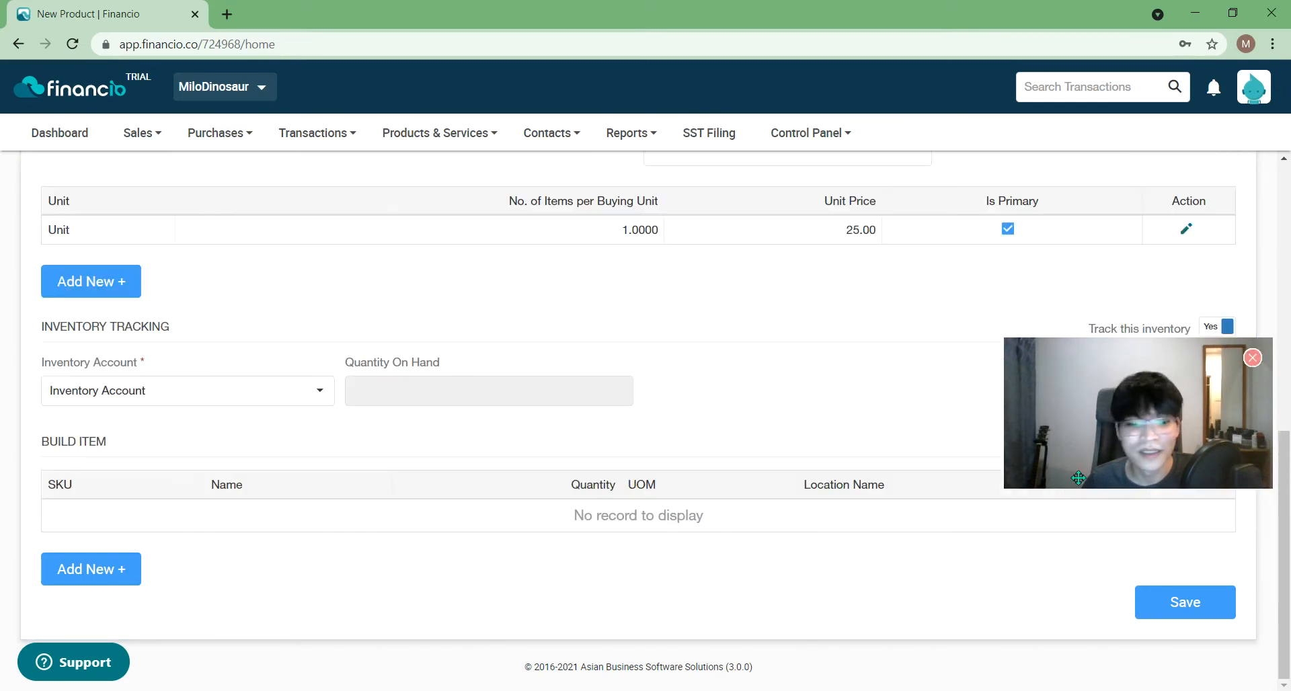
pyautogui.scroll(15, 718, 421)
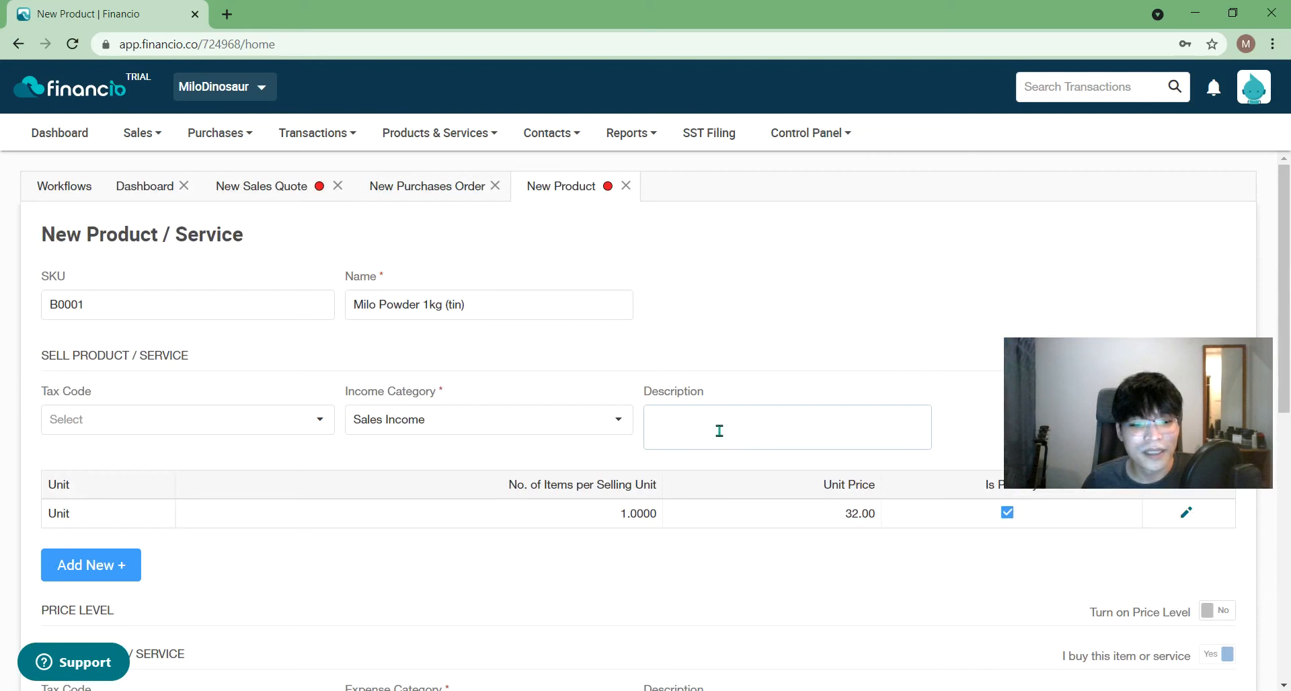
# - Keep the selling unit price at 32.00 and save the Milo Powder 1kg (tin) product
pyautogui.moveTo(1102, 392); pyautogui.dragTo(992, 200)
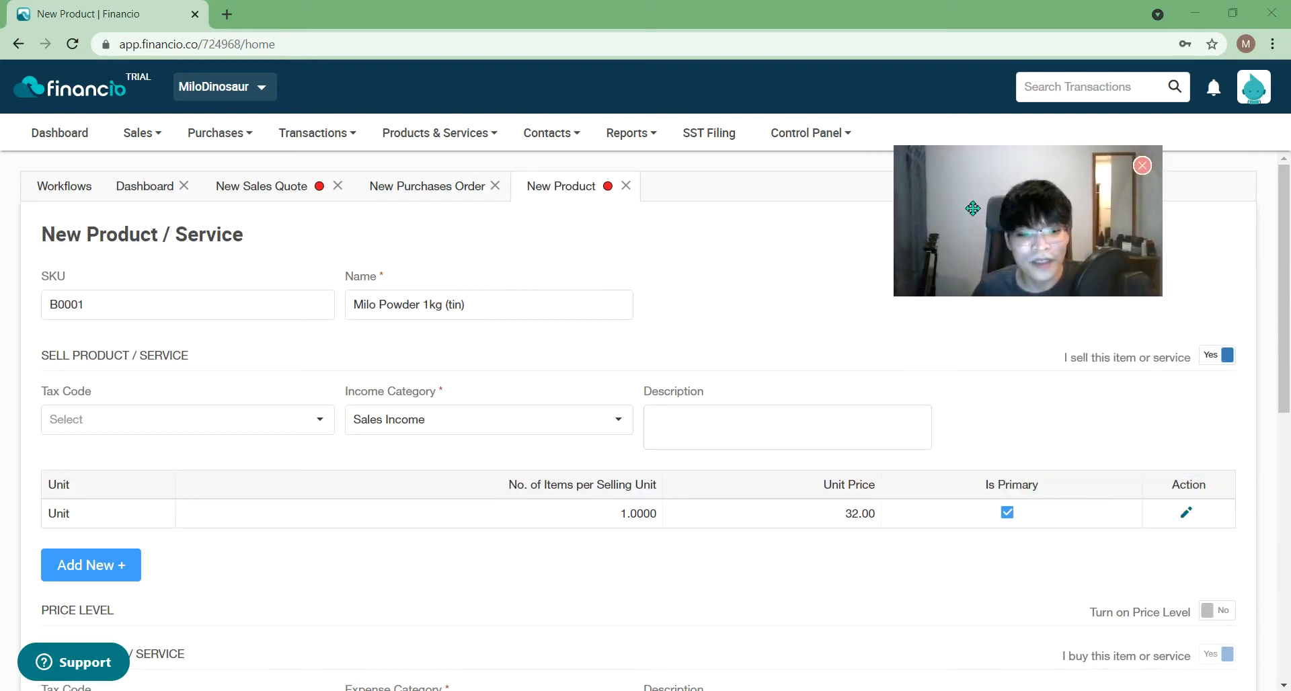
pyautogui.click(1188, 516)
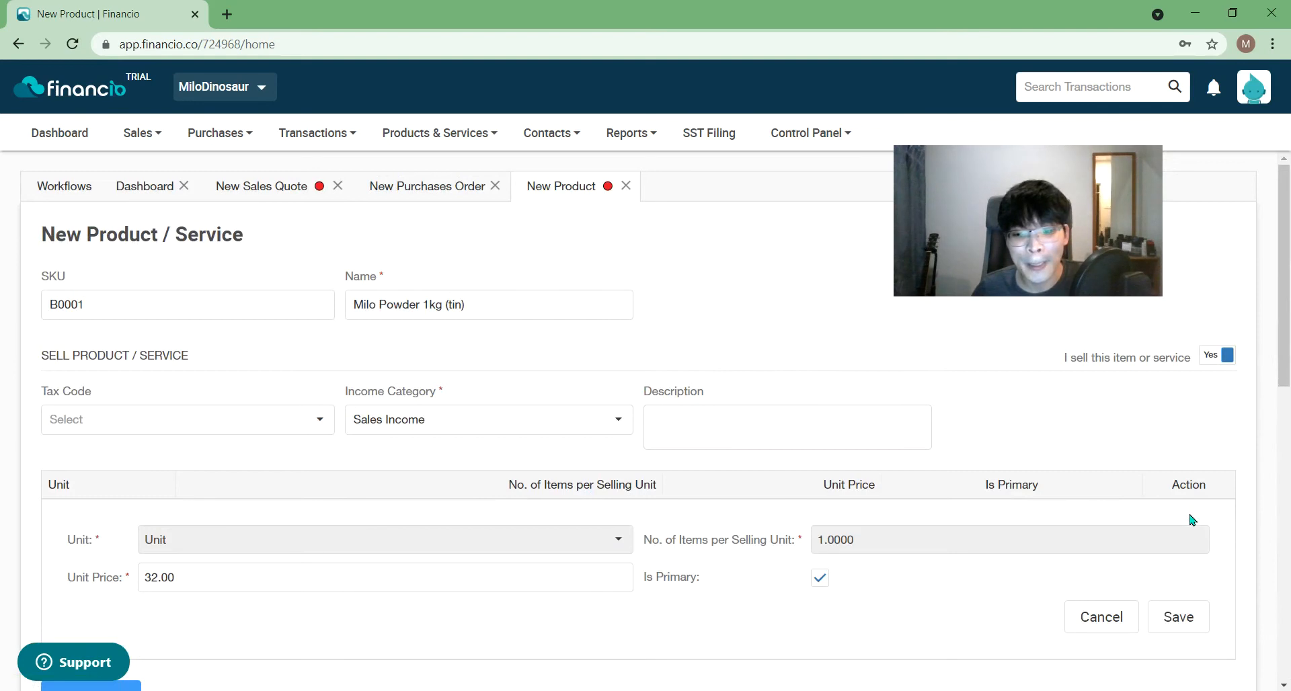
pyautogui.scroll(-1, 1192, 520)
pyautogui.click(1199, 568)
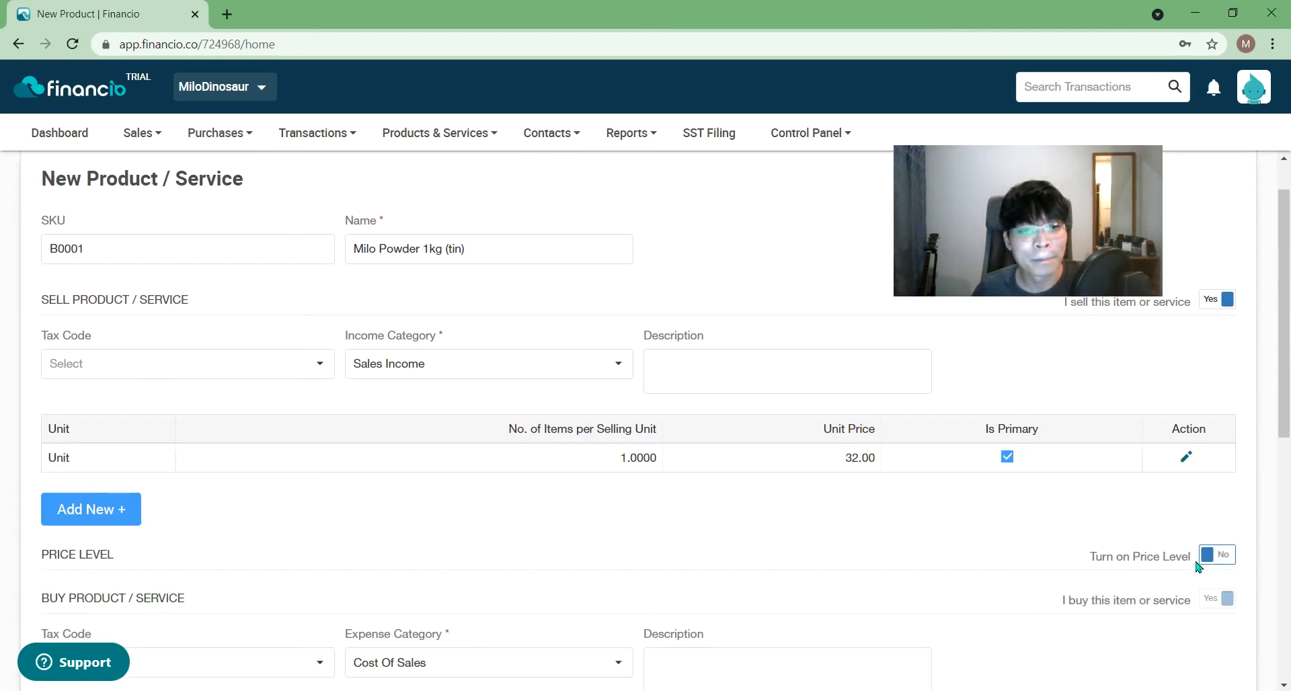
pyautogui.scroll(-5, 550, 494)
pyautogui.scroll(-3, 551, 496)
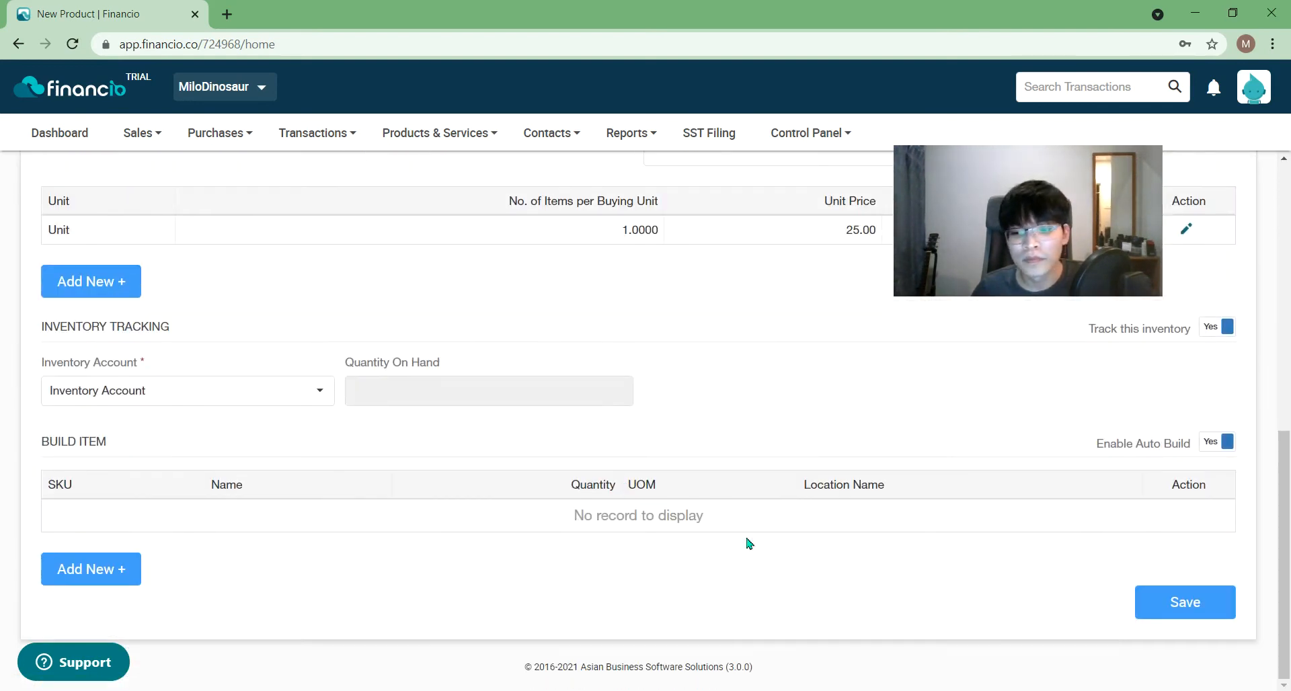
pyautogui.click(1209, 607)
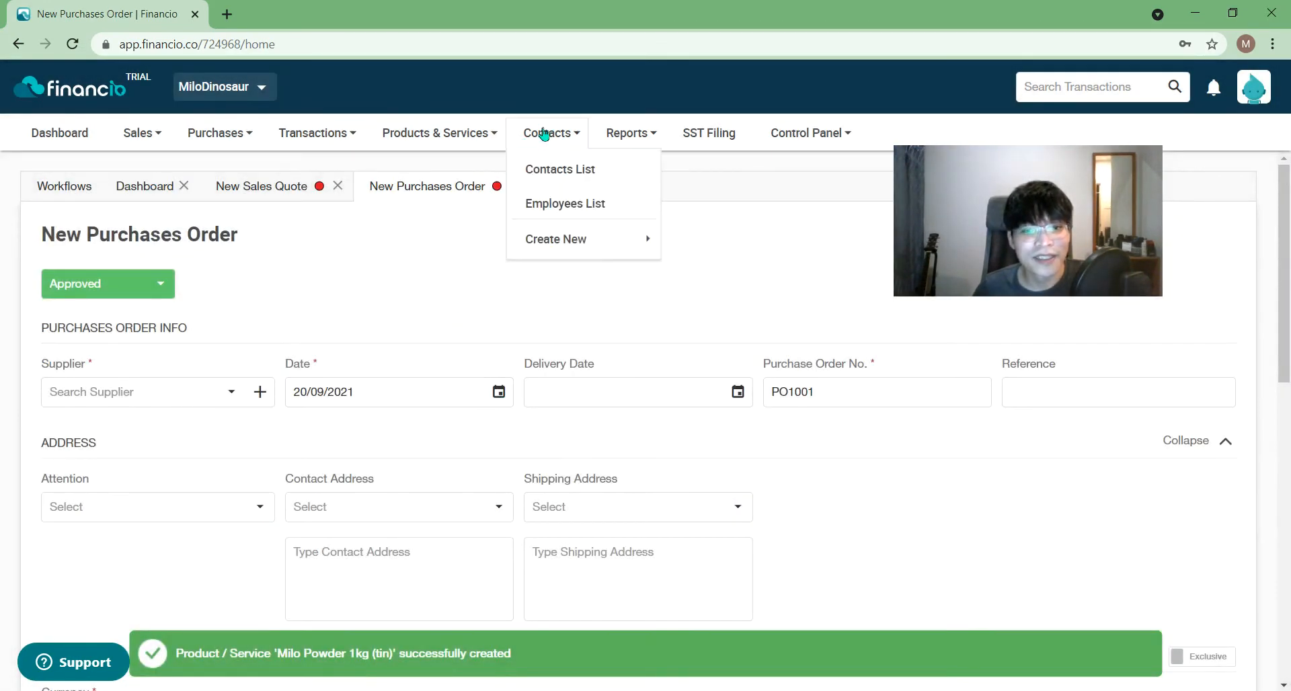
# - Open the full Products & Services list, then look over the Purchases menu without choosing
pyautogui.moveTo(401, 138)
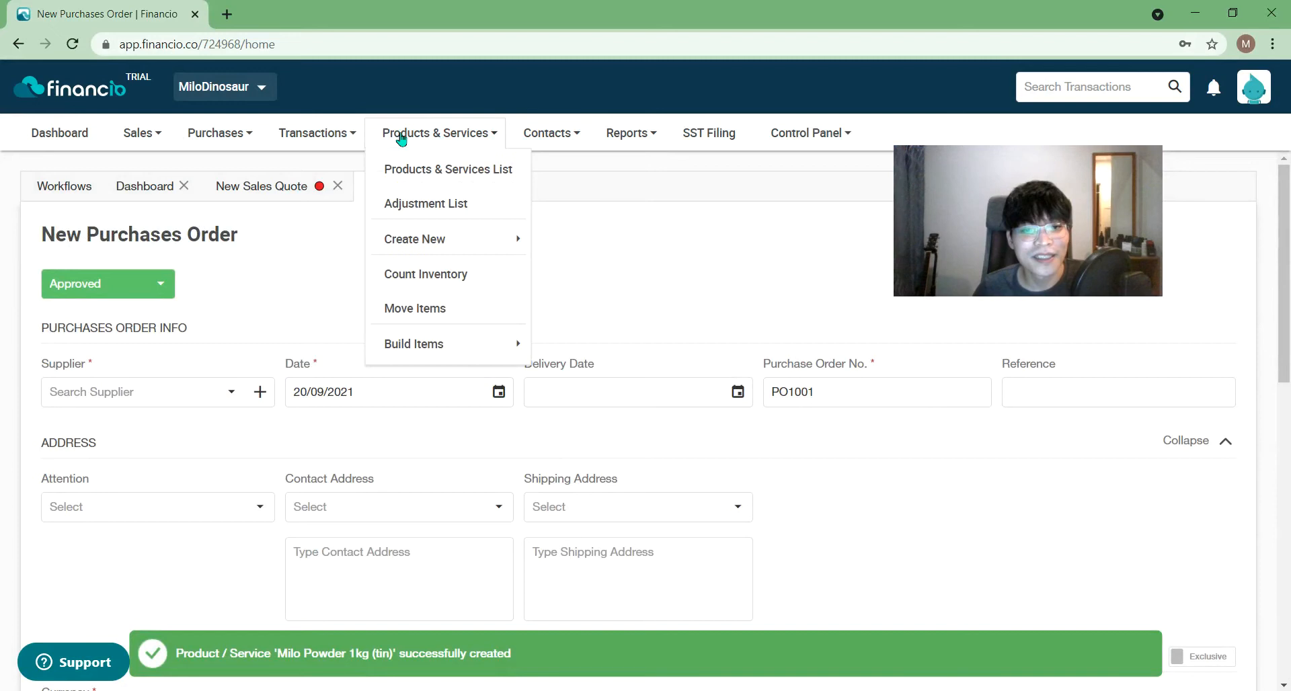
pyautogui.click(440, 171)
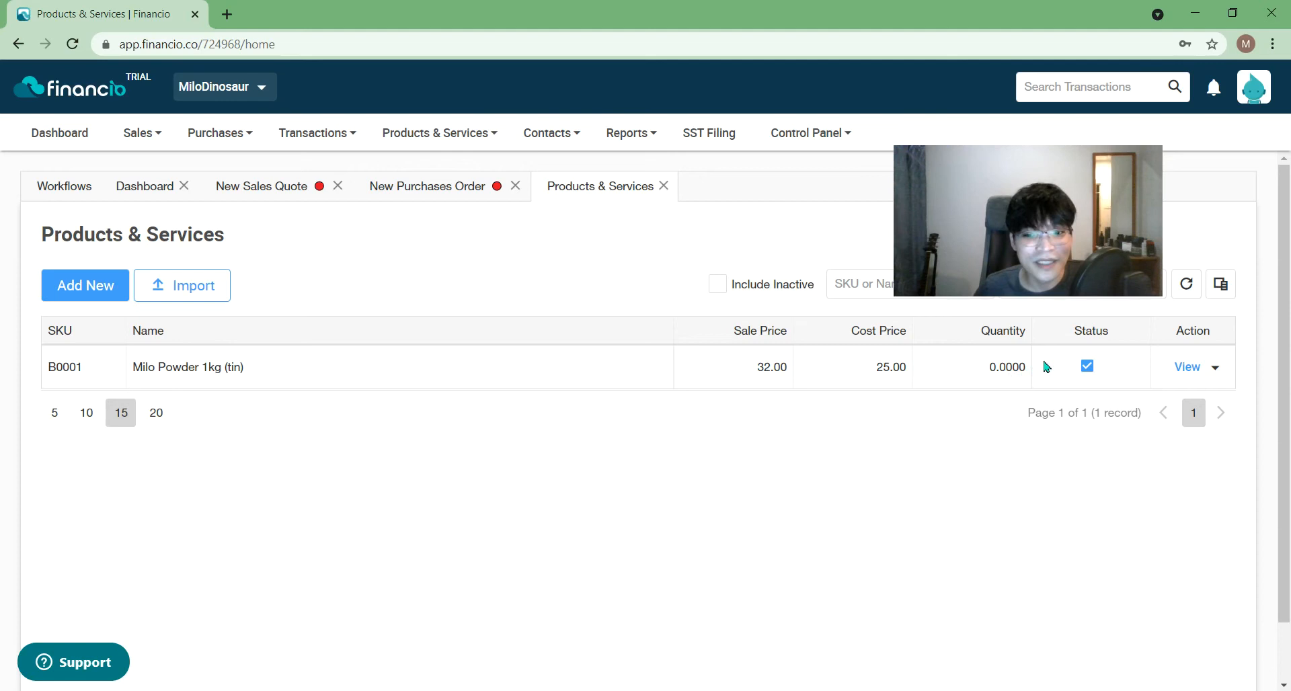
pyautogui.click(254, 135)
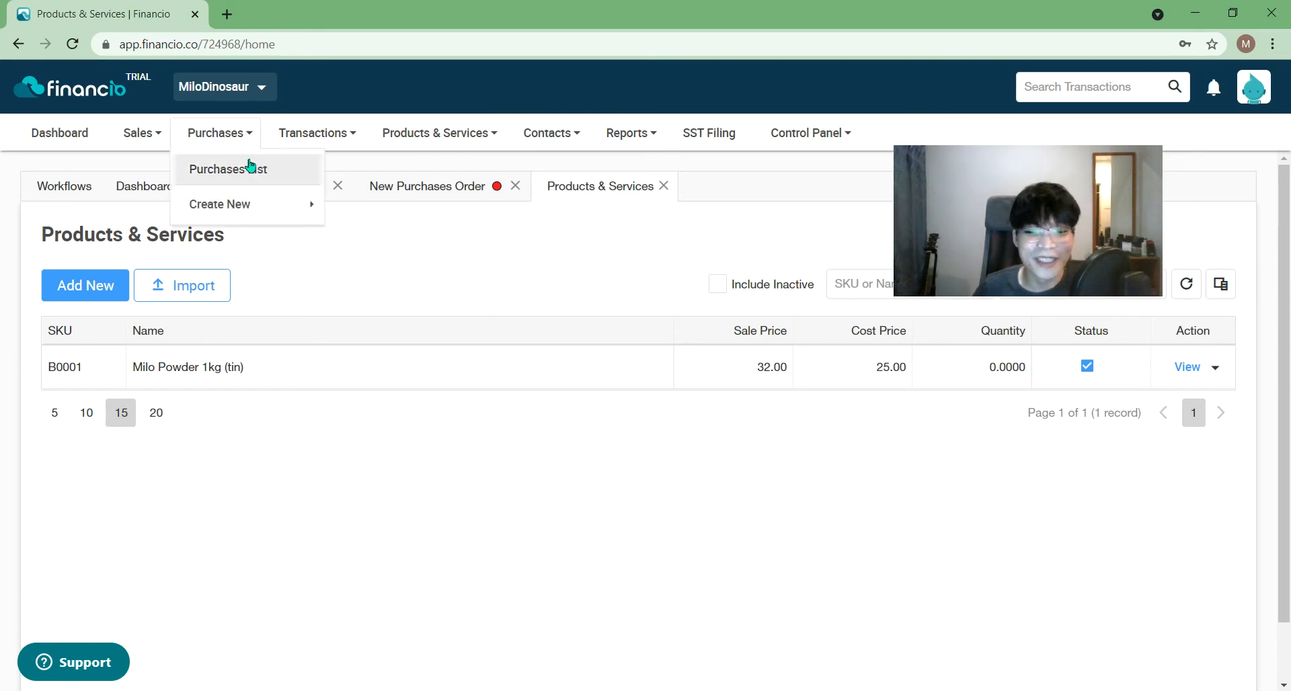
pyautogui.moveTo(244, 209)
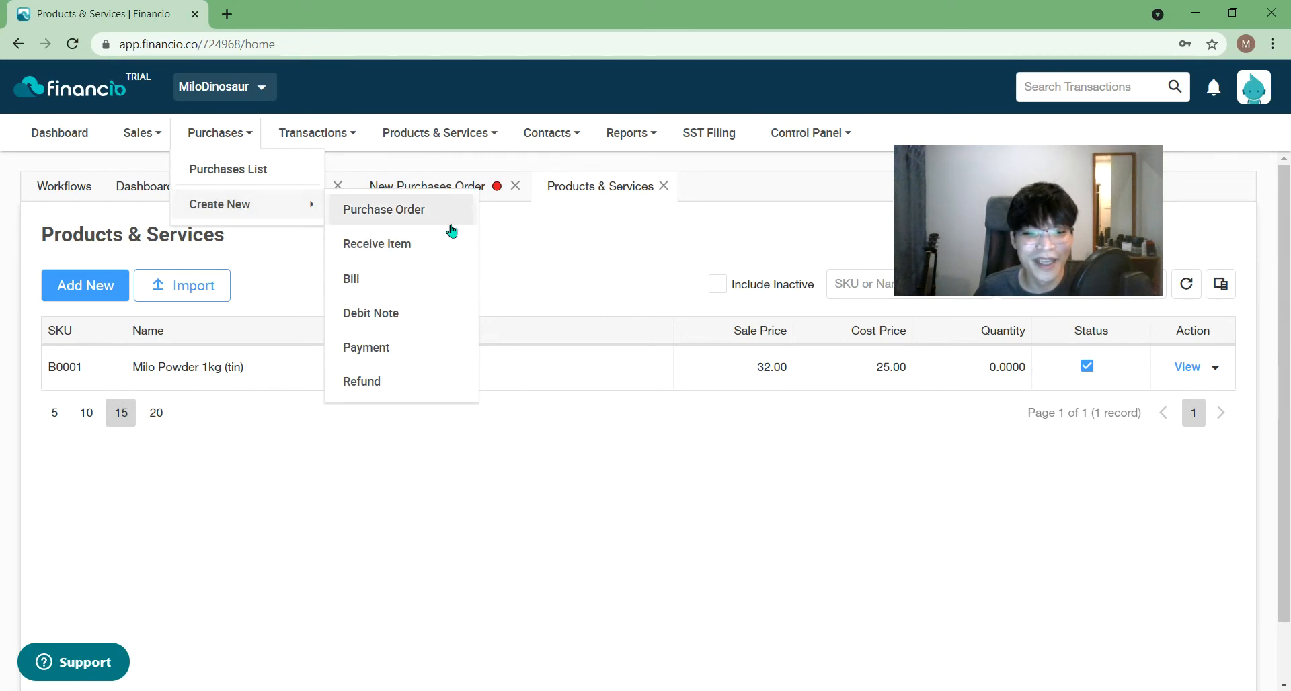
pyautogui.click(699, 399)
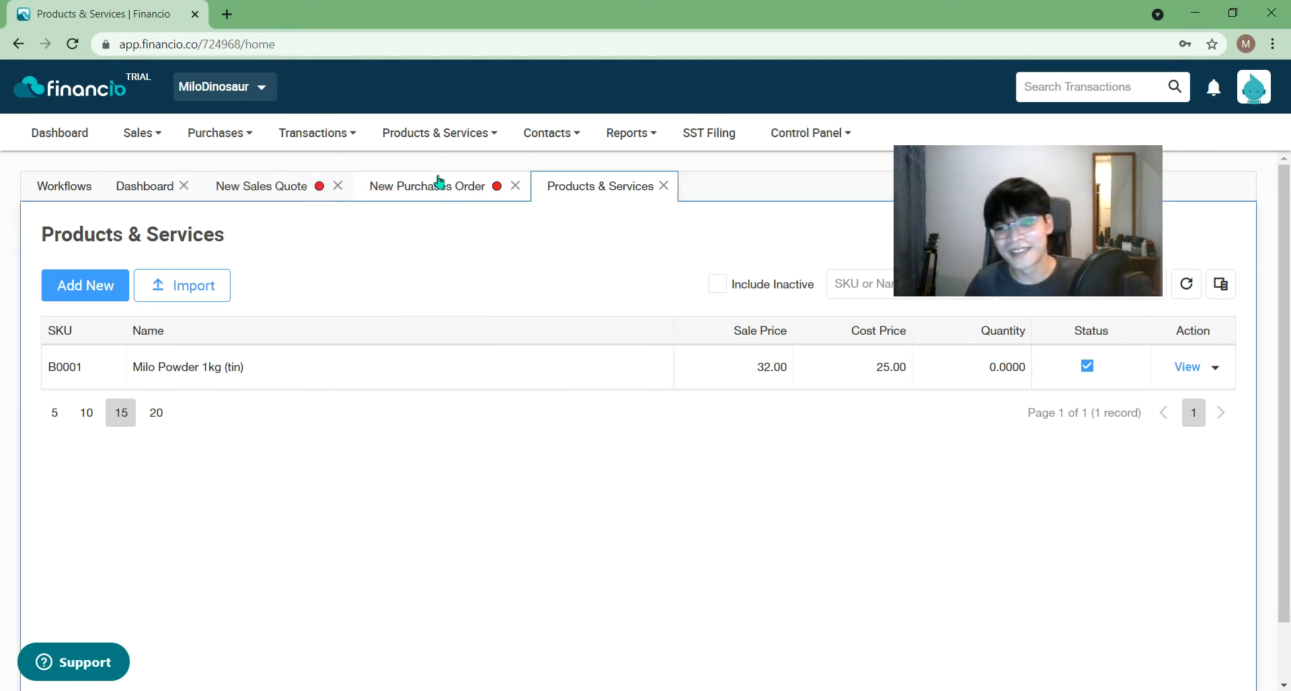
# - Browse the Products & Services inventory options, then return to the New Sales Quote
pyautogui.click(437, 132)
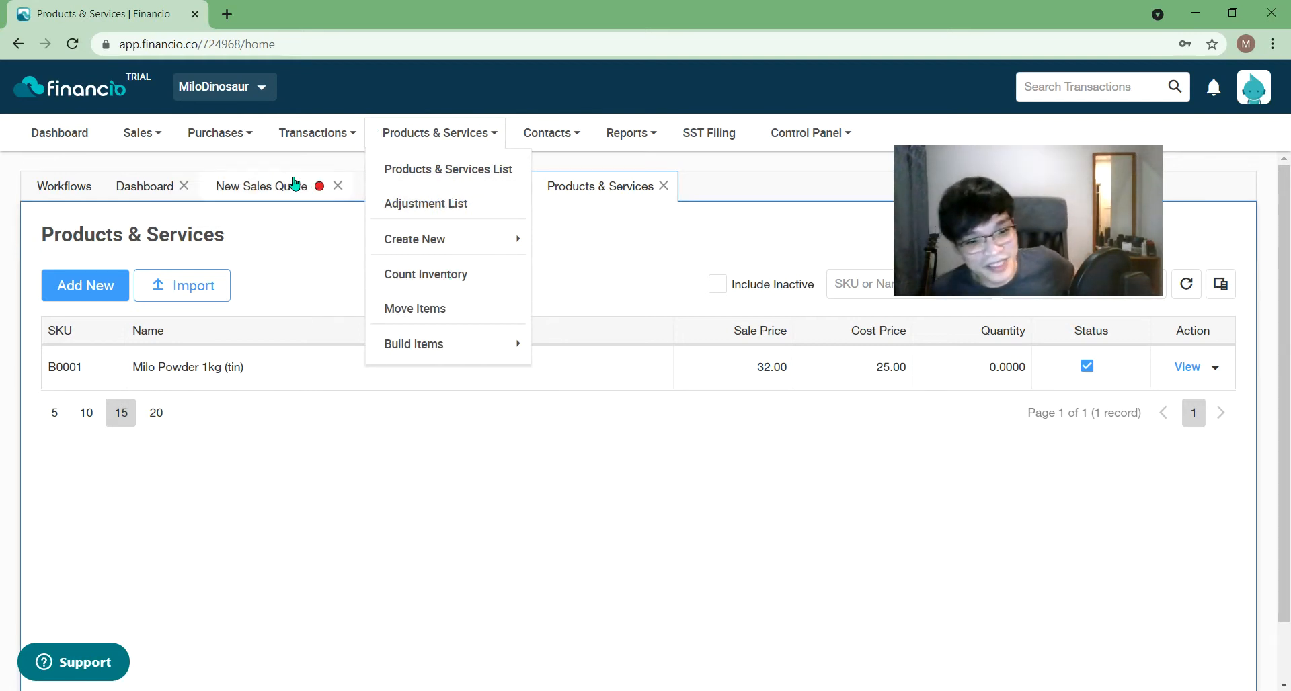
pyautogui.moveTo(482, 244)
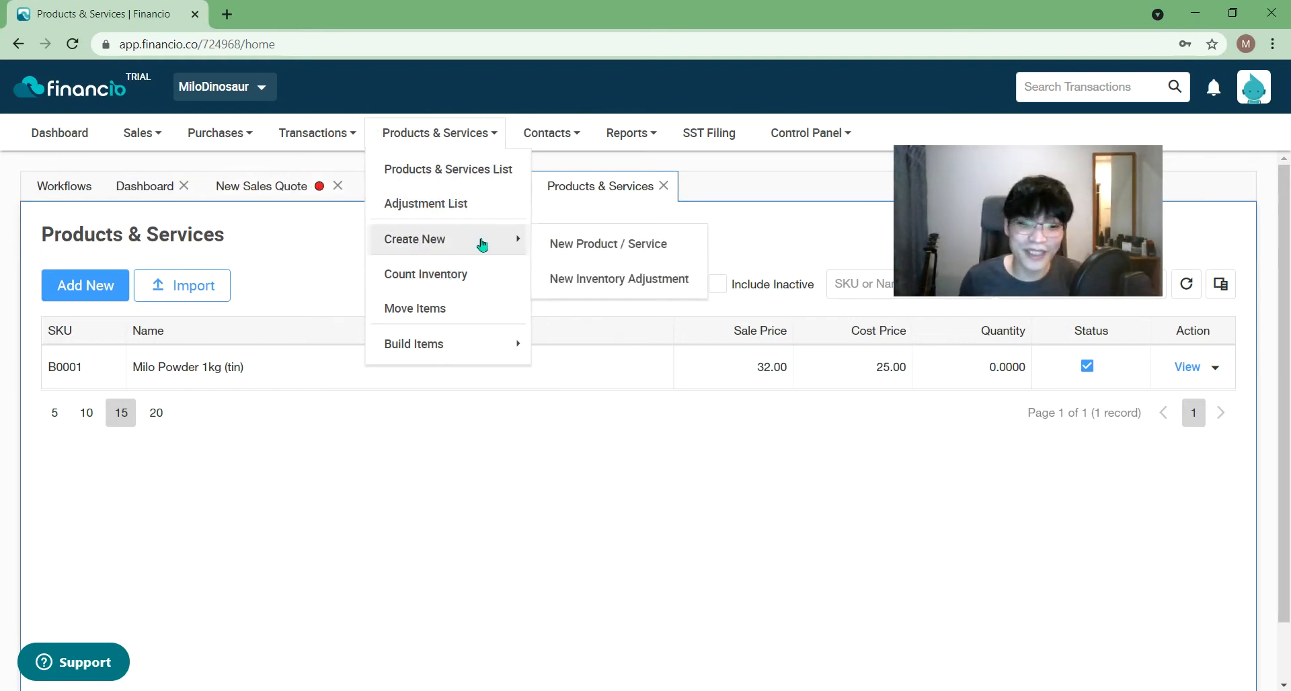
pyautogui.click(479, 466)
pyautogui.click(351, 136)
pyautogui.click(434, 133)
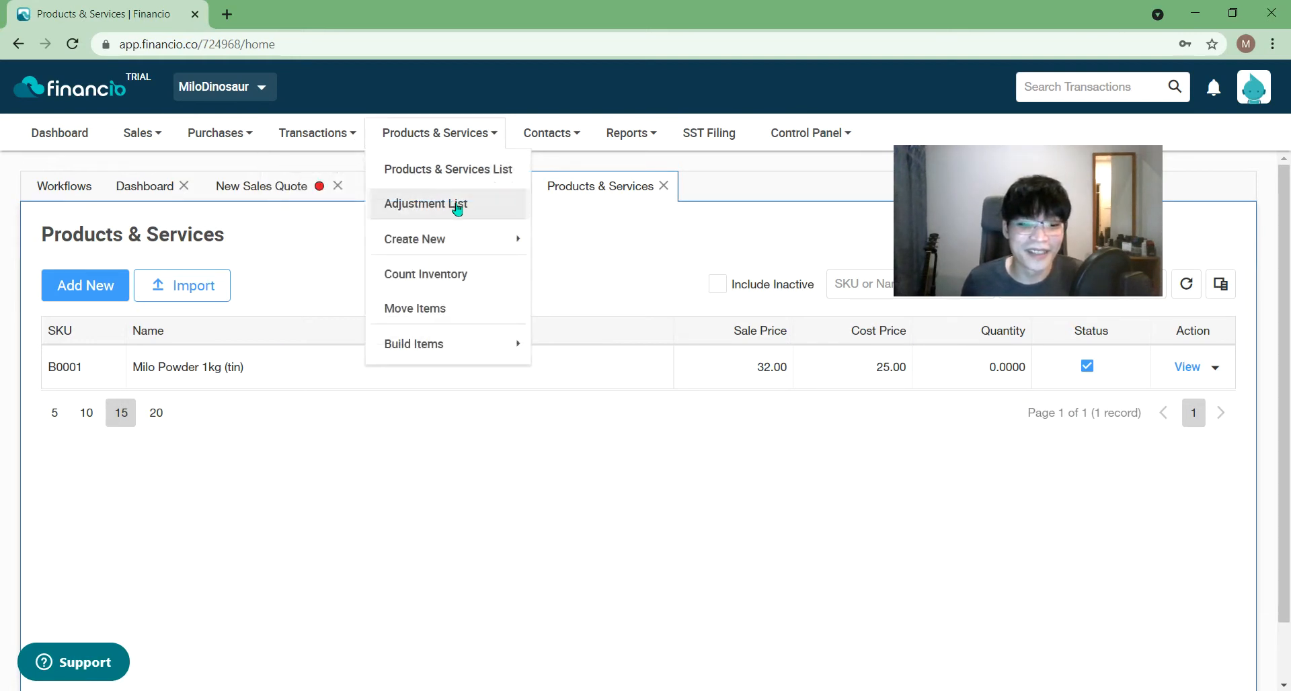
pyautogui.click(301, 462)
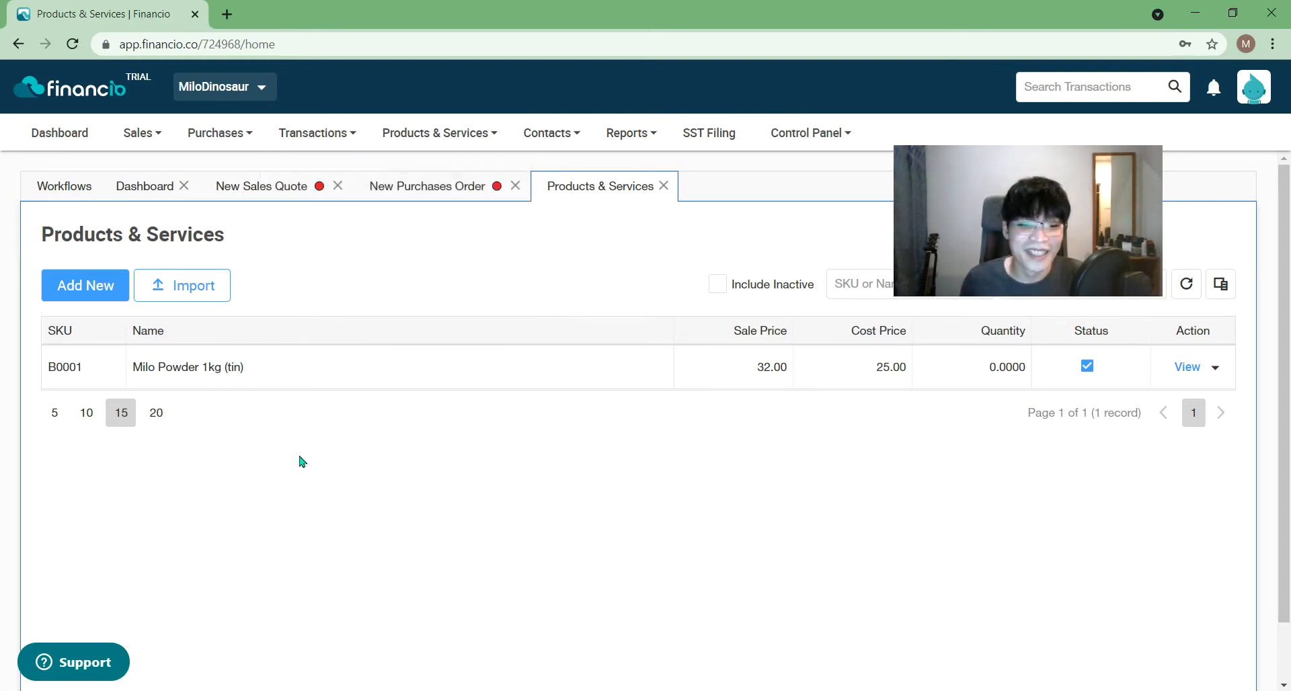
pyautogui.click(289, 195)
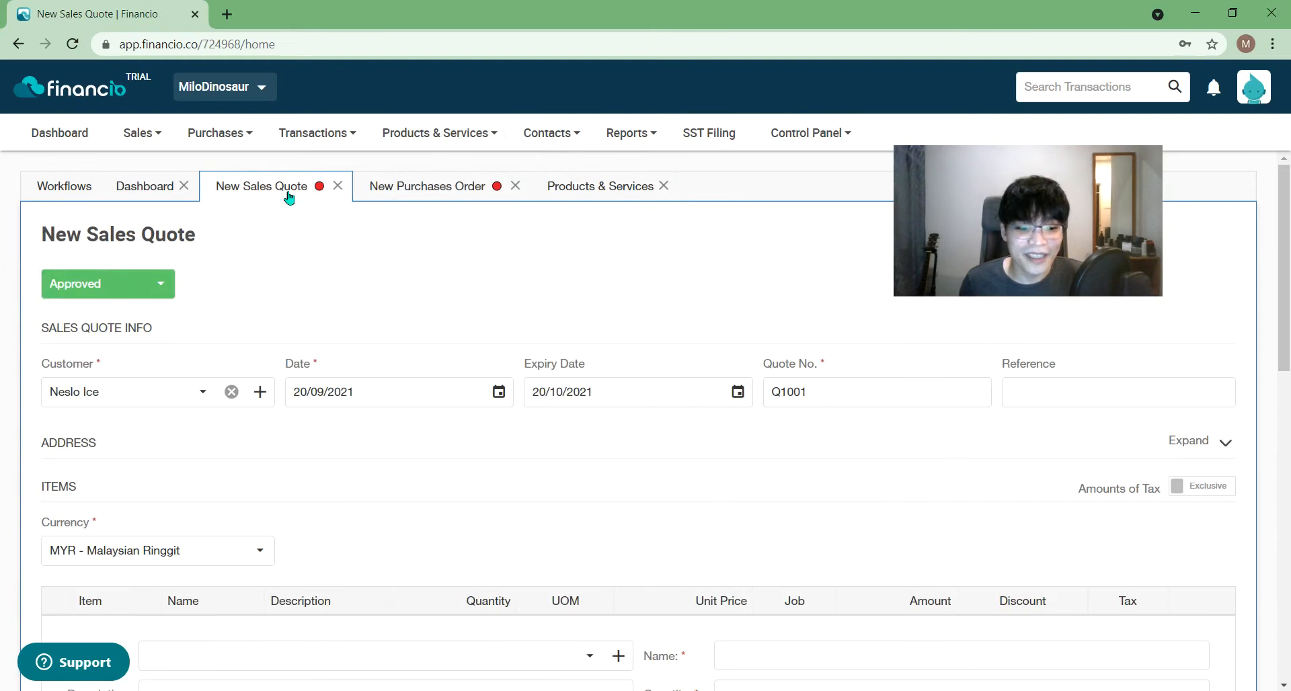
# - Browse the quote line's Item dropdown twice without picking anything
pyautogui.scroll(-2, 762, 538)
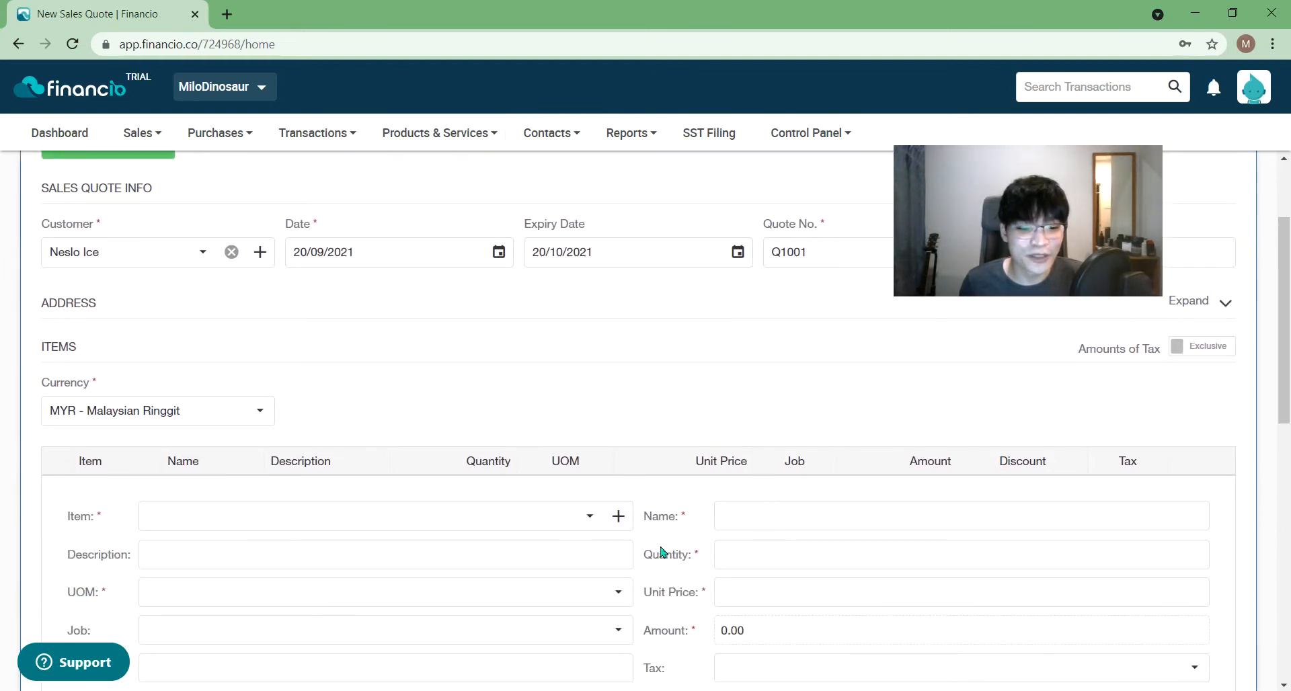
pyautogui.click(591, 518)
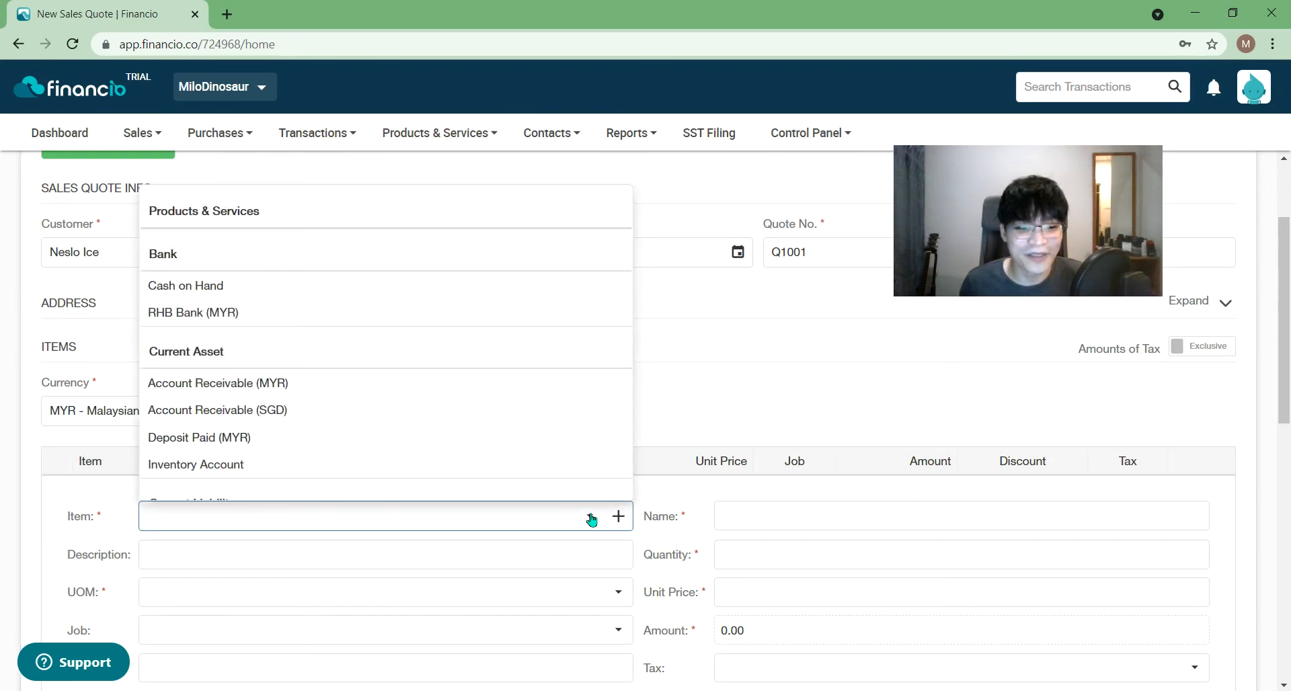
pyautogui.click(778, 401)
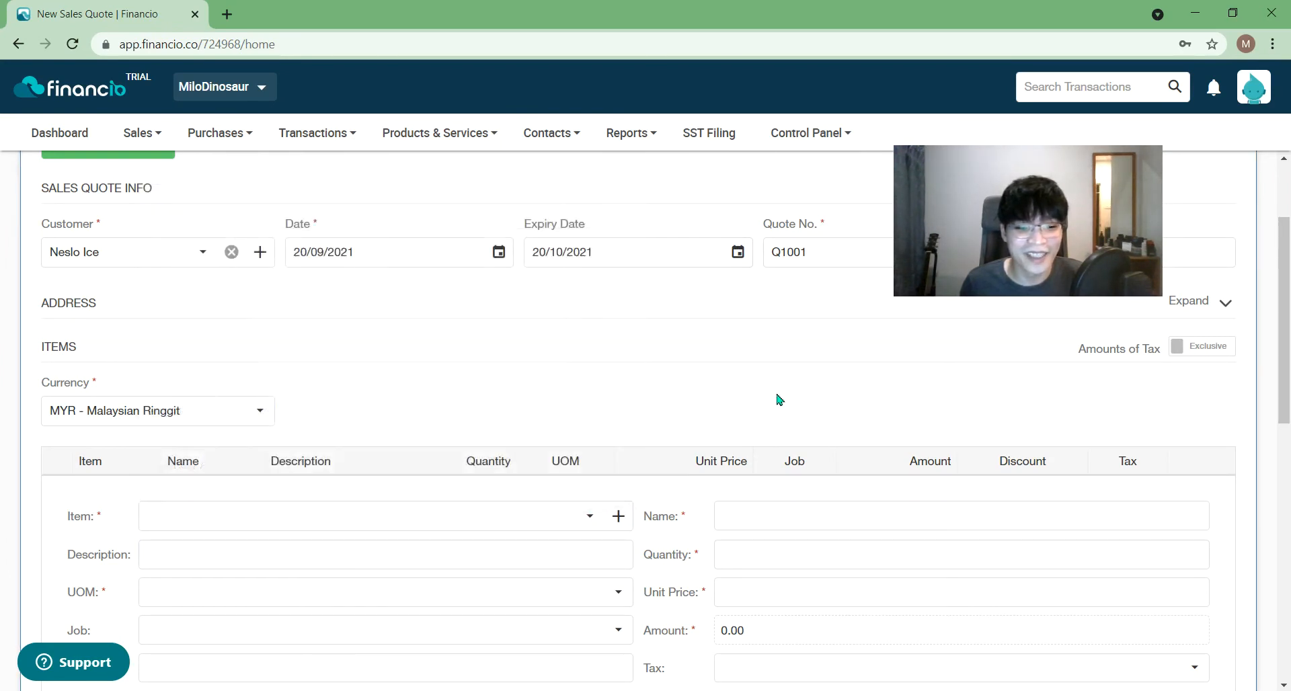
pyautogui.scroll(-3, 730, 451)
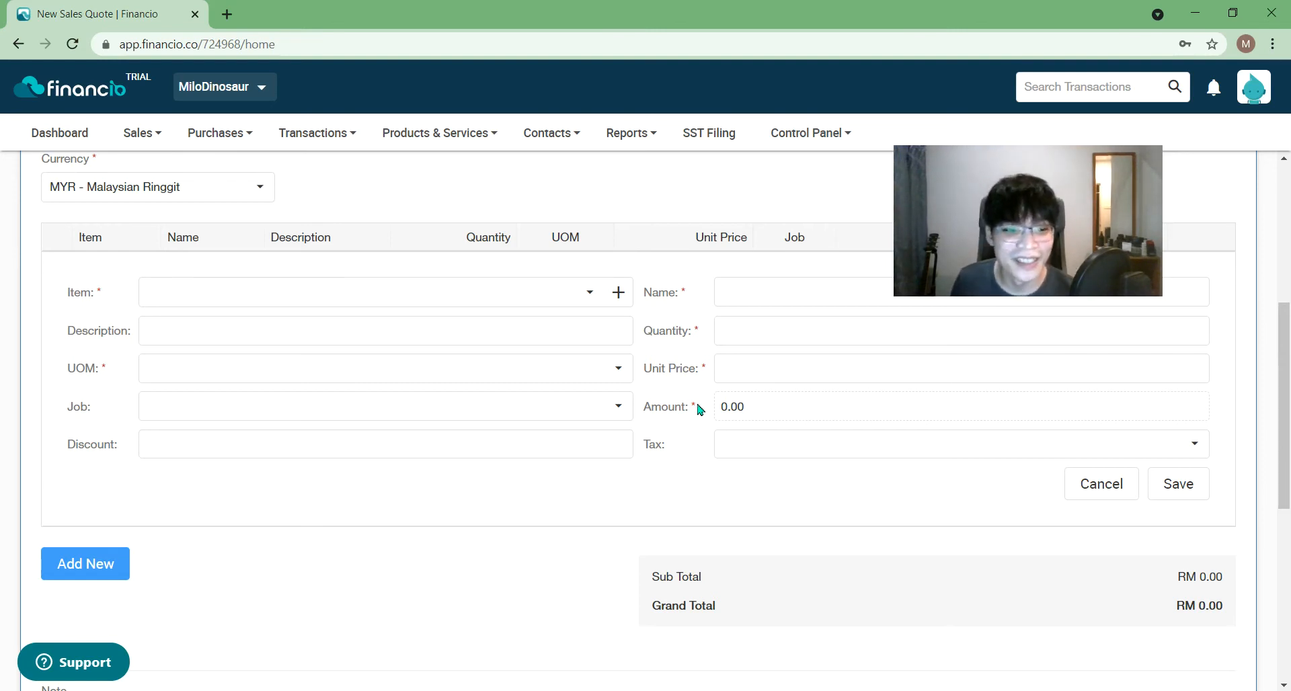
pyautogui.click(586, 294)
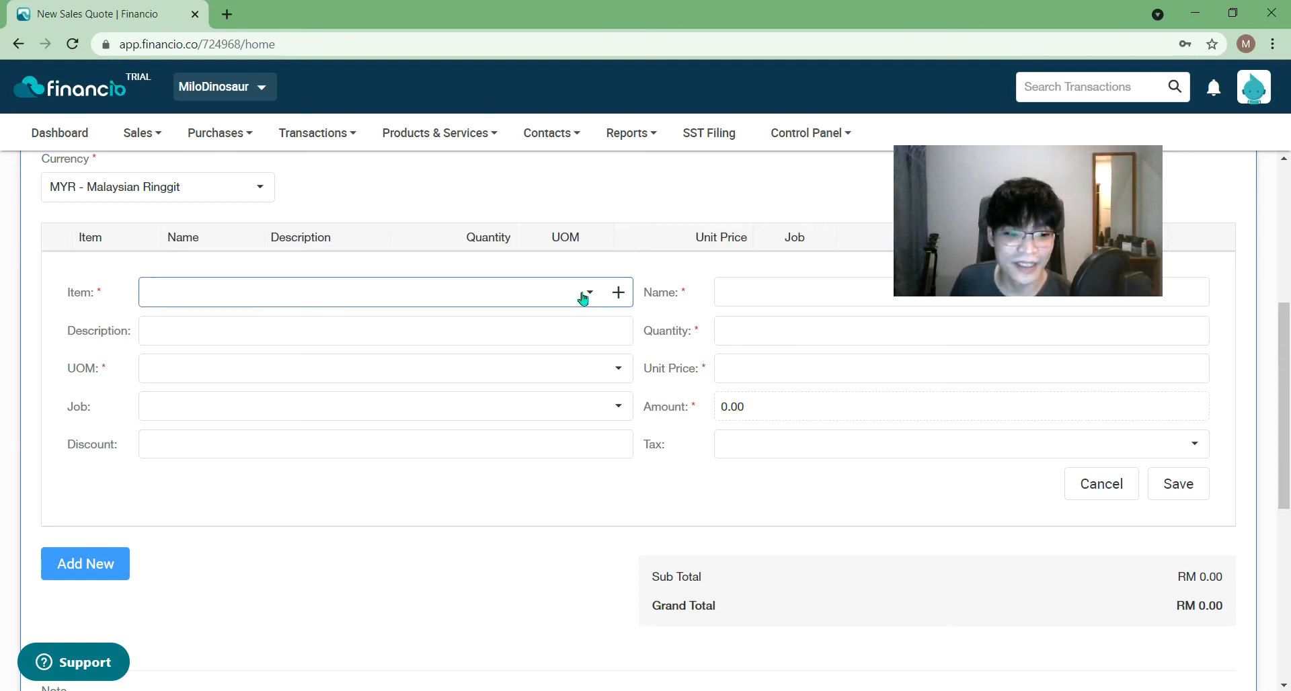
pyautogui.scroll(-15, 436, 450)
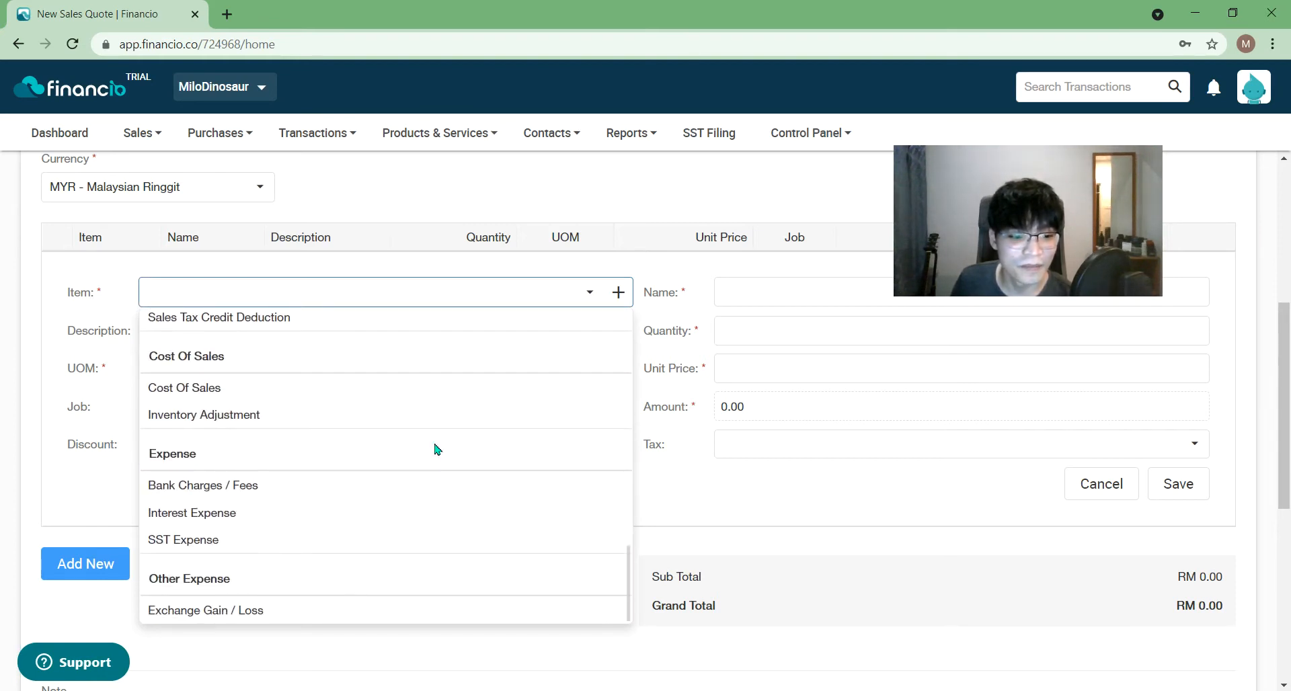
pyautogui.scroll(10, 436, 449)
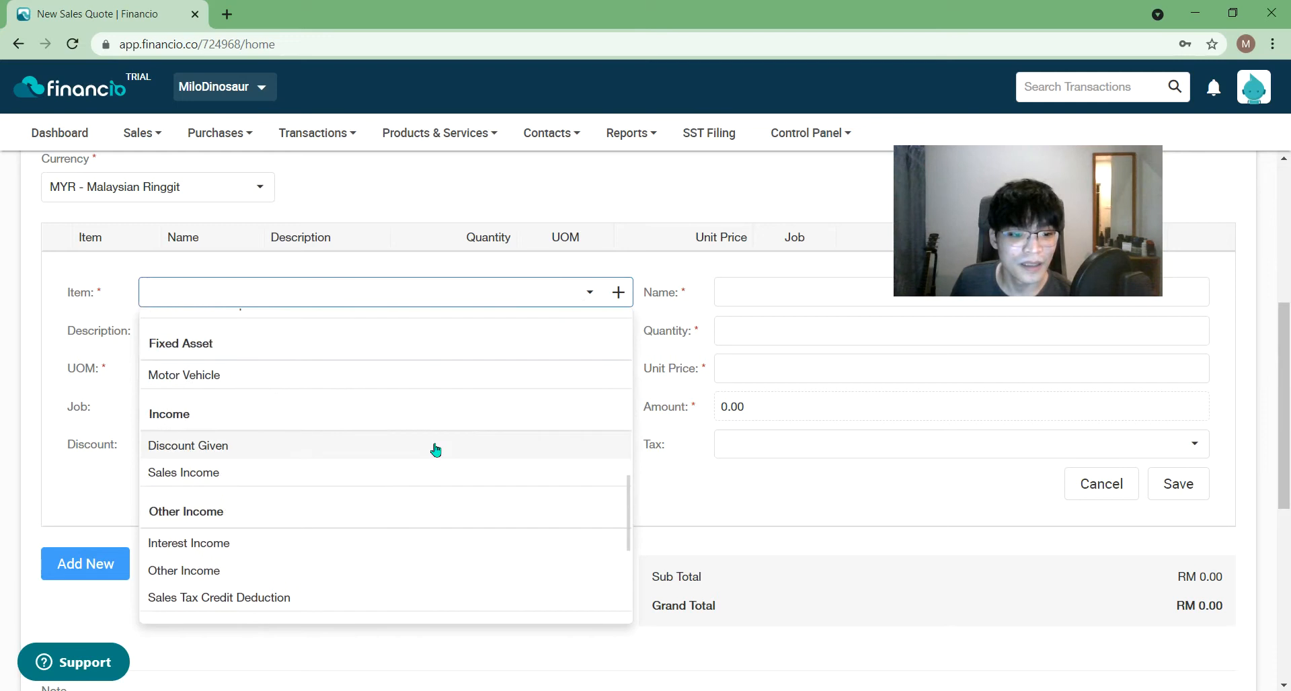
pyautogui.scroll(10, 436, 449)
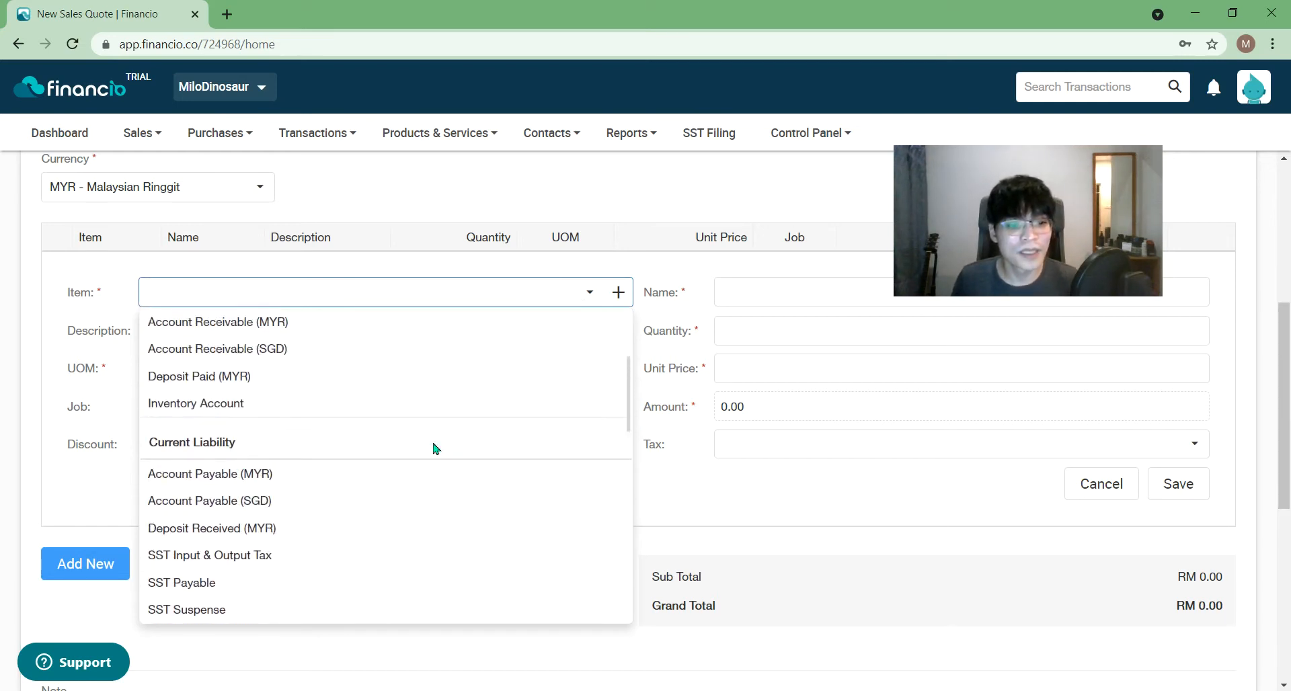
pyautogui.scroll(5, 434, 449)
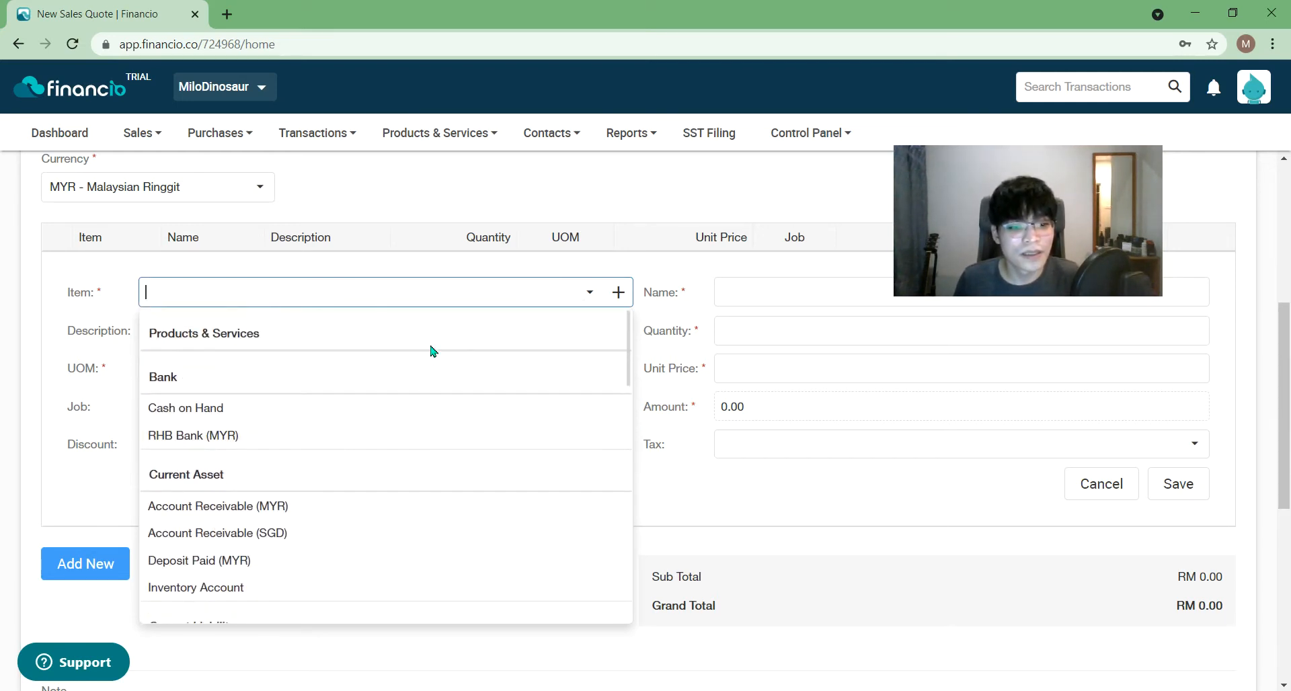
pyautogui.click(460, 294)
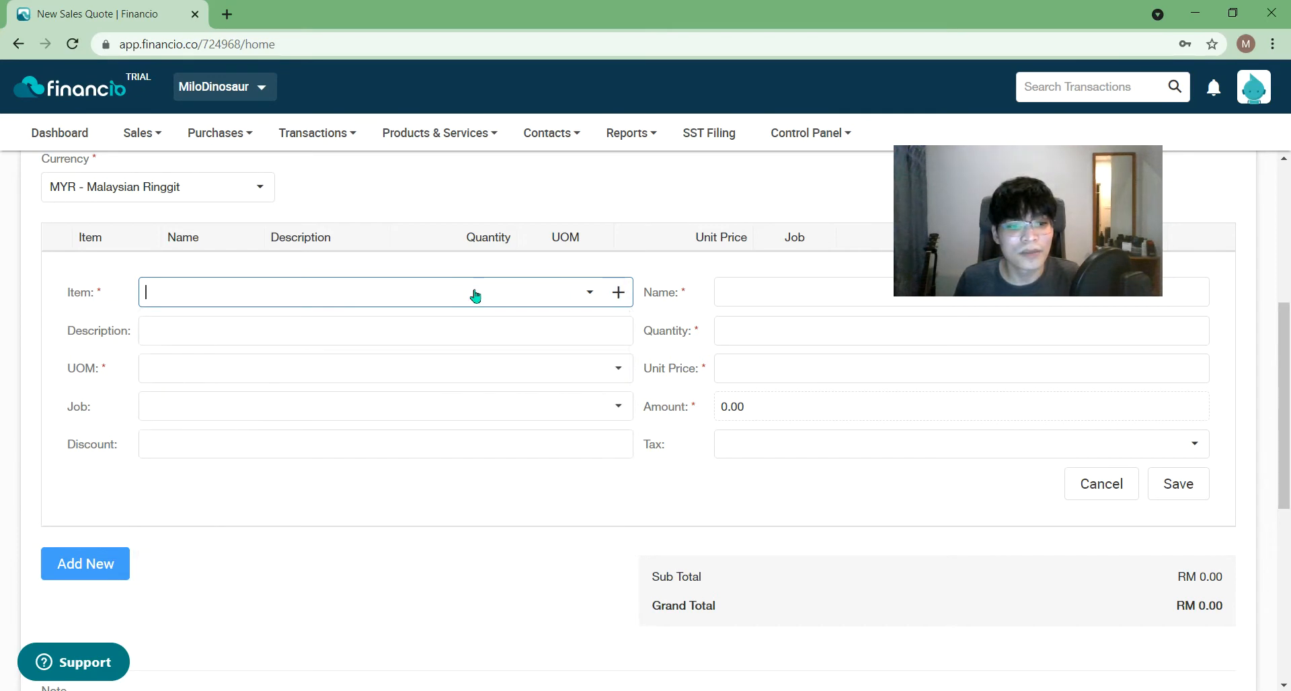
# - Close the Products & Services list and go back to the New Sales Quote
pyautogui.scroll(4, 427, 329)
pyautogui.scroll(2, 431, 326)
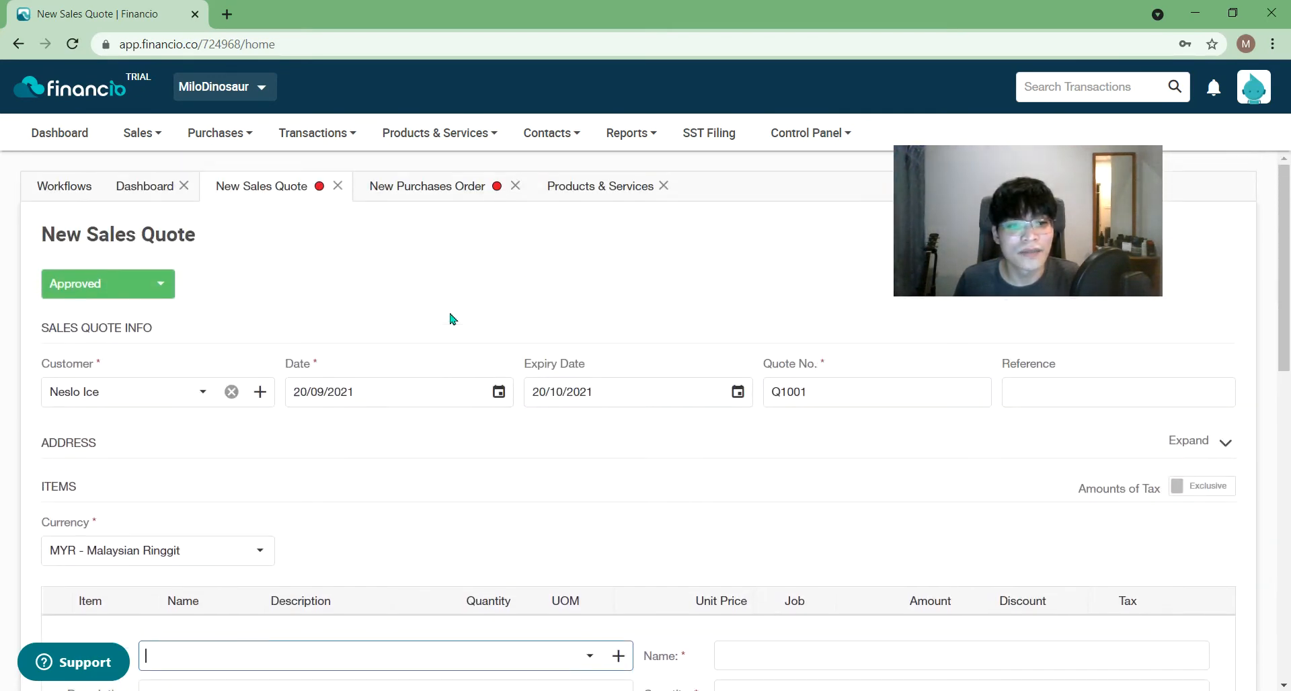
pyautogui.click(576, 186)
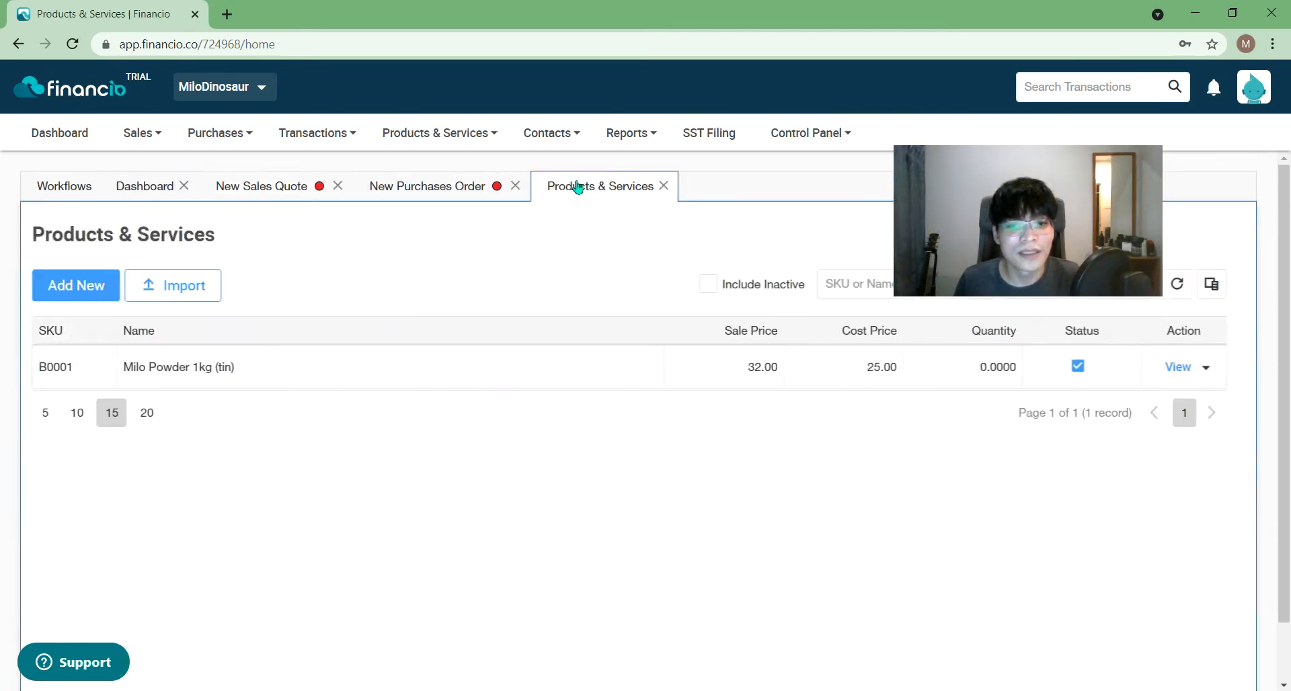
pyautogui.click(664, 186)
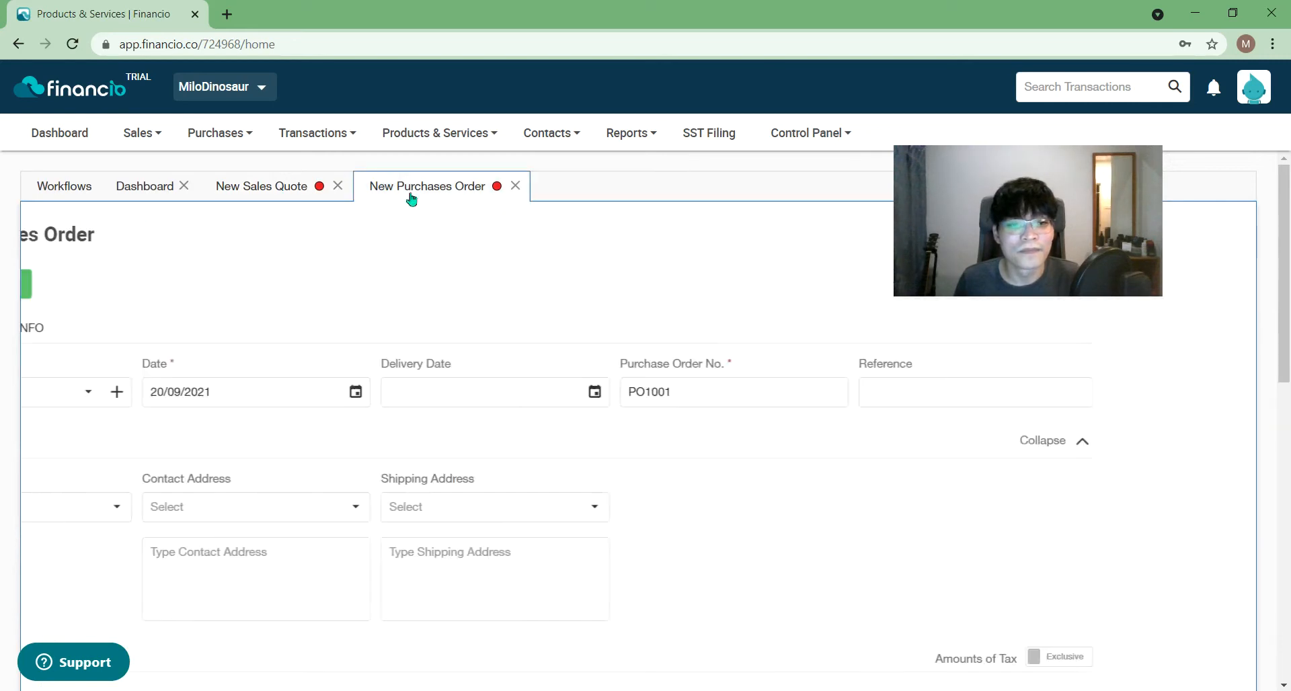
pyautogui.click(259, 188)
# - Check the status options (keeping Approved), the Create New choices and the item list, leaving all unchanged
pyautogui.moveTo(931, 237); pyautogui.dragTo(1019, 423)
pyautogui.click(137, 281)
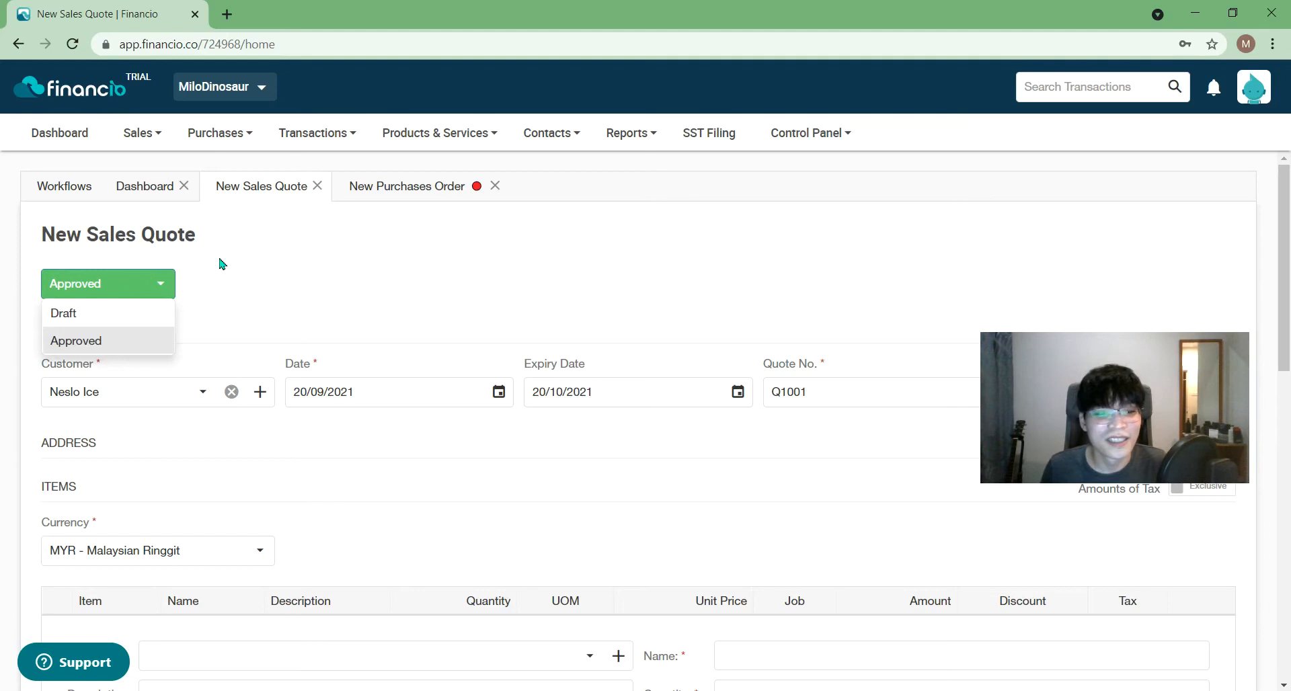
pyautogui.moveTo(1105, 416); pyautogui.dragTo(1119, 317)
pyautogui.scroll(-4, 256, 330)
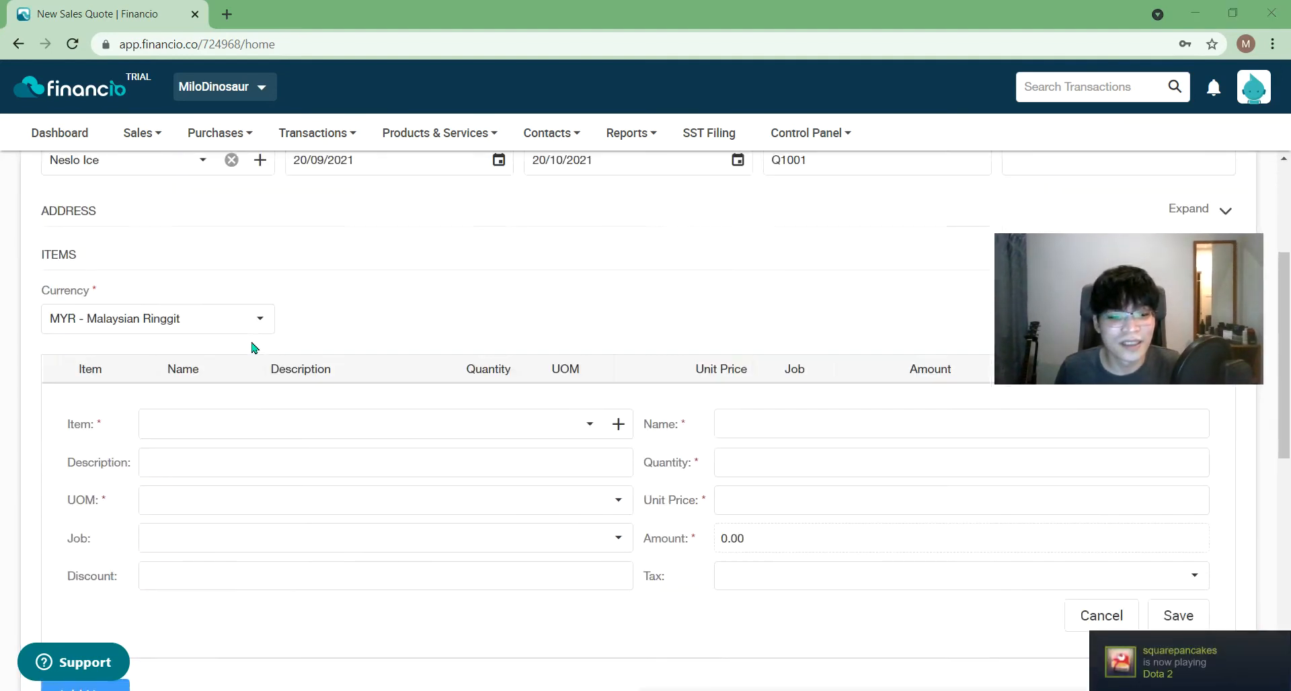
pyautogui.click(620, 403)
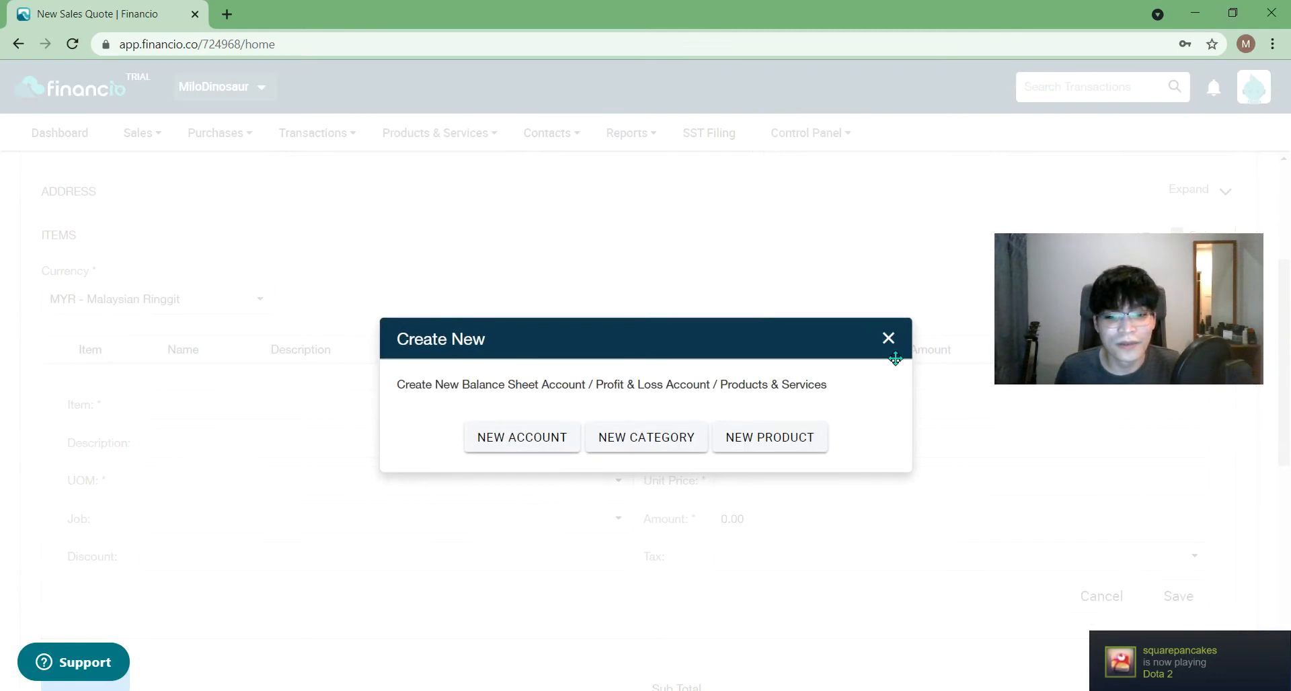
pyautogui.click(888, 339)
pyautogui.click(579, 405)
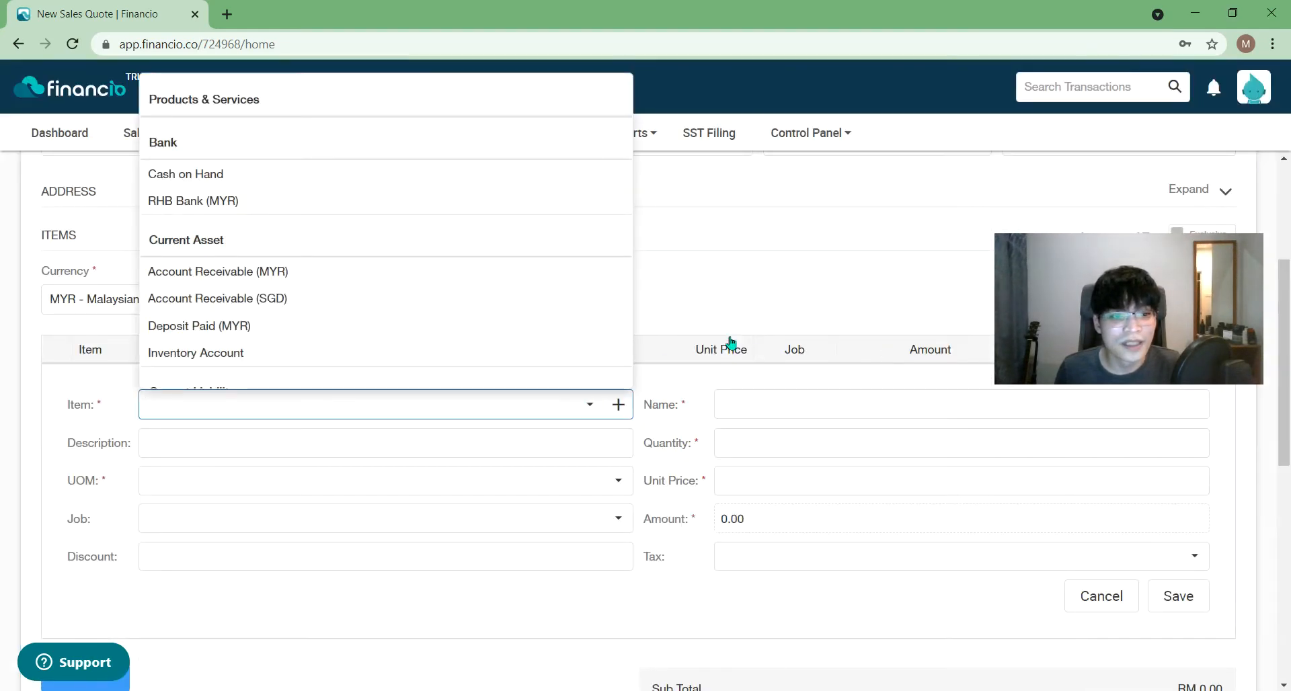
pyautogui.click(679, 281)
# - Close the unfinished New Sales Quote tab, leaving the Dashboard showing
pyautogui.click(139, 133)
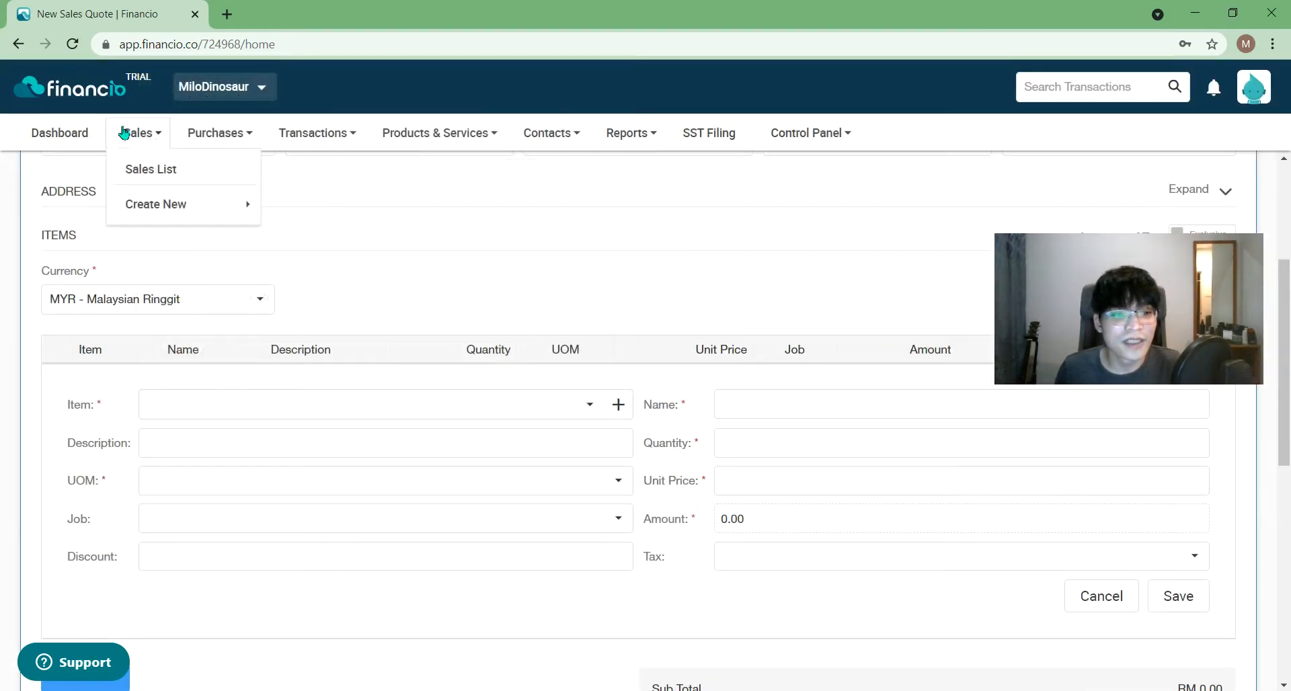
pyautogui.moveTo(220, 205)
pyautogui.click(296, 211)
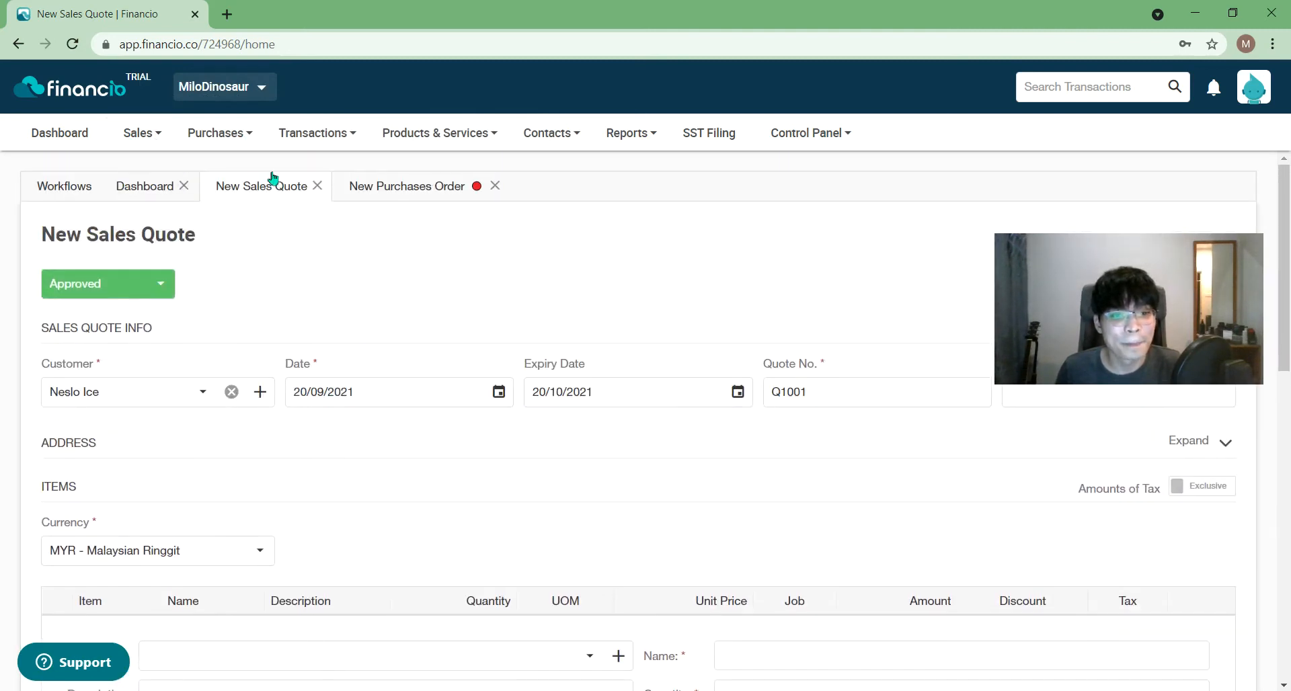
pyautogui.click(317, 186)
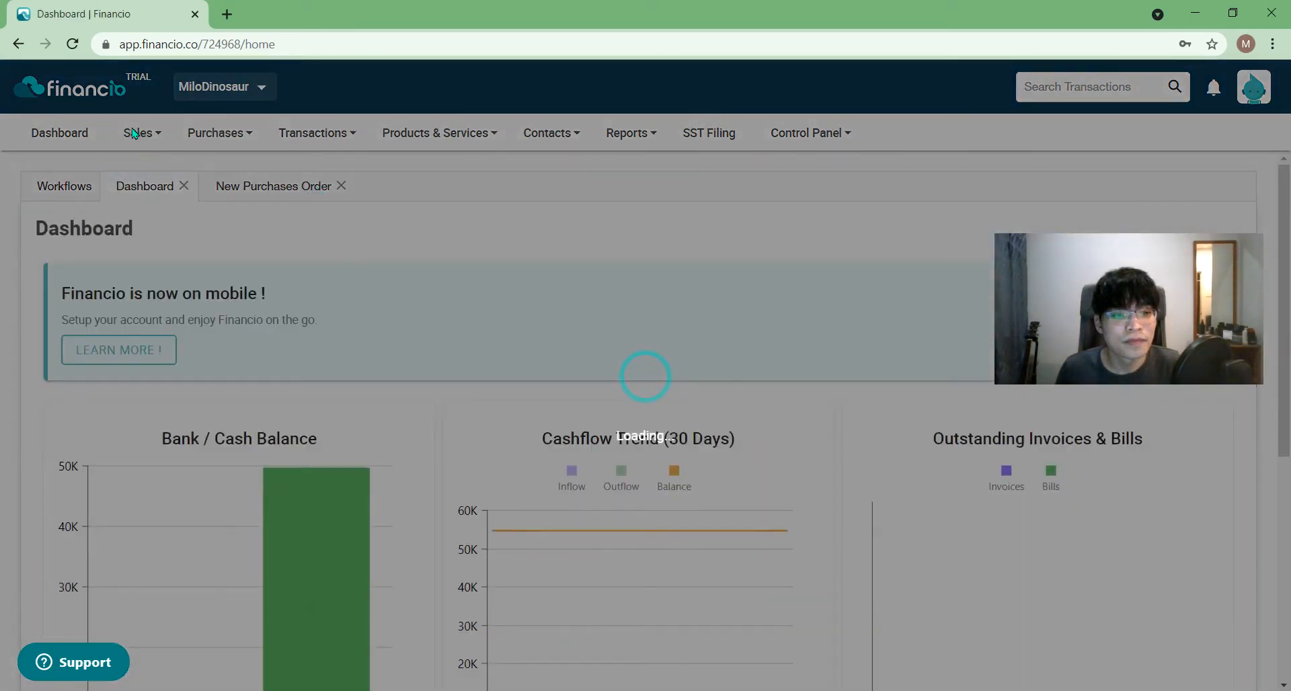
# - Start a fresh sales quote from the Sales menu
pyautogui.click(135, 133)
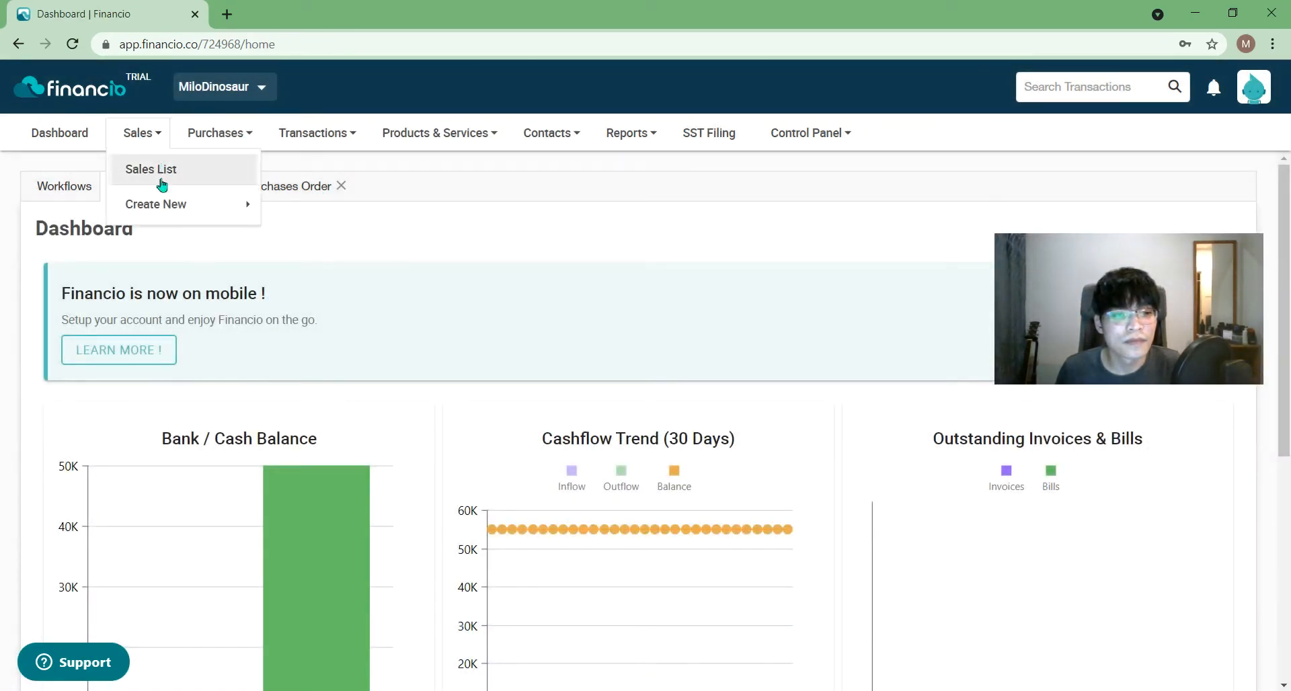
pyautogui.moveTo(184, 207)
pyautogui.click(276, 209)
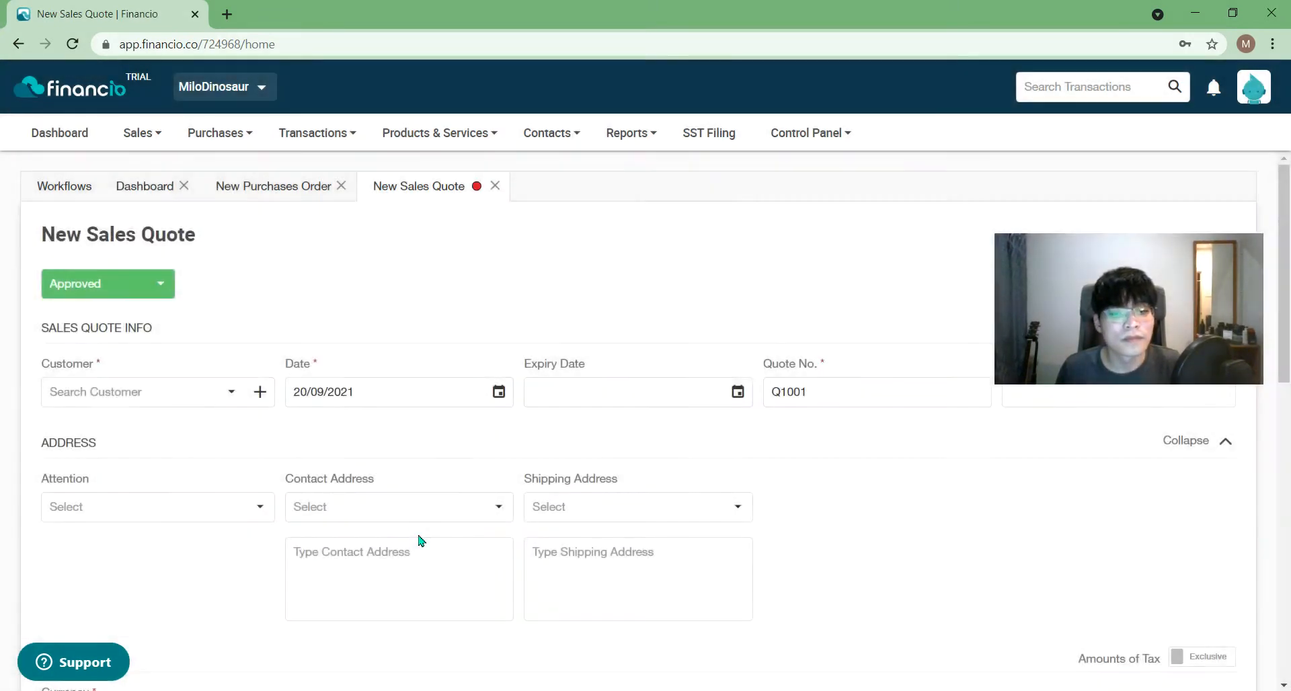
pyautogui.scroll(-5, 418, 539)
# - Add a line of 10 Milo Powder 1kg (tin) at 32 each, totalling RM 320.00
pyautogui.click(79, 497)
pyautogui.click(446, 474)
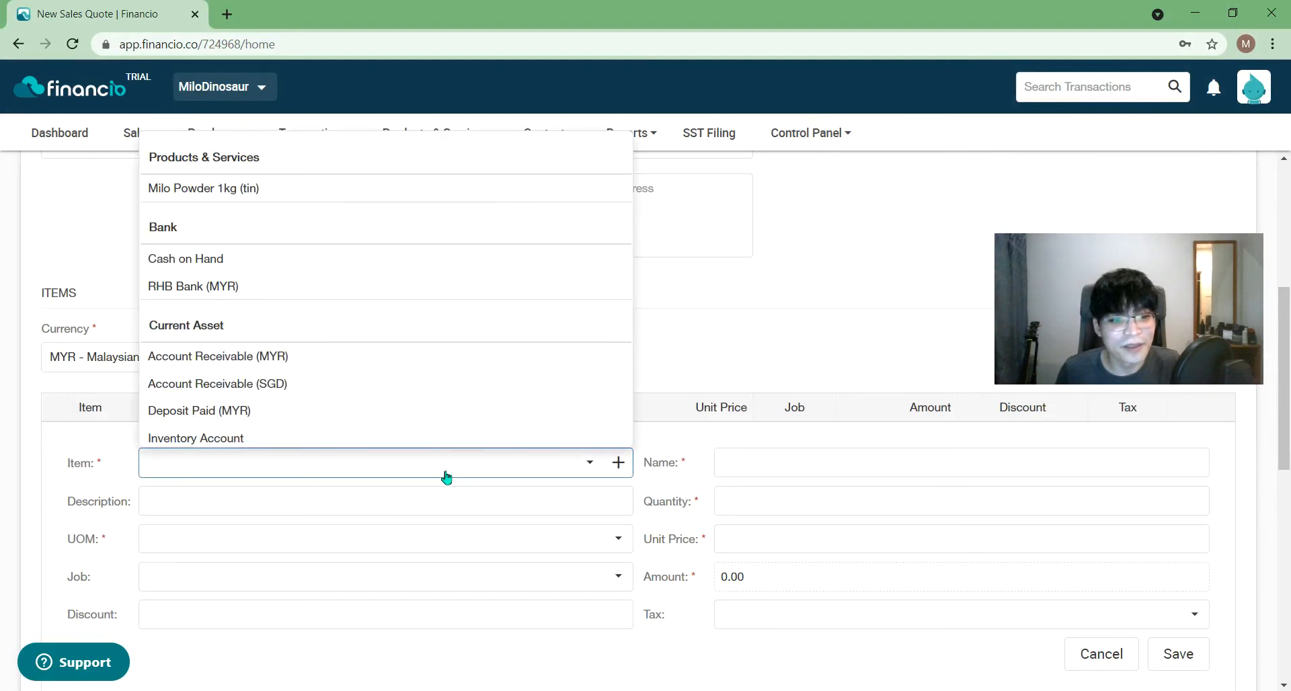
pyautogui.click(314, 191)
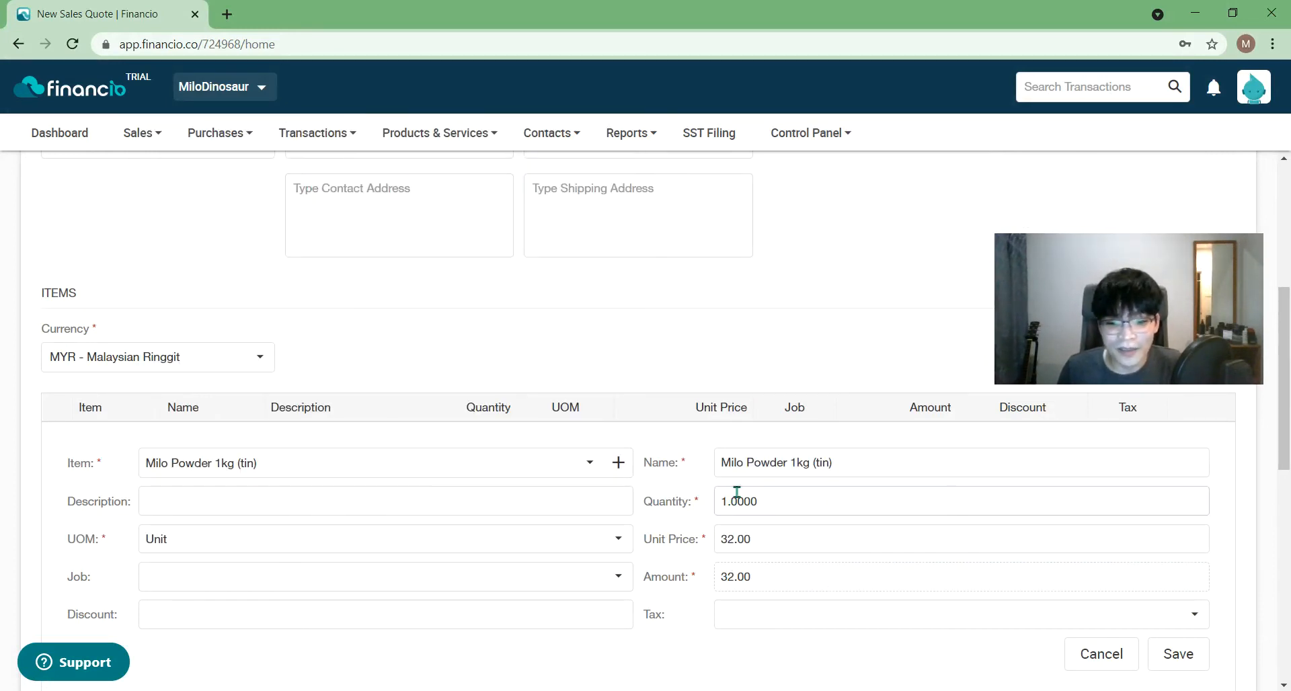
pyautogui.moveTo(726, 492); pyautogui.dragTo(716, 493)
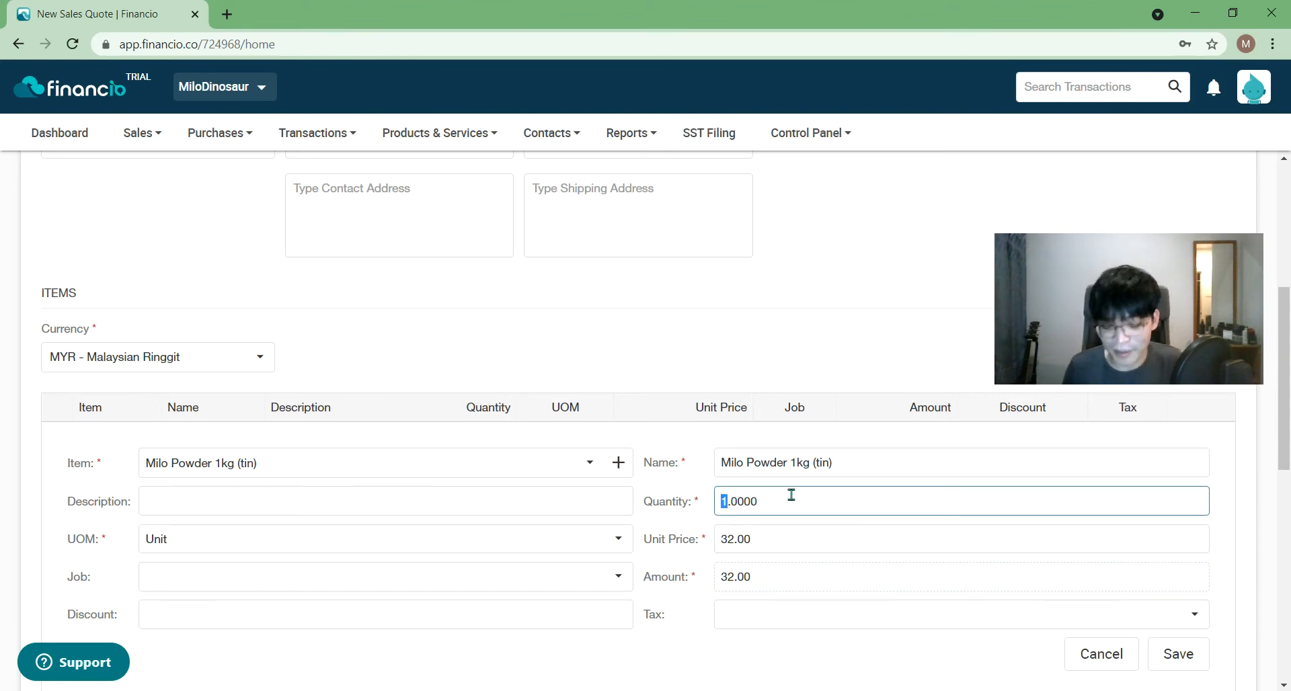
pyautogui.write('10')
pyautogui.click(871, 306)
pyautogui.scroll(-4, 797, 437)
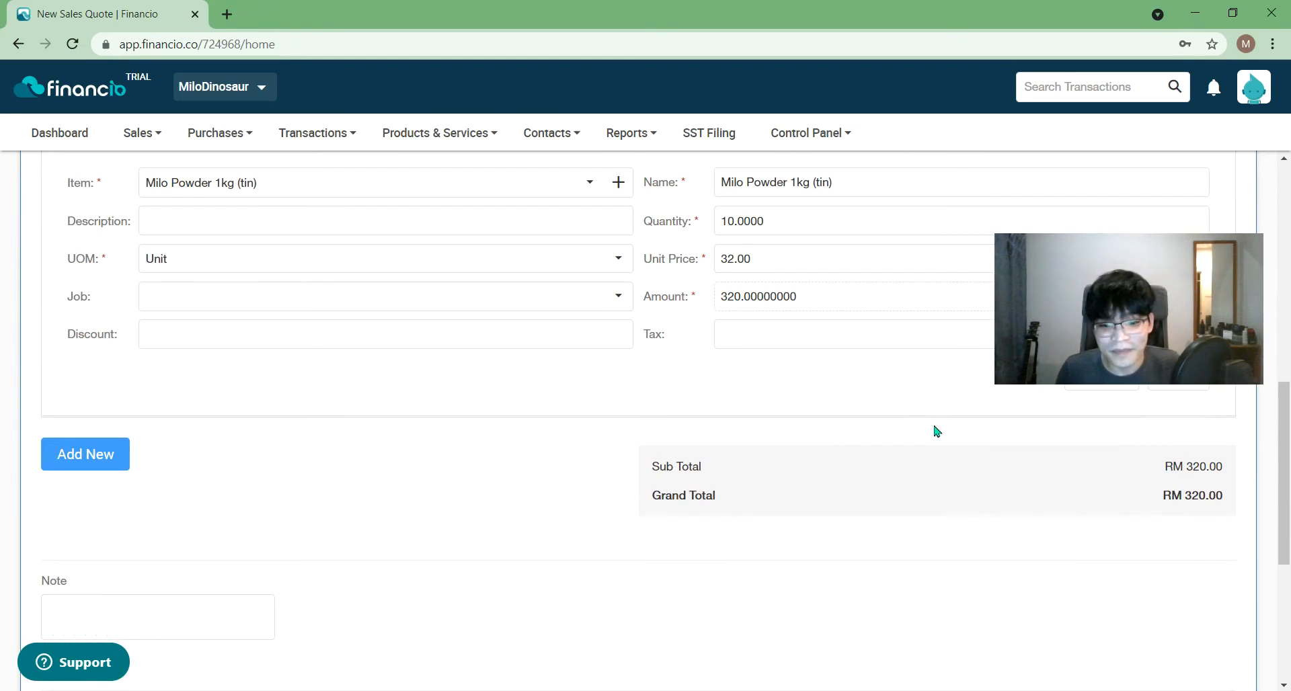
pyautogui.scroll(3, 31, 442)
pyautogui.scroll(2, 39, 455)
pyautogui.scroll(-3, 39, 454)
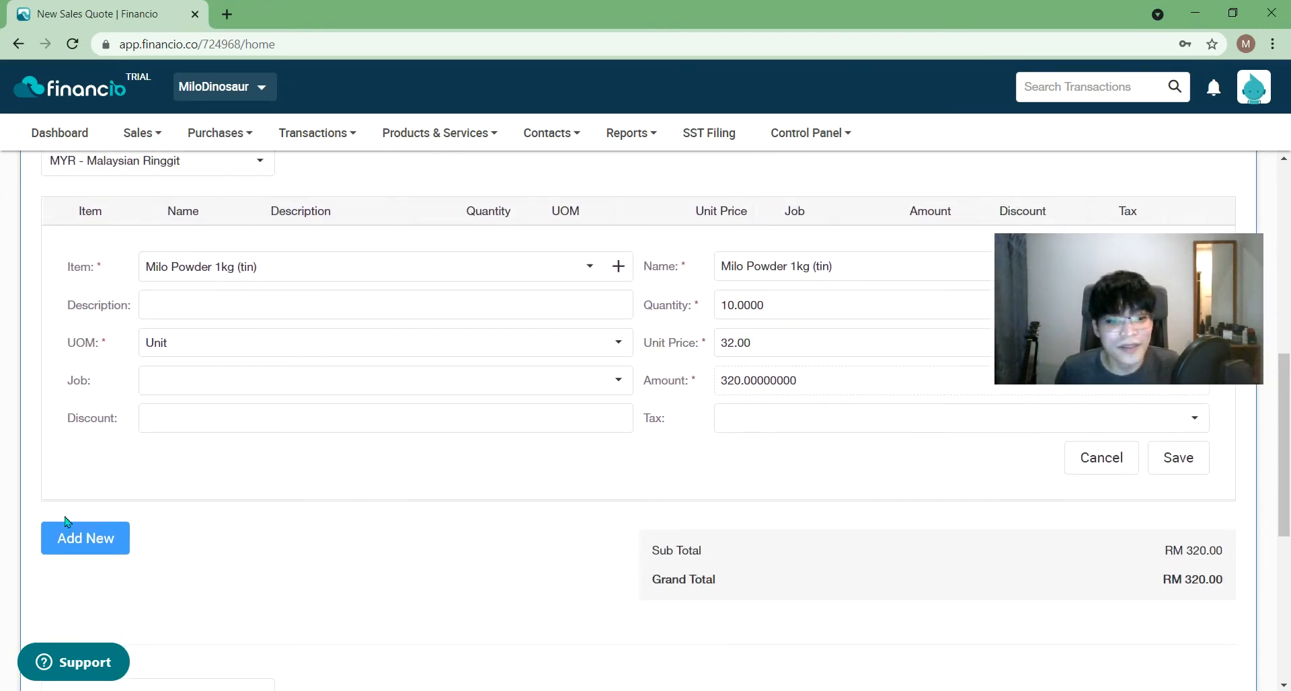
pyautogui.click(80, 552)
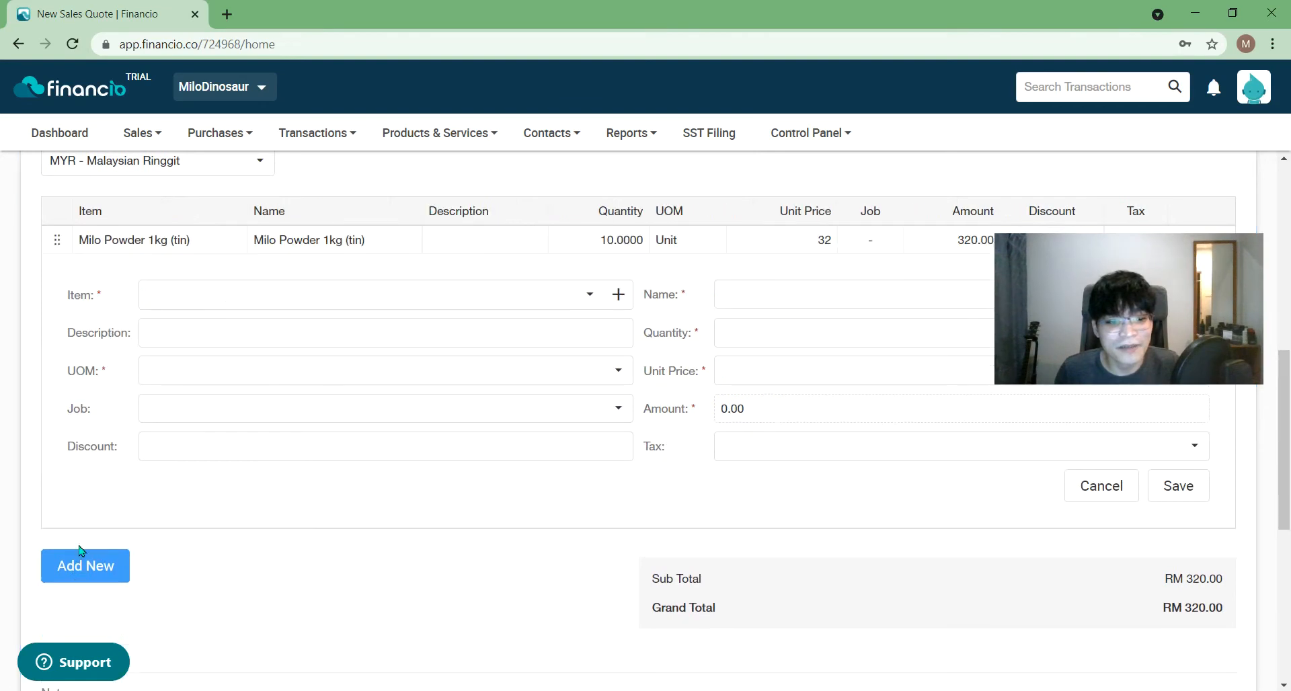
# - Discard the extra blank item form below the Milo Powder line
pyautogui.scroll(4, 173, 519)
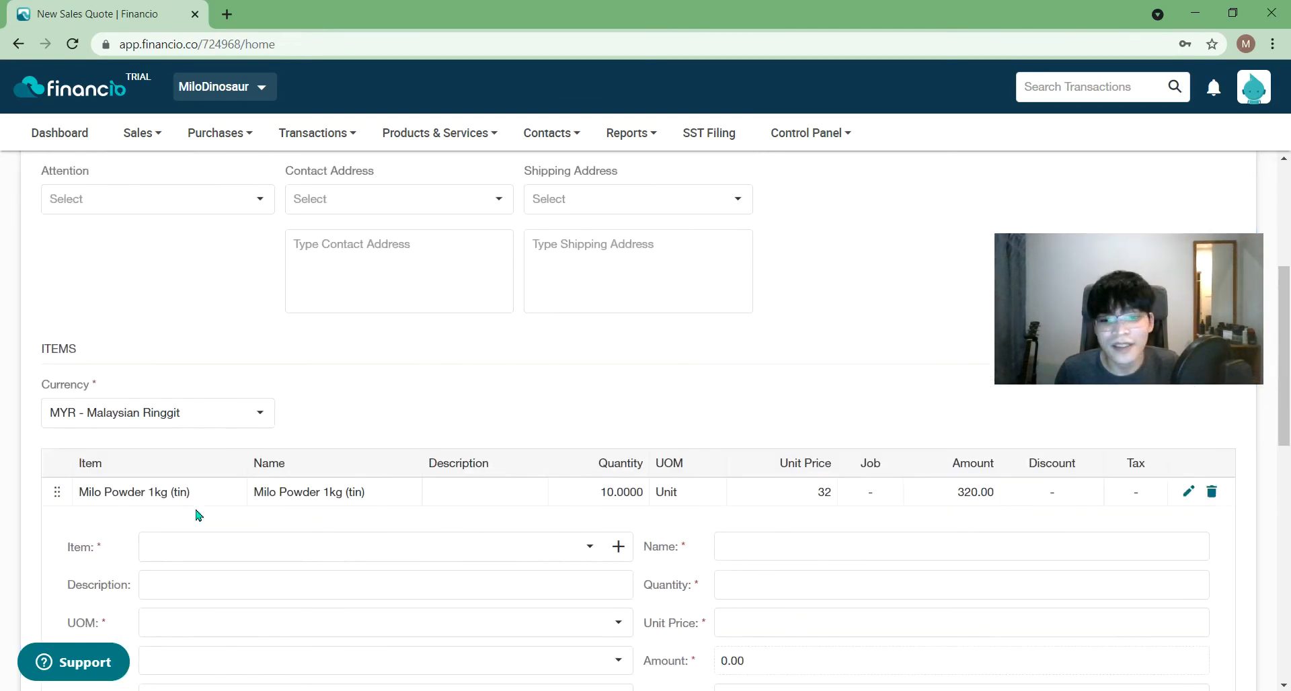
pyautogui.scroll(-1, 609, 512)
pyautogui.scroll(-3, 1095, 614)
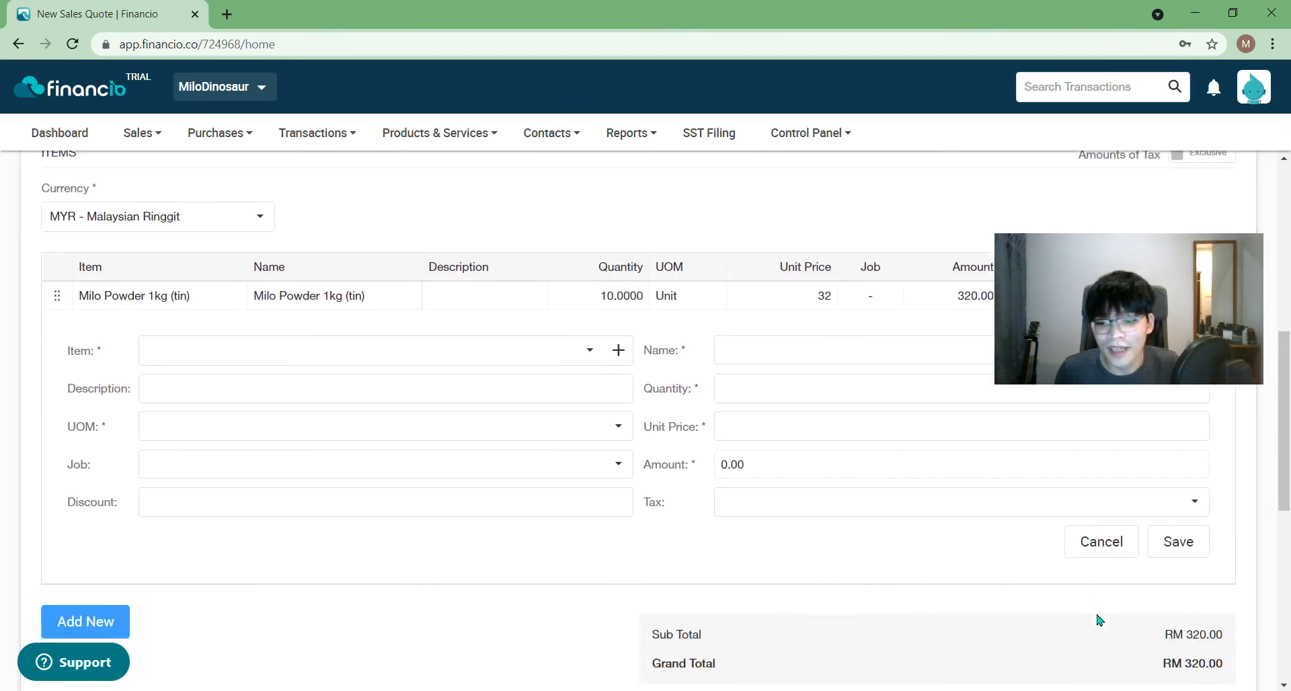
pyautogui.scroll(-1, 1203, 617)
pyautogui.scroll(1, 1193, 525)
pyautogui.moveTo(1156, 303); pyautogui.dragTo(1071, 600)
pyautogui.click(1118, 474)
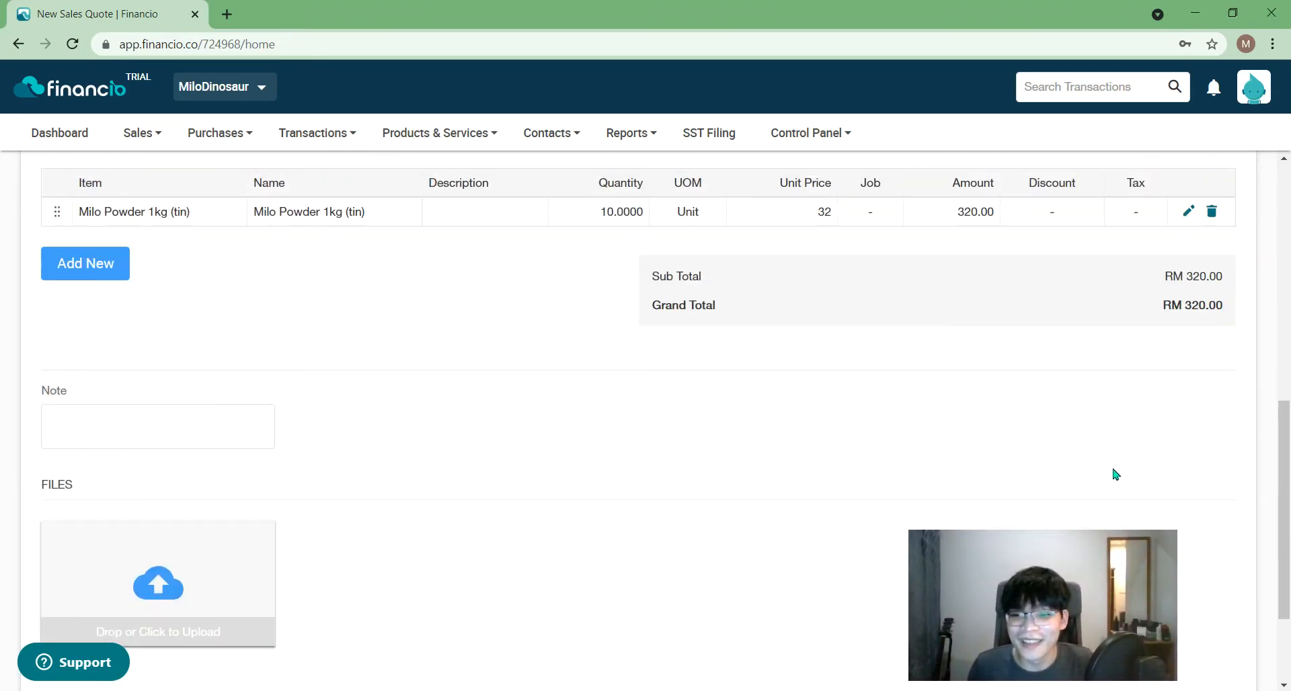
# - Change the Milo Powder line's quantity to 1000, making the total RM 32,000.00
pyautogui.click(1185, 211)
pyautogui.moveTo(735, 281); pyautogui.dragTo(728, 281)
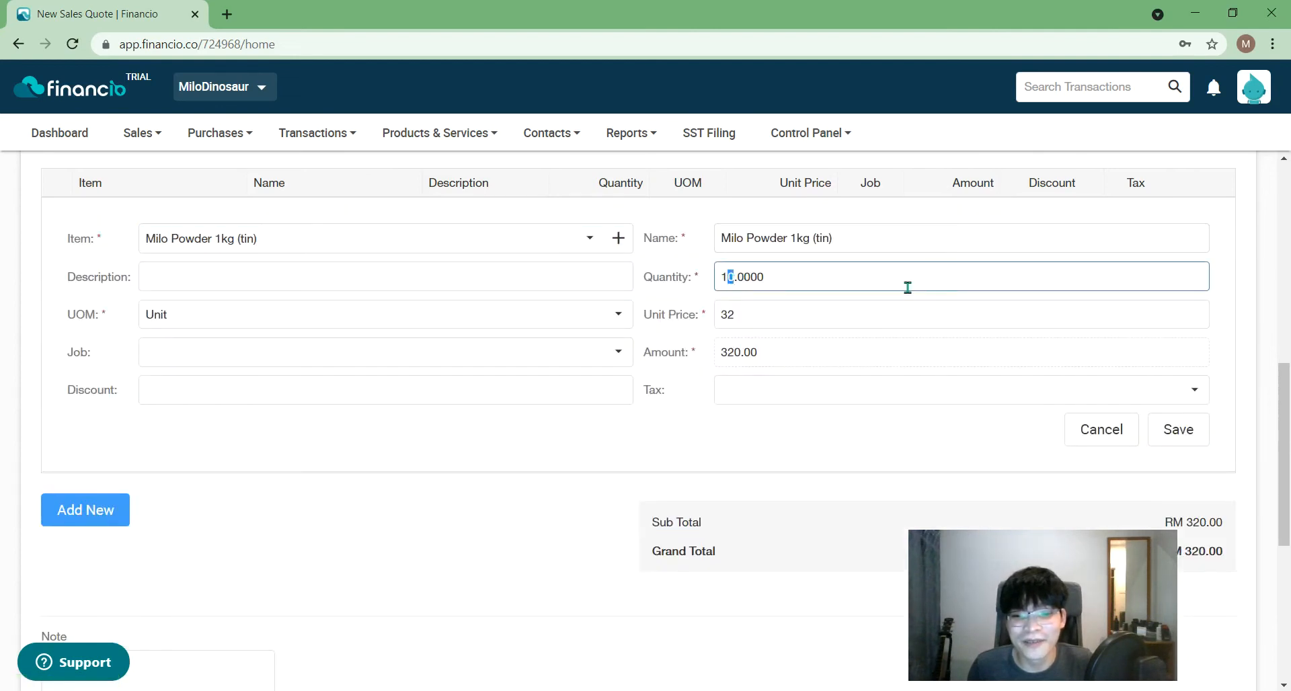
pyautogui.write('000')
pyautogui.click(1179, 442)
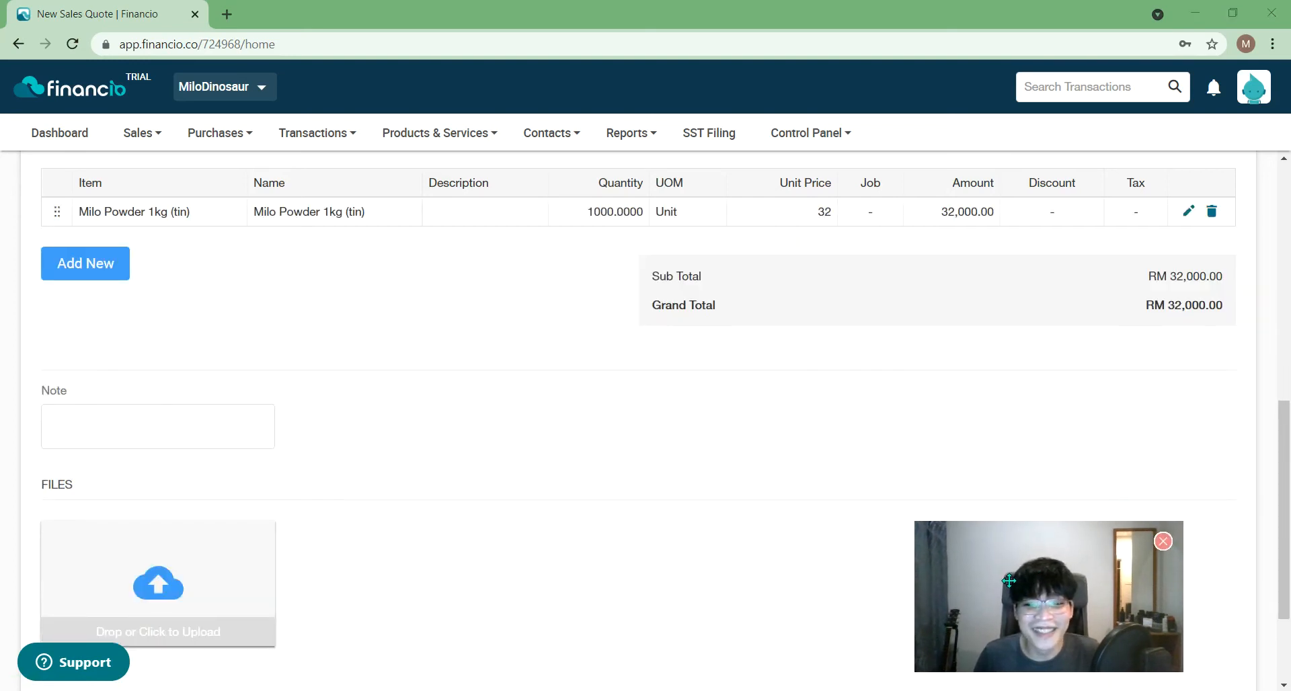
# - Upload MiloDino.jpg into the quote's FILES section
pyautogui.moveTo(1034, 585); pyautogui.dragTo(1078, 545)
pyautogui.scroll(1, 859, 406)
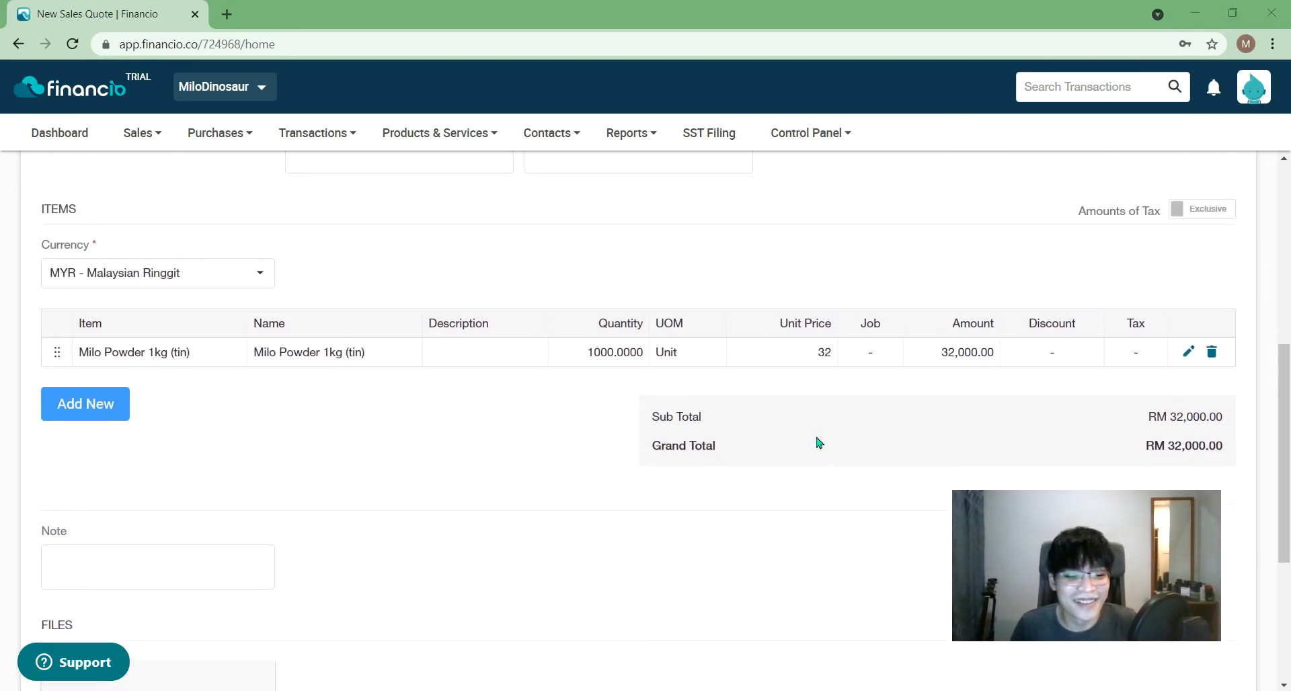
pyautogui.scroll(-4, 815, 439)
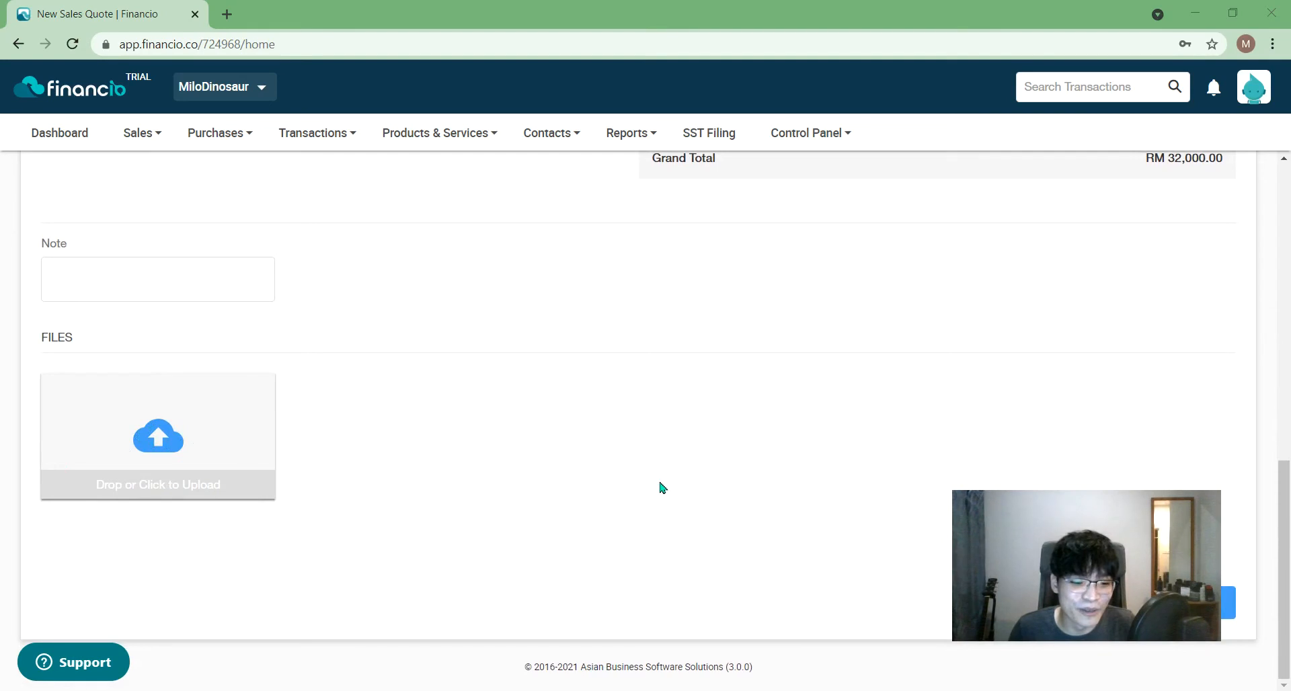
pyautogui.click(247, 442)
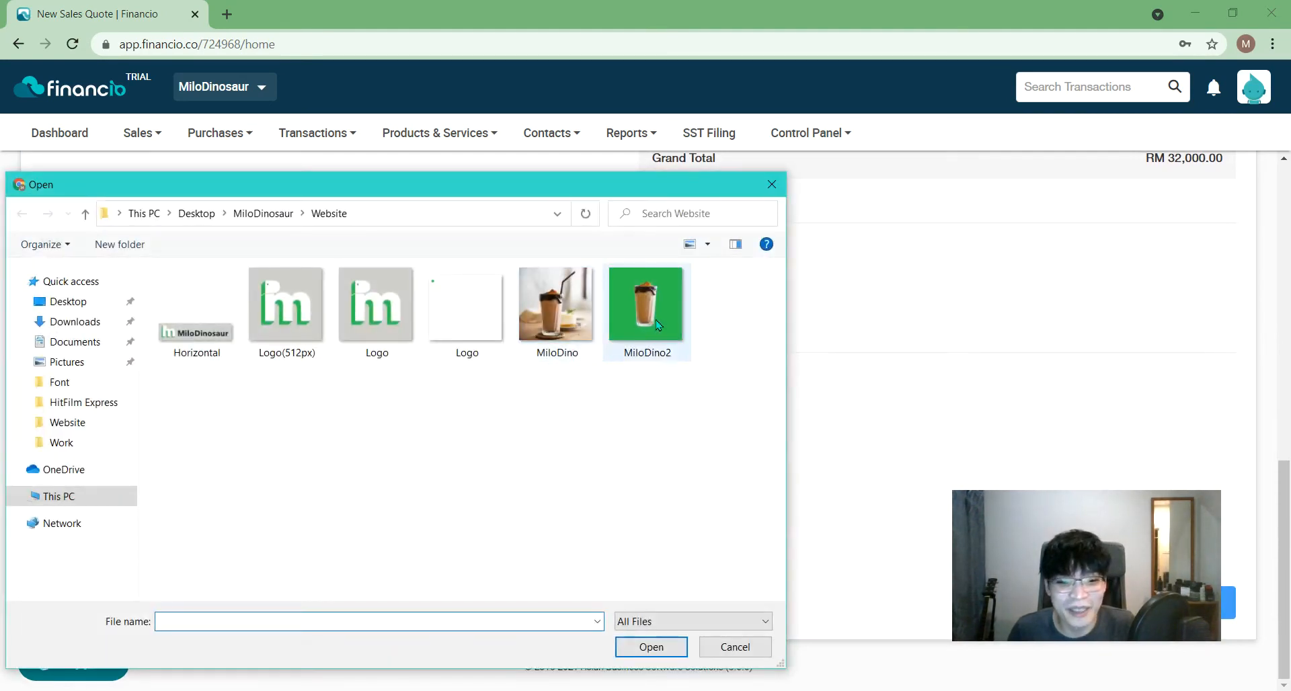
pyautogui.doubleClick(541, 349)
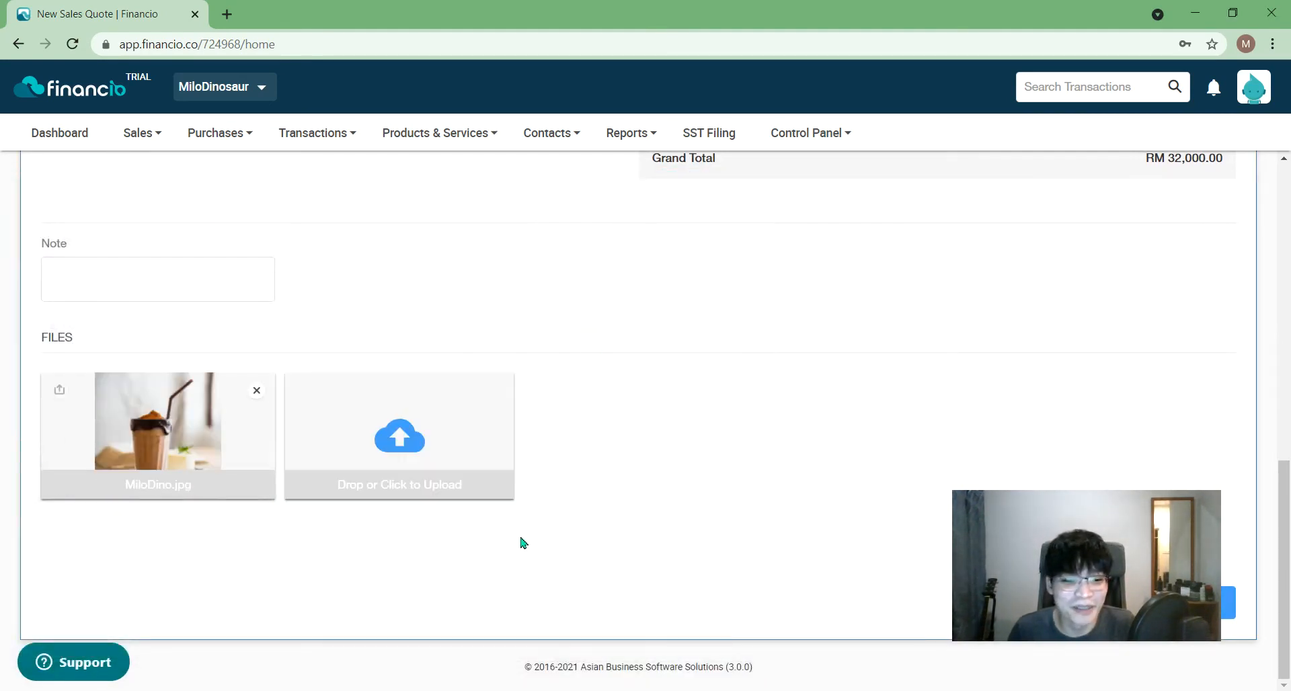
pyautogui.moveTo(1289, 501); pyautogui.dragTo(1289, 171)
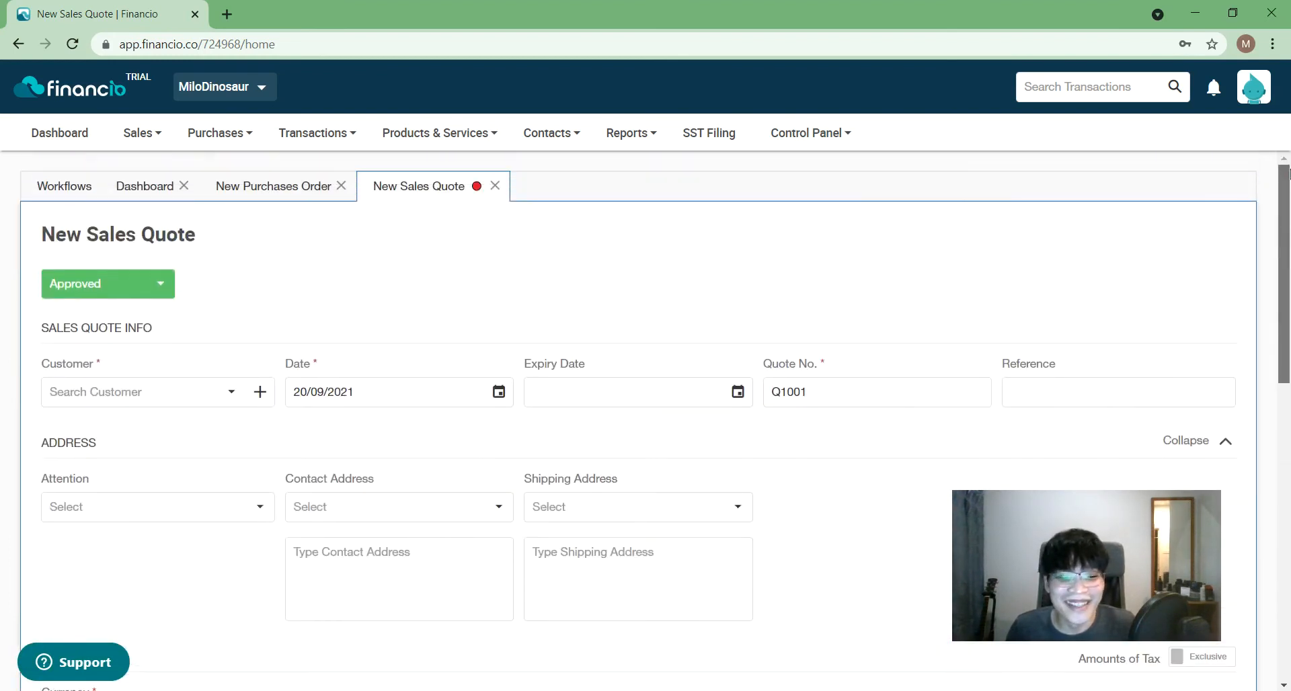
# - Search 'neslo' and set the quote's customer to Neslo Ice
pyautogui.click(205, 400)
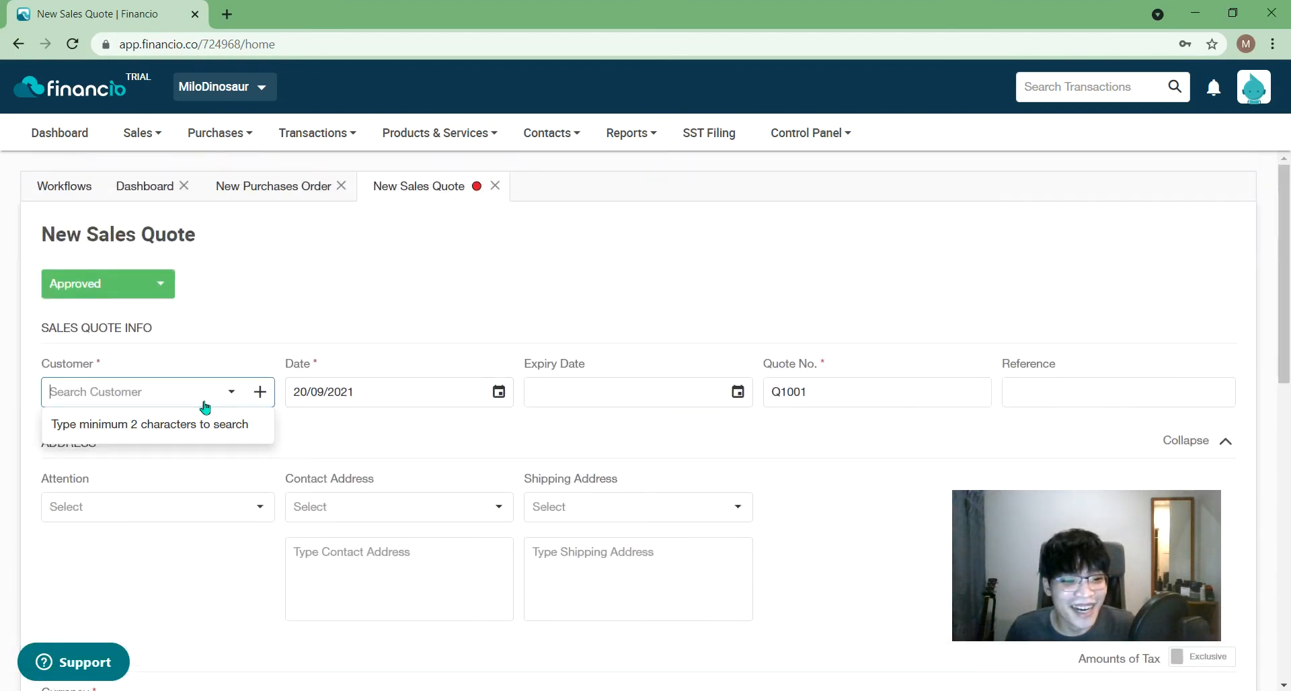
pyautogui.write('neslo')
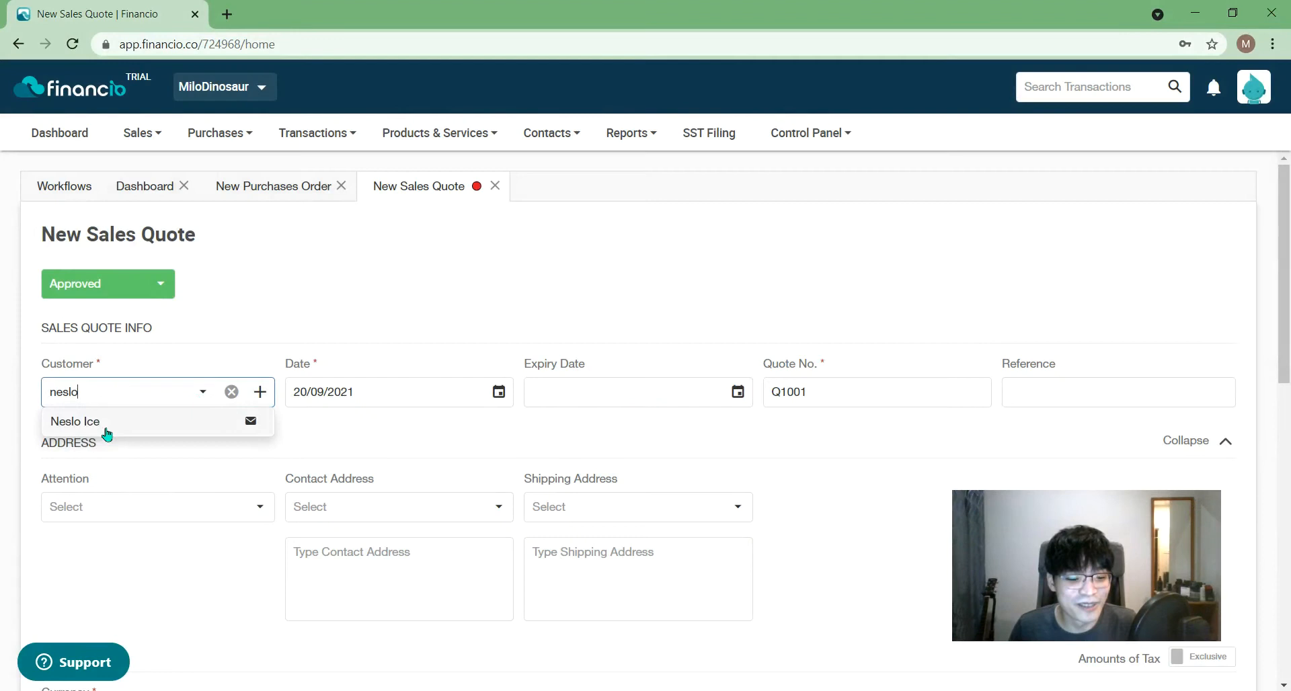
pyautogui.click(105, 433)
pyautogui.moveTo(1288, 347); pyautogui.dragTo(1288, 570)
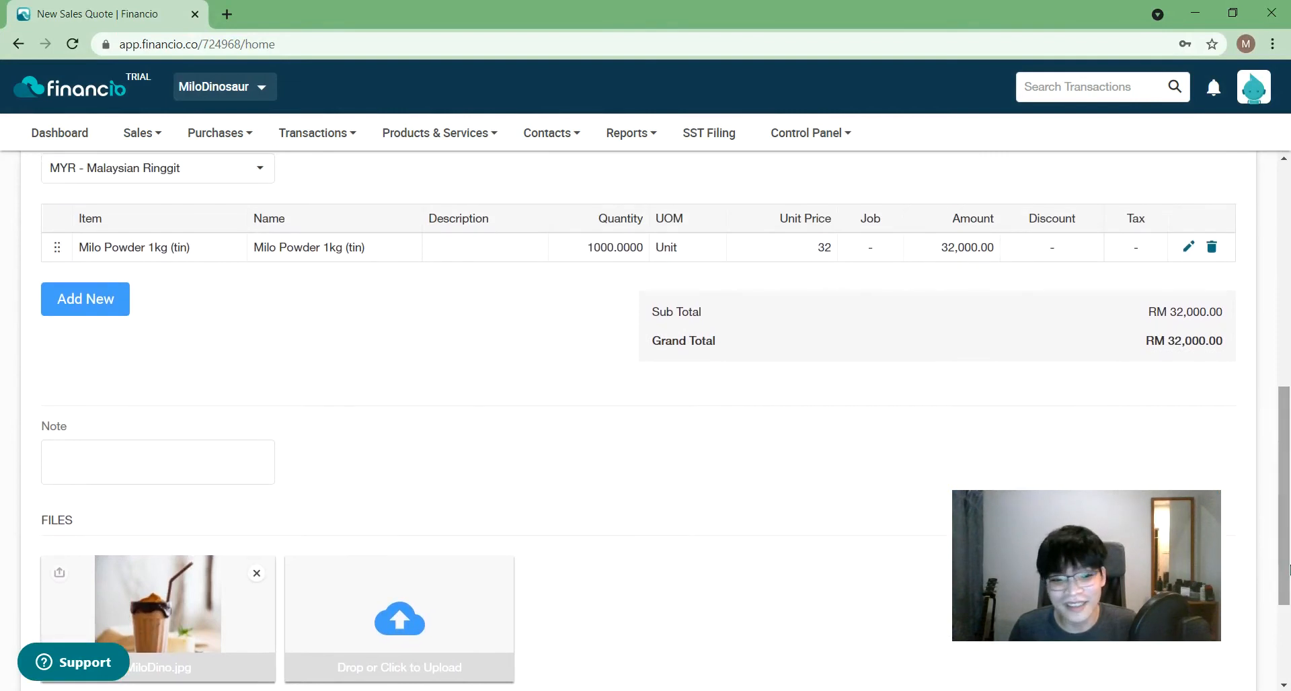
# - Write the note "Thank you for giving me a chance to do business."
pyautogui.click(233, 466)
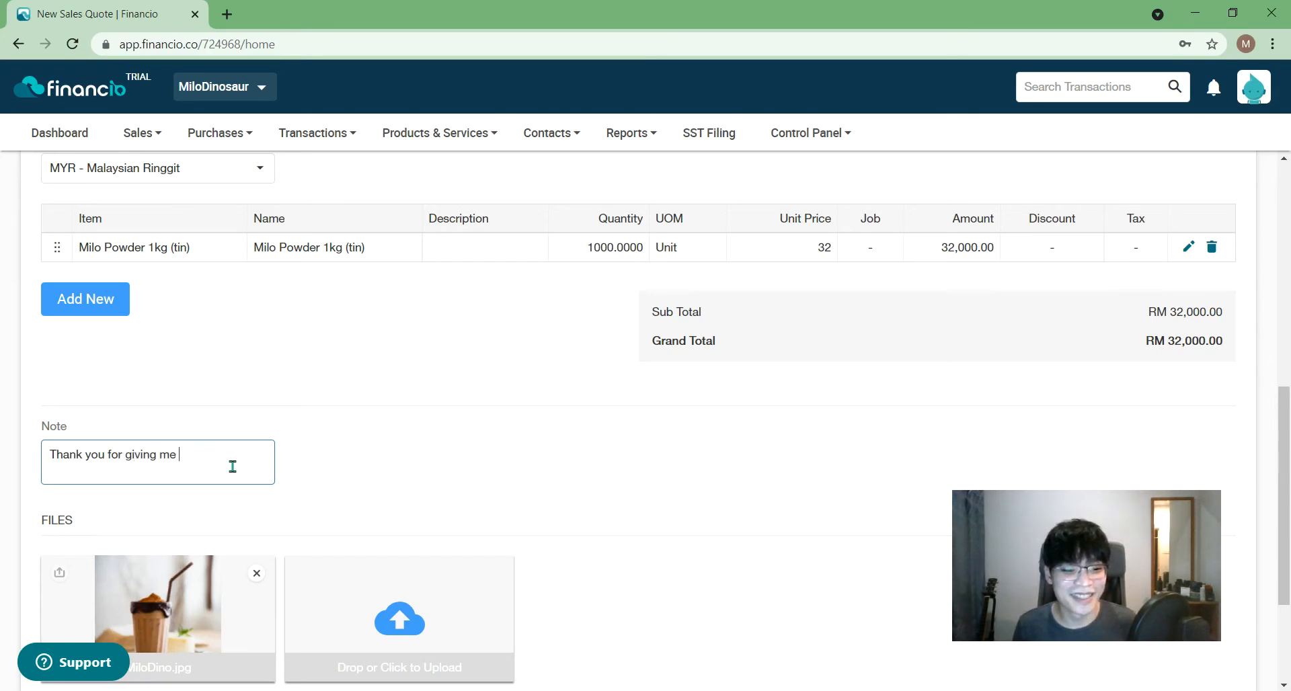
pyautogui.write('do business.')
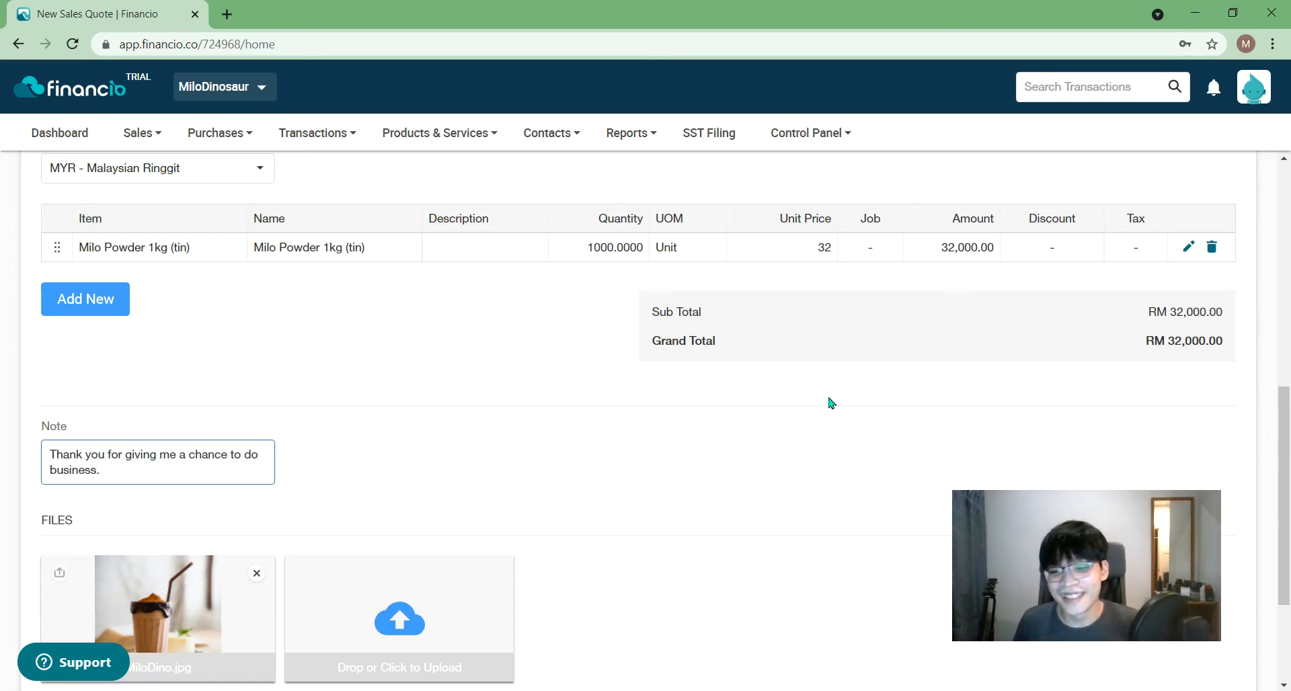
pyautogui.moveTo(1284, 477); pyautogui.dragTo(1287, 550)
pyautogui.moveTo(1036, 597); pyautogui.dragTo(826, 480)
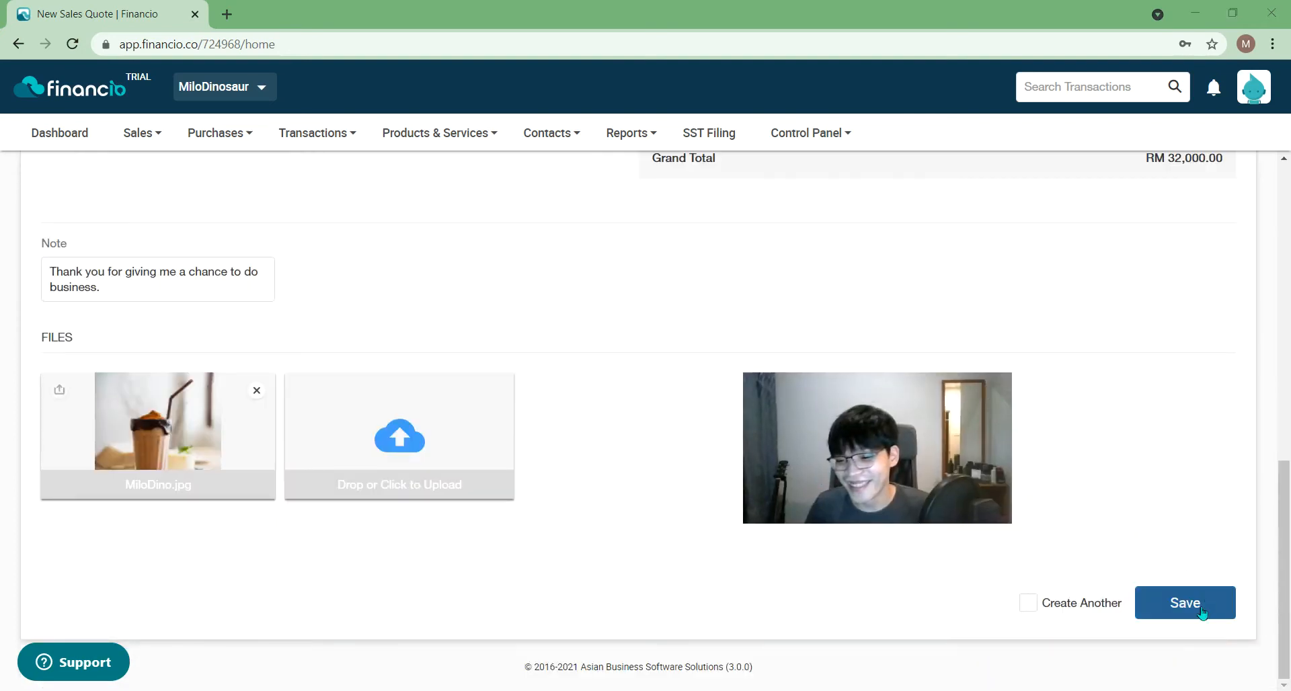
# - Save quote Q1001 and open the Sales list, showing it Approved at 32,000.00 MYR
pyautogui.click(1200, 610)
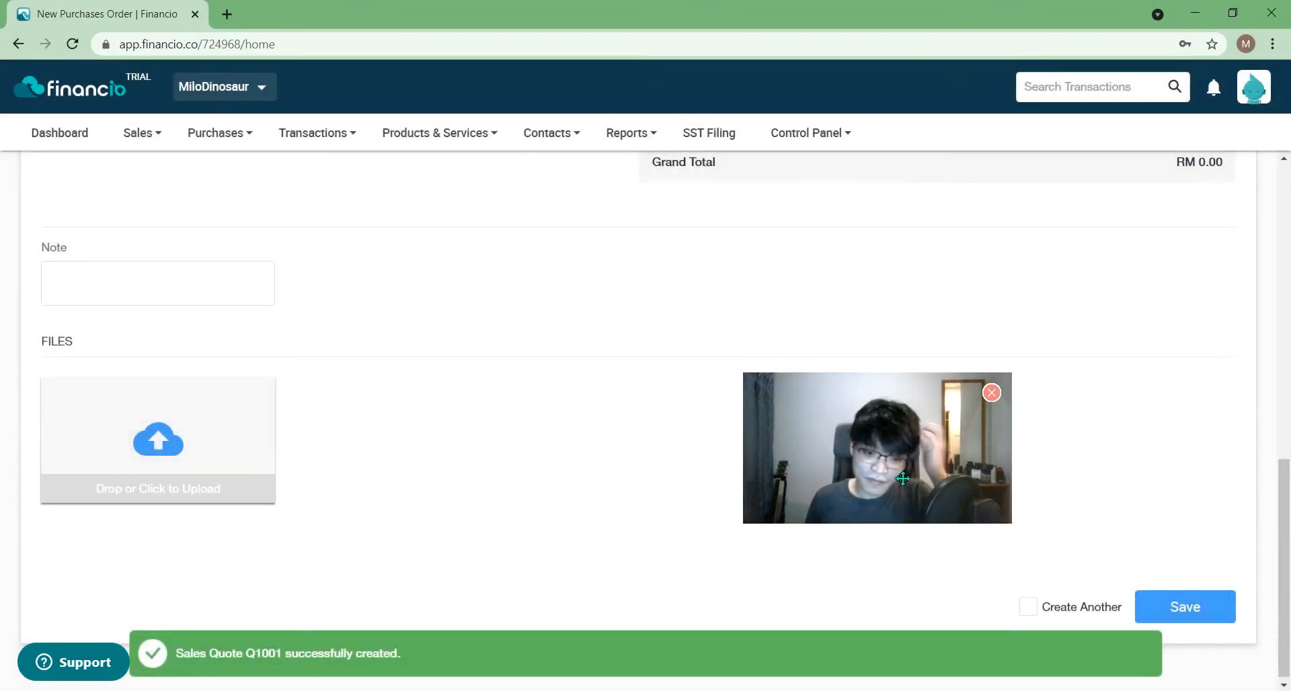
pyautogui.moveTo(1282, 517); pyautogui.dragTo(1277, 212)
pyautogui.click(142, 132)
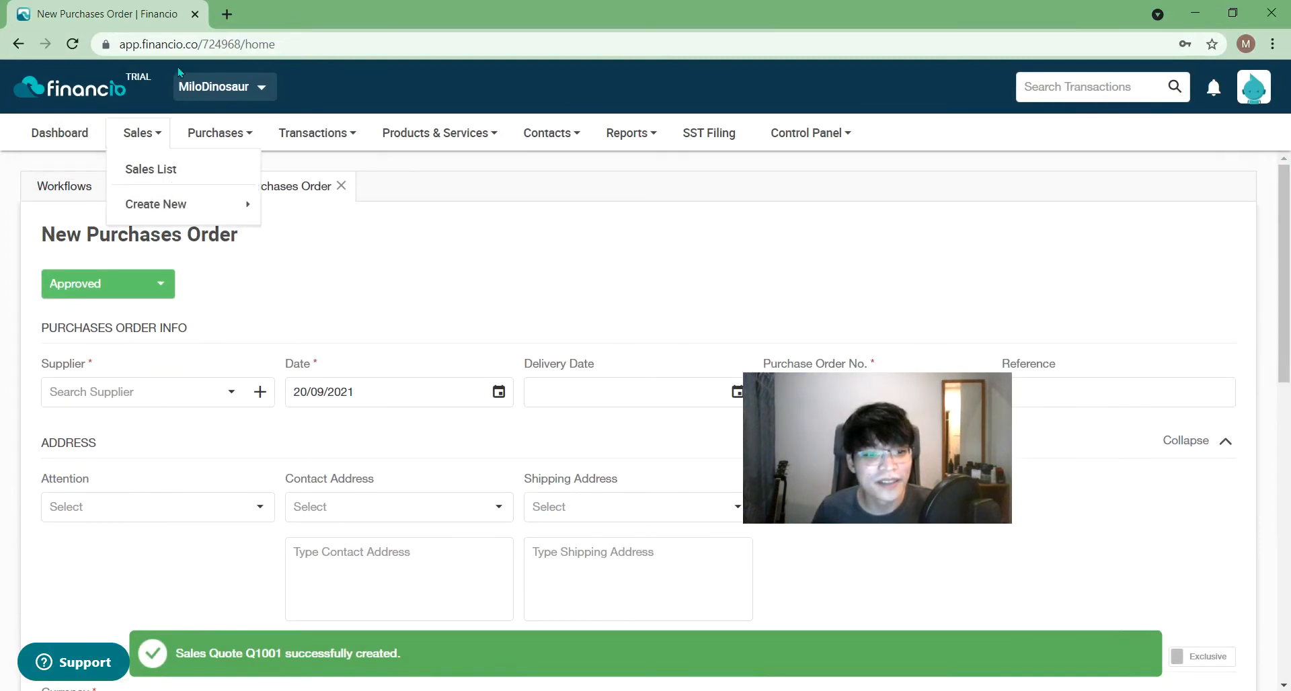
pyautogui.click(220, 133)
pyautogui.click(488, 184)
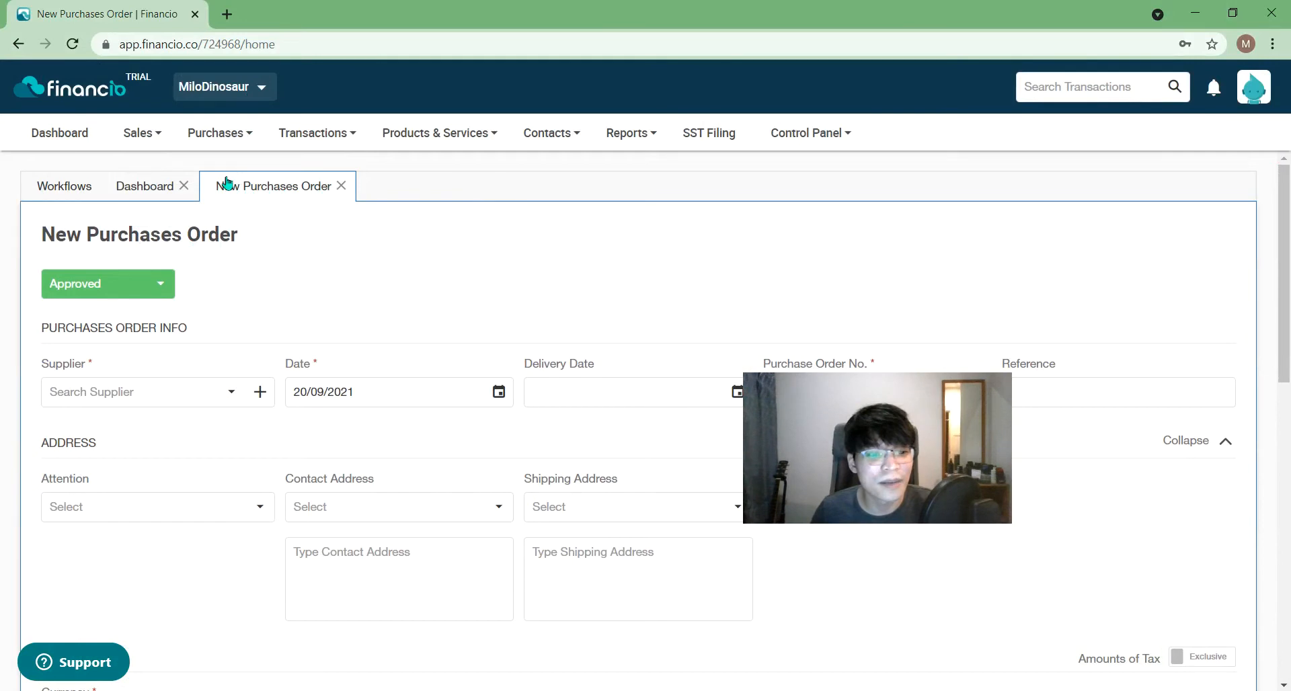
pyautogui.click(156, 133)
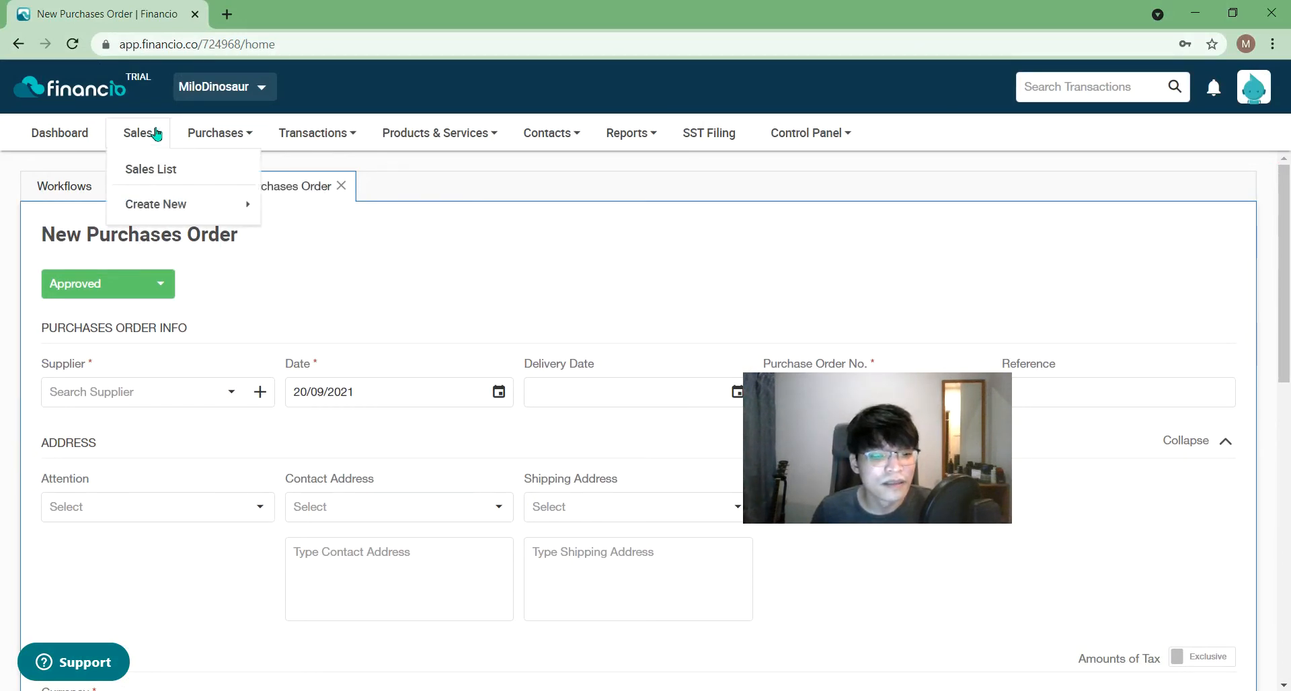
pyautogui.moveTo(173, 203)
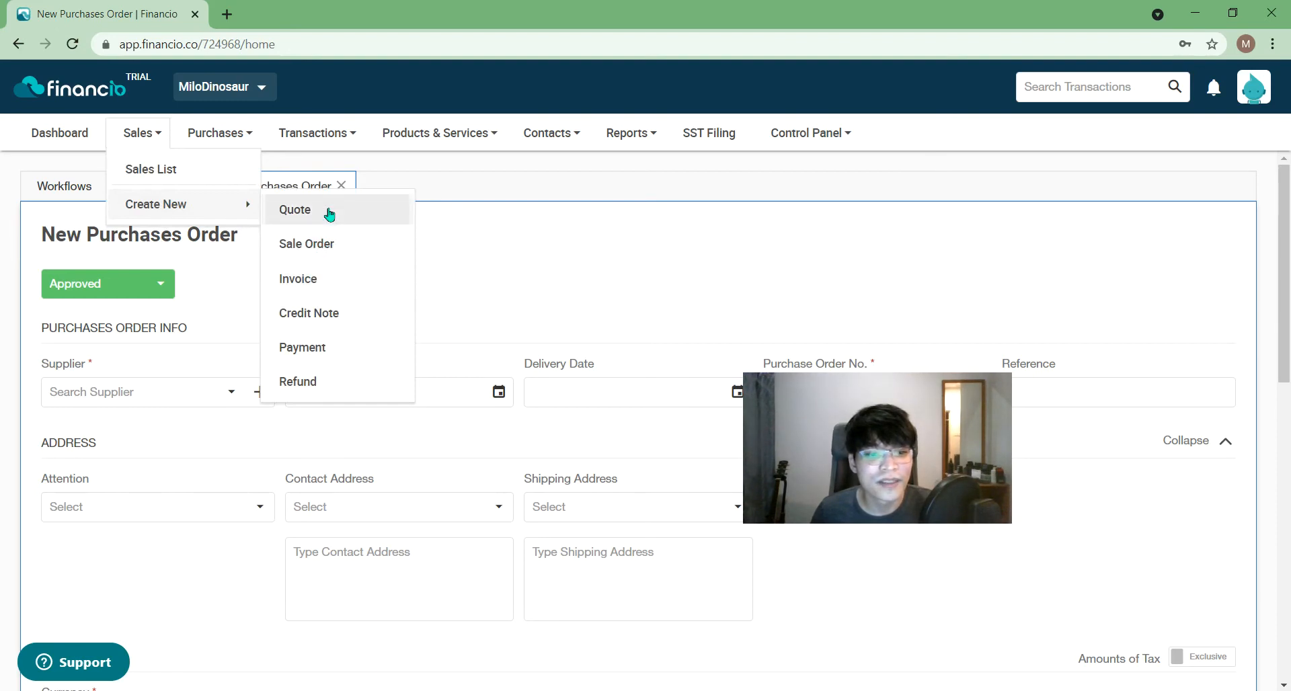
pyautogui.click(196, 170)
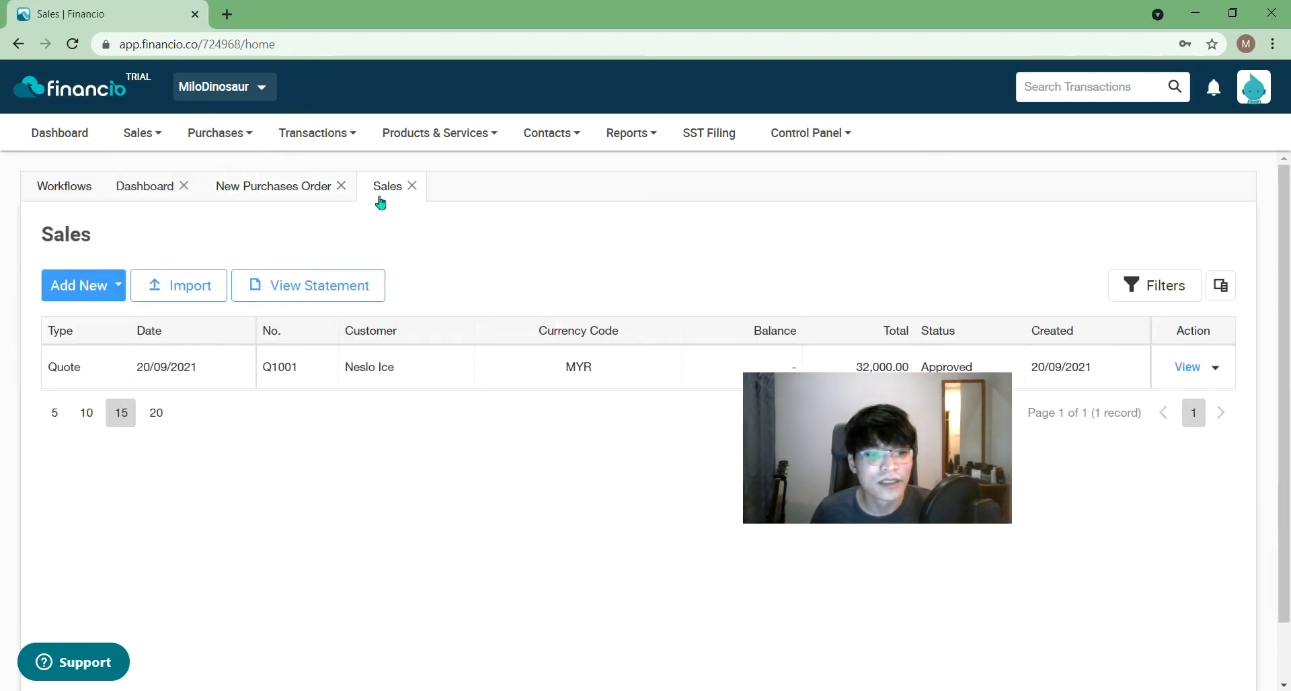
pyautogui.moveTo(843, 423); pyautogui.dragTo(713, 512)
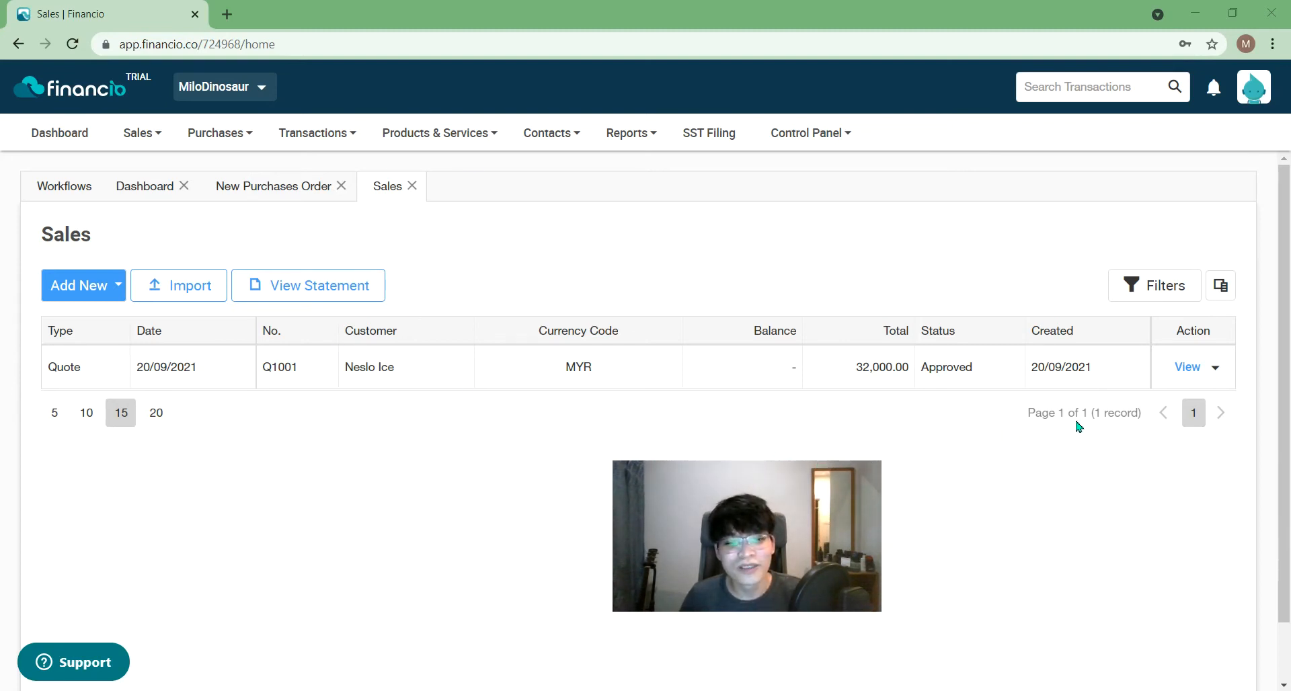
pyautogui.moveTo(695, 533); pyautogui.dragTo(1080, 609)
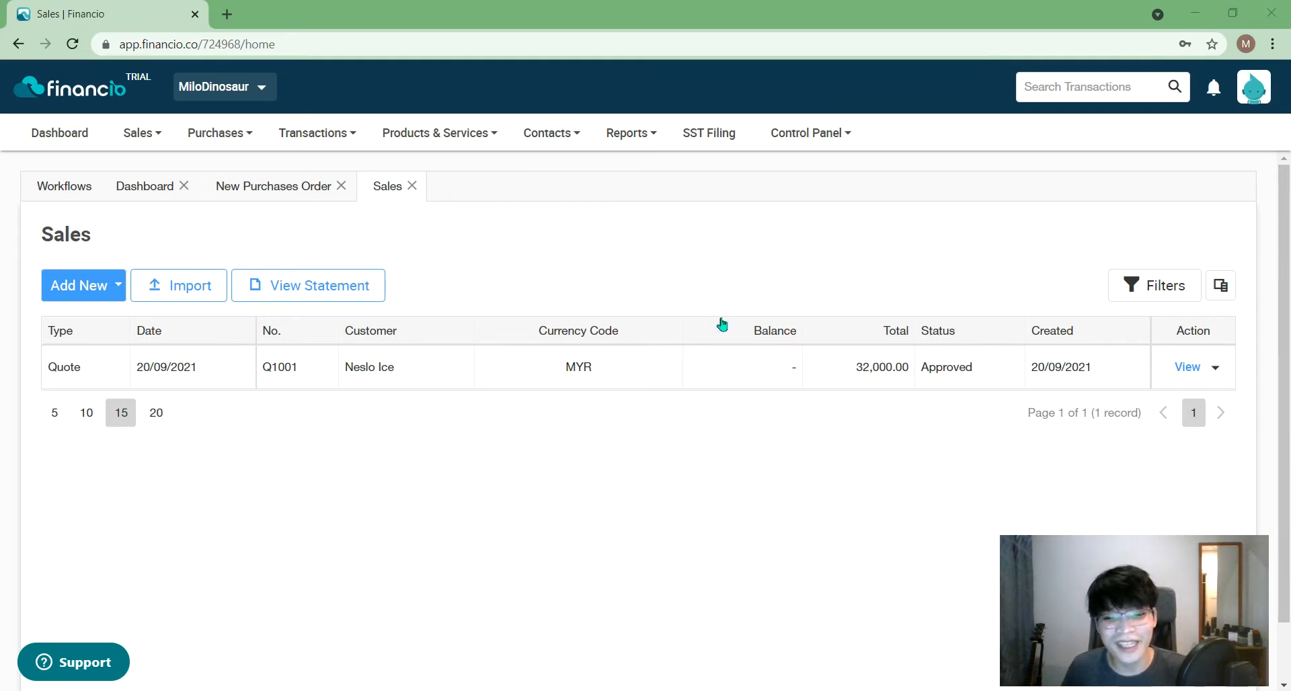
# - Copy quote Q1001 into a new invoice via its Action menu
pyautogui.click(297, 141)
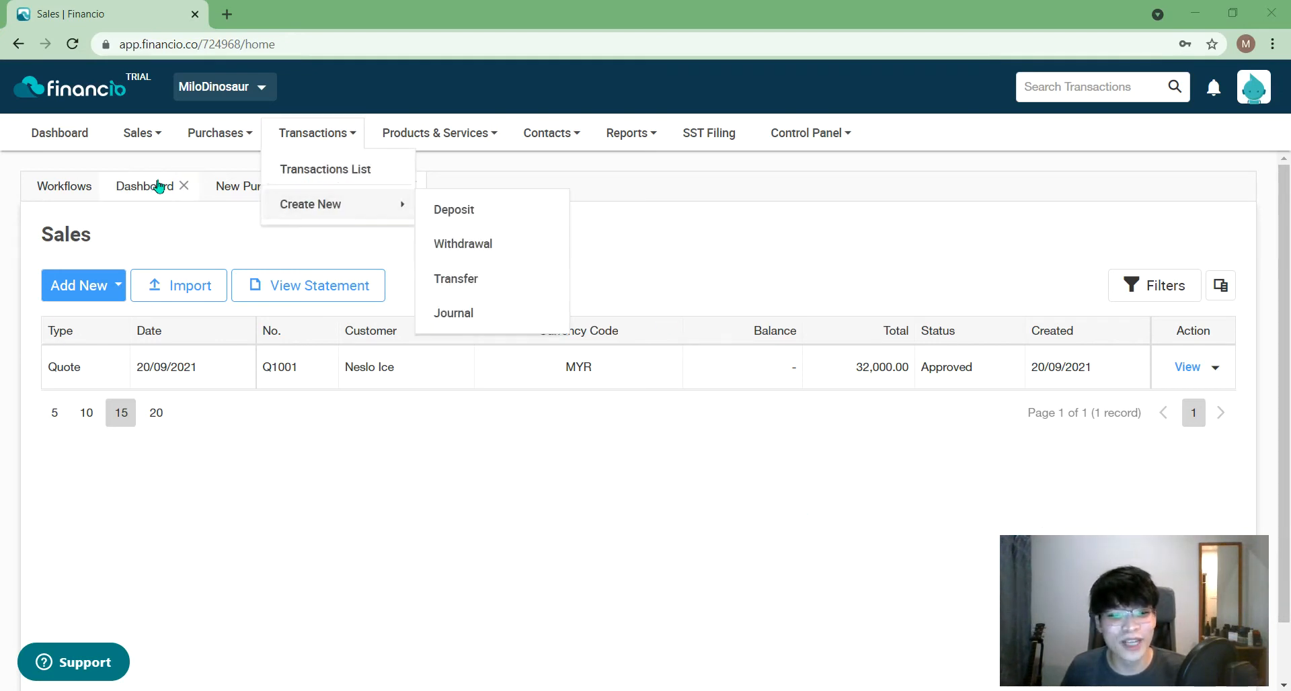
pyautogui.click(592, 524)
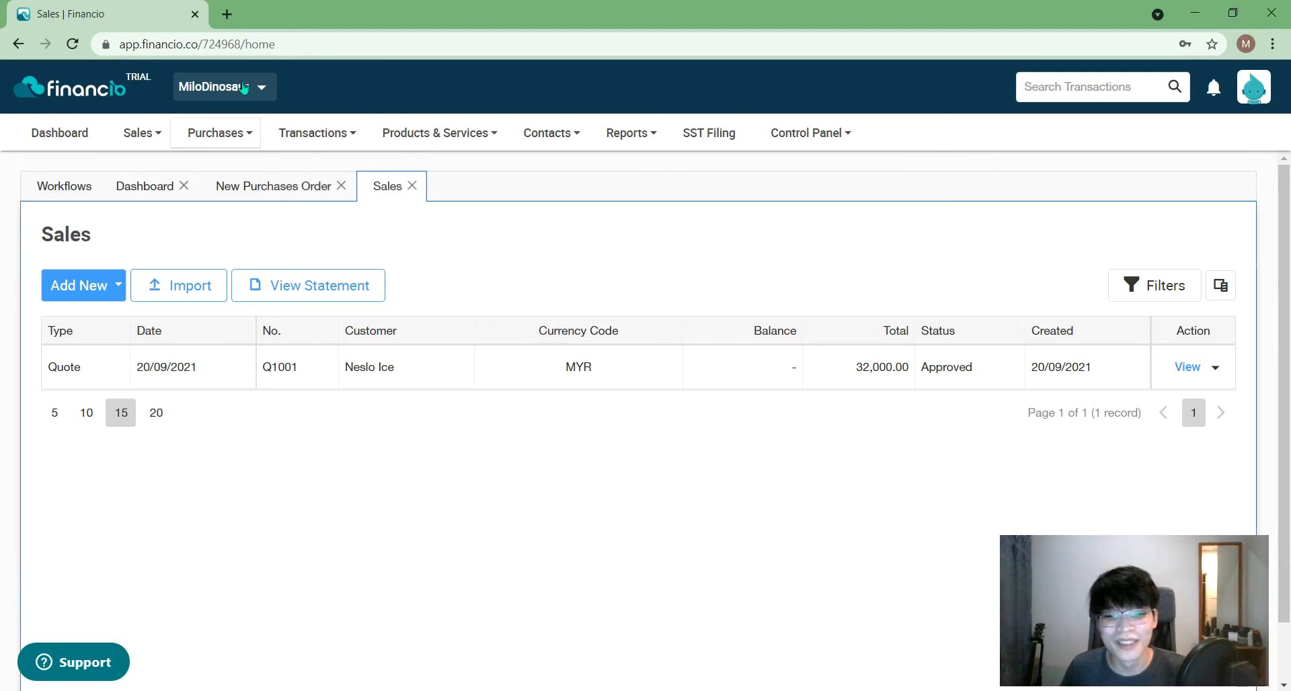
pyautogui.moveTo(630, 135)
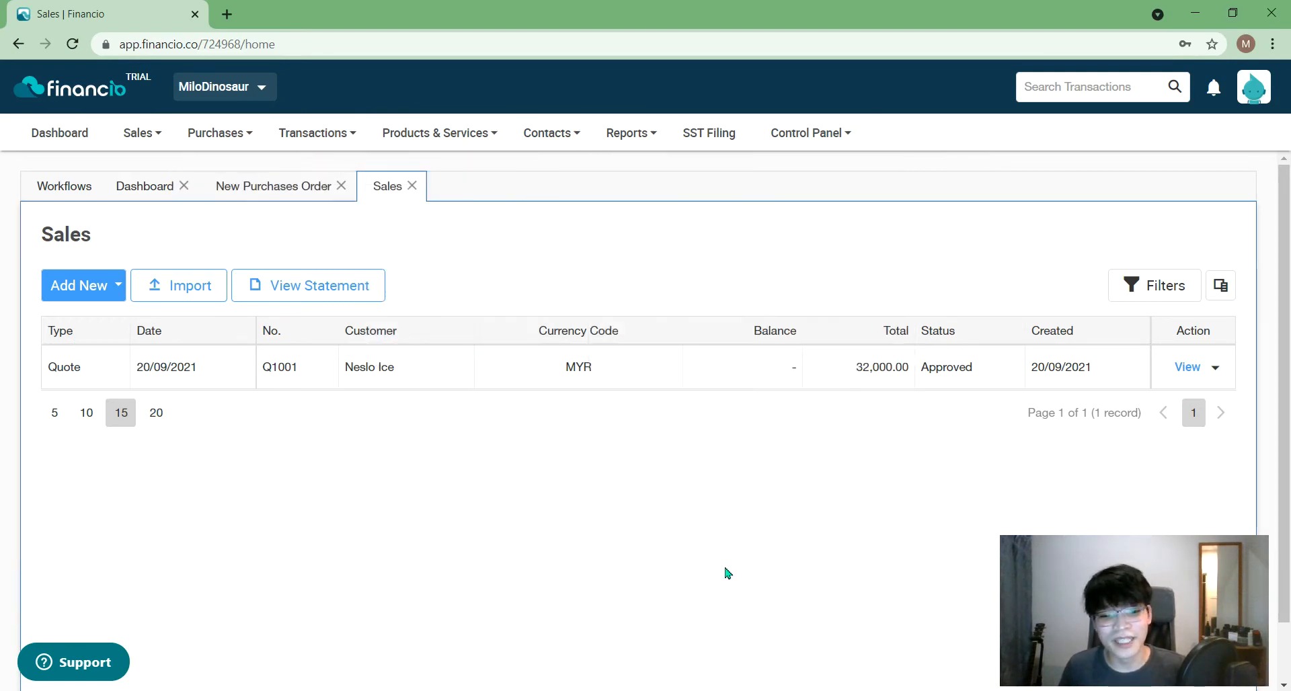
pyautogui.click(1216, 368)
pyautogui.moveTo(1198, 480)
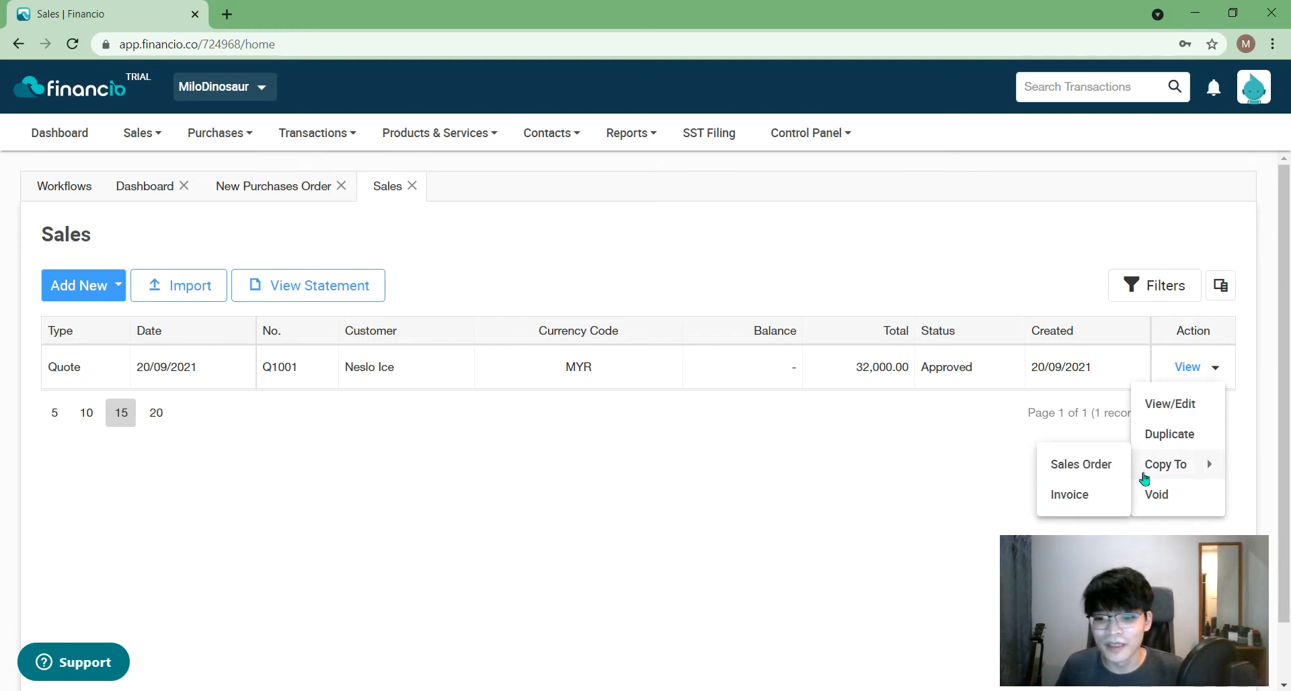
pyautogui.click(1084, 499)
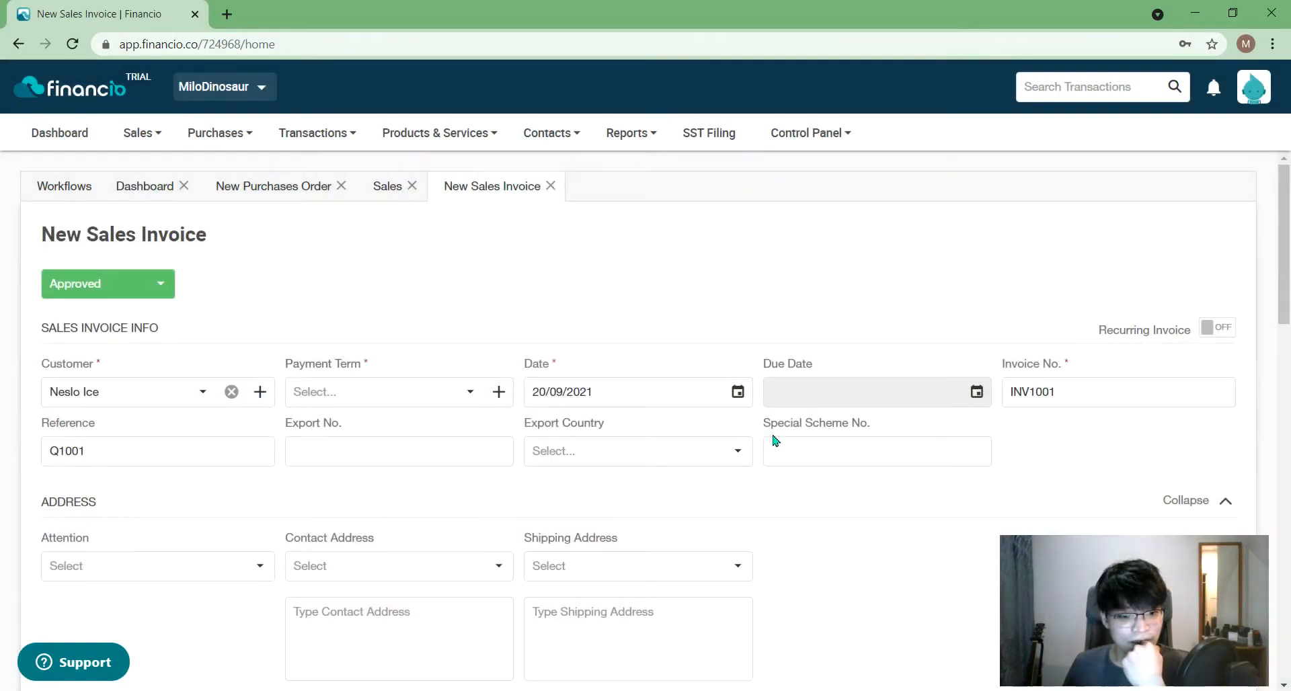
# - Set invoice INV1001's payment term to Net 30, due 20/10/2021
pyautogui.click(451, 402)
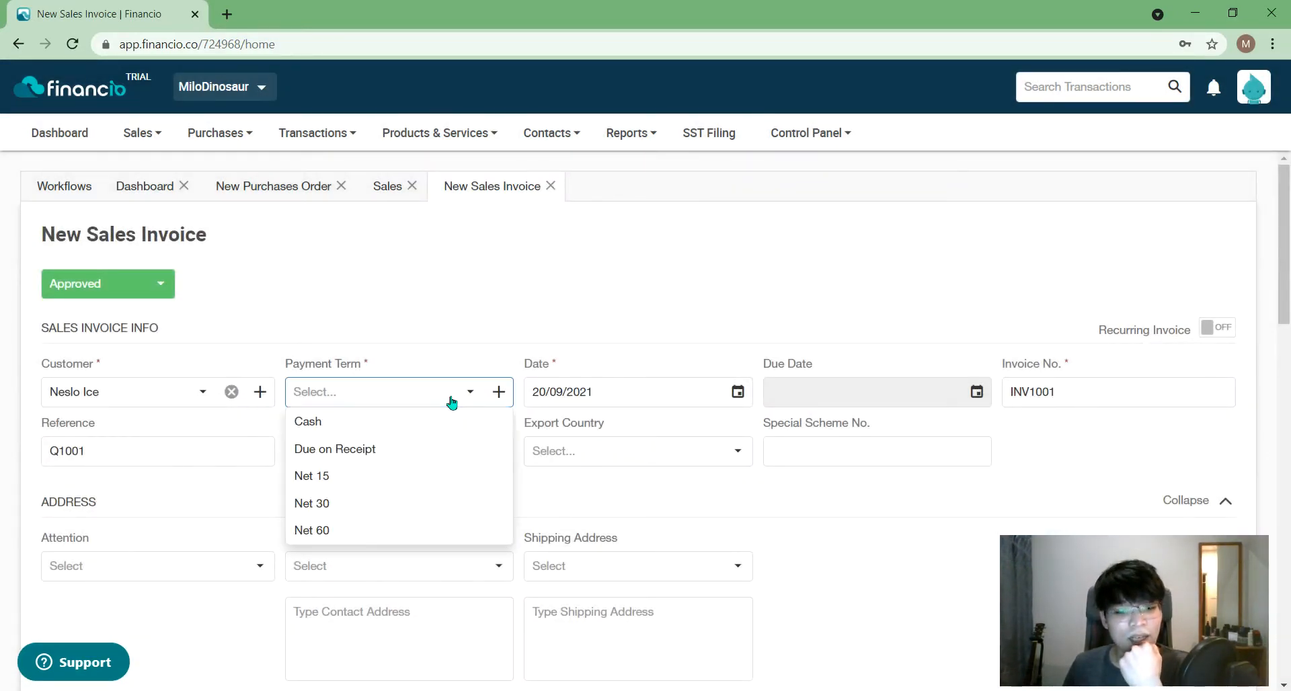
pyautogui.click(394, 504)
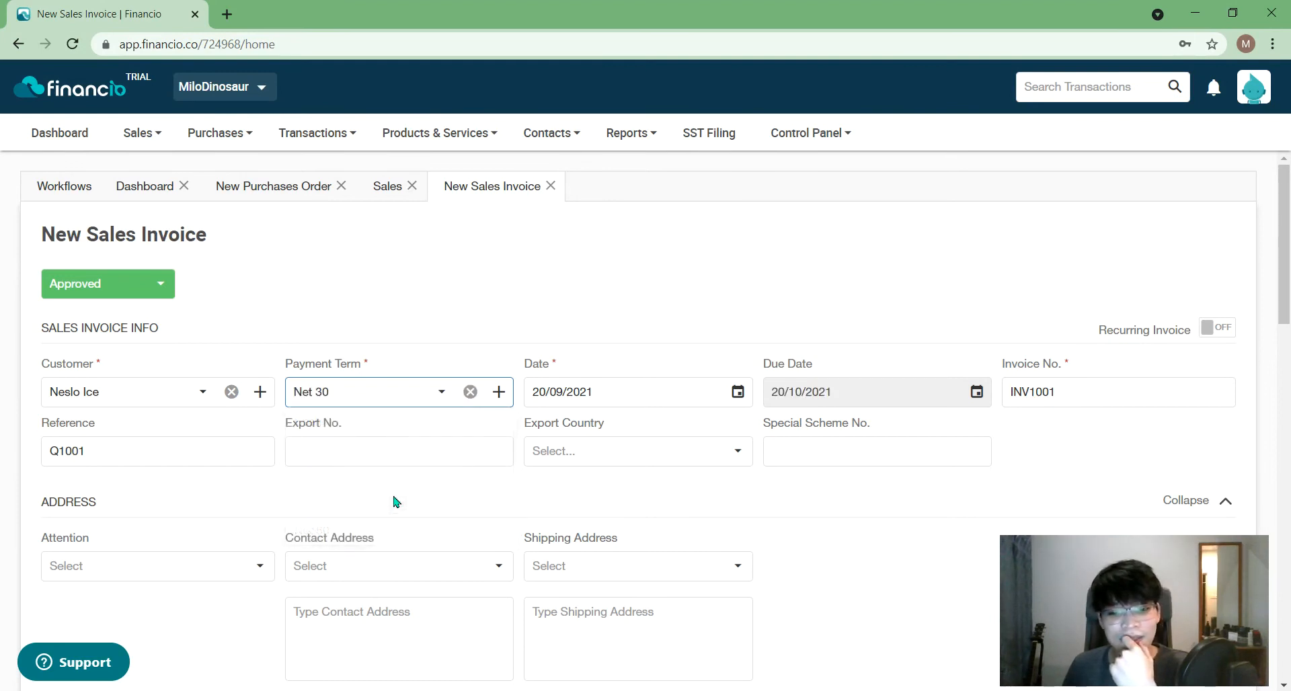
pyautogui.click(544, 303)
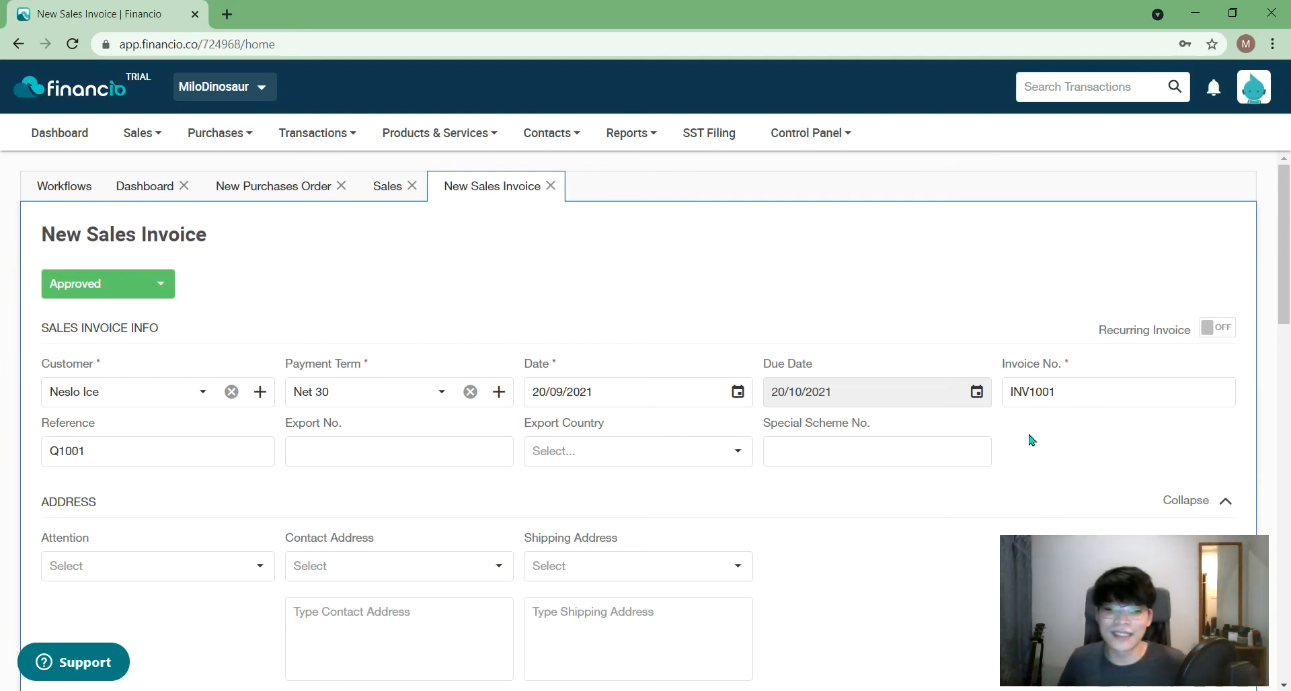
pyautogui.moveTo(1161, 666)
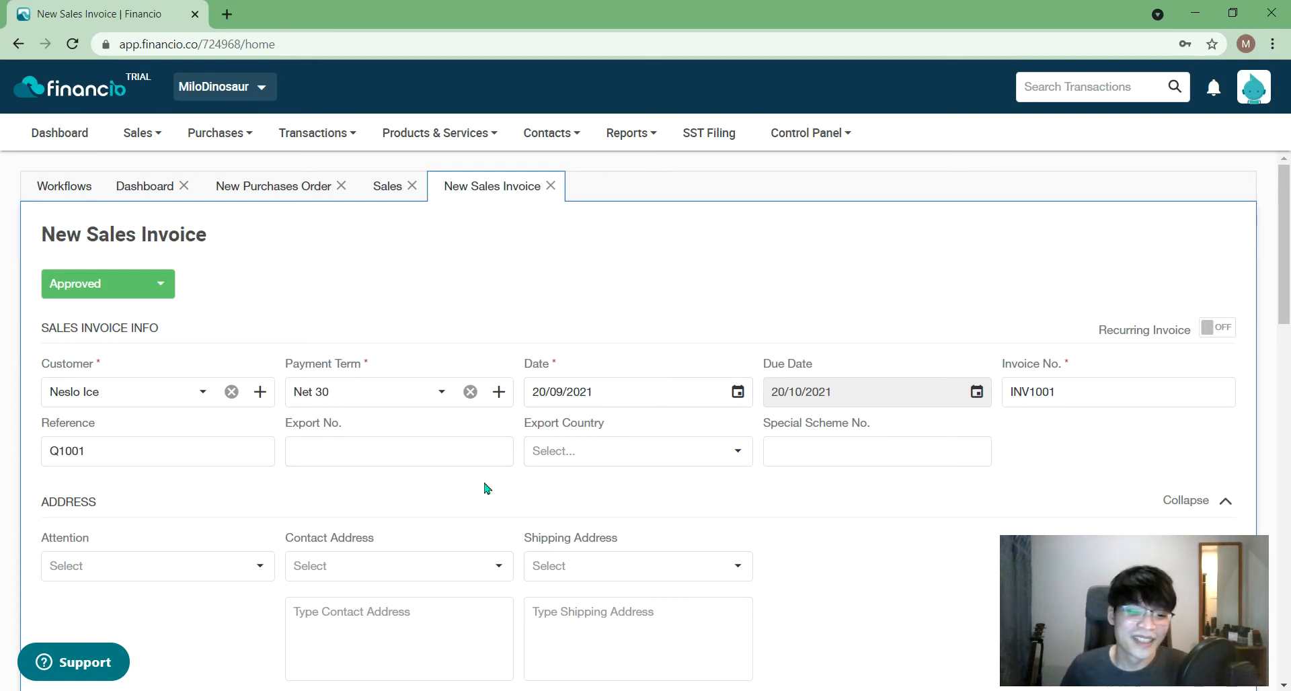
# - Look through the export country list and close it without choosing a country
pyautogui.click(467, 453)
pyautogui.click(638, 458)
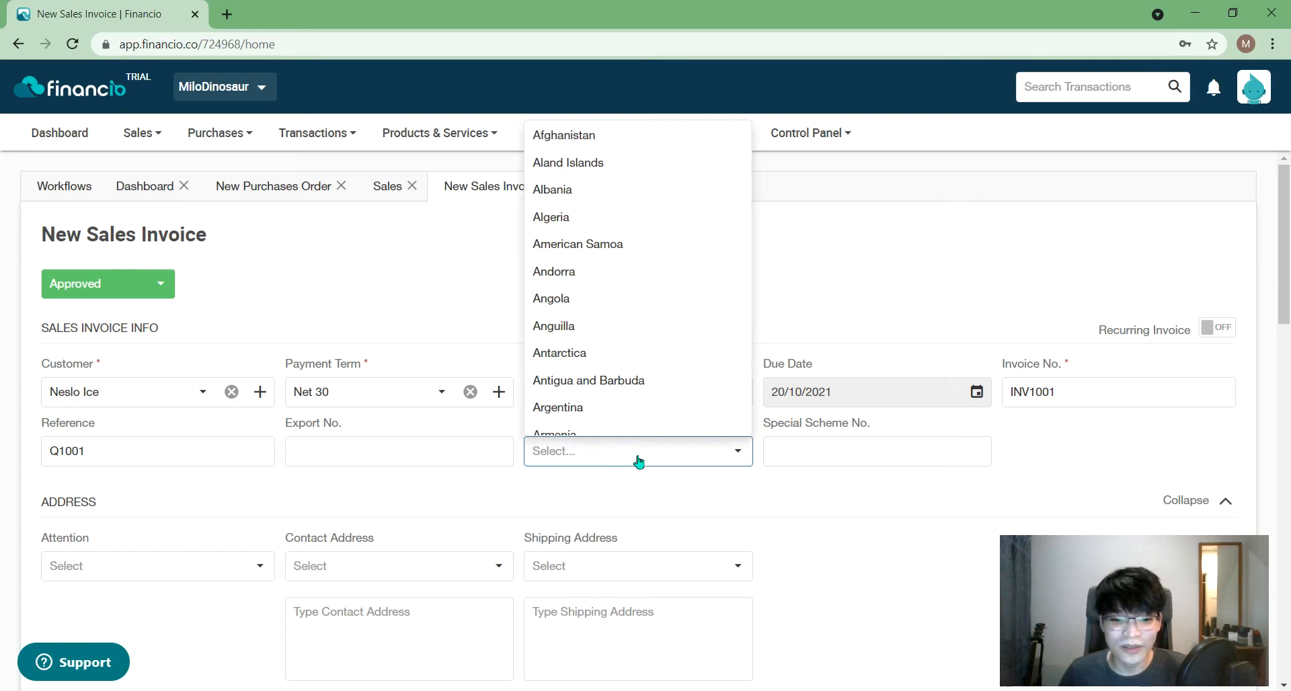
pyautogui.click(784, 514)
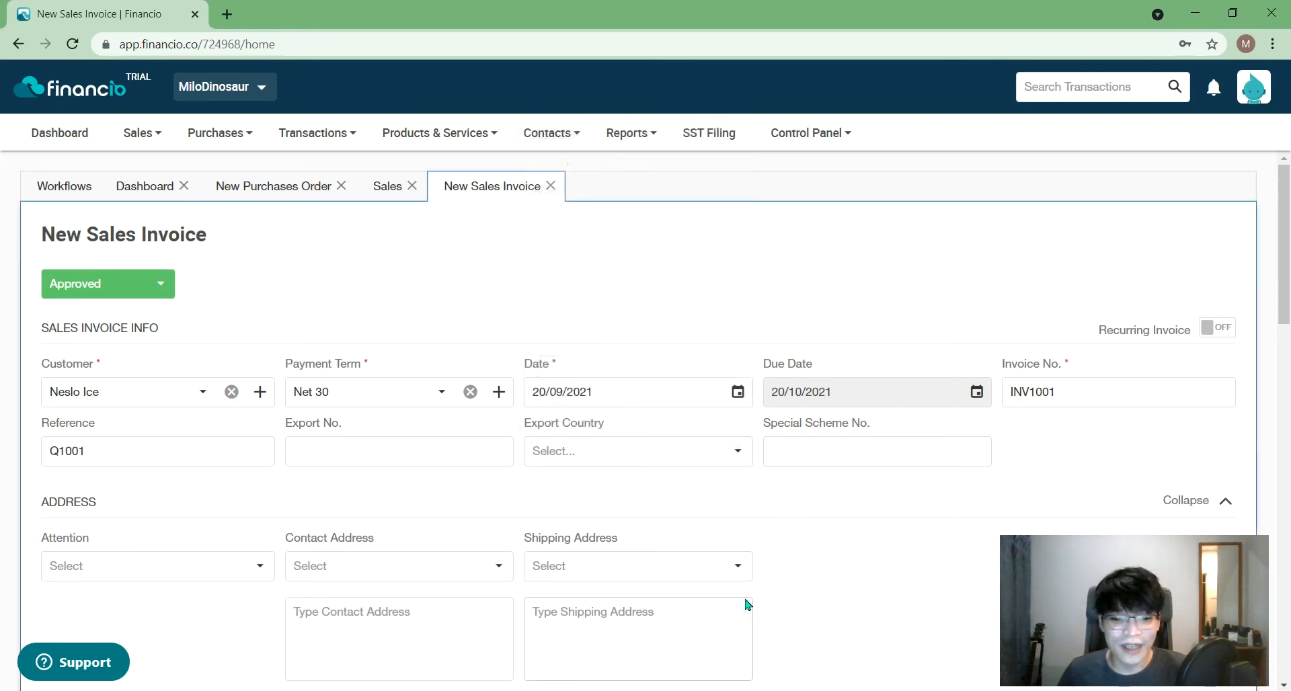
# - Attach MiloDino.jpg from the Files section to invoice INV1001
pyautogui.scroll(-5, 708, 621)
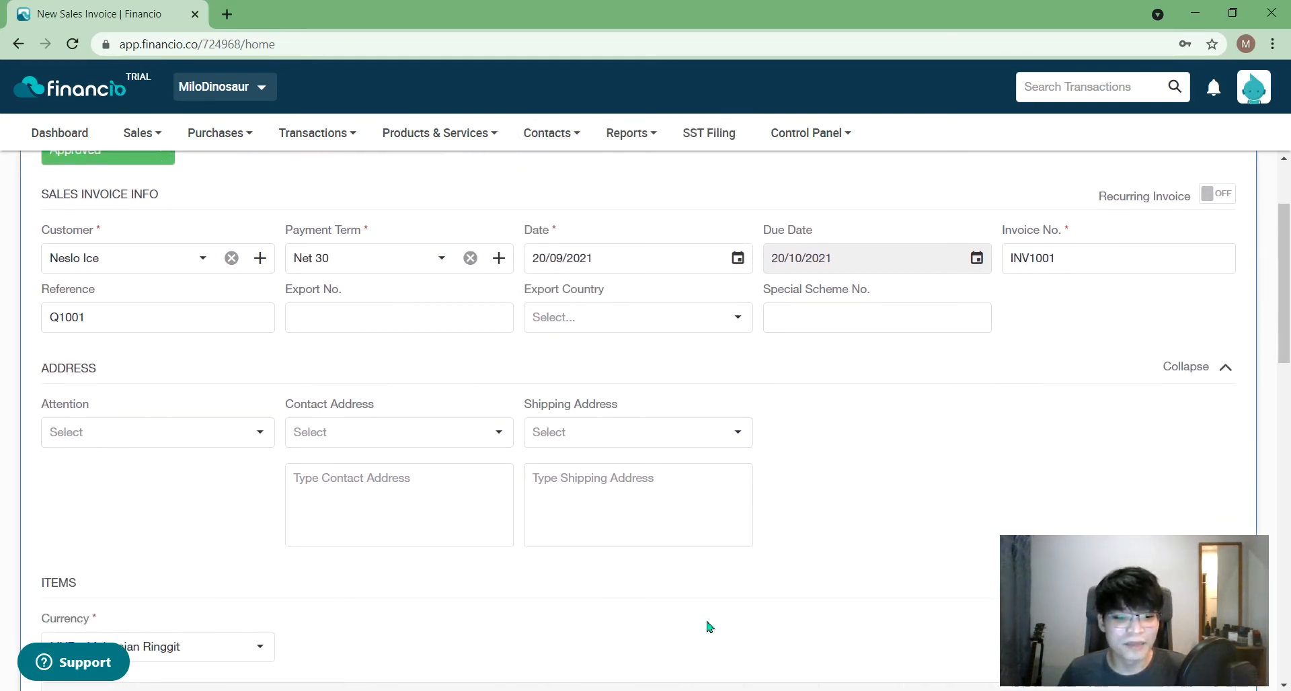
pyautogui.scroll(-1, 707, 621)
pyautogui.scroll(-2, 709, 627)
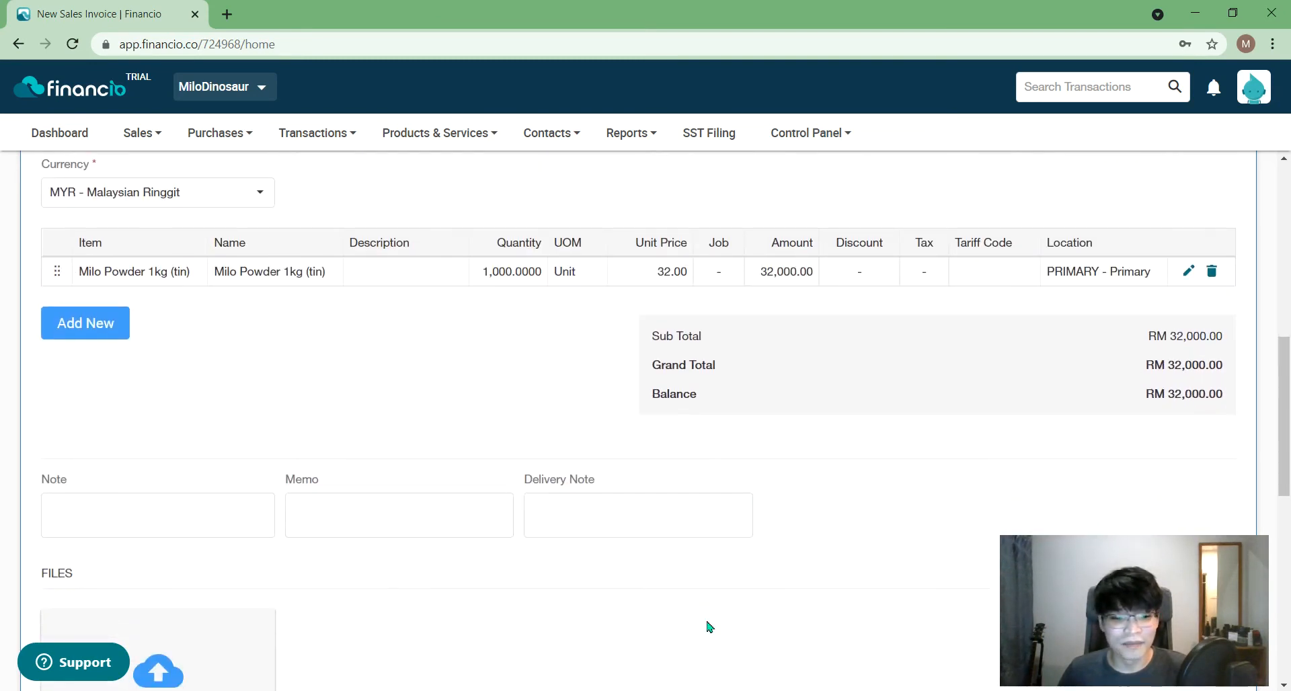
pyautogui.scroll(-1, 709, 626)
pyautogui.scroll(-1, 709, 626)
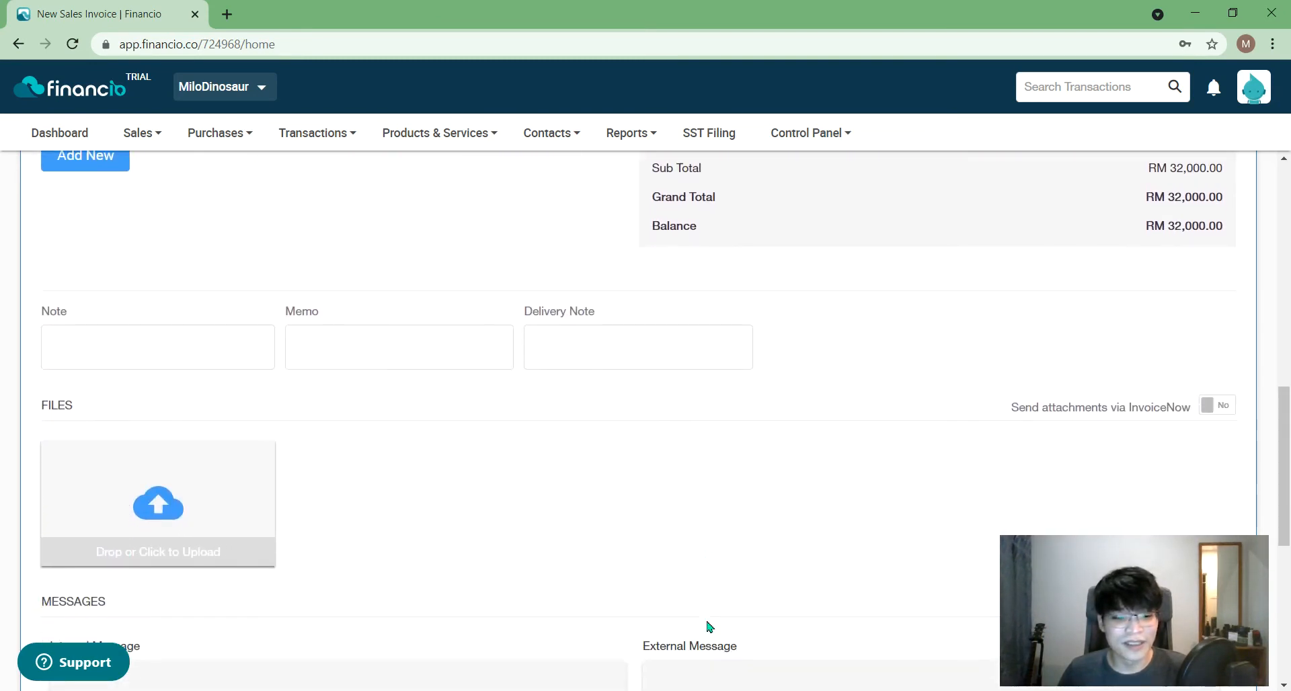
pyautogui.click(158, 515)
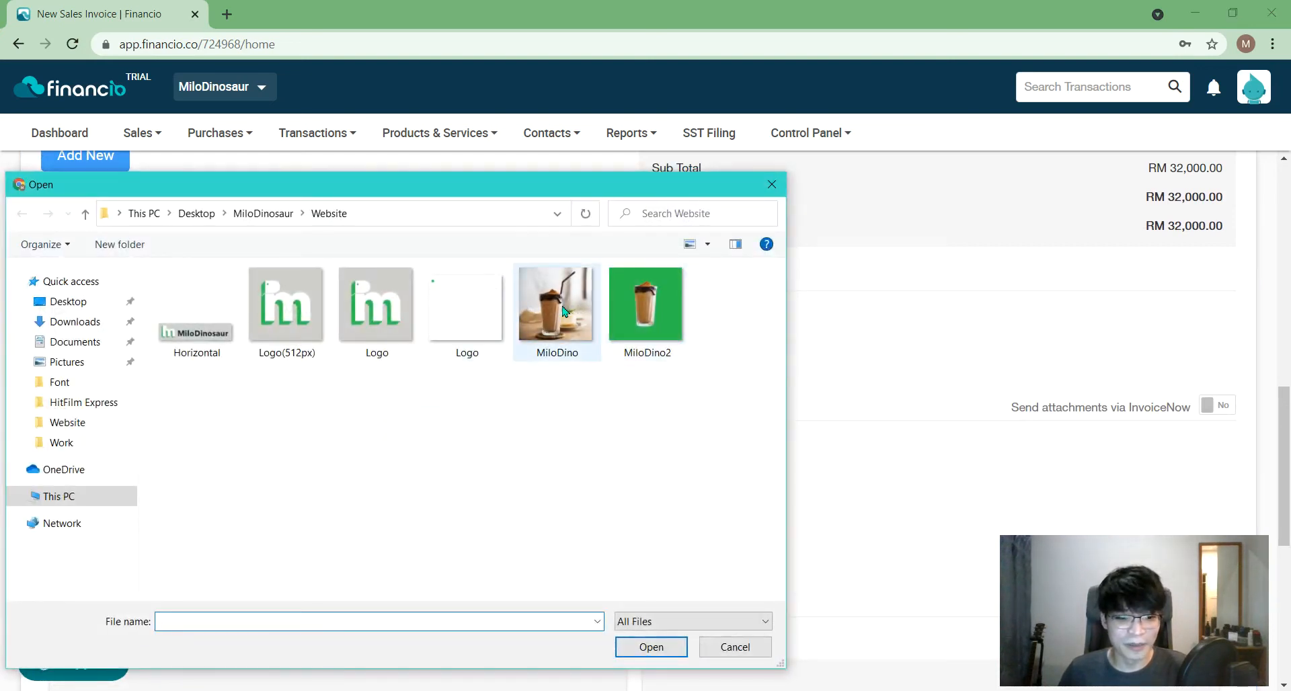
pyautogui.doubleClick(563, 310)
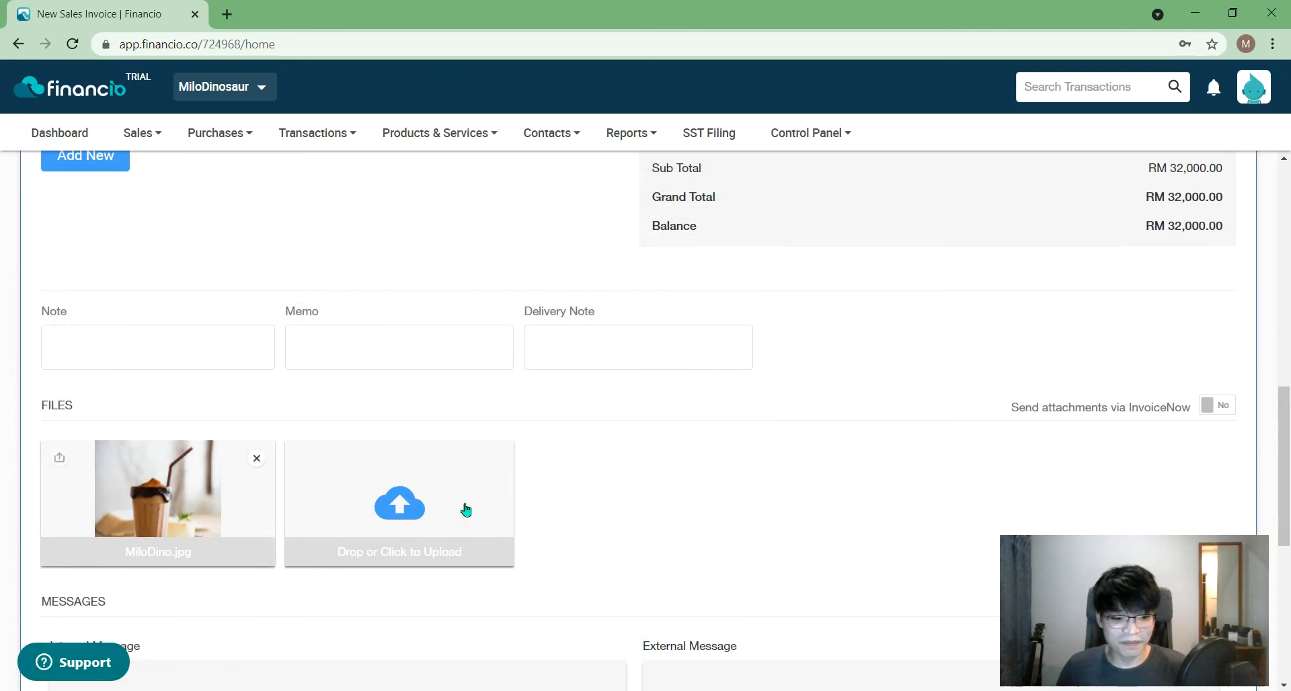
pyautogui.scroll(-5, 495, 578)
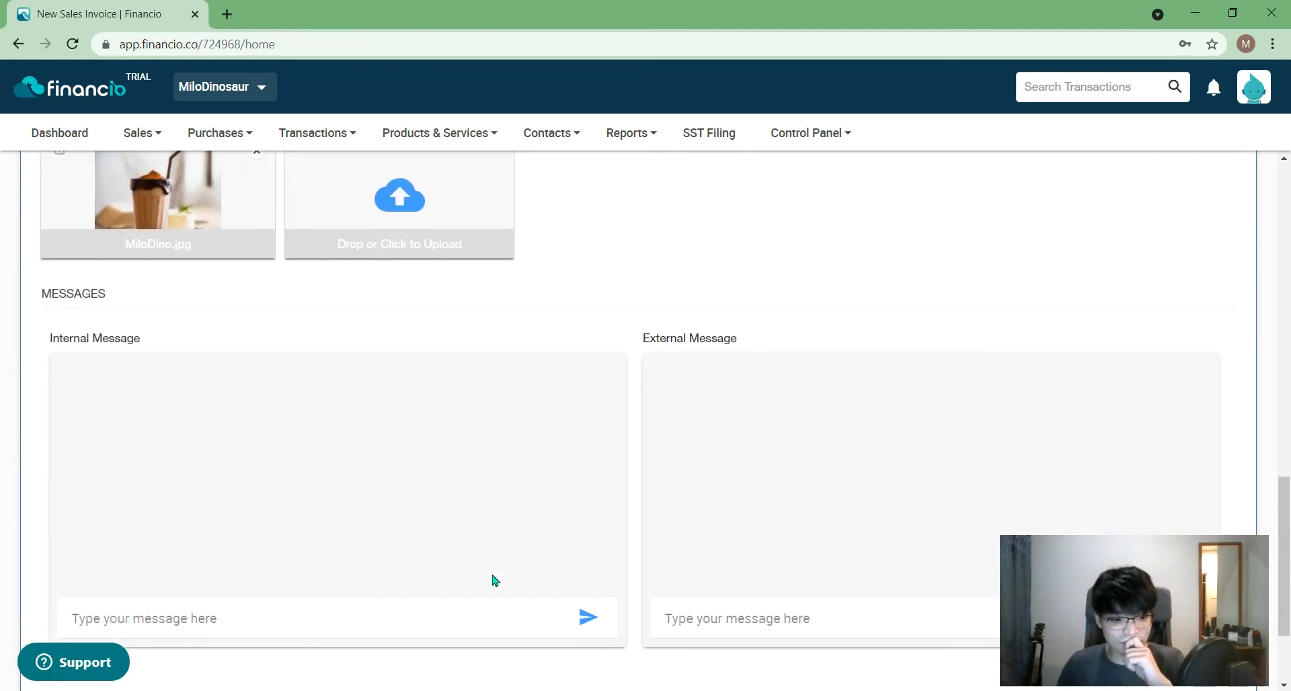
pyautogui.scroll(-1, 498, 580)
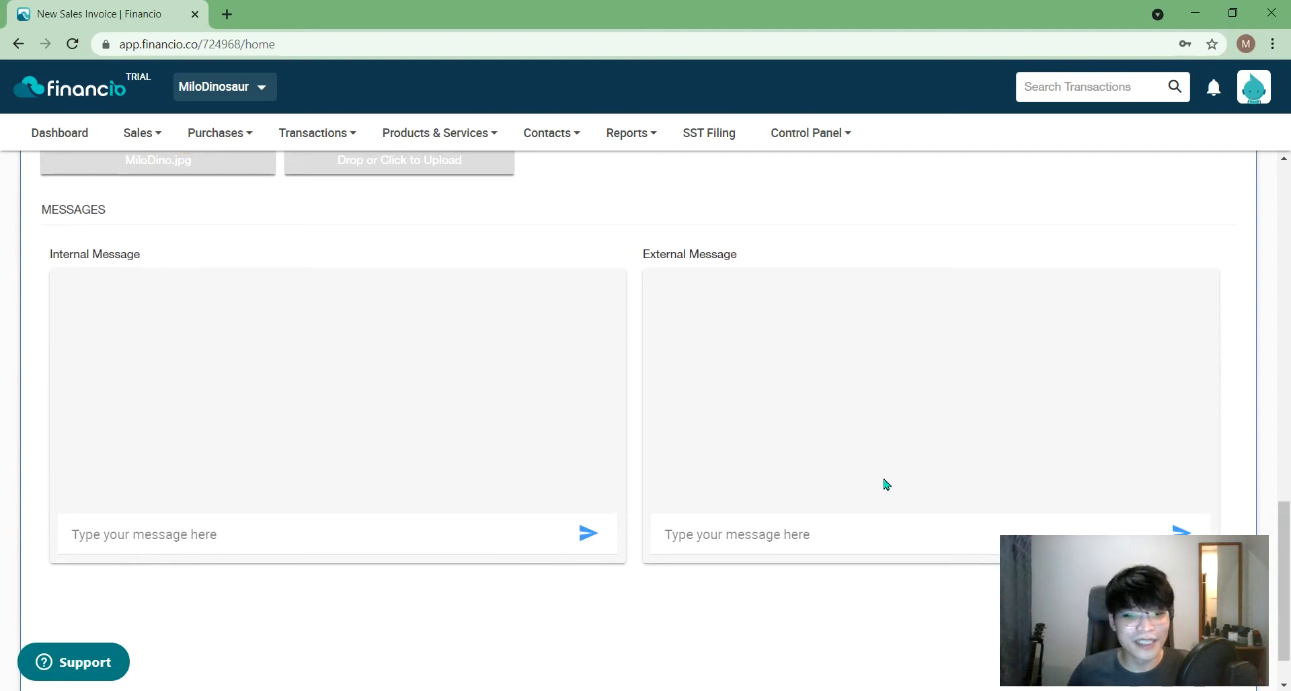
# - Post the internal message 'No discounts for this order. Coz MCO and we need money' on INV1001
pyautogui.click(747, 535)
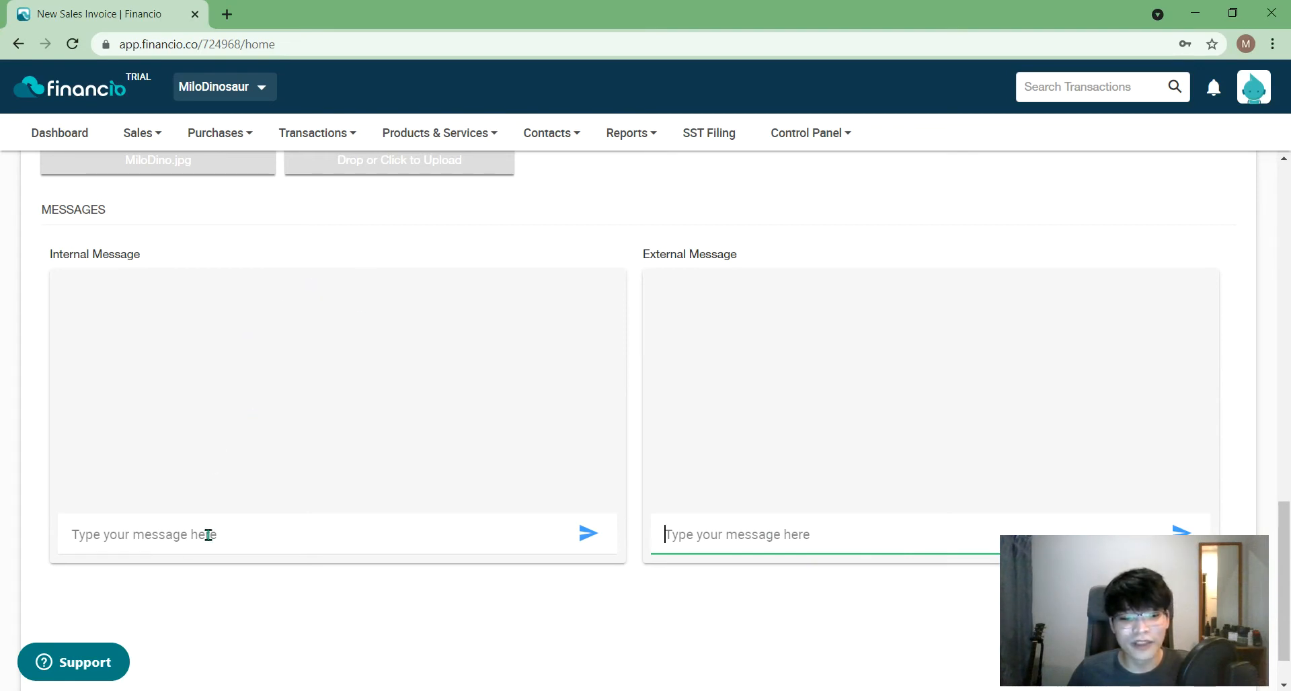
pyautogui.click(424, 541)
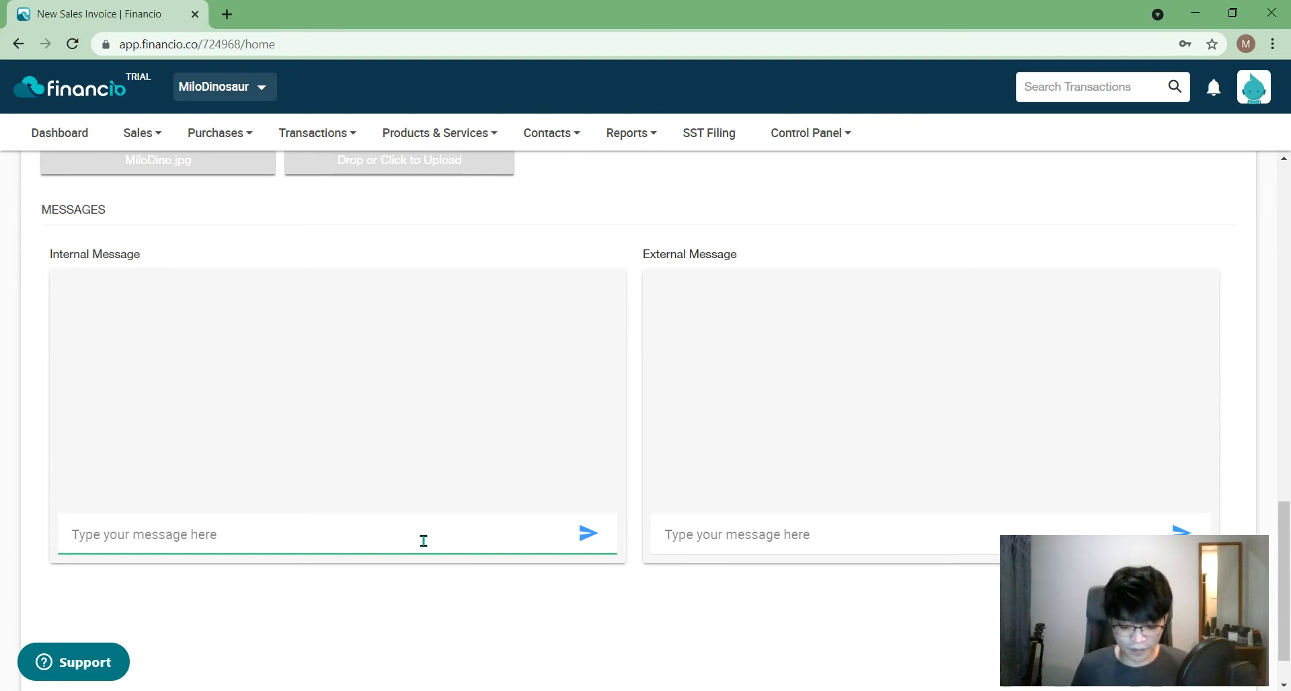
pyautogui.write('No discounts for this order')
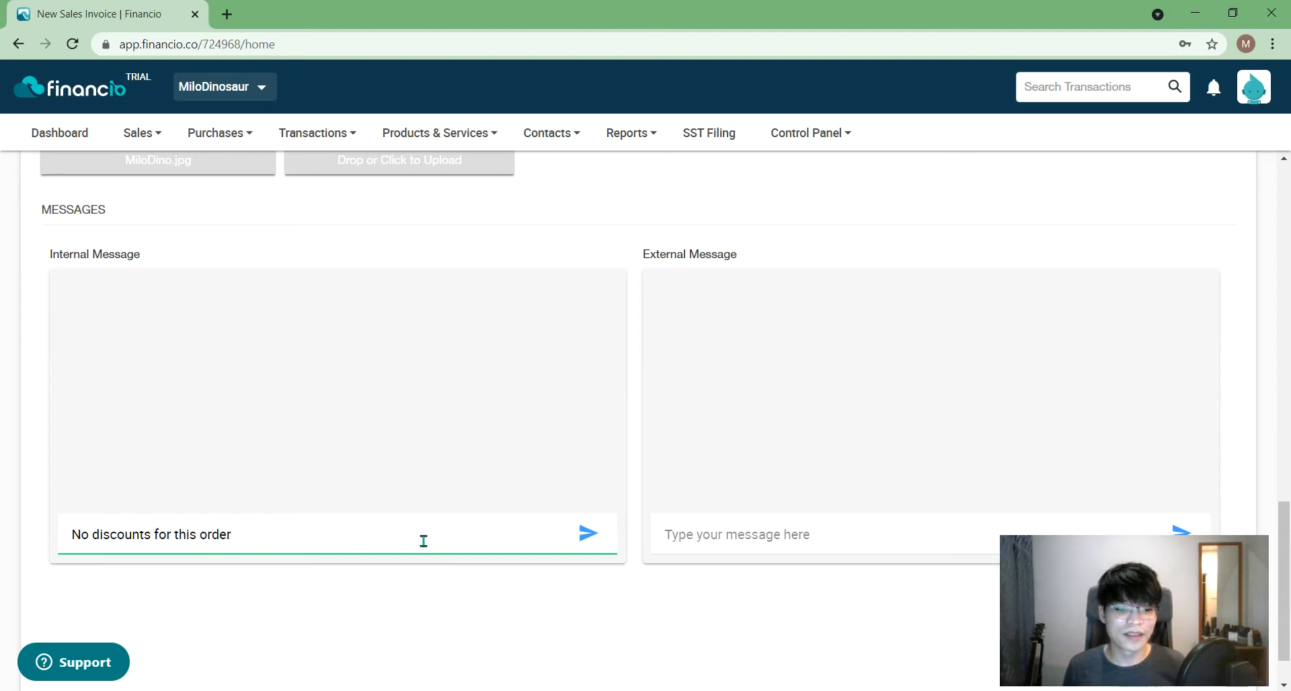
pyautogui.write('. Coz')
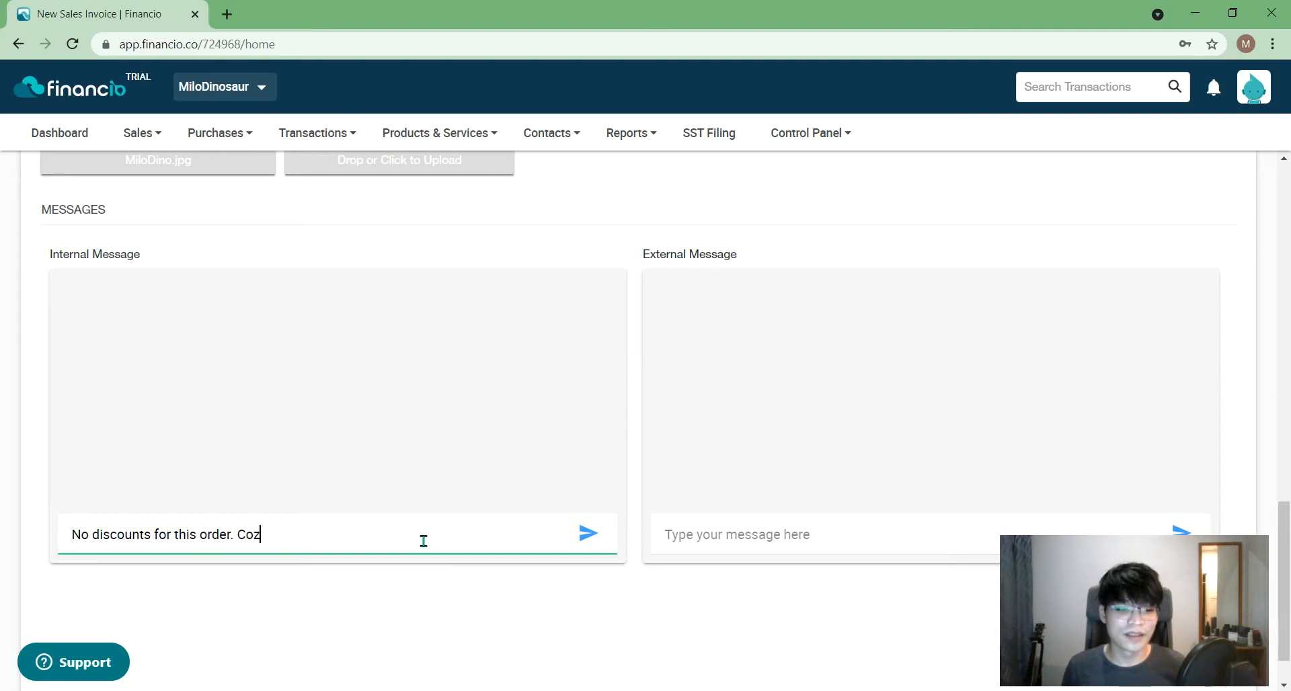
pyautogui.write(' MCO and ')
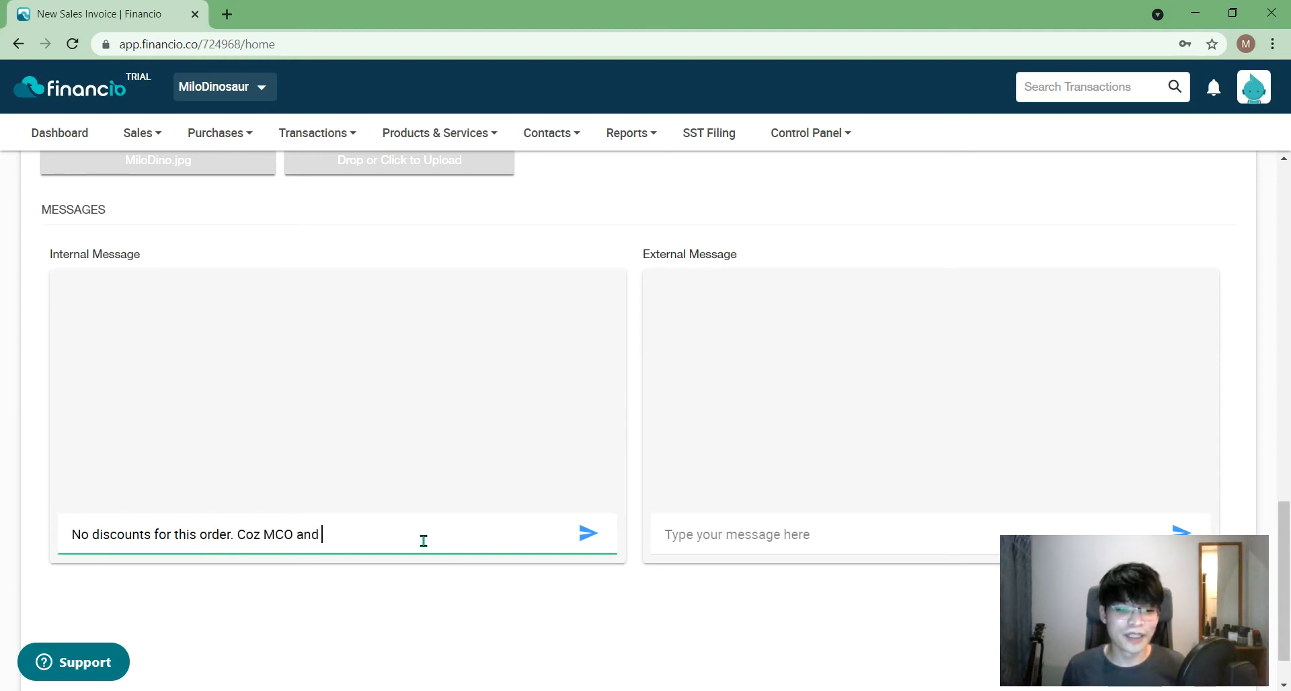
pyautogui.write('we need money.')
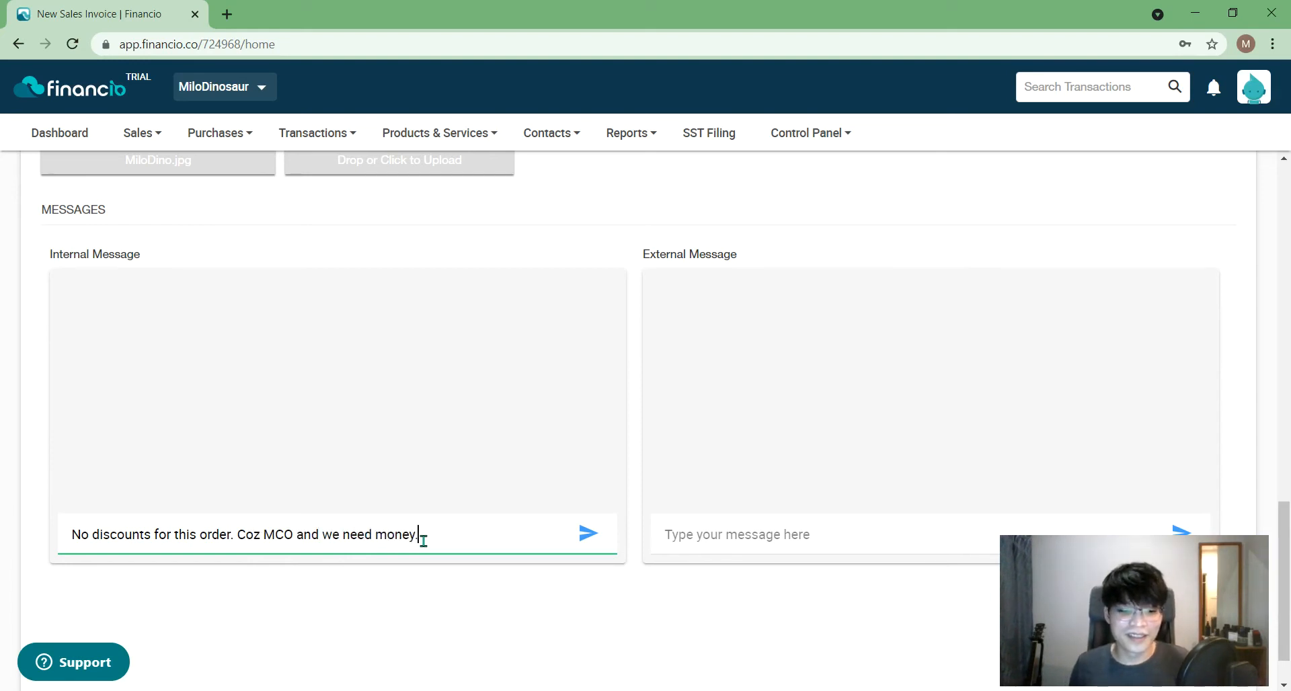
pyautogui.click(589, 535)
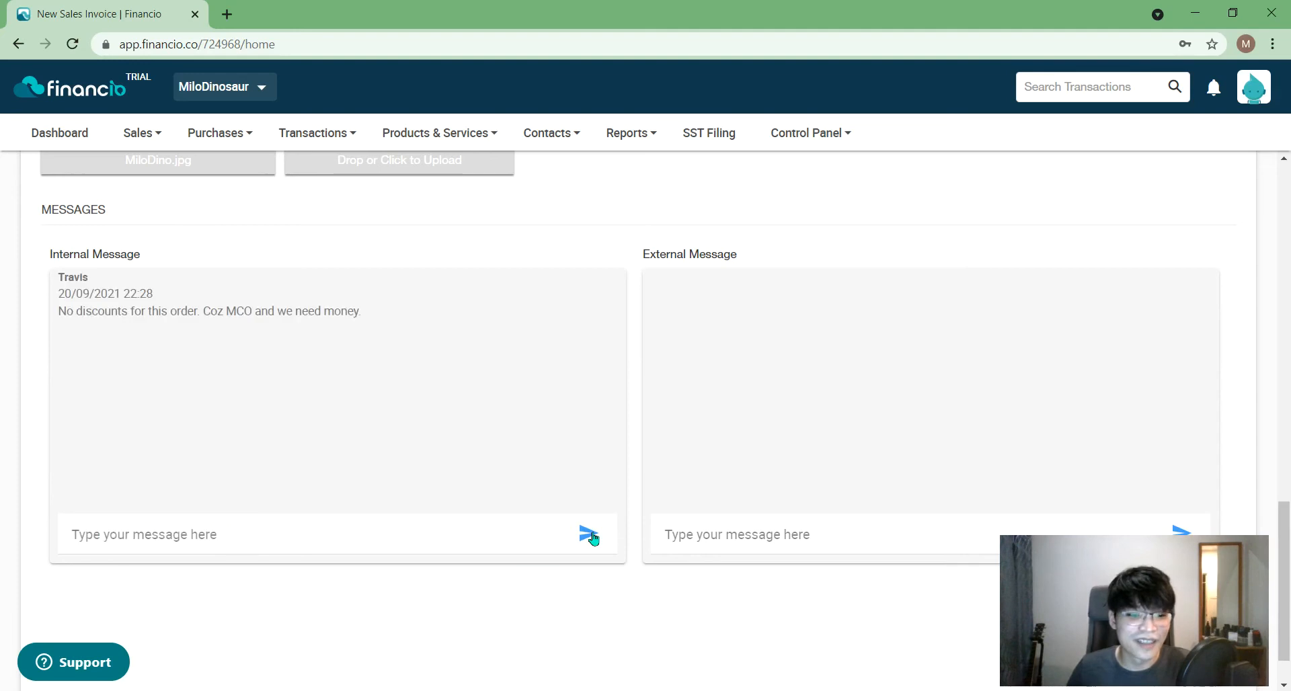
pyautogui.rightClick(283, 426)
pyautogui.click(535, 301)
pyautogui.moveTo(1289, 558); pyautogui.dragTo(1289, 493)
# - Write the invoice note 'Thank you for giving me money <3', then move to Delivery Note
pyautogui.click(101, 192)
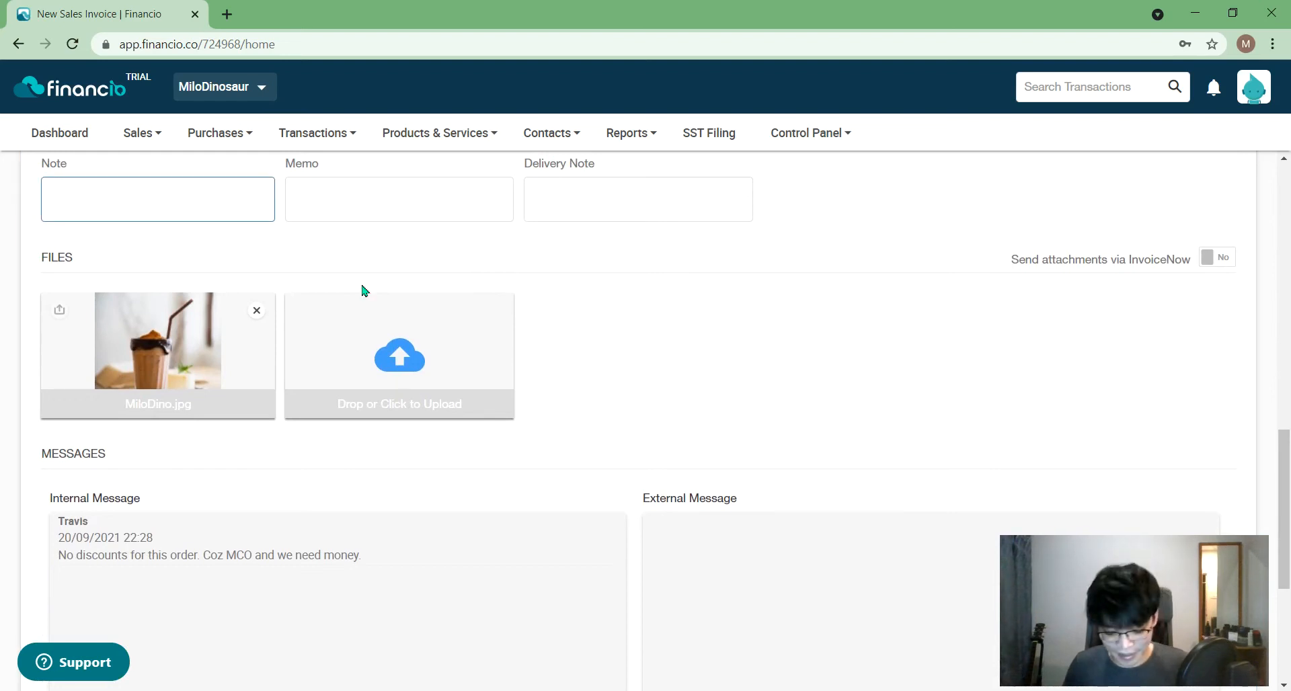
pyautogui.write('Thank you for giving me money <3')
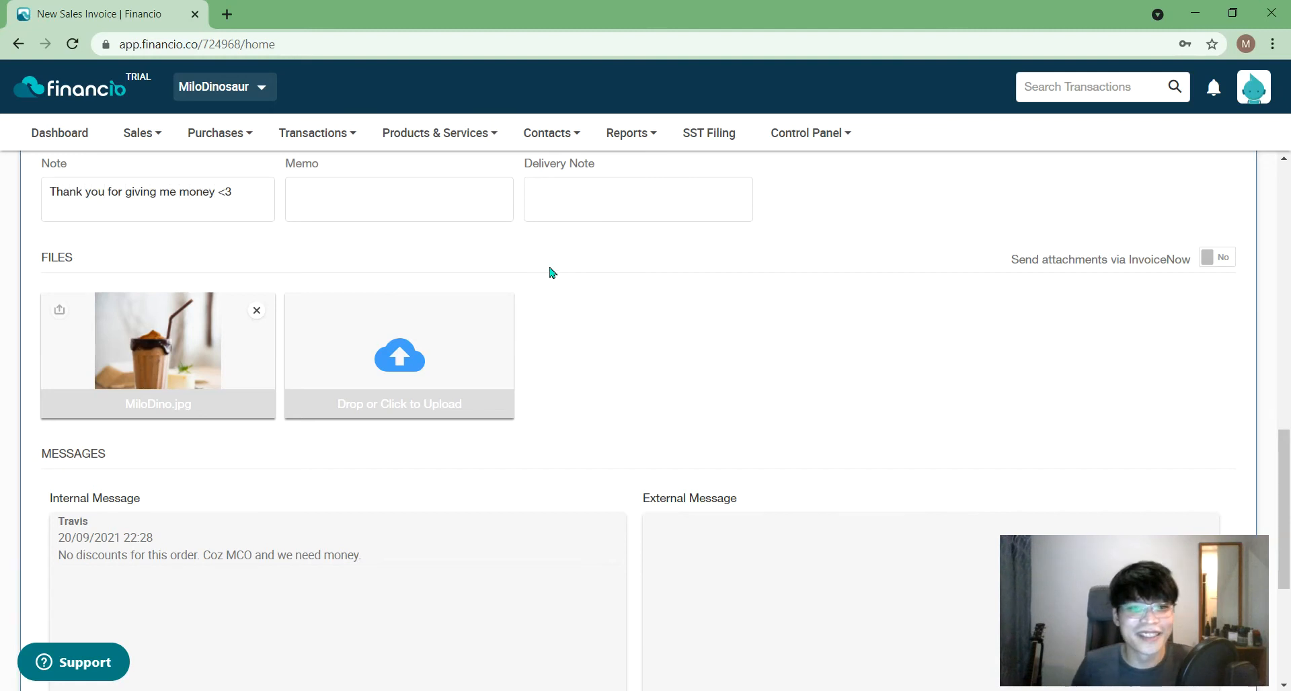
pyautogui.scroll(3, 548, 276)
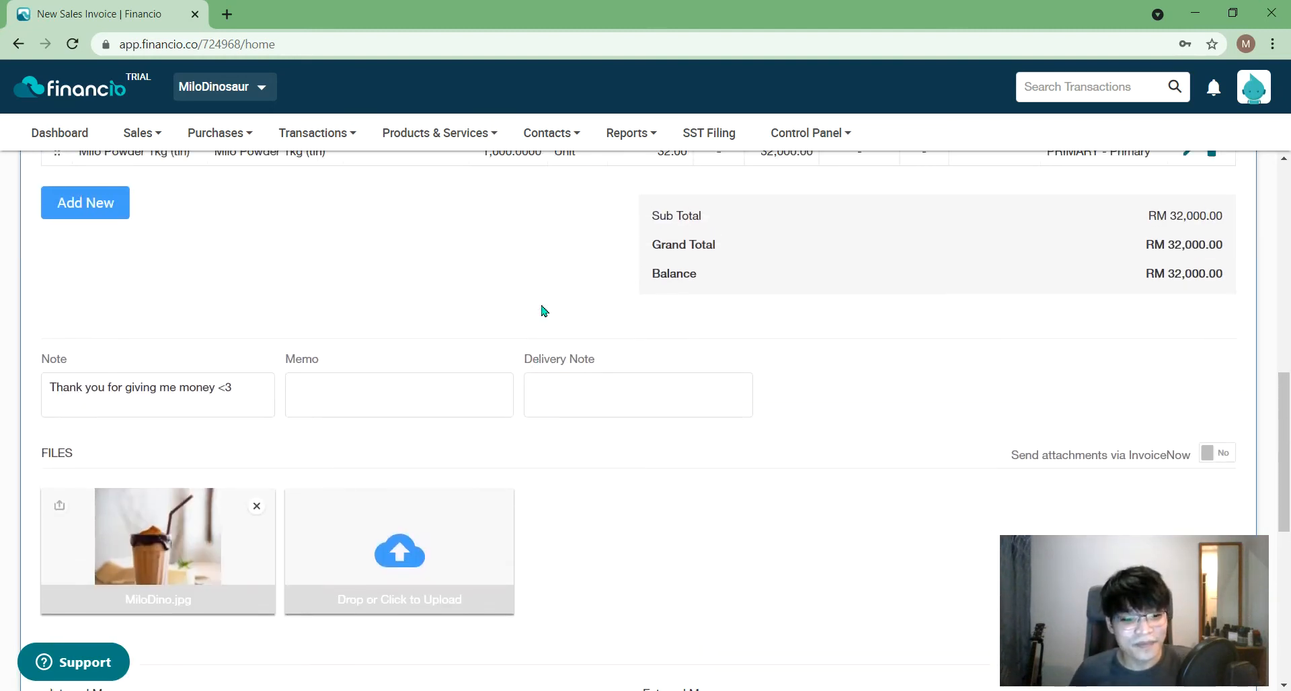
pyautogui.click(619, 384)
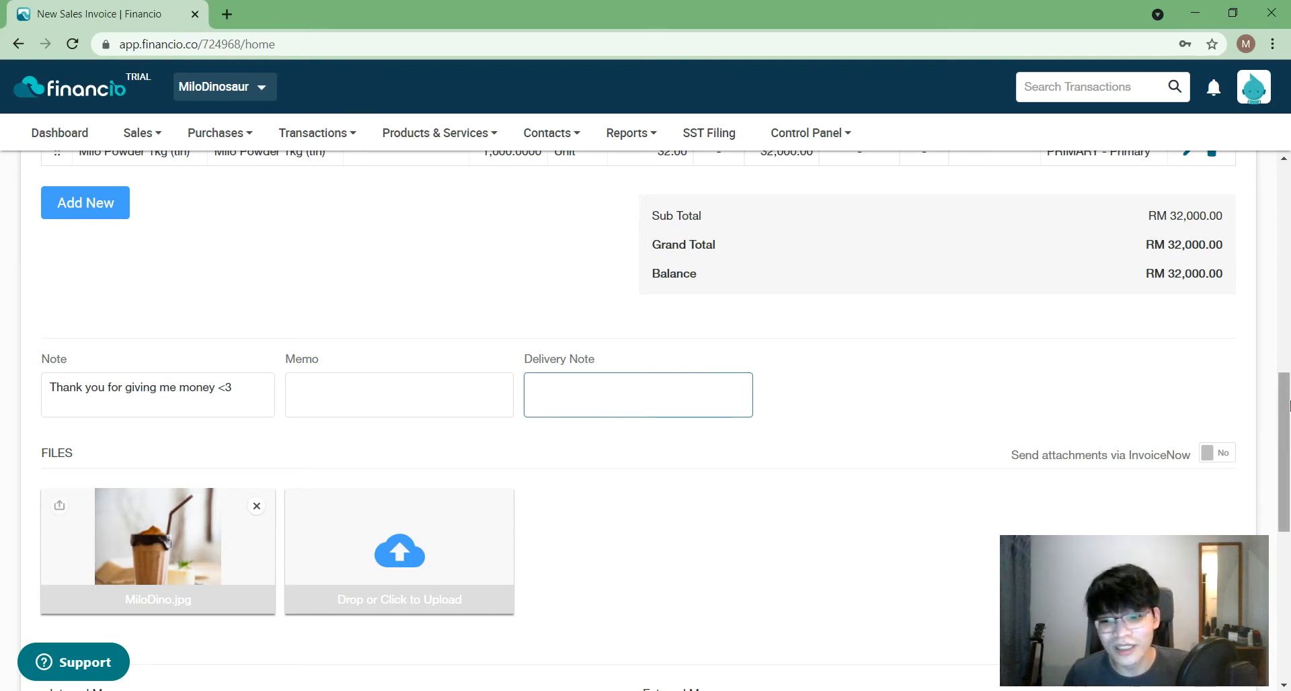
pyautogui.moveTo(1288, 408); pyautogui.dragTo(1288, 190)
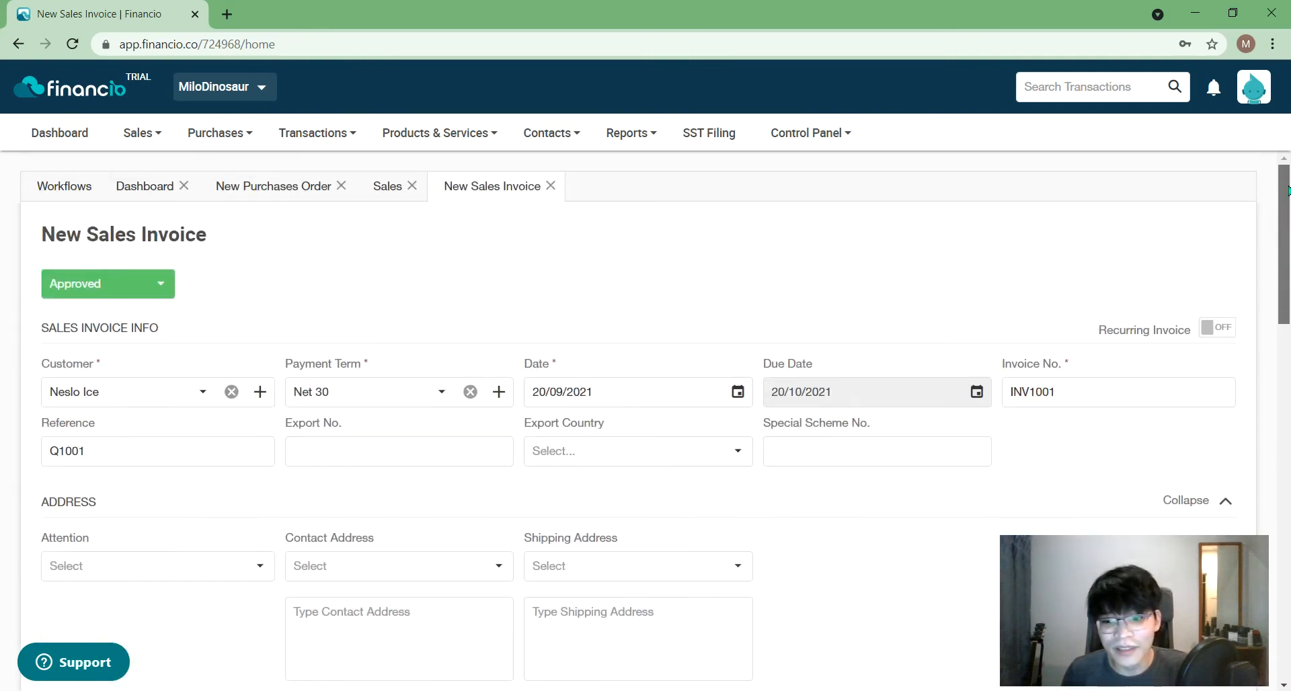
# - Check the Every and On Date recurrence options without choosing any, then leave Recurring Invoice off
pyautogui.moveTo(1288, 190)
pyautogui.mouseDown()
pyautogui.moveTo(1287, 284)
pyautogui.moveTo(1288, 188)
pyautogui.mouseUp()
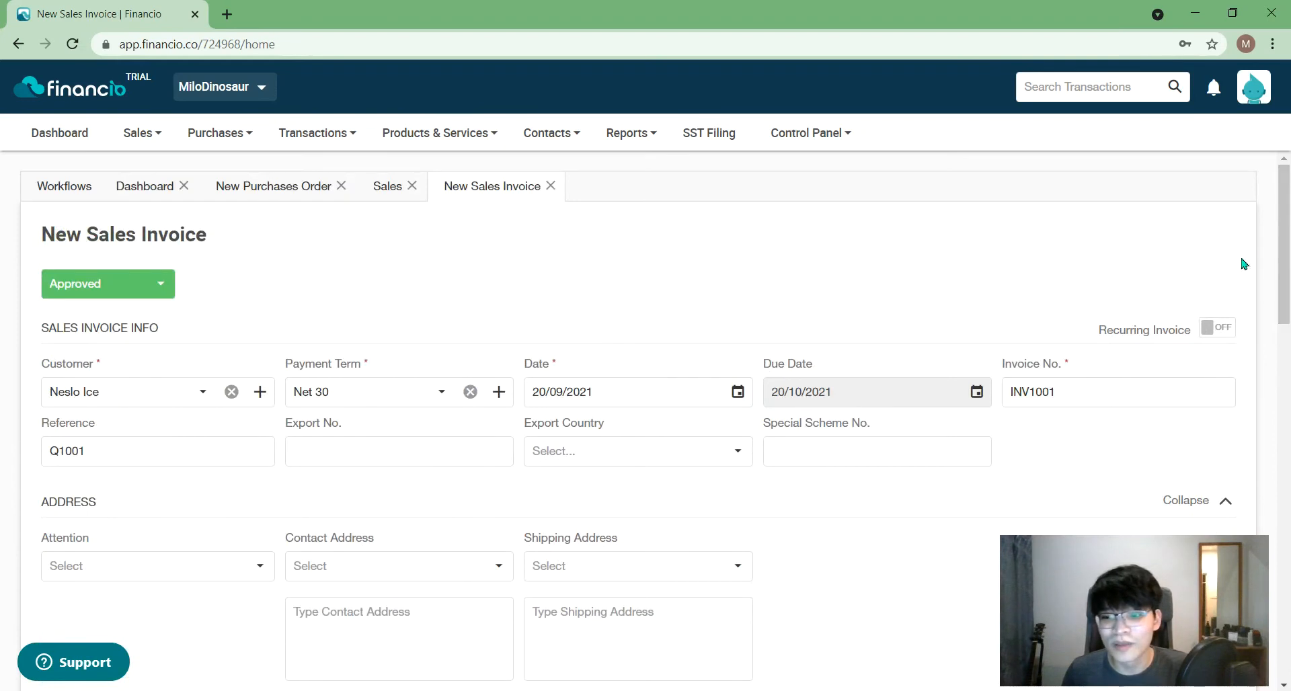
pyautogui.click(1209, 329)
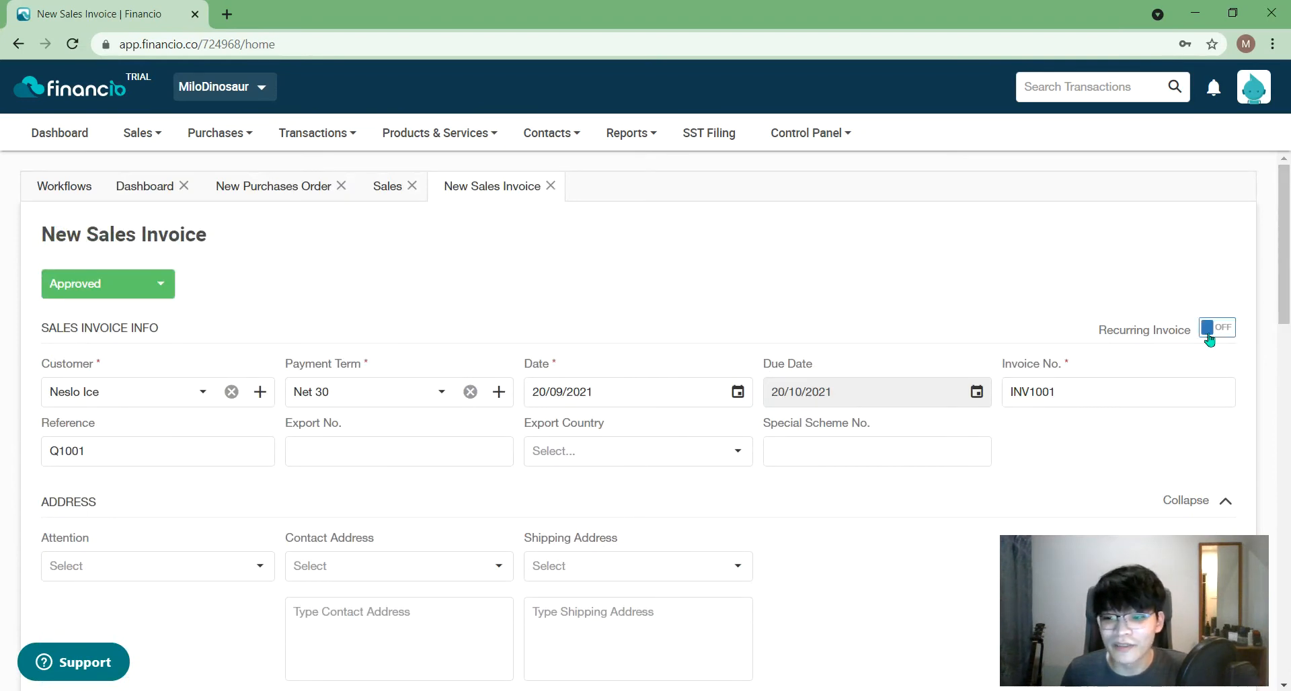
pyautogui.click(1208, 330)
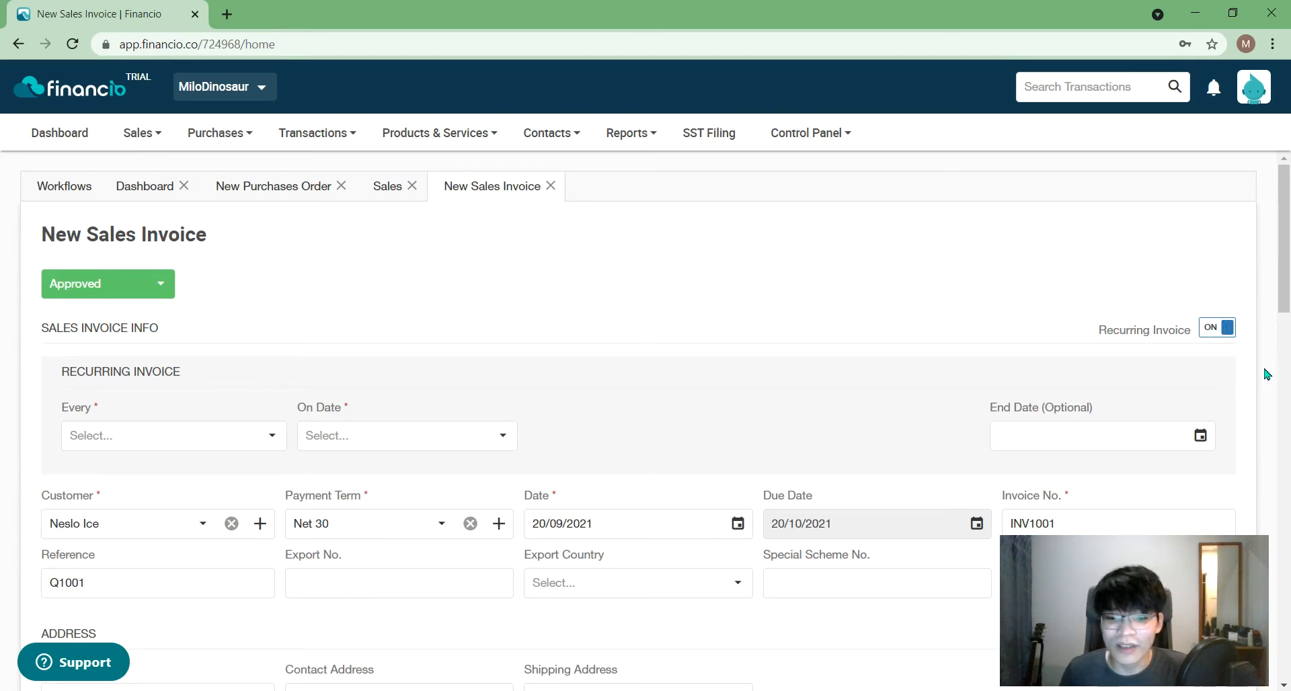
pyautogui.click(230, 430)
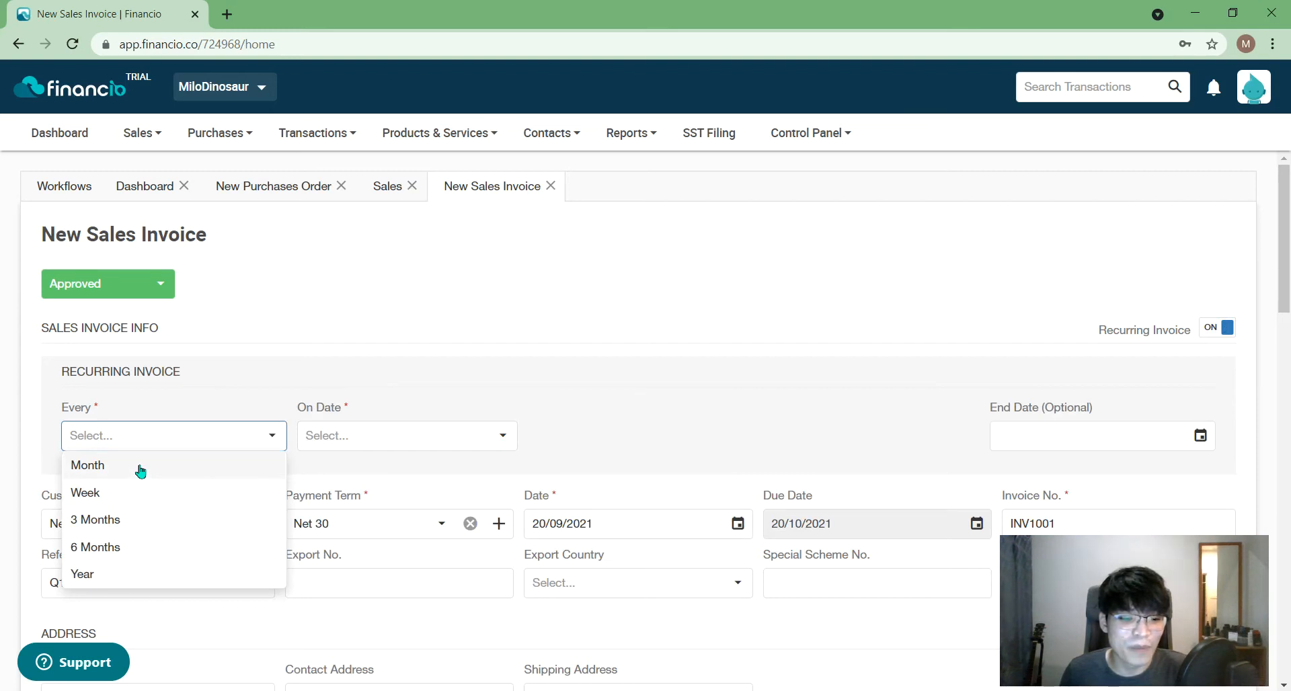
pyautogui.click(369, 306)
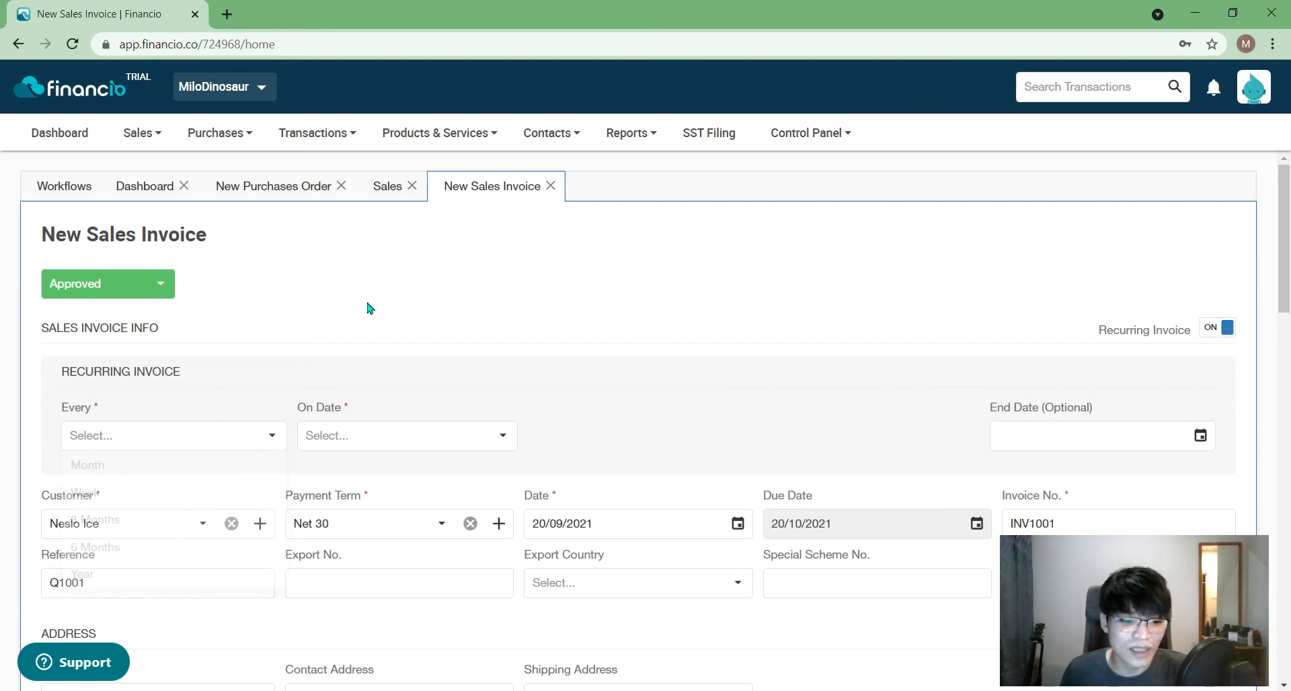
pyautogui.click(380, 436)
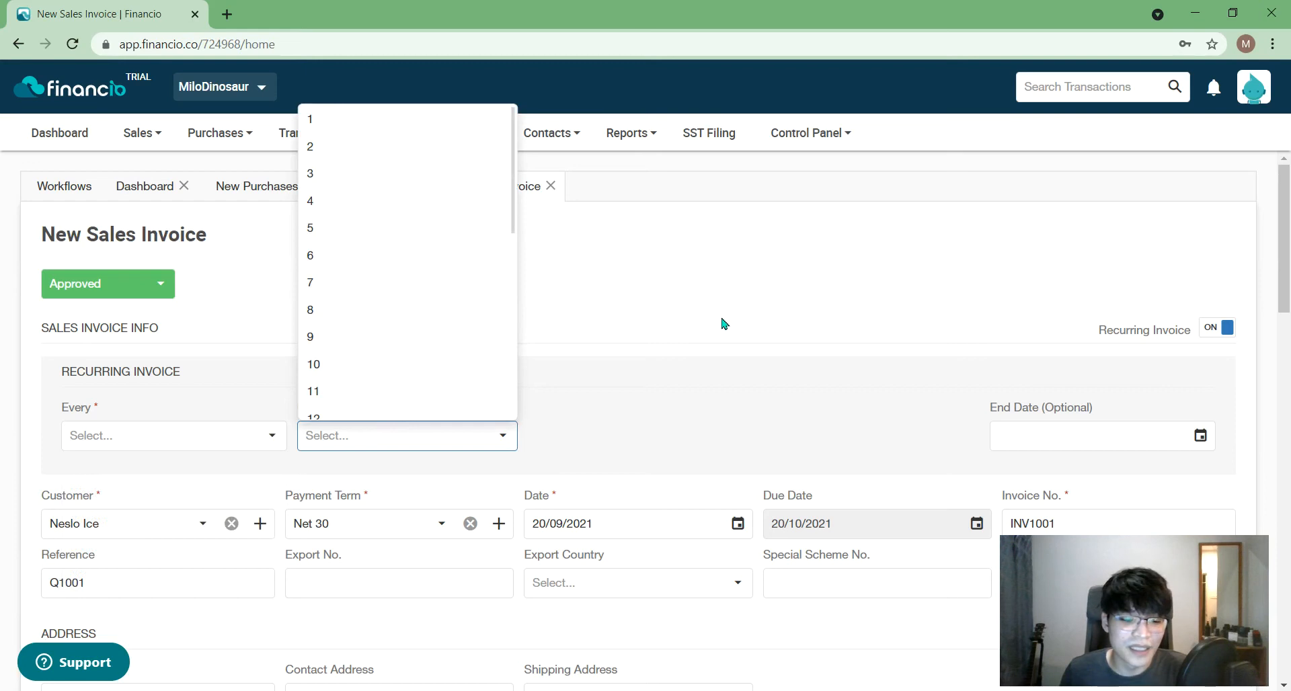
pyautogui.click(806, 319)
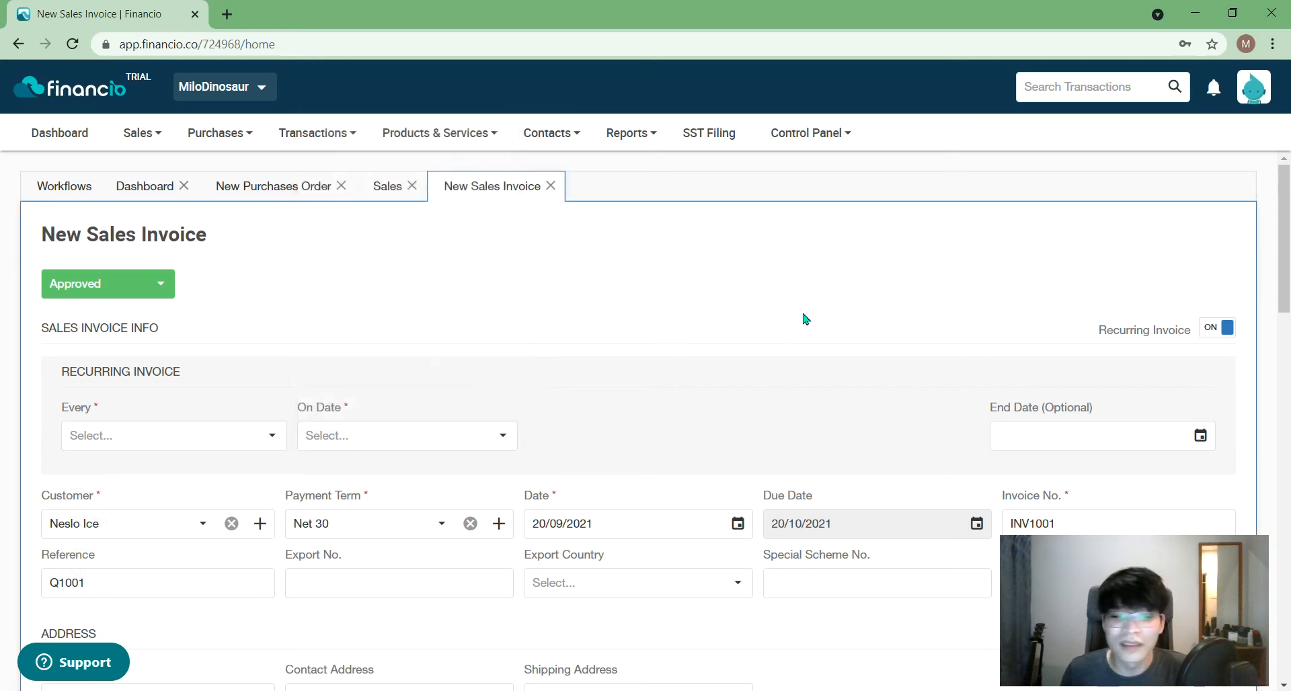
pyautogui.click(1219, 328)
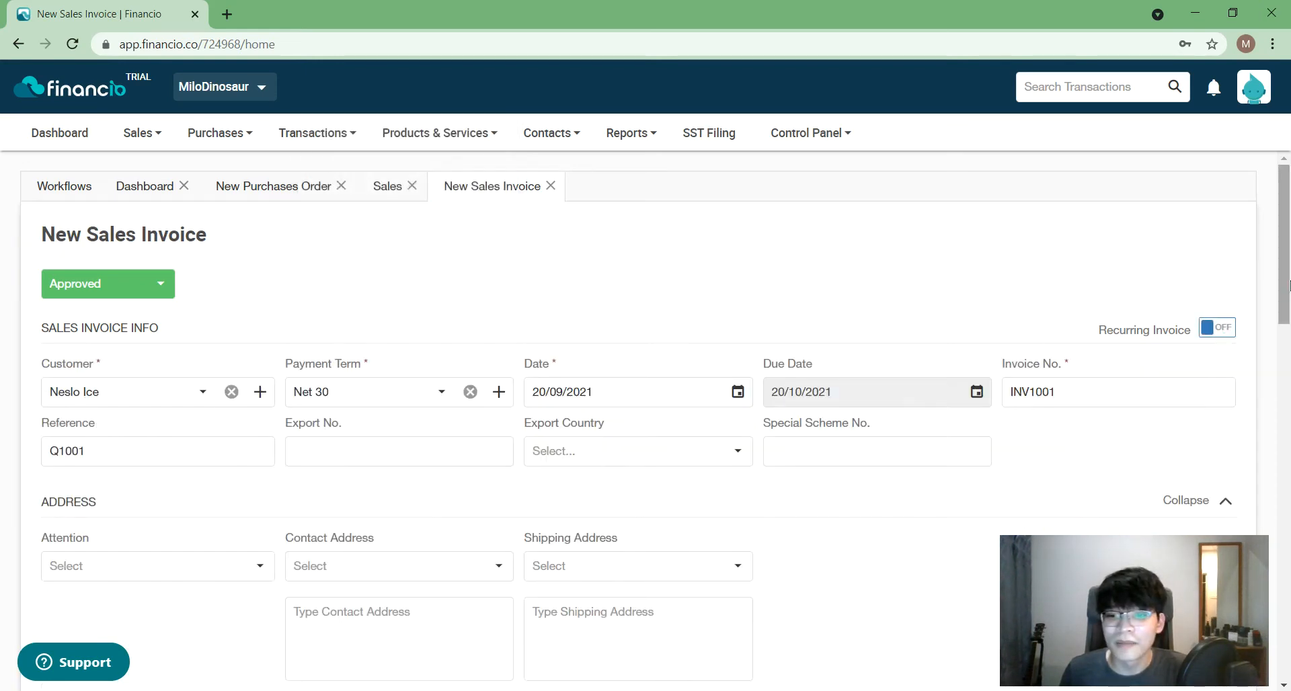
pyautogui.scroll(-1, 1288, 299)
pyautogui.moveTo(1288, 298); pyautogui.dragTo(1288, 642)
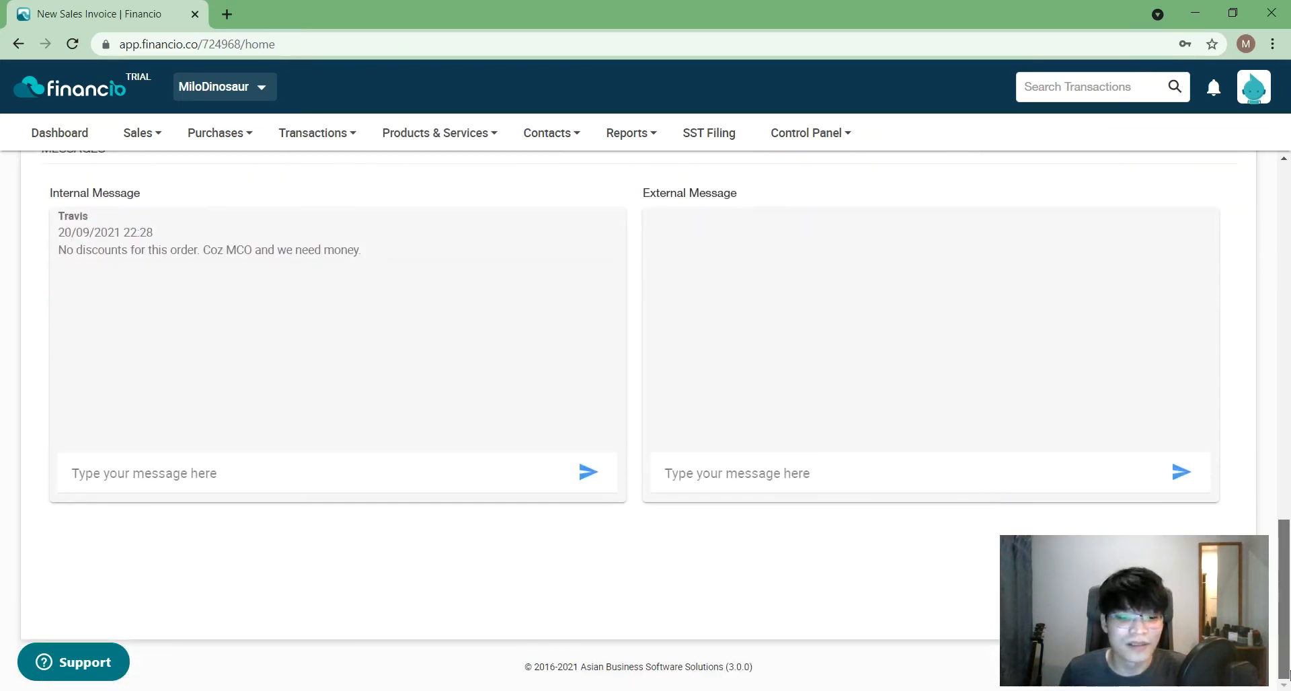
# - Try saving INV1001 and read the insufficient Milo Powder 1kg (tin) stock error
pyautogui.moveTo(1194, 667); pyautogui.dragTo(903, 667)
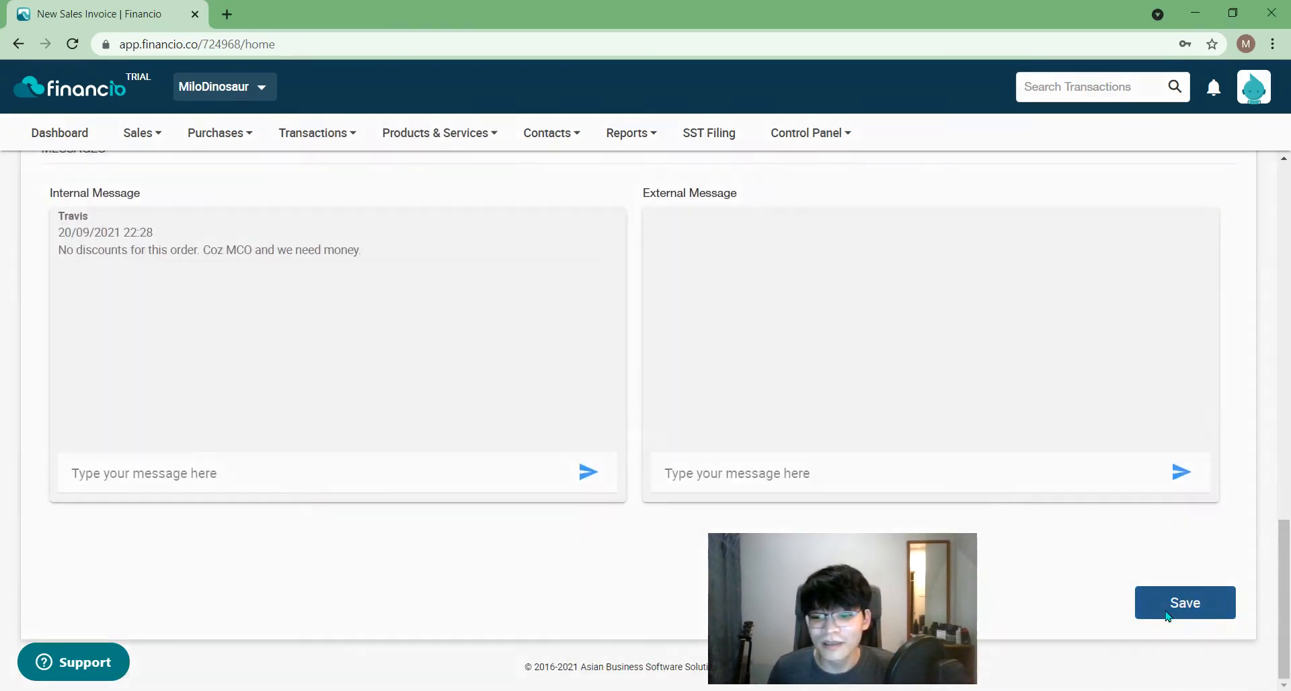
pyautogui.click(1185, 603)
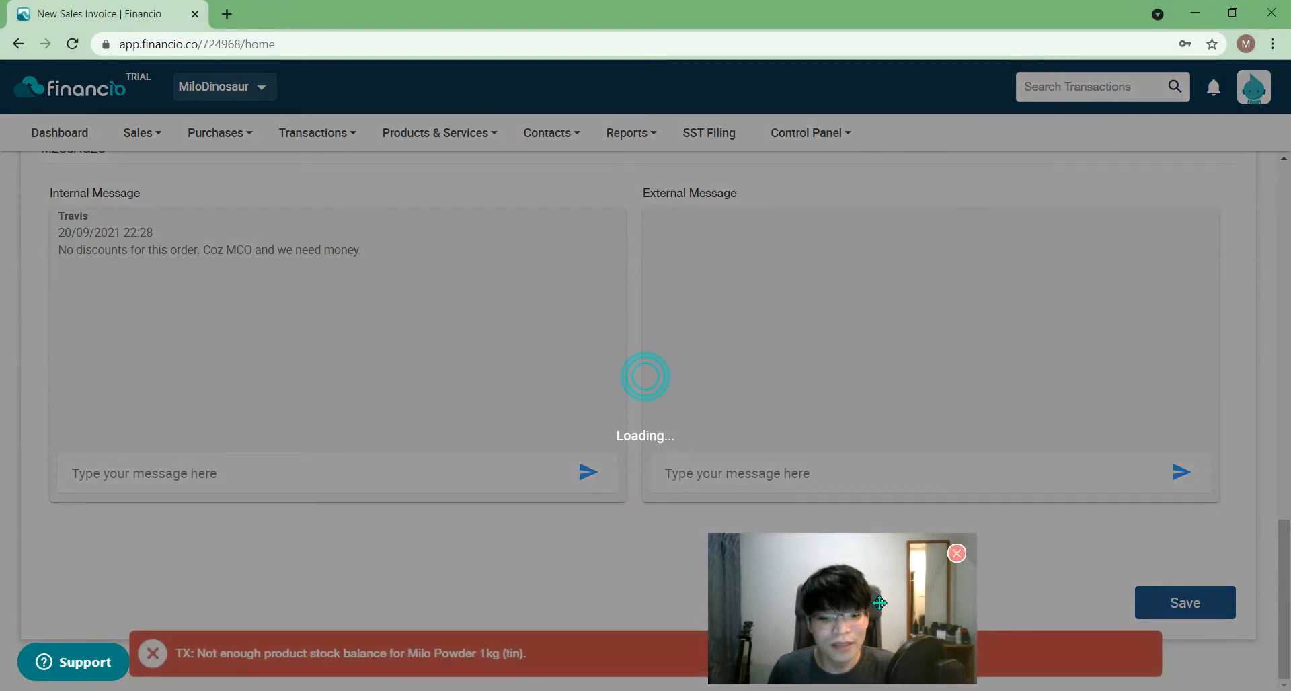
pyautogui.moveTo(880, 603); pyautogui.dragTo(1047, 352)
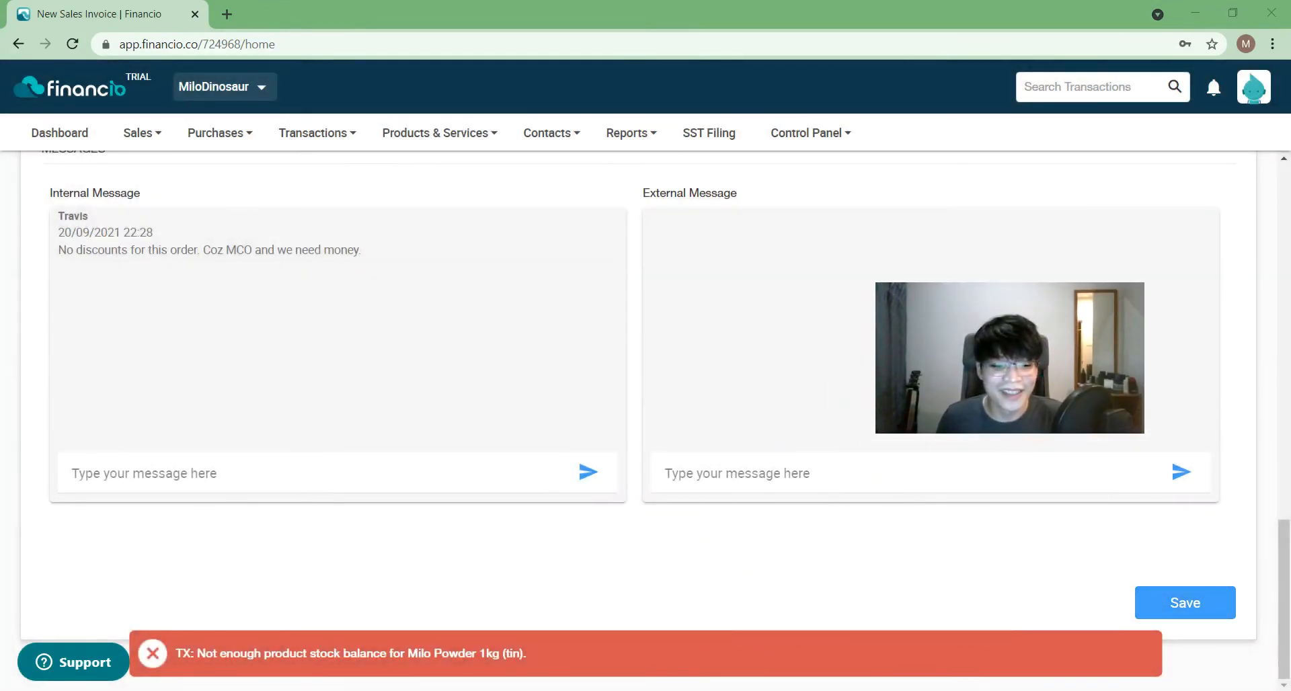
pyautogui.tripleClick(263, 651)
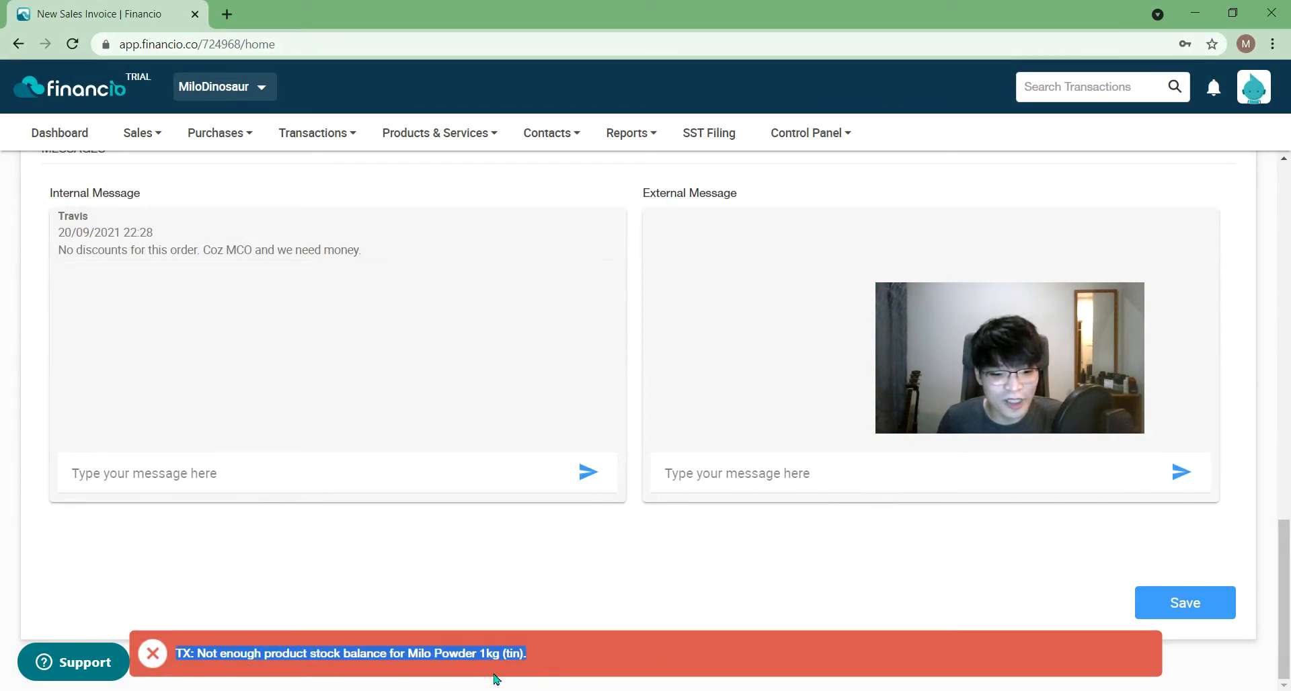
pyautogui.moveTo(1019, 357); pyautogui.dragTo(1145, 596)
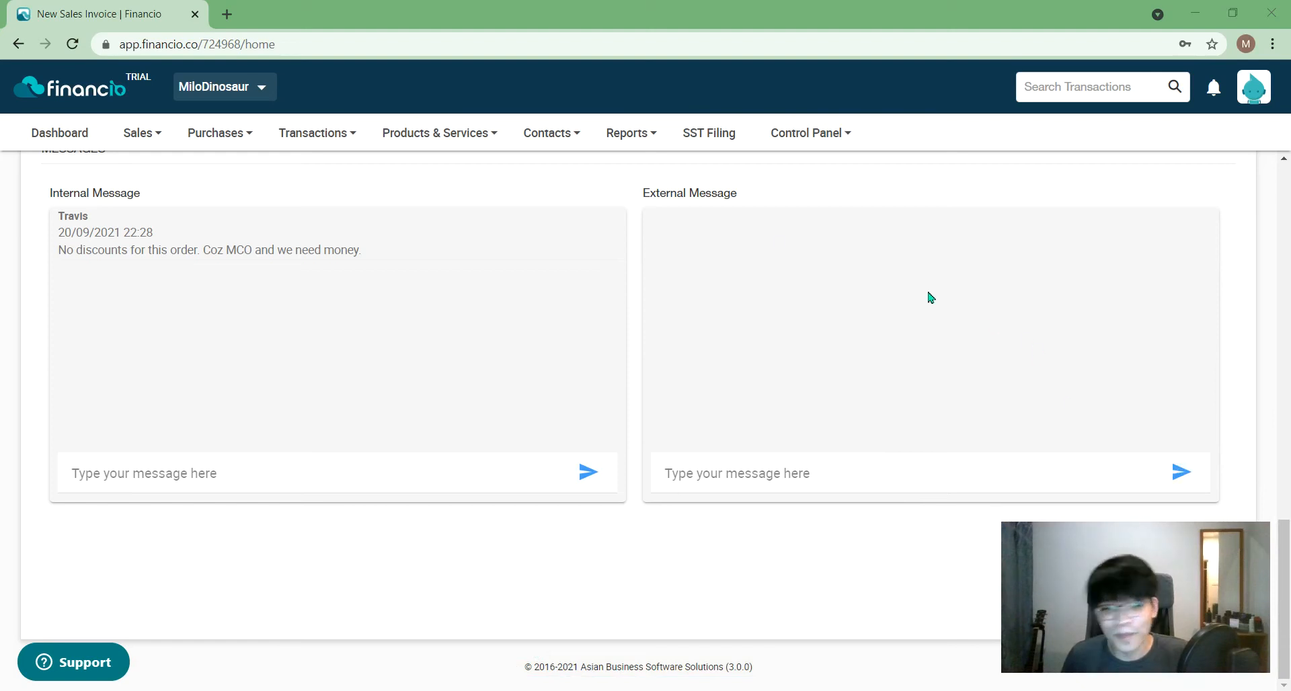
# - Browse the Control Panel, Products & Services and Purchases menus, then return to New Purchases Order PO1001
pyautogui.click(509, 143)
pyautogui.moveTo(815, 135)
pyautogui.moveTo(826, 309)
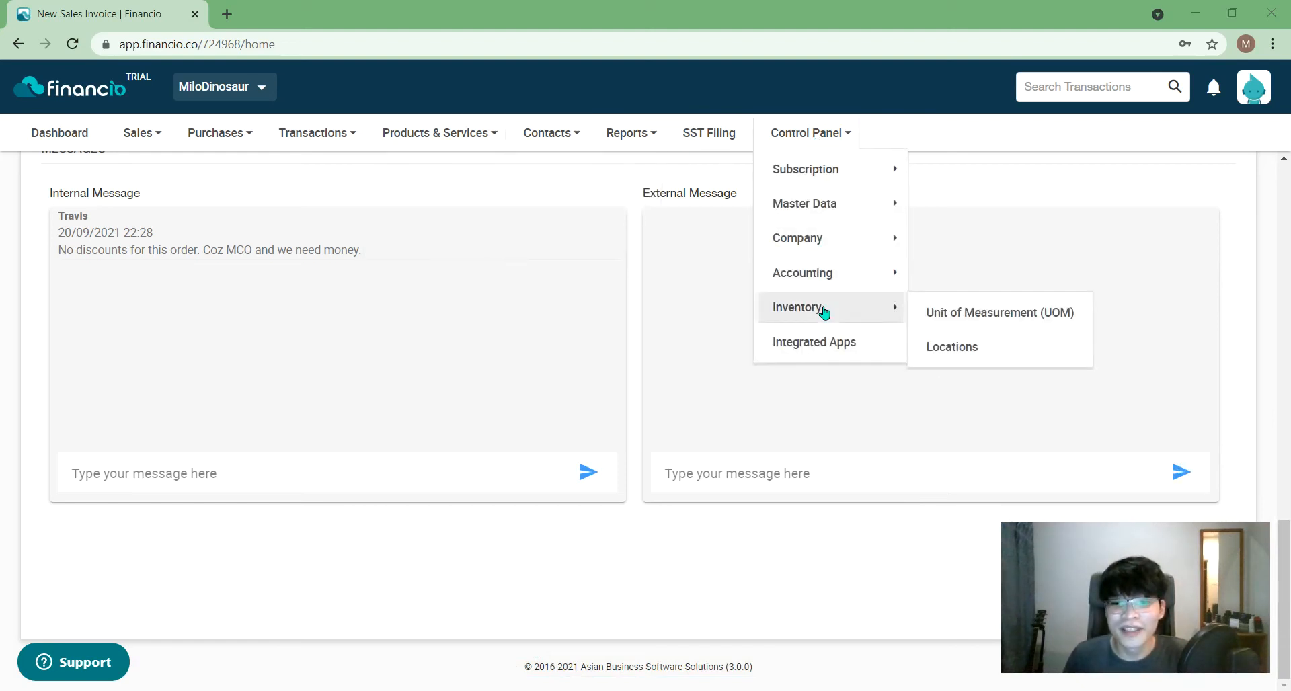
pyautogui.moveTo(851, 276)
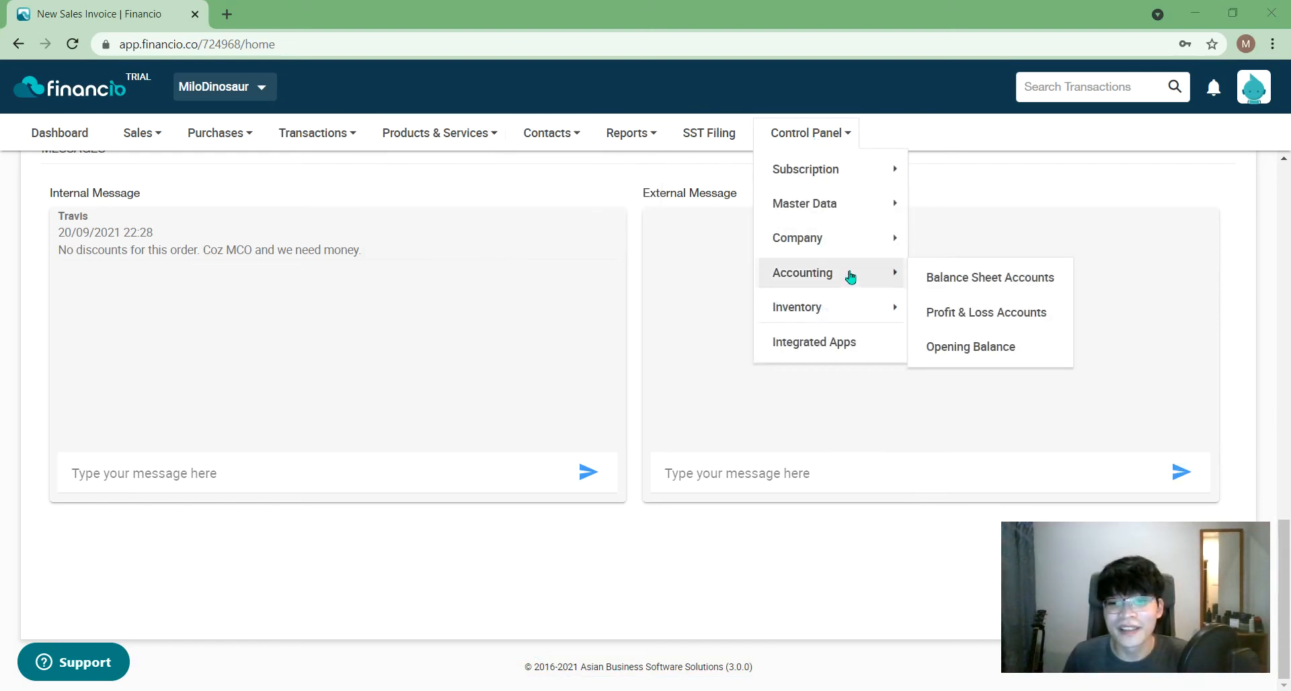
pyautogui.moveTo(861, 246)
pyautogui.moveTo(856, 202)
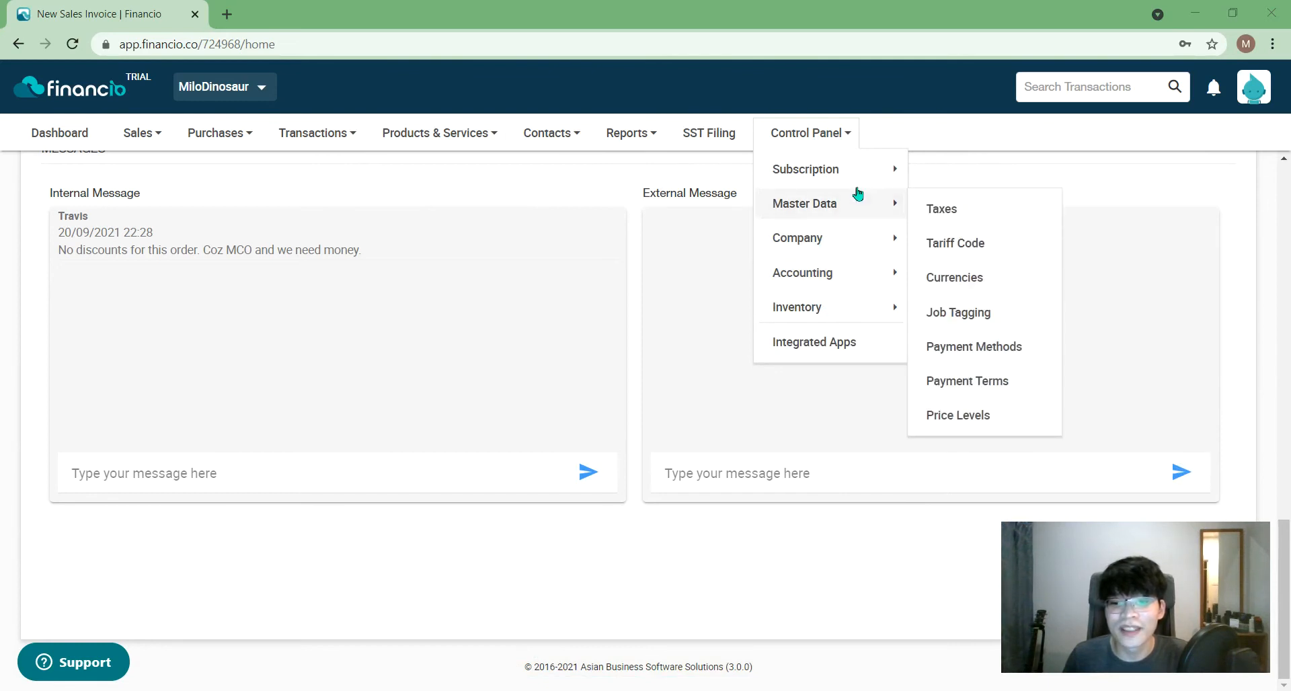
pyautogui.moveTo(856, 166)
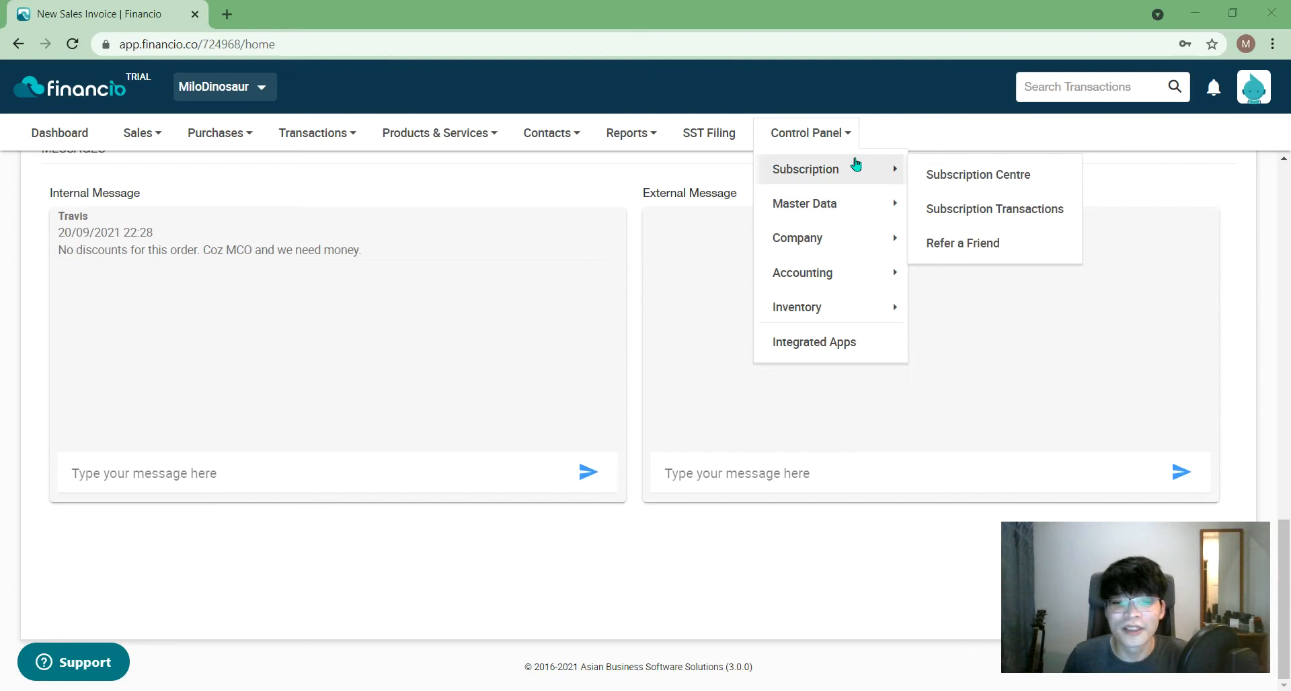
pyautogui.click(470, 168)
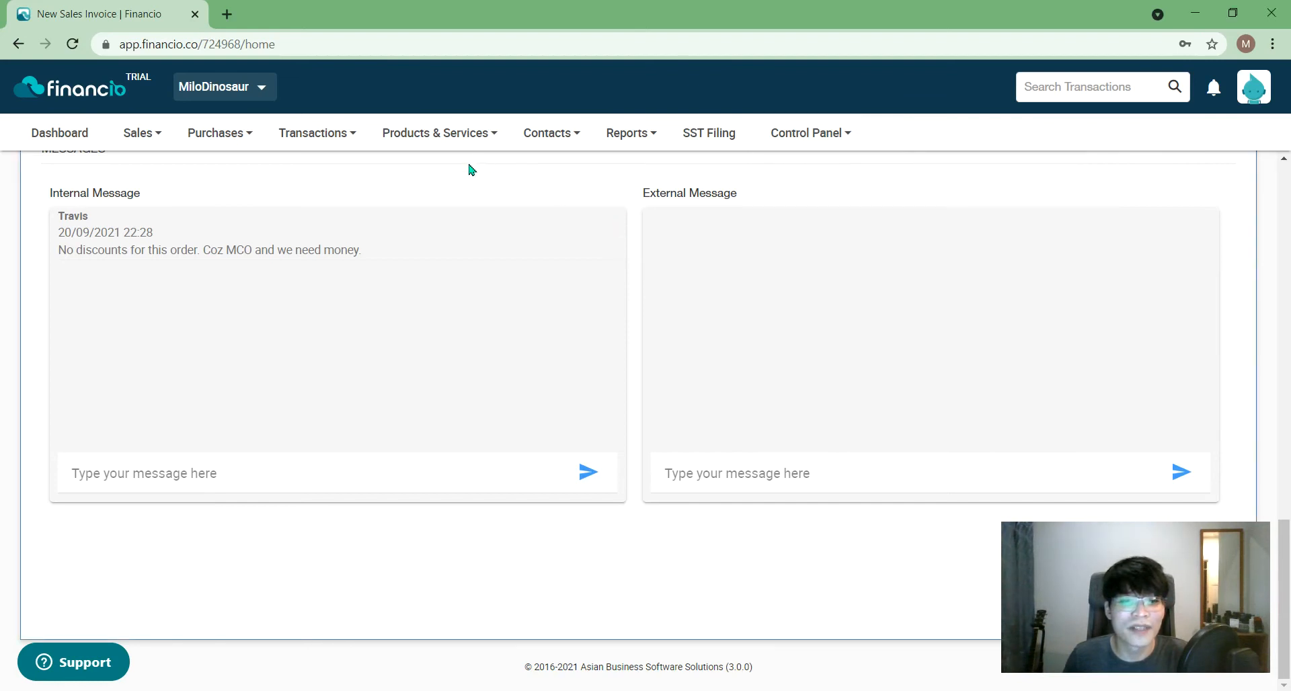
pyautogui.click(469, 143)
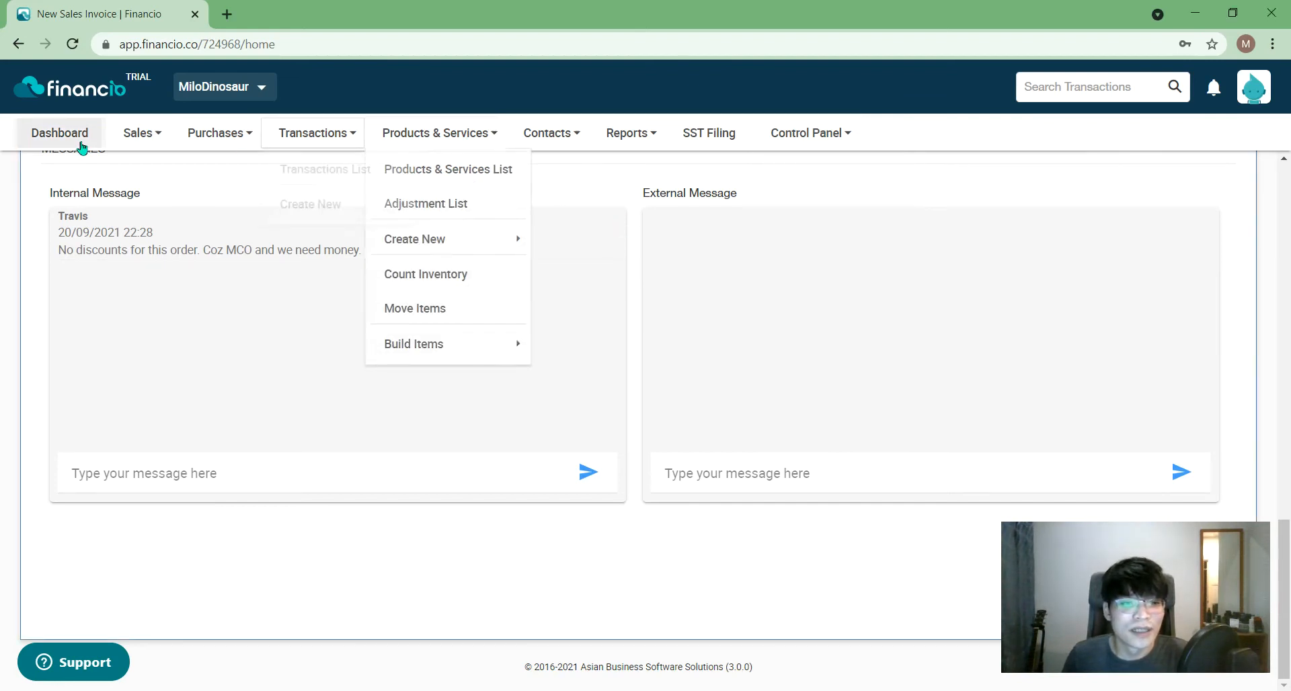
pyautogui.click(215, 133)
pyautogui.scroll(2, 1289, 291)
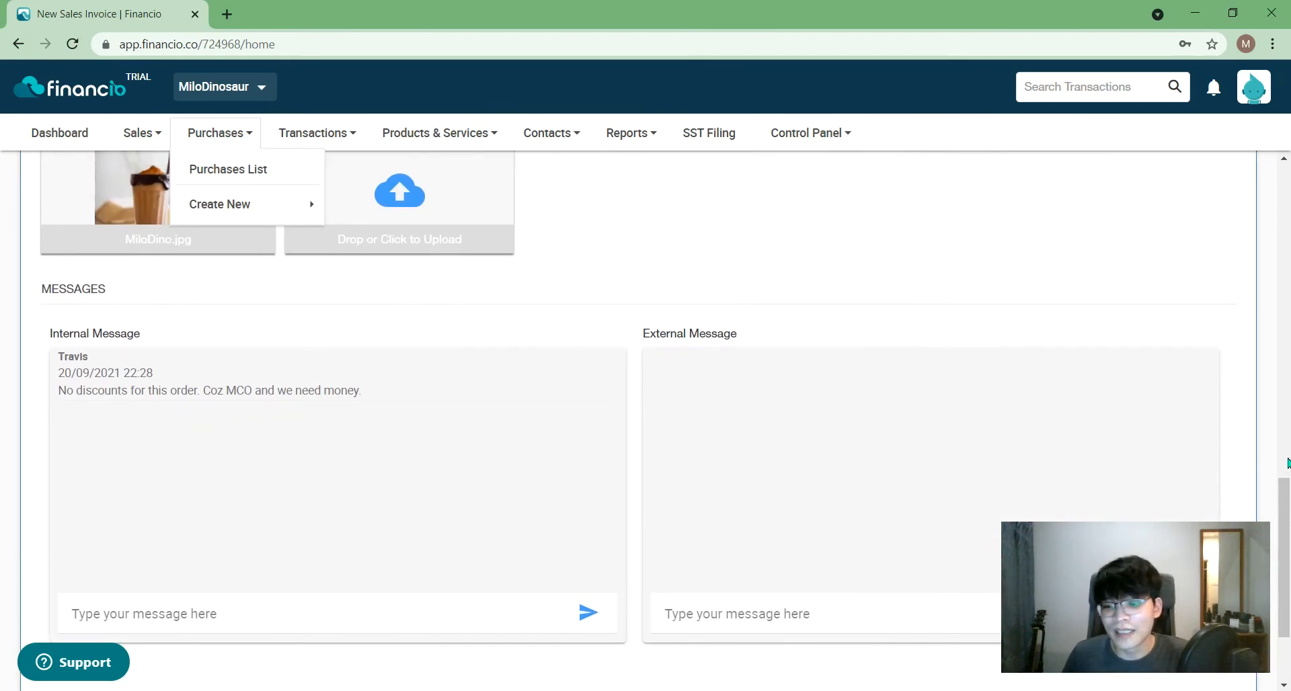
pyautogui.scroll(10, 1287, 457)
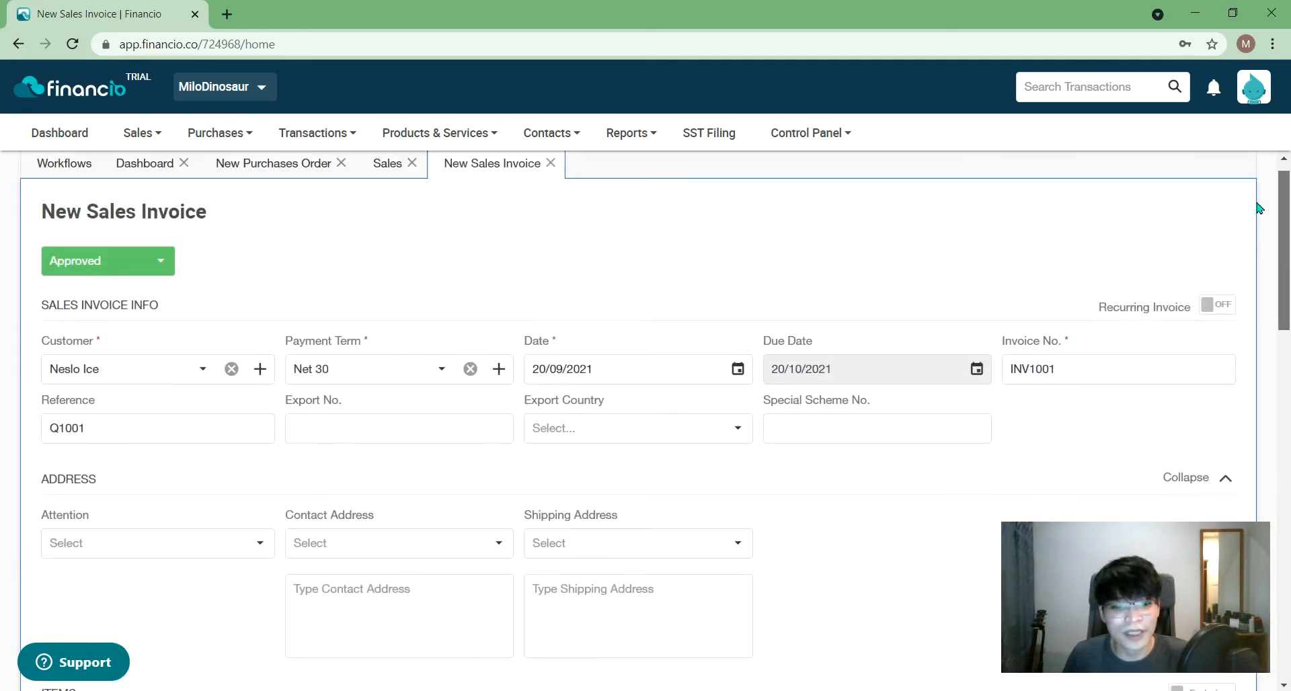
pyautogui.scroll(1, 1258, 209)
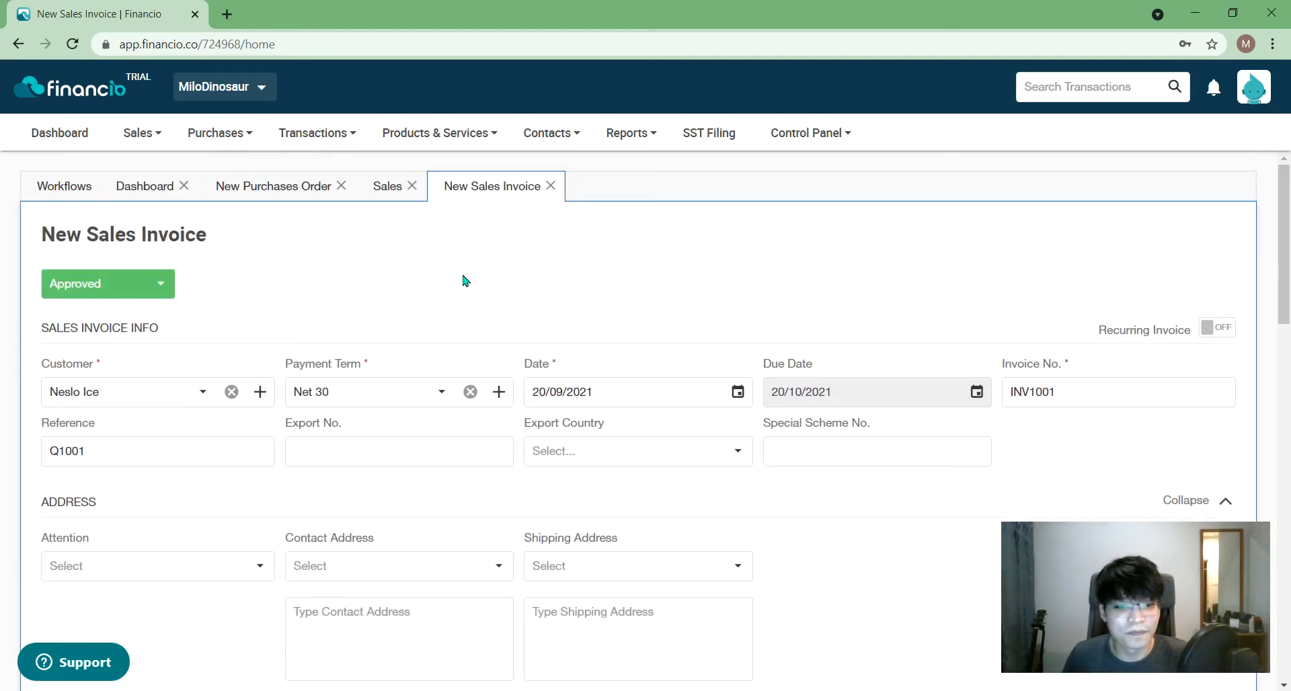
pyautogui.click(298, 186)
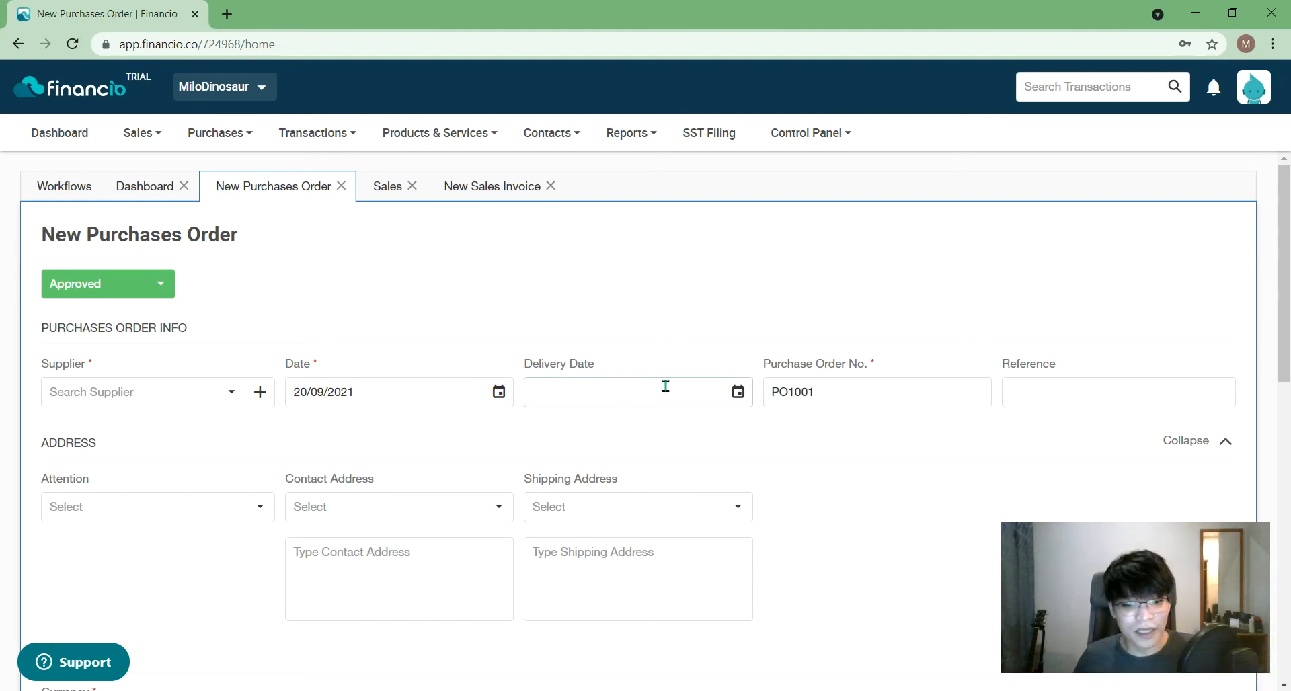
pyautogui.click(730, 400)
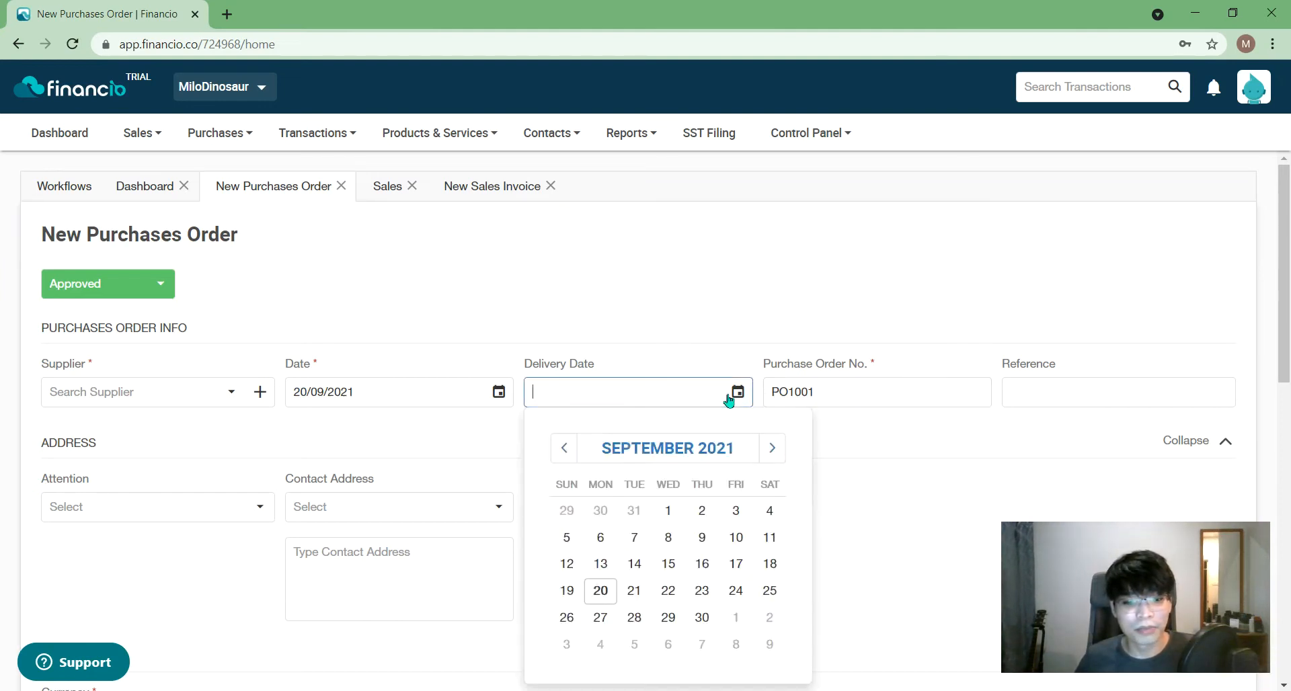
pyautogui.click(724, 336)
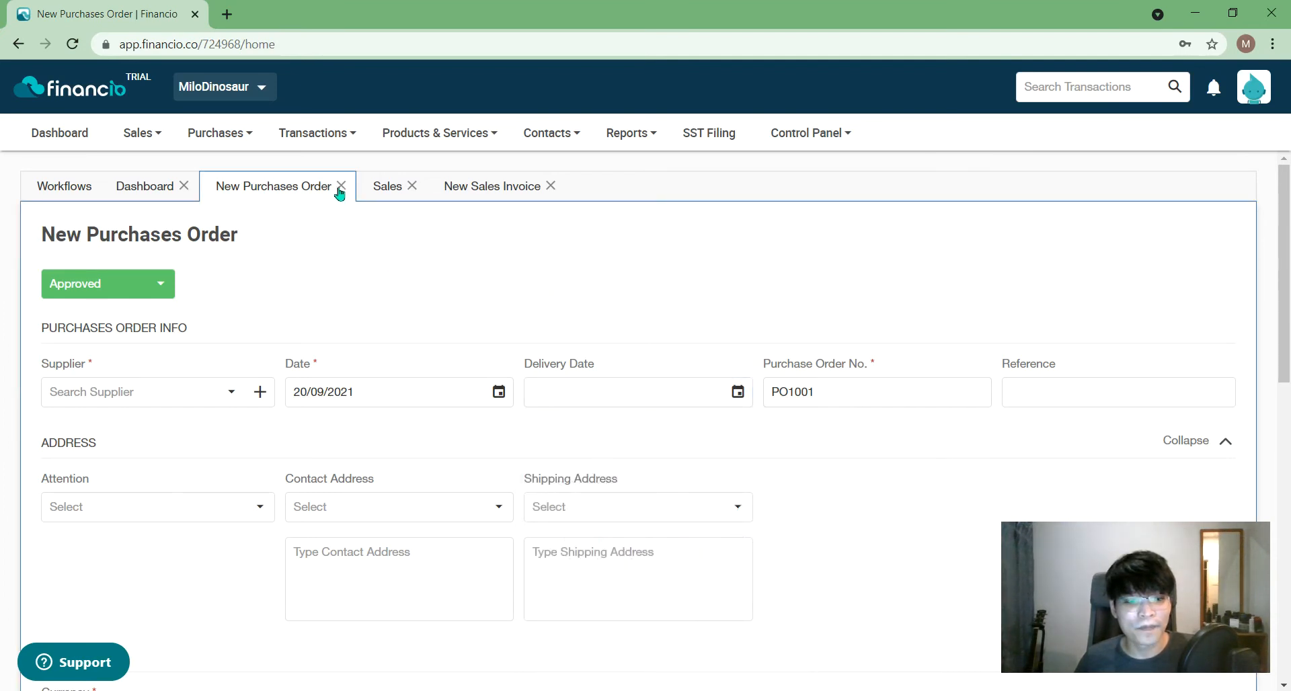
pyautogui.click(222, 392)
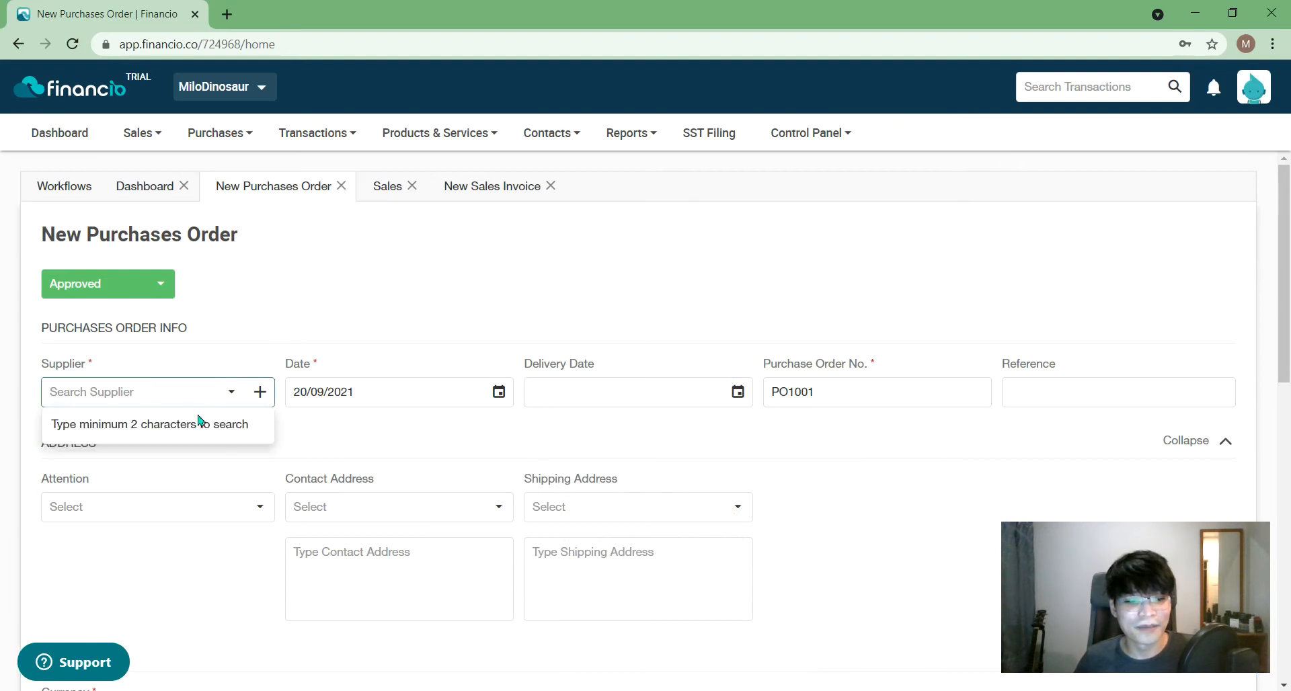
pyautogui.write('nes')
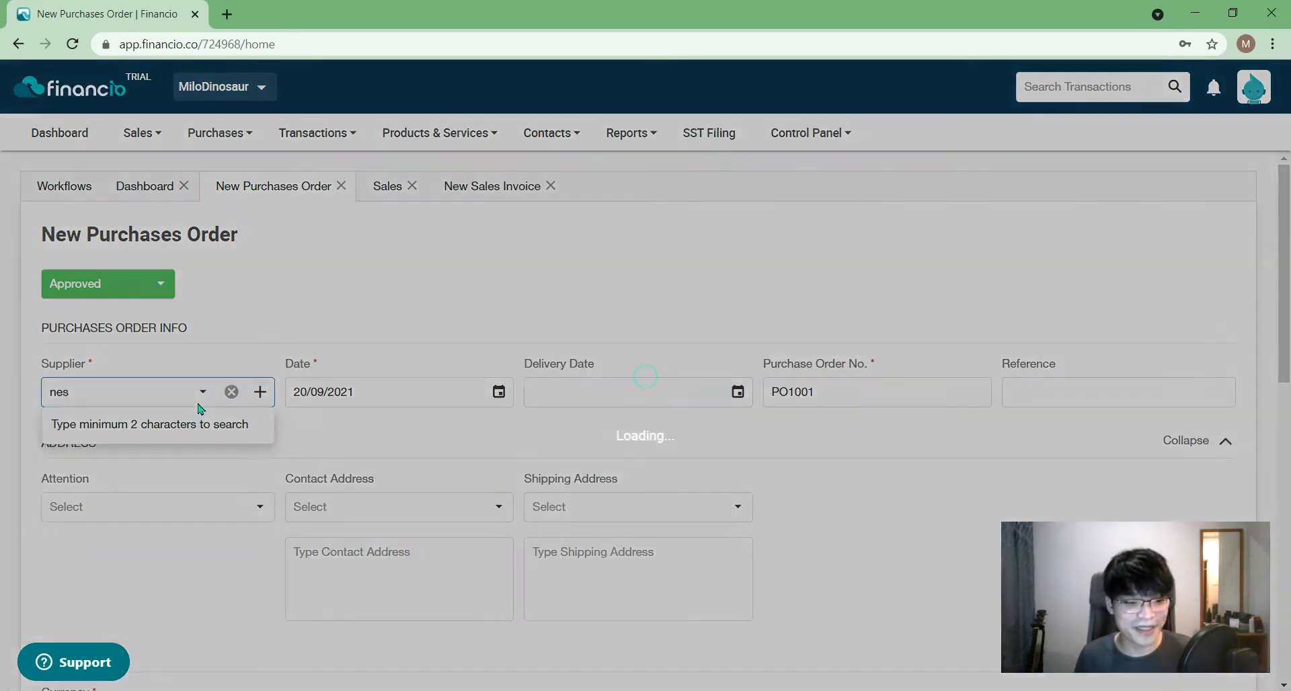
pyautogui.write('l')
pyautogui.click(176, 441)
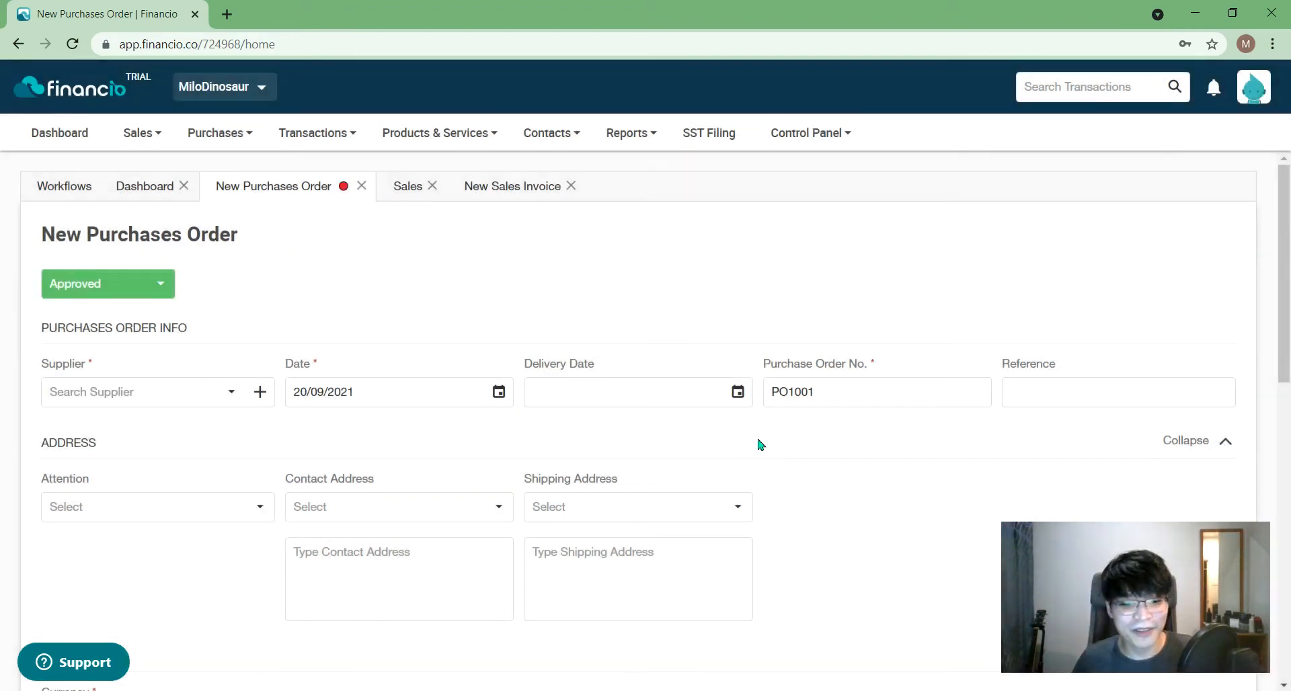
pyautogui.click(873, 487)
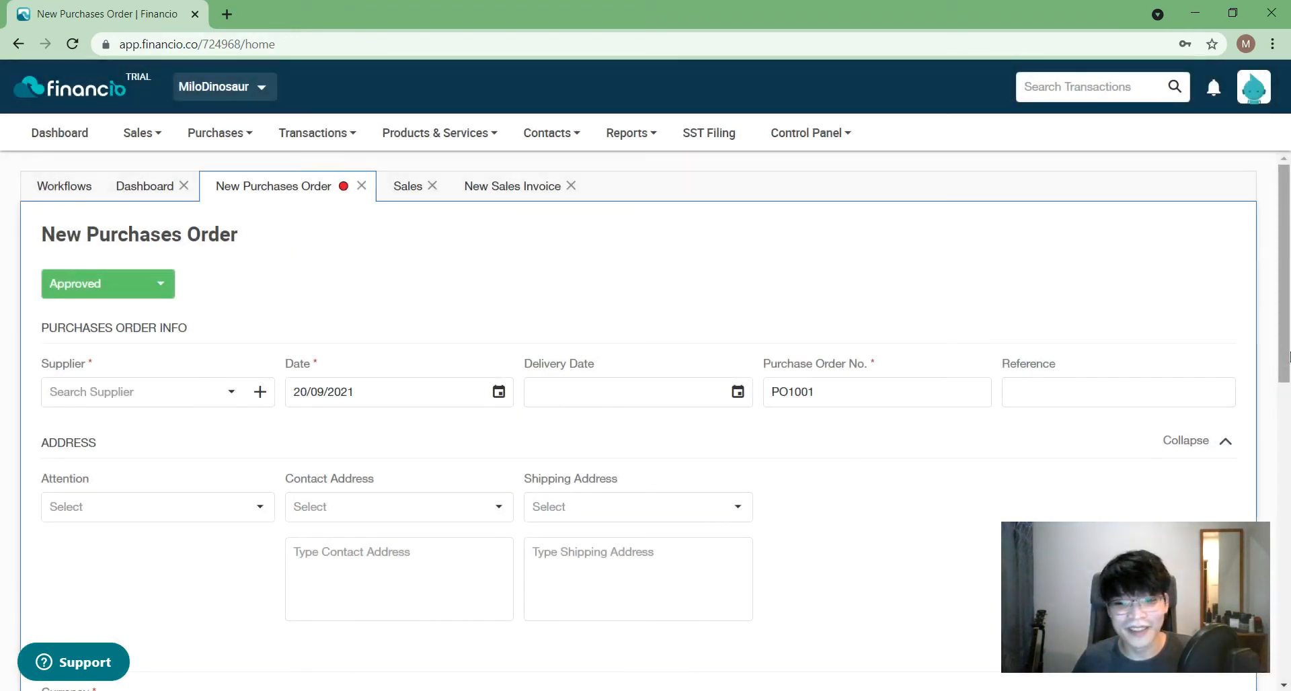
pyautogui.scroll(-8, 875, 493)
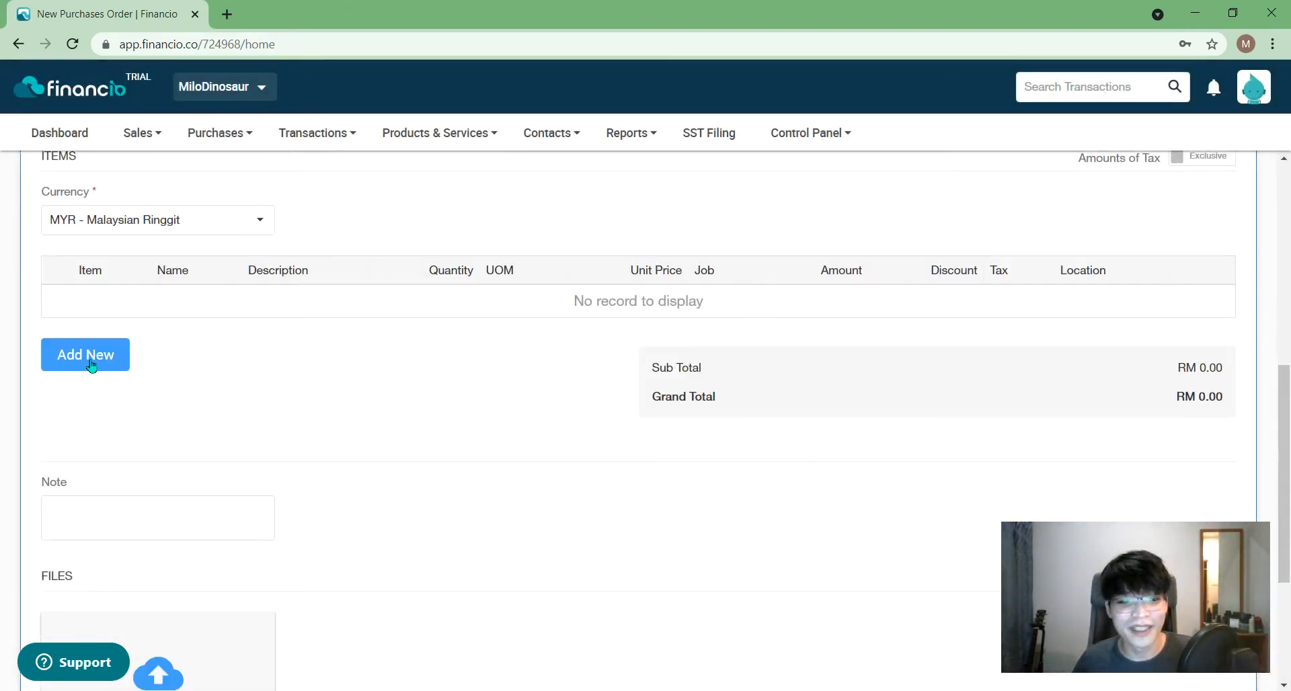
# - Add a new order line with Milo Powder 1kg (tin) as the item
pyautogui.click(109, 354)
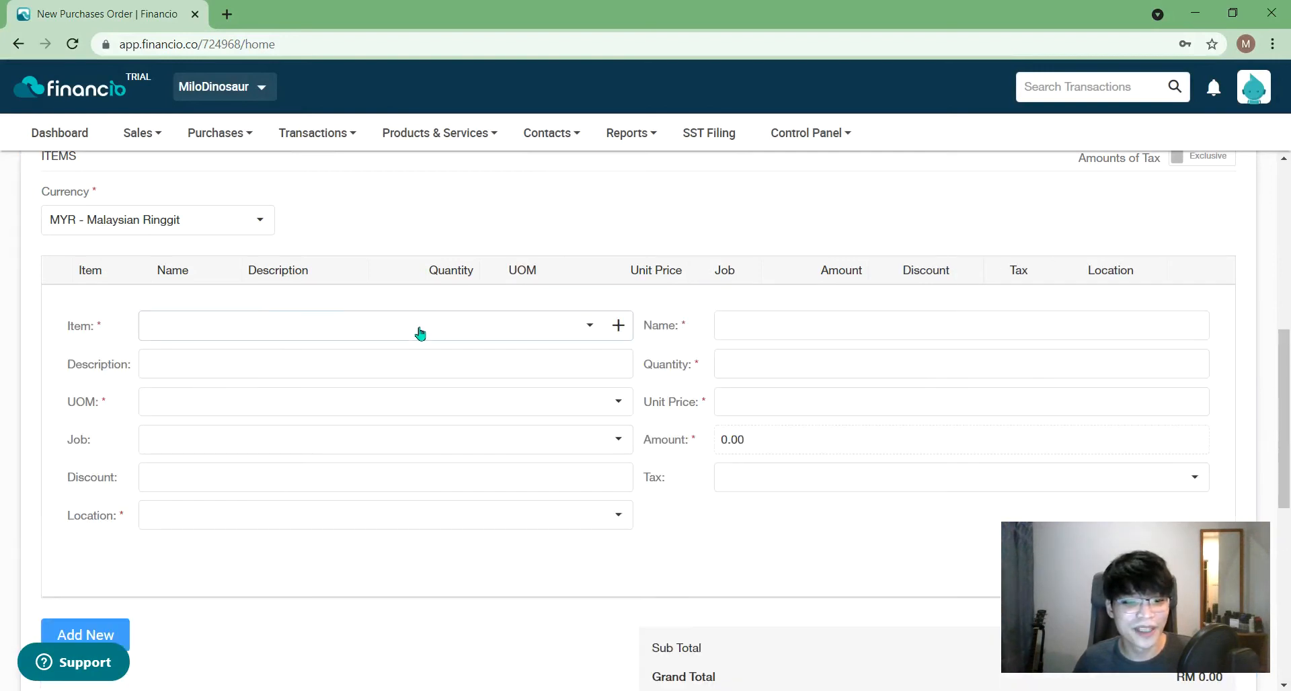
pyautogui.click(577, 334)
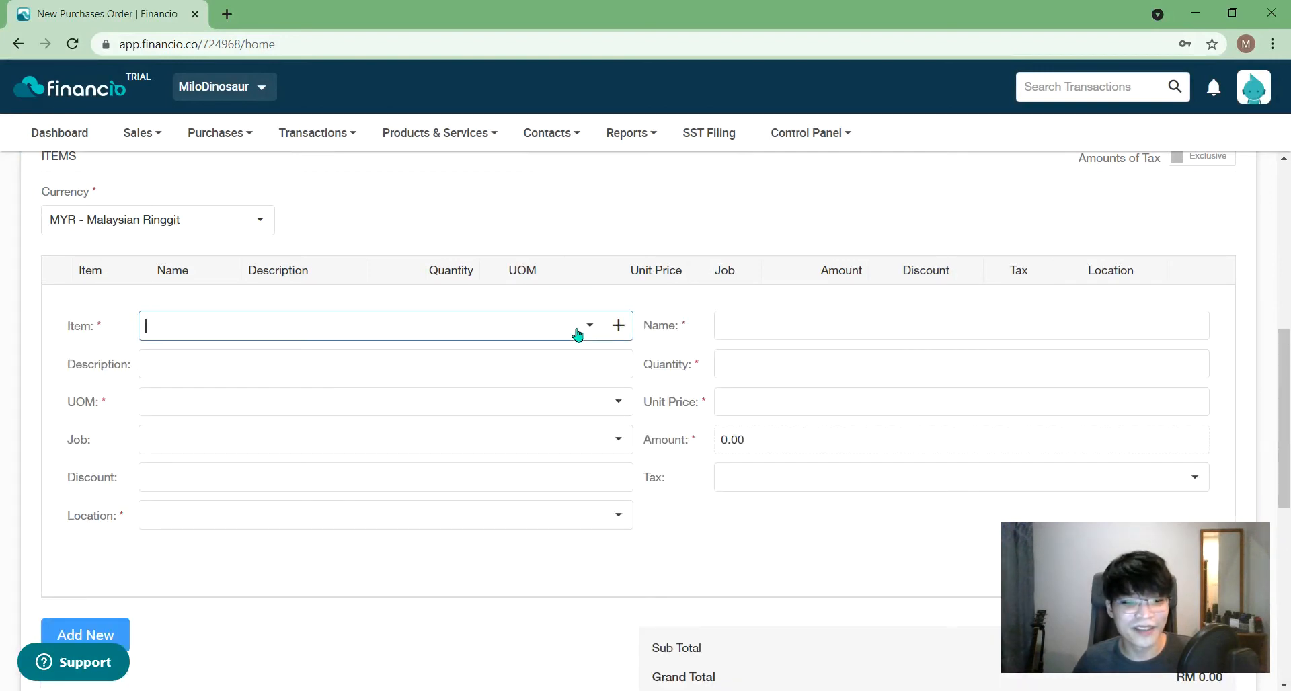
pyautogui.click(466, 398)
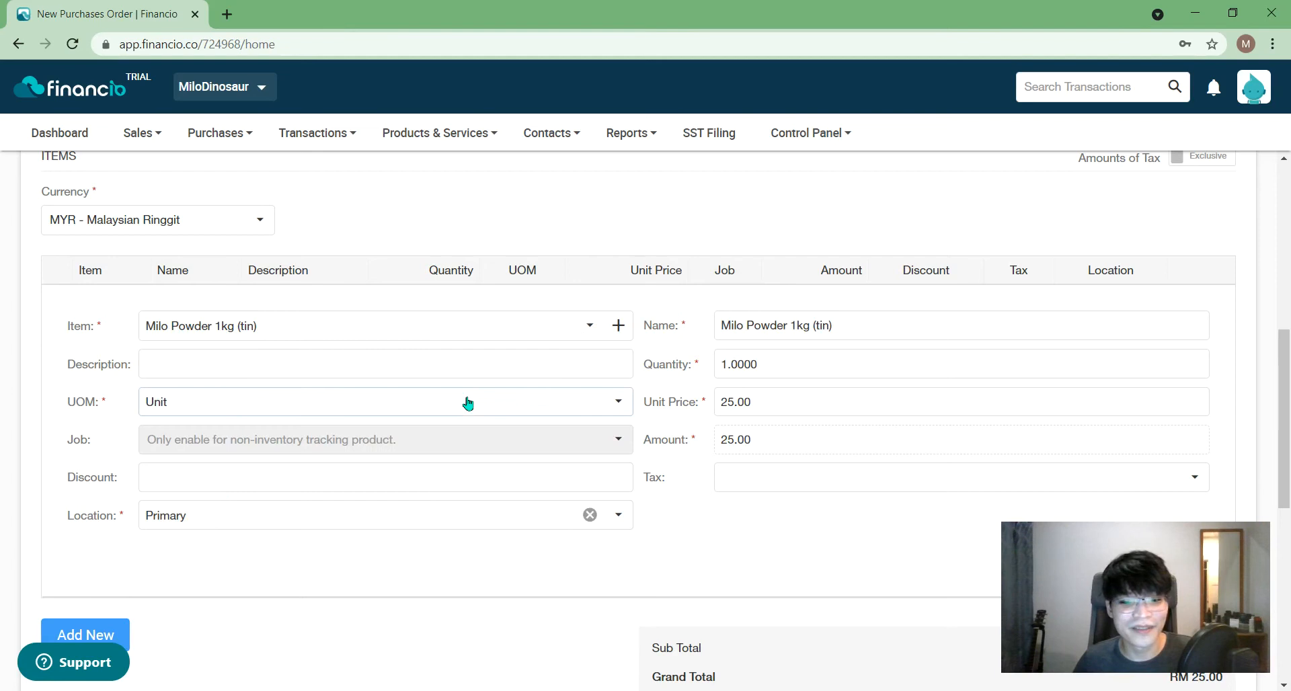
# - Set the line quantity to 2000 and save it, making the total RM 50,000.00
pyautogui.click(728, 366)
pyautogui.press('BackSpace')
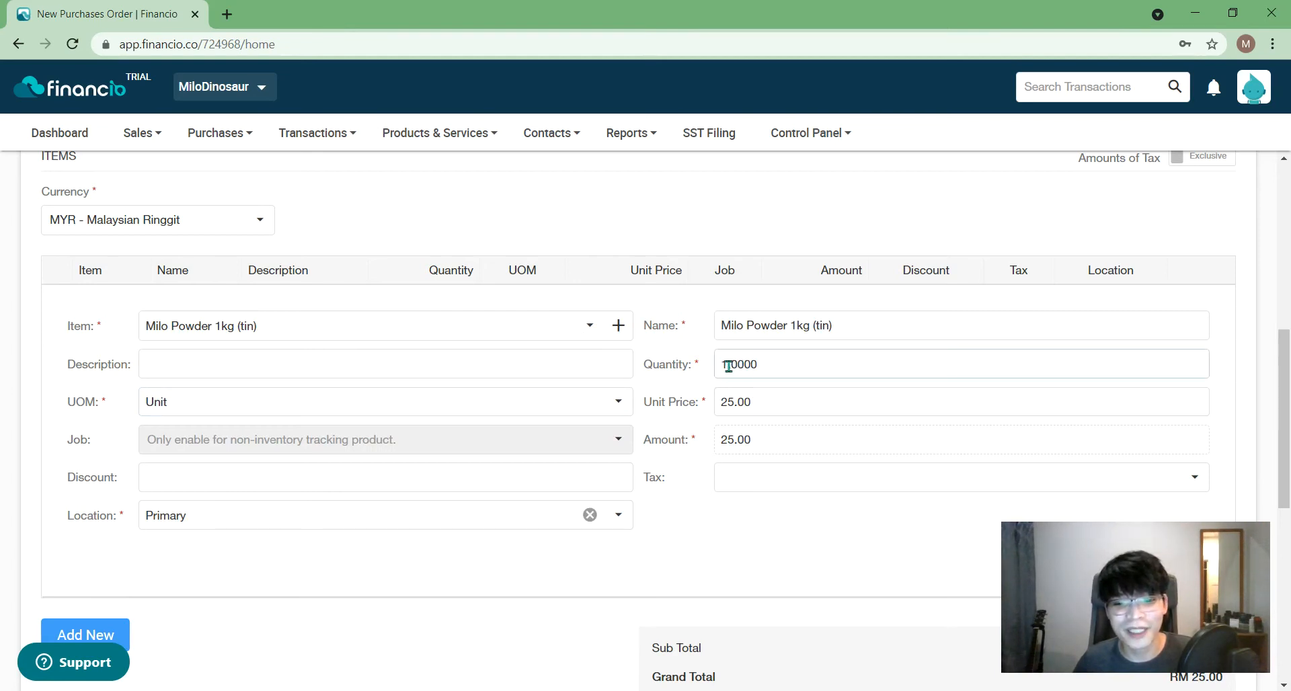
pyautogui.moveTo(728, 366); pyautogui.dragTo(715, 365)
pyautogui.write('2000')
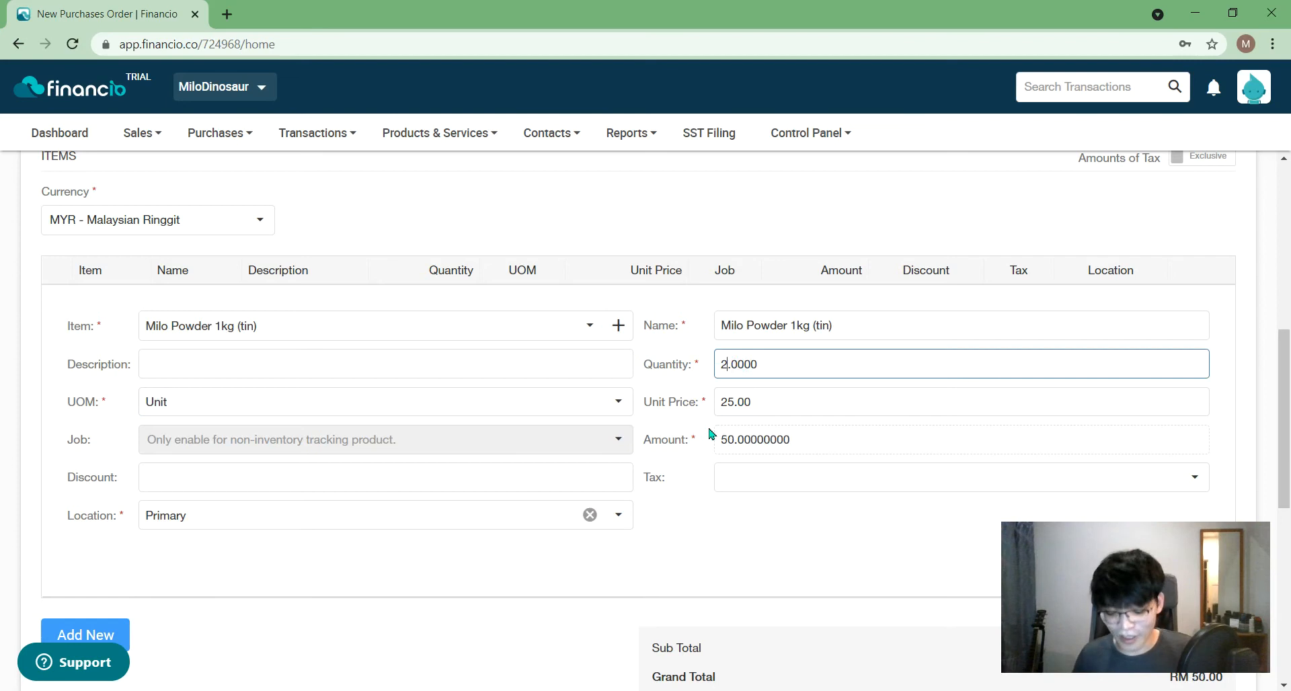
pyautogui.click(838, 541)
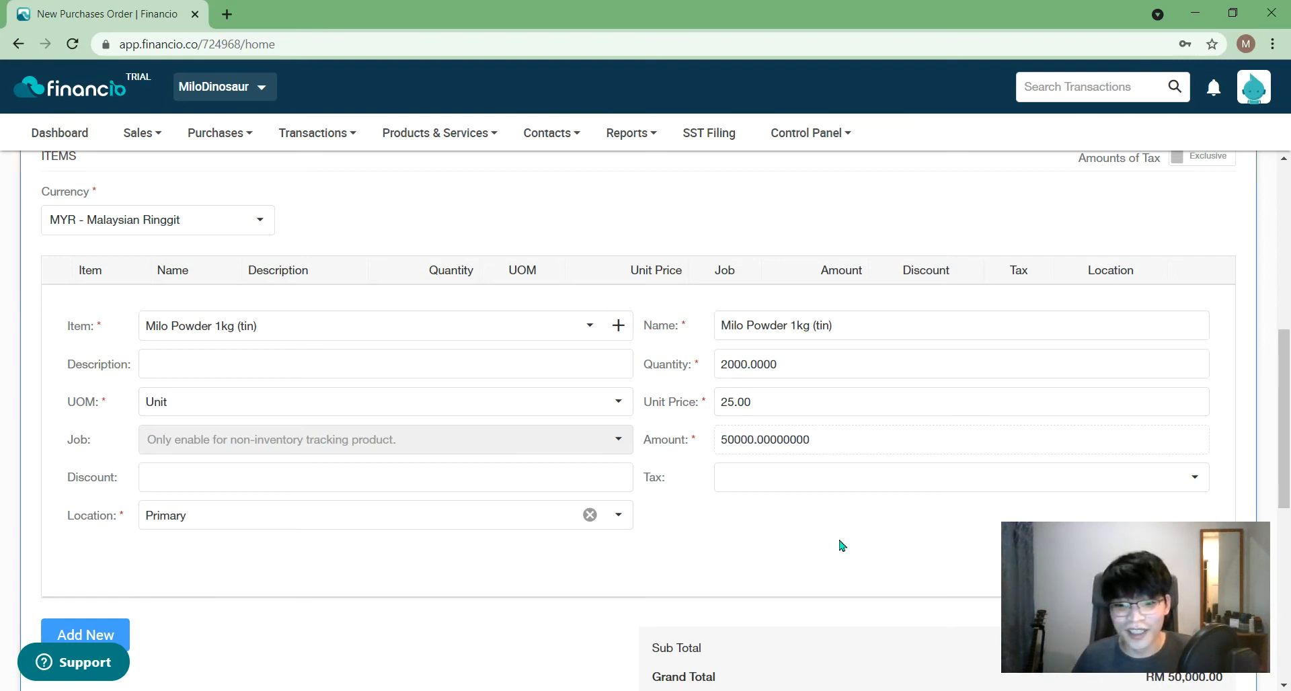
pyautogui.scroll(-2, 787, 530)
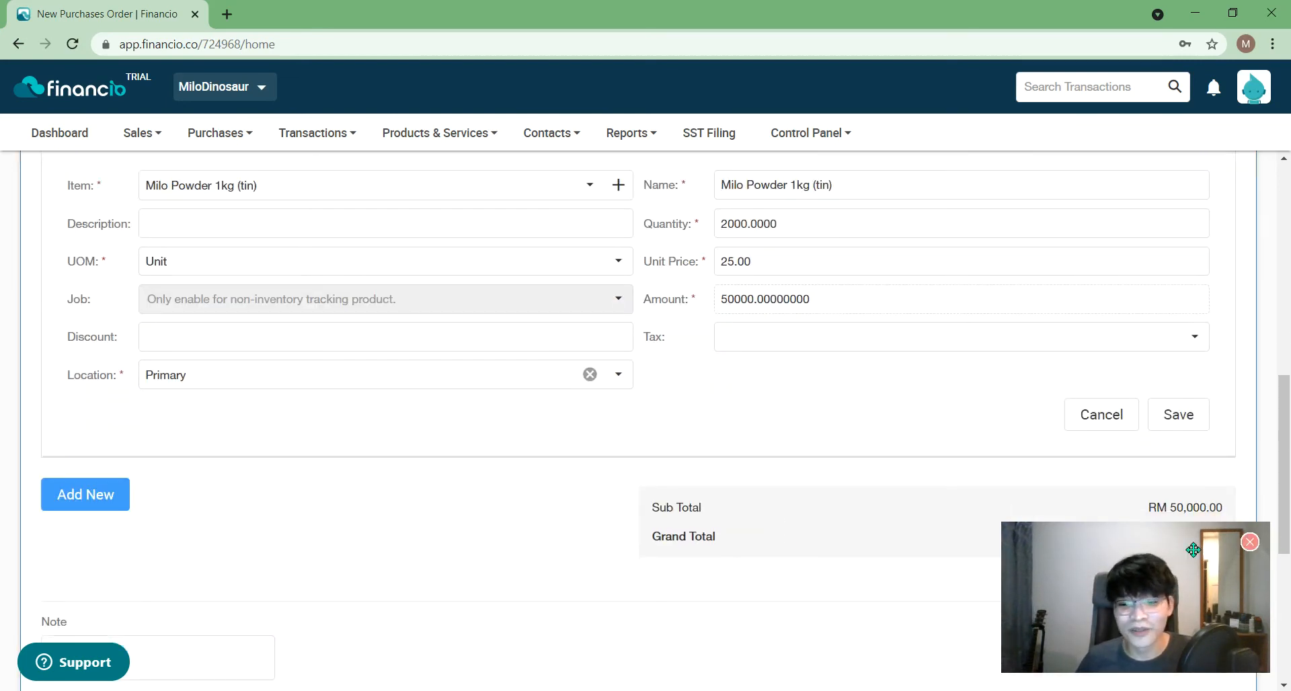
pyautogui.moveTo(1143, 576); pyautogui.dragTo(1117, 292)
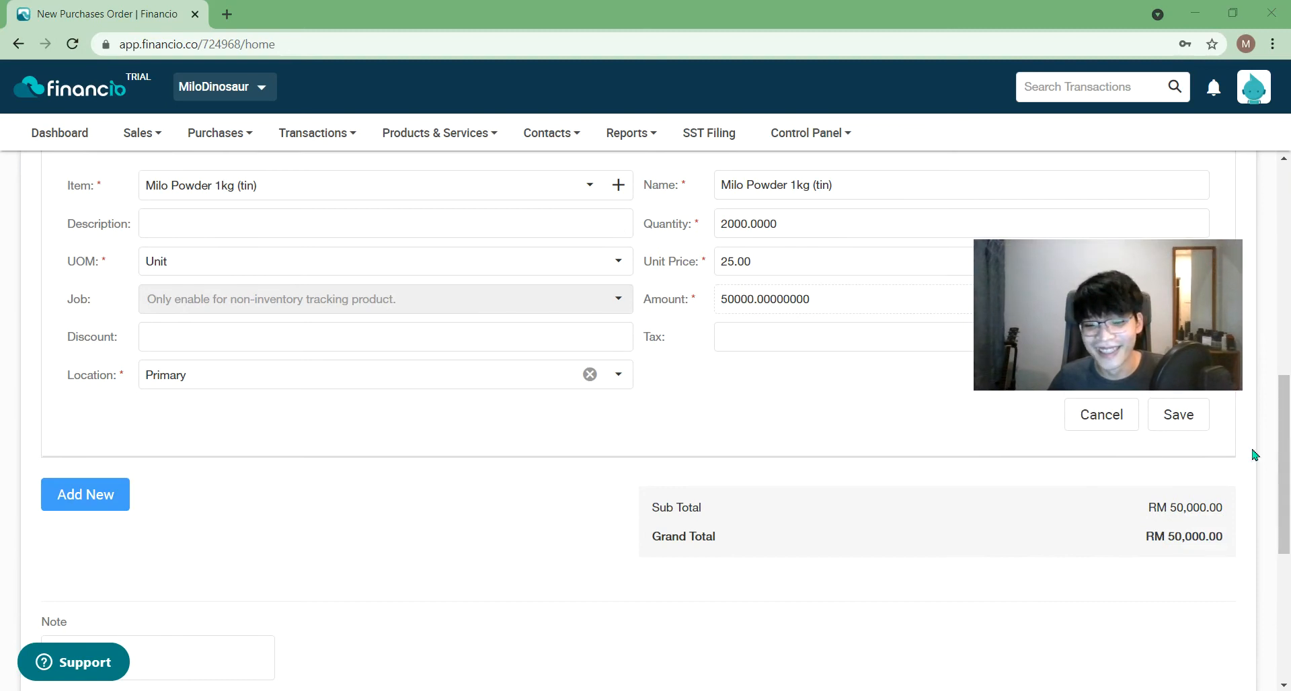
pyautogui.click(1188, 428)
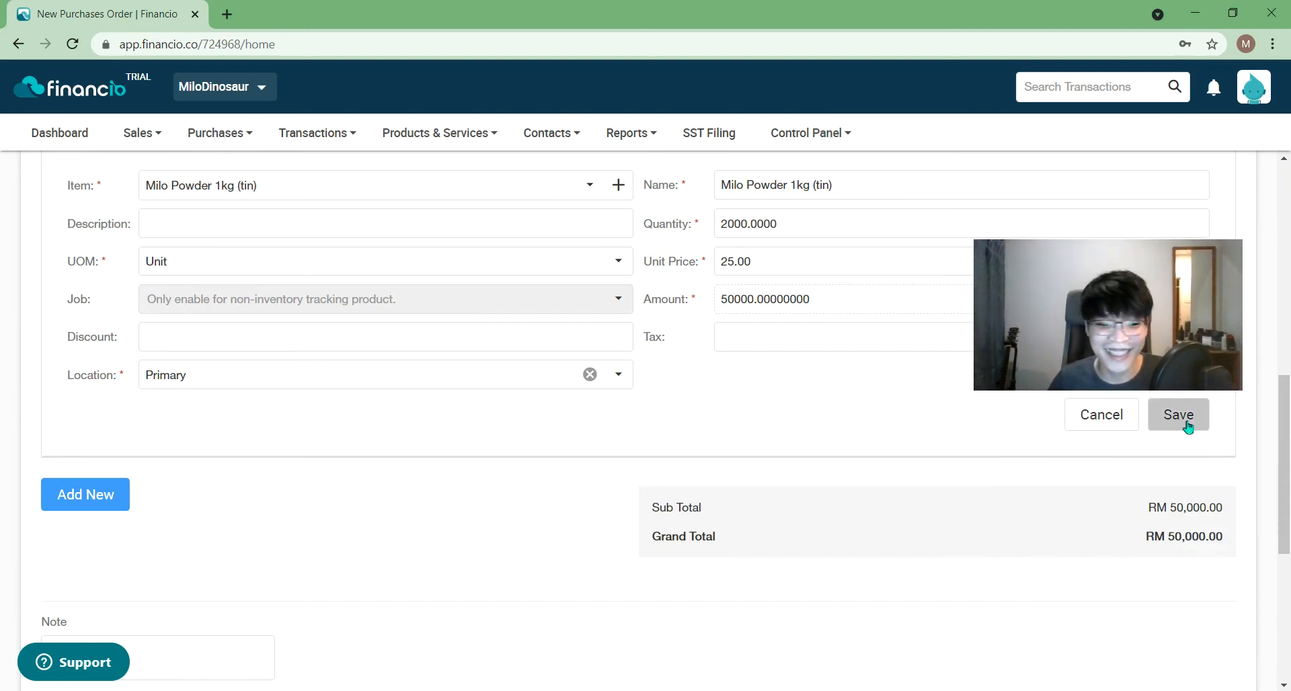
# - Toggle the start-another-order option and attempt to save the purchase order
pyautogui.moveTo(1289, 462); pyautogui.dragTo(1269, 503)
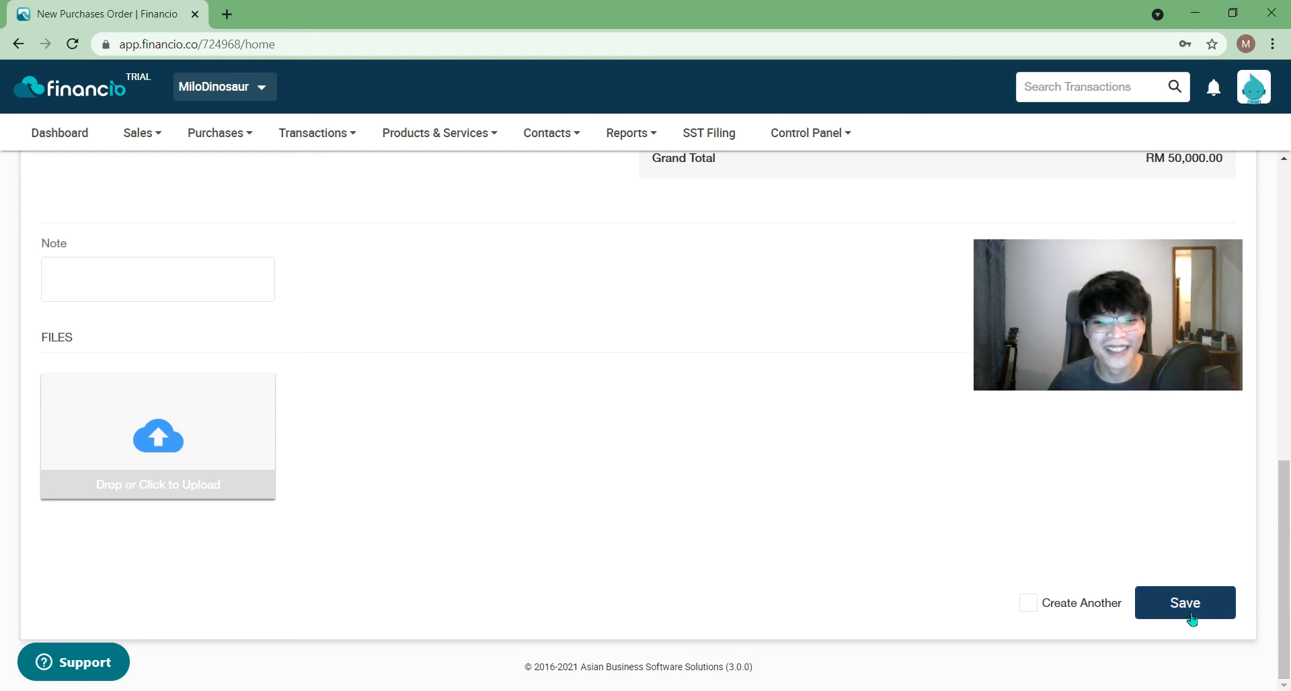
pyautogui.click(1038, 610)
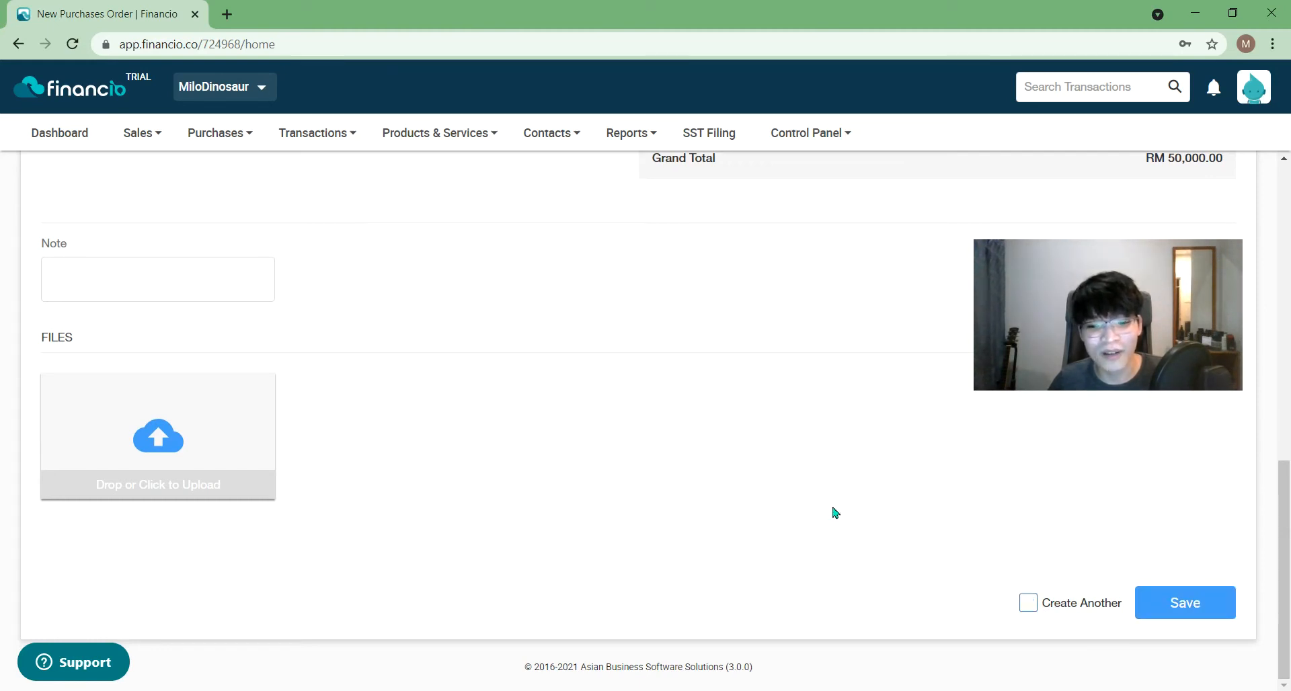
pyautogui.moveTo(1284, 489); pyautogui.dragTo(1290, 193)
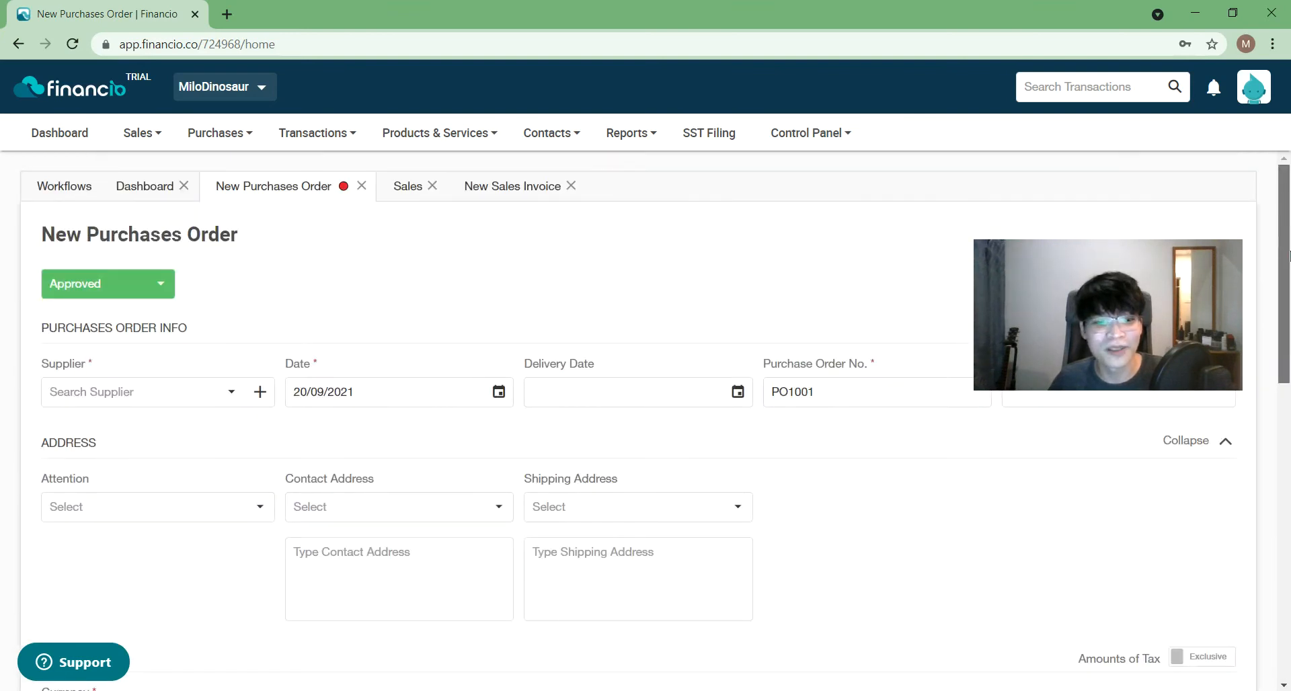
pyautogui.moveTo(1290, 256); pyautogui.dragTo(1288, 643)
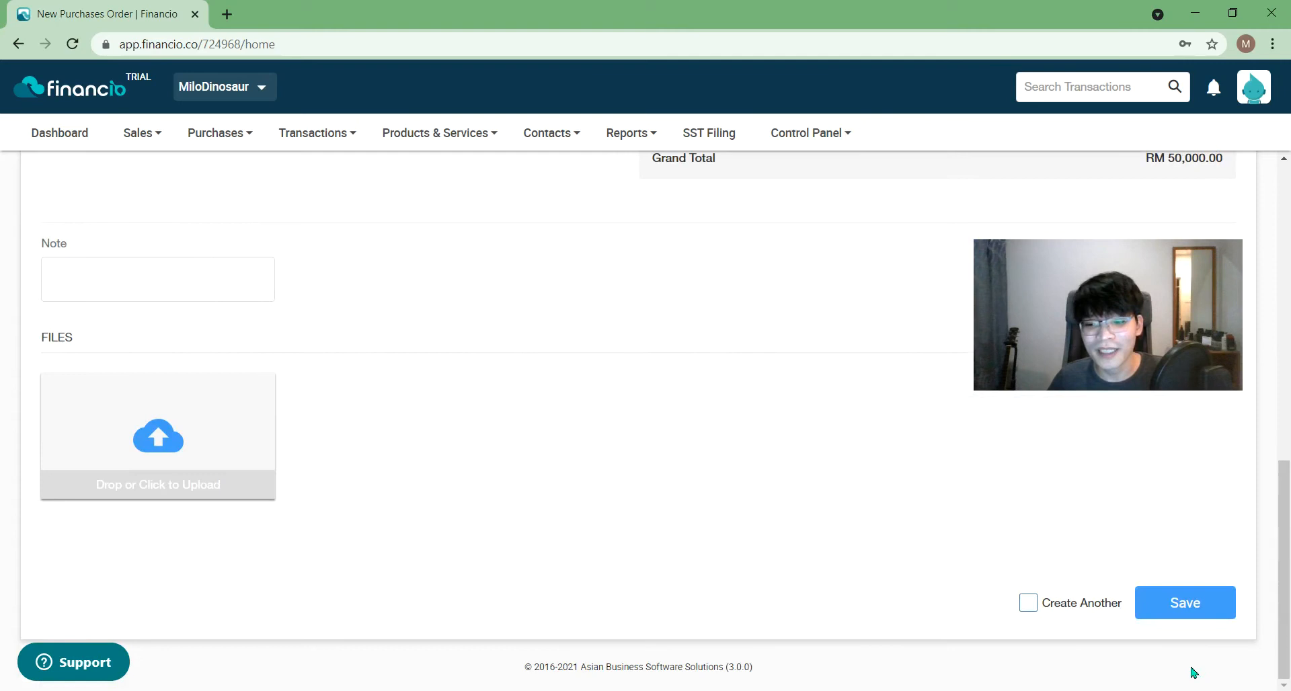
pyautogui.click(1185, 602)
# - Choose Neslo Ice as the supplier and save PO1001 successfully
pyautogui.click(154, 173)
pyautogui.click(129, 232)
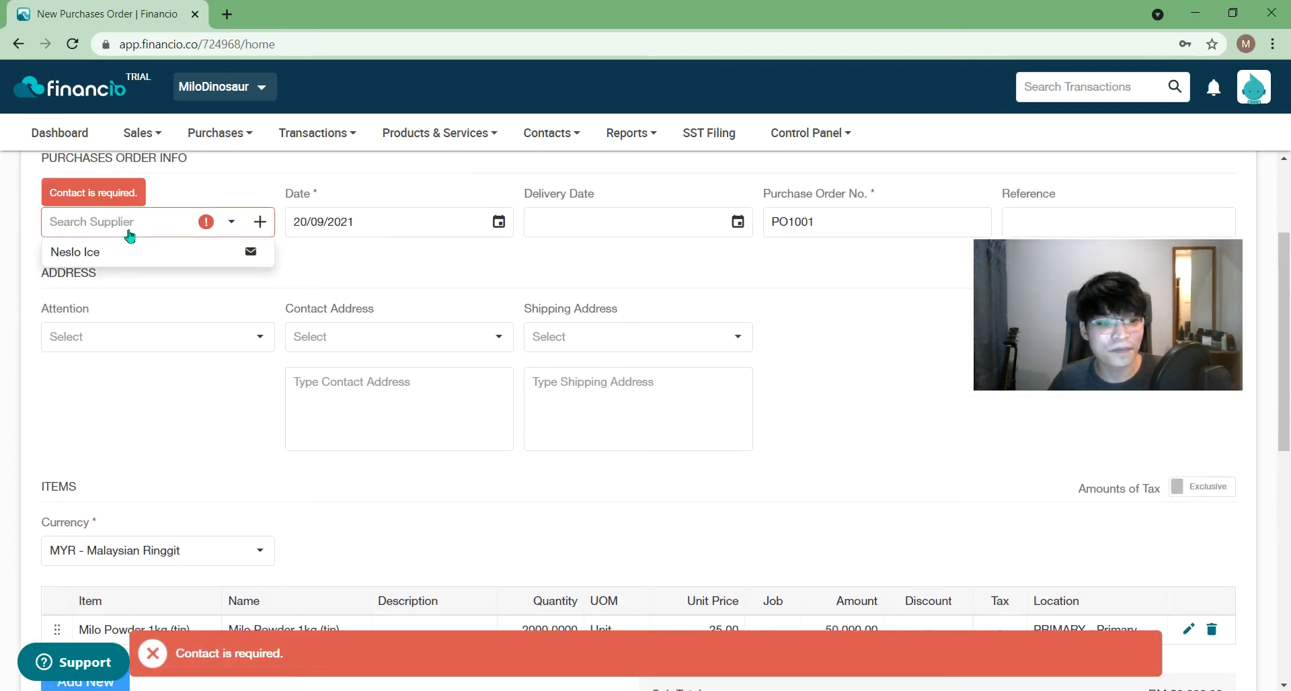
pyautogui.click(119, 254)
pyautogui.click(1009, 527)
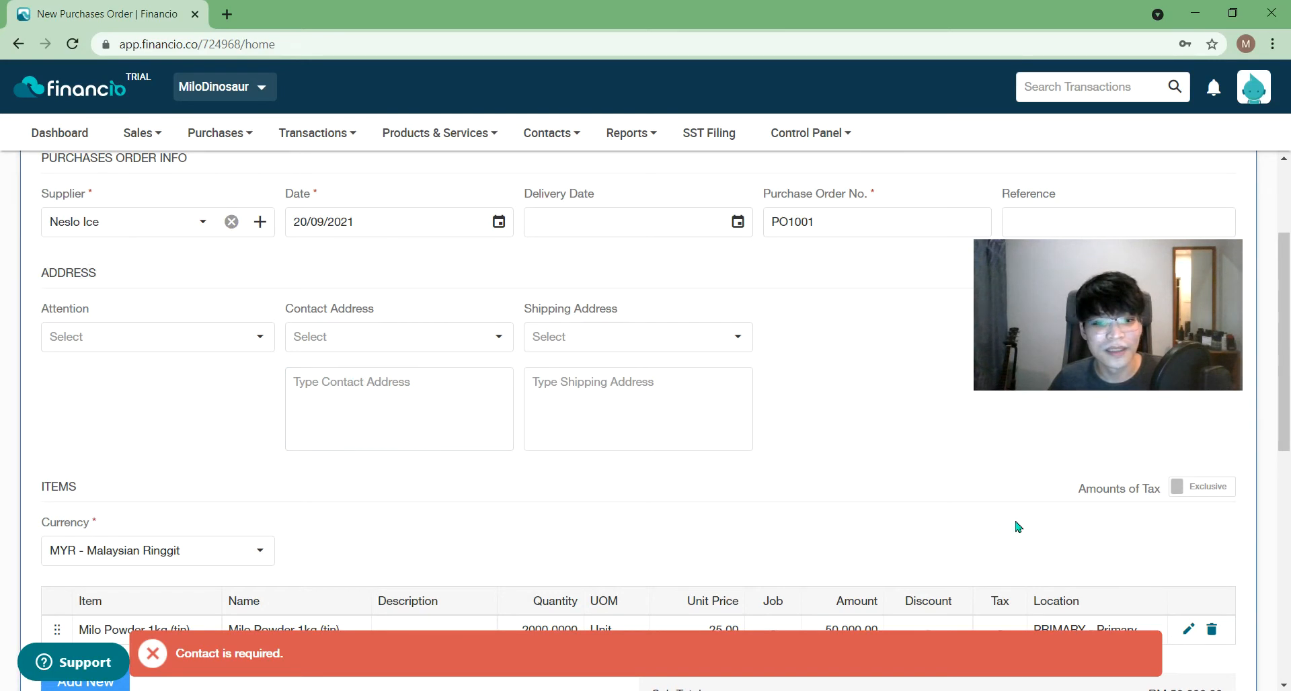
pyautogui.scroll(-8, 1289, 487)
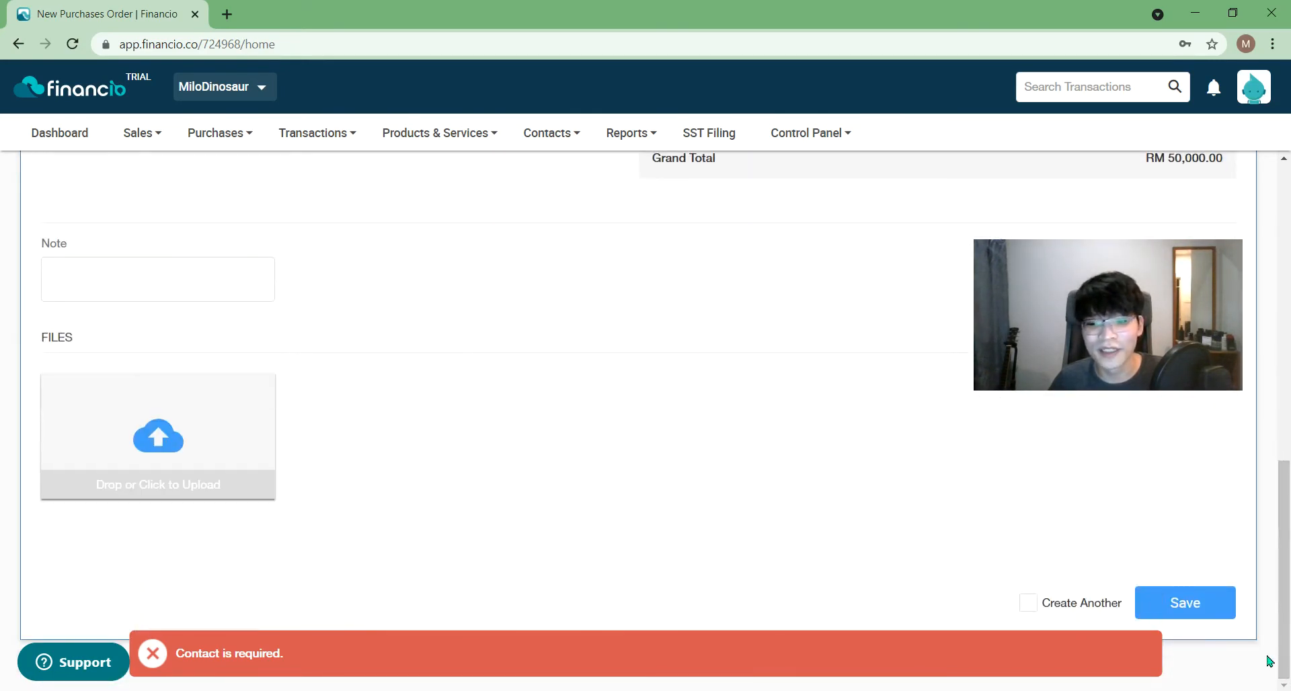
pyautogui.click(1203, 616)
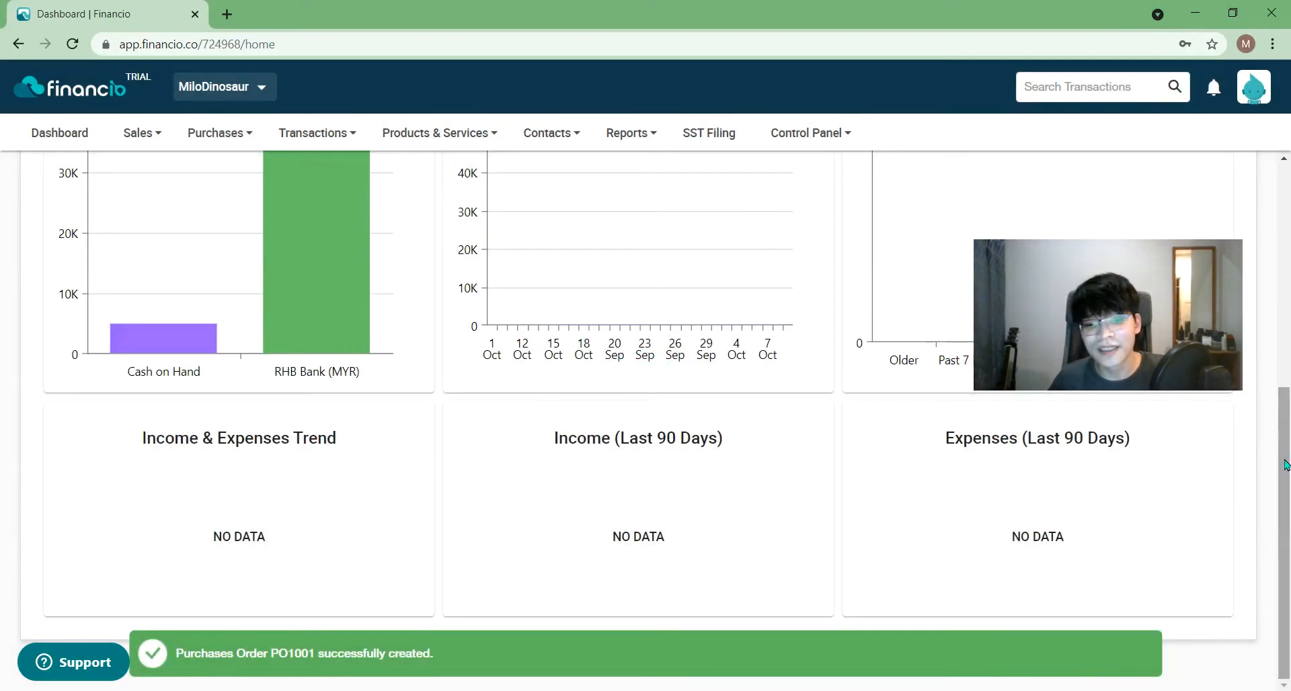
# - Choose Purchases List from the Purchases menu to open the purchases list tab
pyautogui.moveTo(1286, 464); pyautogui.dragTo(1288, 210)
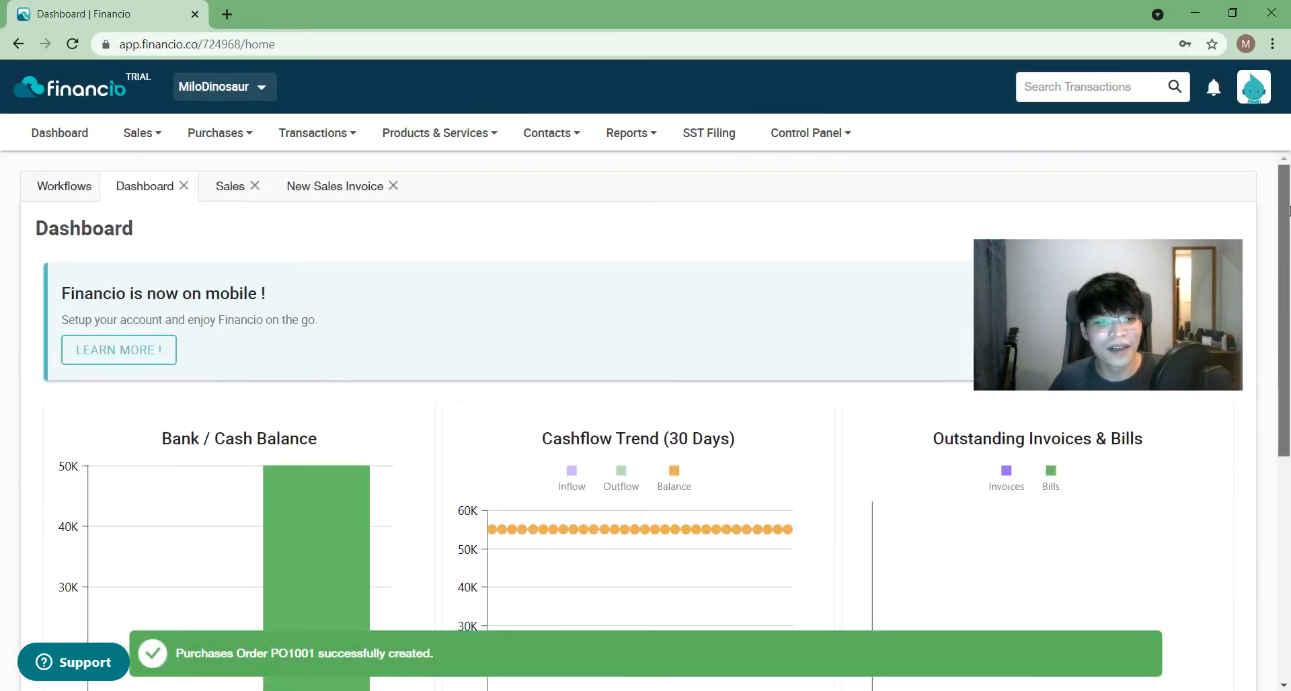
pyautogui.moveTo(198, 143)
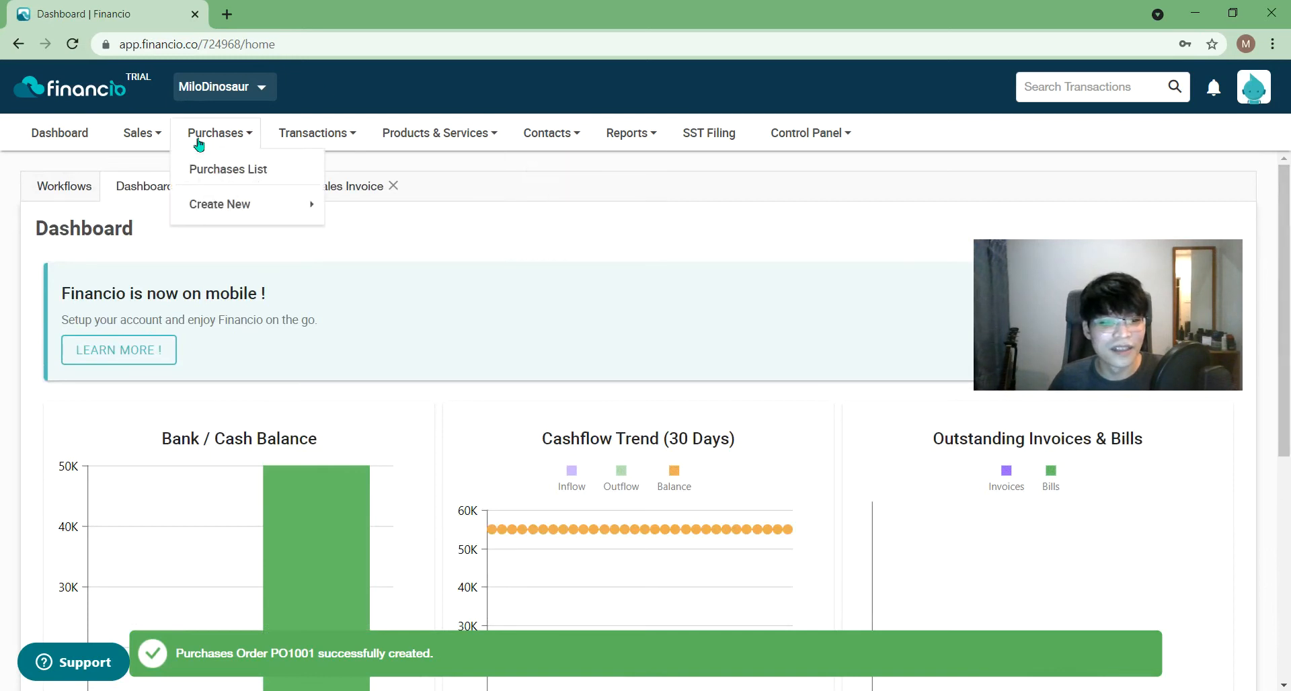
pyautogui.moveTo(215, 204)
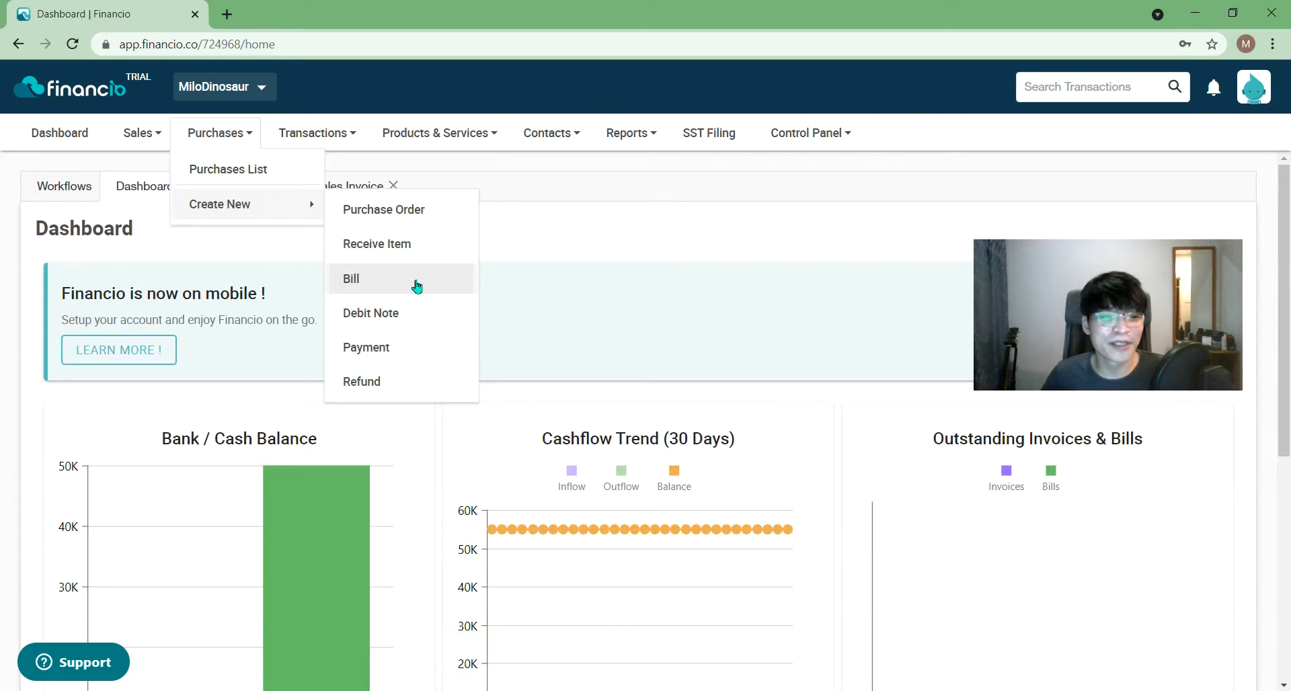
pyautogui.click(613, 180)
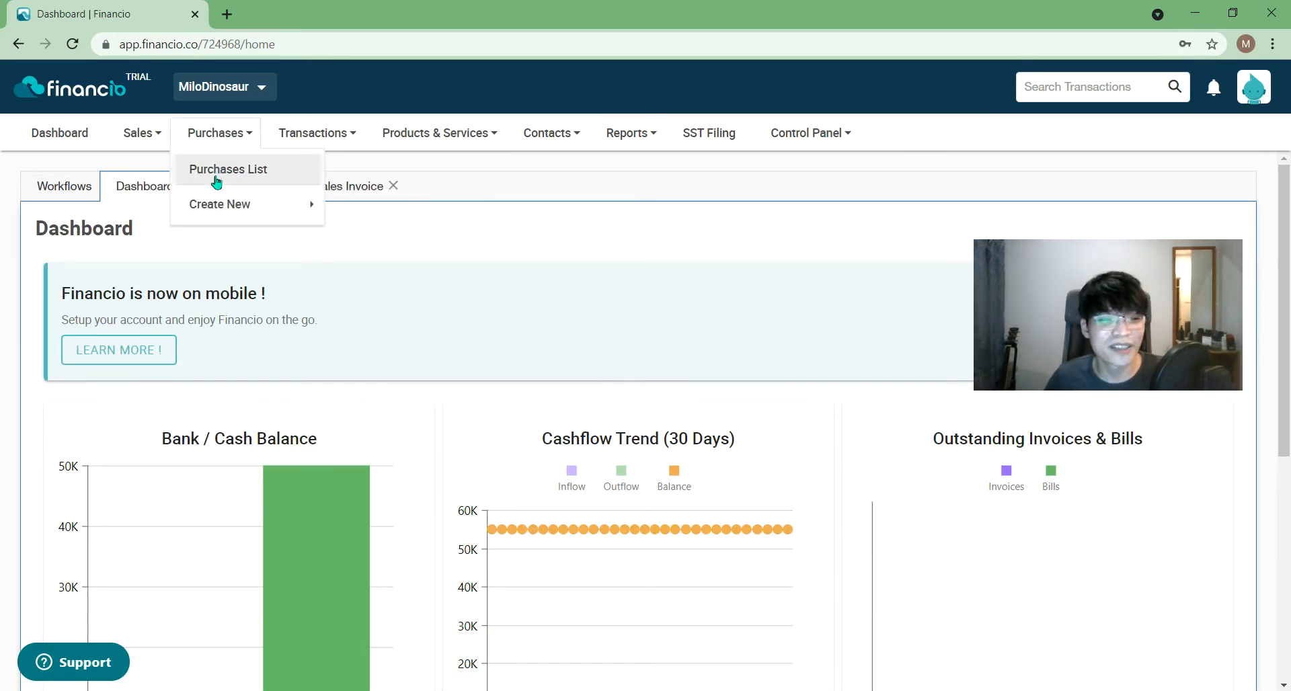
pyautogui.click(217, 185)
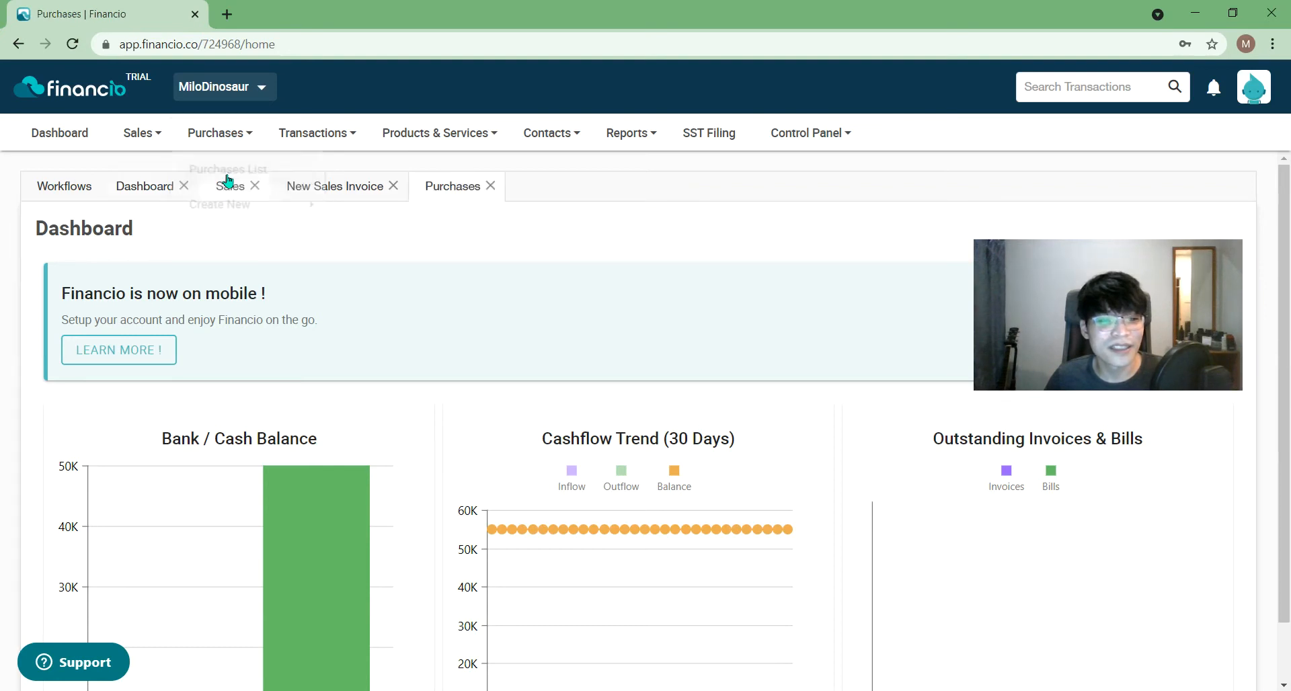
# - Browse the purchase document kinds and purchase creation menus without choosing anything
pyautogui.moveTo(1155, 293); pyautogui.dragTo(1154, 554)
pyautogui.click(119, 284)
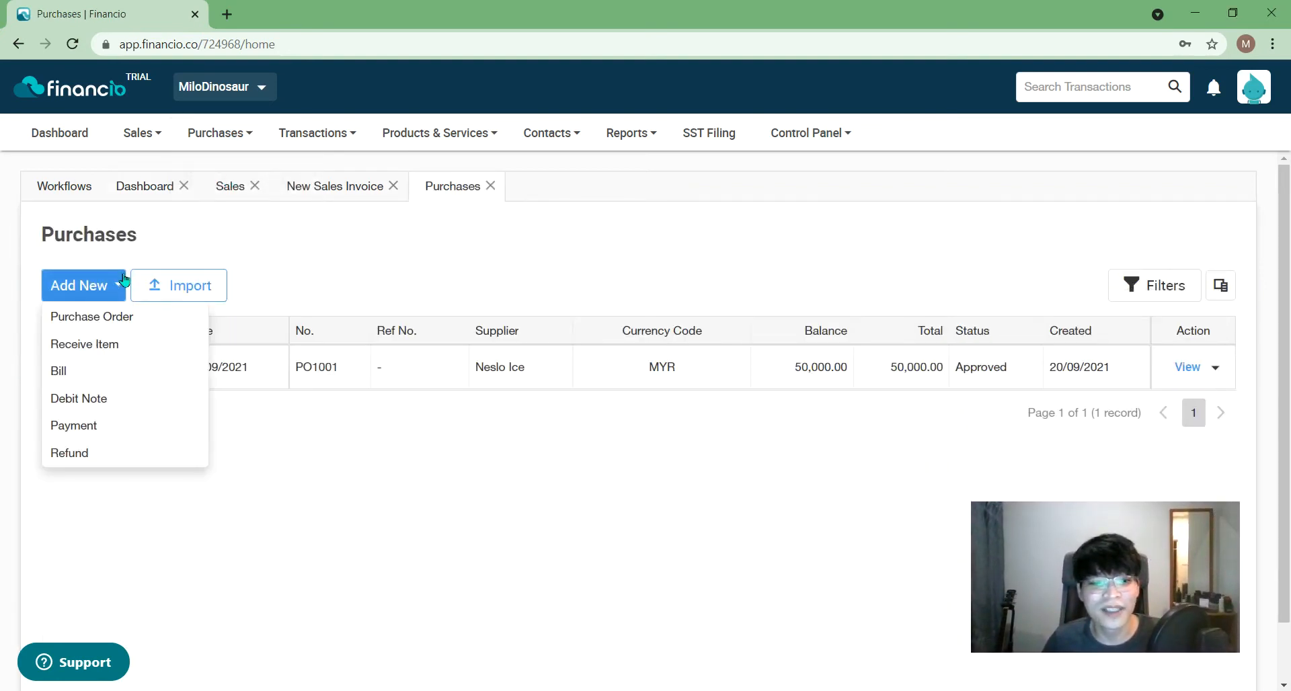
pyautogui.click(217, 132)
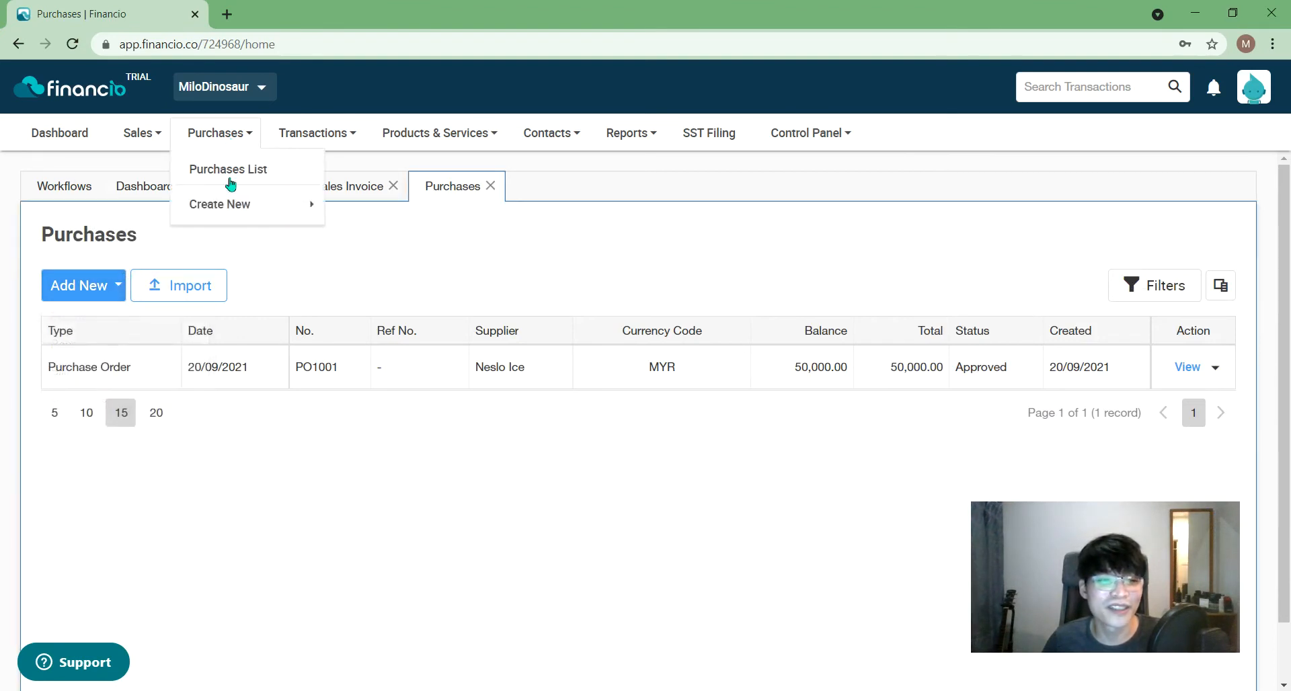
pyautogui.moveTo(219, 205)
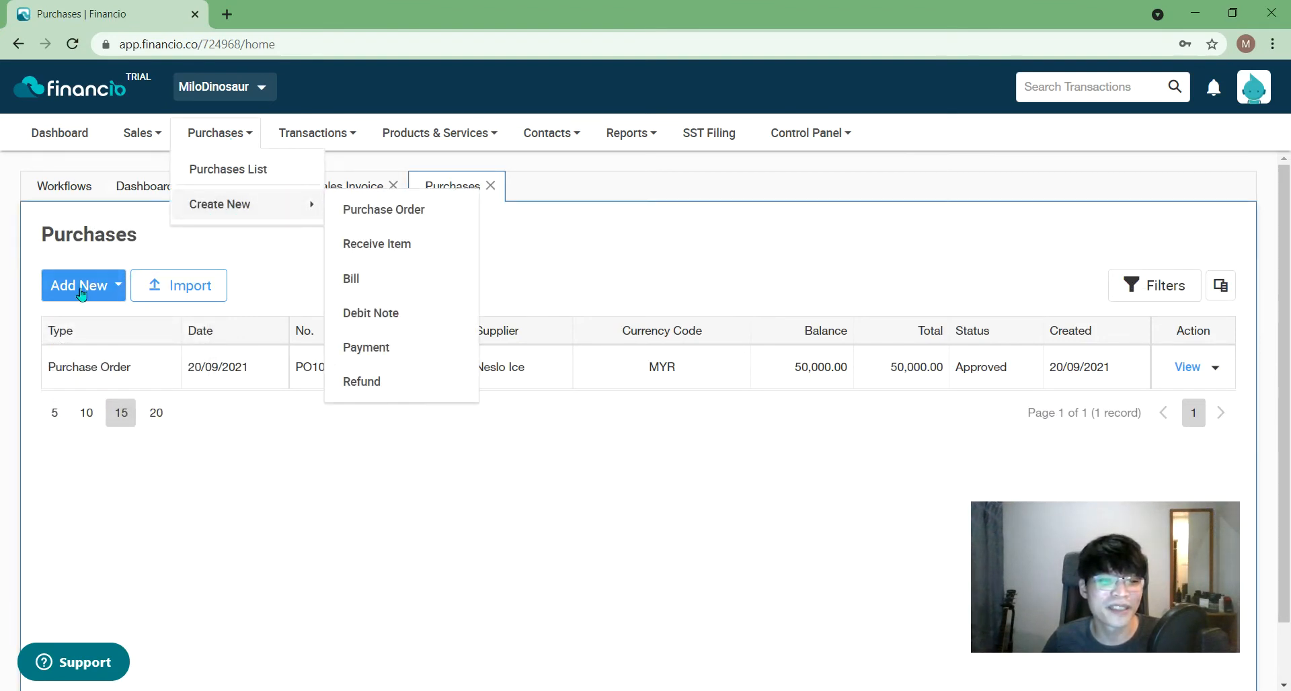
pyautogui.click(127, 247)
pyautogui.click(88, 295)
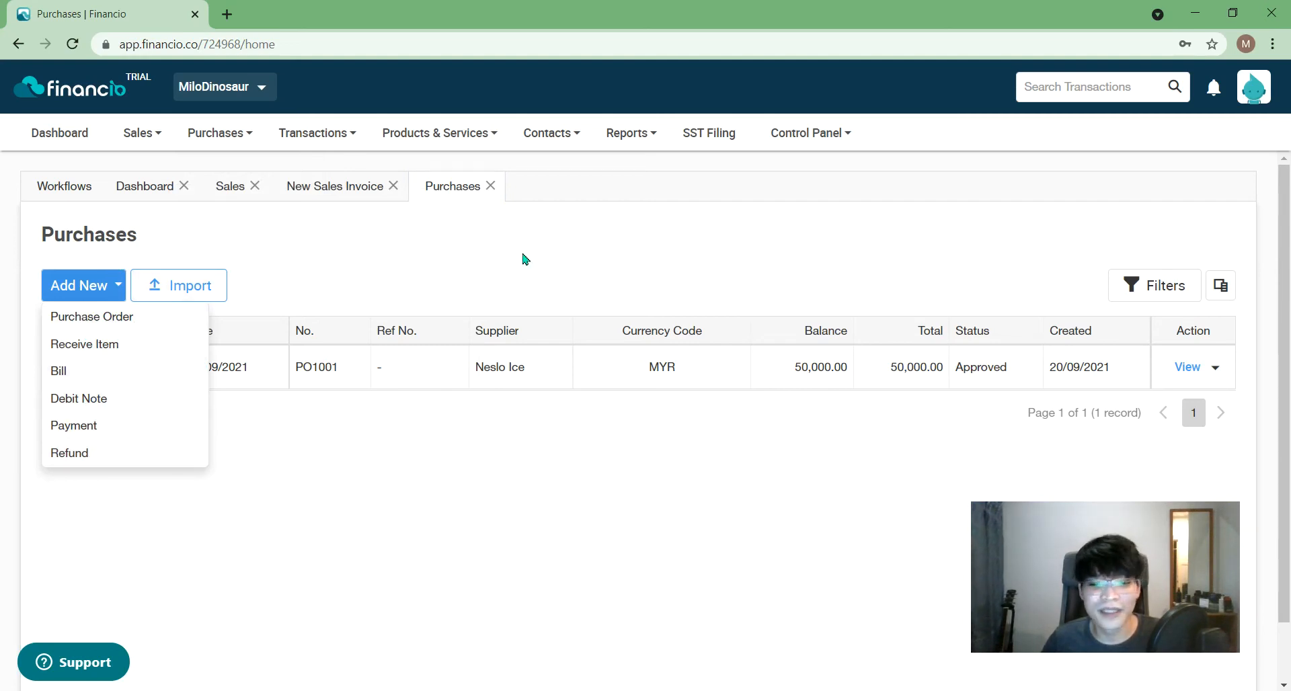
pyautogui.click(529, 285)
# - Duplicate purchase order PO1001, then close and discard the unsaved copy
pyautogui.click(1219, 374)
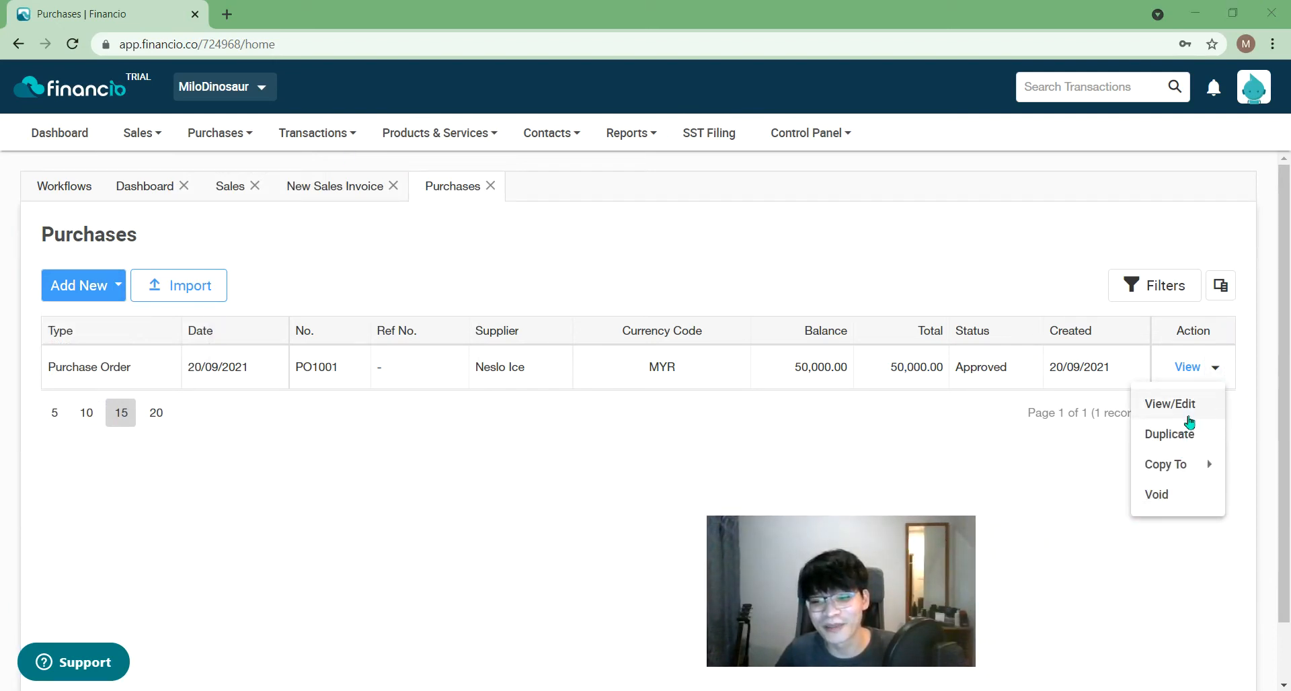
pyautogui.click(1167, 437)
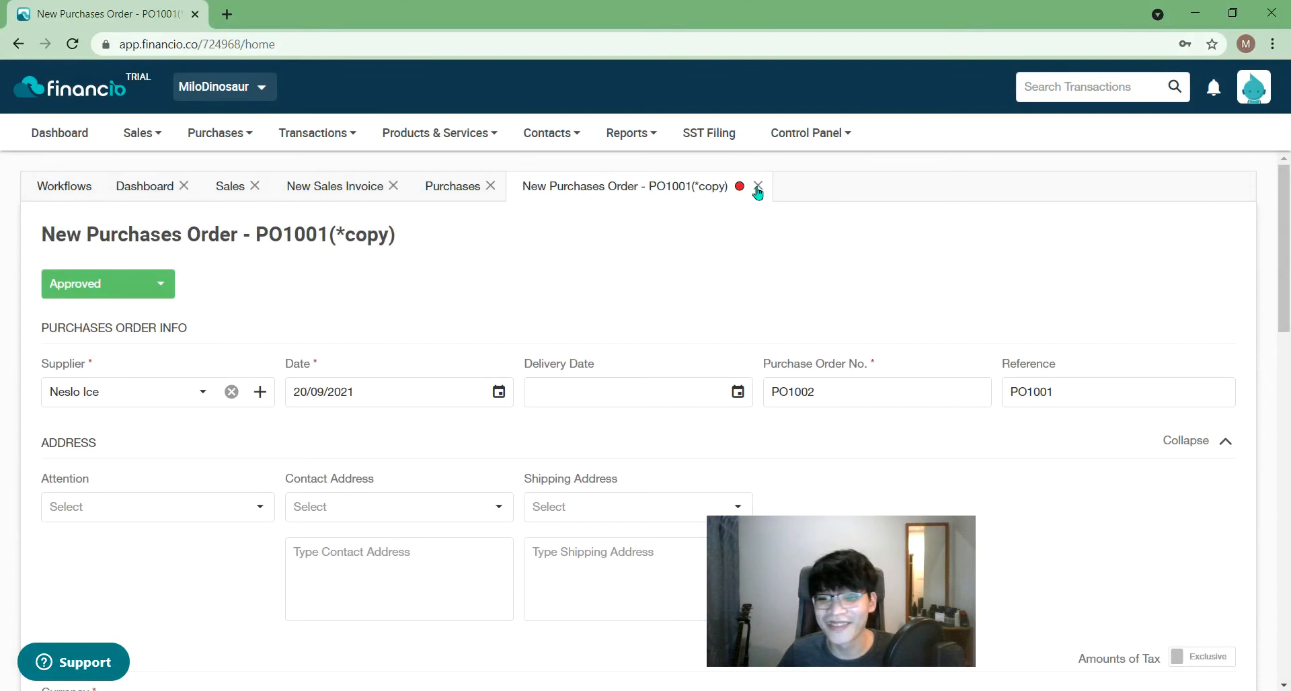
pyautogui.click(758, 187)
pyautogui.click(712, 424)
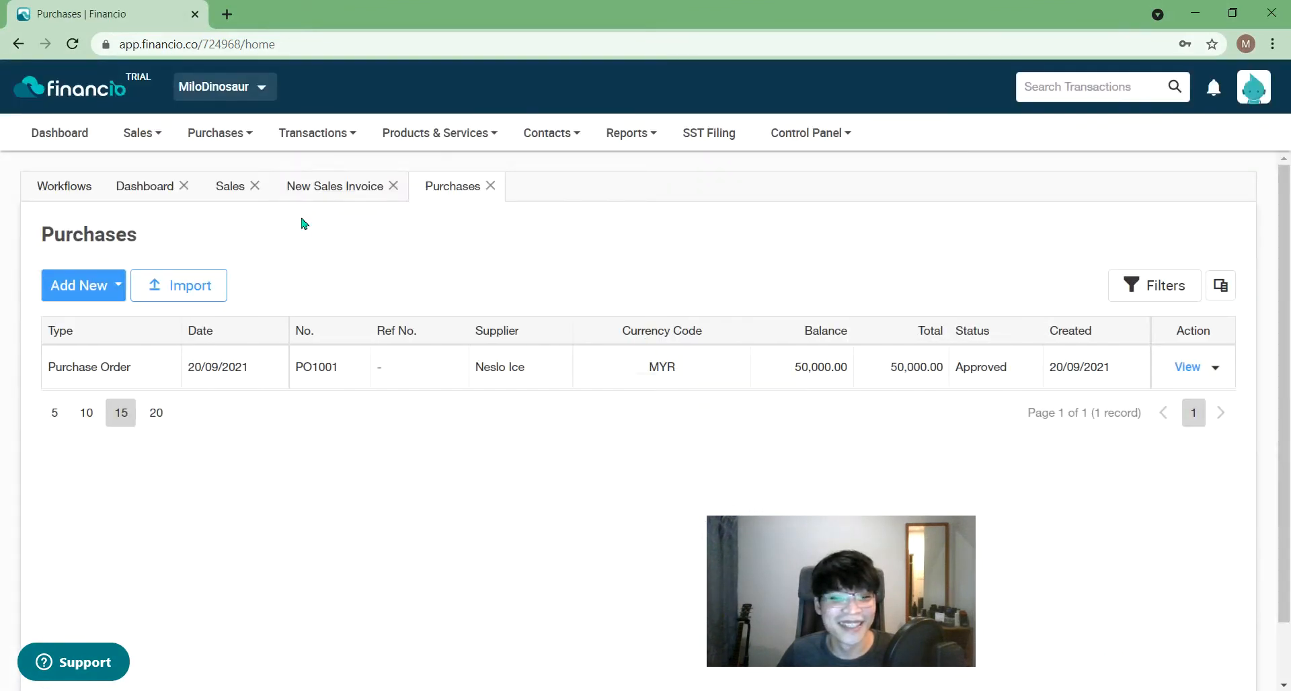
# - Reopen PO1001's Action dropdown to reveal the Copy To options Bill and Receive Item
pyautogui.click(1217, 370)
pyautogui.moveTo(1199, 475)
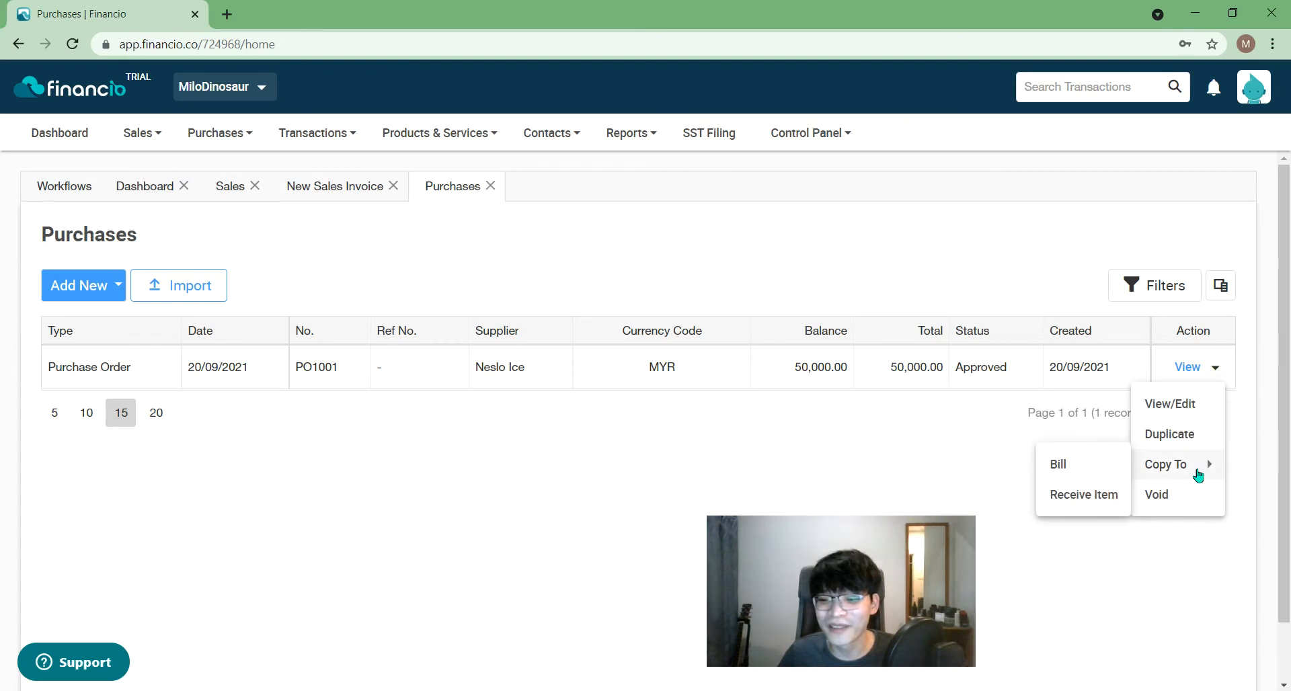
pyautogui.click(1181, 550)
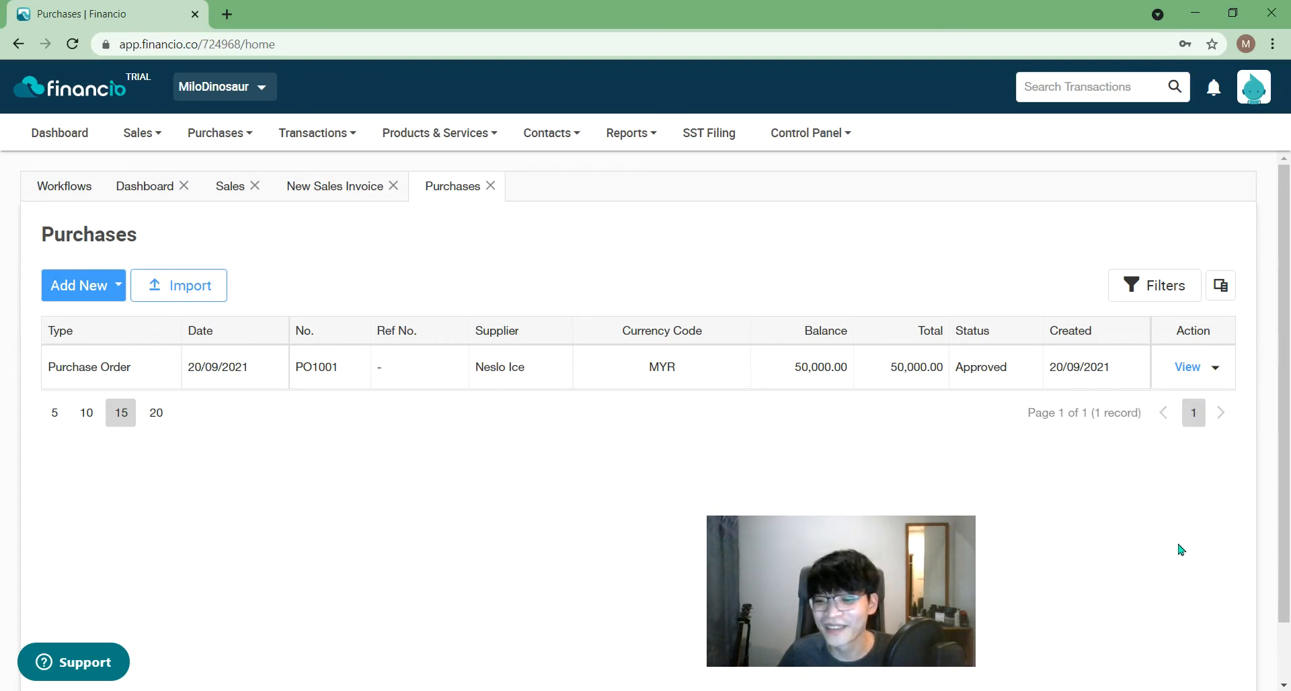
pyautogui.click(1215, 376)
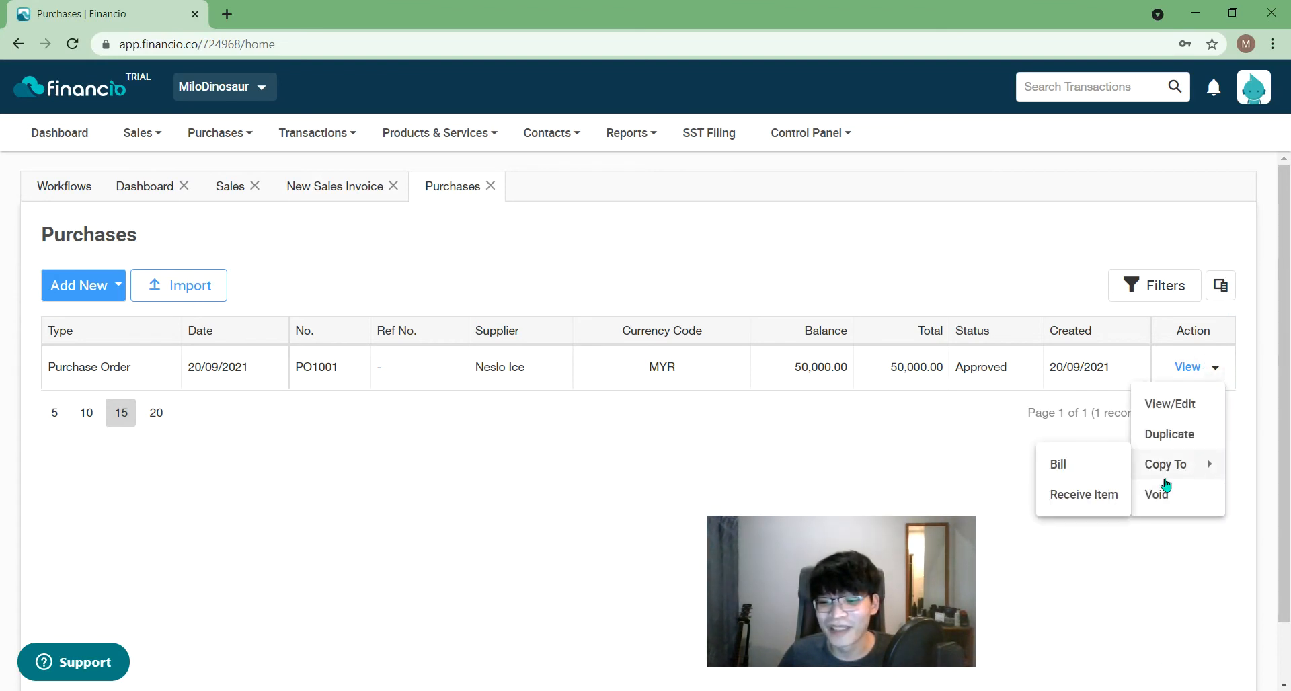
# - Copy PO1001 into a new bill and set its payment term to Net 30
pyautogui.moveTo(1155, 462)
pyautogui.click(1100, 463)
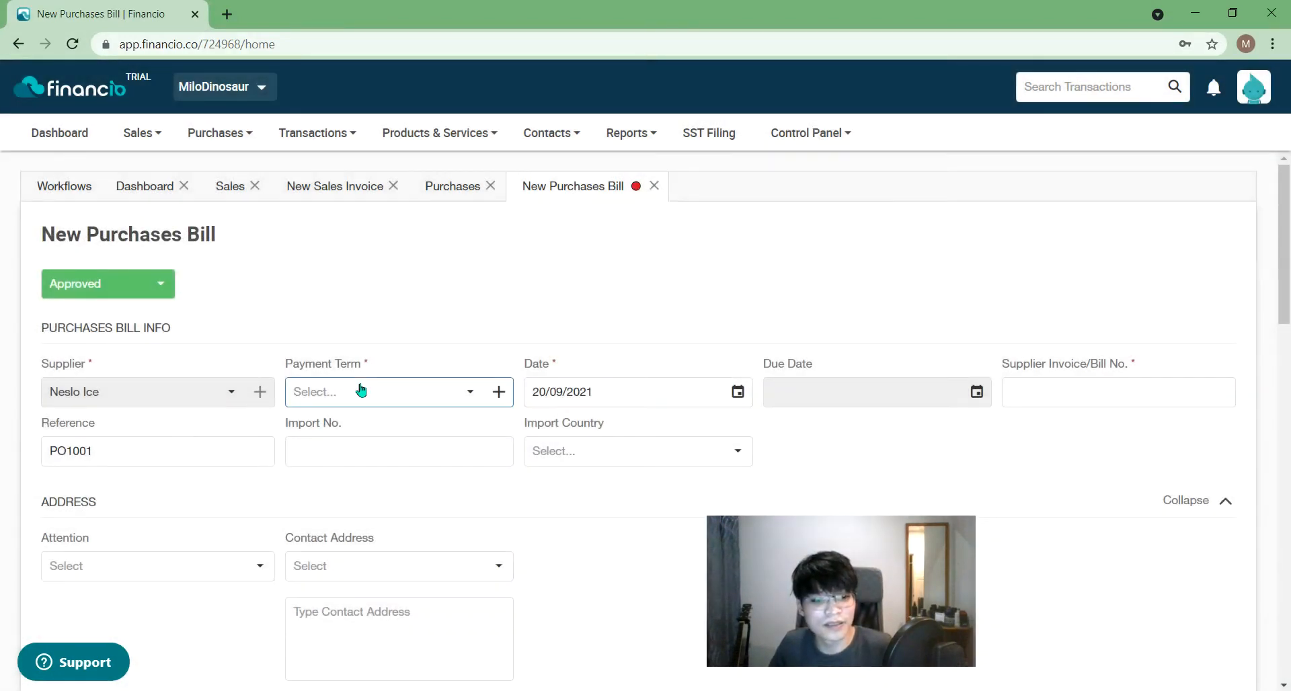
pyautogui.click(361, 390)
pyautogui.click(382, 506)
pyautogui.click(860, 500)
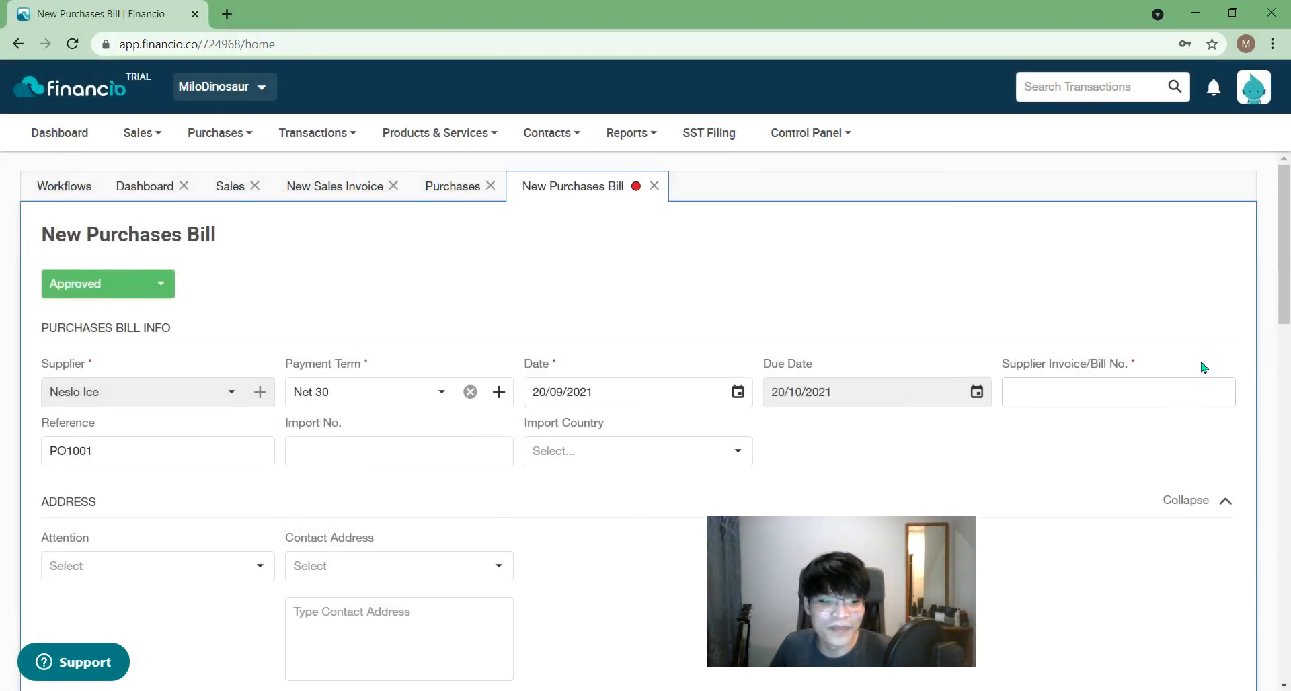
# - Attempt to save the bill, which flags the missing supplier bill number
pyautogui.scroll(-5, 1285, 322)
pyautogui.scroll(-2, 1285, 334)
pyautogui.moveTo(829, 596); pyautogui.dragTo(1108, 265)
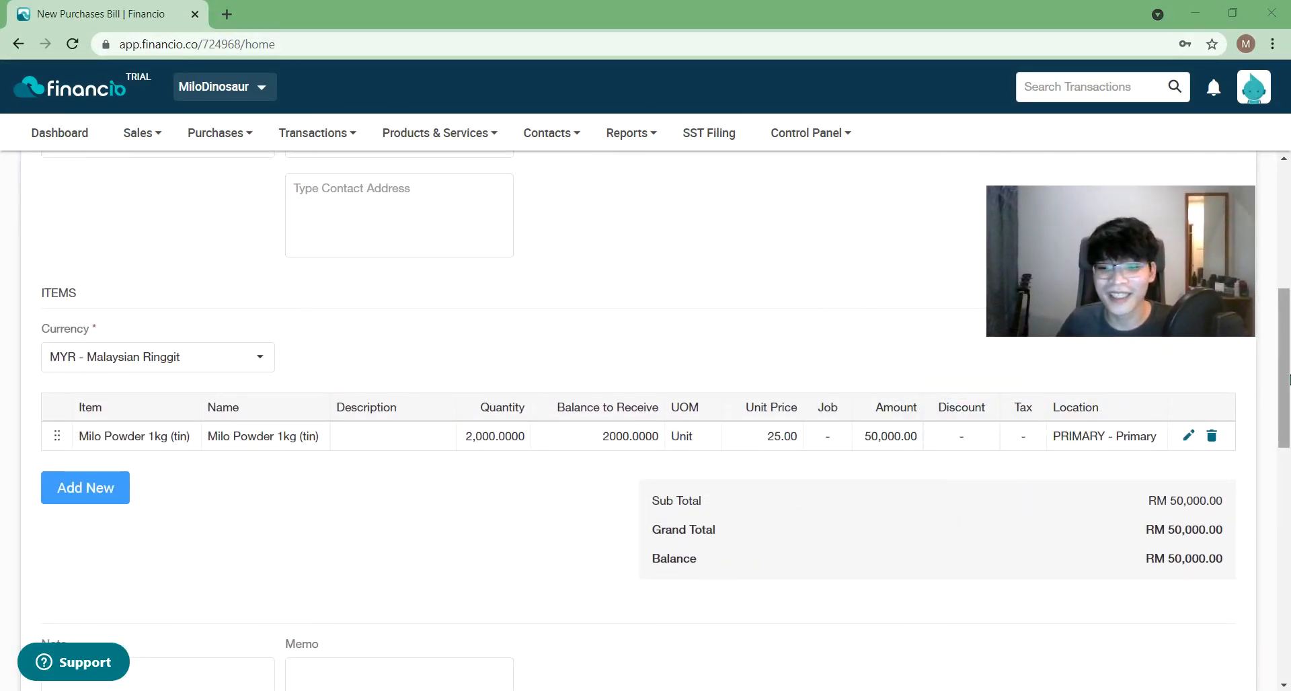
pyautogui.scroll(-1, 1287, 390)
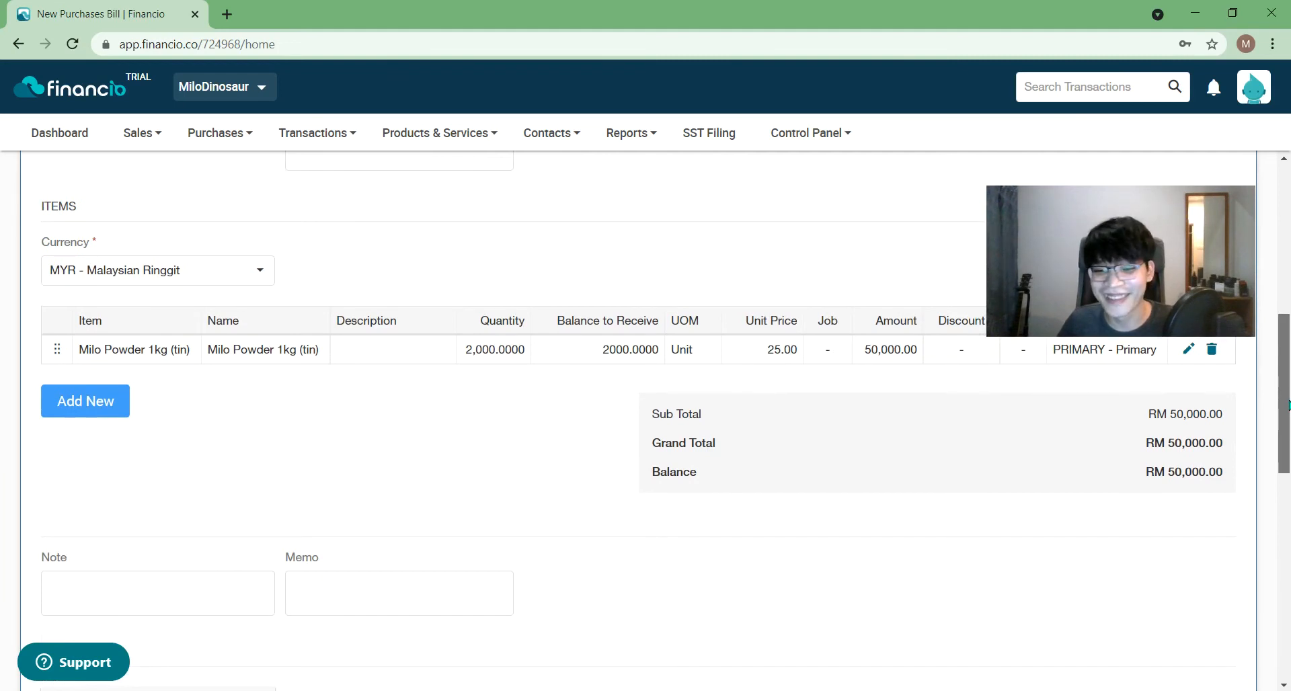
pyautogui.moveTo(1287, 403); pyautogui.dragTo(1288, 615)
pyautogui.click(1185, 606)
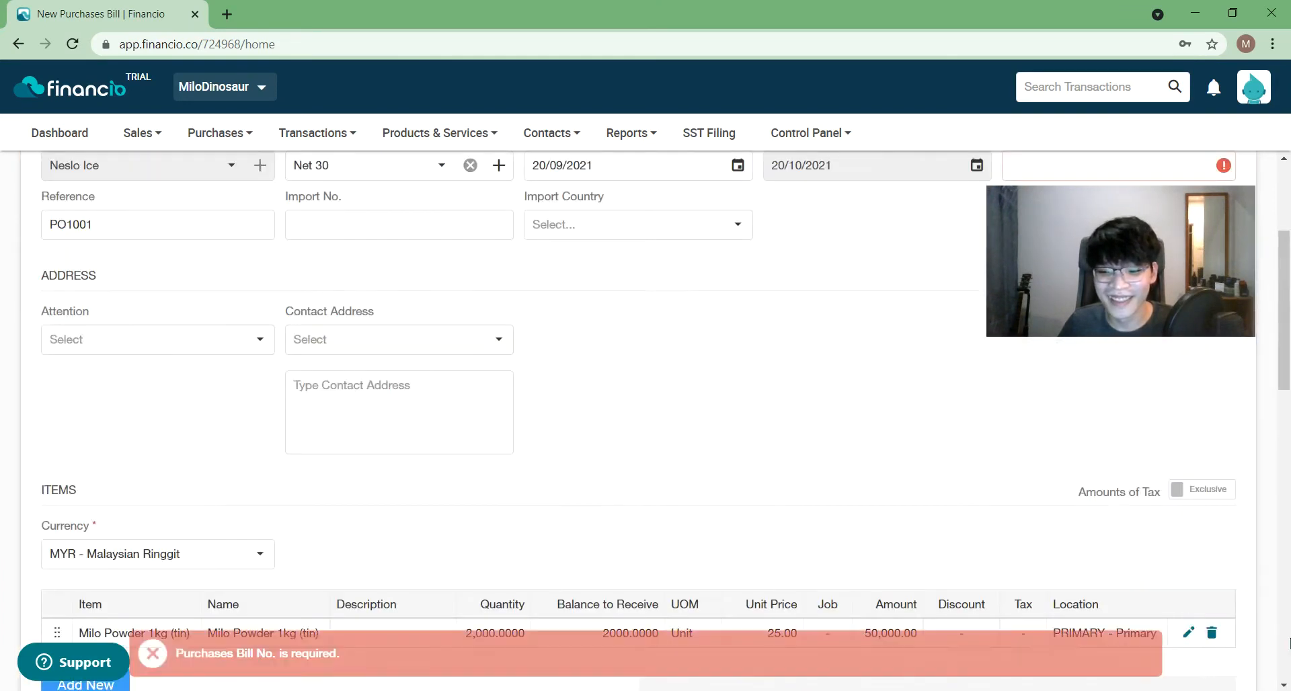
# - Enter supplier invoice/bill number 23532465 and save the bill again
pyautogui.moveTo(1287, 296); pyautogui.dragTo(1288, 227)
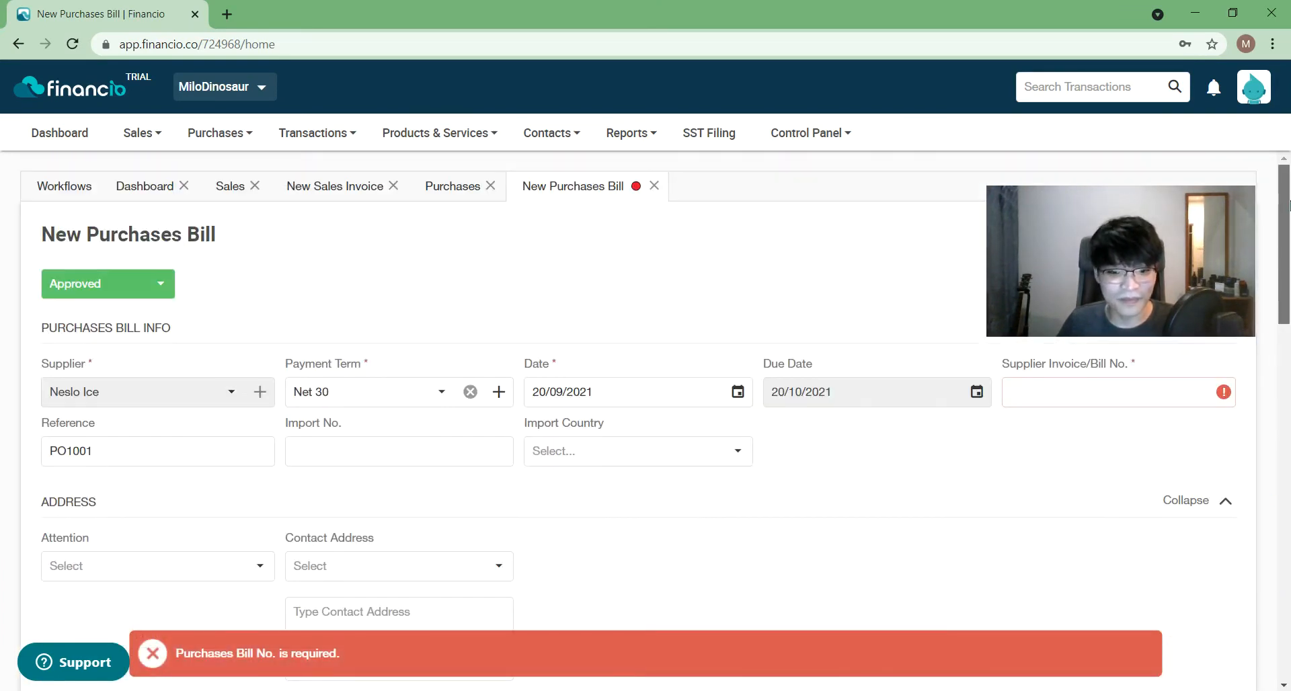
pyautogui.click(1112, 393)
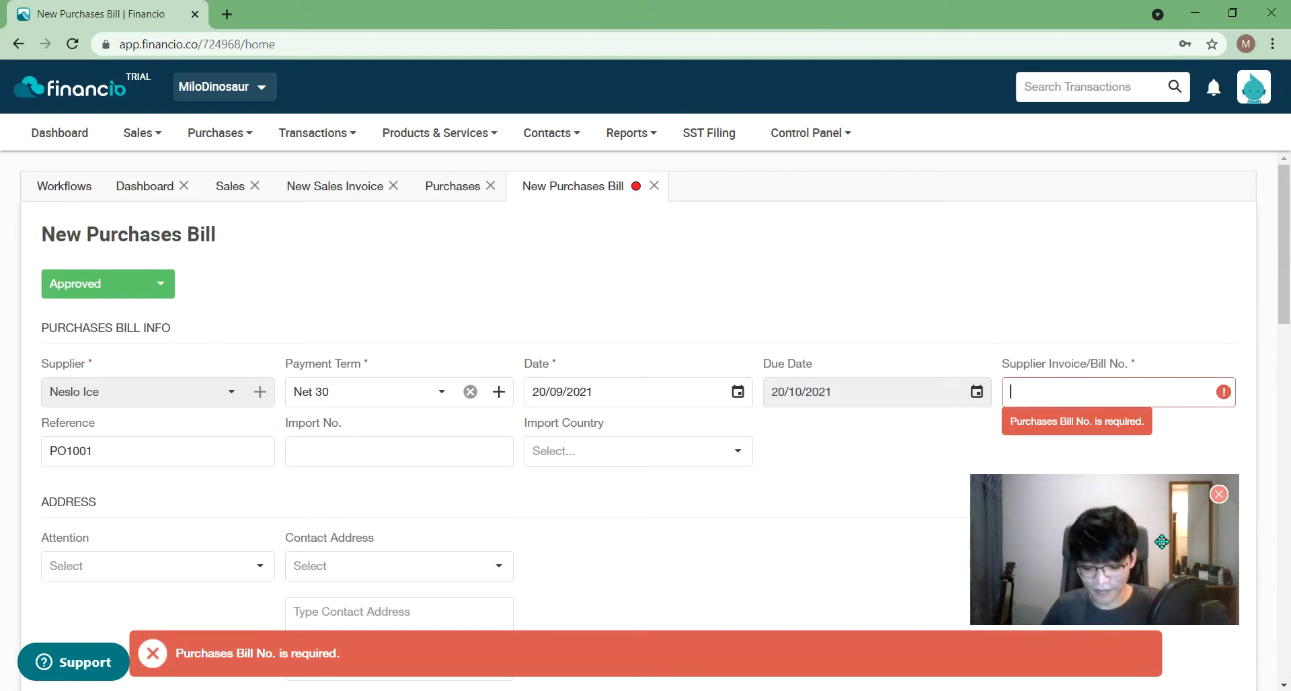
pyautogui.write('23532465')
pyautogui.moveTo(1283, 209); pyautogui.dragTo(1271, 625)
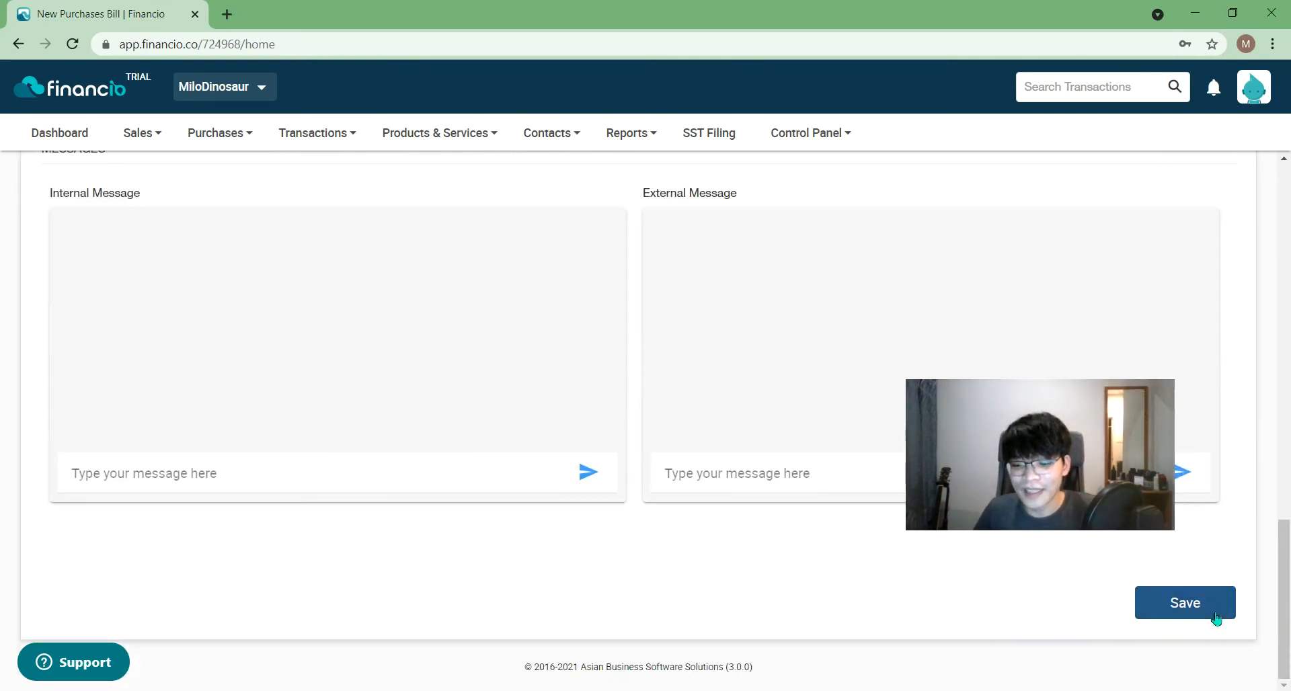
pyautogui.click(1215, 617)
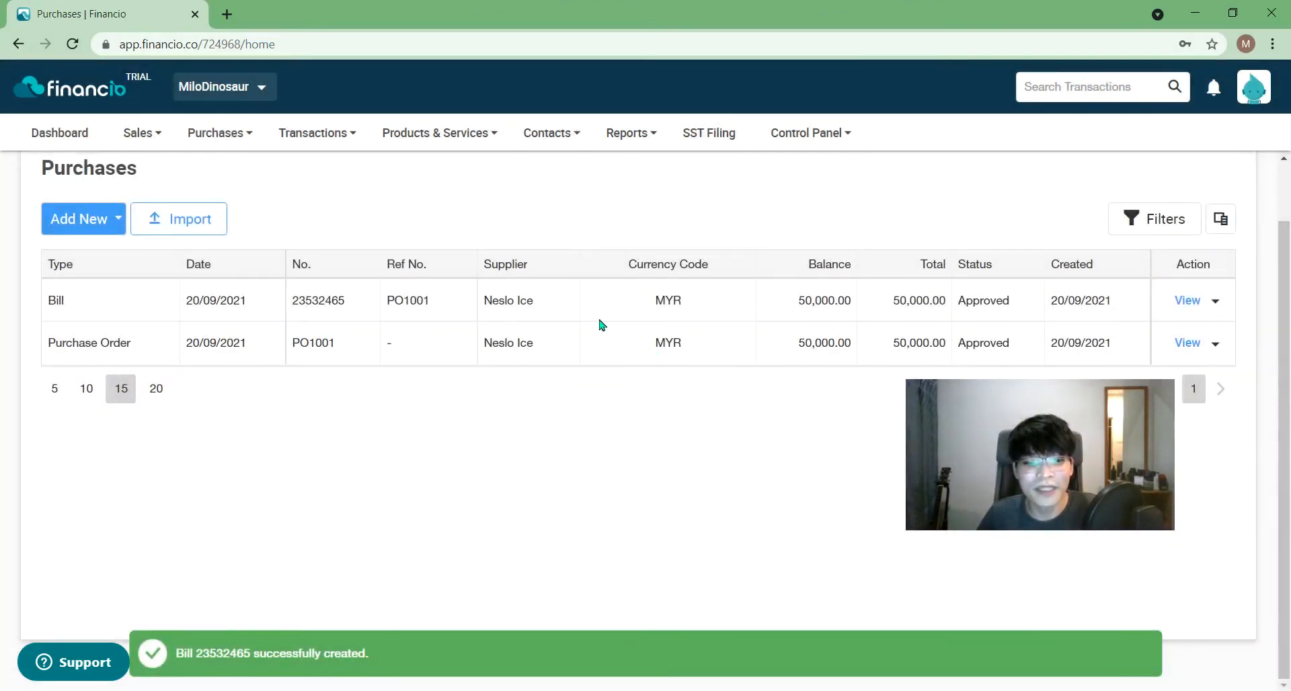
# - Confirm Milo Powder 1kg (tin) shows 2,000 in the Products & Services list, then return to Sales
pyautogui.click(483, 132)
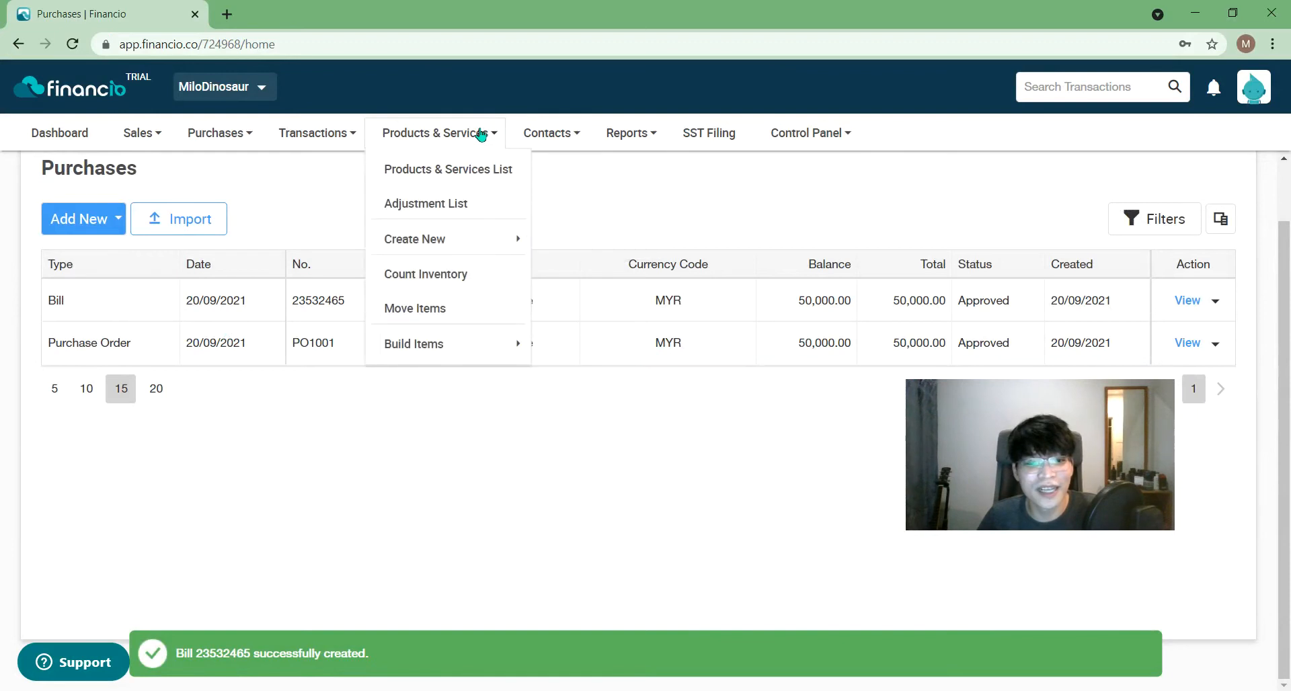
pyautogui.click(459, 171)
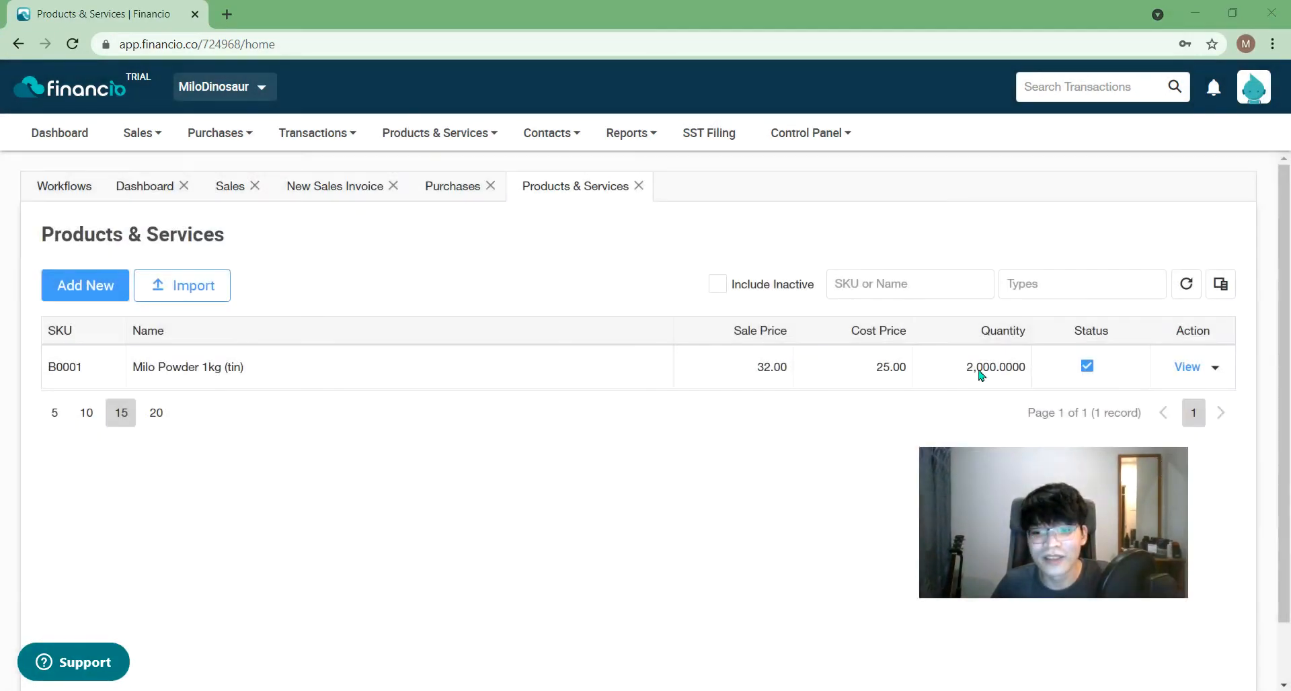
pyautogui.moveTo(965, 370); pyautogui.dragTo(1032, 375)
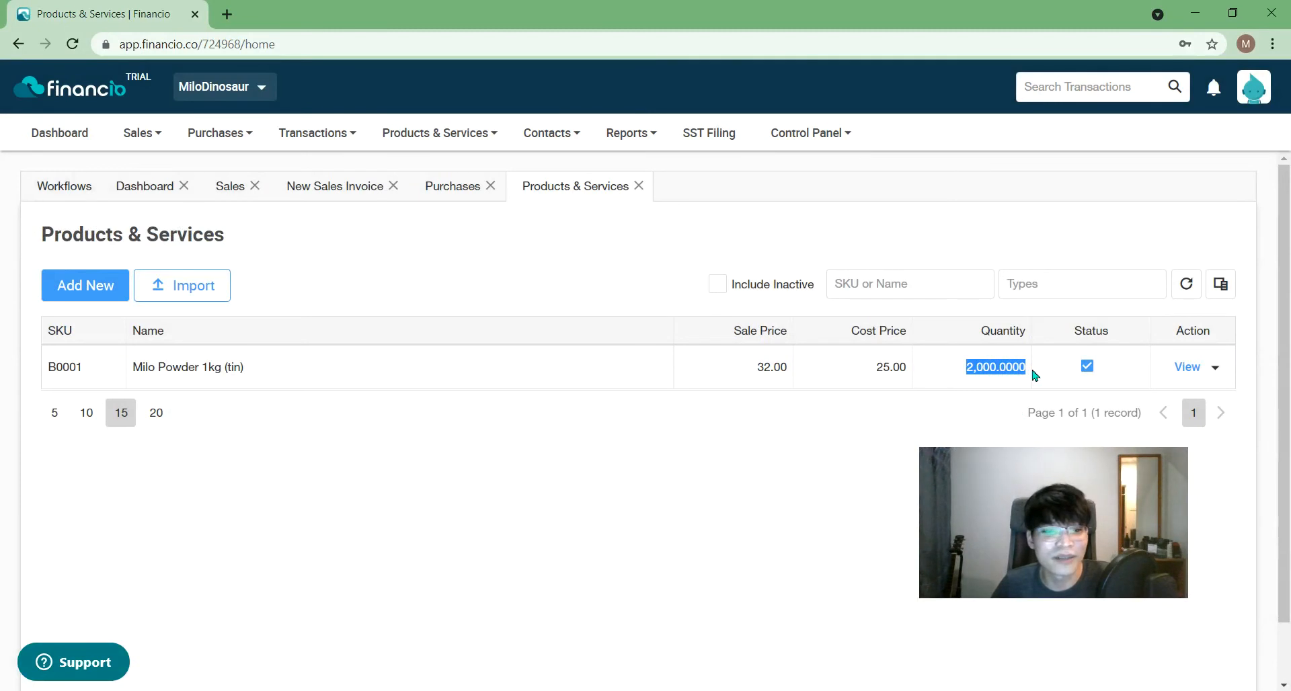
pyautogui.click(226, 188)
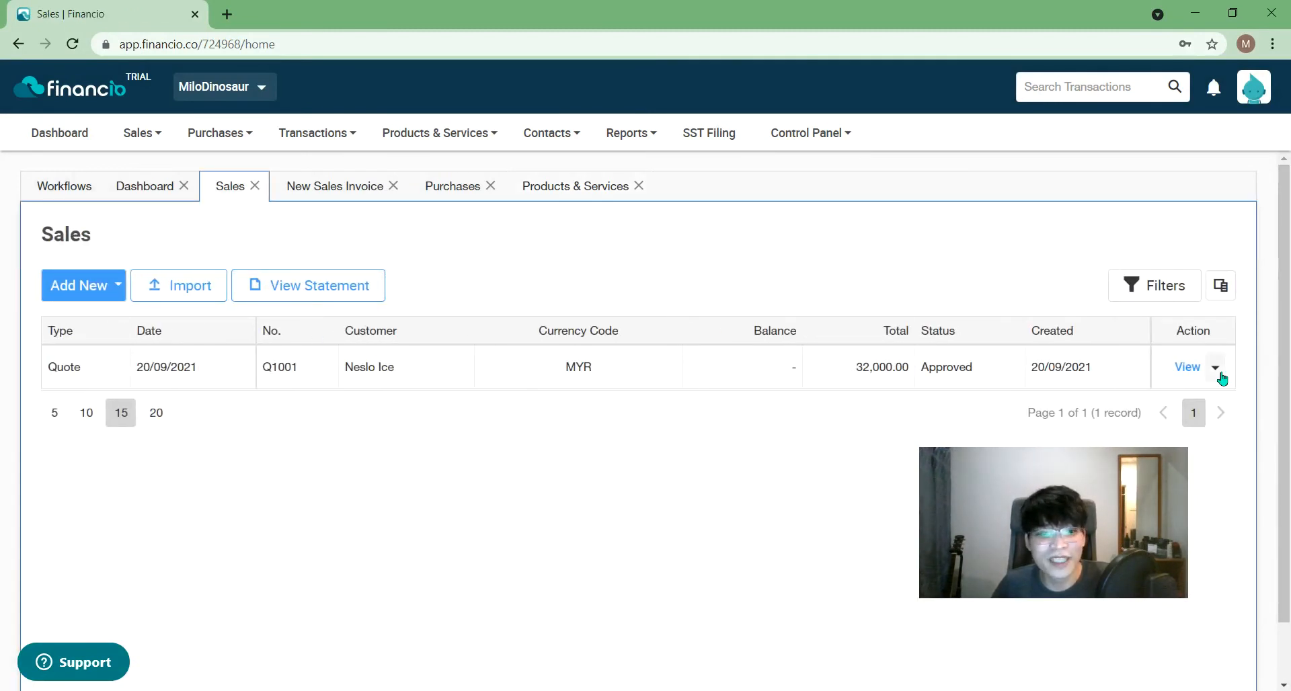
# - Save the pending sales invoice INV1001 for Neslo Ice at 32,000.00
pyautogui.click(325, 186)
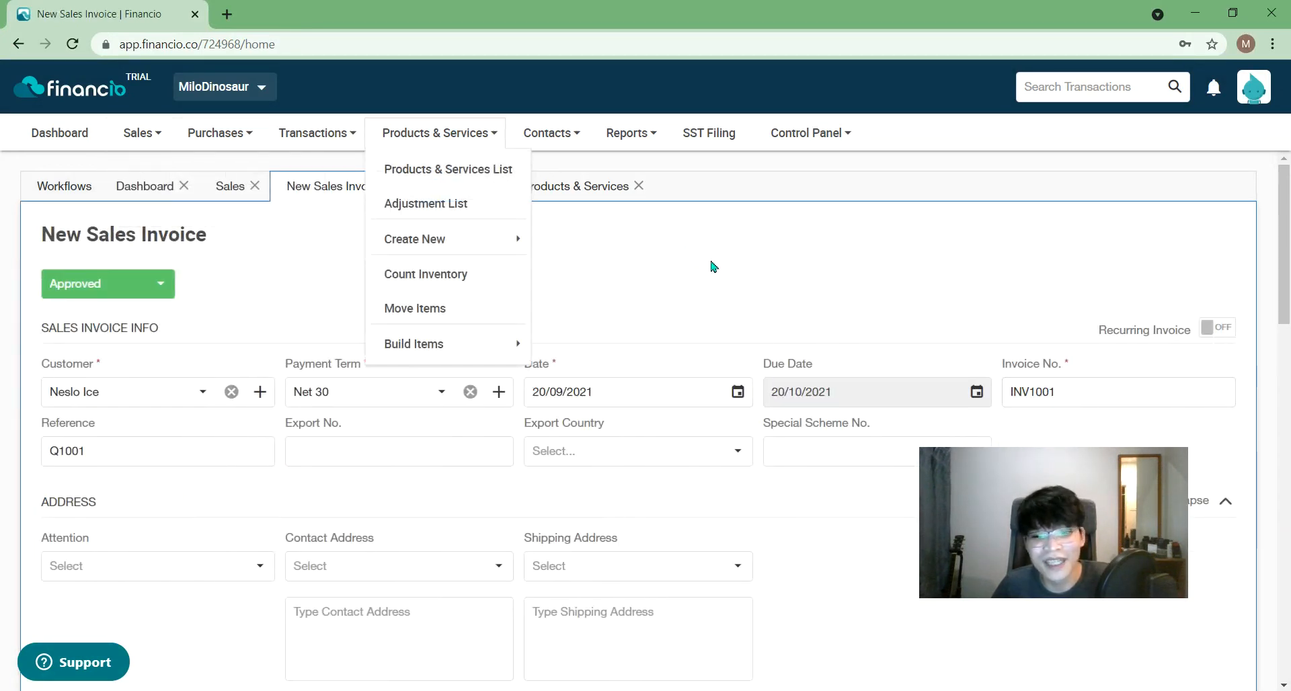
pyautogui.scroll(-15, 1251, 258)
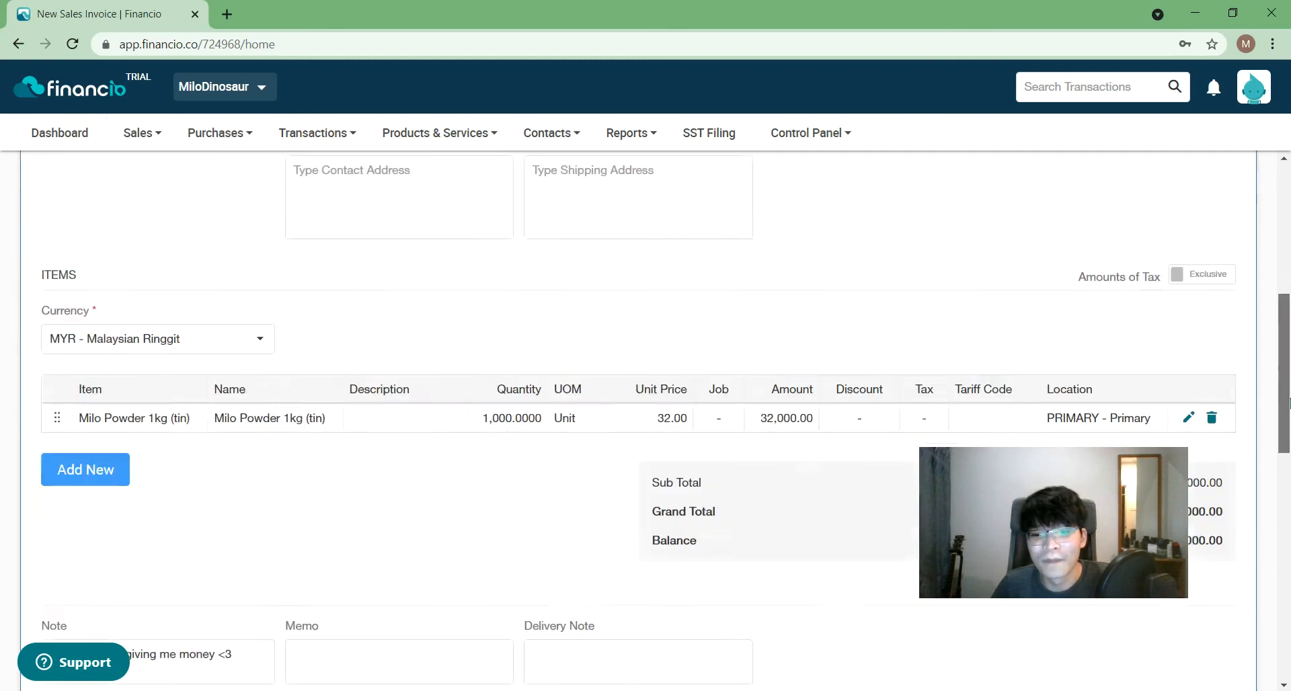
pyautogui.moveTo(1104, 547); pyautogui.dragTo(1070, 422)
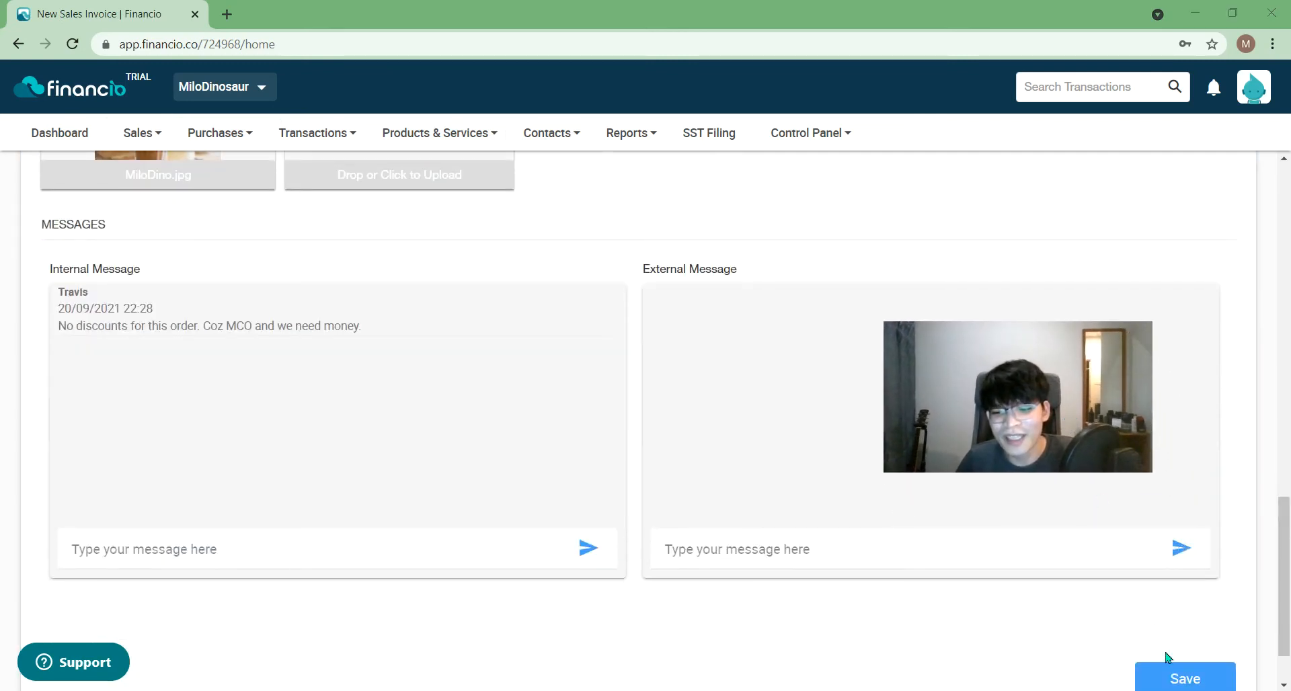
pyautogui.click(1174, 677)
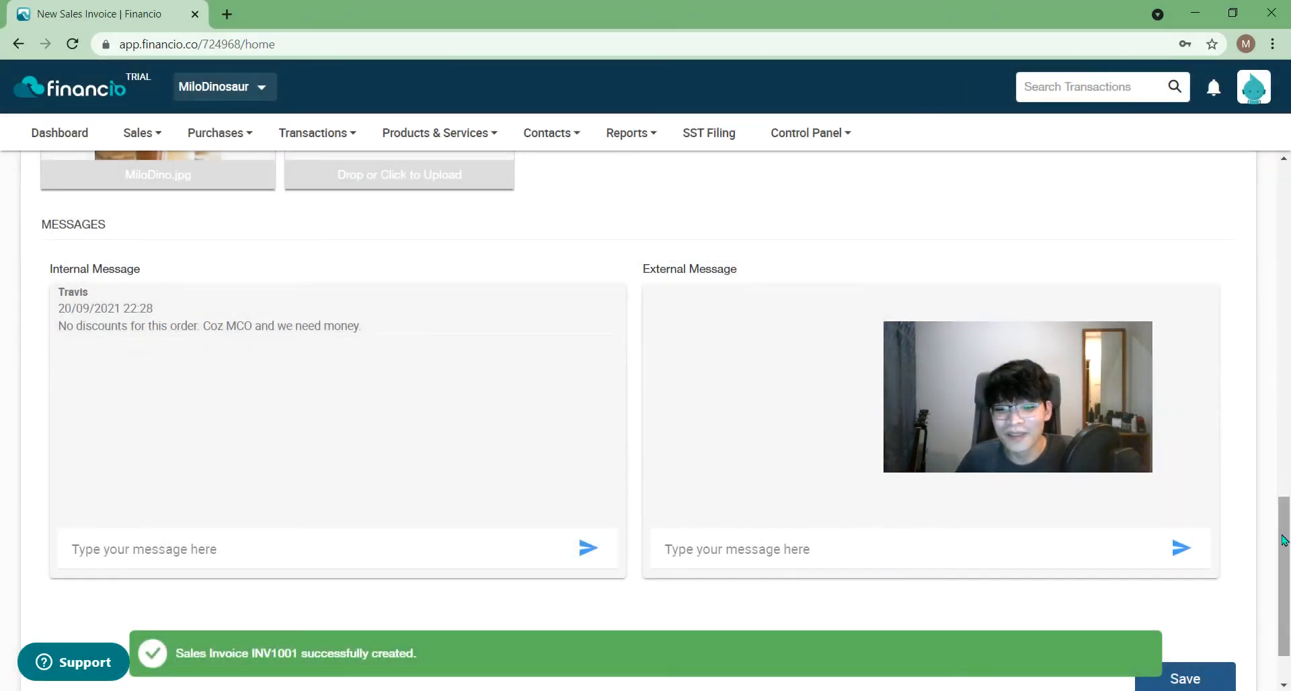
pyautogui.moveTo(1286, 536); pyautogui.dragTo(1266, 169)
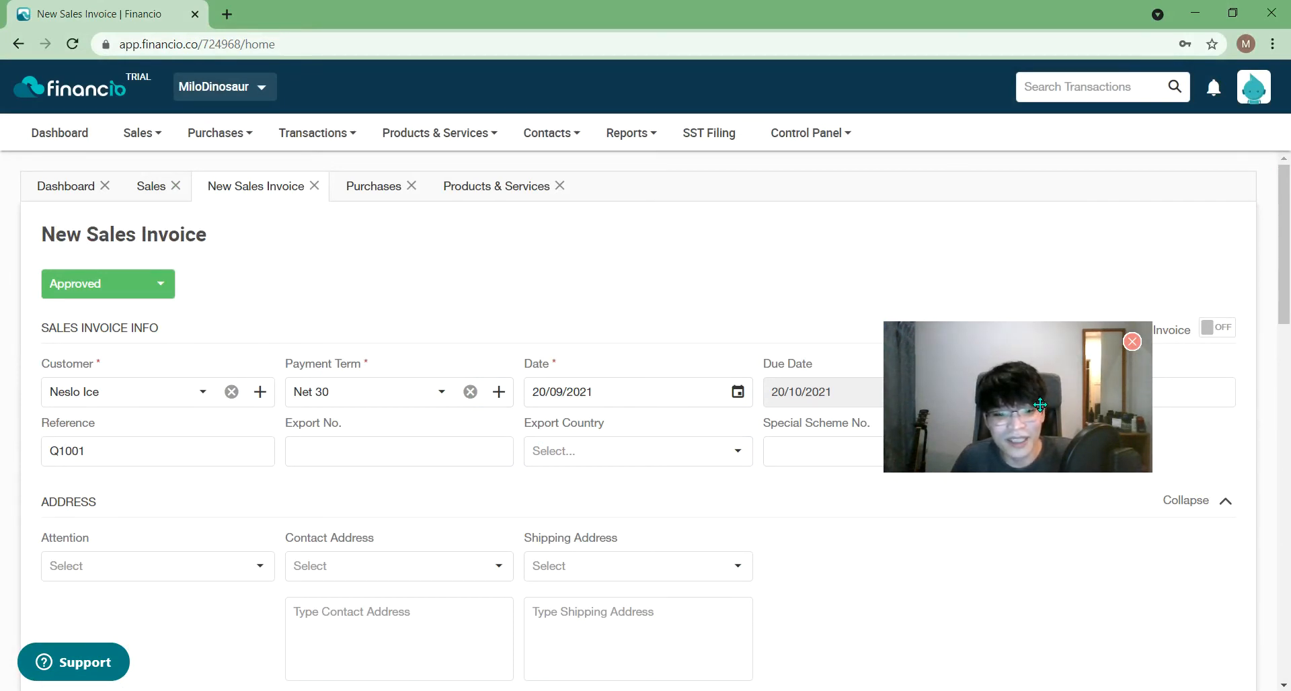
pyautogui.moveTo(1044, 371); pyautogui.dragTo(1025, 453)
pyautogui.moveTo(1284, 249); pyautogui.dragTo(1285, 637)
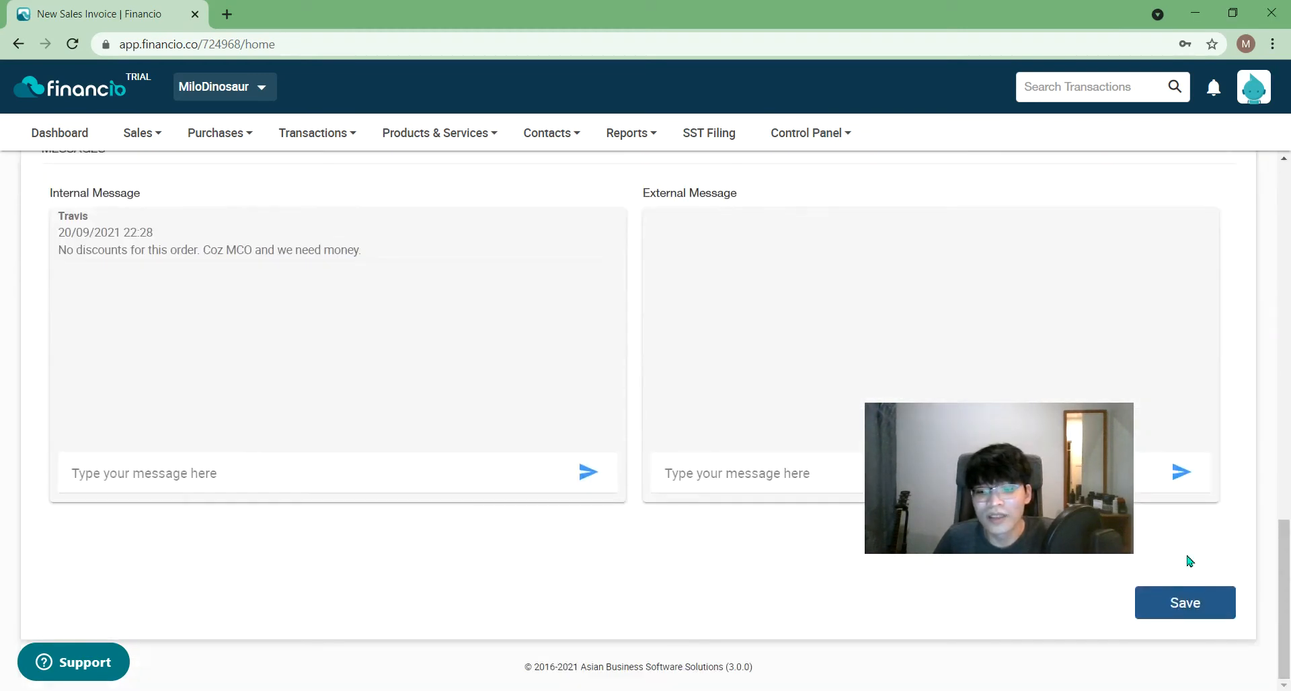
pyautogui.click(1164, 608)
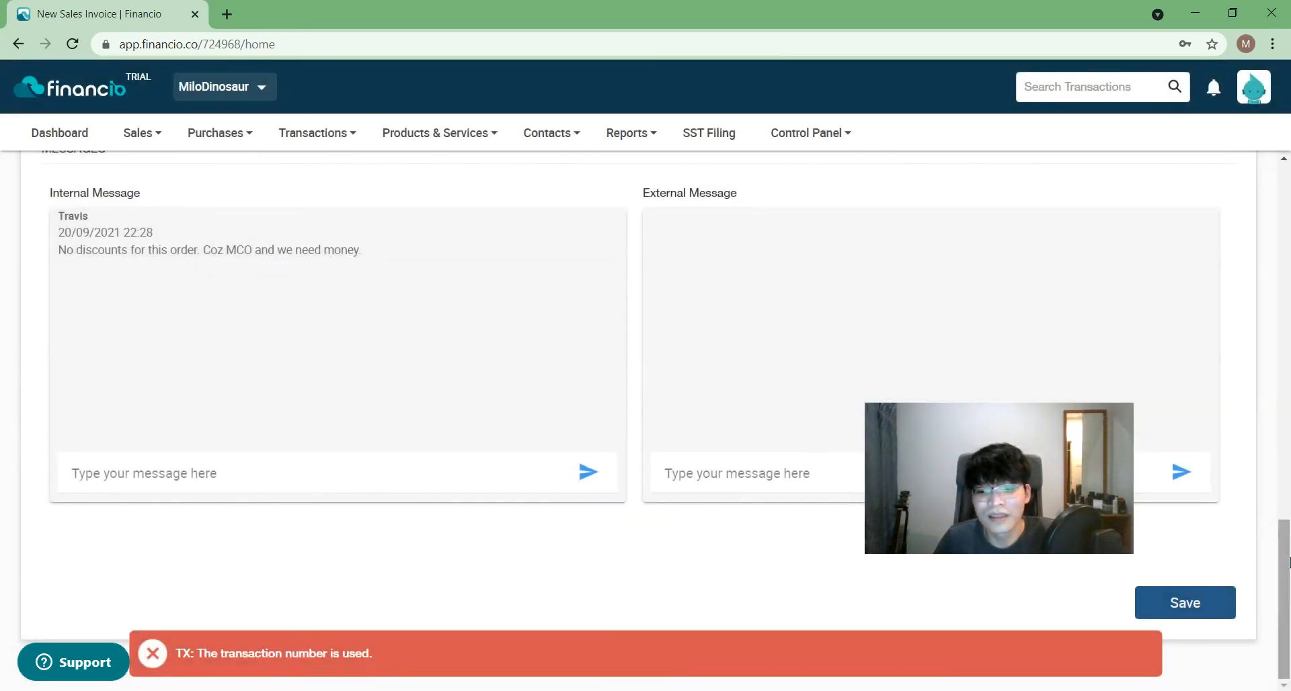
pyautogui.moveTo(1280, 595); pyautogui.dragTo(1283, 242)
# - Look over the transaction creation choices, then close the finished INV1001 invoice form
pyautogui.click(312, 133)
pyautogui.click(340, 202)
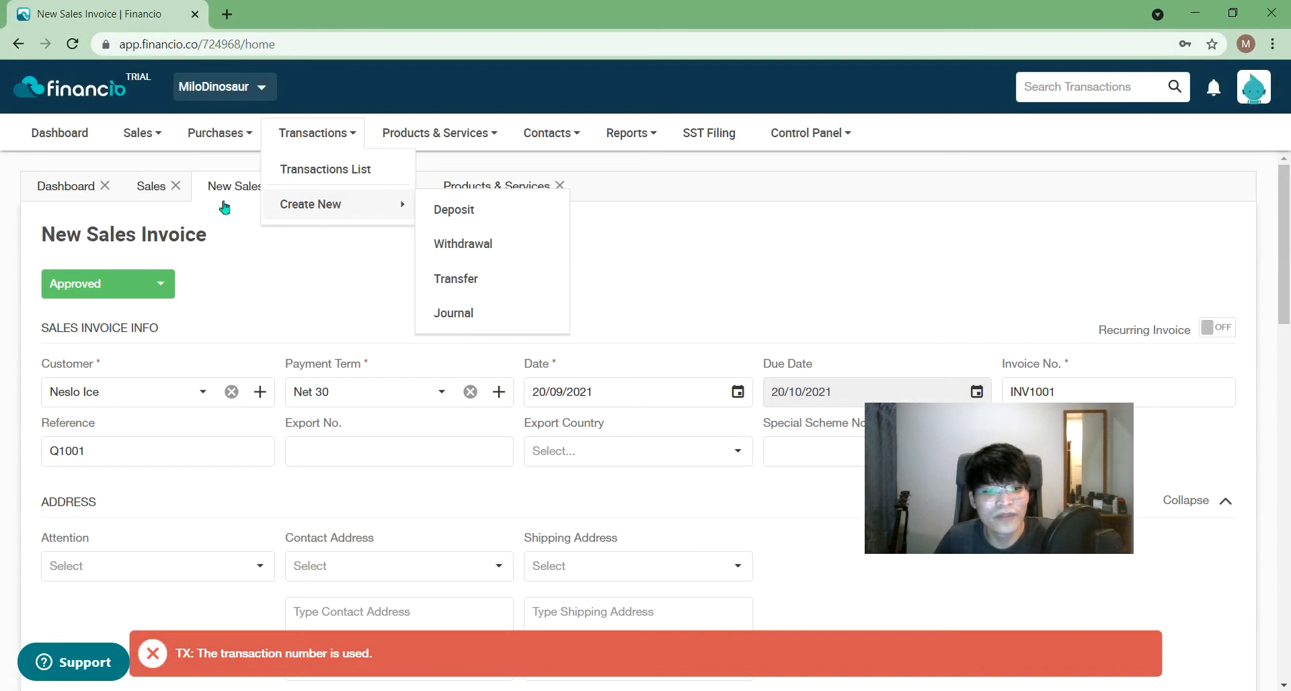
pyautogui.click(252, 283)
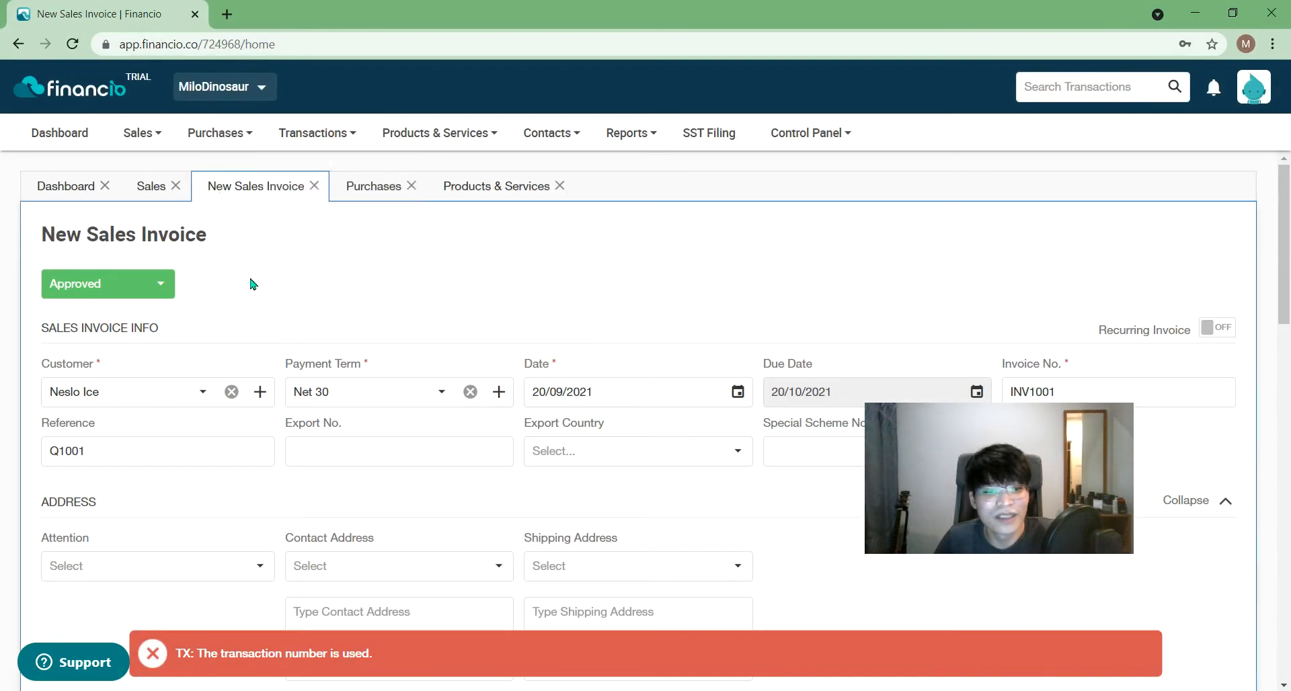
pyautogui.click(314, 188)
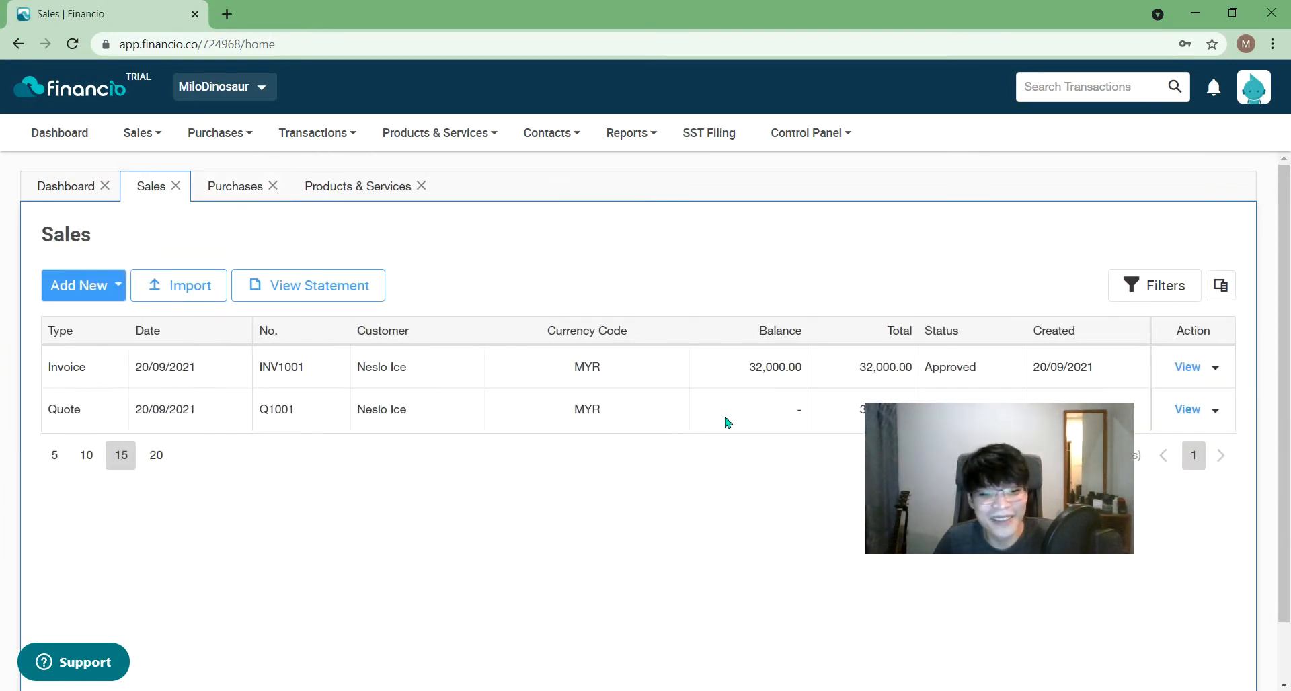
# - Start a new sales invoice with Neslo Ice as the customer
pyautogui.moveTo(914, 474); pyautogui.dragTo(912, 568)
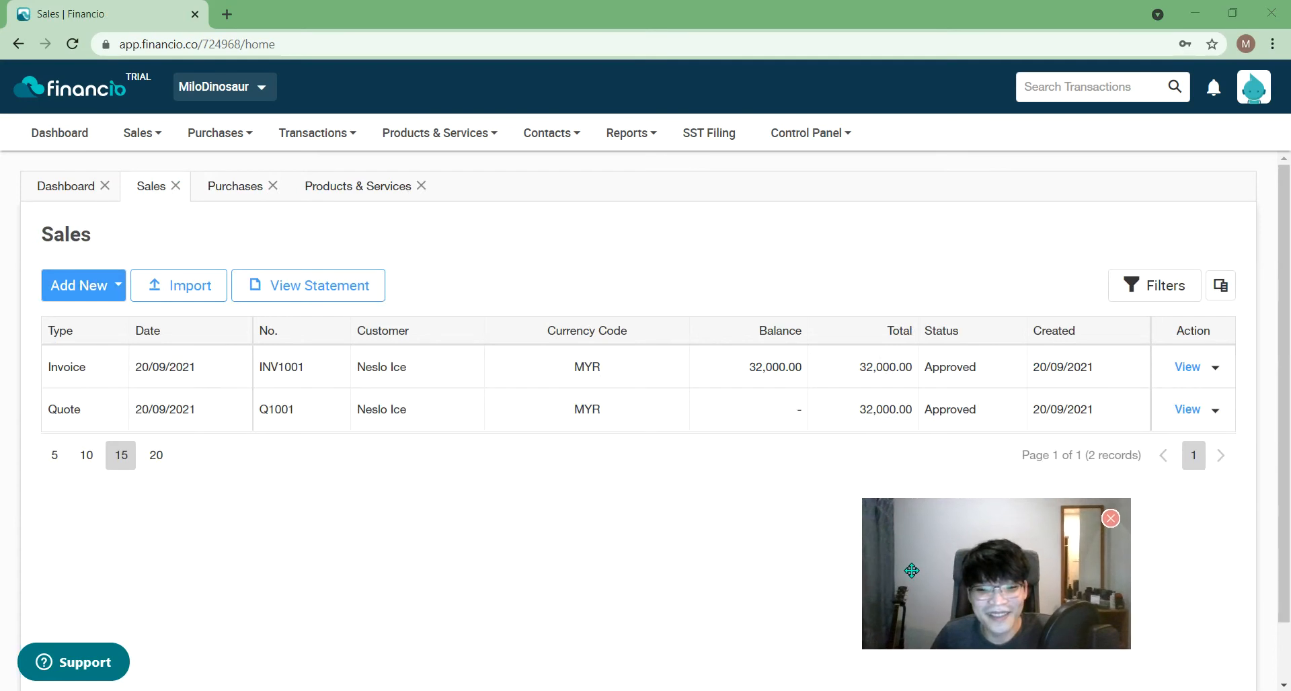
pyautogui.click(106, 291)
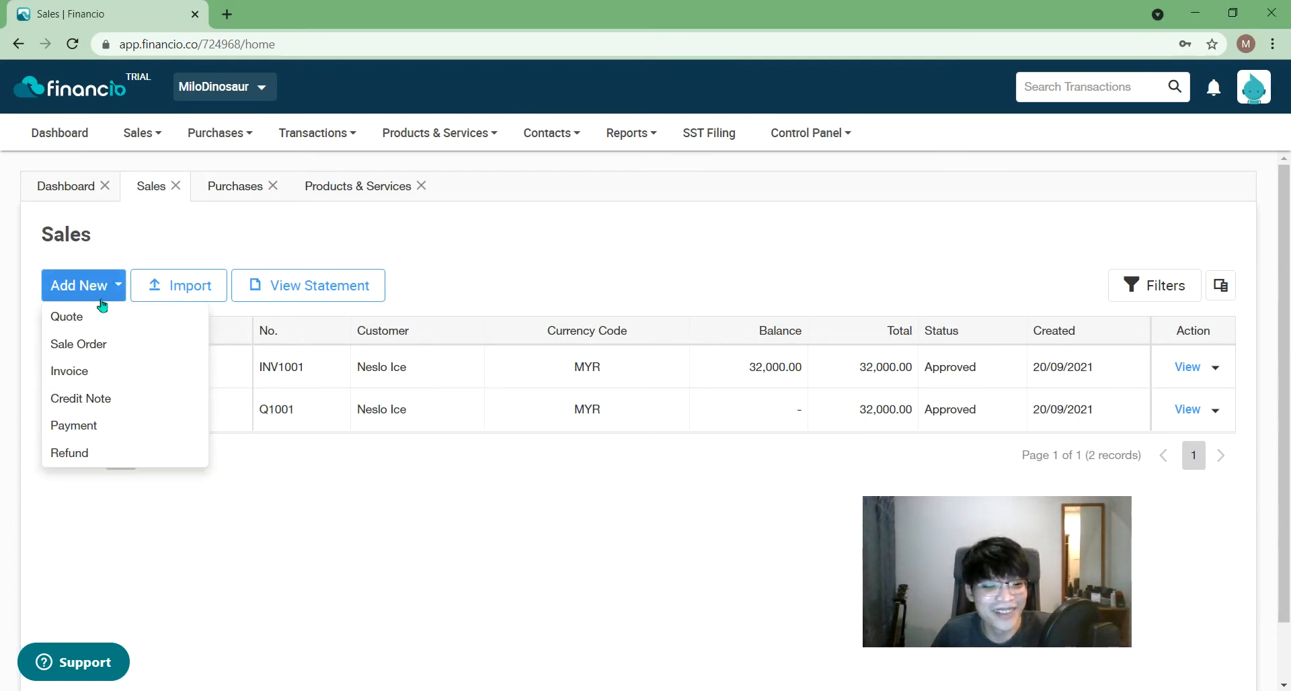
pyautogui.click(129, 379)
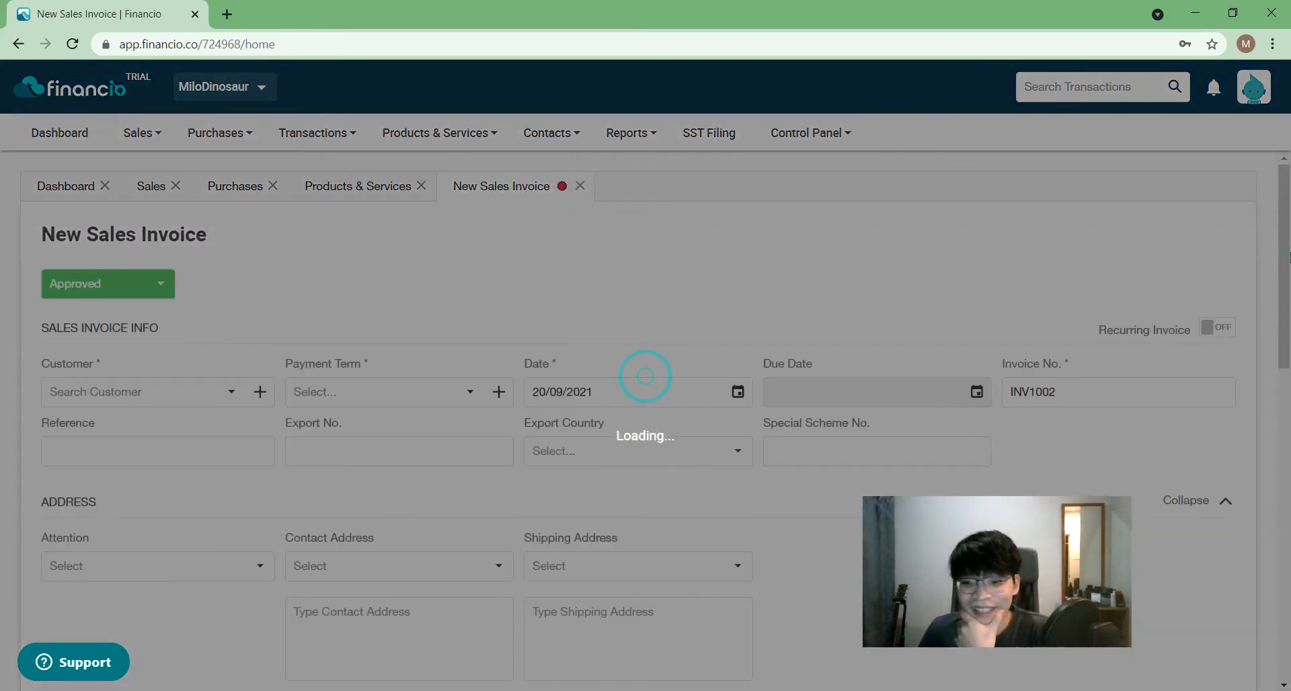
pyautogui.moveTo(1288, 256); pyautogui.dragTo(1288, 311)
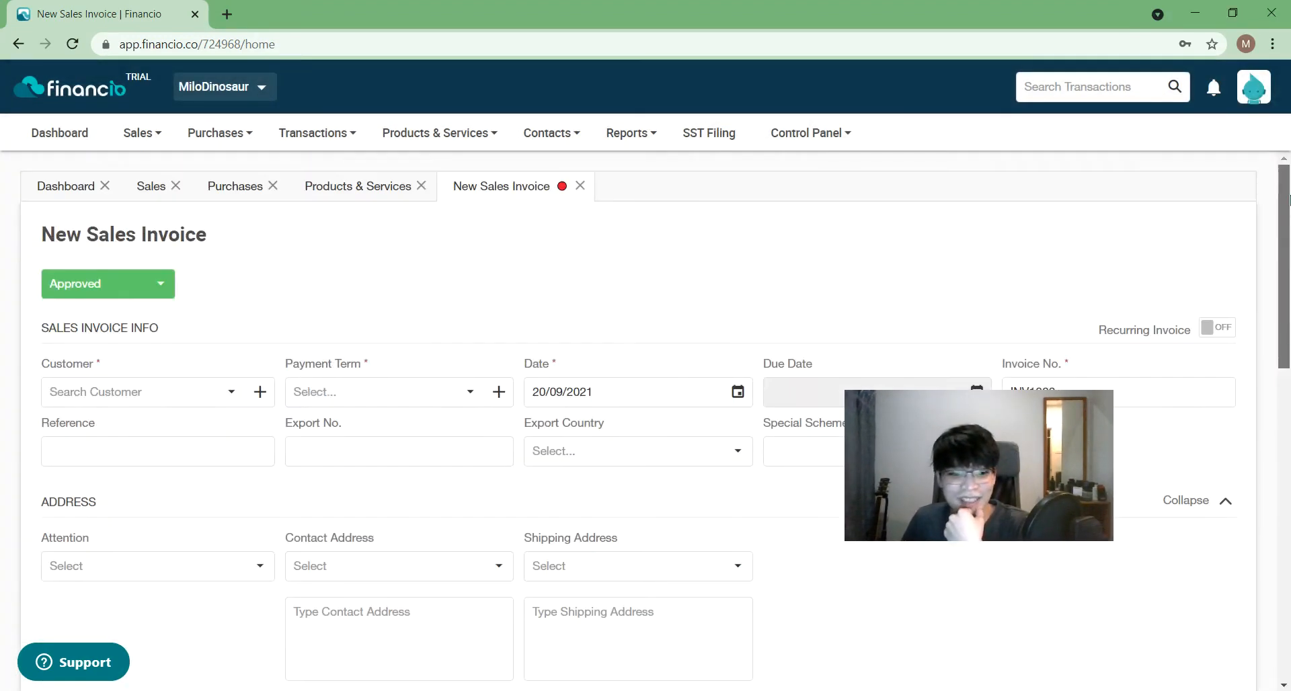
pyautogui.click(165, 396)
pyautogui.click(152, 430)
# - Add a Milo Powder 1kg (tin) line, adjust its quantity, and save invoice INV1002
pyautogui.moveTo(944, 465); pyautogui.dragTo(1061, 227)
pyautogui.moveTo(1284, 261); pyautogui.dragTo(1288, 407)
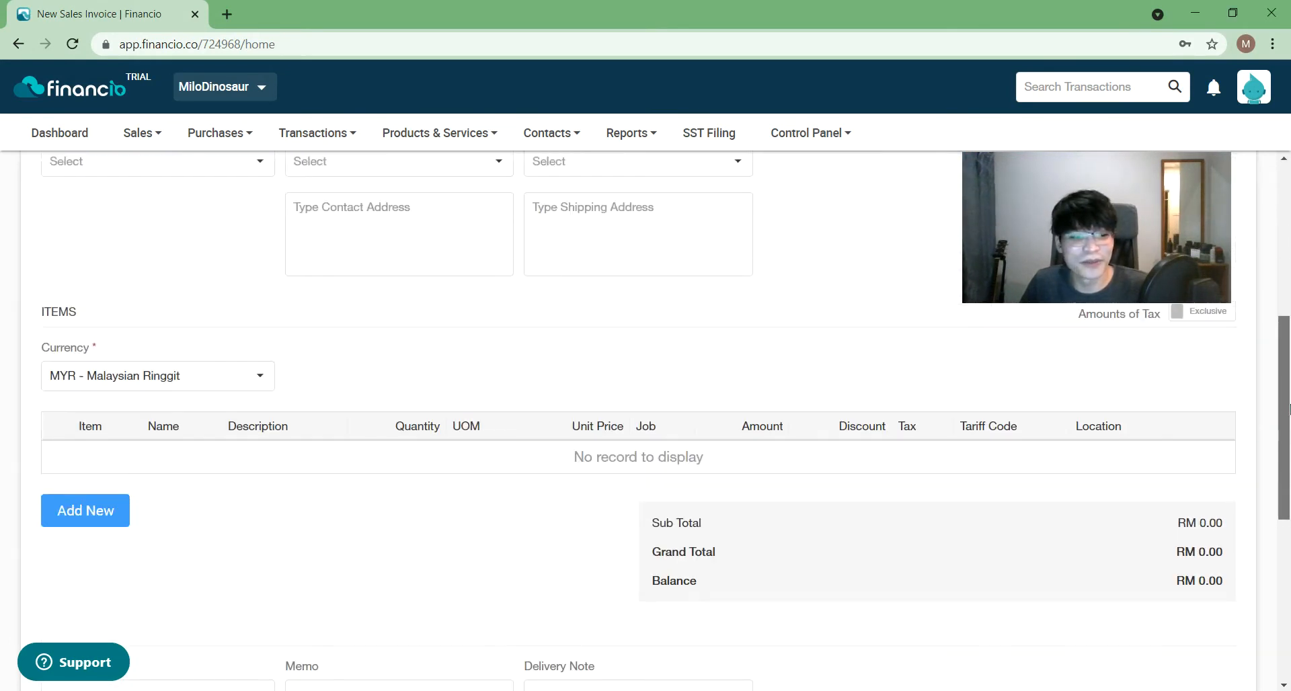
pyautogui.click(111, 512)
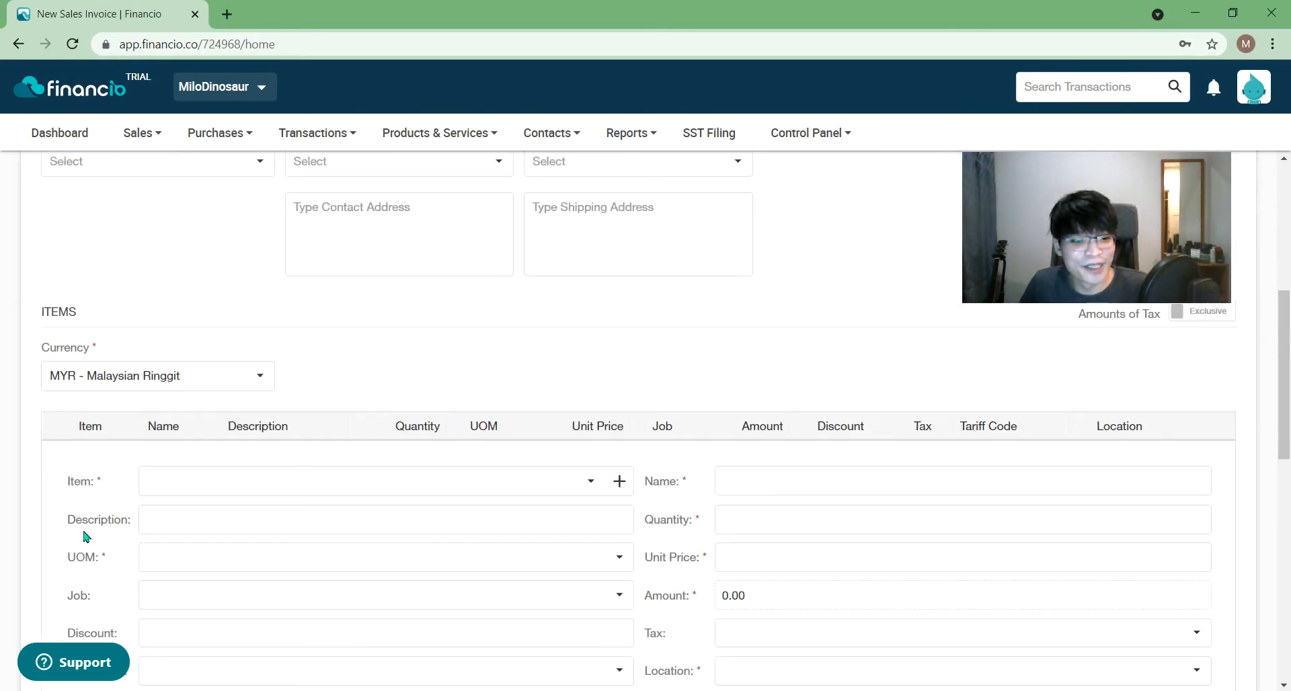
pyautogui.click(526, 494)
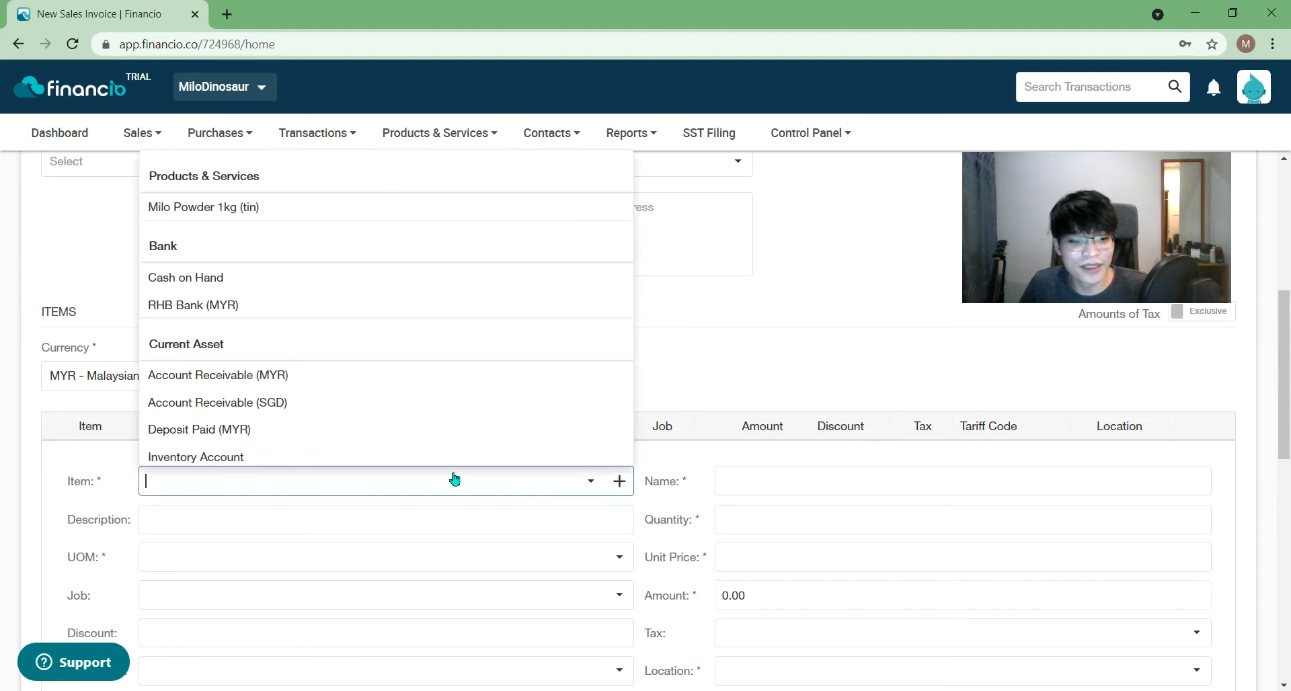
pyautogui.click(249, 210)
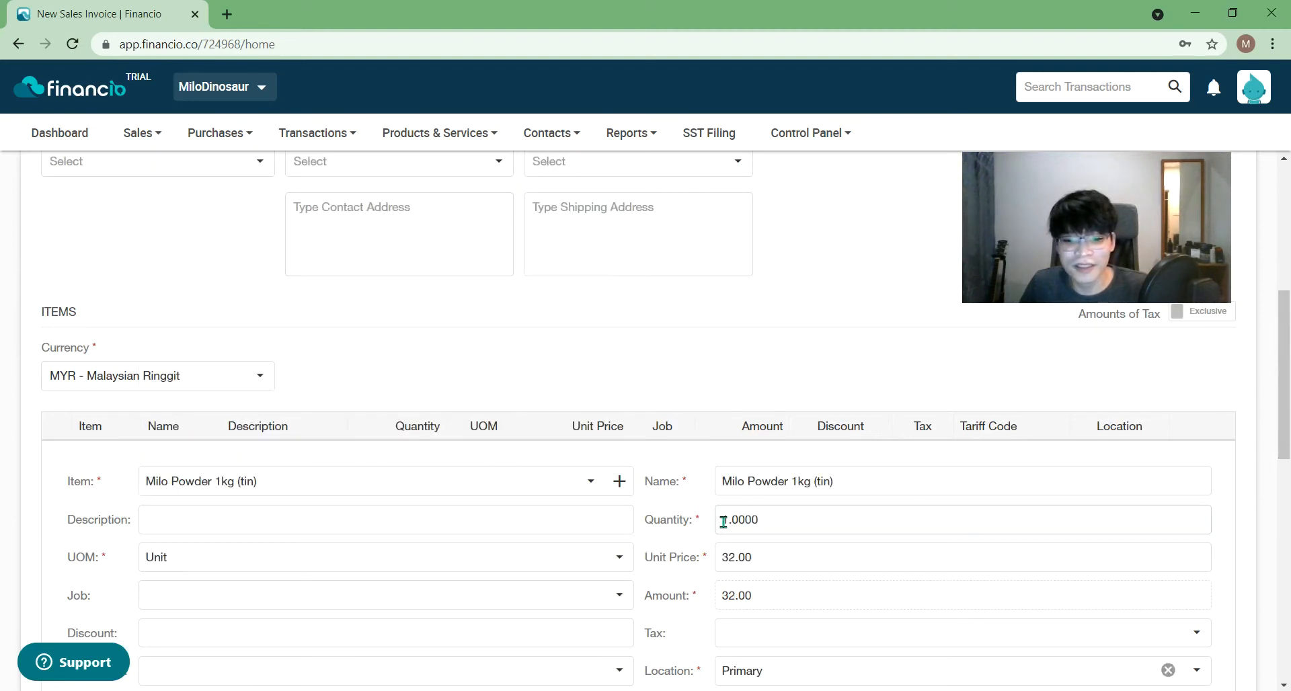
pyautogui.moveTo(731, 521); pyautogui.dragTo(718, 522)
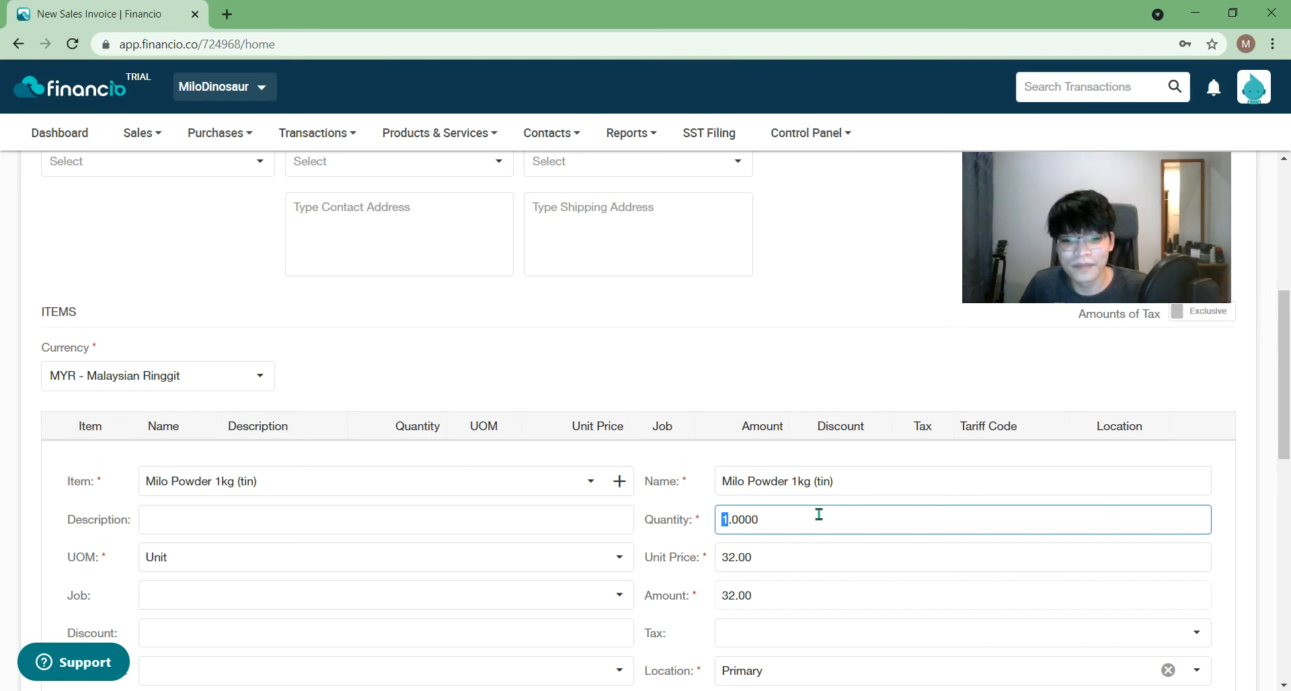
pyautogui.click(1150, 373)
pyautogui.moveTo(1284, 378); pyautogui.dragTo(1289, 599)
pyautogui.click(1183, 608)
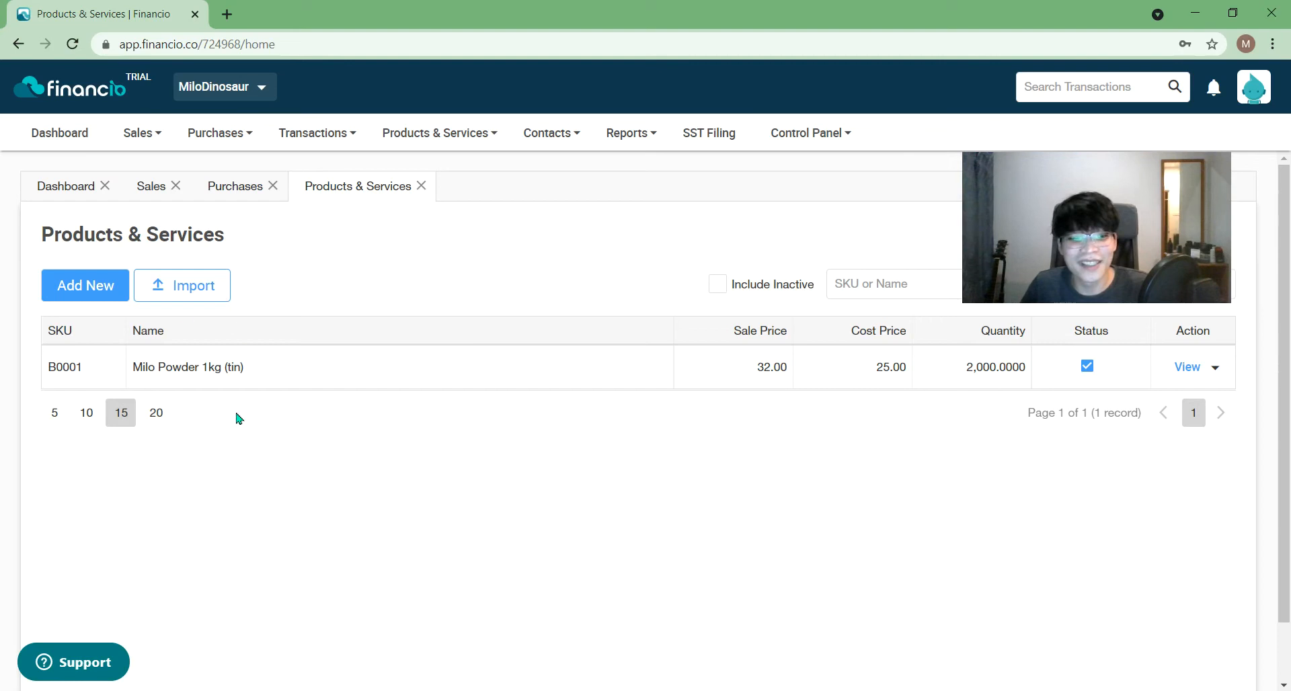
# - On the Sales list, review the actions available for invoice INV1001
pyautogui.click(152, 184)
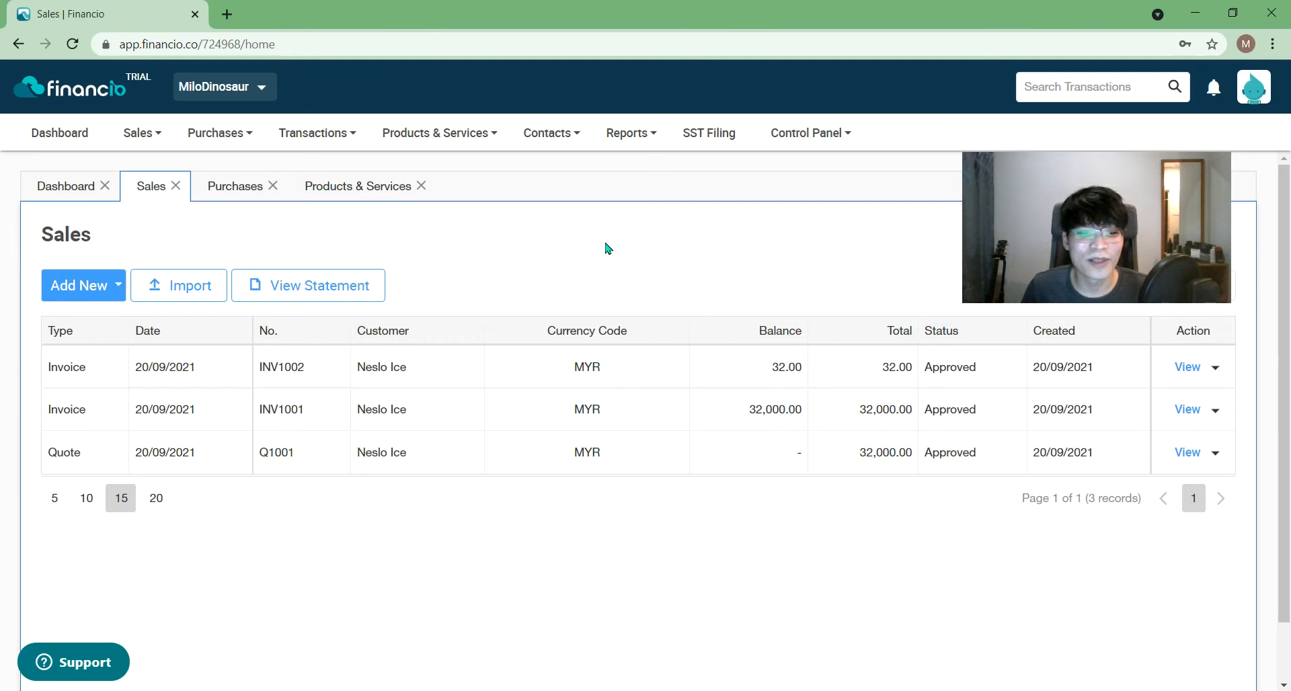
pyautogui.moveTo(1007, 258)
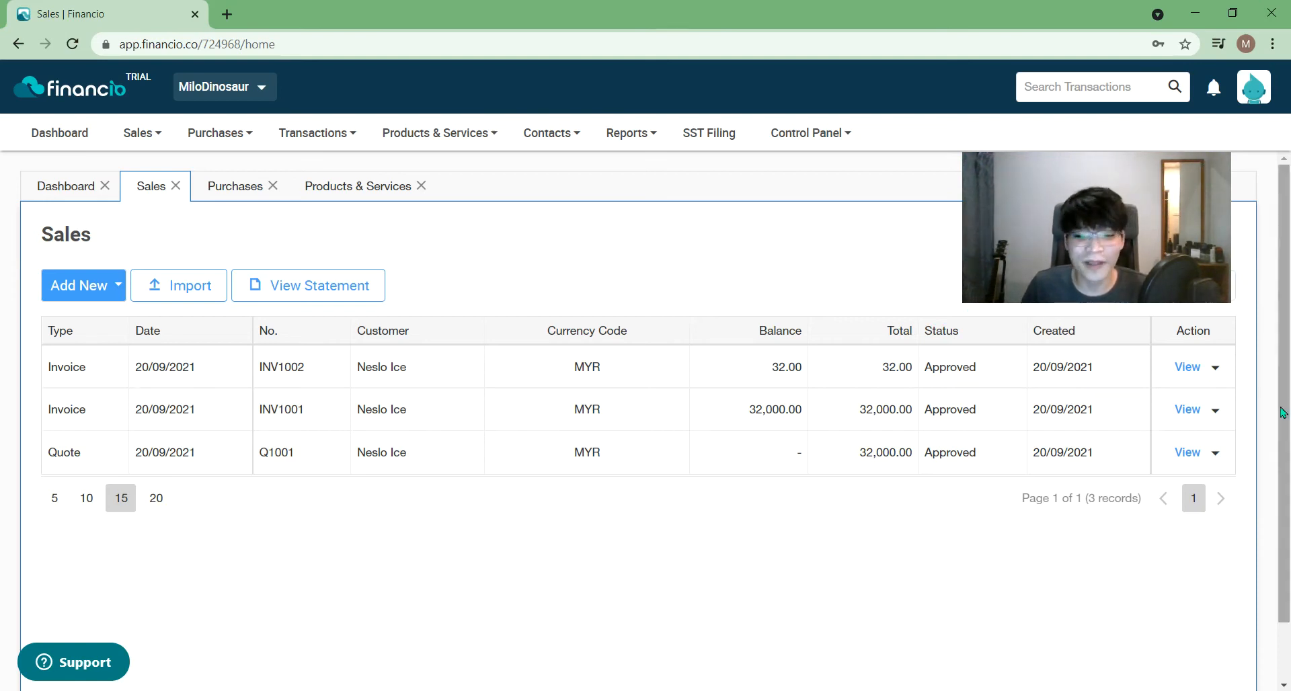
pyautogui.click(1216, 411)
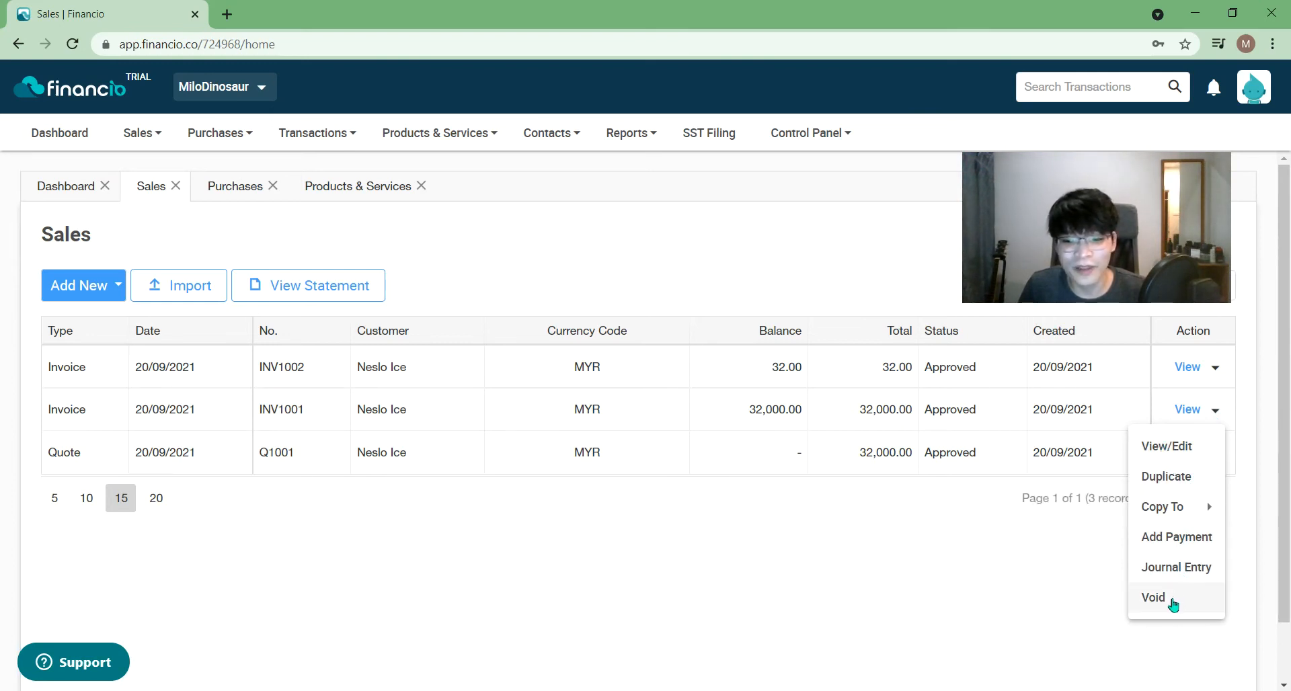
pyautogui.moveTo(1167, 511)
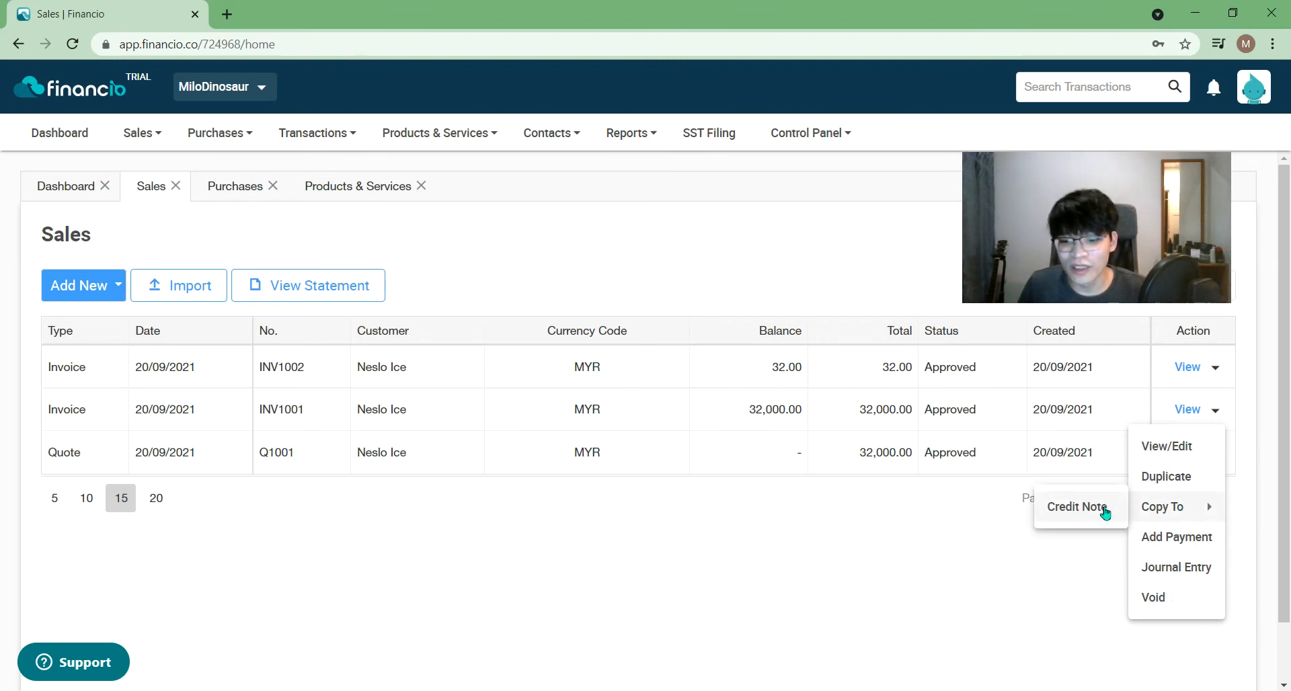
pyautogui.click(936, 576)
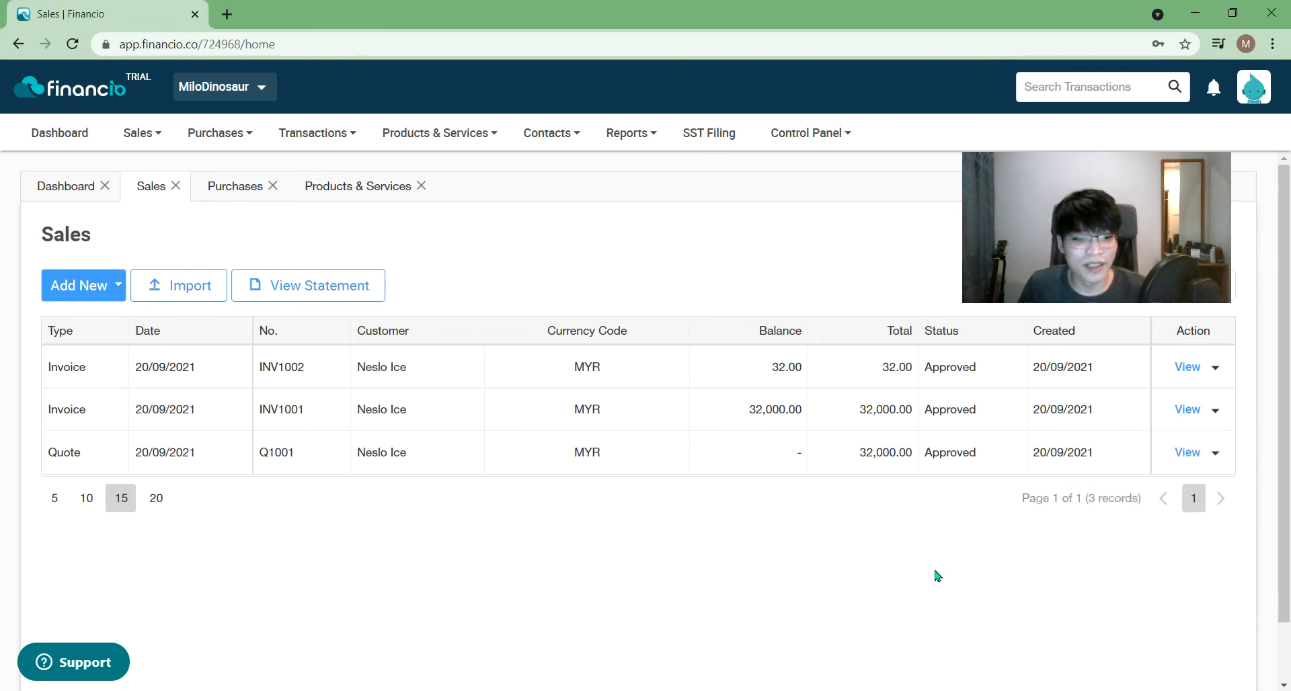
# - Review the action options for invoice INV1002 and choose to view it
pyautogui.click(1217, 369)
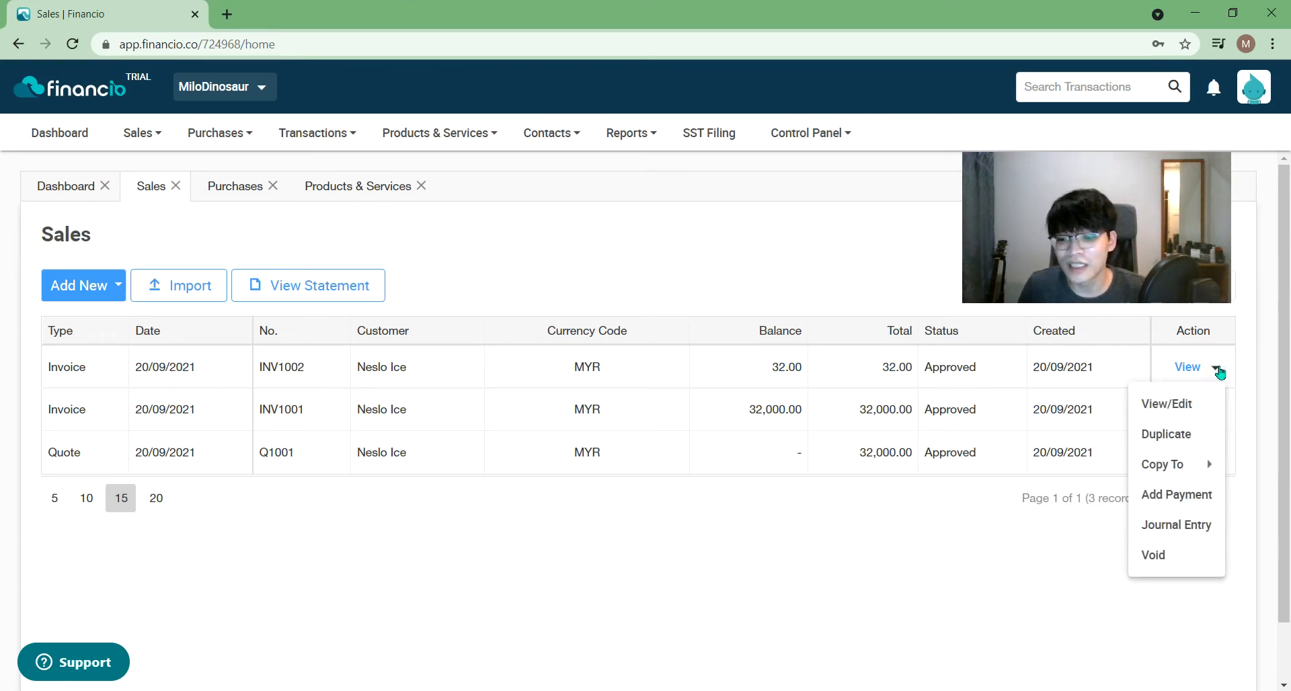
pyautogui.click(832, 583)
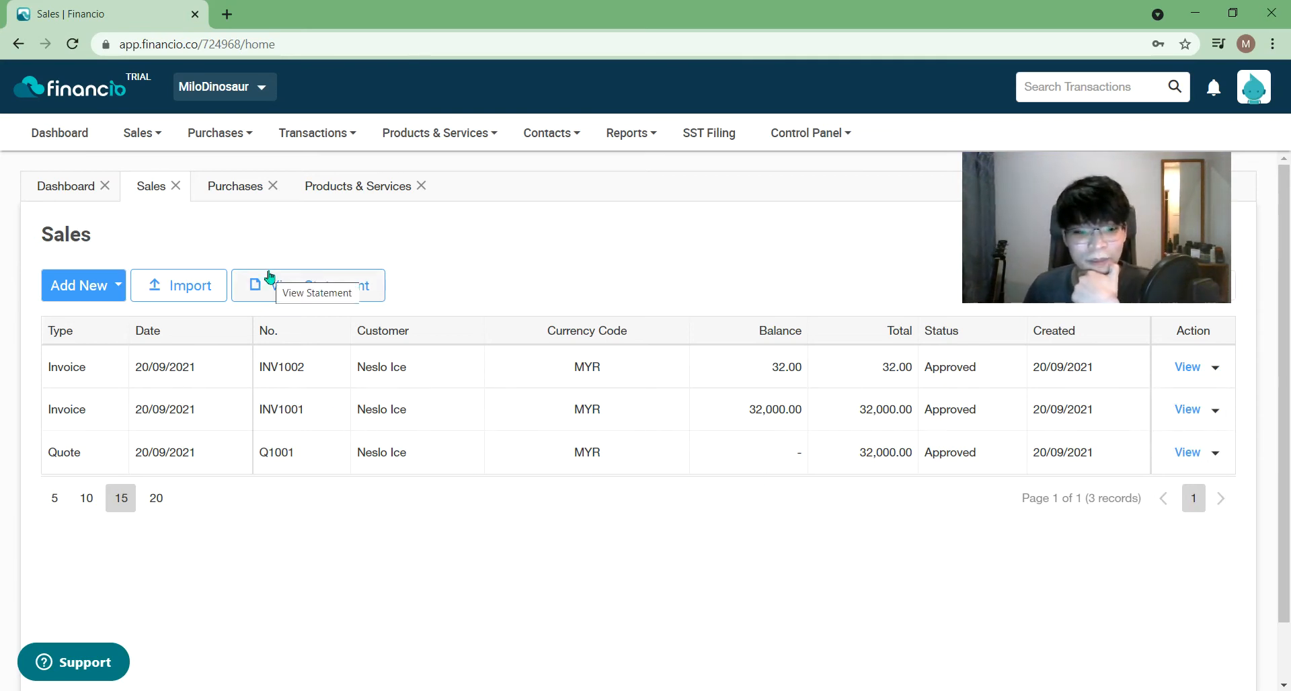
pyautogui.click(1218, 371)
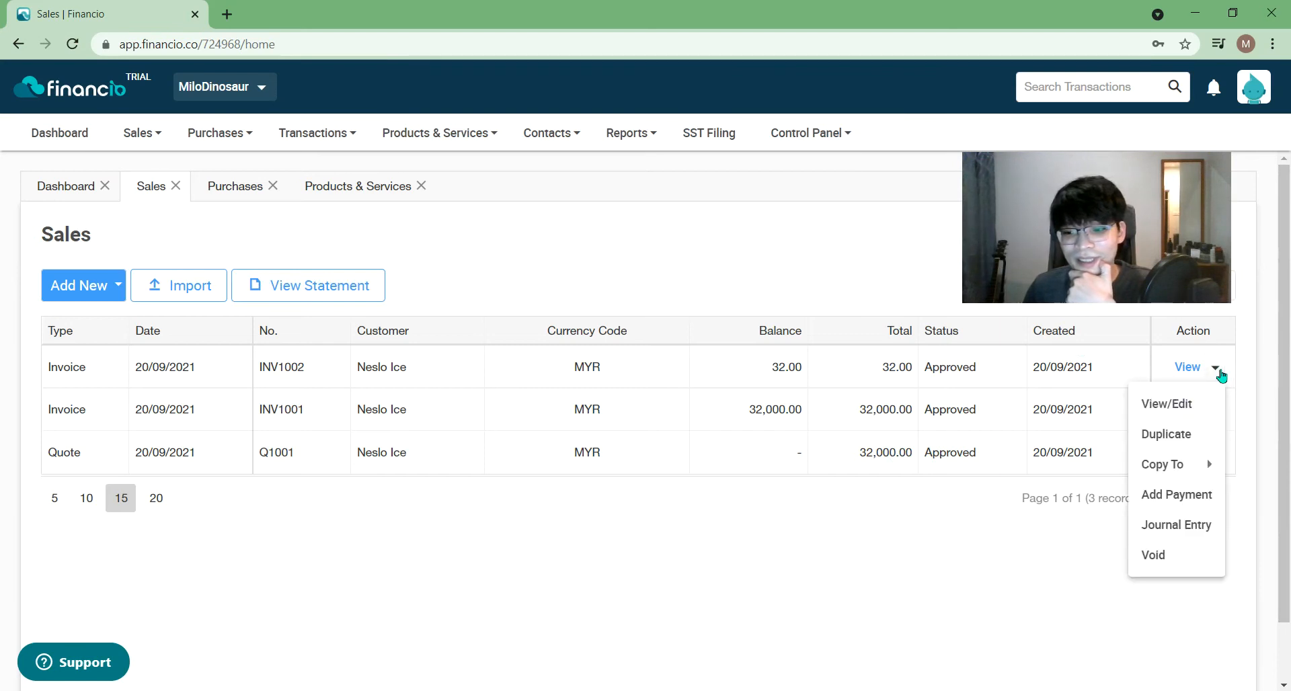
pyautogui.click(589, 407)
# - Open INV1002, check its Mark As and Add Payment options, and print it to PDF
pyautogui.click(1178, 372)
pyautogui.moveTo(1068, 223); pyautogui.dragTo(1077, 505)
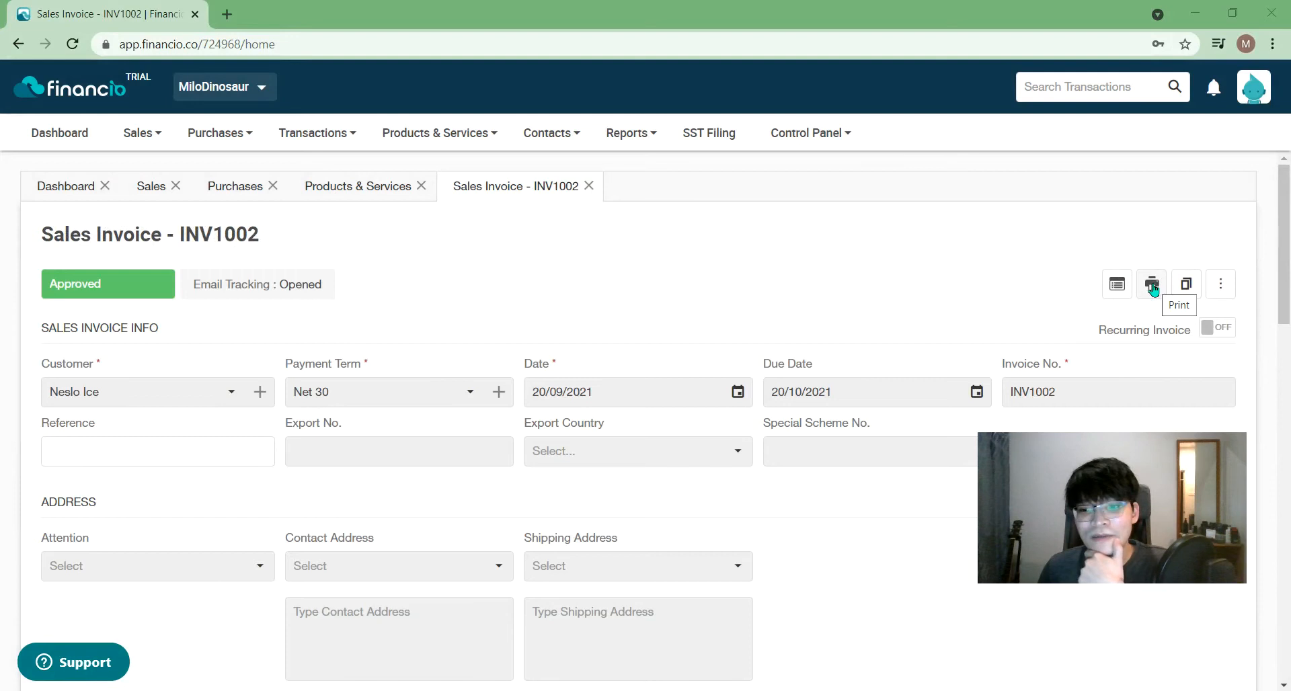
pyautogui.click(1223, 284)
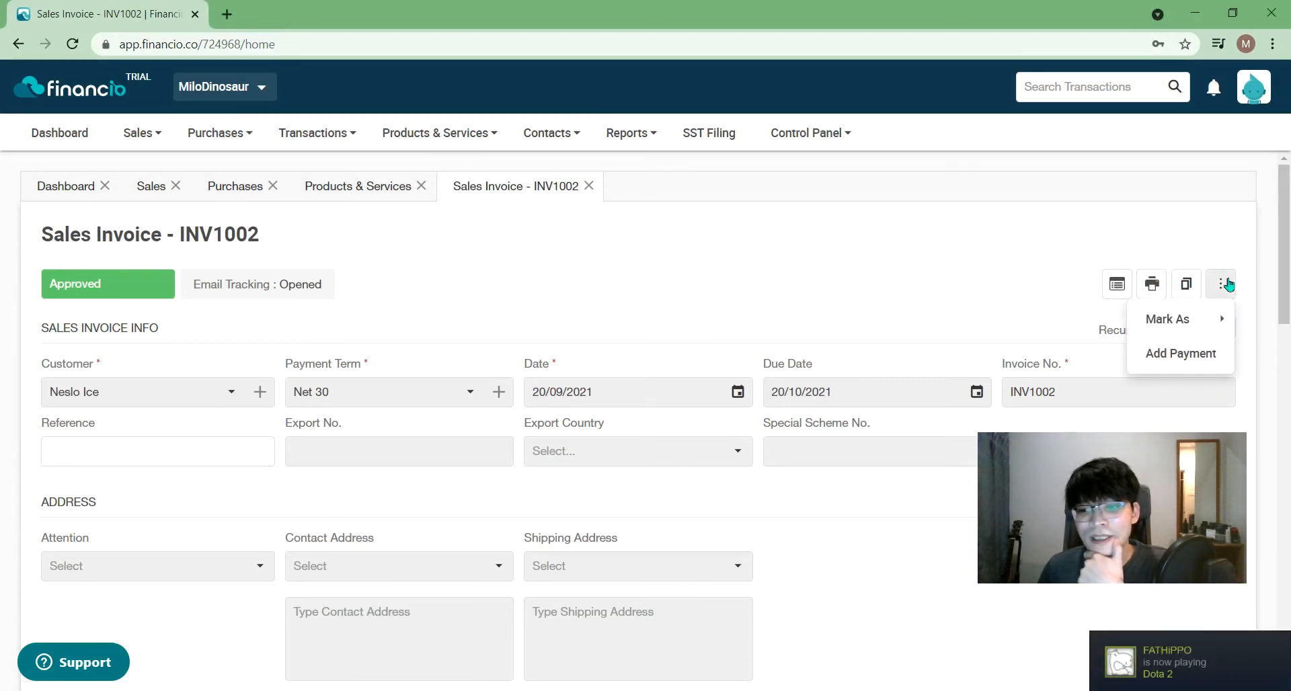
pyautogui.moveTo(1210, 329)
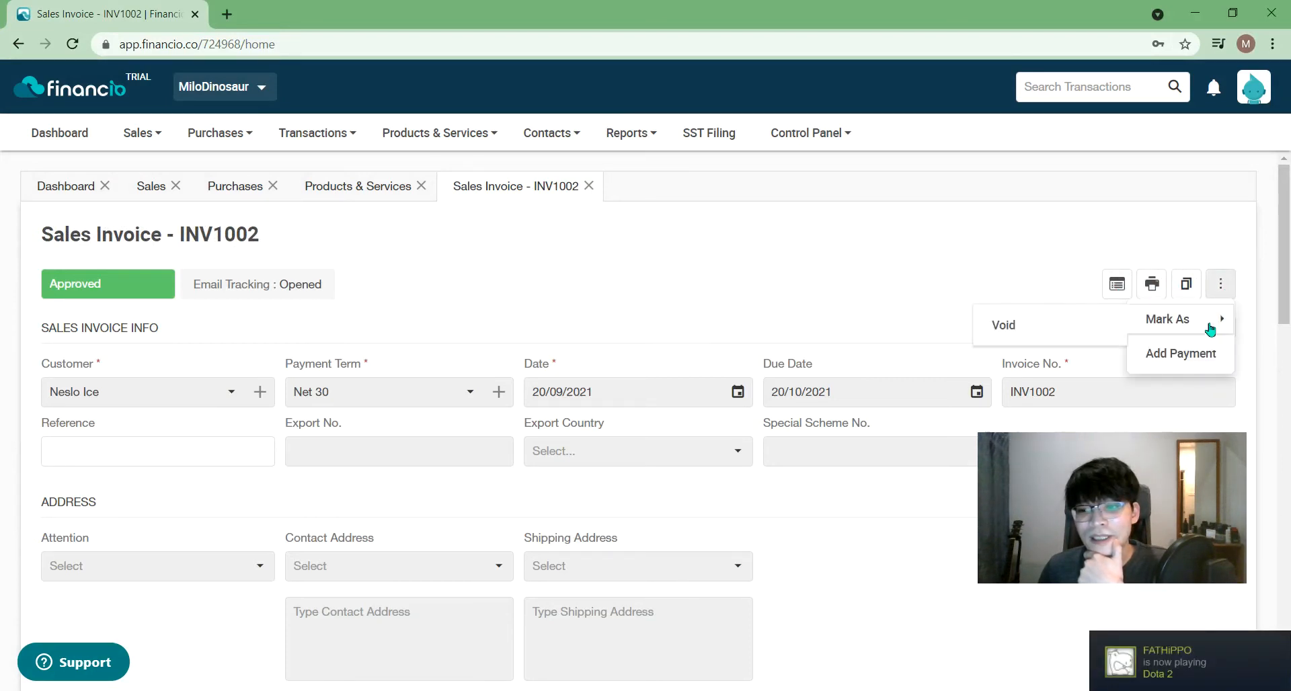
pyautogui.click(1212, 226)
pyautogui.click(1153, 285)
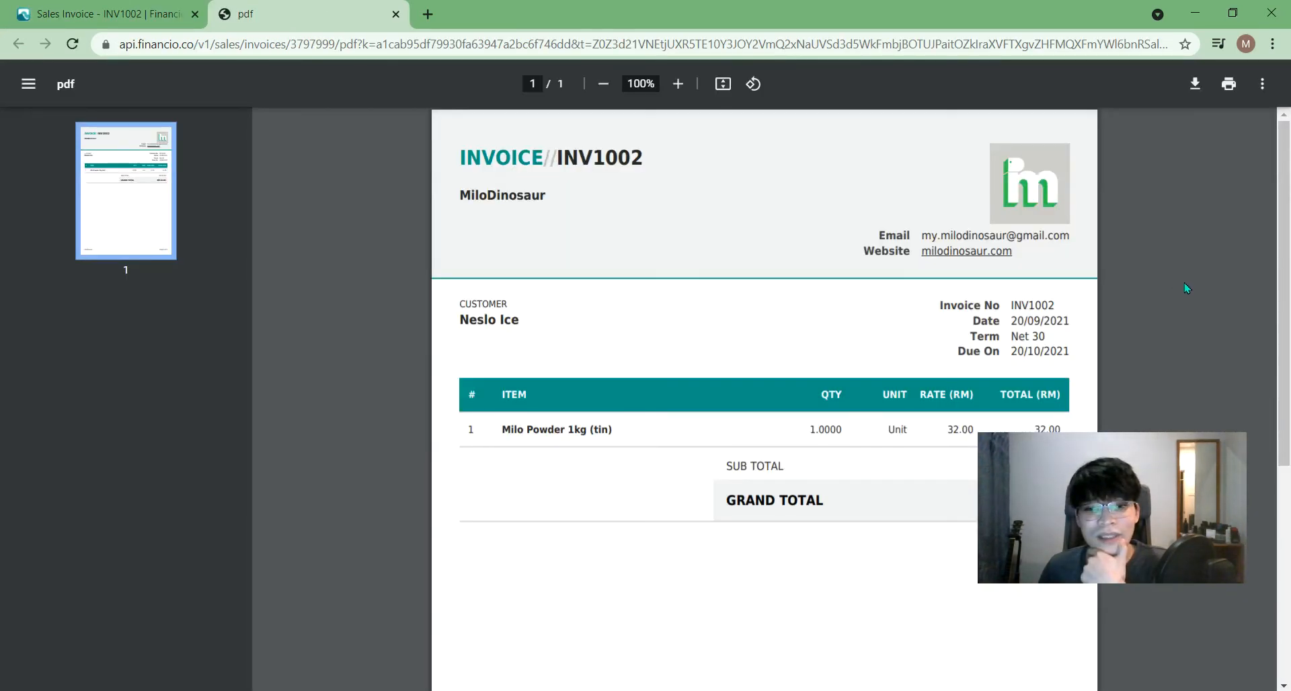
# - Review the INV1002 PDF and end back on the Sales Invoice INV1002 tab
pyautogui.moveTo(1285, 192); pyautogui.dragTo(1287, 143)
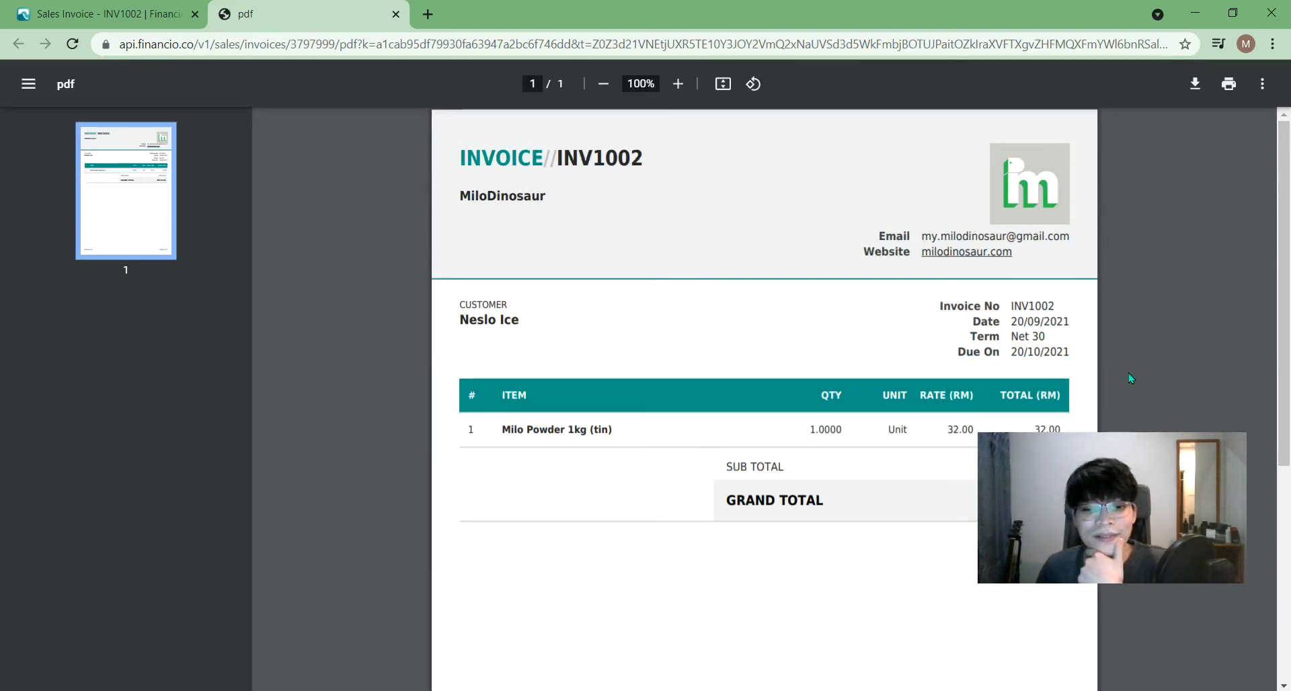
pyautogui.click(133, 12)
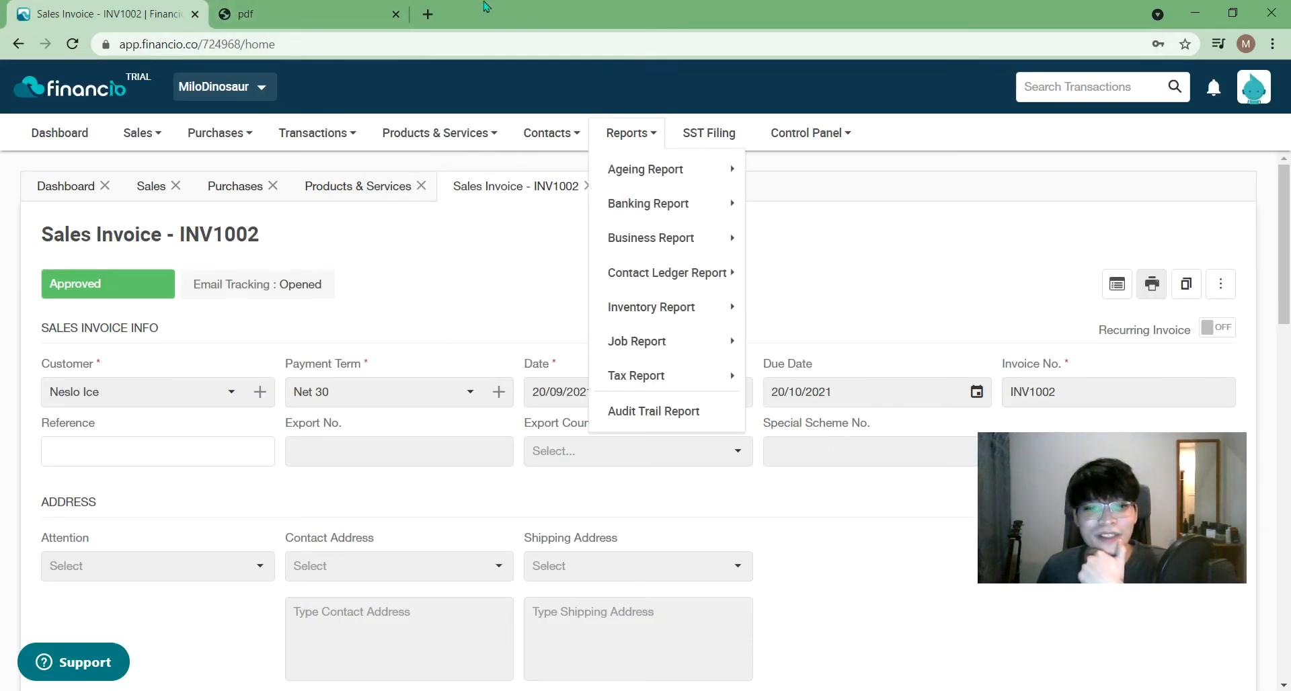
pyautogui.click(269, 8)
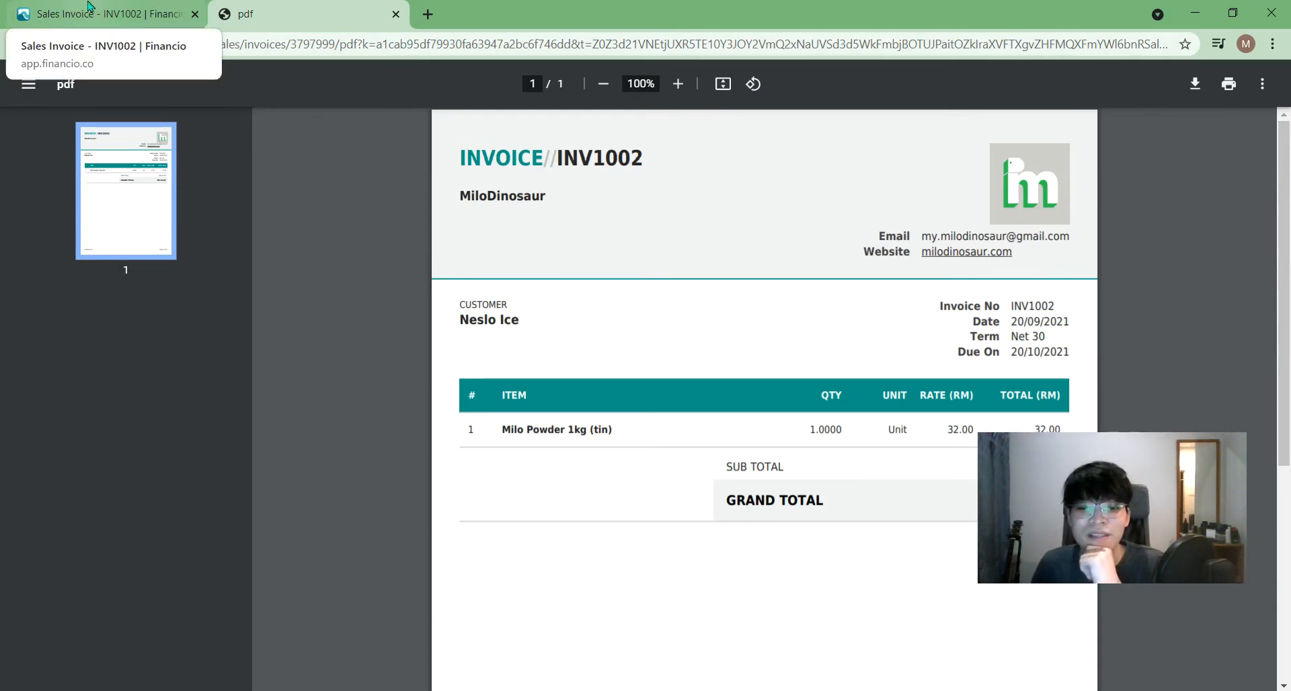
pyautogui.click(88, 6)
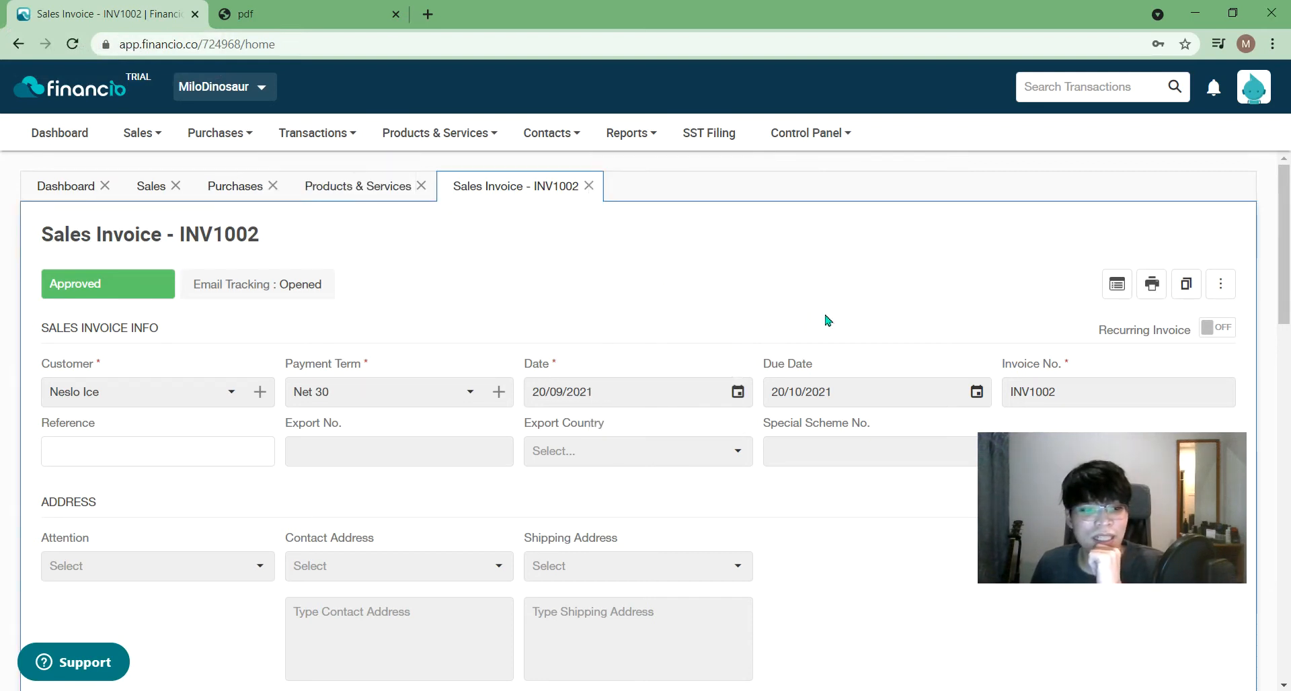
pyautogui.moveTo(281, 290)
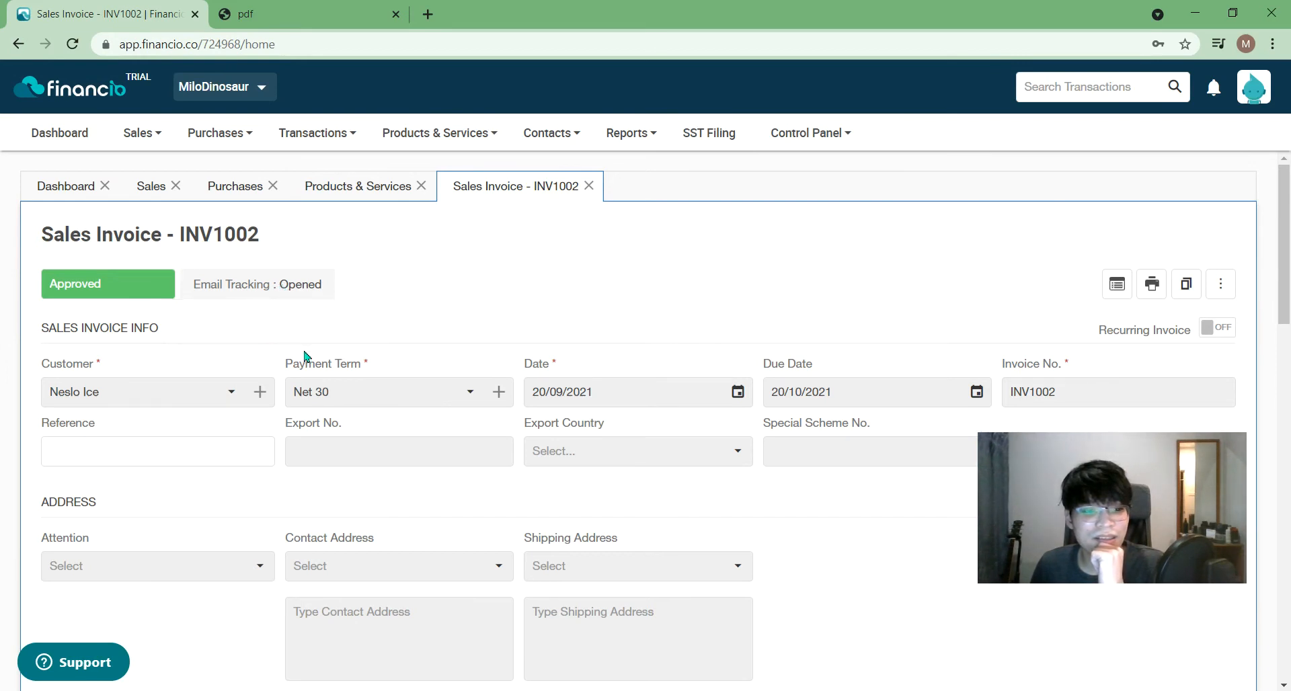
pyautogui.click(323, 298)
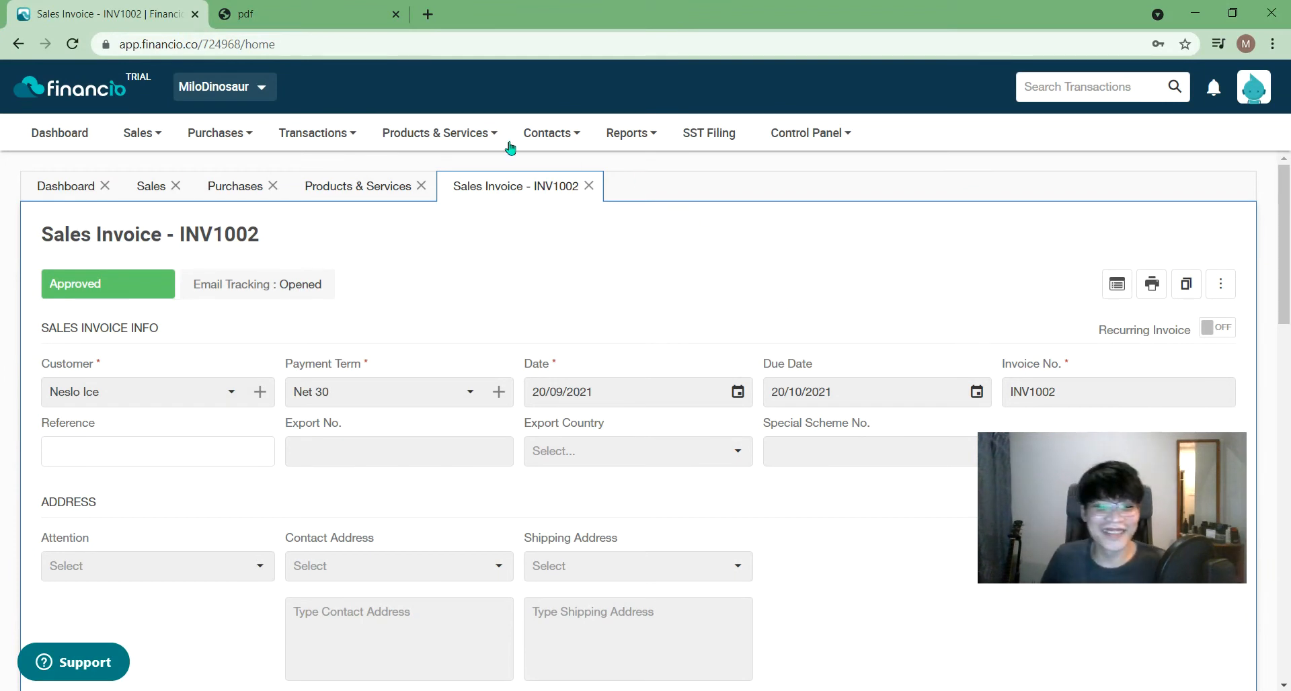
pyautogui.click(329, 142)
pyautogui.moveTo(371, 204)
pyautogui.click(842, 313)
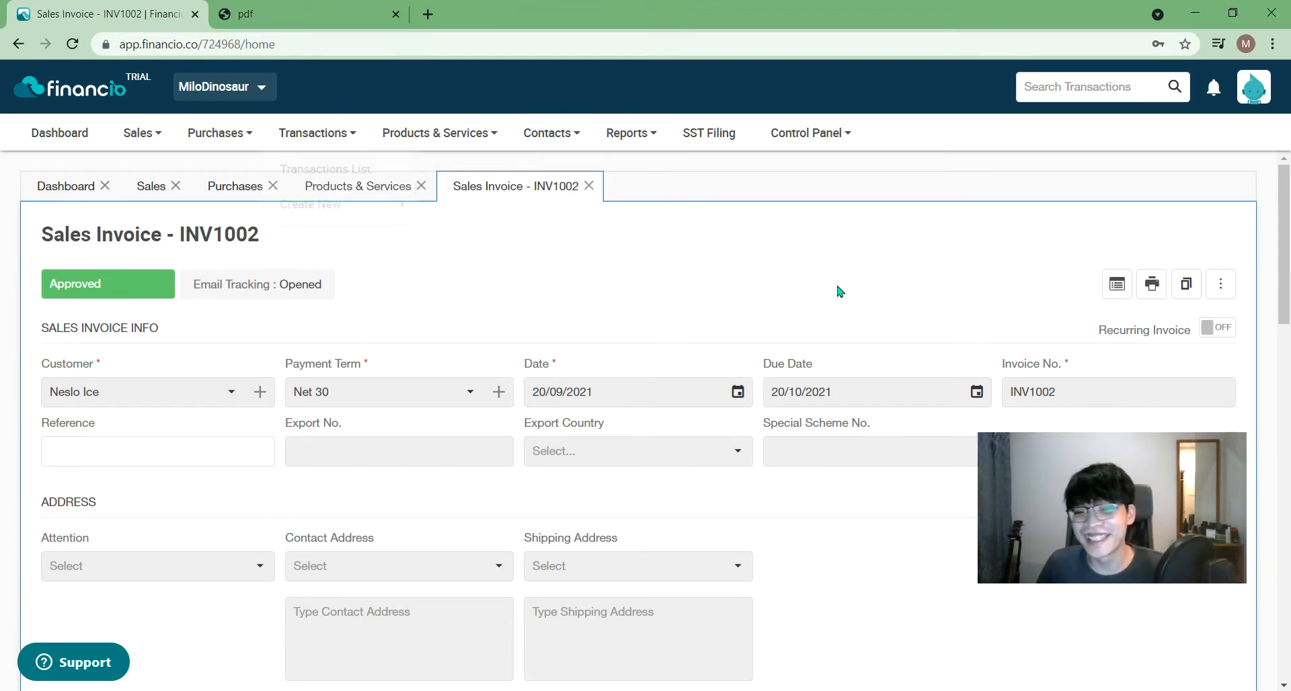
# - Pass through Products & Services and INV1002, ending on the Sales list with INV1002, INV1001 and Q1001
pyautogui.click(357, 181)
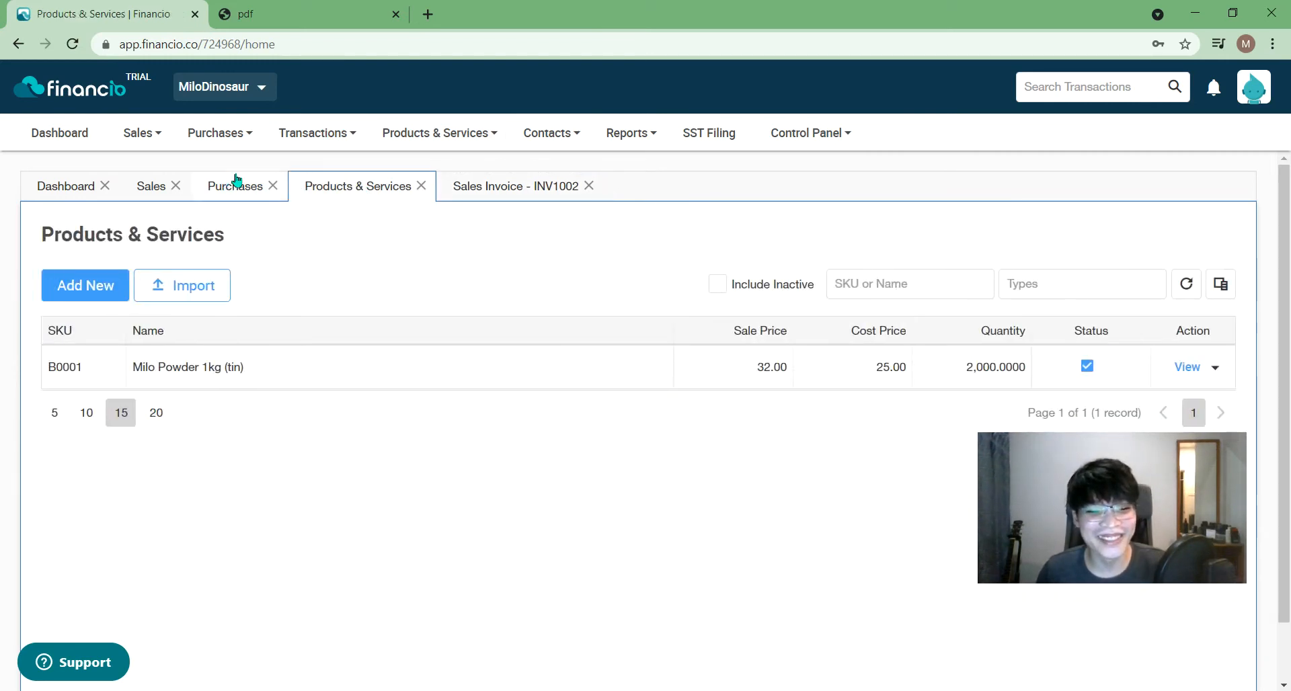
pyautogui.click(497, 190)
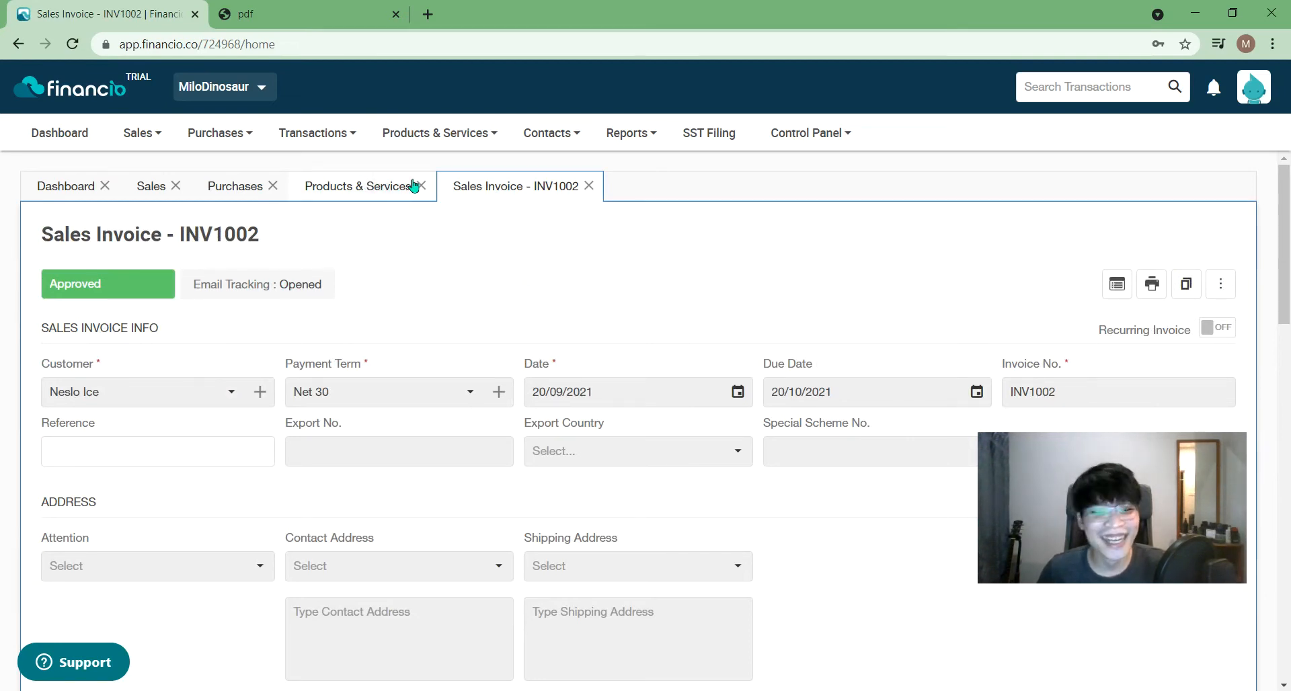
pyautogui.click(182, 191)
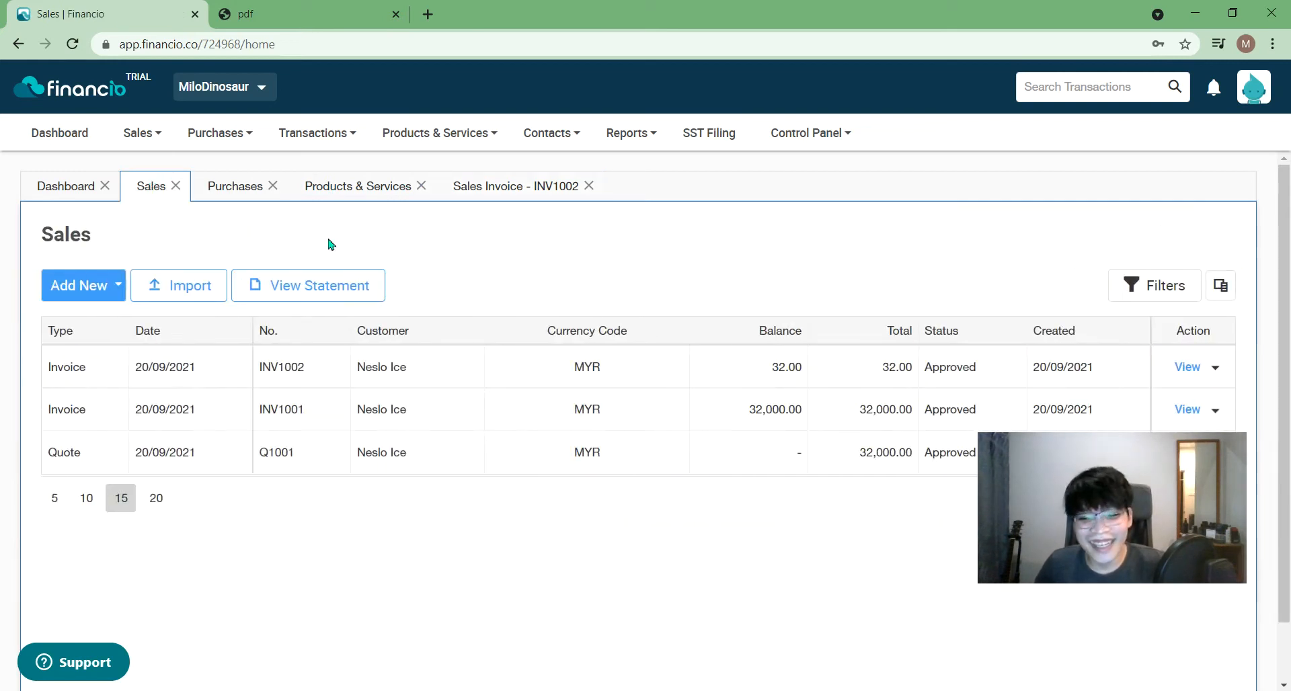
pyautogui.moveTo(1113, 482); pyautogui.dragTo(1049, 540)
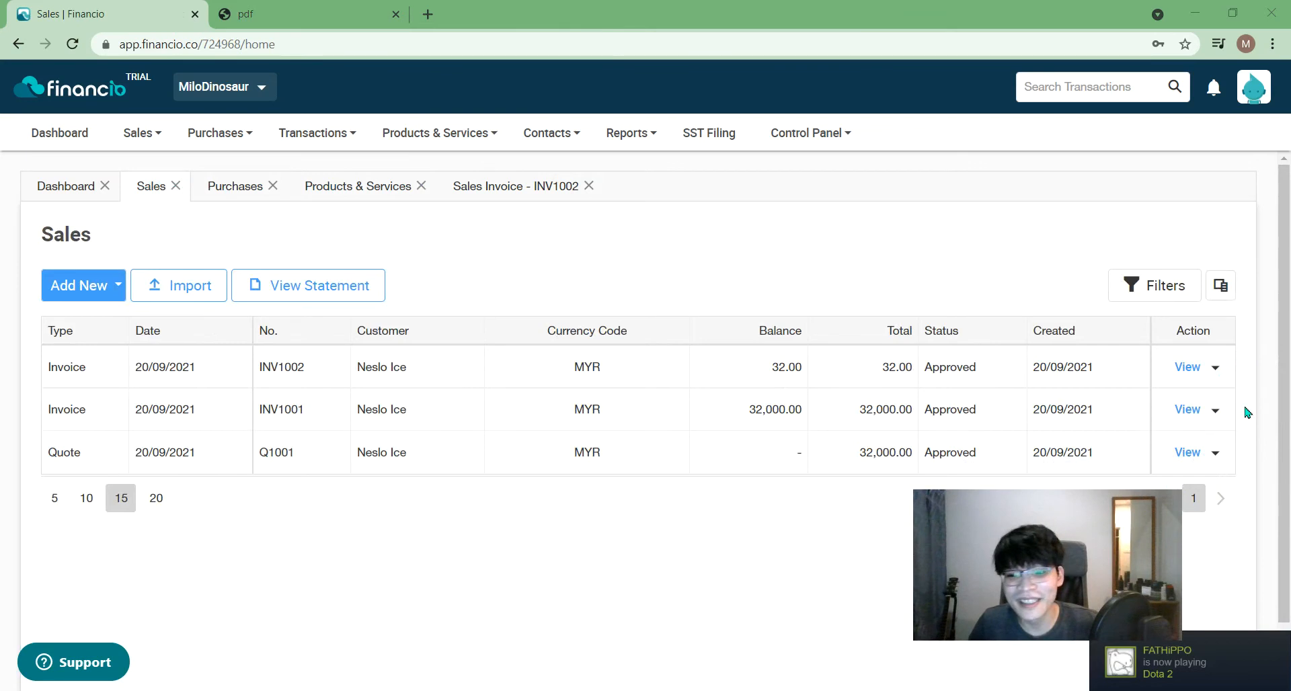
pyautogui.moveTo(1025, 532); pyautogui.dragTo(860, 562)
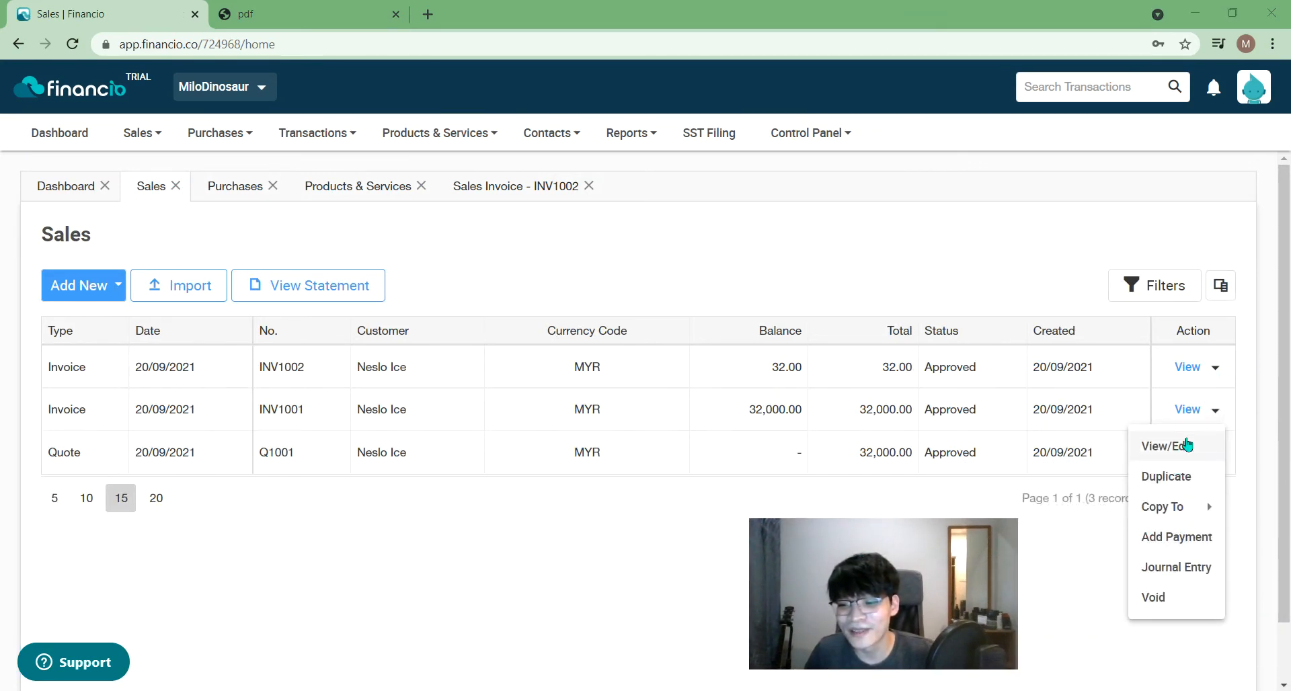
# - Reopen invoice INV1002 and look at its further options menu
pyautogui.click(1167, 406)
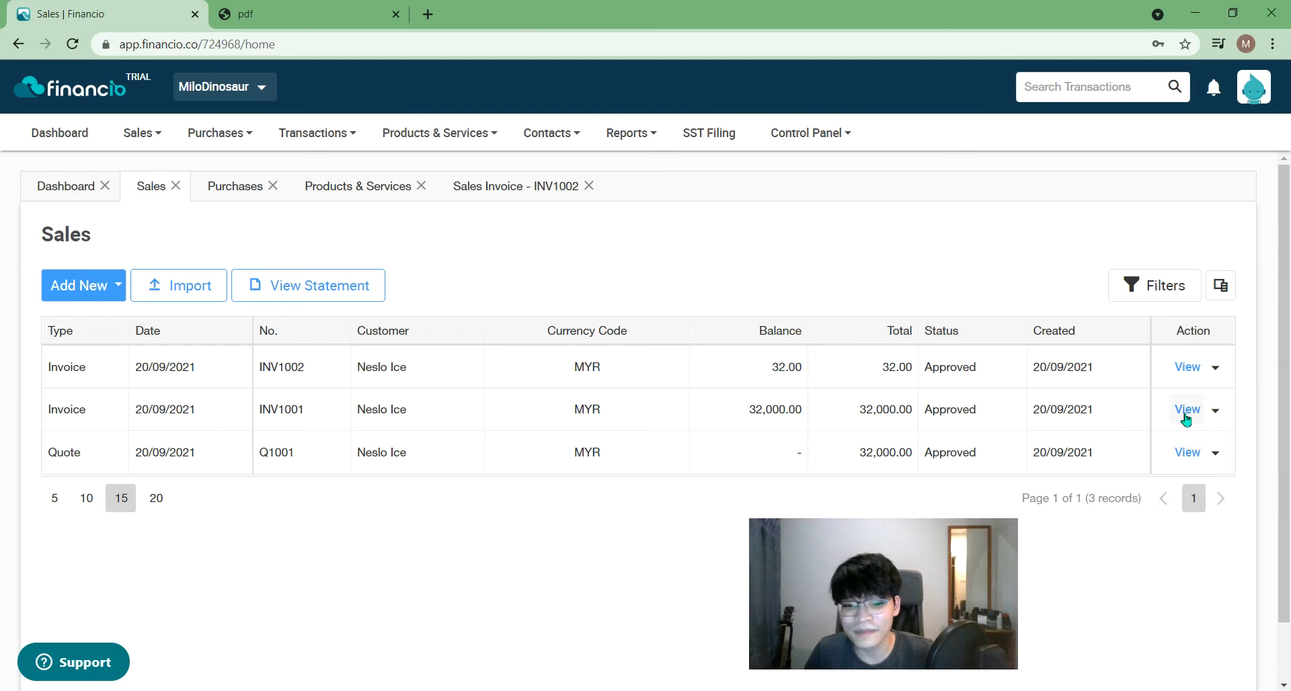
pyautogui.click(1188, 370)
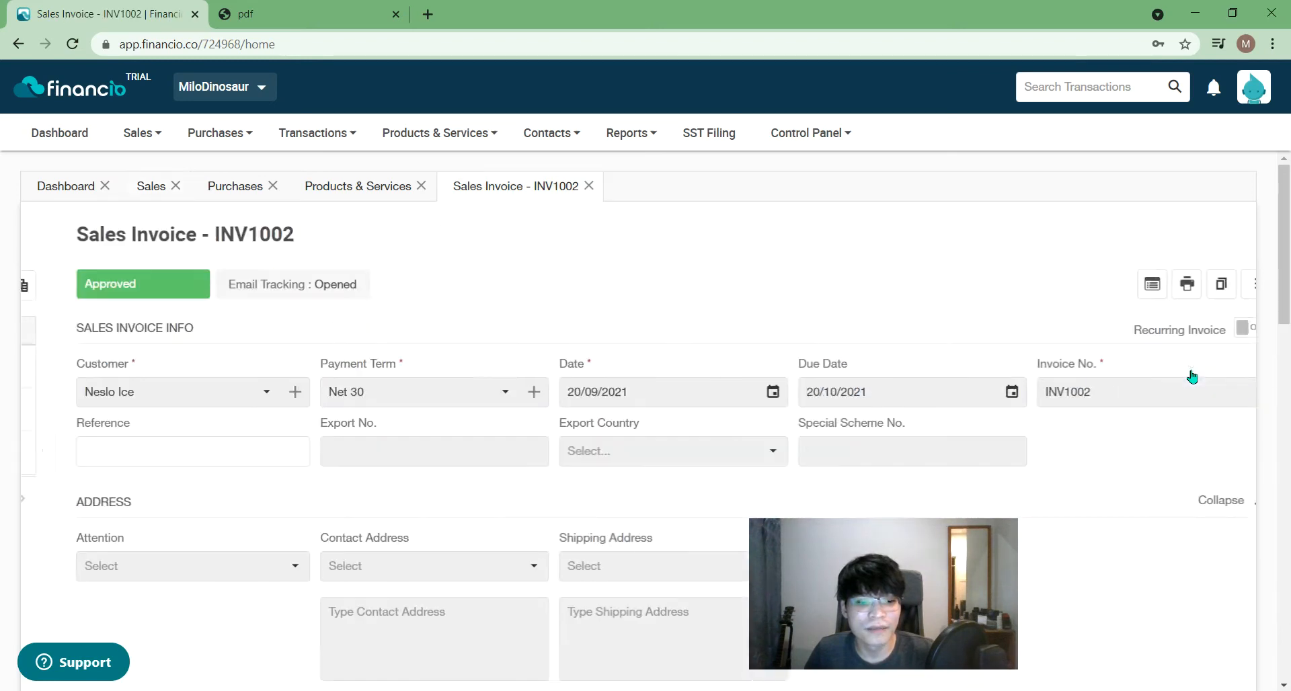
pyautogui.click(1229, 293)
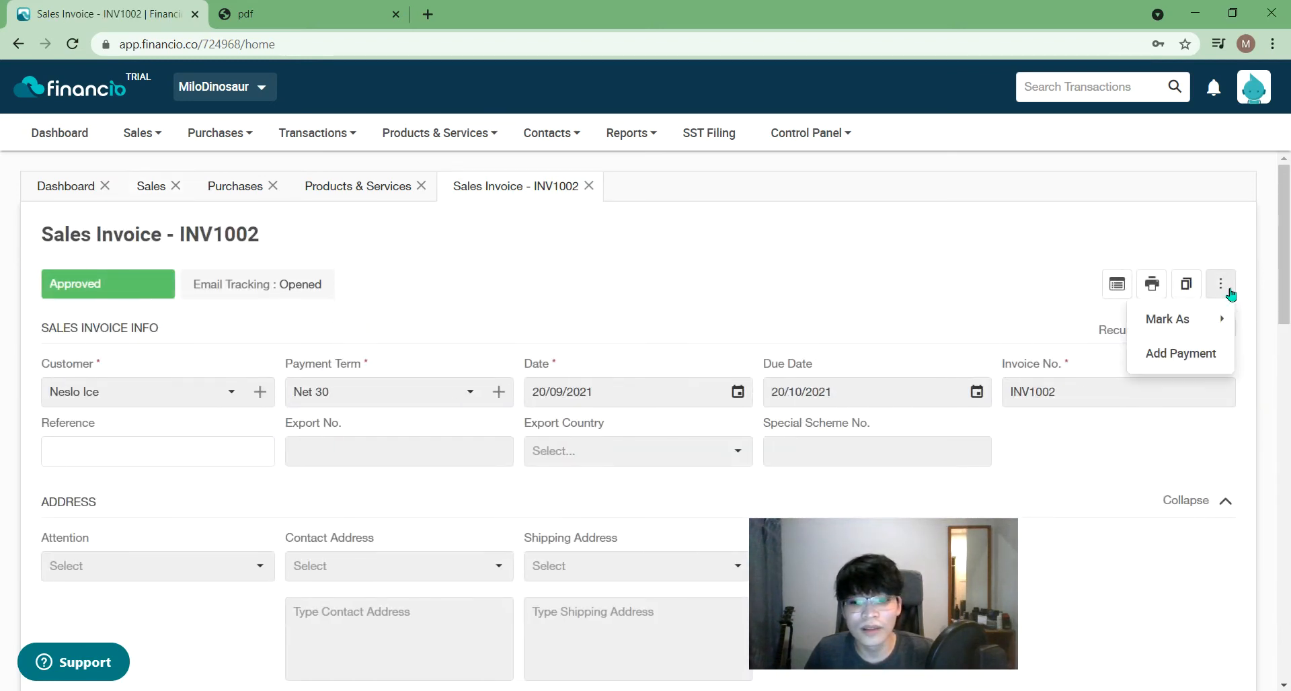
pyautogui.moveTo(1210, 327)
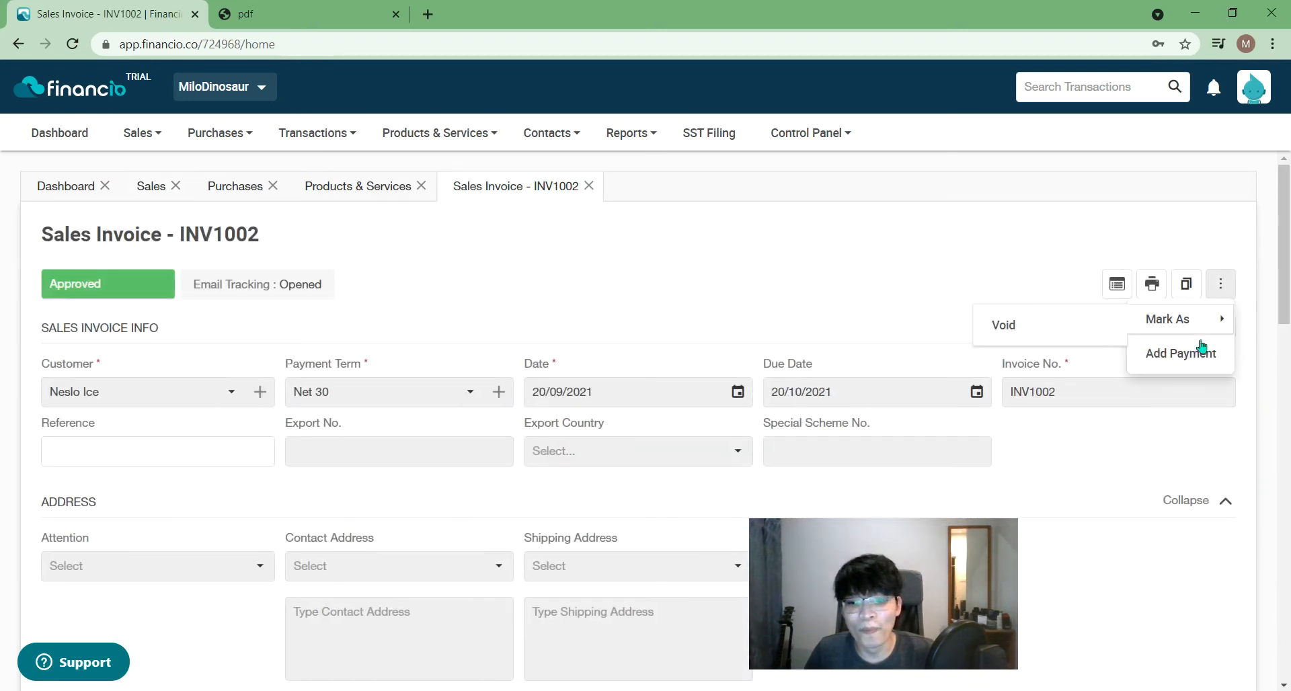
pyautogui.click(1169, 299)
# - Check INV1002's journal entries balancing at 57.00, then show the new sales document choices
pyautogui.click(1116, 283)
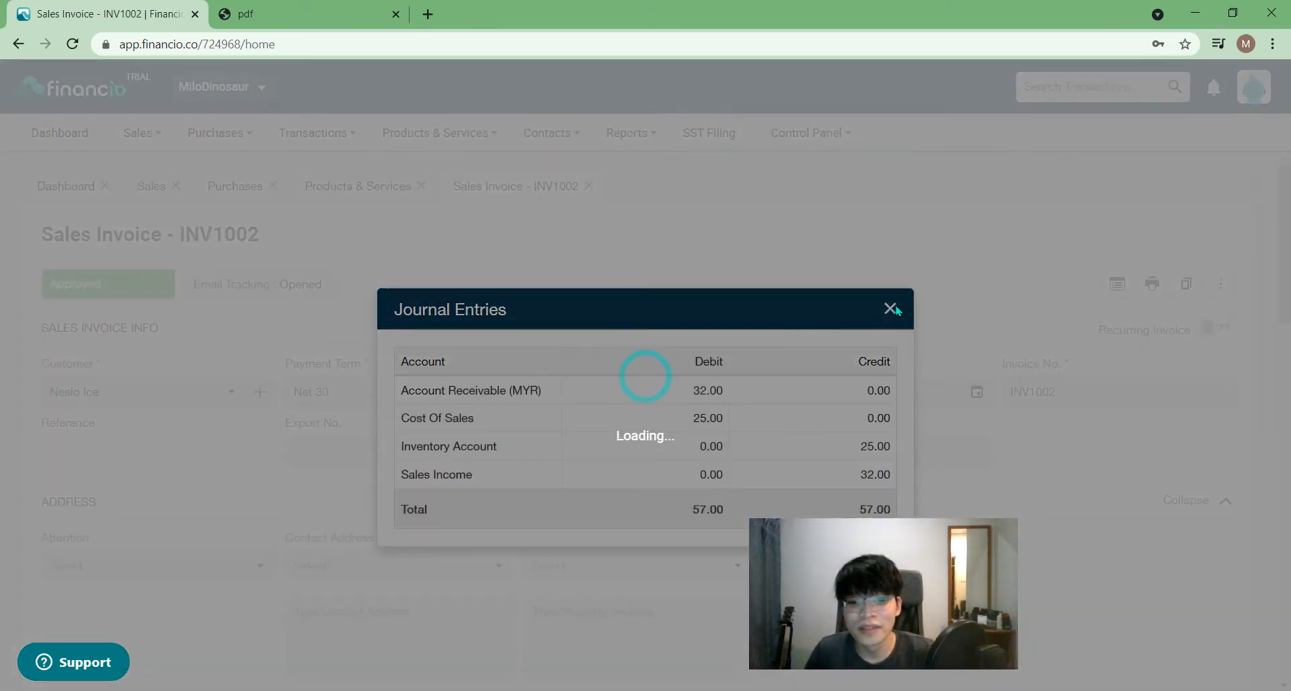
pyautogui.click(900, 311)
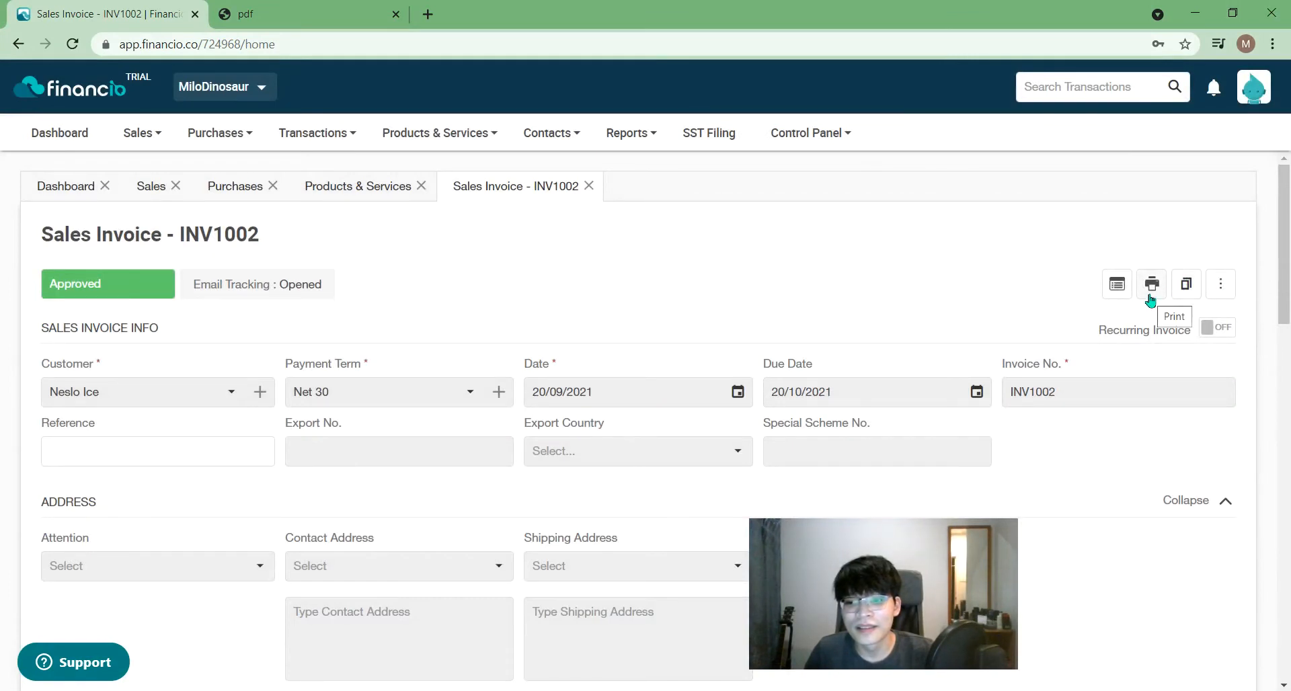
pyautogui.moveTo(1288, 275); pyautogui.dragTo(1288, 249)
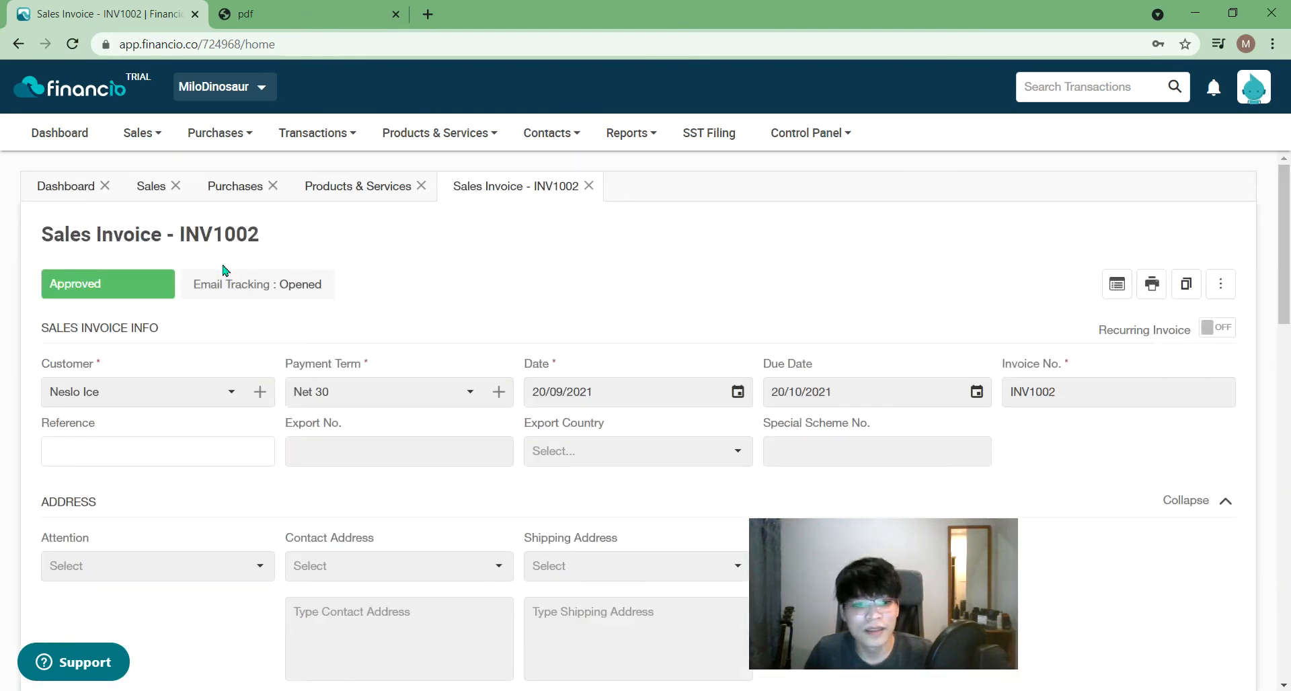
pyautogui.click(136, 134)
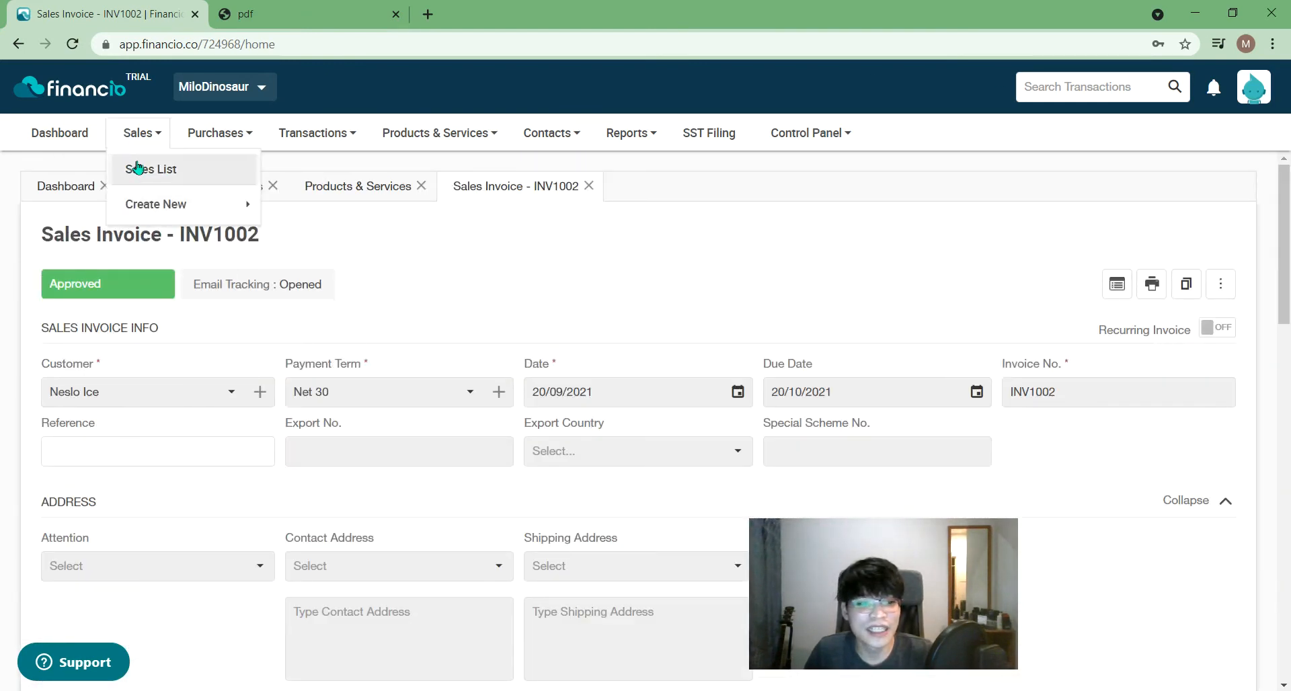
# - Start a new sales order with Neslo Ice as the customer
pyautogui.moveTo(148, 211)
pyautogui.click(355, 239)
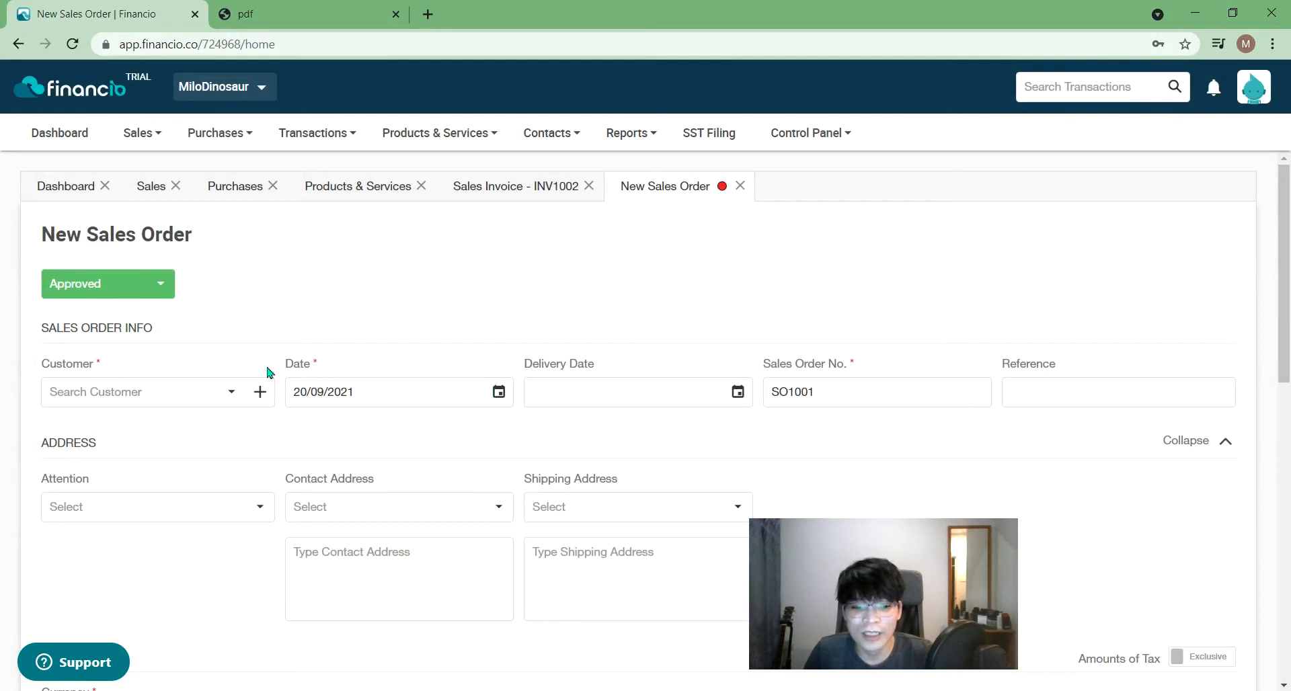
pyautogui.click(210, 406)
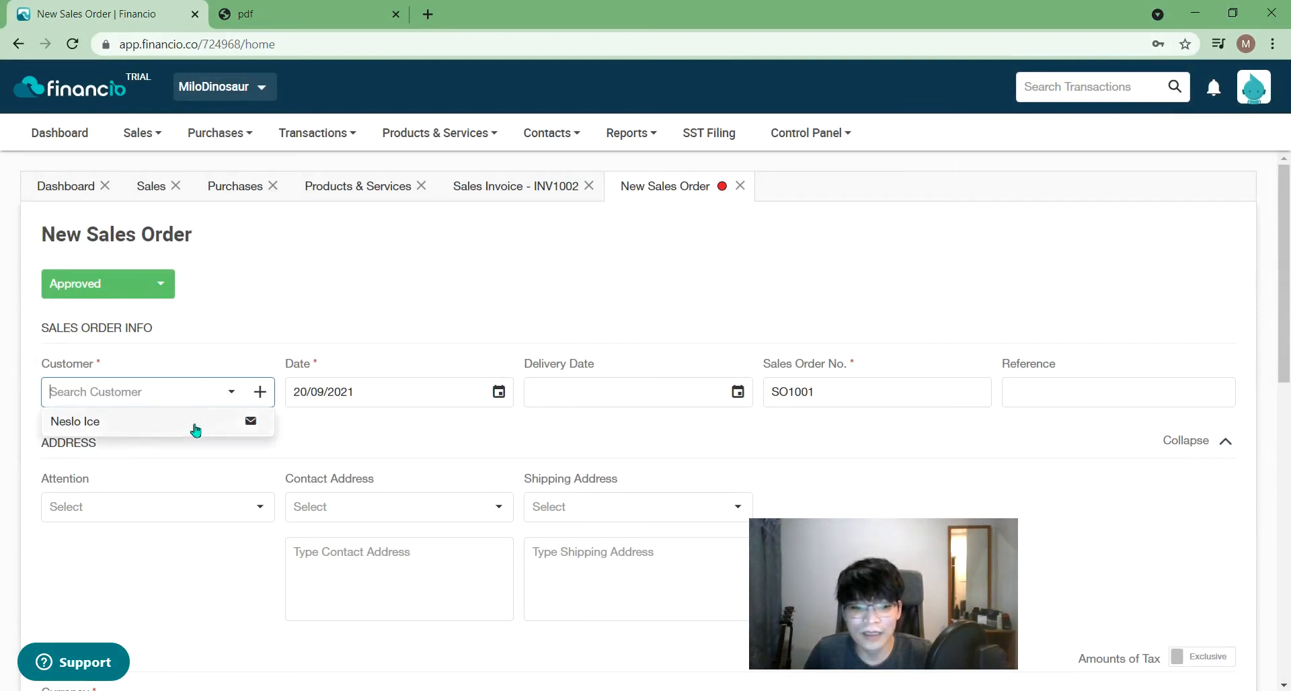
pyautogui.click(179, 418)
pyautogui.click(564, 396)
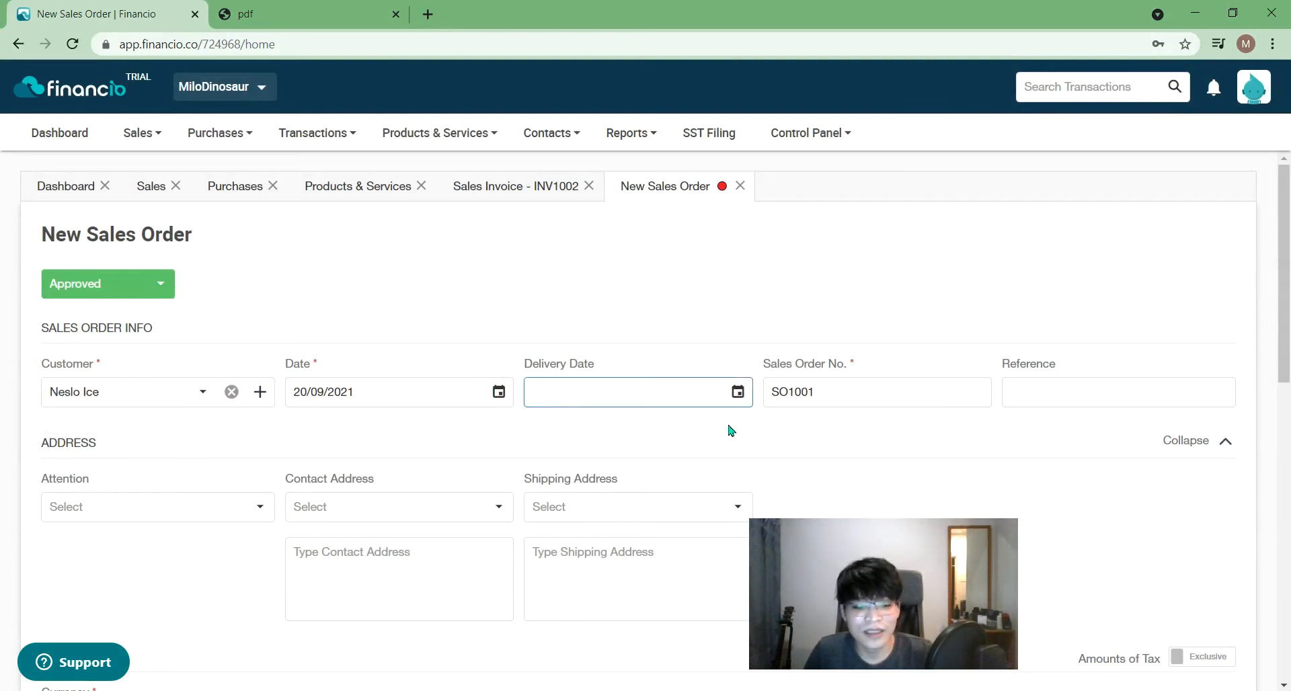
pyautogui.scroll(-5, 701, 439)
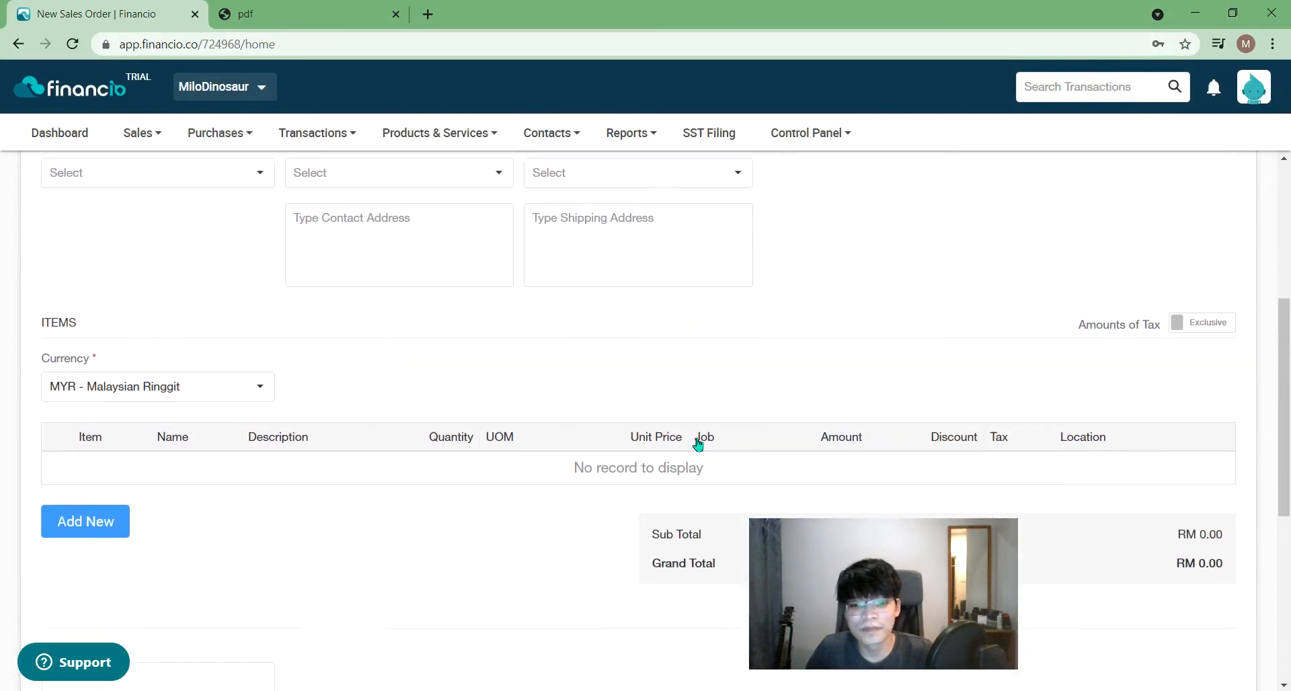
pyautogui.scroll(-3, 699, 443)
# - Add one Milo Powder 1kg (tin) line at 32.00 and save sales order SO1001
pyautogui.click(102, 387)
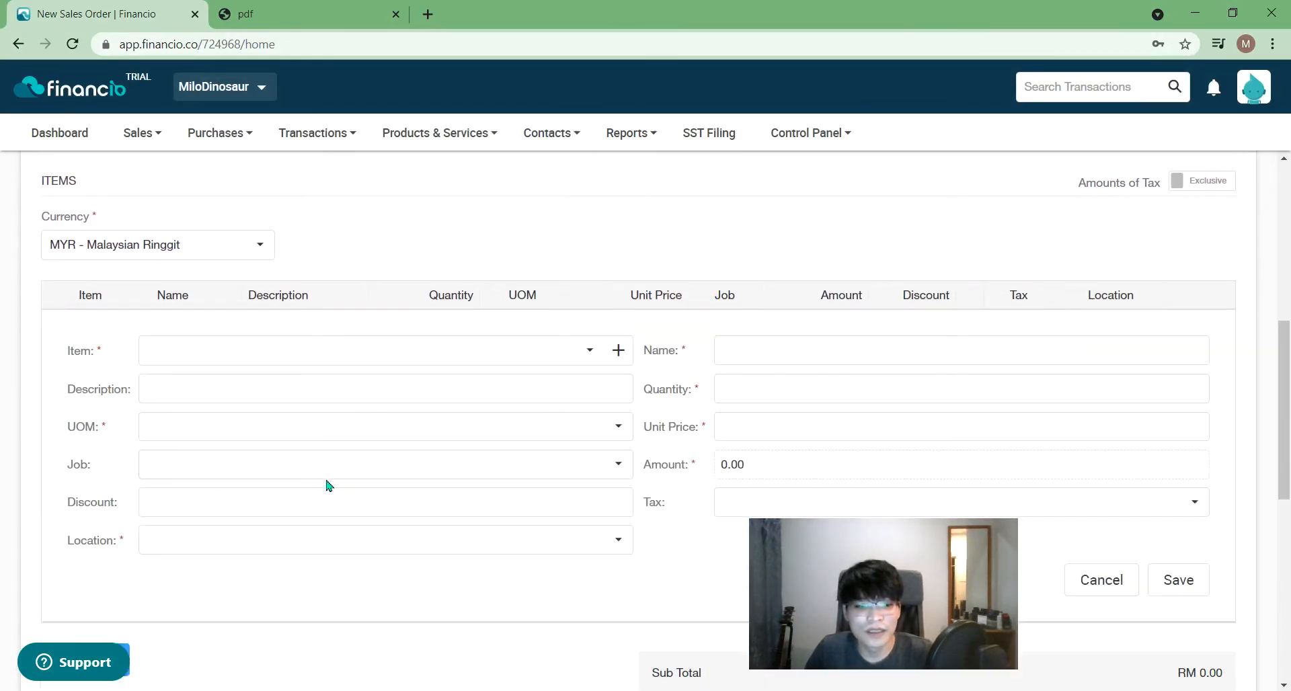
pyautogui.click(225, 363)
pyautogui.click(325, 422)
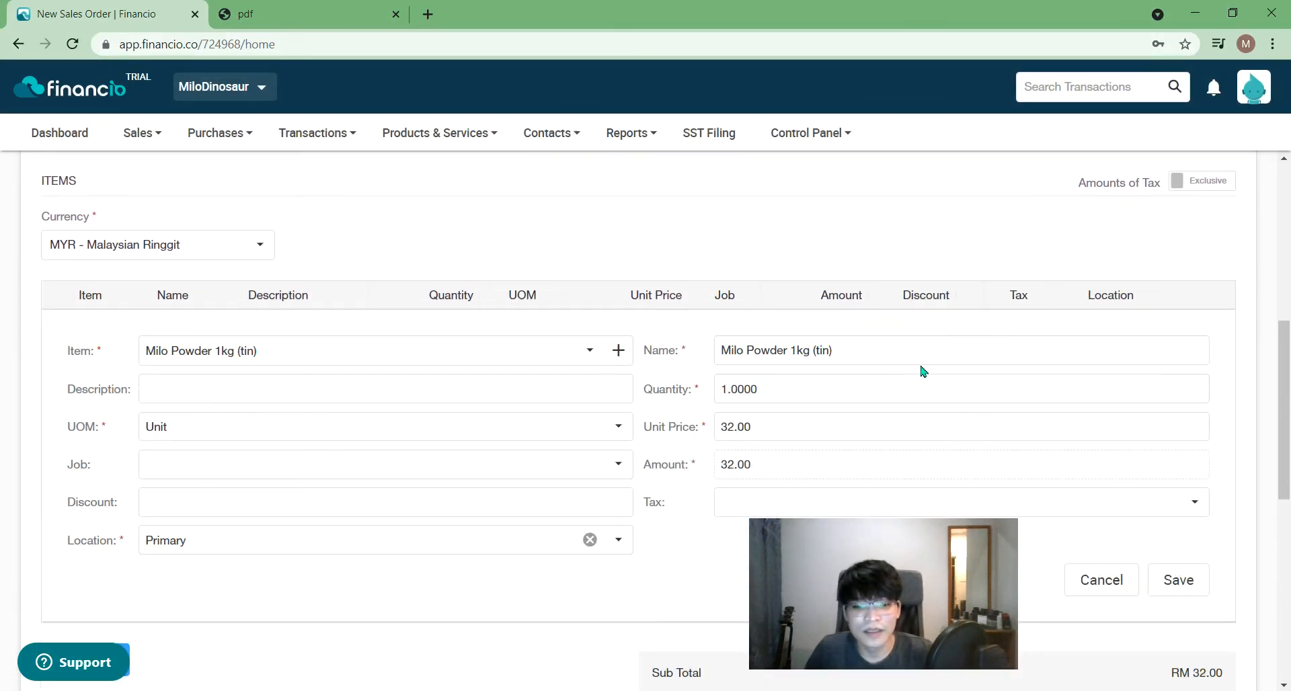
pyautogui.moveTo(1289, 386); pyautogui.dragTo(1289, 571)
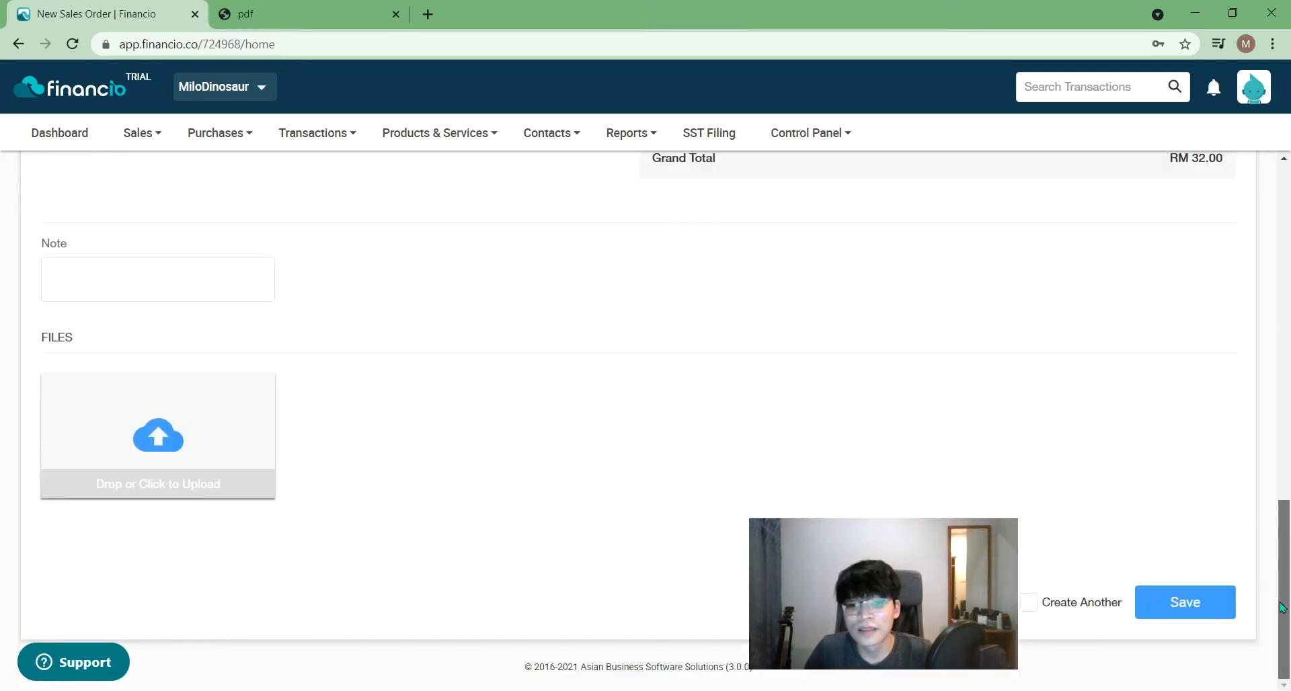
pyautogui.click(1182, 603)
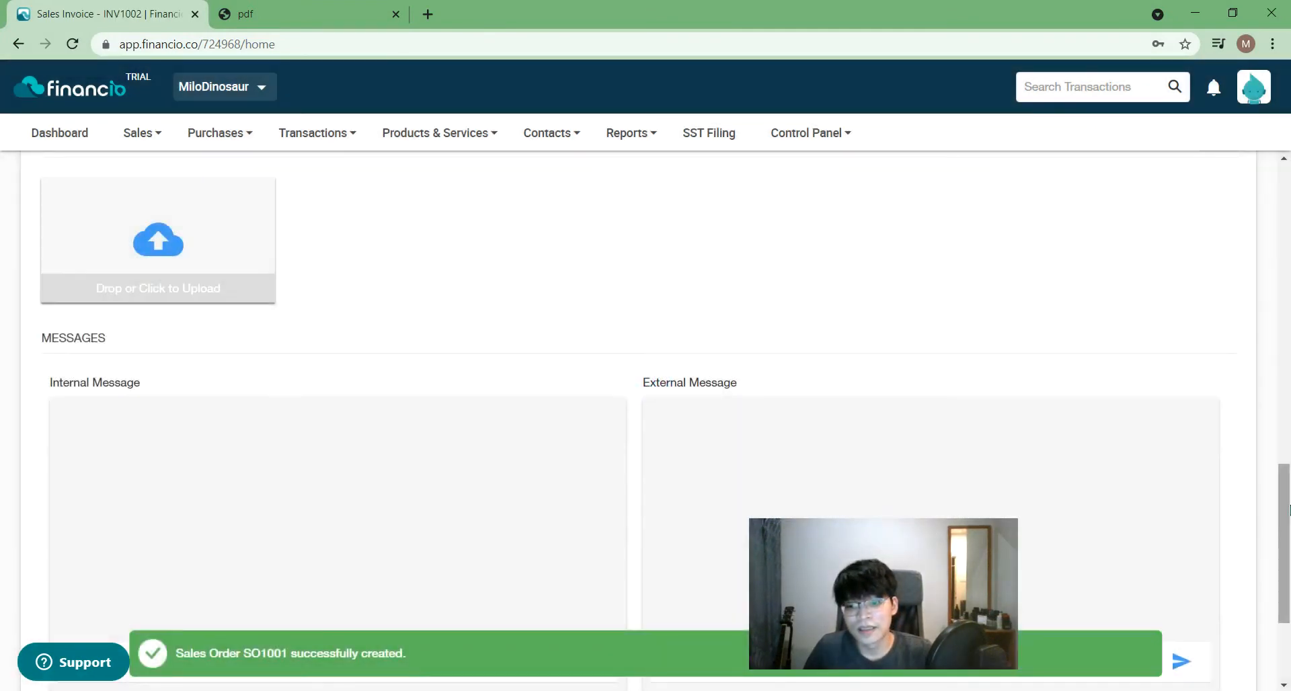
pyautogui.moveTo(1284, 525); pyautogui.dragTo(1288, 209)
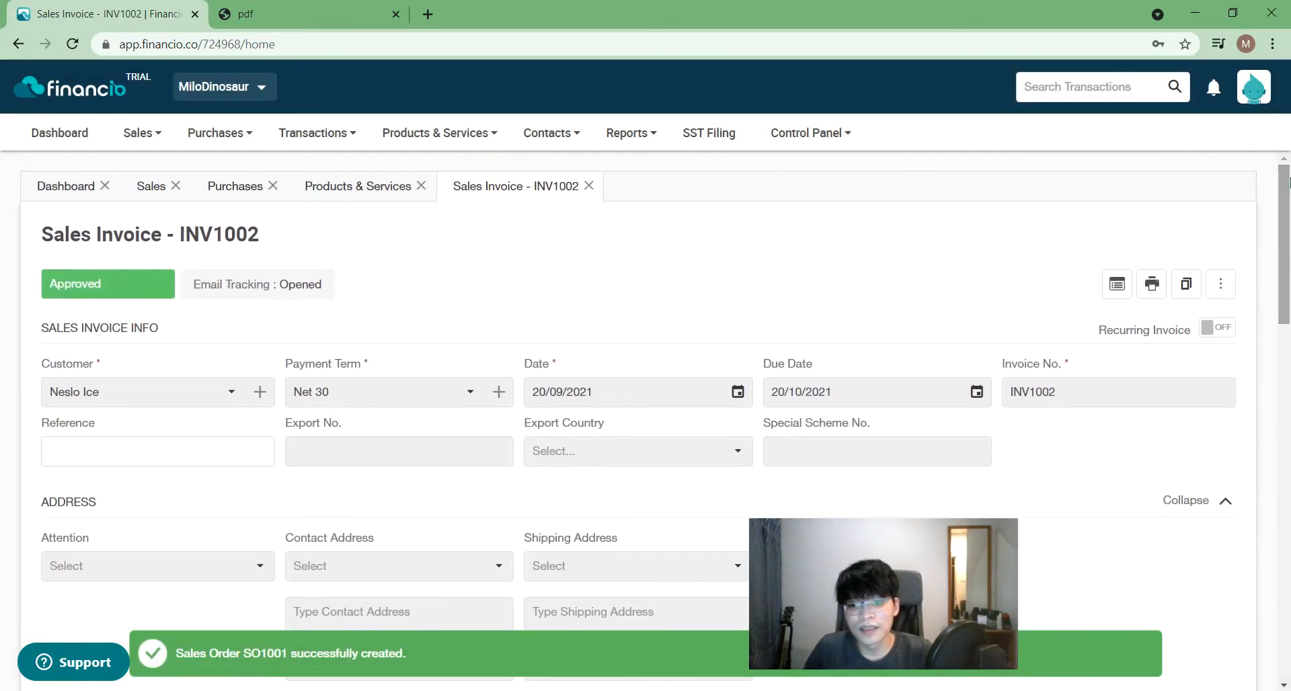
# - Print invoice INV1002 to PDF, close the PDF and the invoice view, and return to Sales
pyautogui.click(1145, 291)
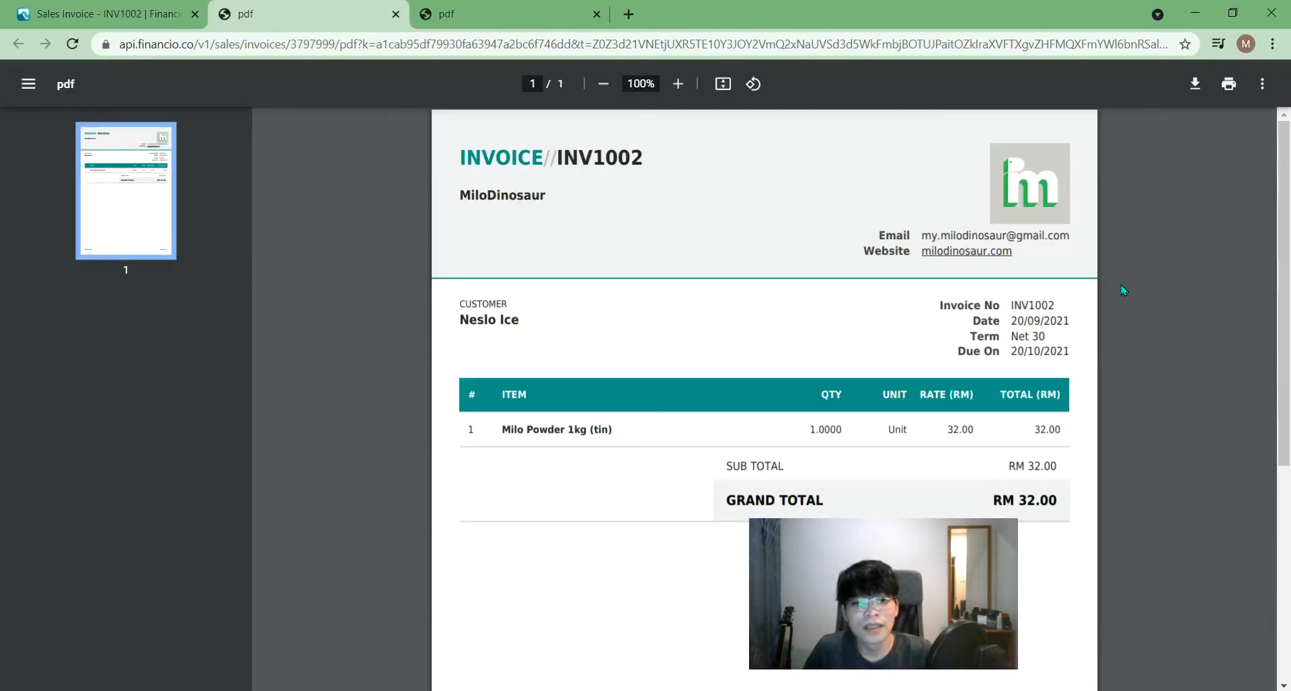
pyautogui.click(396, 16)
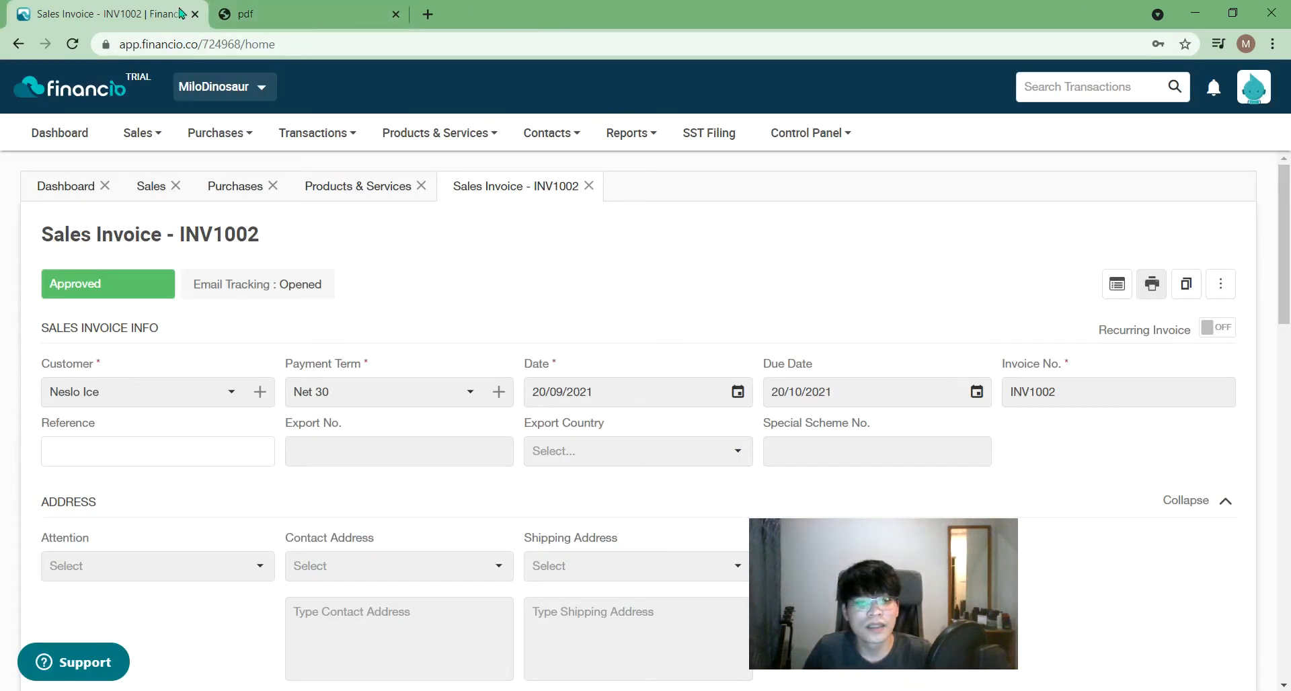
pyautogui.click(156, 187)
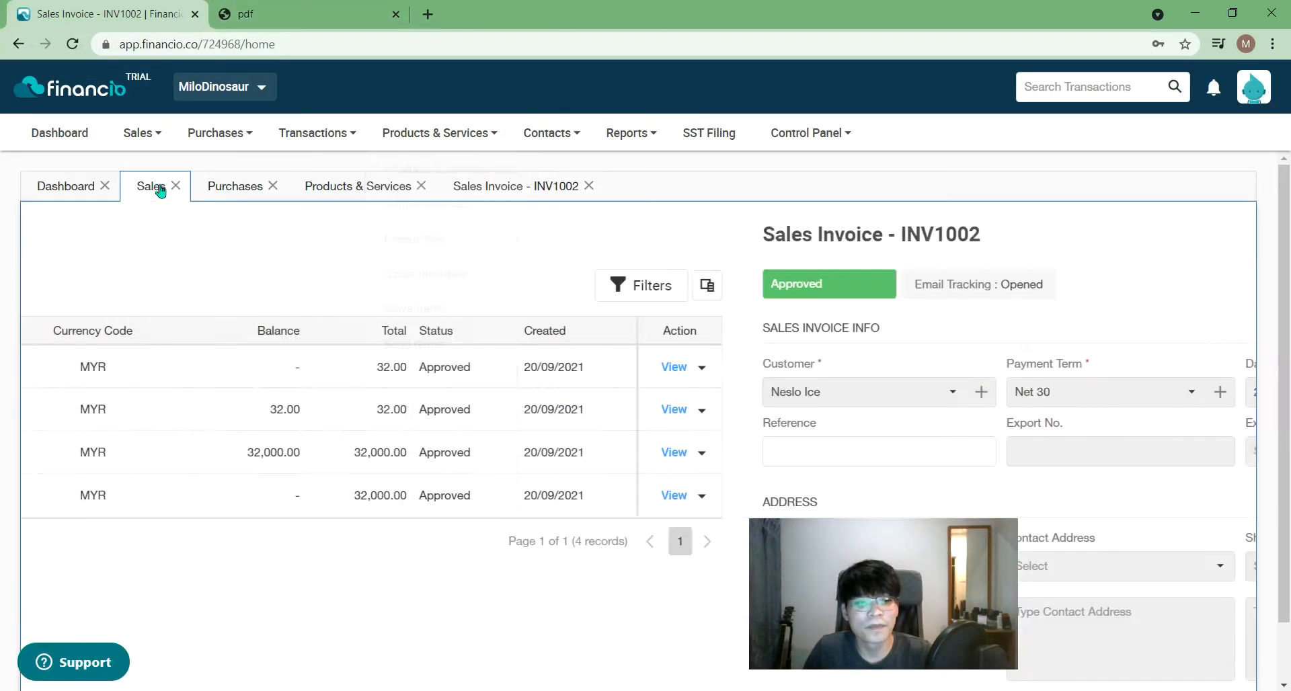
pyautogui.click(589, 186)
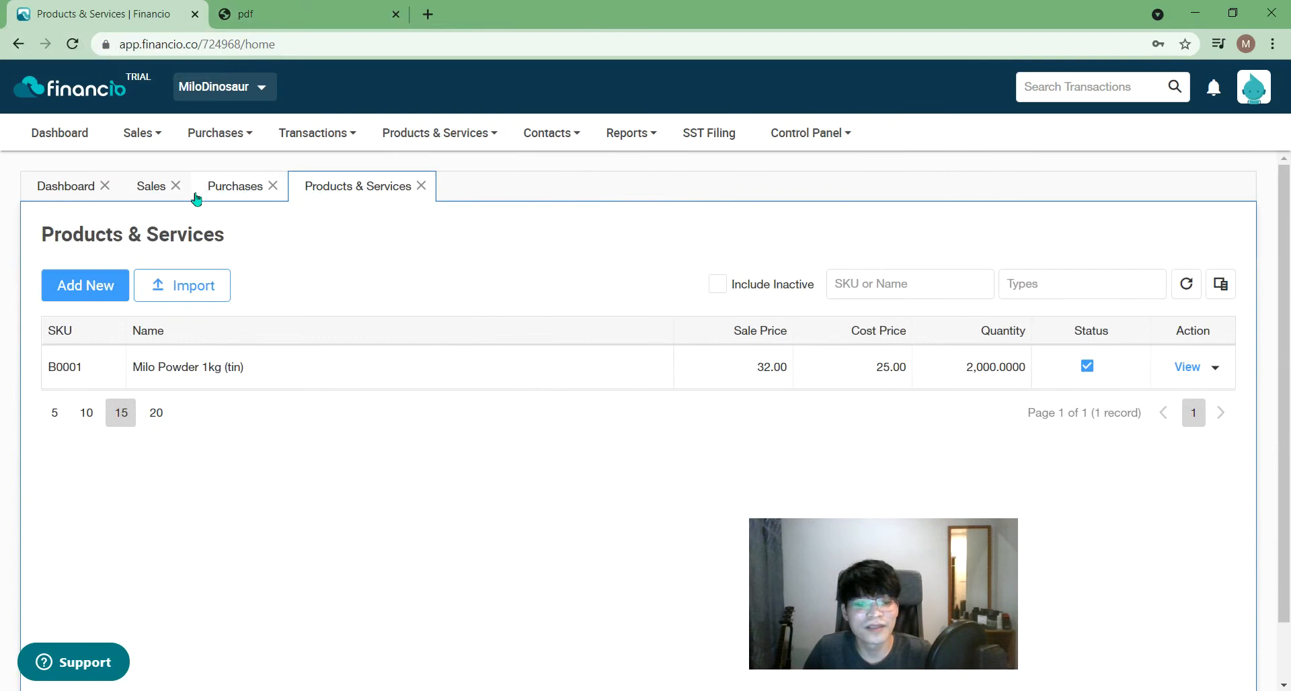
pyautogui.click(145, 192)
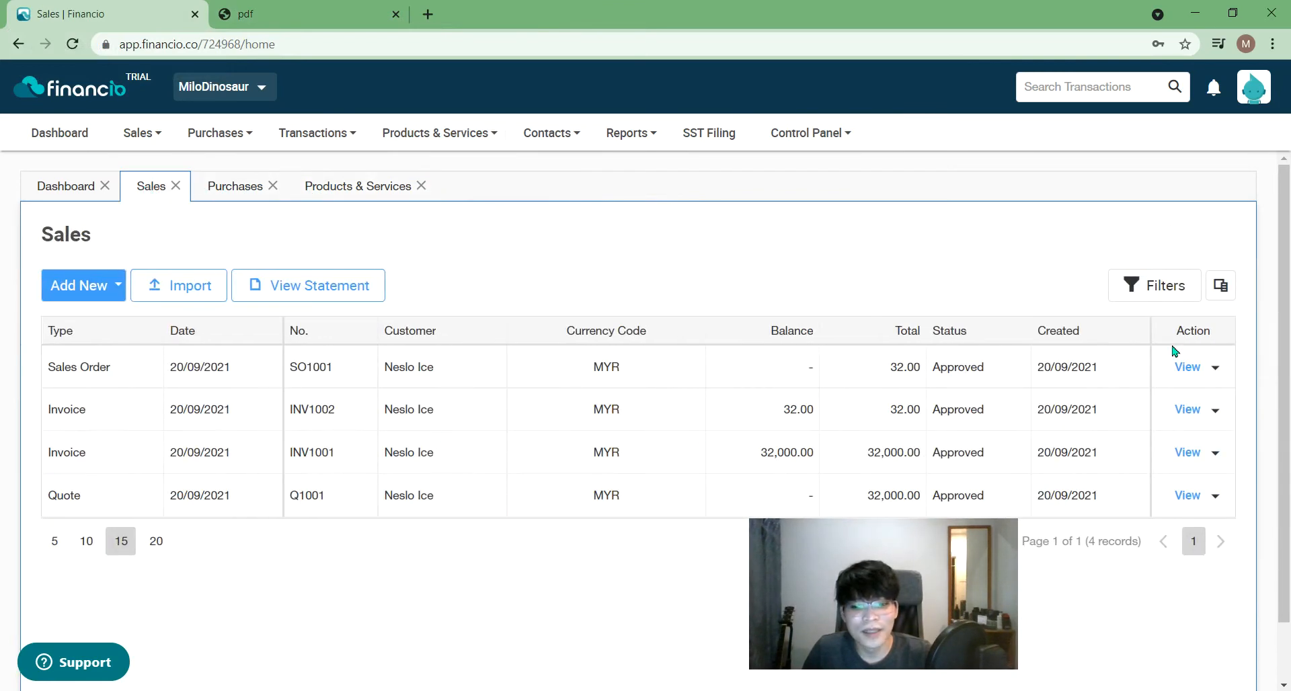
# - Open sales order SO1001, print it to PDF, then return to the Sales list
pyautogui.click(1188, 367)
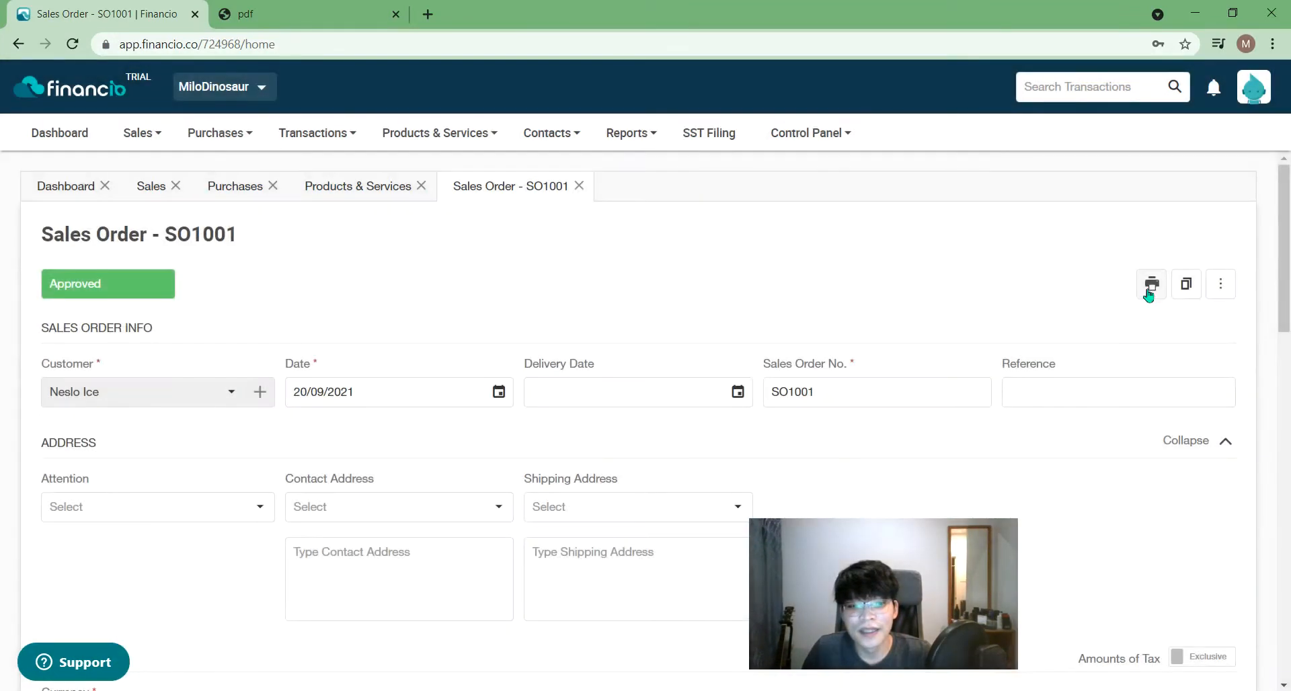
pyautogui.click(1151, 292)
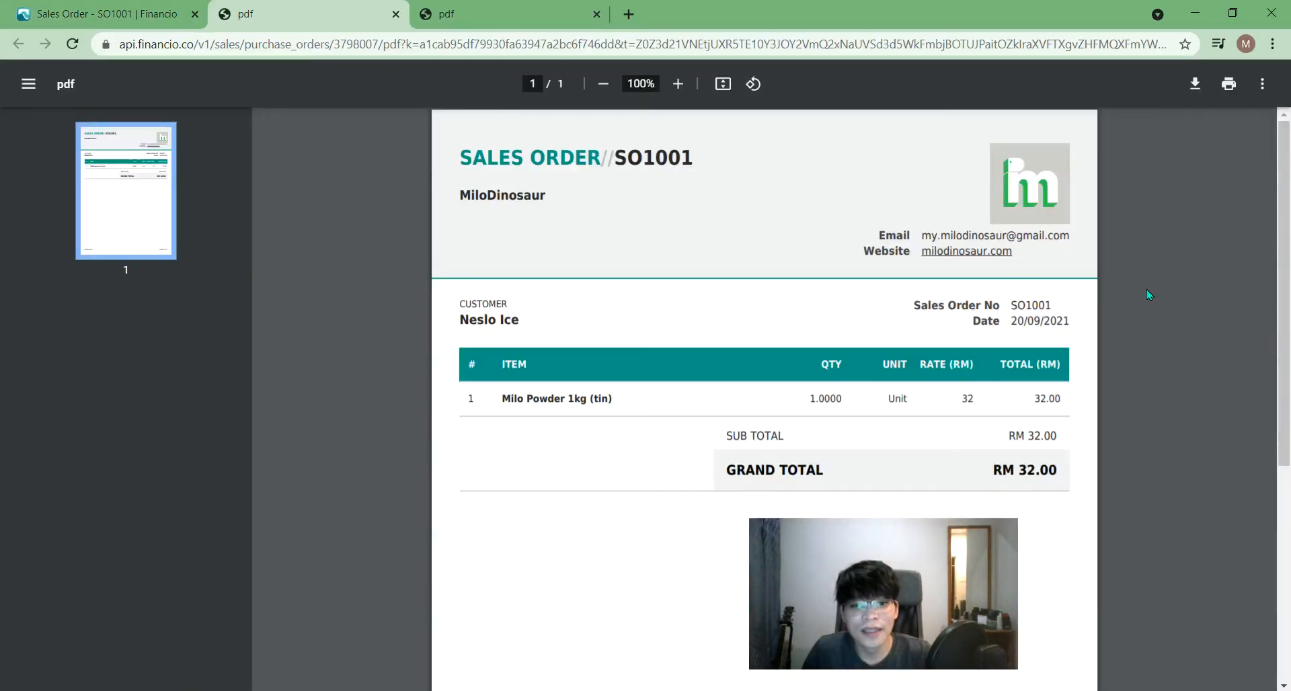
pyautogui.click(395, 14)
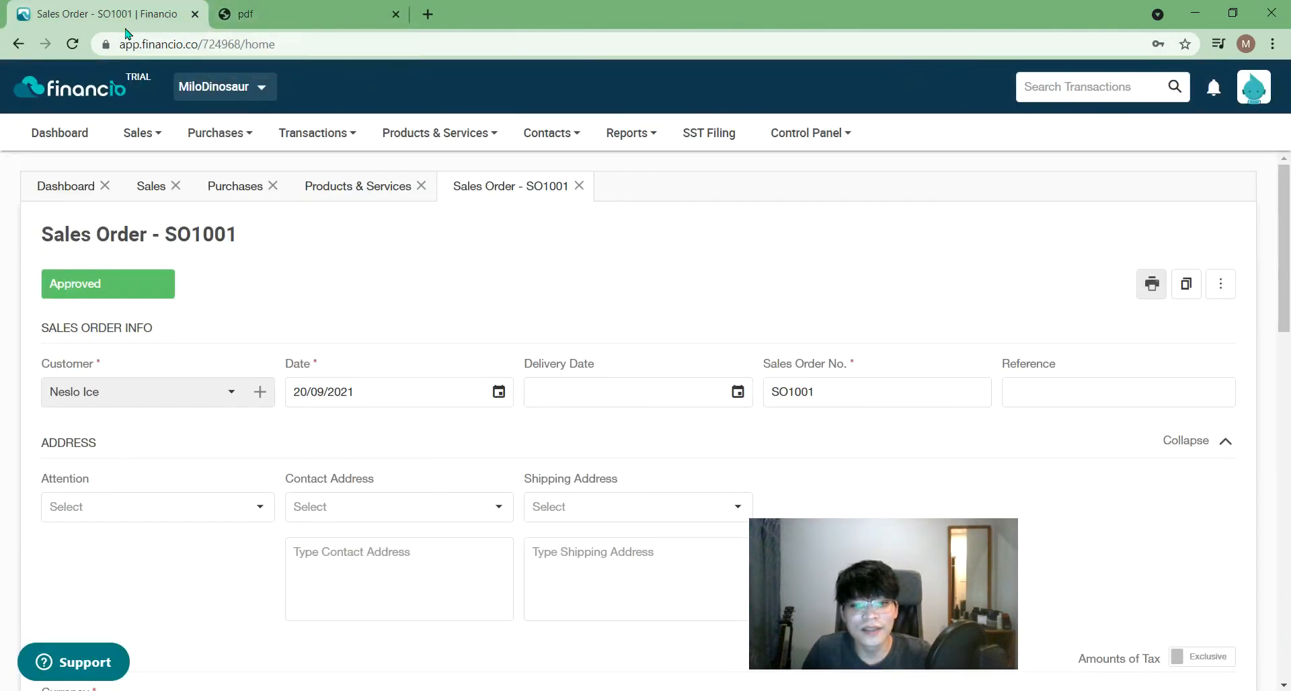
pyautogui.click(1221, 285)
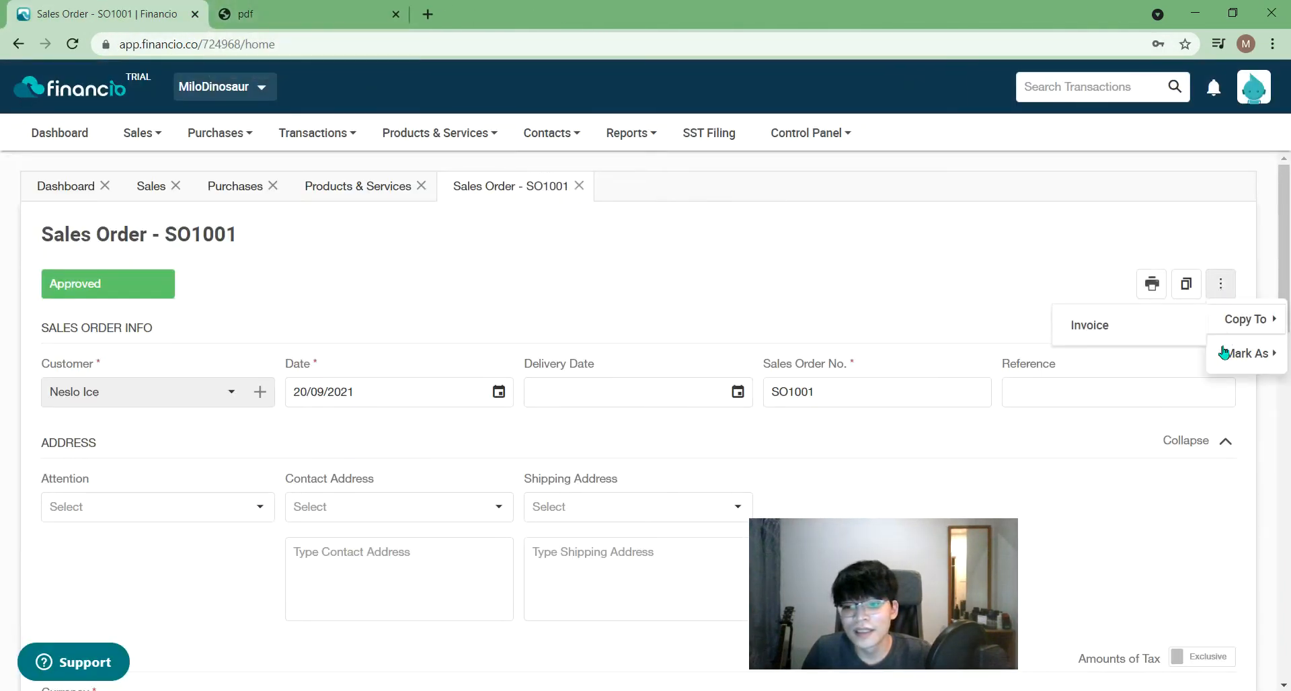
pyautogui.click(714, 275)
pyautogui.click(146, 186)
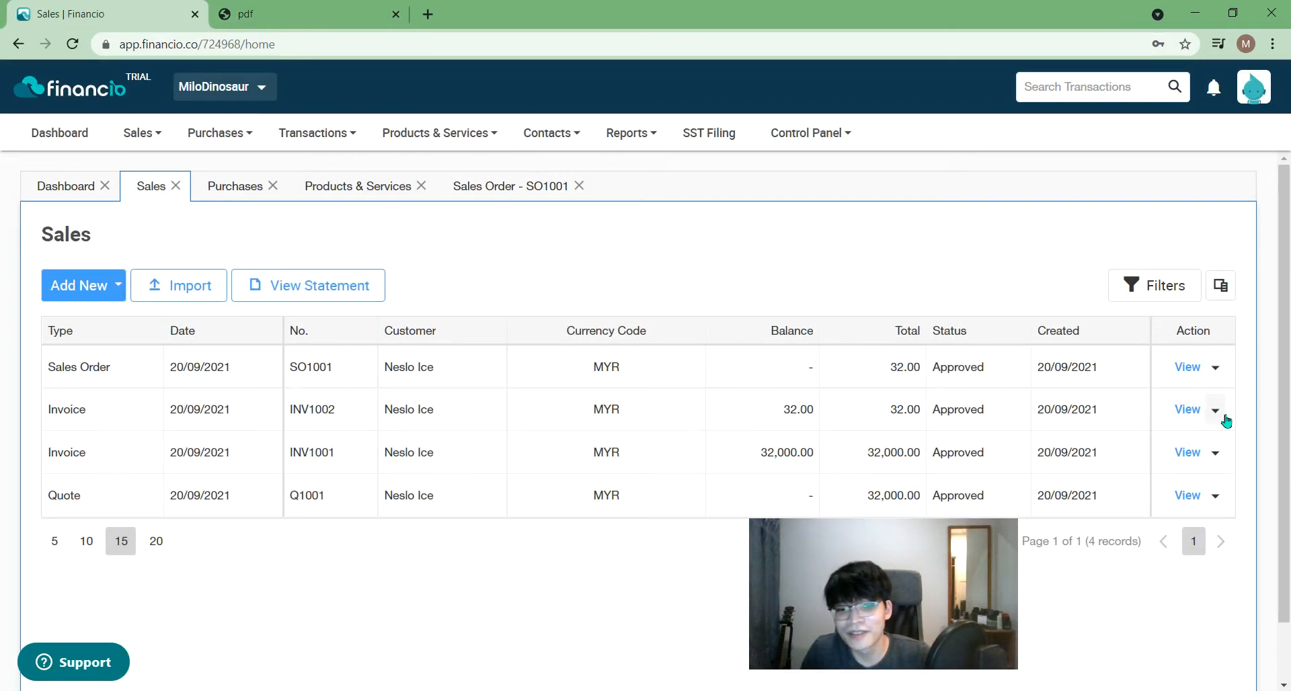
# - Open invoice INV1002 in its own view from its row's View/Edit action
pyautogui.click(1224, 417)
pyautogui.moveTo(1201, 523)
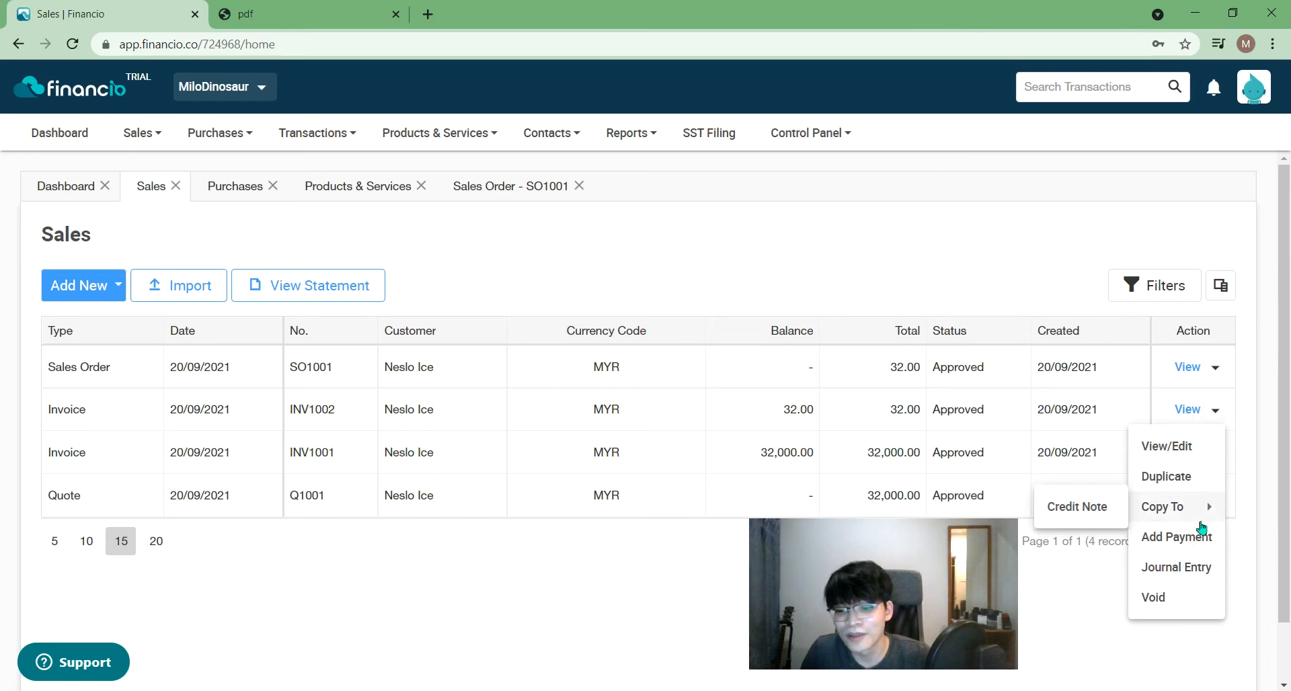
pyautogui.click(1181, 447)
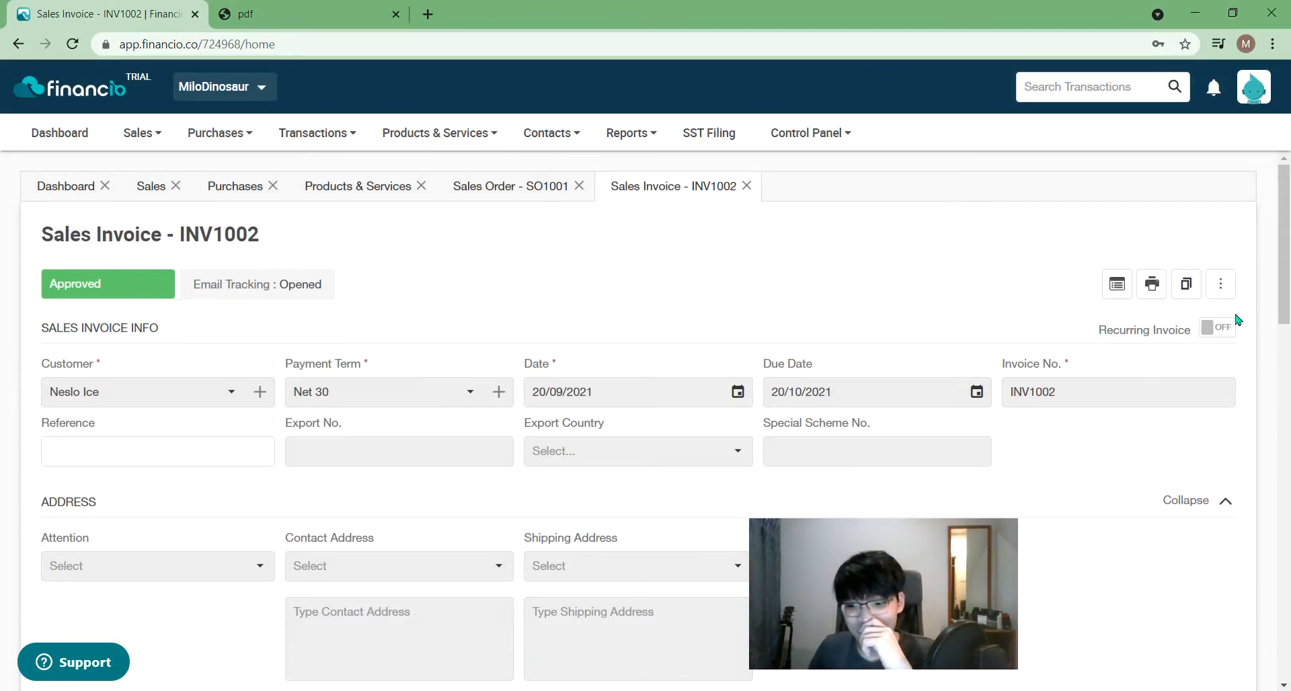
pyautogui.moveTo(1286, 289)
pyautogui.mouseDown()
pyautogui.moveTo(1287, 656)
pyautogui.moveTo(1286, 283)
pyautogui.mouseUp()
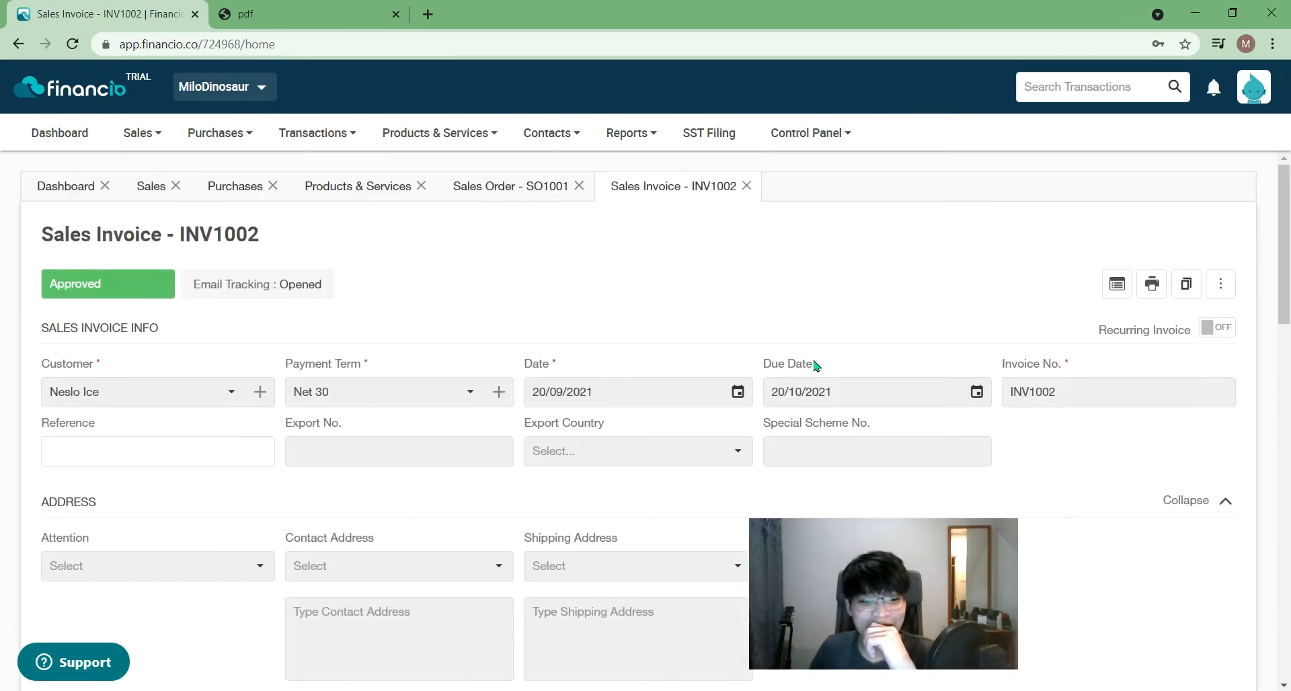
# - Open the empty Transactions List and show the Add New transaction types
pyautogui.moveTo(211, 143)
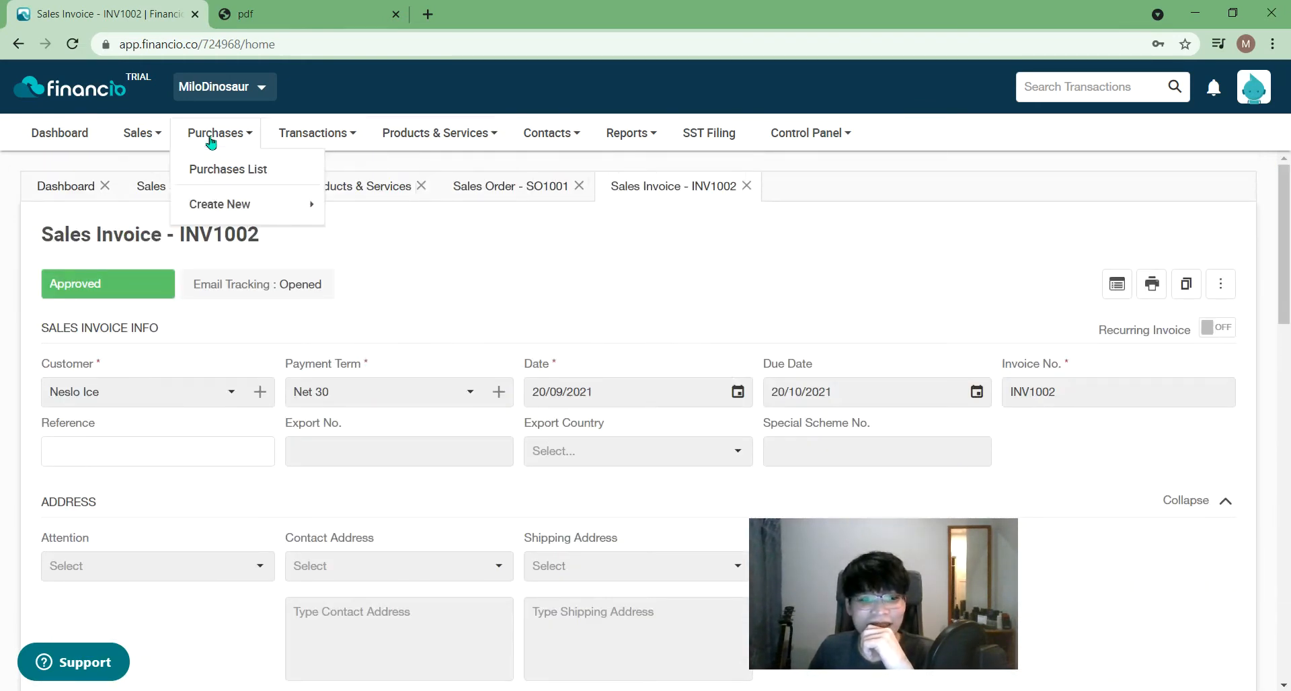
pyautogui.moveTo(189, 216)
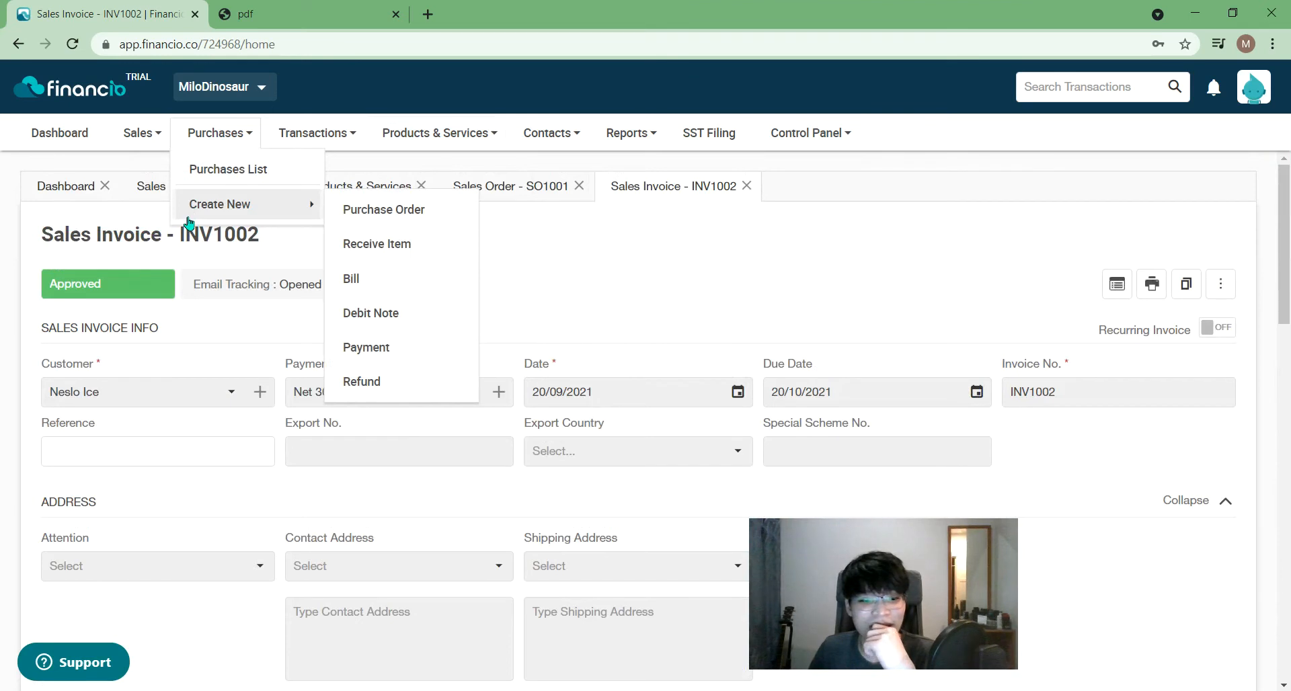
pyautogui.moveTo(138, 131)
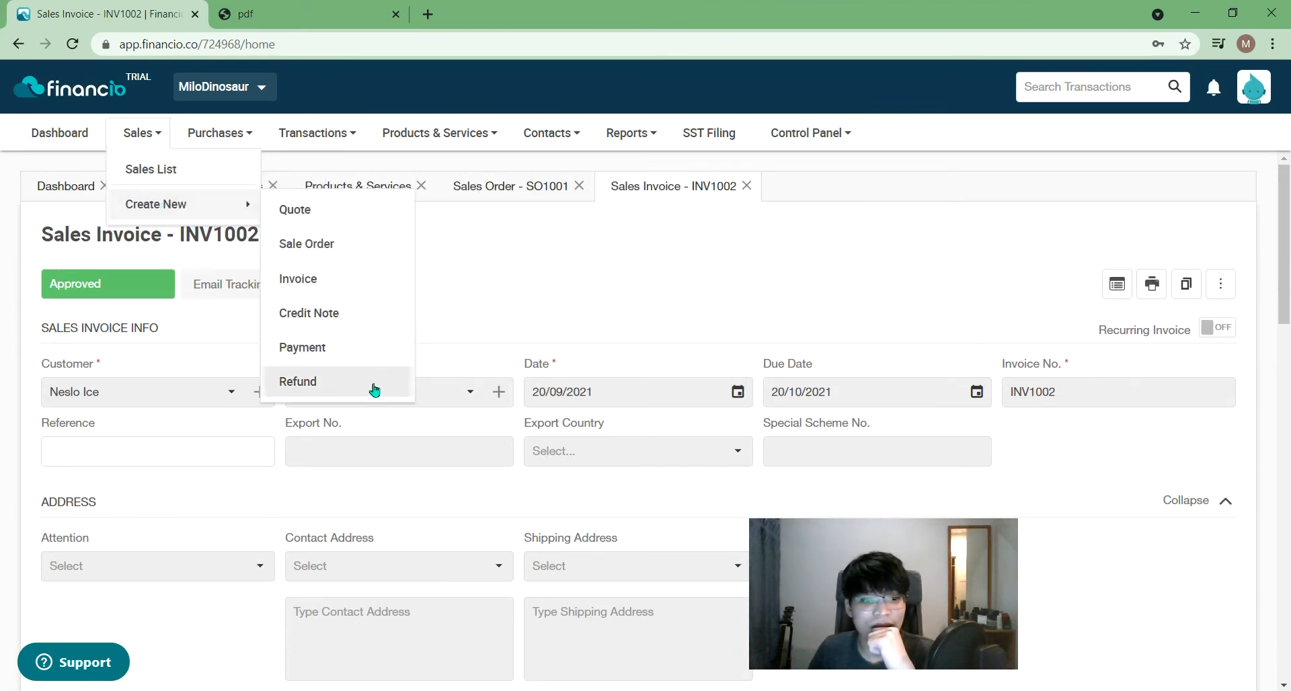
pyautogui.moveTo(349, 127)
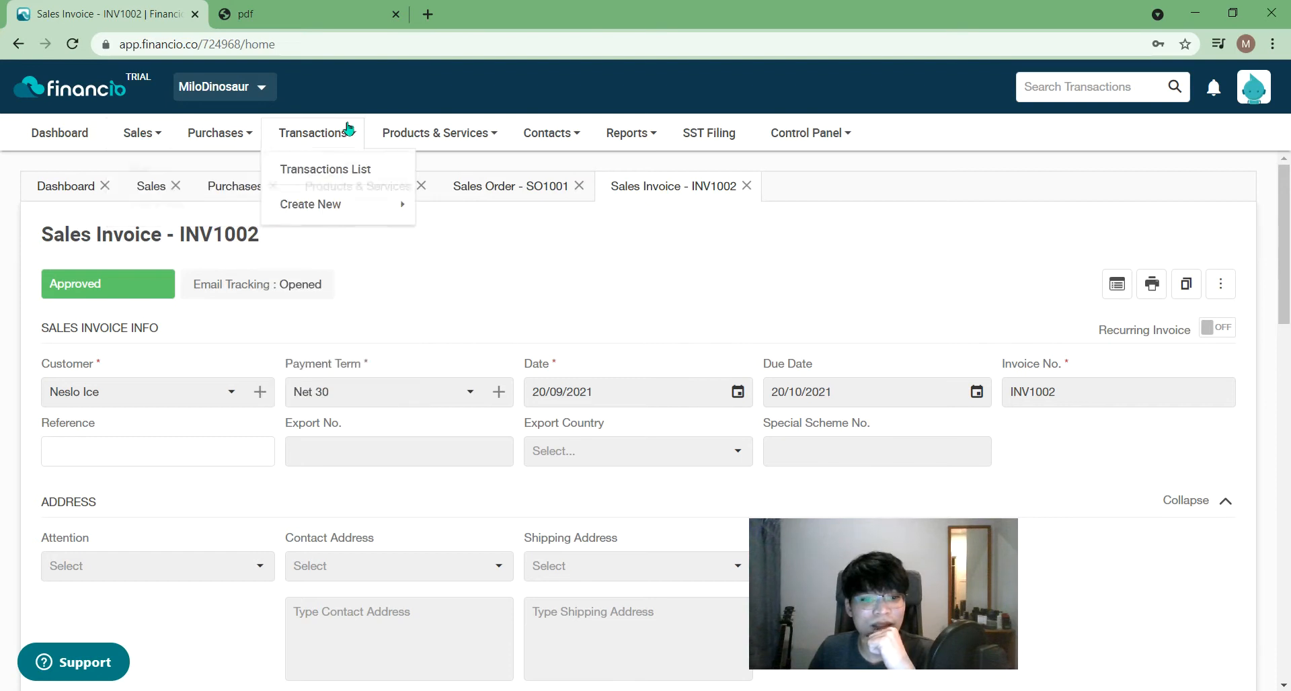
pyautogui.click(333, 168)
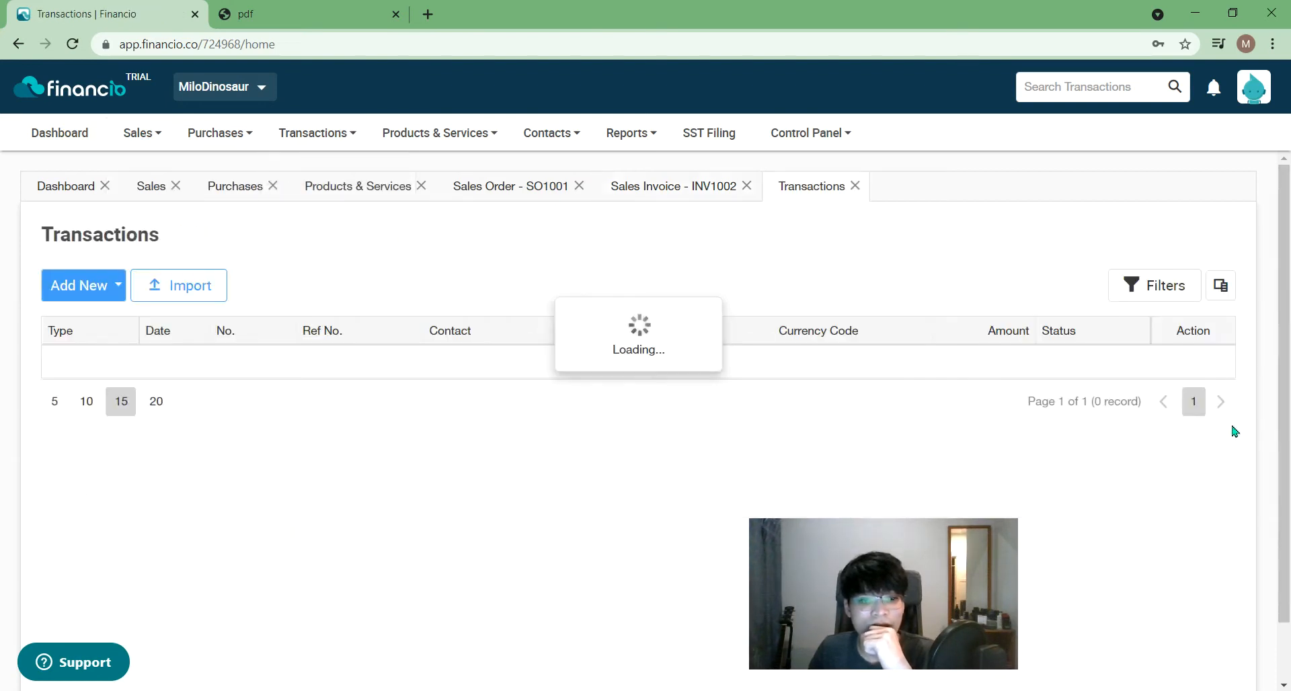
pyautogui.click(106, 293)
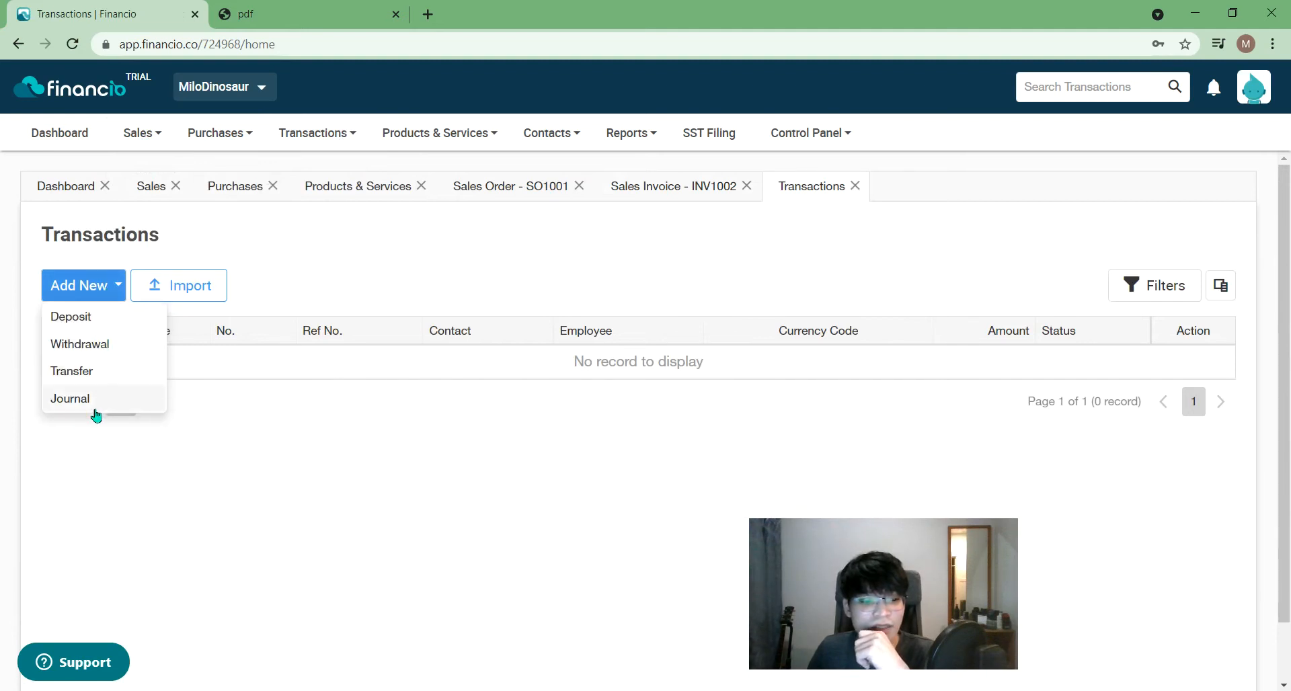
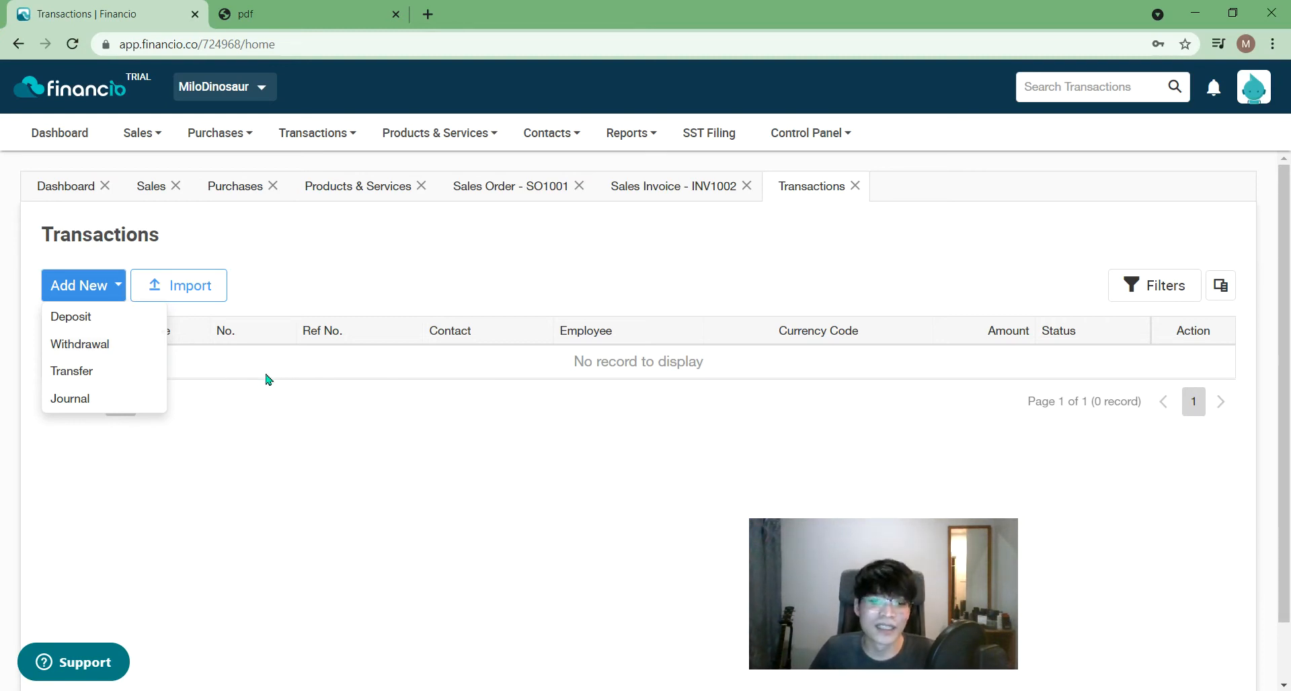
# - Dismiss the Add New menu and close the Dashboard, Sales, Purchases, Products & Services, SO1001 and INV1002 tabs
pyautogui.click(279, 469)
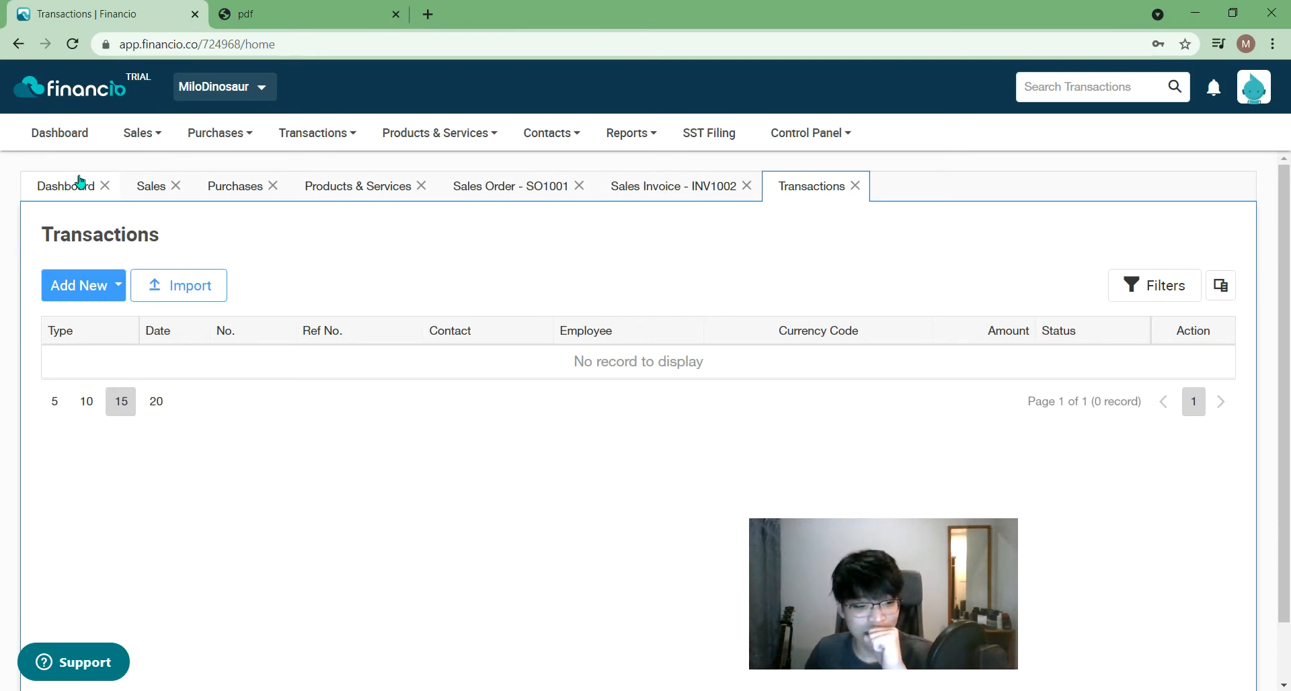
pyautogui.click(105, 188)
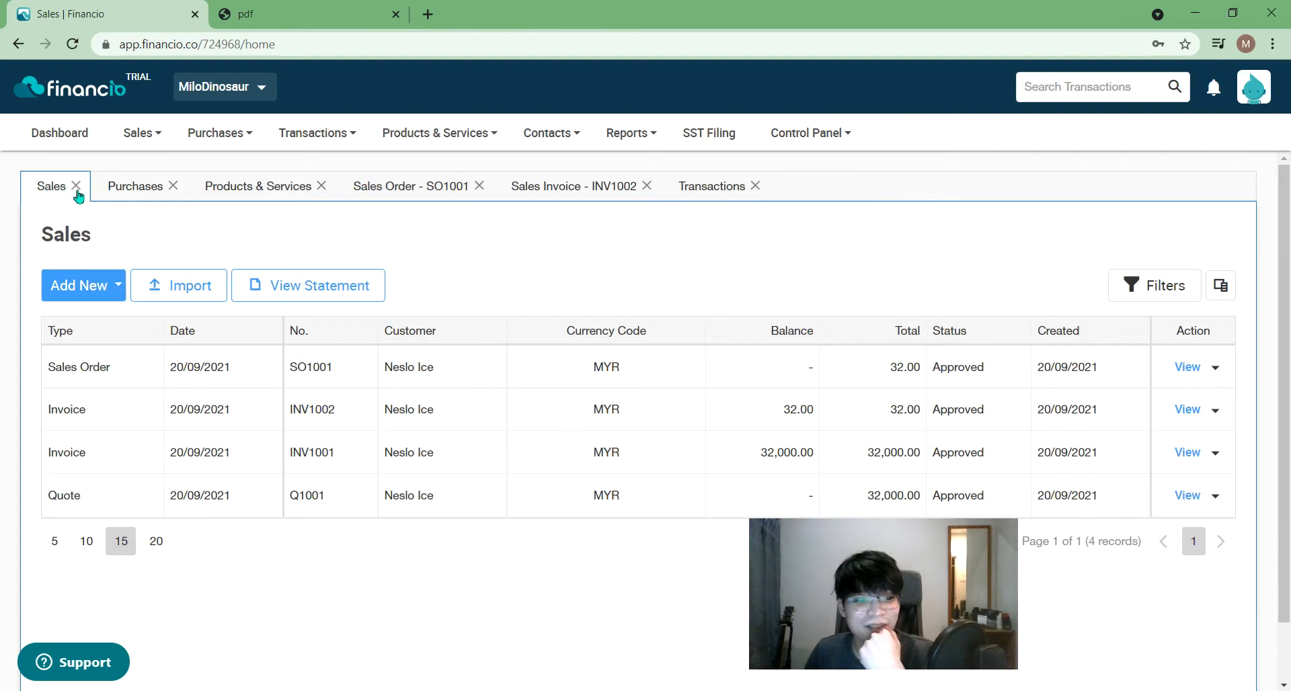
pyautogui.click(77, 189)
pyautogui.click(102, 188)
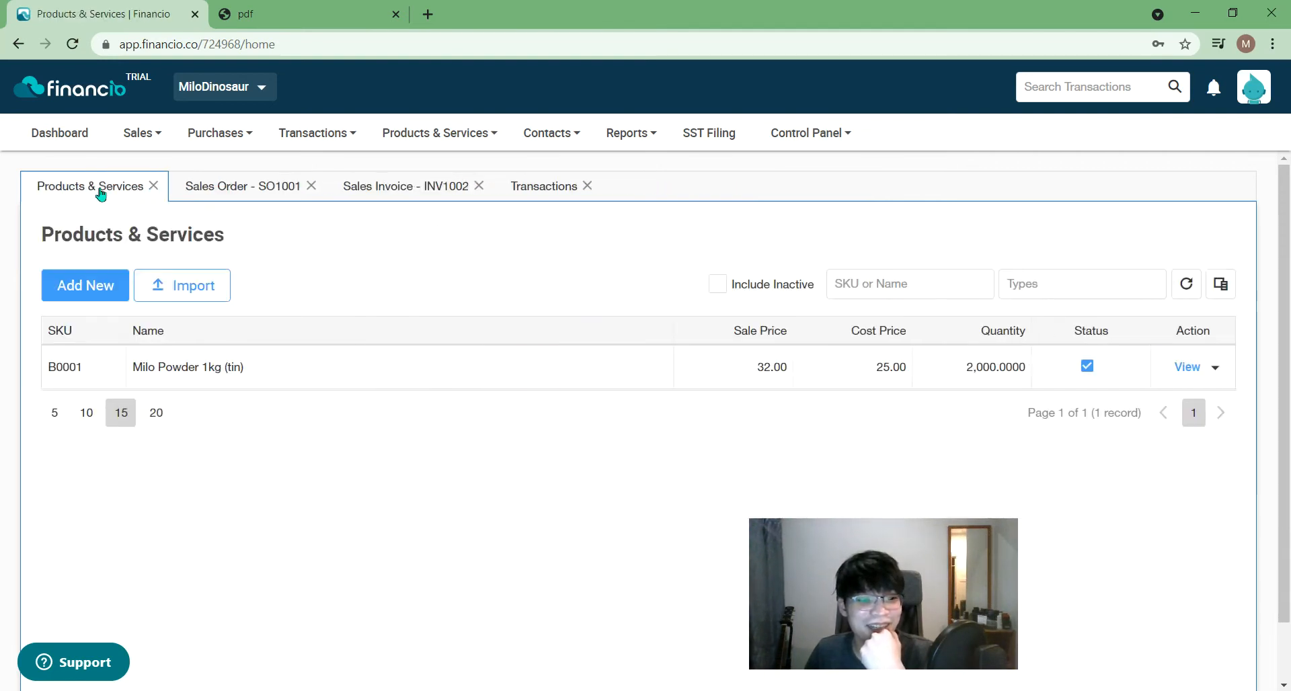
pyautogui.click(151, 188)
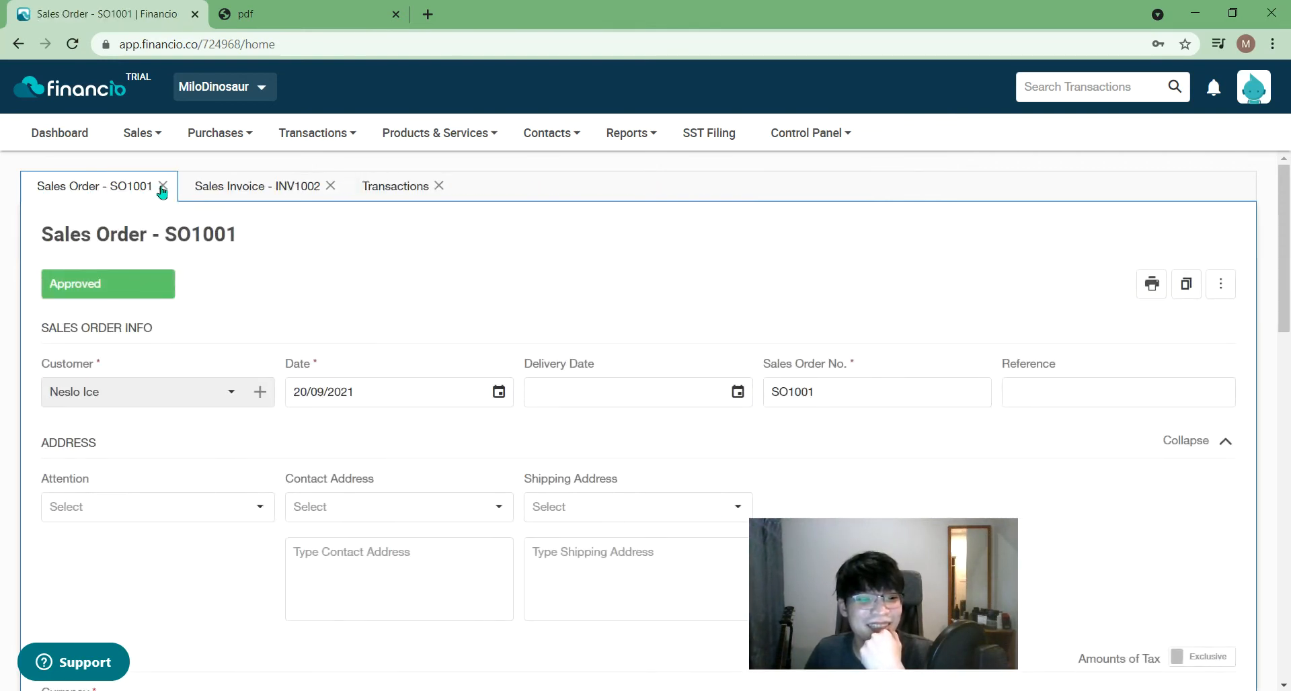
pyautogui.click(163, 188)
pyautogui.click(163, 189)
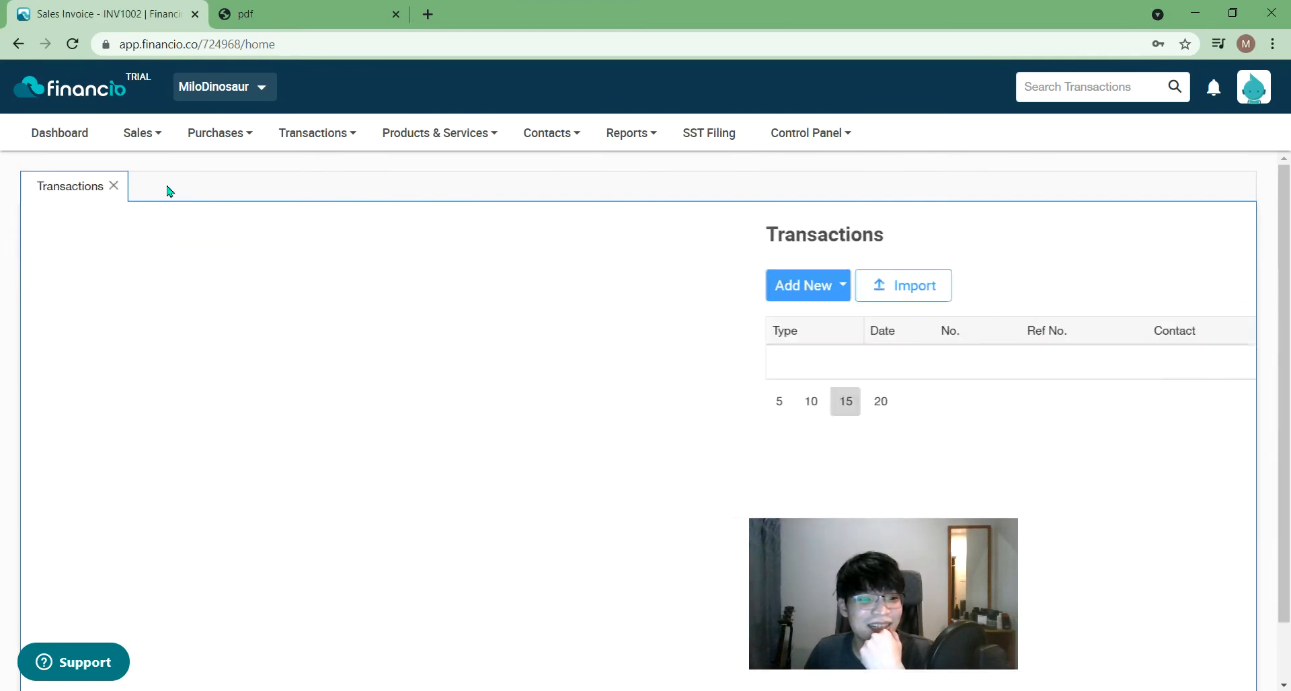
pyautogui.click(114, 187)
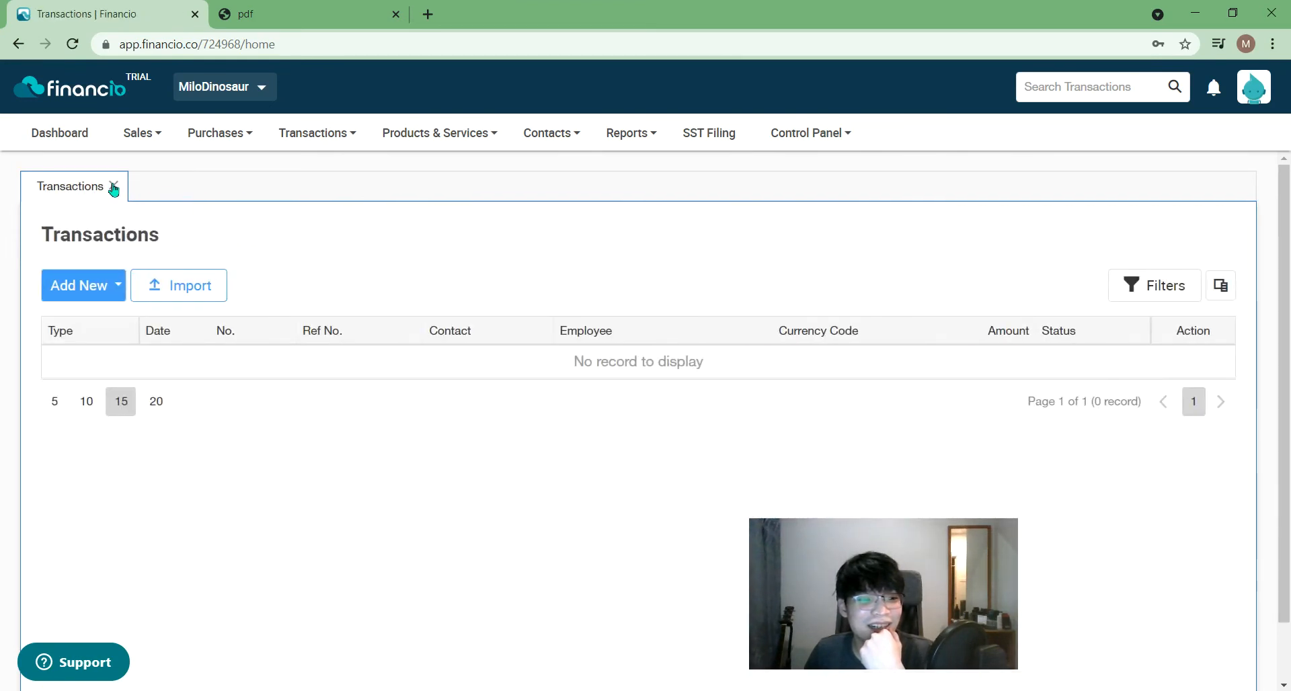
# - Open the Dashboard and move its tab ahead of Transactions
pyautogui.click(51, 133)
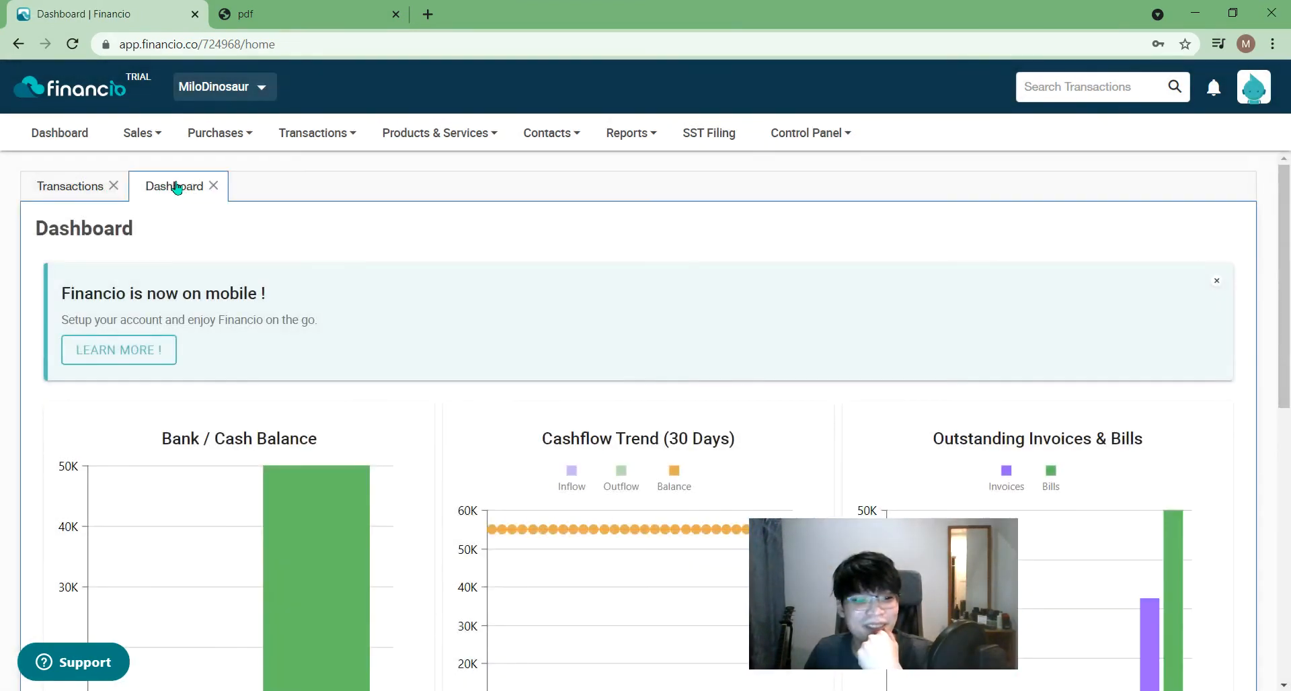
pyautogui.click(114, 186)
pyautogui.moveTo(67, 182); pyautogui.dragTo(36, 184)
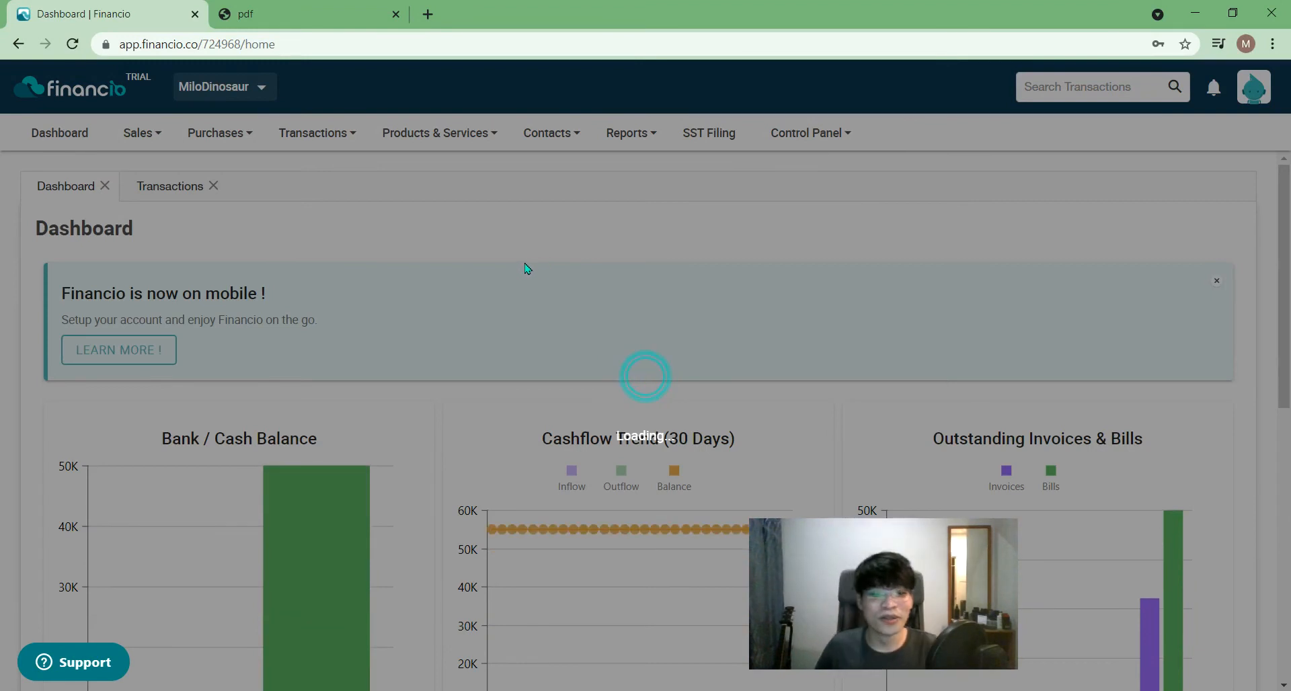
# - Inspect the balance, cashflow and outstanding charts, then show the Reports > Ageing Report options
pyautogui.scroll(-4, 780, 524)
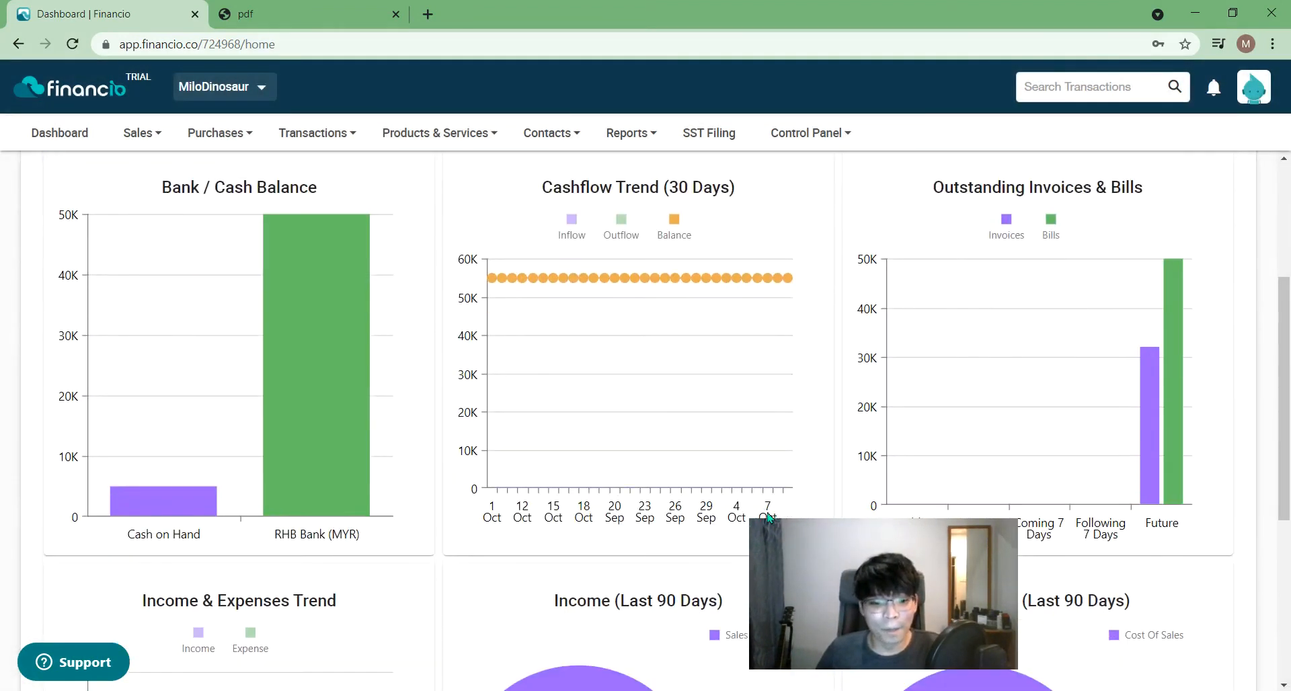
pyautogui.moveTo(326, 374)
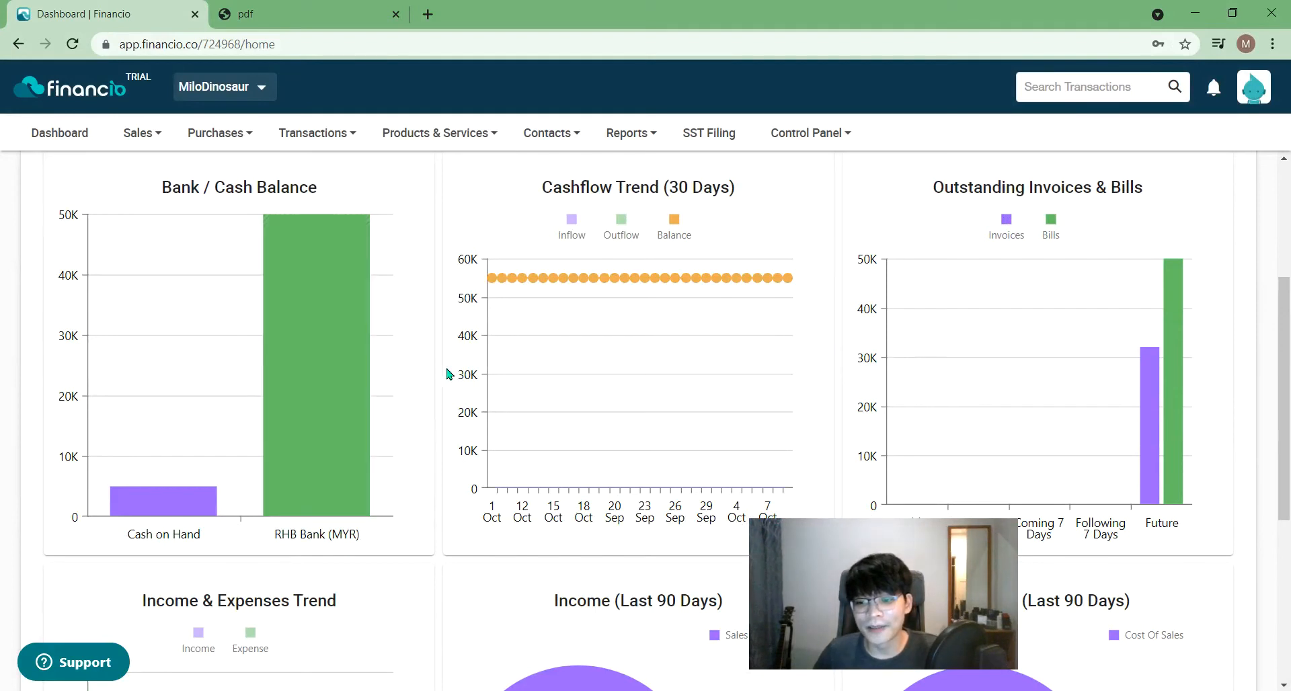
pyautogui.moveTo(1160, 375)
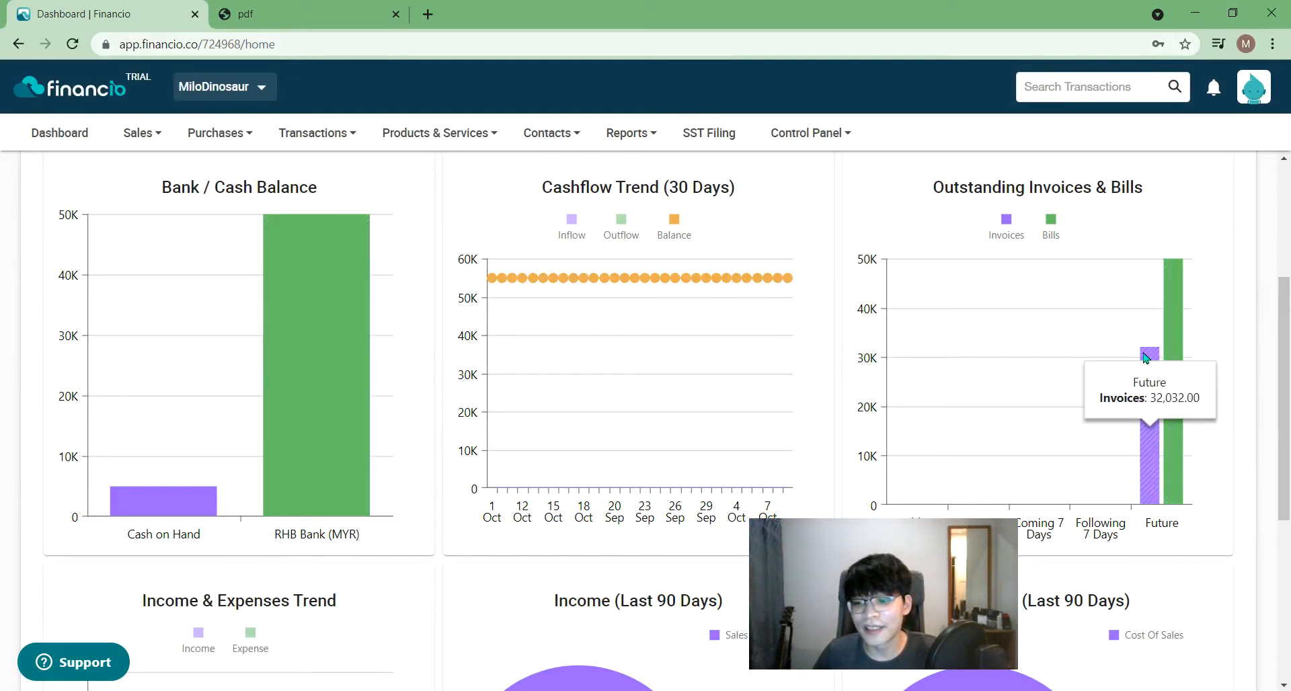
pyautogui.moveTo(1177, 345)
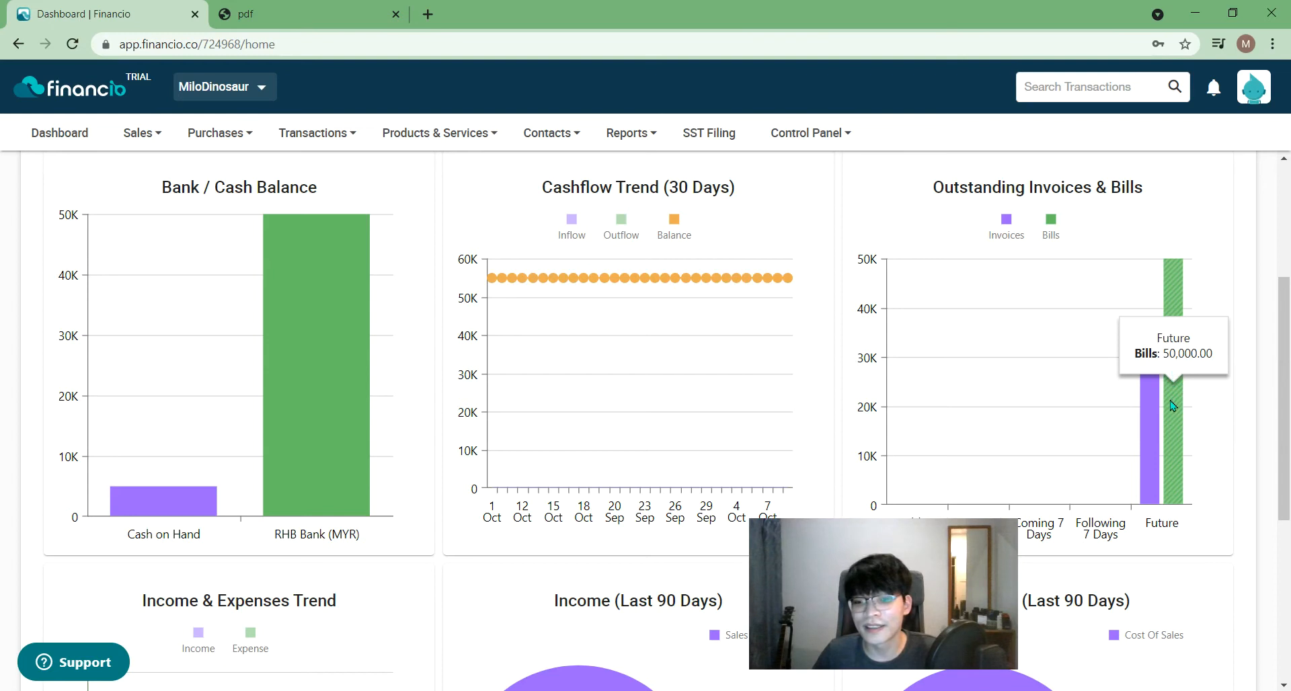
pyautogui.moveTo(1156, 473)
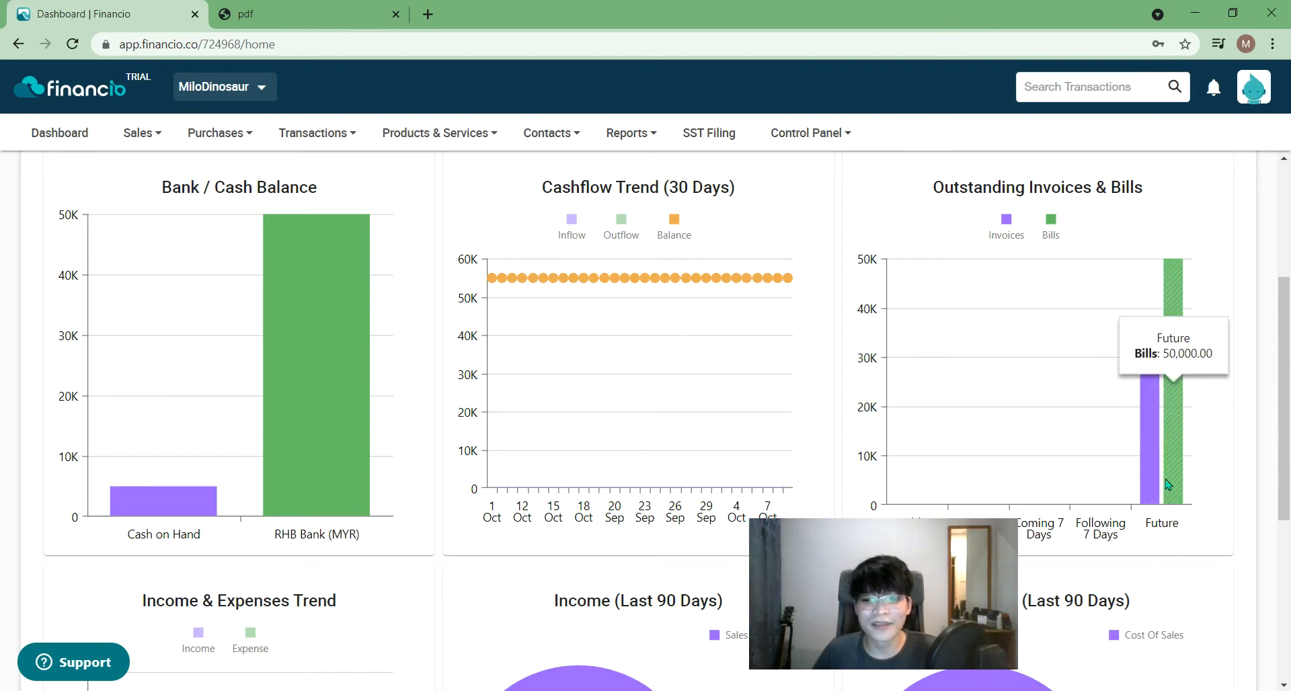
pyautogui.moveTo(280, 338)
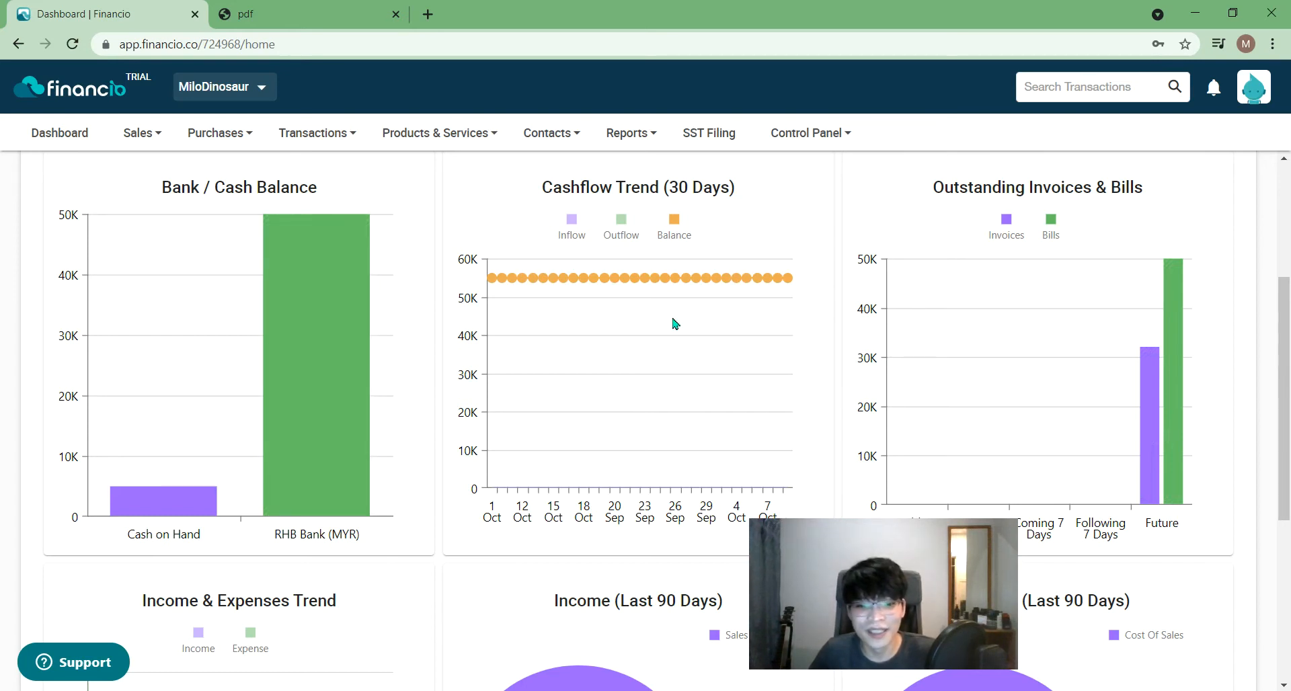
pyautogui.scroll(3, 675, 323)
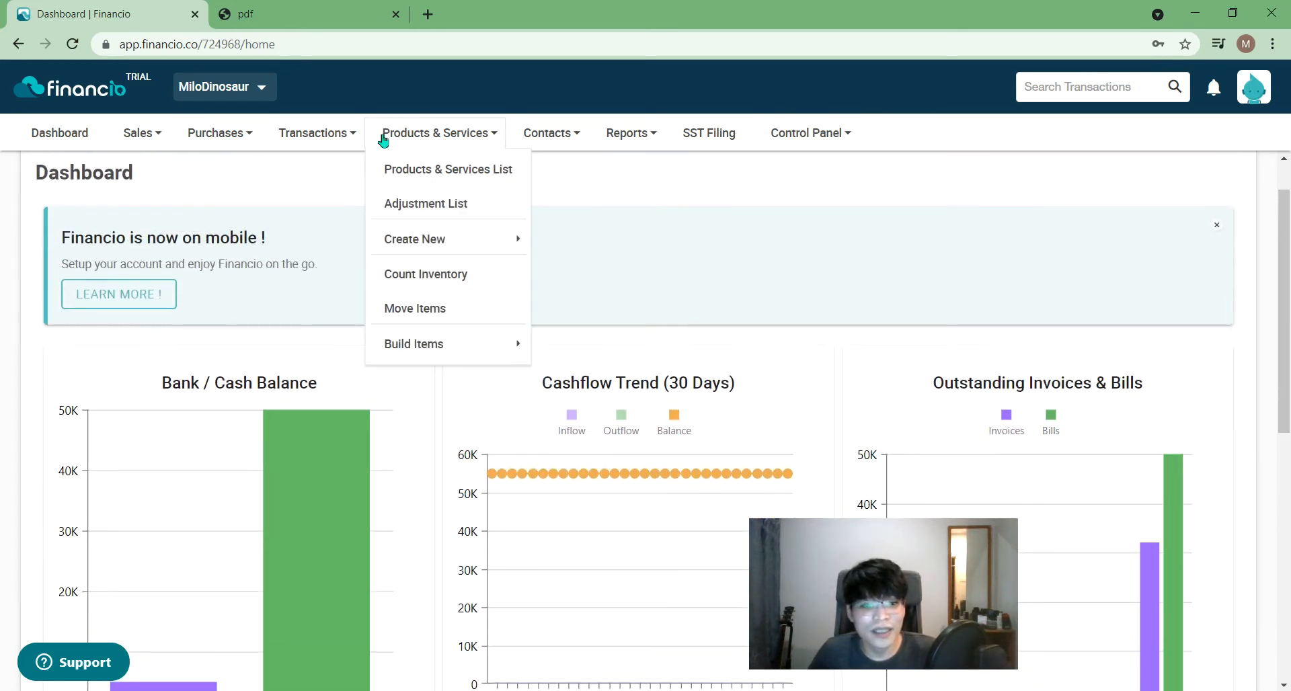
pyautogui.moveTo(315, 137)
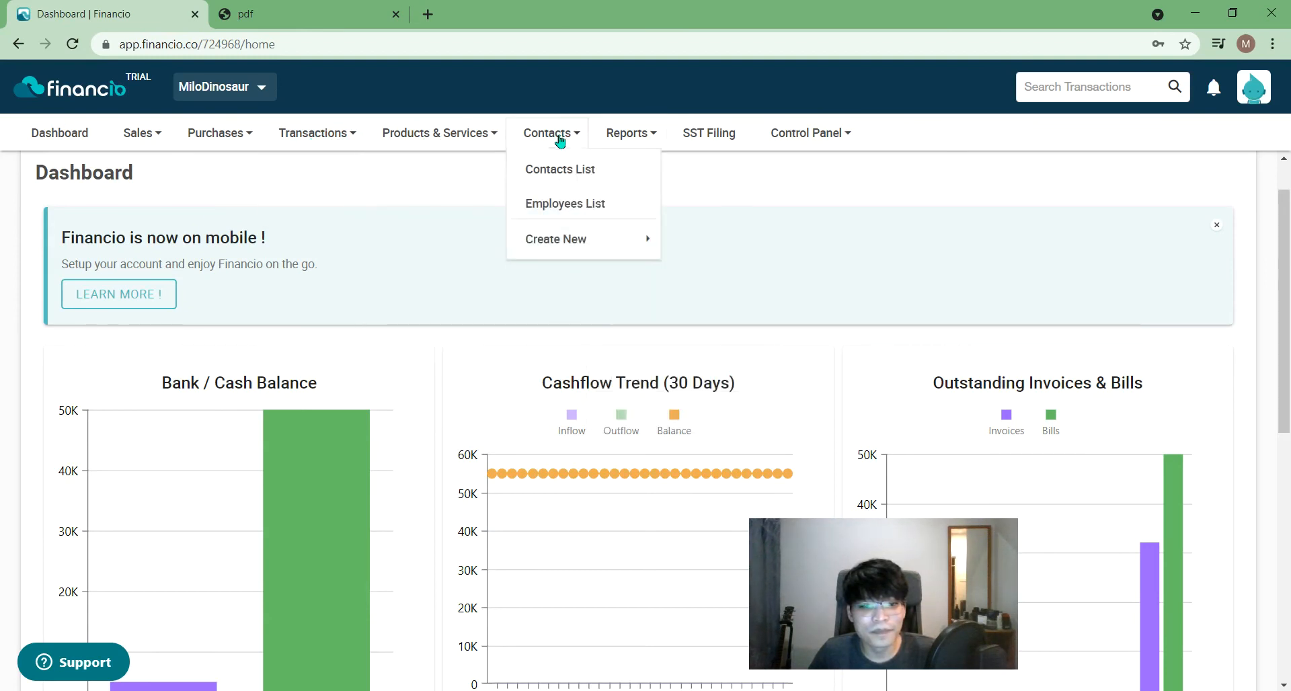
pyautogui.moveTo(649, 135)
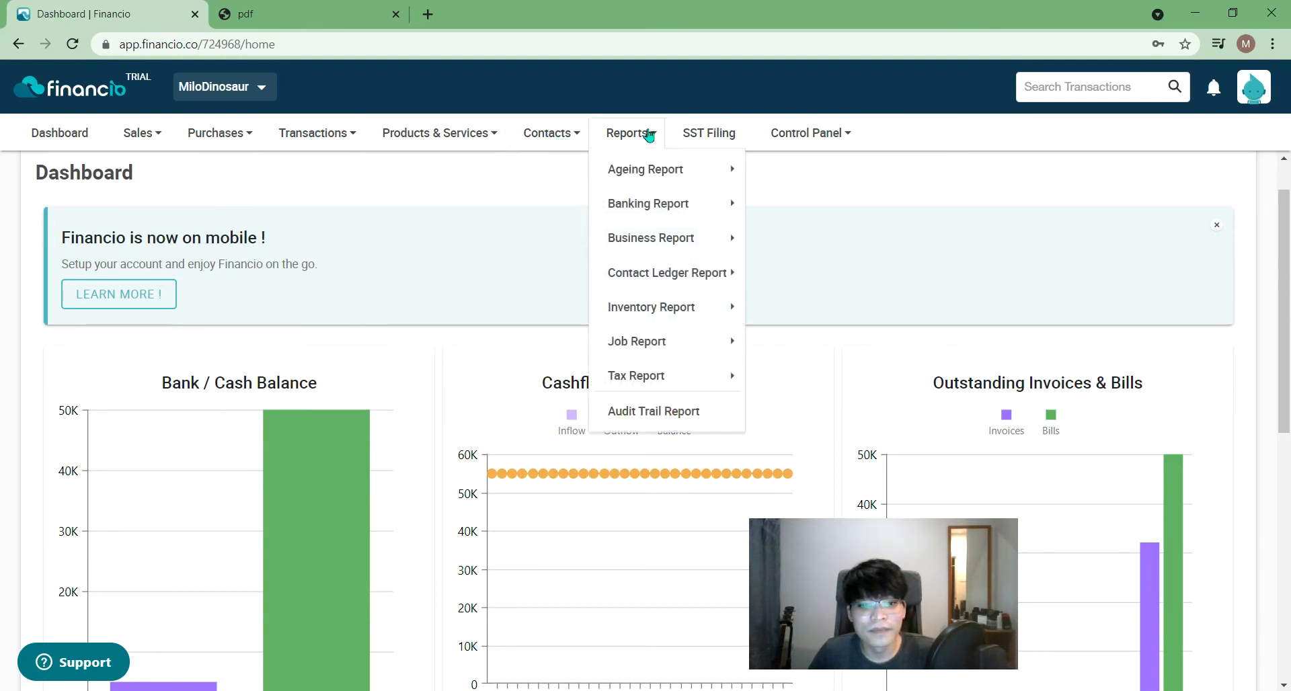
pyautogui.moveTo(665, 384)
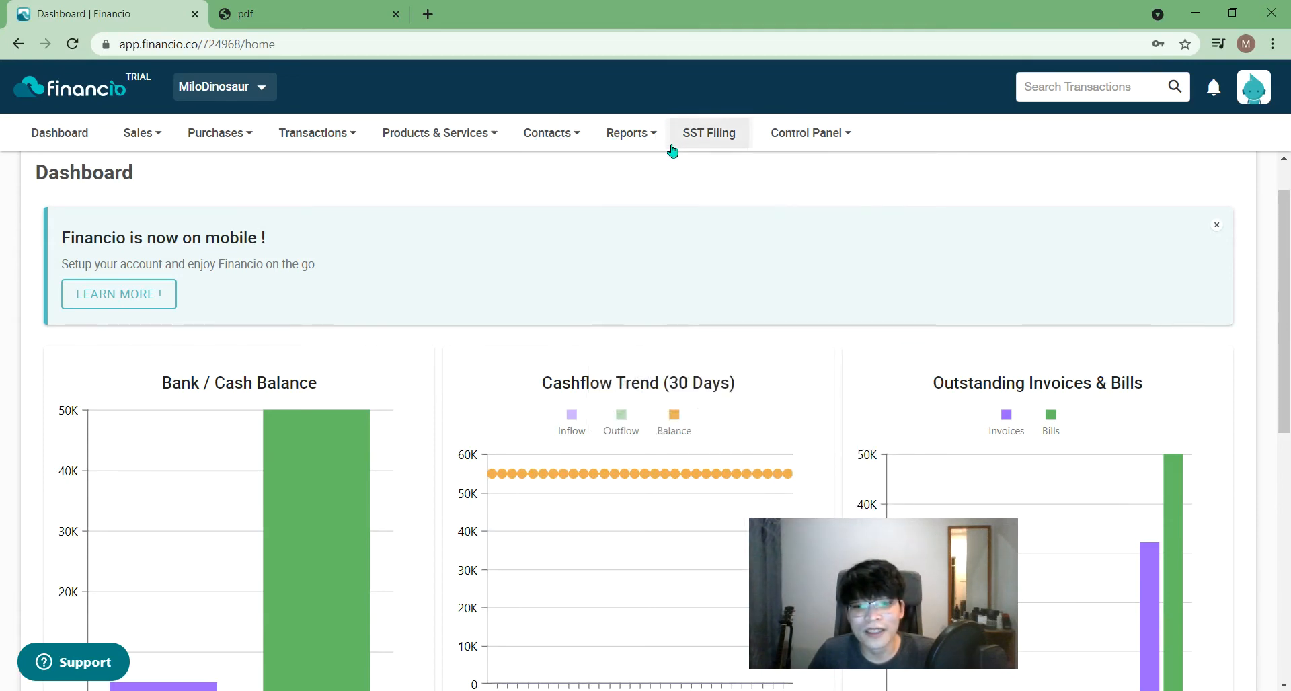
pyautogui.moveTo(639, 156)
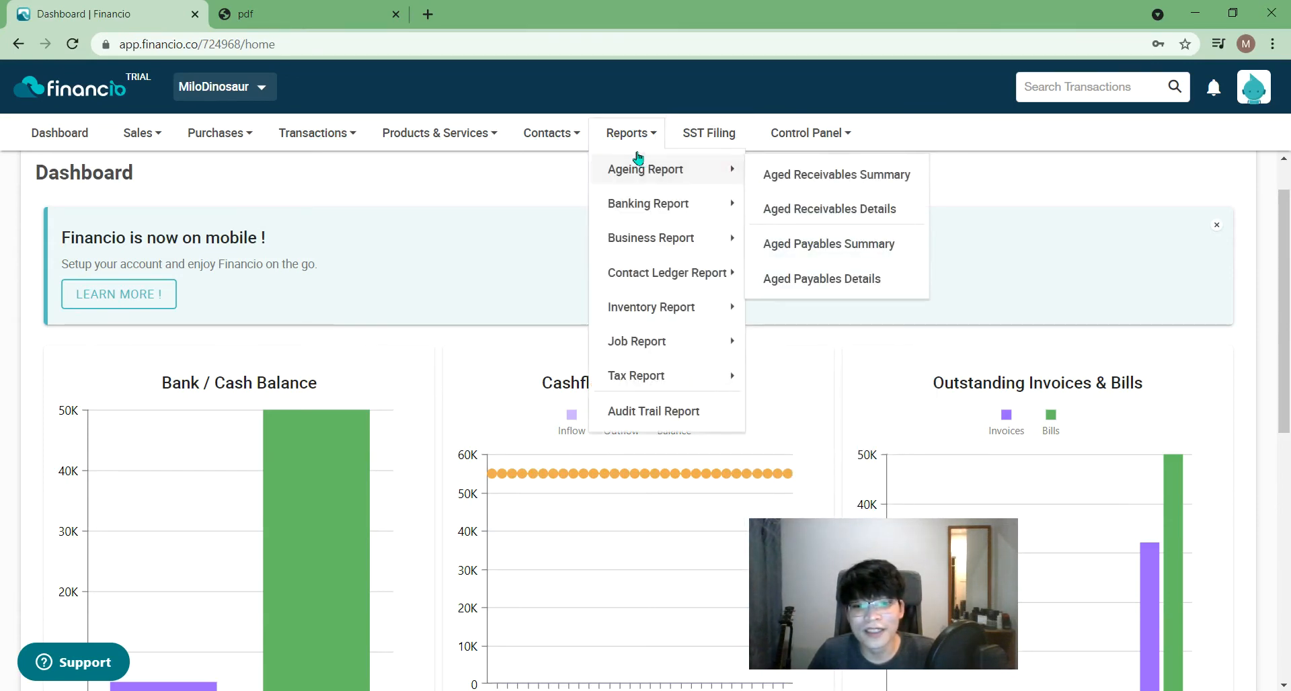
# - Open the Aged Receivables Details report, open invoice INV1002 from it, then go back
pyautogui.click(798, 222)
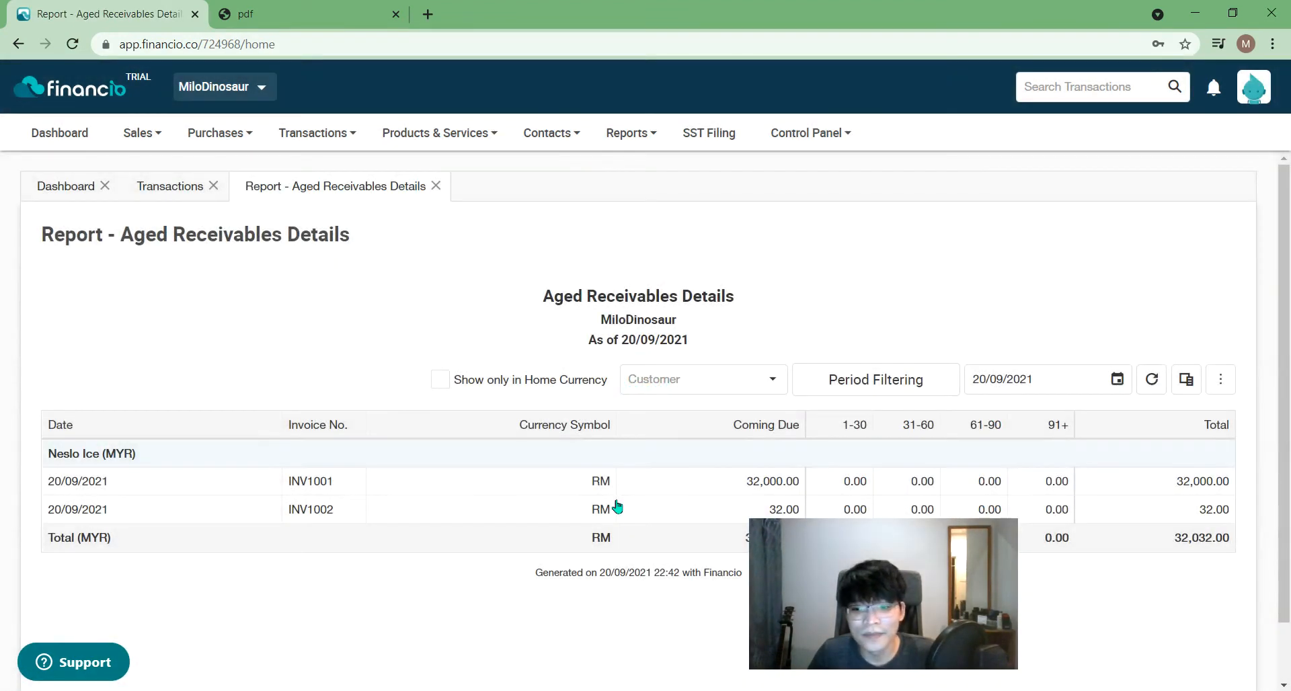
pyautogui.scroll(-1, 617, 506)
pyautogui.doubleClick(833, 453)
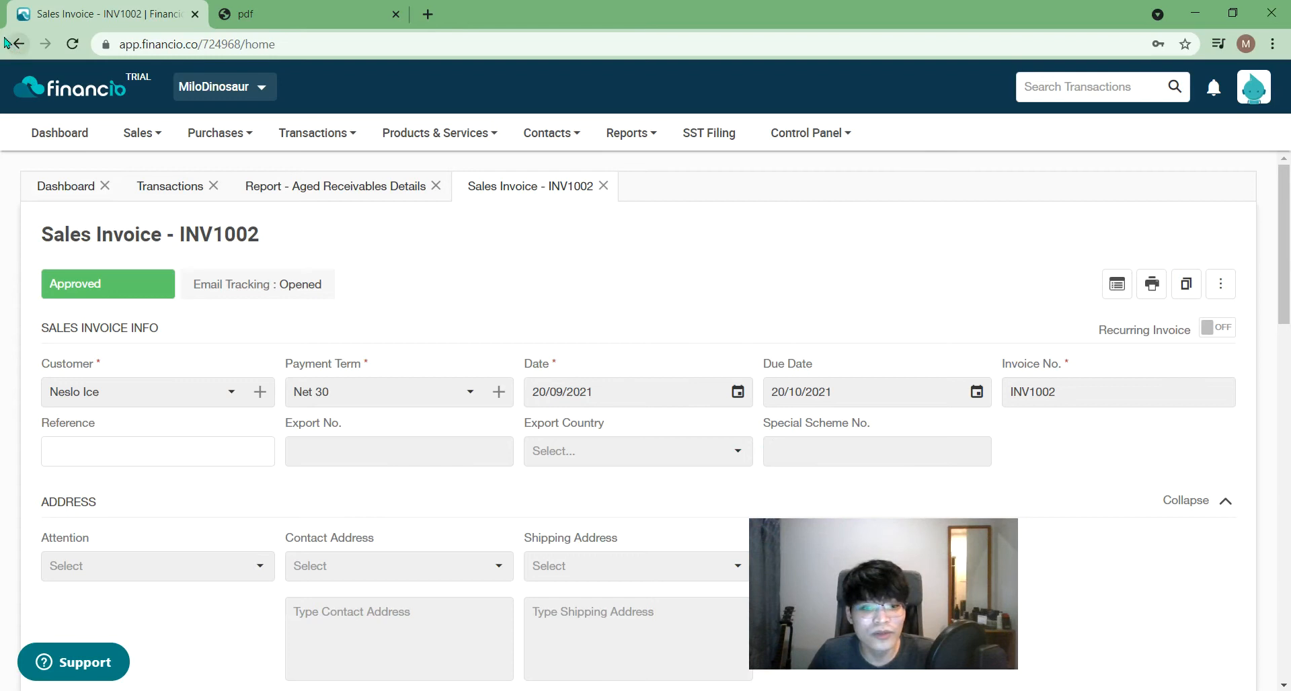
pyautogui.click(13, 44)
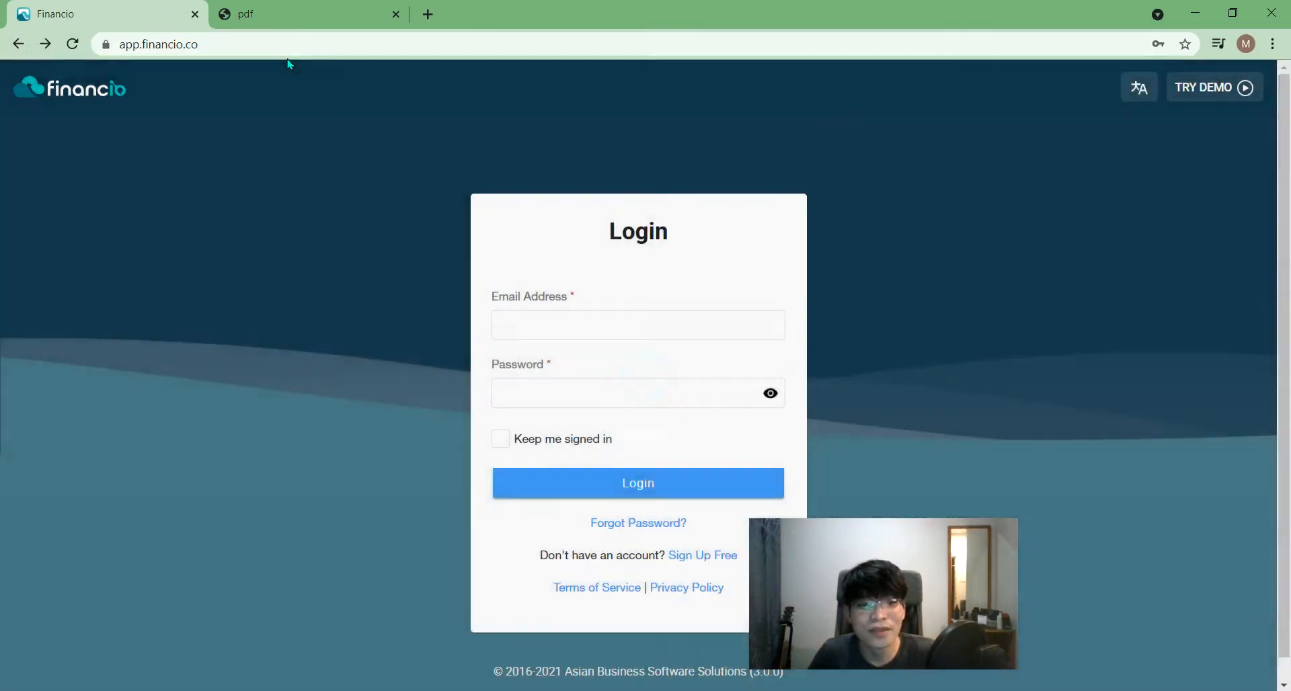
# - Reload the Financio site from the address bar to reach the login page
pyautogui.click(303, 47)
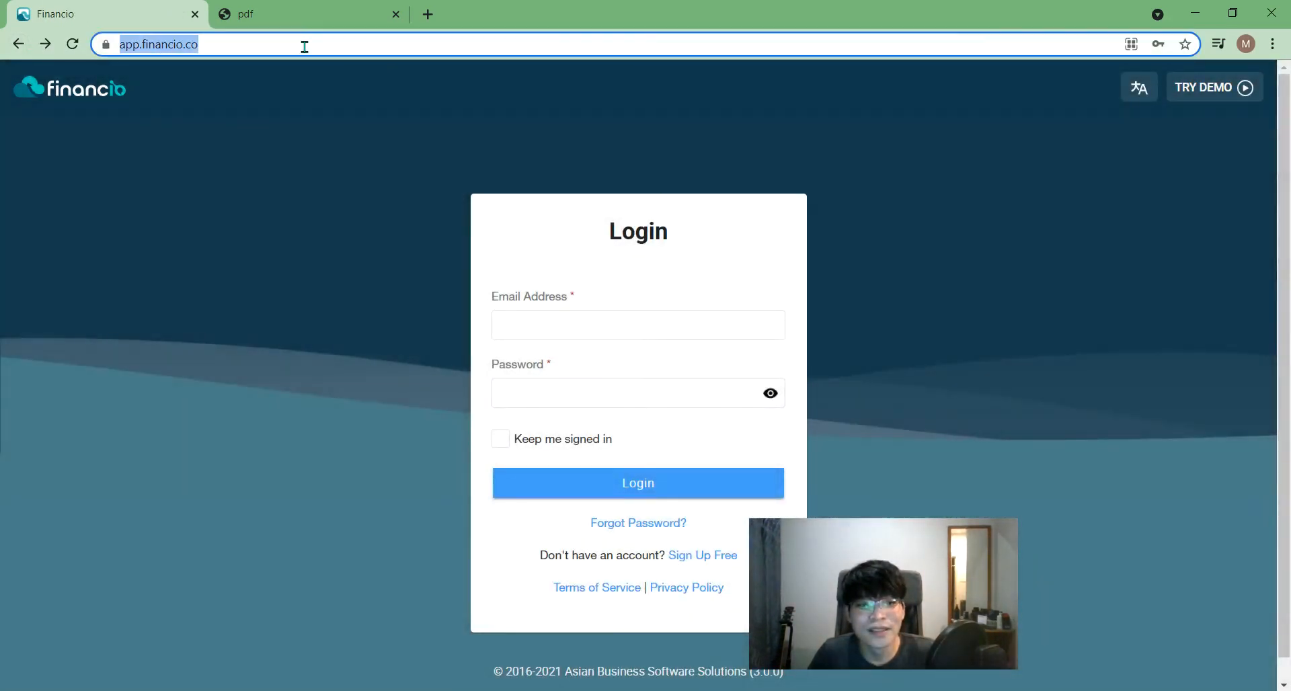
pyautogui.press('Return')
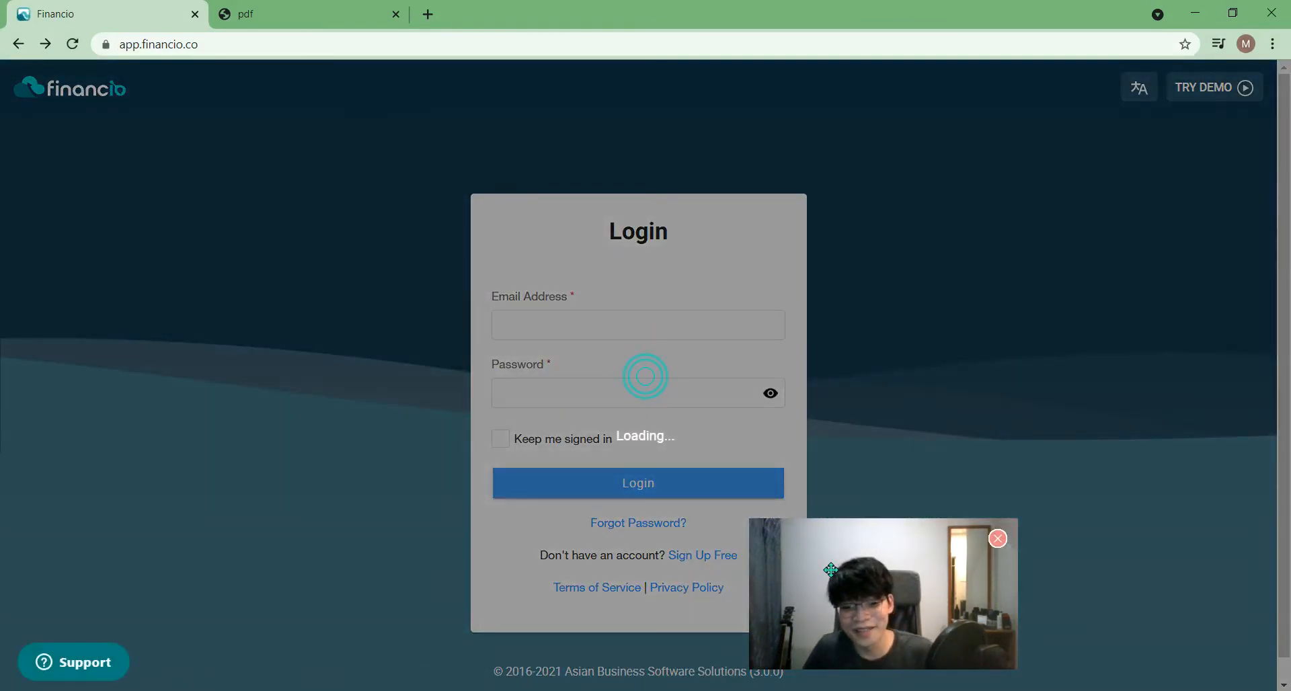
pyautogui.moveTo(843, 572); pyautogui.dragTo(978, 573)
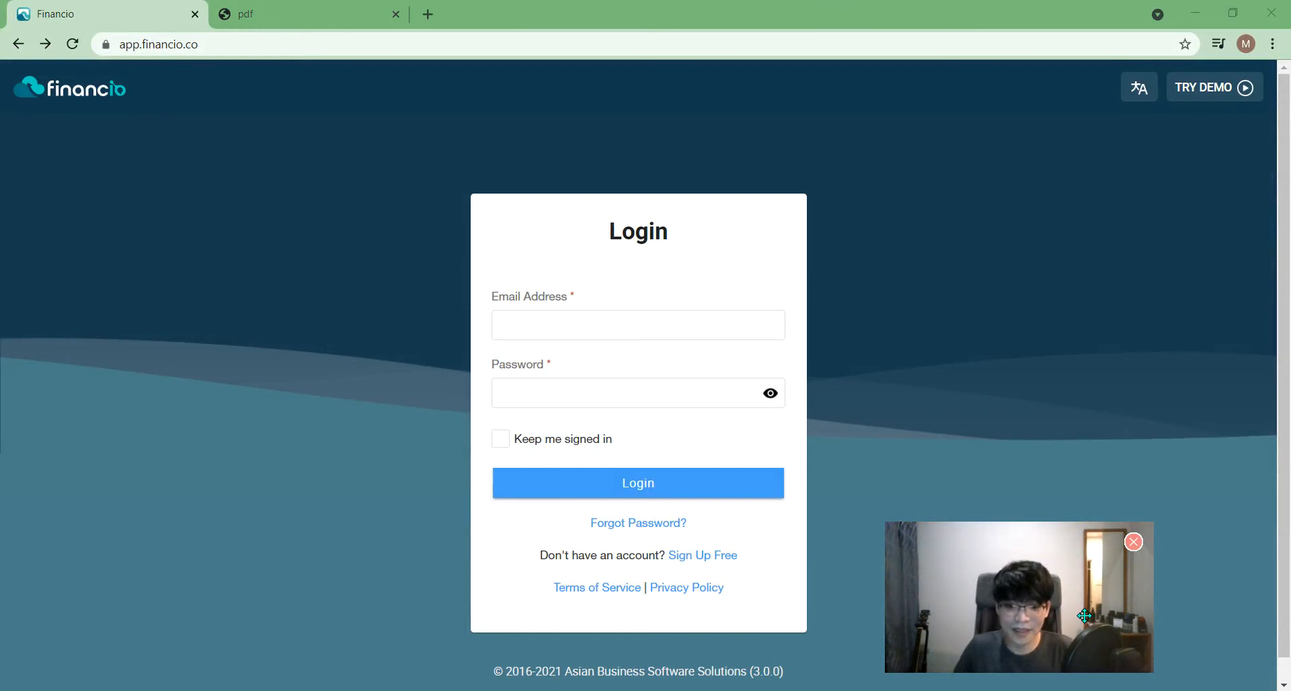
pyautogui.hotkey('alt', 'F3')
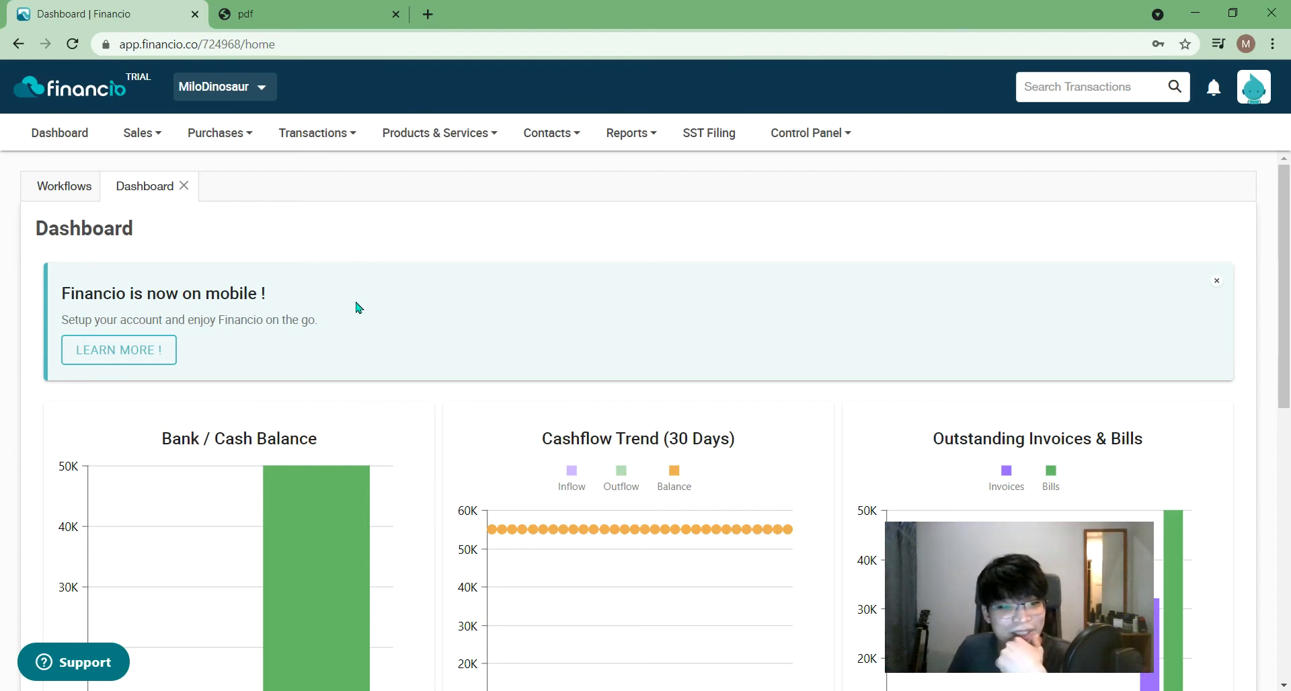
pyautogui.click(629, 132)
pyautogui.moveTo(640, 180)
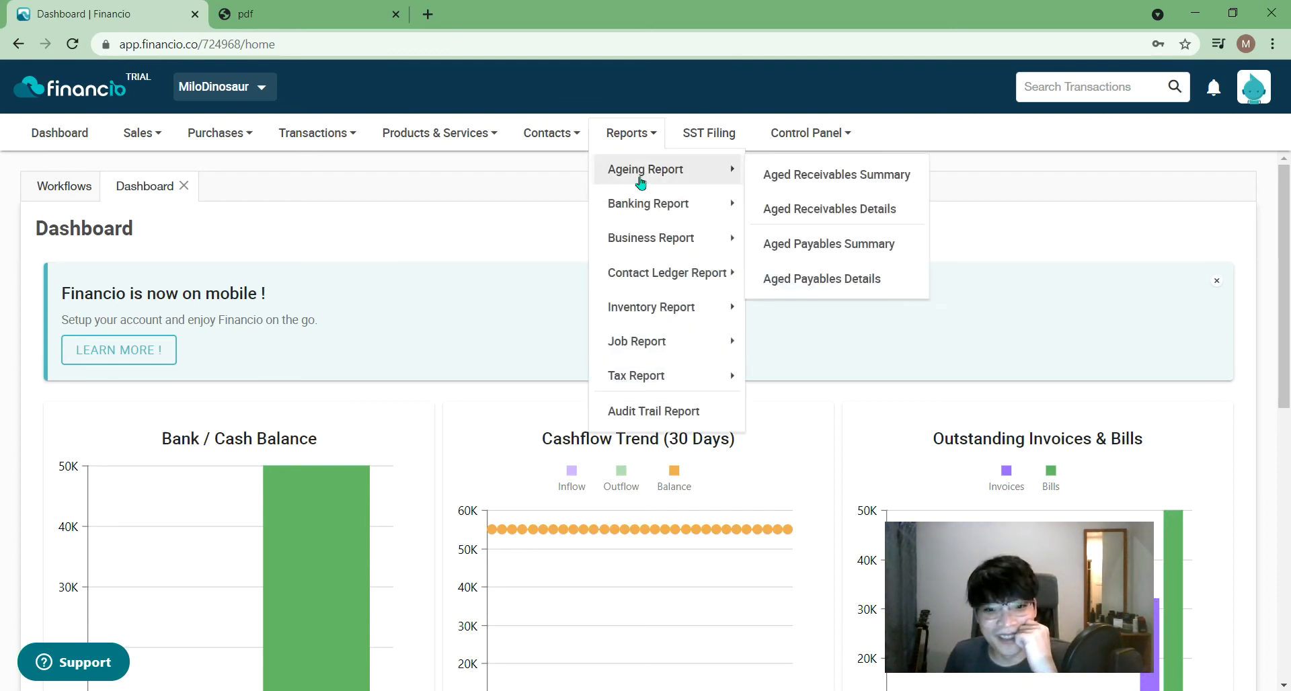
pyautogui.click(810, 216)
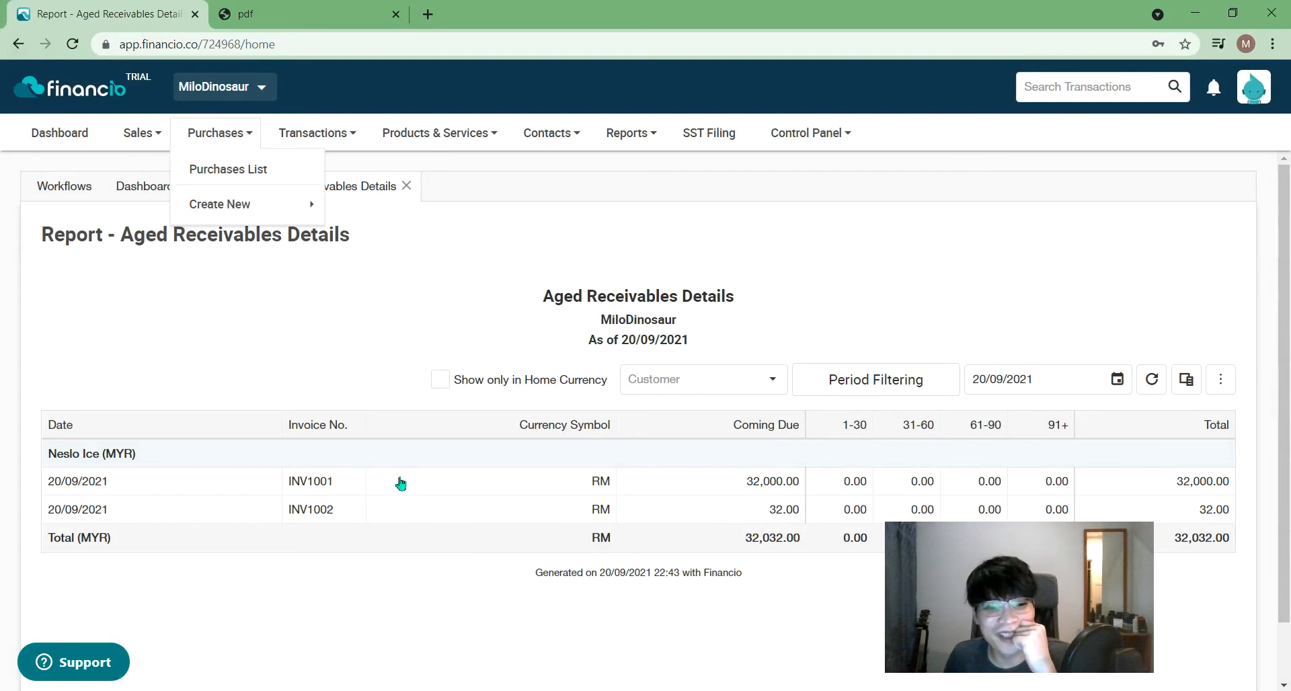
pyautogui.click(484, 238)
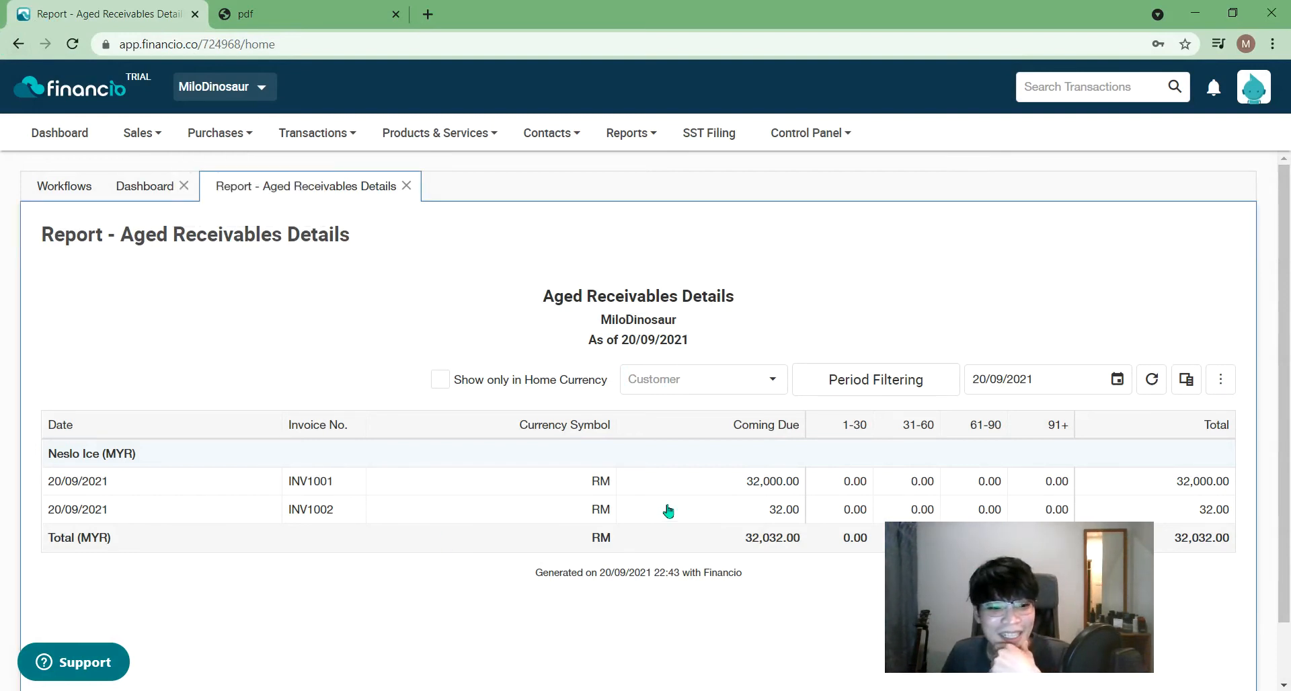
pyautogui.click(683, 481)
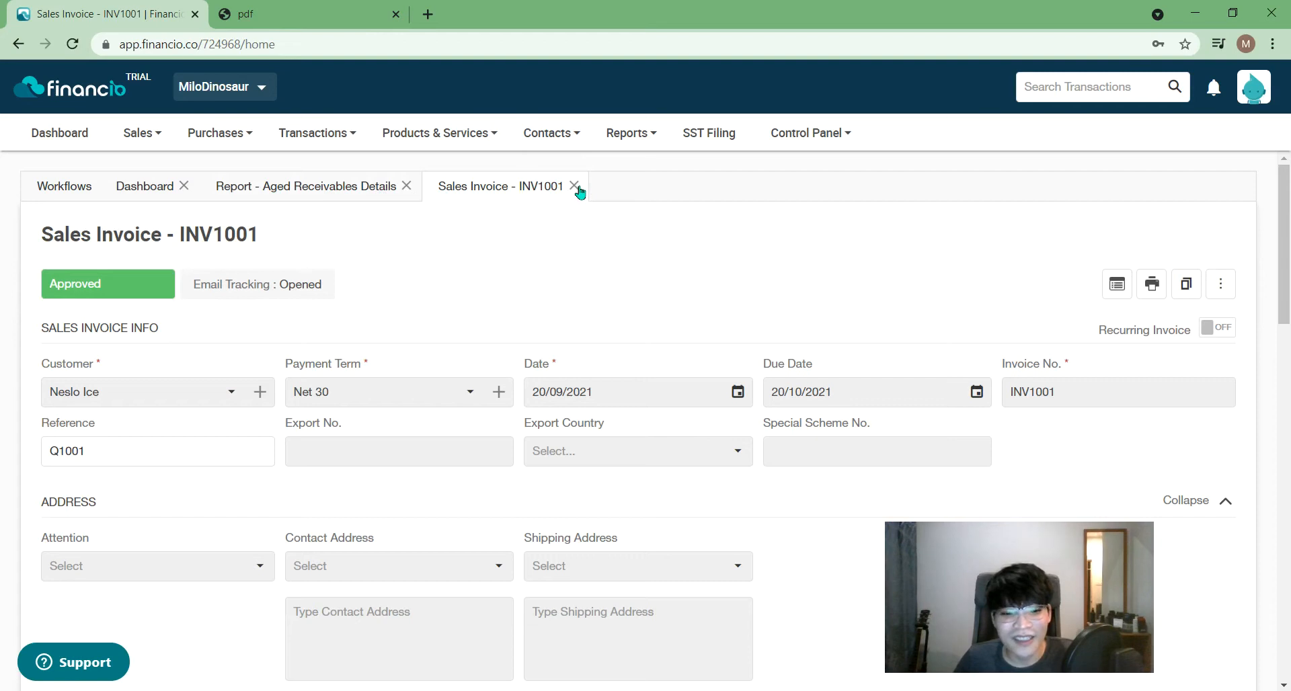
pyautogui.click(577, 187)
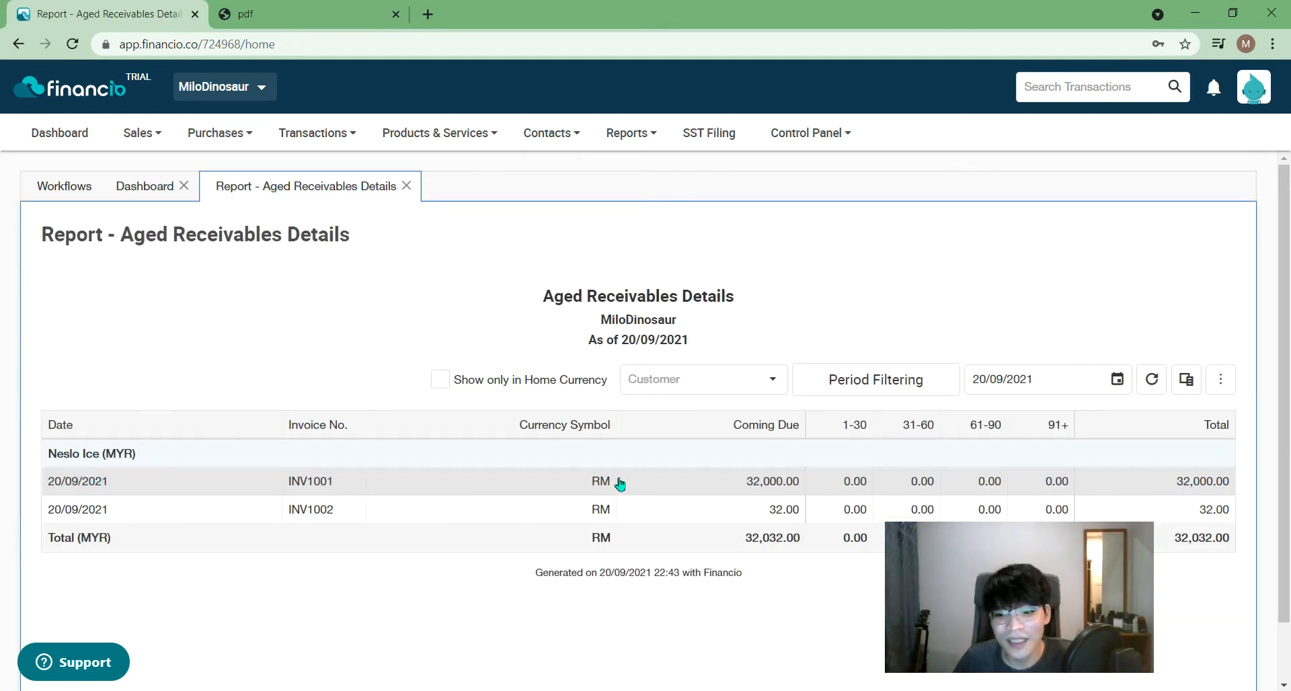
# - Check the Aged Receivables report's Customer filter list without choosing a customer
pyautogui.scroll(-1, 639, 494)
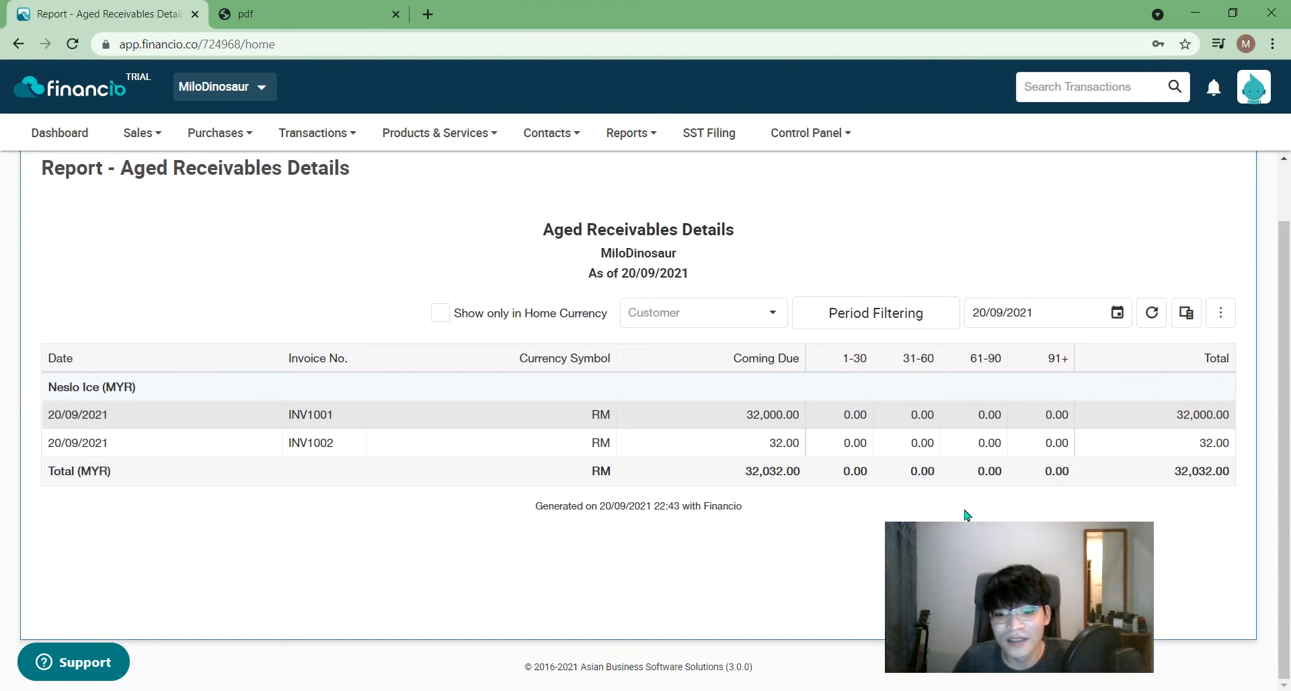
pyautogui.click(764, 317)
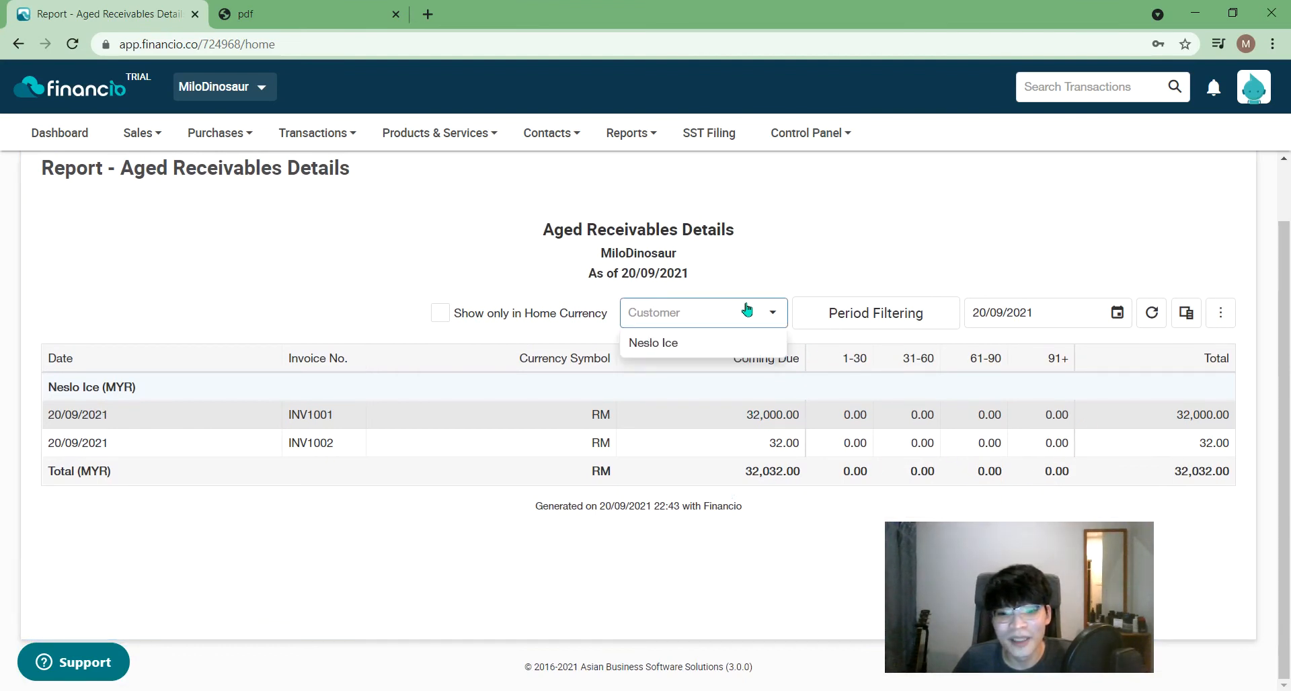
pyautogui.click(907, 268)
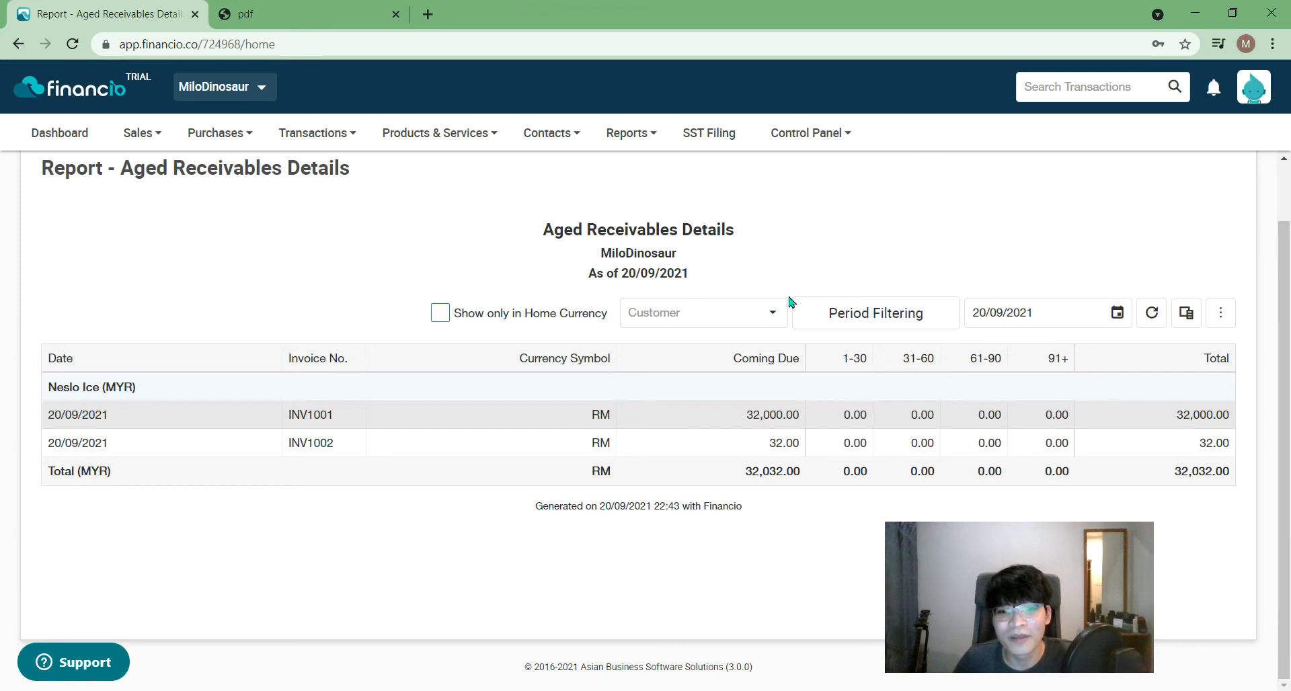
# - Show the Reports > Business Report submenu
pyautogui.click(627, 134)
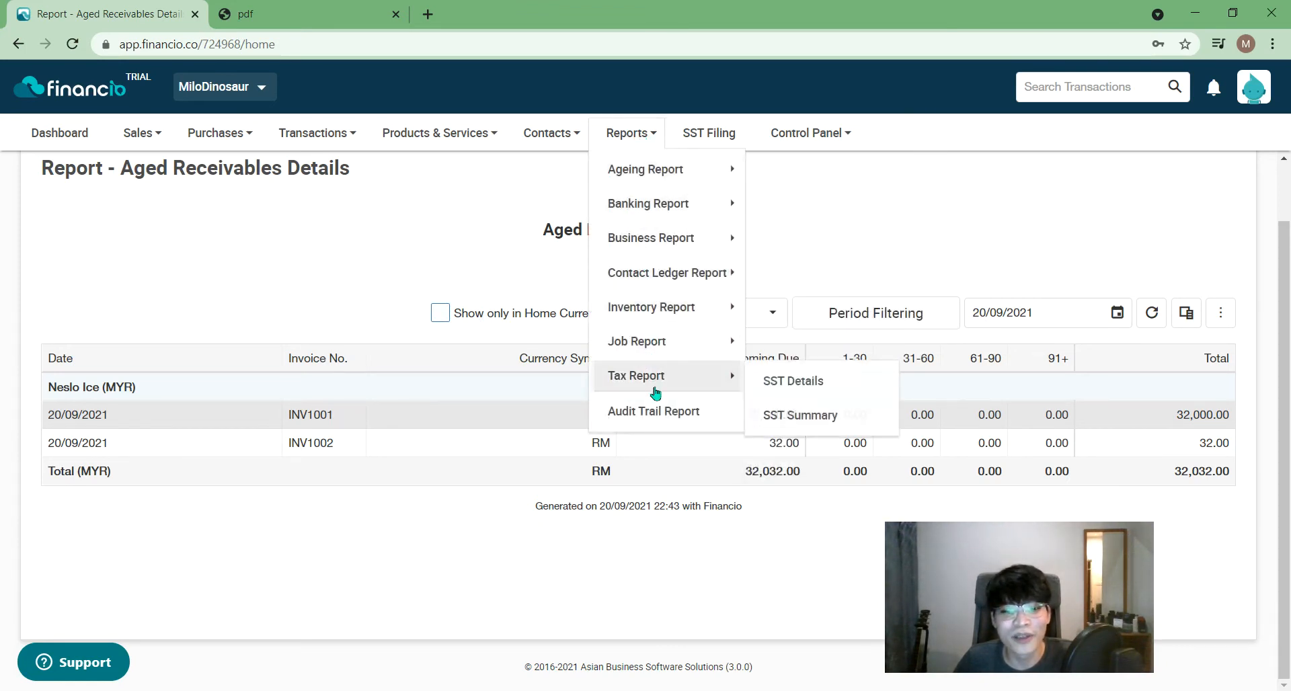
pyautogui.moveTo(673, 191)
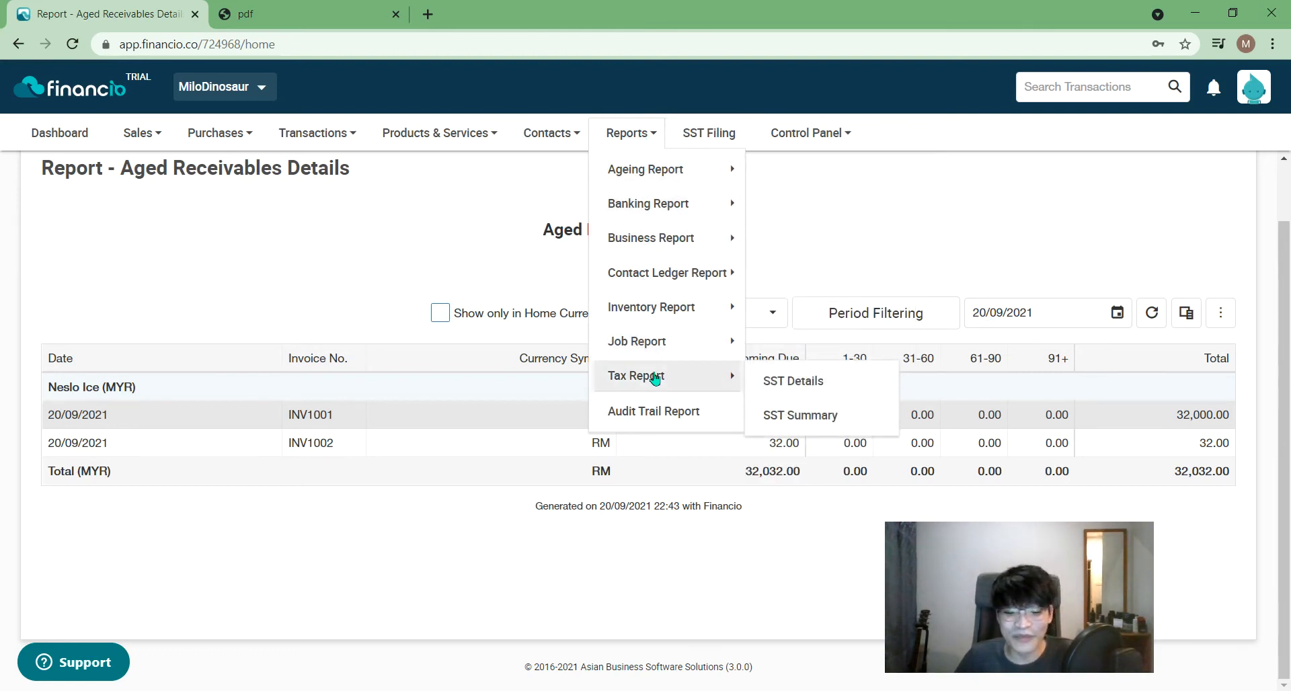
pyautogui.moveTo(702, 212)
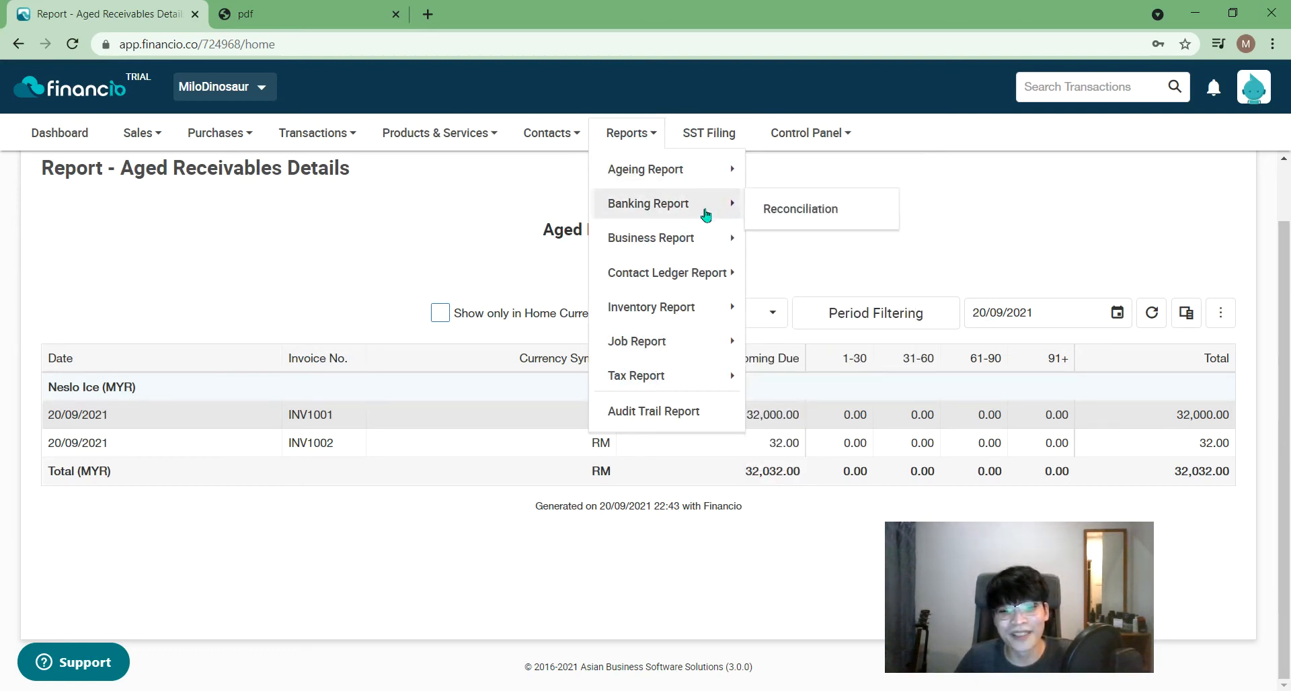
pyautogui.moveTo(729, 245)
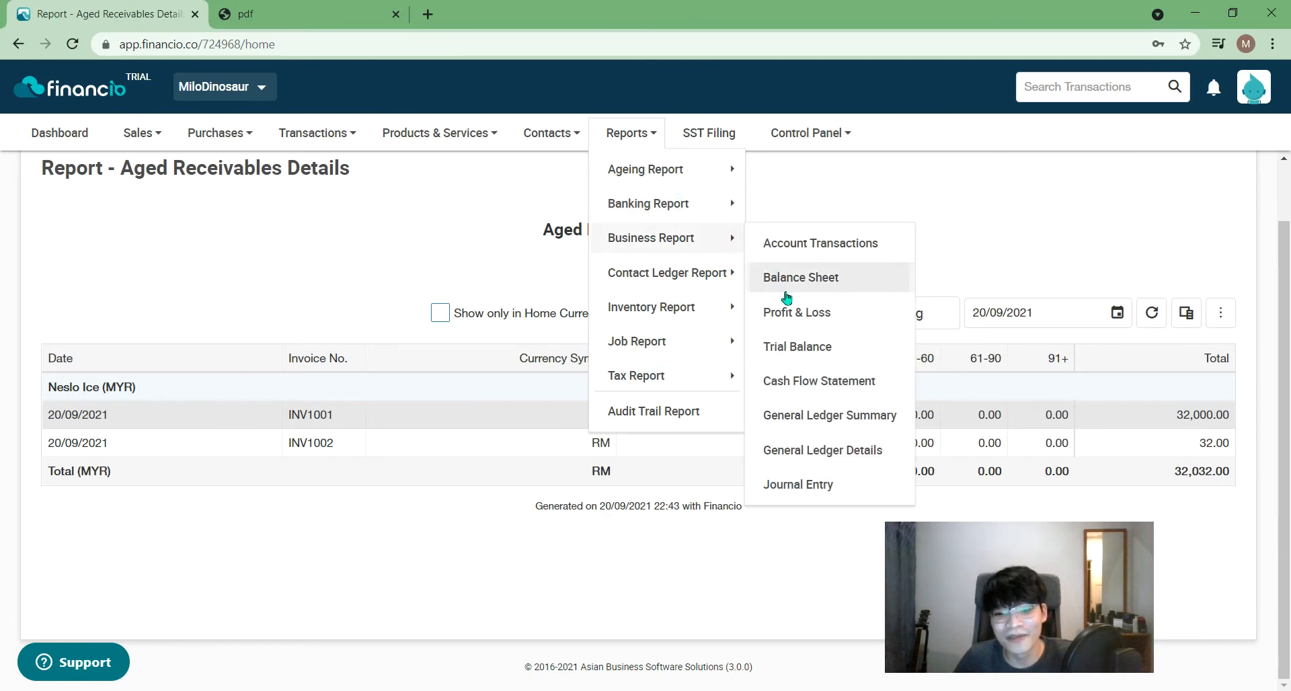
# - Open the General Ledger Summary report for 01/01/2021–20/09/2021 and glance at the Contacts and Products menus
pyautogui.click(881, 431)
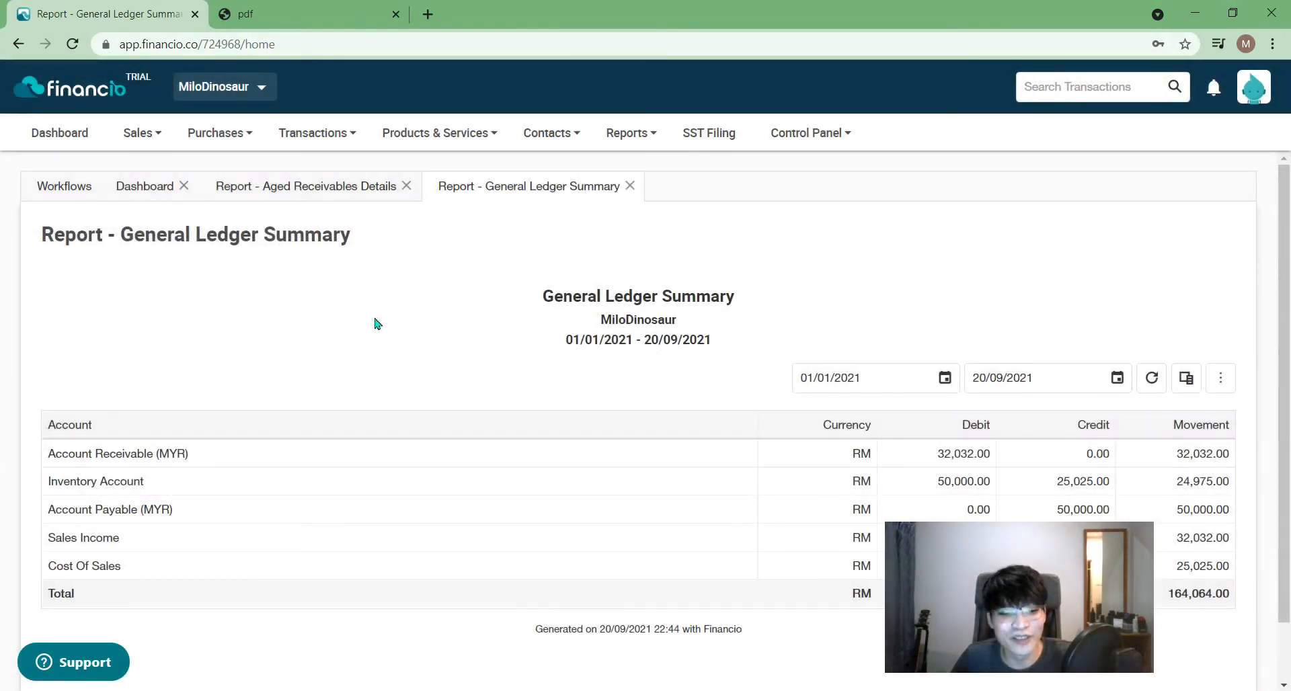
pyautogui.moveTo(1288, 368); pyautogui.dragTo(1288, 449)
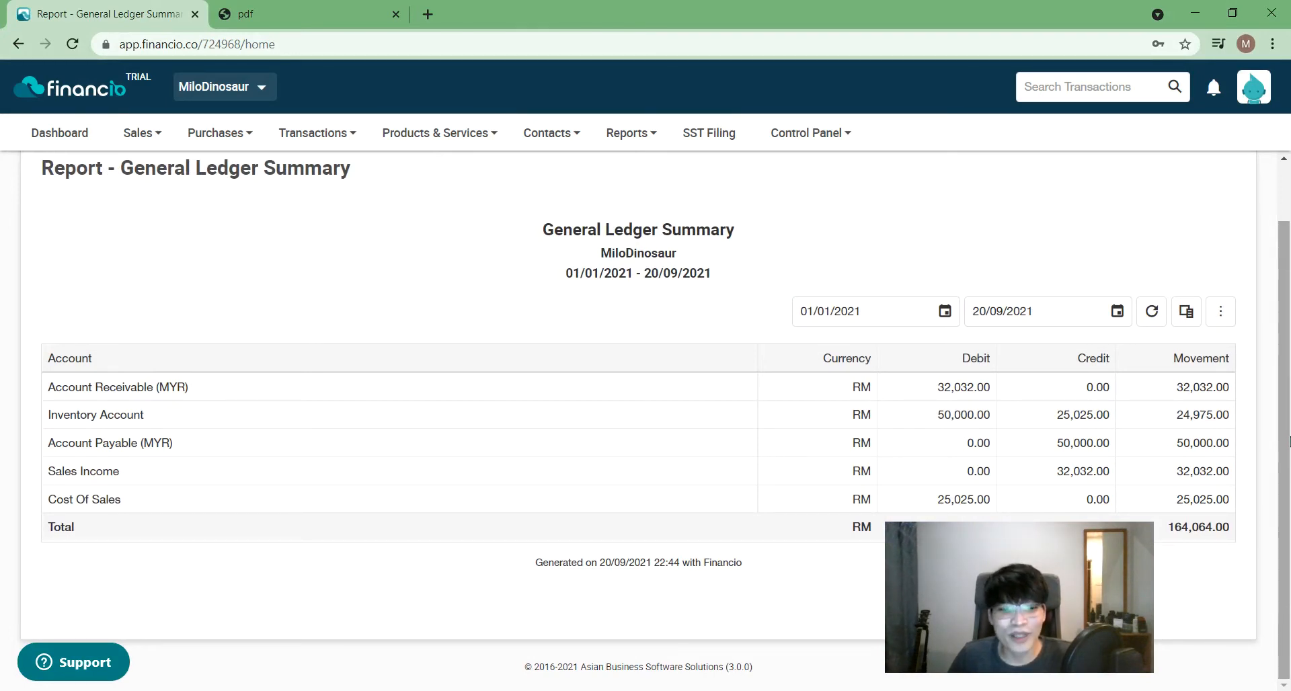
pyautogui.click(555, 136)
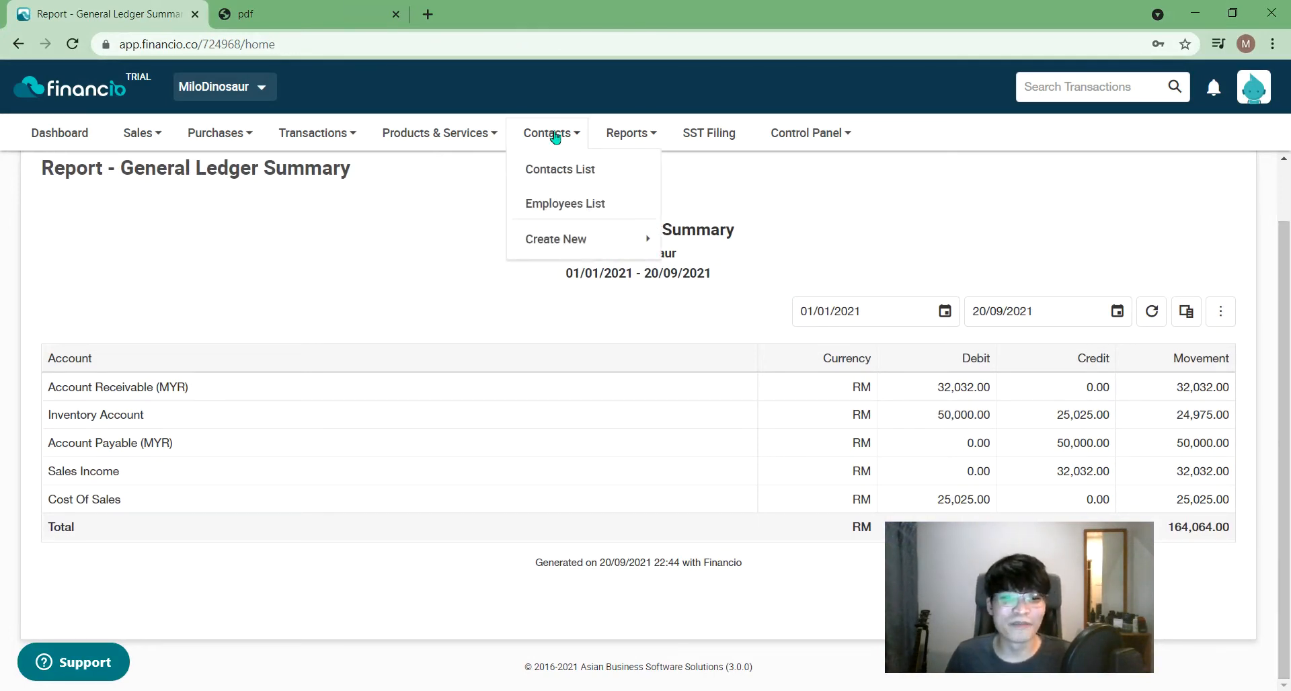
pyautogui.click(412, 132)
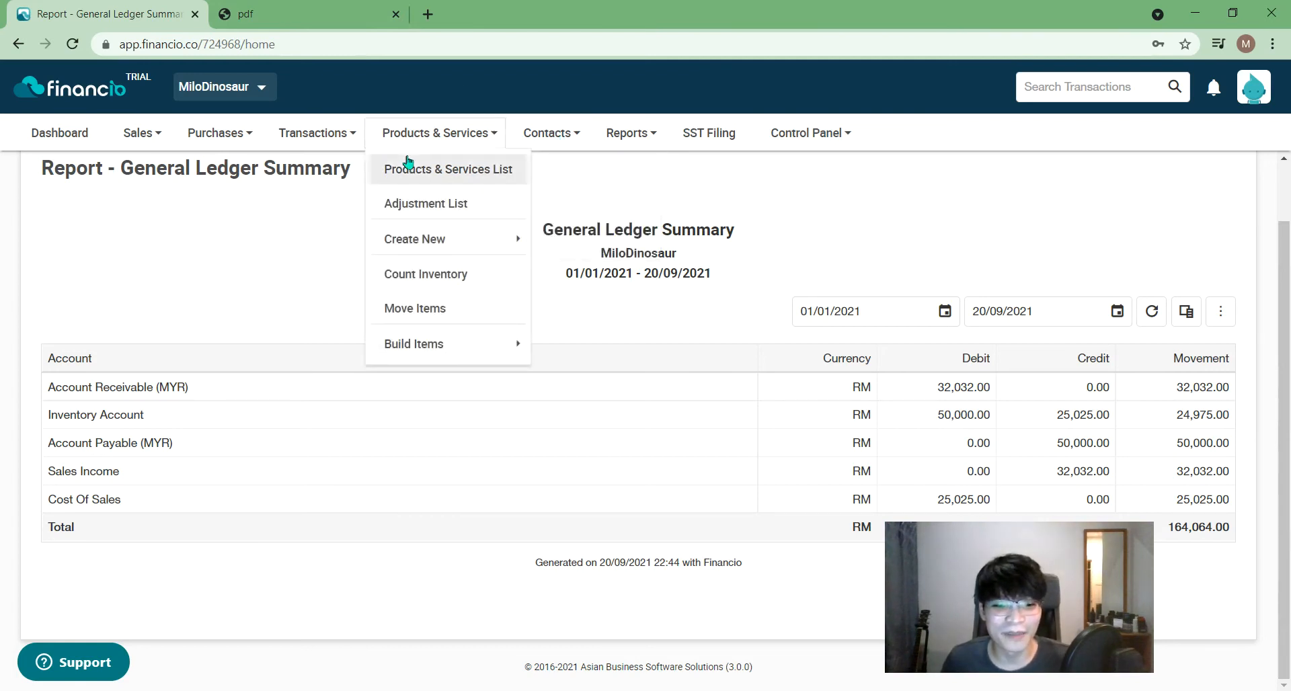
pyautogui.click(540, 136)
# - Browse the Reports and Products & Services menus without choosing anything
pyautogui.click(626, 132)
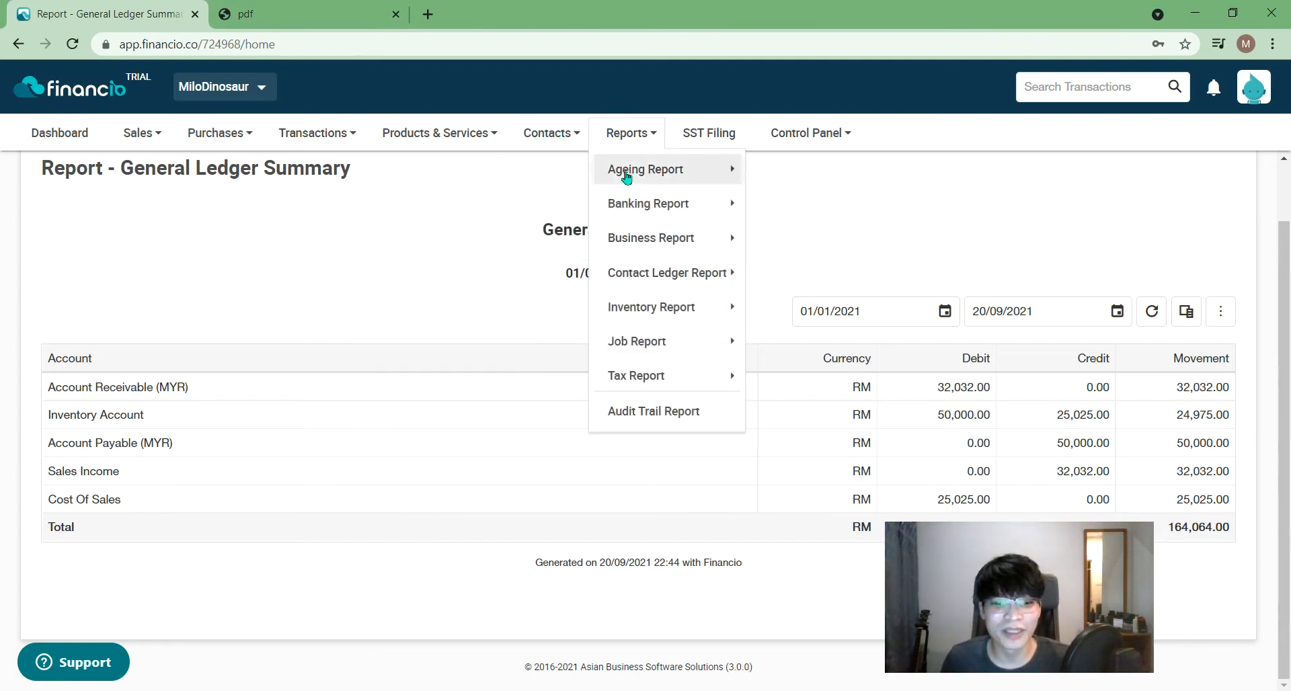
pyautogui.moveTo(664, 360)
pyautogui.moveTo(677, 383)
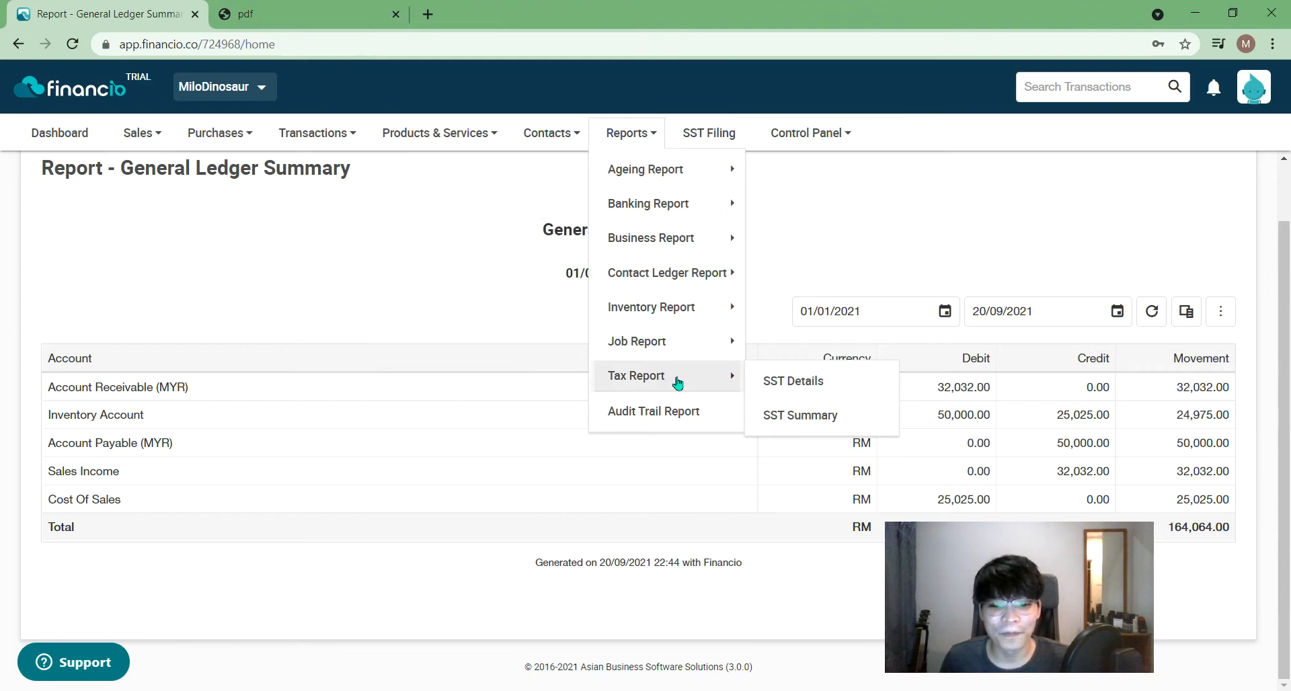
pyautogui.moveTo(706, 344)
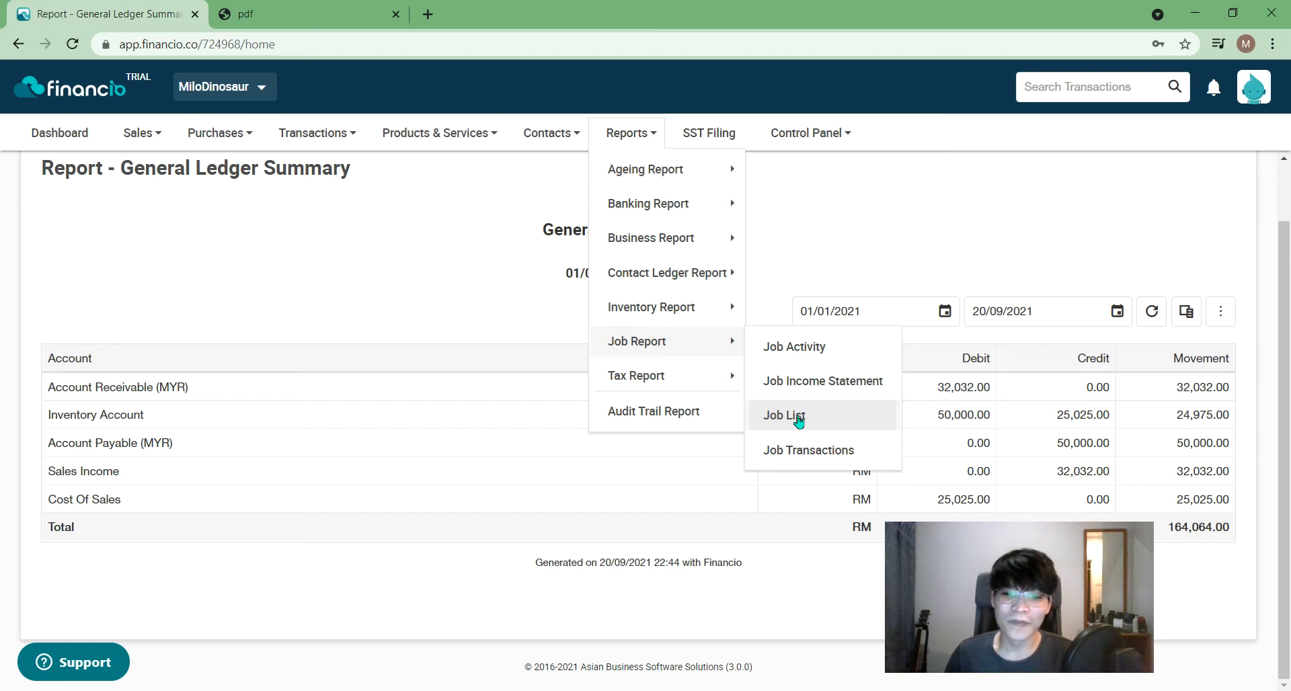
pyautogui.click(431, 138)
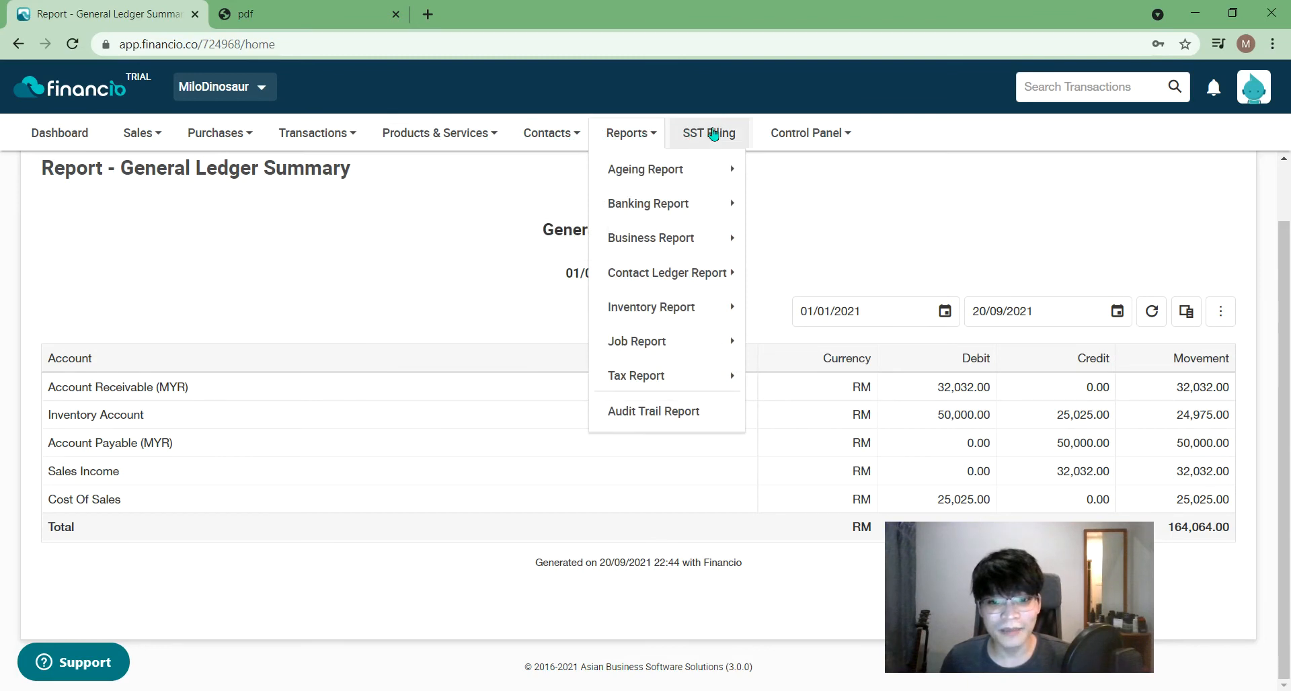
pyautogui.moveTo(812, 134)
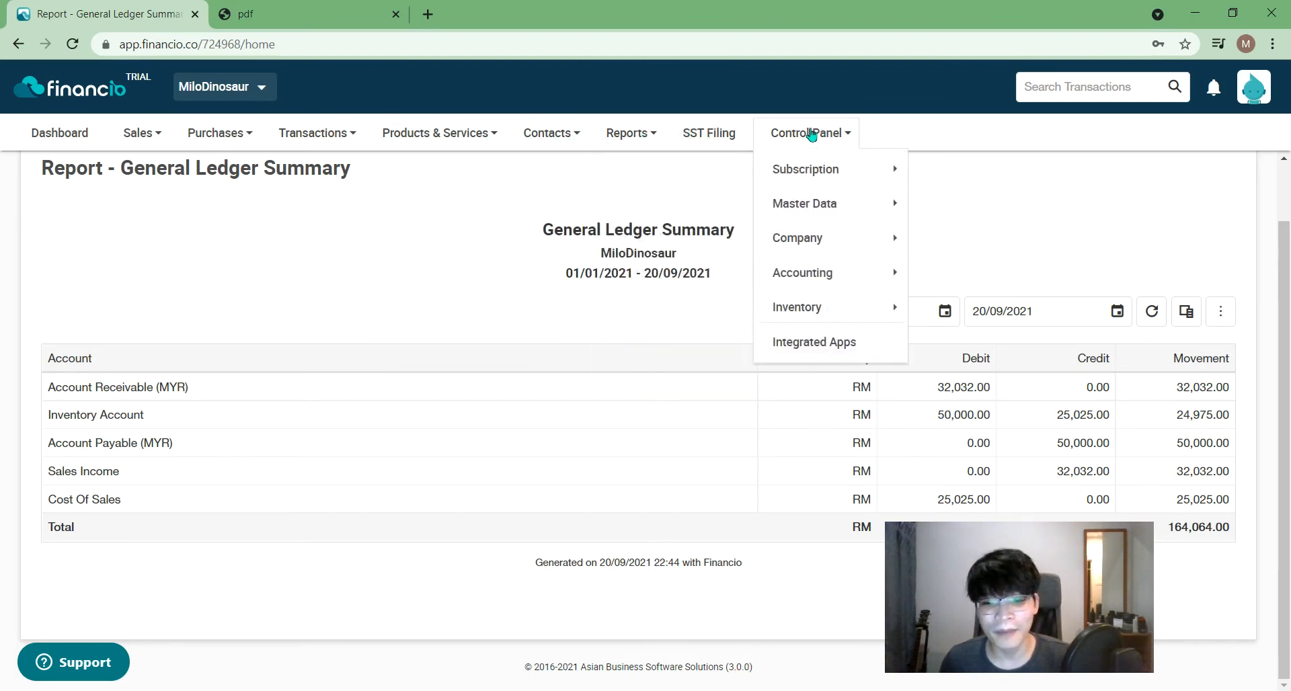
pyautogui.moveTo(455, 142)
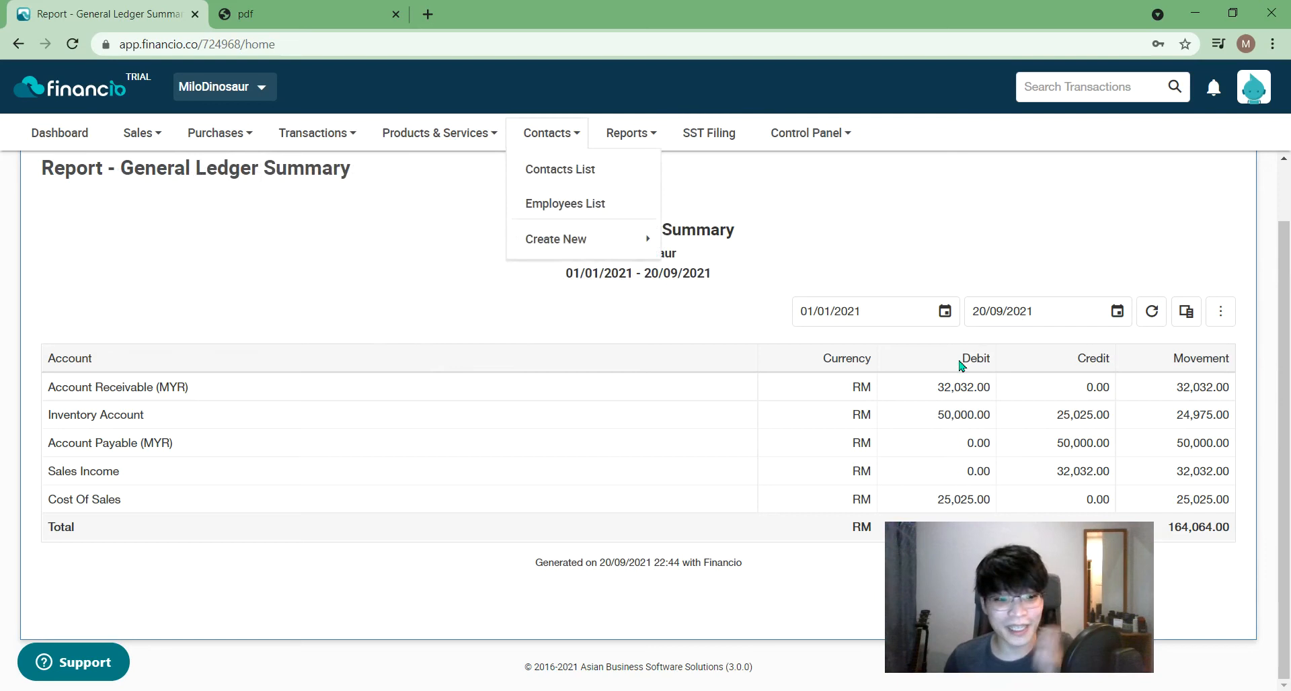
pyautogui.moveTo(134, 132)
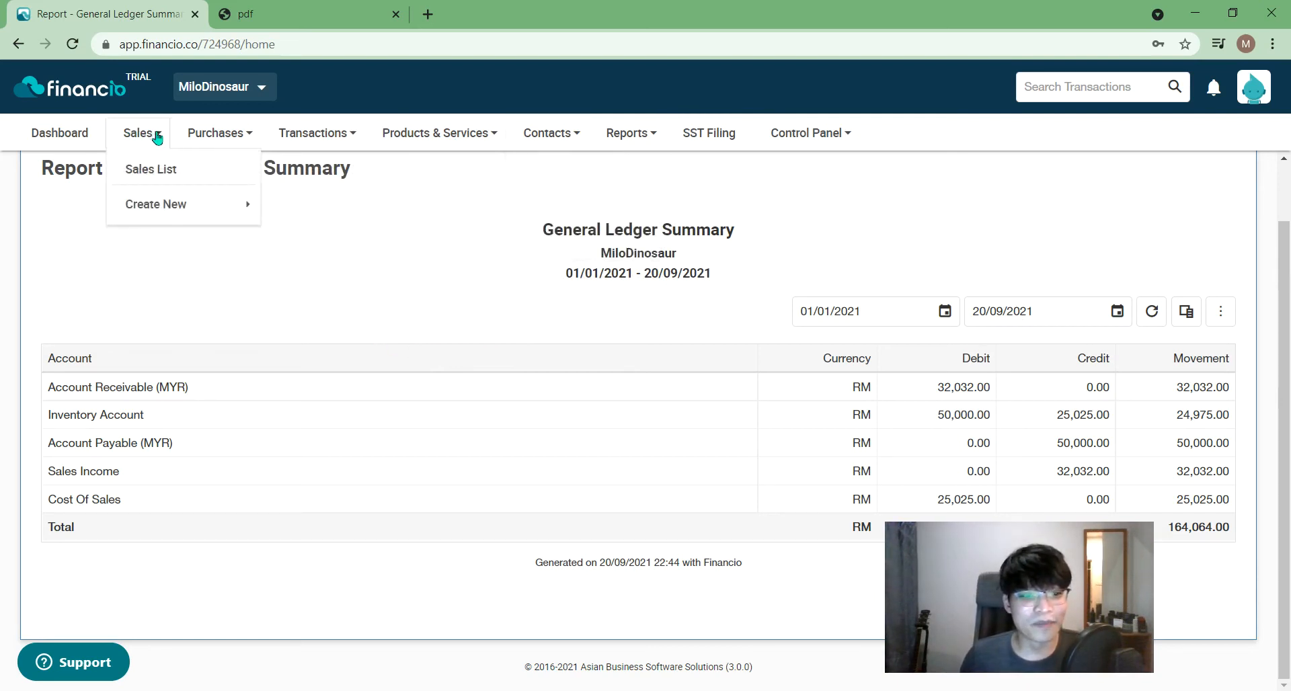
pyautogui.scroll(1, 222, 316)
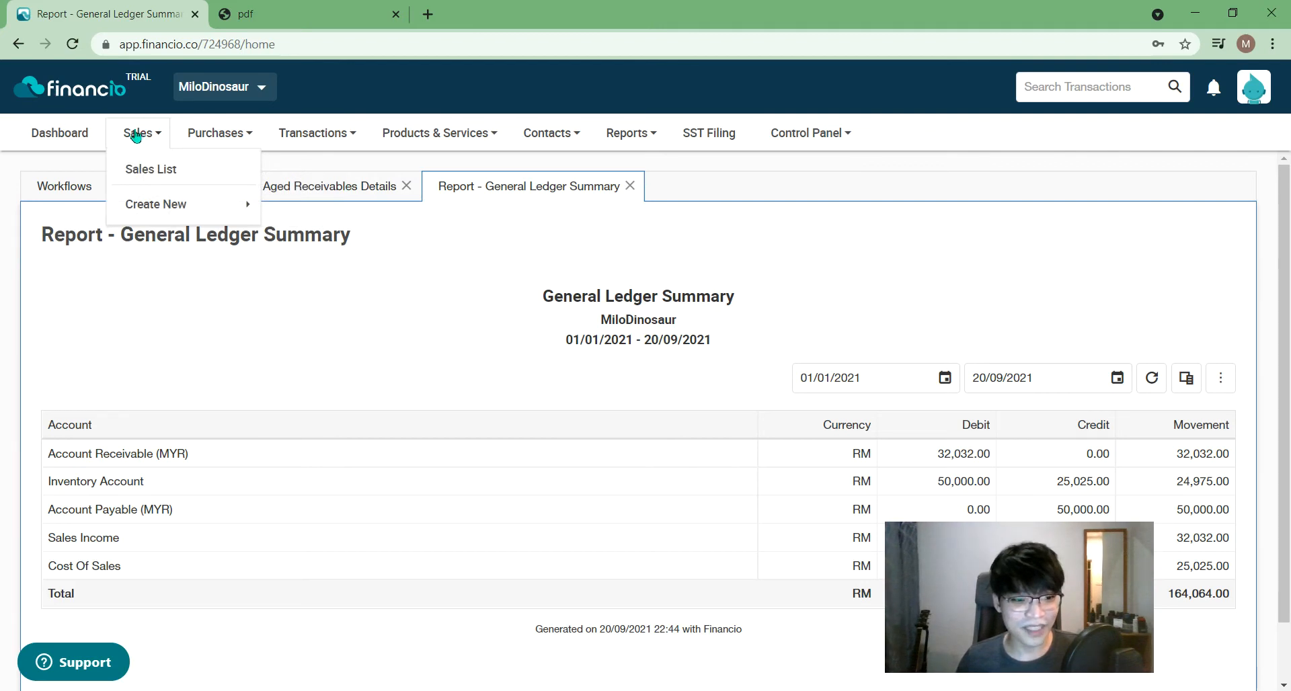
# - Switch back to the Dashboard page
pyautogui.click(59, 134)
pyautogui.moveTo(138, 133)
pyautogui.moveTo(188, 203)
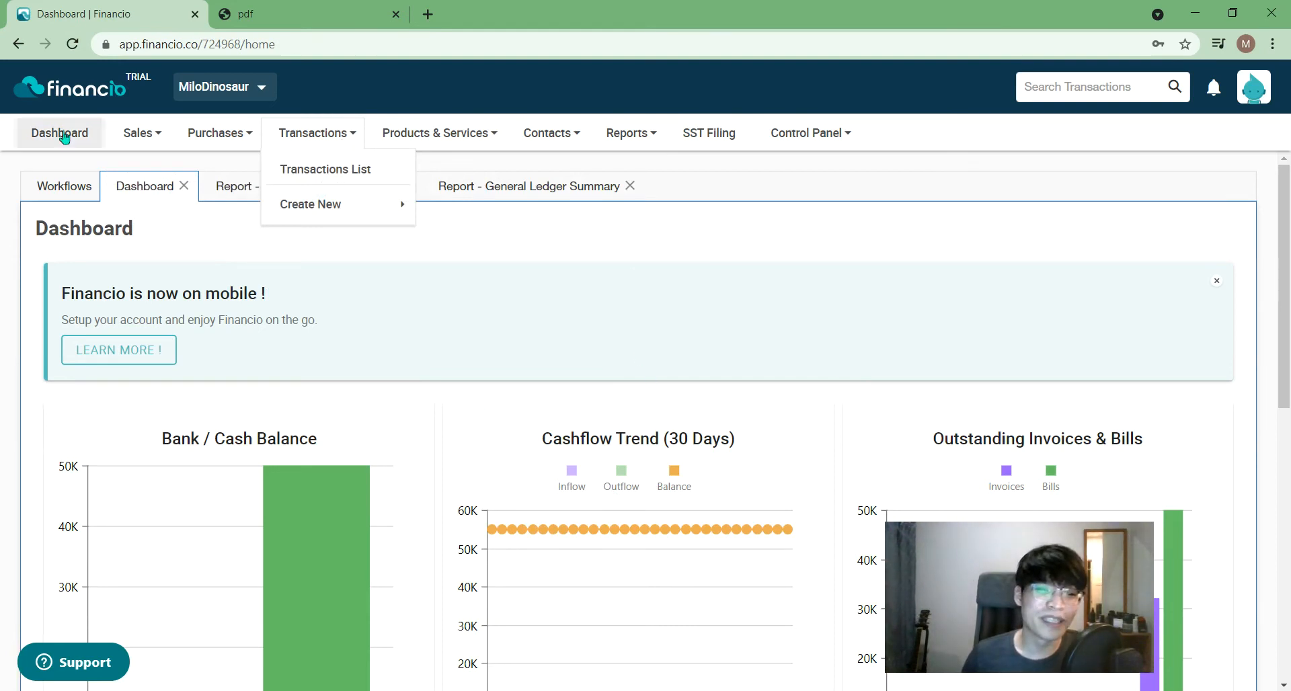
pyautogui.click(141, 132)
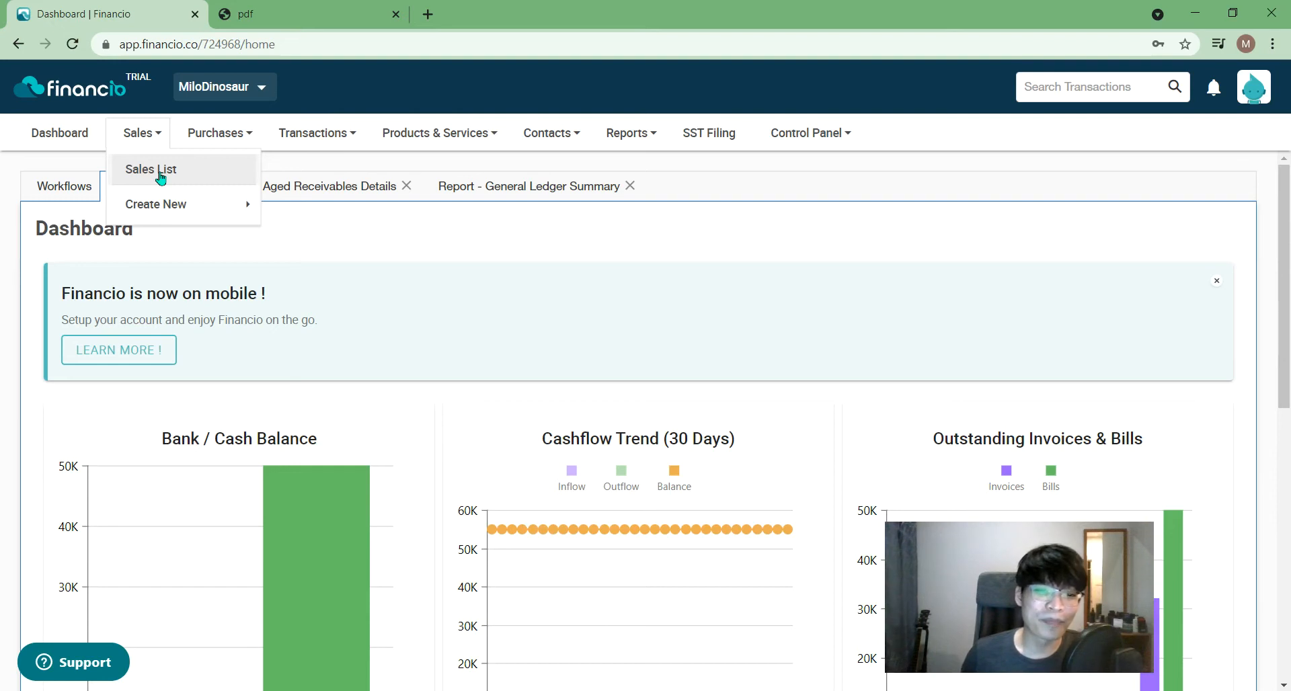
pyautogui.click(757, 262)
pyautogui.click(147, 138)
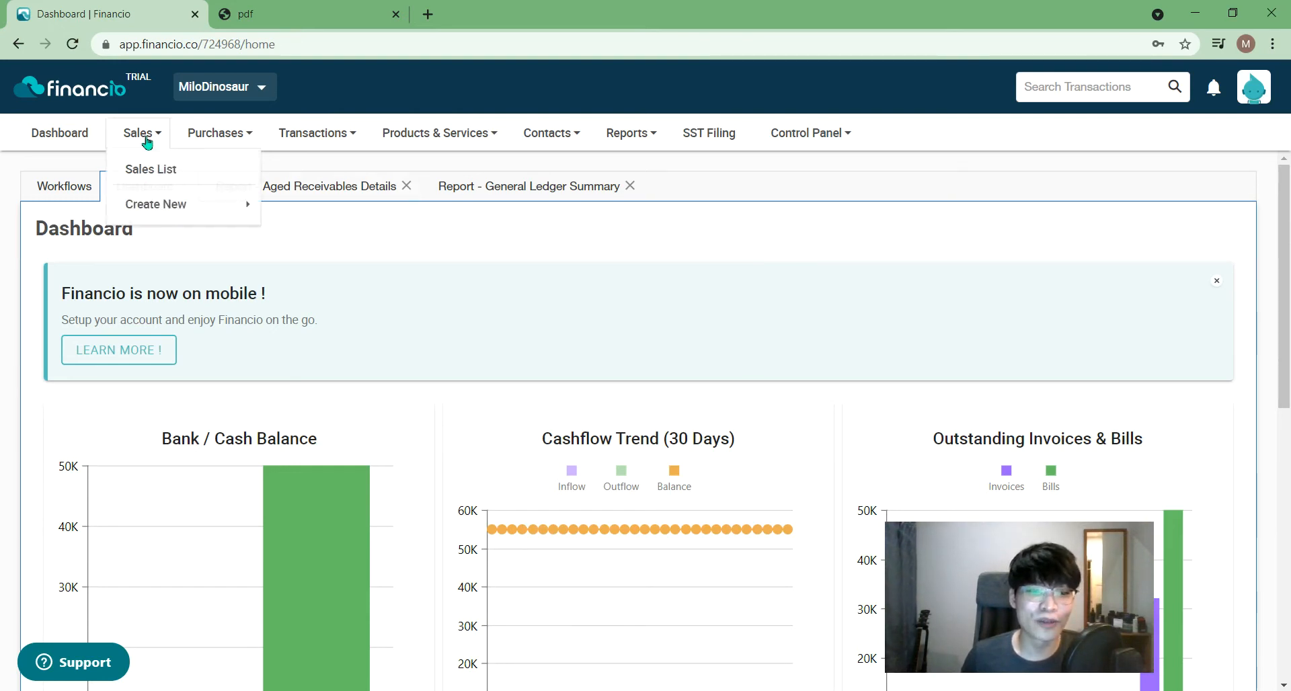
pyautogui.click(229, 137)
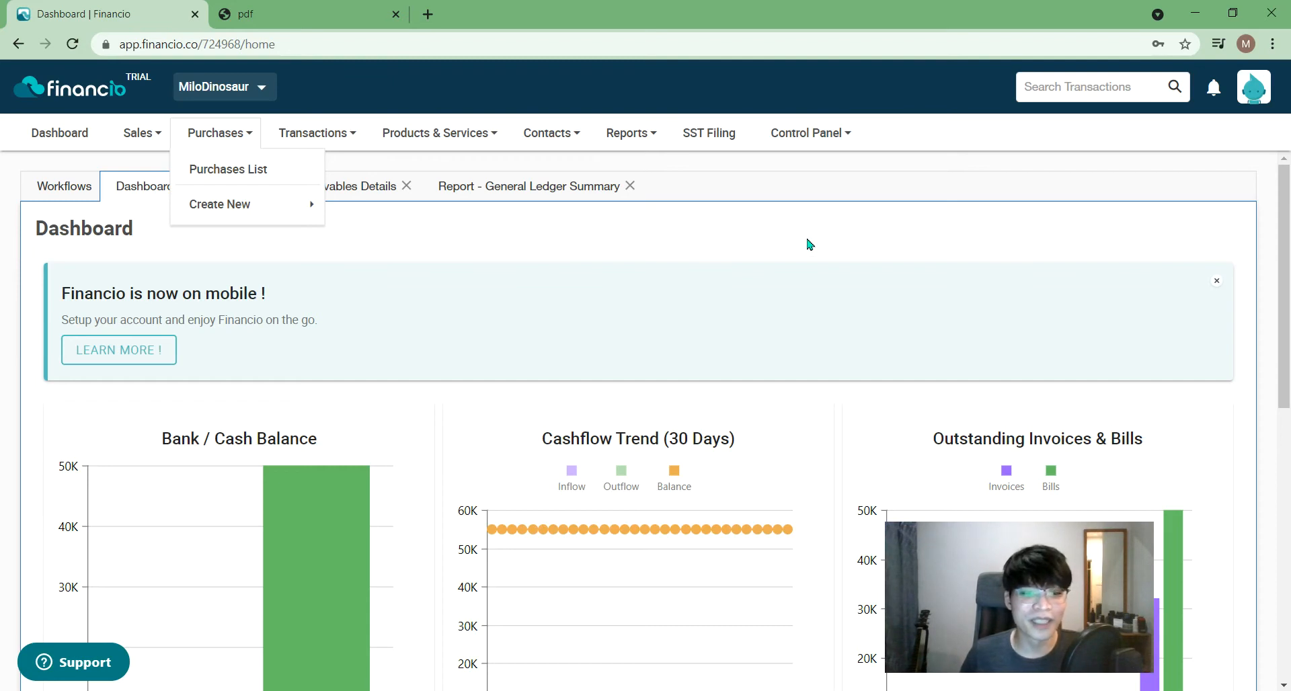
pyautogui.click(318, 142)
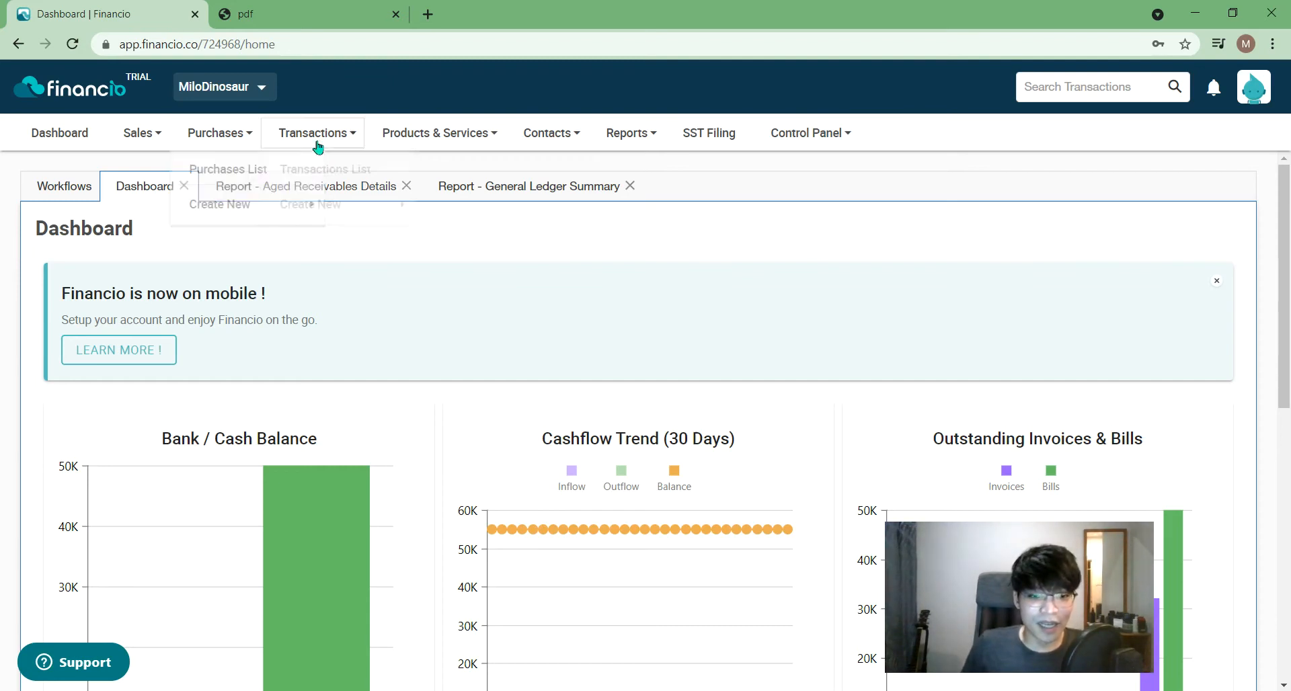
pyautogui.click(390, 138)
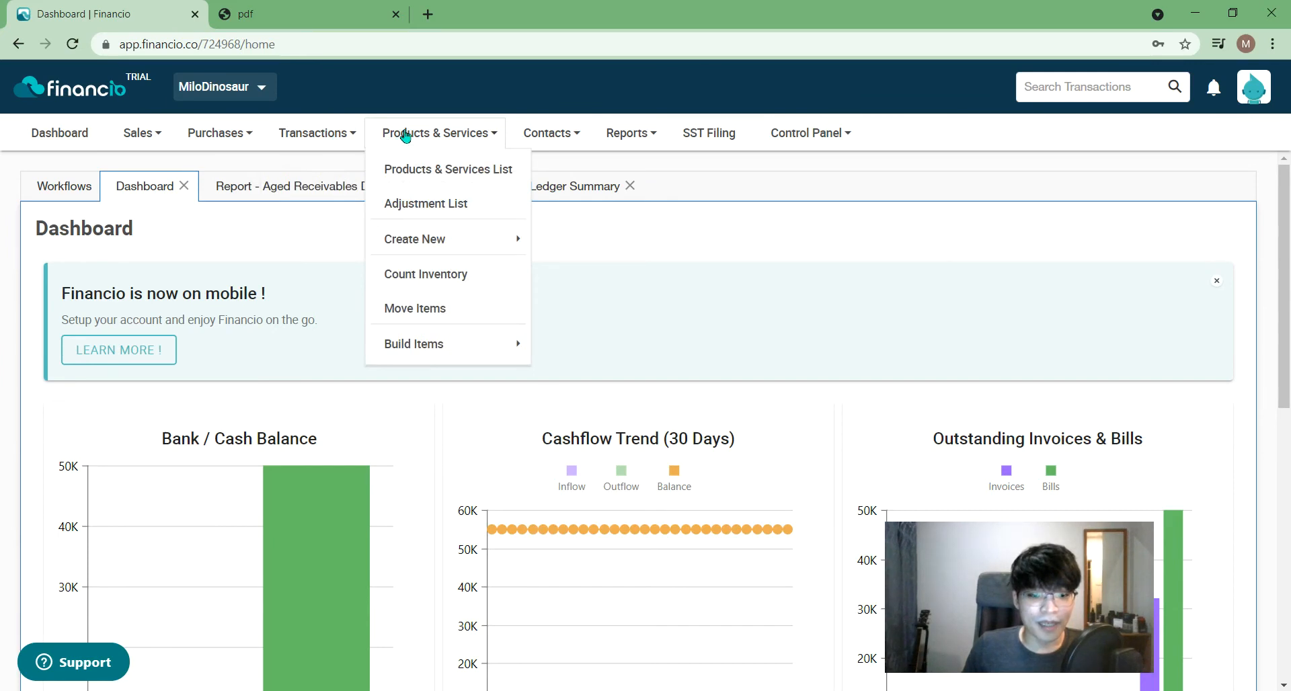
pyautogui.click(284, 137)
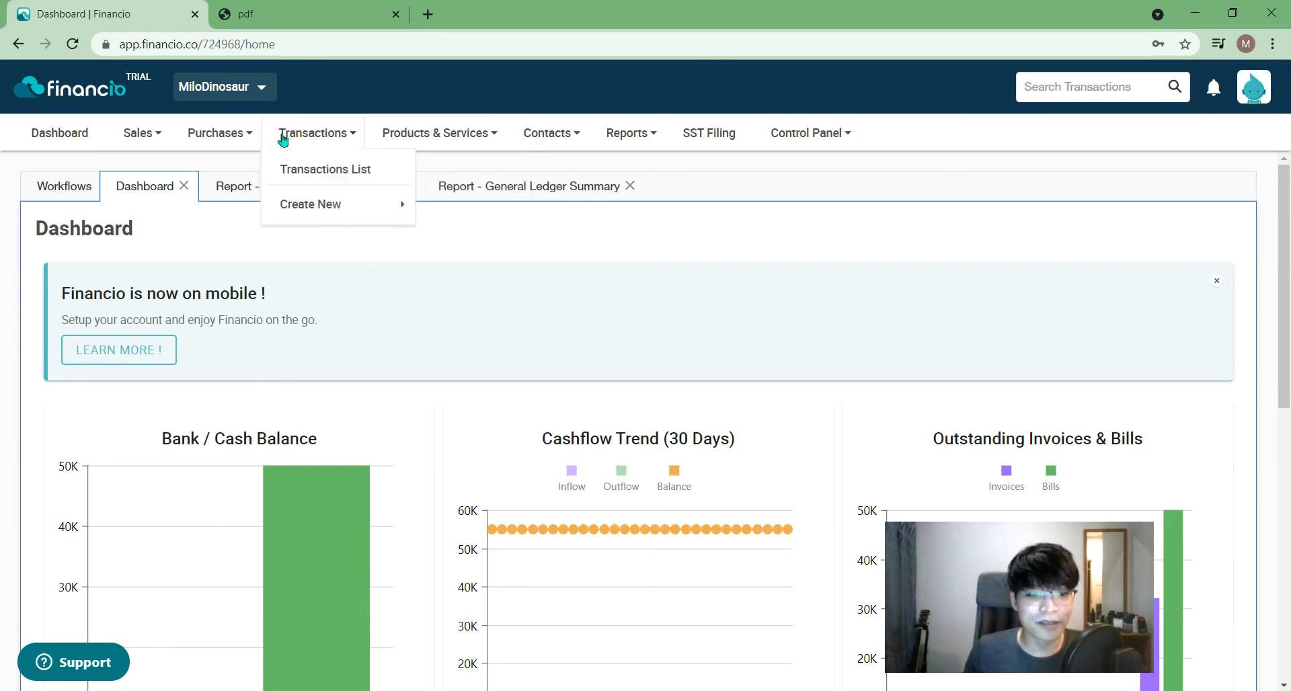
pyautogui.click(128, 135)
pyautogui.click(163, 202)
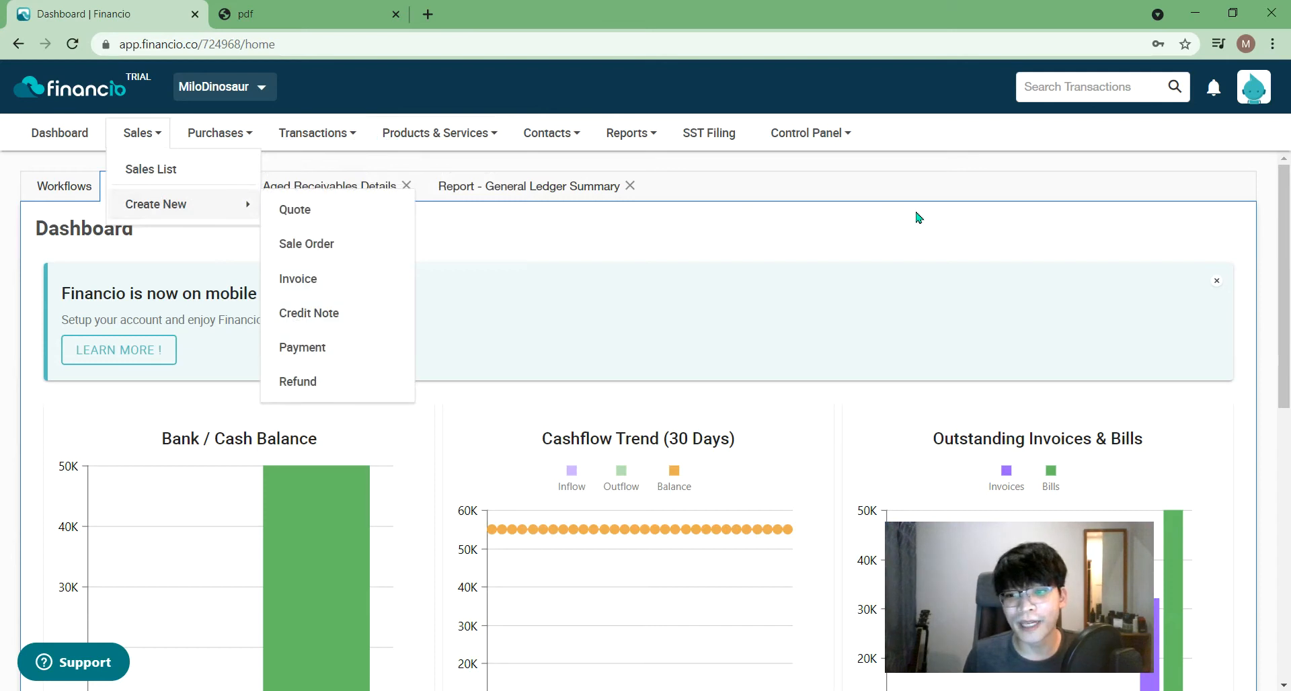
pyautogui.click(958, 289)
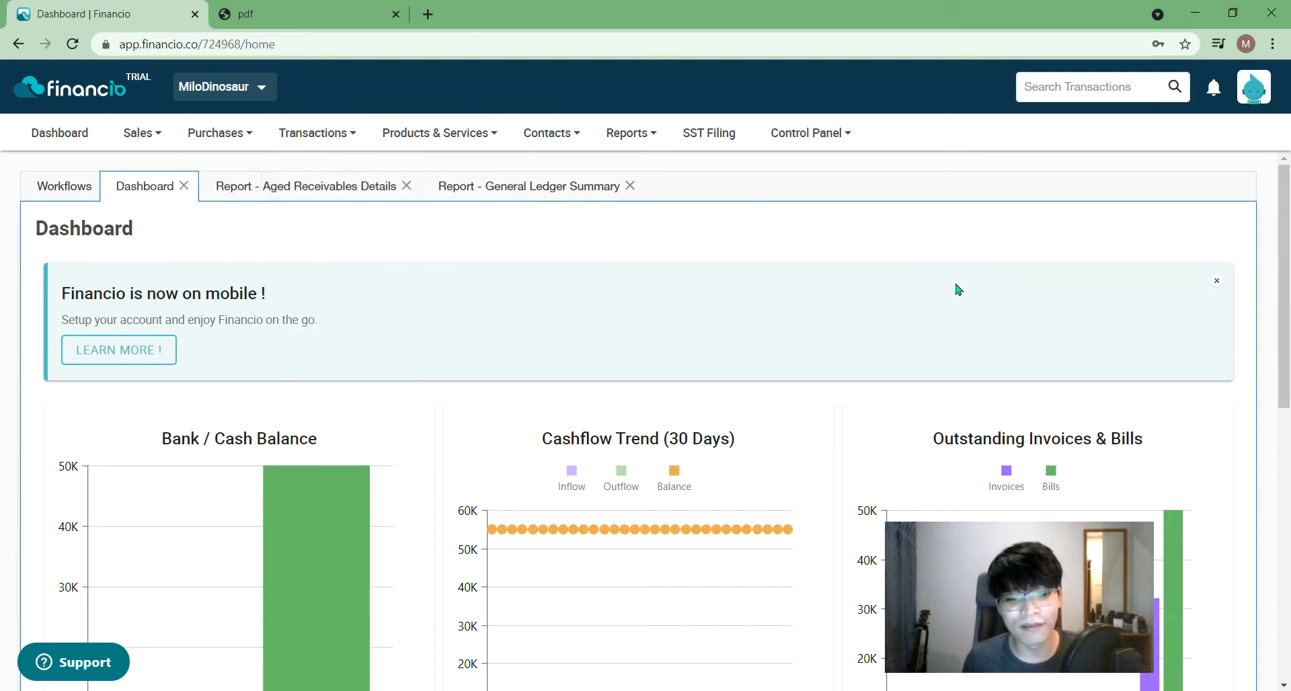
pyautogui.moveTo(1284, 227); pyautogui.dragTo(1259, 96)
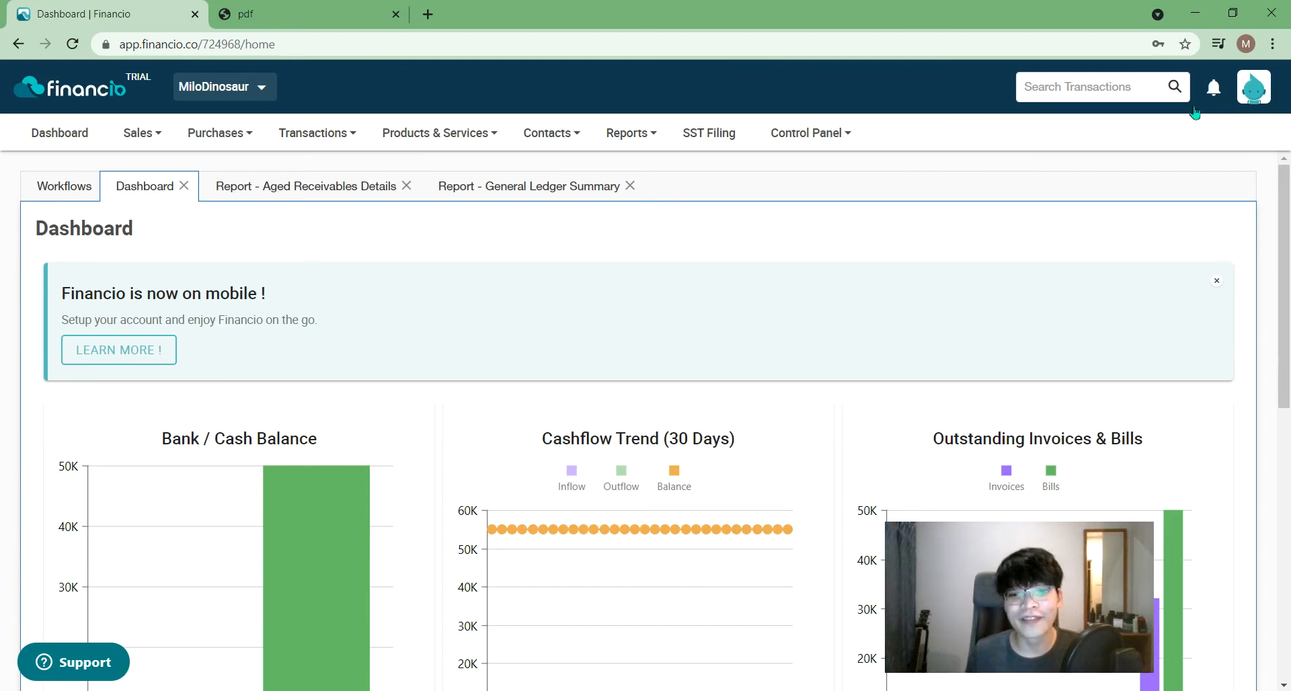
pyautogui.click(65, 186)
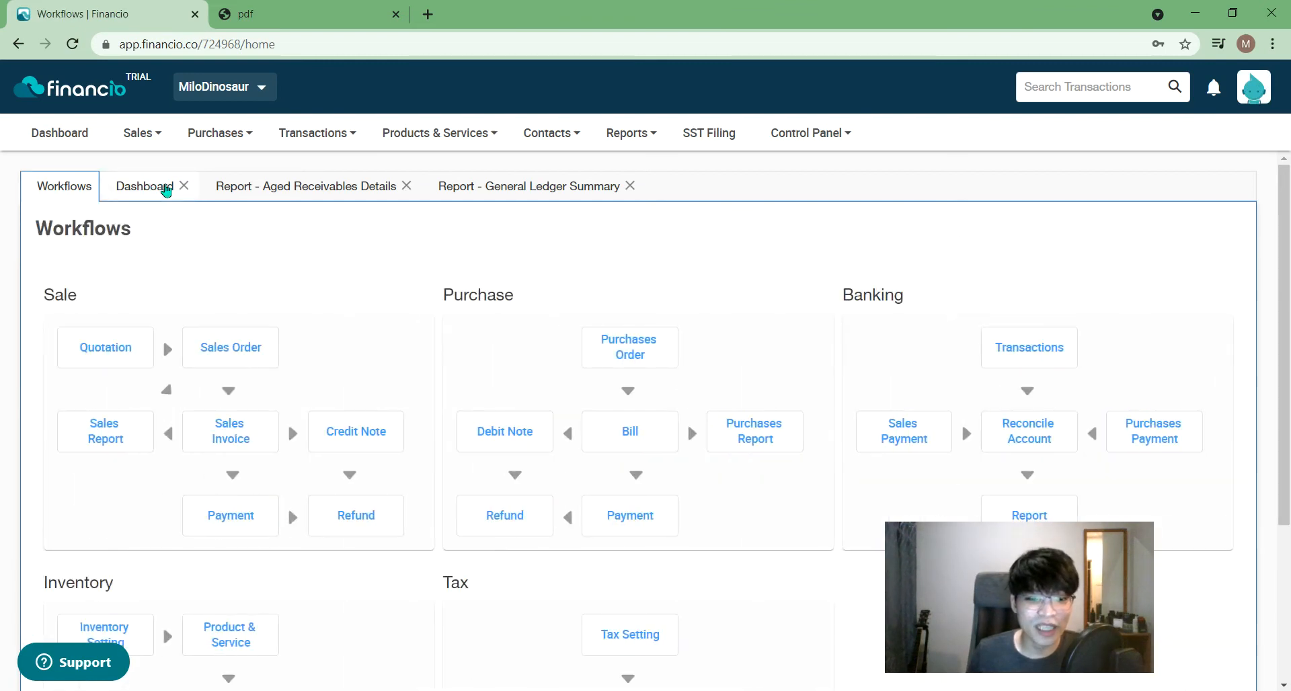
pyautogui.click(165, 189)
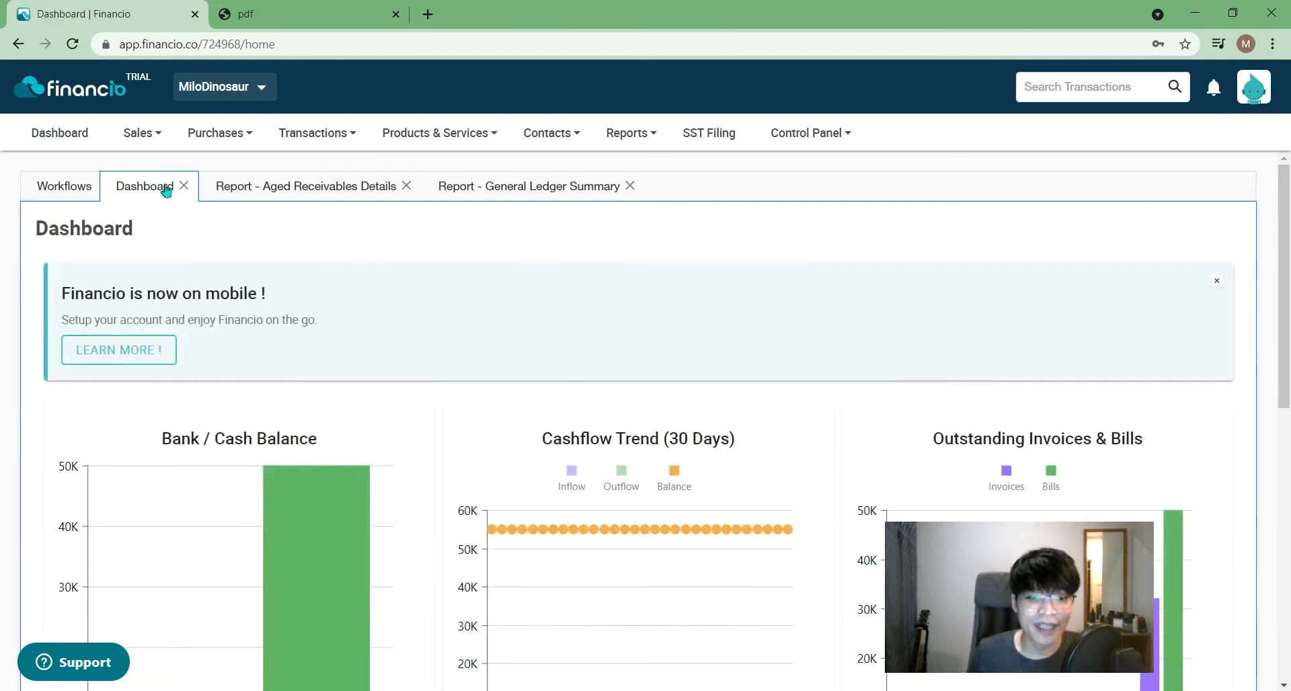
pyautogui.click(302, 188)
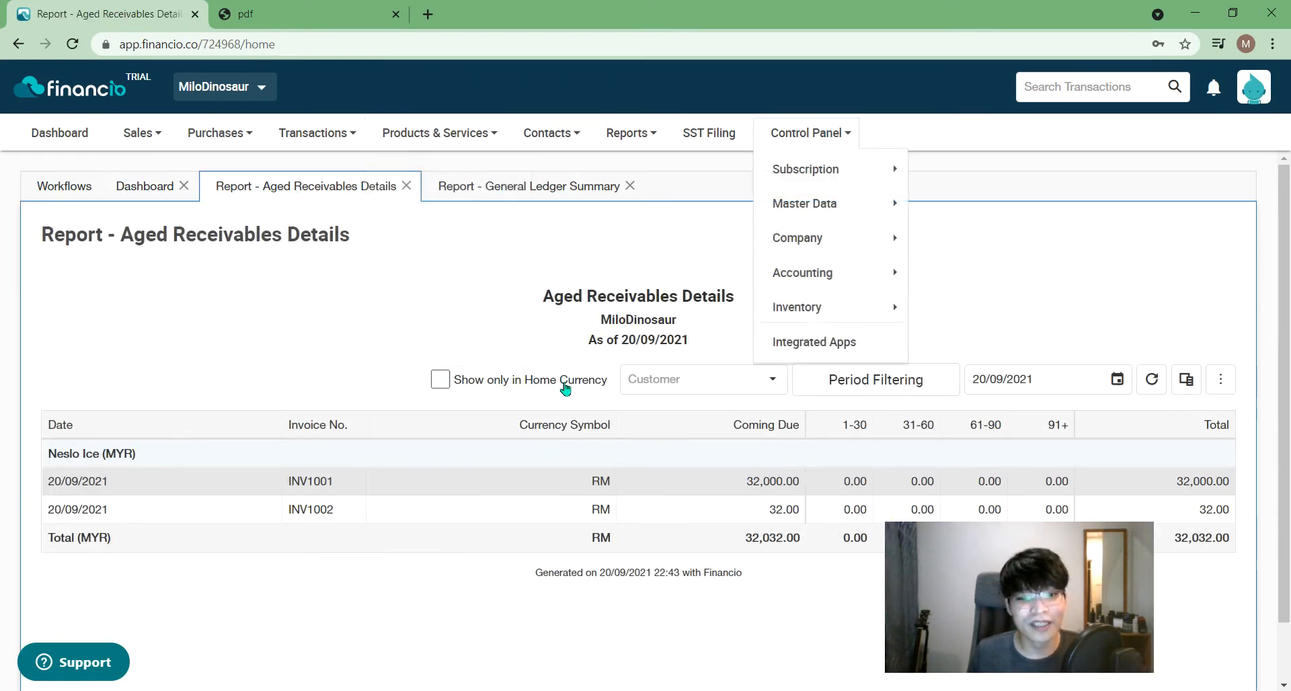
# - Dismiss the open menus and choose Products & Services > Create New > New Product / Service
pyautogui.click(460, 289)
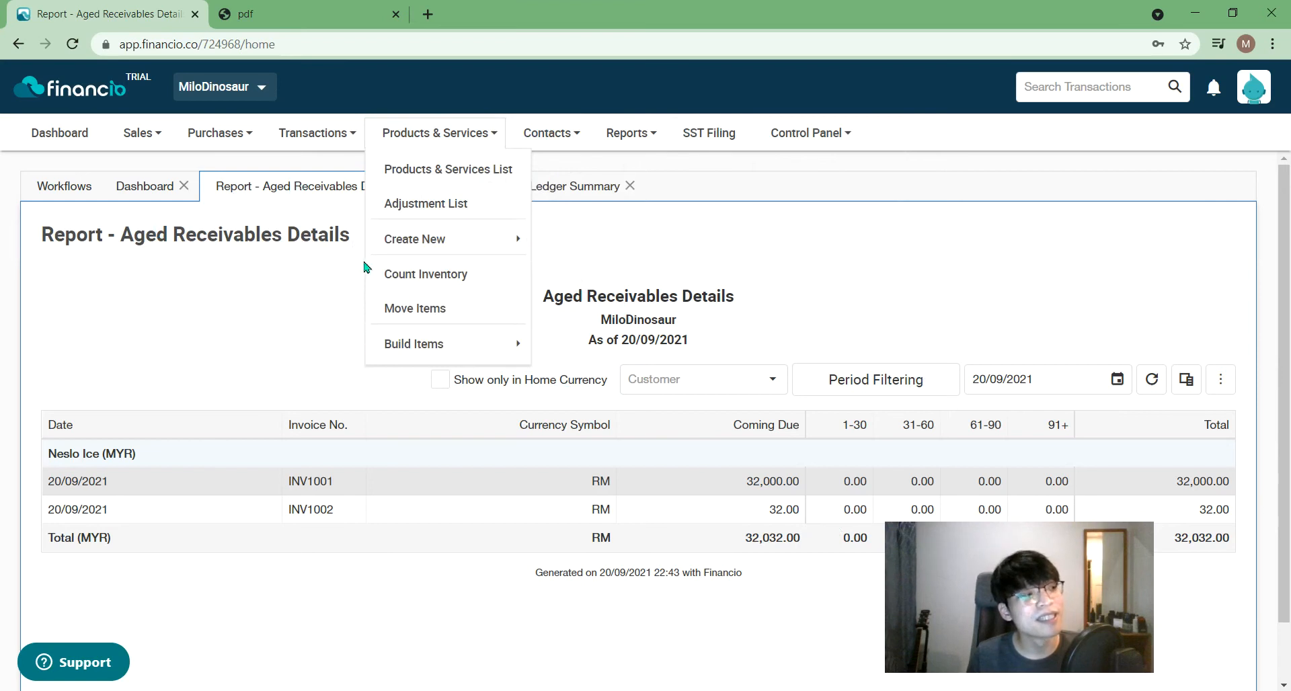
pyautogui.click(1081, 313)
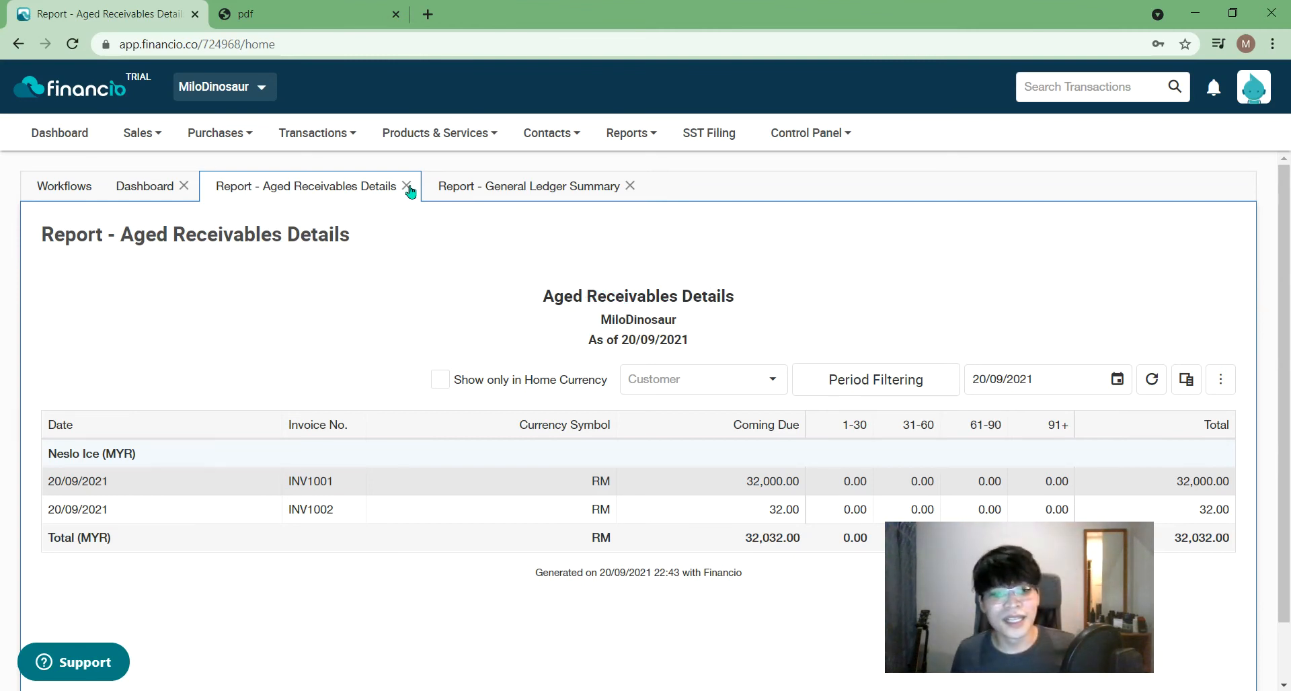
pyautogui.click(440, 133)
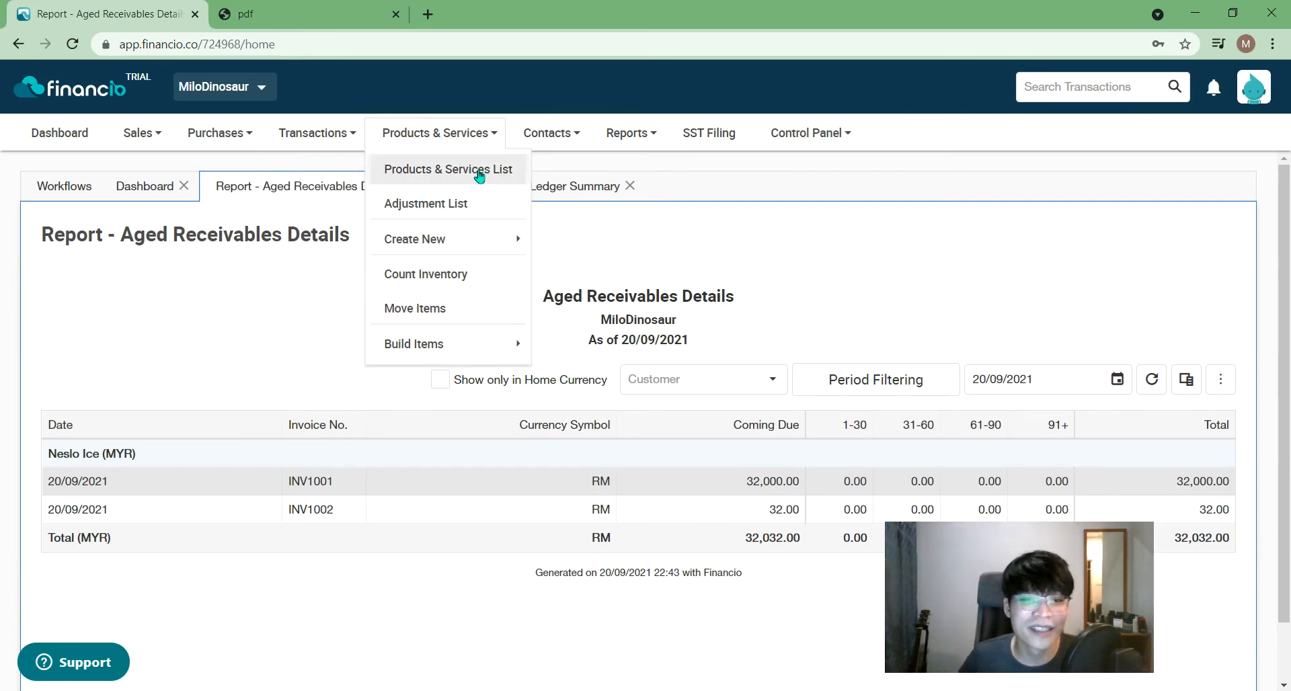
pyautogui.moveTo(442, 340)
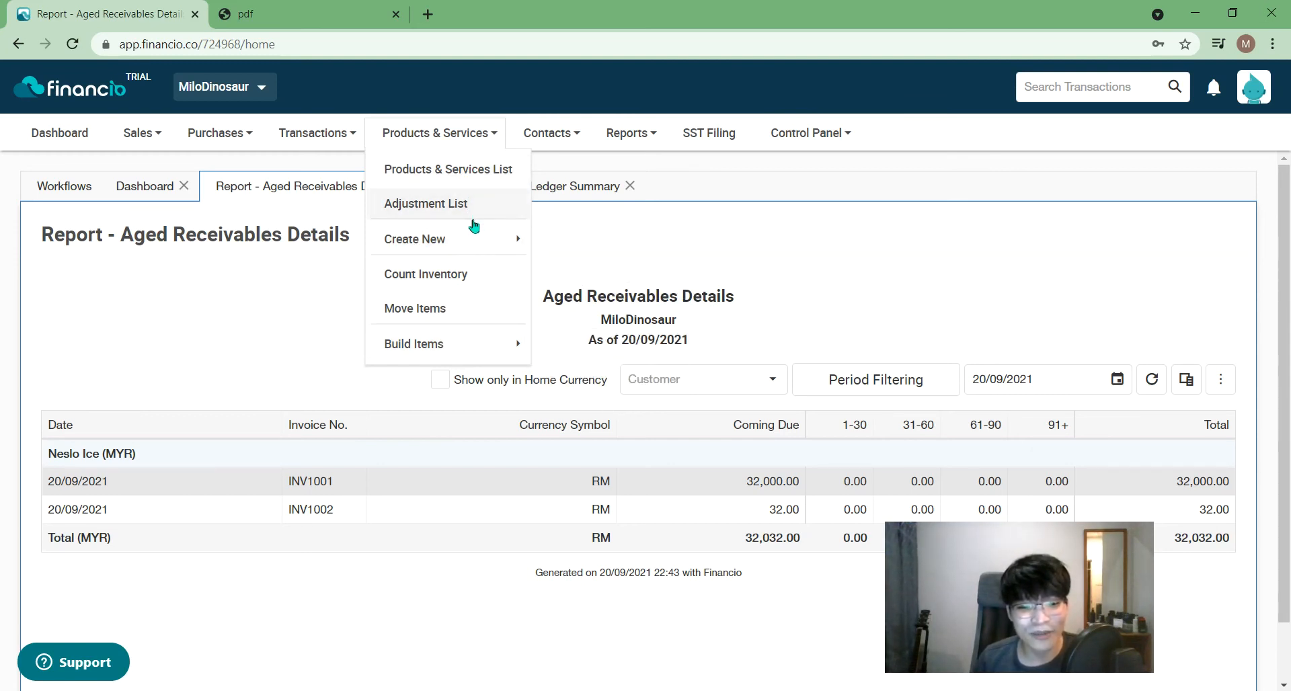
pyautogui.moveTo(475, 242)
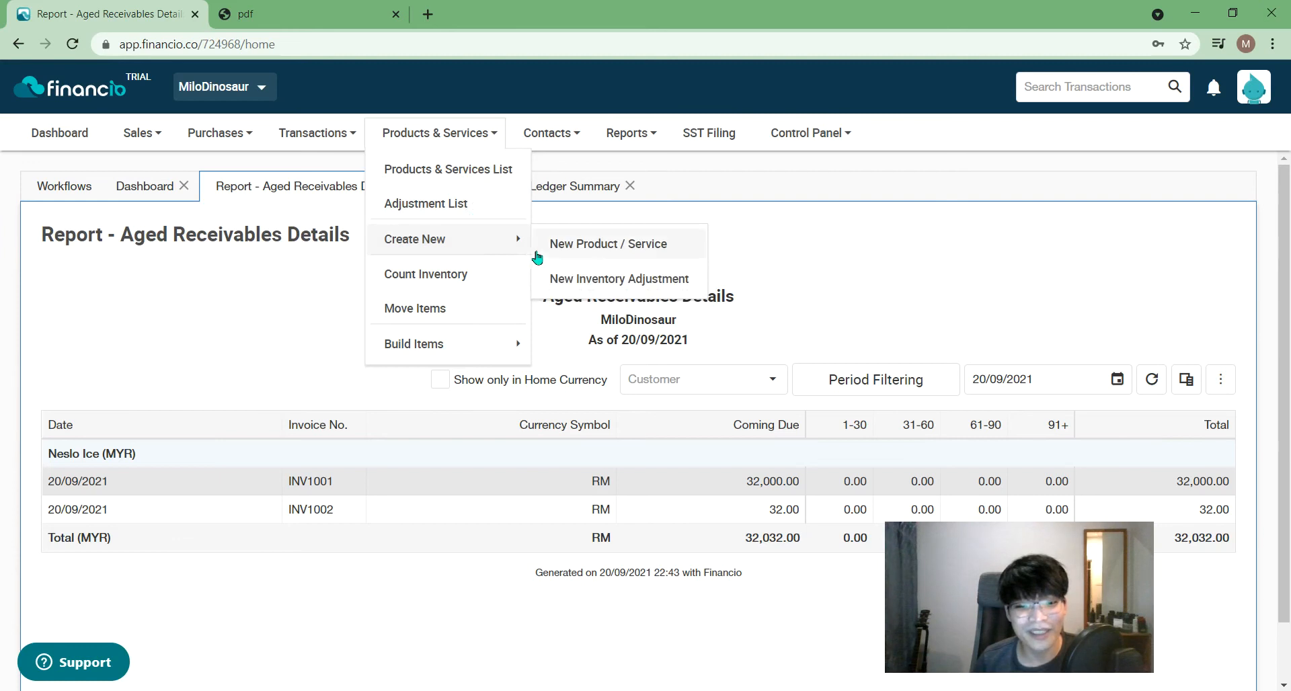
pyautogui.click(573, 256)
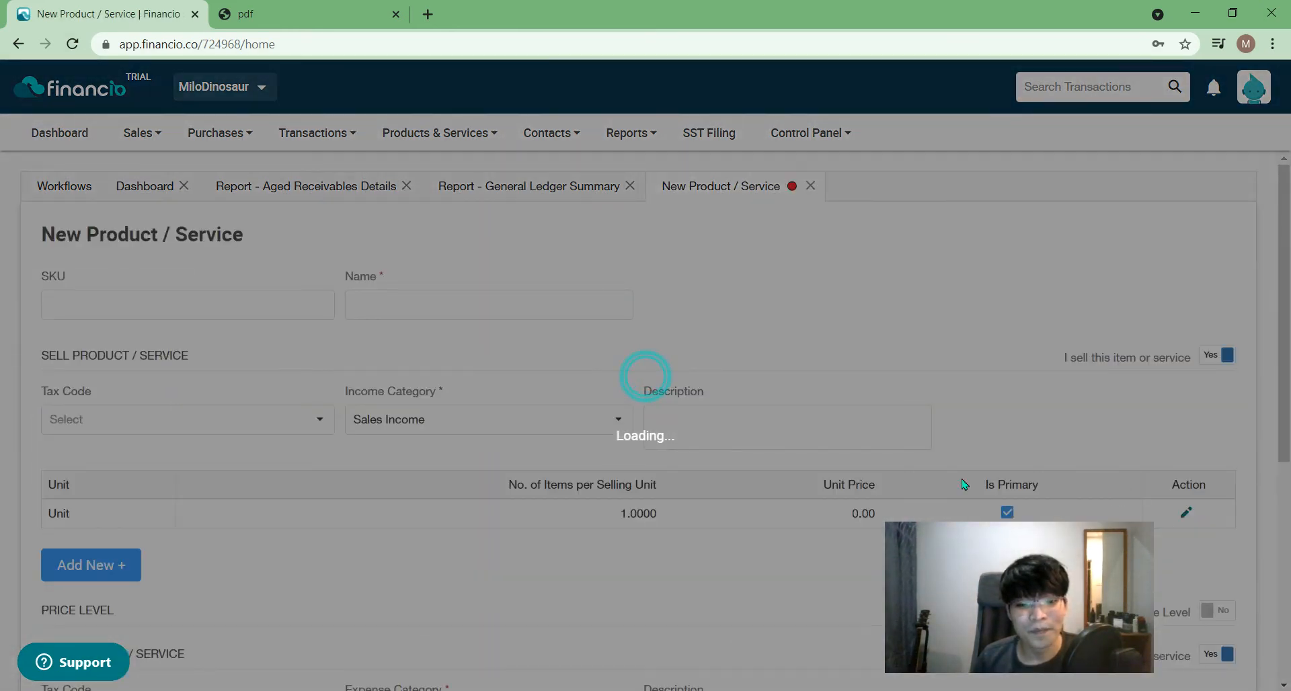
# - Open a New Inventory Adjustment, IJ1001, from Products & Services > Create New
pyautogui.scroll(-2, 714, 356)
pyautogui.scroll(-2, 714, 356)
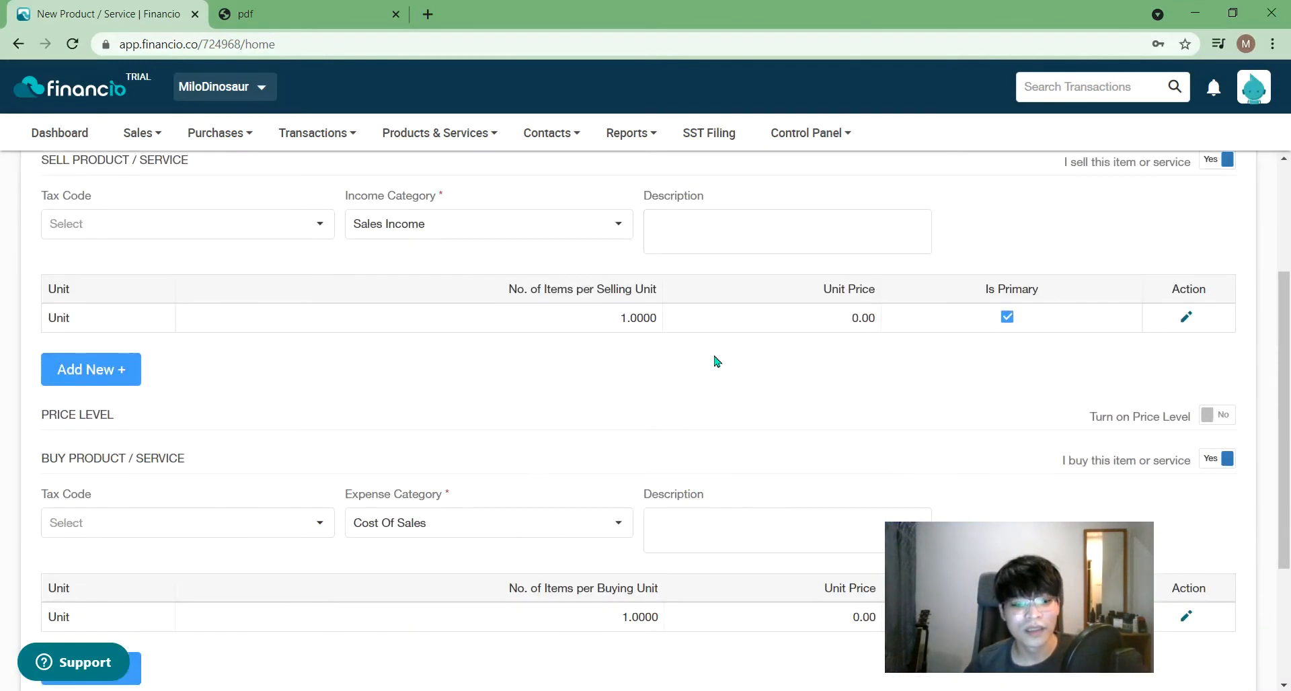
pyautogui.scroll(3, 715, 356)
pyautogui.click(437, 133)
pyautogui.moveTo(423, 214)
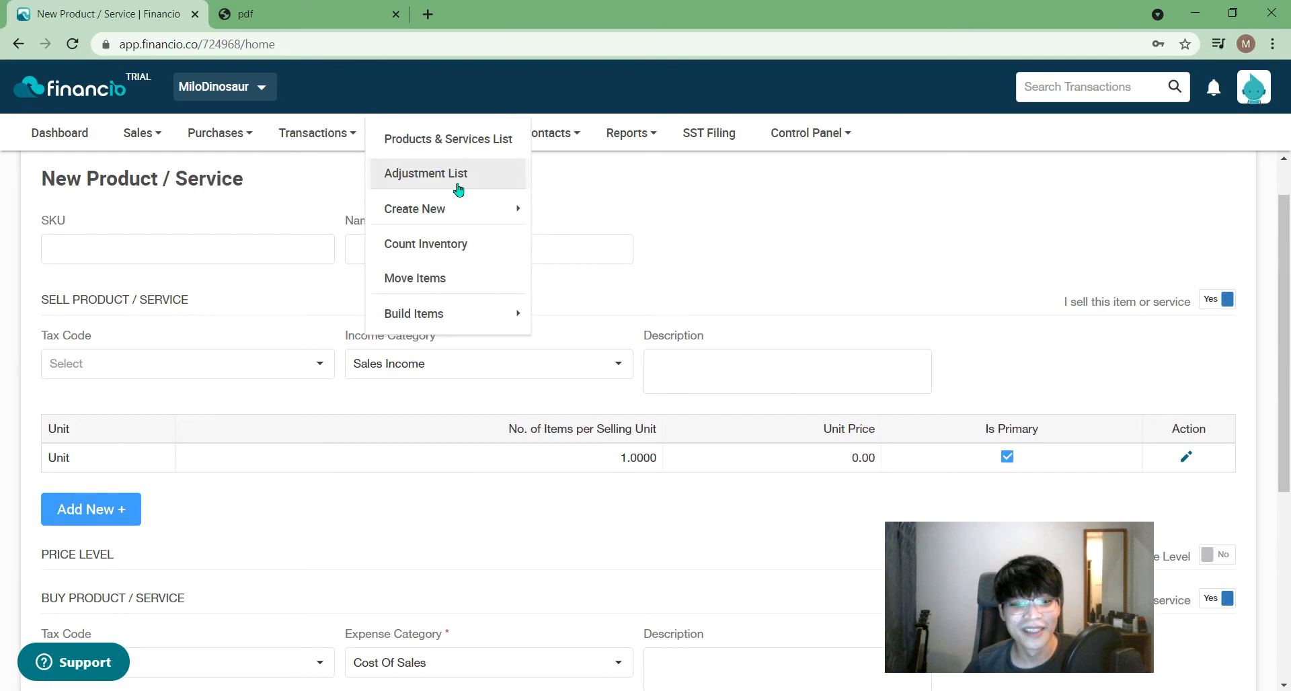
pyautogui.click(596, 254)
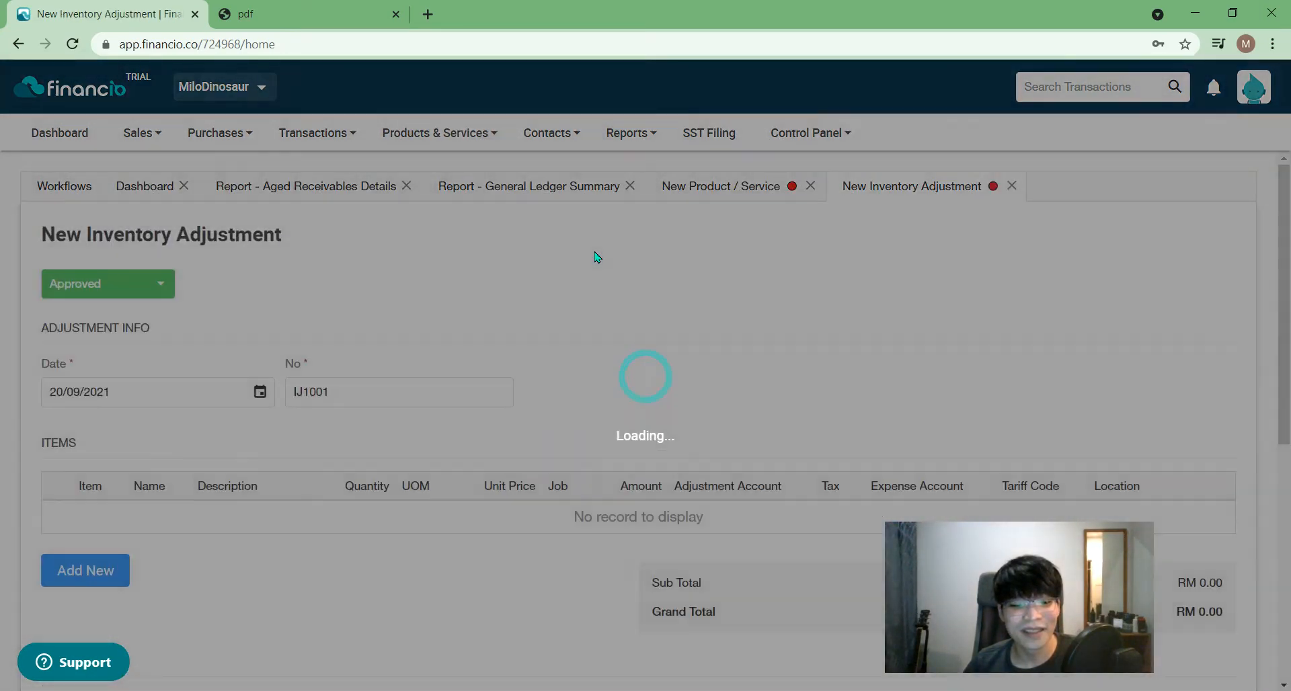
# - Add a blank item line and check the Item list without picking a product
pyautogui.scroll(-2, 596, 255)
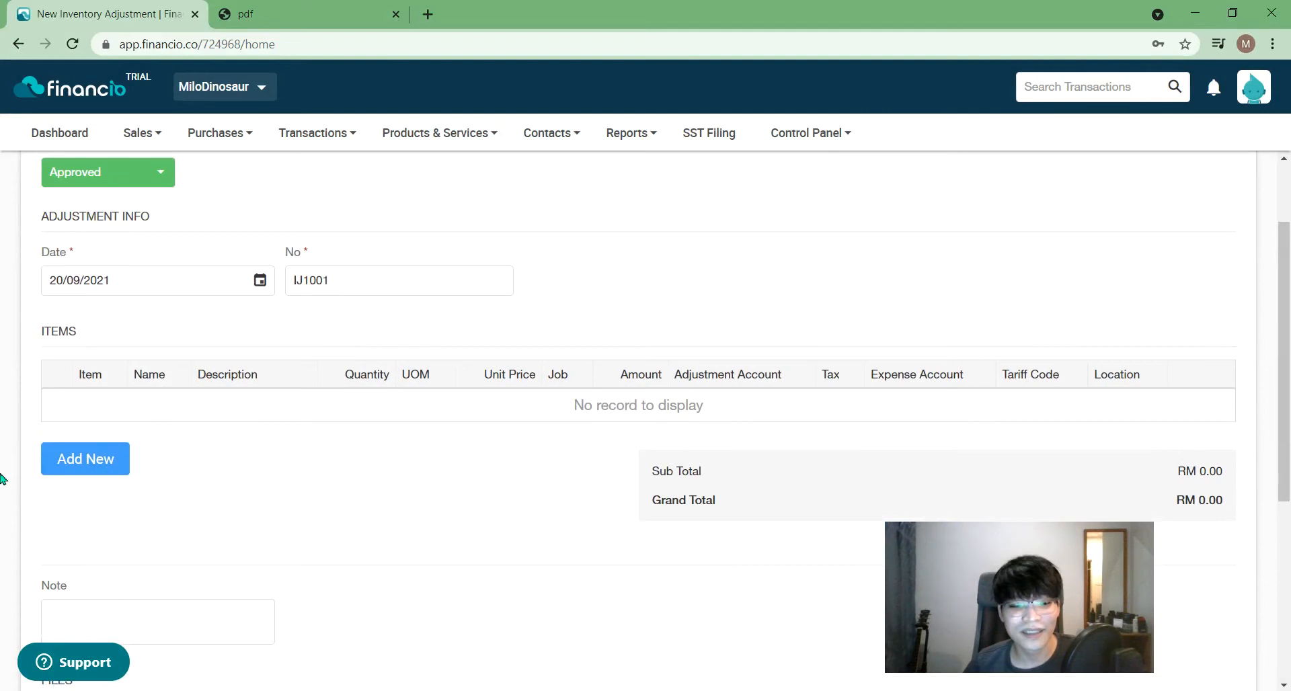
pyautogui.click(114, 469)
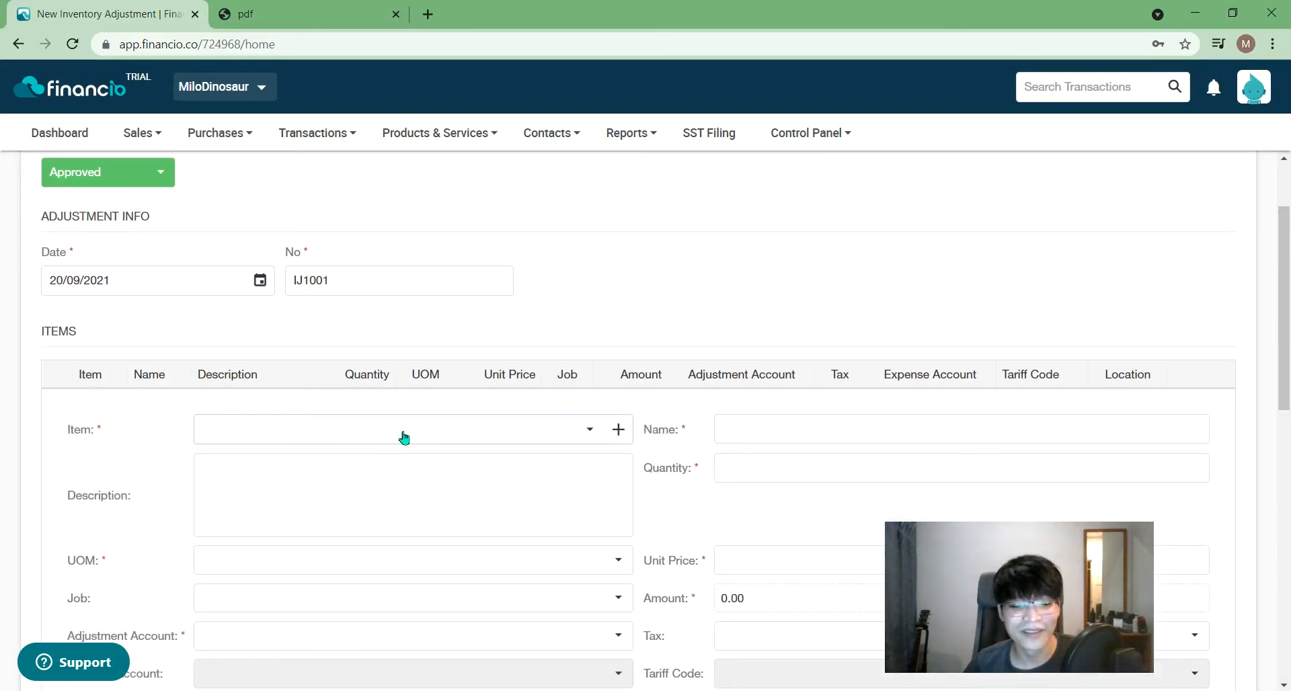
pyautogui.click(404, 438)
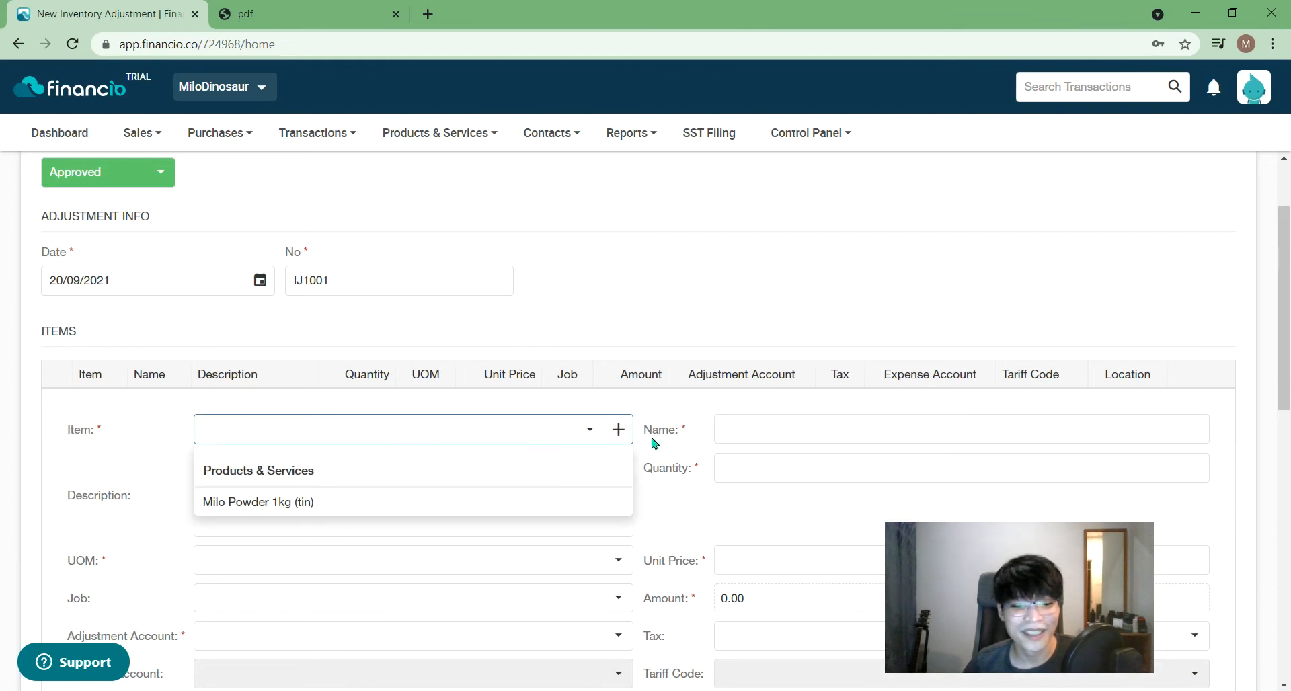
pyautogui.click(660, 392)
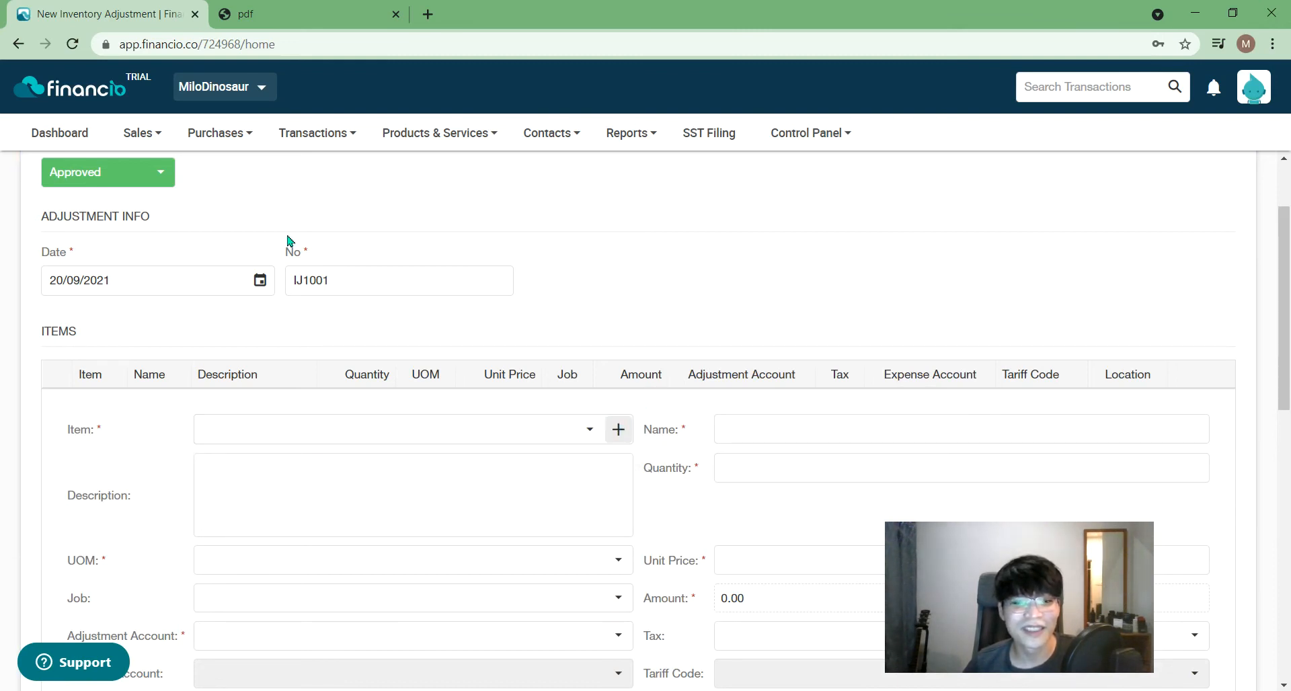
pyautogui.scroll(2, 289, 240)
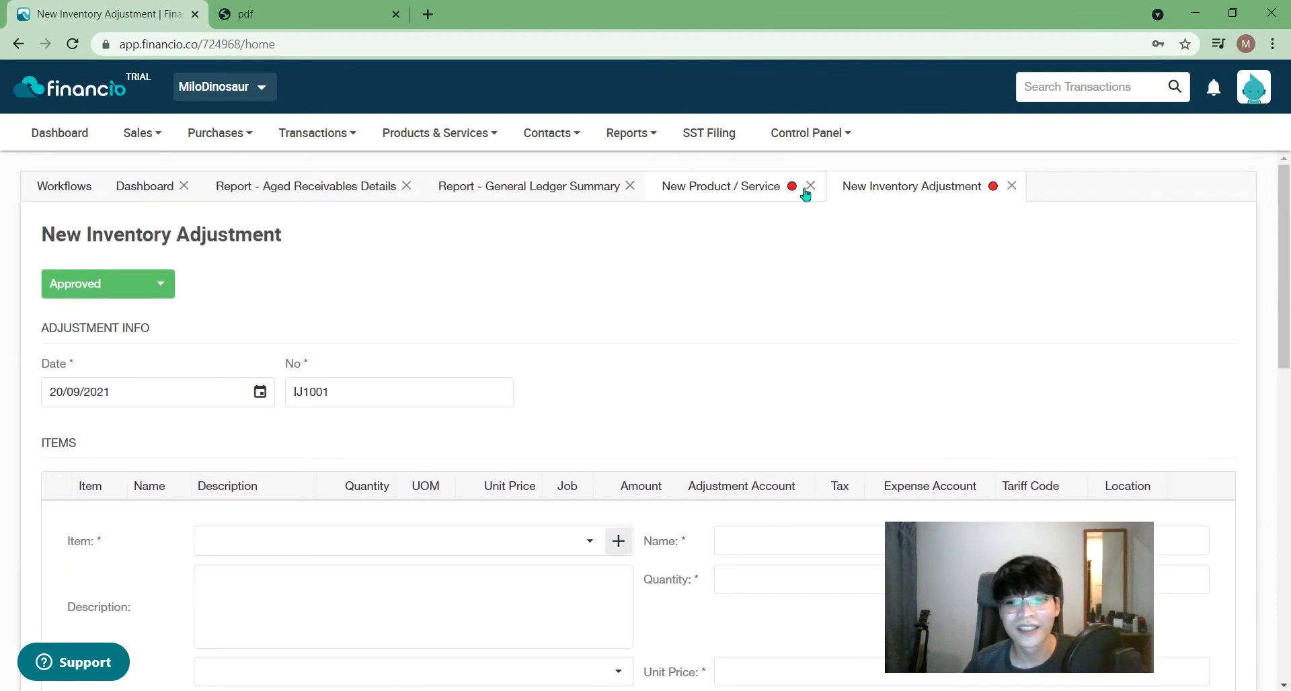
# - Back on the new product form, add an extra selling unit row and then delete it
pyautogui.click(743, 187)
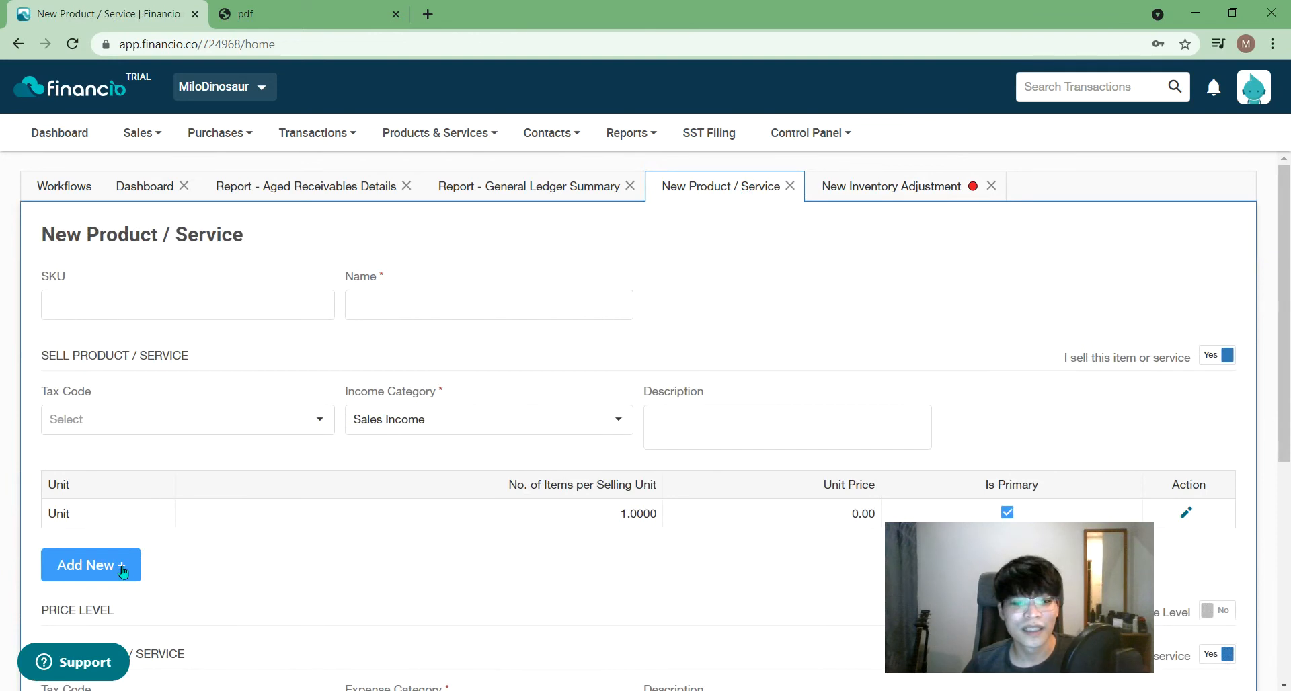
pyautogui.click(122, 572)
pyautogui.scroll(-2, 161, 555)
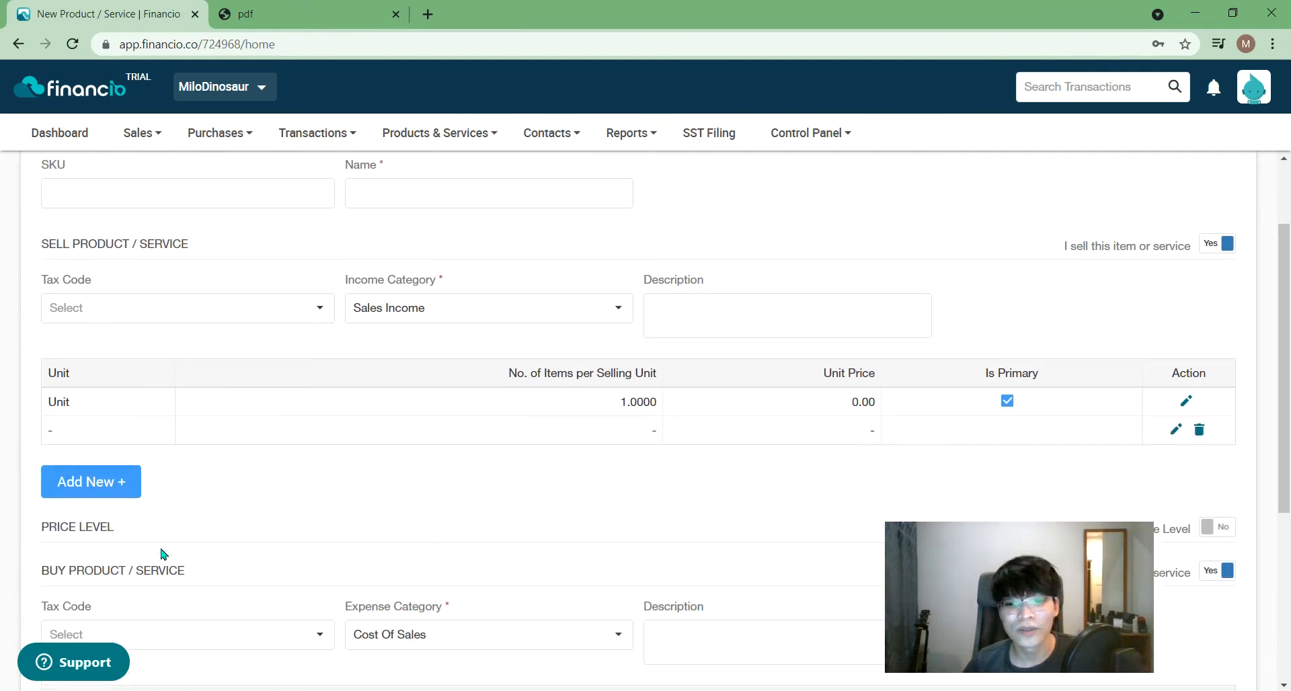
pyautogui.click(1199, 429)
pyautogui.click(719, 402)
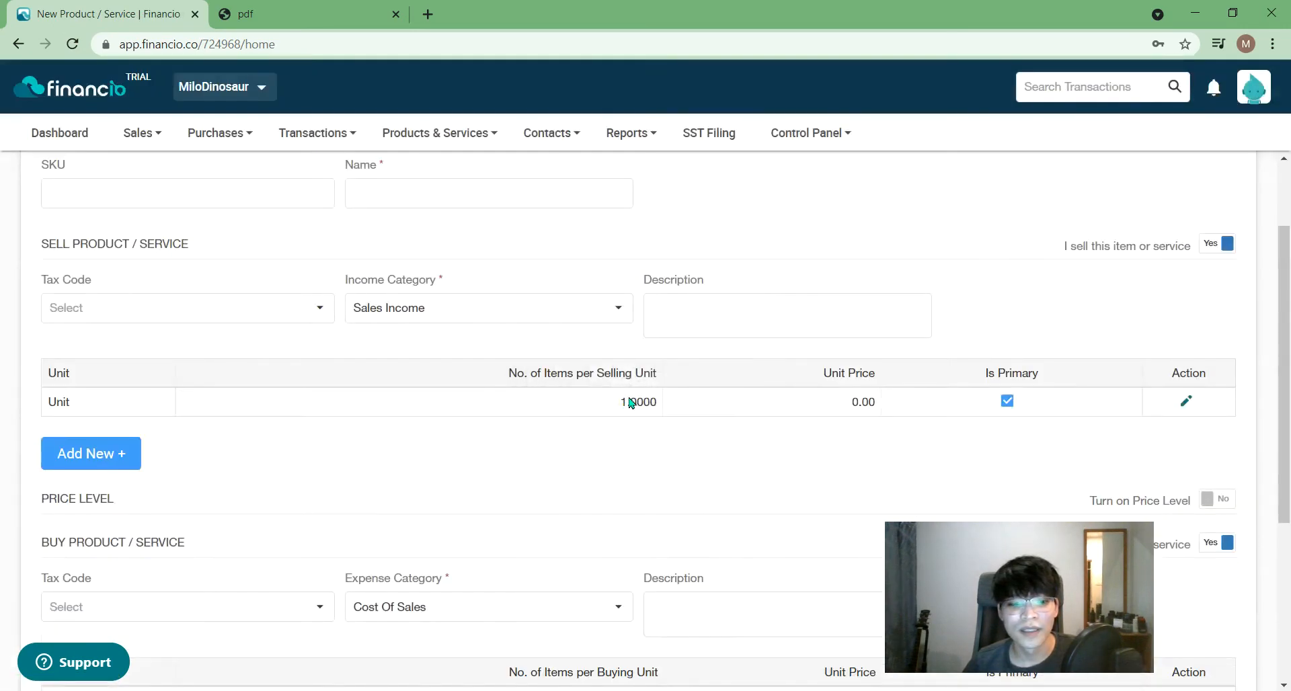
pyautogui.scroll(2, 243, 251)
# - Enter SKU F0001 and name 'Tiger Biscuit (Medium Pack 300g)', then edit the selling unit row
pyautogui.click(215, 276)
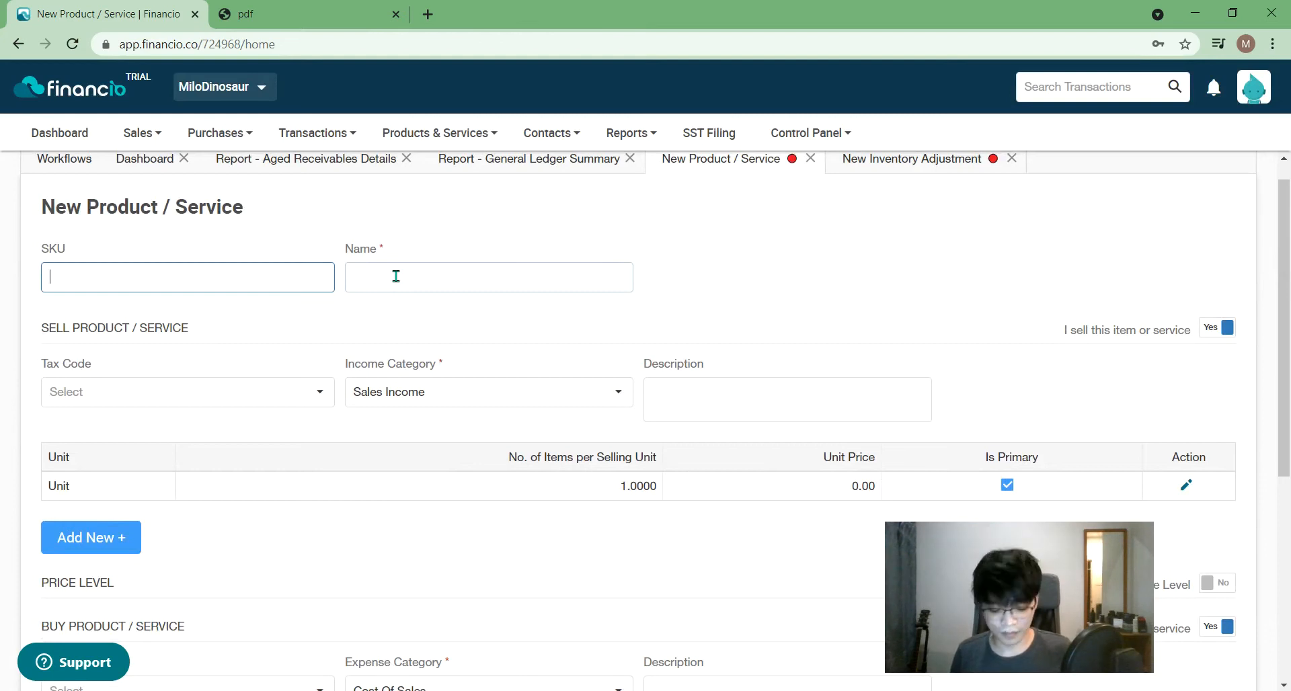
pyautogui.press('alt')
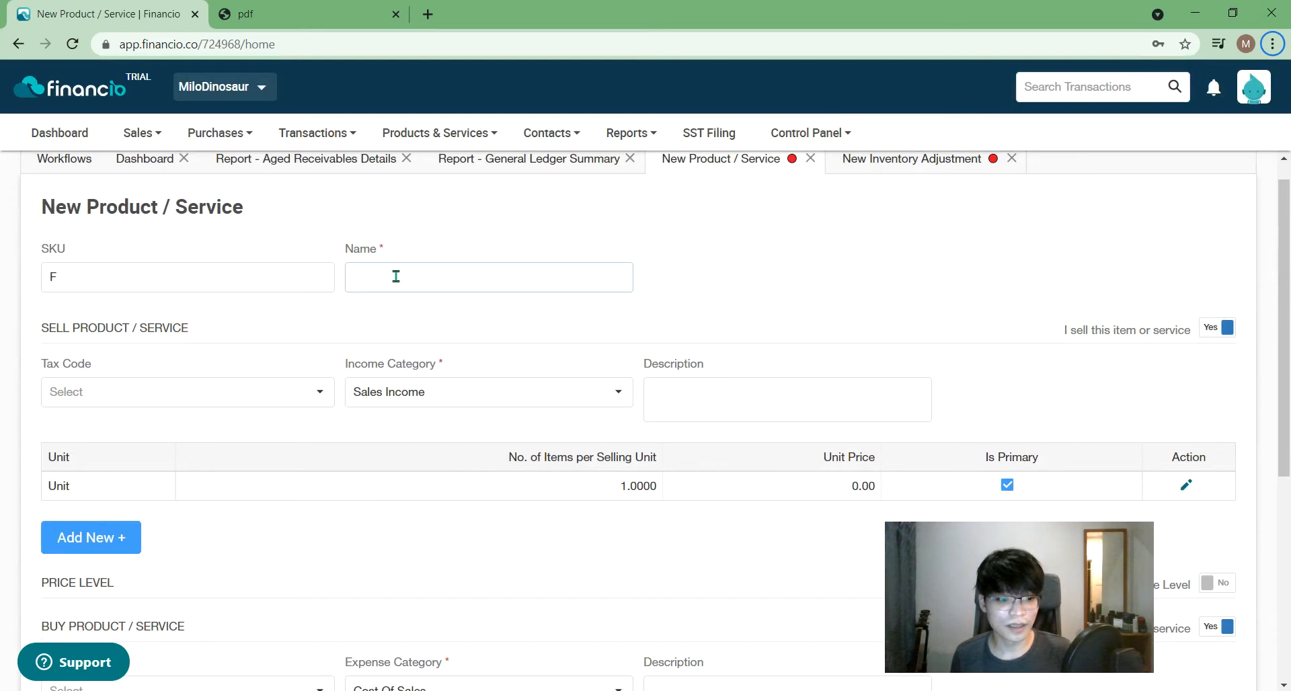
pyautogui.click(264, 279)
pyautogui.write('0001')
pyautogui.click(382, 275)
pyautogui.write('Tiger')
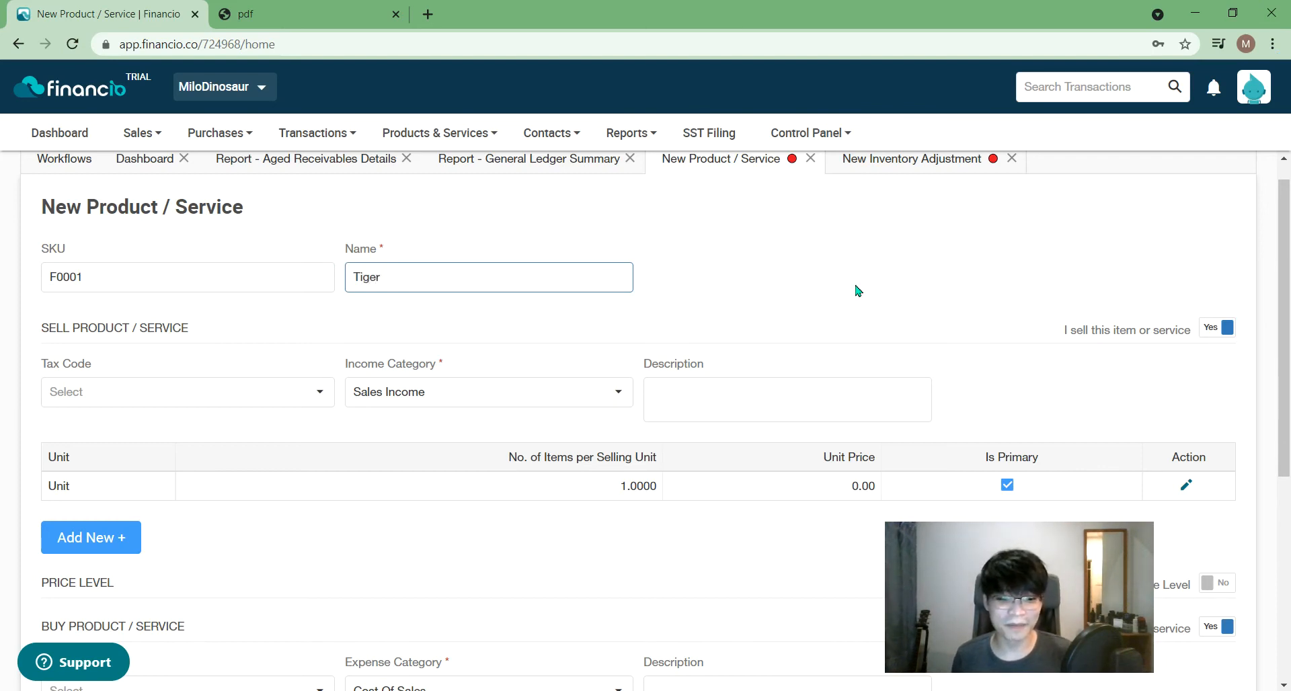
pyautogui.write(' Biscuit')
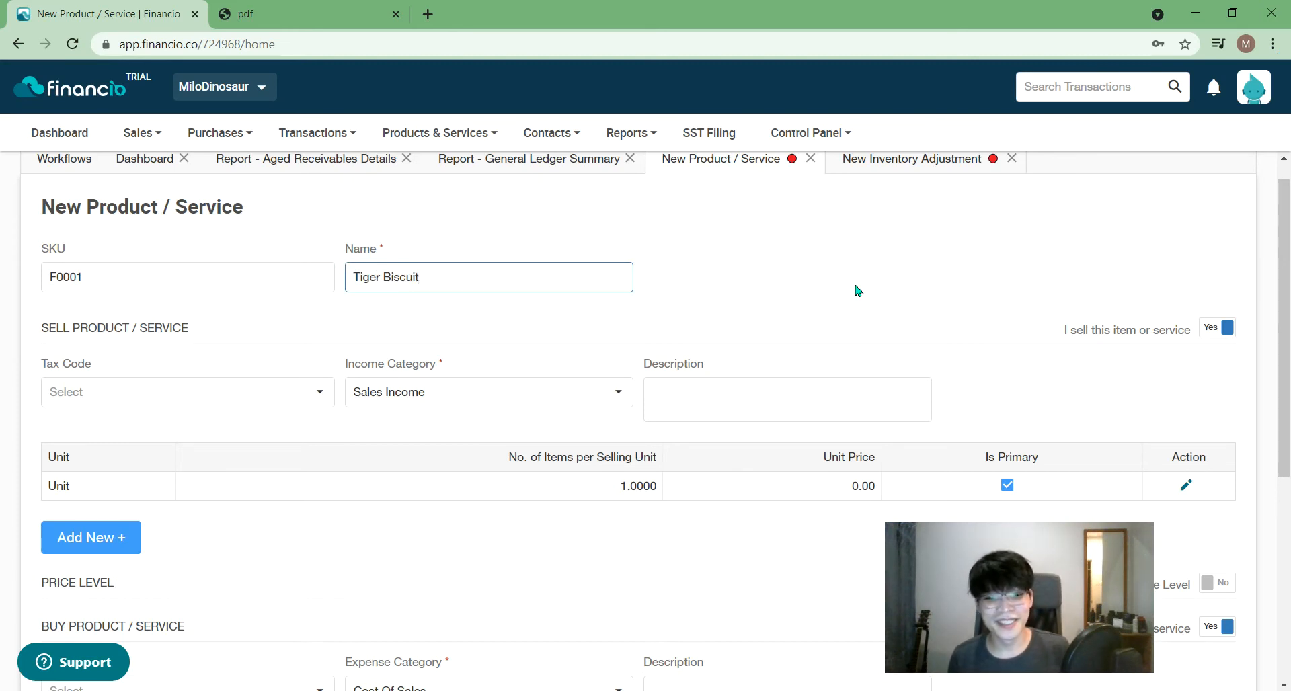
pyautogui.write(' (')
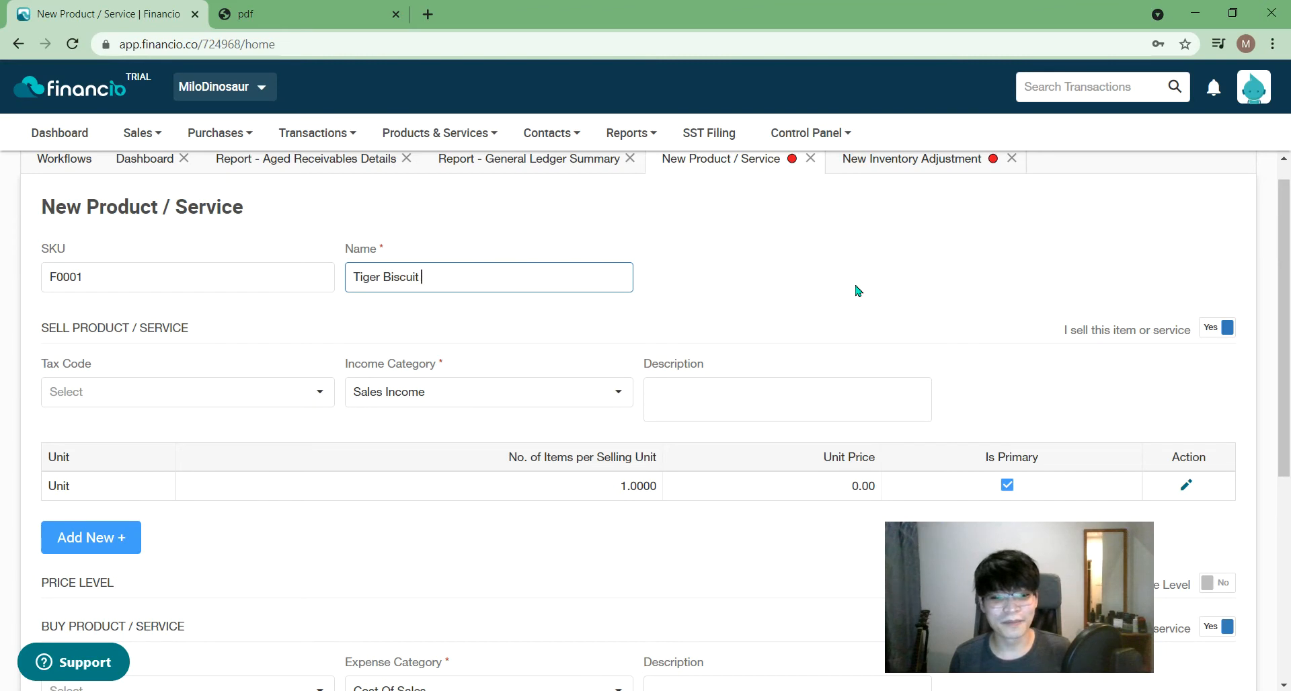
pyautogui.write('Mediu')
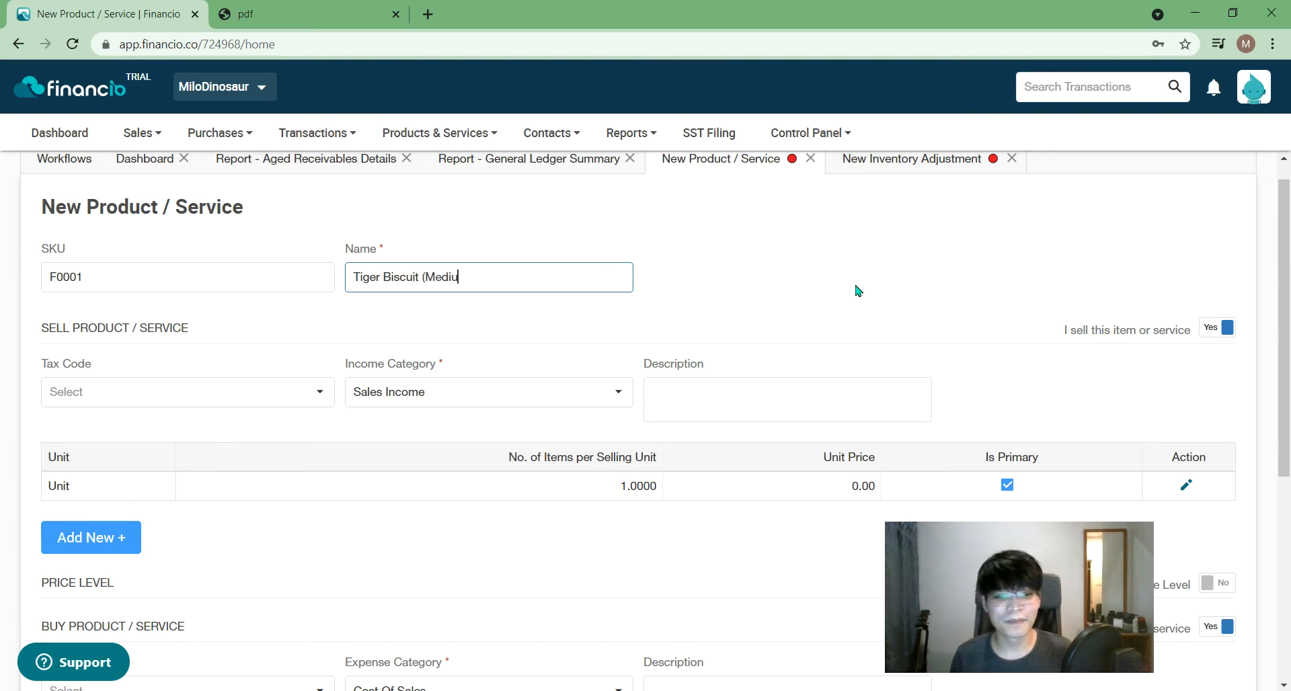
pyautogui.write('m Pack 300g)')
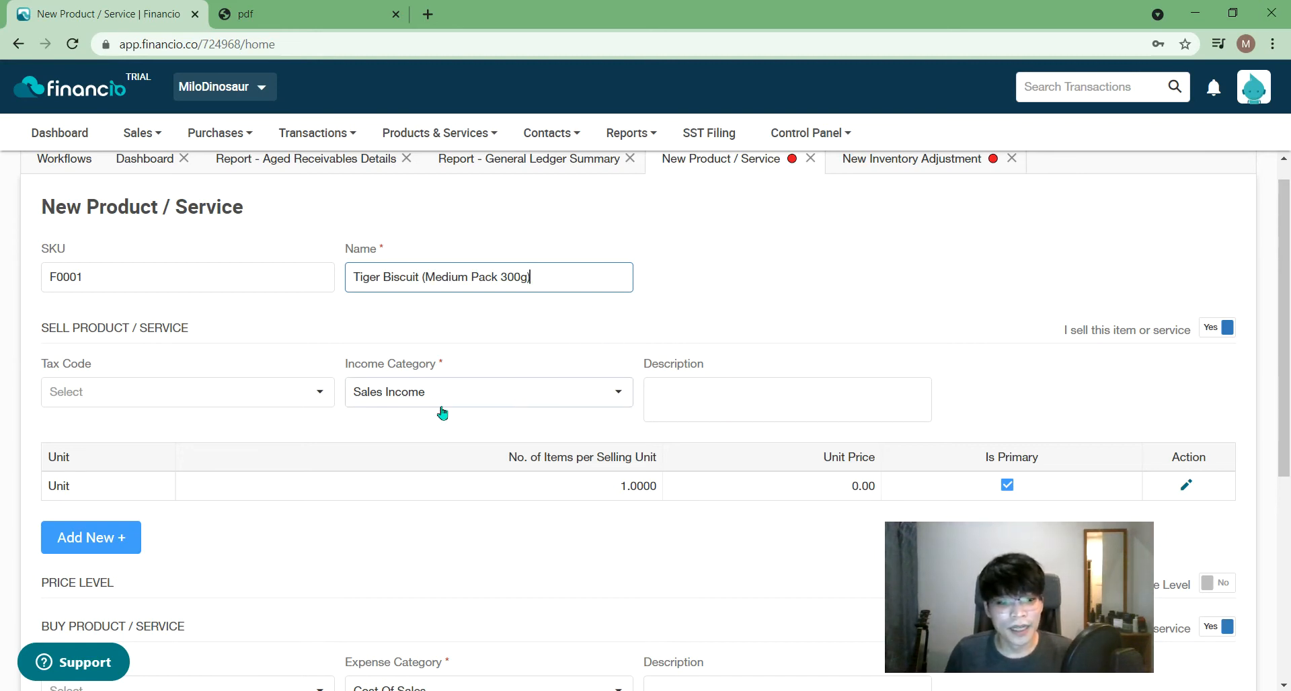
pyautogui.scroll(-1, 630, 496)
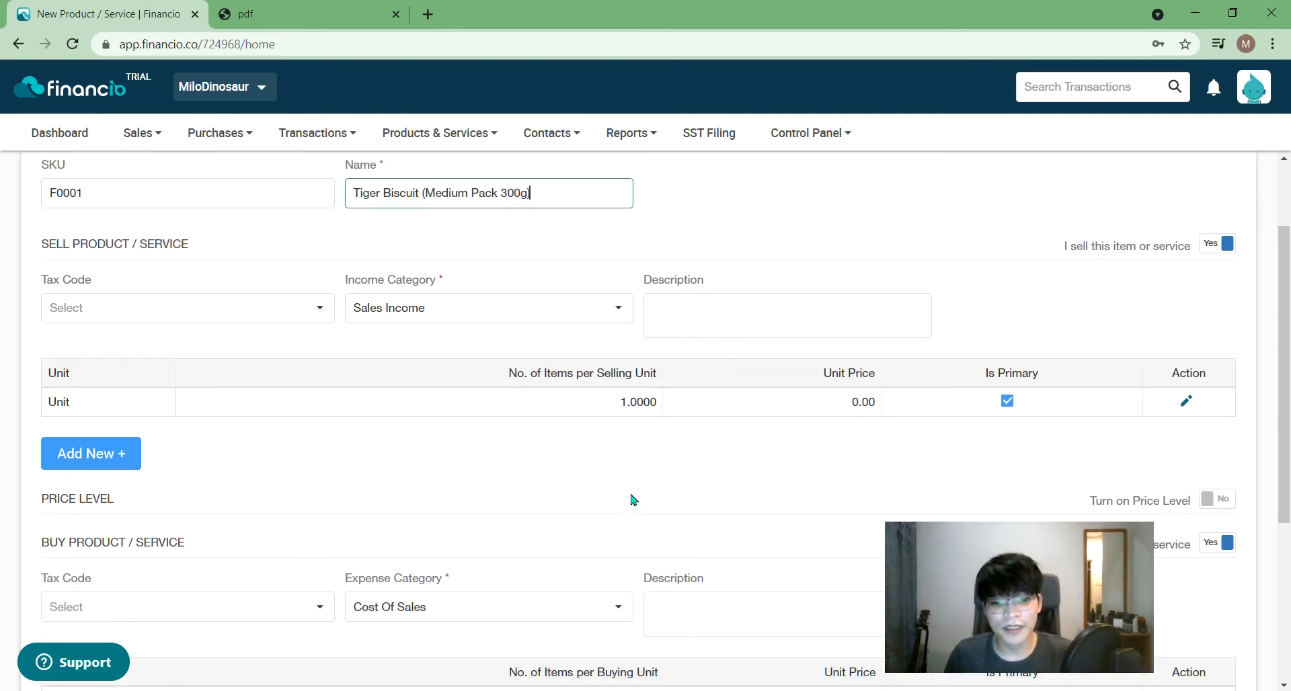
pyautogui.click(641, 408)
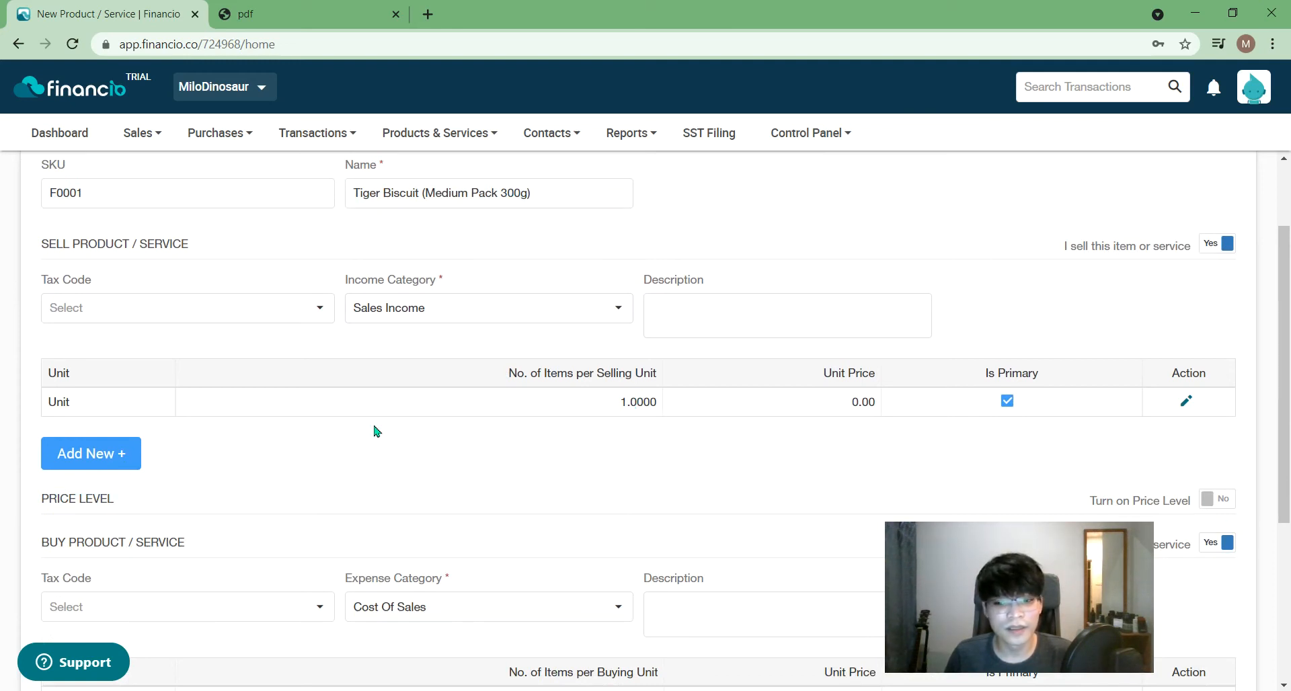
pyautogui.scroll(-1, 412, 436)
pyautogui.click(1188, 319)
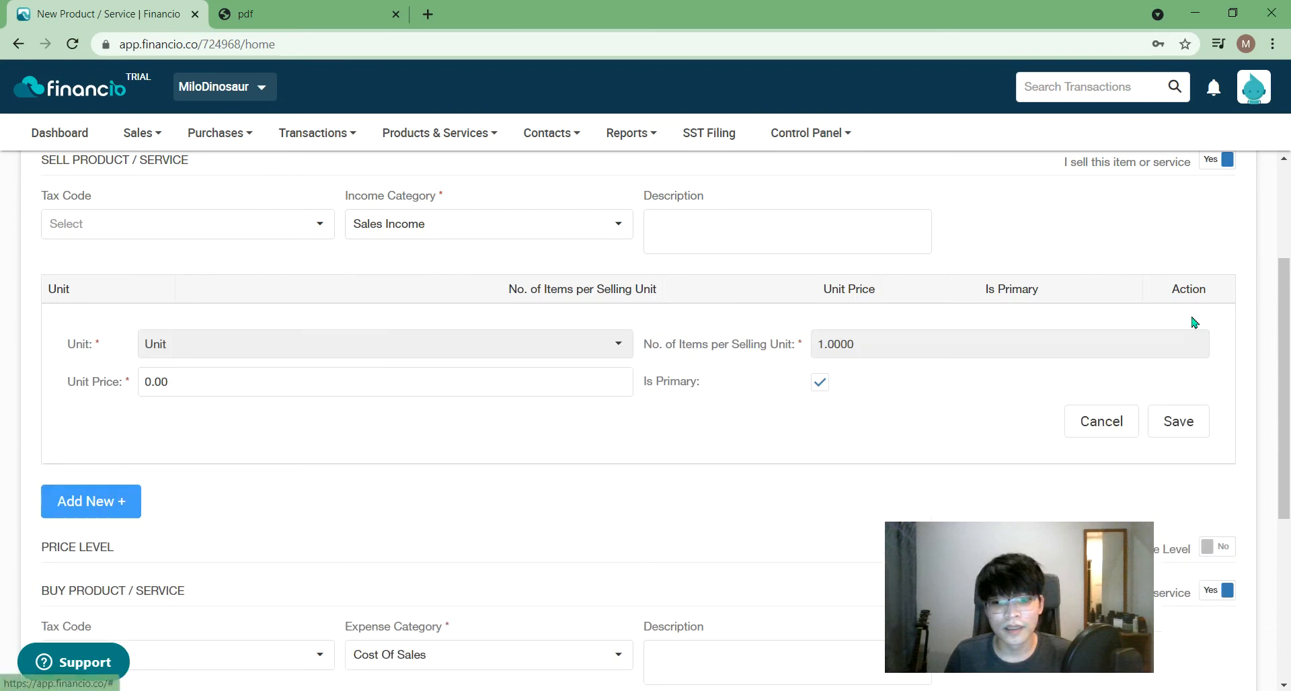
# - Replace the selling unit price 0.00 with 10.00
pyautogui.click(194, 386)
pyautogui.moveTo(194, 386); pyautogui.dragTo(120, 381)
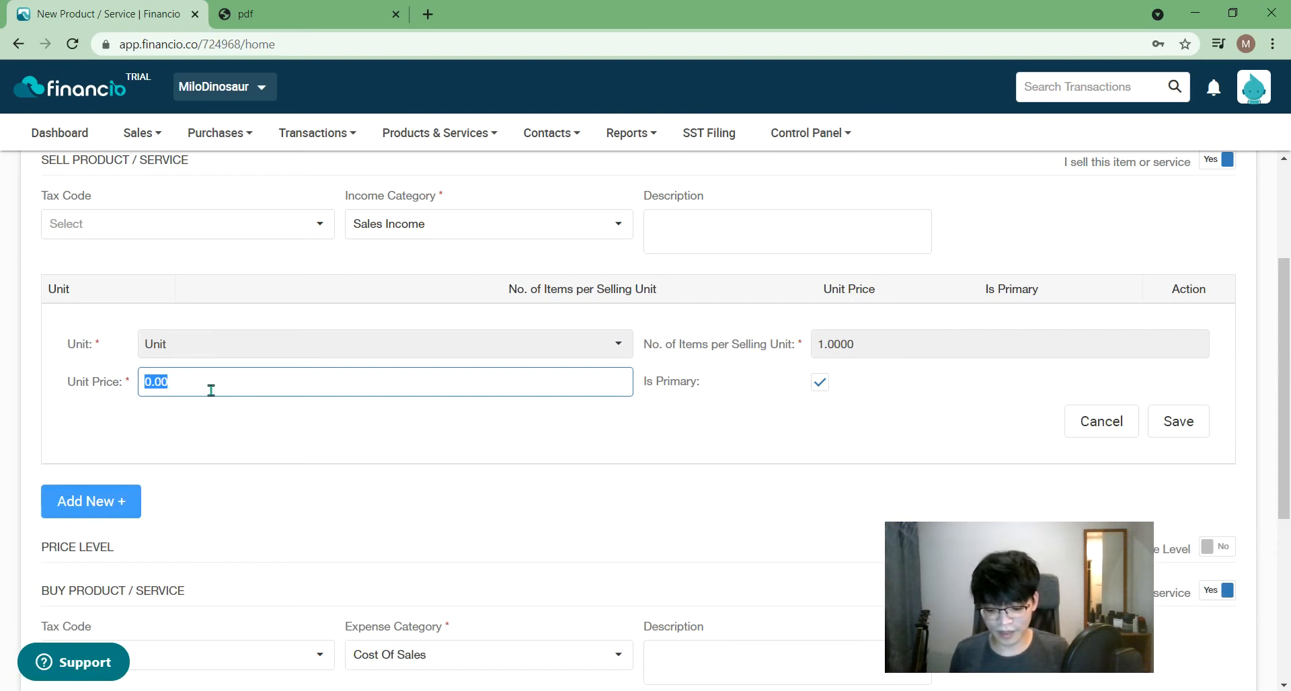
pyautogui.write('10.00')
pyautogui.click(195, 458)
pyautogui.scroll(-2, 403, 457)
pyautogui.scroll(-3, 443, 446)
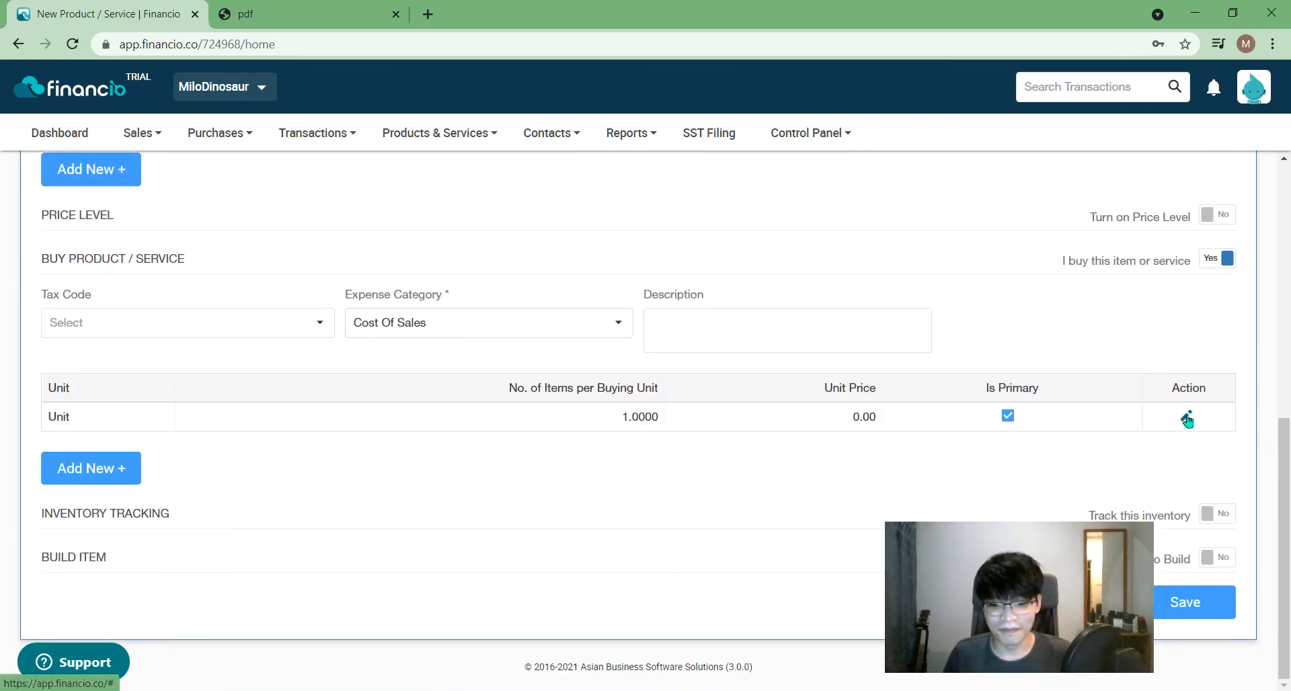
# - Set the buying unit price to 5.00 and save both unit rows
pyautogui.click(1186, 417)
pyautogui.click(223, 488)
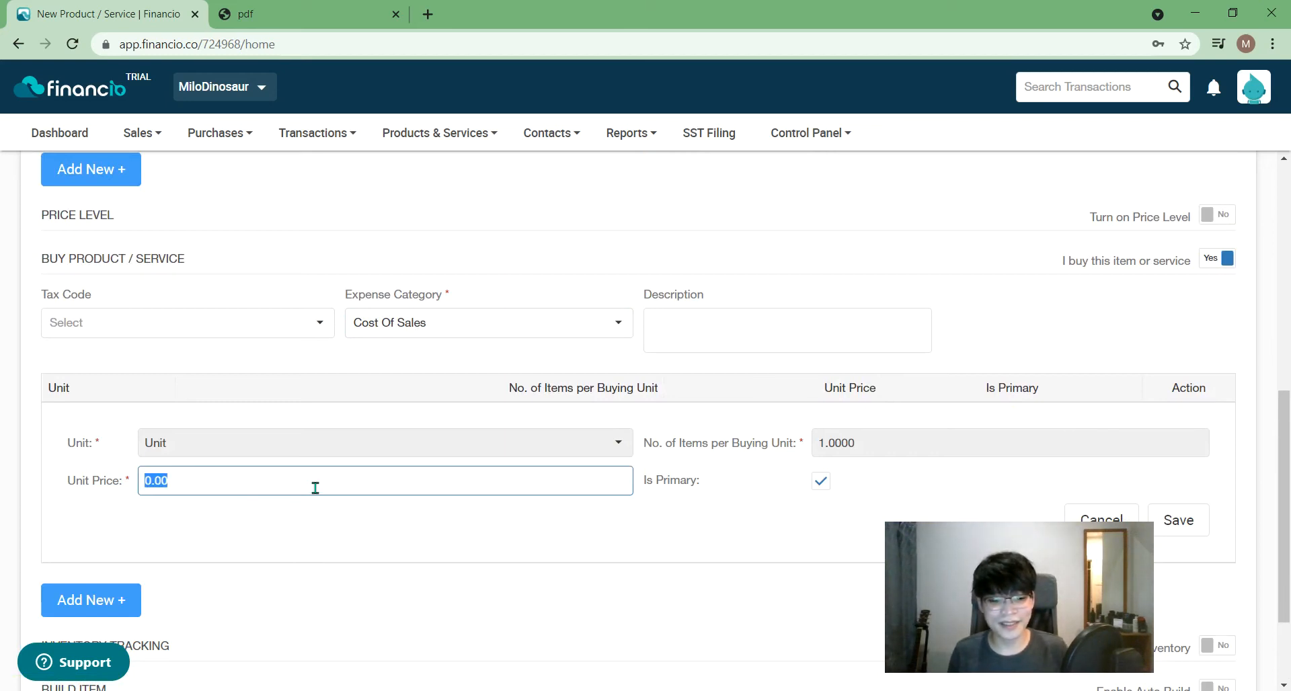
pyautogui.write('5')
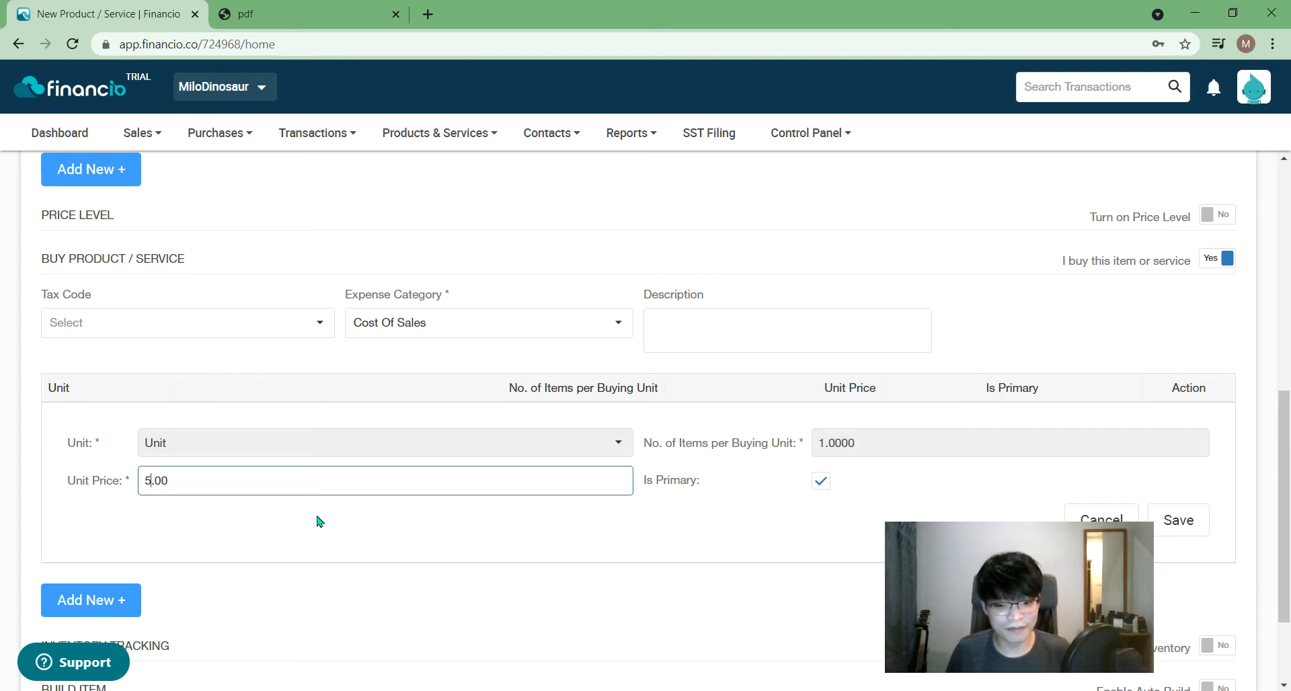
pyautogui.click(1176, 521)
pyautogui.scroll(2, 1018, 333)
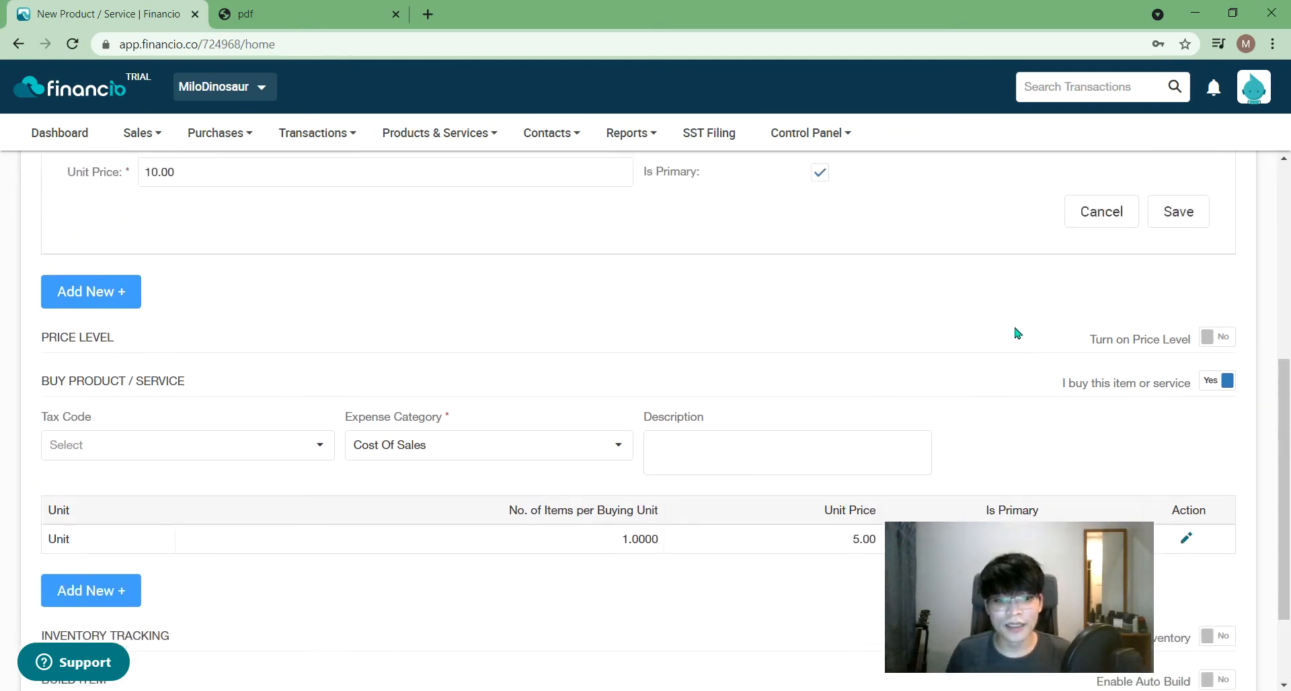
pyautogui.click(1177, 318)
pyautogui.scroll(1, 98, 309)
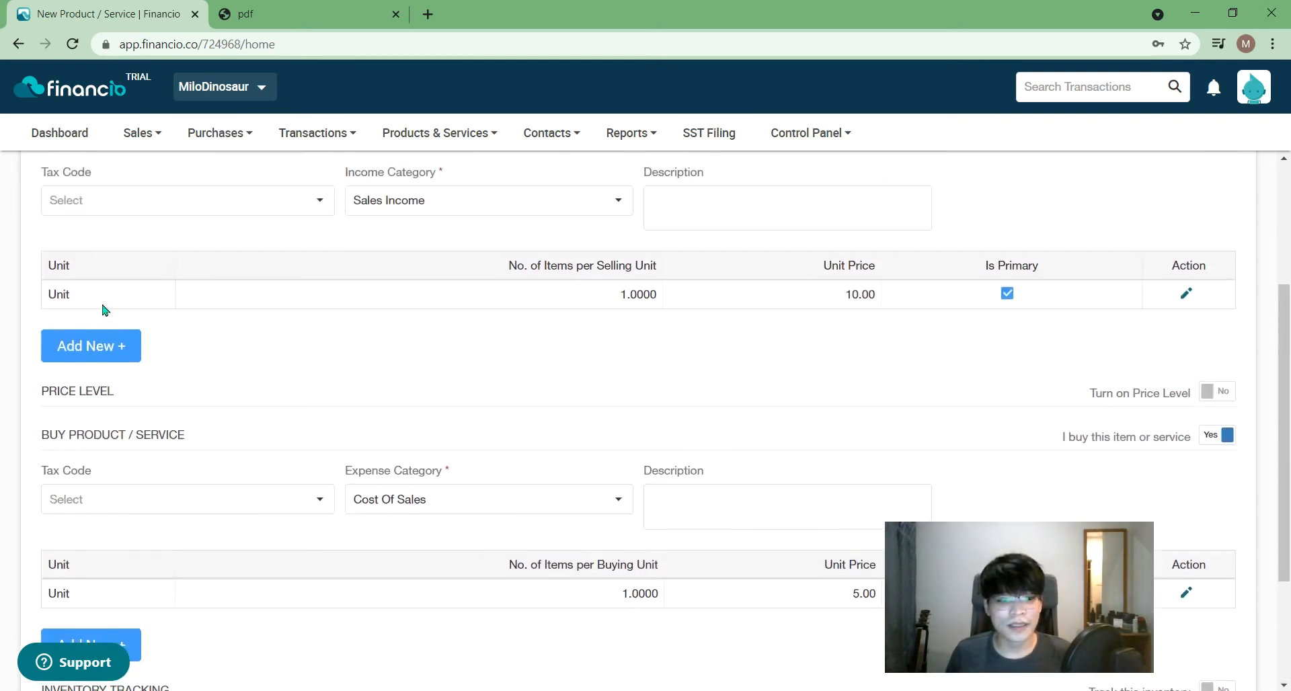
pyautogui.scroll(3, 101, 309)
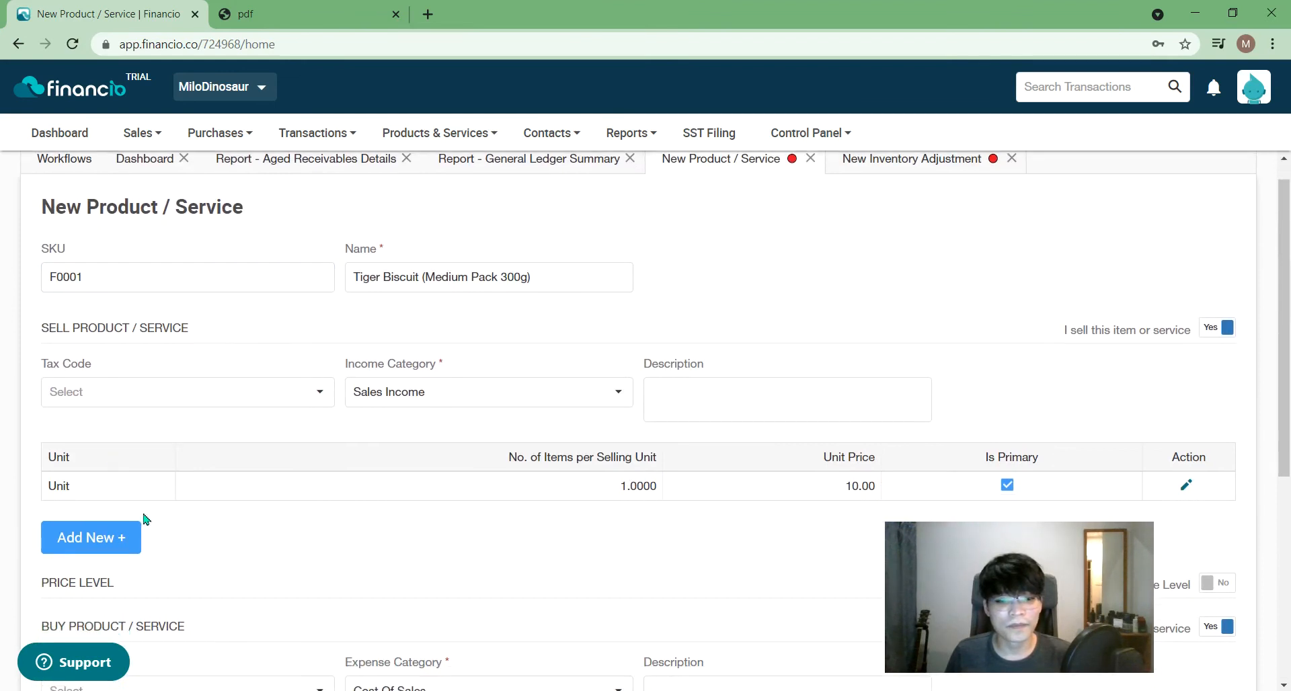
# - Add a second unit row, then cancel its edits, keeping SKU F0001 and the original primary unit
pyautogui.click(132, 540)
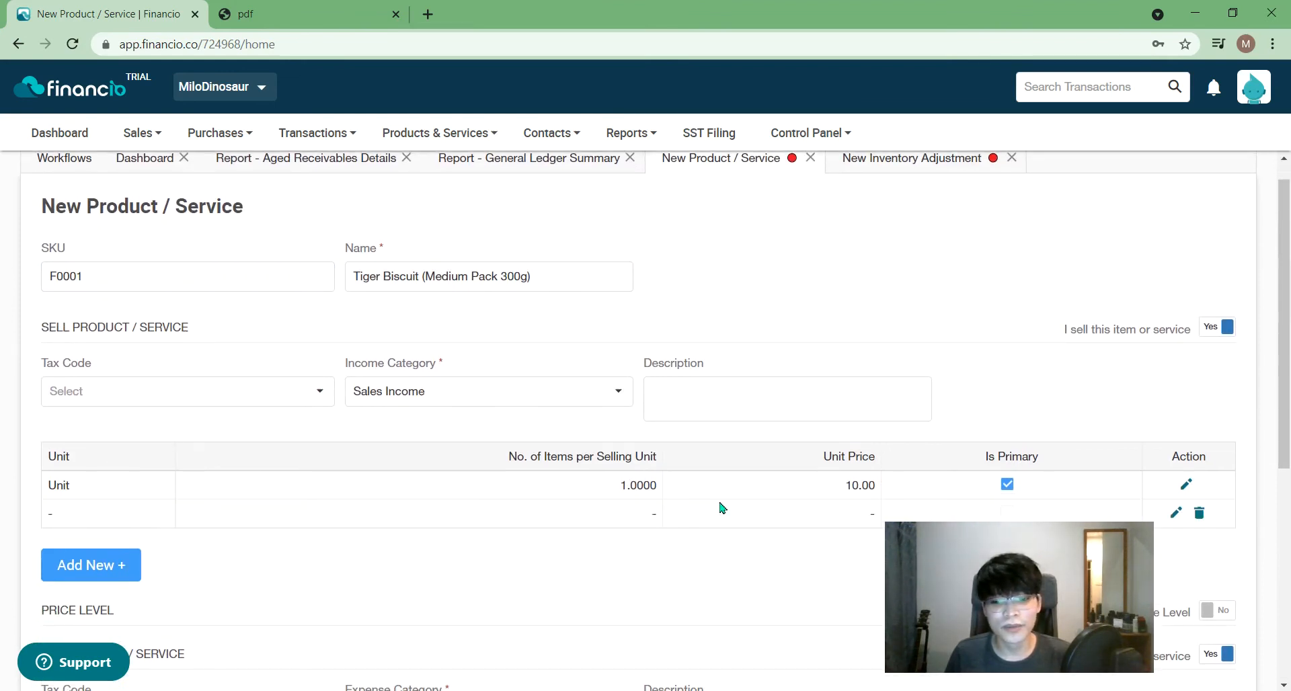
pyautogui.scroll(-1, 922, 463)
pyautogui.click(1177, 430)
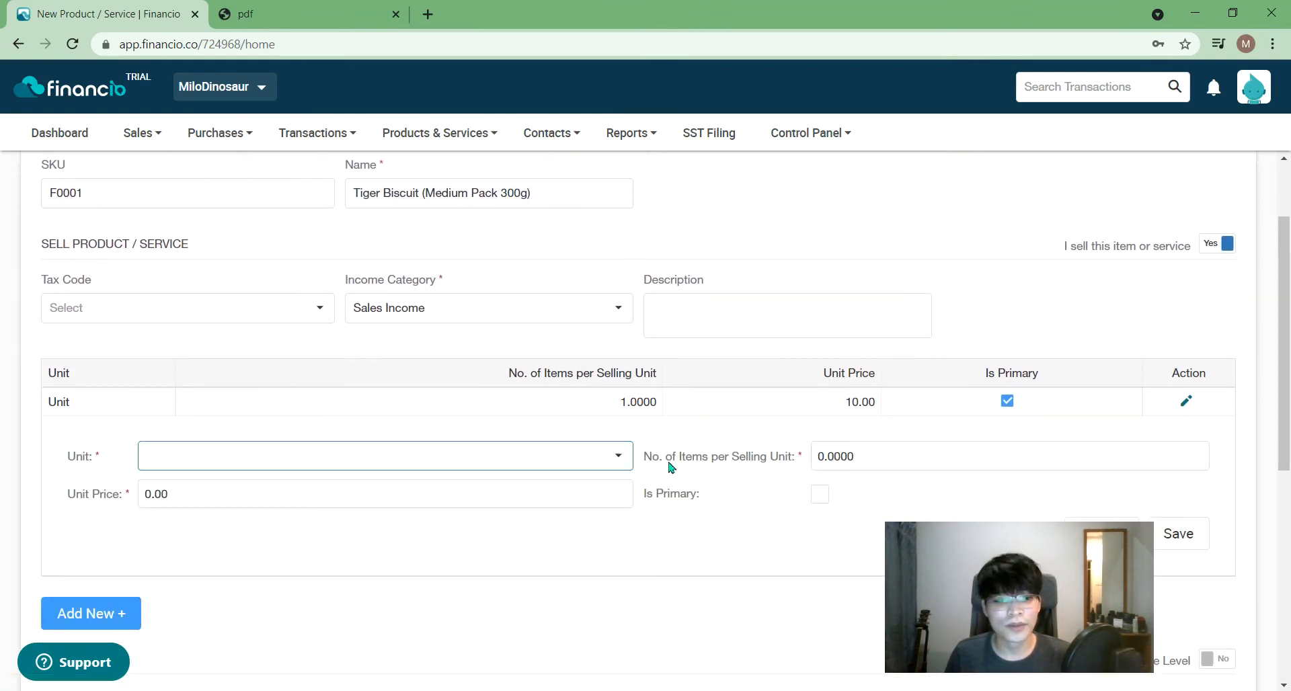
pyautogui.click(456, 457)
pyautogui.scroll(1, 454, 454)
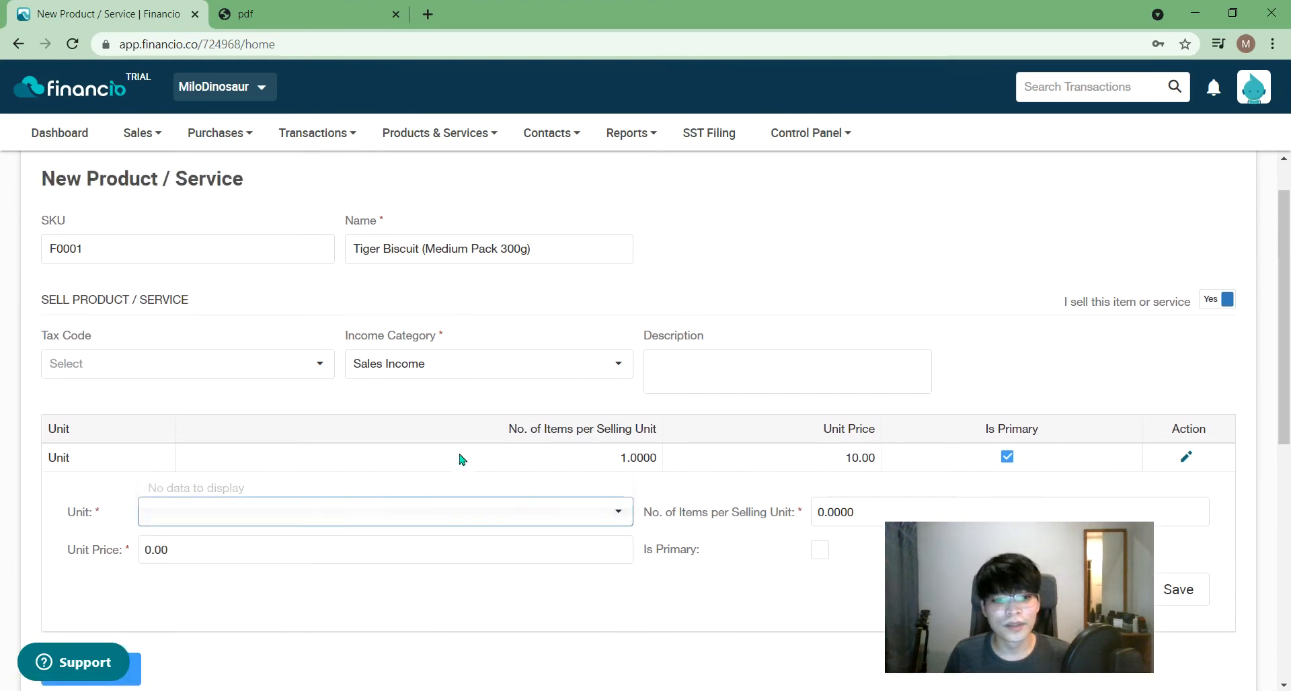
pyautogui.doubleClick(233, 257)
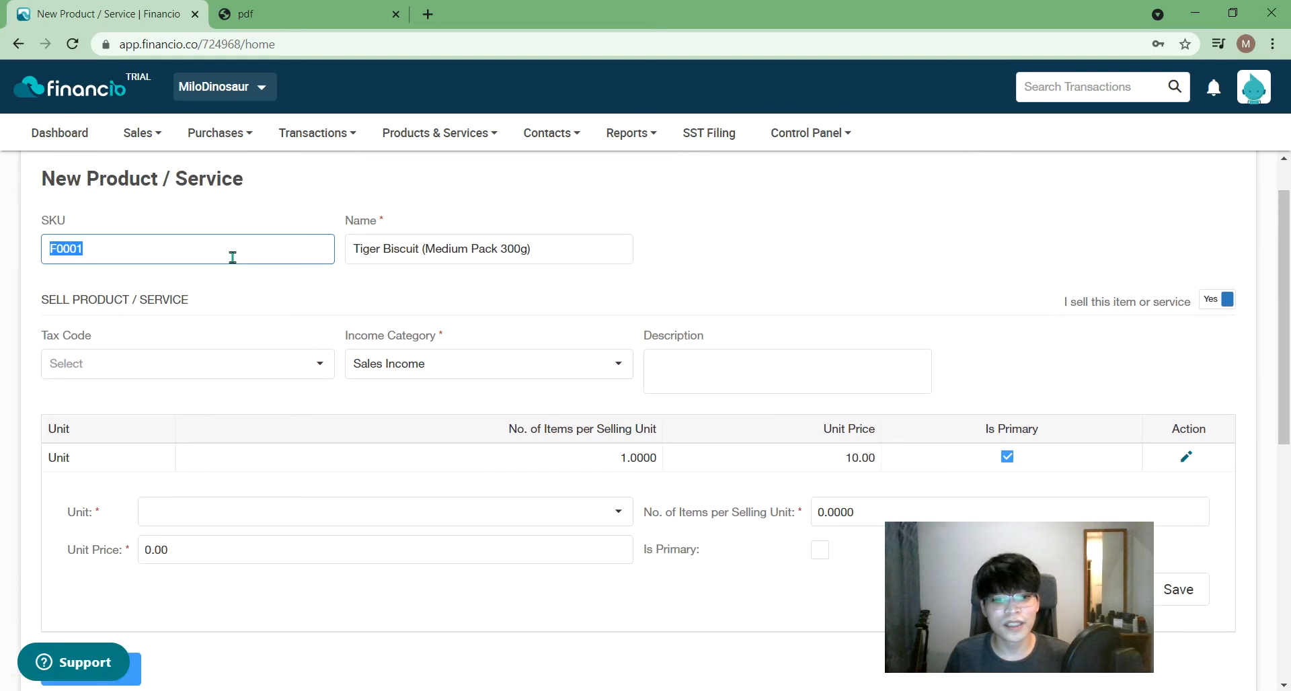
pyautogui.click(942, 286)
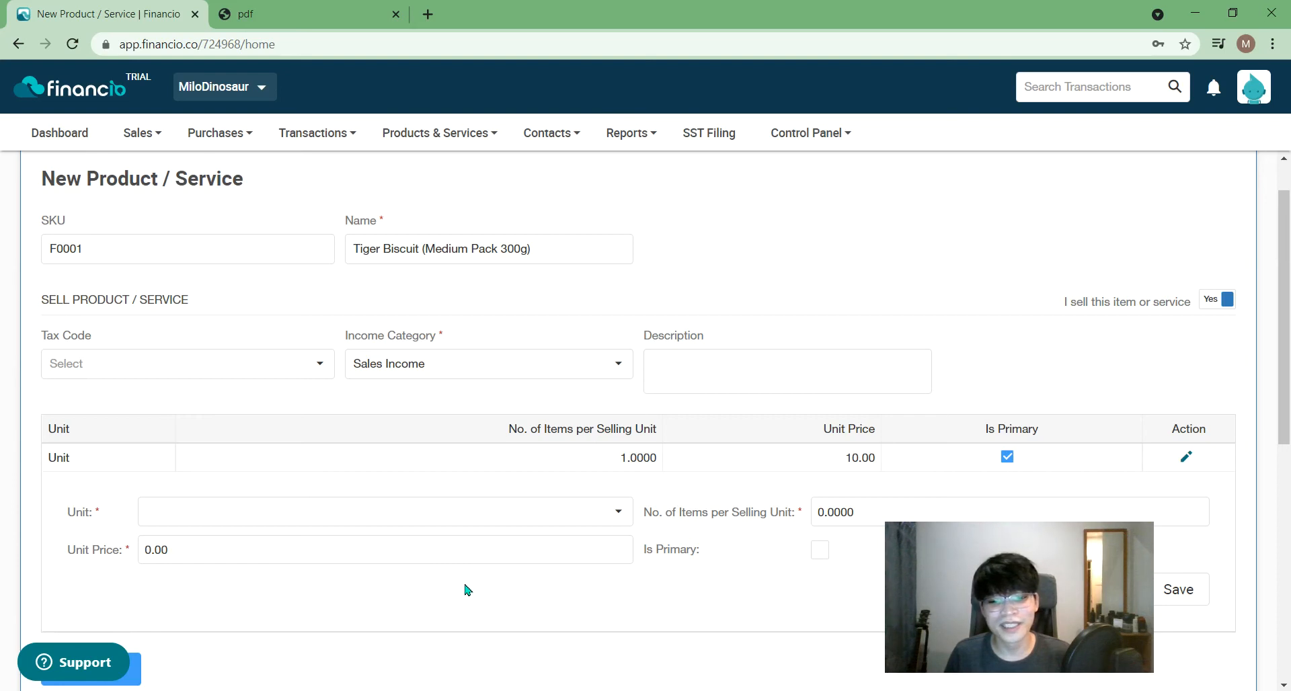
pyautogui.scroll(-1, 464, 595)
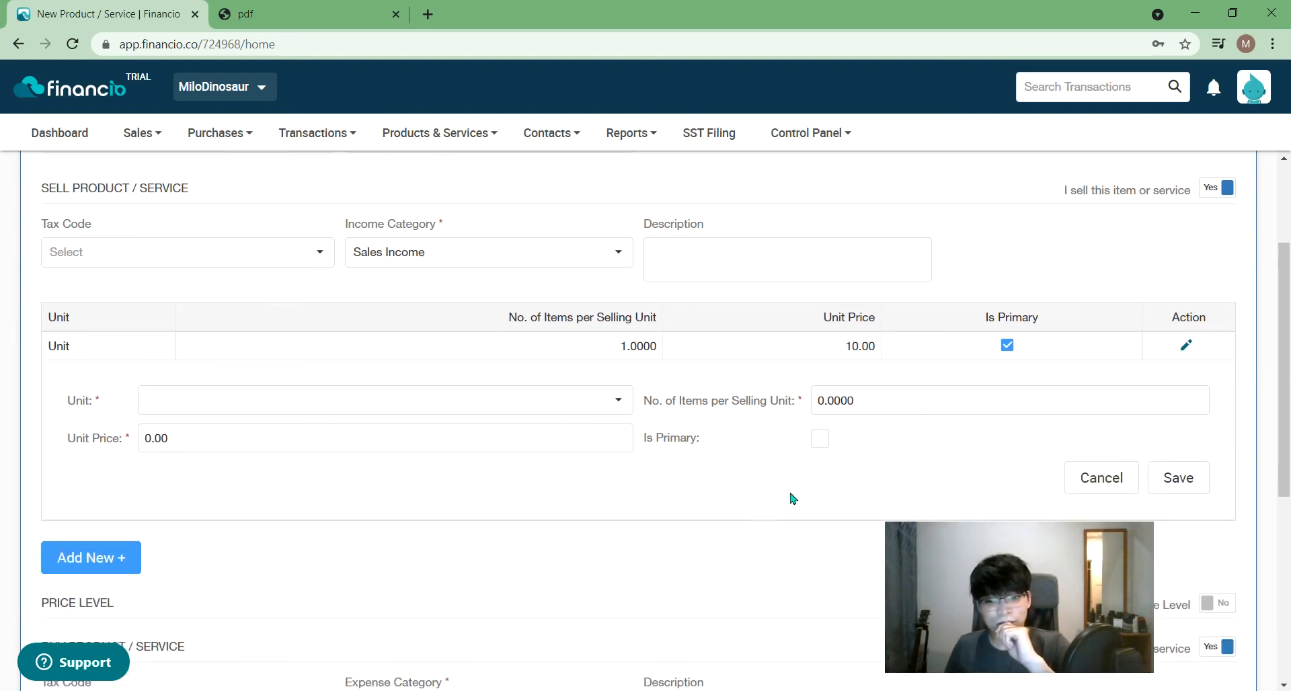
pyautogui.click(820, 439)
pyautogui.click(820, 439)
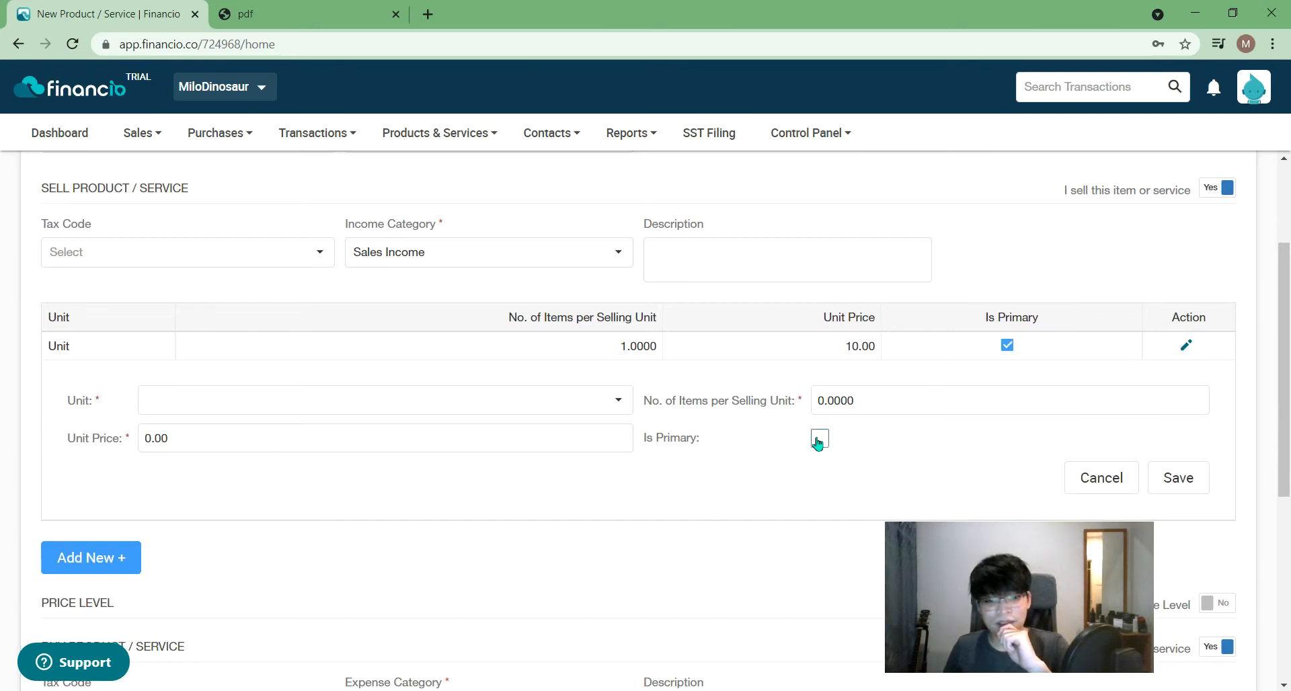
pyautogui.click(1091, 478)
# - Delete the leftover blank unit row and save Tiger Biscuit (Medium Pack 300g)
pyautogui.click(1202, 371)
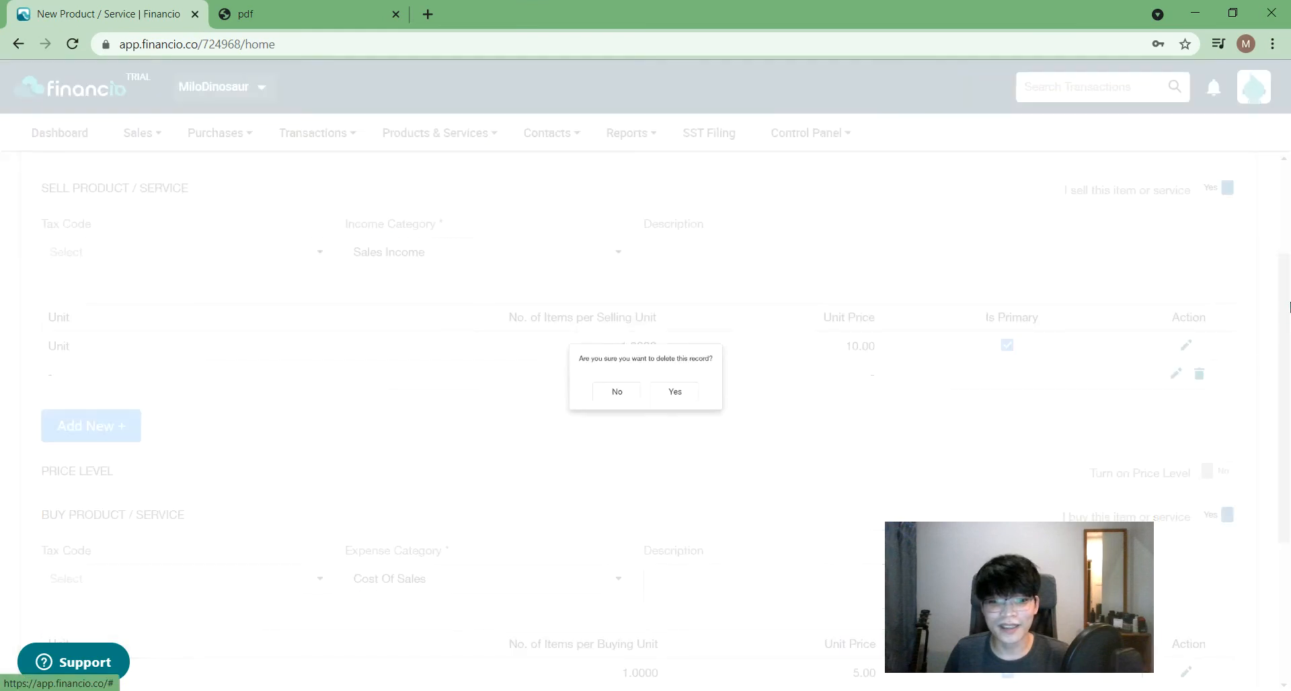
pyautogui.click(695, 402)
pyautogui.moveTo(1285, 344); pyautogui.dragTo(1285, 560)
pyautogui.moveTo(1014, 590); pyautogui.dragTo(1124, 383)
pyautogui.scroll(10, 577, 506)
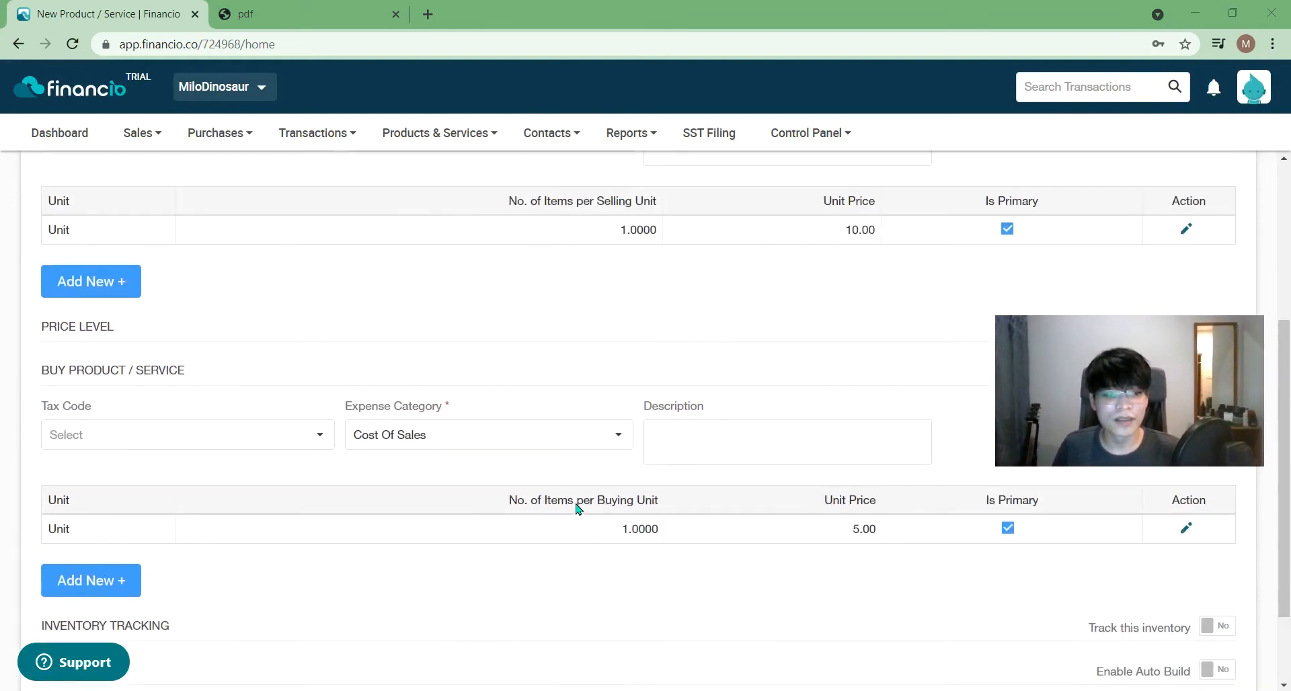
pyautogui.scroll(-4, 577, 509)
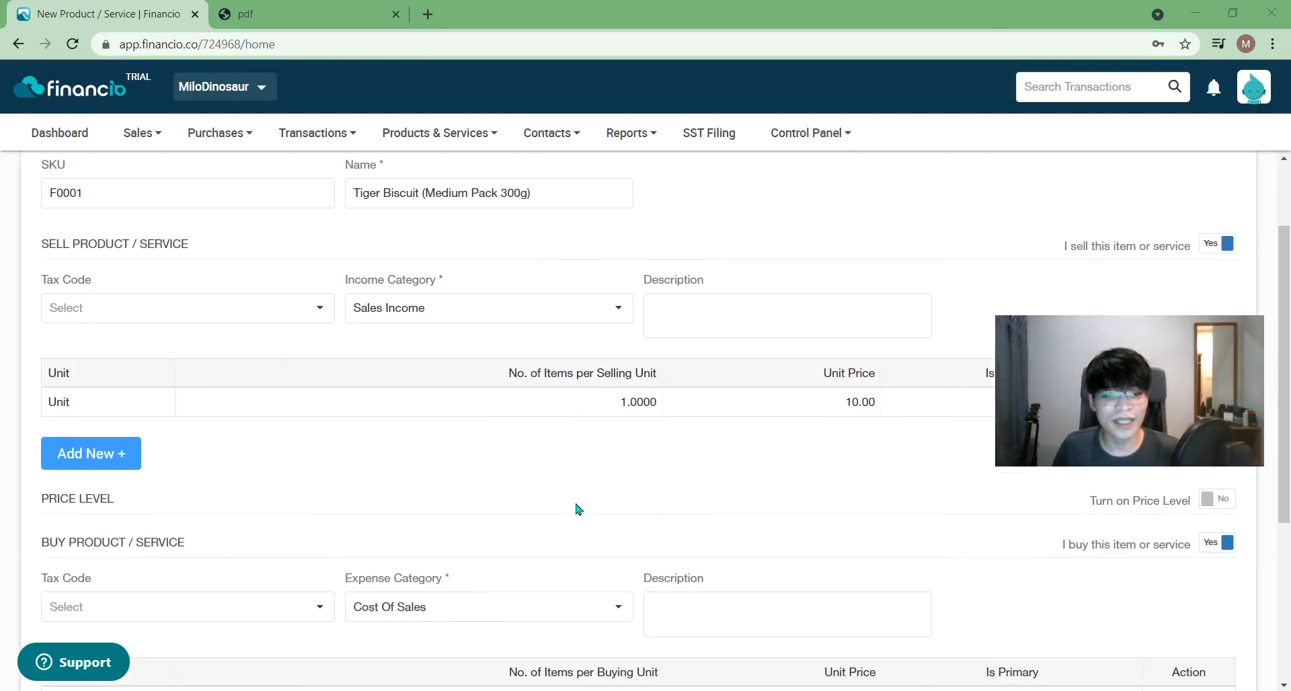
pyautogui.scroll(-2, 577, 509)
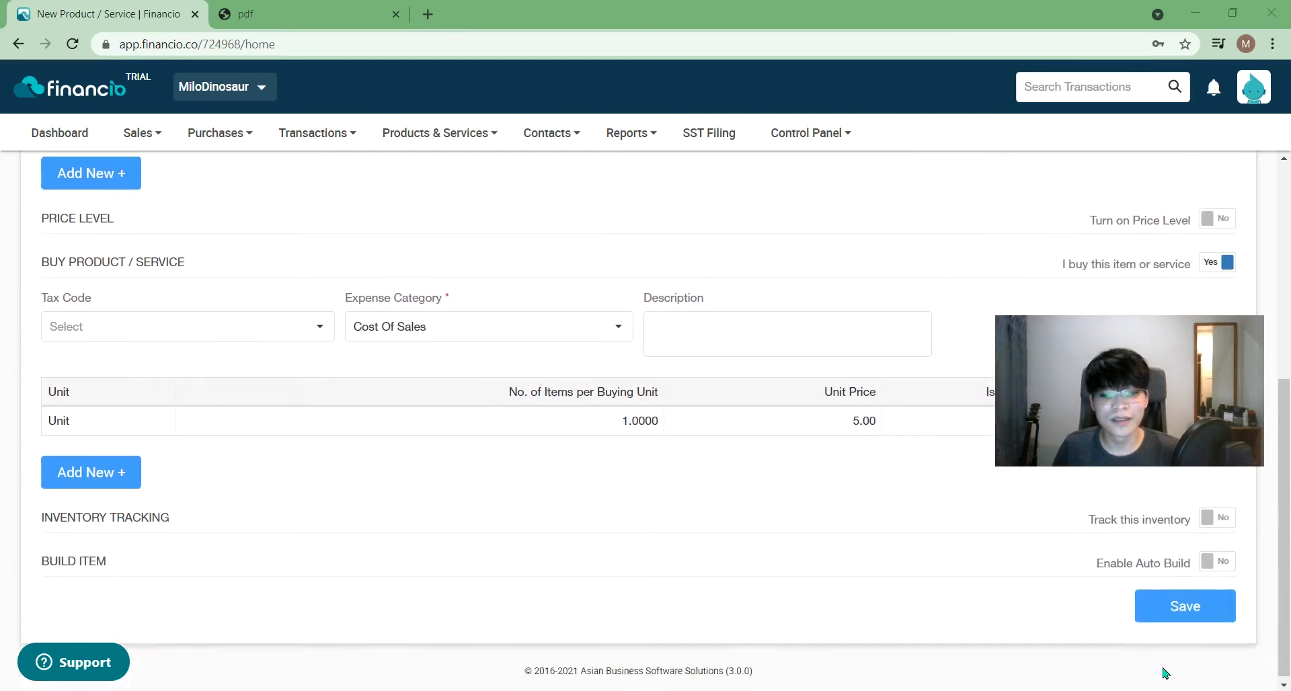
pyautogui.click(1183, 606)
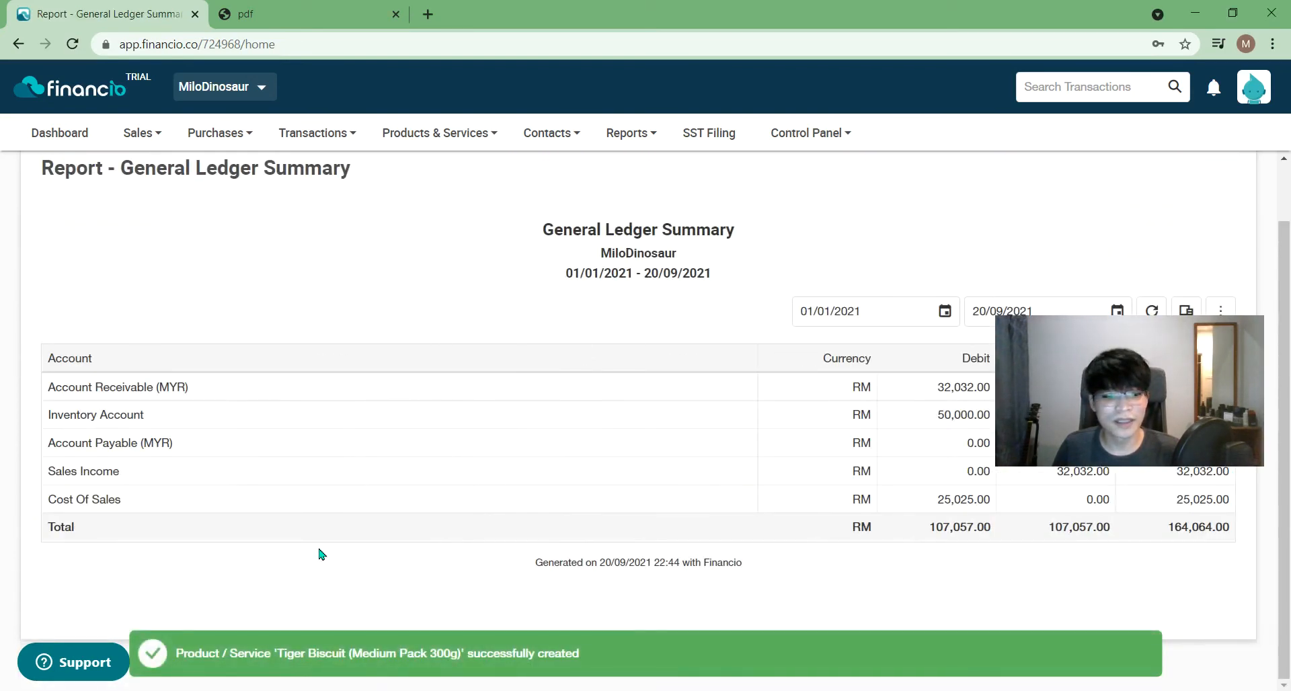
# - Close the General Ledger Summary report and open the Products & Services List
pyautogui.scroll(1, 686, 363)
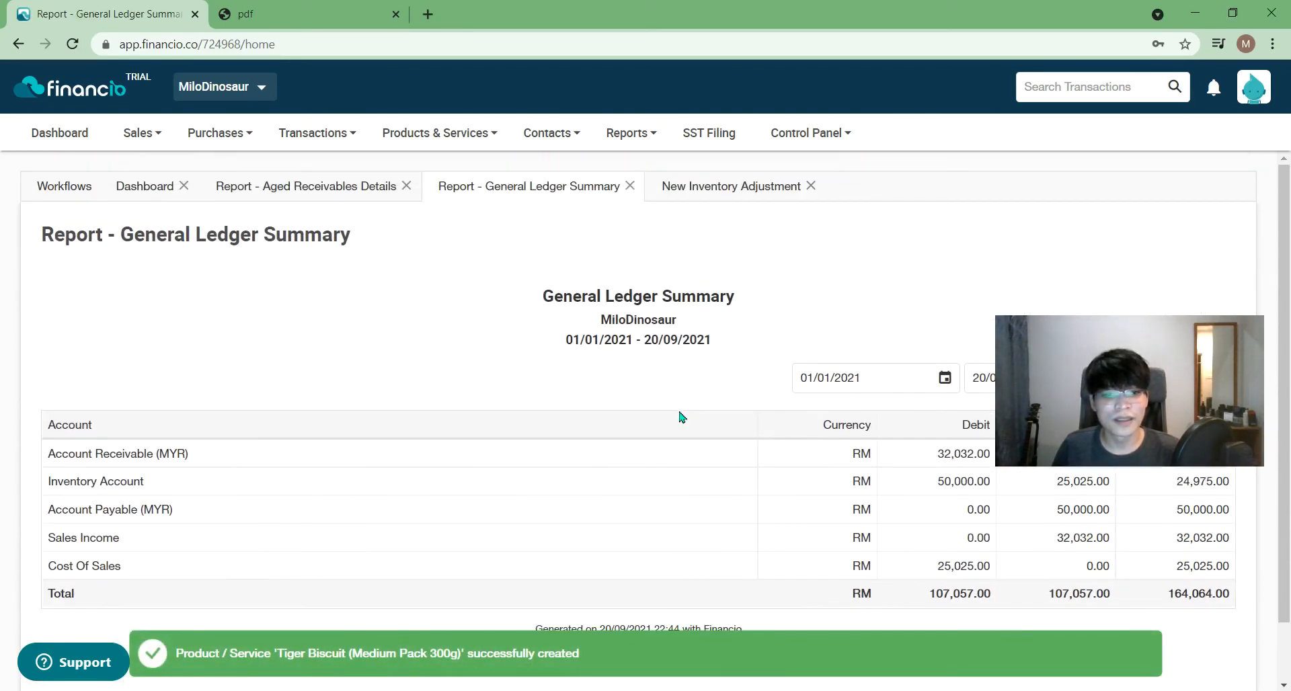
pyautogui.click(630, 189)
pyautogui.click(631, 188)
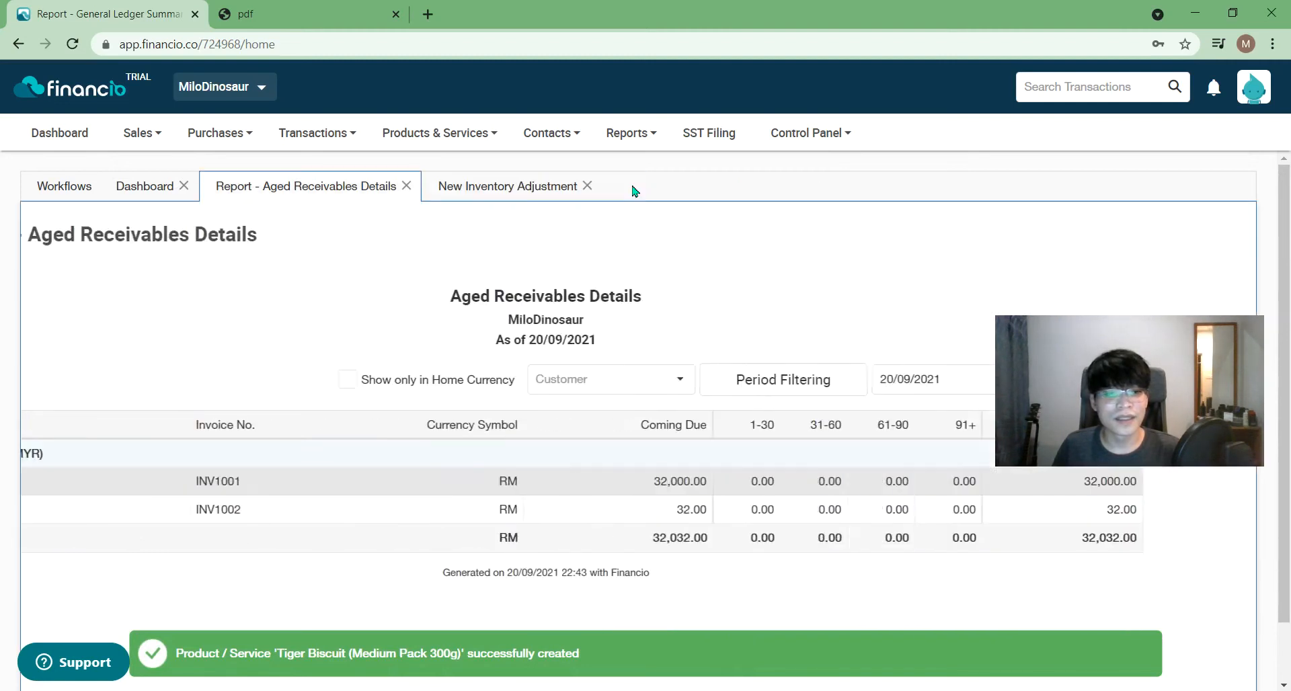
pyautogui.click(438, 133)
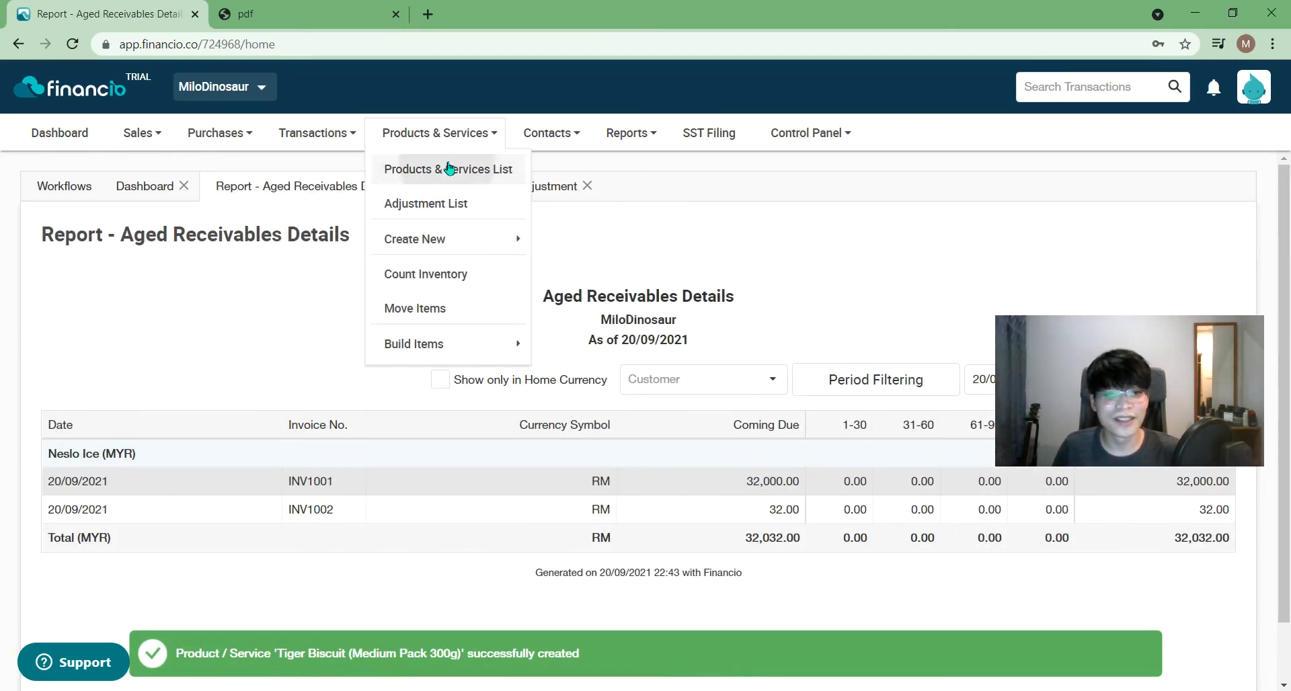
pyautogui.click(449, 167)
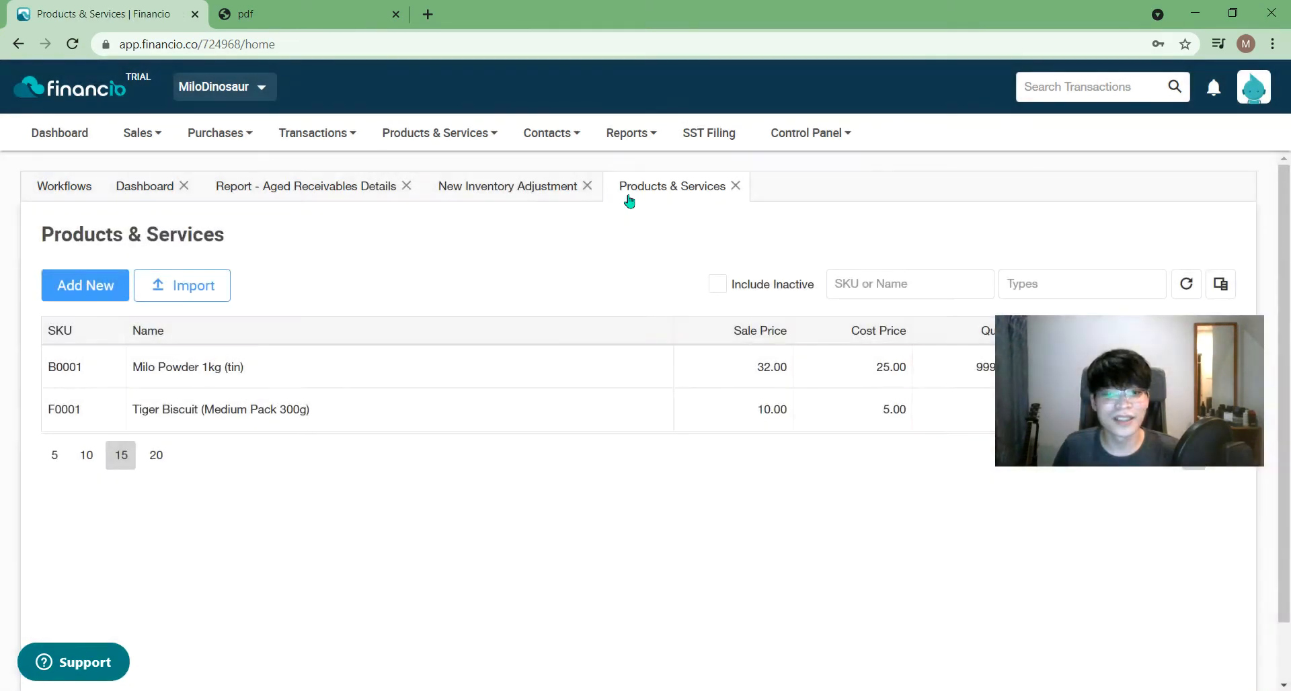
# - Move the Products & Services tab before New Inventory Adjustment and start a new product
pyautogui.moveTo(628, 199); pyautogui.dragTo(533, 198)
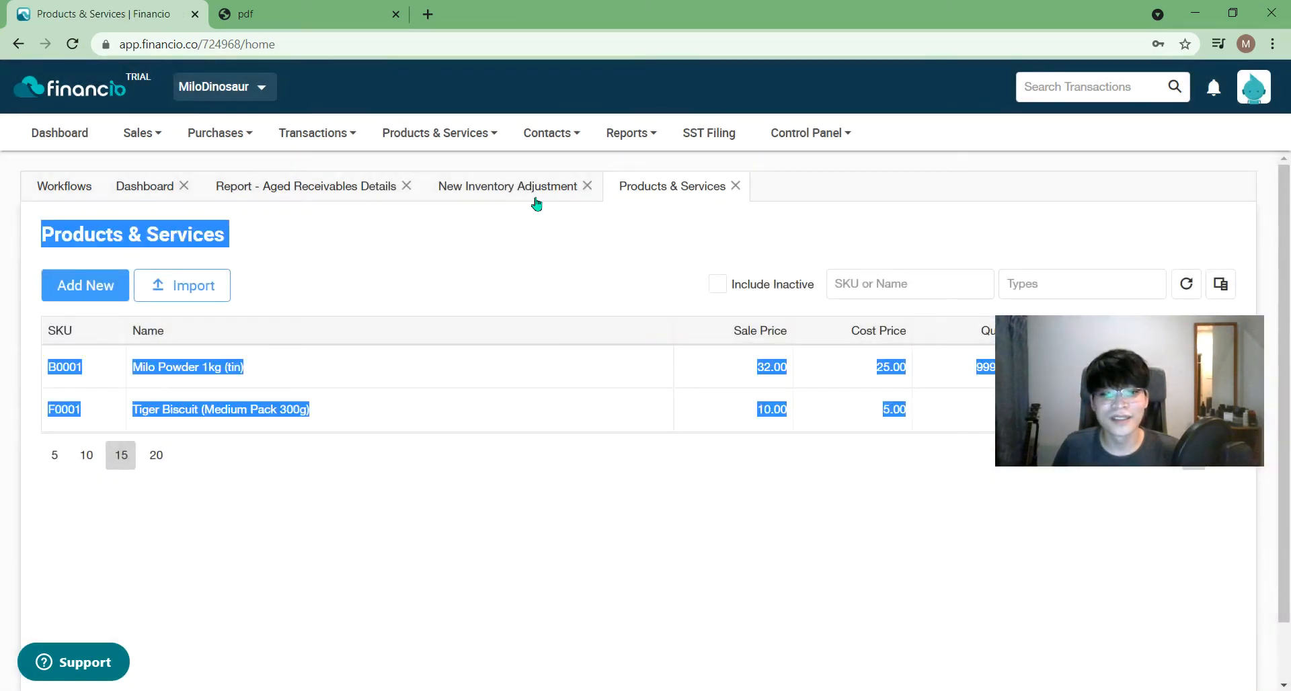
pyautogui.click(598, 245)
pyautogui.moveTo(662, 208); pyautogui.dragTo(449, 202)
pyautogui.moveTo(1101, 366); pyautogui.dragTo(1042, 551)
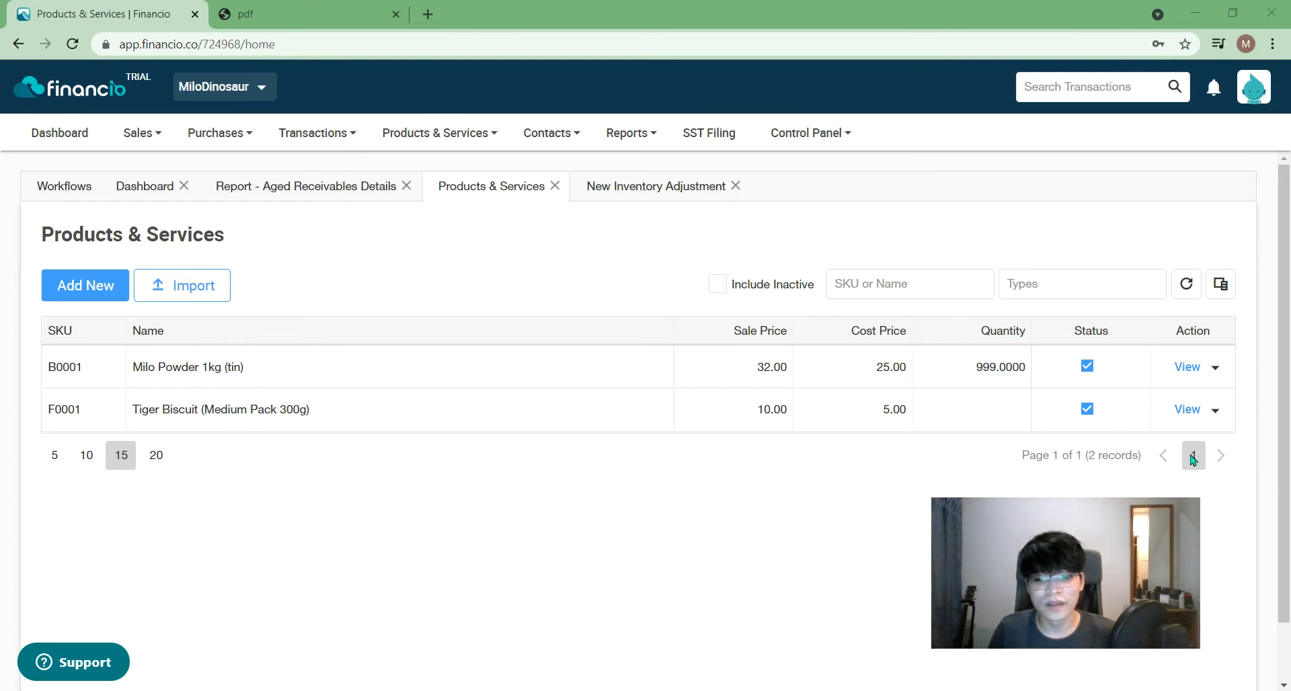
pyautogui.click(53, 296)
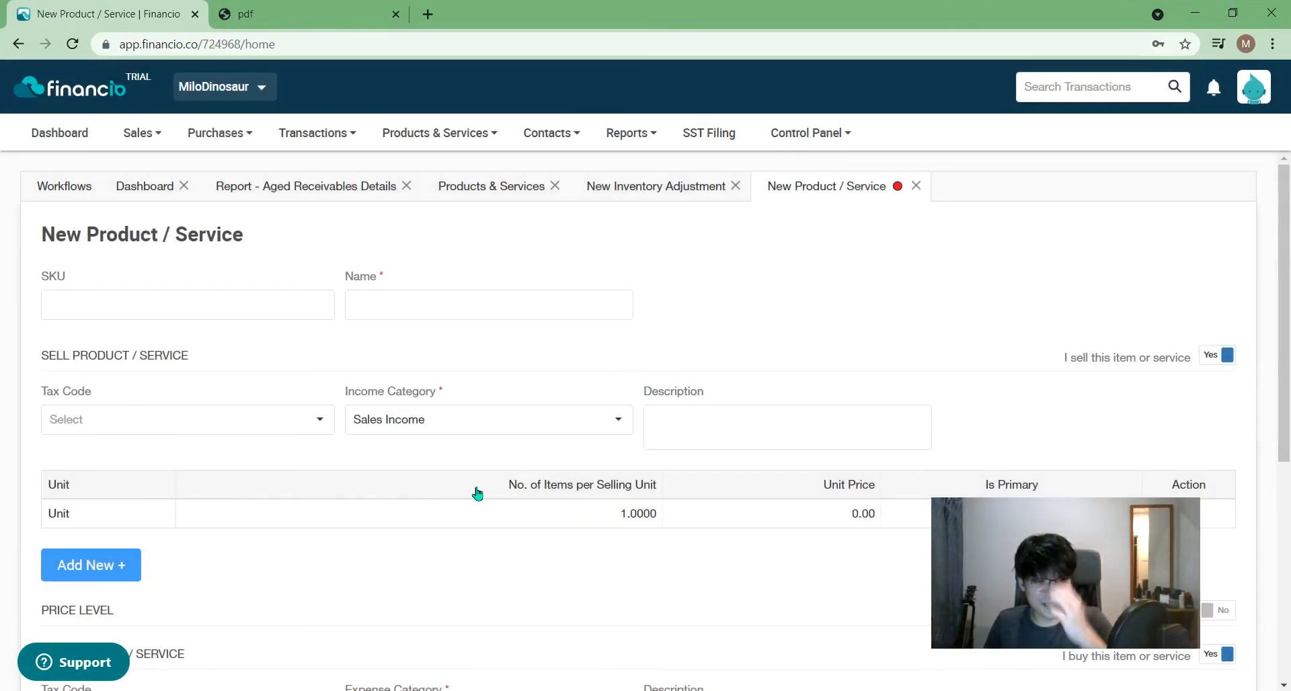
# - Enter SKU C0001 and correct the name to Corn Flakes (Value Pack 500g)
pyautogui.click(181, 311)
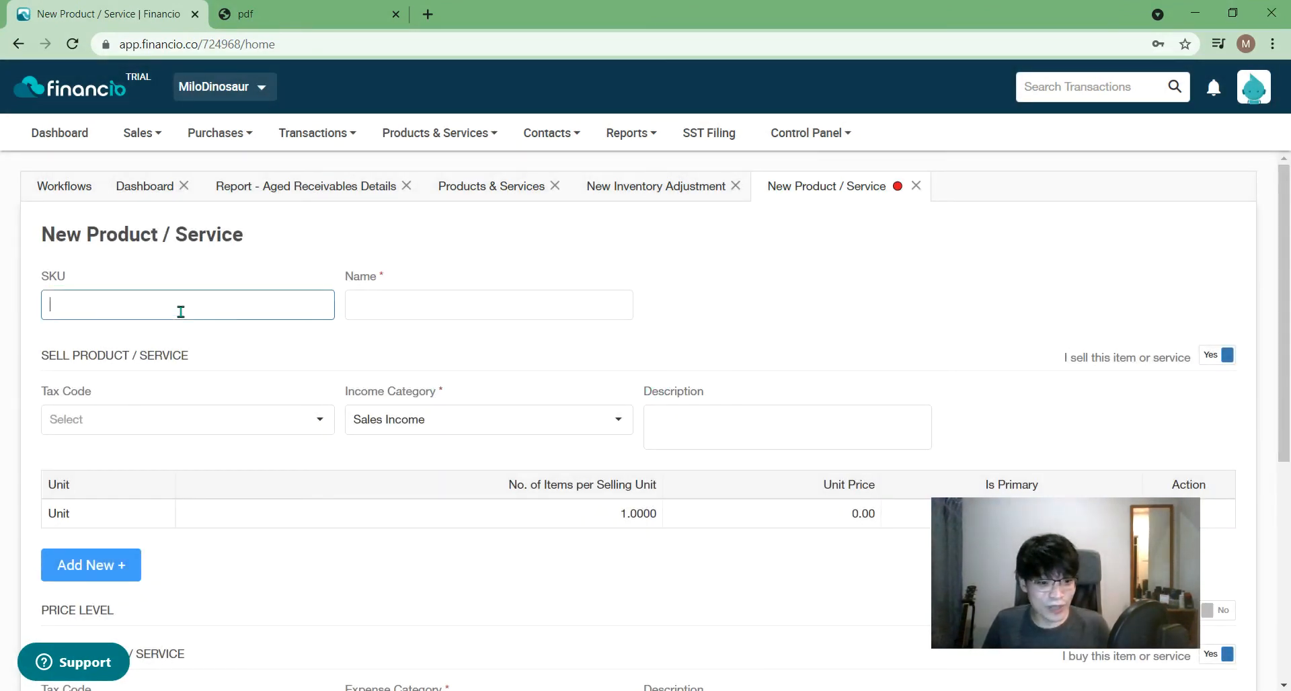
pyautogui.click(362, 300)
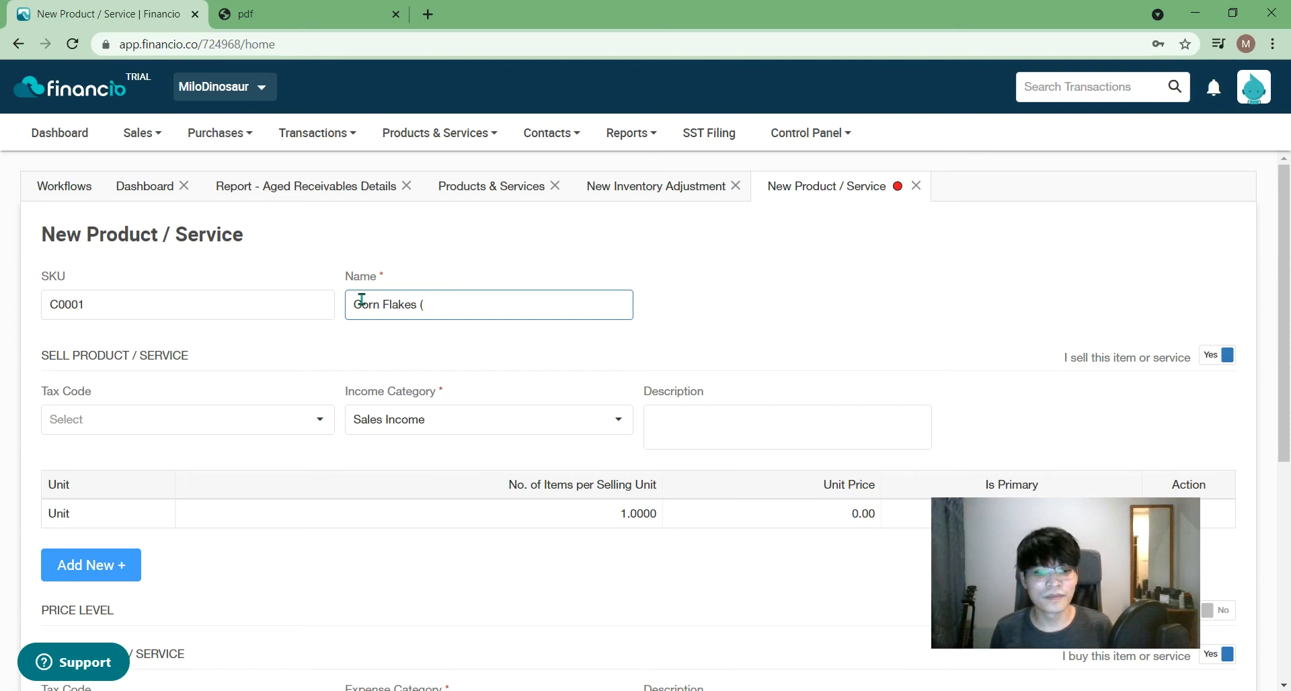
pyautogui.press('BackSpace')
pyautogui.press('BackSpace')
pyautogui.write('Value Pack 500g')
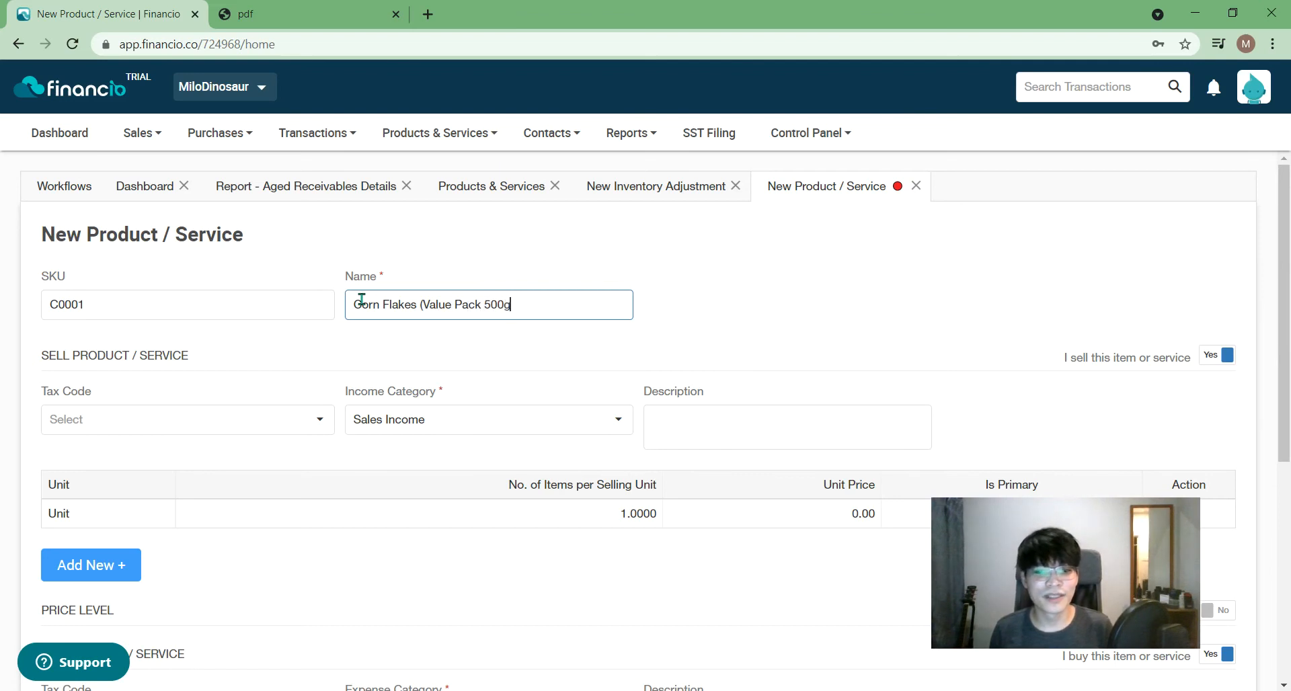
pyautogui.click(707, 290)
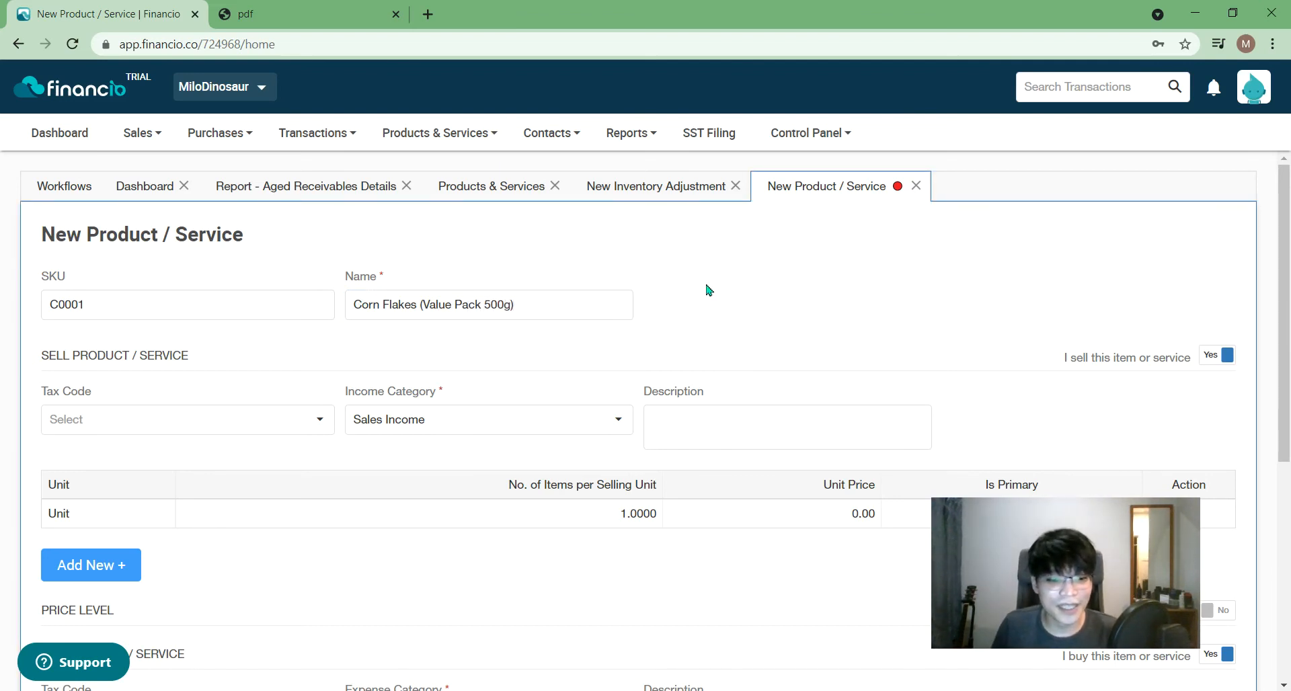
pyautogui.scroll(-1, 937, 461)
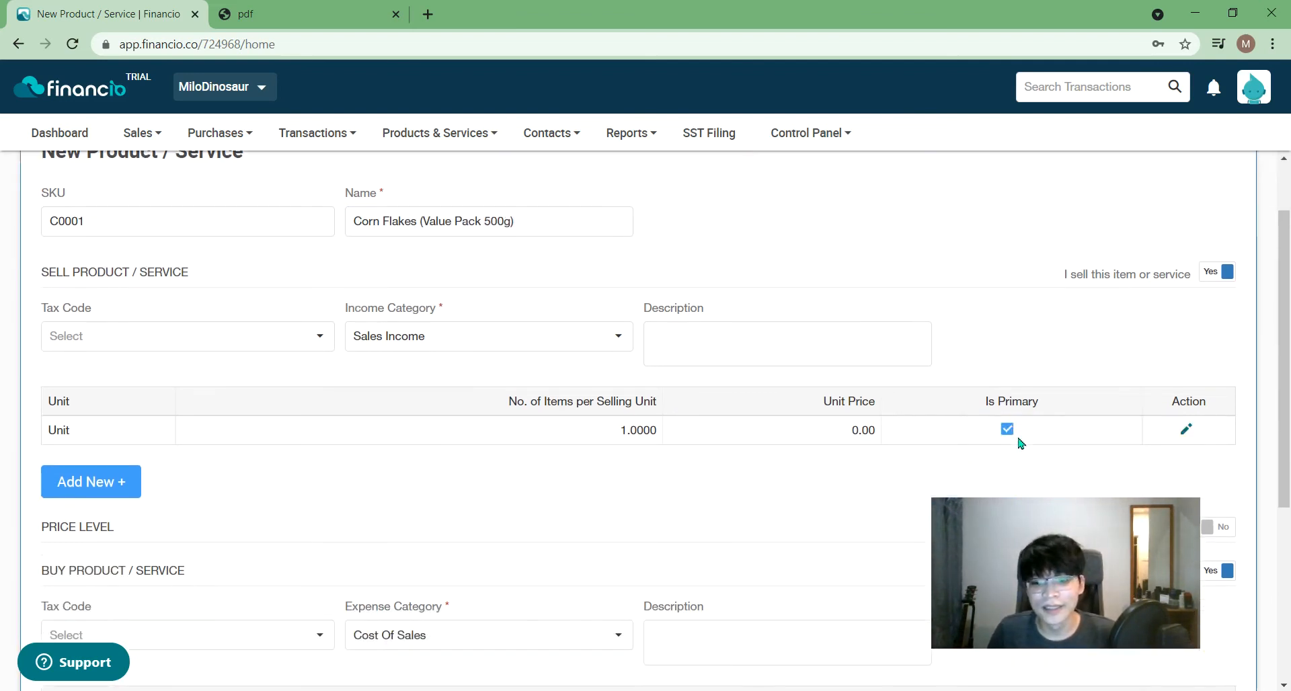
# - Set the selling unit price to 15.00
pyautogui.click(1186, 429)
pyautogui.click(285, 497)
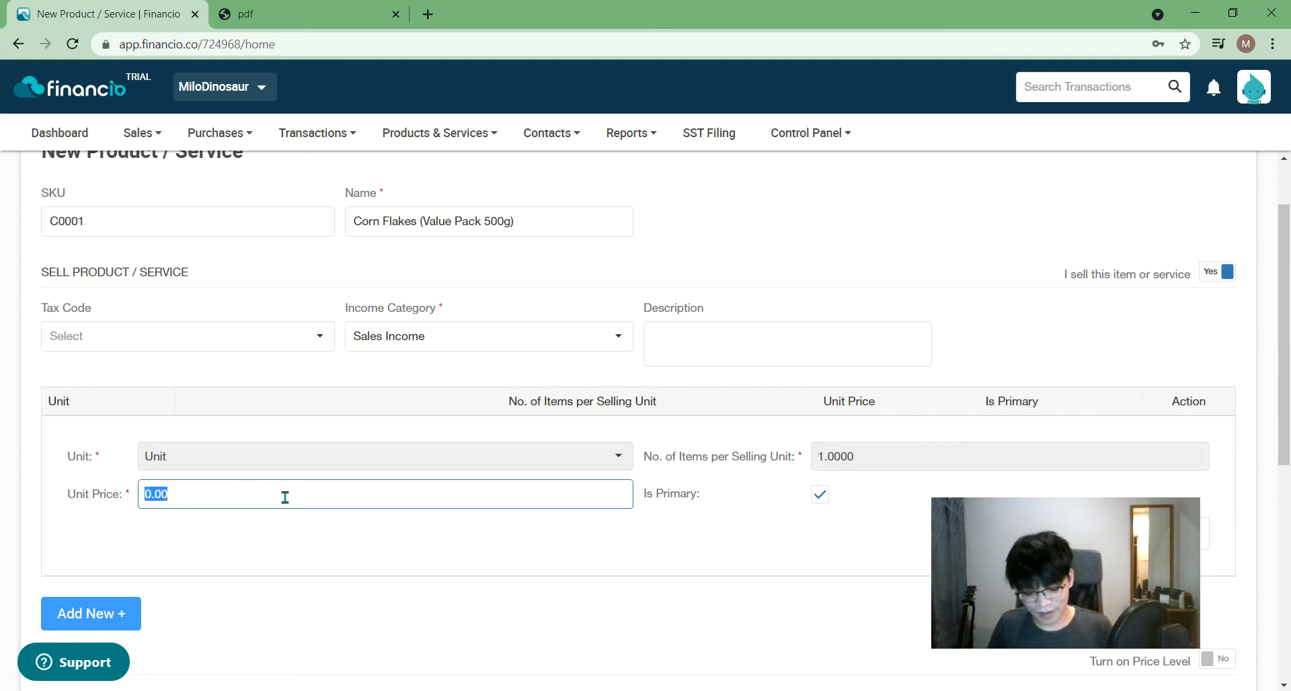
pyautogui.write('15')
pyautogui.scroll(-1, 97, 637)
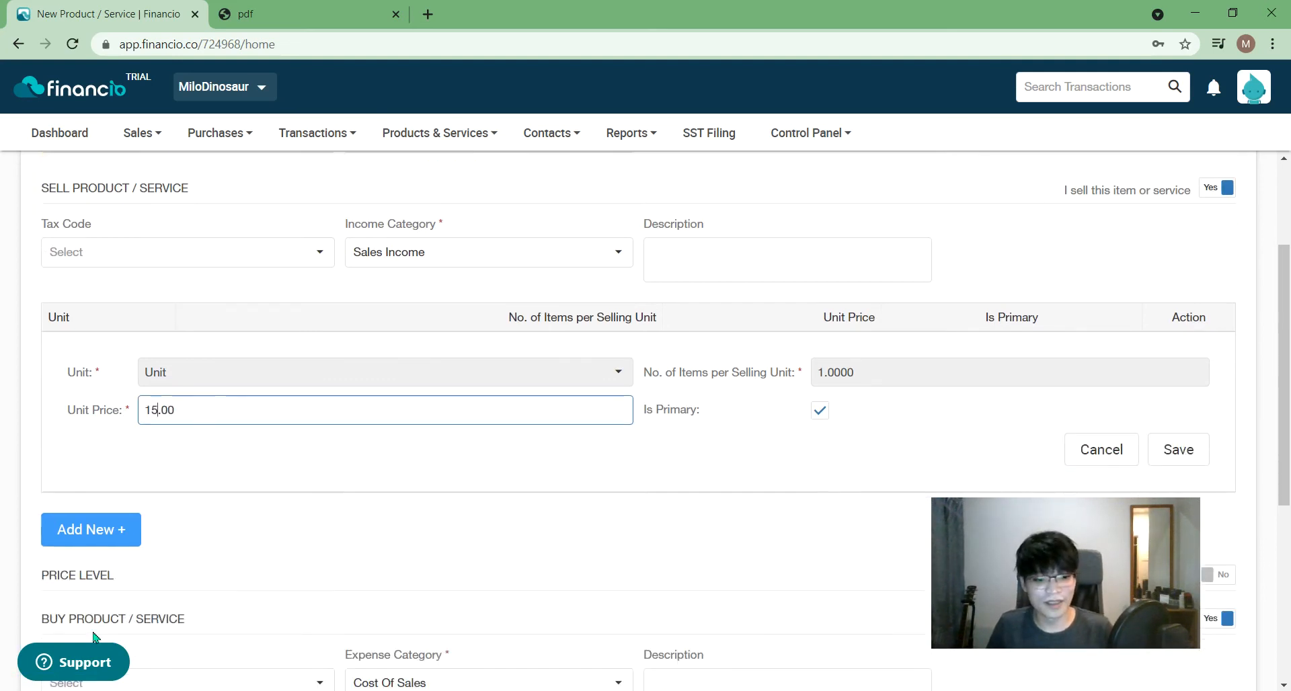
pyautogui.click(1178, 449)
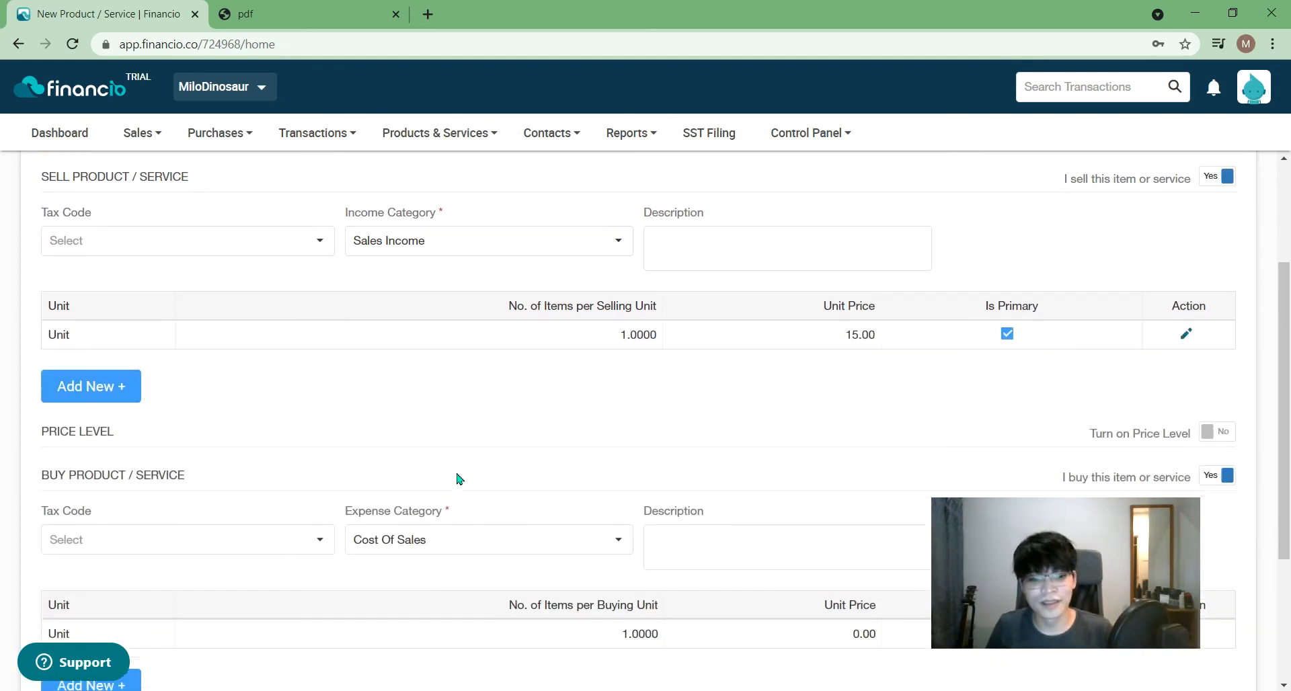
pyautogui.scroll(-2, 164, 542)
# - Remove an extra empty buying line, set the buying price to 8.00, and save Corn Flakes
pyautogui.click(56, 498)
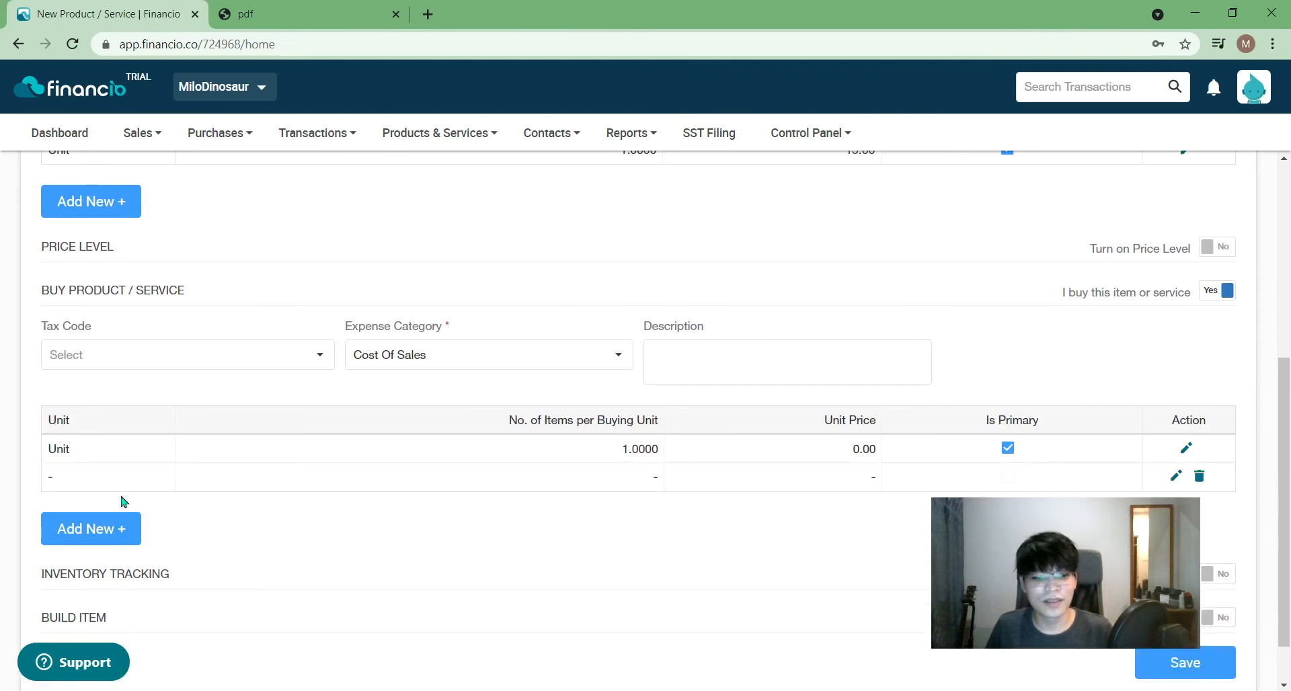
pyautogui.click(1196, 476)
pyautogui.click(692, 404)
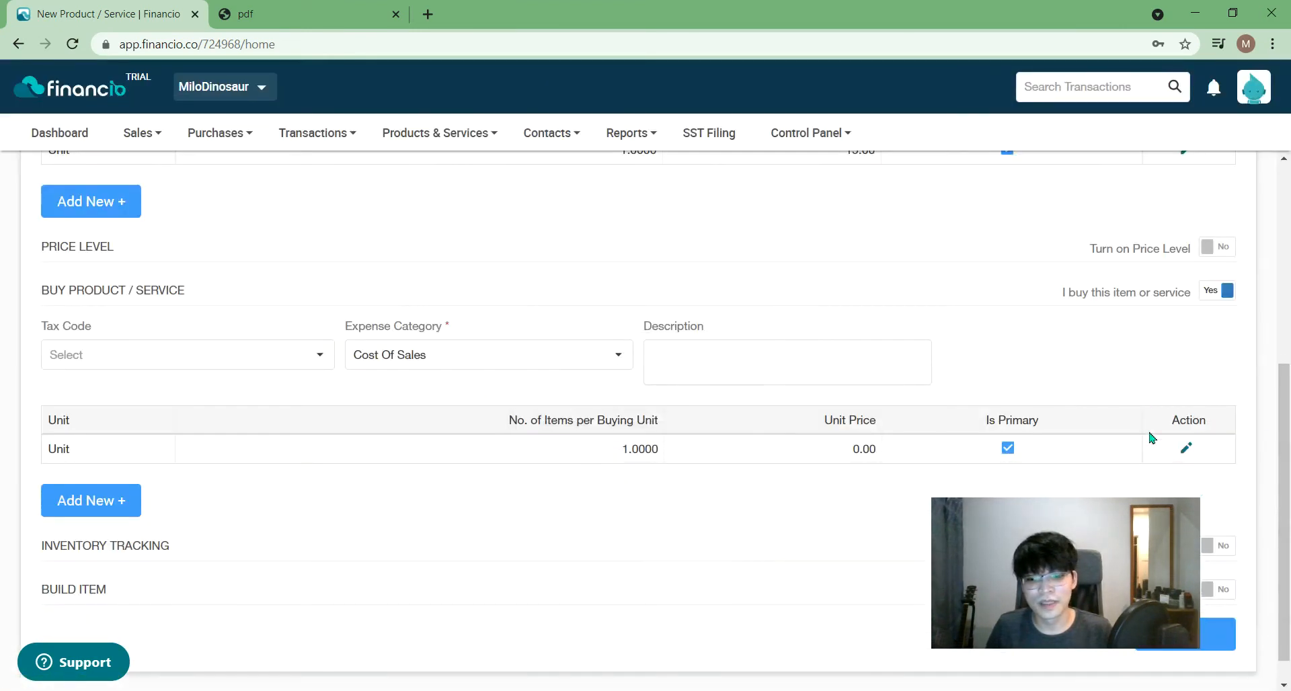
pyautogui.click(1185, 448)
pyautogui.click(284, 515)
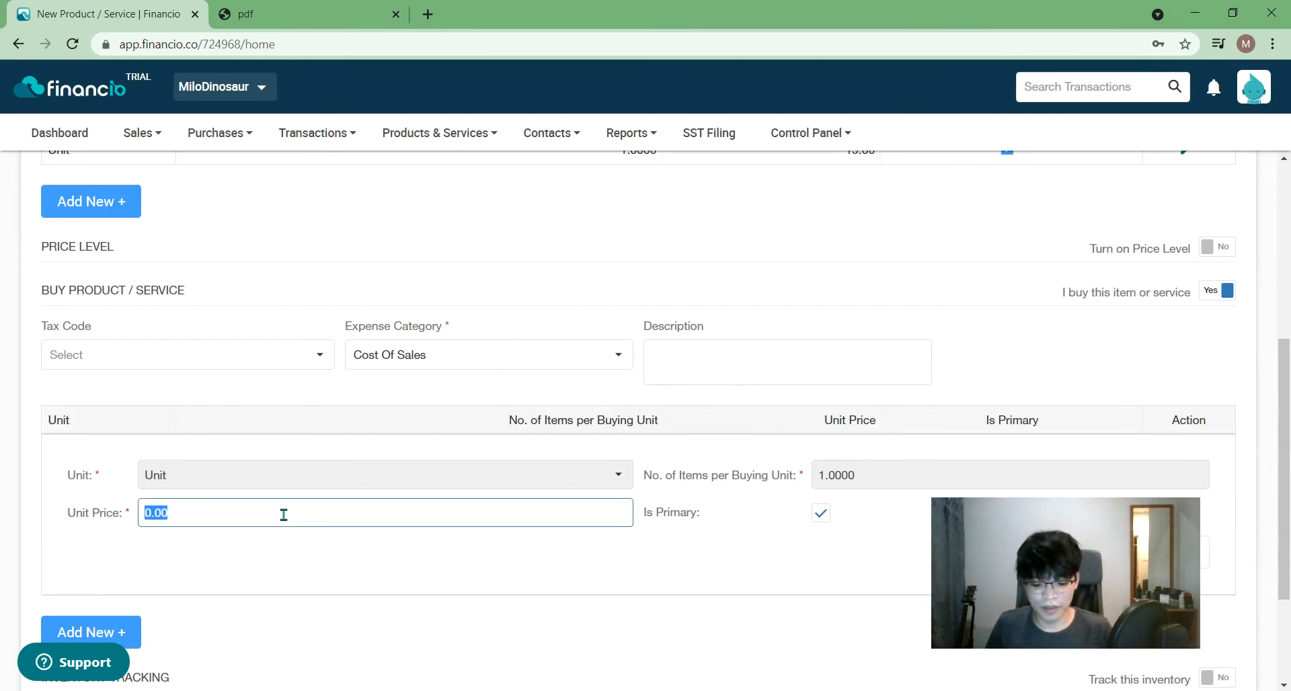
pyautogui.write('8')
pyautogui.click(343, 589)
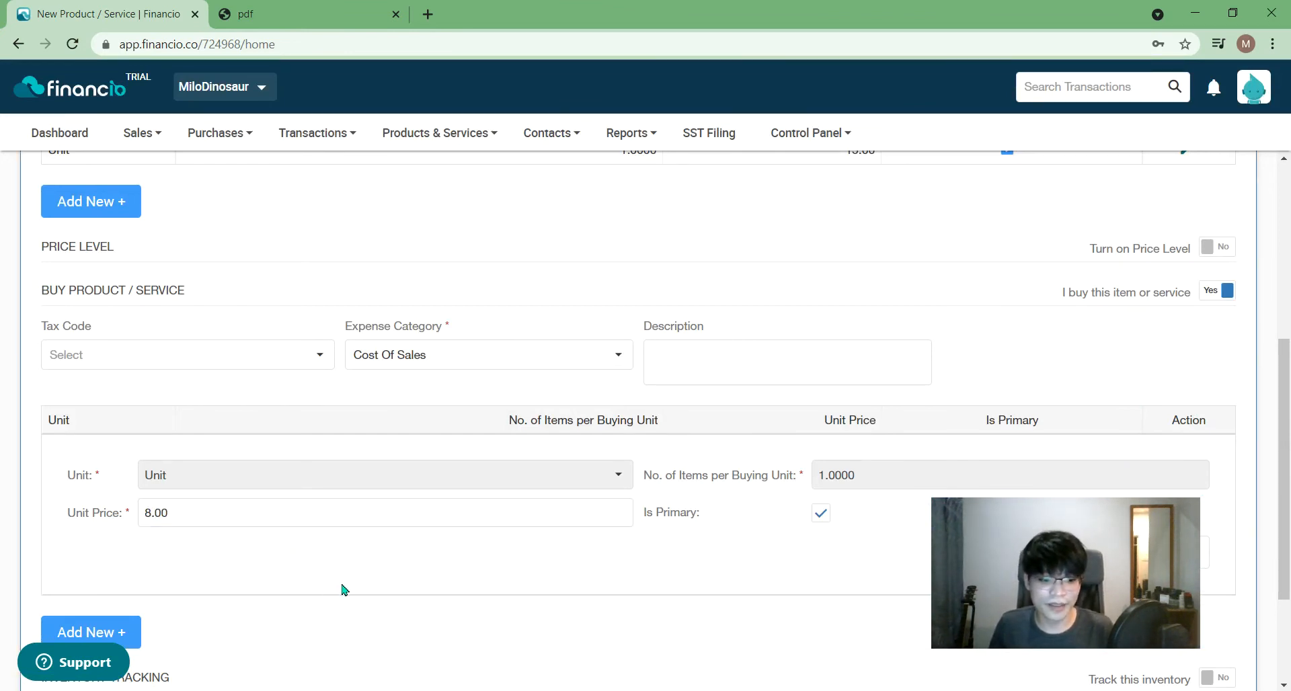
pyautogui.scroll(-2, 426, 577)
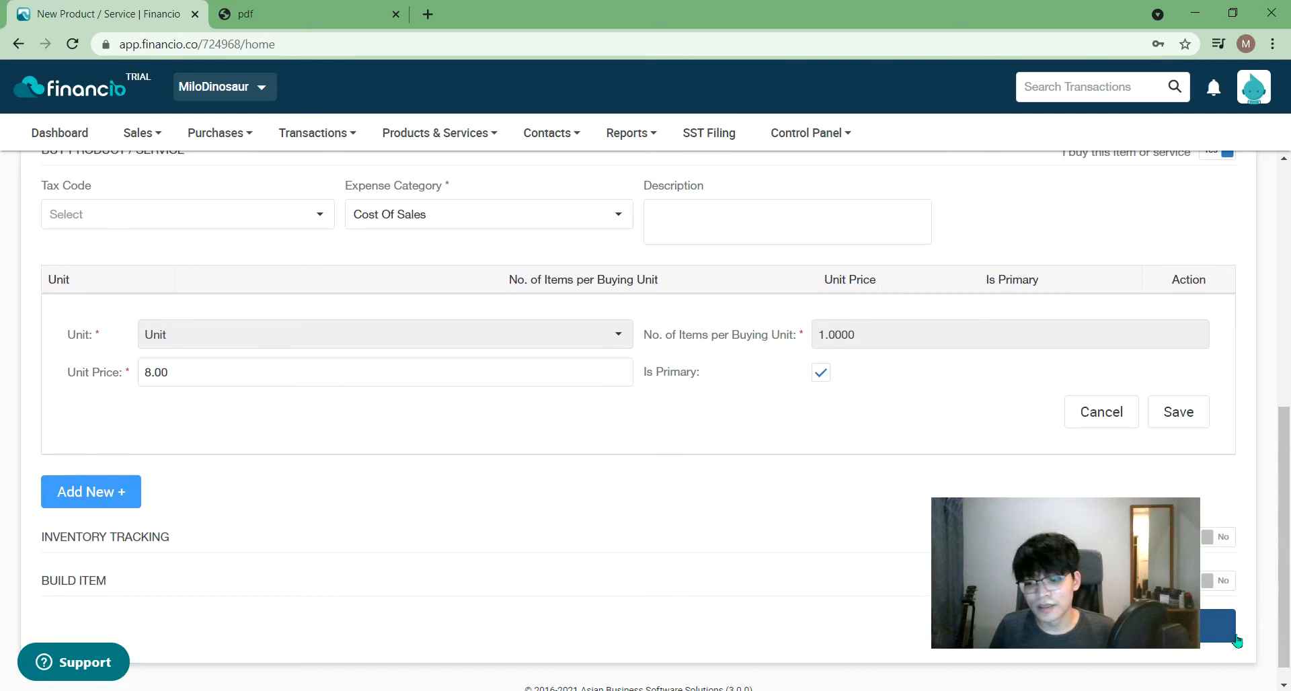
pyautogui.click(1206, 634)
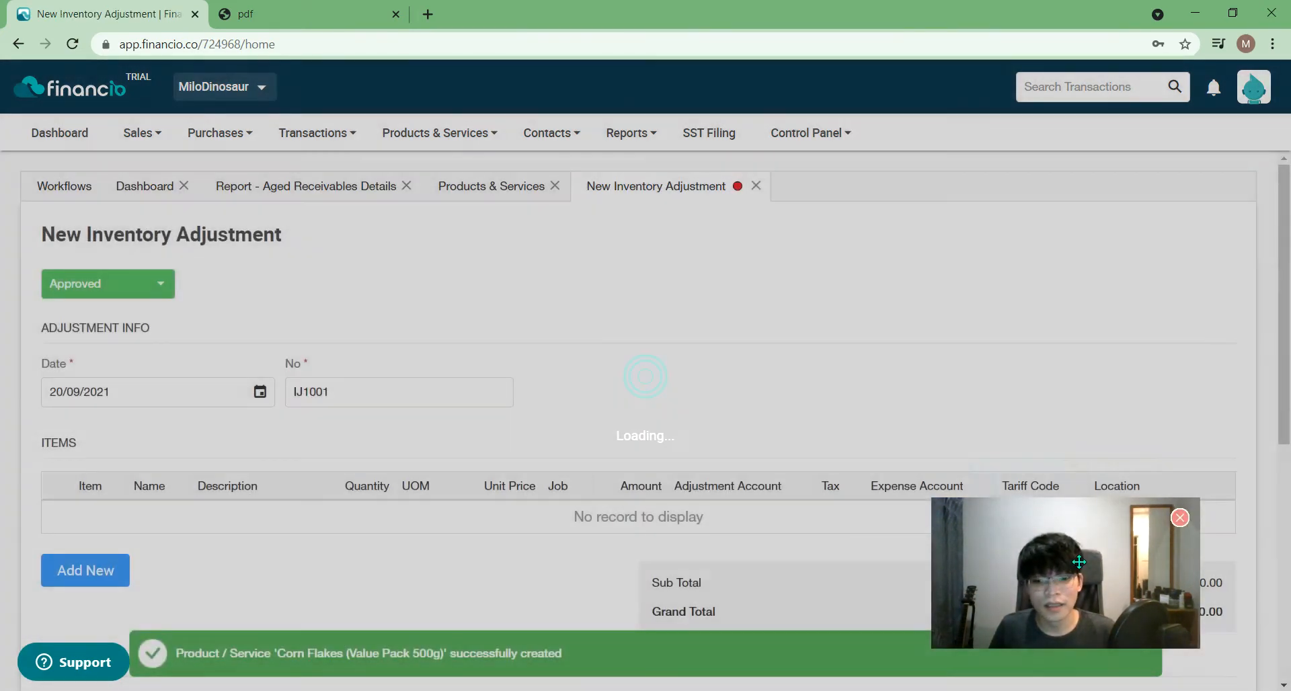
pyautogui.moveTo(1079, 563); pyautogui.dragTo(1148, 239)
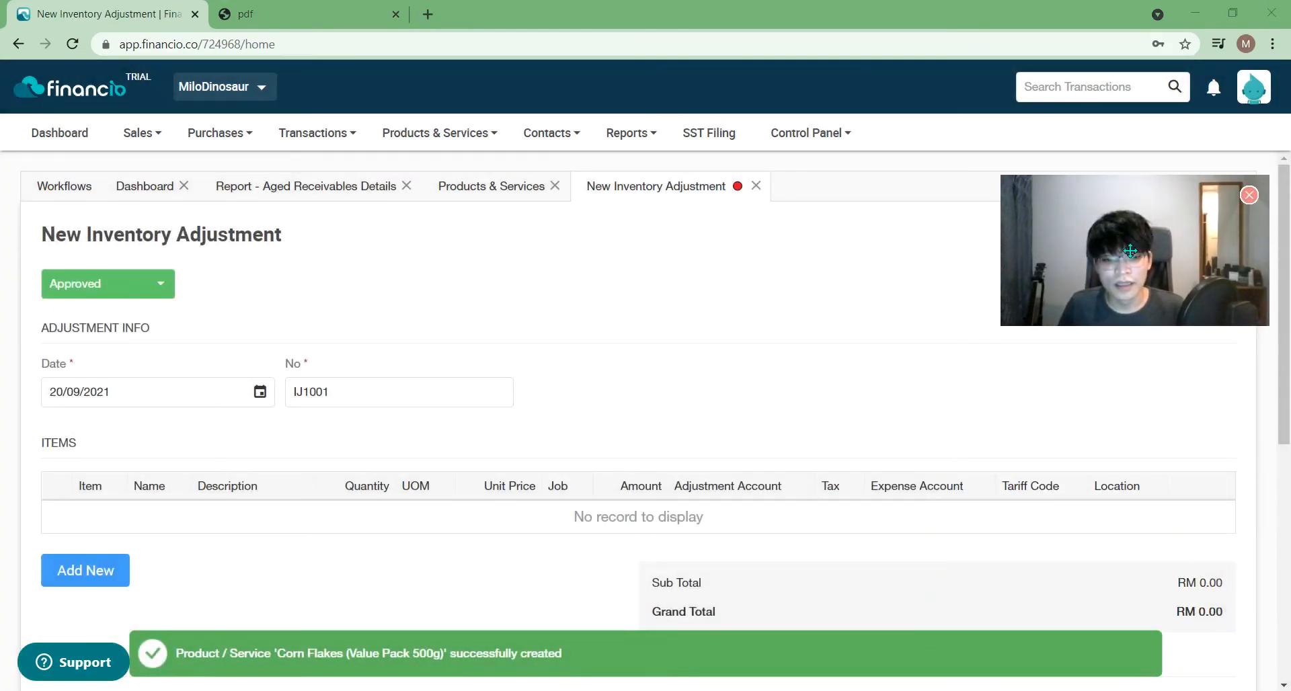
# - View Milo Powder 1kg (tin) and toggle Enable Auto Build on, then back off
pyautogui.click(490, 199)
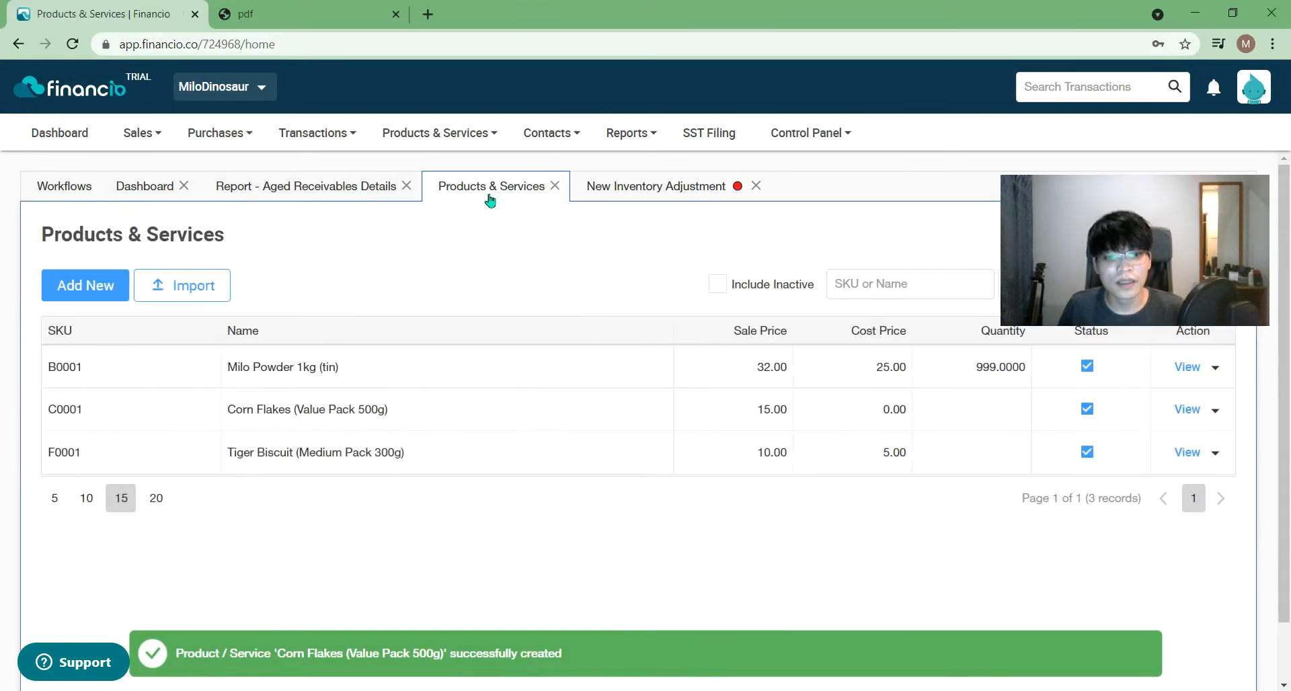
pyautogui.click(1187, 368)
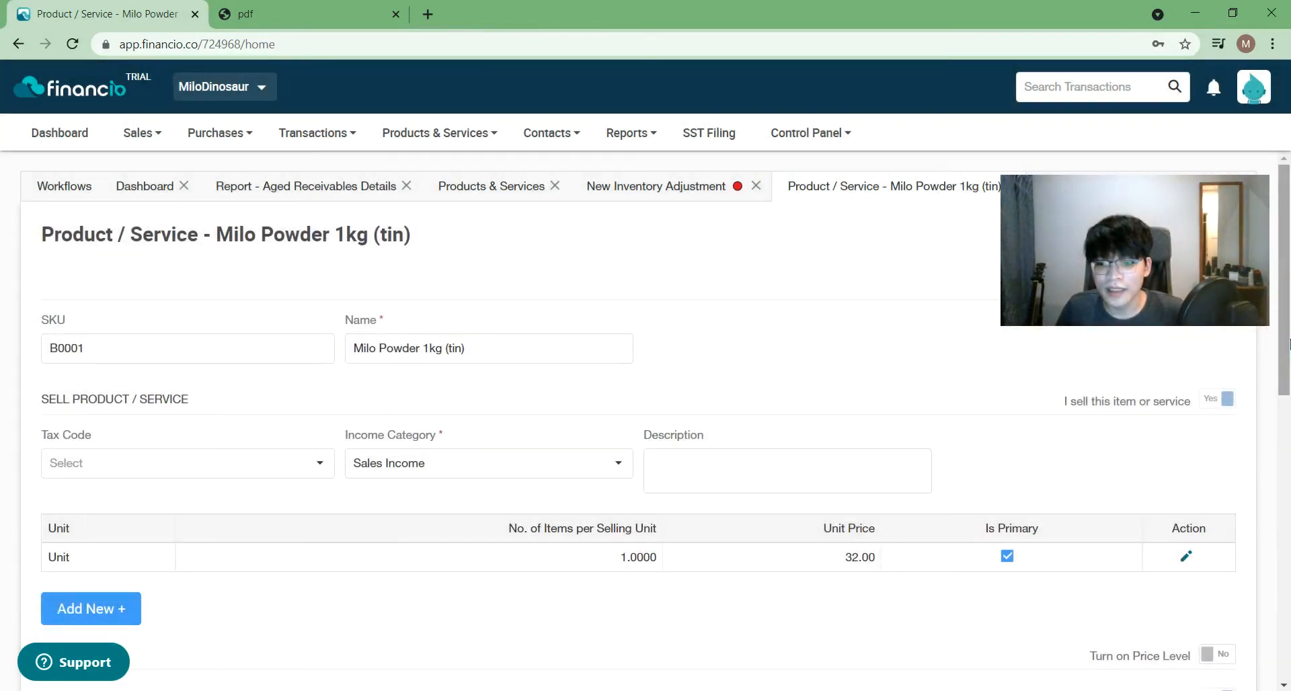
pyautogui.moveTo(1284, 350); pyautogui.dragTo(1289, 635)
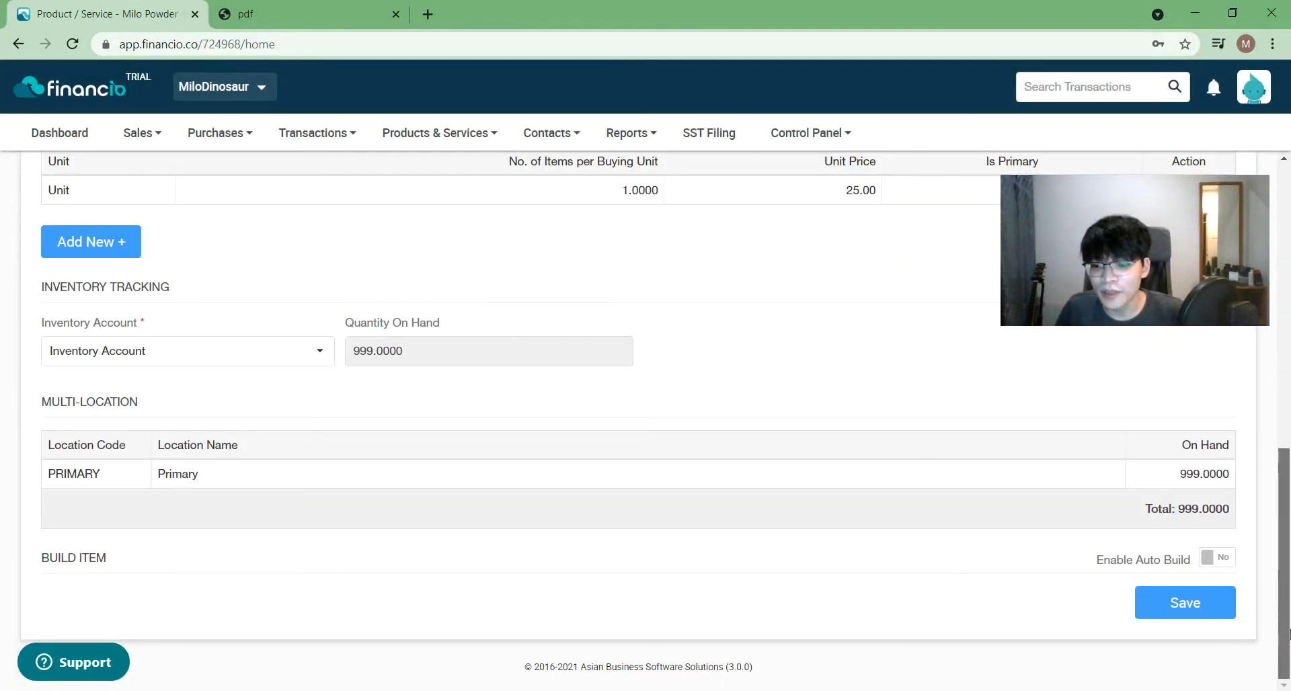
pyautogui.click(1210, 556)
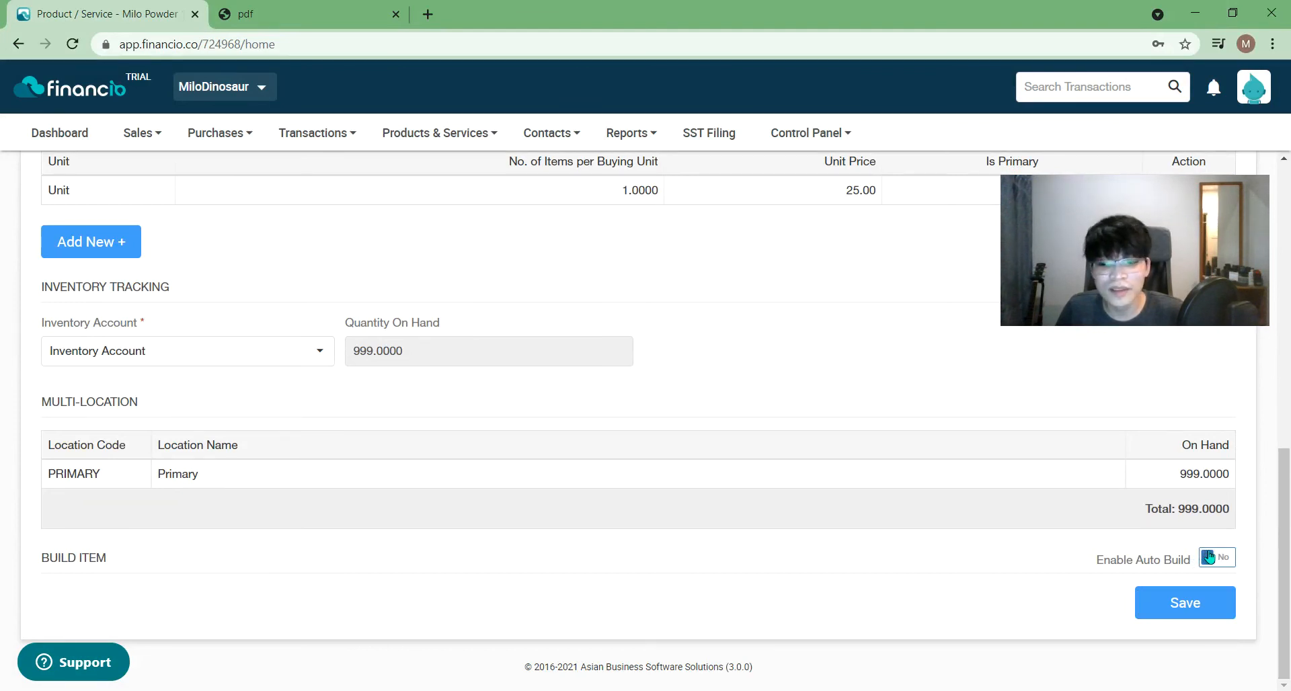
pyautogui.scroll(-1, 1103, 619)
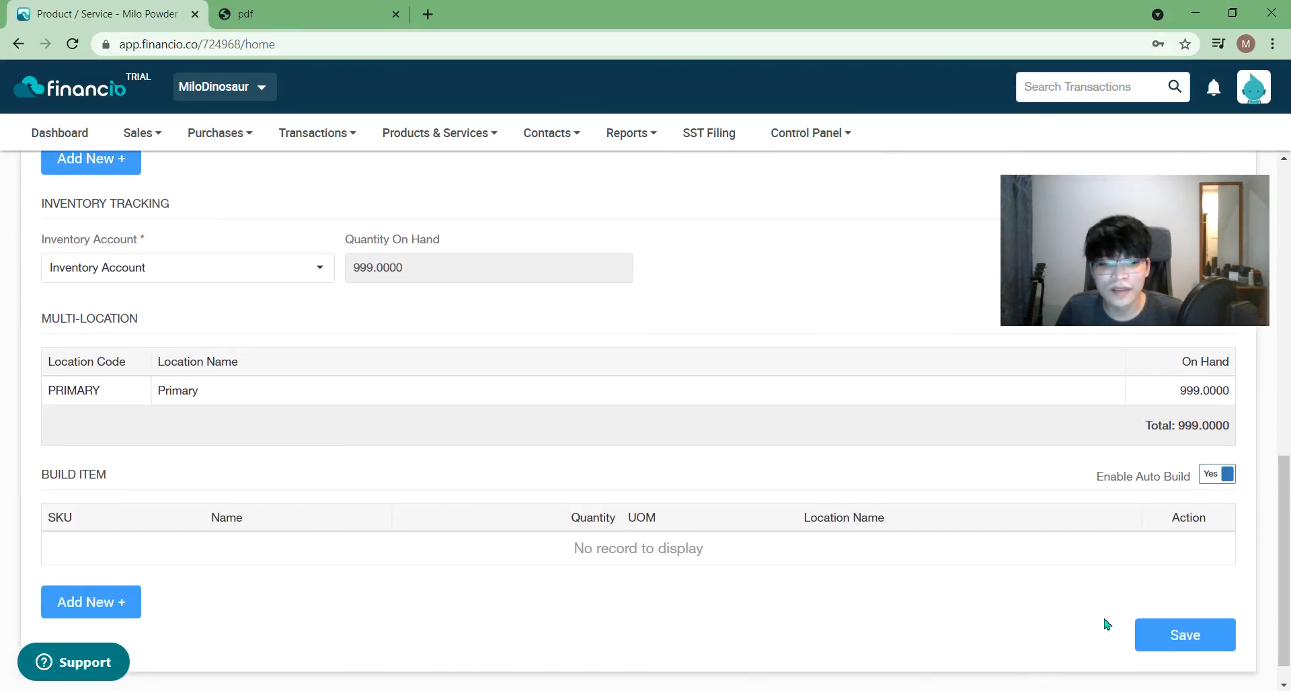
pyautogui.click(1215, 478)
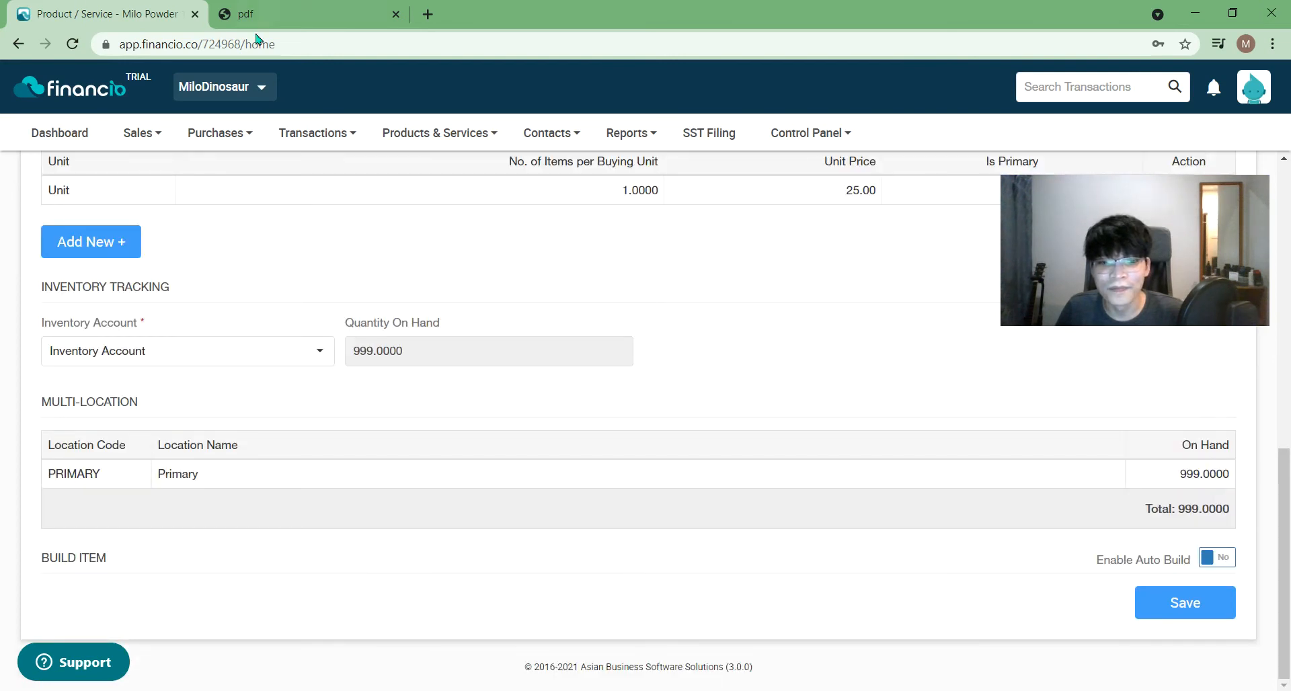
# - Open Products & Services > Build Items > Auto Build Items
pyautogui.click(432, 132)
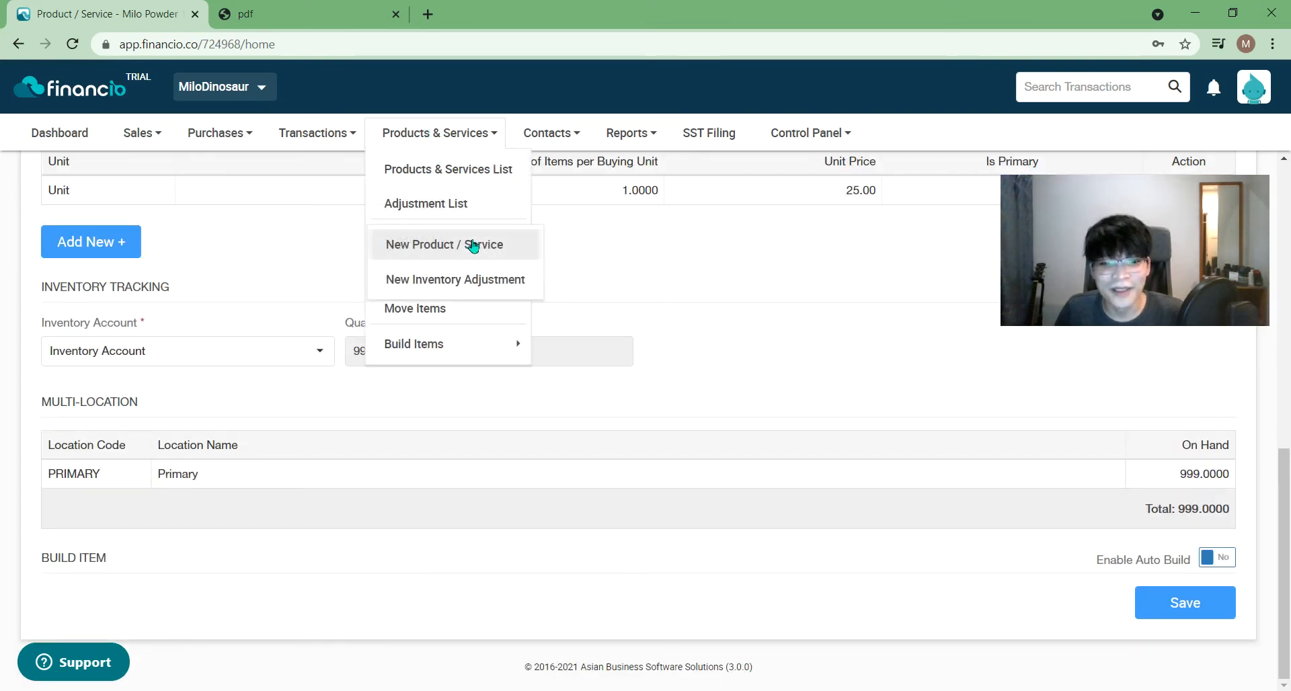
pyautogui.moveTo(455, 348)
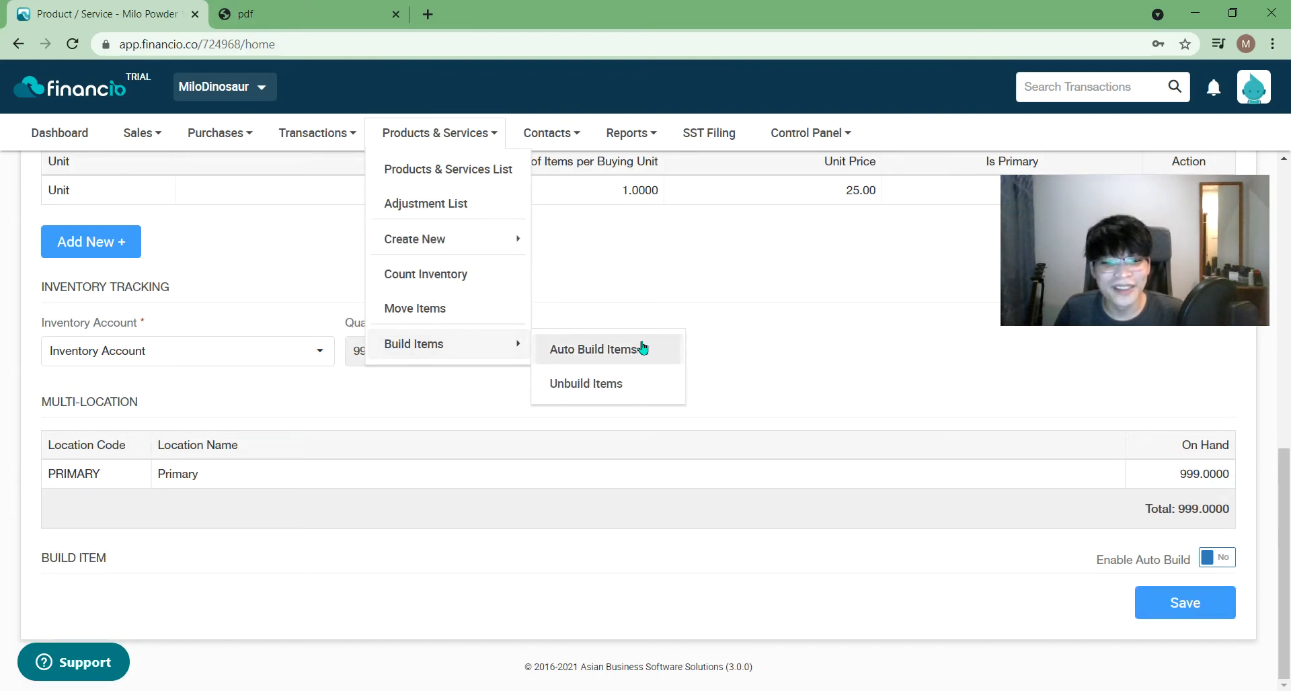
pyautogui.moveTo(480, 251)
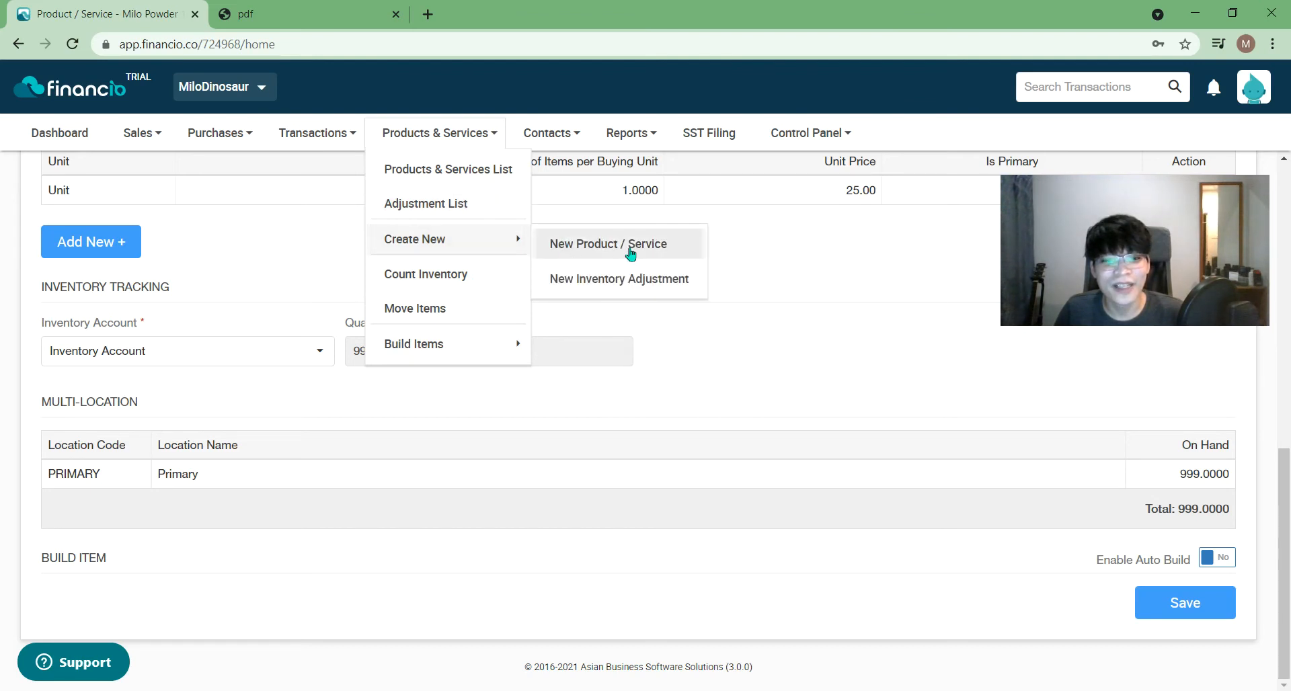
pyautogui.moveTo(514, 344)
pyautogui.click(595, 350)
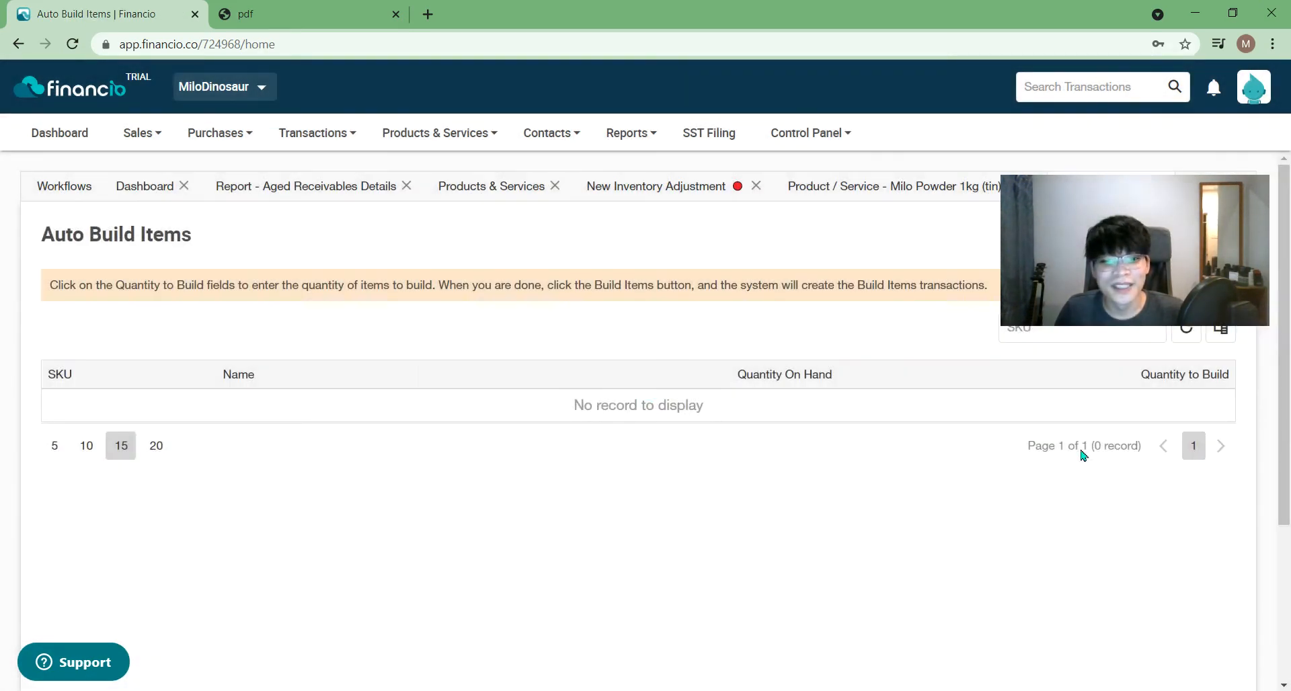
# - Try adding an item line to the new adjustment, then discard the unsaved adjustment
pyautogui.click(629, 195)
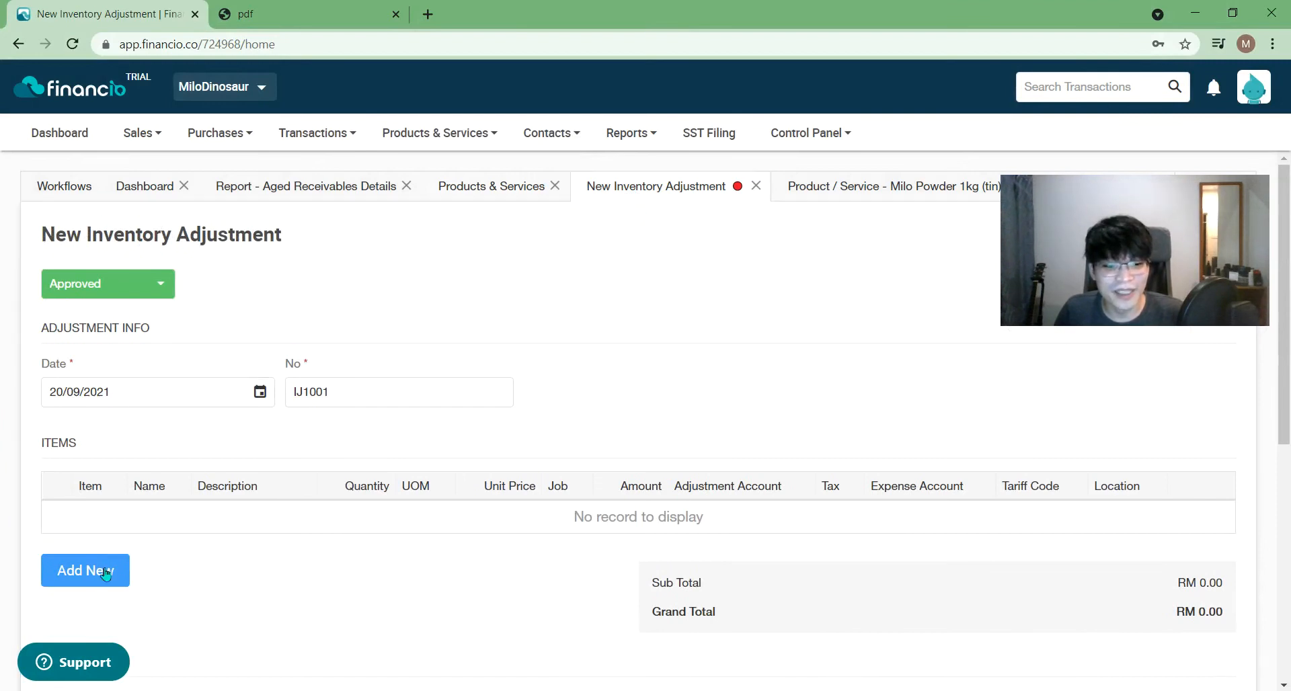
pyautogui.click(84, 571)
pyautogui.scroll(-1, 377, 444)
pyautogui.click(379, 457)
pyautogui.click(467, 296)
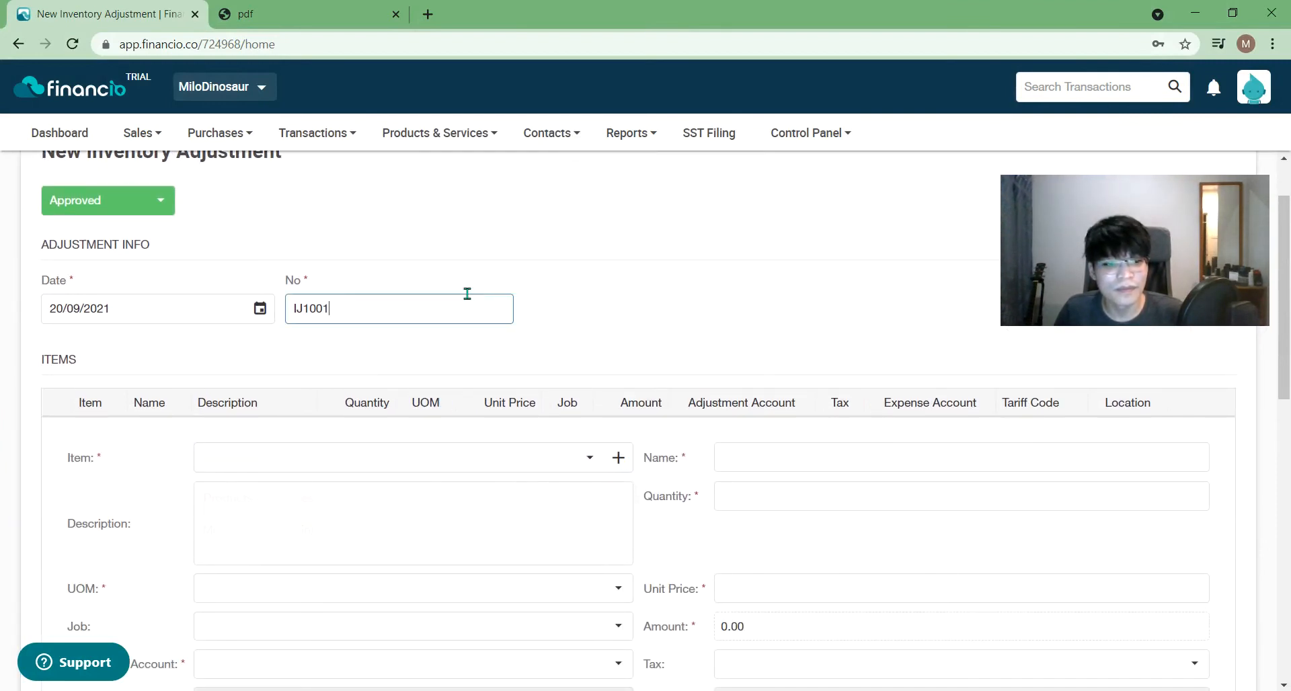
pyautogui.click(73, 44)
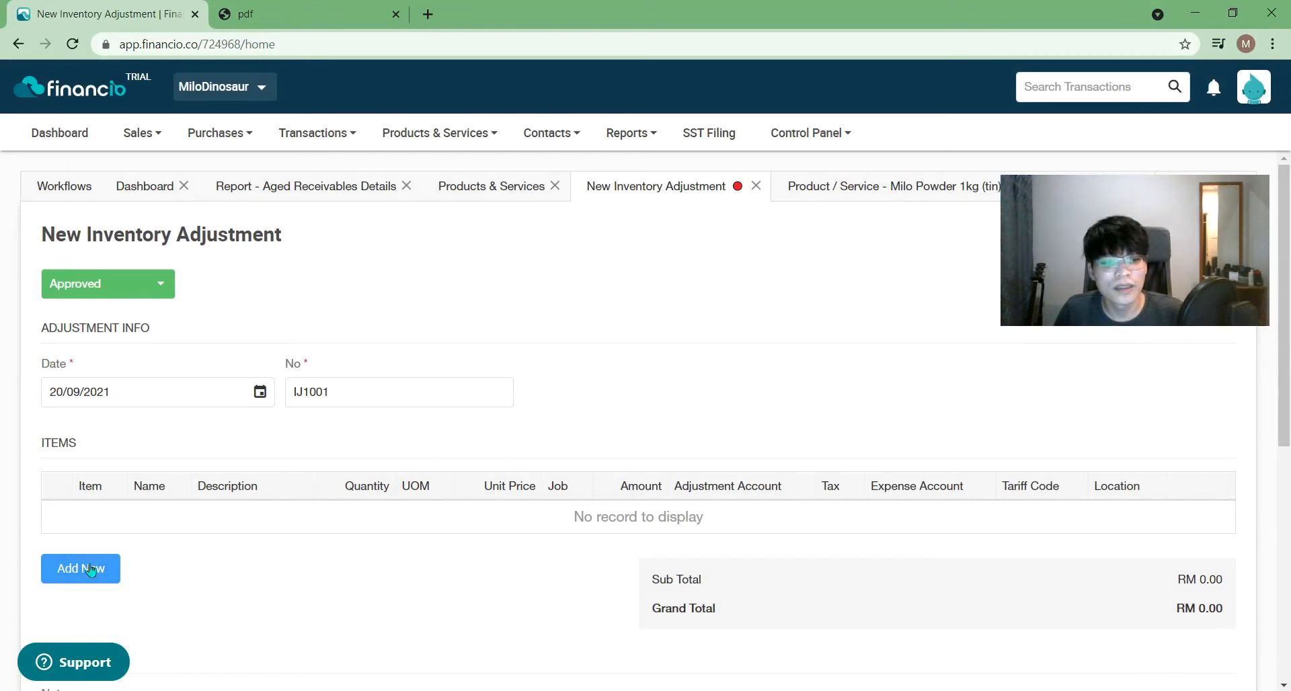
pyautogui.click(107, 573)
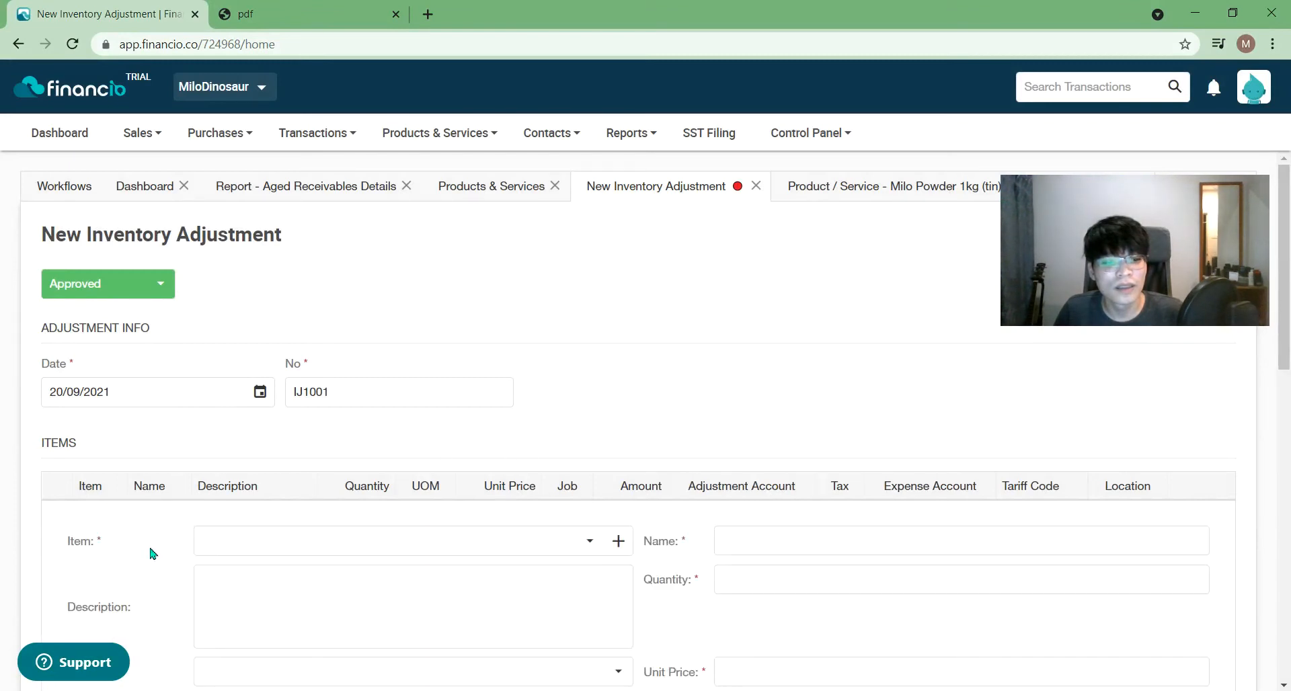
pyautogui.click(417, 542)
pyautogui.click(705, 400)
pyautogui.click(756, 186)
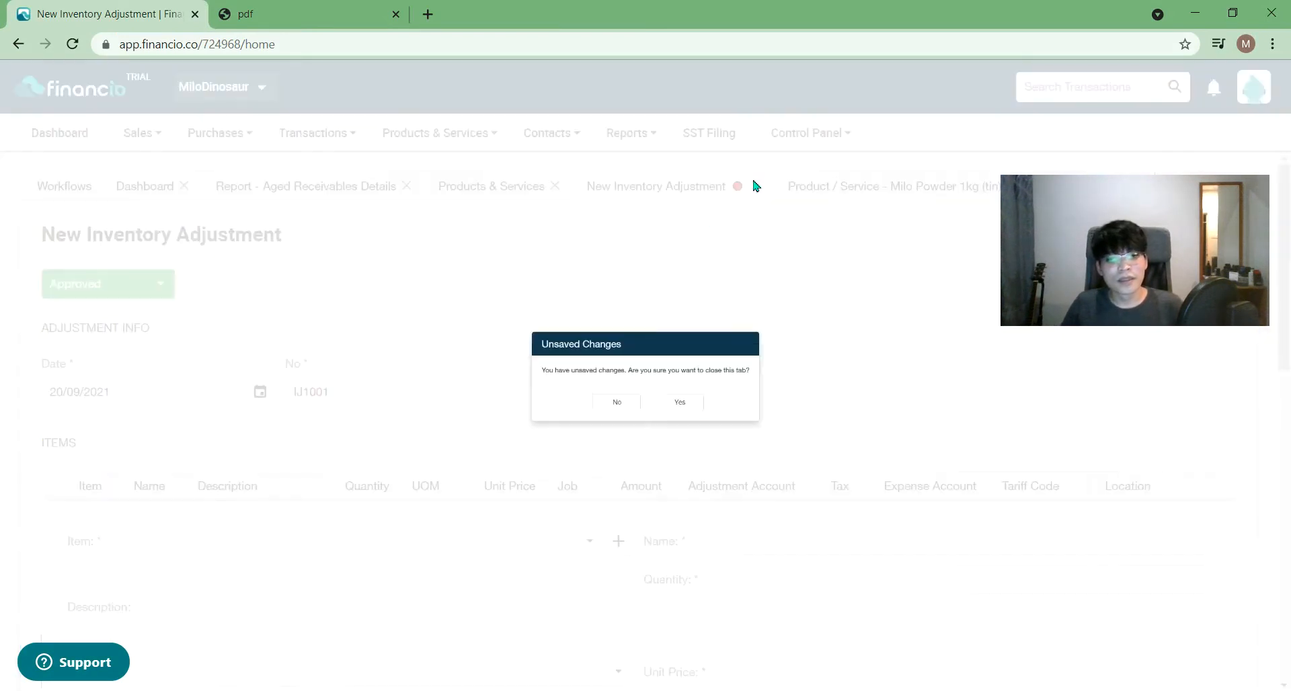
pyautogui.click(678, 425)
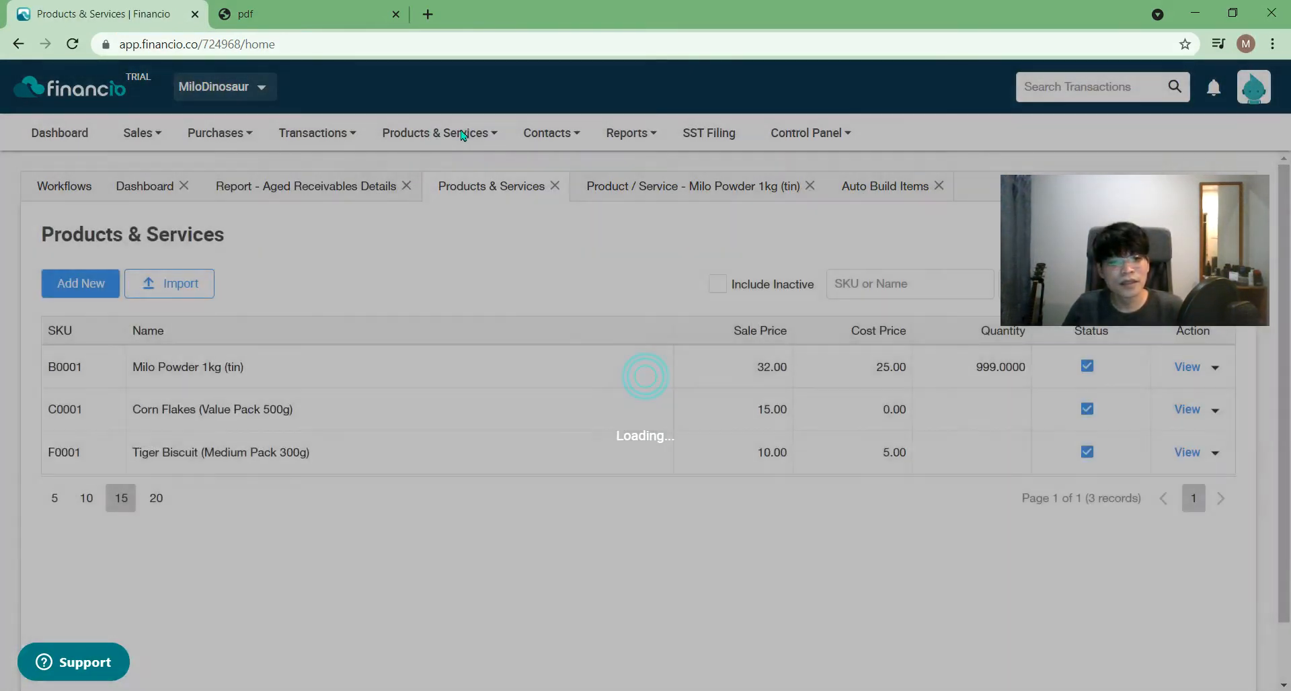
# - Open the Adjustment List and close the Milo Powder 1kg (tin) page to clear the too-many-tabs warning
pyautogui.click(462, 133)
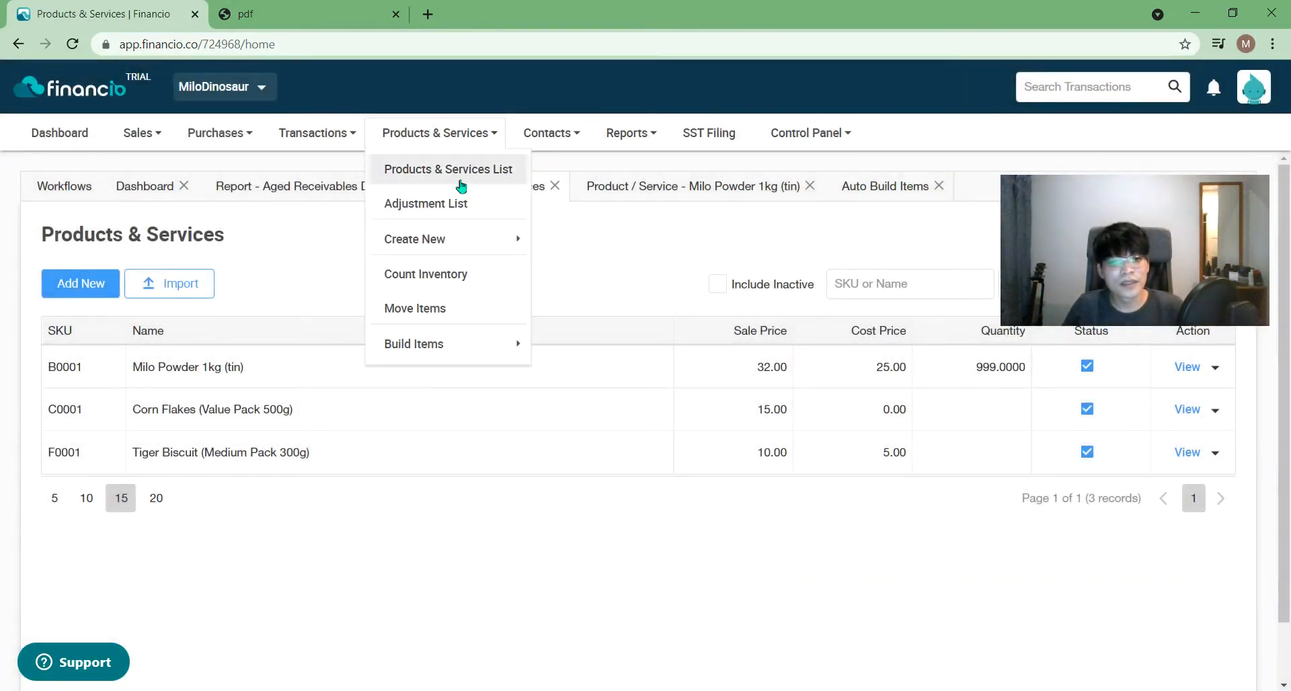
pyautogui.click(453, 204)
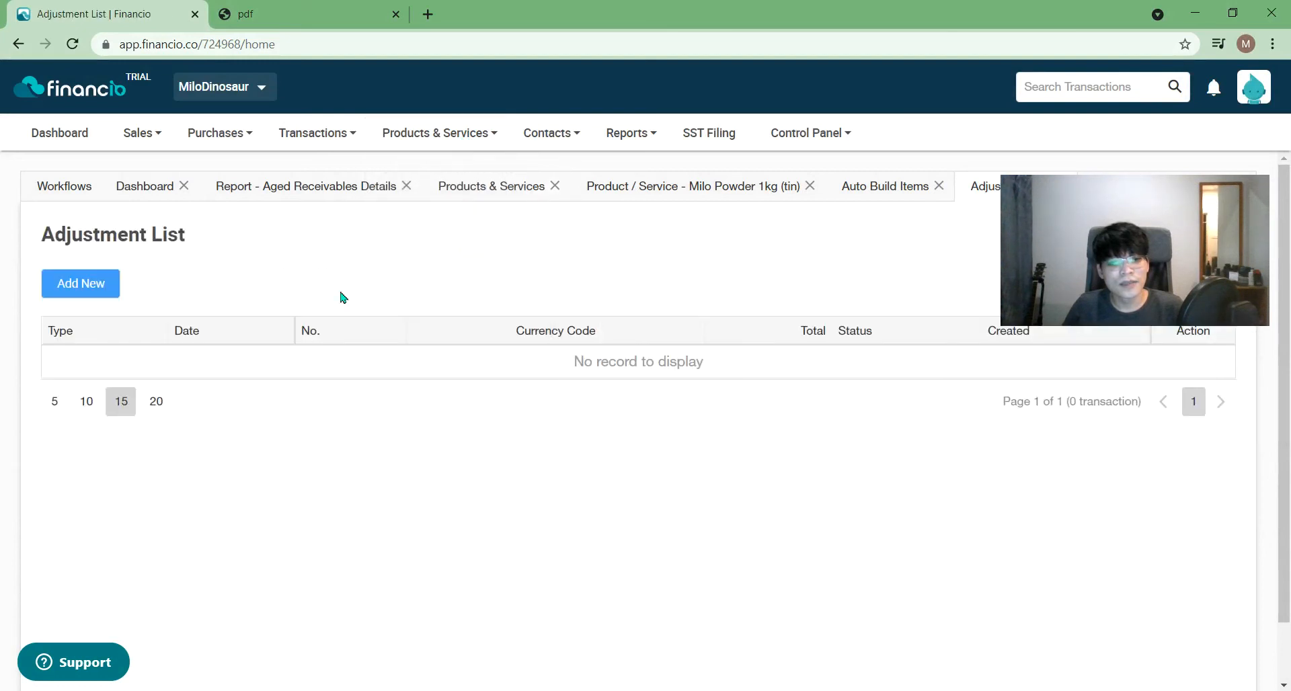
pyautogui.click(74, 284)
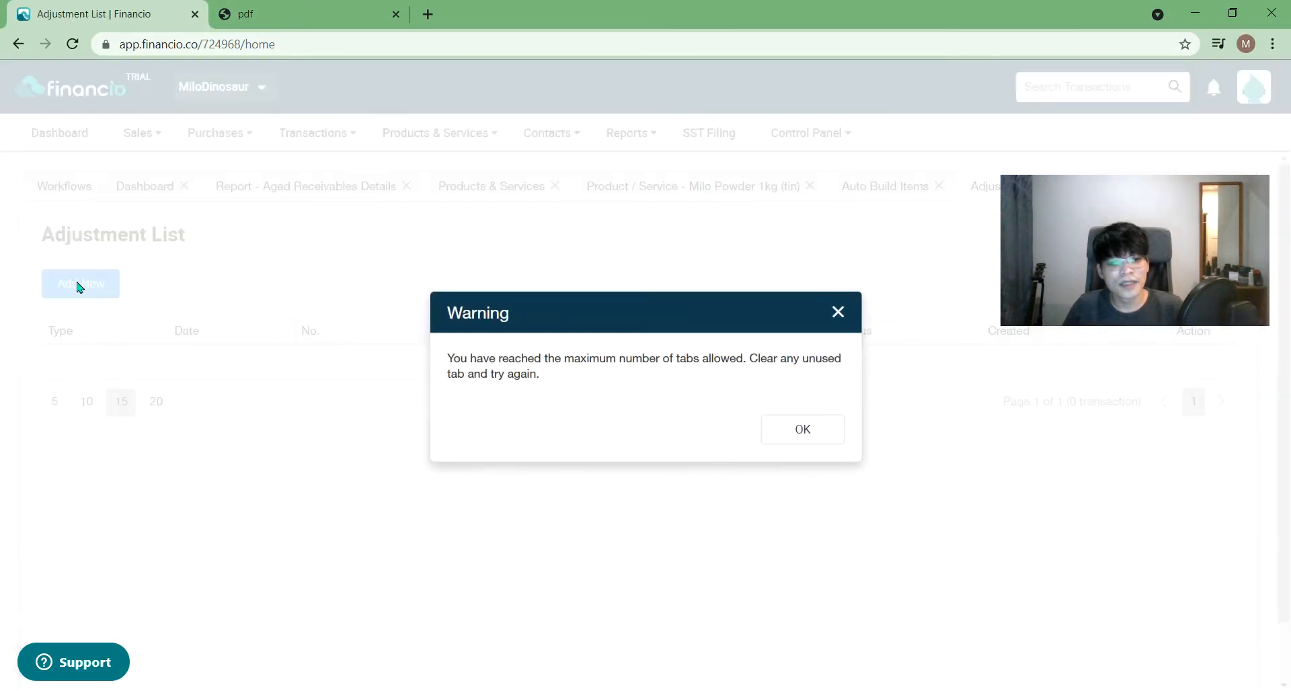
pyautogui.click(828, 440)
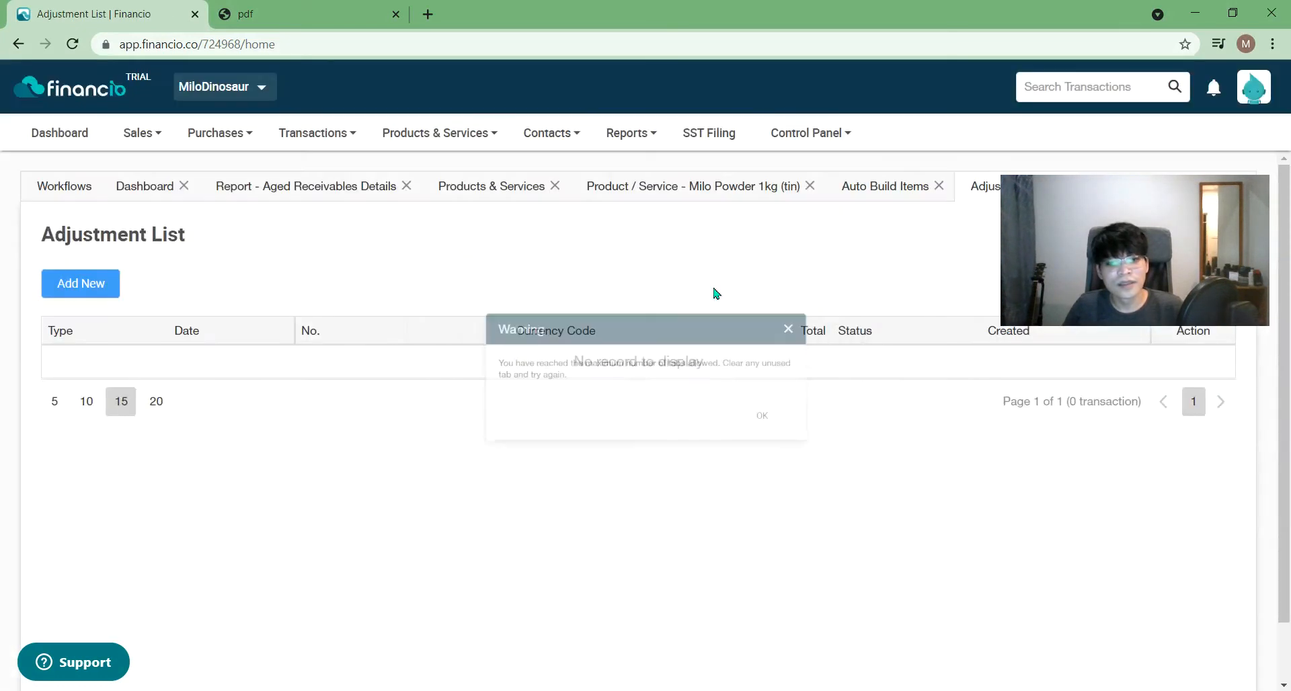
pyautogui.click(816, 190)
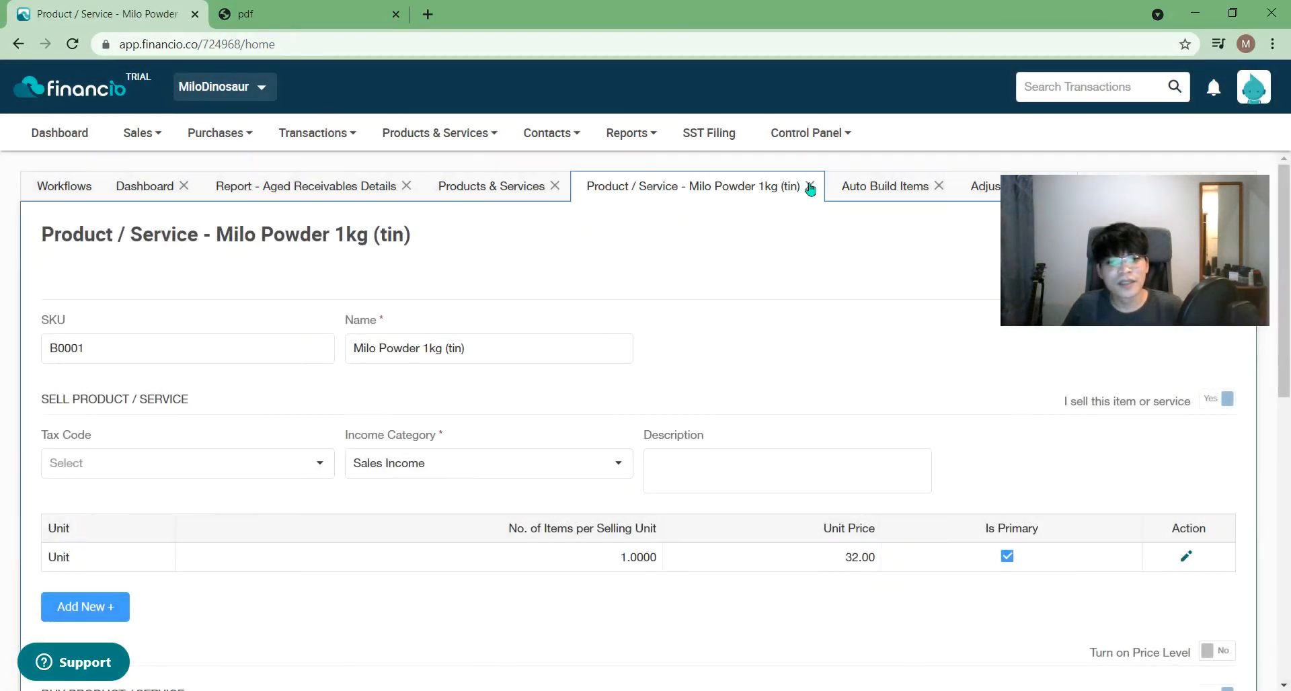
pyautogui.click(811, 188)
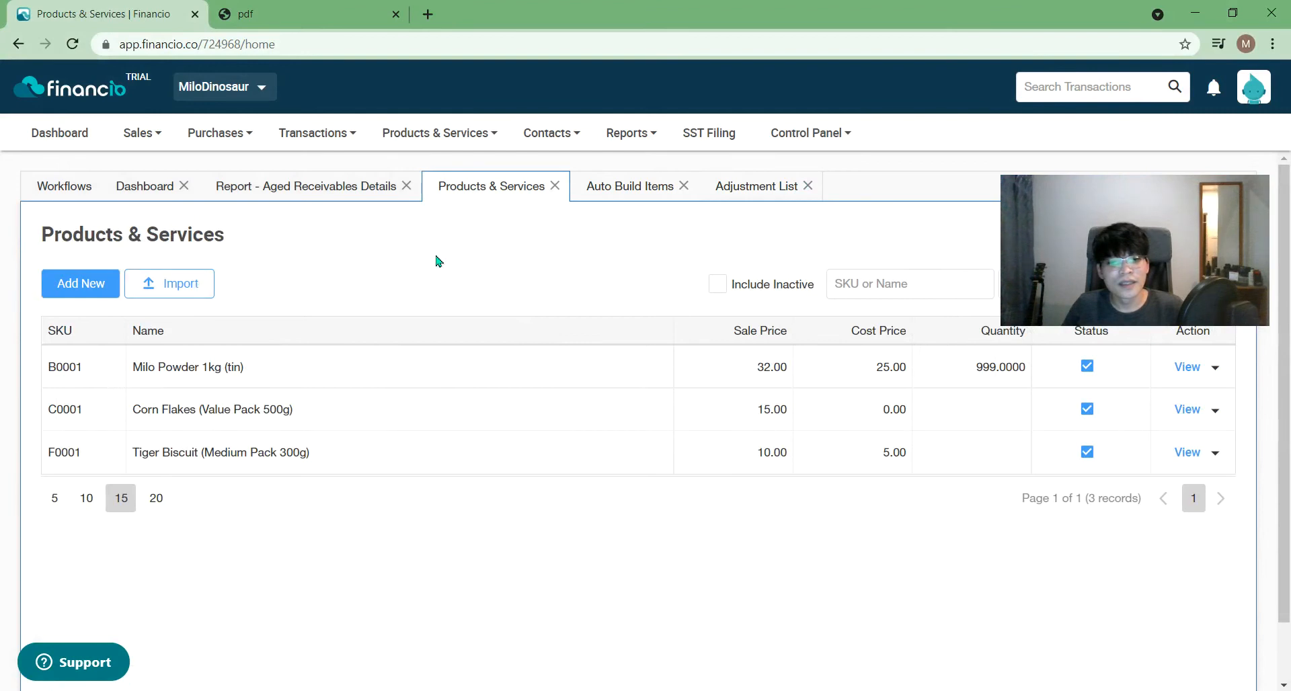
pyautogui.click(759, 192)
# - Start a new adjustment with a Milo Powder 1kg (tin) line, then close it unfinished
pyautogui.click(94, 283)
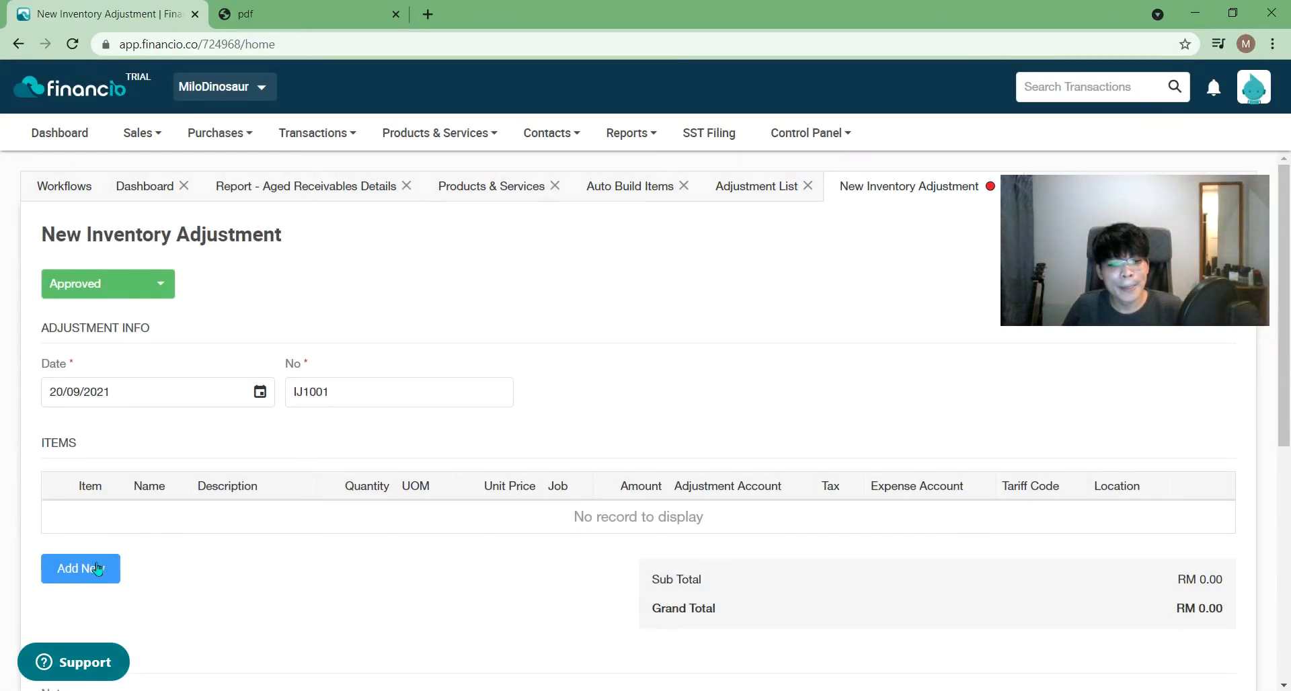
pyautogui.click(98, 568)
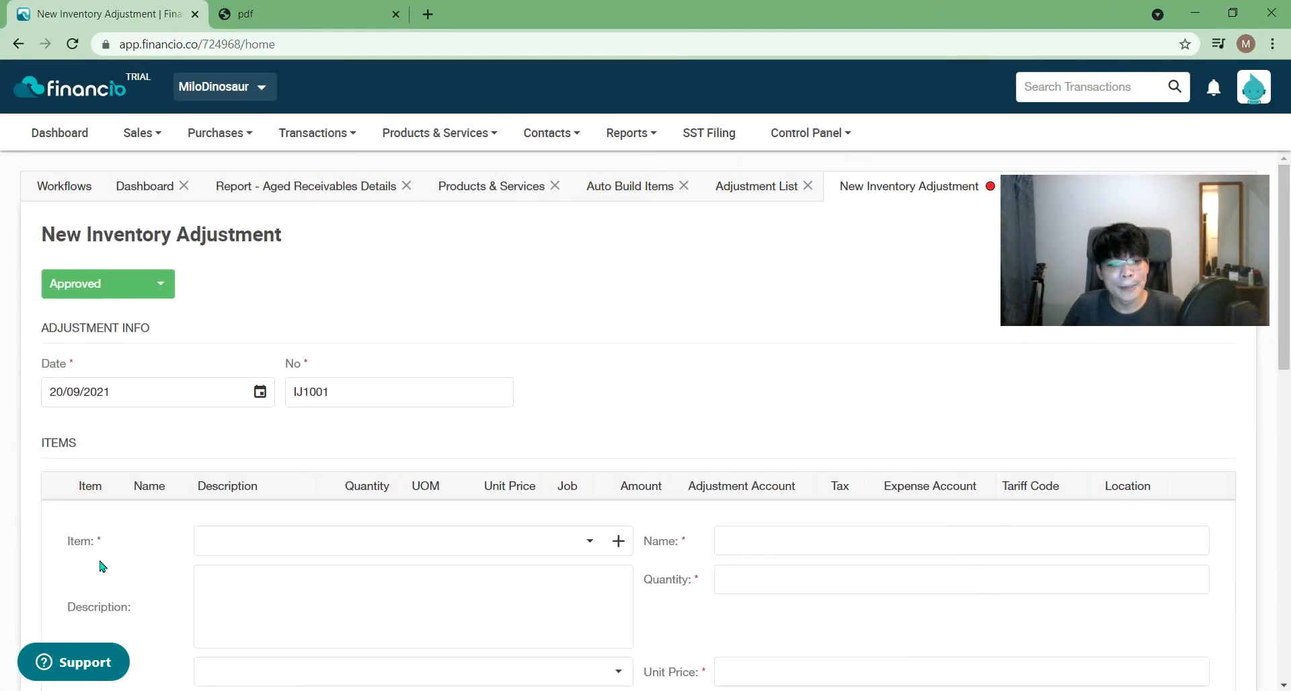
pyautogui.click(291, 541)
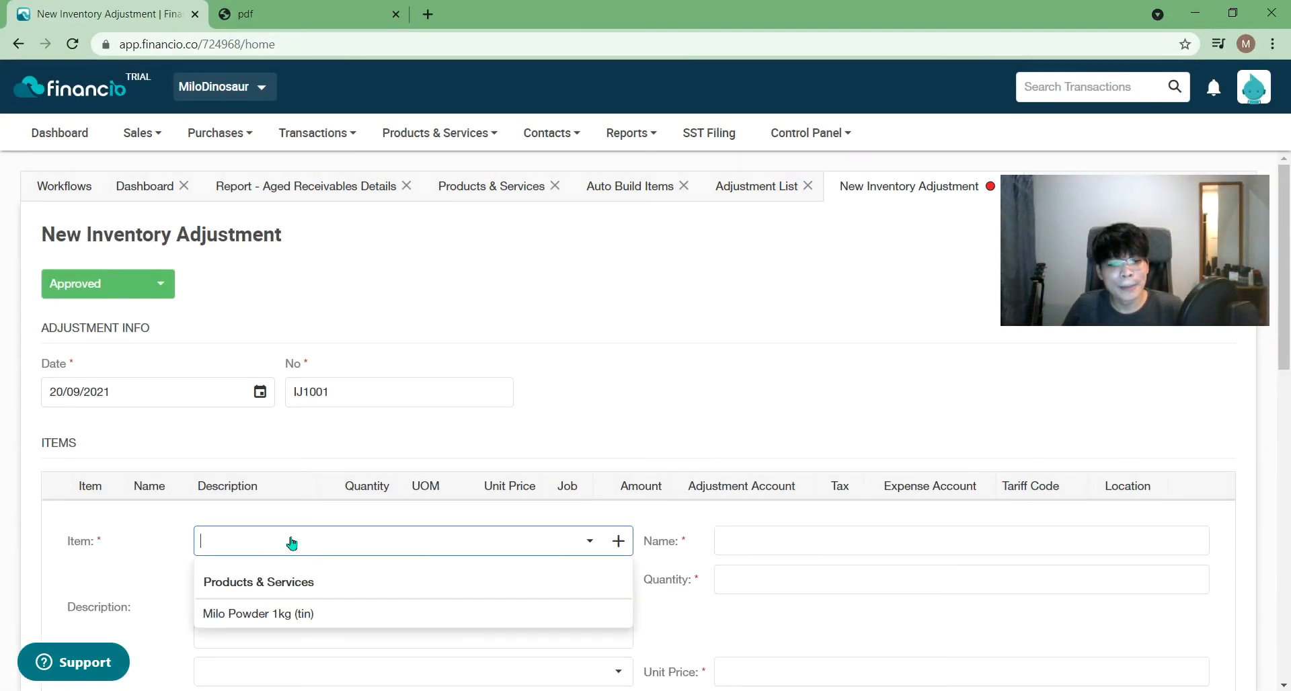
pyautogui.click(312, 613)
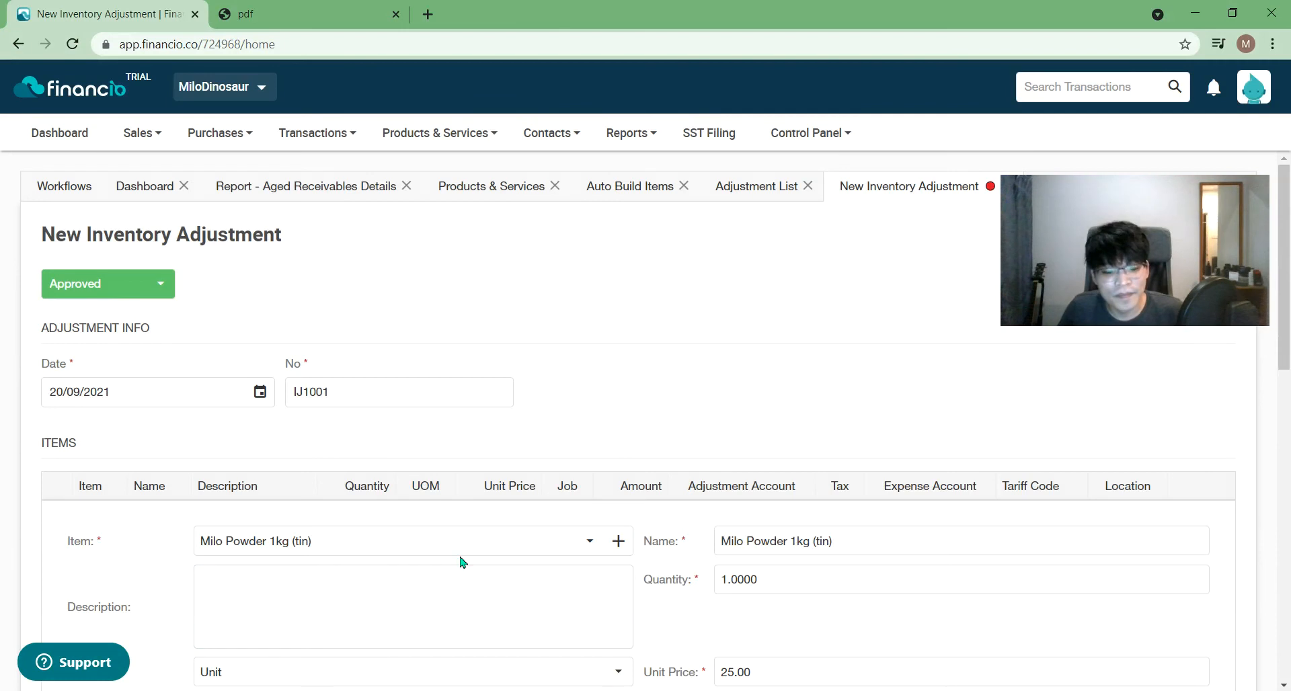
pyautogui.click(588, 544)
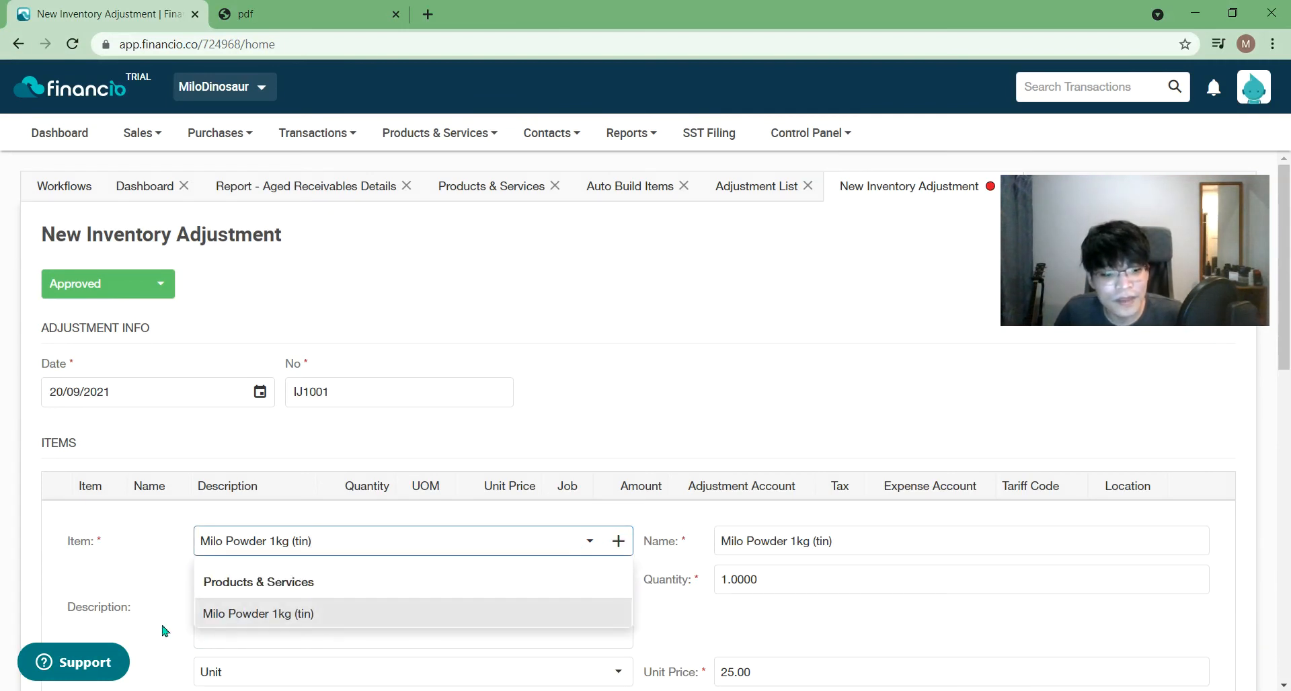
pyautogui.scroll(-2, 228, 547)
pyautogui.click(671, 239)
pyautogui.scroll(-2, 686, 274)
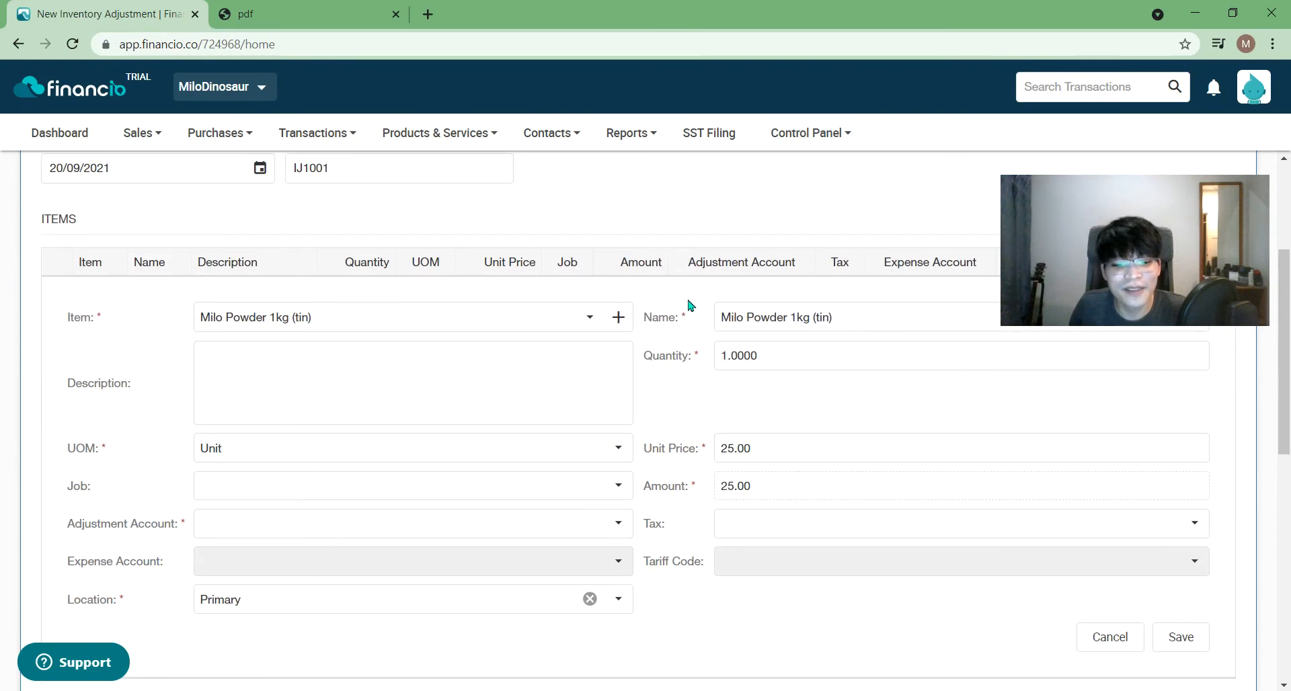
pyautogui.scroll(4, 690, 306)
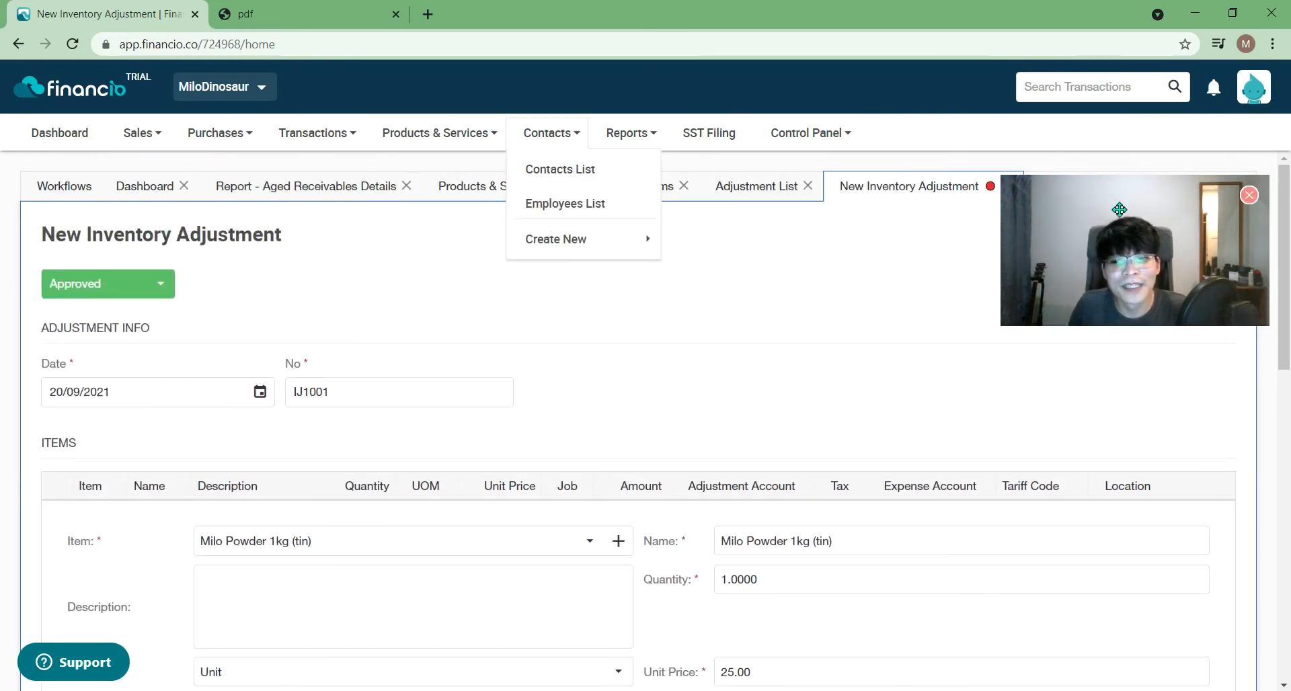
pyautogui.moveTo(1118, 200); pyautogui.dragTo(1140, 298)
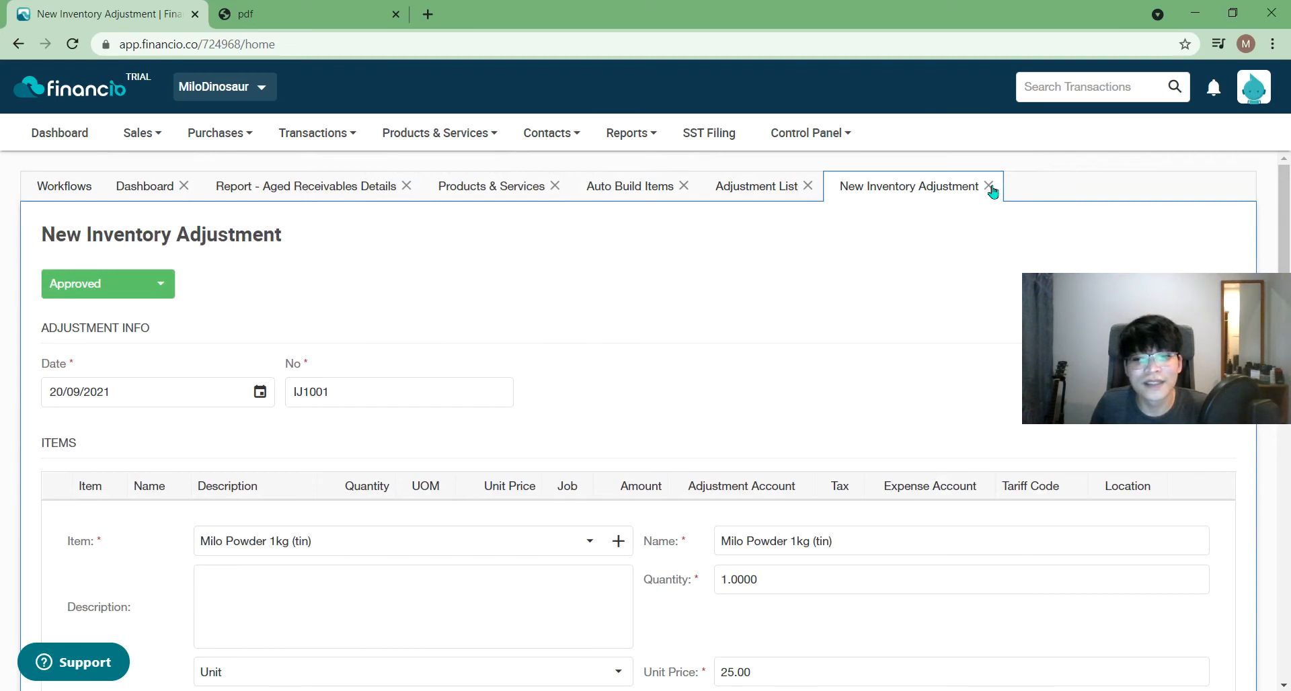
pyautogui.click(988, 185)
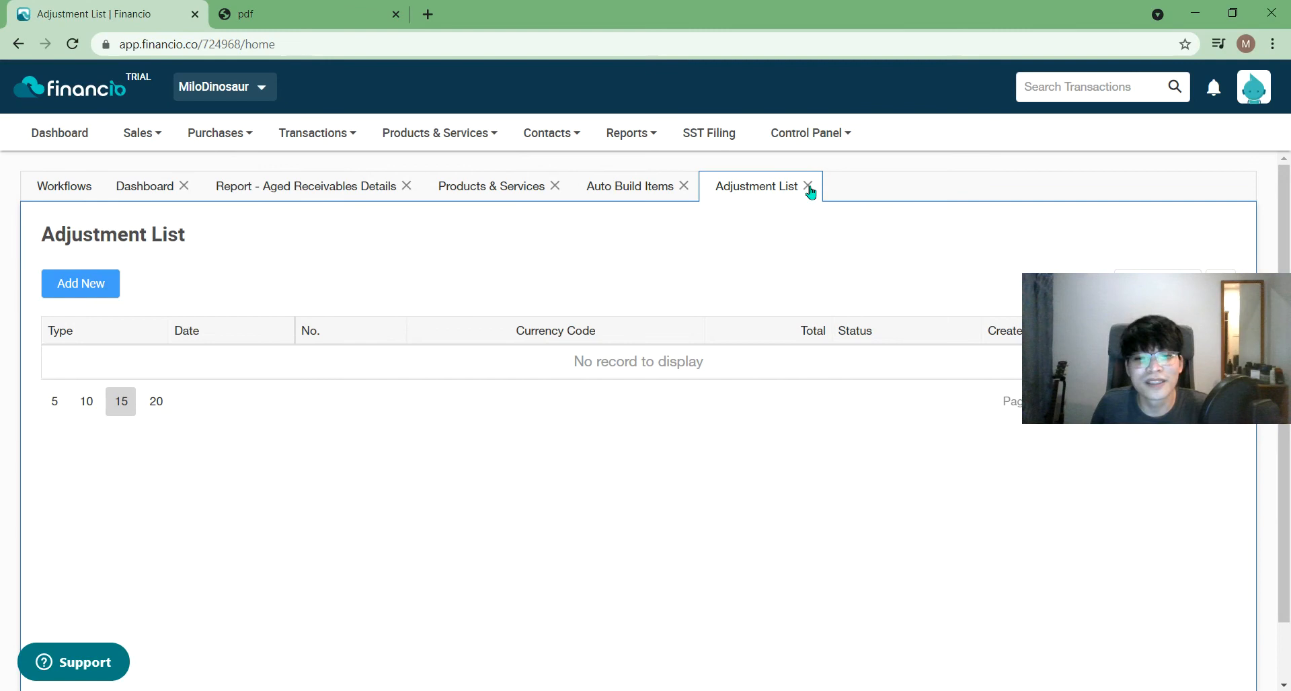
# - Close the Adjustment List and refresh the Products & Services list to check stock
pyautogui.click(632, 188)
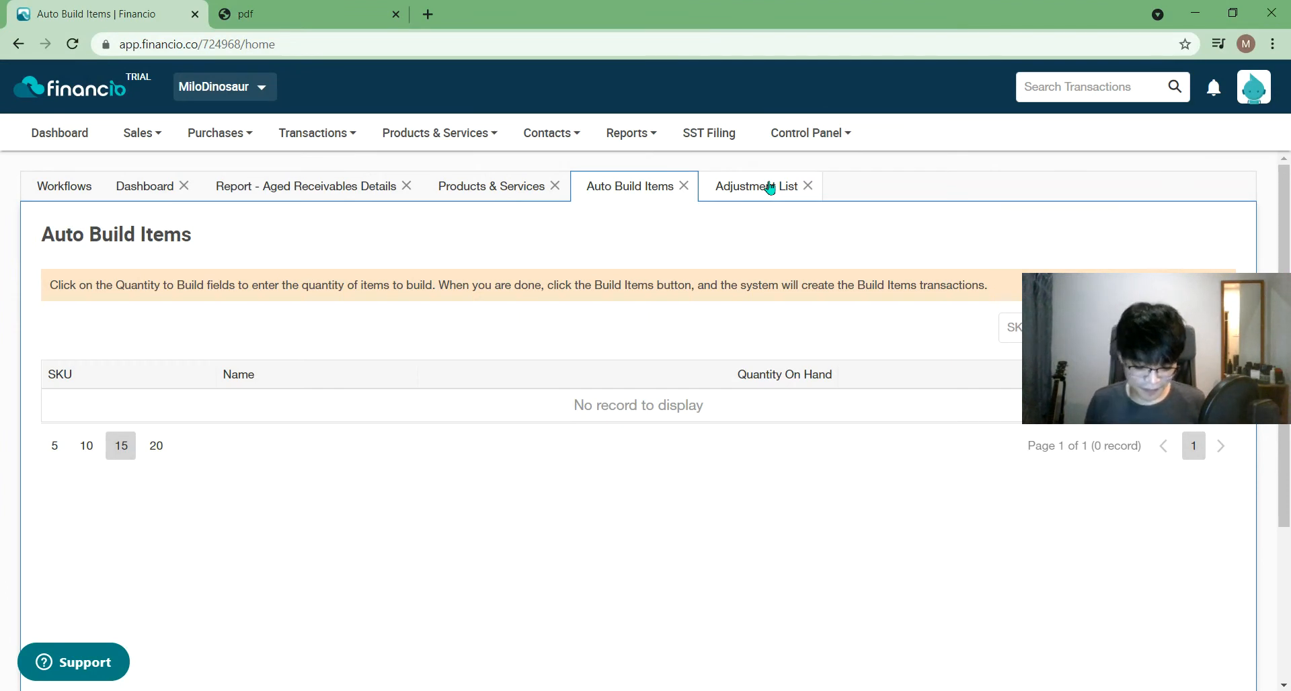
pyautogui.click(808, 185)
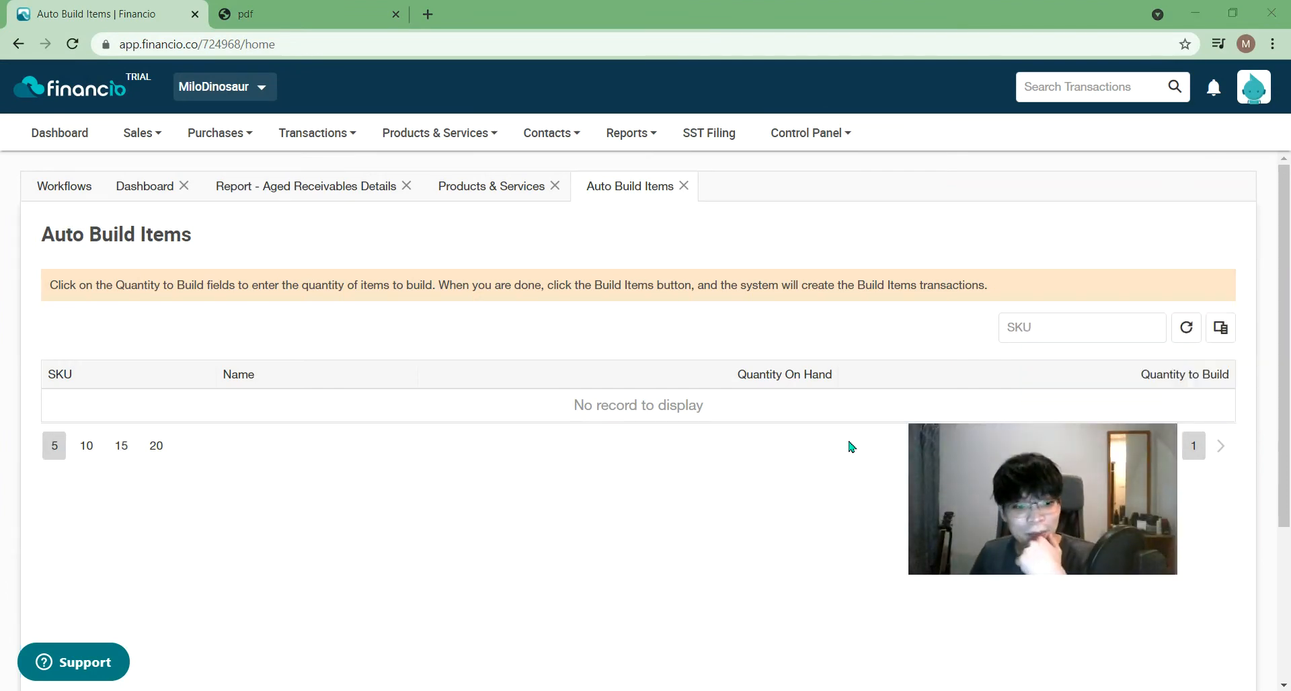
pyautogui.click(490, 198)
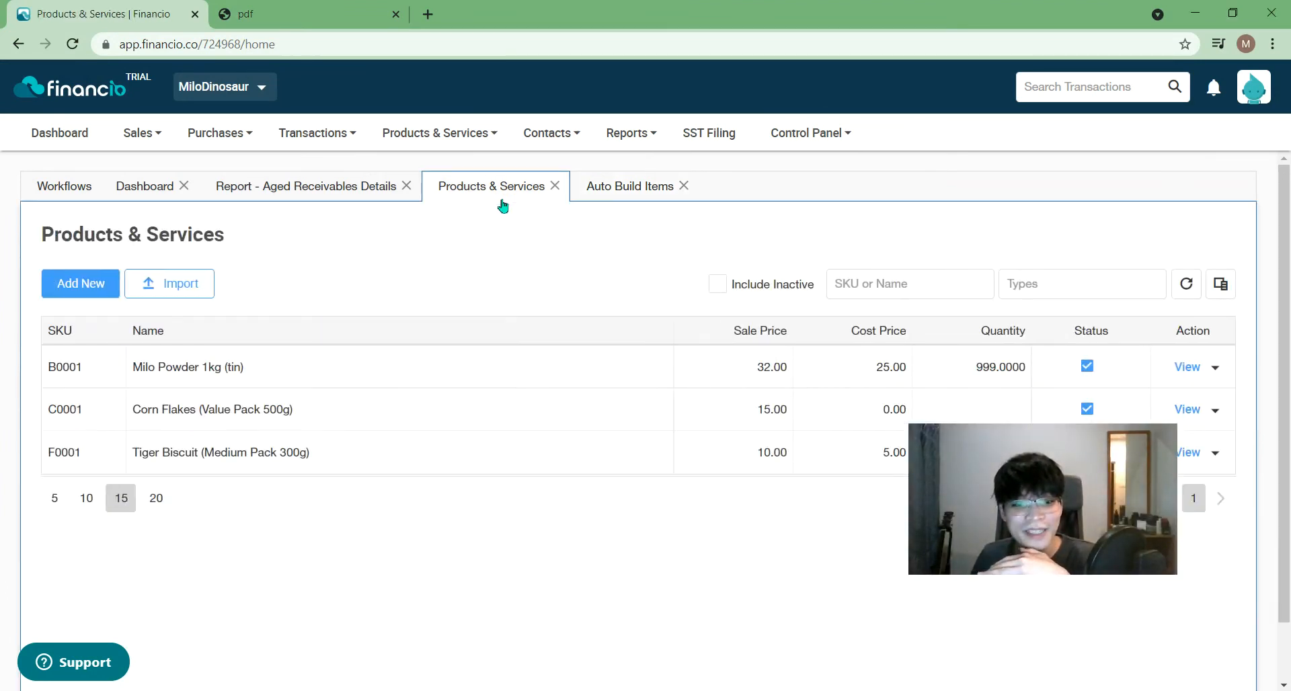
pyautogui.moveTo(988, 447); pyautogui.dragTo(1024, 564)
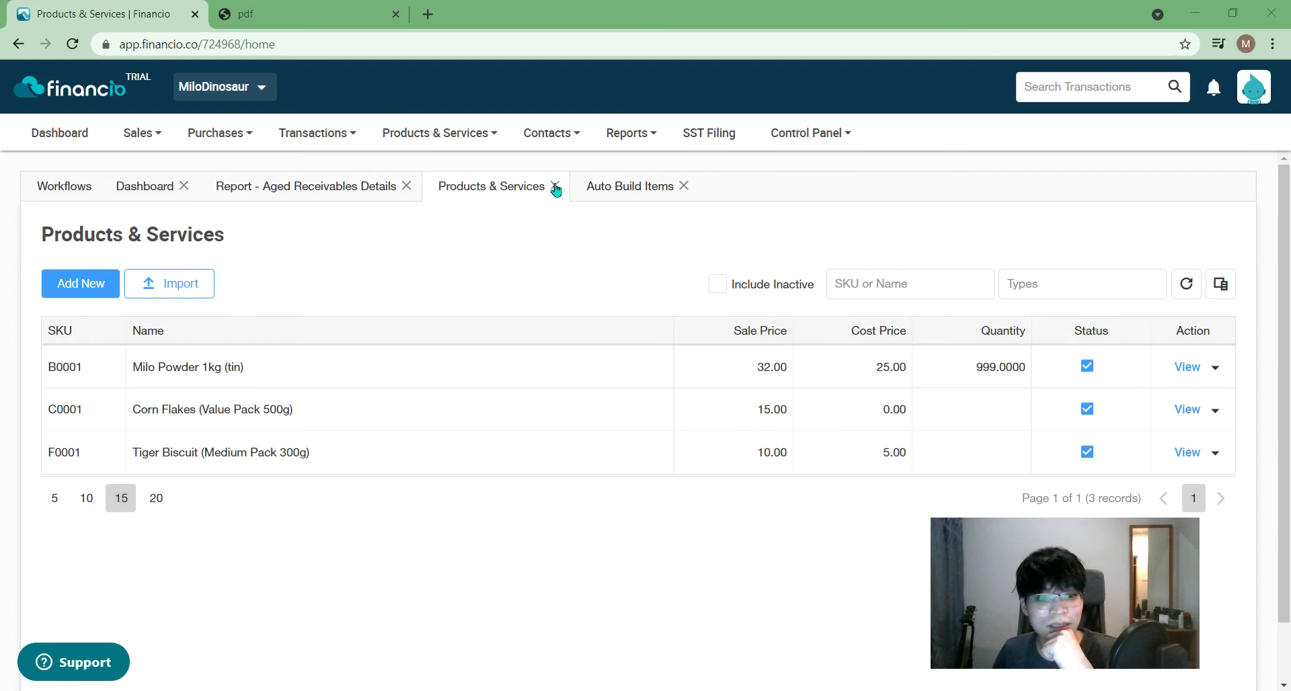
pyautogui.click(1186, 286)
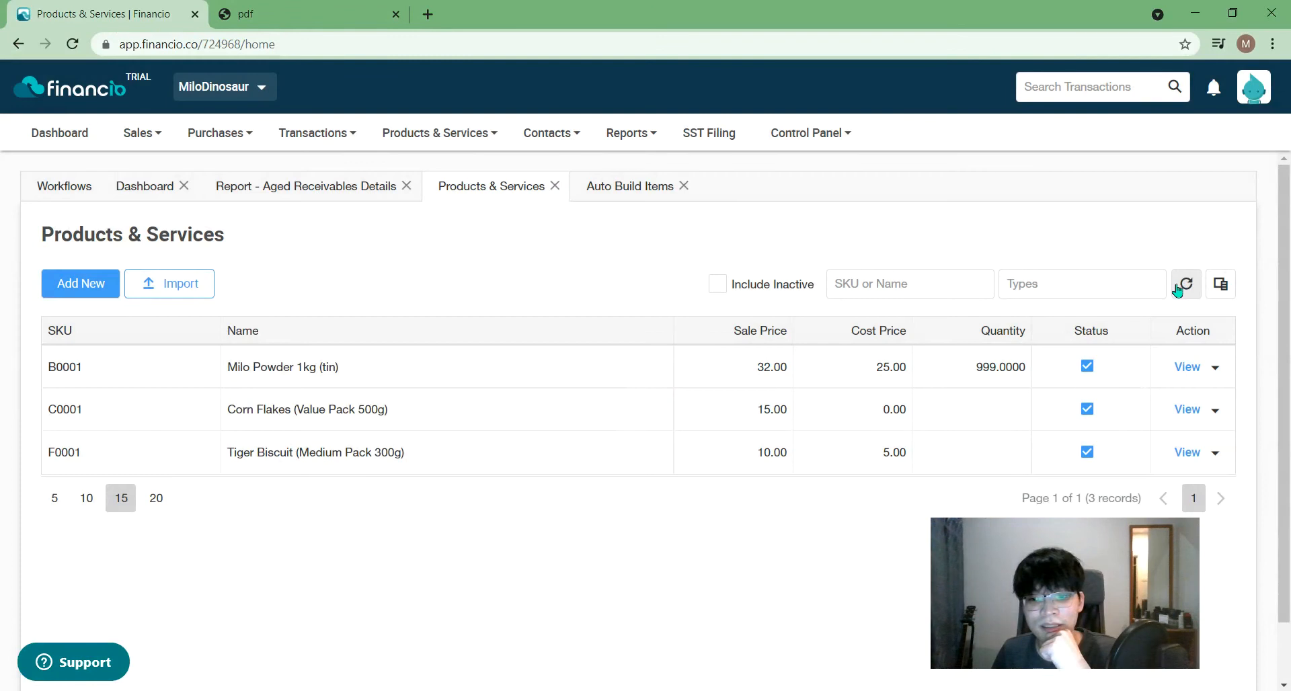
pyautogui.click(1184, 288)
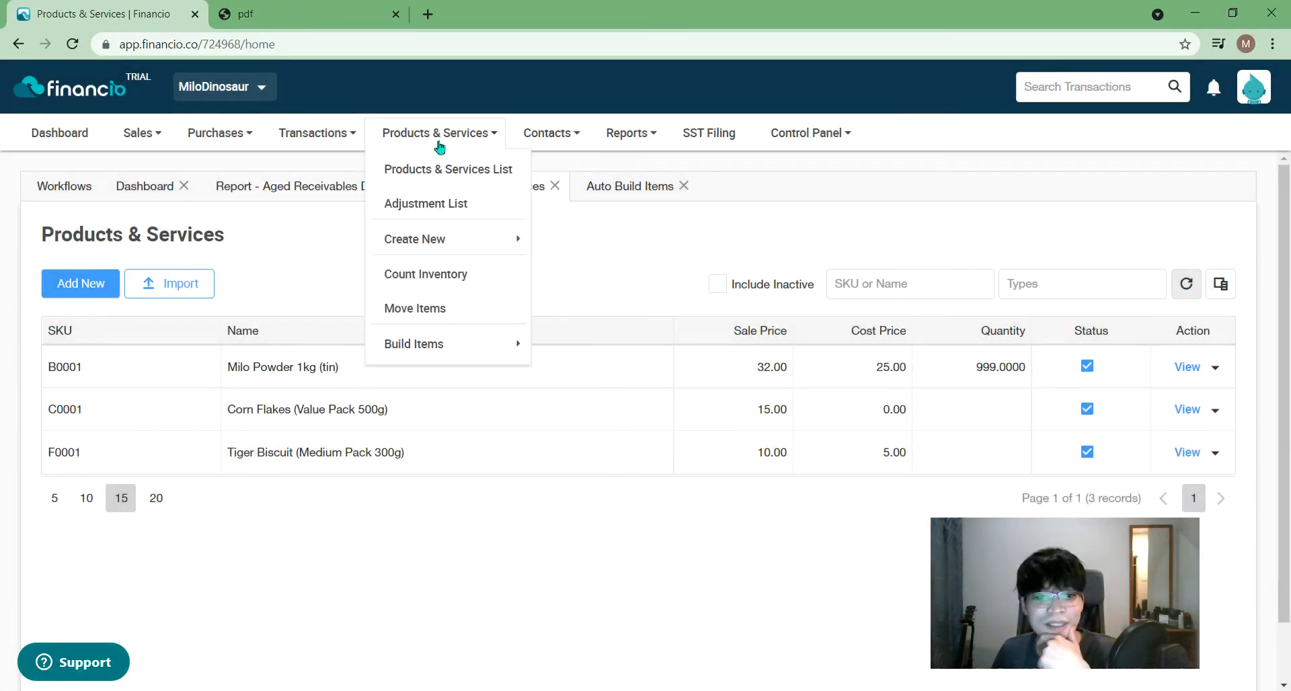
# - Open Purchases Bill 124532 from the purchases list, review its lines, and save it
pyautogui.moveTo(303, 138)
pyautogui.moveTo(243, 135)
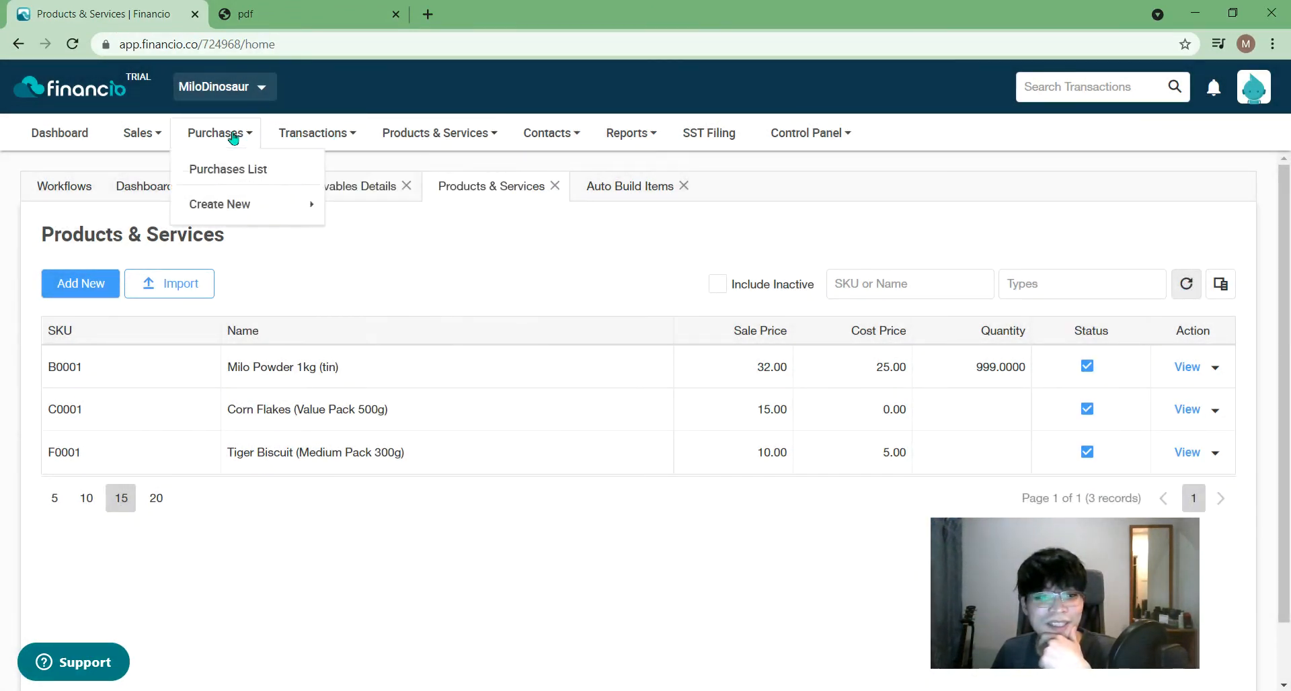
pyautogui.click(249, 172)
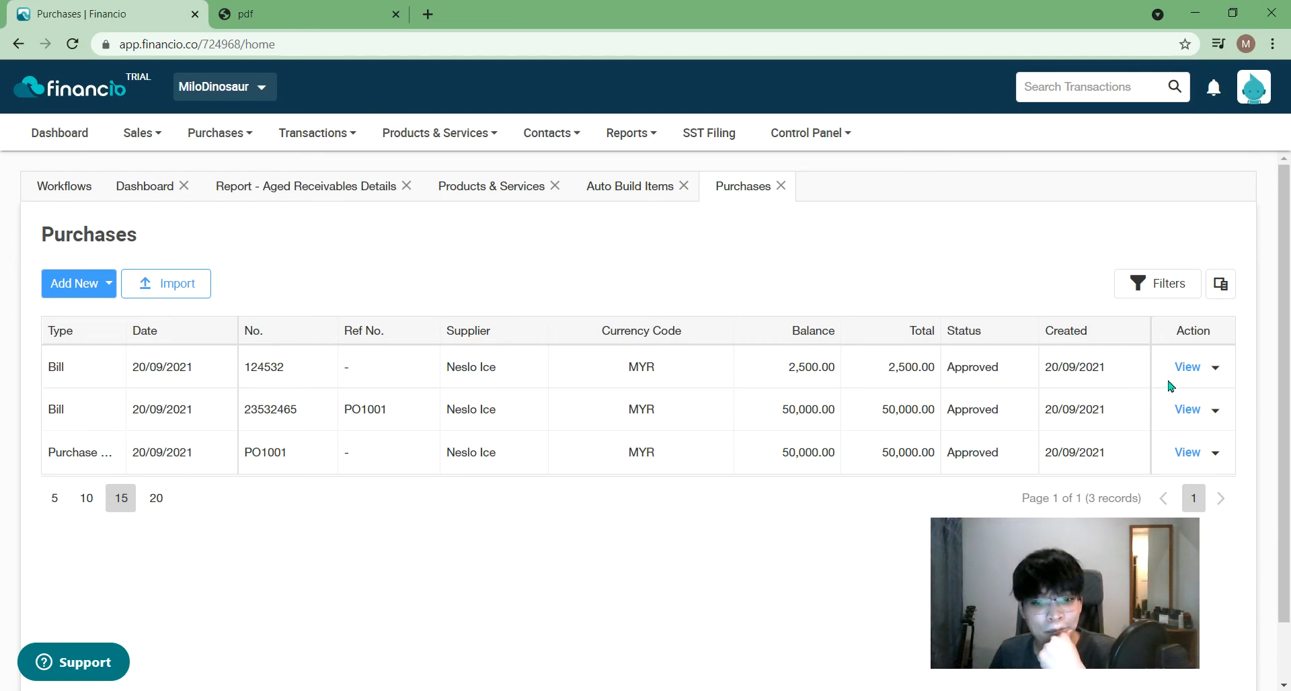
pyautogui.click(1185, 367)
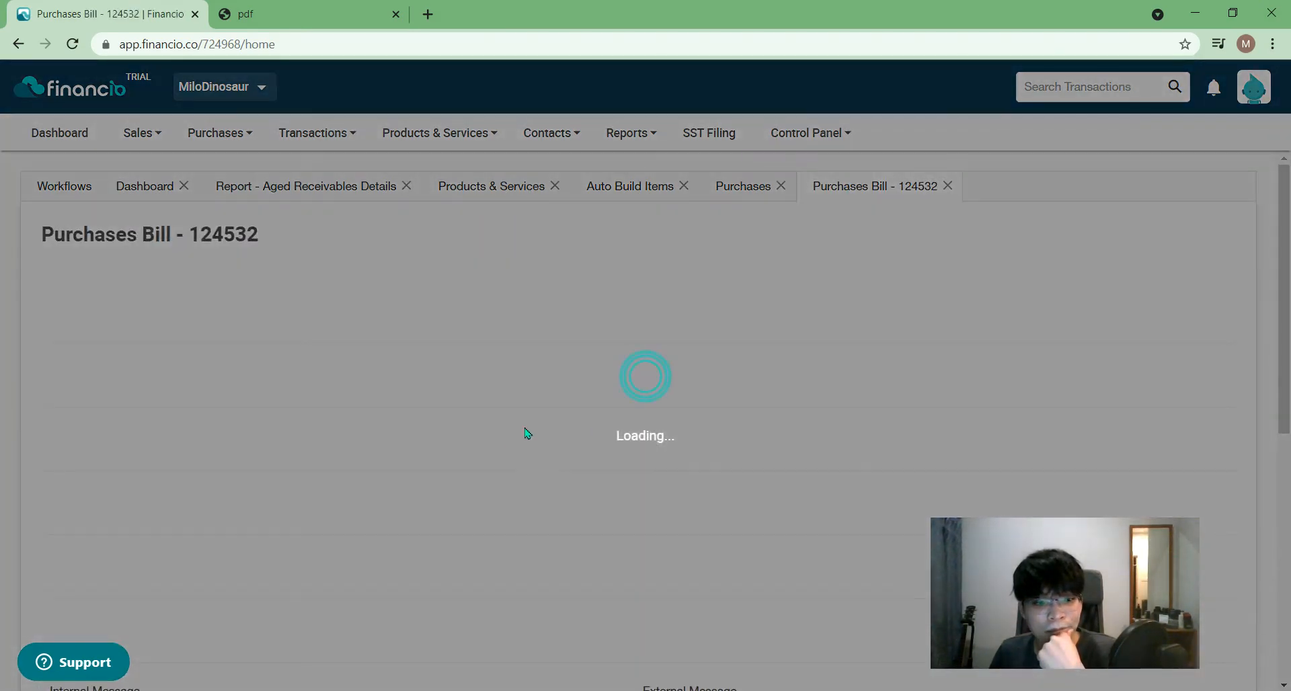
pyautogui.scroll(-3, 624, 474)
pyautogui.scroll(-3, 624, 474)
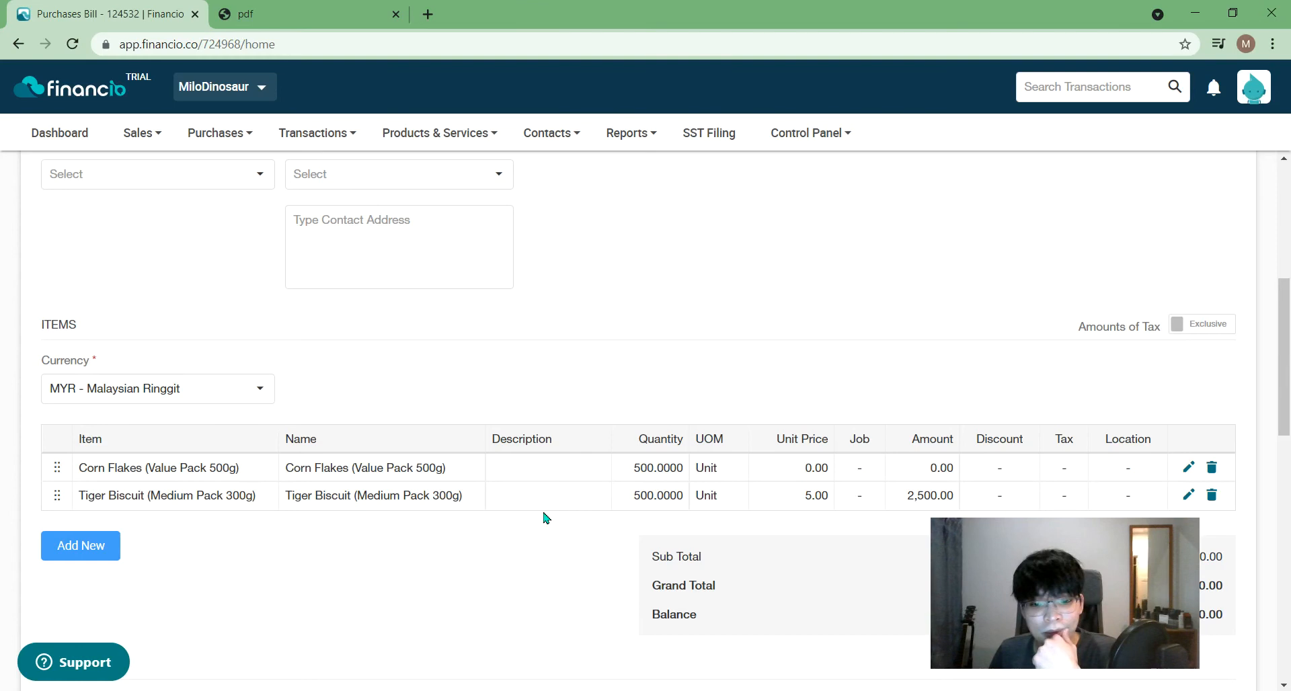
pyautogui.scroll(-2, 101, 538)
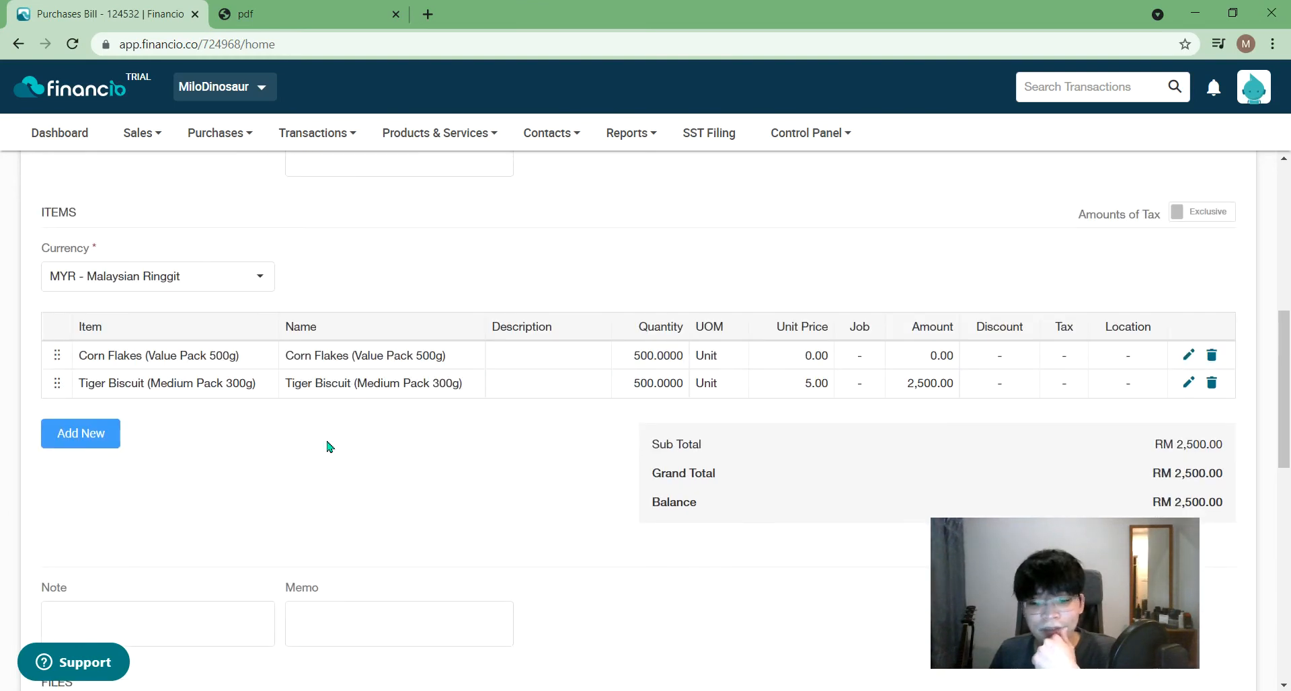
pyautogui.scroll(-1, 556, 392)
pyautogui.scroll(6, 573, 467)
pyautogui.scroll(-1, 604, 452)
pyautogui.scroll(3, 604, 452)
pyautogui.moveTo(1283, 276); pyautogui.dragTo(1284, 636)
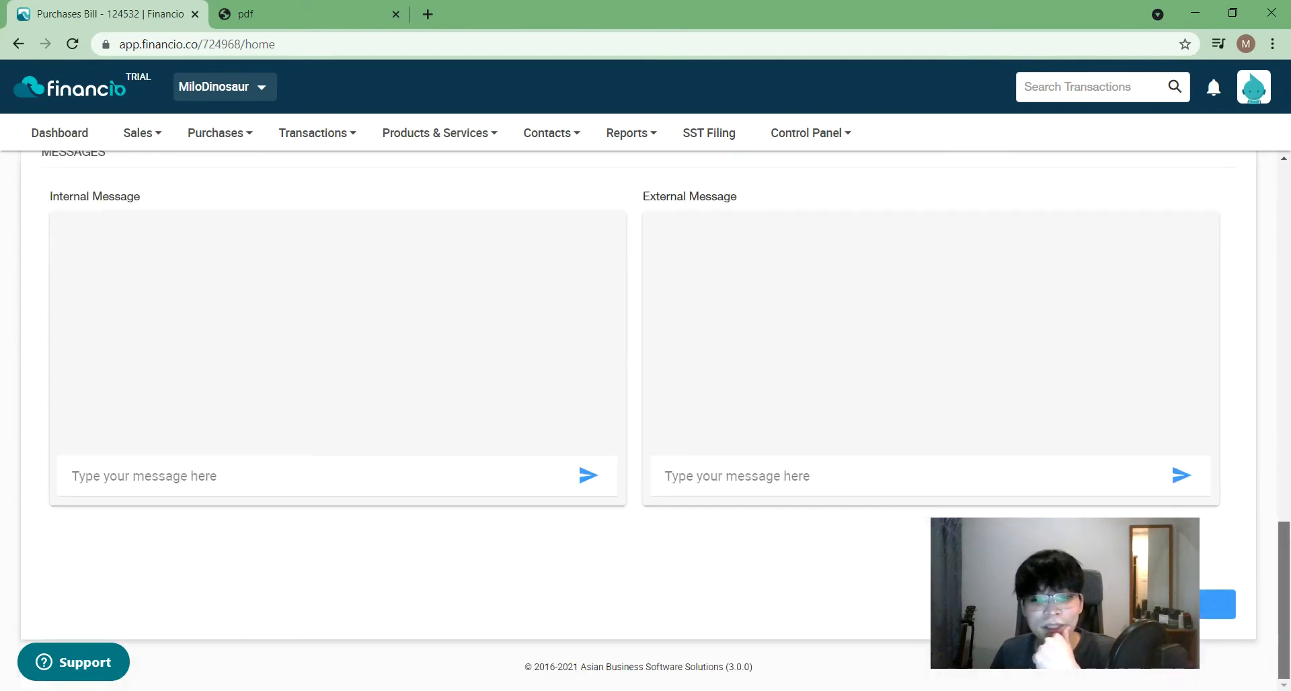
pyautogui.click(1185, 604)
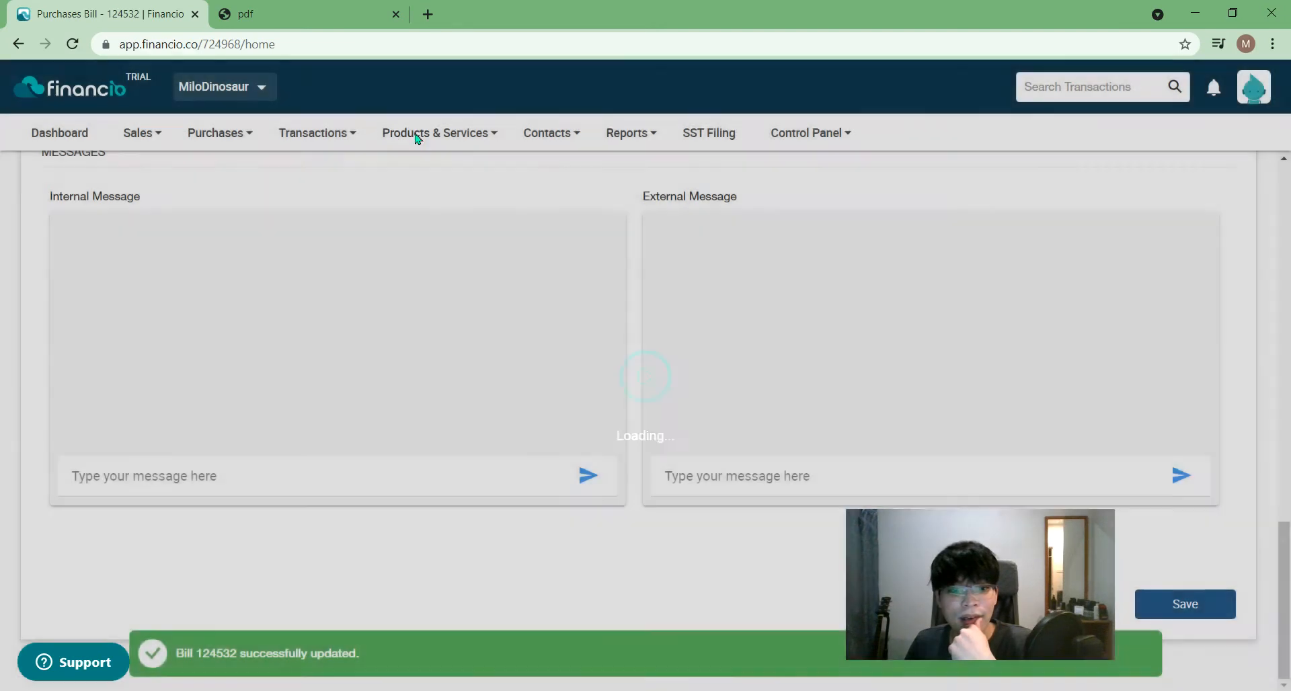
# - Reopen the Products & Services List and close the Aged Receivables Details report
pyautogui.click(417, 134)
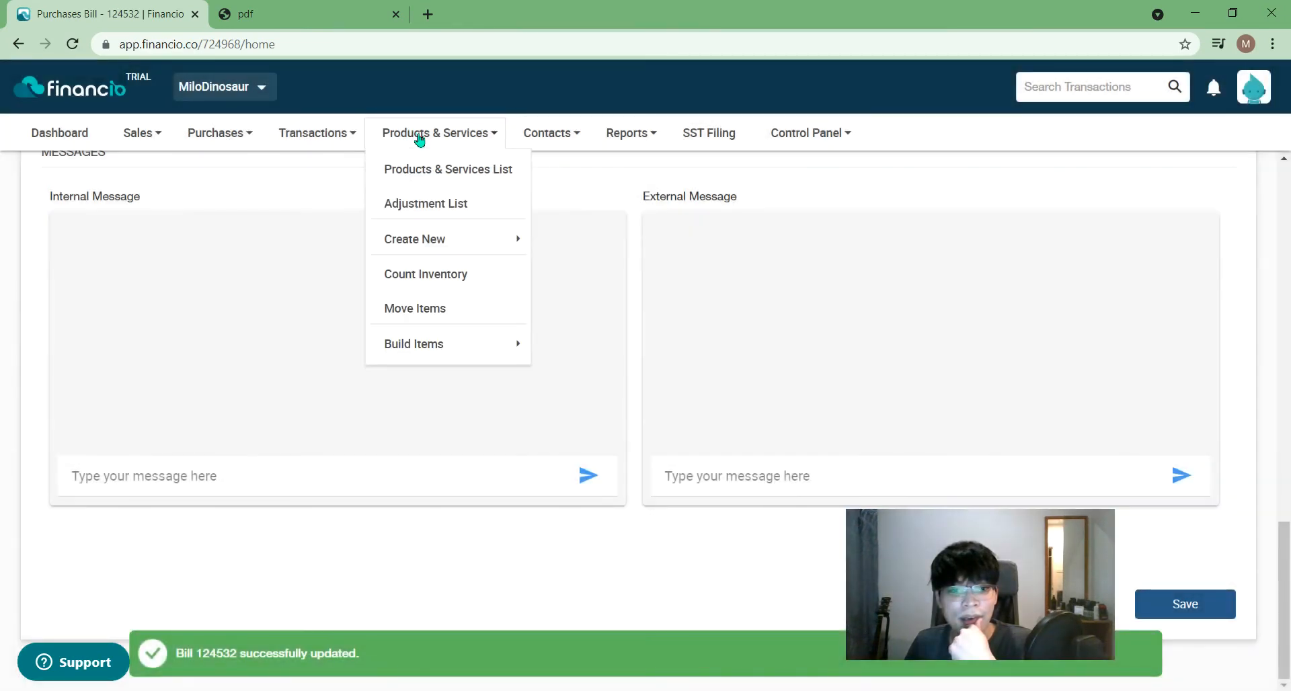
pyautogui.click(411, 187)
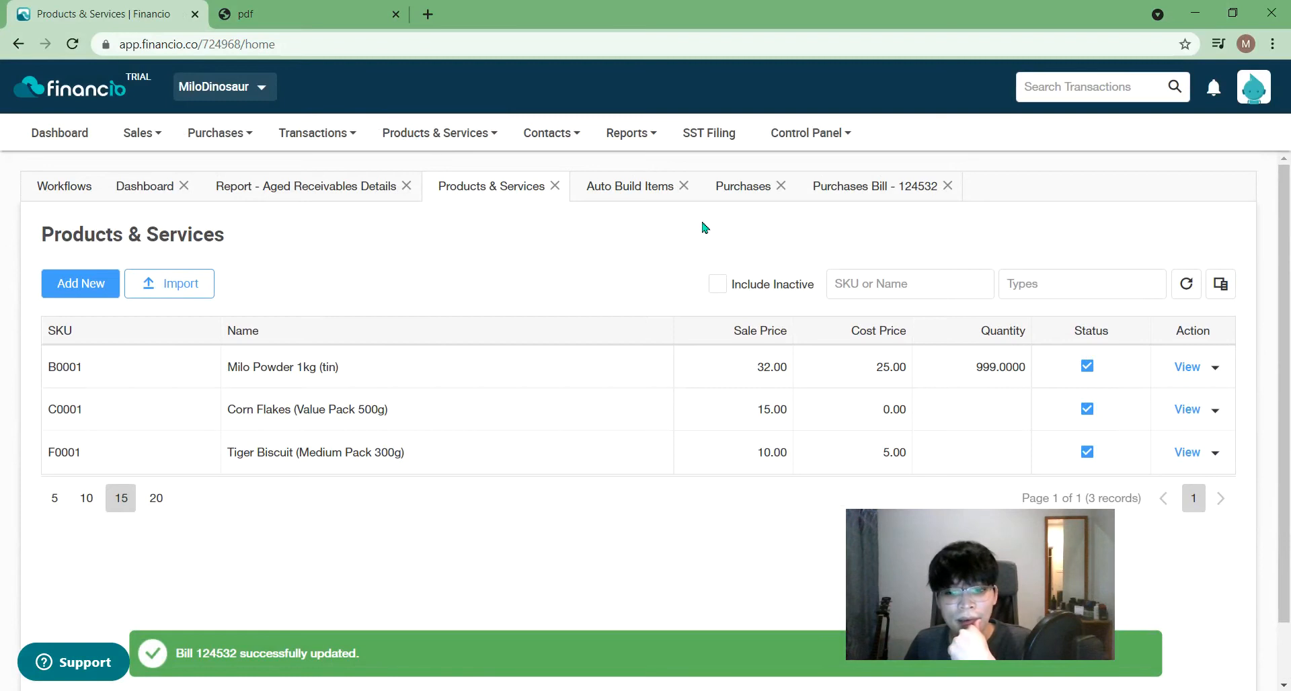
pyautogui.click(554, 187)
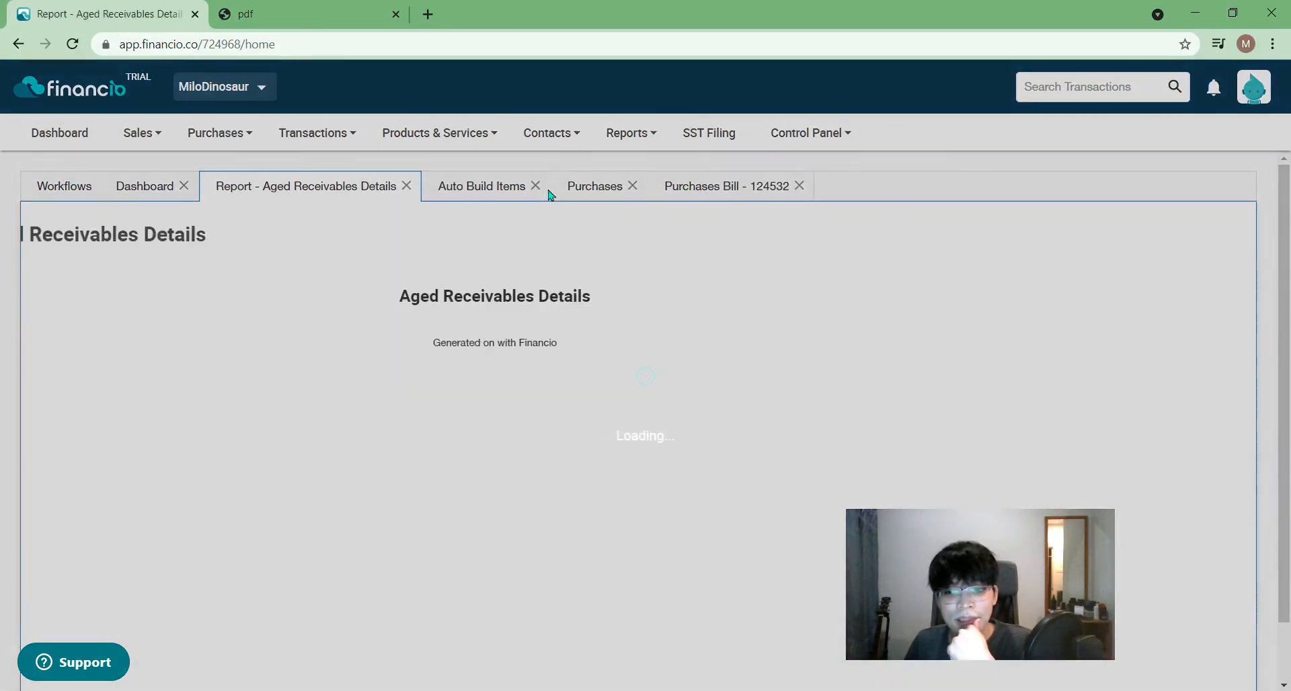
pyautogui.click(439, 132)
pyautogui.click(414, 191)
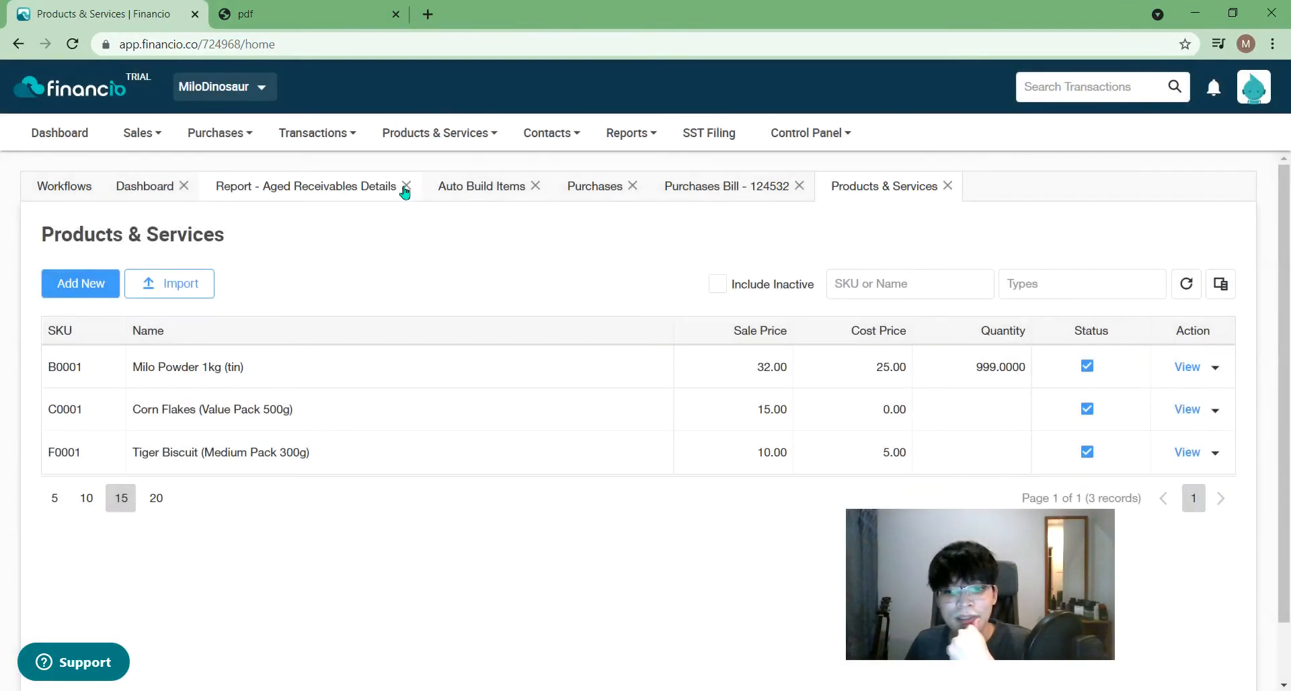
pyautogui.click(406, 187)
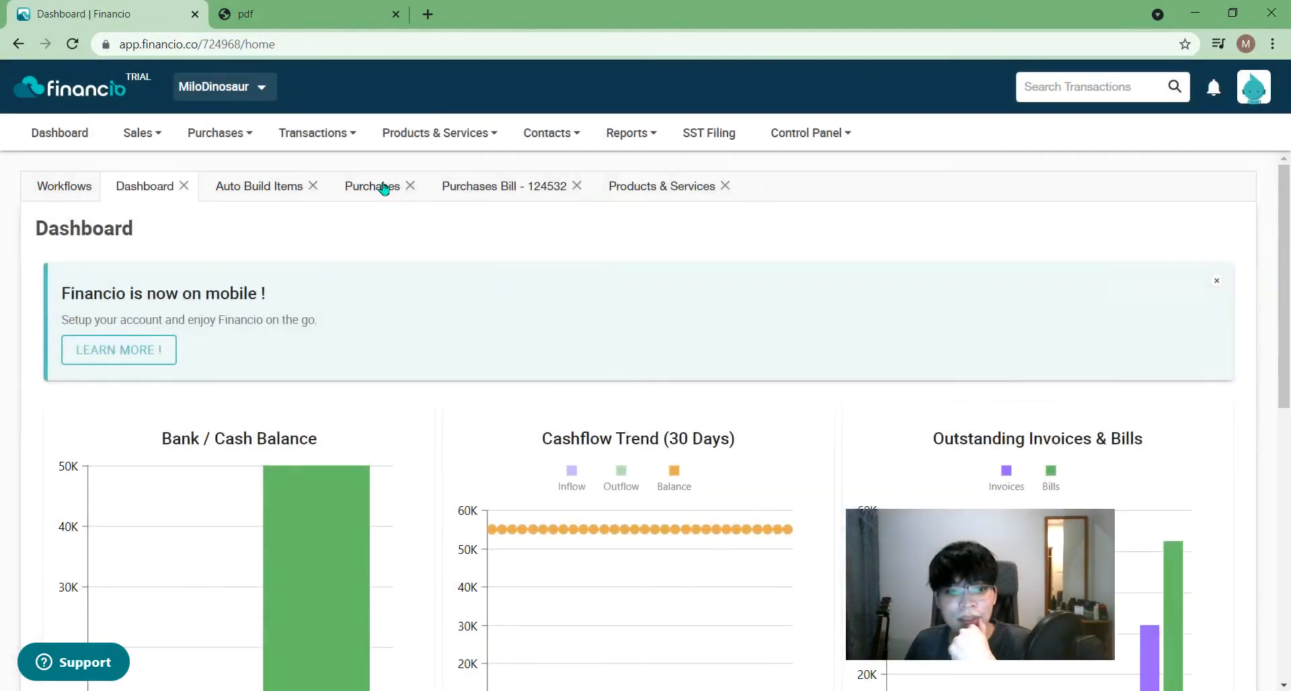
# - Open the Corn Flakes (Value Pack 500g) record from the products list
pyautogui.click(385, 188)
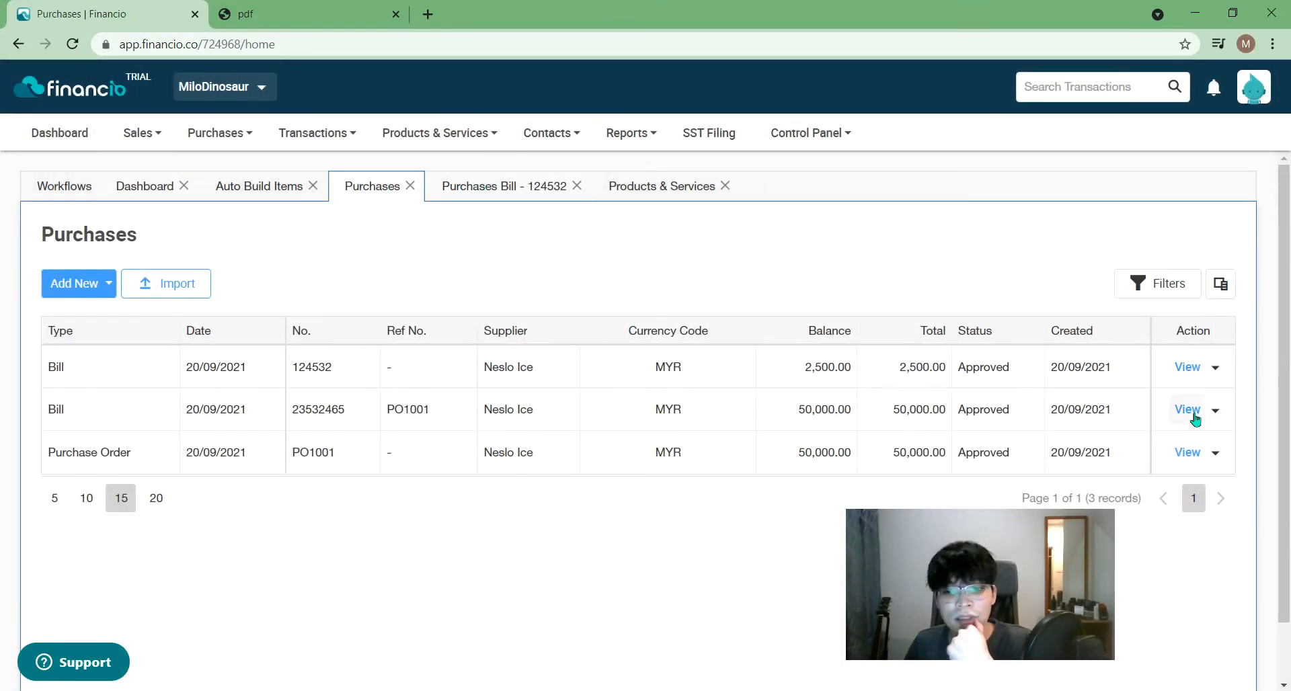
pyautogui.click(494, 190)
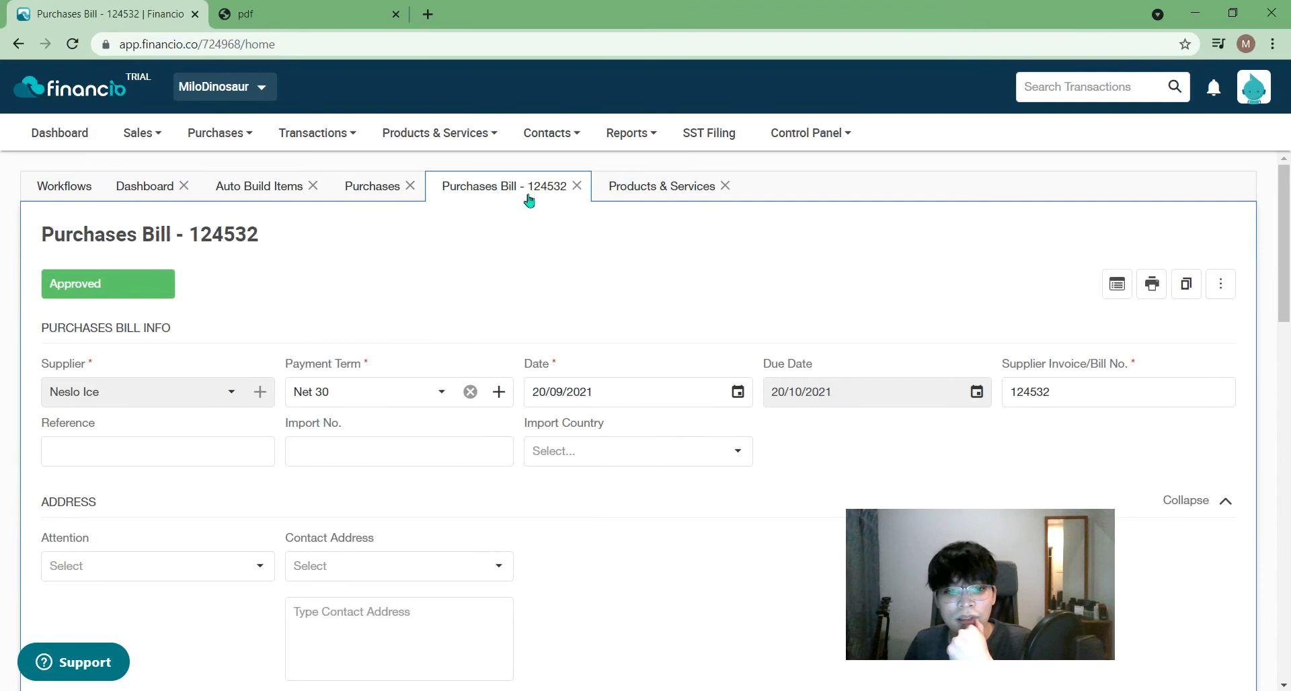
pyautogui.click(624, 190)
pyautogui.click(1187, 410)
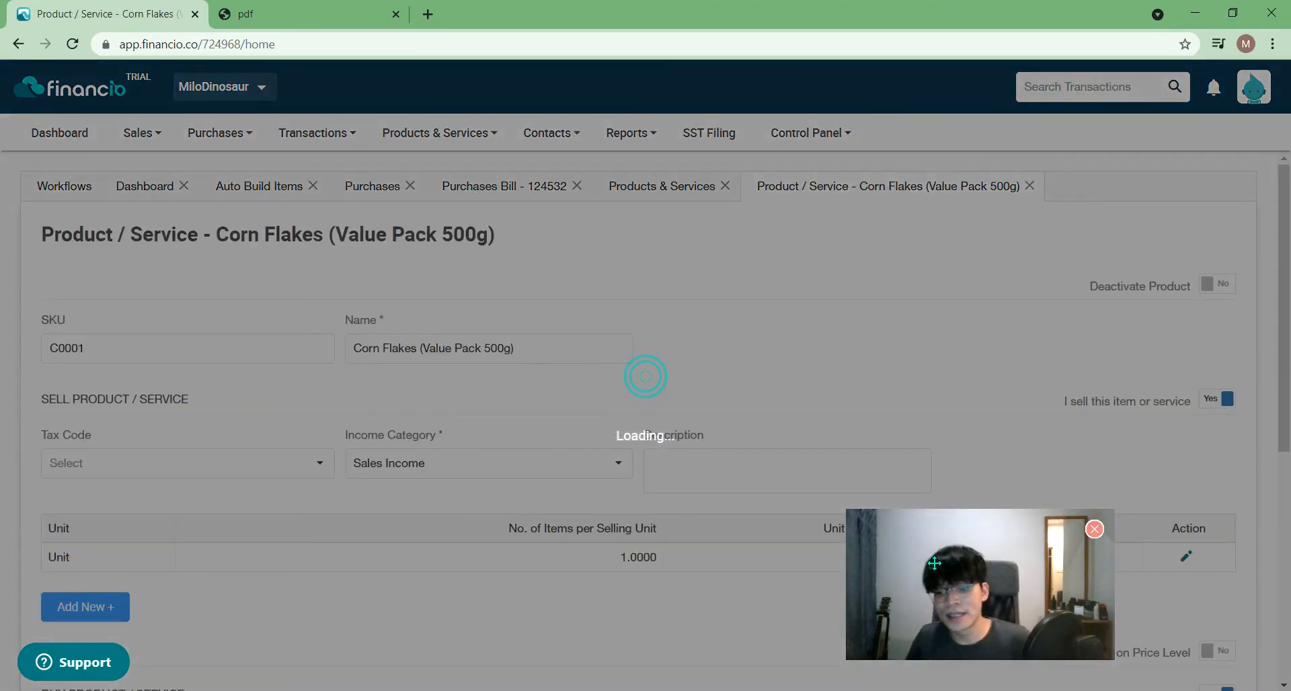
# - Turn on inventory tracking for Corn Flakes with Inventory Account as its stock account
pyautogui.scroll(-6, 1247, 598)
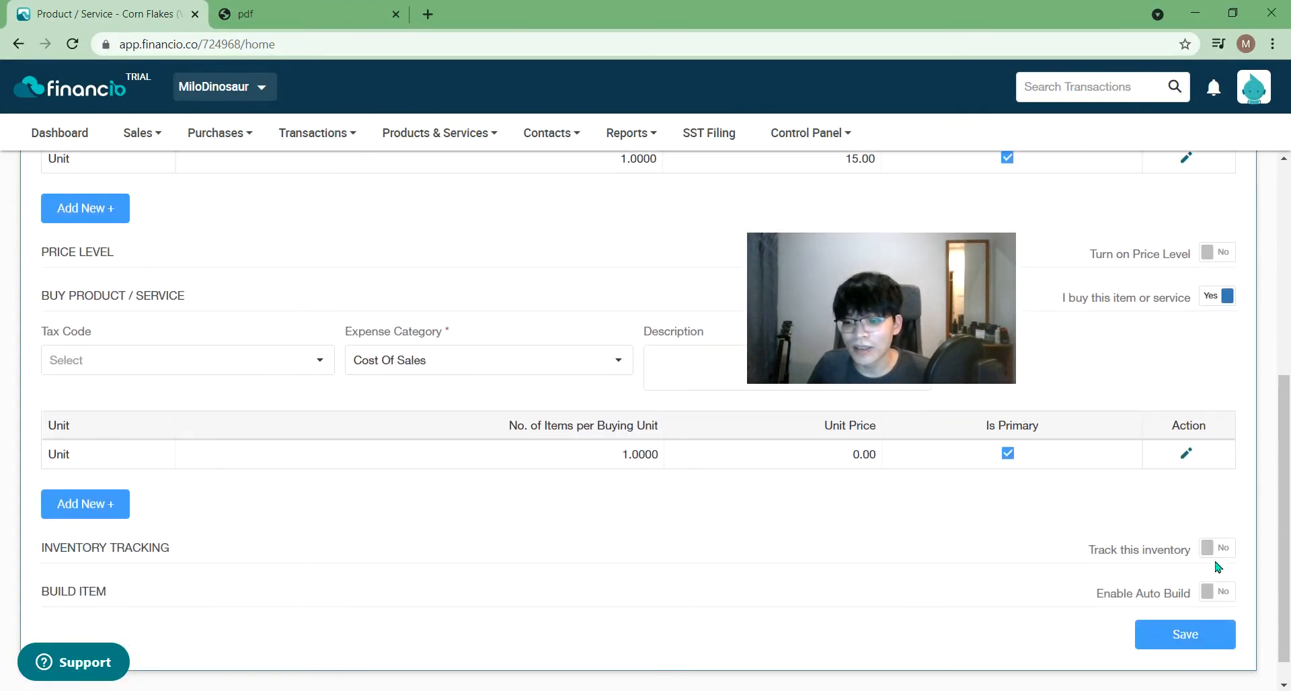
pyautogui.click(1215, 554)
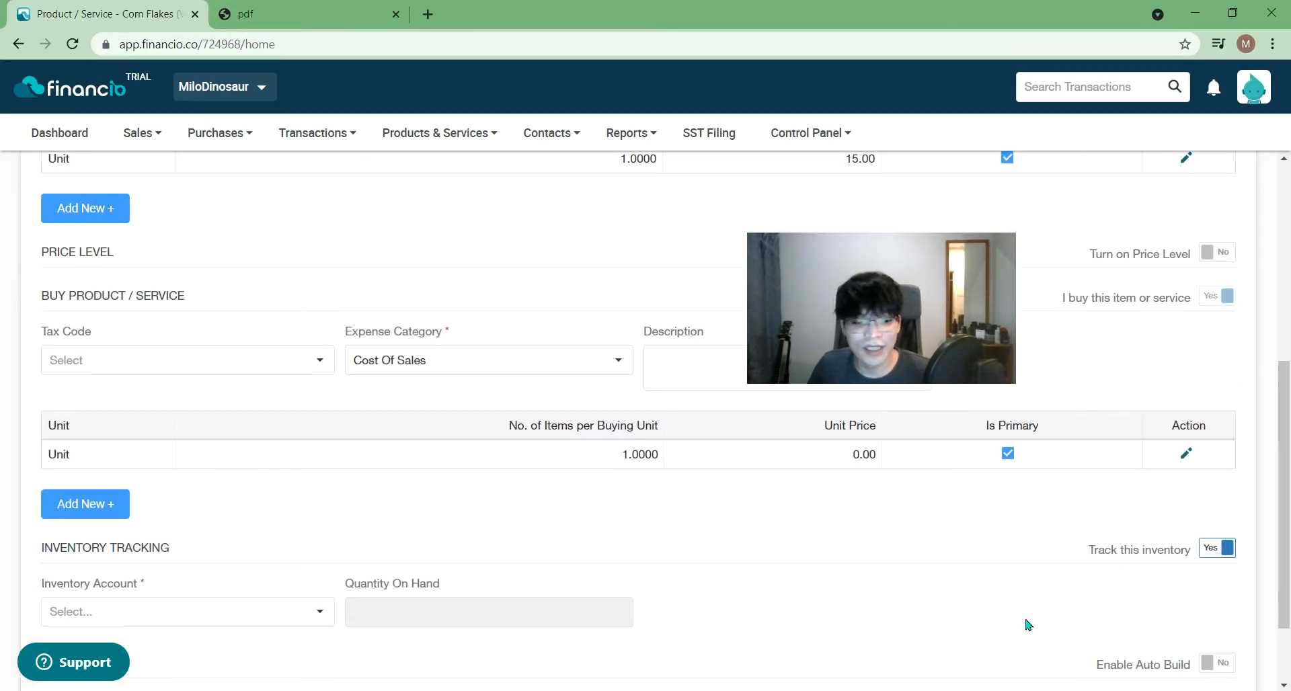
pyautogui.click(260, 608)
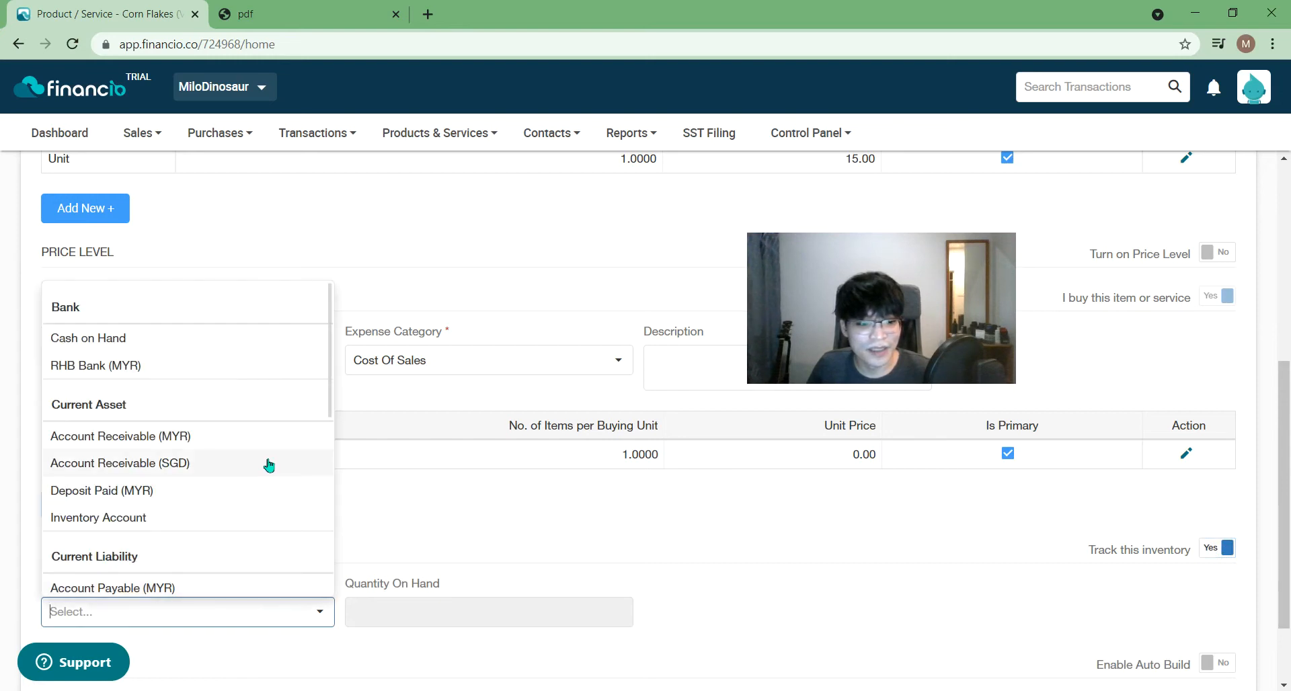
pyautogui.click(688, 530)
pyautogui.scroll(-1, 210, 557)
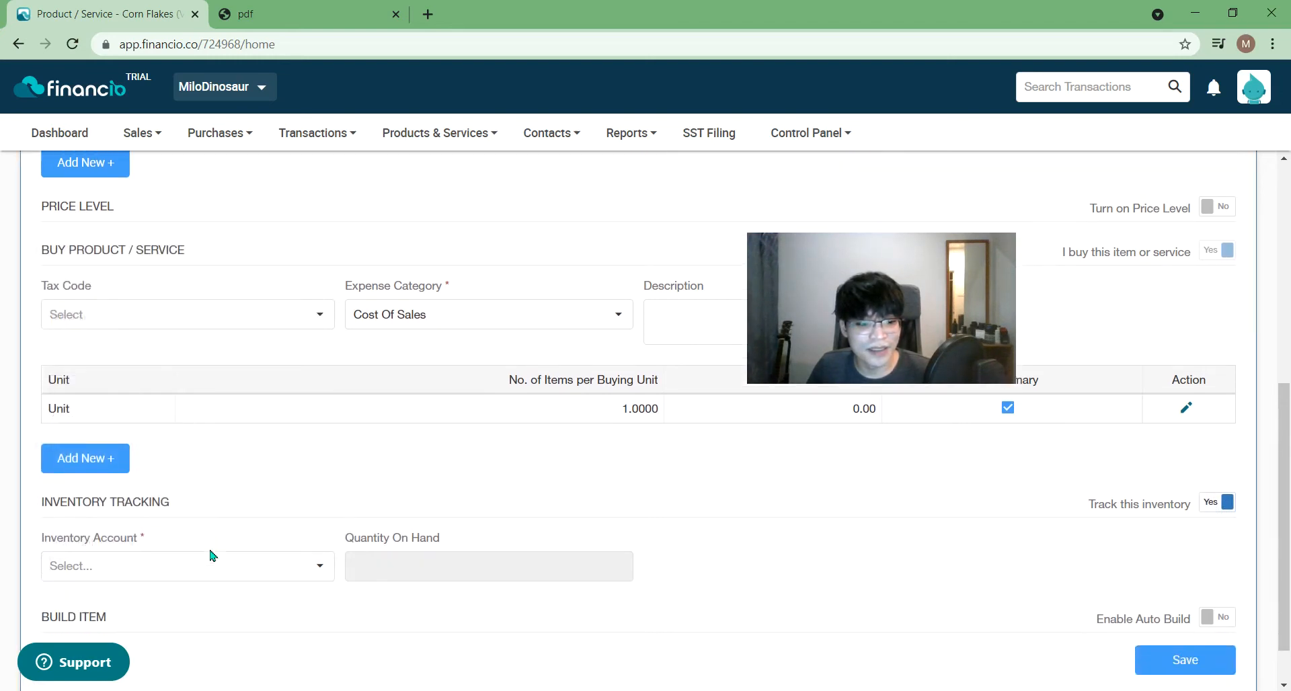
pyautogui.click(205, 557)
pyautogui.scroll(-5, 212, 451)
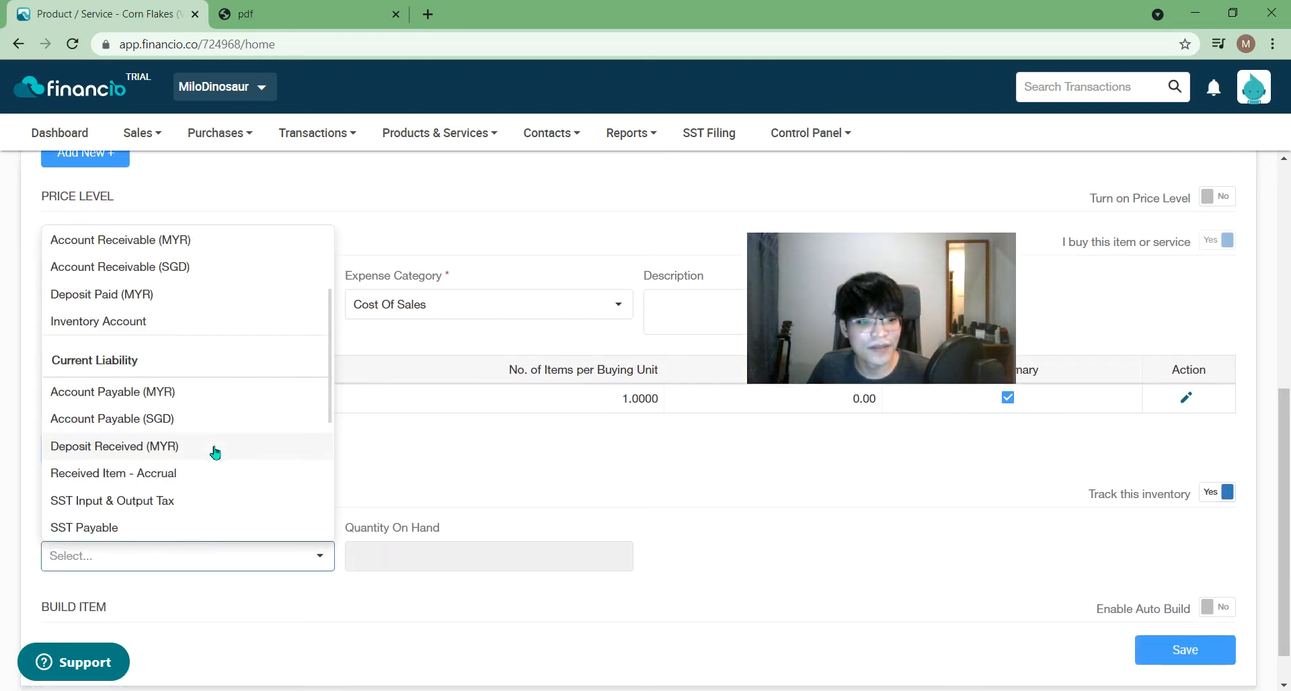
pyautogui.scroll(-3, 215, 452)
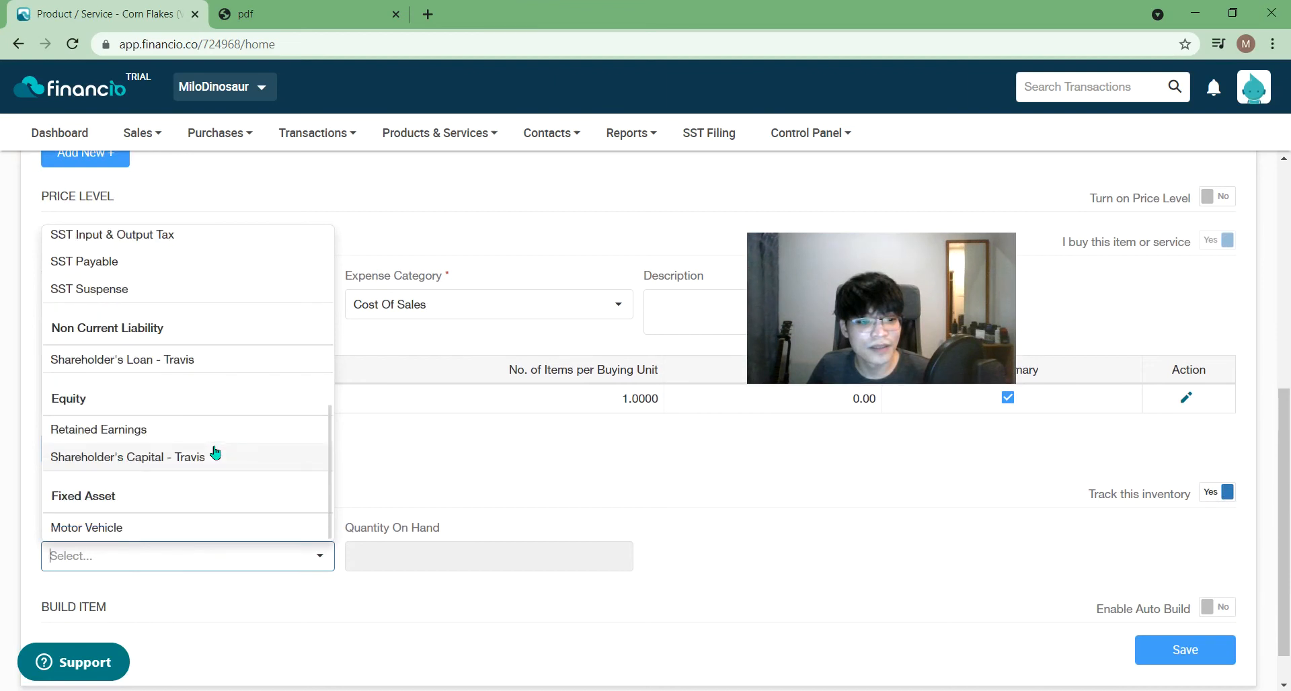
pyautogui.scroll(4, 215, 452)
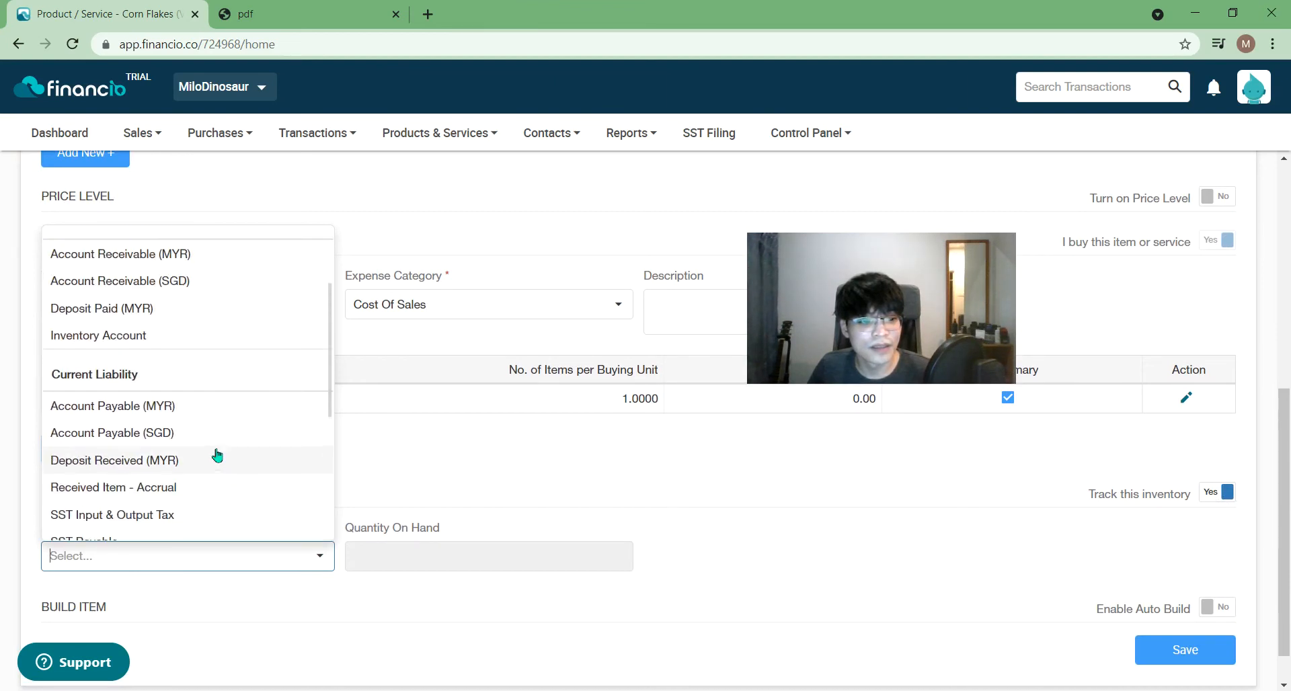
pyautogui.click(254, 336)
# - Save the Corn Flakes (Value Pack 500g) changes and close its product tab
pyautogui.scroll(-1, 798, 588)
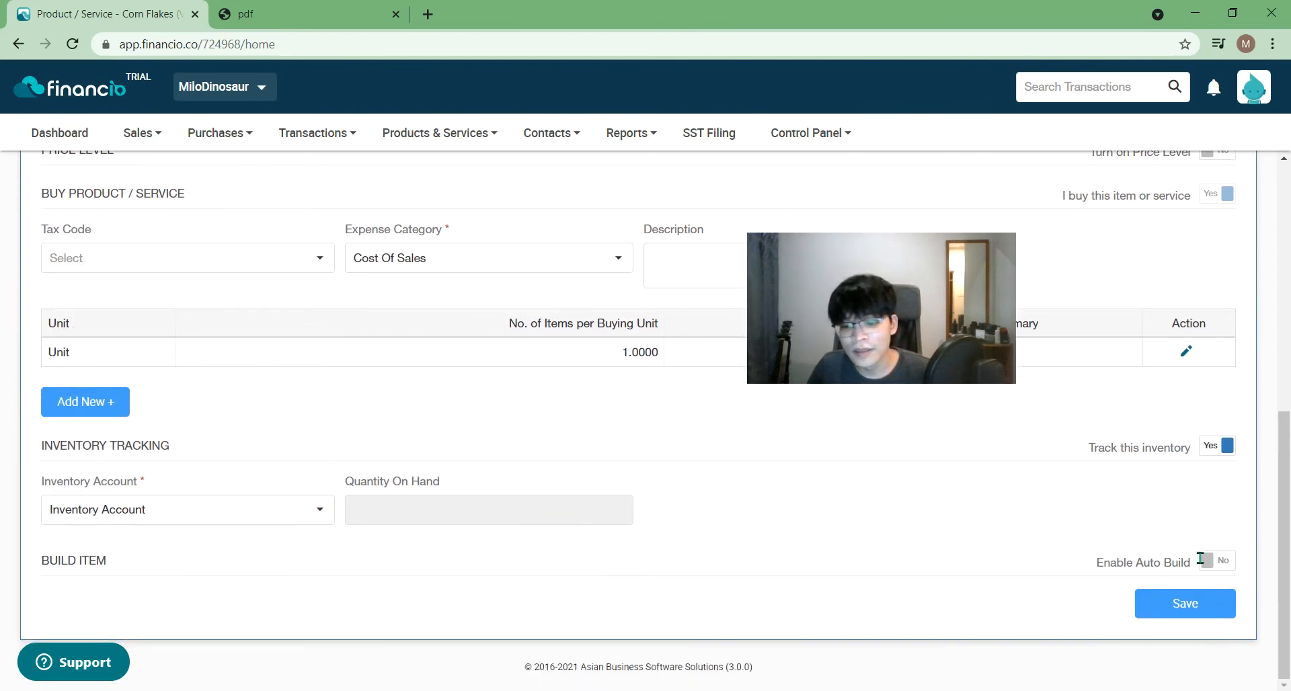
pyautogui.click(1201, 614)
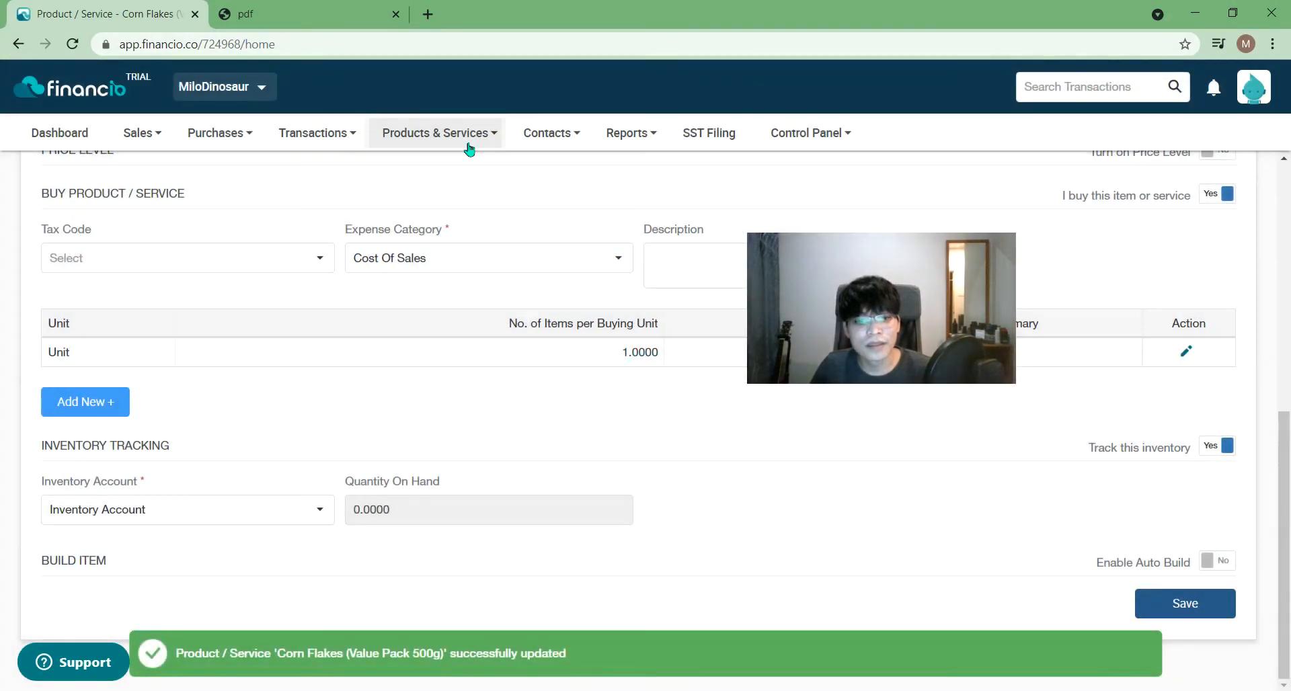
pyautogui.click(466, 147)
pyautogui.moveTo(1285, 459); pyautogui.dragTo(1290, 164)
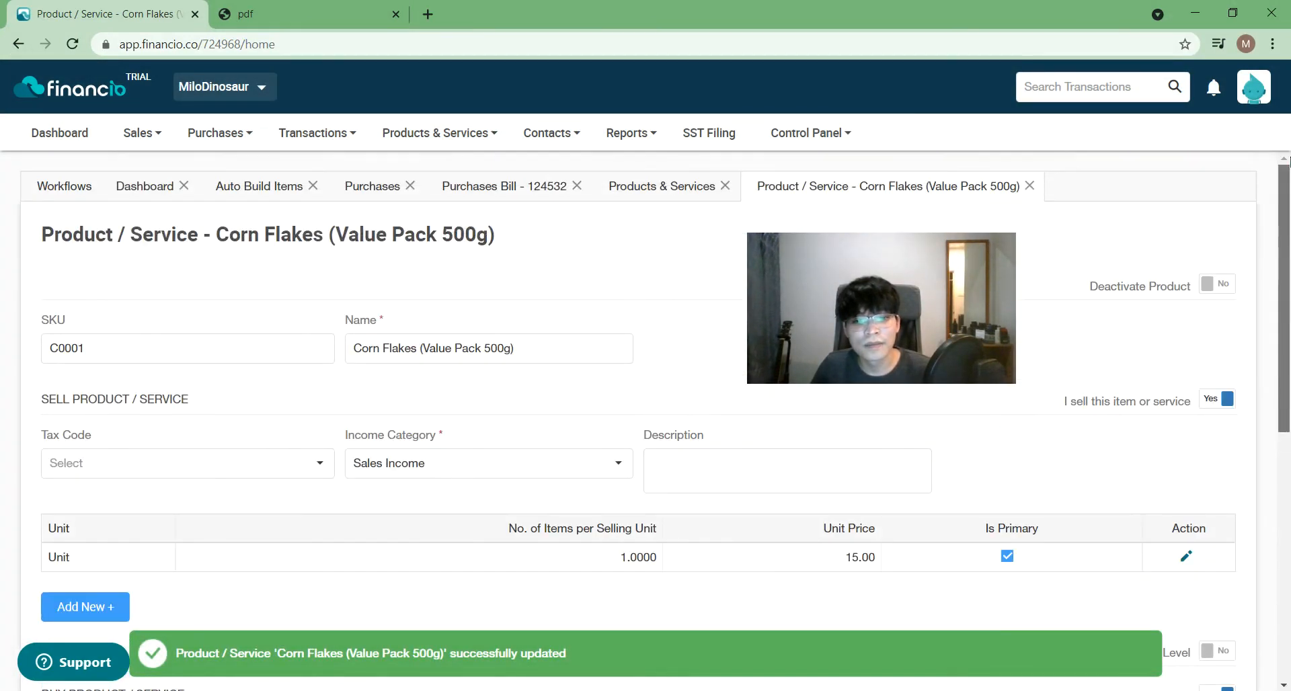
pyautogui.click(1029, 187)
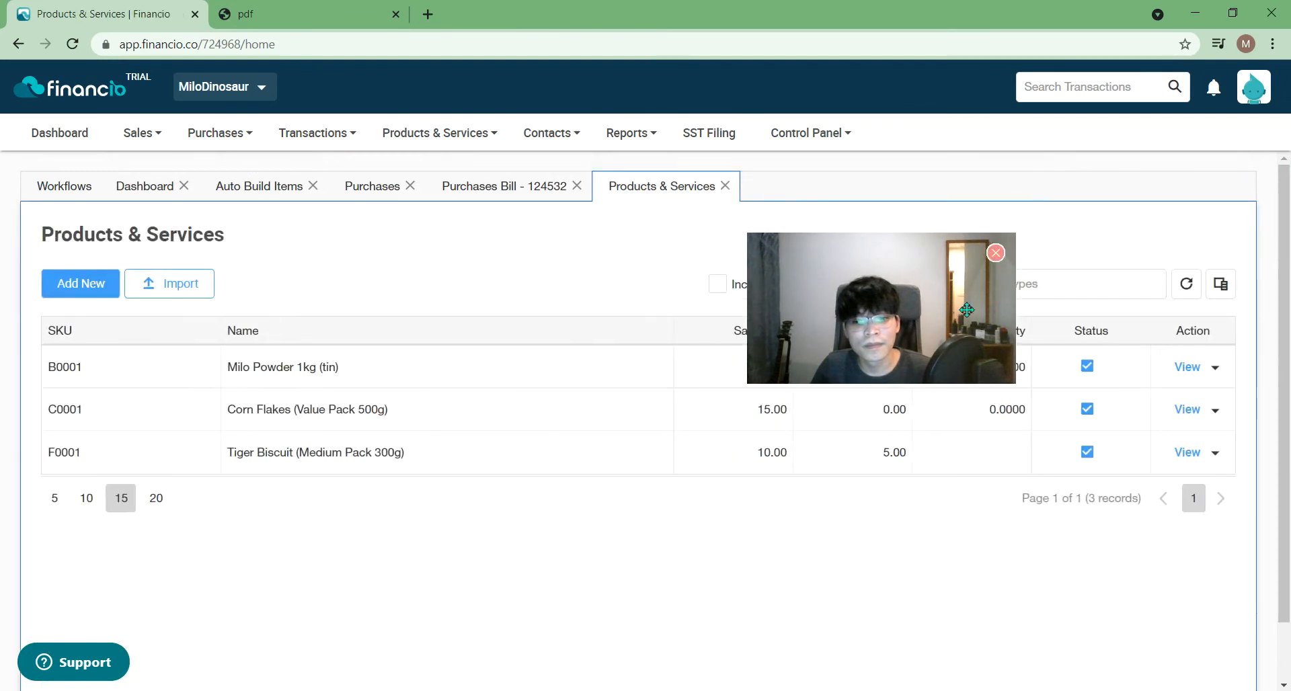
pyautogui.moveTo(904, 318); pyautogui.dragTo(747, 243)
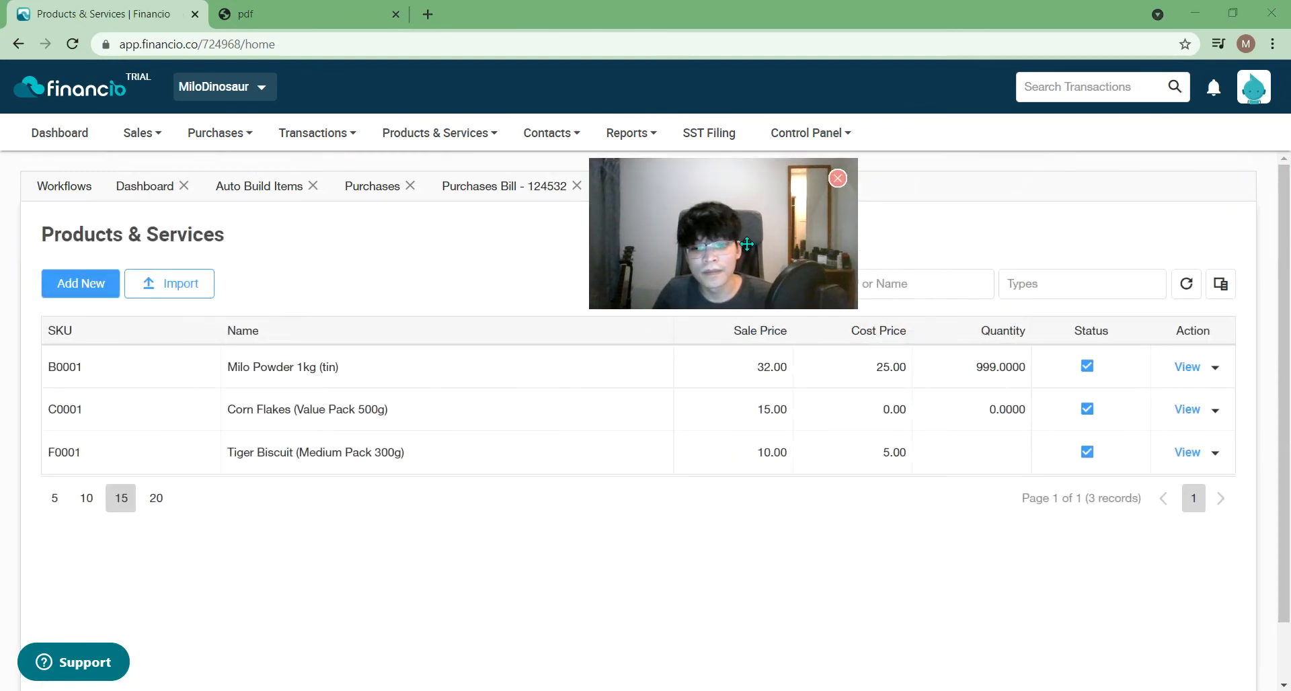
# - Open the Tiger Biscuit (Medium Pack 300g) product and turn on inventory tracking
pyautogui.click(1187, 453)
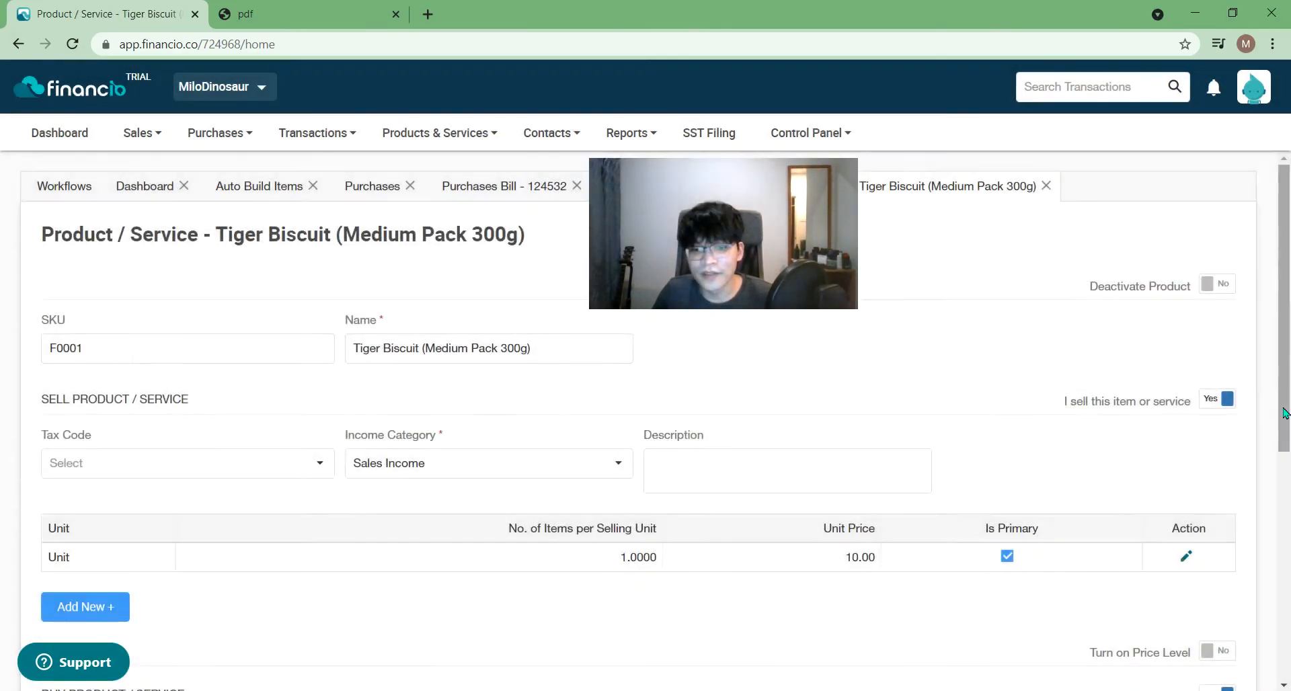
pyautogui.scroll(-5, 1284, 420)
pyautogui.click(1207, 589)
pyautogui.scroll(-3, 1167, 647)
pyautogui.click(1178, 605)
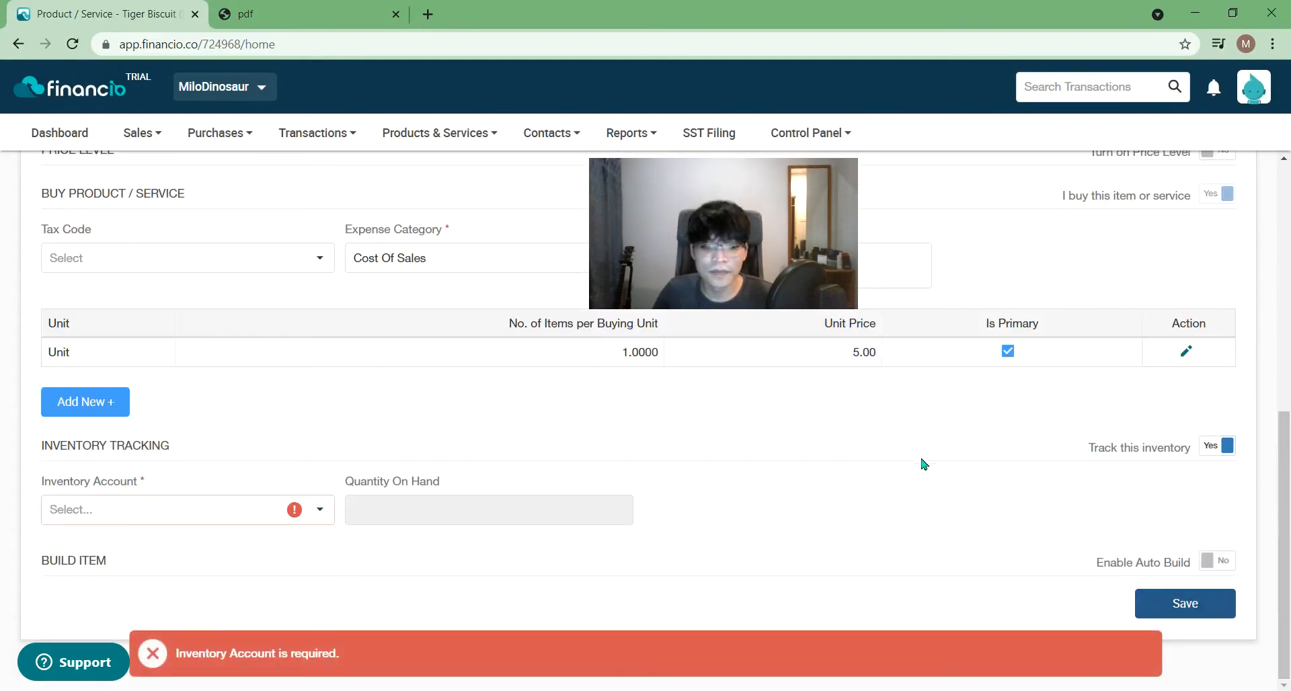
# - Choose Inventory Account as its stock account, save, close it, and refresh the product list
pyautogui.click(197, 503)
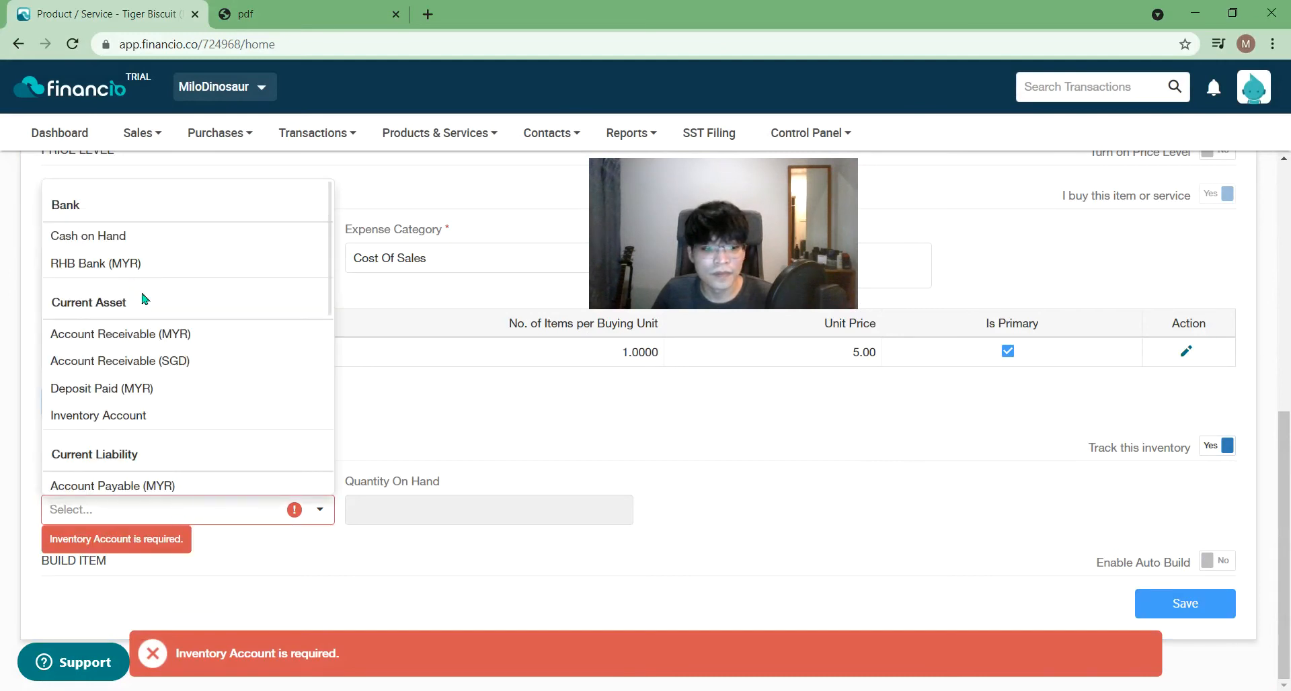
pyautogui.click(112, 417)
pyautogui.click(1170, 604)
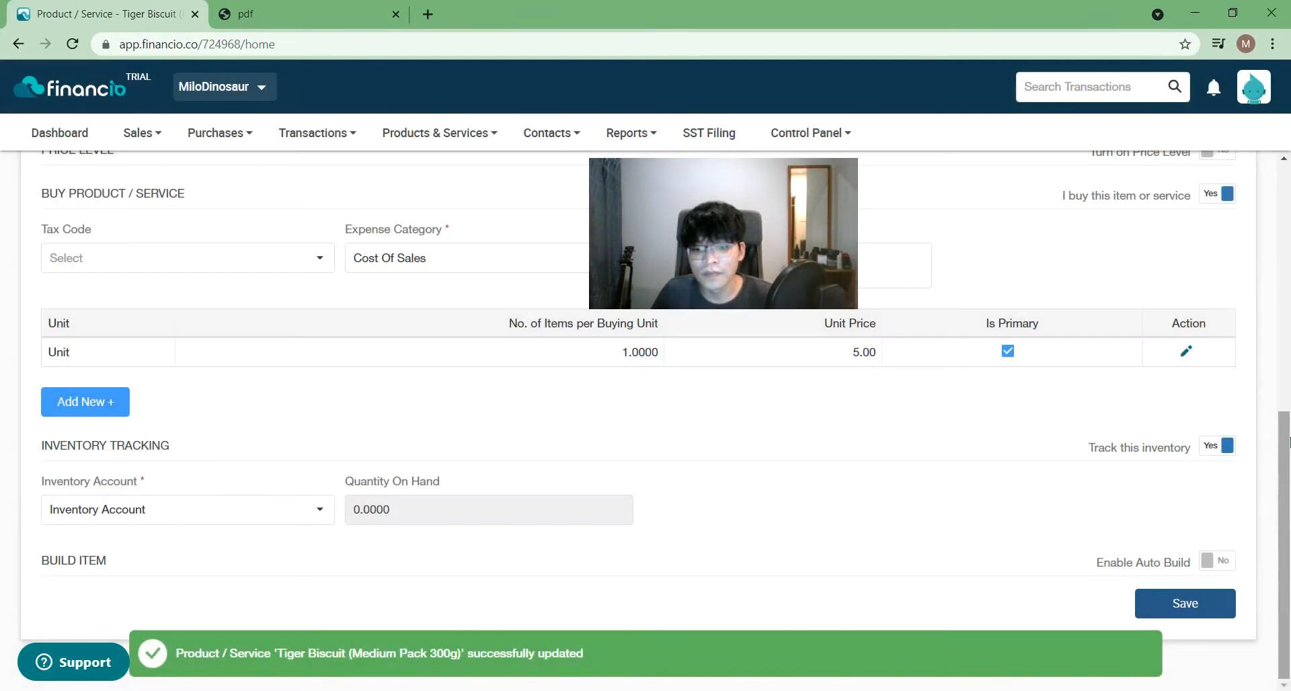
pyautogui.click(1220, 612)
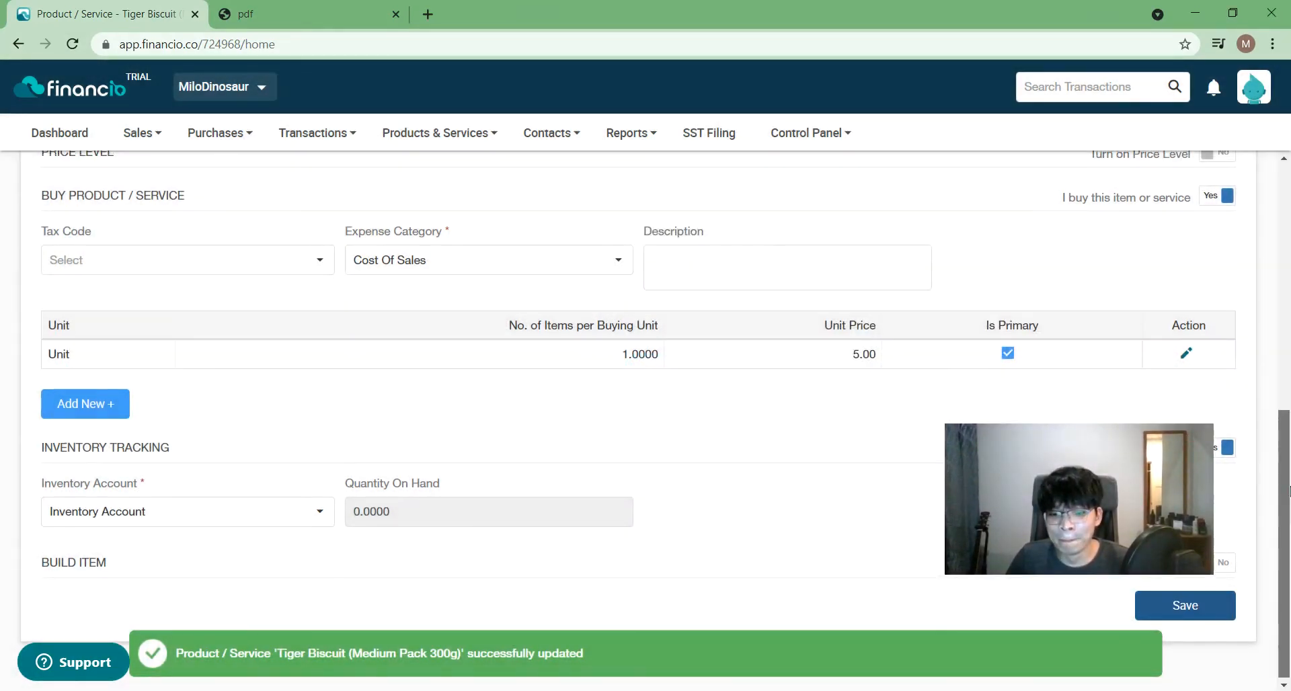
pyautogui.scroll(8, 1269, 473)
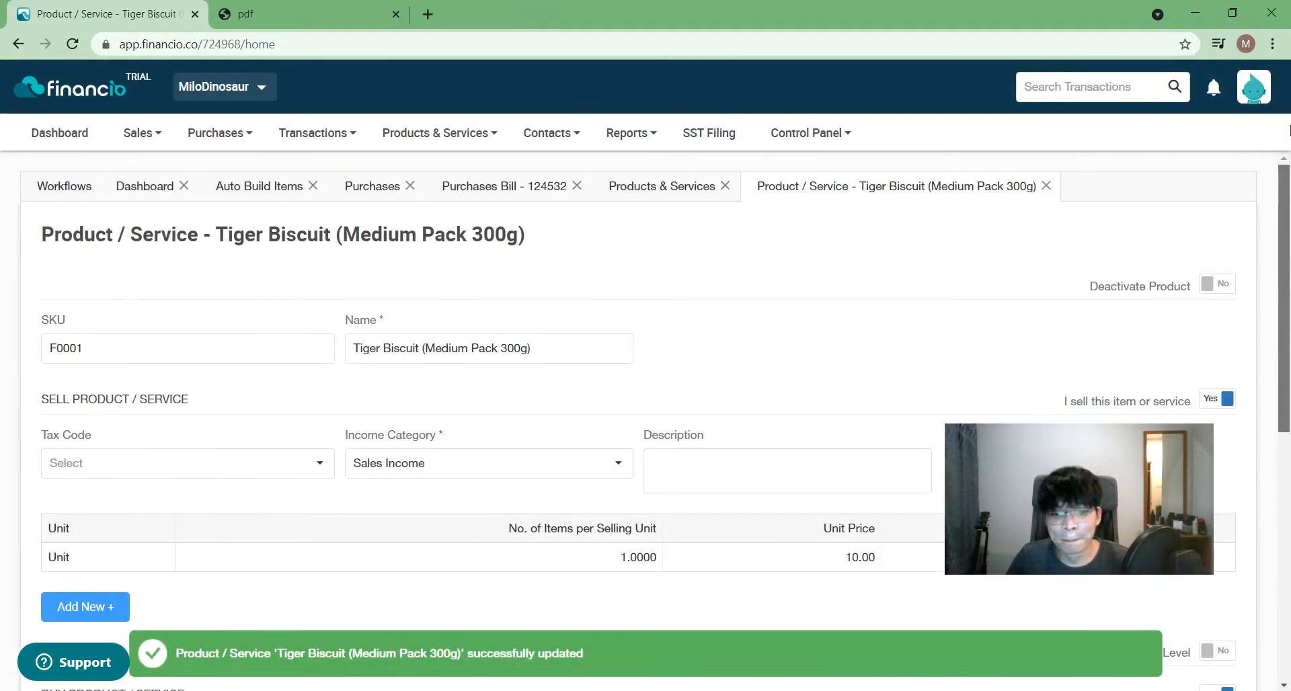
pyautogui.click(1047, 186)
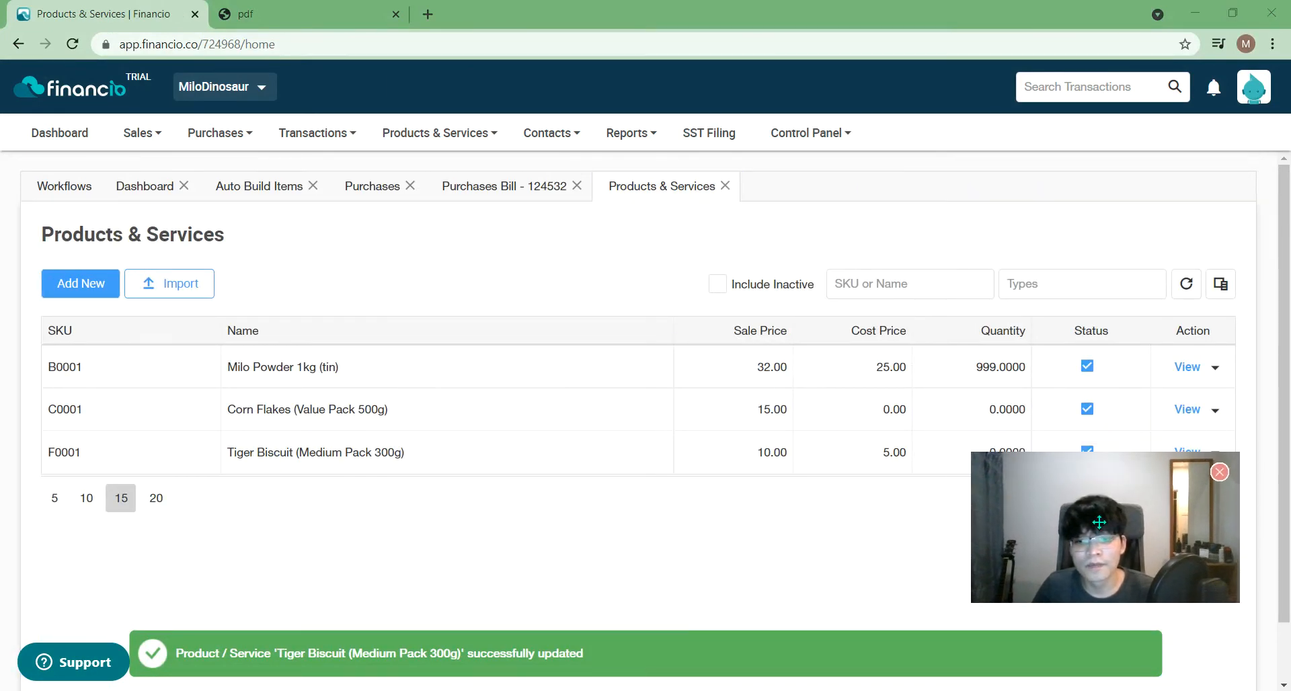
pyautogui.click(1188, 285)
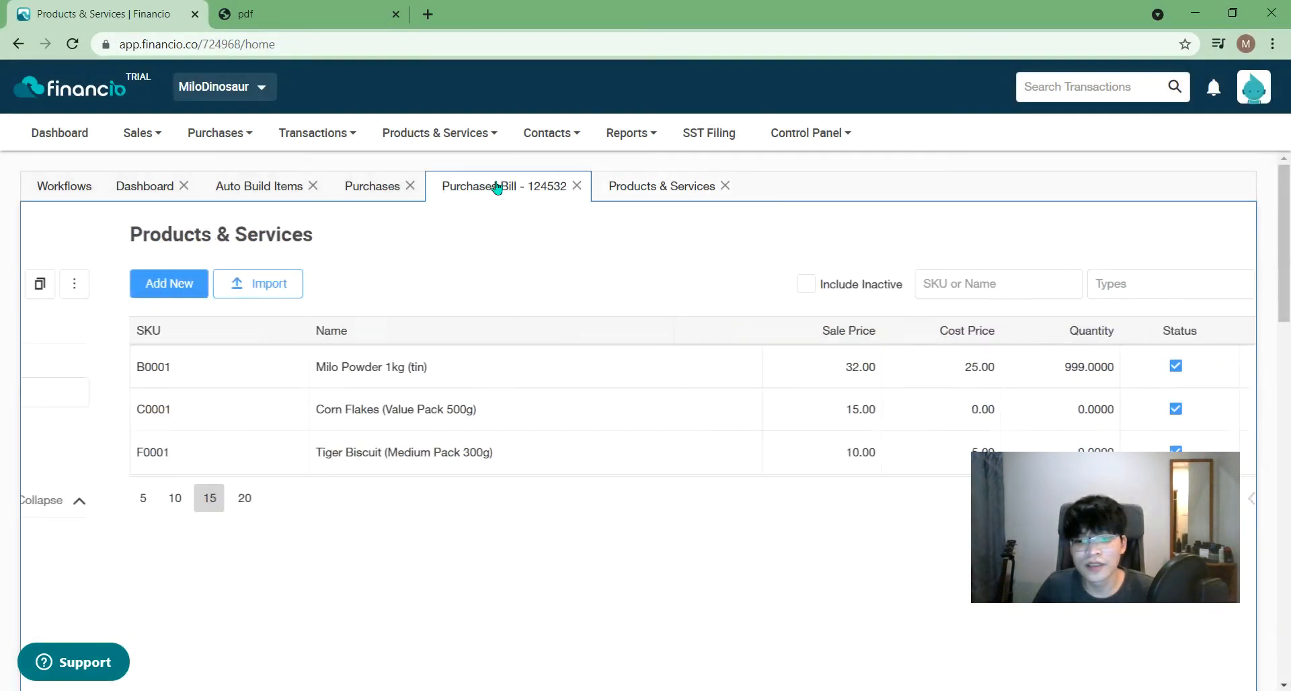
# - Save purchase bill 124532 again
pyautogui.click(497, 189)
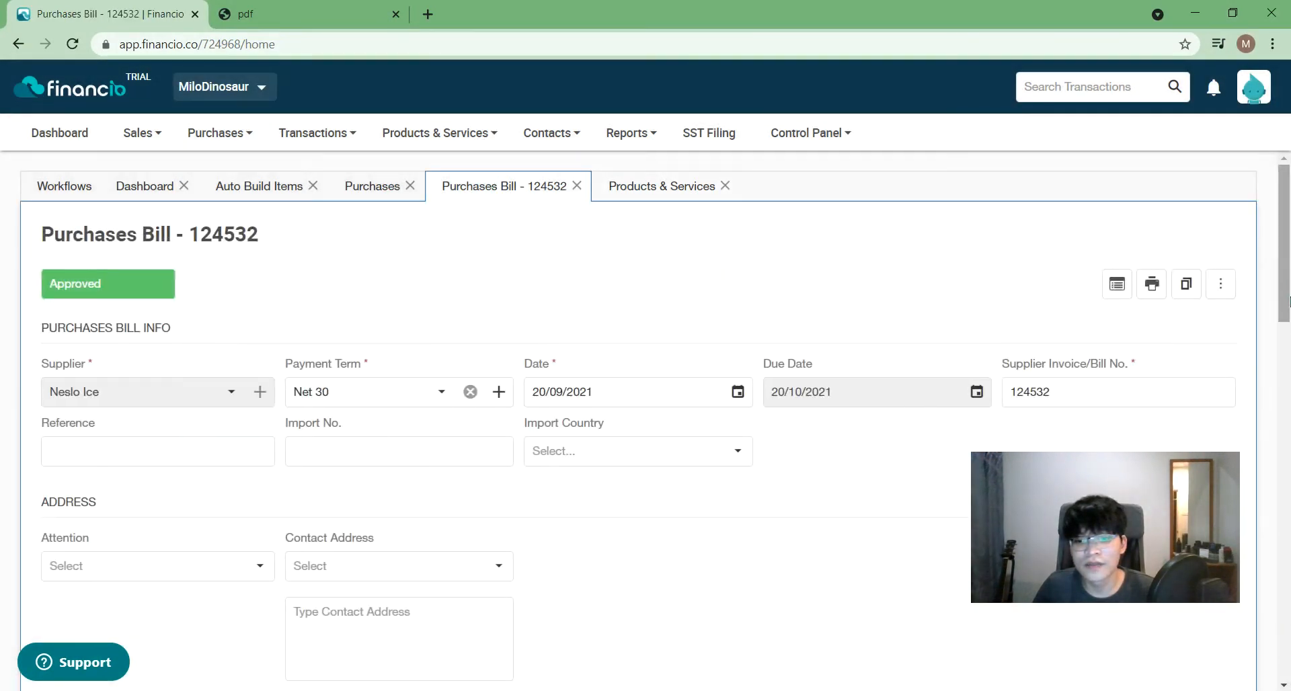
pyautogui.scroll(-10, 1245, 651)
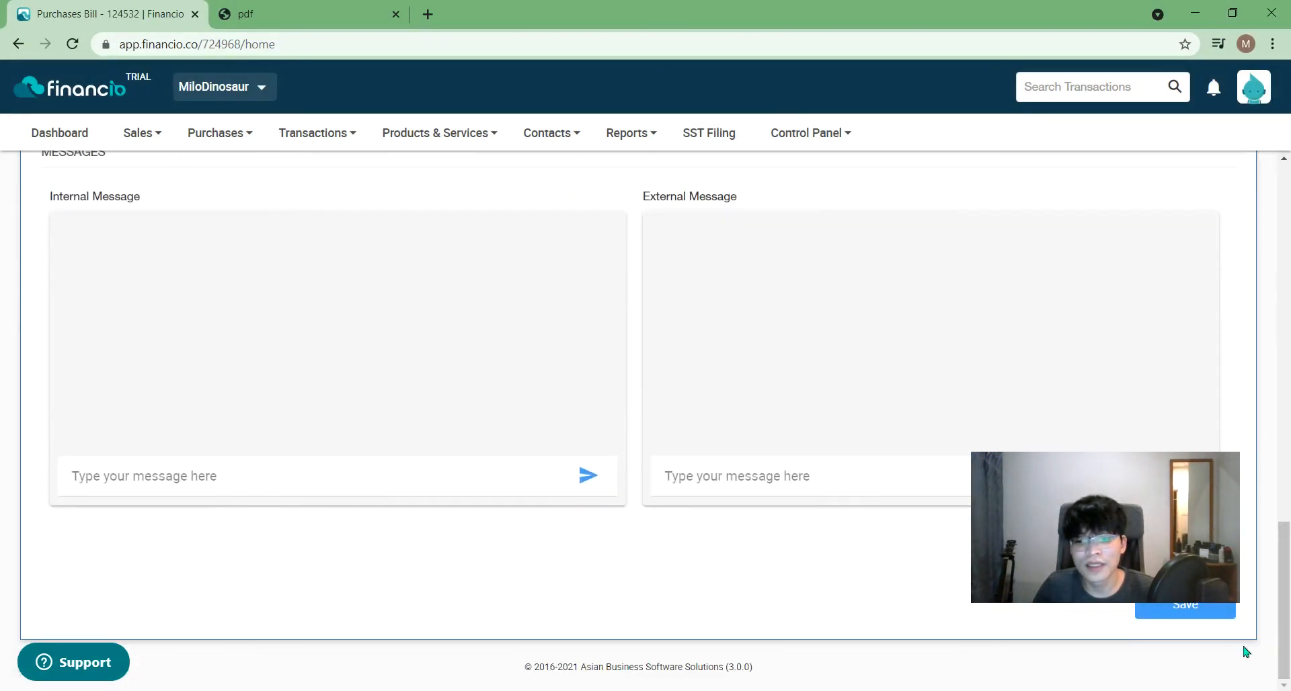
pyautogui.click(1196, 613)
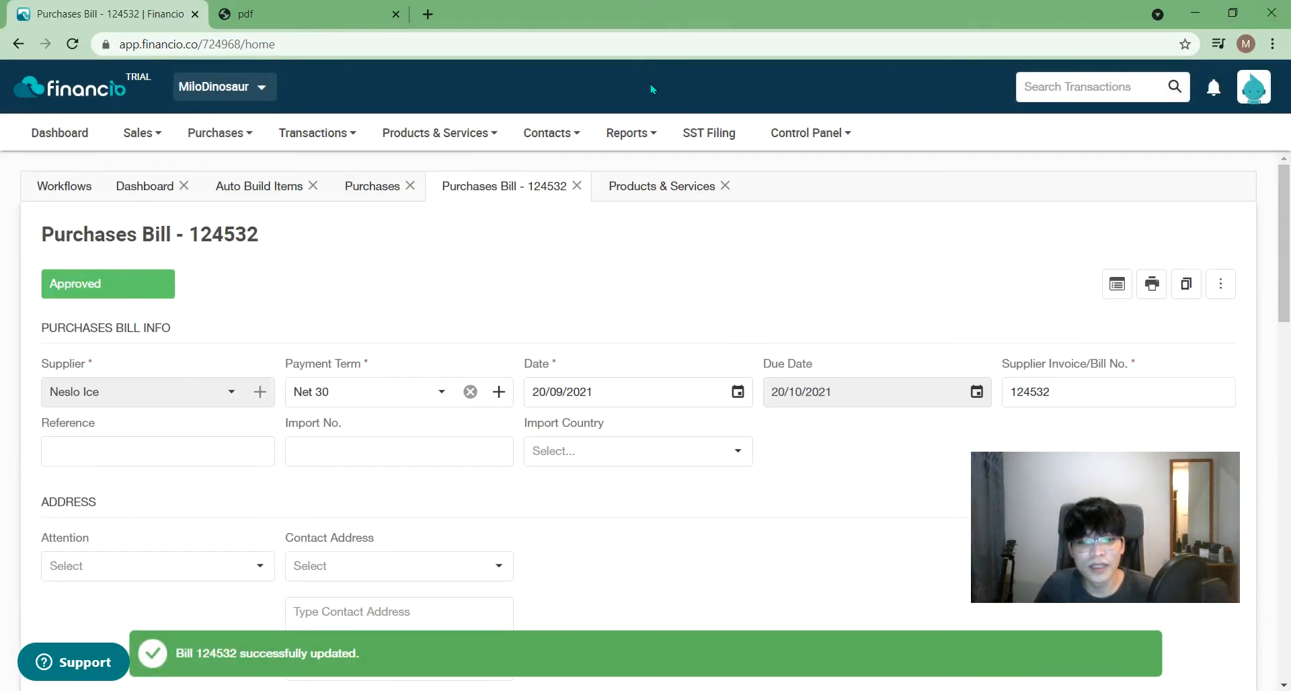
# - Refresh Products & Services to see Corn Flakes and Tiger Biscuit still at zero, then return to the bill
pyautogui.click(666, 193)
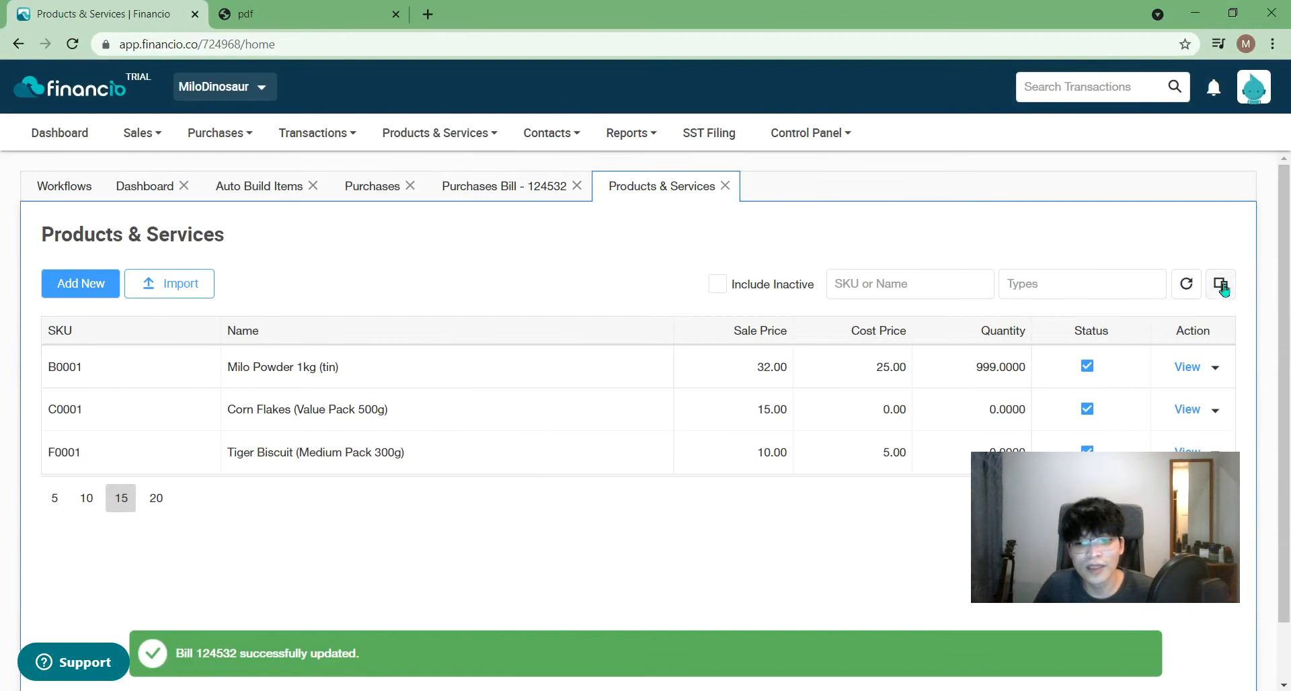
pyautogui.click(1186, 284)
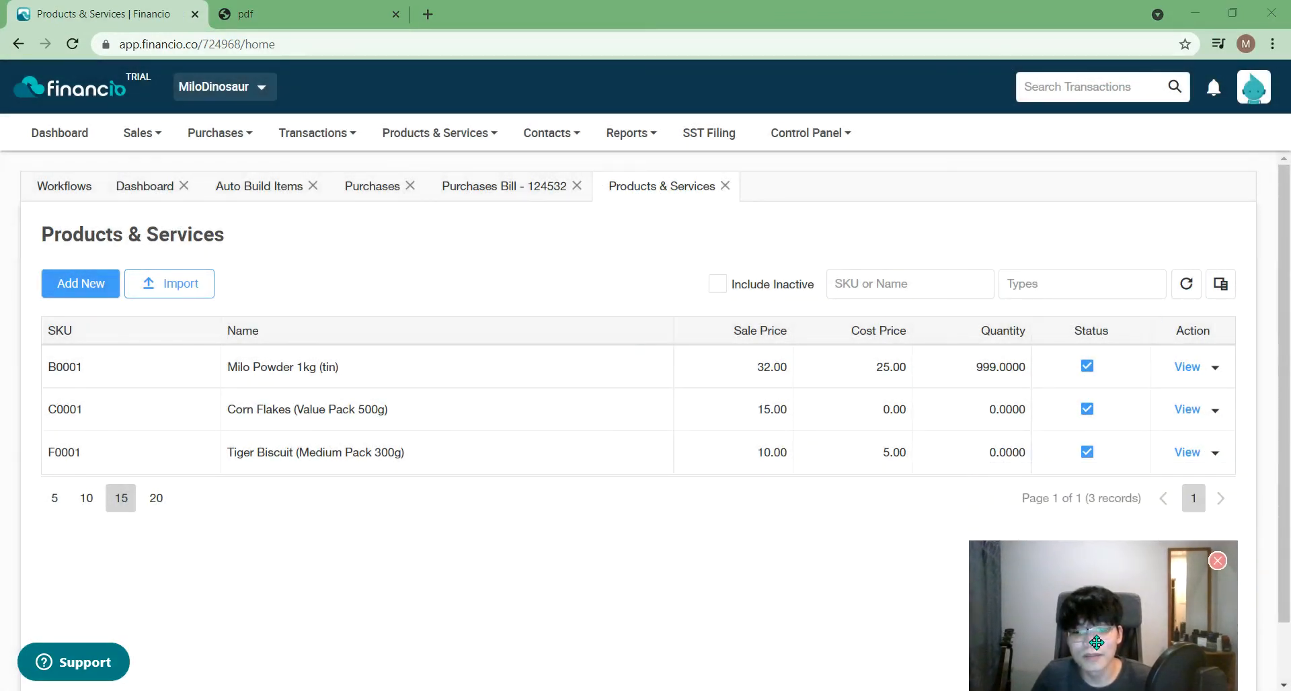
pyautogui.click(470, 186)
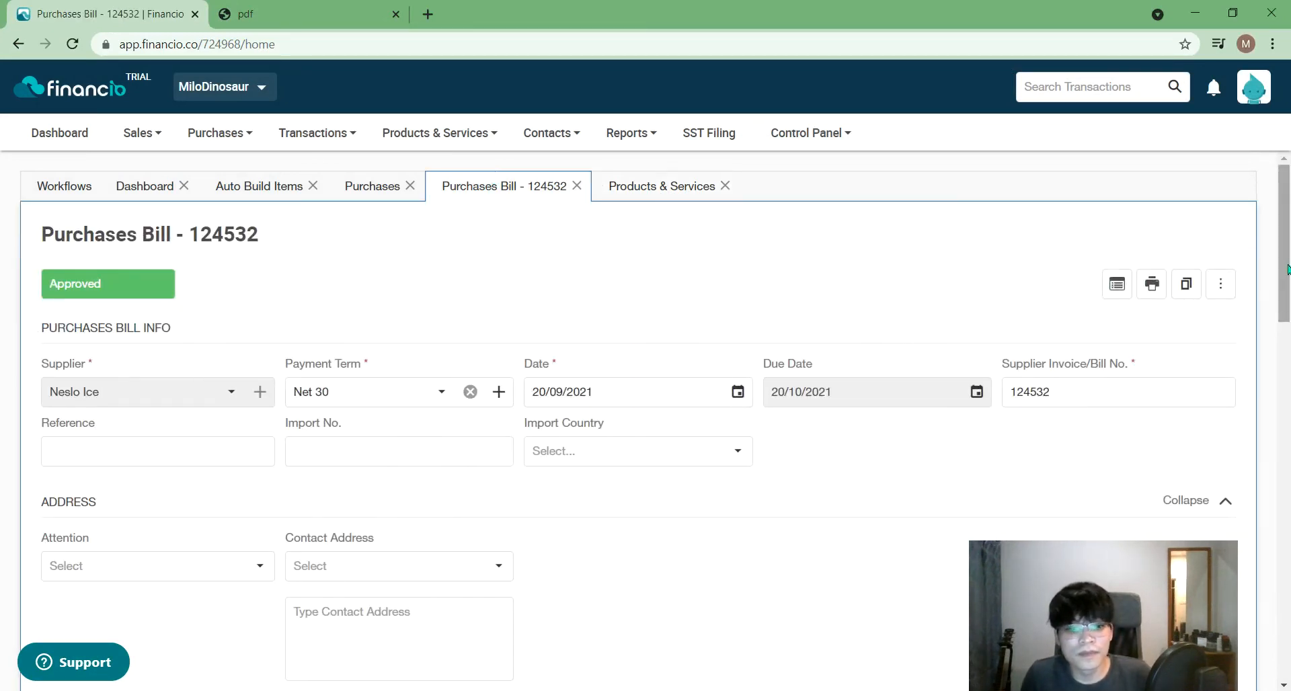
pyautogui.moveTo(1286, 270)
pyautogui.mouseDown()
pyautogui.moveTo(1275, 579)
pyautogui.moveTo(1286, 659)
pyautogui.moveTo(1285, 282)
pyautogui.mouseUp()
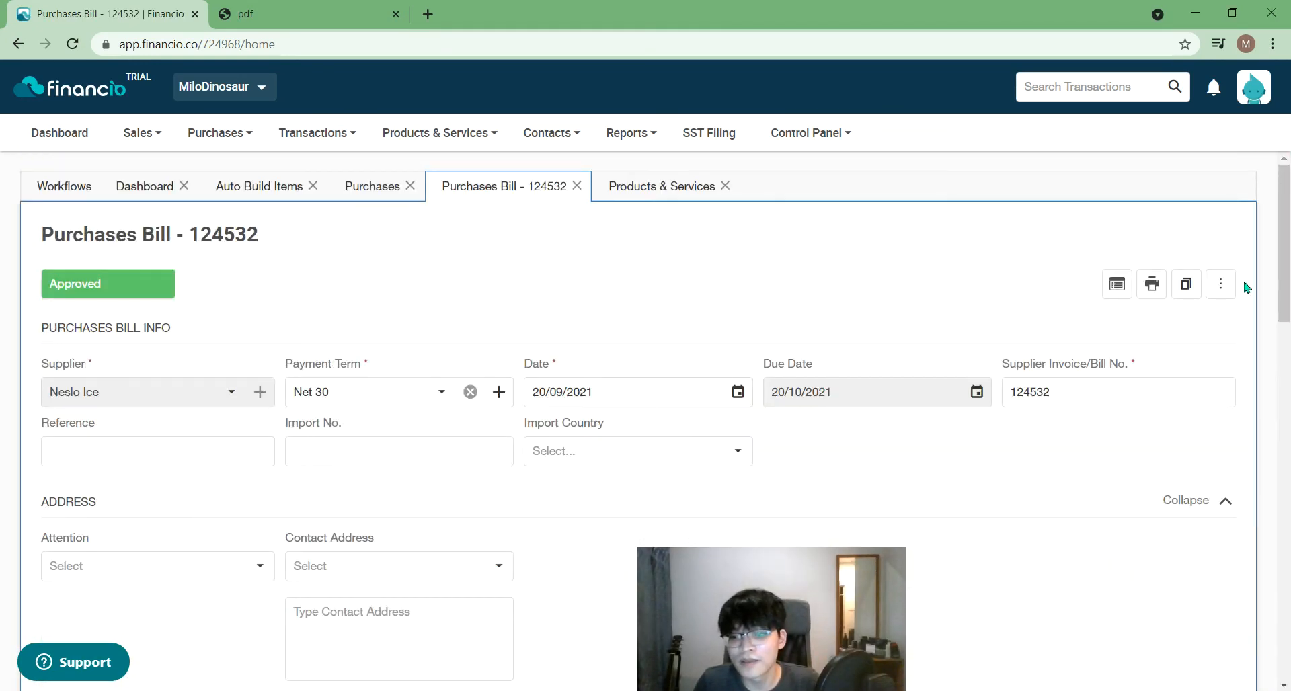
pyautogui.click(1222, 284)
pyautogui.moveTo(1207, 329)
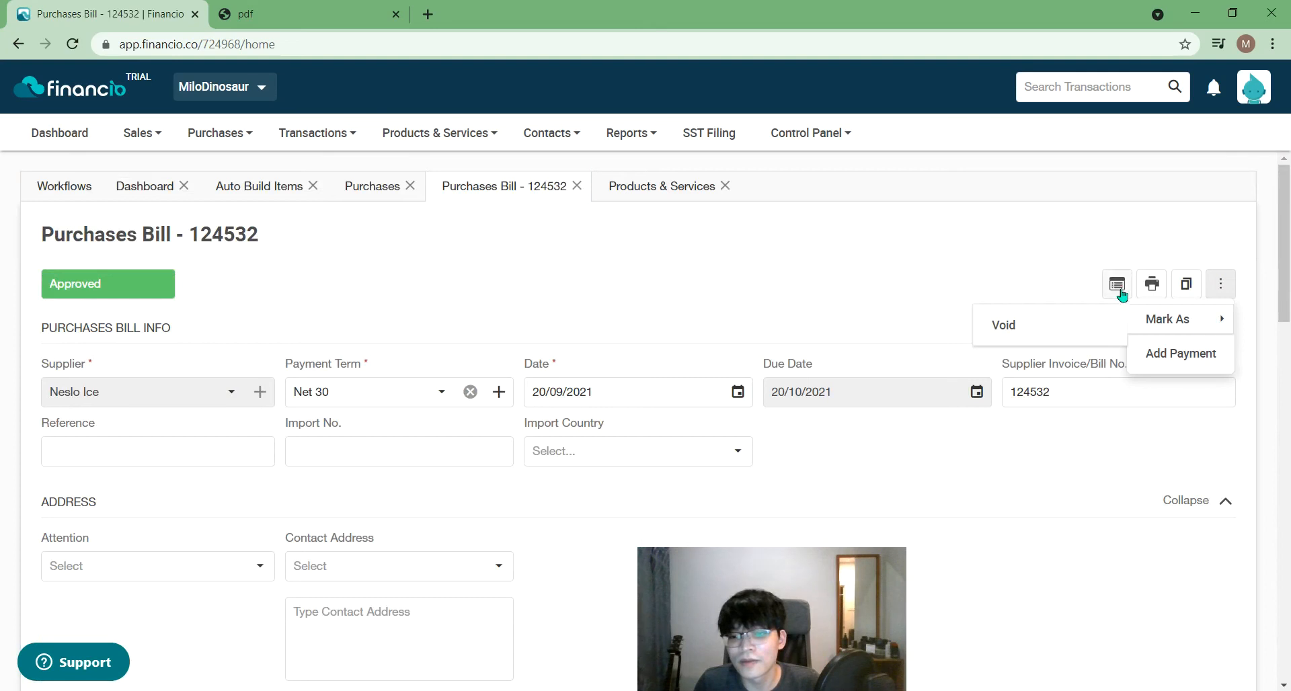
pyautogui.click(1101, 231)
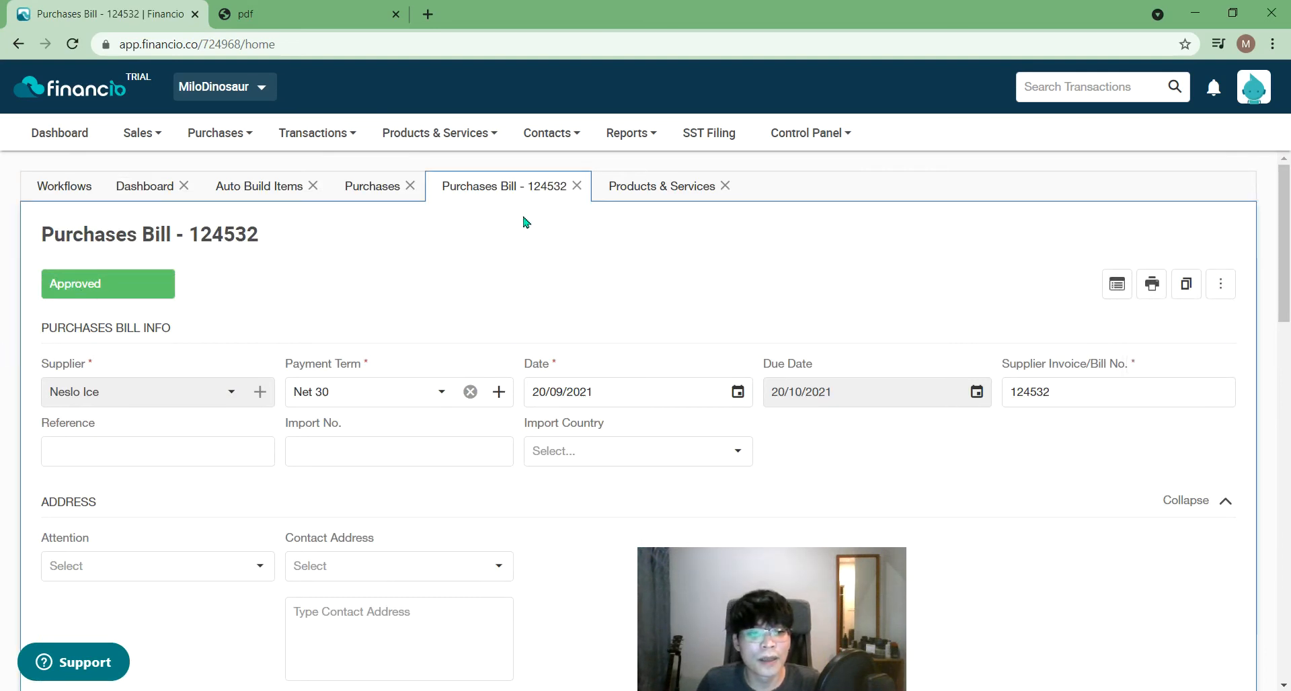
# - Reopen bill 124532 from the Purchases list and save it
pyautogui.click(577, 186)
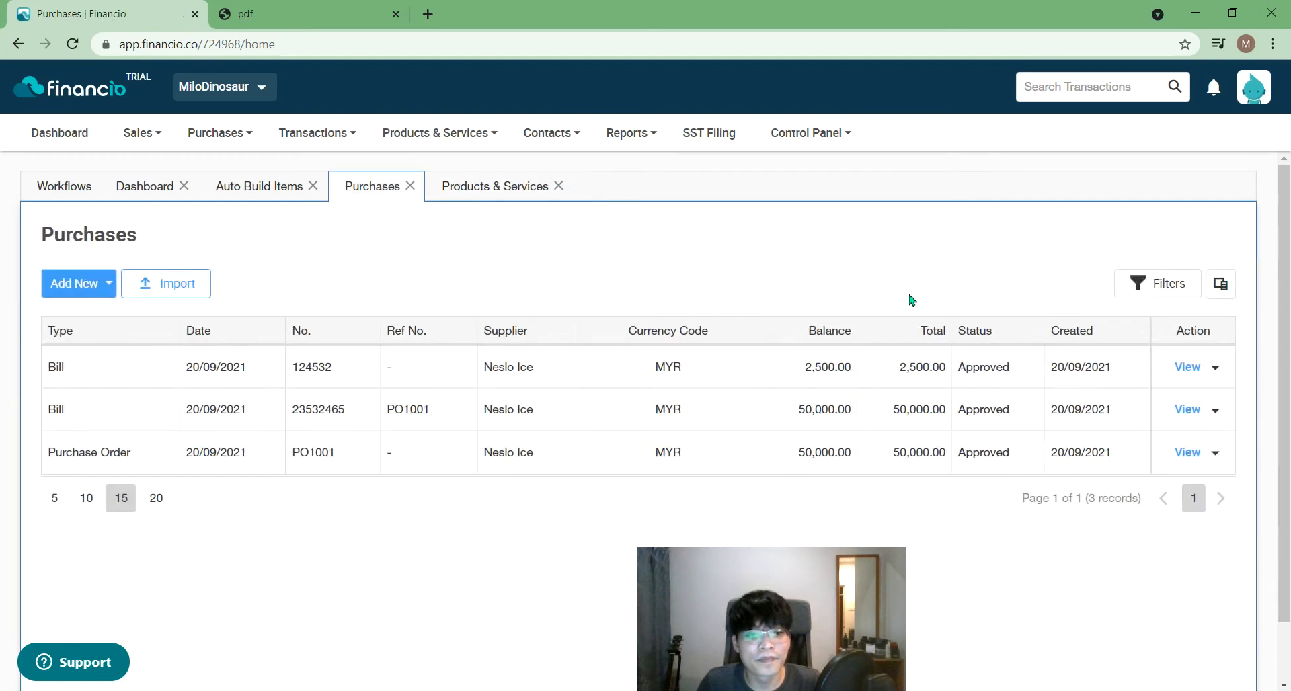
pyautogui.click(1218, 367)
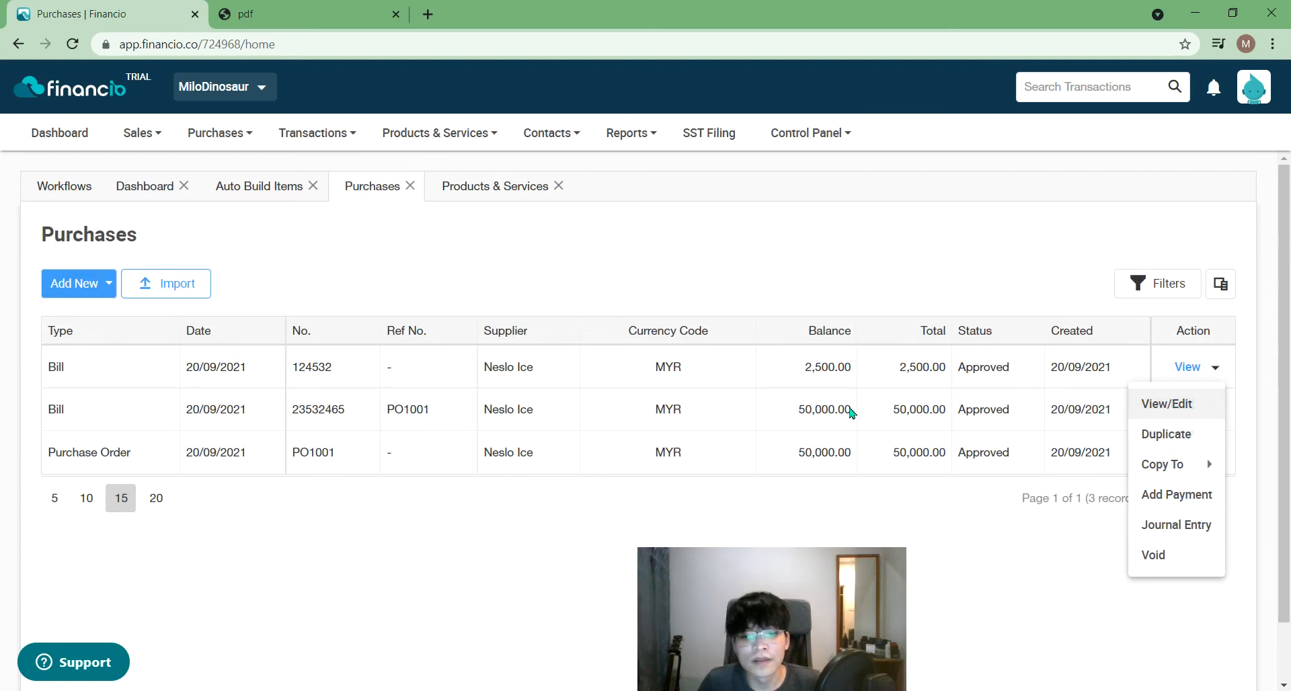
pyautogui.doubleClick(985, 370)
pyautogui.click(1186, 367)
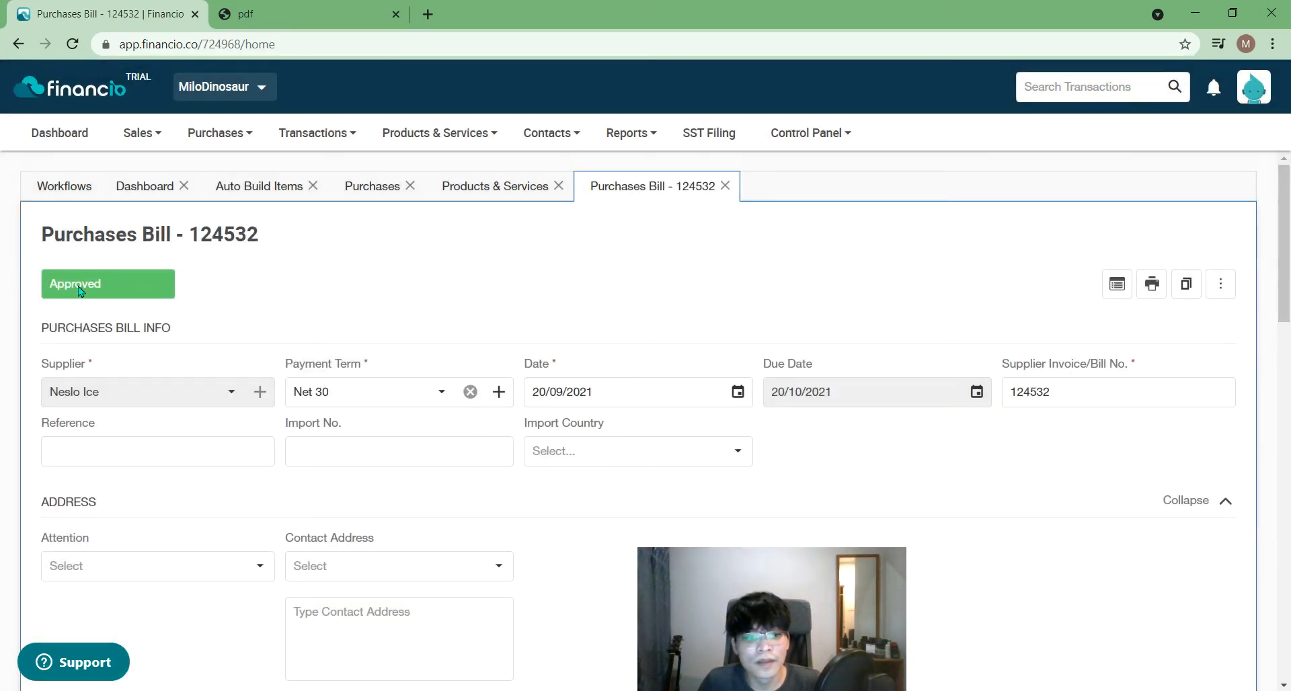
pyautogui.moveTo(1284, 264); pyautogui.dragTo(1277, 641)
pyautogui.click(1196, 594)
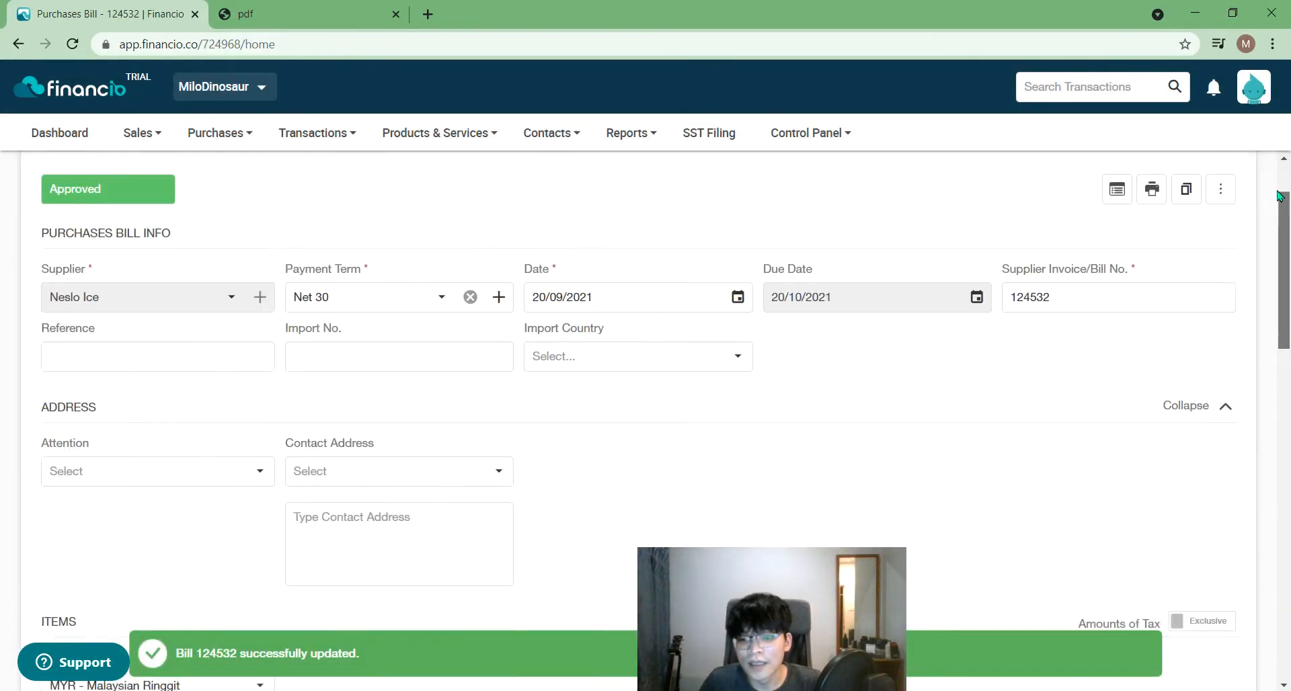
# - Void bill 124532 through Mark As > Void and confirm Yes
pyautogui.click(1221, 283)
pyautogui.moveTo(1199, 322)
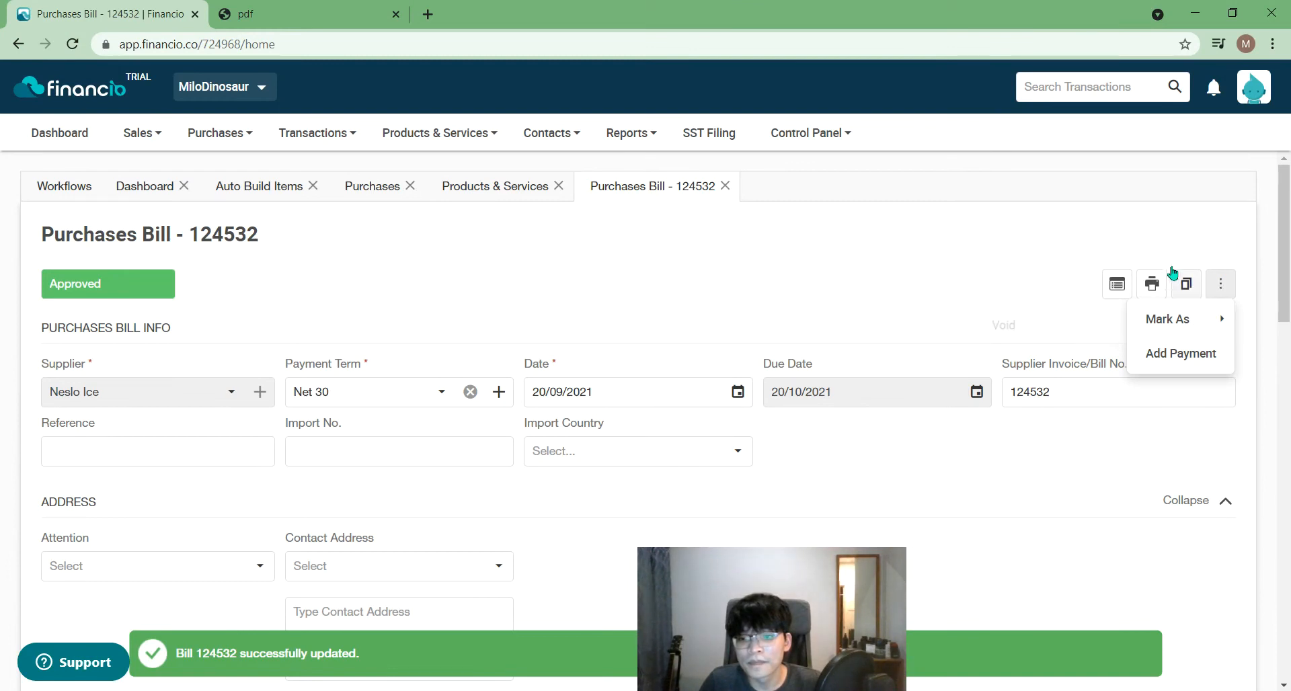
pyautogui.click(1057, 343)
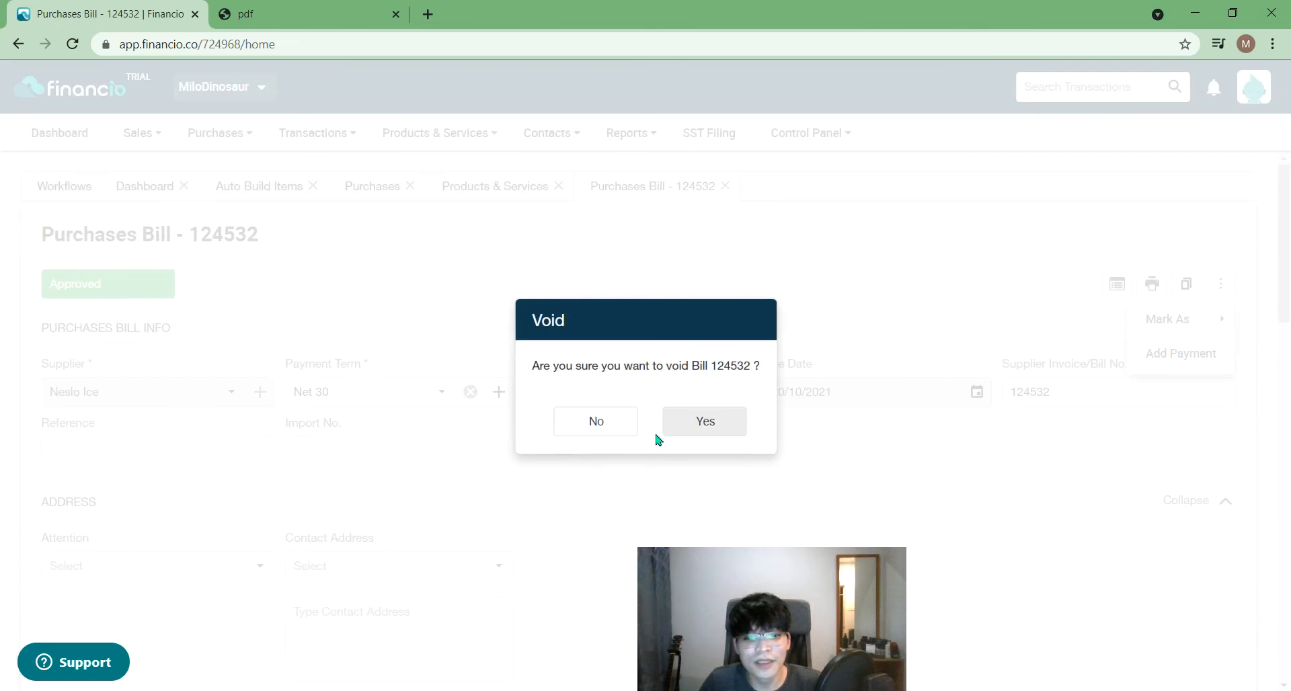
pyautogui.click(706, 425)
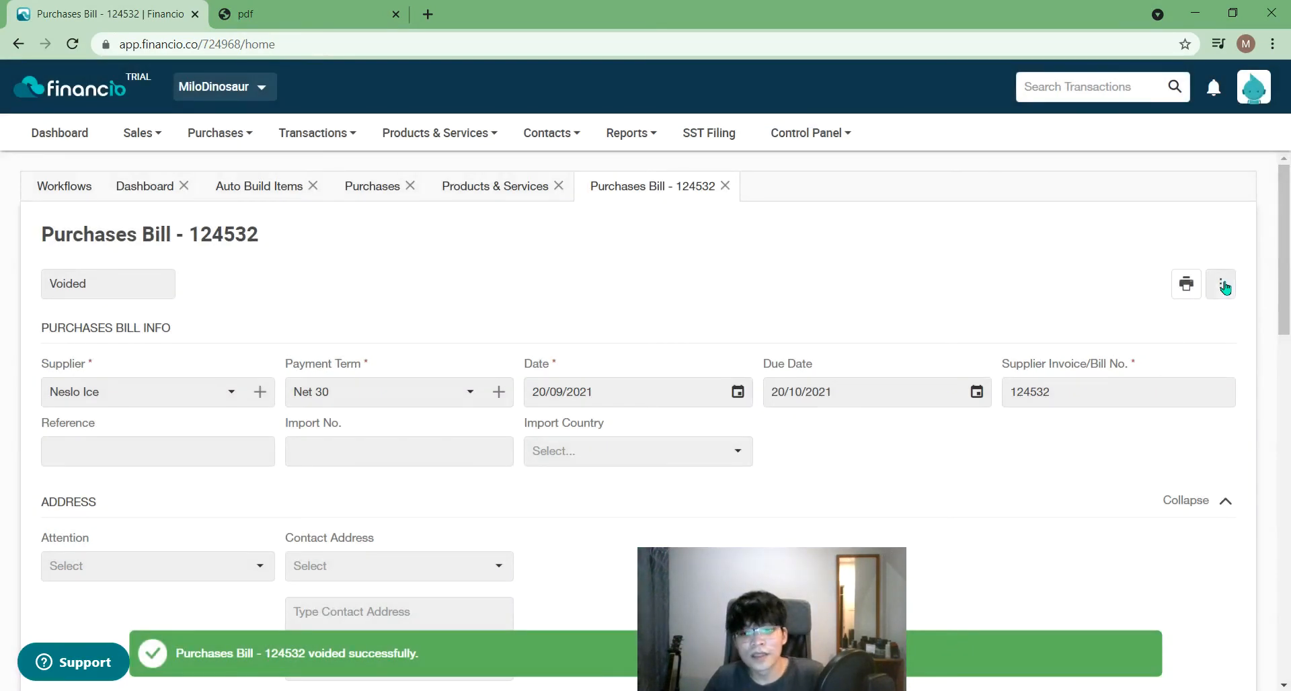
pyautogui.click(1223, 286)
# - Reopen voided bill 124532 from Purchases and check its Voided status
pyautogui.click(109, 316)
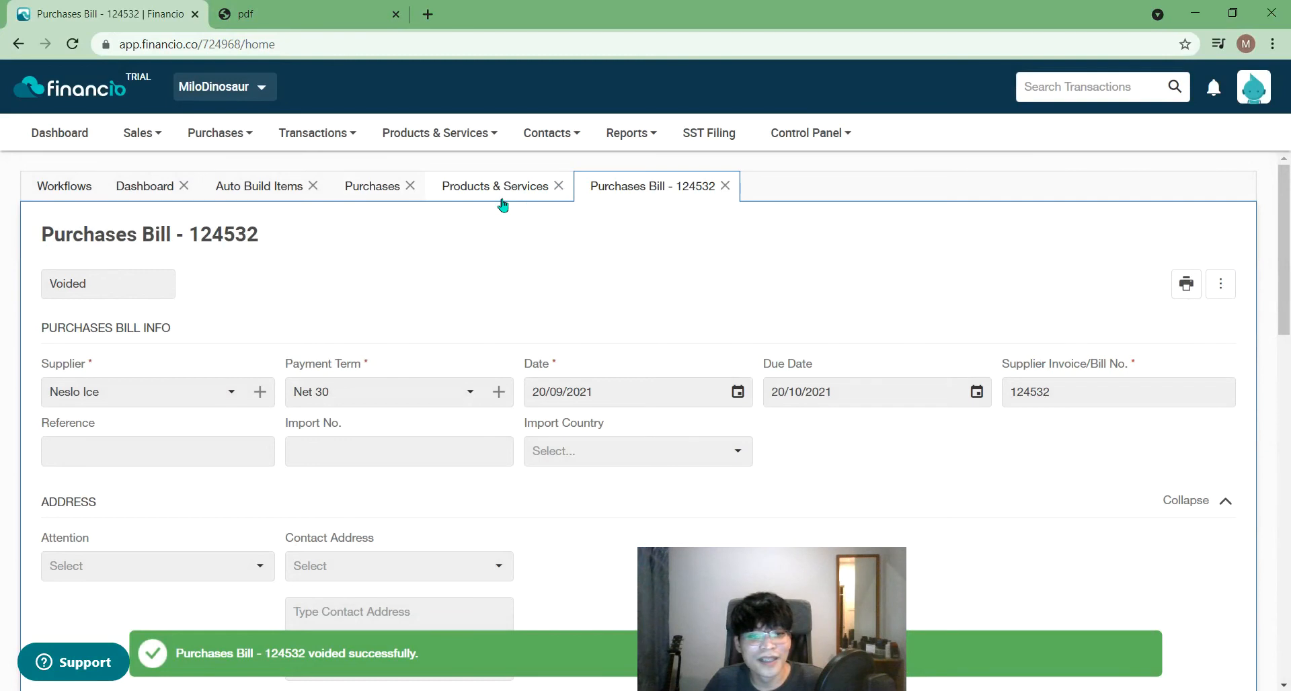
pyautogui.click(374, 187)
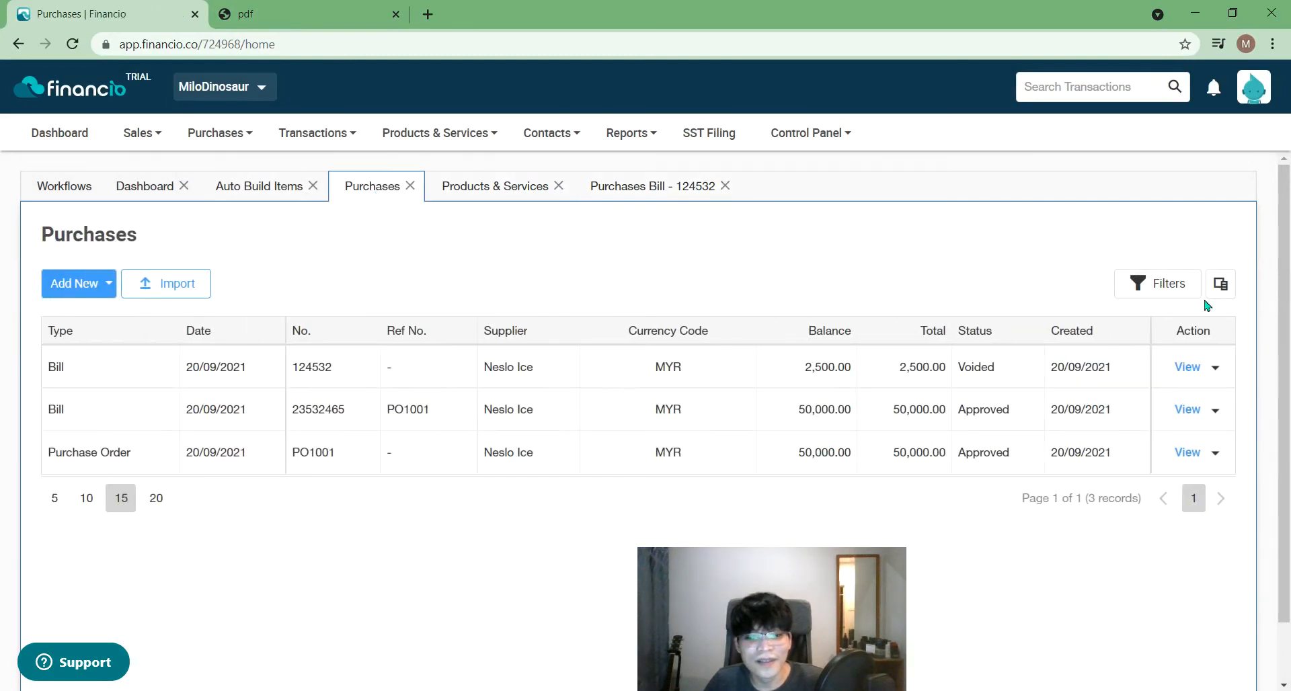
pyautogui.click(1216, 367)
pyautogui.click(1195, 405)
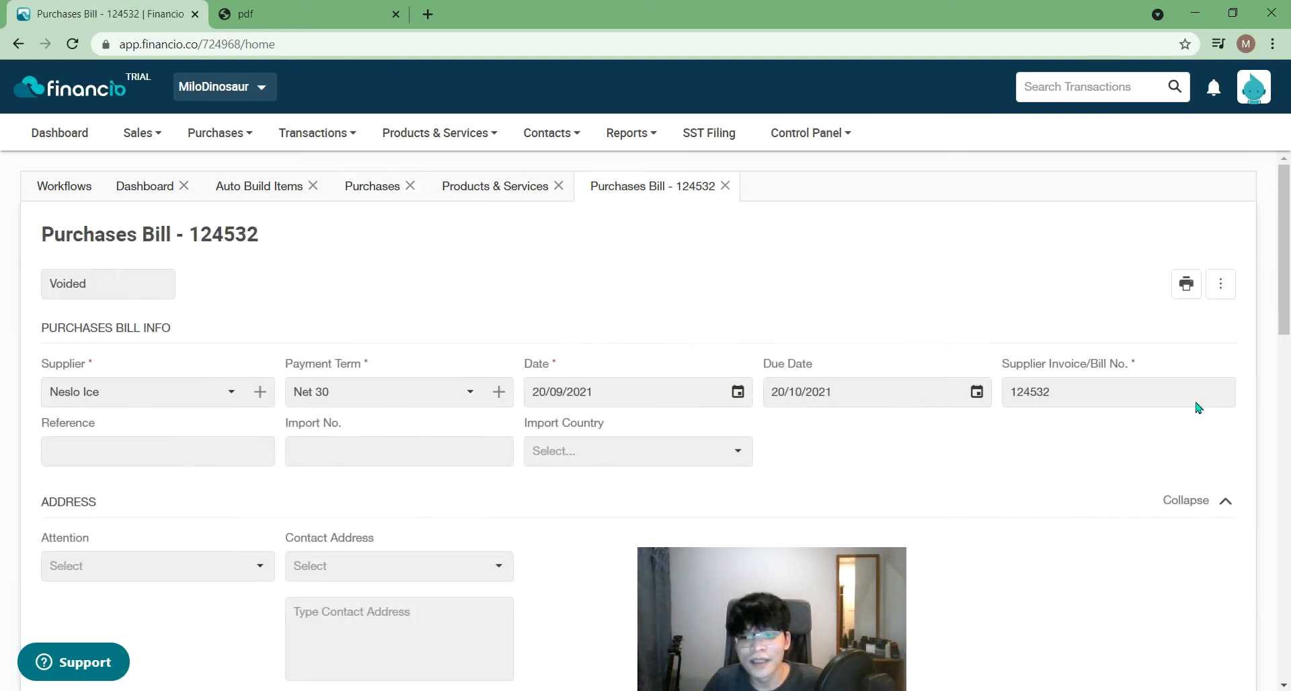
pyautogui.click(82, 280)
pyautogui.doubleClick(67, 284)
pyautogui.click(66, 285)
pyautogui.doubleClick(54, 285)
pyautogui.click(127, 281)
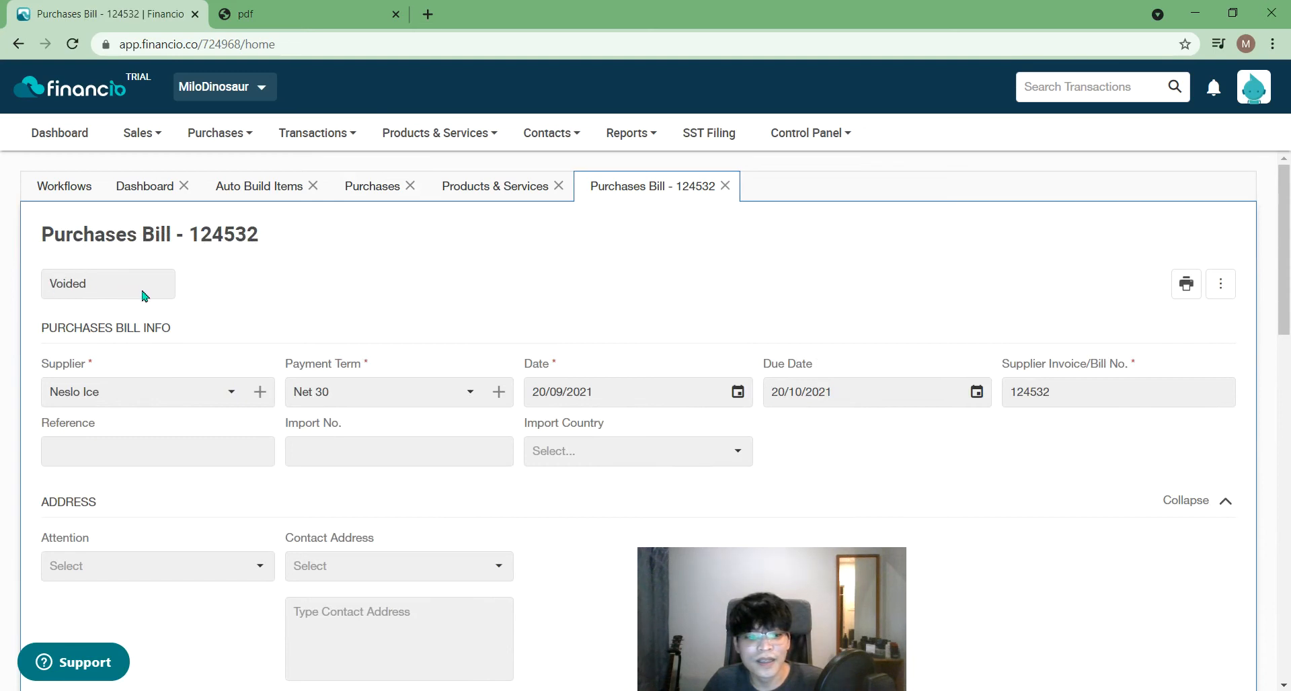
# - Print the voided bill to view its VOID PDF, then close the preview
pyautogui.click(1221, 283)
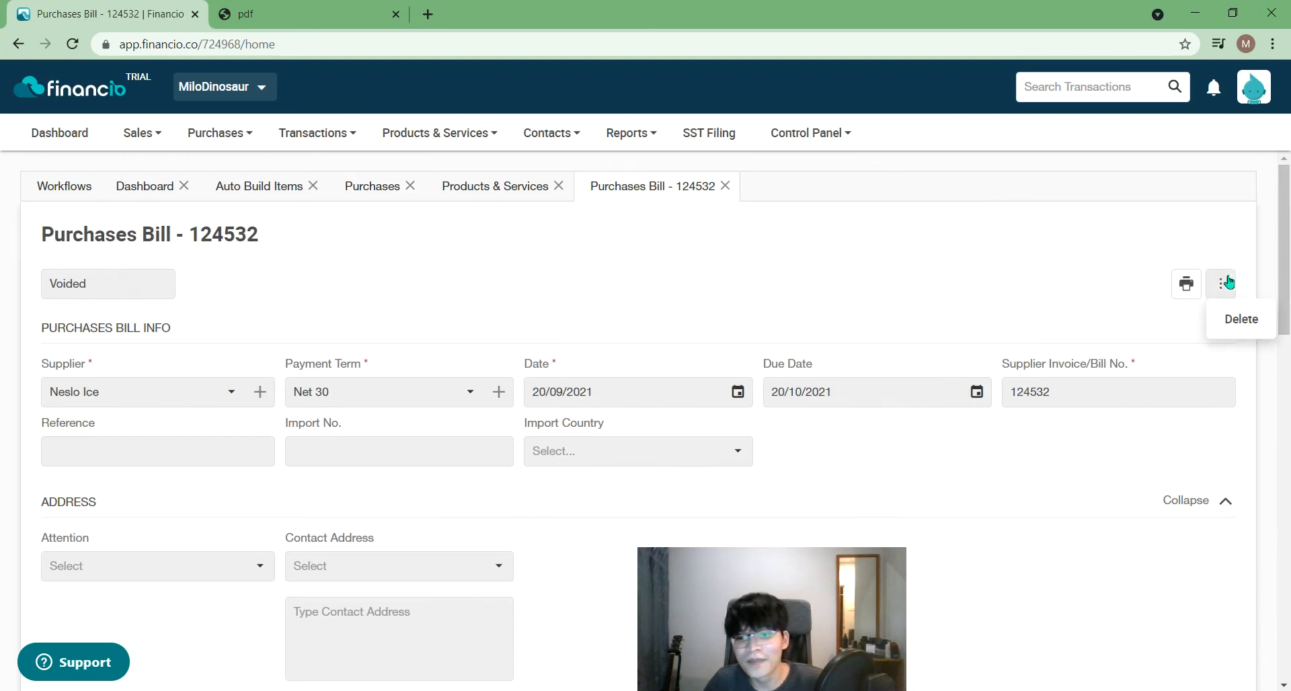
pyautogui.click(1184, 284)
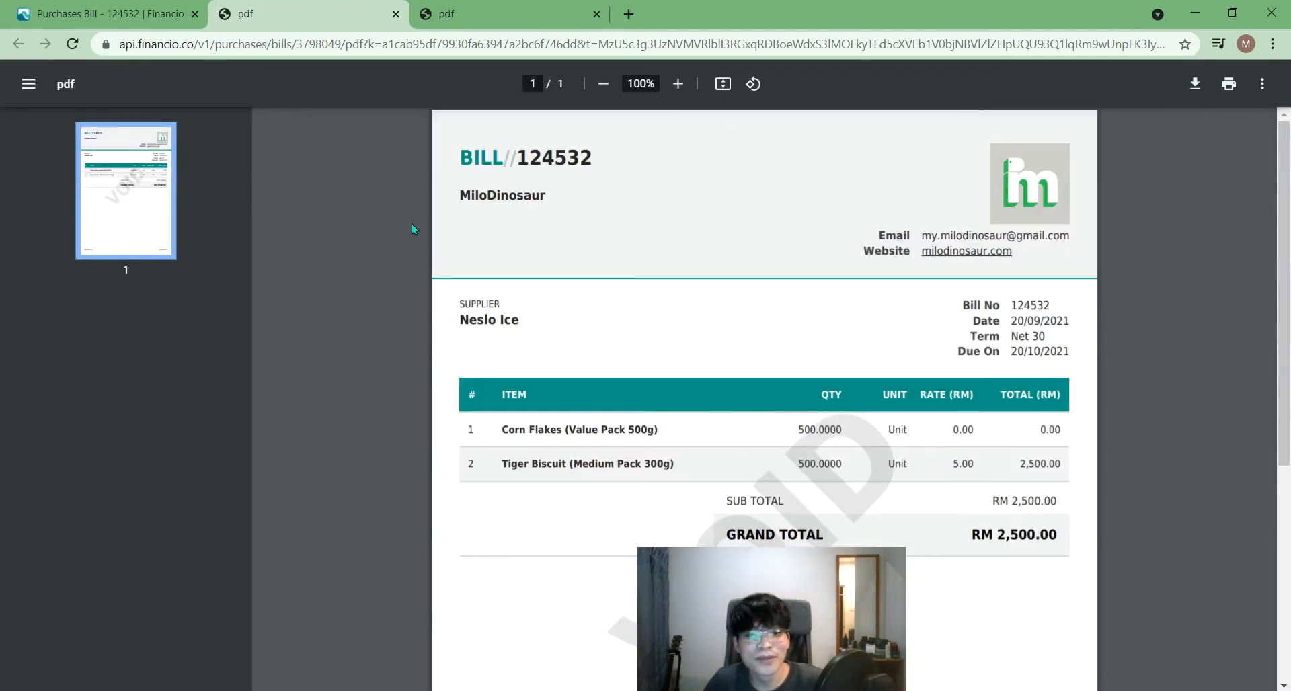
pyautogui.click(396, 19)
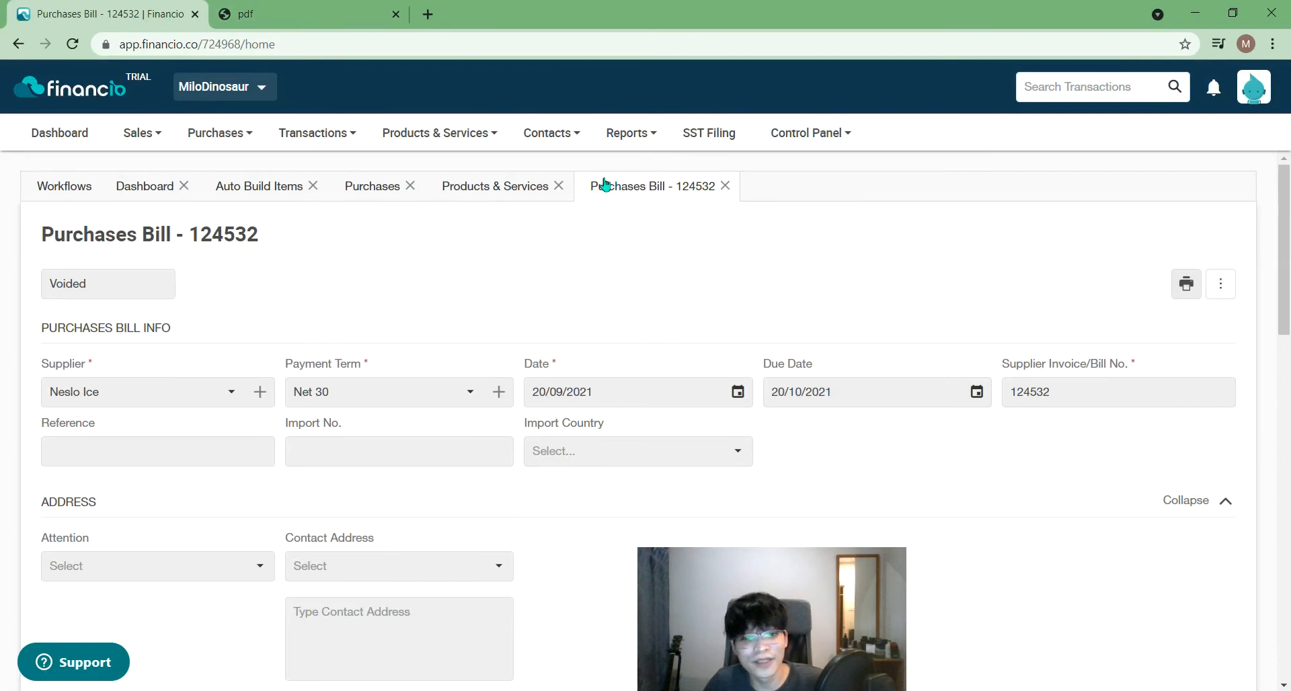
# - Go back to the Purchases list showing bill 124532 as Voided beside two Approved Neslo Ice records
pyautogui.click(548, 133)
pyautogui.moveTo(579, 239)
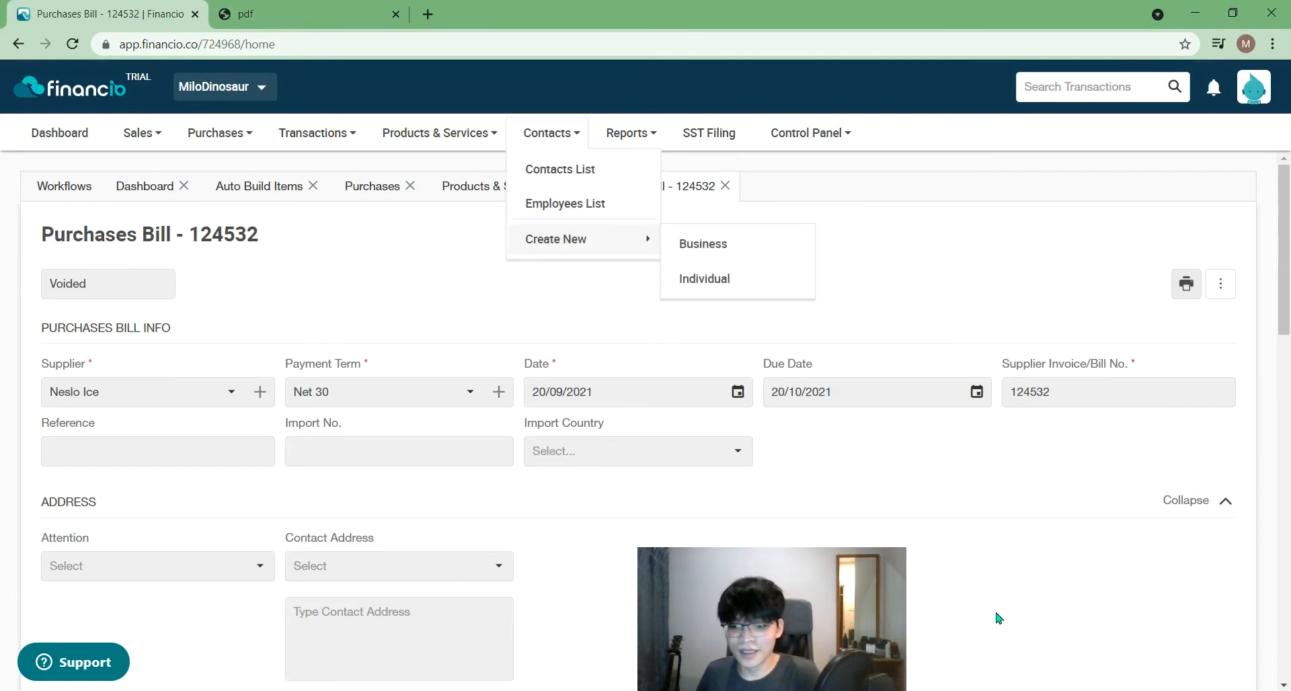
pyautogui.scroll(-15, 999, 617)
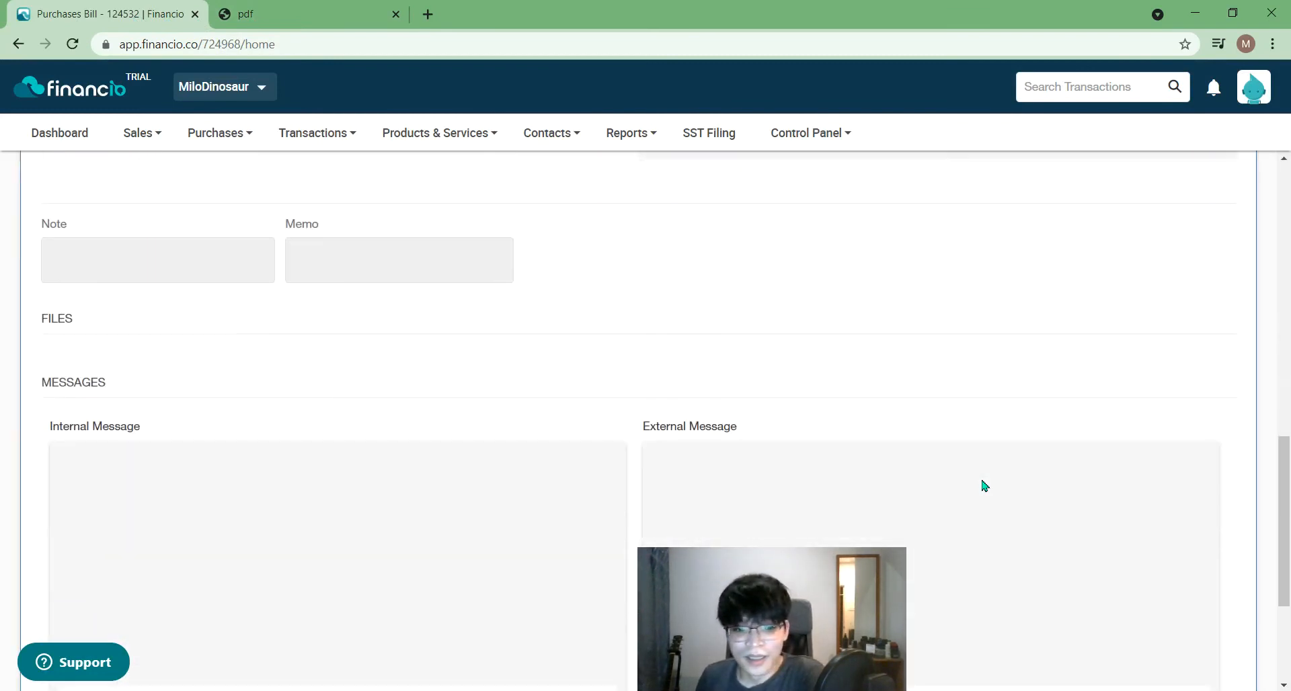
pyautogui.scroll(-3, 984, 486)
pyautogui.scroll(20, 985, 485)
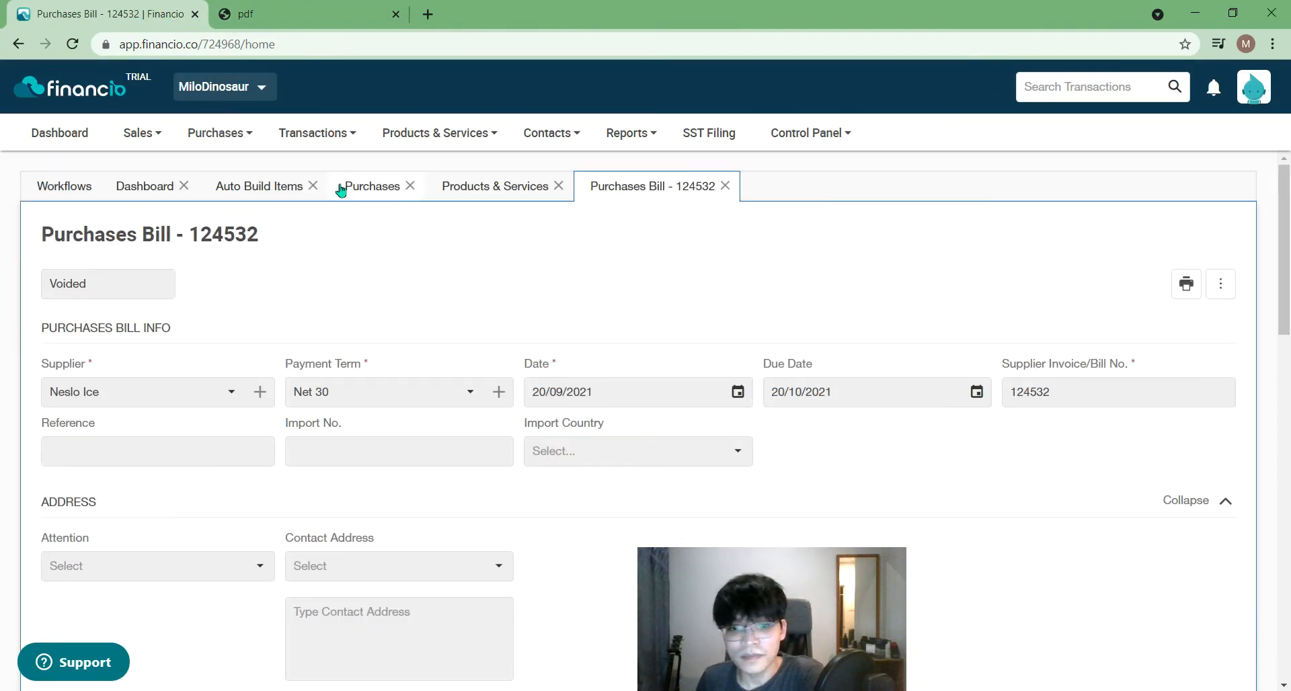
pyautogui.click(404, 201)
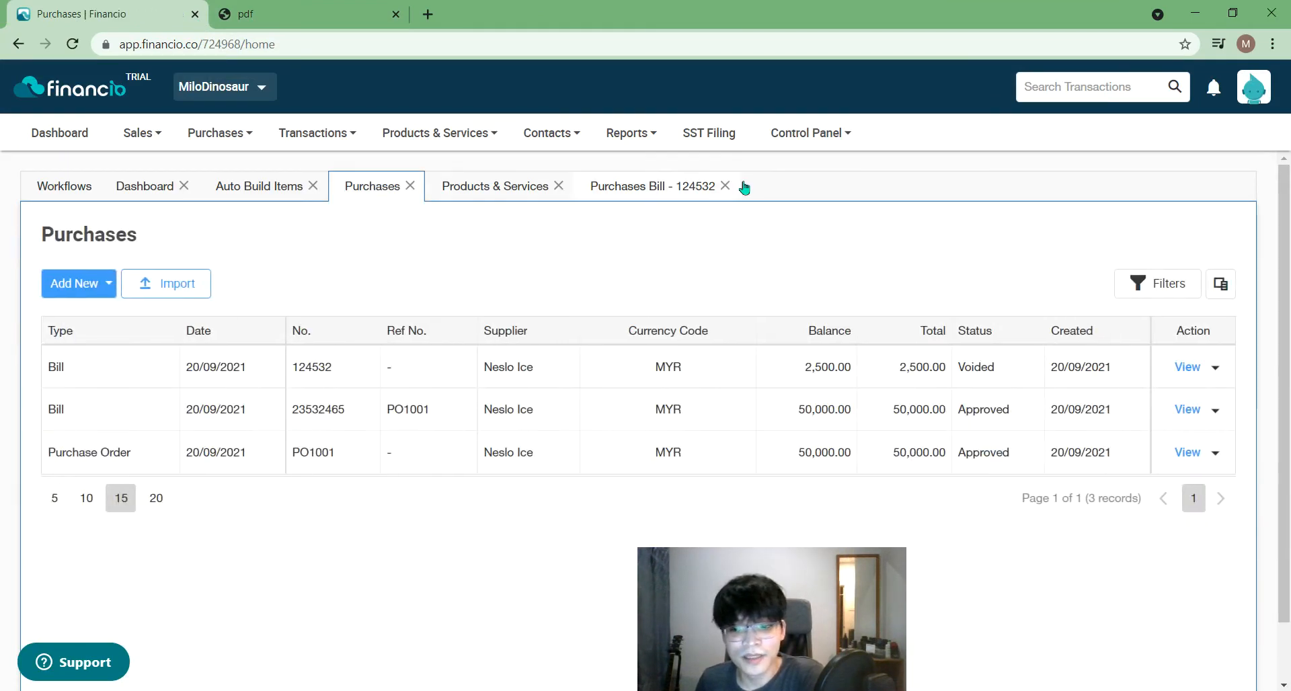
pyautogui.click(1216, 371)
pyautogui.click(878, 252)
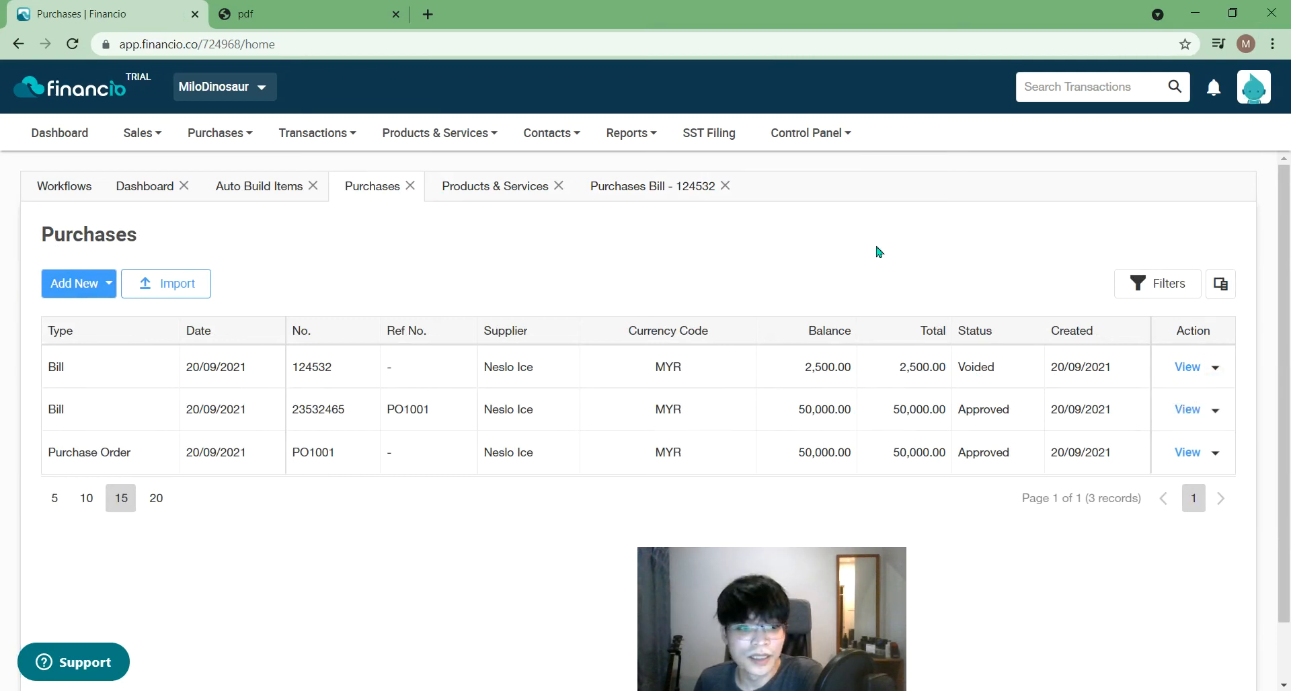
# - Start a new purchase bill from Neslo Ice with a Corn Flakes (Value Pack 500g) line
pyautogui.click(44, 288)
pyautogui.click(75, 369)
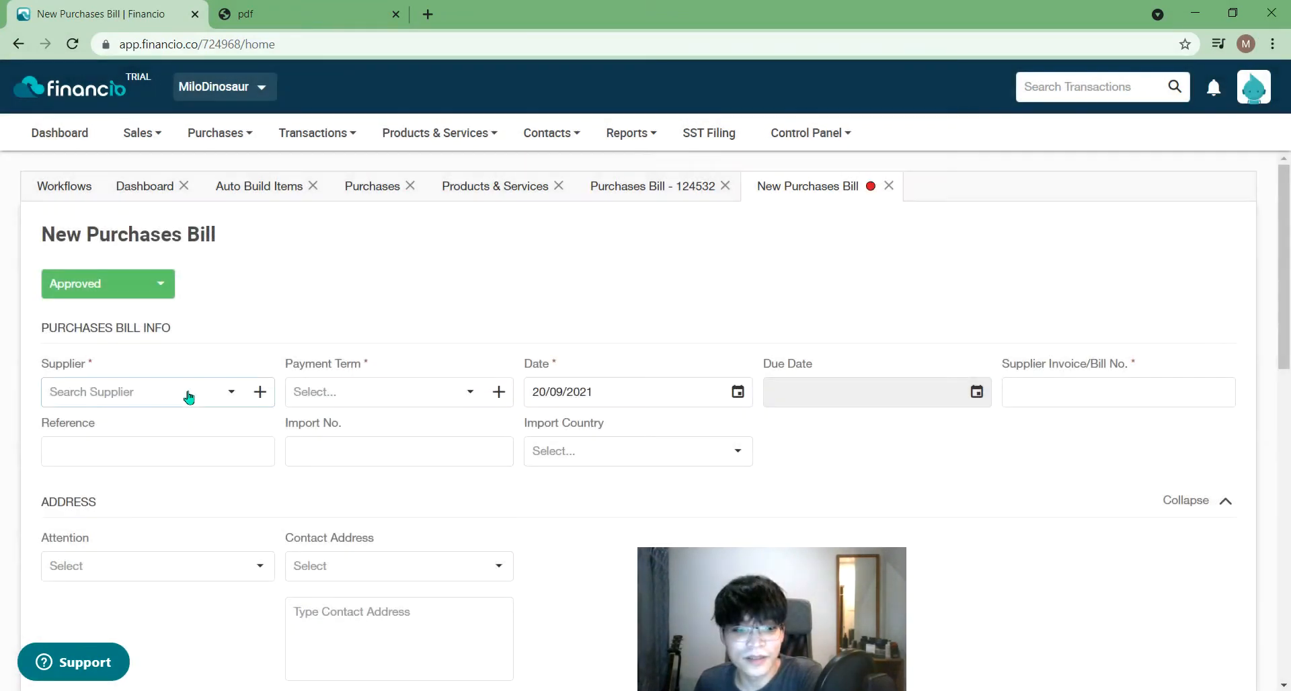
pyautogui.click(188, 393)
pyautogui.click(144, 421)
pyautogui.moveTo(1284, 241); pyautogui.dragTo(1288, 425)
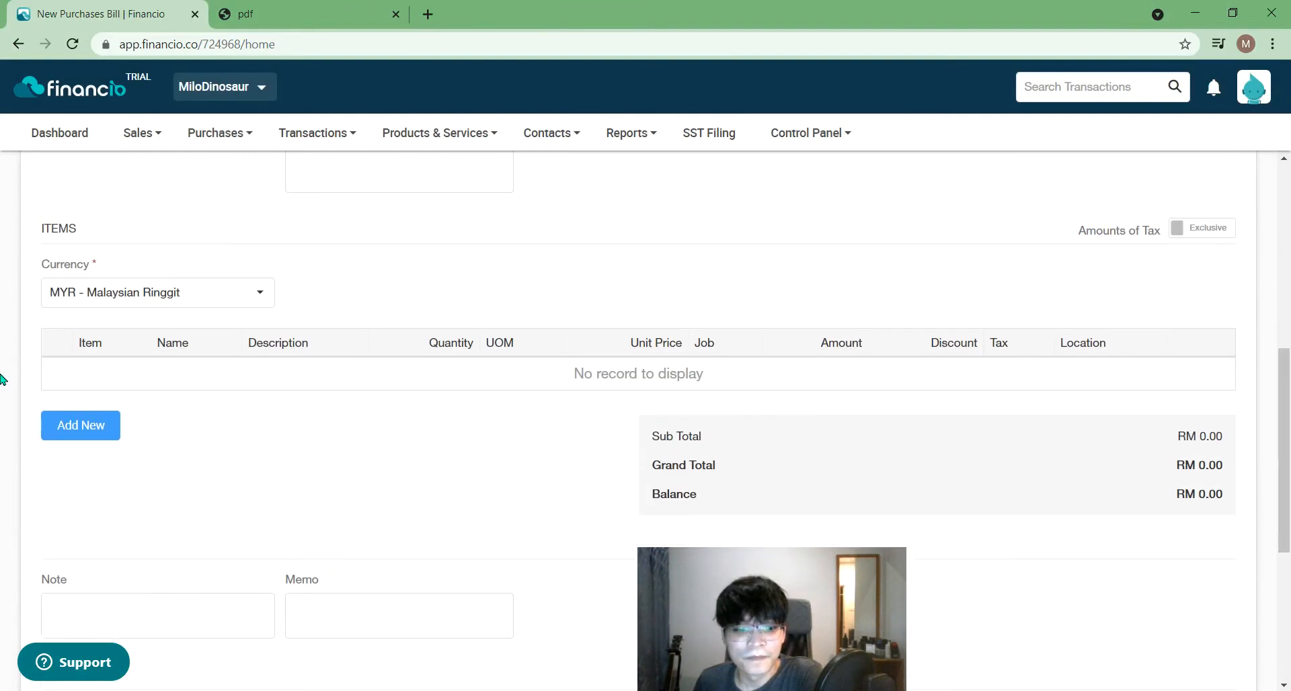
pyautogui.click(49, 422)
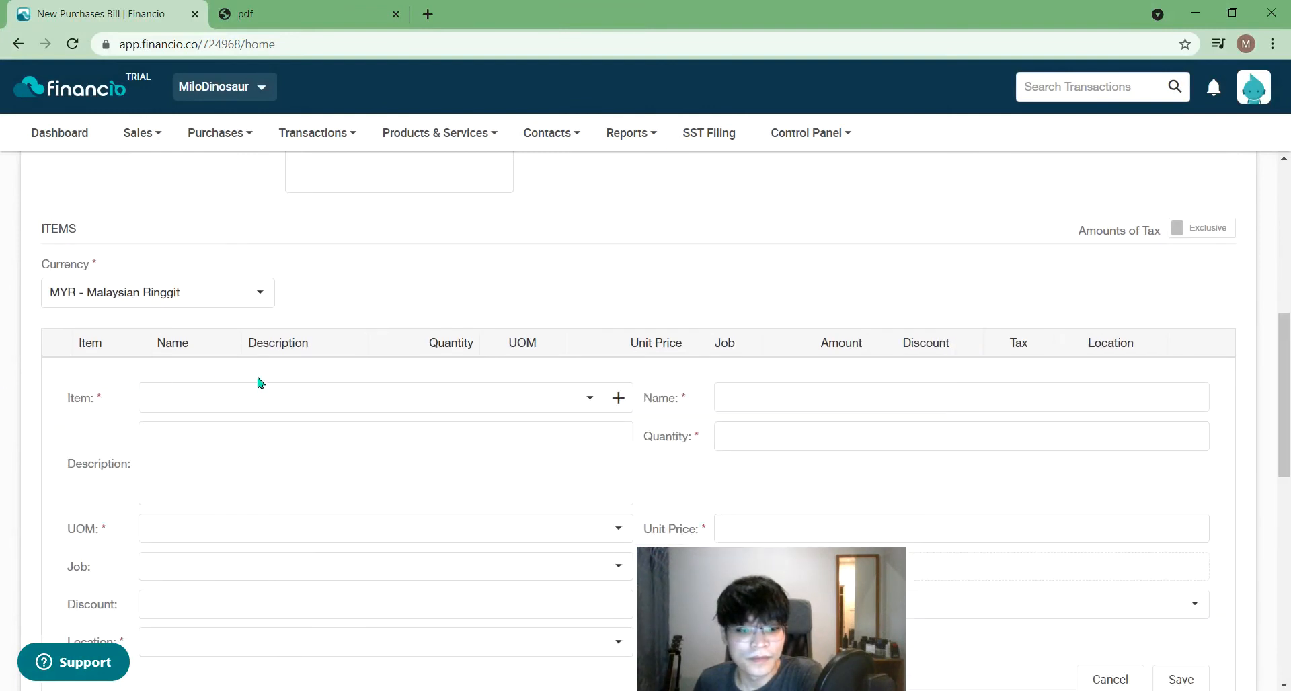
pyautogui.click(254, 398)
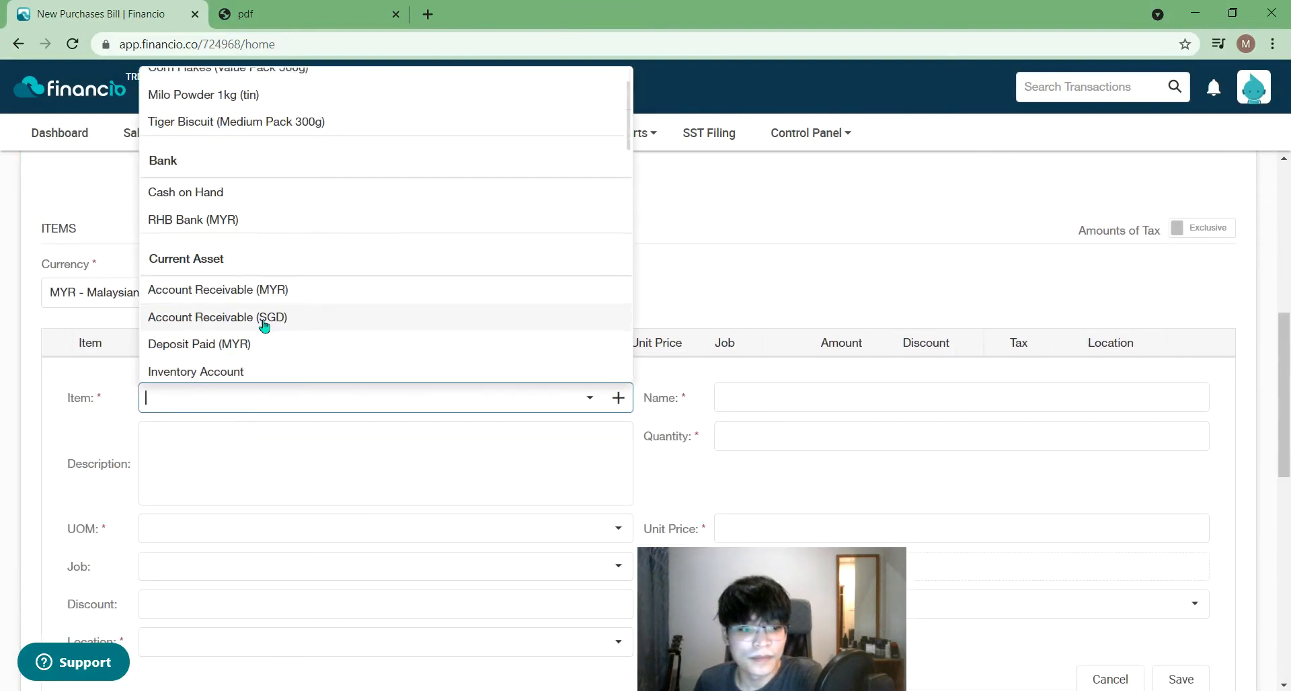
pyautogui.scroll(-2, 265, 327)
pyautogui.scroll(4, 265, 329)
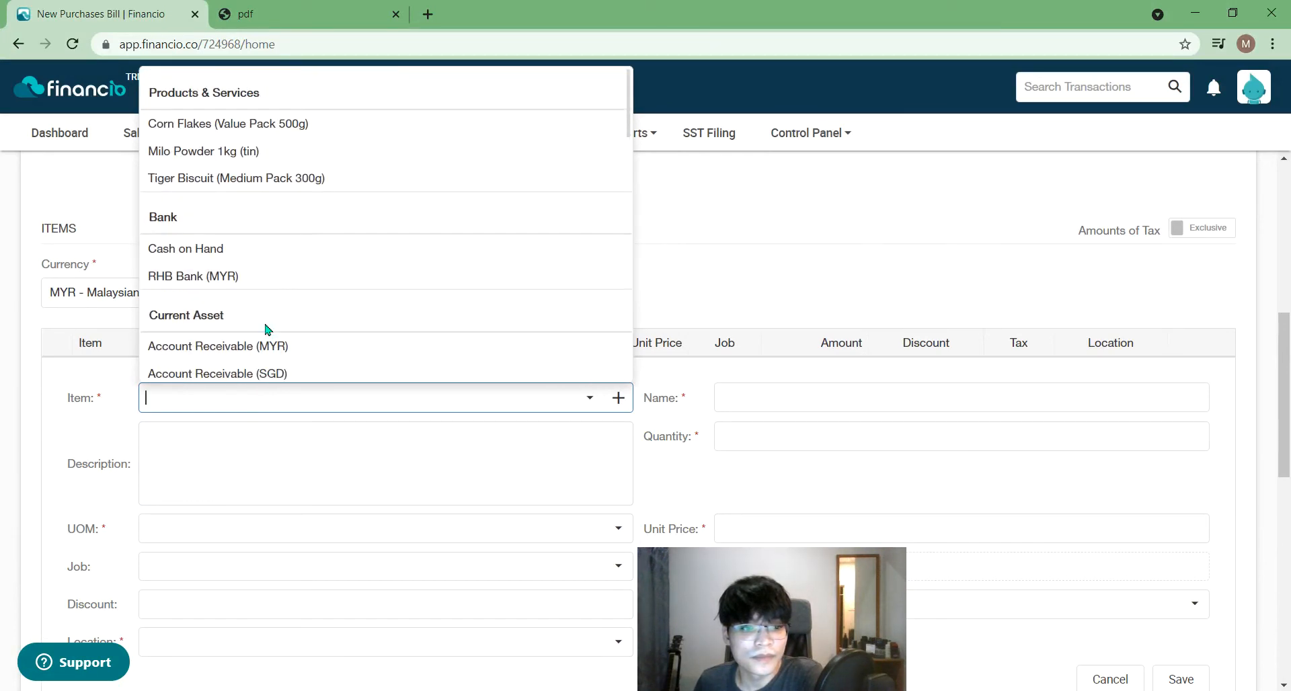
pyautogui.click(320, 127)
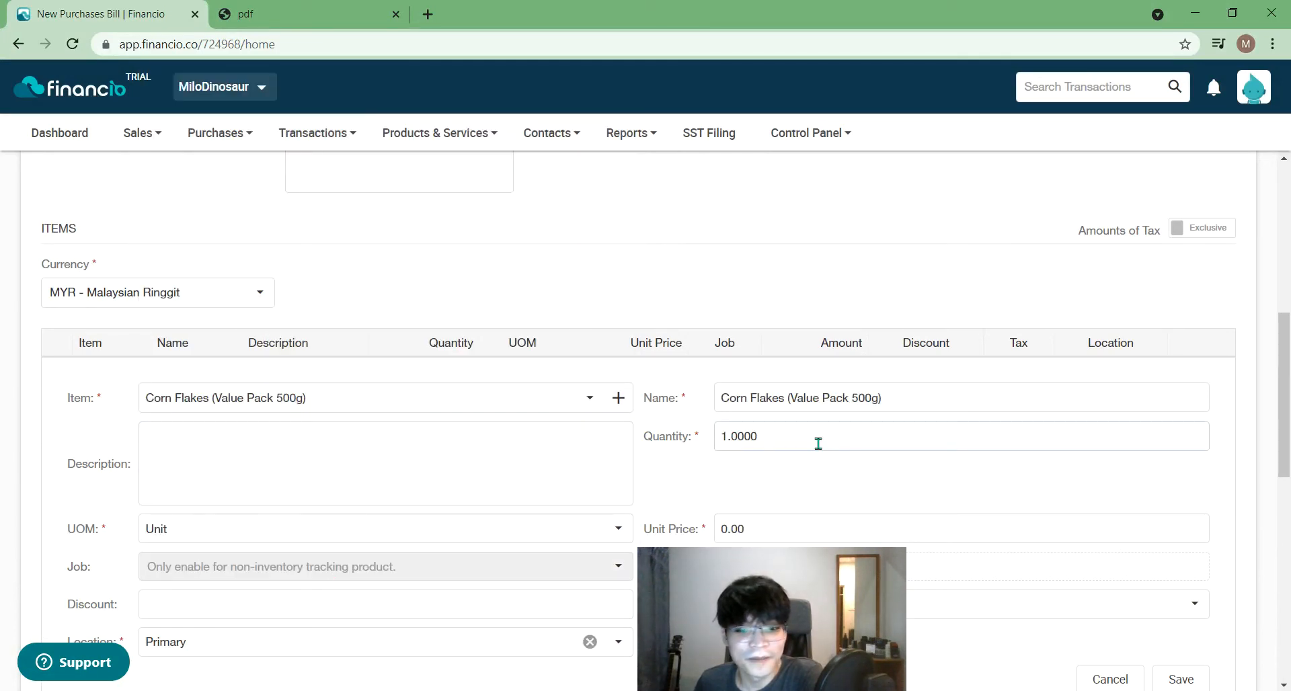
# - Reselect supplier Neslo Ice and re-add the Corn Flakes (Value Pack 500g) line with quantity 500
pyautogui.moveTo(726, 440); pyautogui.dragTo(709, 440)
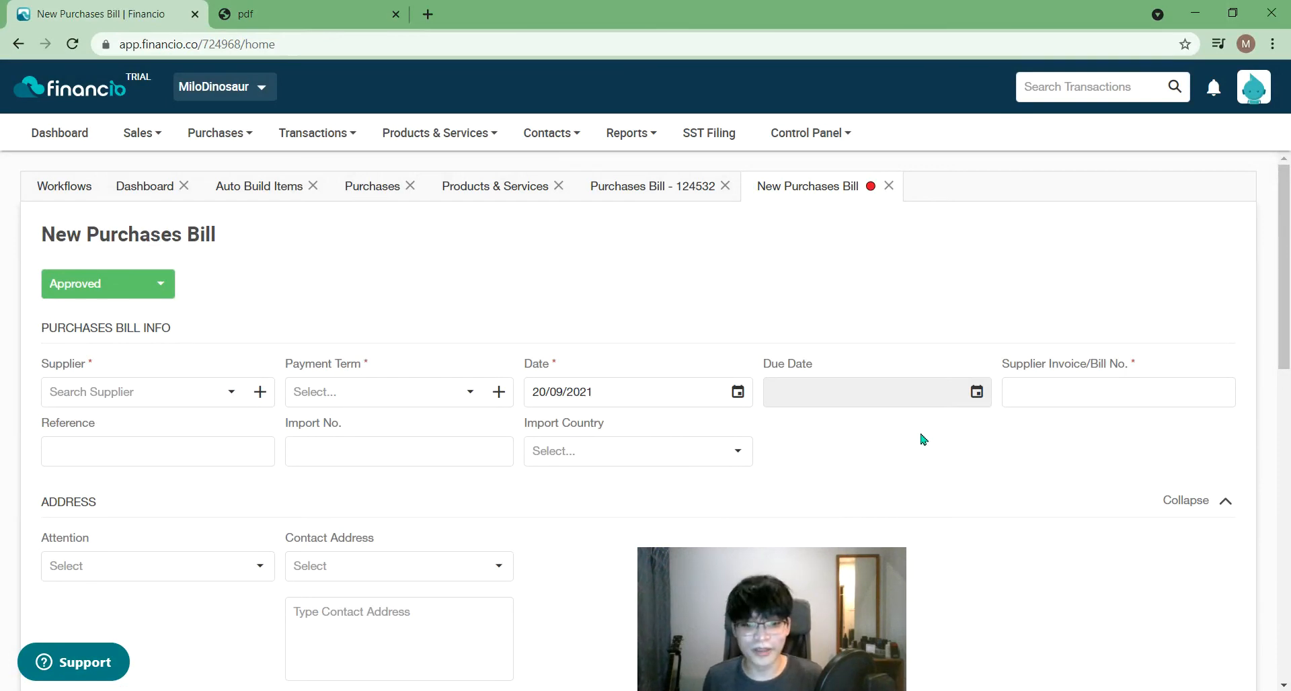
pyautogui.scroll(-4, 878, 457)
pyautogui.scroll(2, 892, 446)
pyautogui.scroll(2, 766, 420)
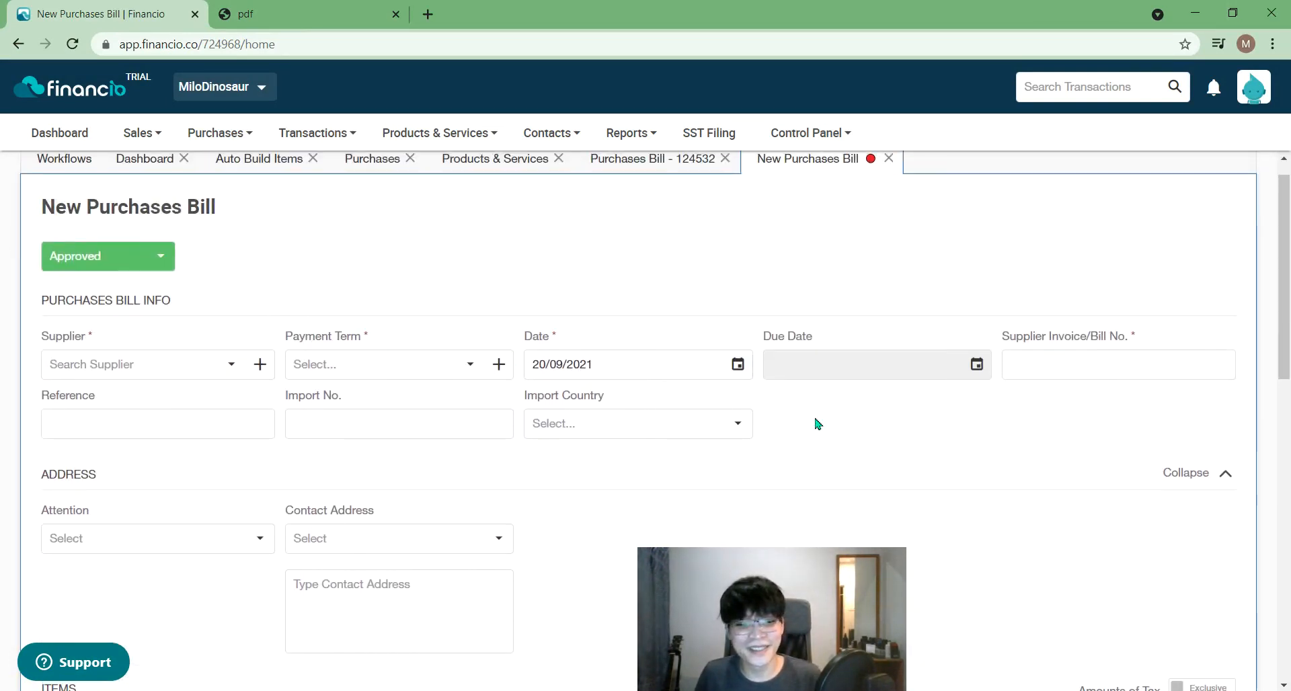
pyautogui.click(70, 368)
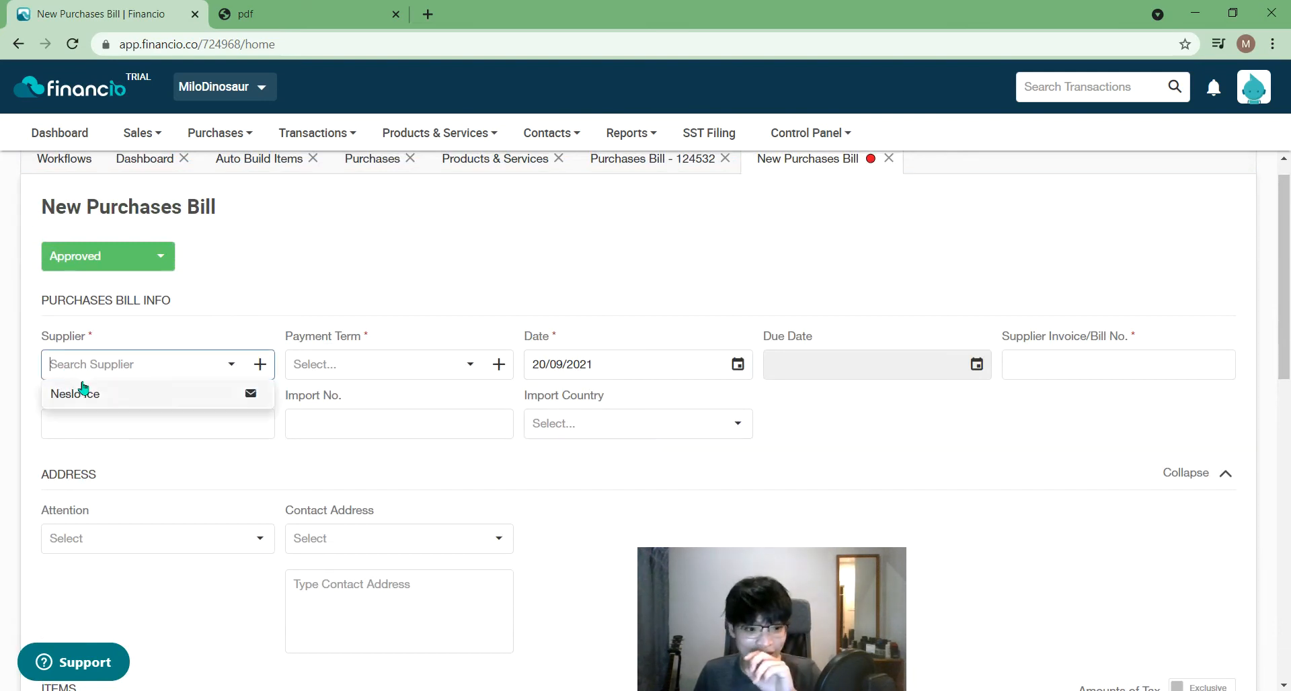
pyautogui.click(78, 392)
pyautogui.scroll(-7, 957, 478)
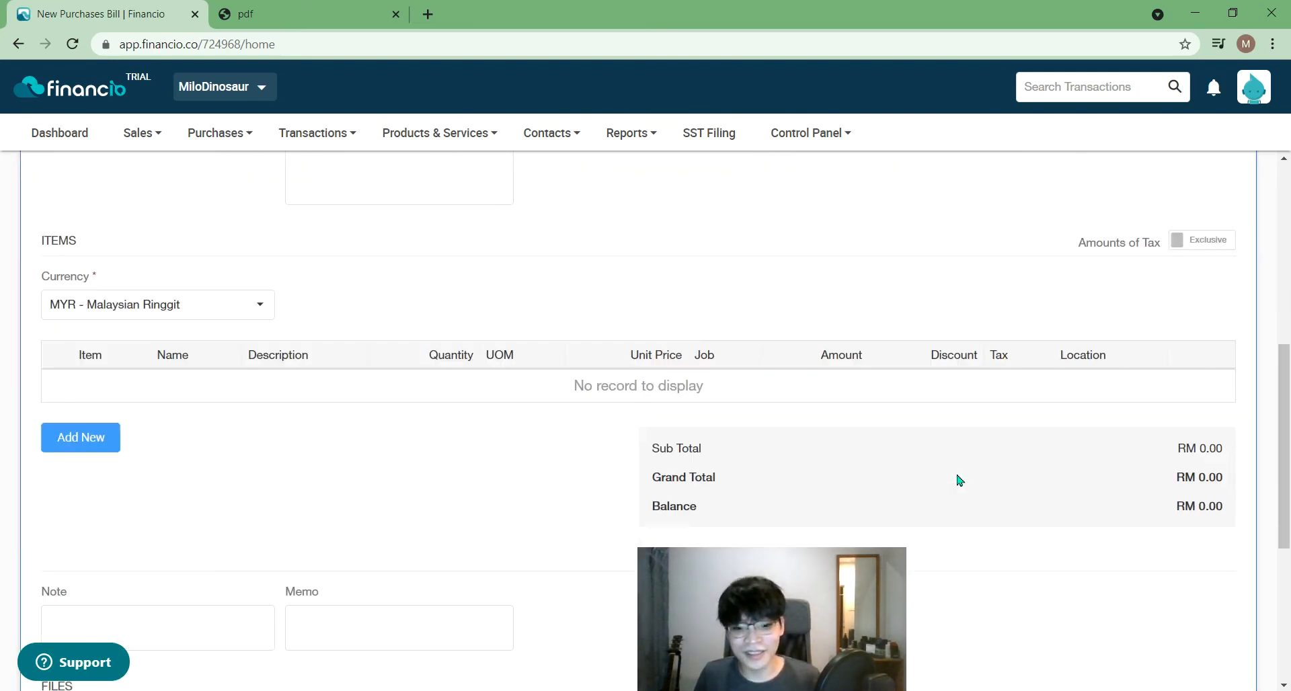
pyautogui.click(114, 438)
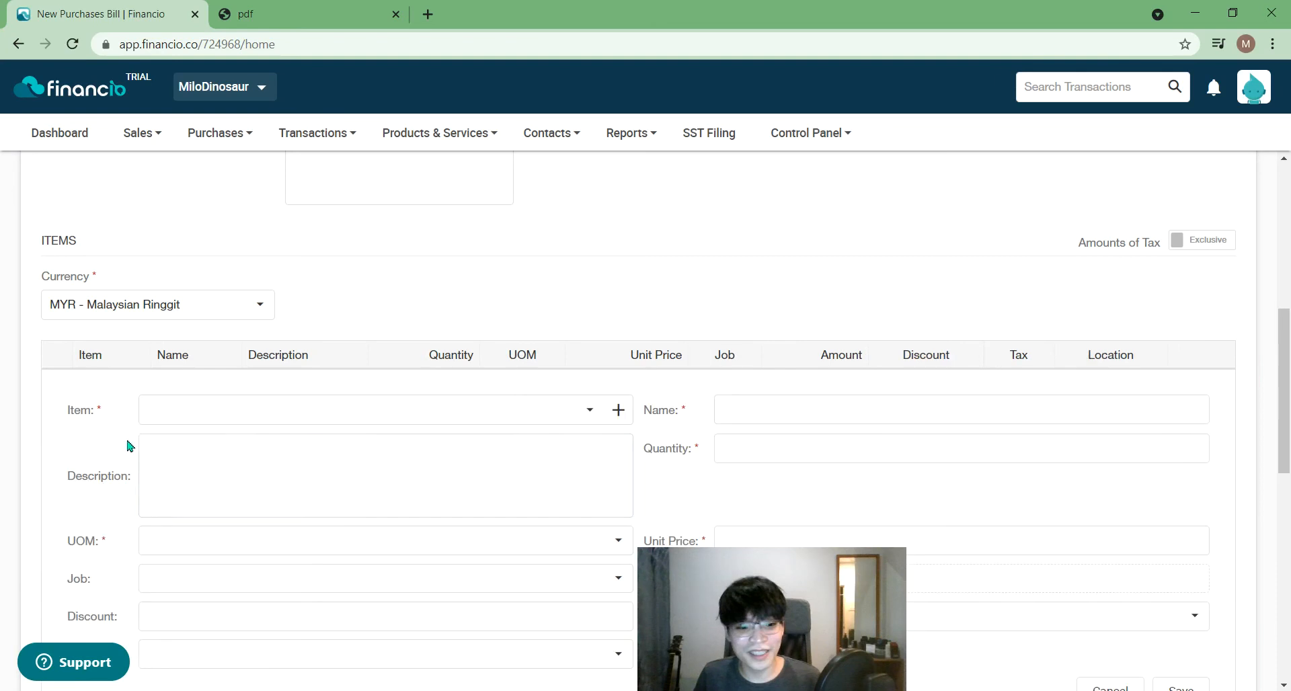
pyautogui.click(449, 408)
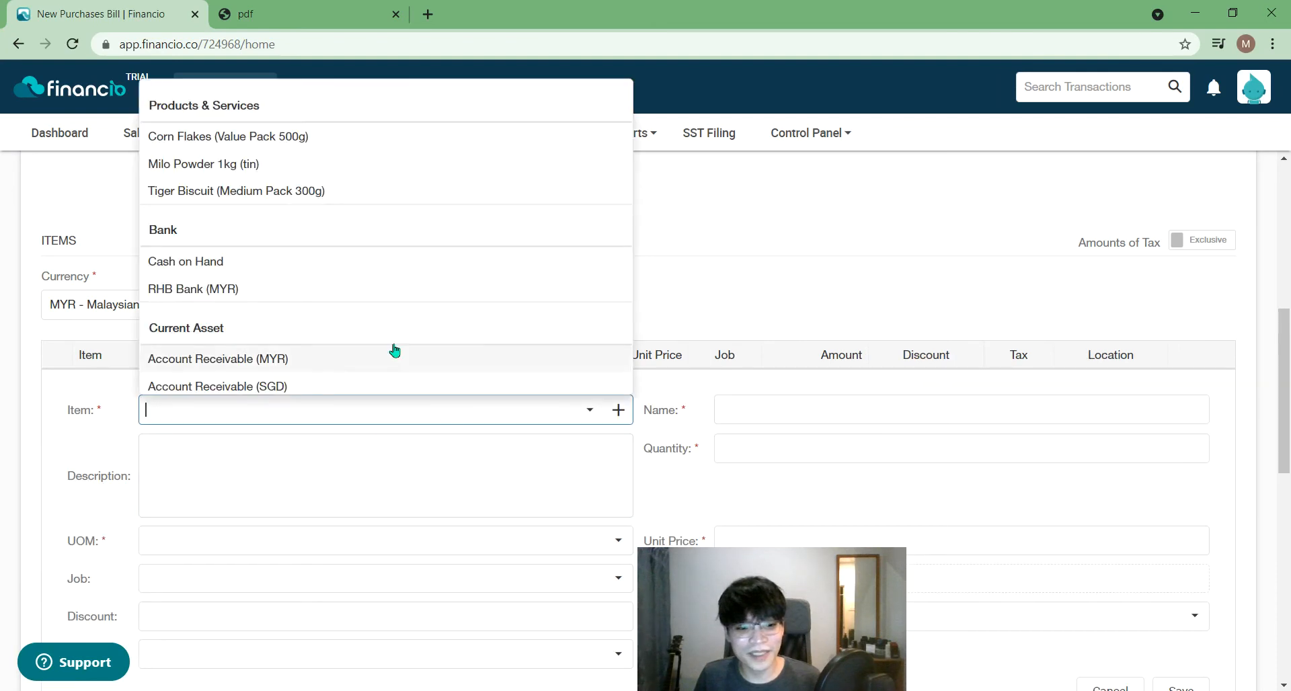
pyautogui.click(343, 137)
pyautogui.doubleClick(726, 451)
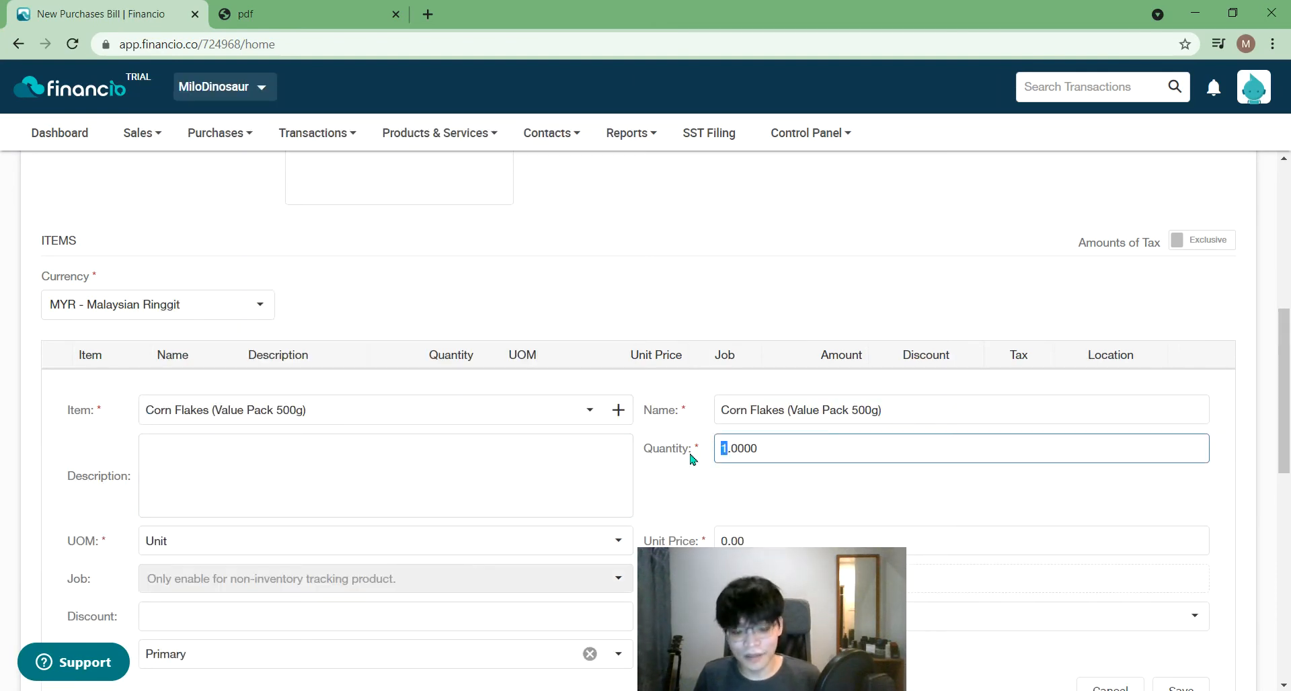
pyautogui.click(1082, 516)
pyautogui.moveTo(1286, 458); pyautogui.dragTo(1289, 573)
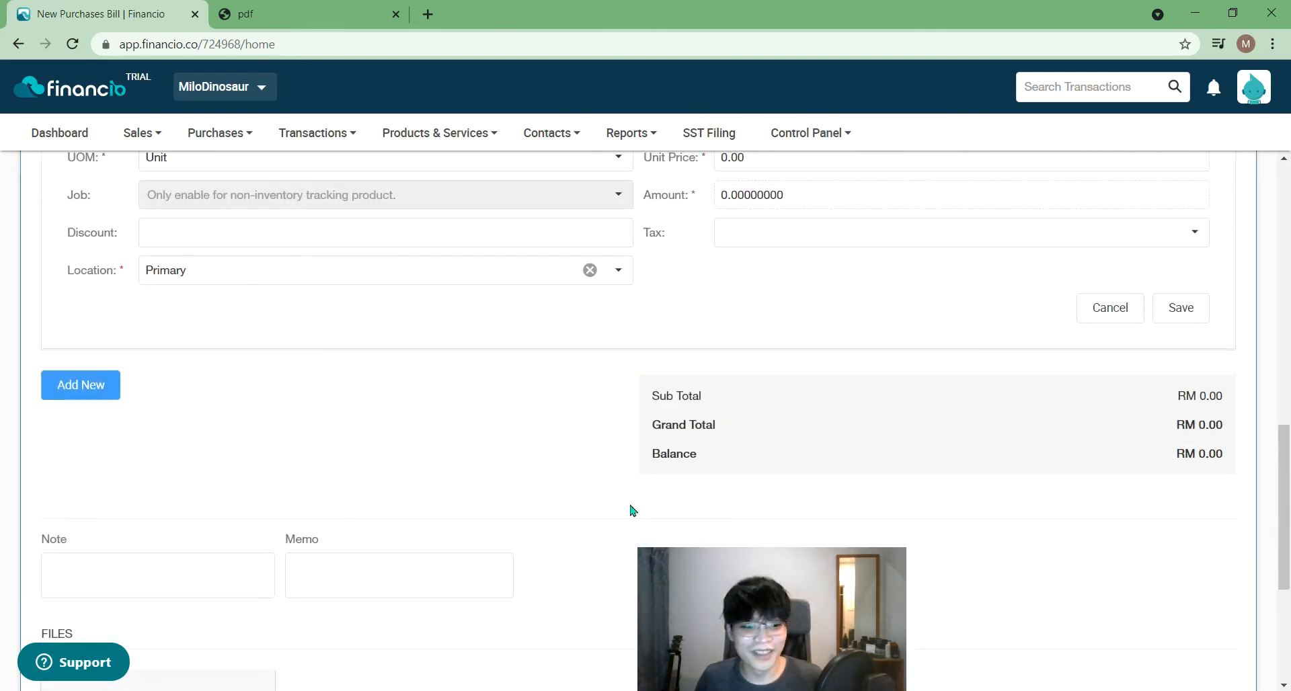
# - Add a second line for Tiger Biscuit (Medium Pack 300g) with quantity 500
pyautogui.click(60, 400)
pyautogui.moveTo(1284, 535); pyautogui.dragTo(1281, 456)
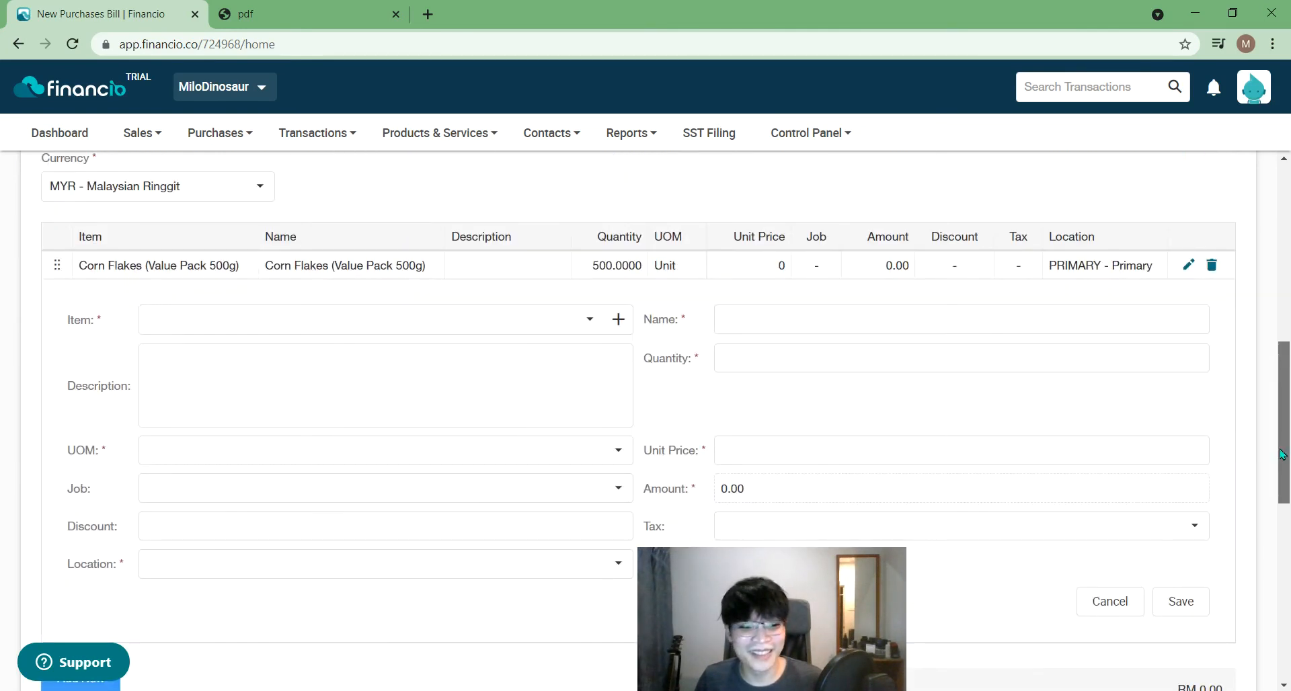
pyautogui.click(458, 330)
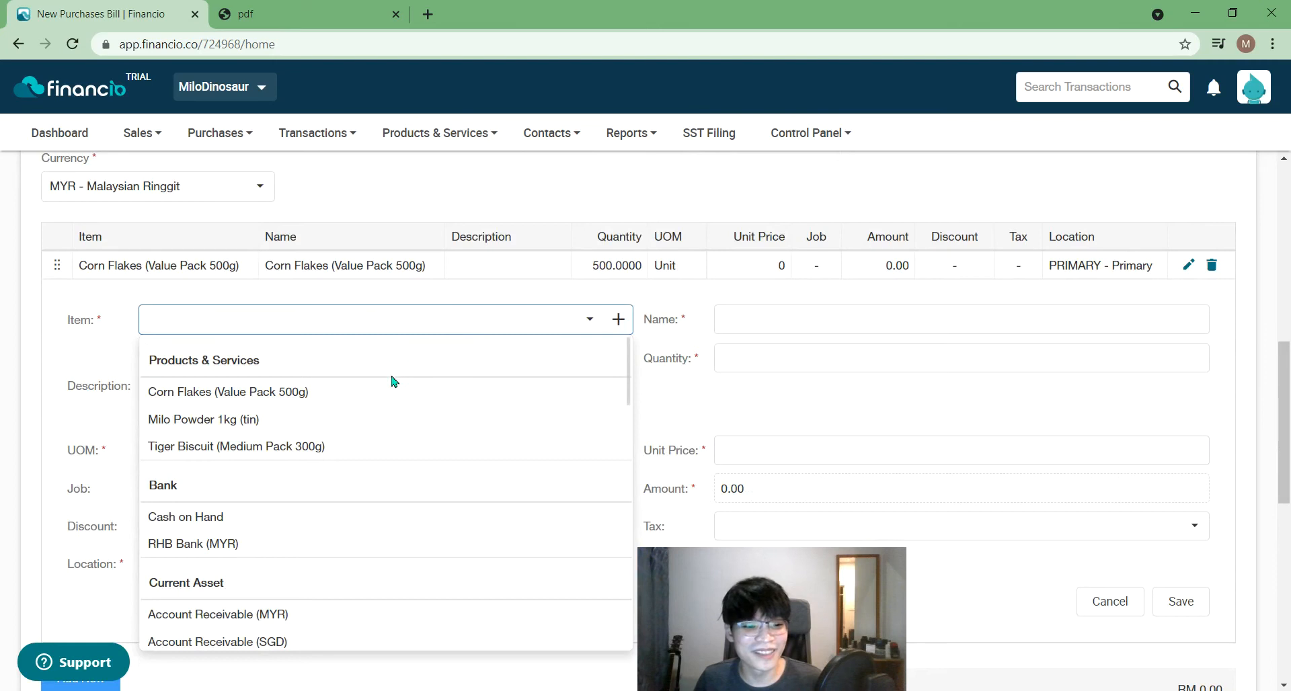
pyautogui.click(374, 449)
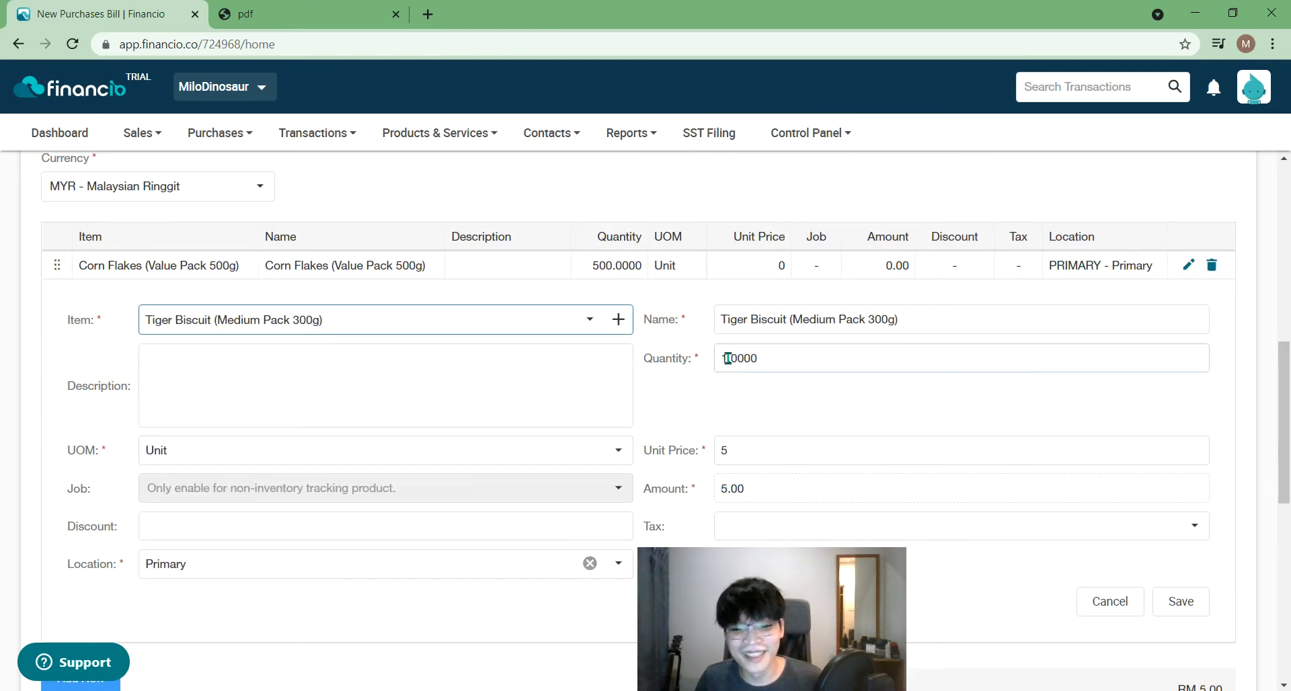
pyautogui.moveTo(728, 358); pyautogui.dragTo(715, 365)
pyautogui.write('500')
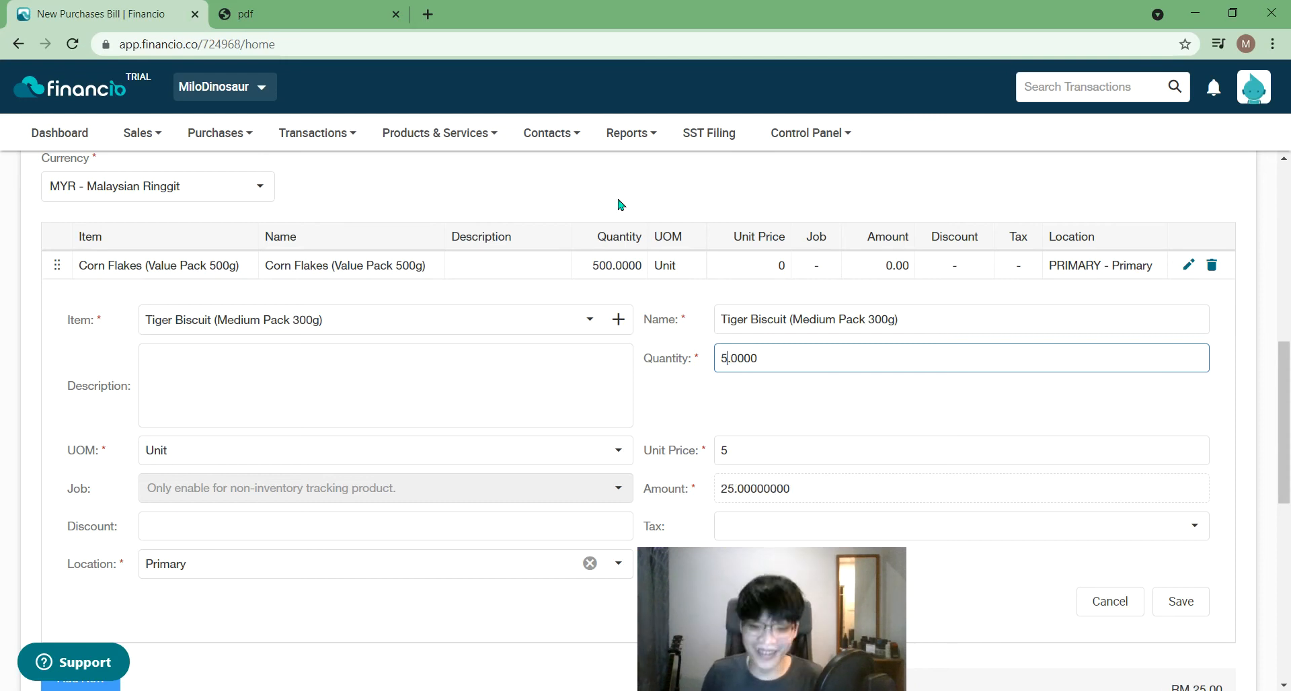
pyautogui.click(1001, 414)
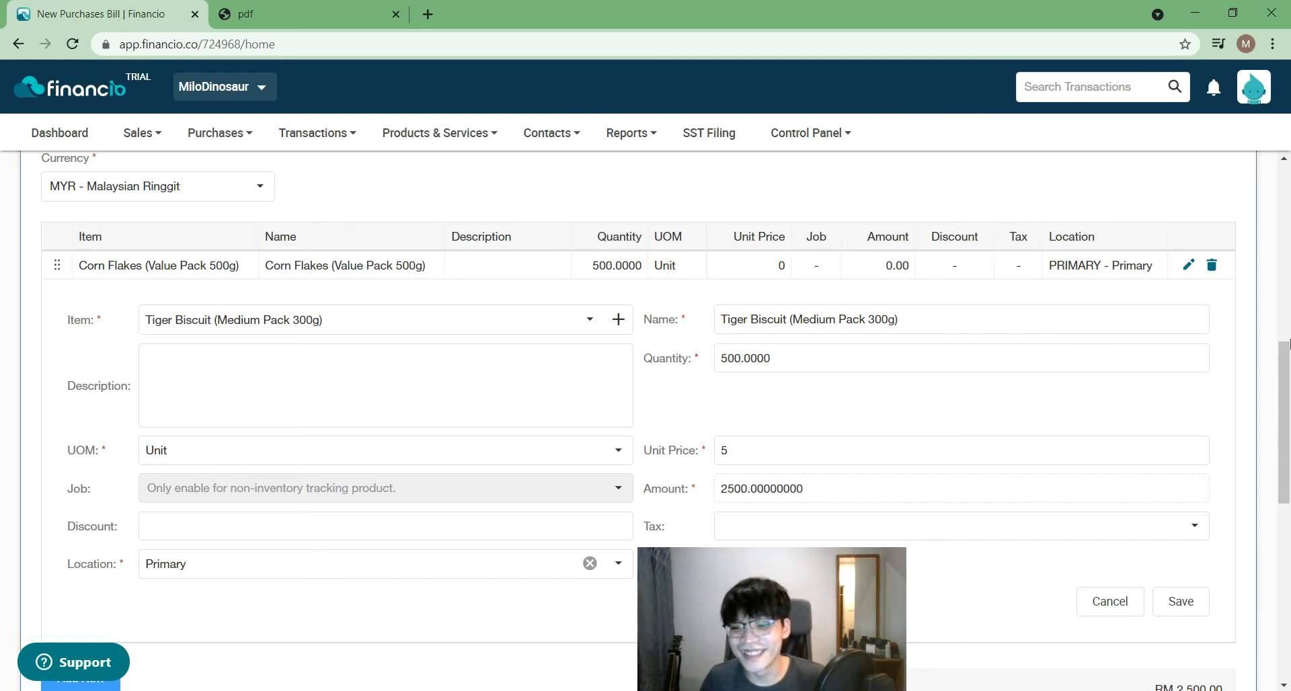
pyautogui.moveTo(1285, 400); pyautogui.dragTo(1288, 646)
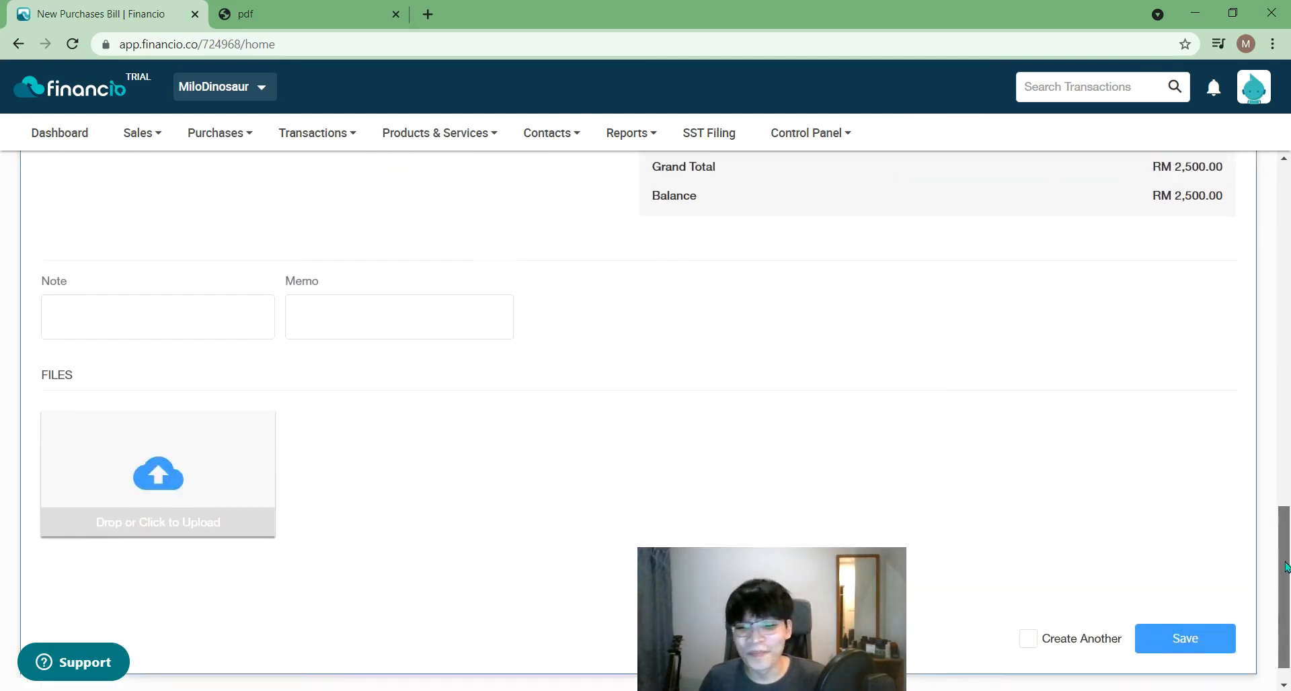
# - Fill in the required Supplier Invoice/Bill No. and save the RM 2,500.00 bill
pyautogui.click(1182, 602)
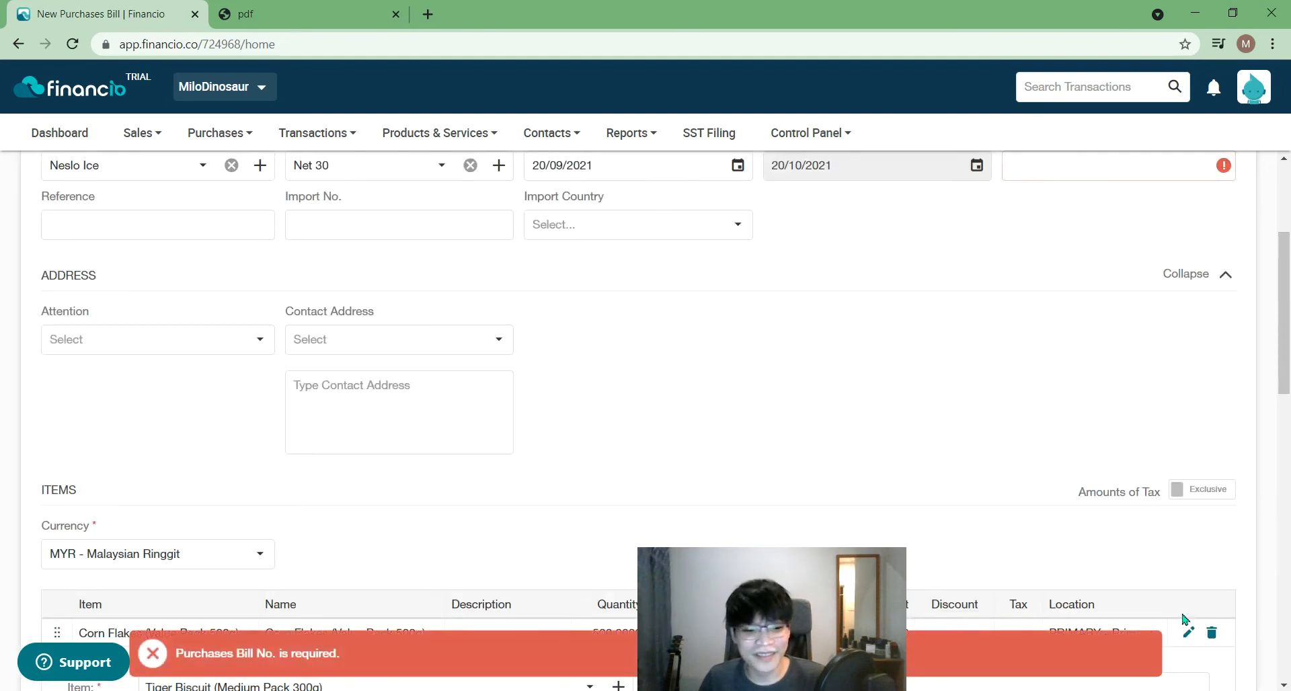
pyautogui.scroll(3, 1211, 404)
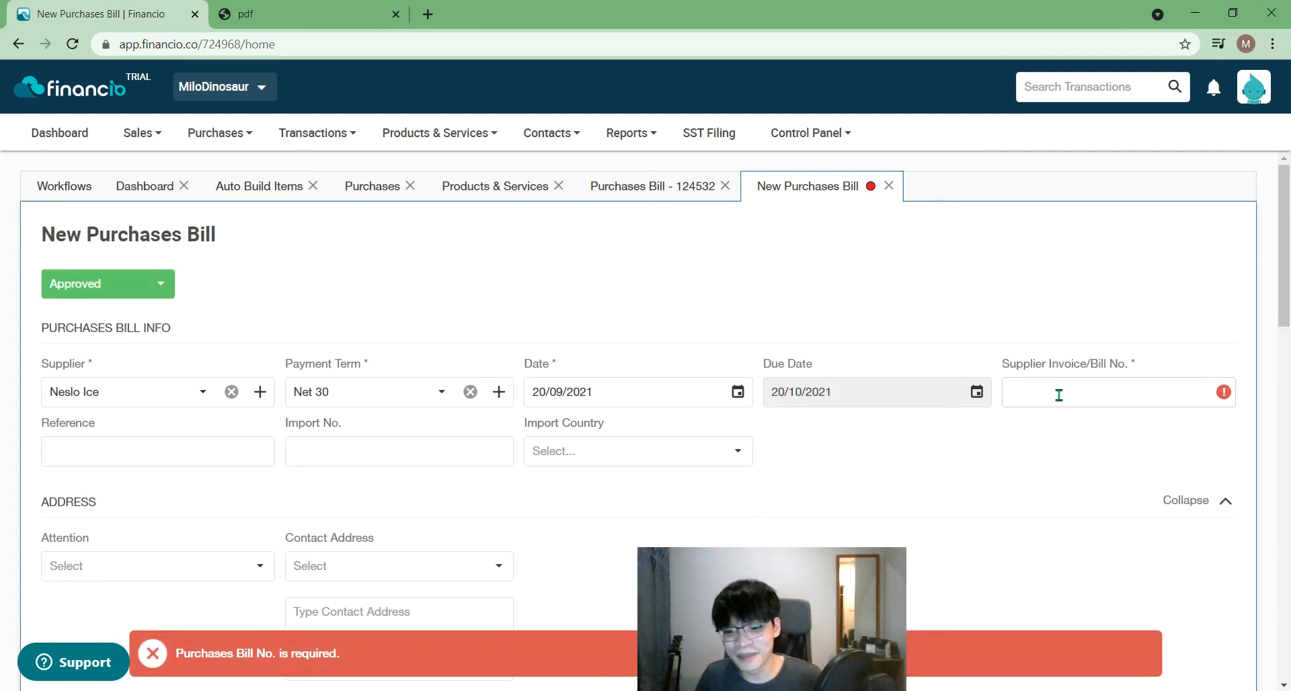
pyautogui.click(1059, 395)
pyautogui.write('15243')
pyautogui.moveTo(1283, 269); pyautogui.dragTo(1219, 687)
pyautogui.click(1225, 601)
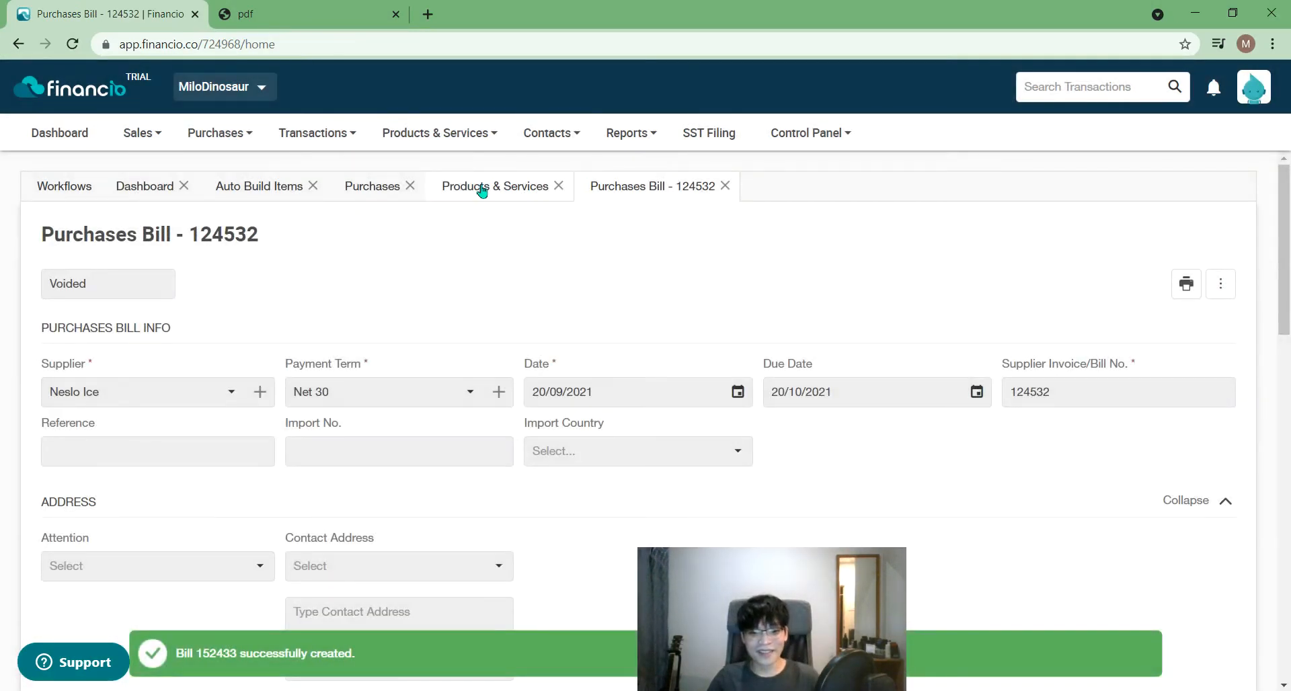
# - Switch to Products & Services and confirm Corn Flakes and Tiger Biscuit each show 500.0000
pyautogui.click(482, 192)
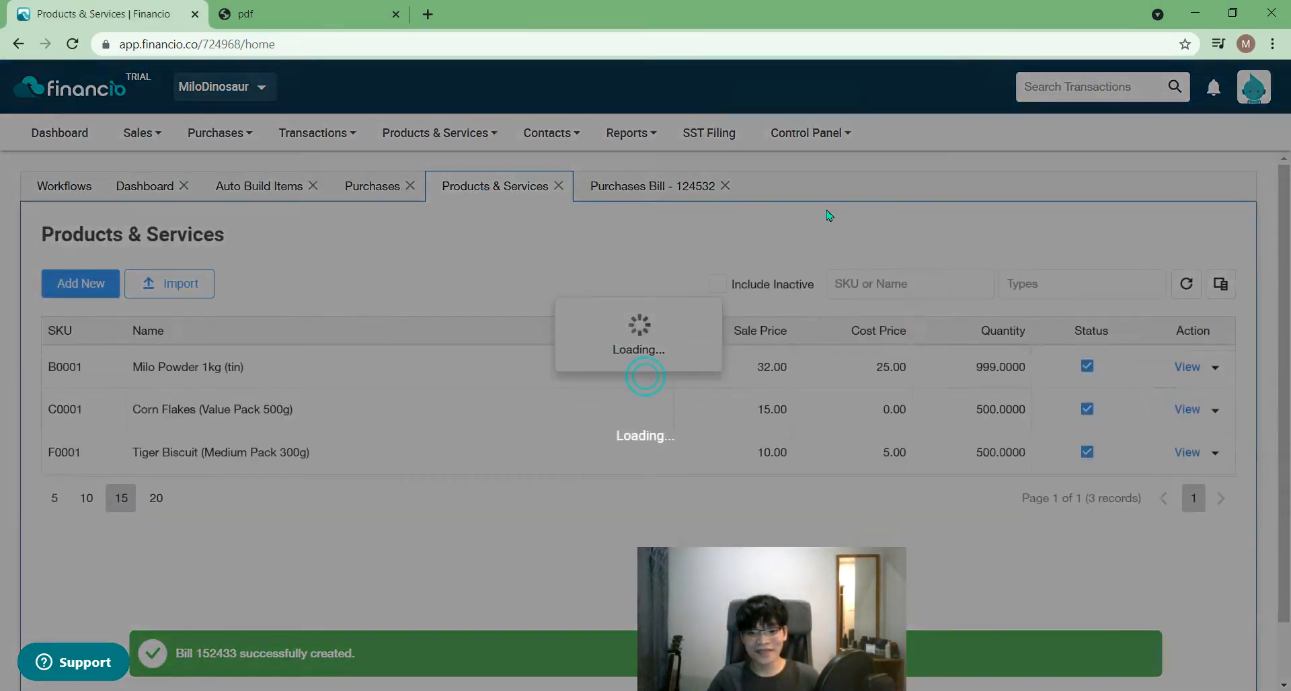
pyautogui.doubleClick(995, 412)
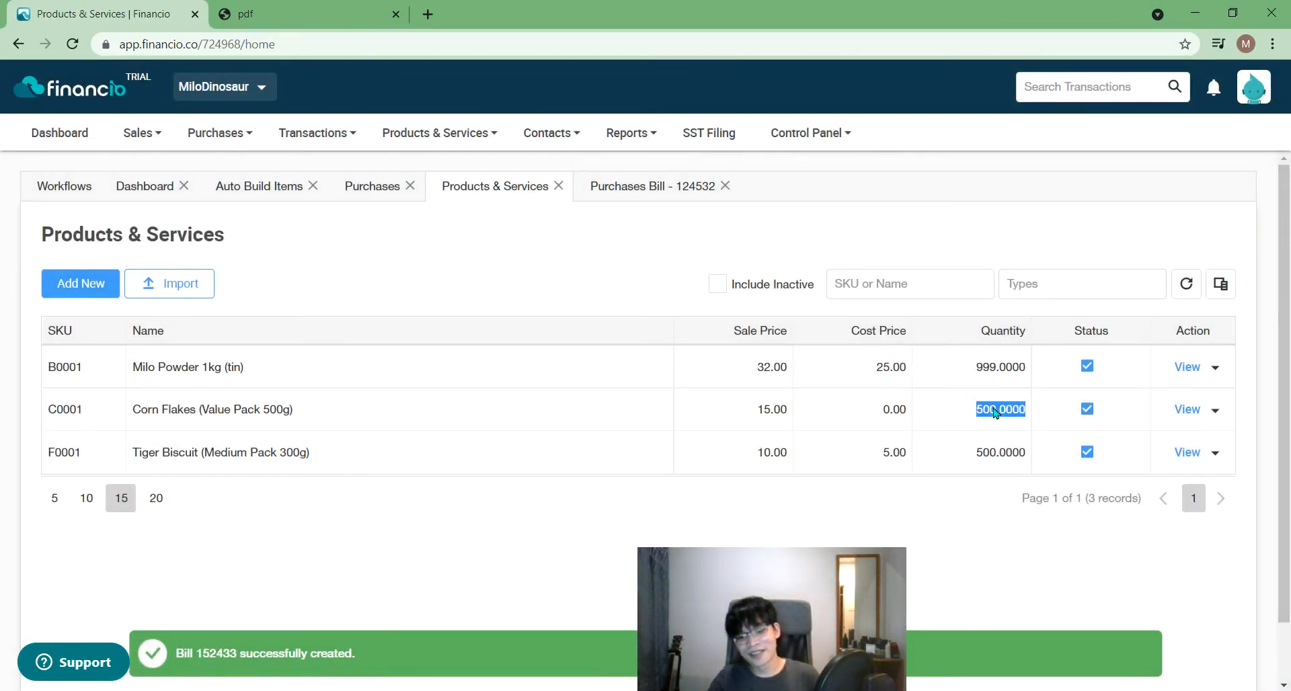
pyautogui.doubleClick(1005, 457)
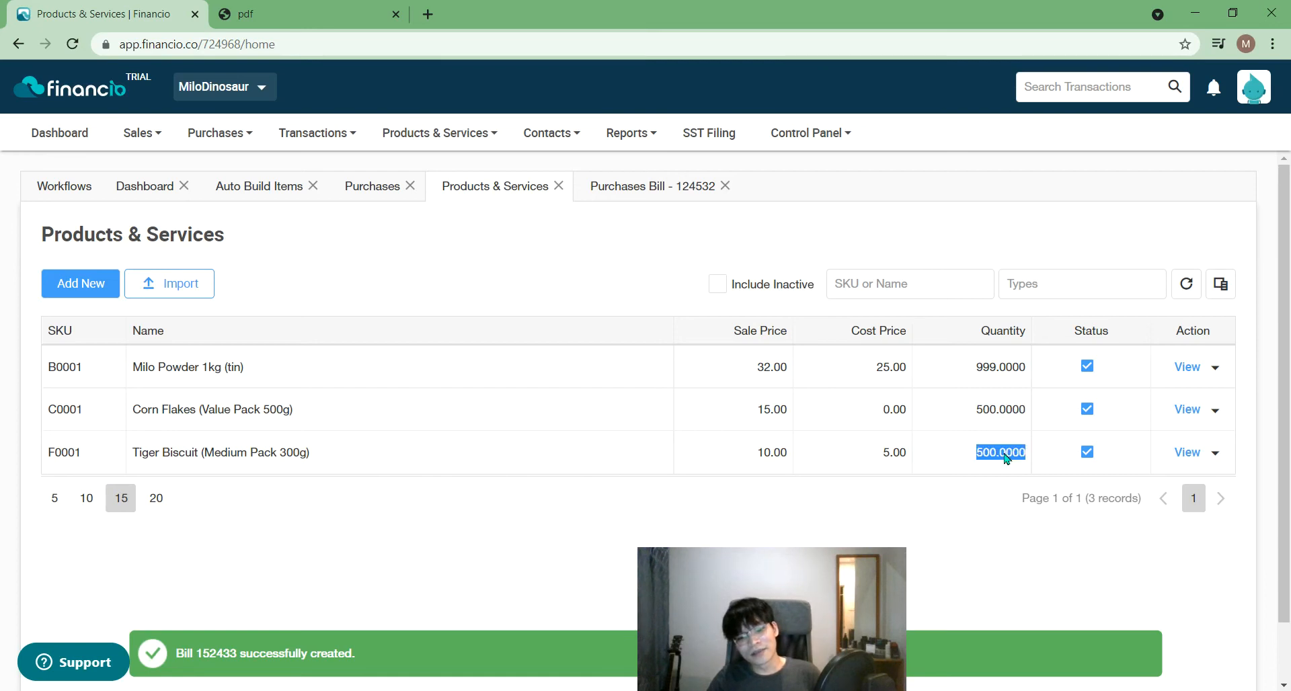
pyautogui.doubleClick(1004, 411)
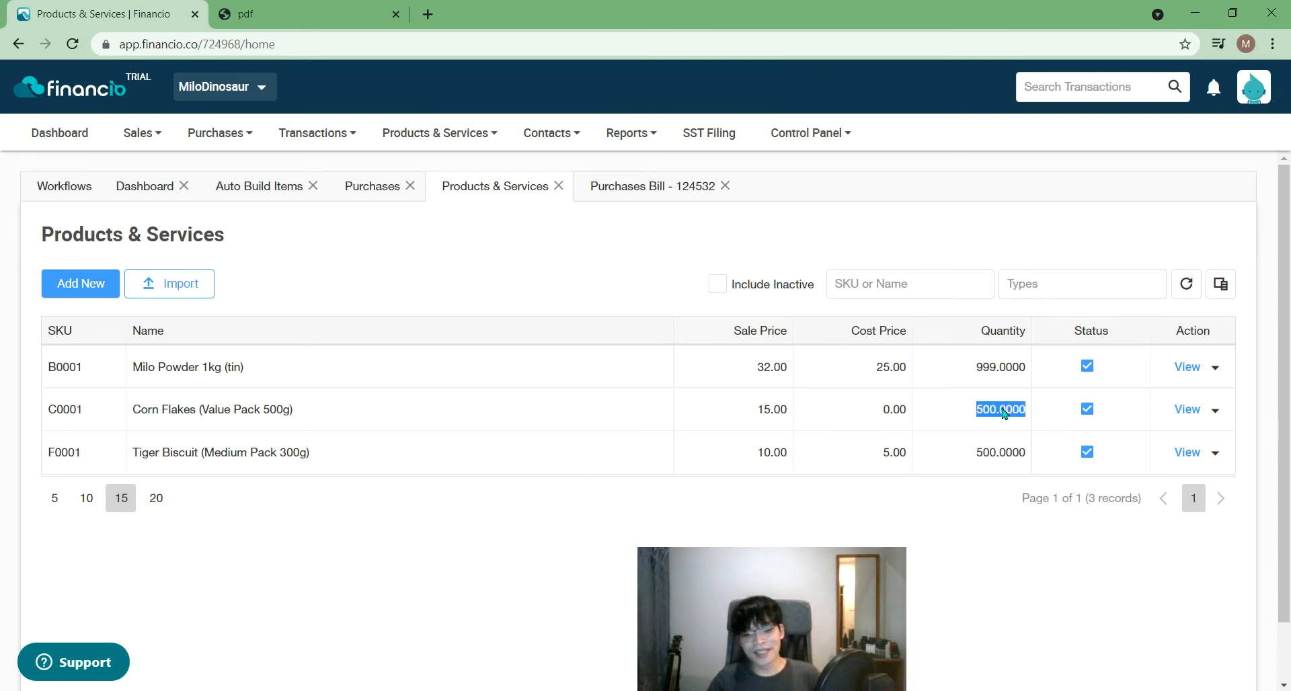
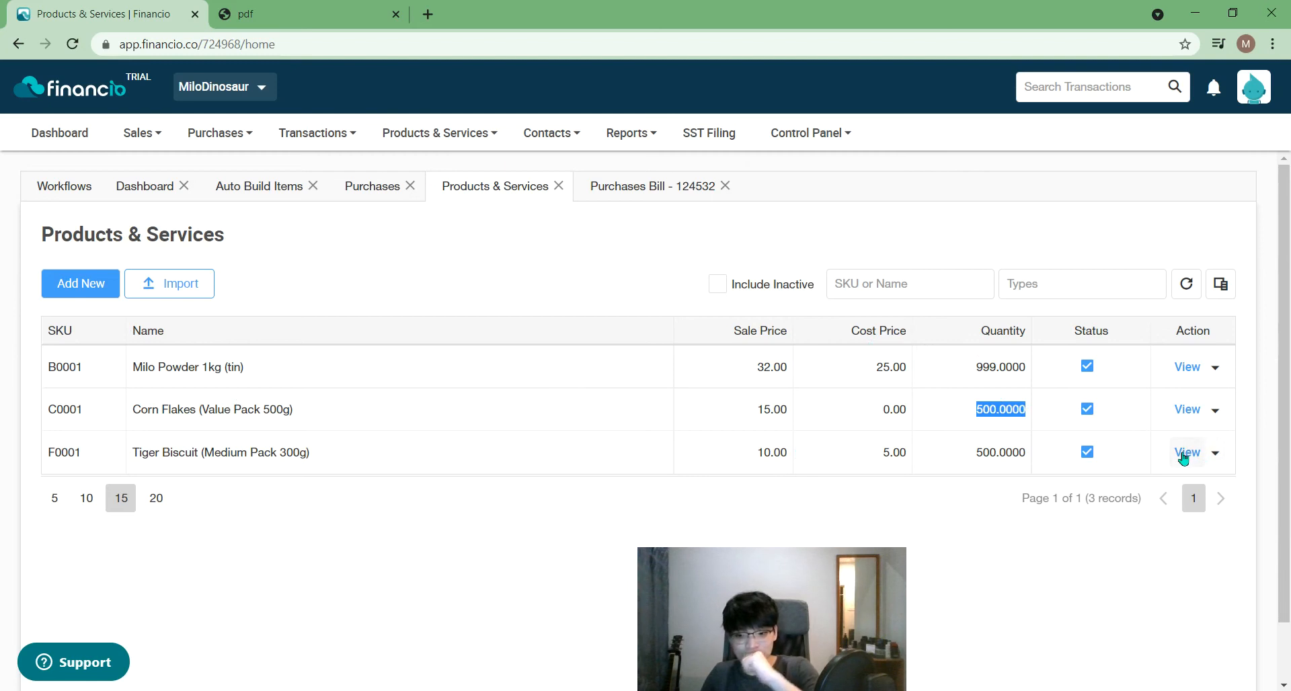
# - Open the Auto Build Items list, which shows no records
pyautogui.click(1076, 416)
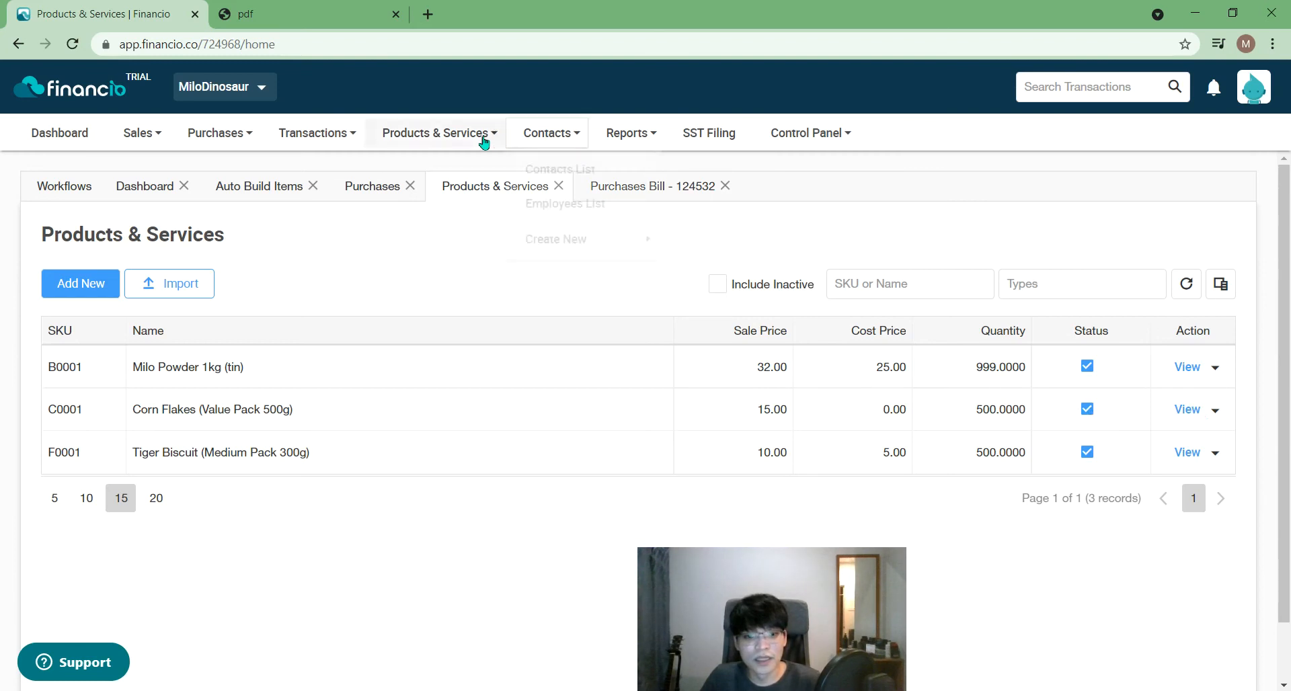
pyautogui.moveTo(484, 140)
pyautogui.moveTo(453, 345)
pyautogui.click(568, 347)
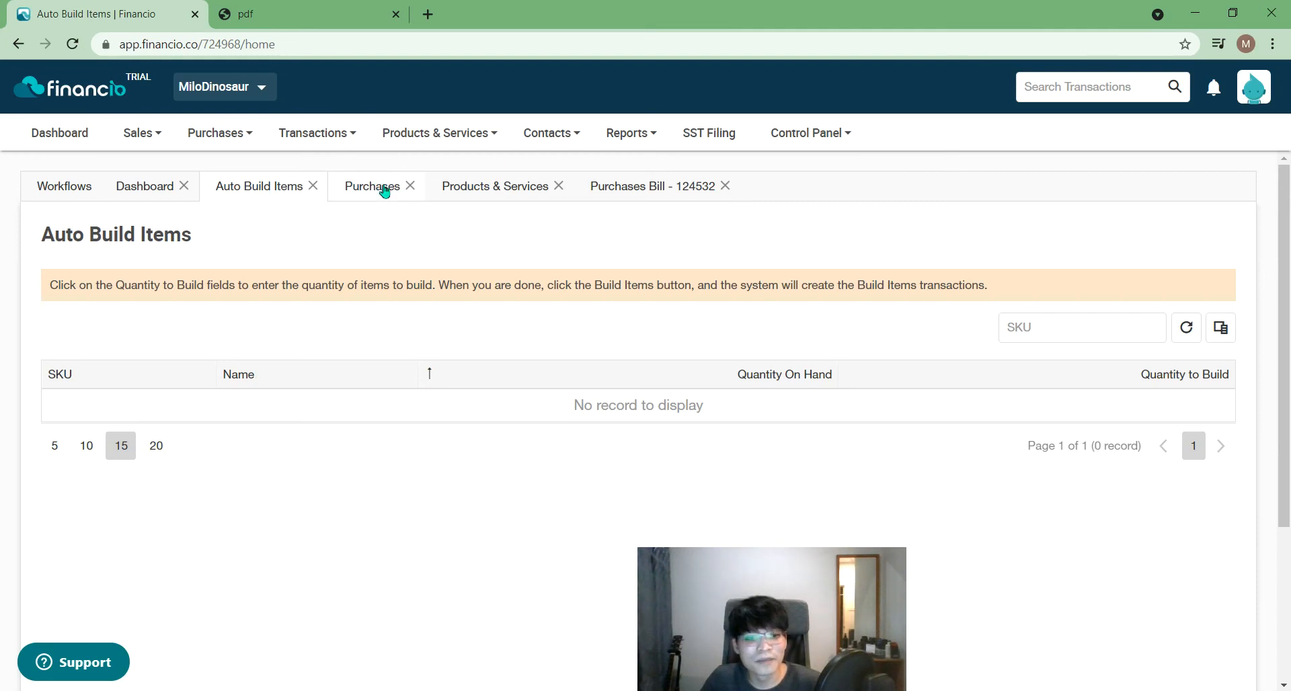
# - Close the Auto Build Items and Purchases Bill - 124532 tabs to get back to Products & Services
pyautogui.click(315, 187)
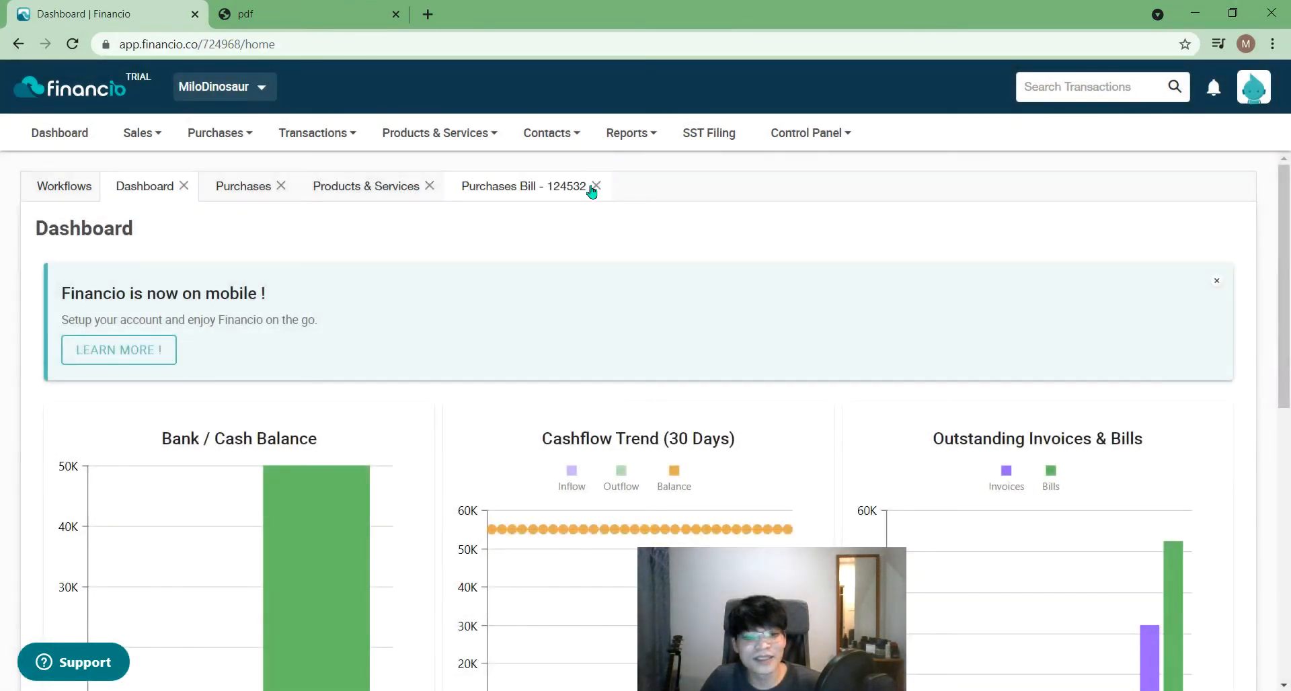
pyautogui.click(596, 185)
pyautogui.click(596, 186)
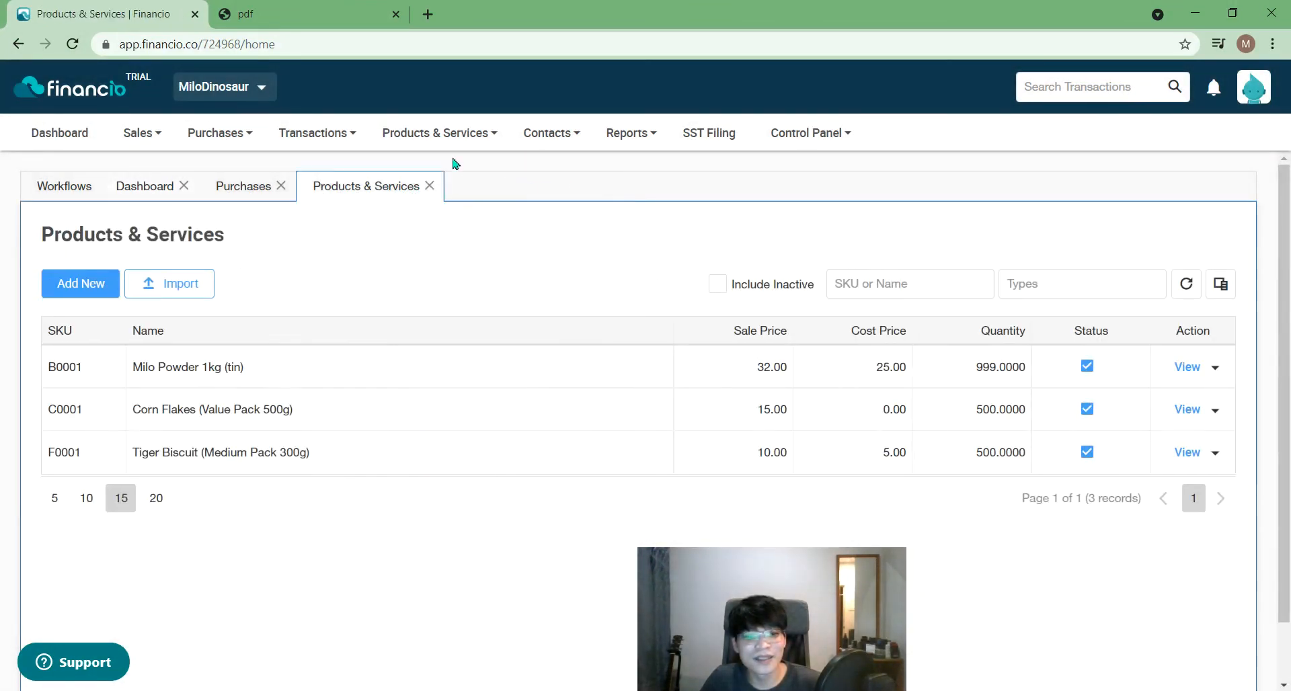
pyautogui.click(439, 133)
# - Look at the Unbuild Items list, then close it
pyautogui.moveTo(521, 343)
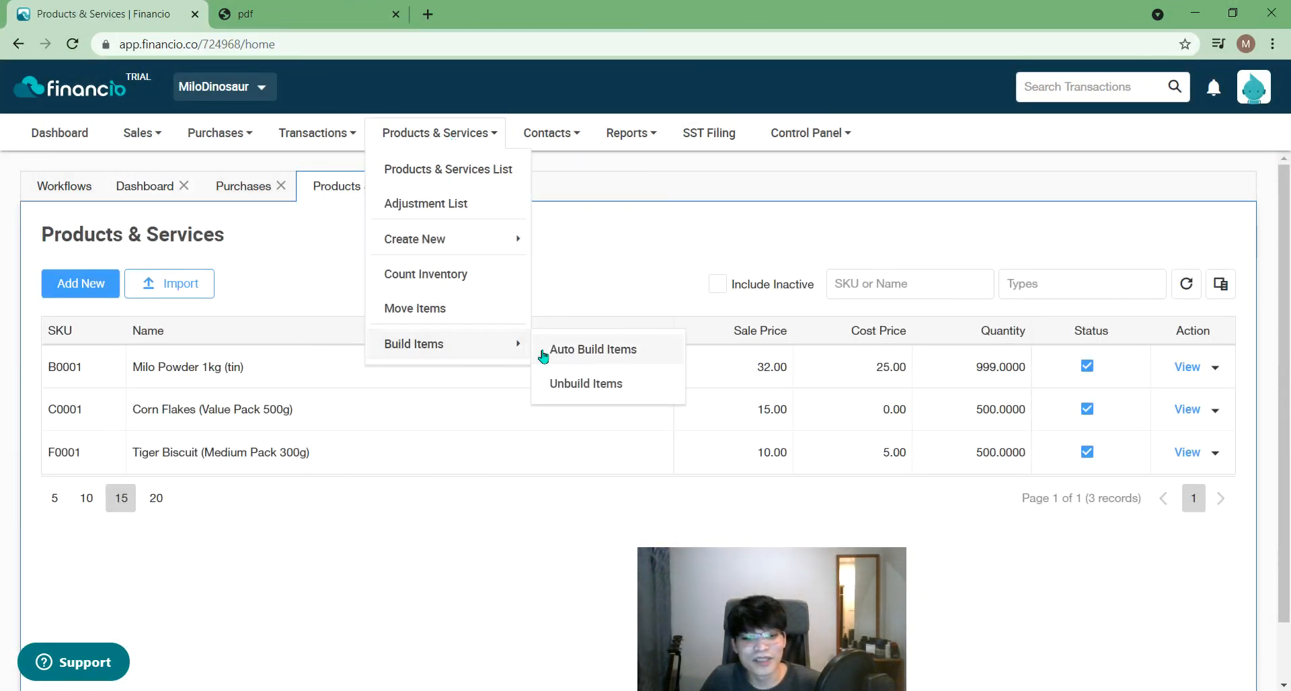
pyautogui.click(614, 384)
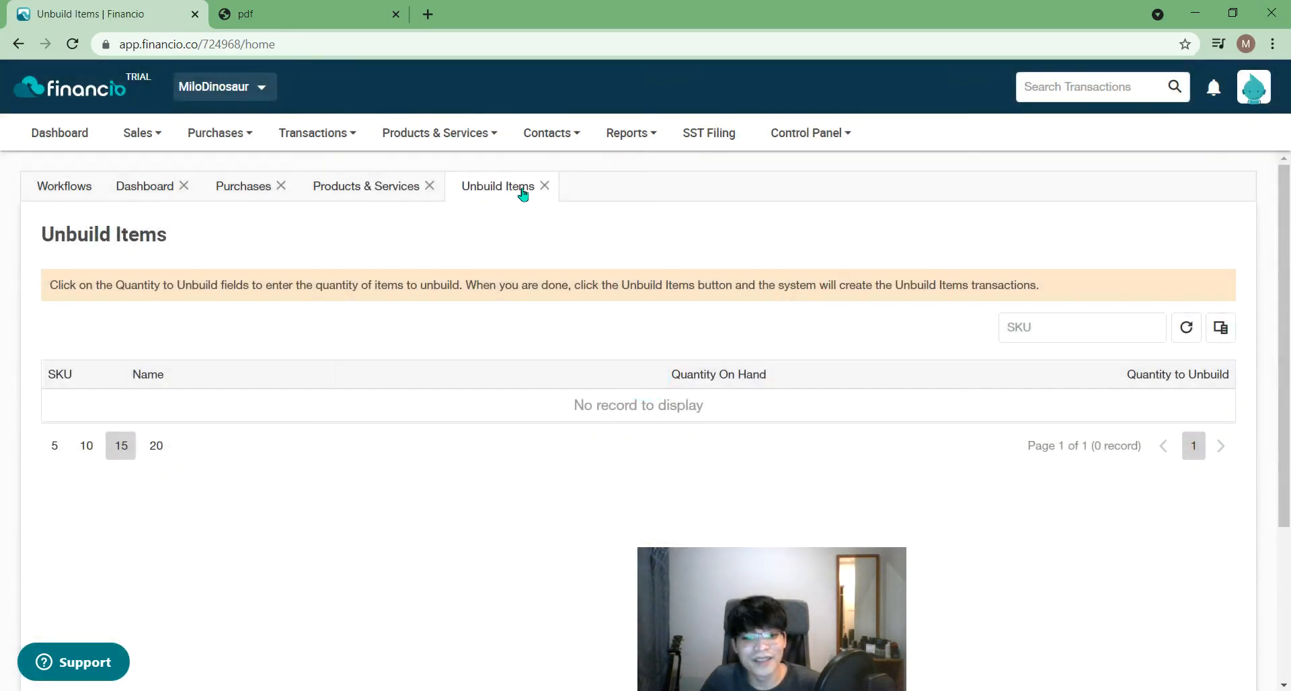
pyautogui.click(544, 186)
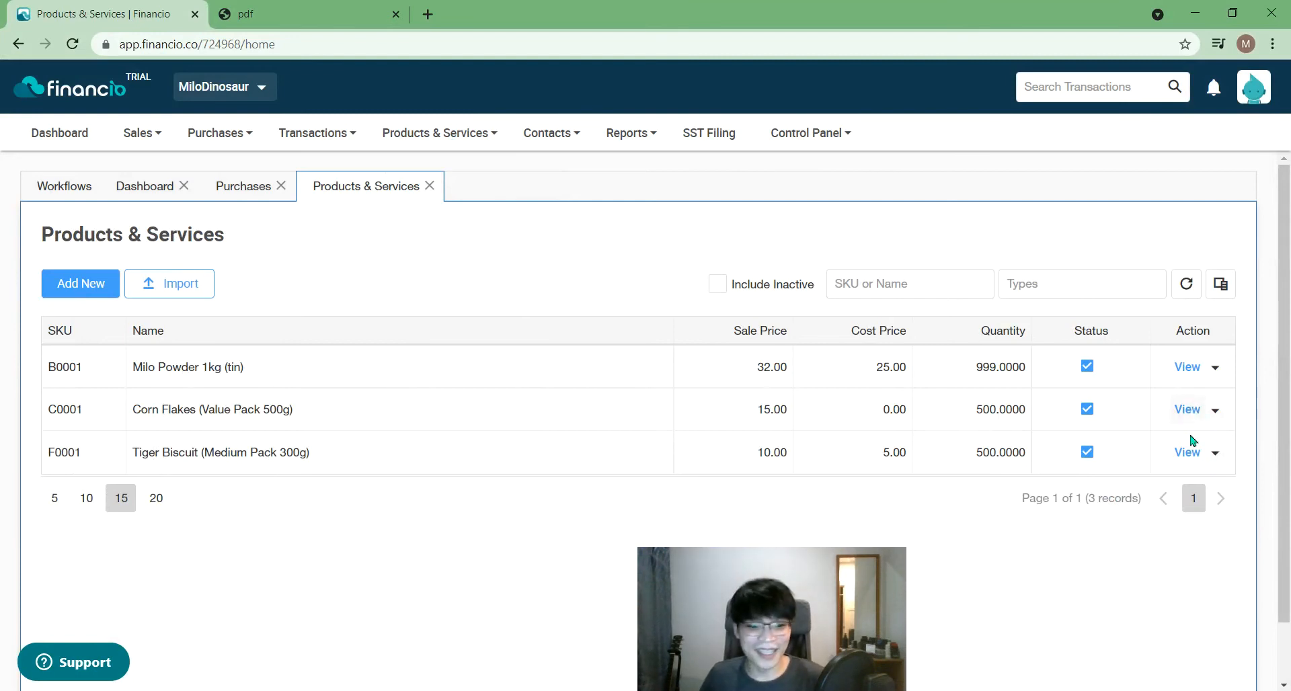
# - Set Enable Auto Build to Yes for Milo Powder 1kg (tin) and save the product
pyautogui.click(1187, 368)
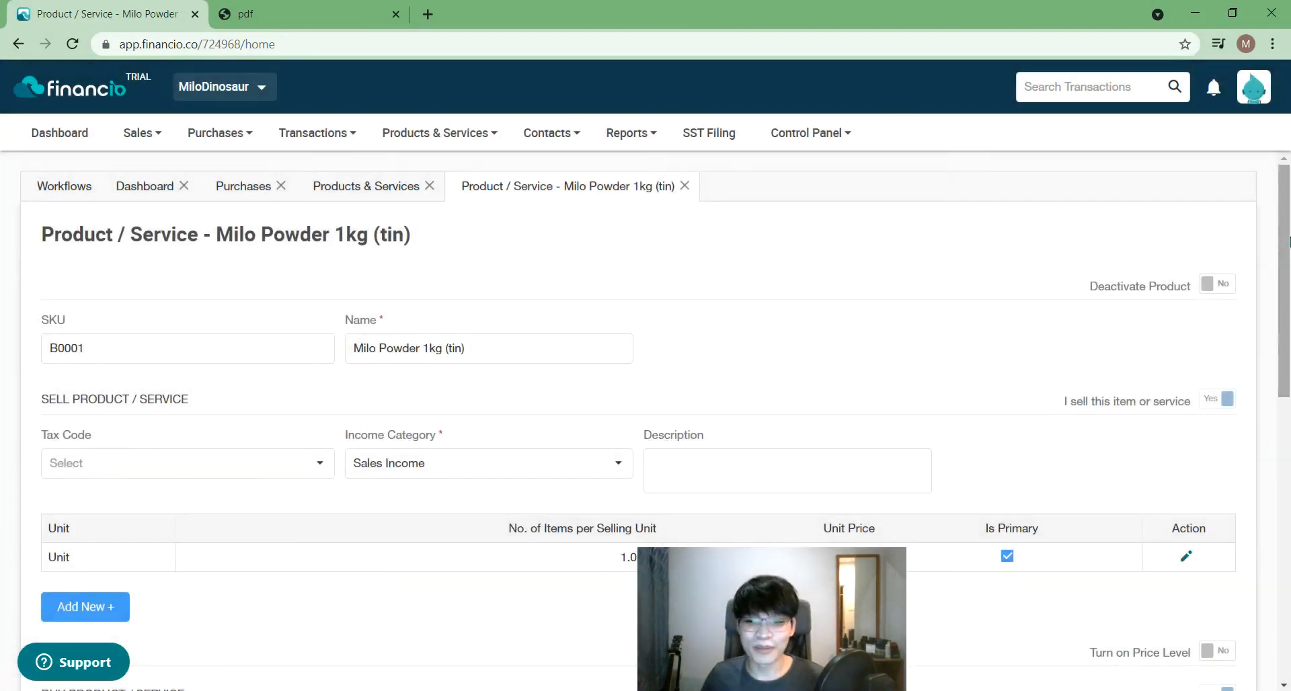
pyautogui.moveTo(1288, 241); pyautogui.dragTo(1289, 535)
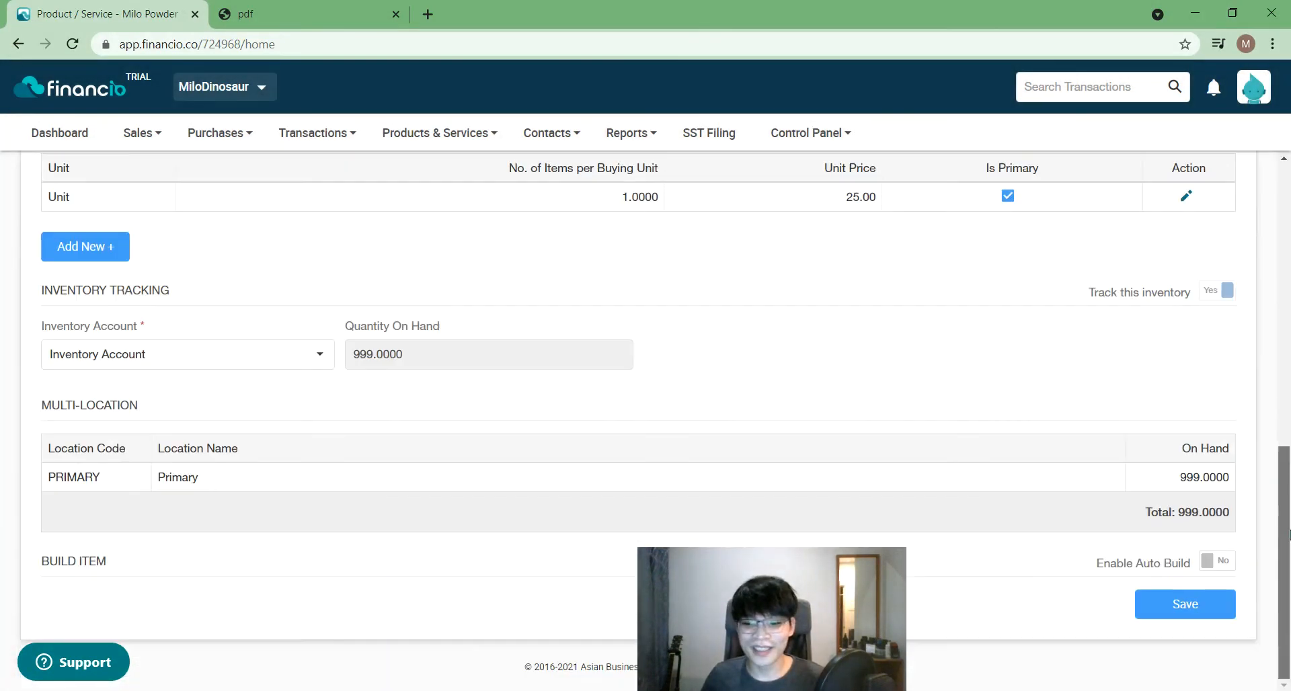
pyautogui.click(1215, 567)
pyautogui.moveTo(788, 599); pyautogui.dragTo(835, 359)
pyautogui.scroll(-2, 1233, 524)
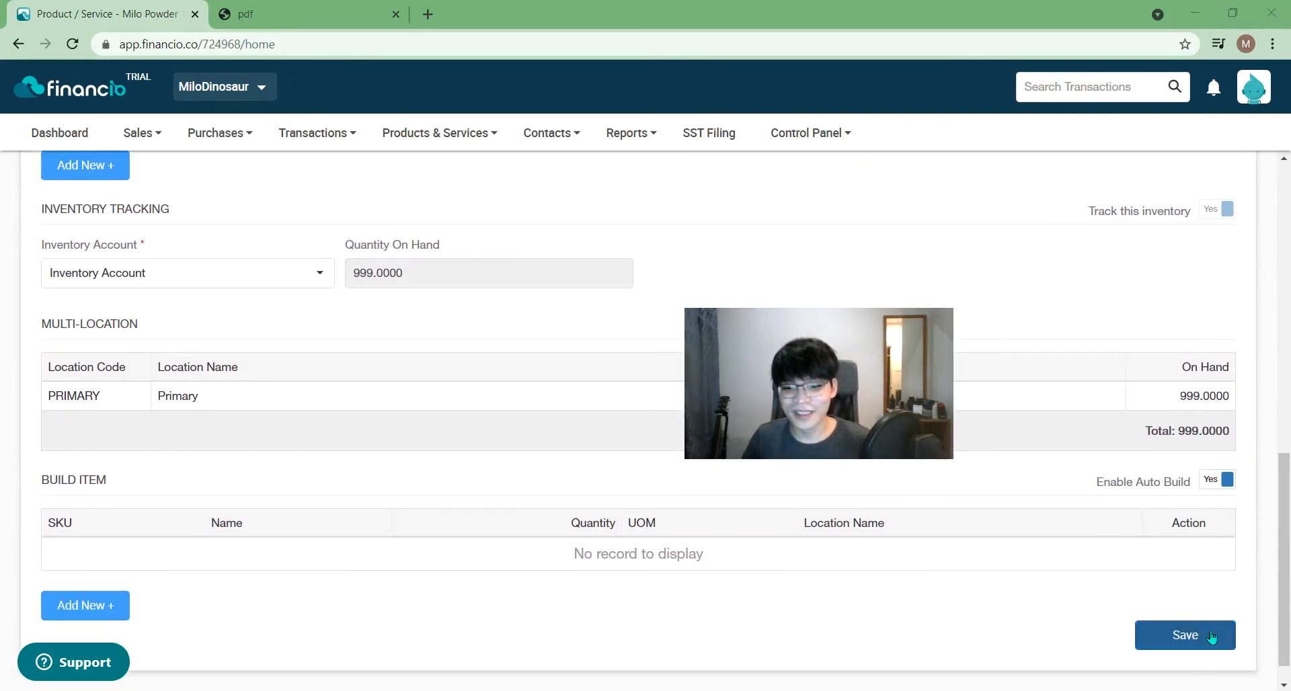
pyautogui.click(1199, 646)
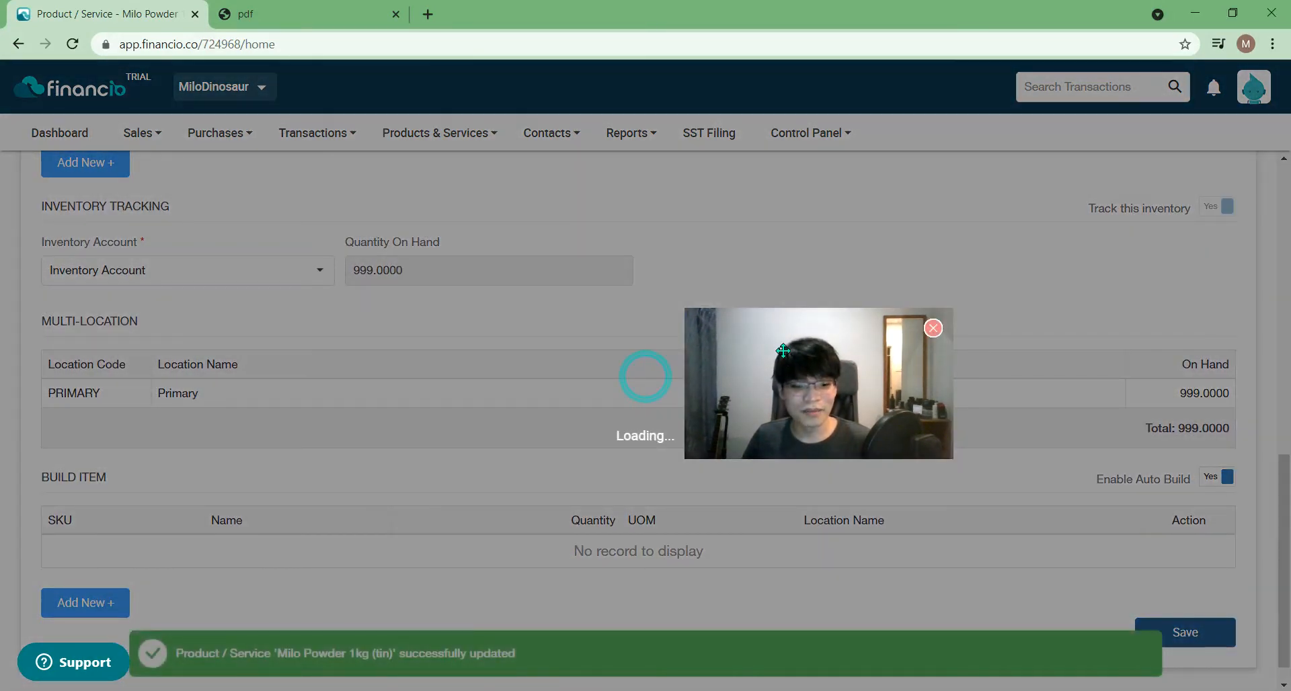
pyautogui.scroll(7, 975, 293)
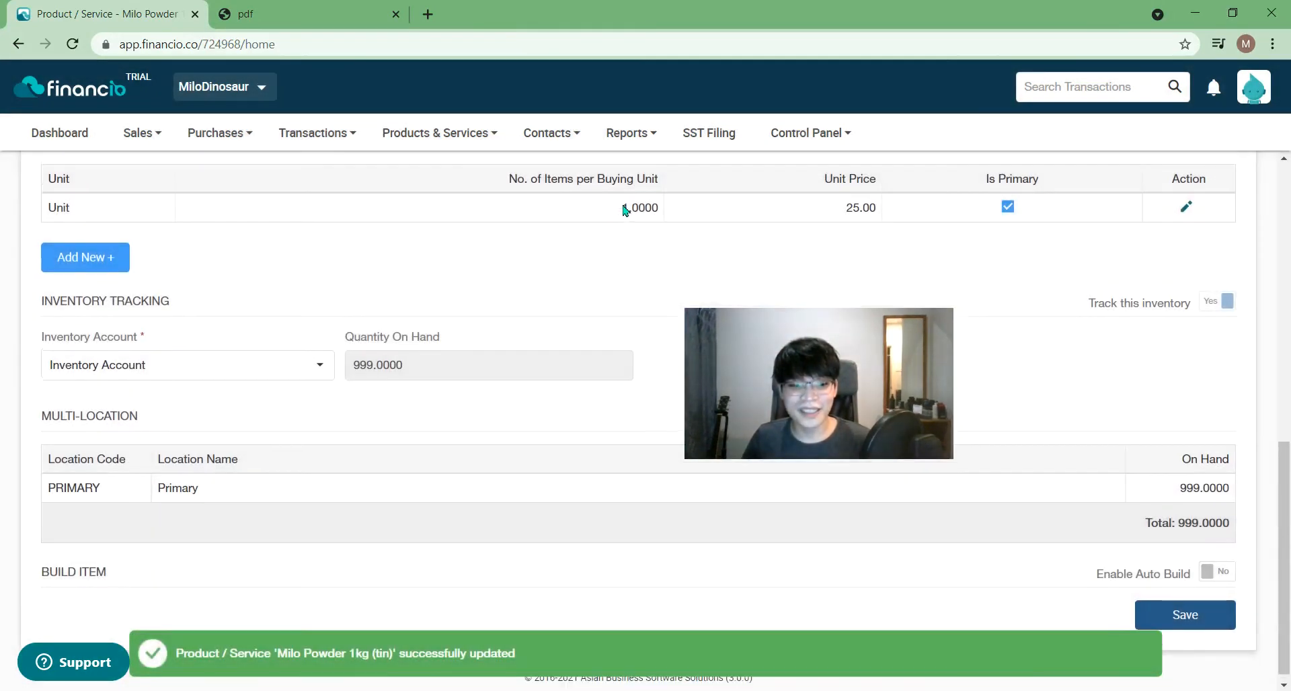
pyautogui.scroll(7, 685, 265)
pyautogui.click(284, 147)
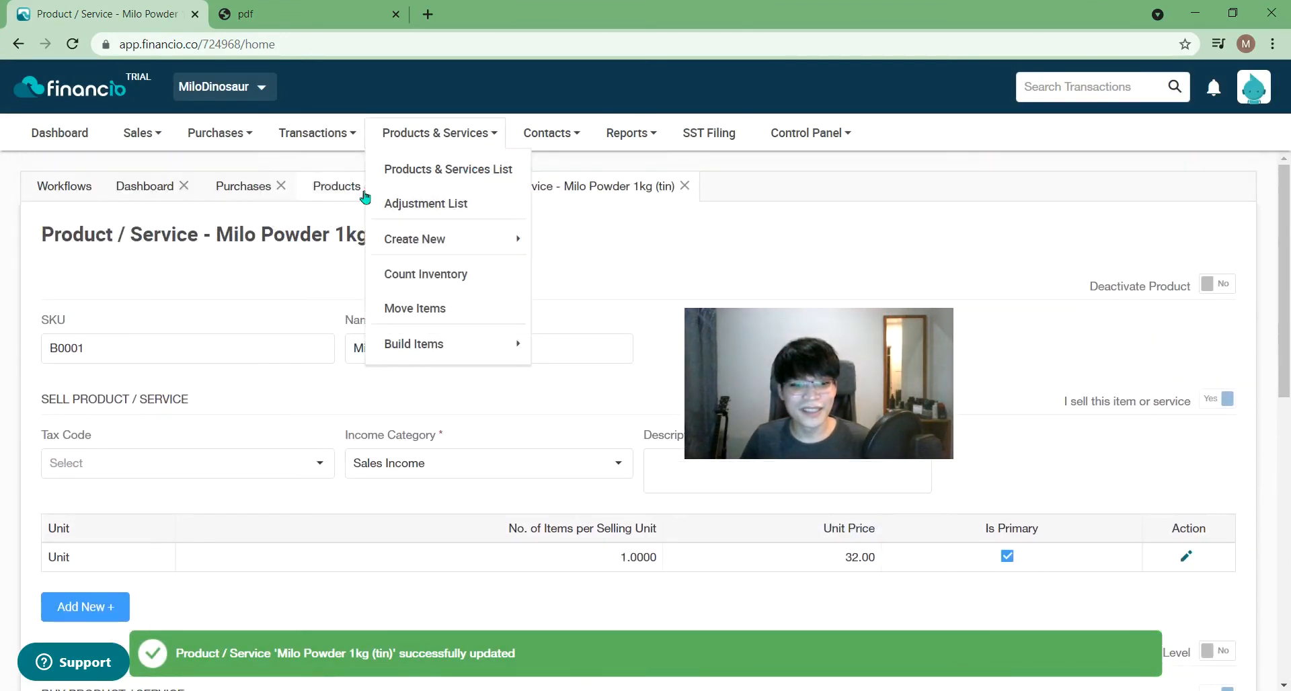
pyautogui.click(344, 192)
# - Set Enable Auto Build to Yes for Corn Flakes (Value Pack 500g) and save it
pyautogui.click(1181, 412)
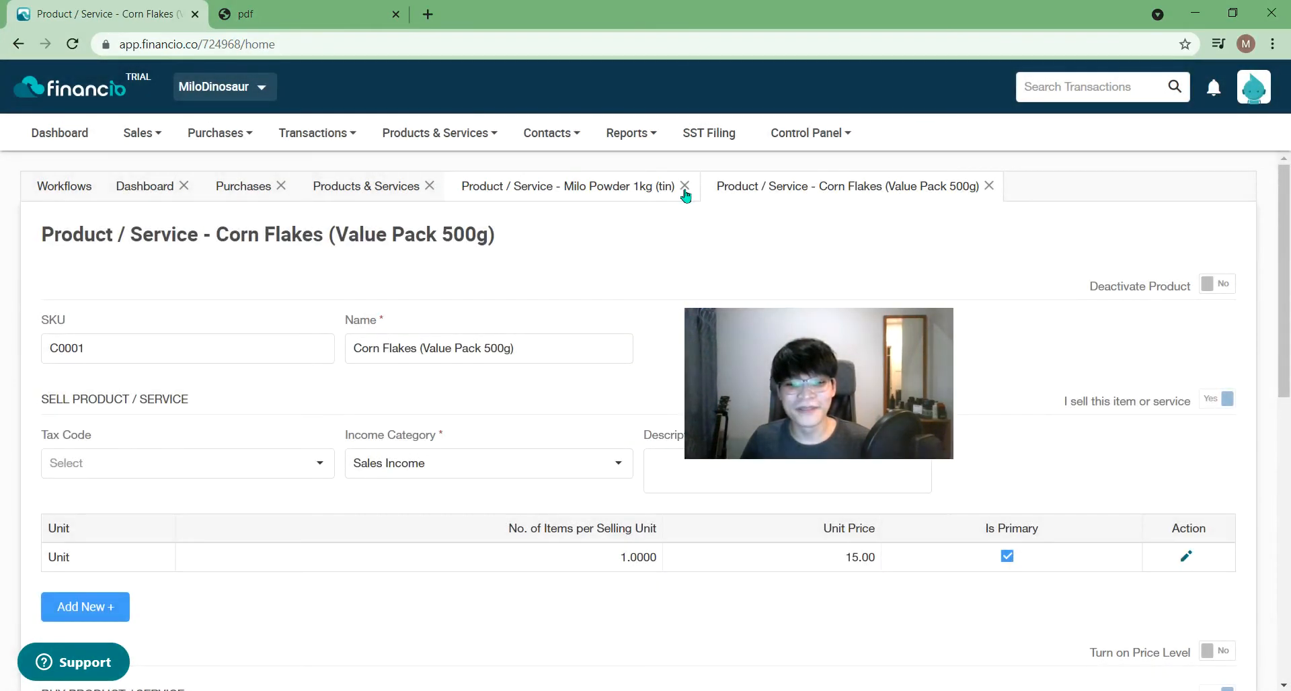
pyautogui.click(685, 188)
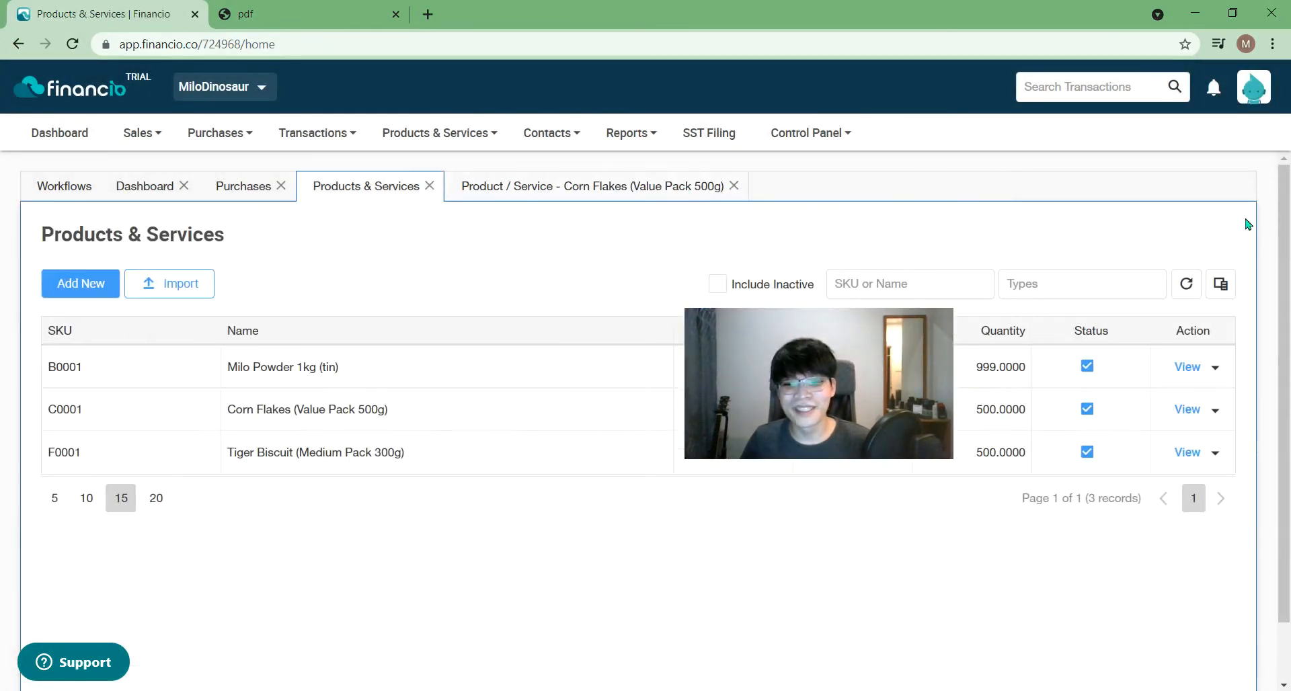
pyautogui.click(629, 190)
pyautogui.moveTo(1284, 339); pyautogui.dragTo(1248, 644)
pyautogui.click(1216, 562)
pyautogui.scroll(-2, 1197, 598)
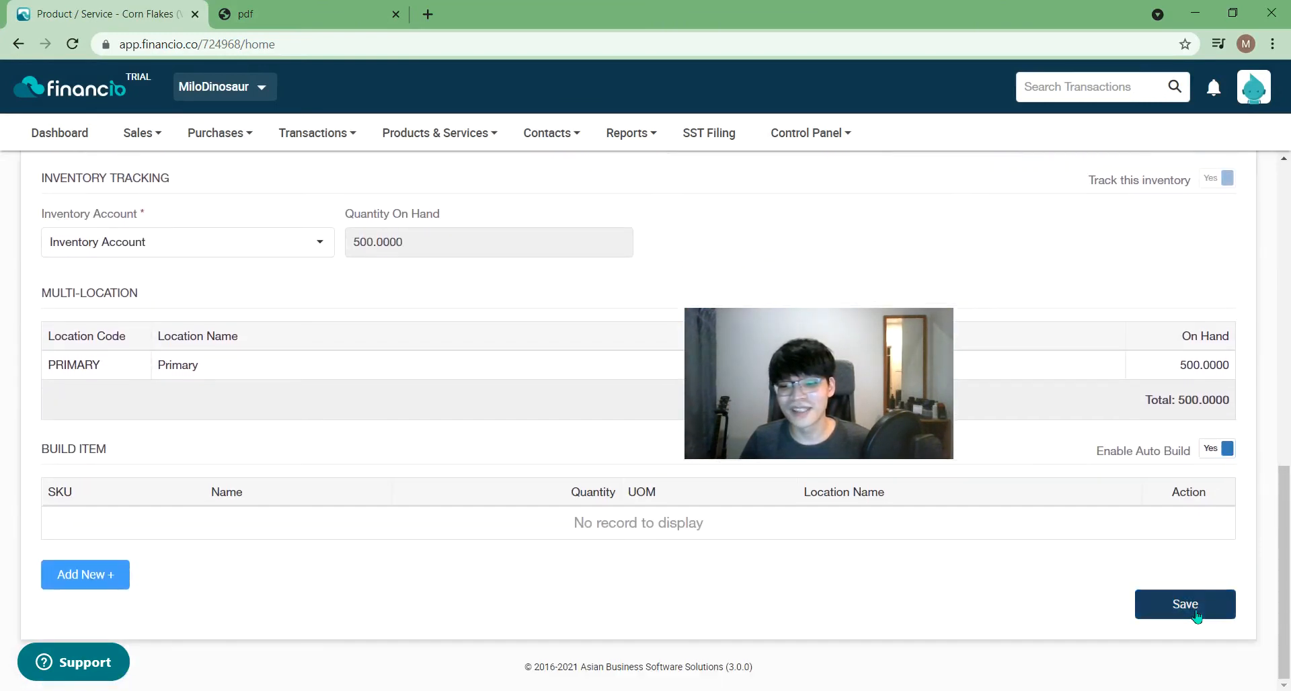
pyautogui.click(1196, 613)
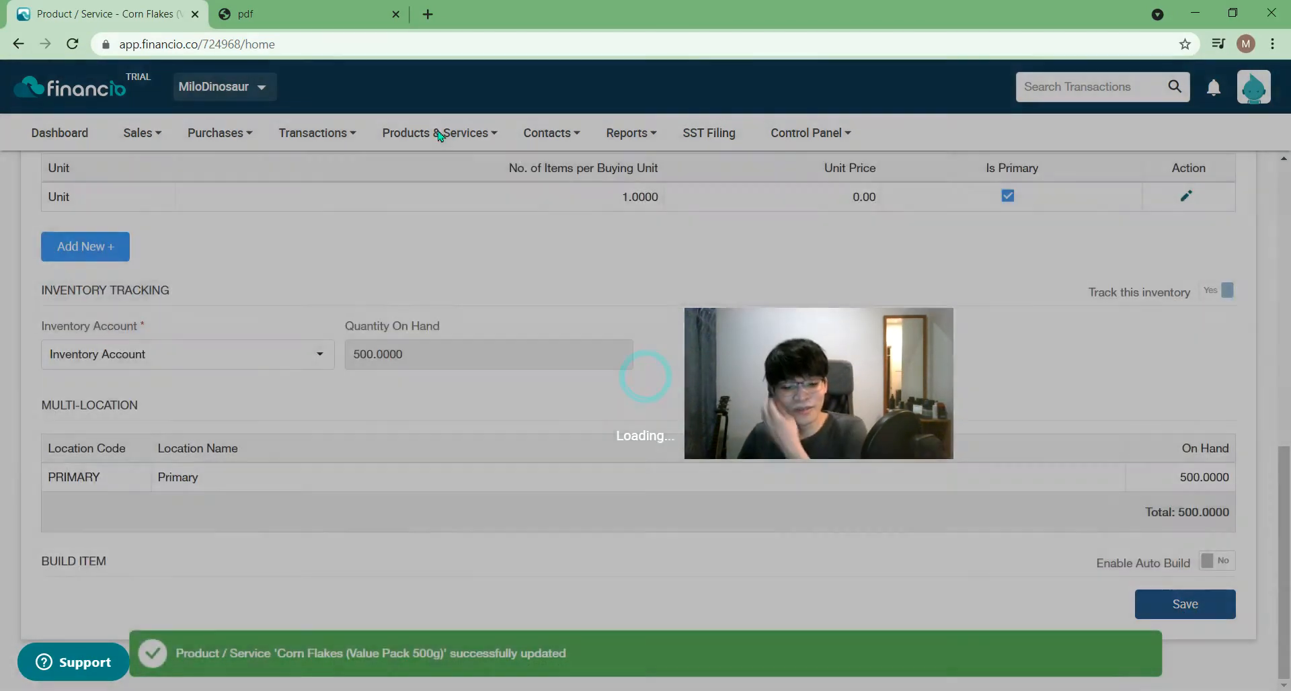
# - Open and close the transactions list, returning to Products & Services
pyautogui.click(443, 133)
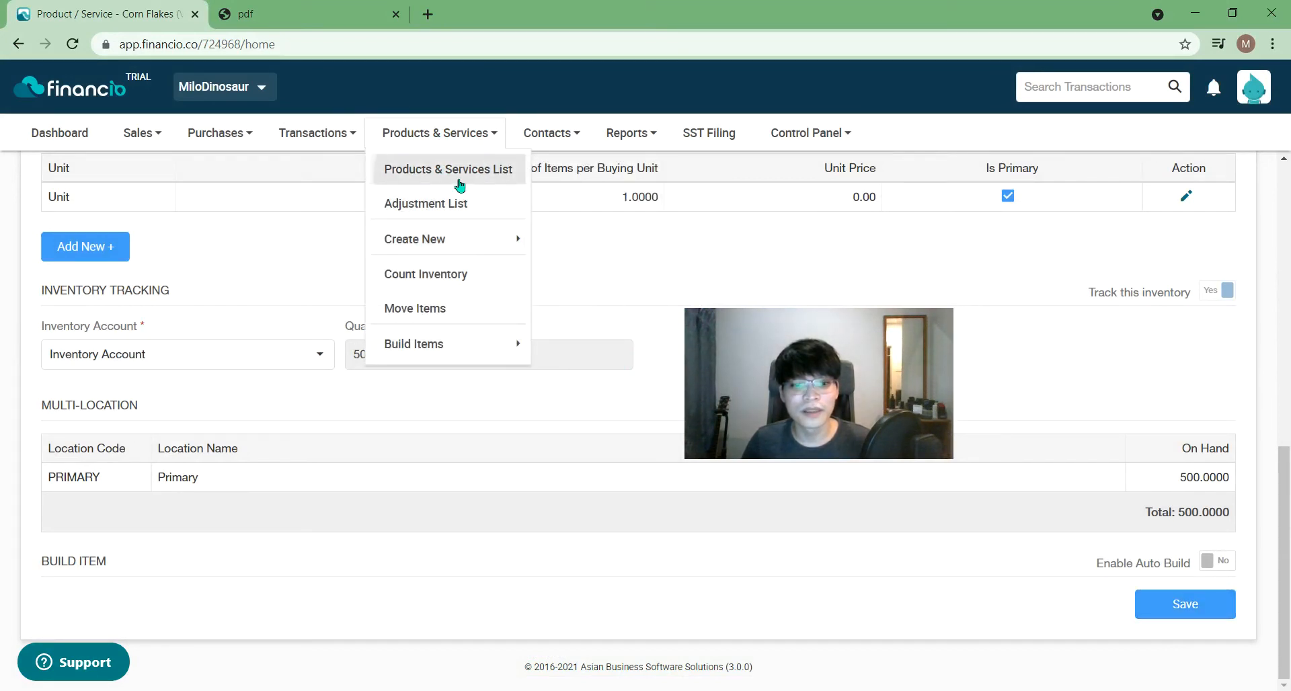
pyautogui.moveTo(1283, 491); pyautogui.dragTo(1288, 62)
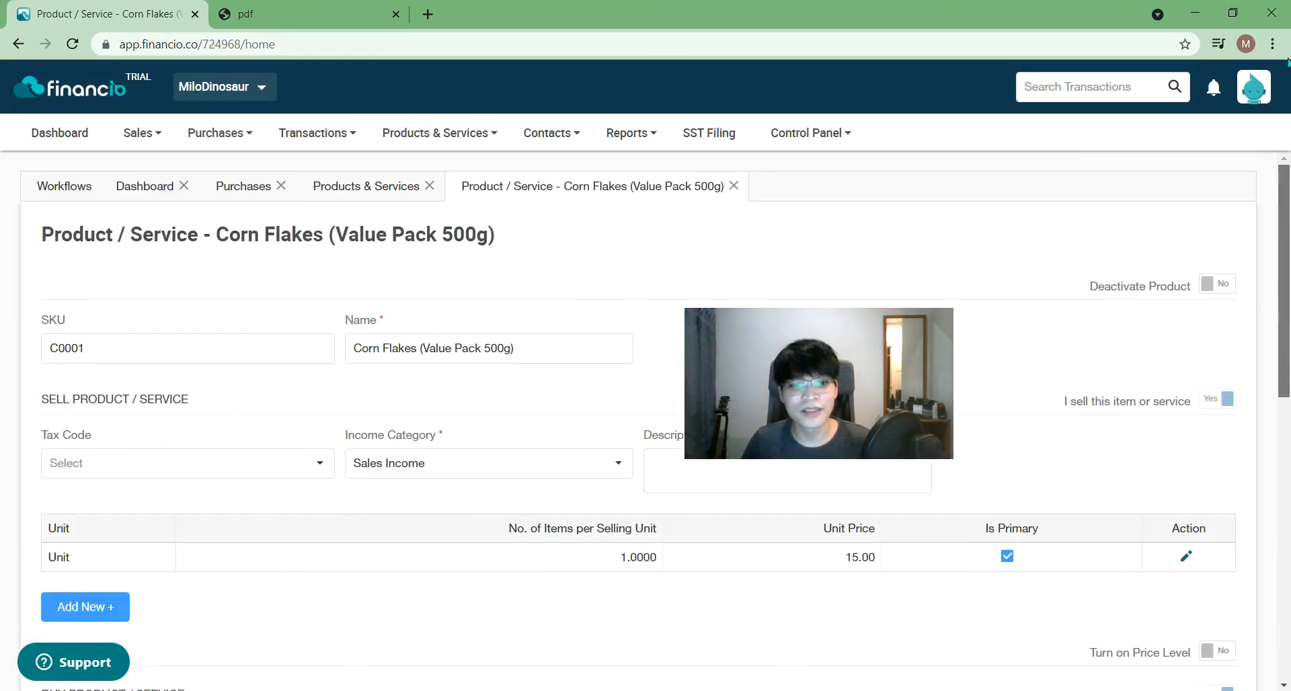
pyautogui.moveTo(317, 132)
pyautogui.click(354, 172)
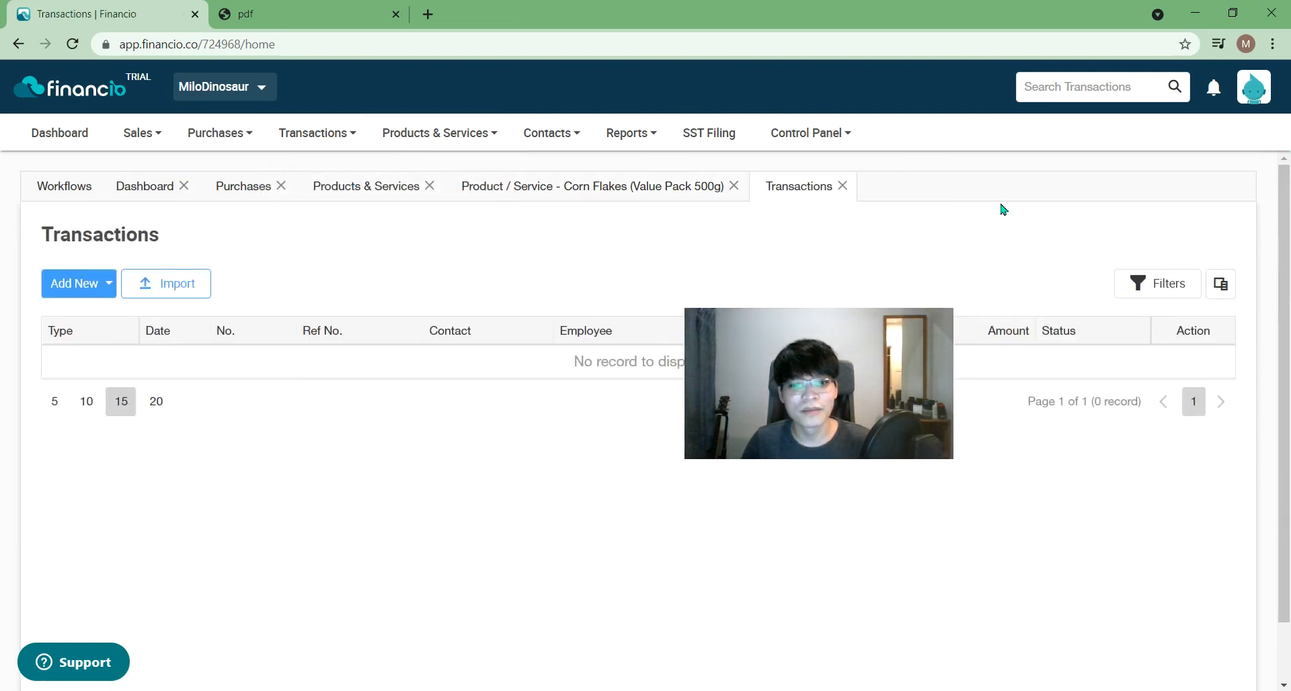
pyautogui.click(840, 188)
pyautogui.click(403, 187)
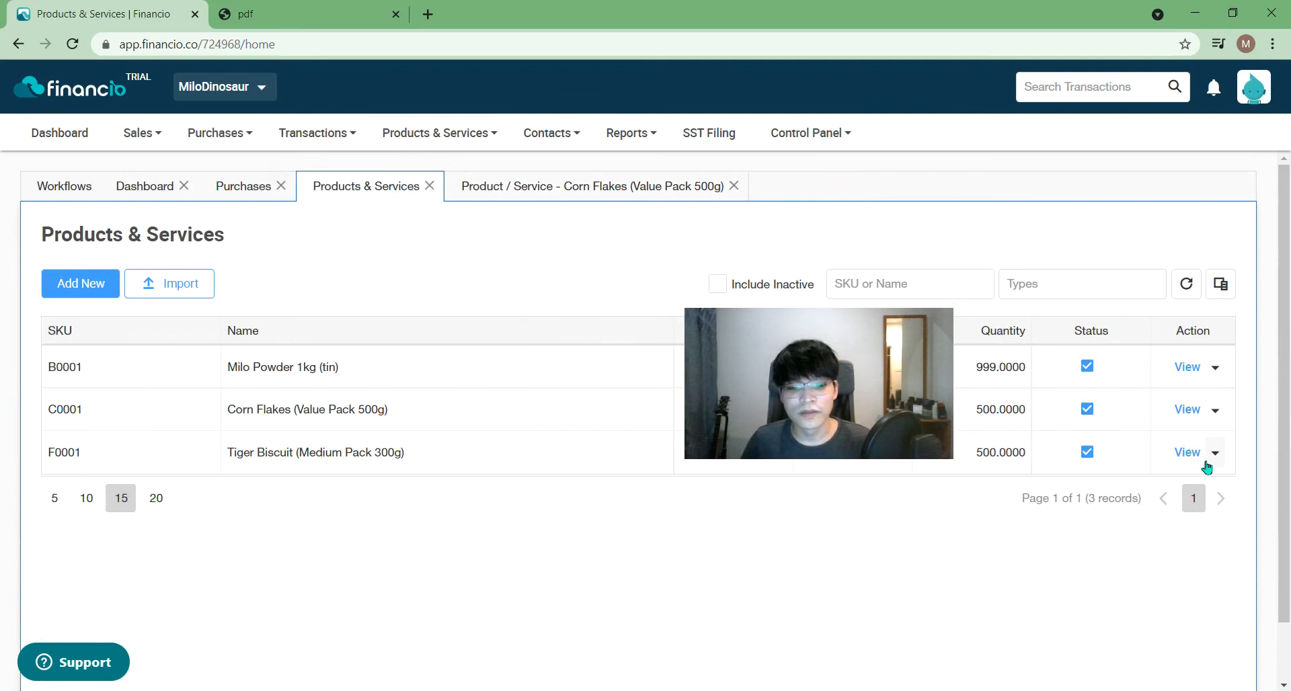
# - Set Enable Auto Build to Yes for Tiger Biscuit (Medium Pack 300g) and save it
pyautogui.click(1175, 460)
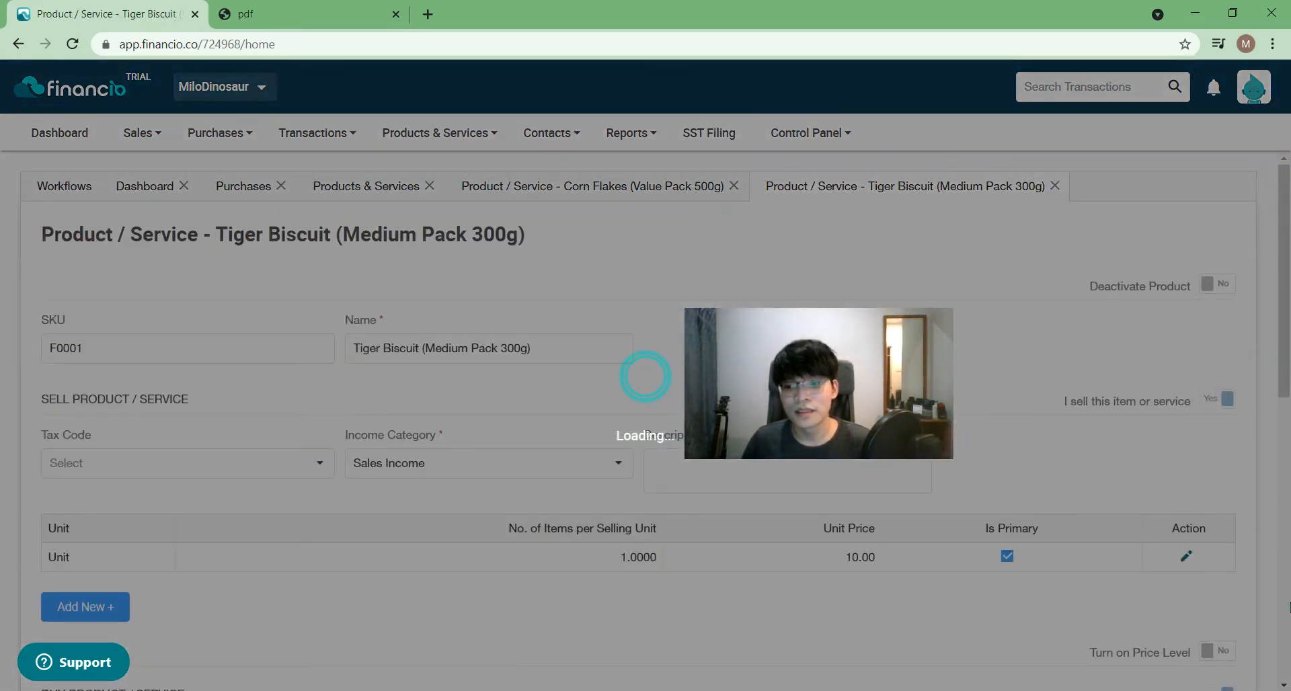
pyautogui.scroll(-10, 1215, 560)
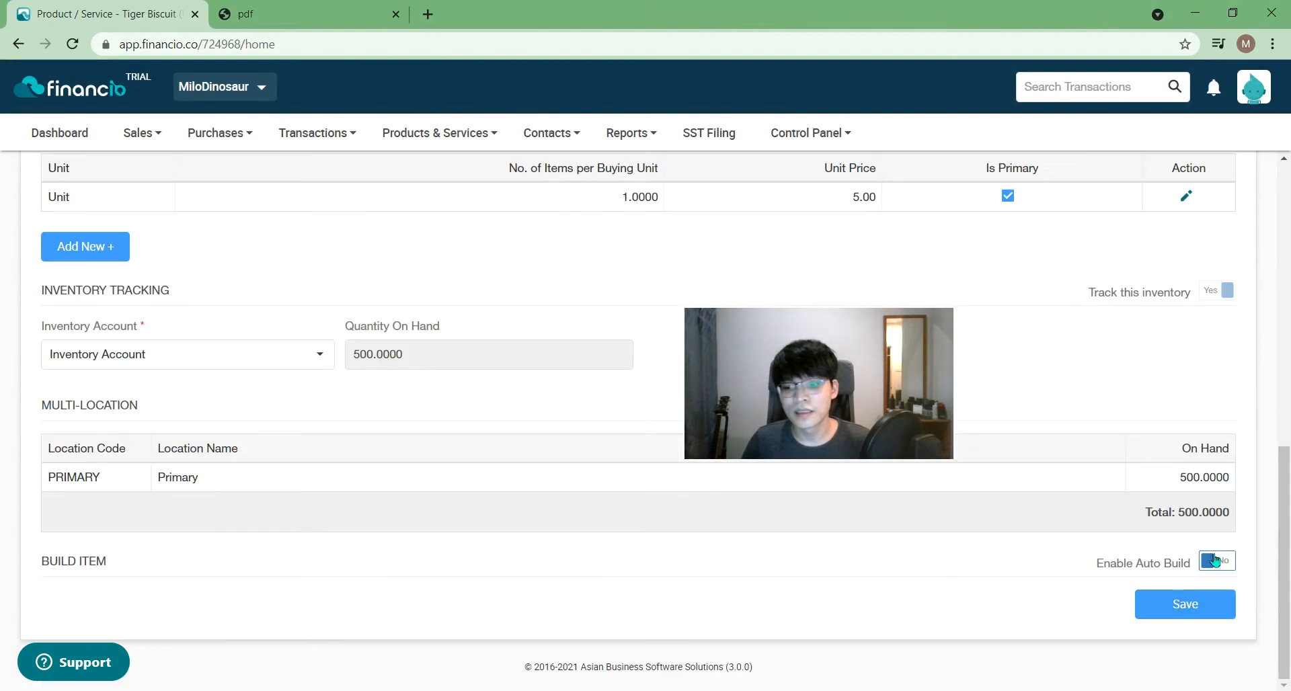
pyautogui.click(1216, 560)
pyautogui.scroll(-2, 1189, 624)
pyautogui.click(1186, 603)
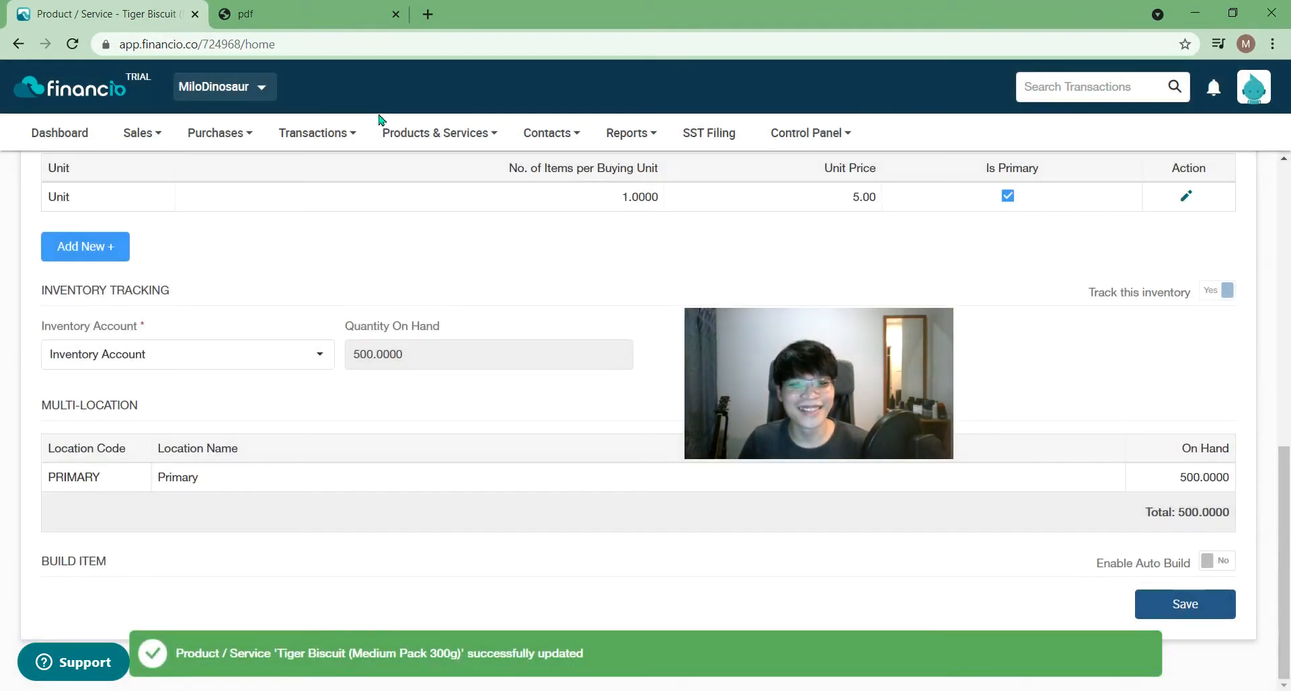
pyautogui.click(402, 143)
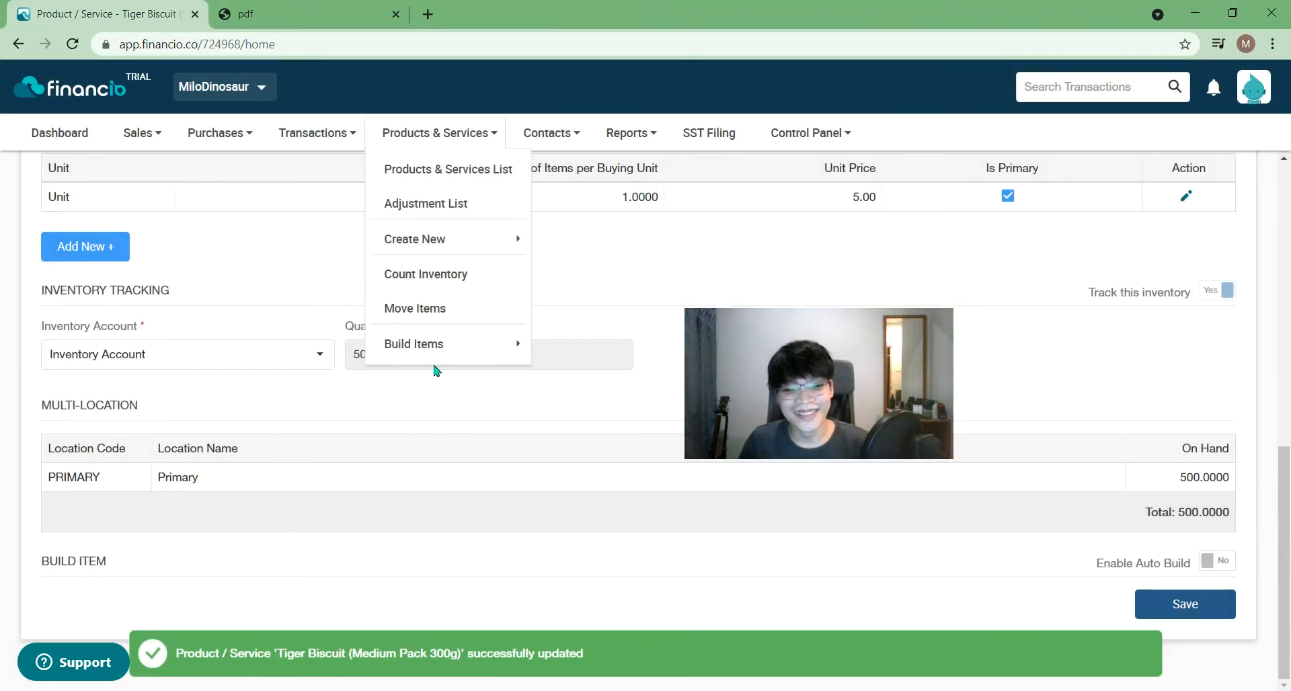
# - Show Auto Build Items at 5 per page, sorted by quantity on hand, refresh it, then return to Tiger Biscuit
pyautogui.moveTo(441, 355)
pyautogui.click(552, 350)
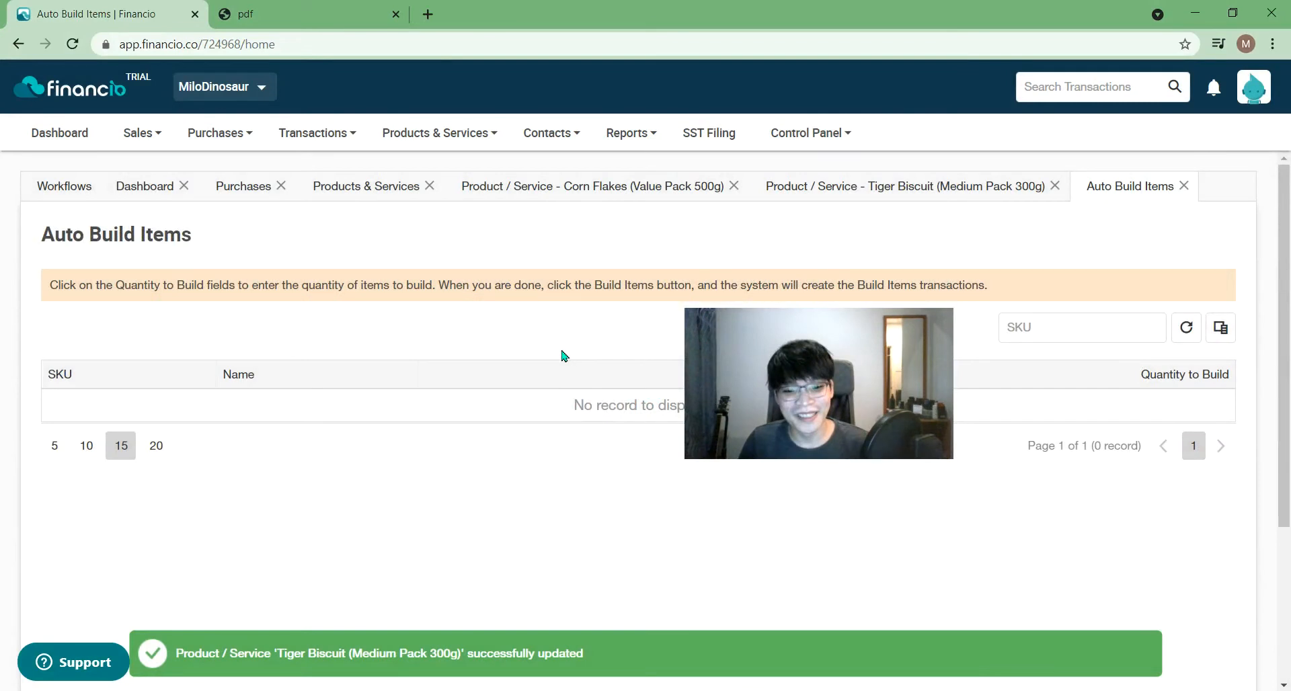
pyautogui.moveTo(790, 369); pyautogui.dragTo(998, 530)
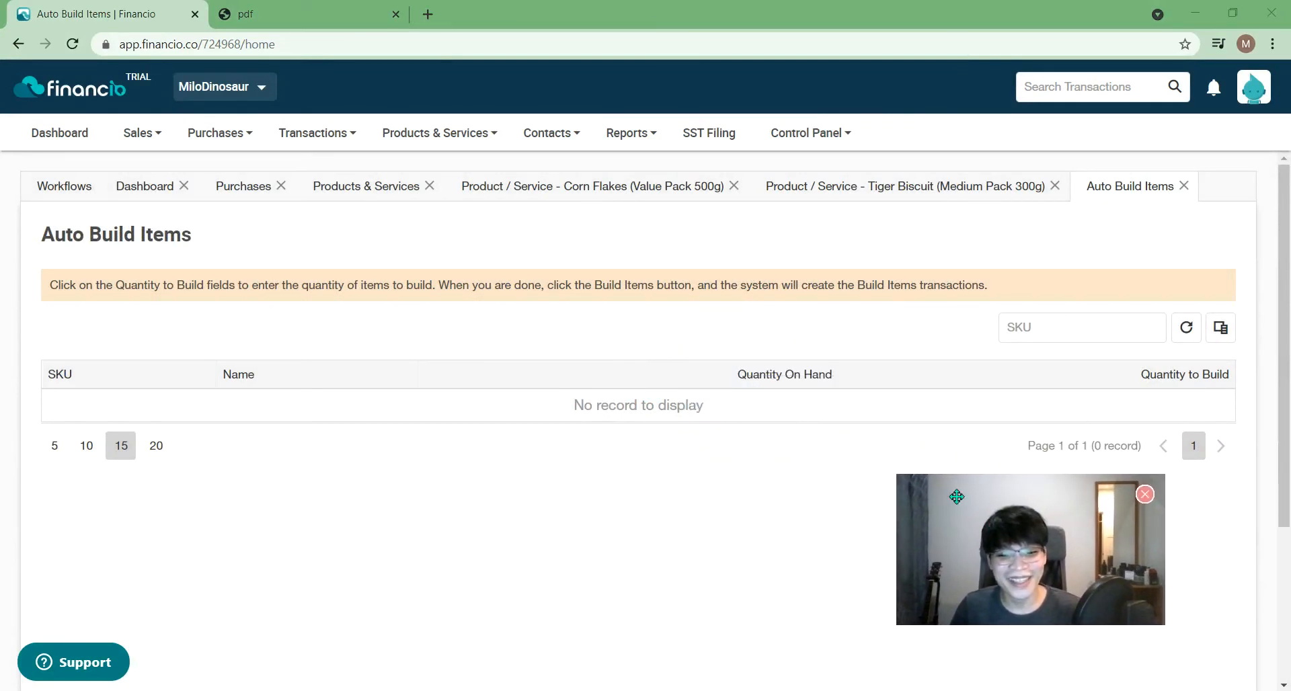
pyautogui.click(54, 445)
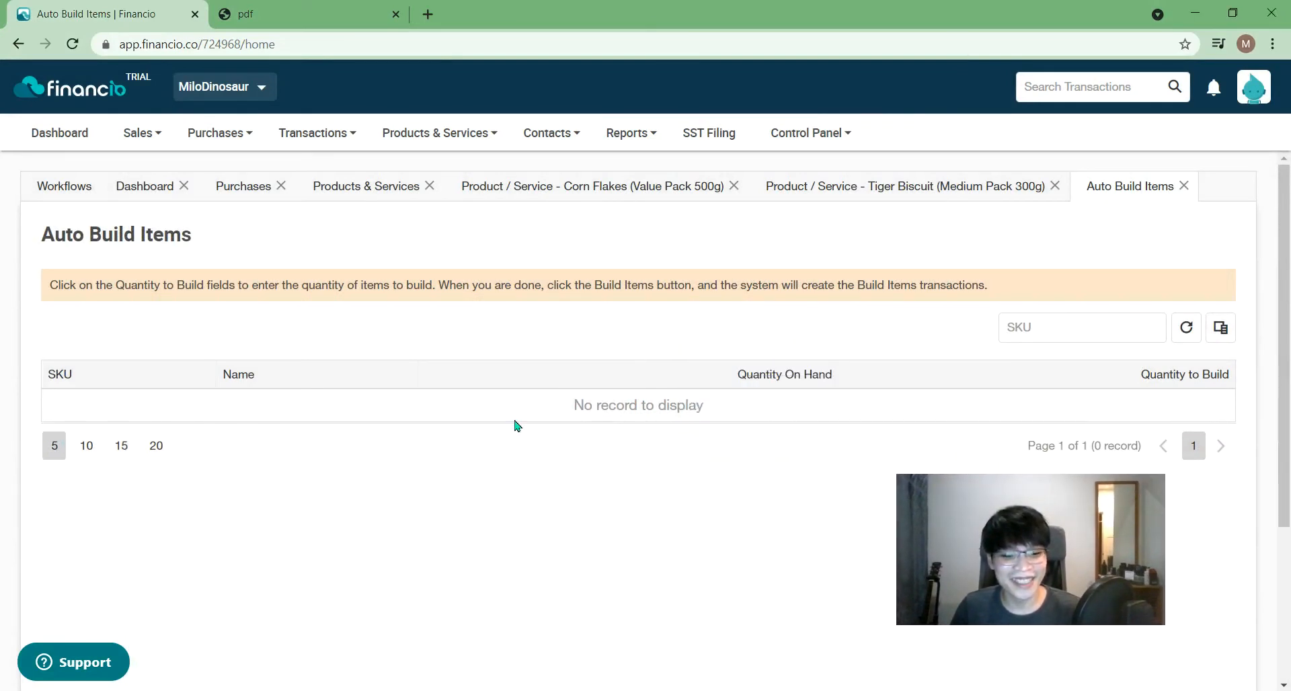
pyautogui.click(773, 366)
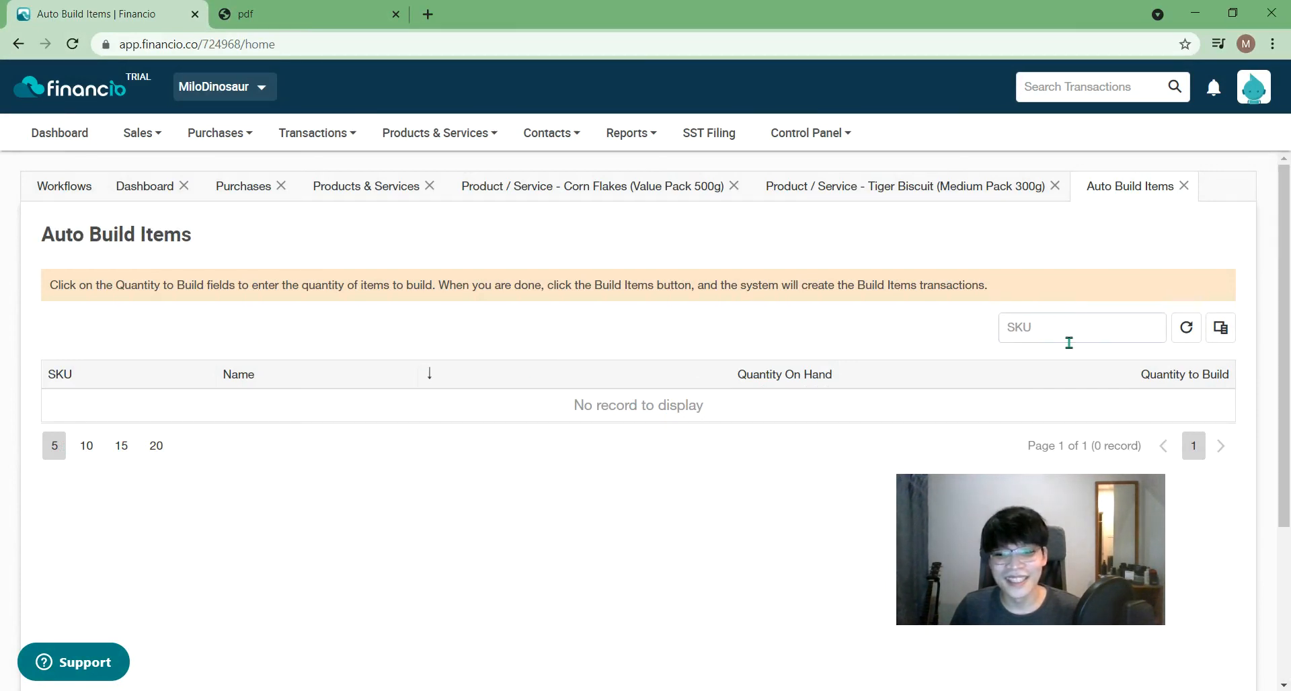
pyautogui.click(1185, 336)
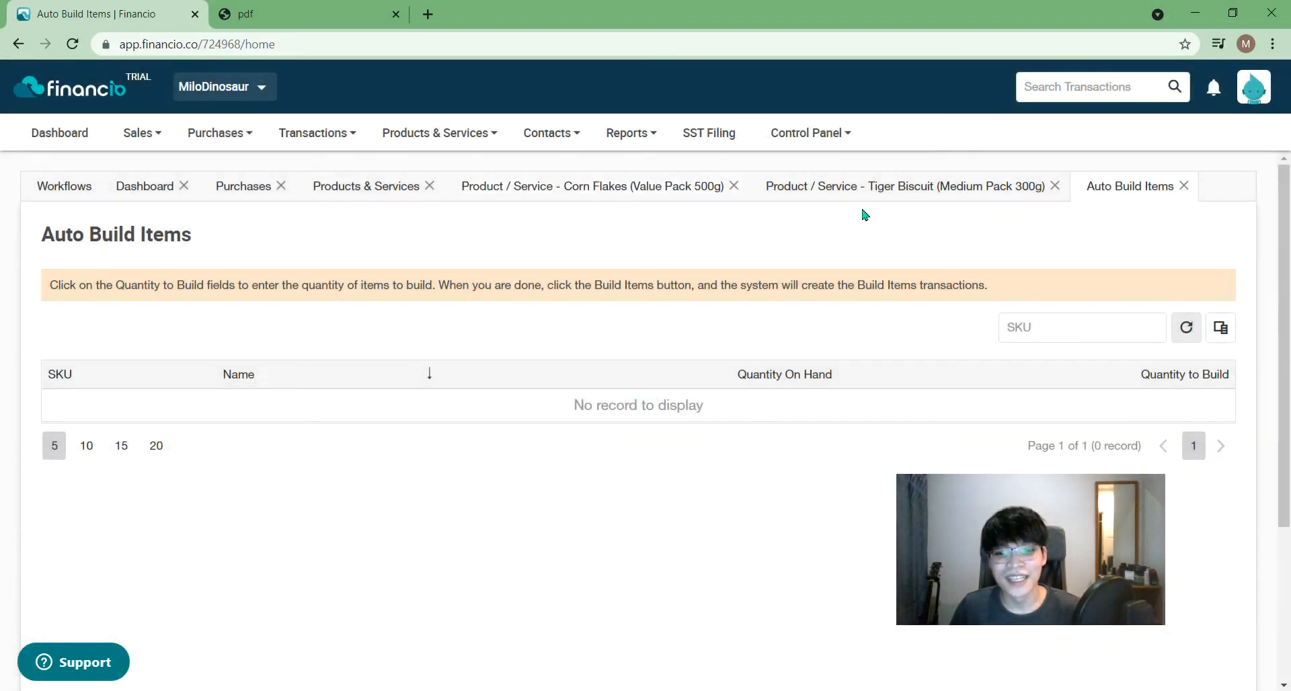
pyautogui.click(1049, 192)
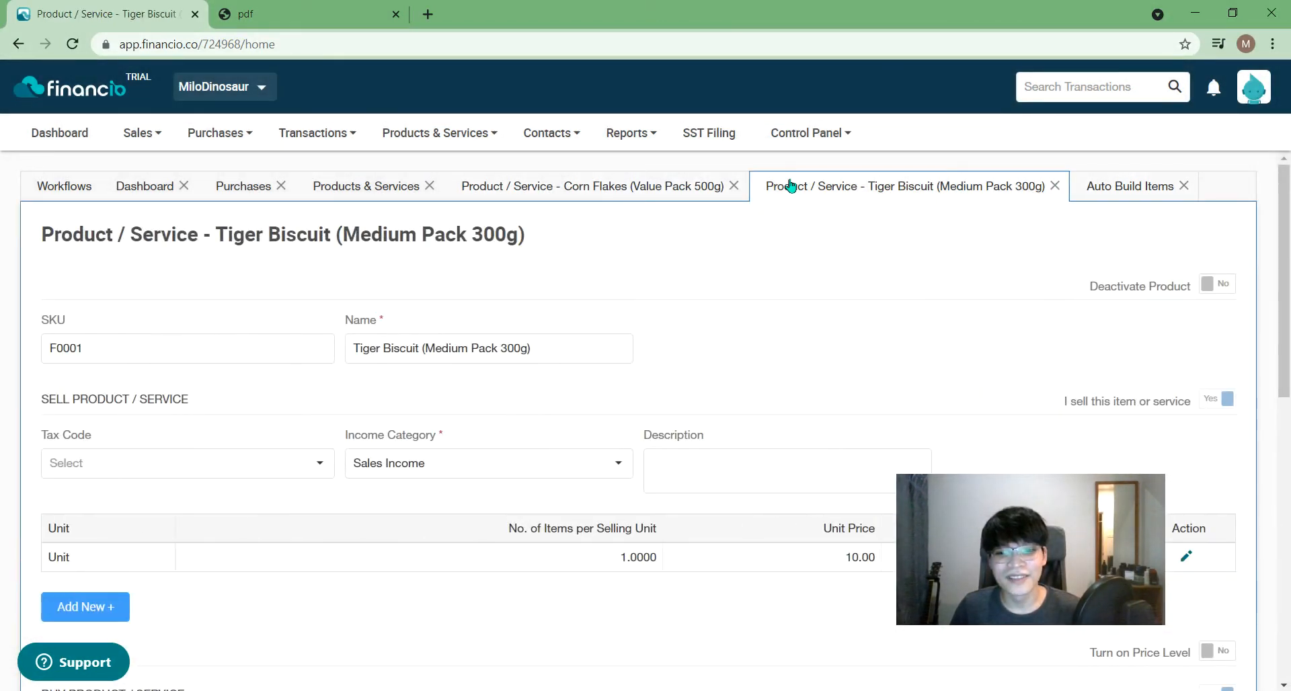
# - Enable auto build on Corn Flakes (Value Pack 500g), save, and switch it back on afterwards
pyautogui.click(1054, 186)
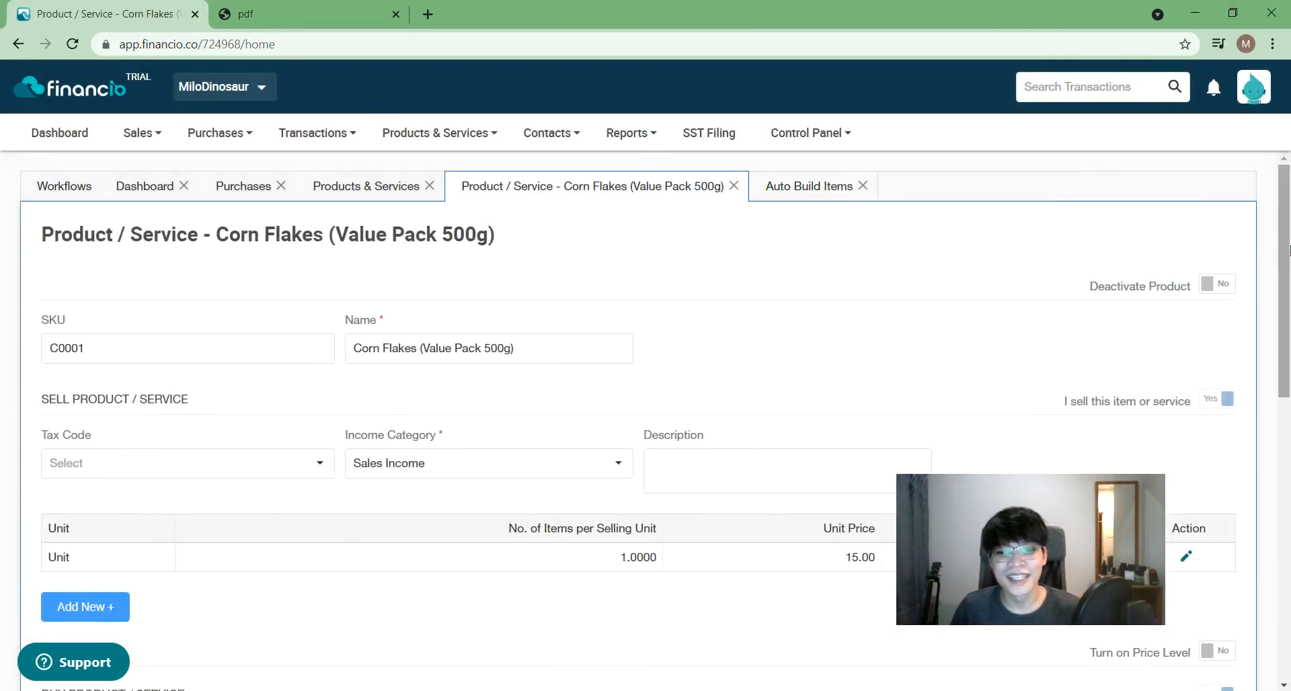
pyautogui.scroll(-10, 1101, 612)
pyautogui.moveTo(1101, 611); pyautogui.dragTo(1094, 321)
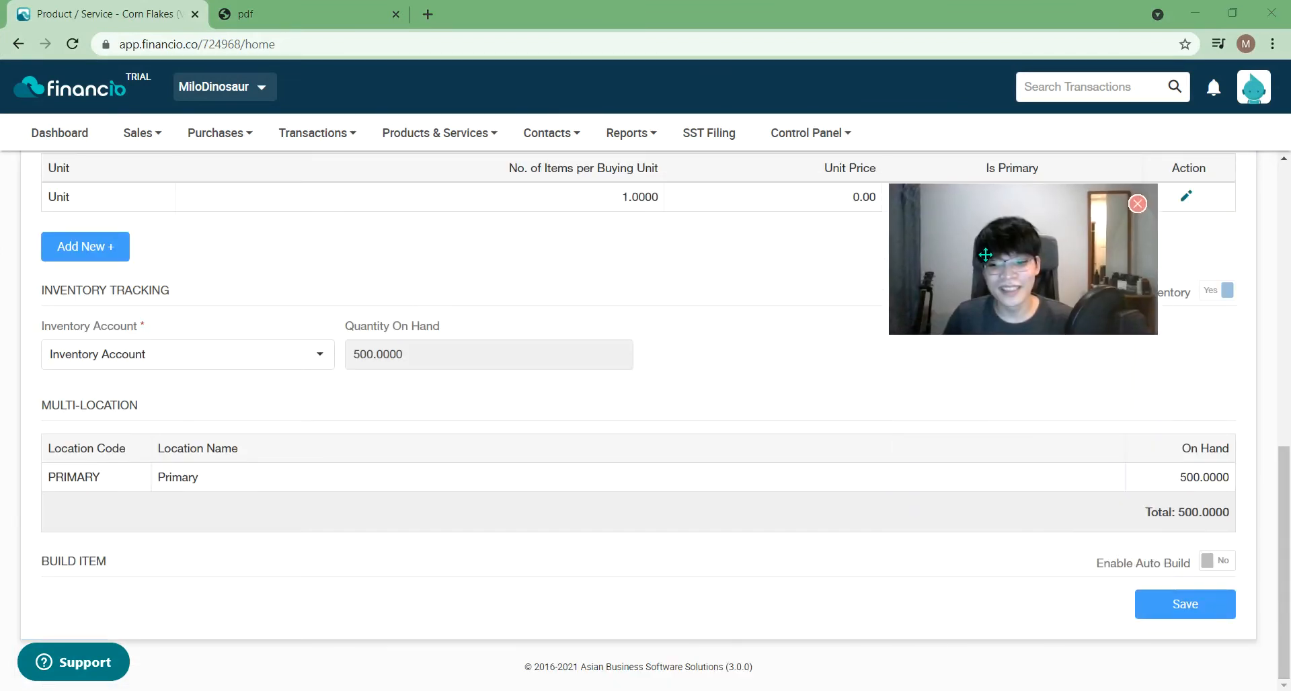
pyautogui.click(1217, 560)
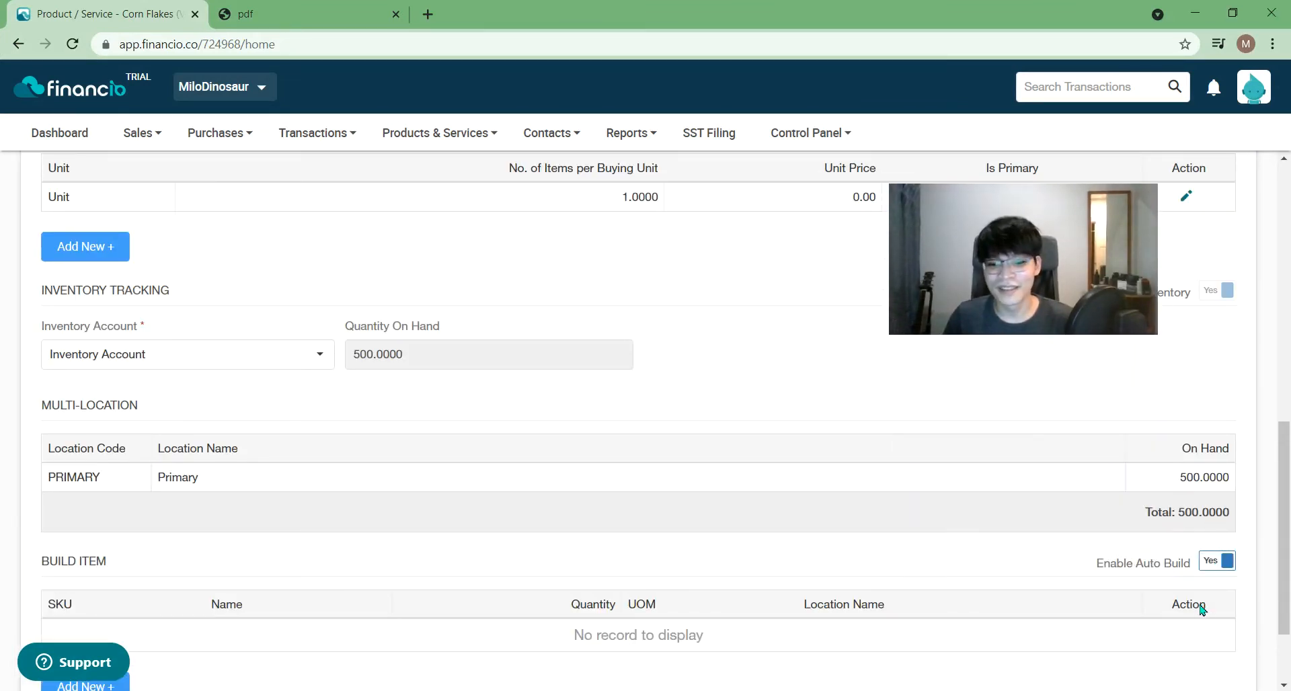
pyautogui.scroll(-2, 1199, 608)
pyautogui.click(1195, 611)
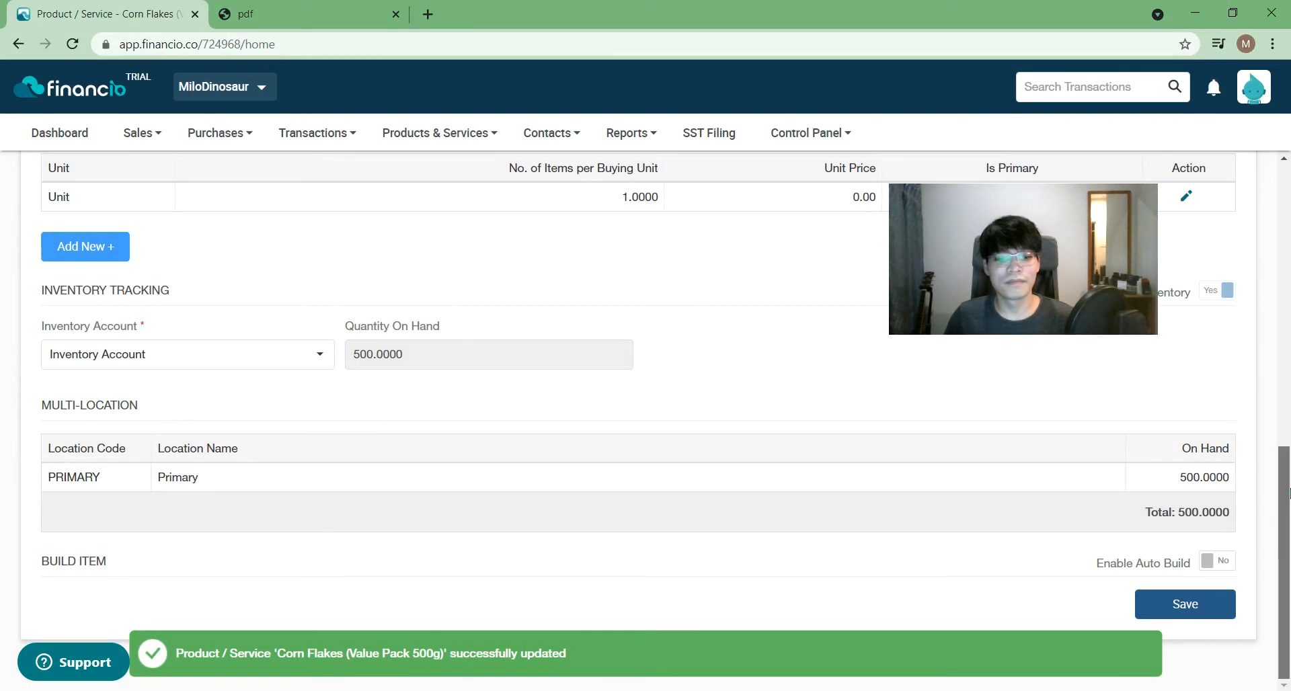
pyautogui.click(1217, 560)
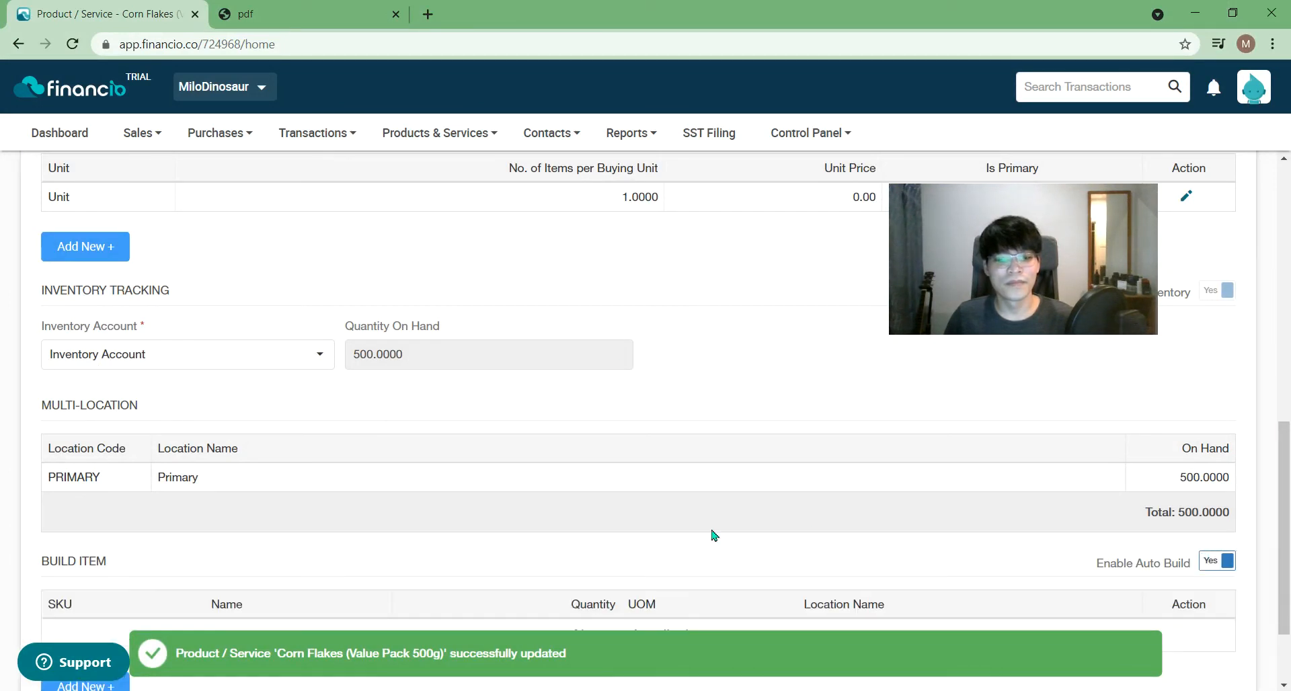
pyautogui.scroll(-2, 673, 537)
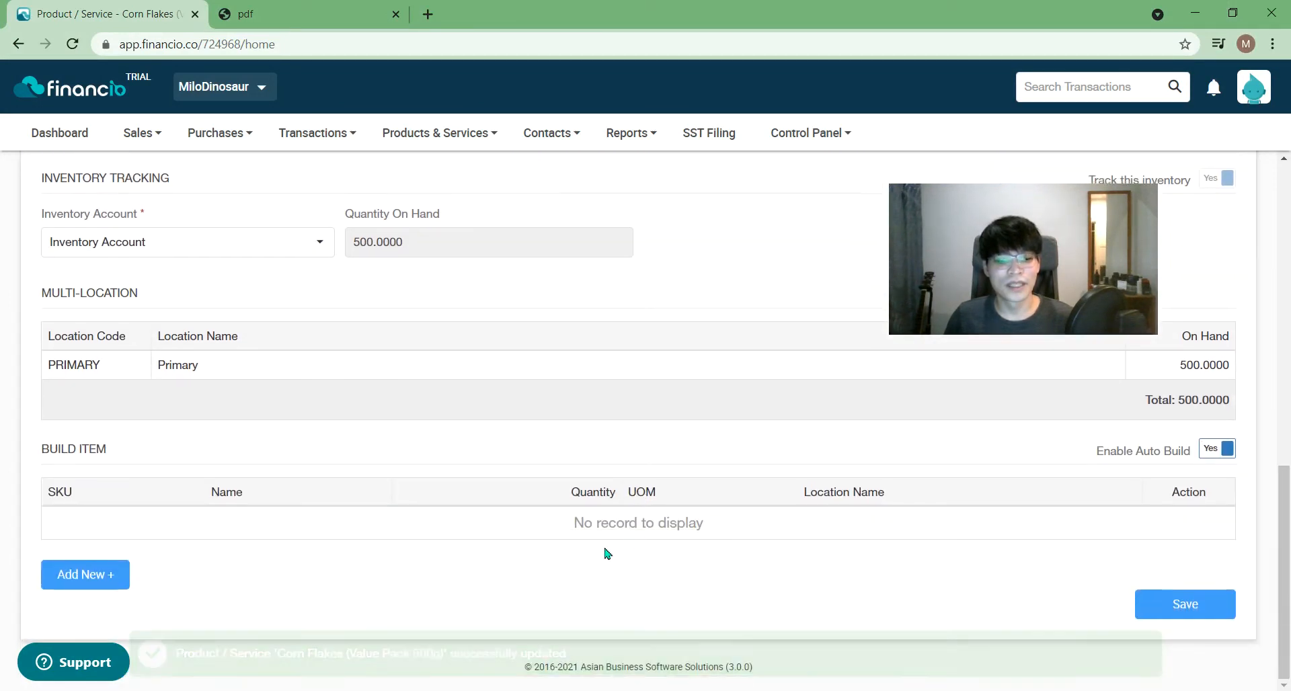
# - Fill a component row with B0001 Milo Powder, quantity 1, Primary, Unit, then reset the form
pyautogui.click(115, 582)
pyautogui.click(330, 547)
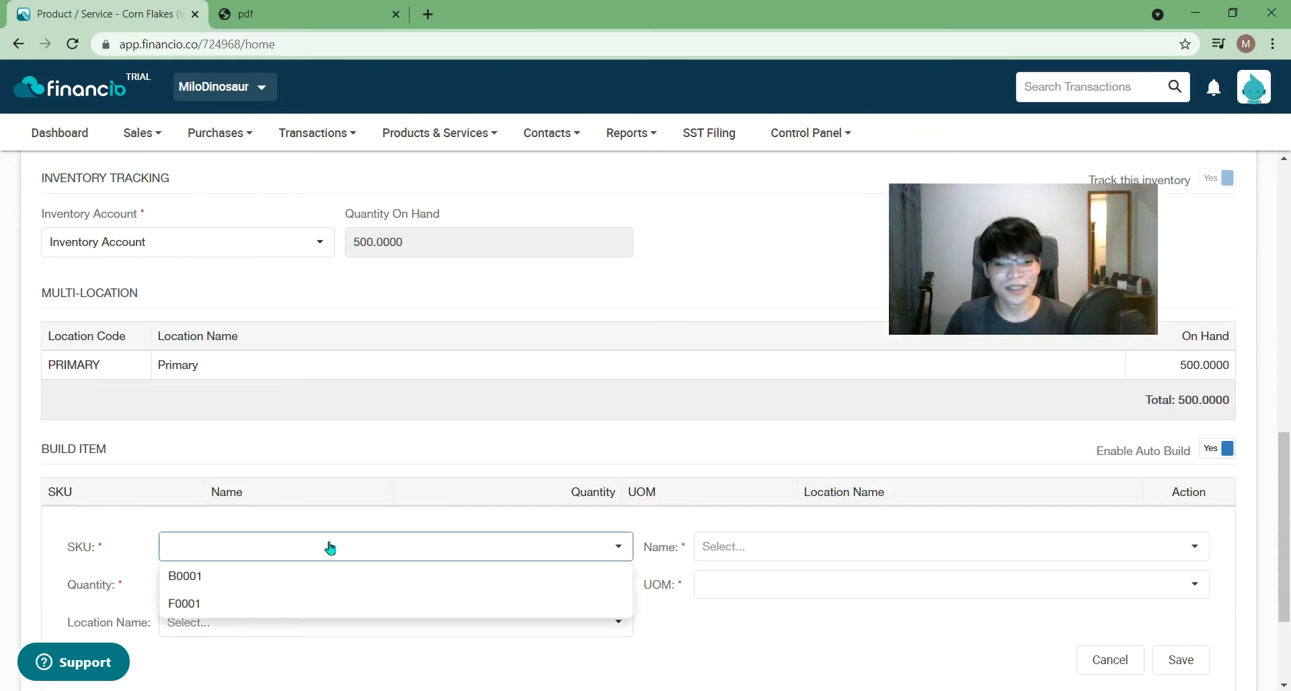
pyautogui.click(309, 577)
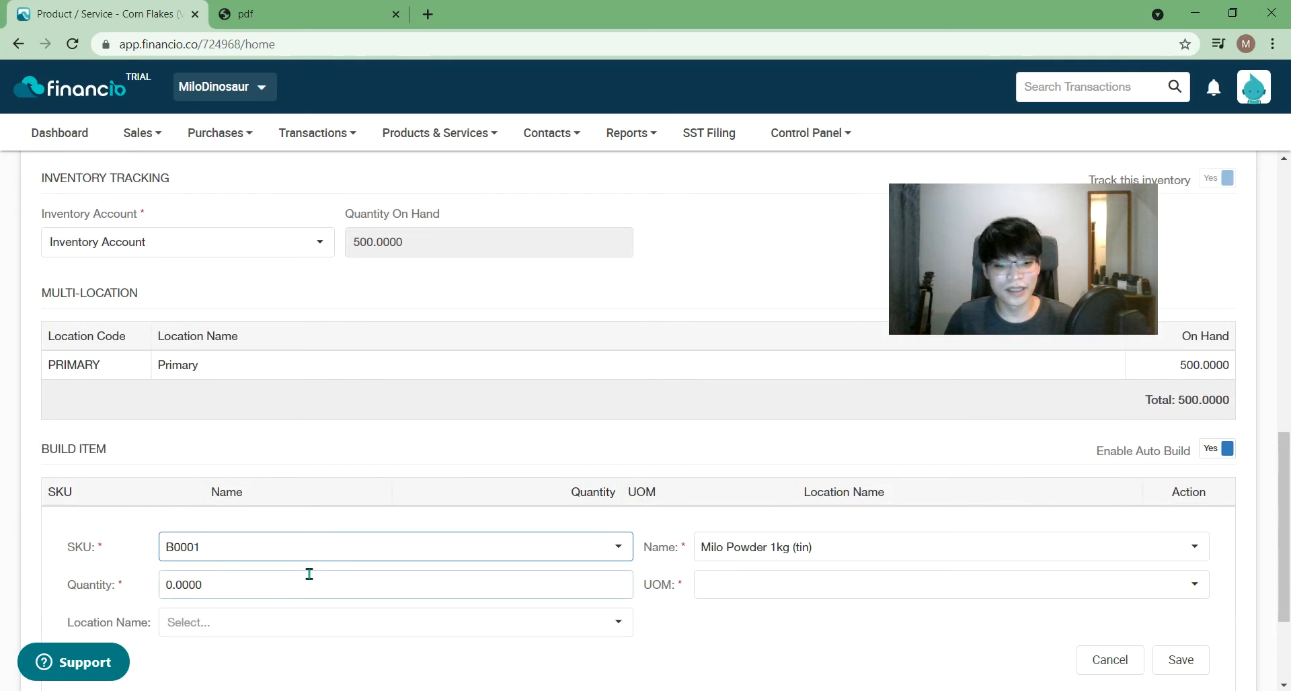
pyautogui.click(309, 574)
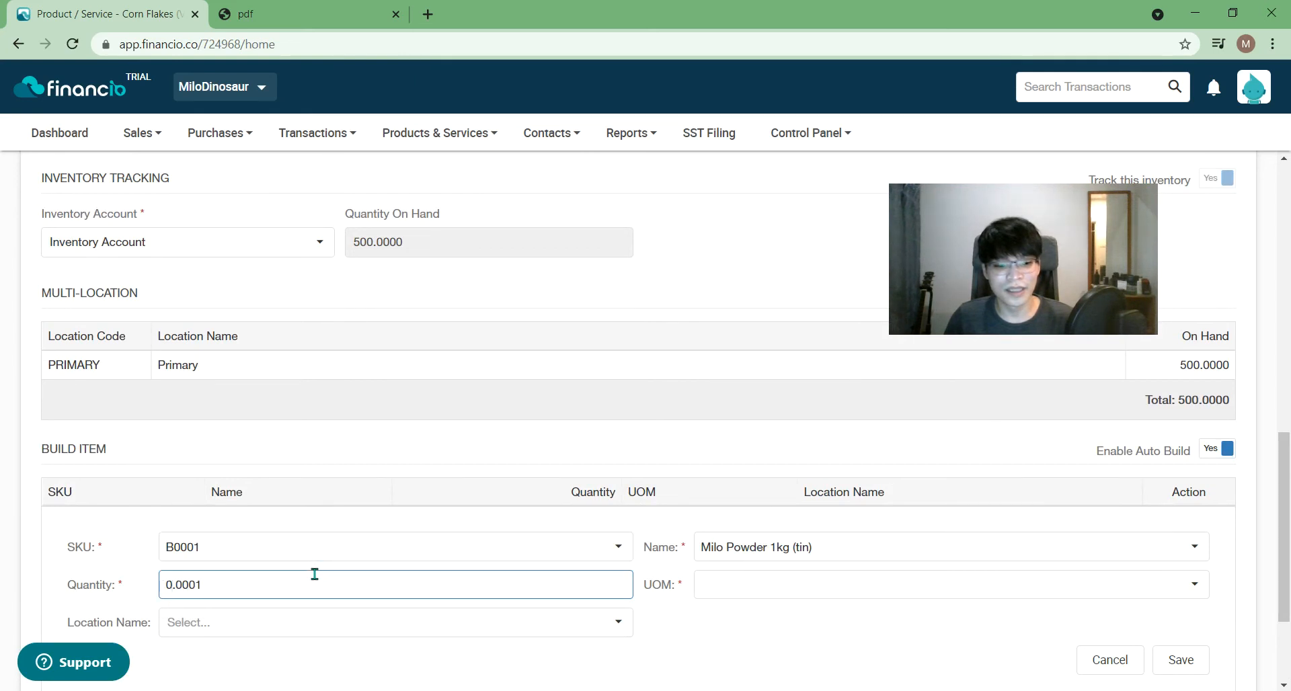
pyautogui.doubleClick(309, 579)
pyautogui.write('1')
pyautogui.click(849, 636)
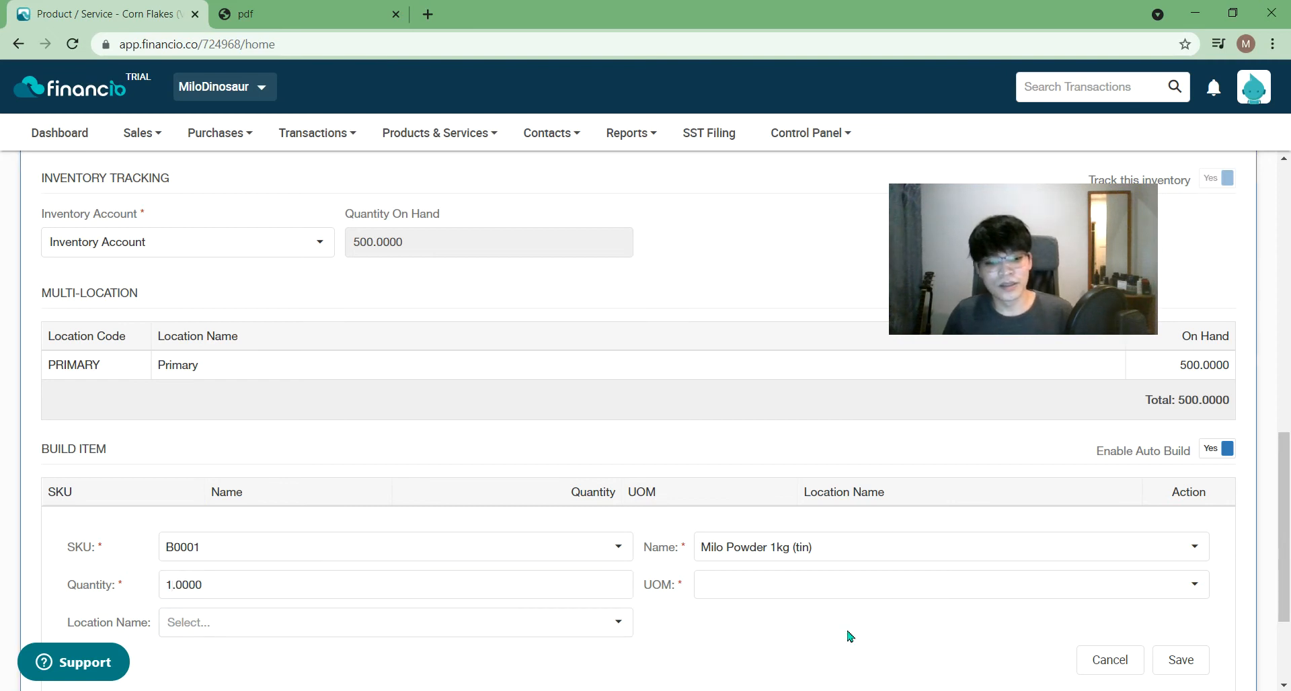
pyautogui.moveTo(1285, 516); pyautogui.dragTo(1290, 573)
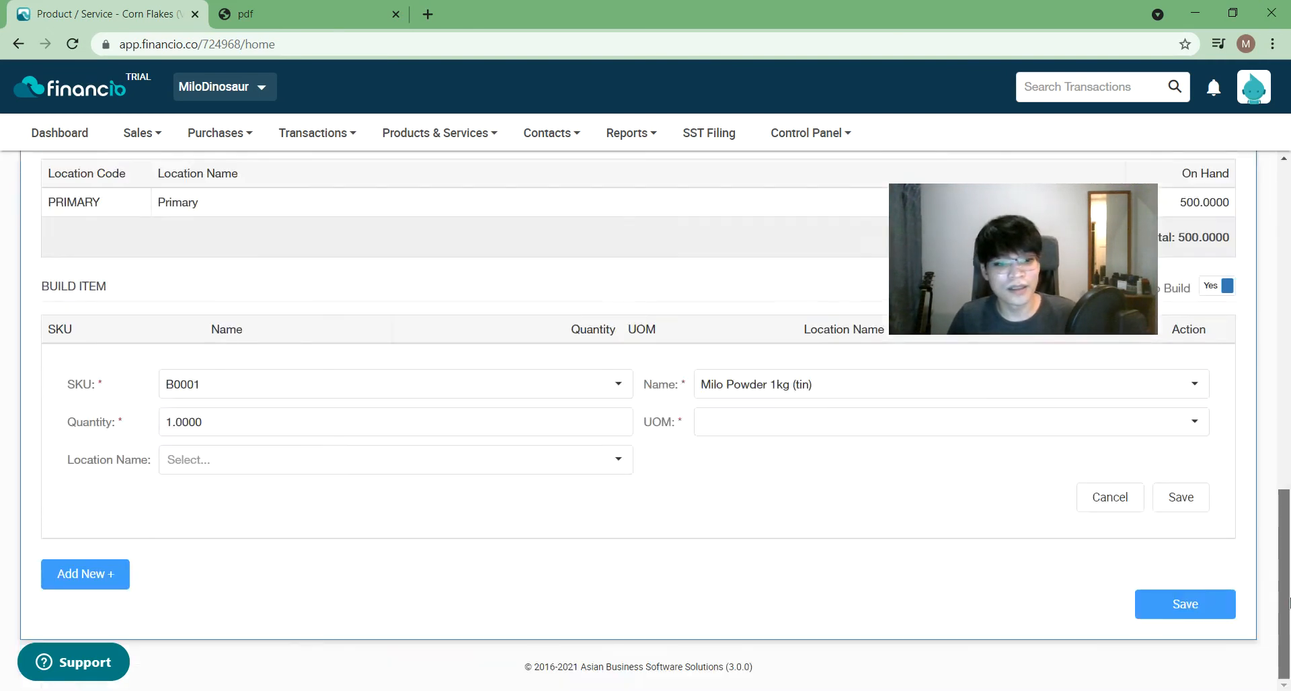
pyautogui.click(565, 468)
pyautogui.click(496, 501)
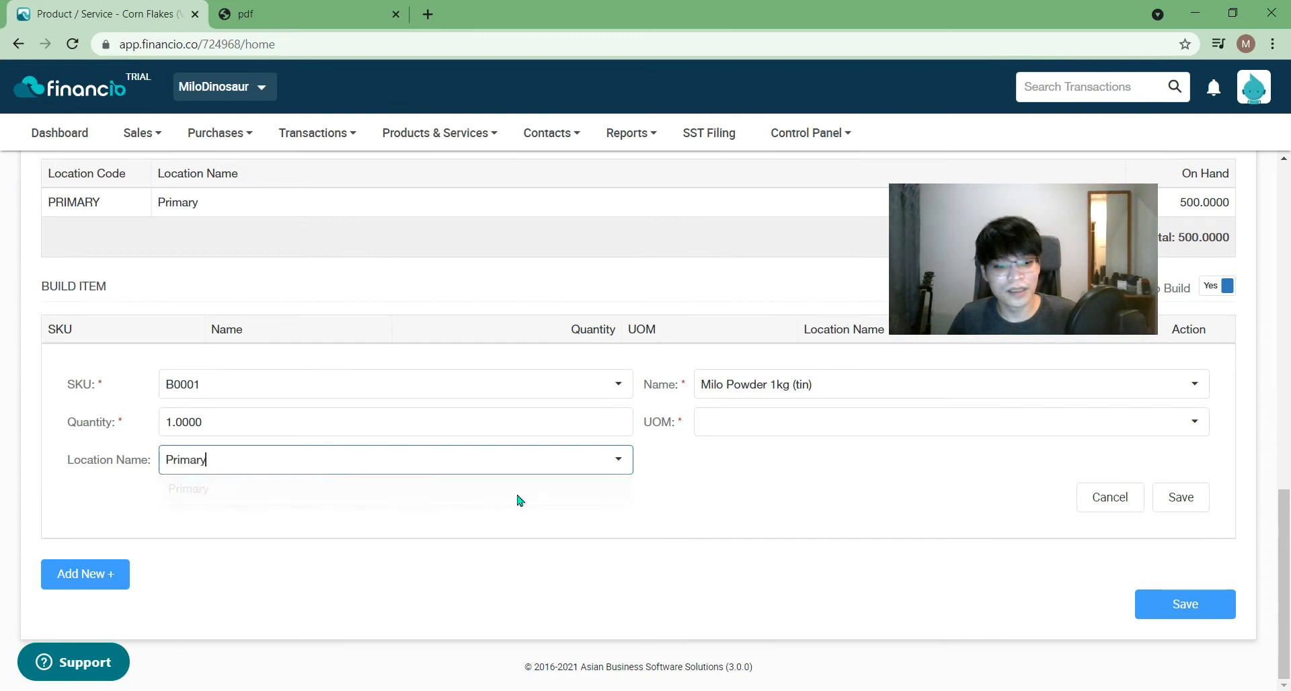
pyautogui.click(860, 426)
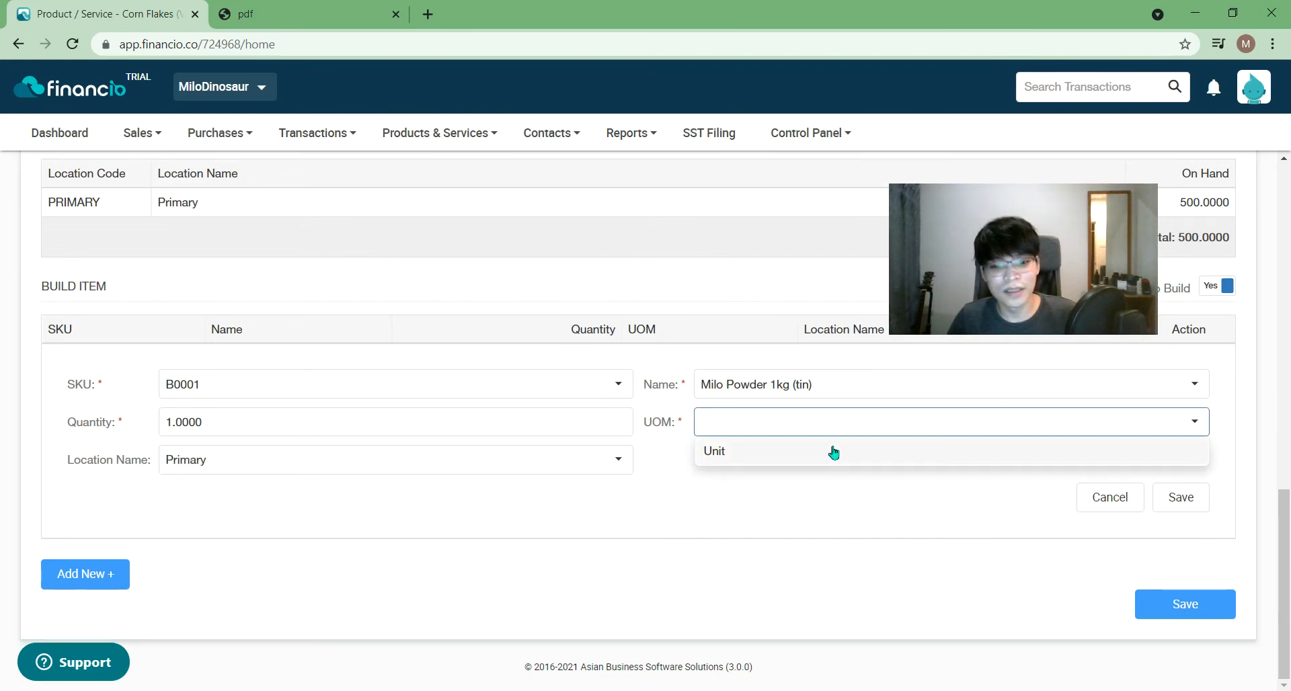
pyautogui.click(833, 451)
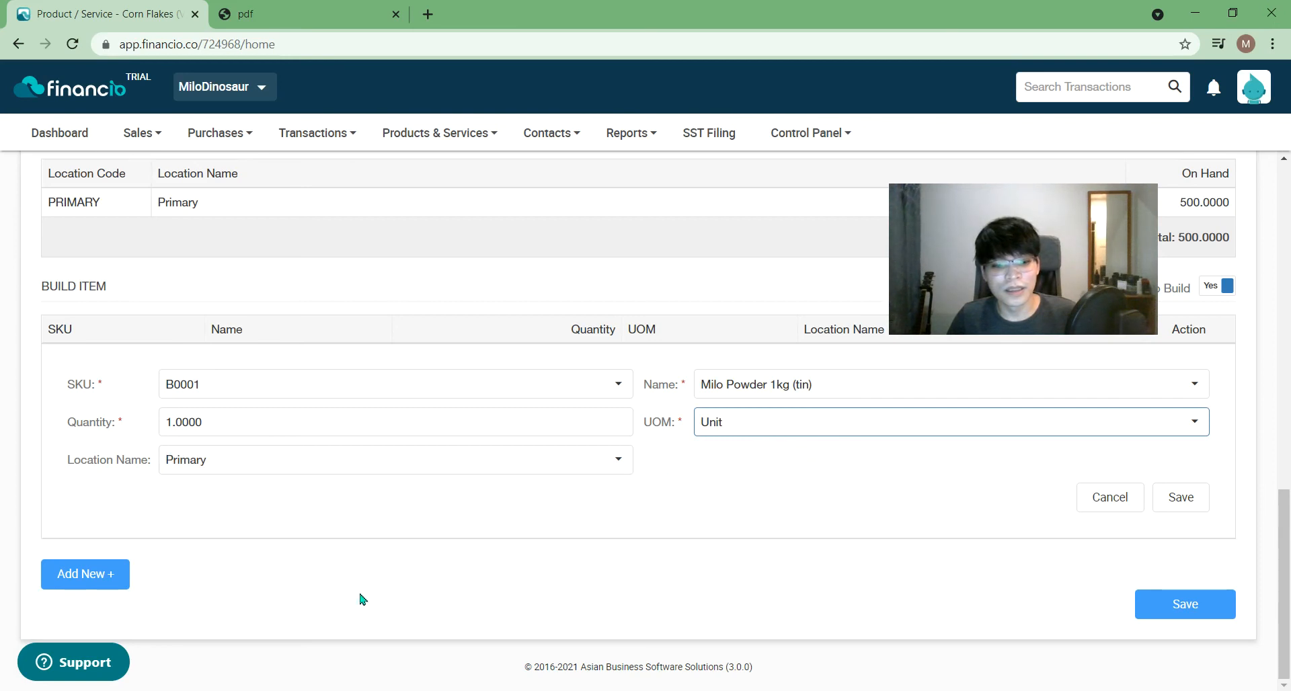
pyautogui.click(98, 583)
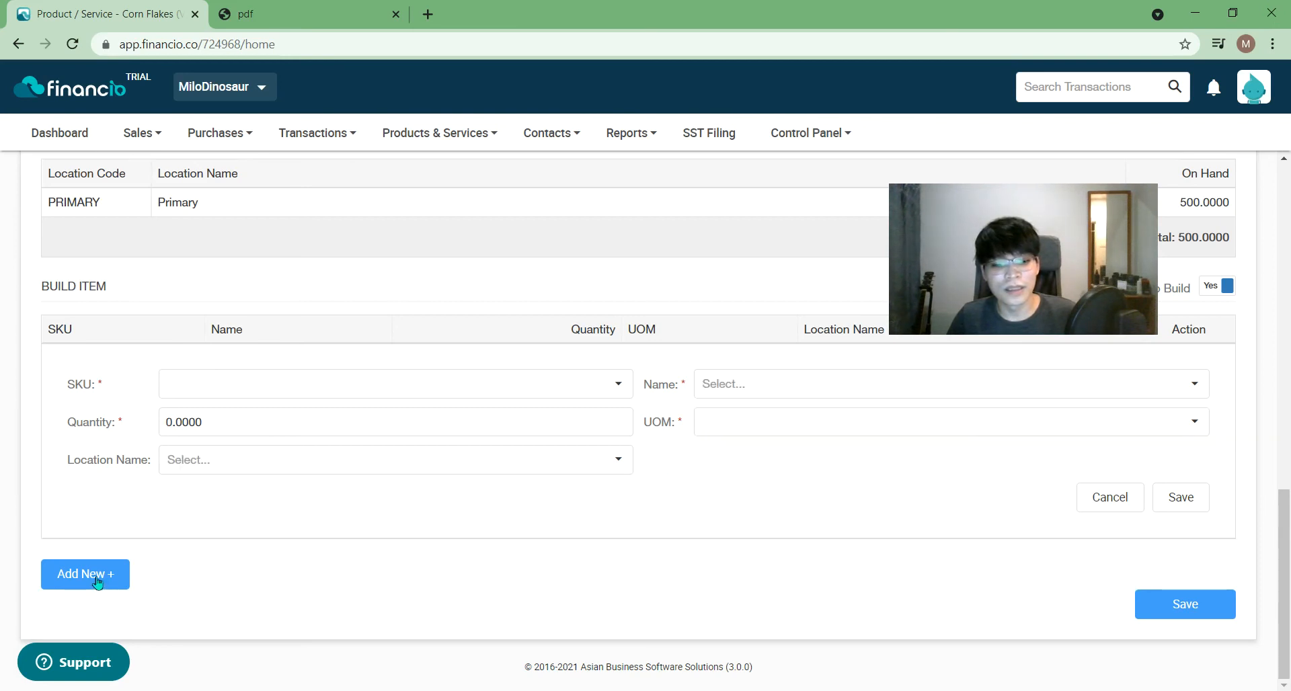
# - Re-enter Milo Powder 1kg (tin) B0001, 1 Unit at Primary, and save it as a component row
pyautogui.scroll(3, 285, 525)
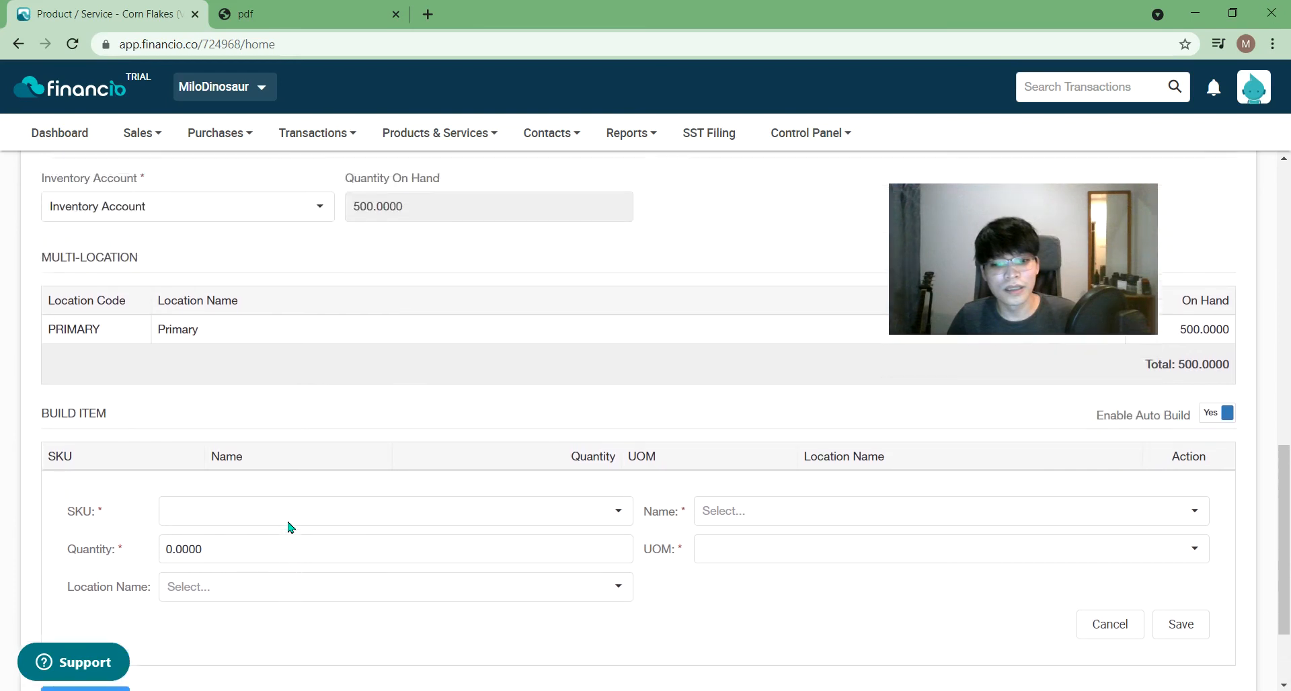
pyautogui.click(266, 564)
pyautogui.click(257, 580)
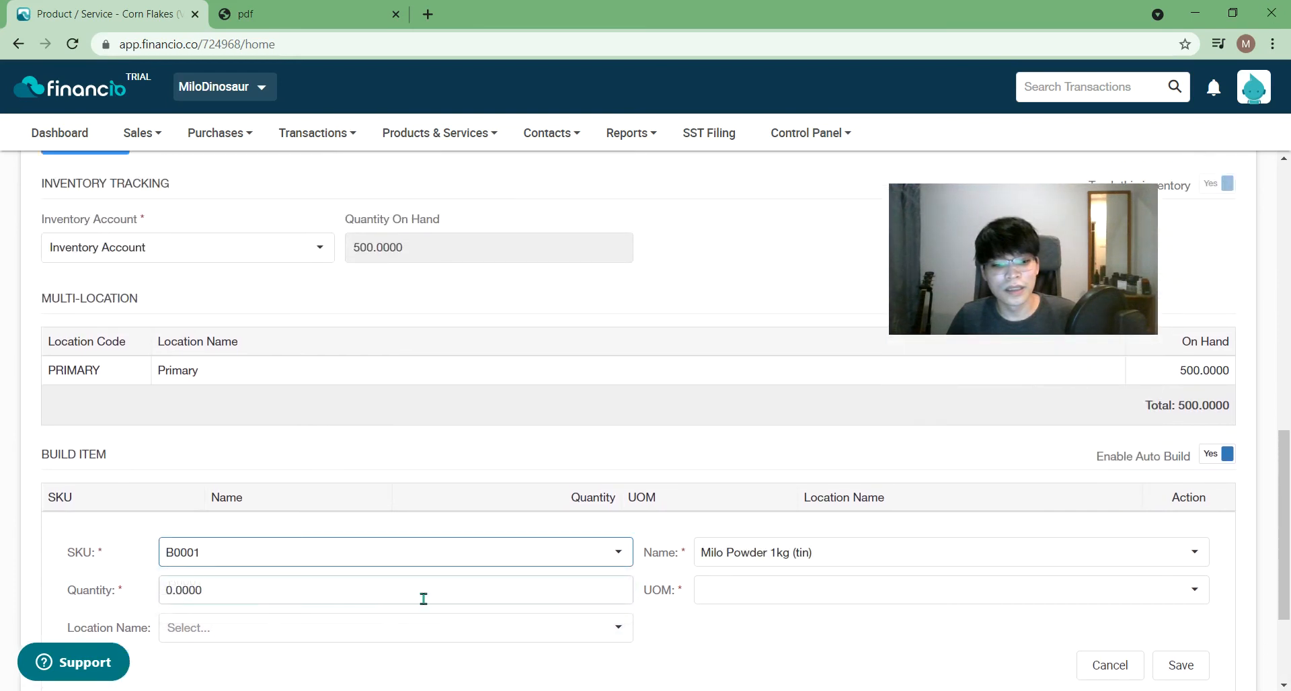
pyautogui.click(782, 592)
pyautogui.click(766, 619)
pyautogui.click(447, 603)
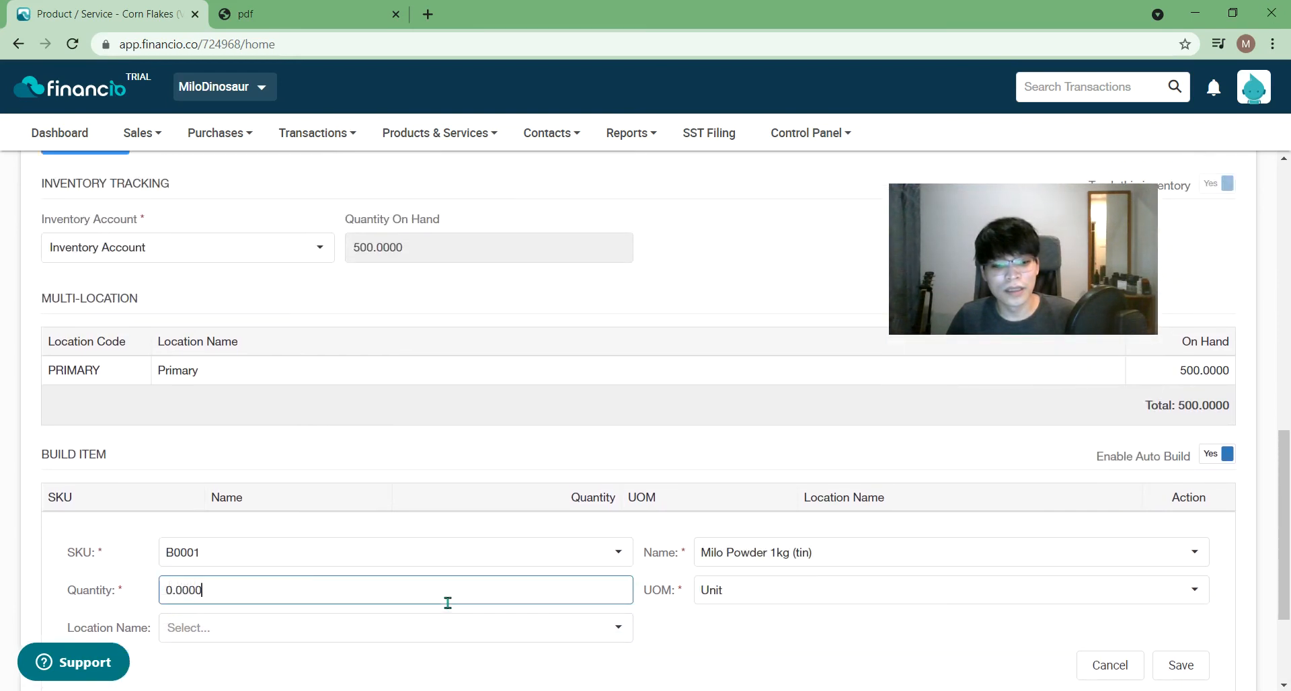
pyautogui.hotkey('ctrl', 'a')
pyautogui.write('1')
pyautogui.click(845, 641)
pyautogui.scroll(-1, 876, 637)
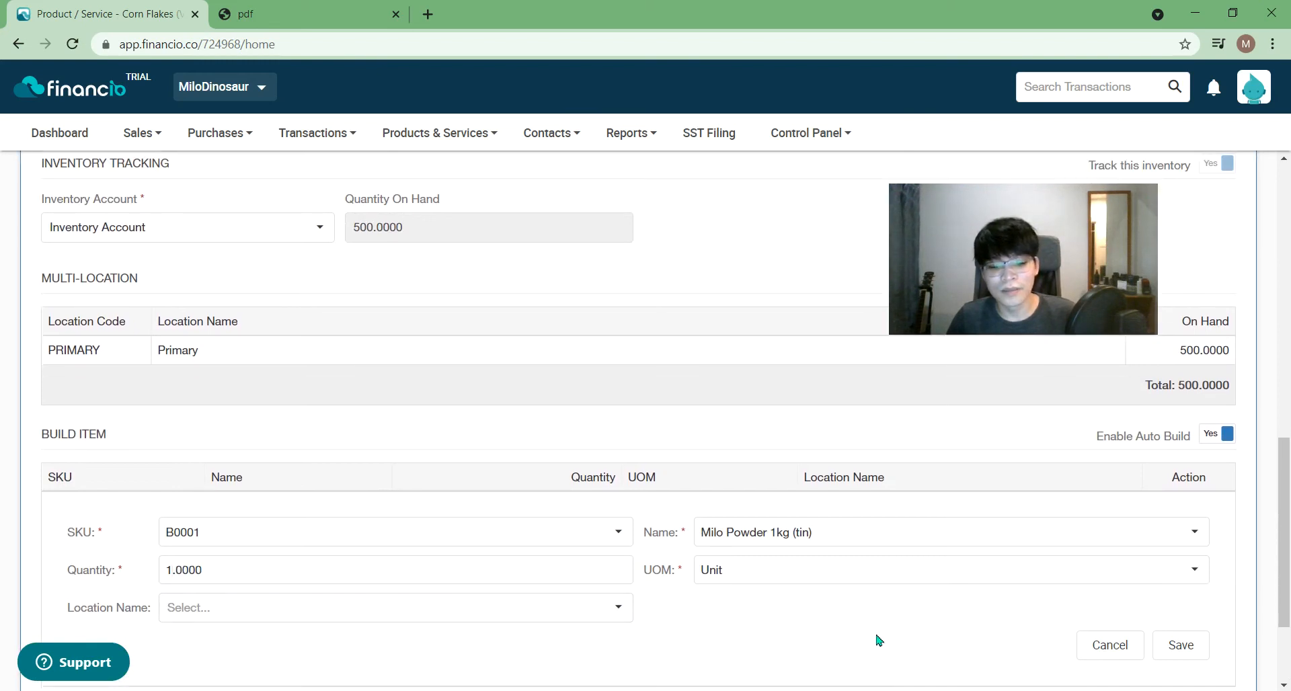
pyautogui.click(549, 575)
pyautogui.click(551, 601)
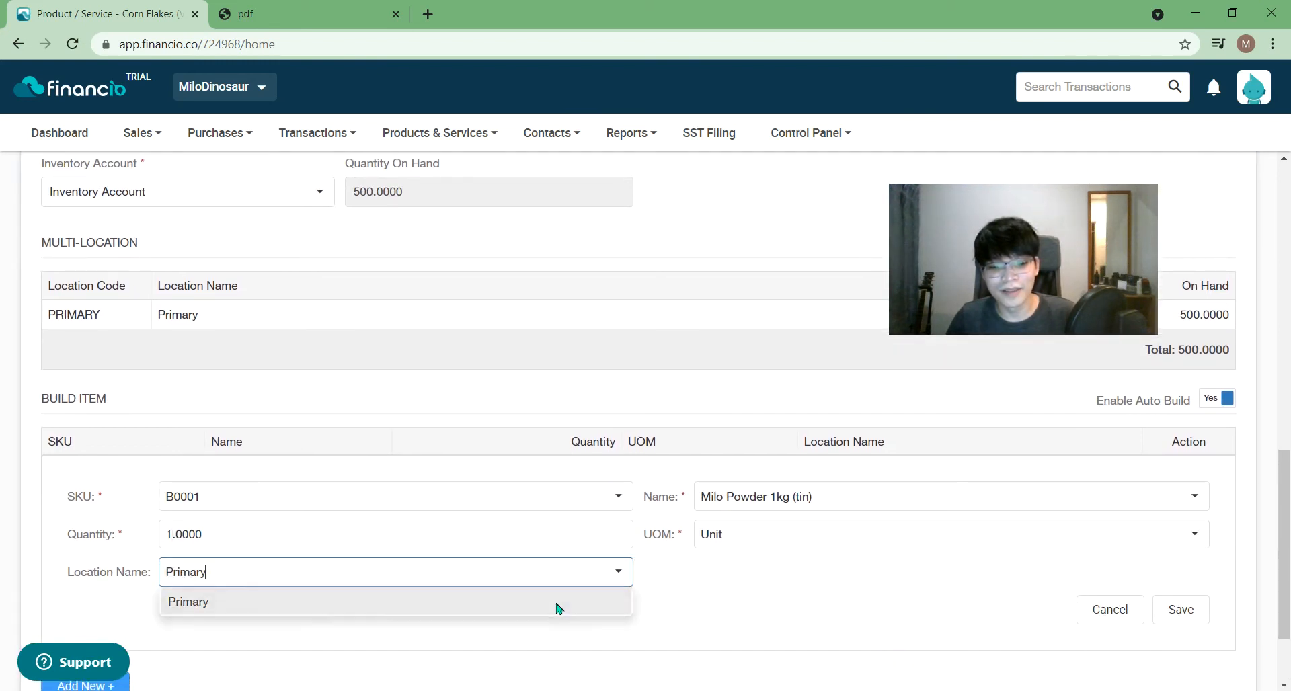
pyautogui.click(1185, 617)
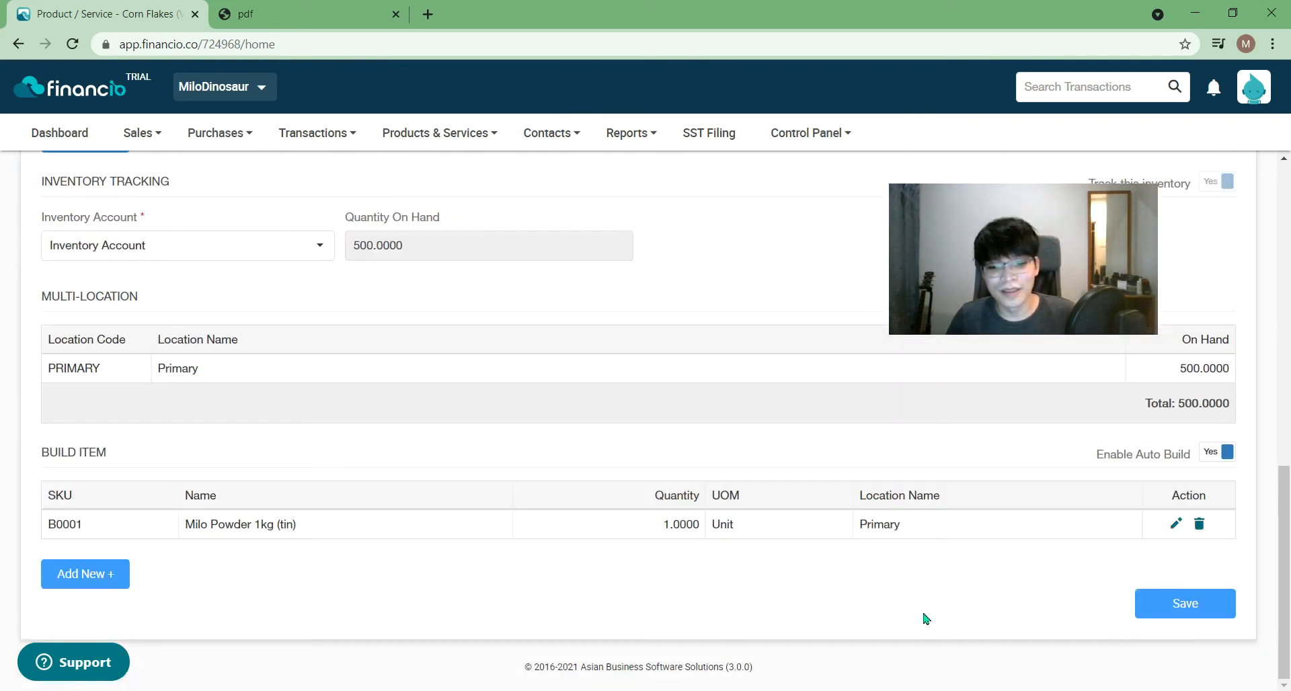
pyautogui.click(85, 570)
pyautogui.click(267, 550)
# - Add Tiger Biscuit F0001, 1 Unit at Primary, as a component and save Corn Flakes
pyautogui.click(242, 608)
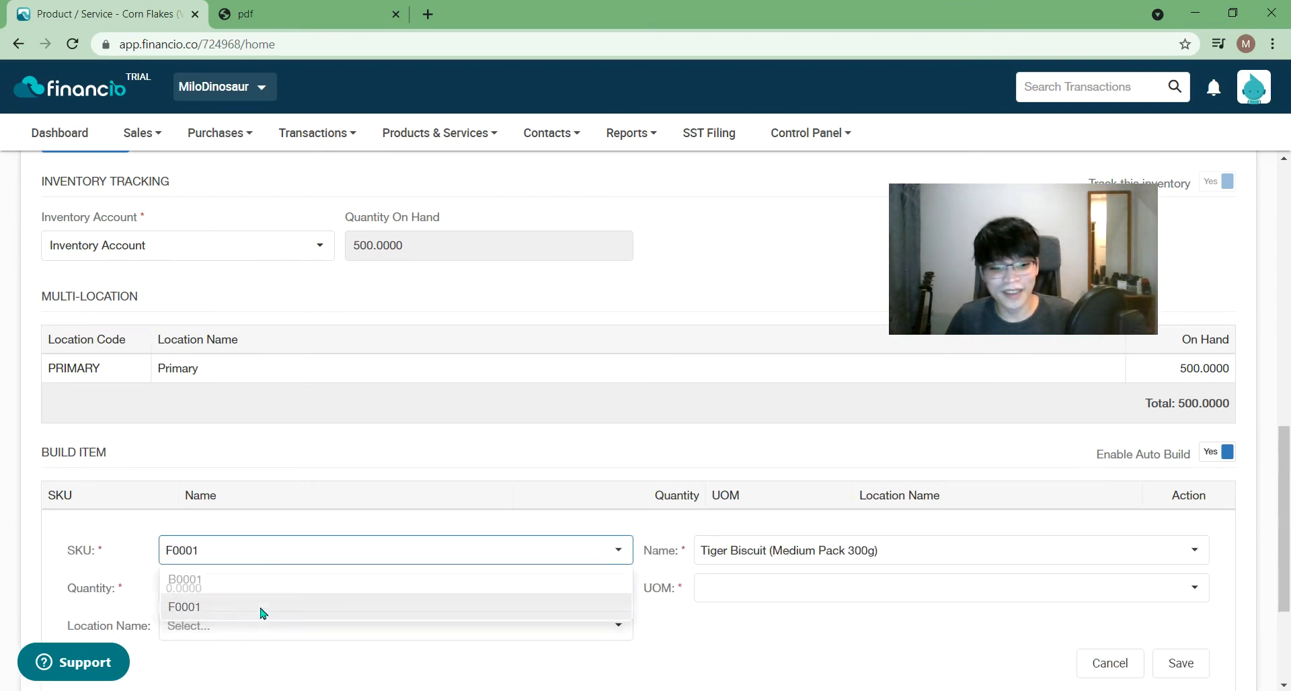
pyautogui.click(314, 582)
pyautogui.write('1')
pyautogui.click(1031, 589)
pyautogui.click(881, 660)
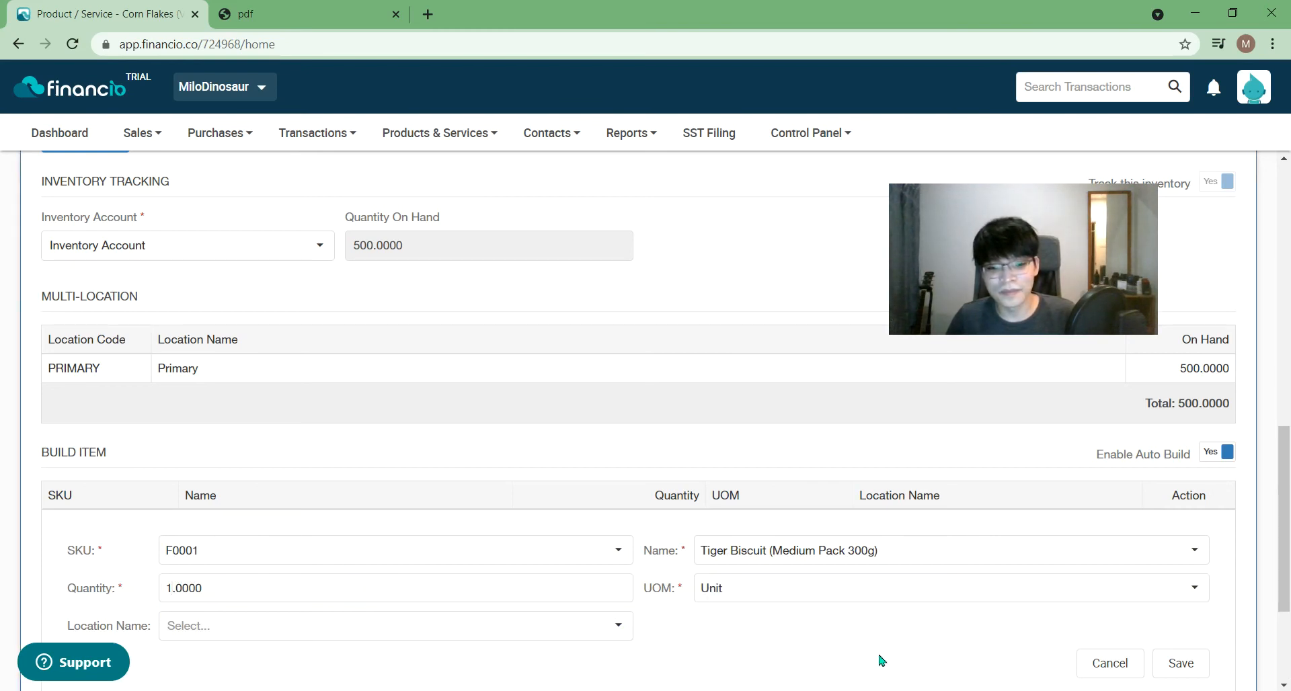
pyautogui.click(532, 629)
pyautogui.click(455, 653)
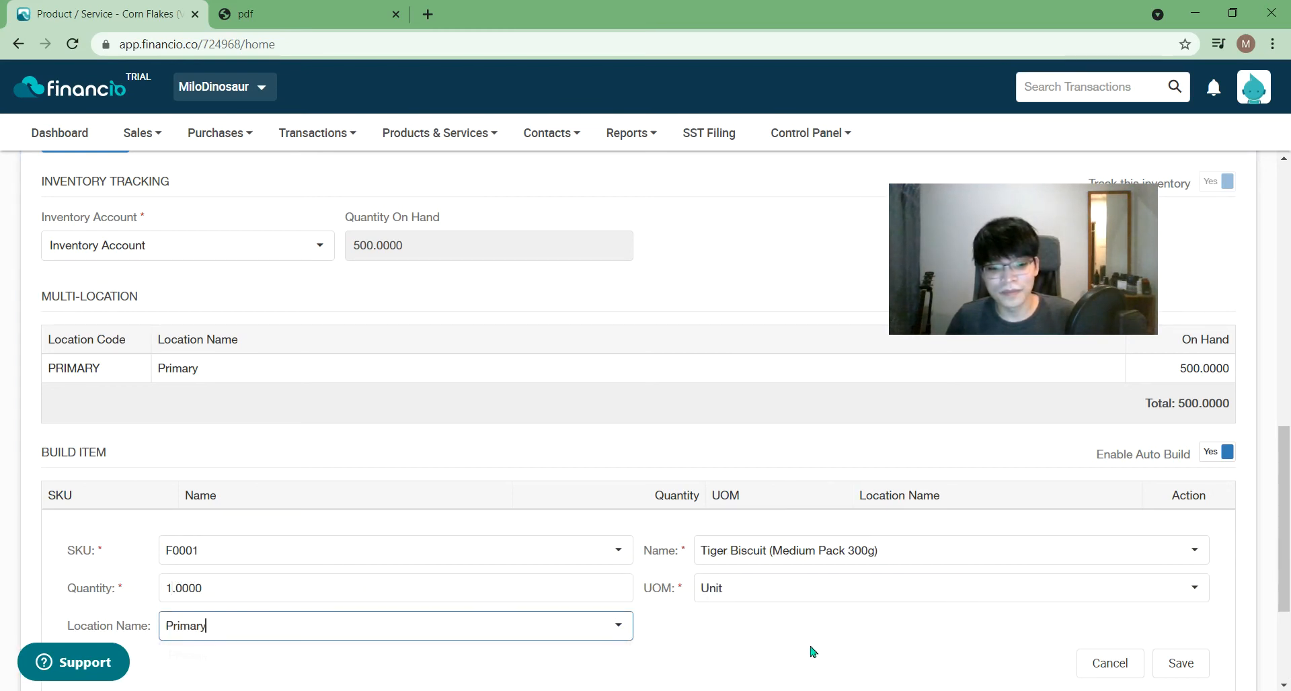
pyautogui.scroll(-1, 810, 651)
pyautogui.scroll(-1, 811, 650)
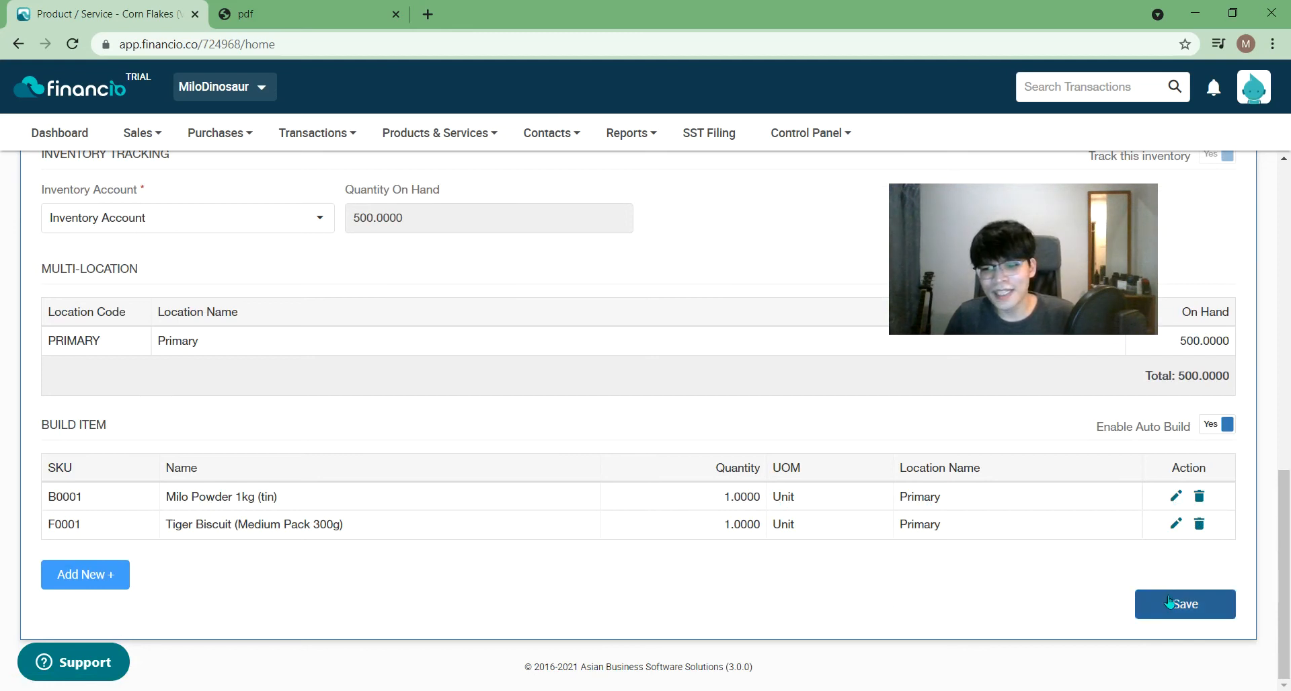
pyautogui.click(1177, 615)
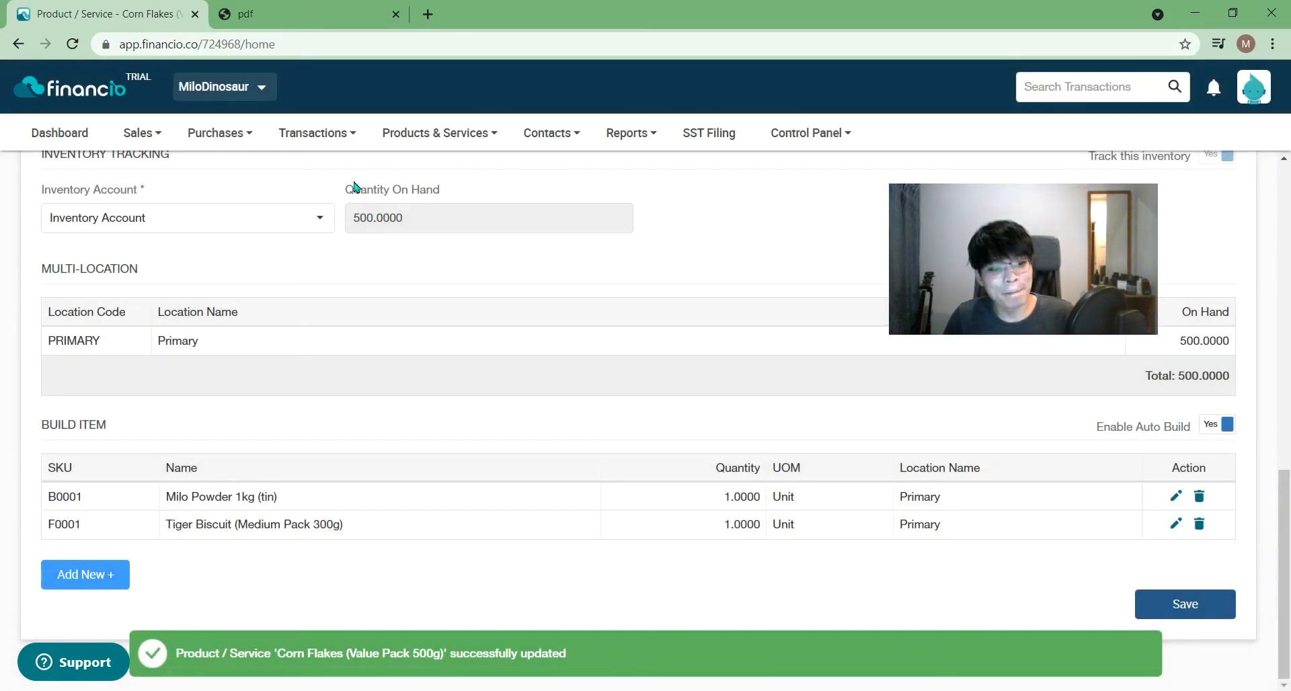
# - Open the Auto Build Items page from the Products & Services menu
pyautogui.click(548, 133)
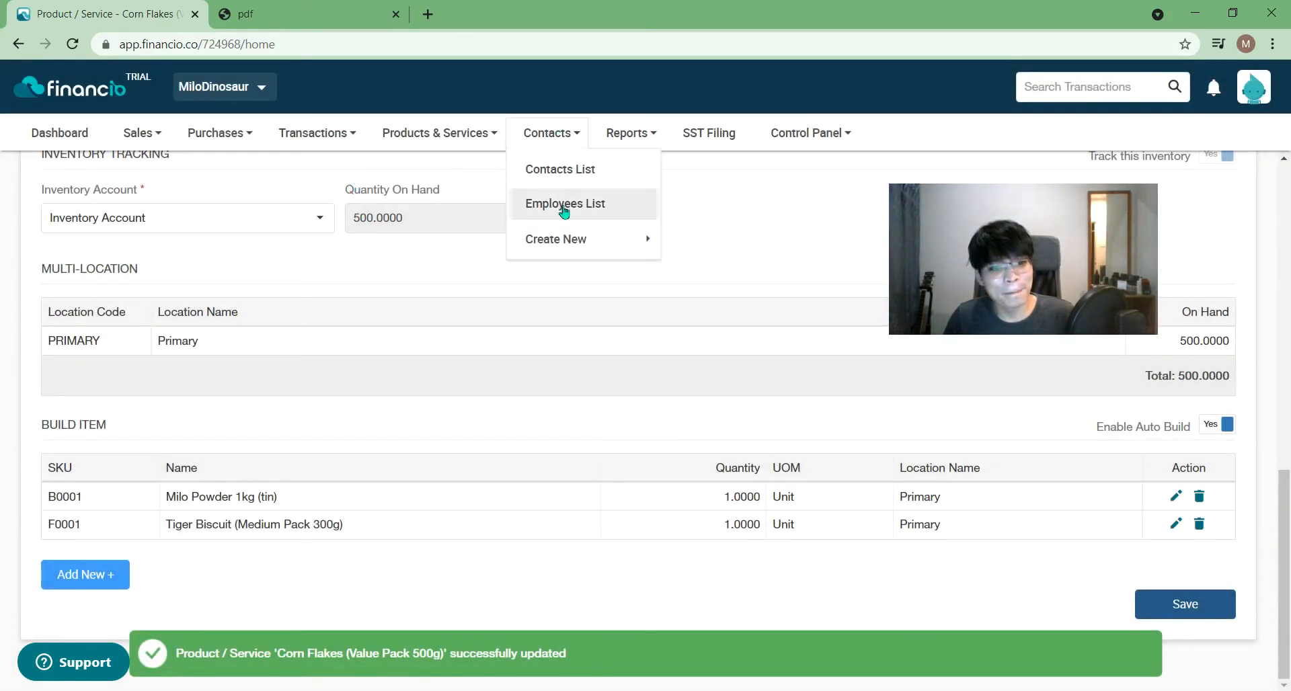
pyautogui.click(439, 132)
pyautogui.moveTo(461, 355)
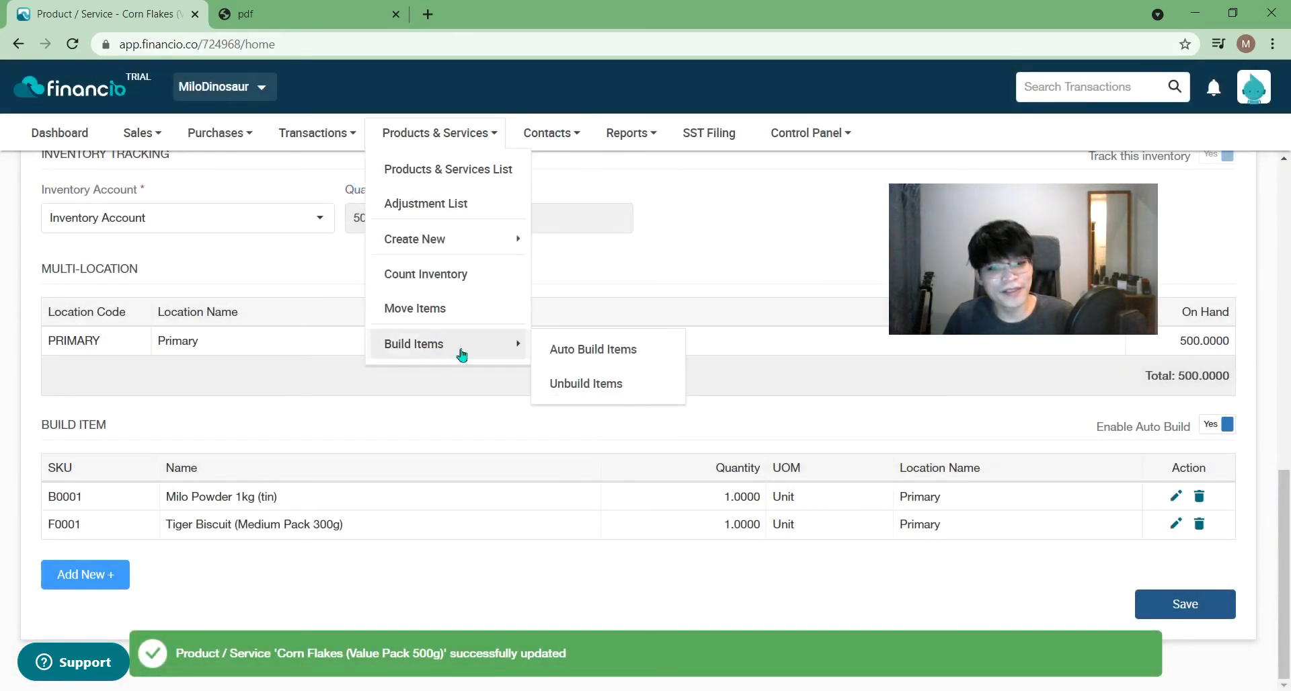
pyautogui.click(600, 349)
pyautogui.scroll(4, 571, 401)
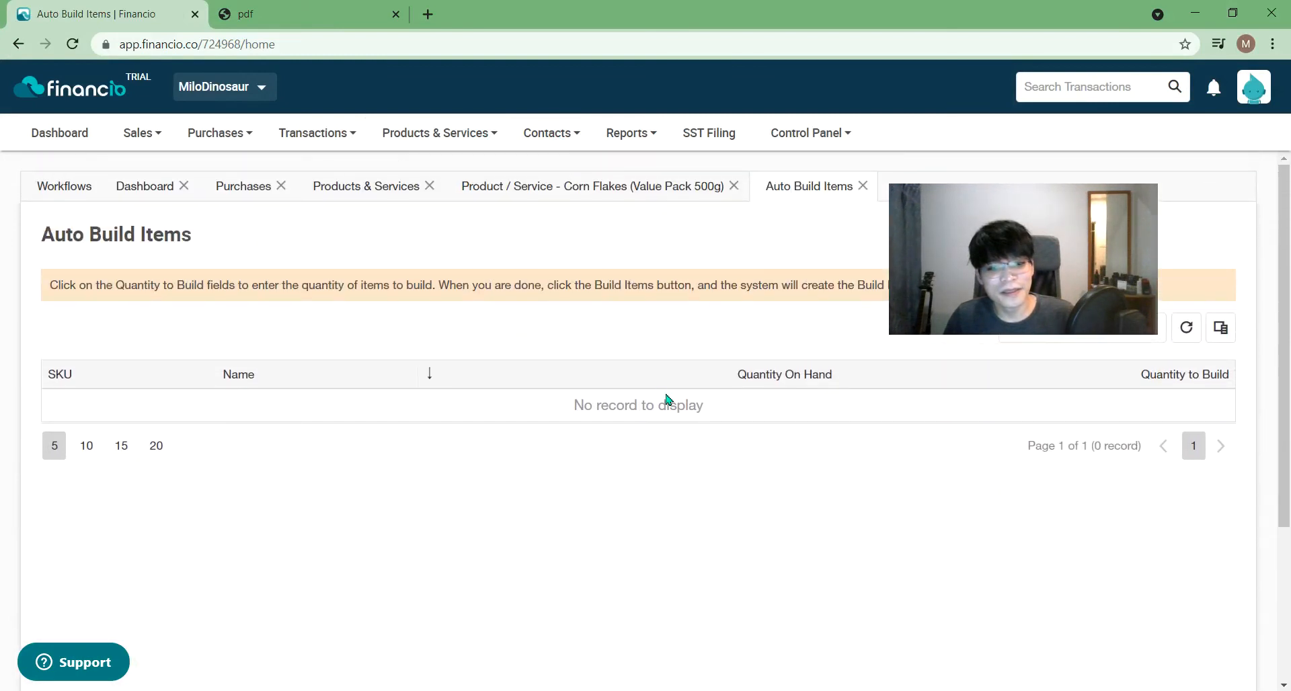
# - Back on the Corn Flakes form, save the product again
pyautogui.click(437, 128)
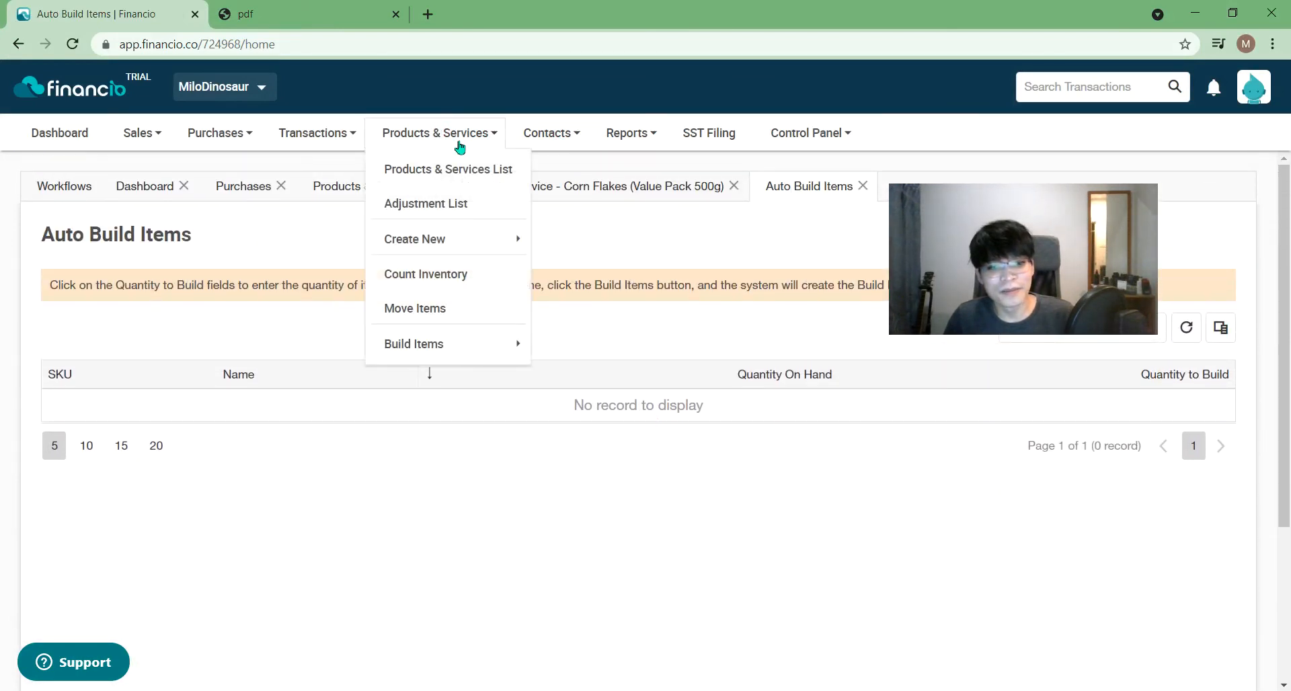
pyautogui.click(672, 189)
pyautogui.scroll(-1, 869, 501)
pyautogui.scroll(-9, 869, 501)
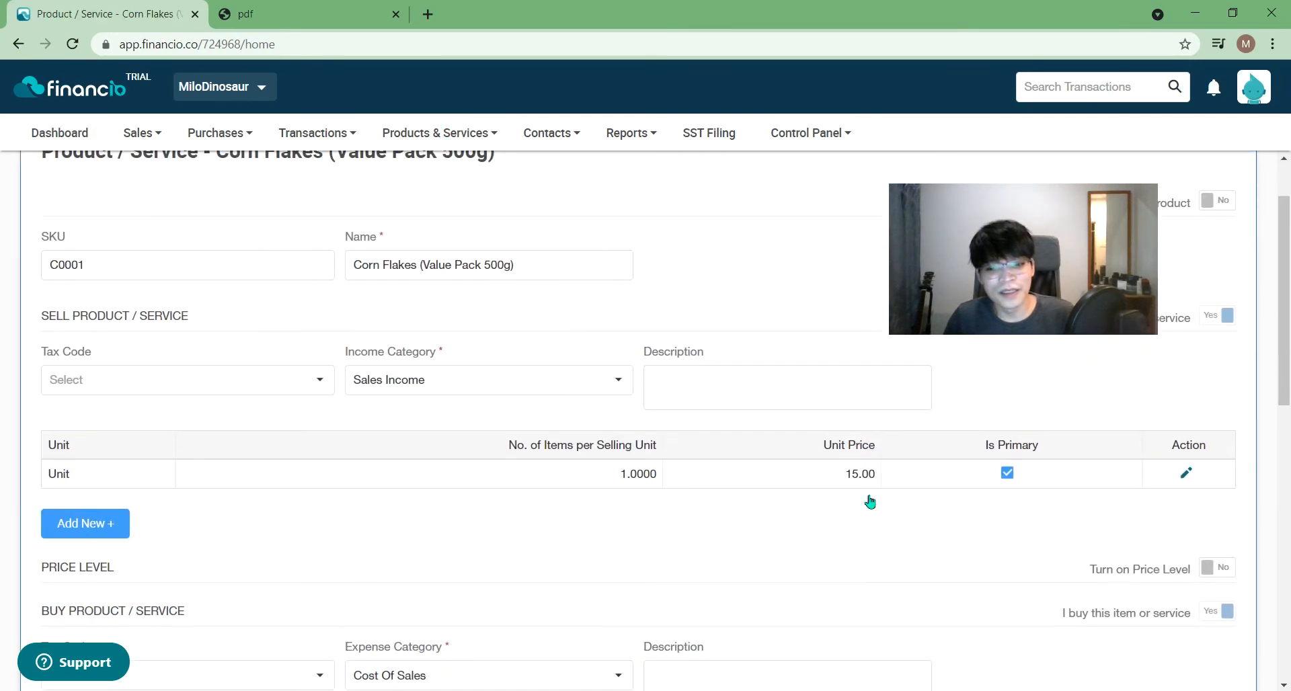
pyautogui.scroll(-3, 1061, 540)
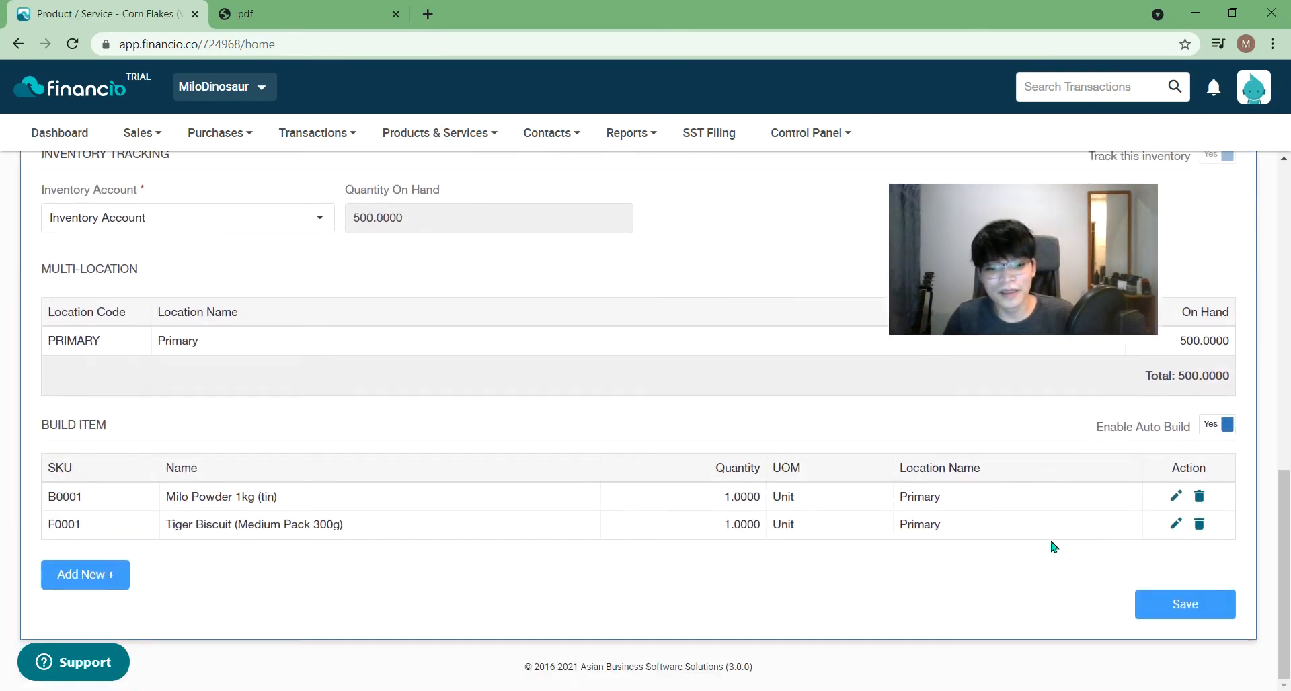
pyautogui.click(1159, 608)
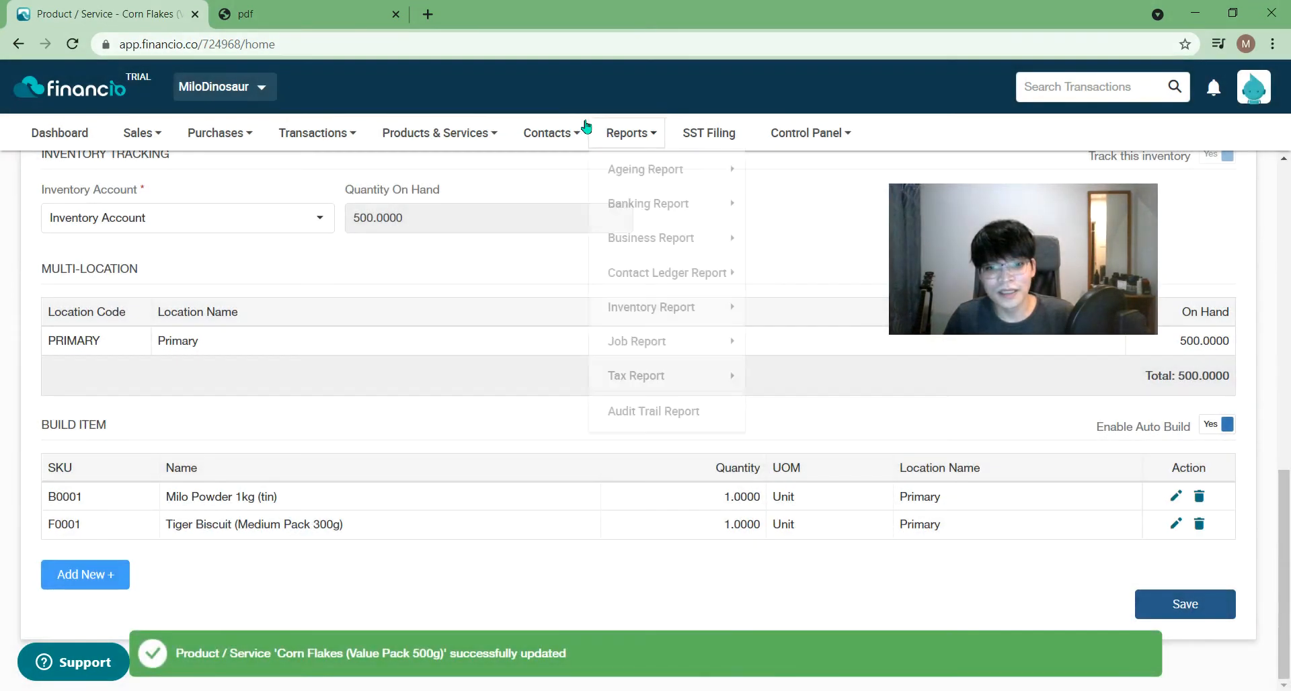
# - Close the empty Auto Build Items tab and reopen it, now listing Corn Flakes C0001 with 500.0000
pyautogui.moveTo(466, 134)
pyautogui.scroll(15, 1287, 525)
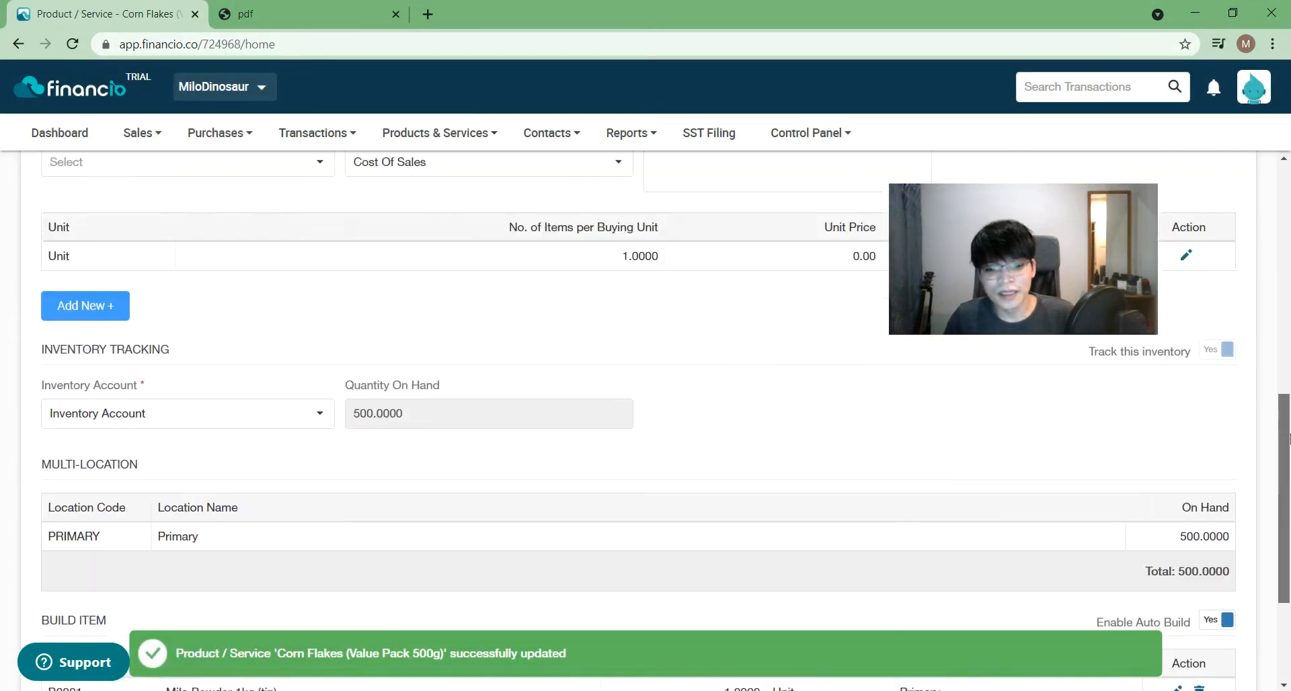
pyautogui.click(786, 183)
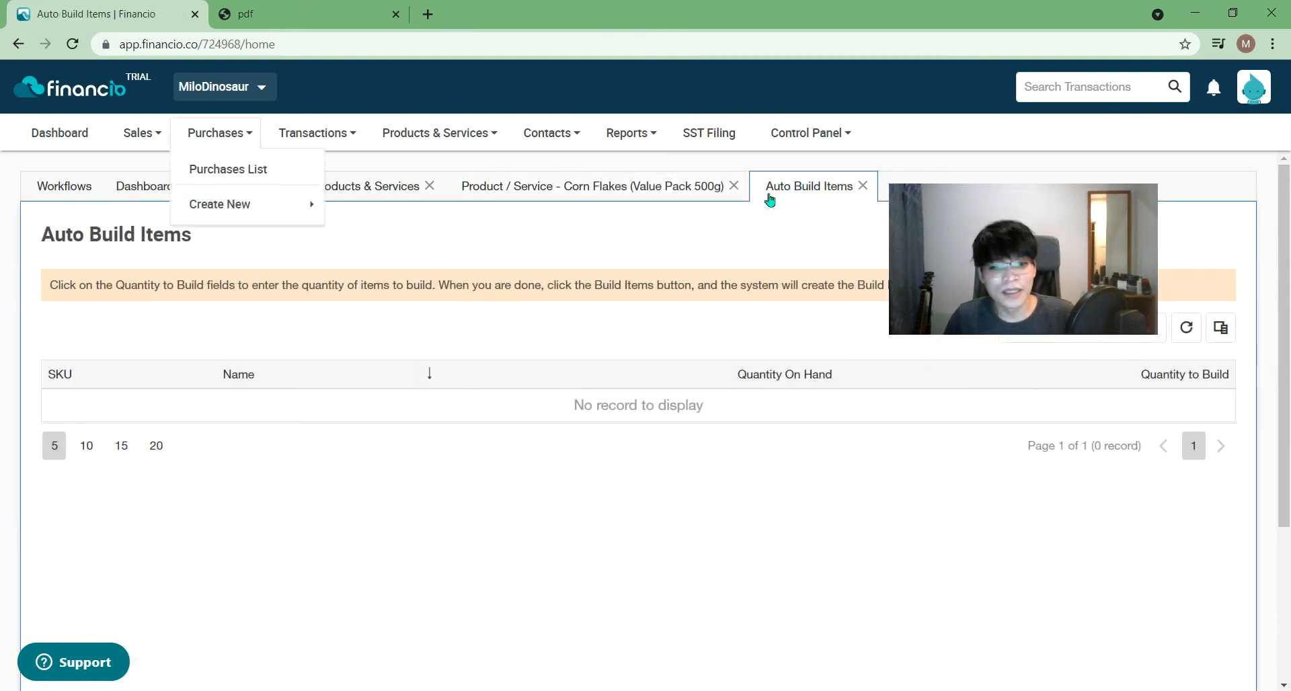
pyautogui.click(863, 185)
pyautogui.moveTo(430, 145)
pyautogui.moveTo(464, 346)
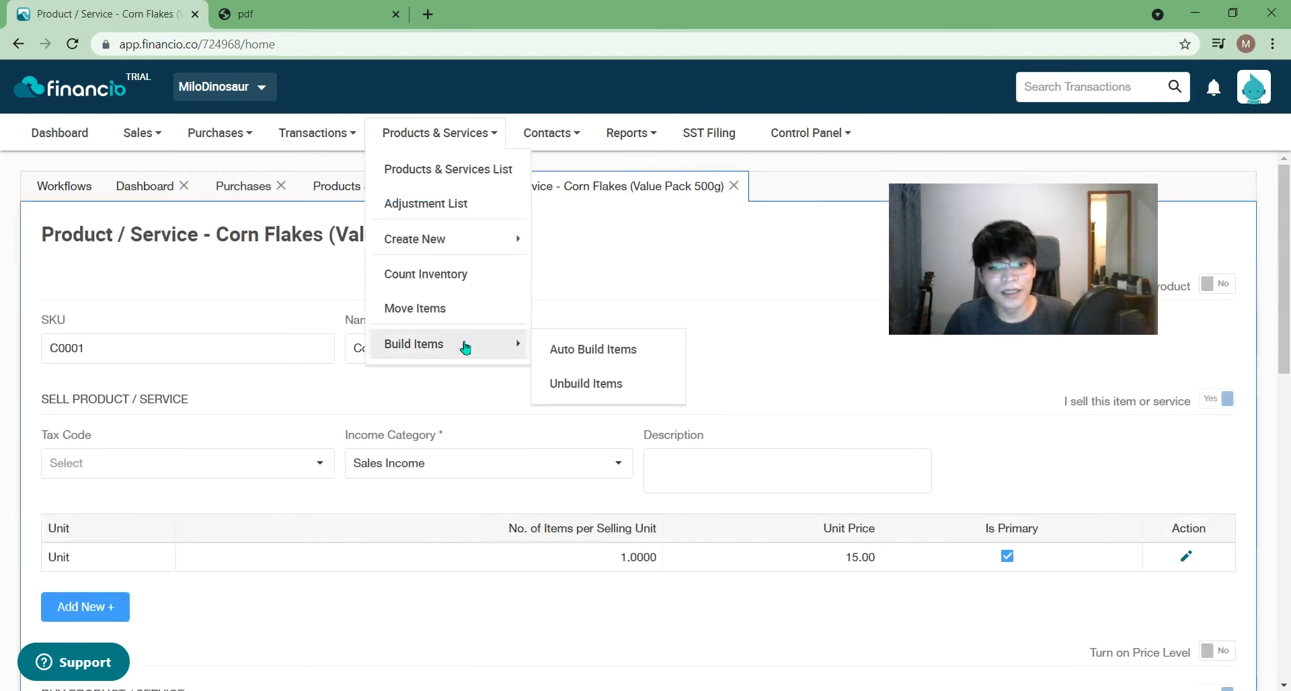
pyautogui.click(612, 360)
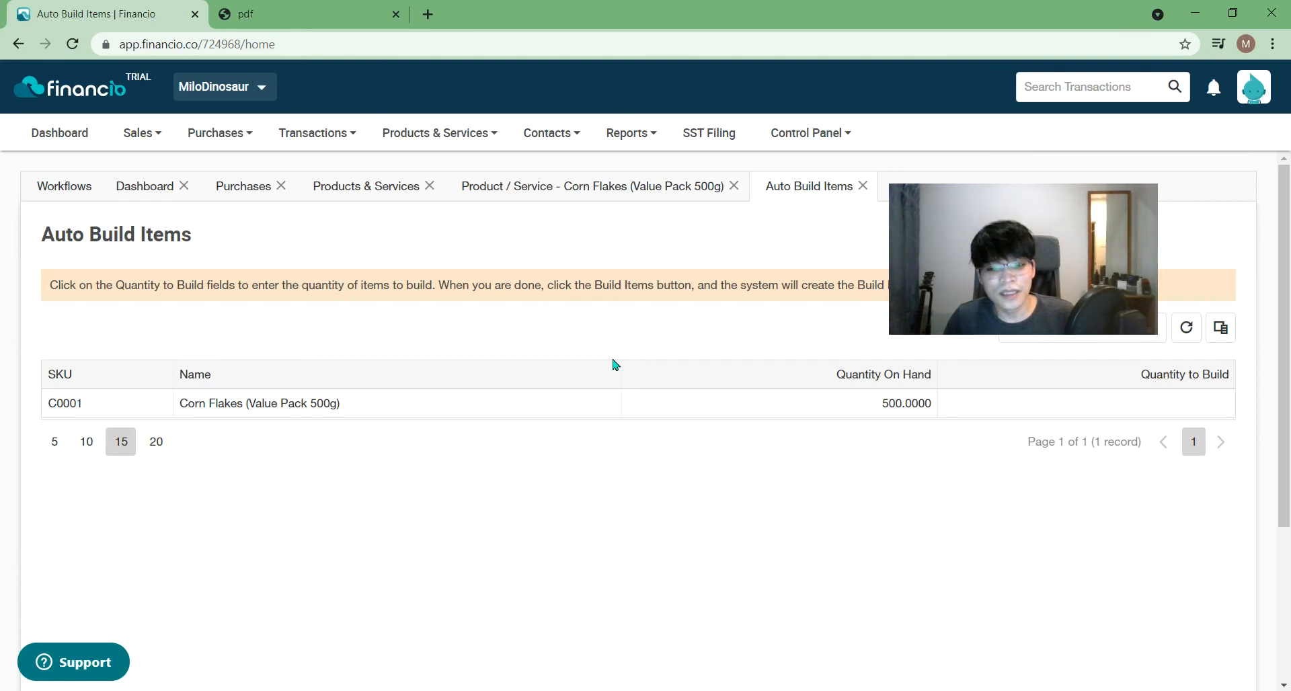
# - Leave the Corn Flakes build quantity blank (rejected as 0), then return to its product tab
pyautogui.click(1184, 408)
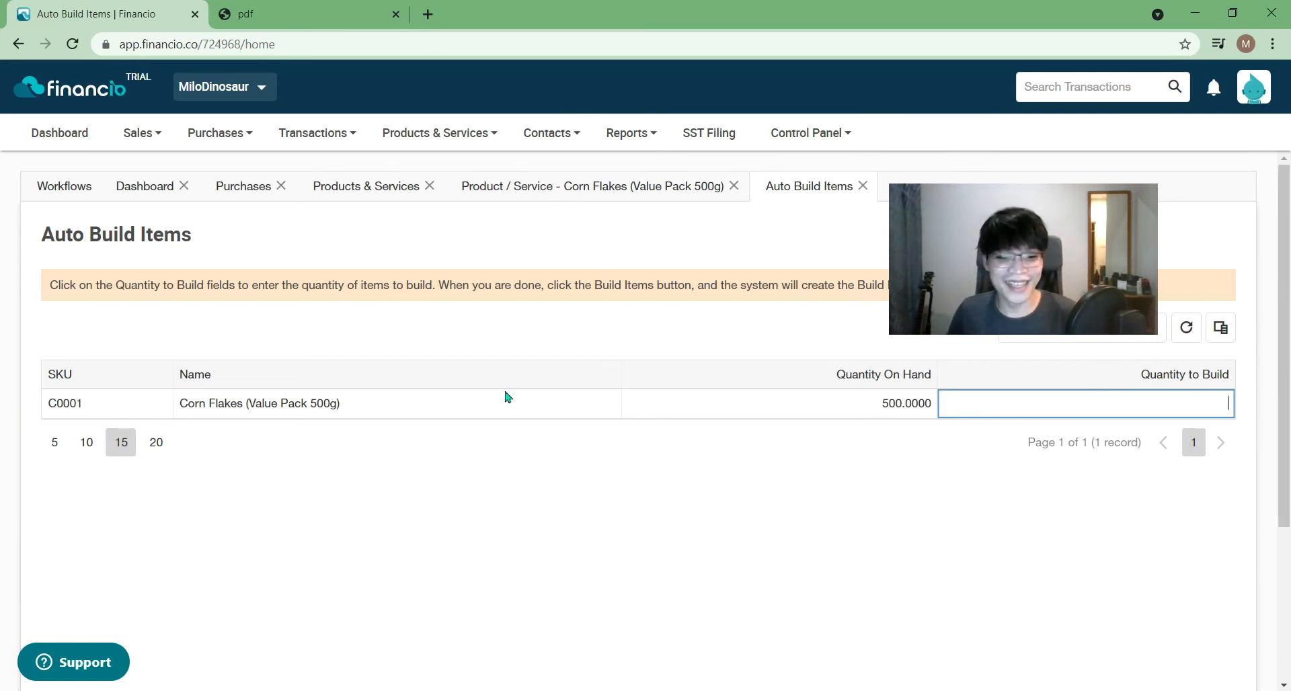
pyautogui.click(500, 485)
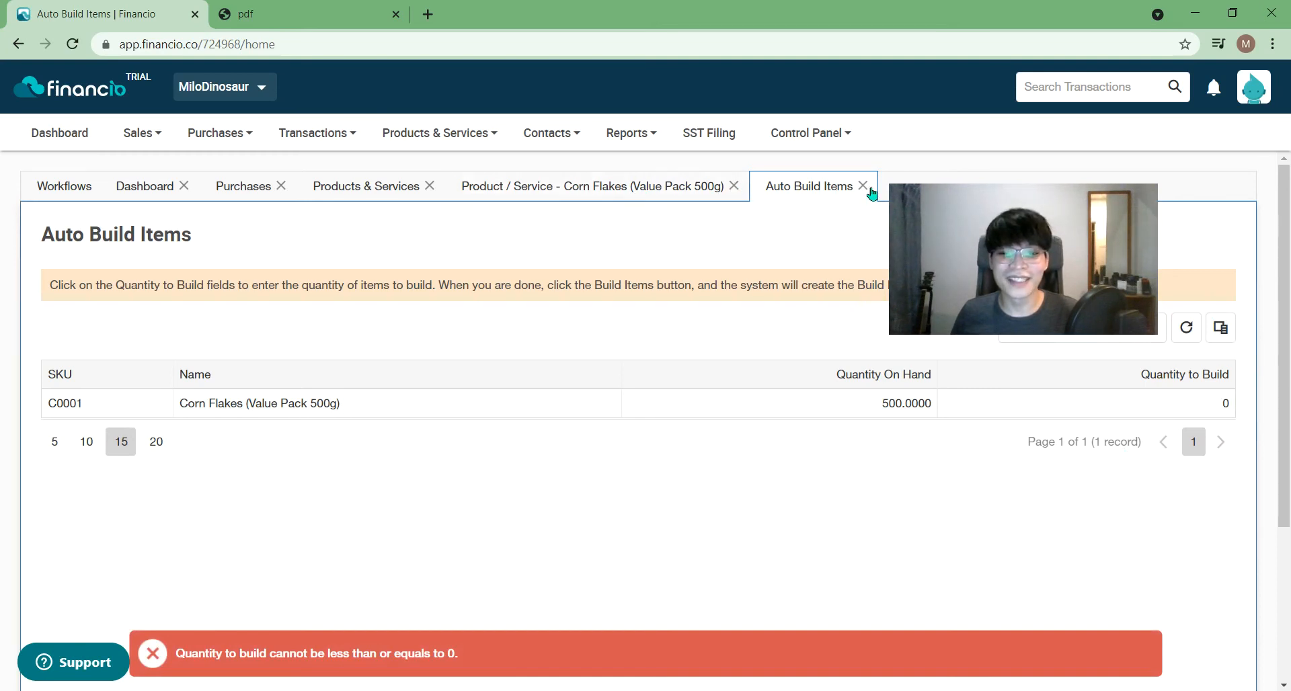
pyautogui.click(711, 195)
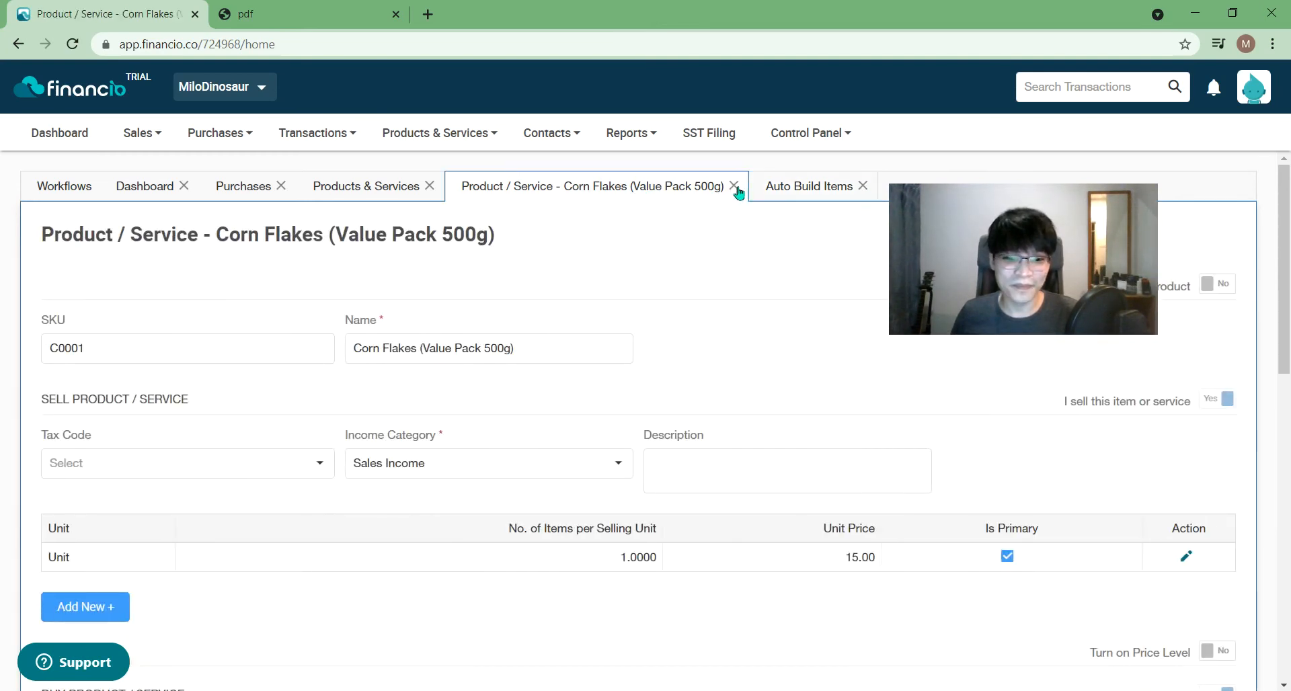
# - Set Enable Auto Build to No for Corn Flakes (Value Pack 500g), save, and close its tab
pyautogui.click(374, 195)
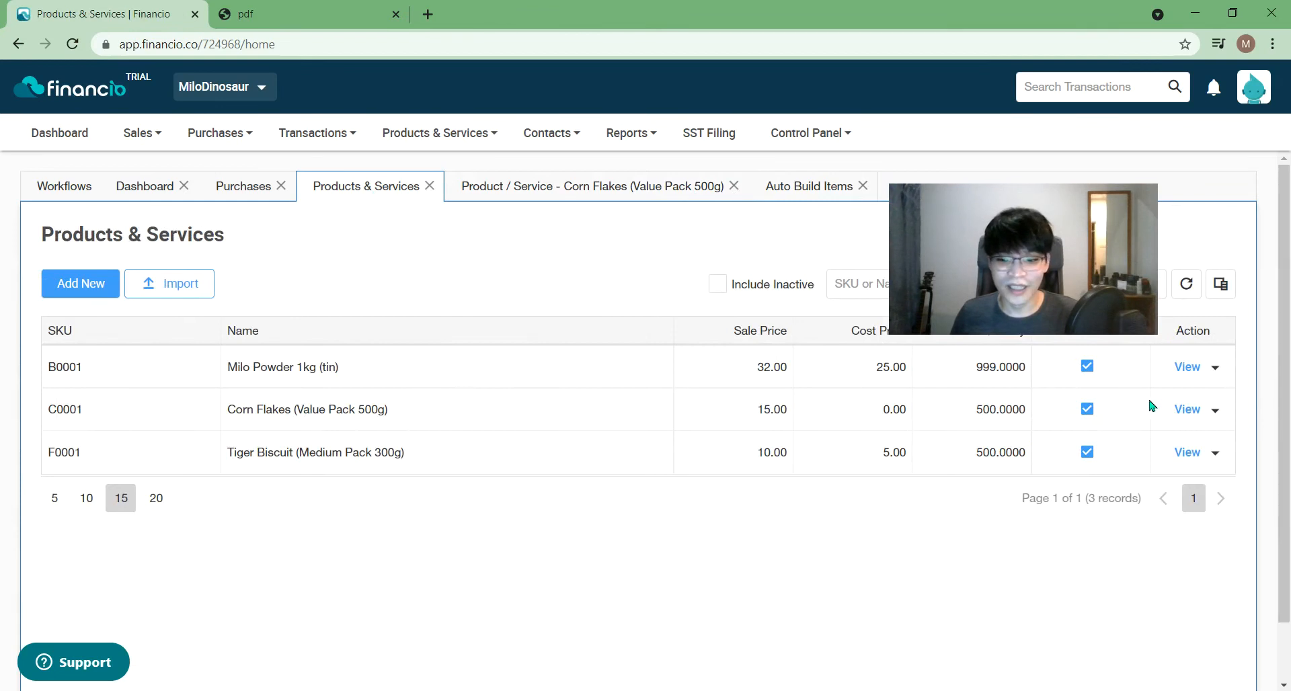
pyautogui.click(1186, 410)
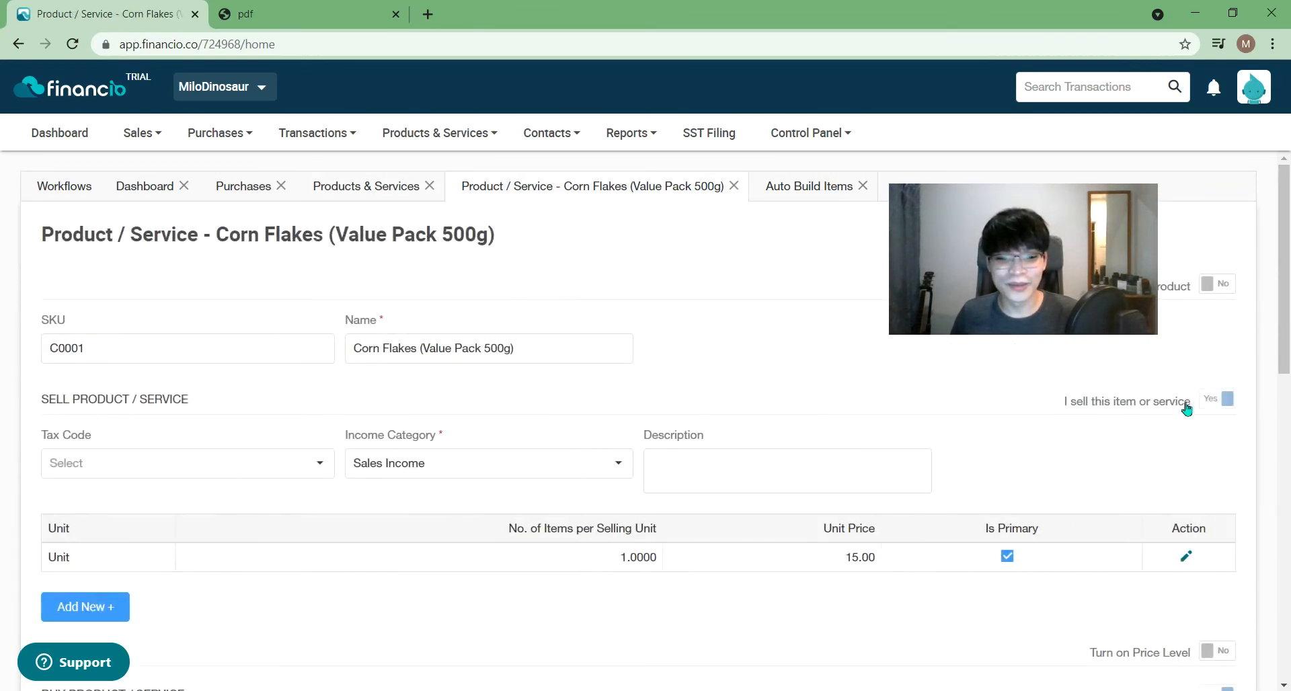
pyautogui.scroll(-10, 1288, 339)
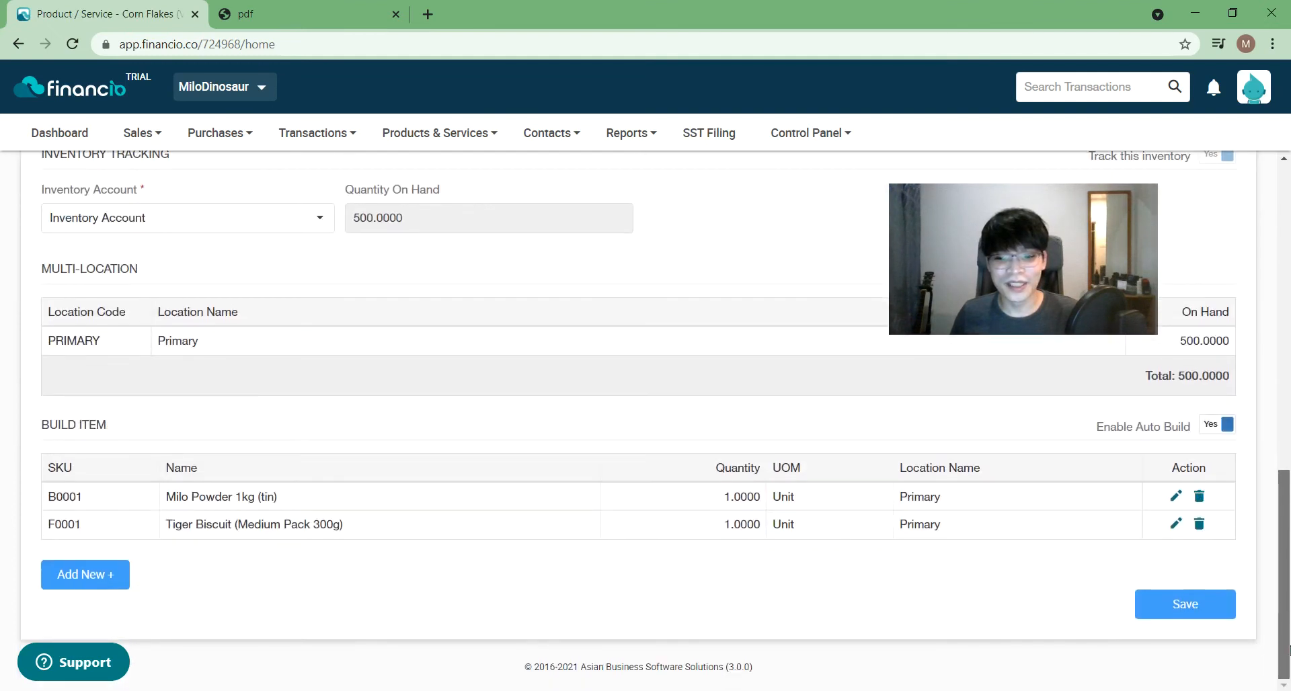
pyautogui.click(1220, 427)
pyautogui.click(1194, 608)
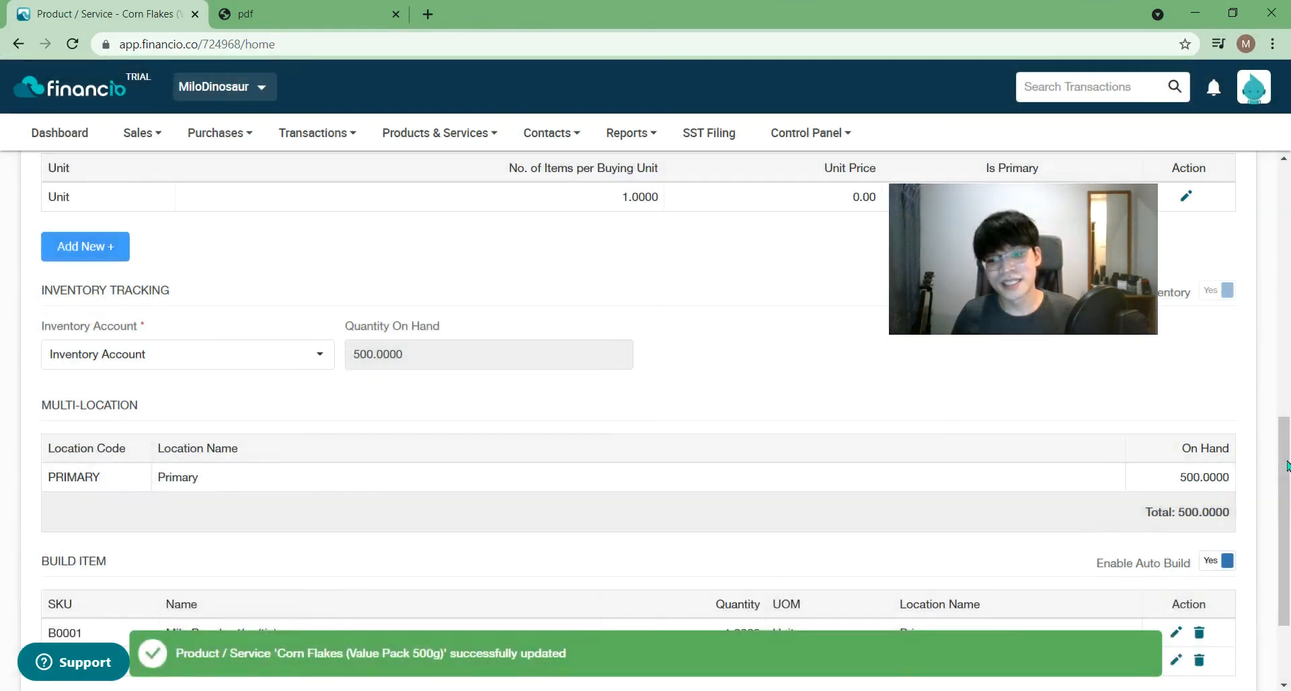
pyautogui.moveTo(1275, 461); pyautogui.dragTo(1284, 198)
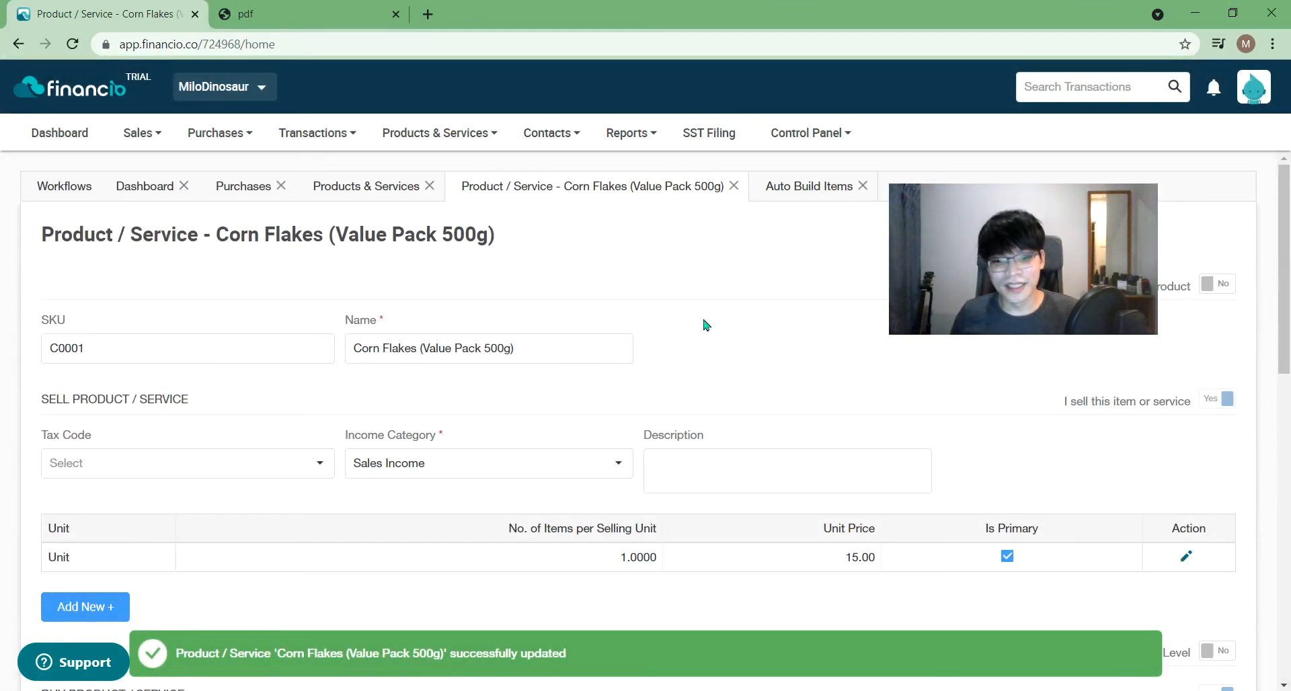
pyautogui.click(734, 186)
# - Enter SKU H0001 and name 'Health & Wellness Hamper 01' on a new product form
pyautogui.click(69, 286)
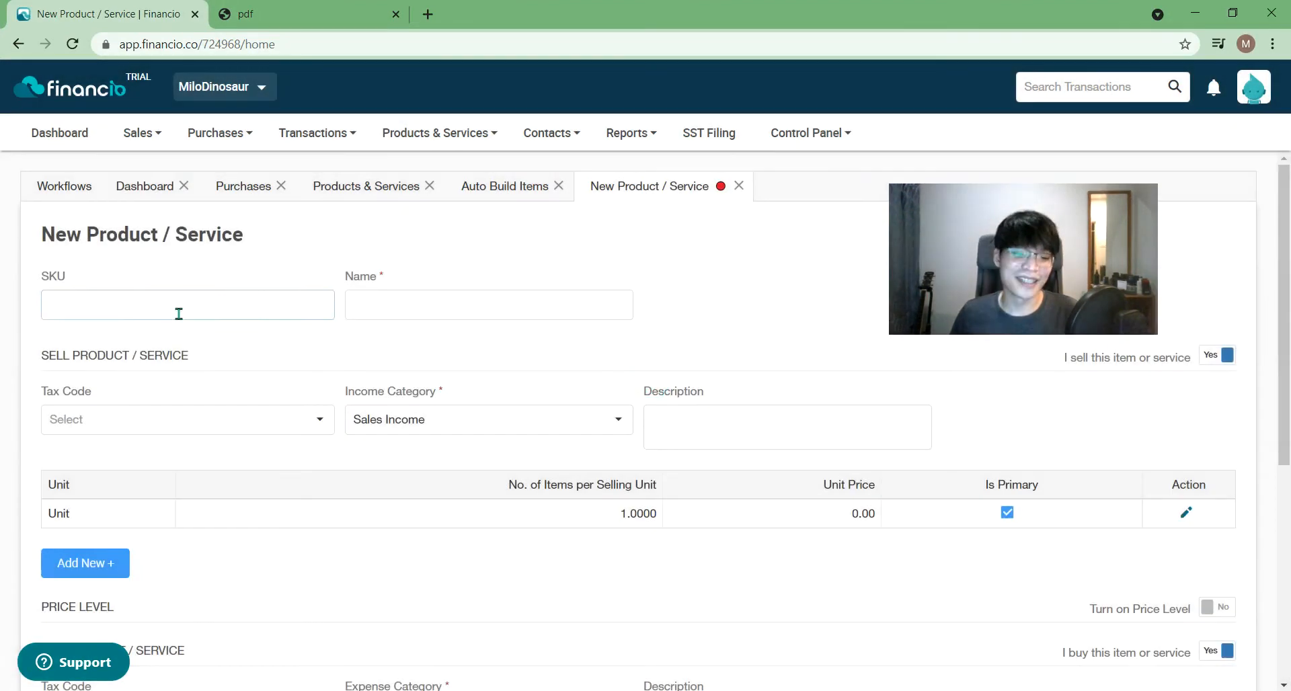
pyautogui.click(182, 312)
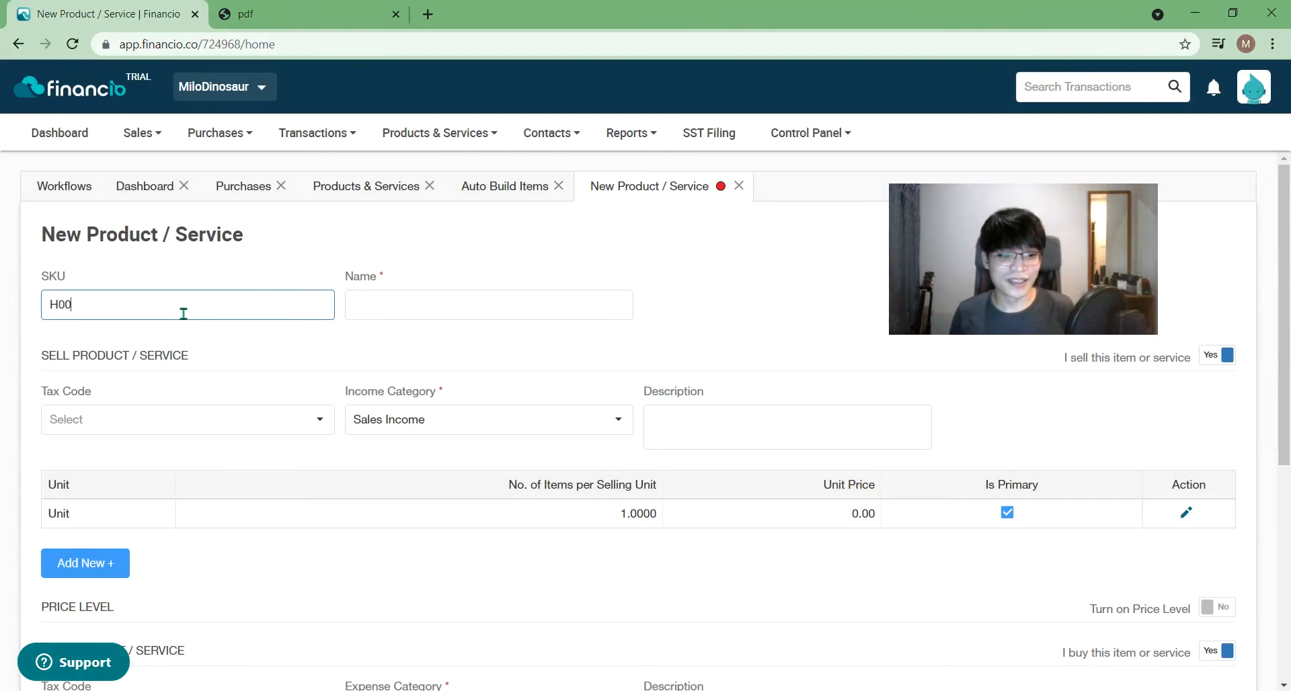
pyautogui.click(511, 306)
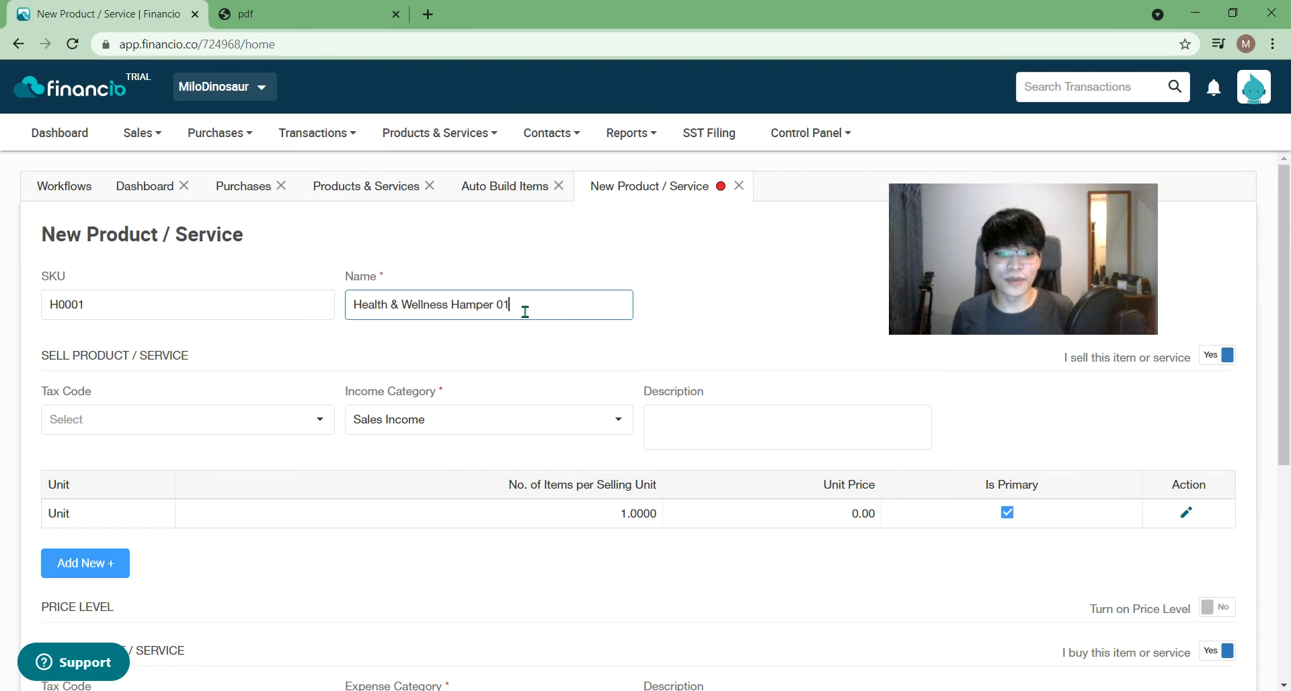
pyautogui.click(762, 274)
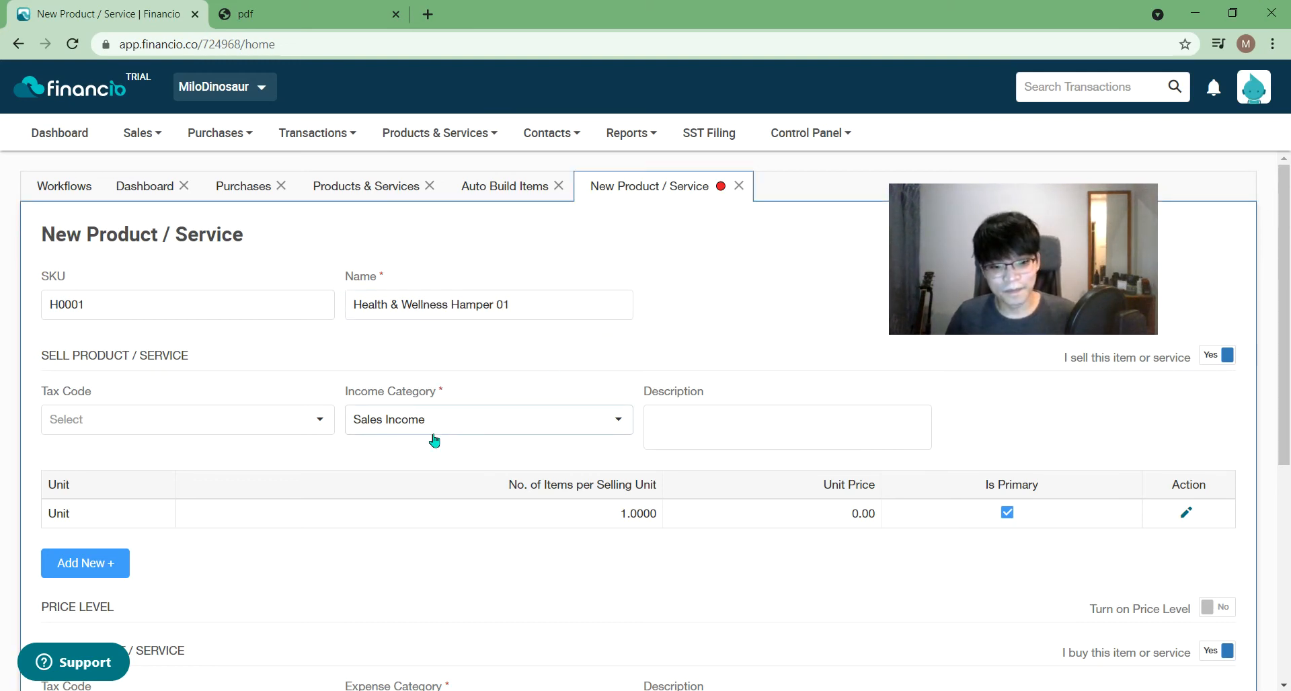
pyautogui.scroll(-2, 437, 458)
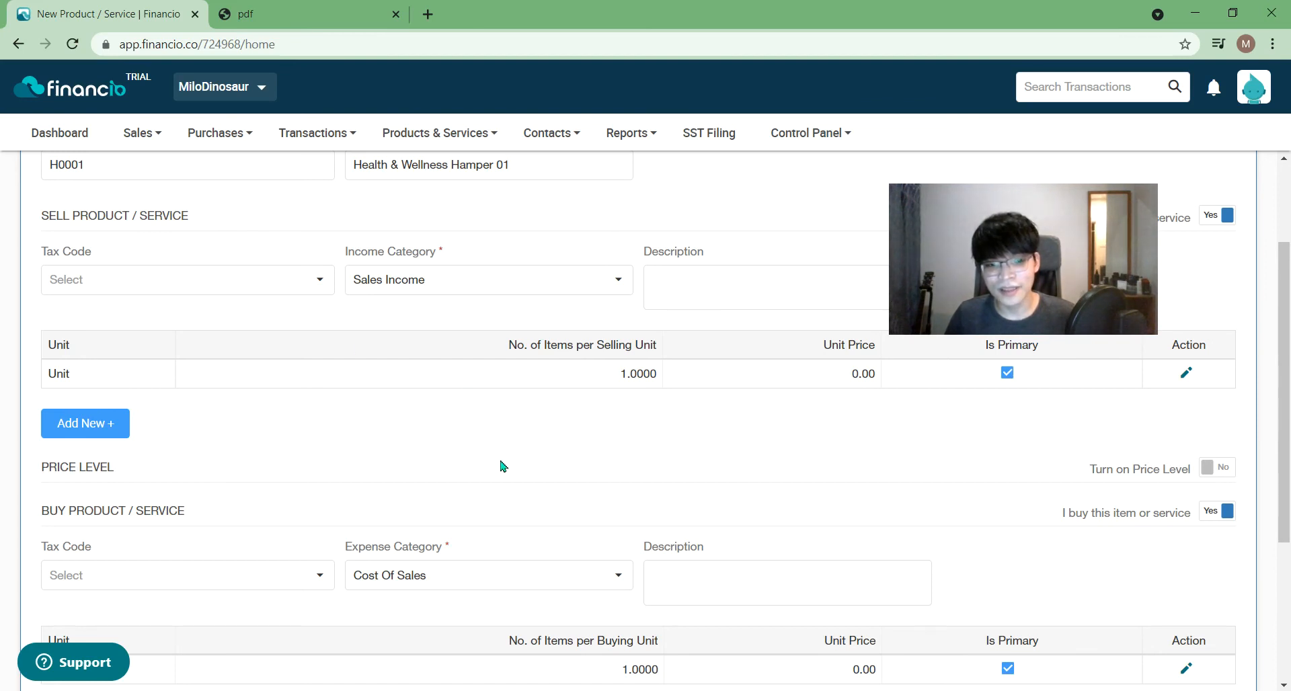
pyautogui.scroll(-4, 501, 465)
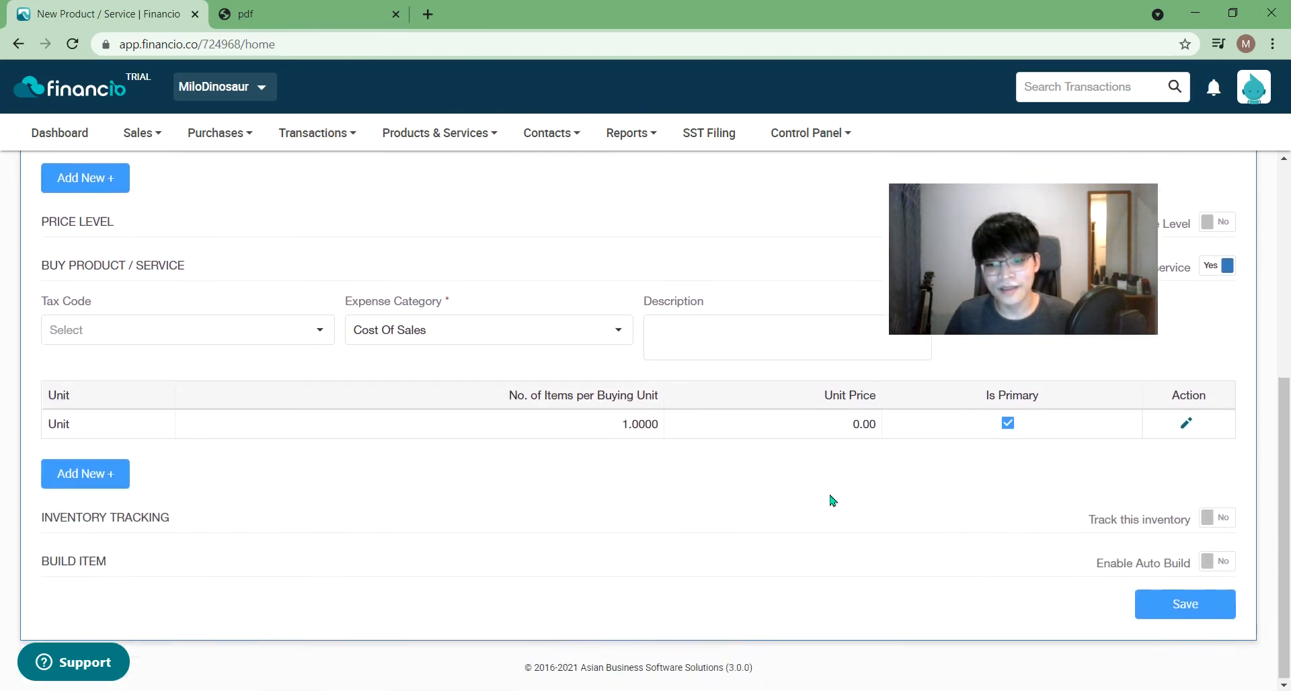
# - Turn on inventory tracking and auto build for the new hamper product
pyautogui.click(1208, 561)
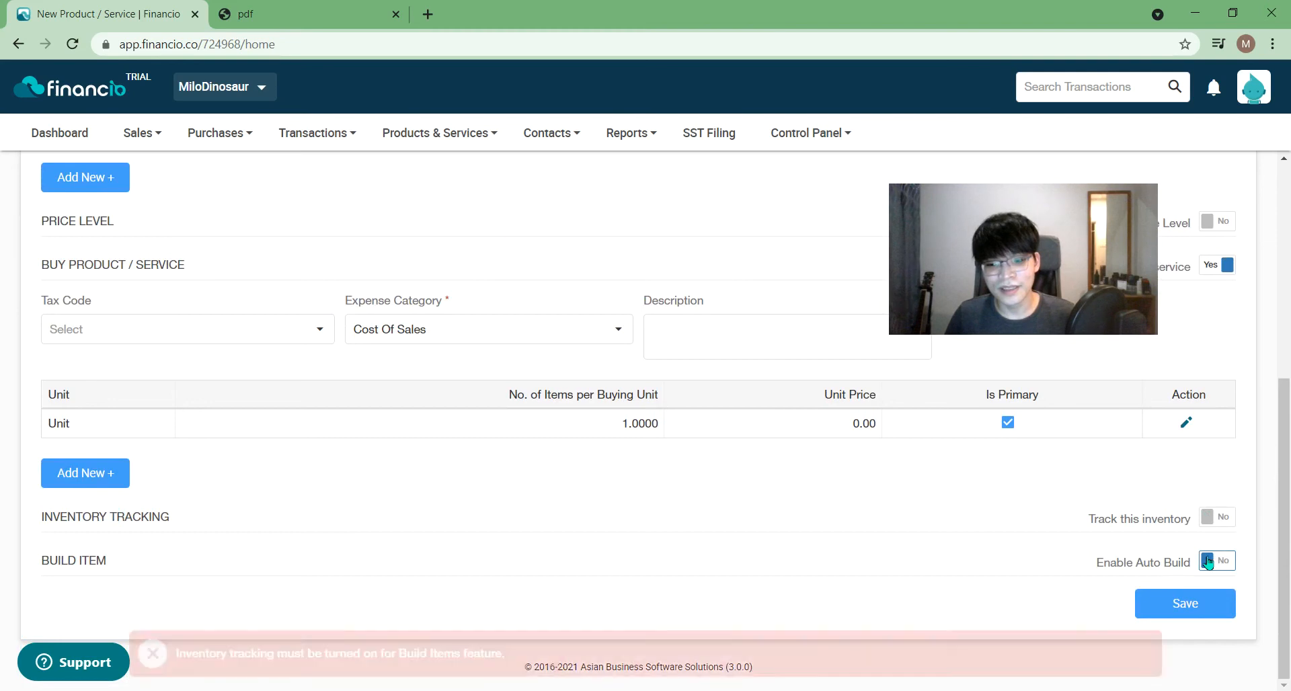
pyautogui.click(1221, 531)
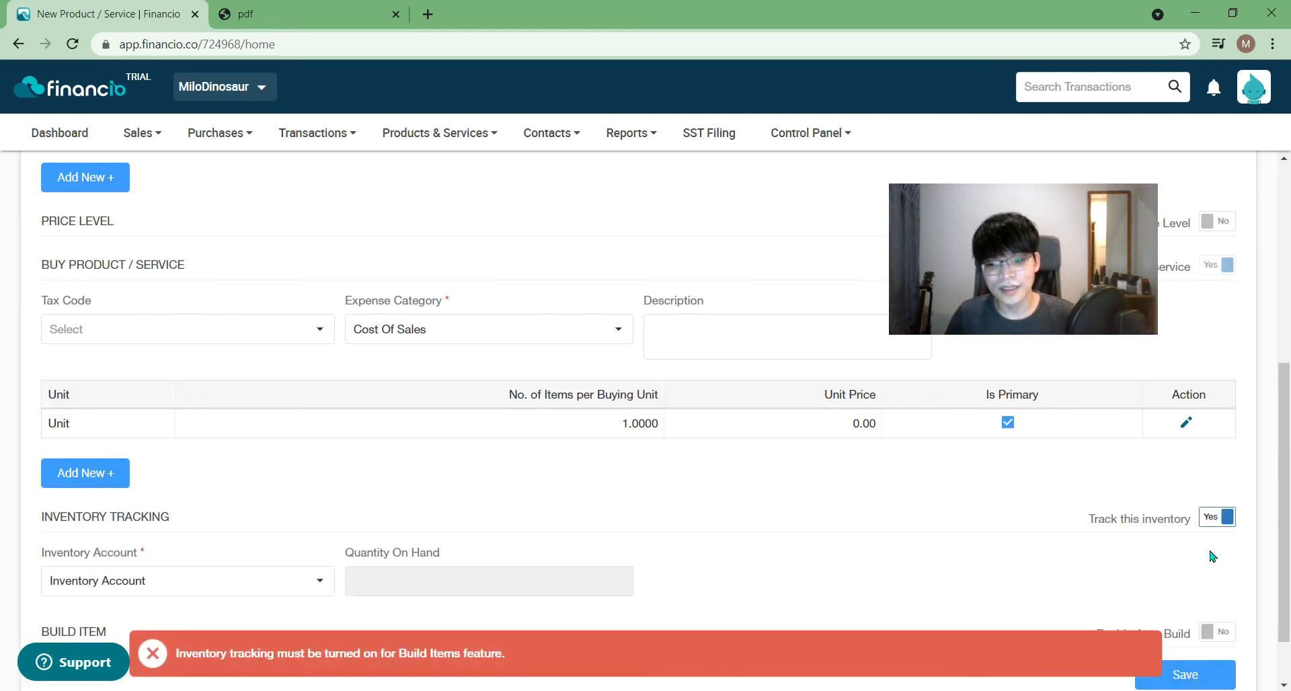
pyautogui.click(1217, 630)
pyautogui.scroll(-3, 590, 446)
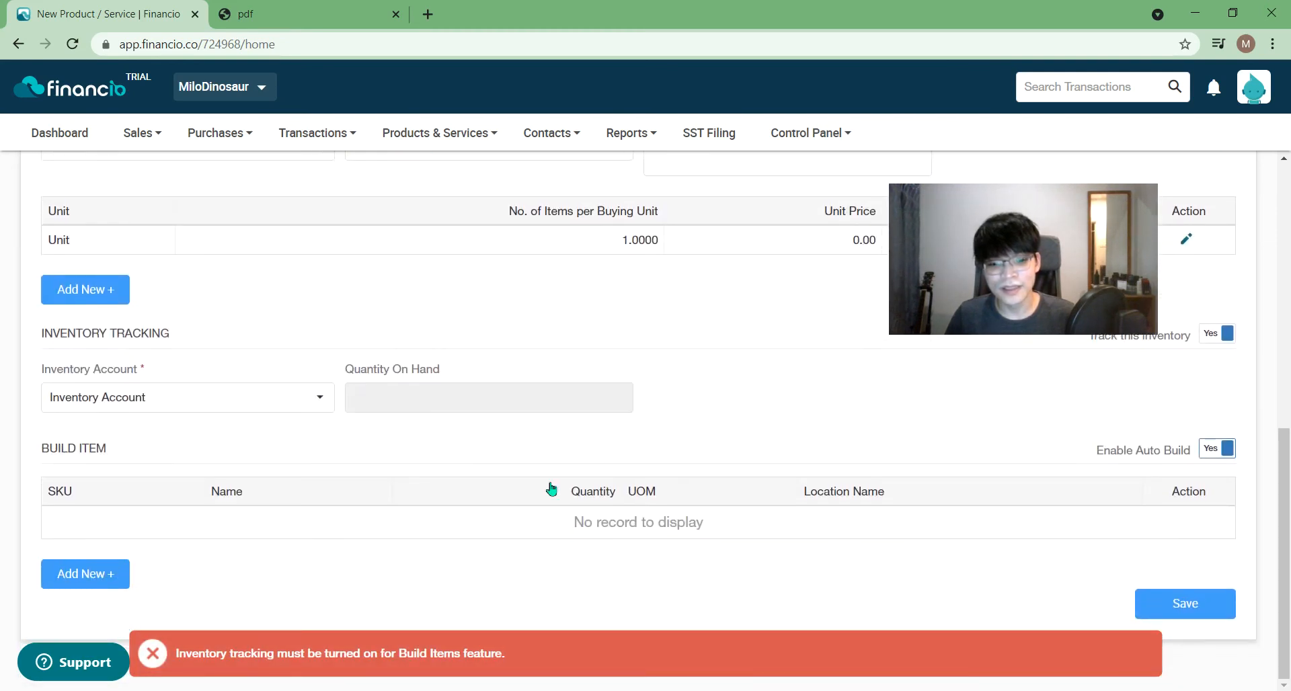
# - Add a build item row for Milo Powder 1kg (tin) with quantity 1
pyautogui.click(103, 590)
pyautogui.scroll(-2, 317, 505)
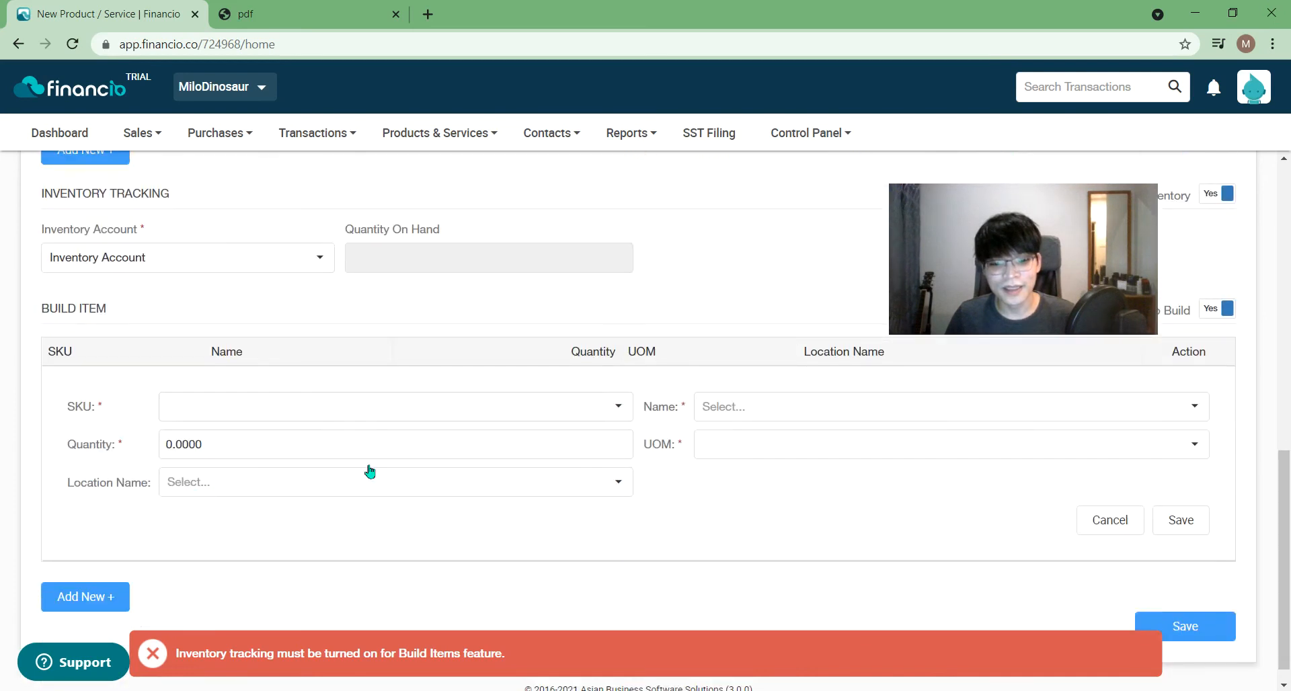
pyautogui.click(431, 404)
pyautogui.click(380, 445)
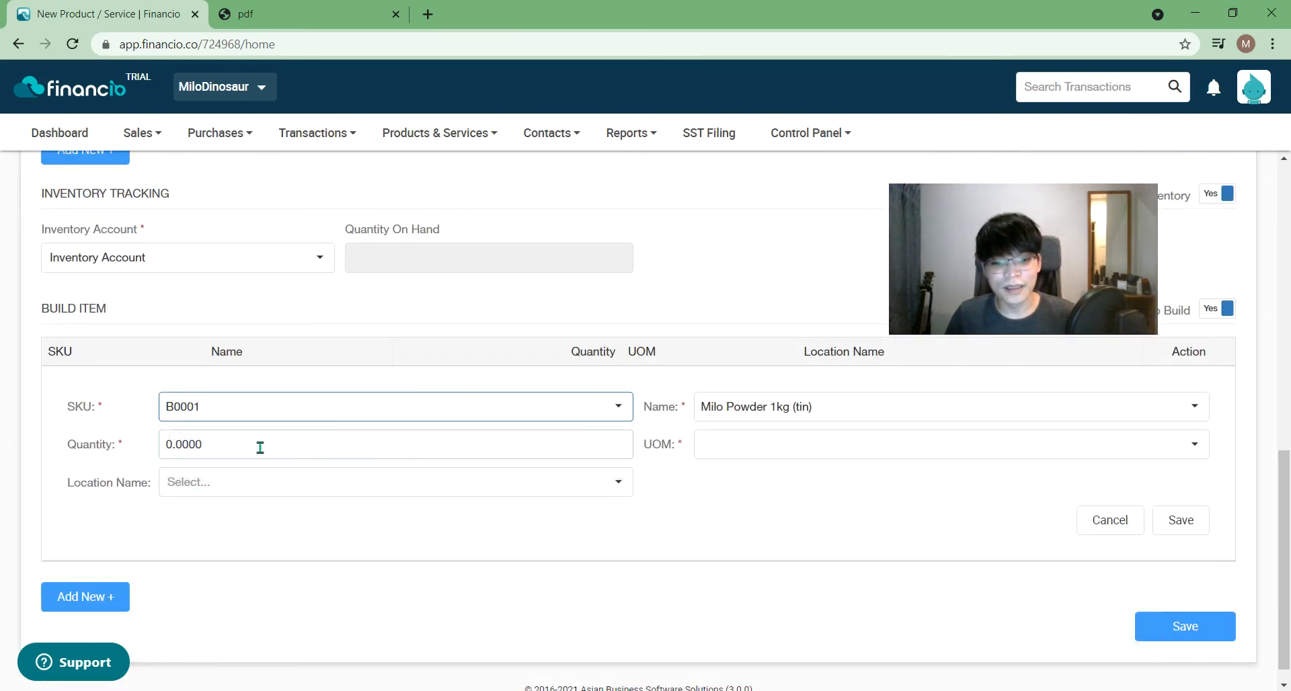
pyautogui.moveTo(181, 449); pyautogui.dragTo(167, 445)
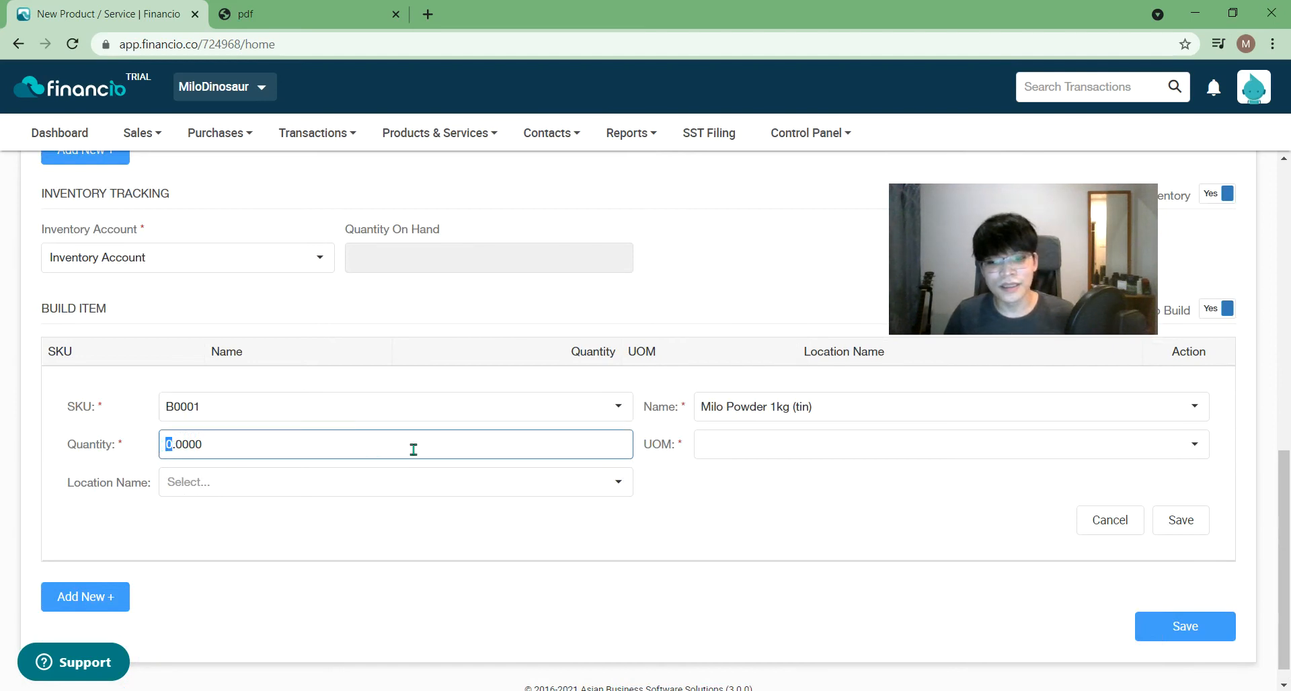
pyautogui.write('1')
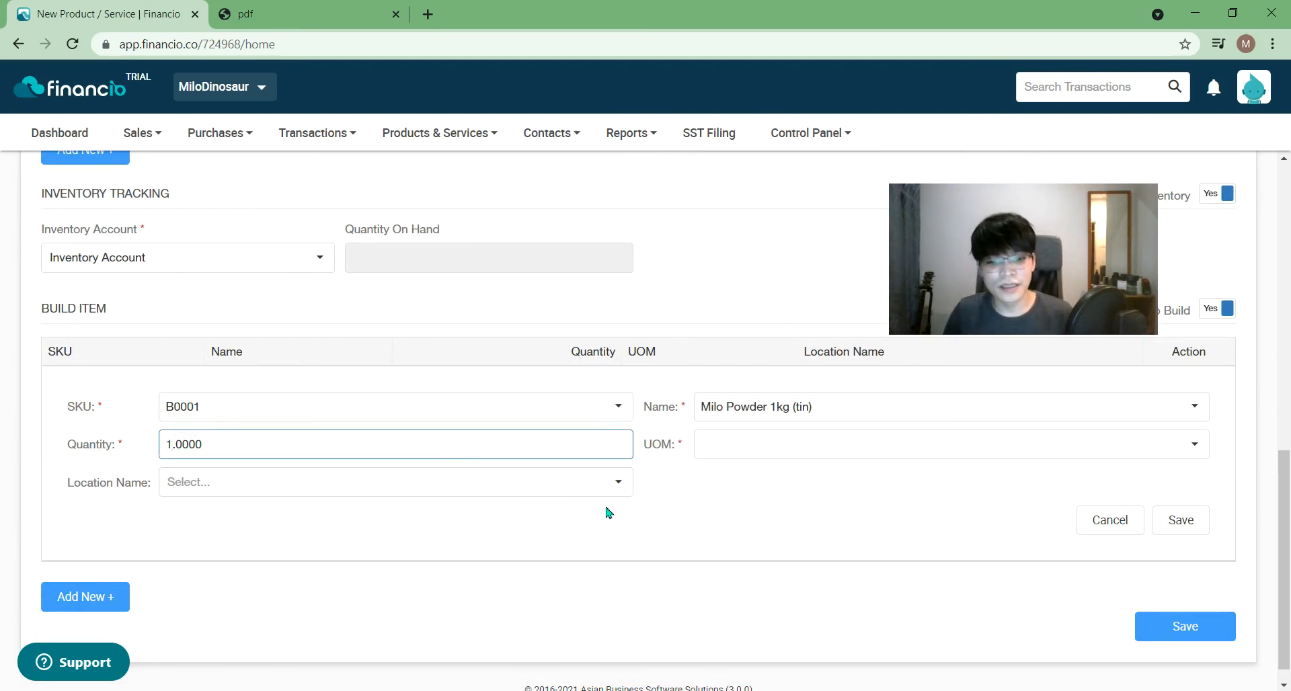
# - Set the Milo Powder row to UOM Unit at the Primary location and save it
pyautogui.click(830, 446)
pyautogui.click(712, 474)
pyautogui.click(585, 485)
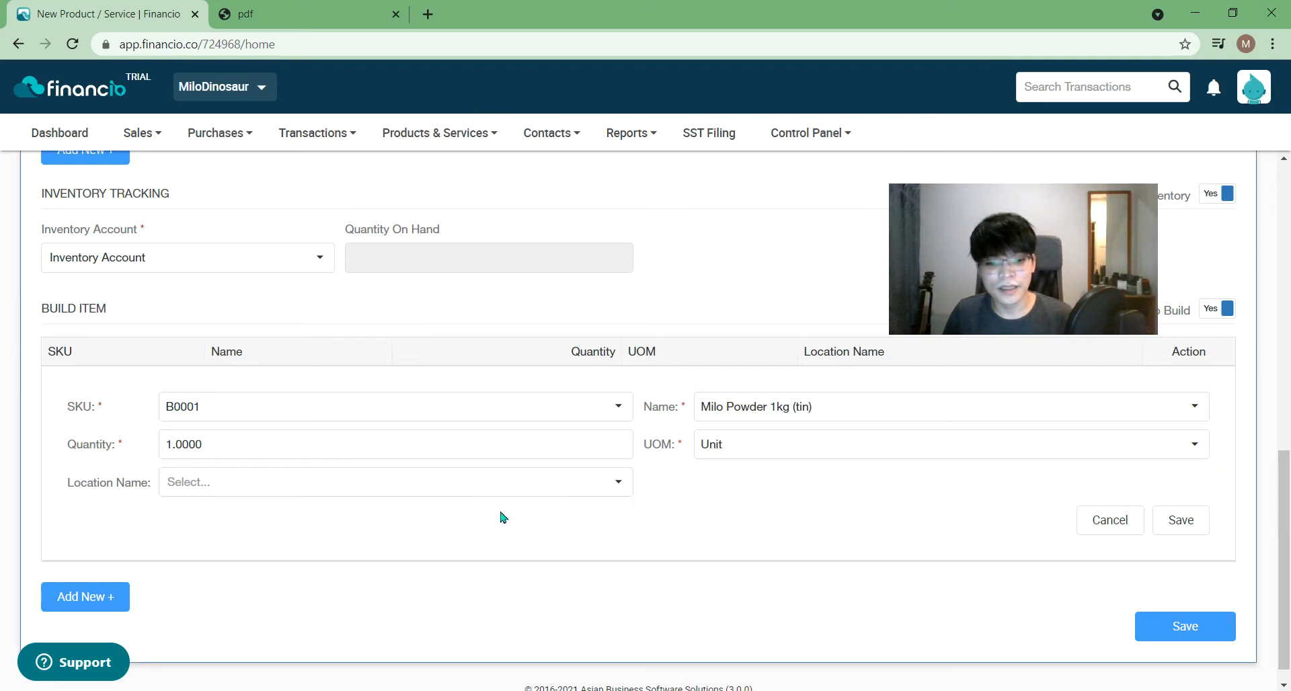
pyautogui.click(464, 521)
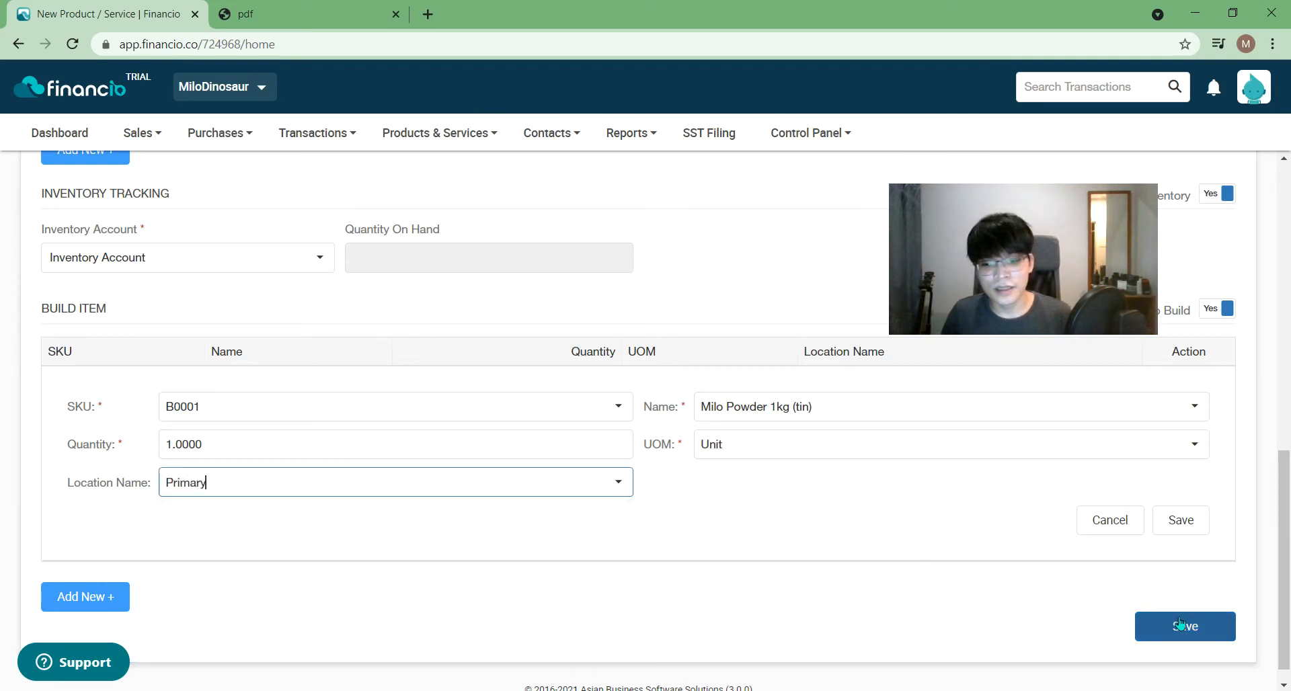
pyautogui.click(275, 482)
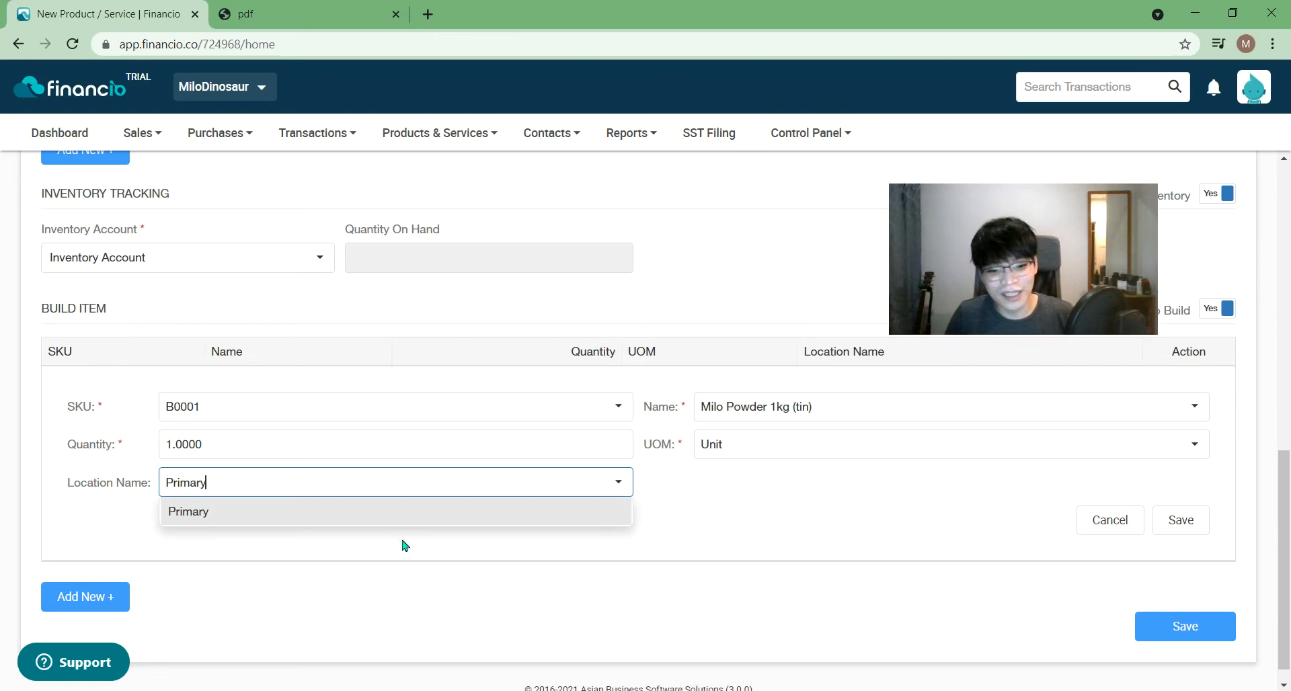
pyautogui.click(524, 529)
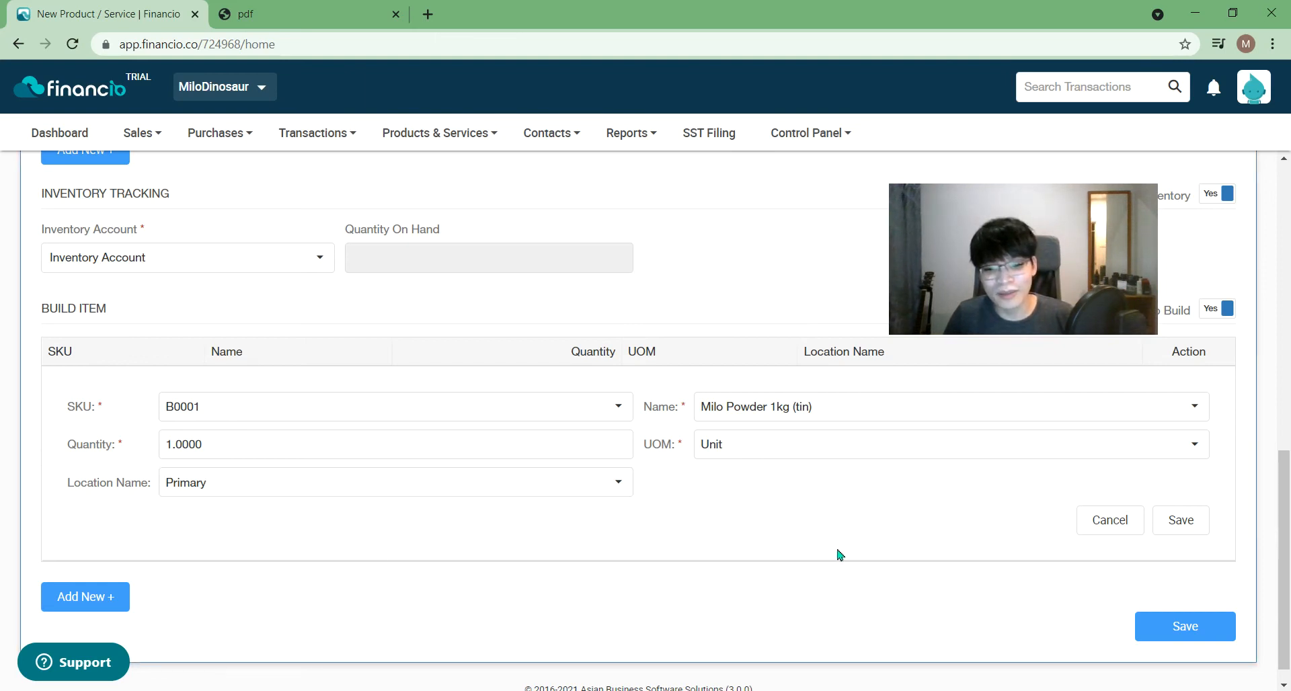
pyautogui.click(1191, 529)
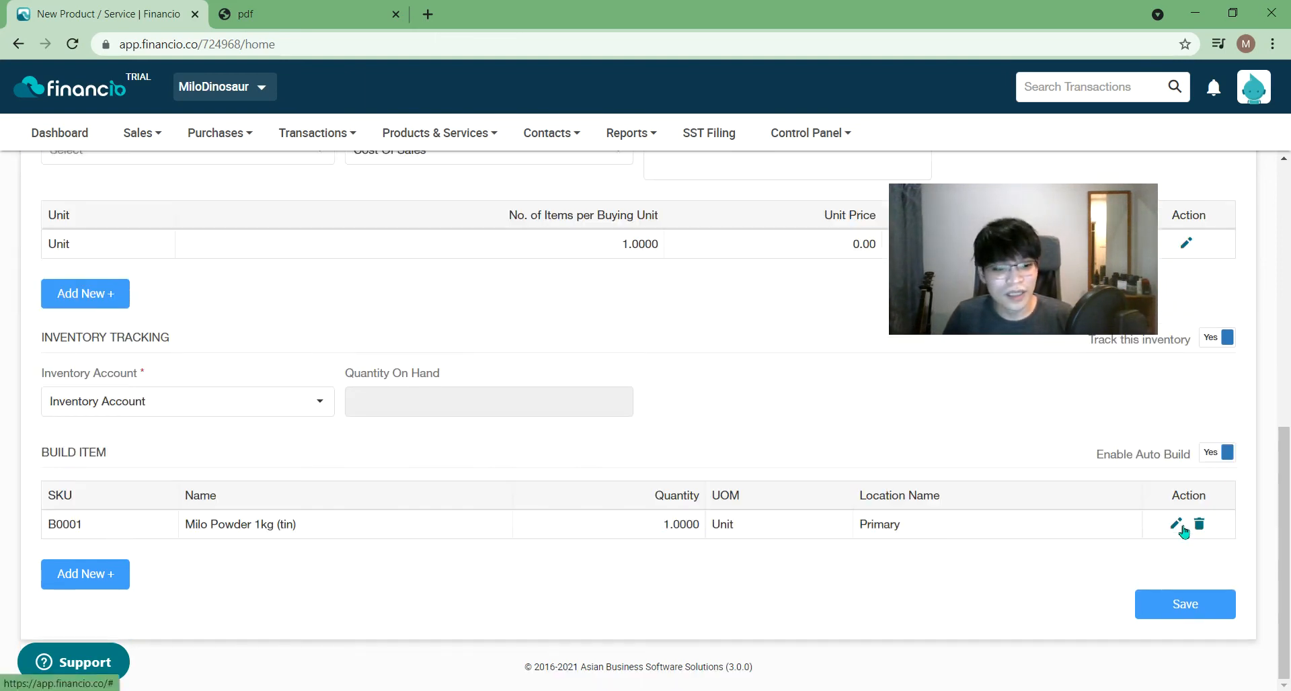
# - Add Tiger Biscuit (F0001) as a second build item, quantity 1 Unit
pyautogui.click(111, 584)
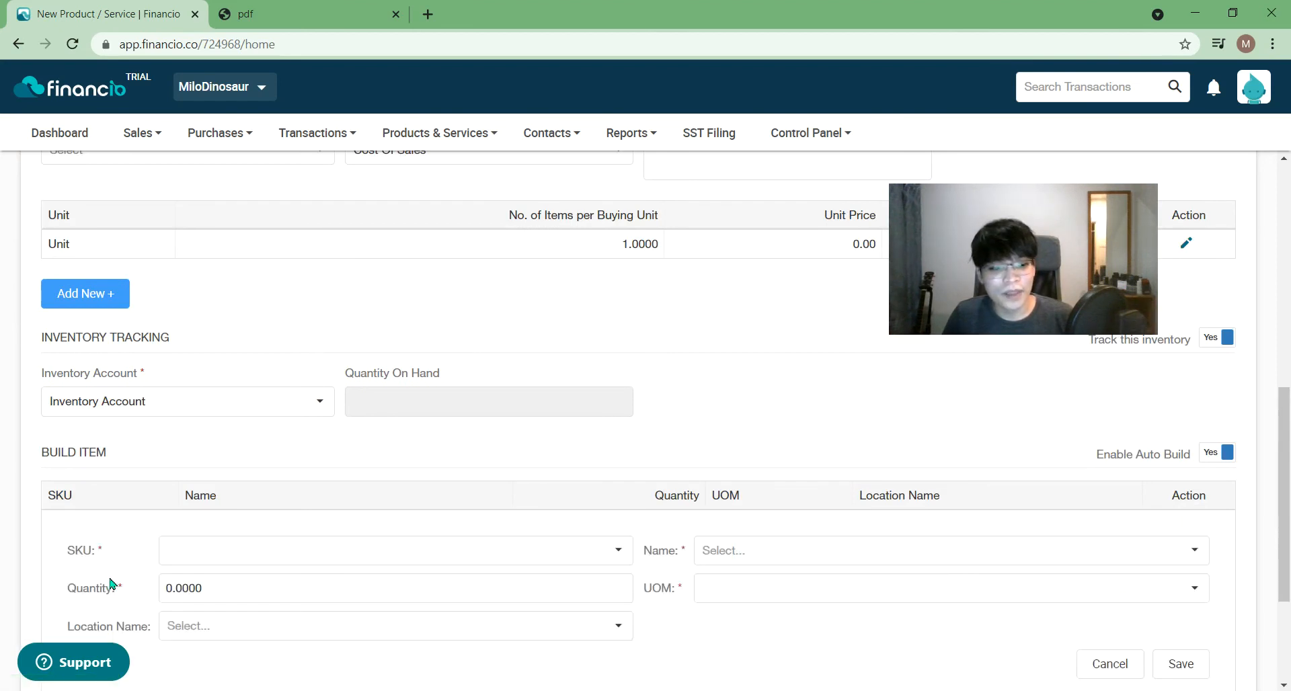
pyautogui.click(303, 560)
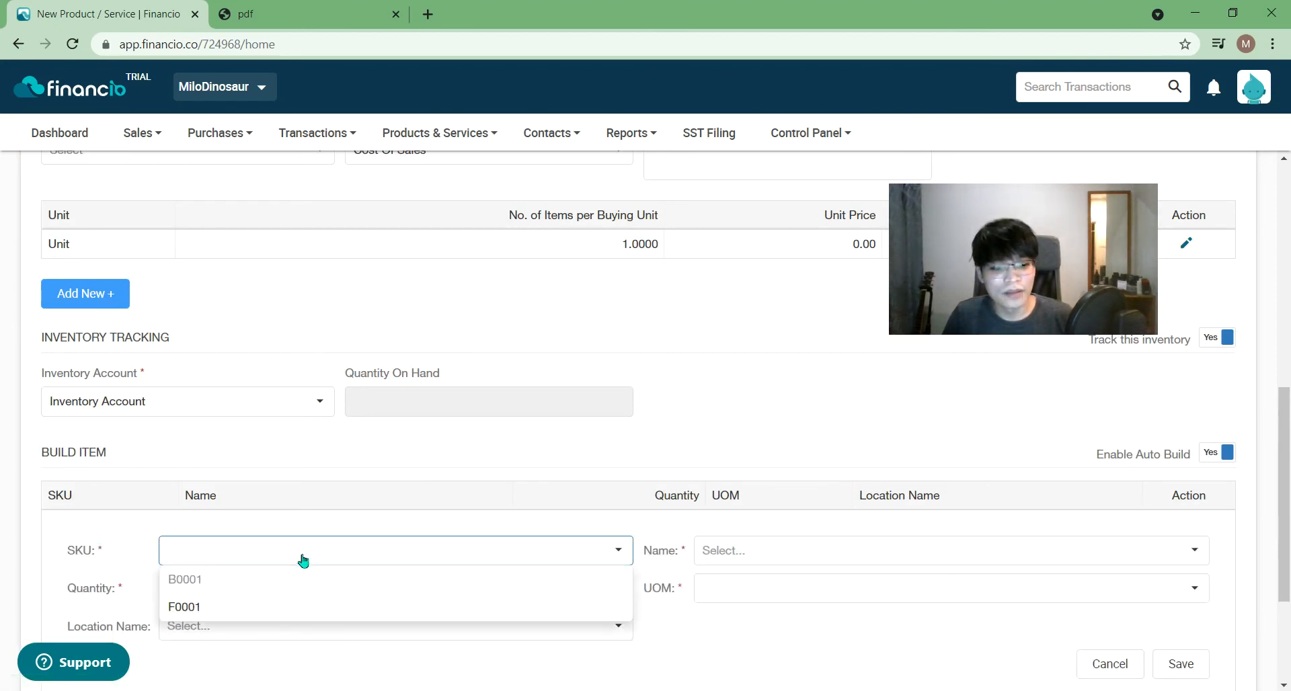
pyautogui.click(275, 607)
pyautogui.click(550, 591)
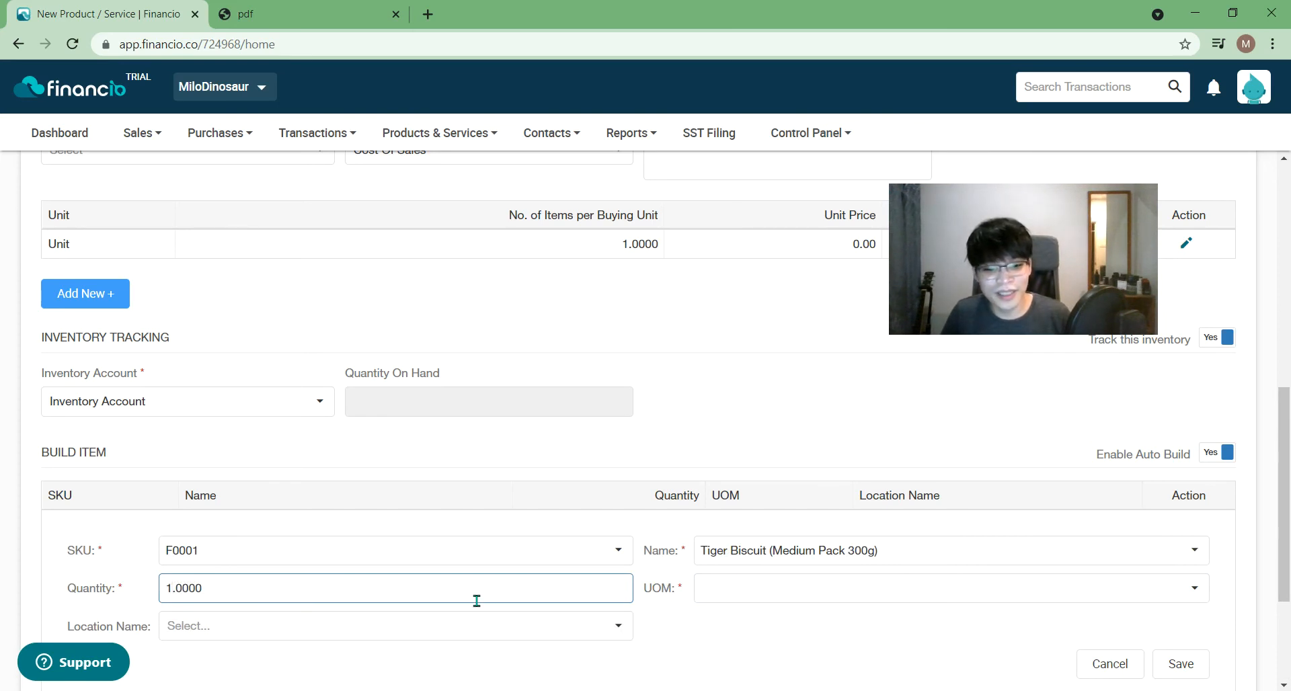
pyautogui.click(865, 585)
pyautogui.click(774, 616)
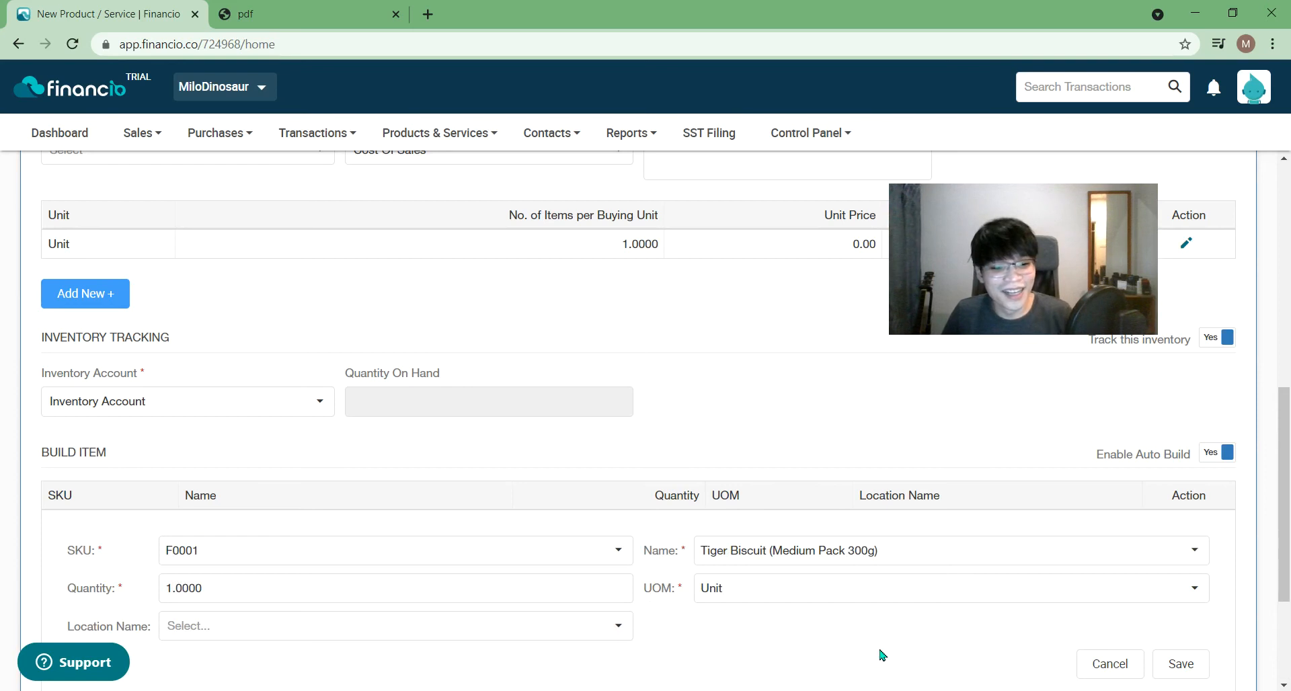
# - Set the Tiger Biscuit location to Primary, save the row, and create Health & Wellness Hamper 01
pyautogui.scroll(-1, 883, 656)
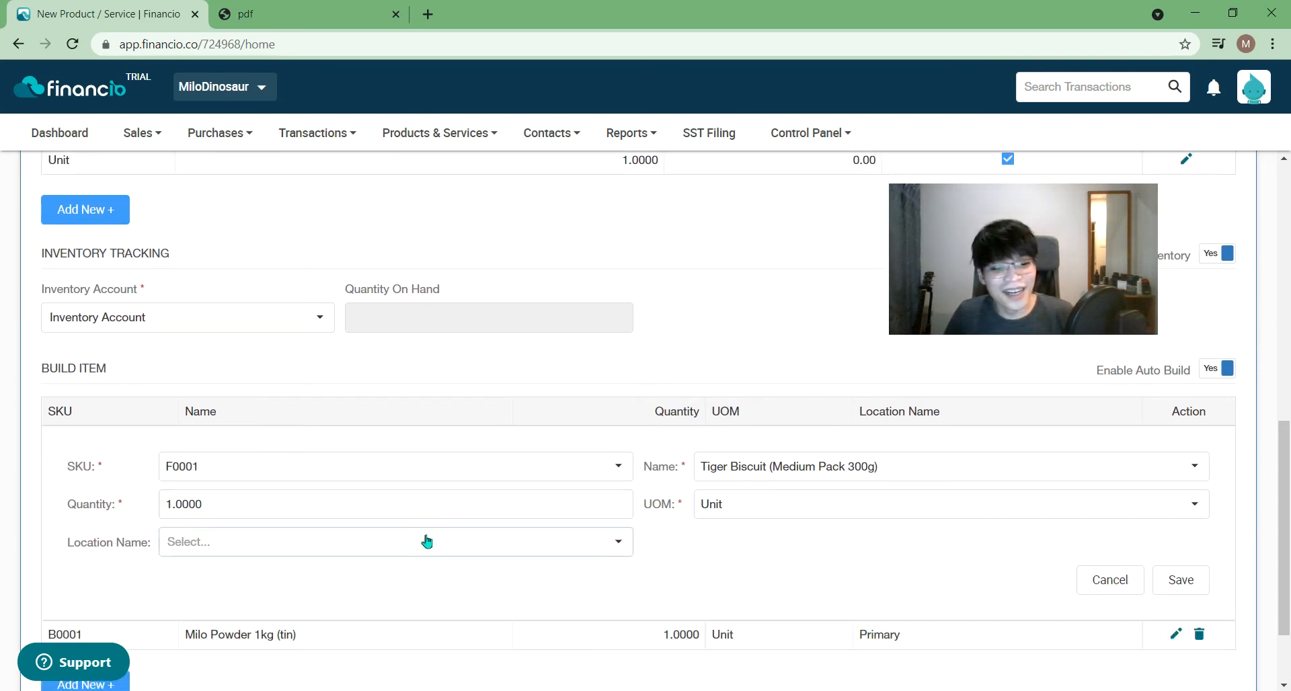
pyautogui.click(438, 539)
pyautogui.click(404, 565)
pyautogui.click(1179, 578)
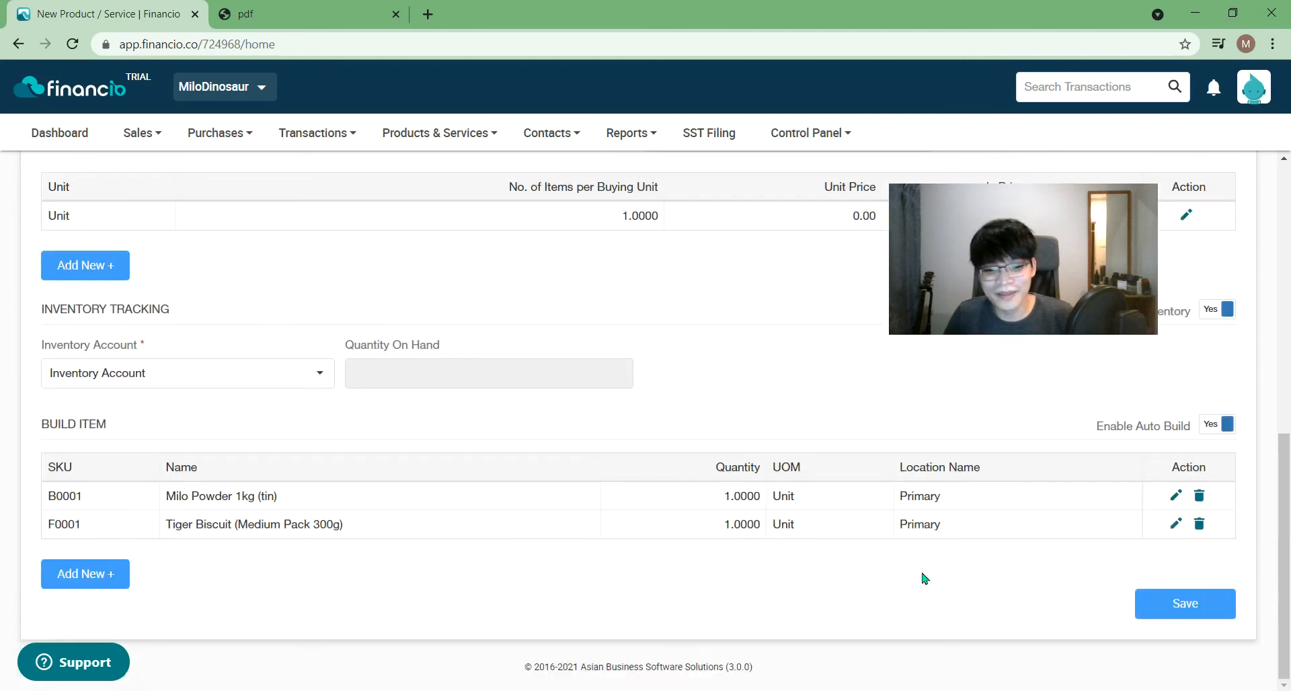
pyautogui.click(1184, 604)
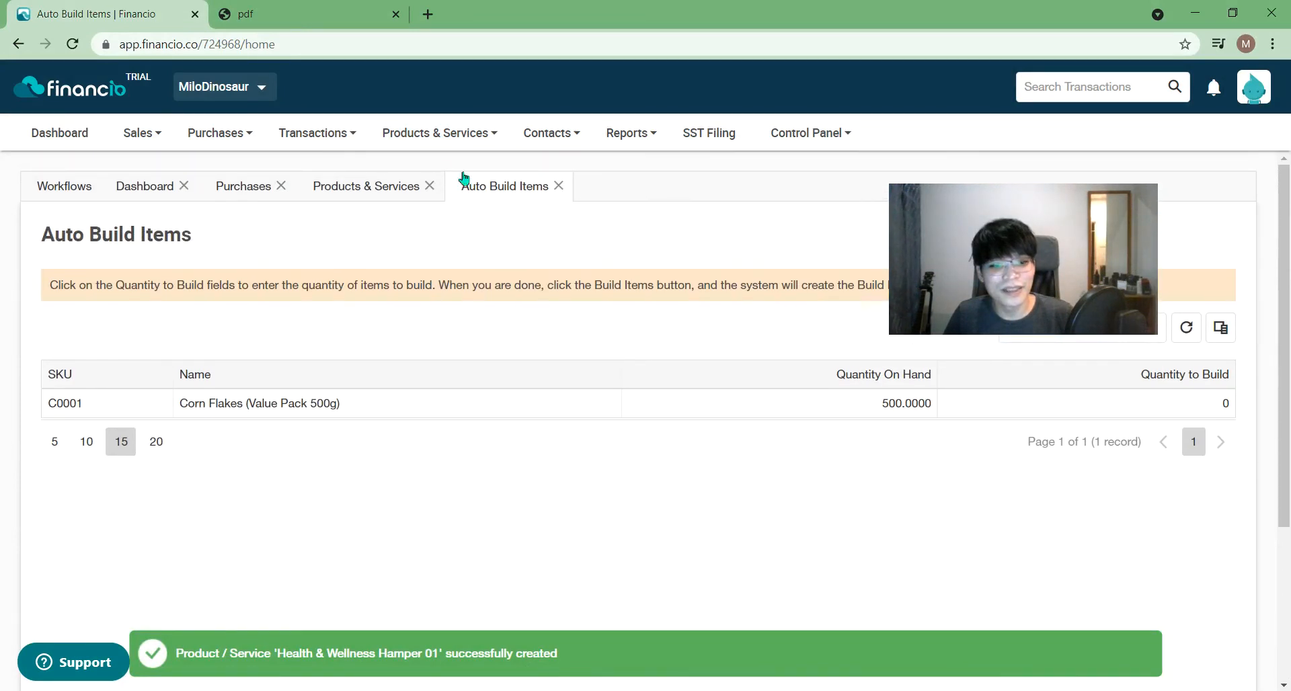
# - Close the Auto Build Items page, then review the Tiger Biscuit product and close its page
pyautogui.click(330, 185)
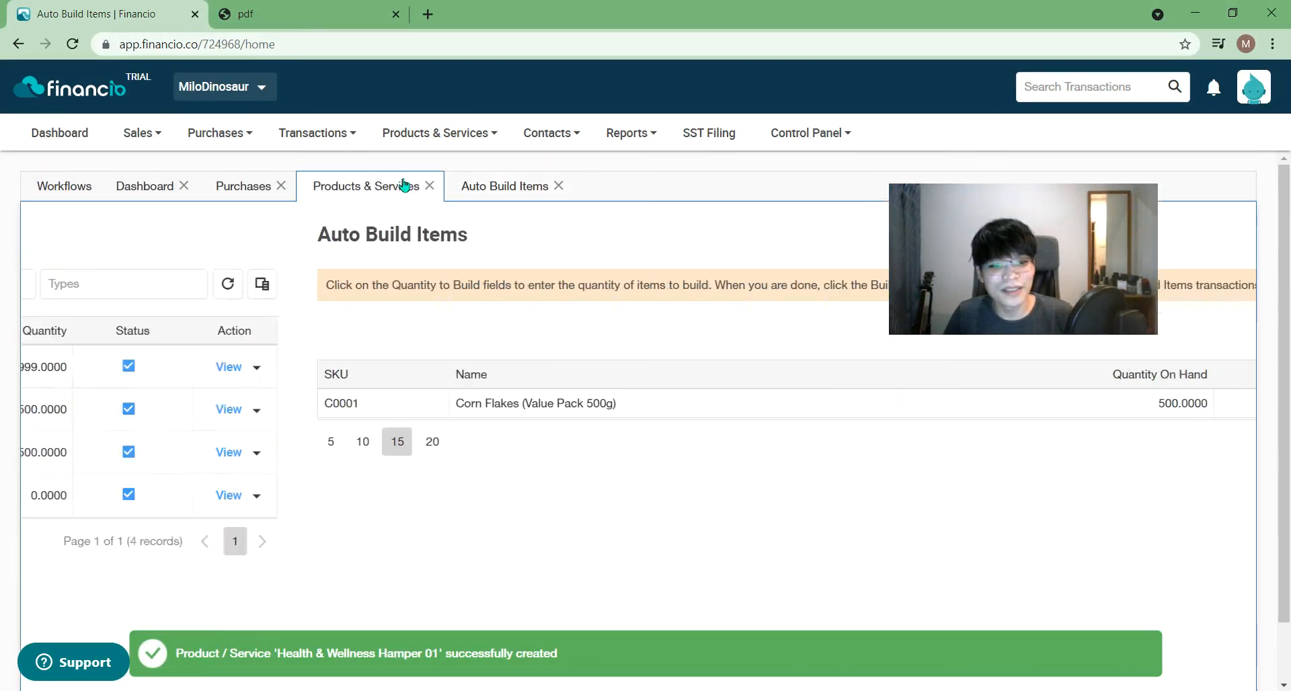
pyautogui.click(558, 185)
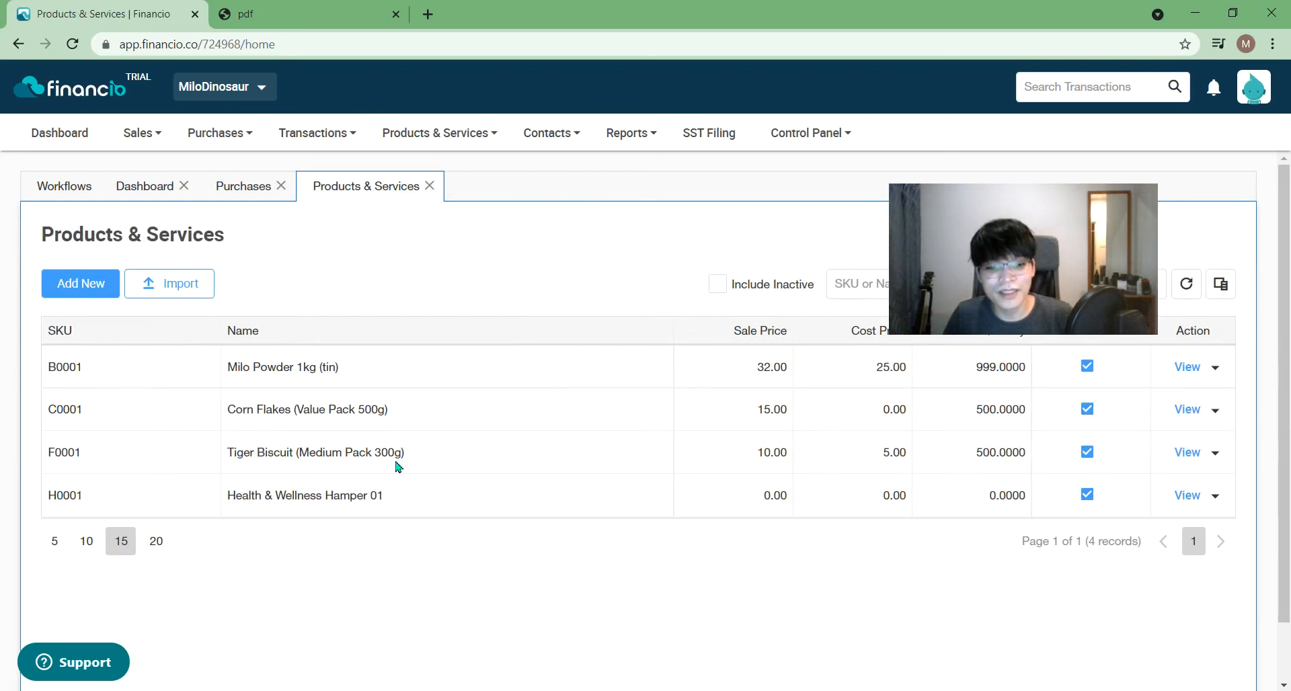
pyautogui.click(1196, 415)
pyautogui.click(1187, 451)
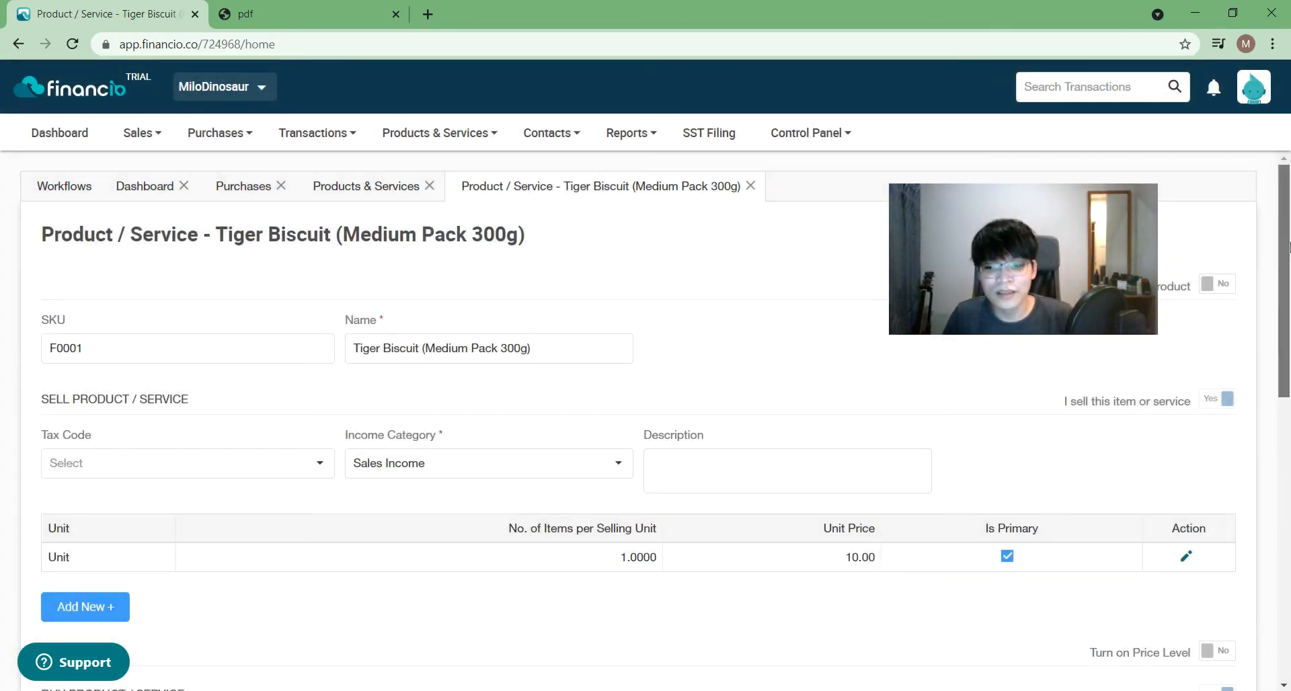
pyautogui.moveTo(1288, 246); pyautogui.dragTo(1288, 518)
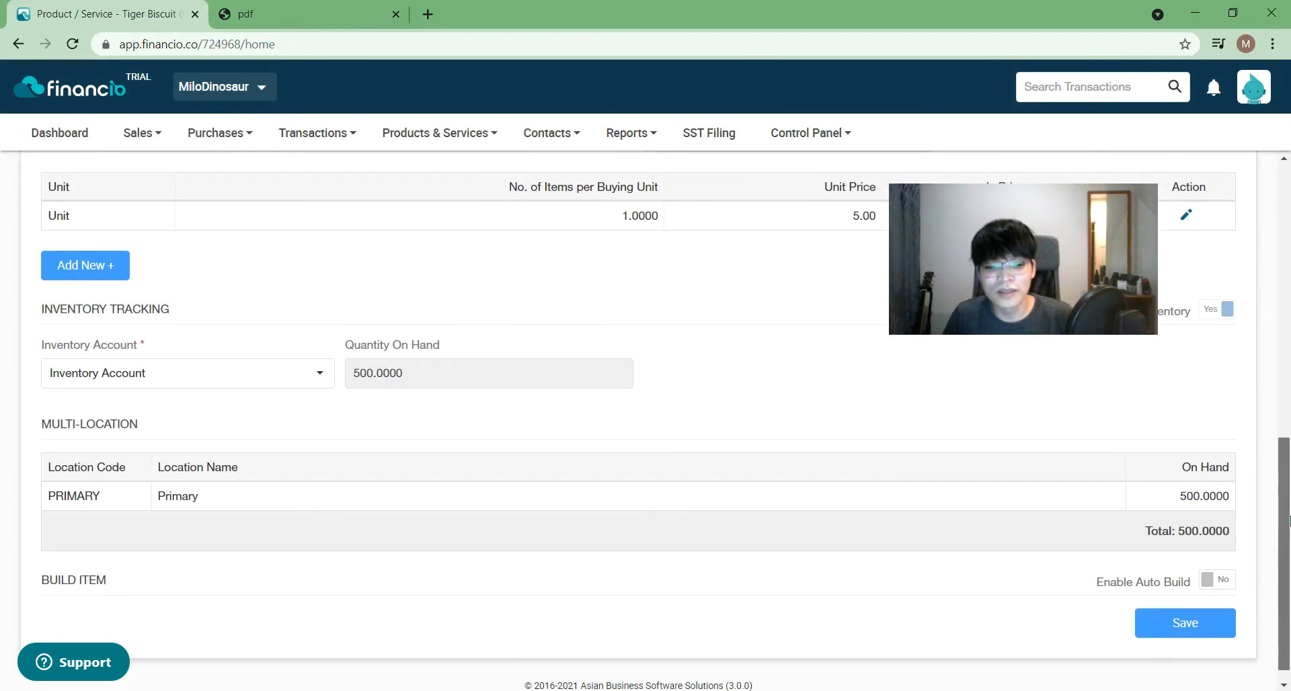
pyautogui.moveTo(1288, 518); pyautogui.dragTo(1289, 246)
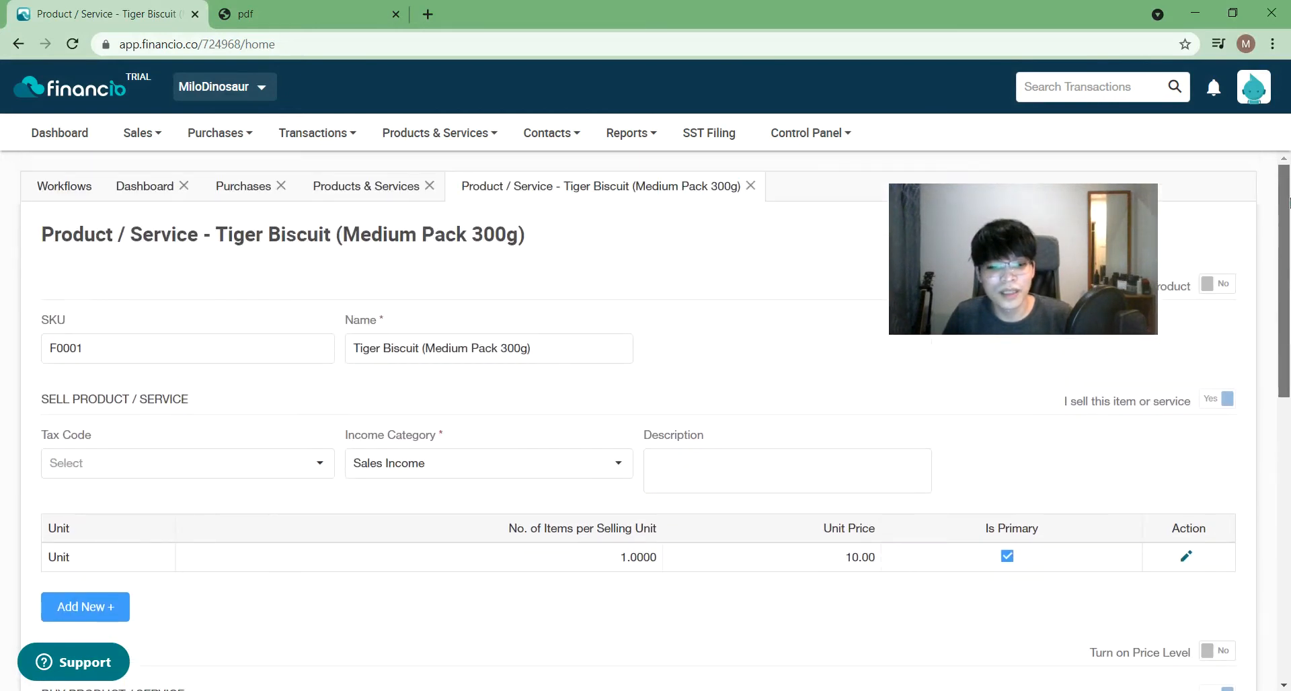
pyautogui.click(736, 189)
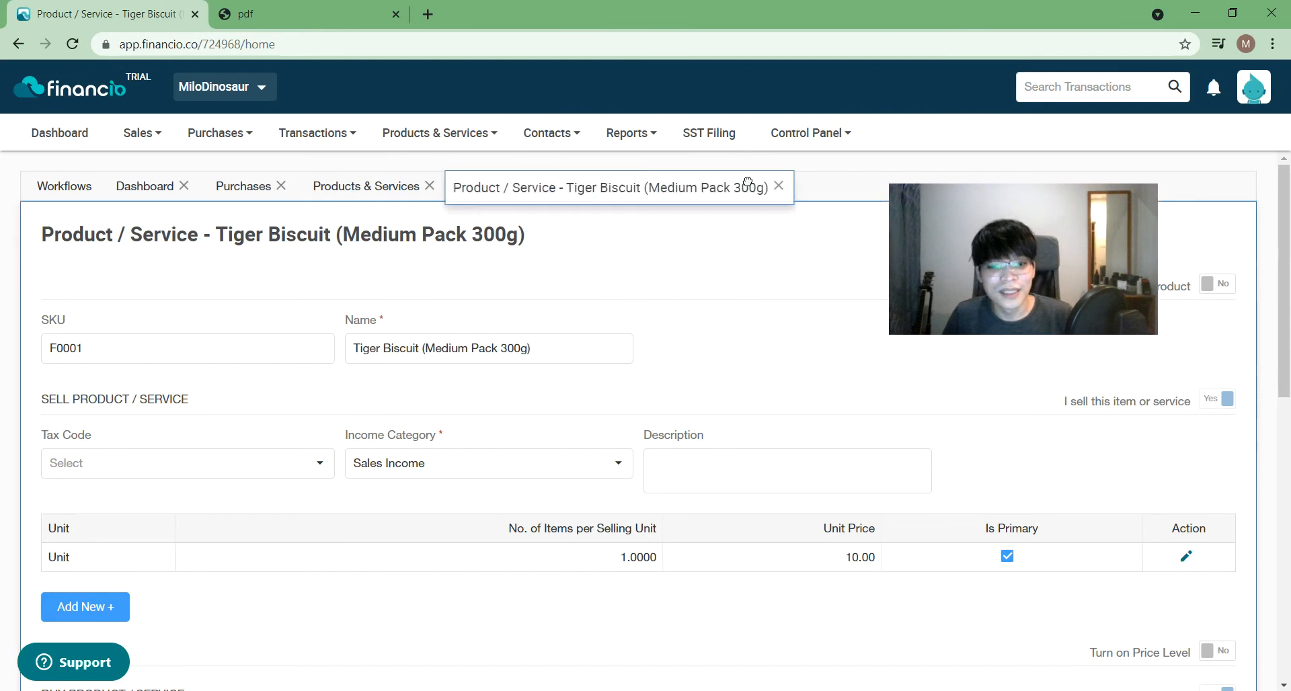
pyautogui.click(751, 187)
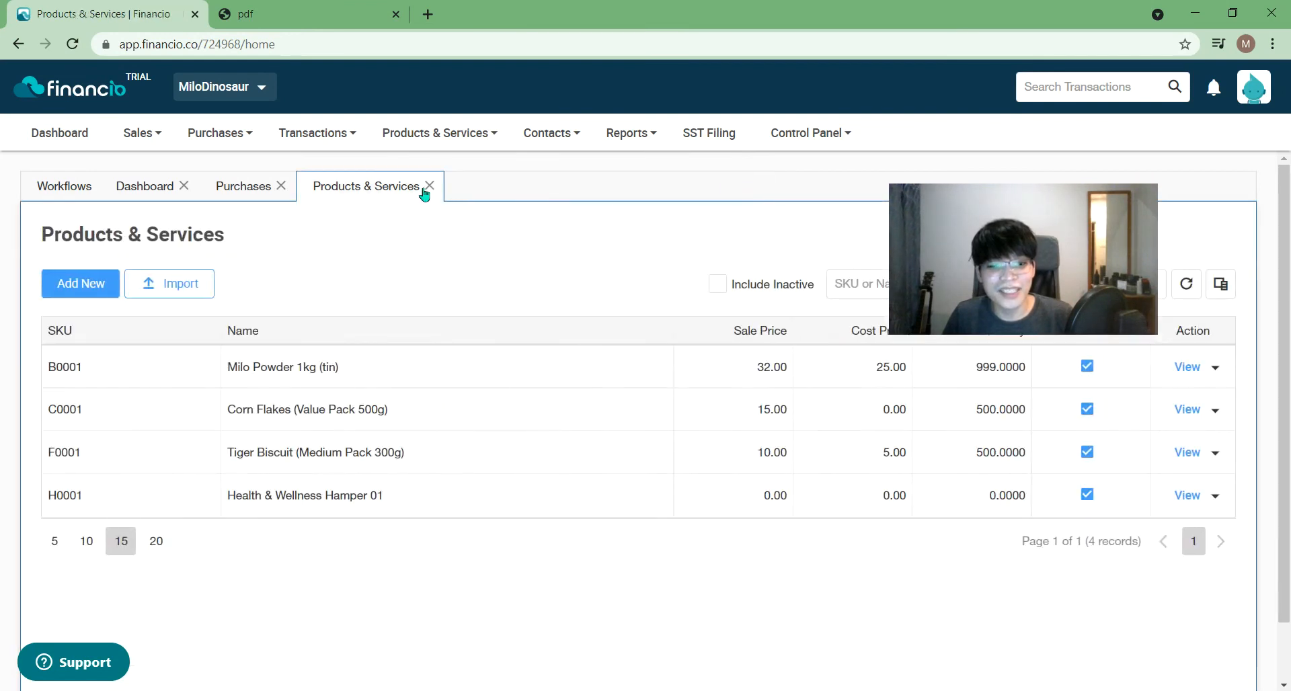
# - Open Corn Flakes (Value Pack 500g), delete its Tiger Biscuit and Milo Powder build items, disable auto build, and save
pyautogui.click(1177, 411)
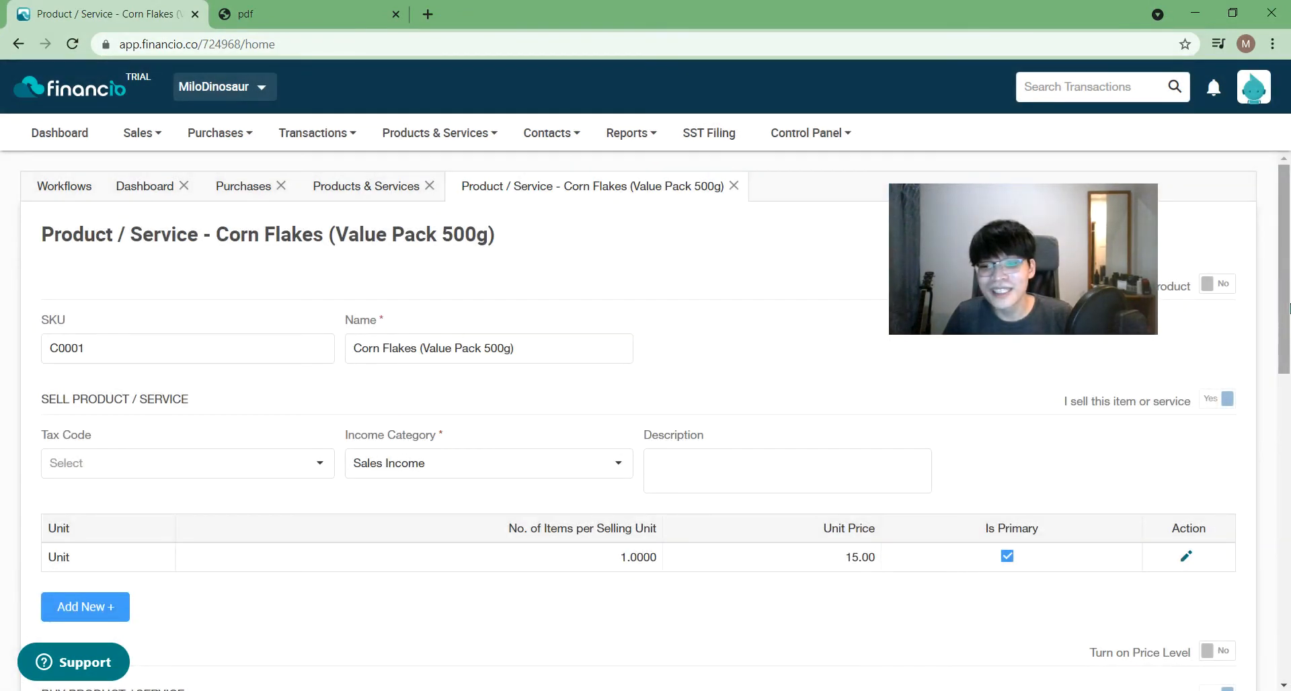
pyautogui.moveTo(1289, 308); pyautogui.dragTo(1259, 666)
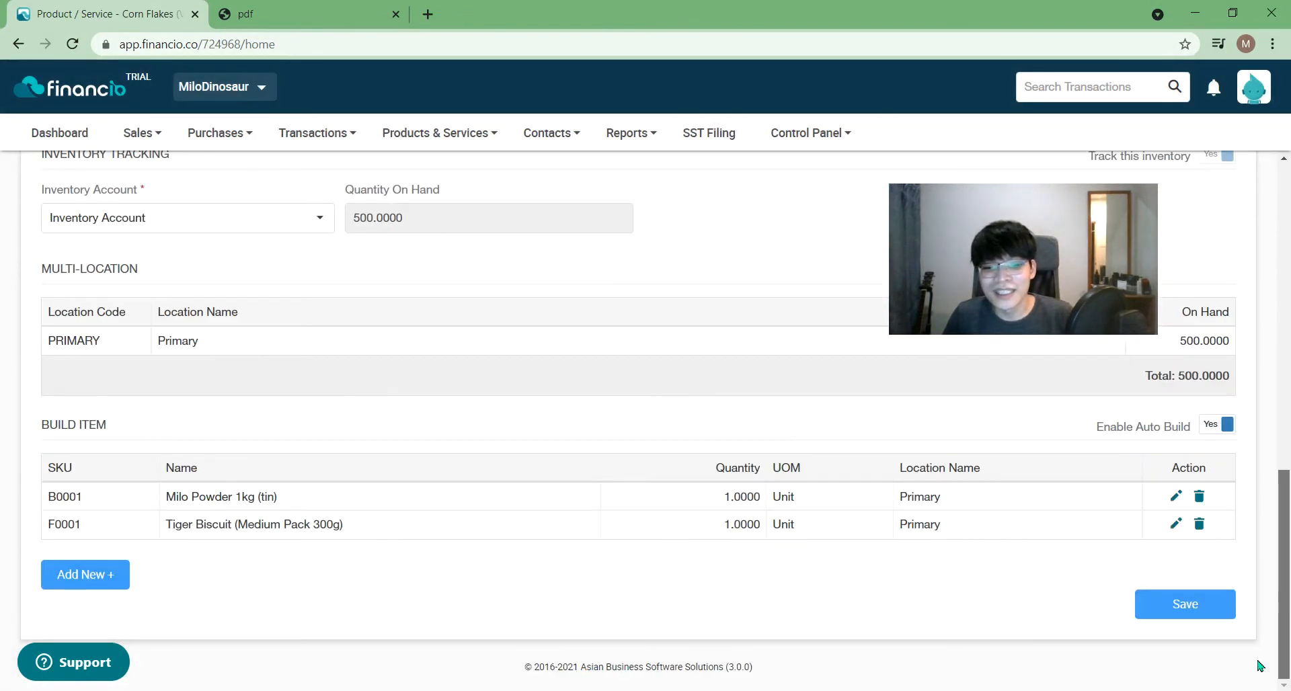
pyautogui.click(1199, 525)
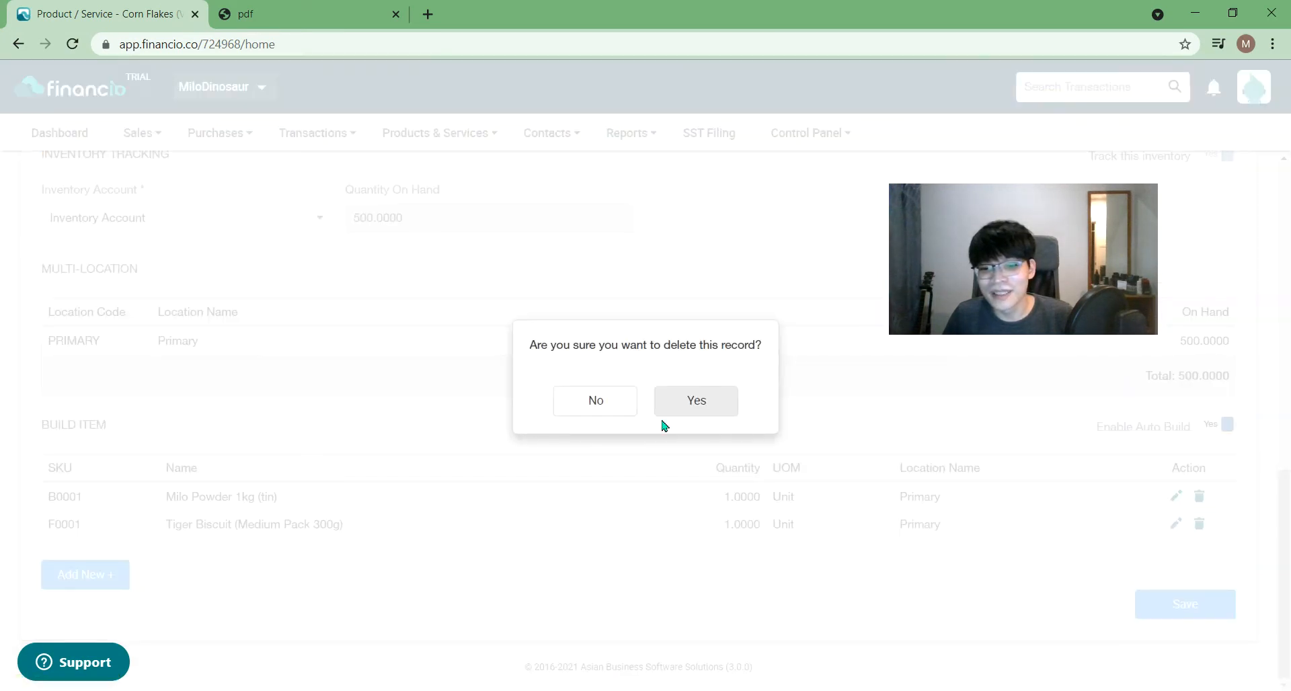
pyautogui.click(725, 405)
pyautogui.click(1199, 524)
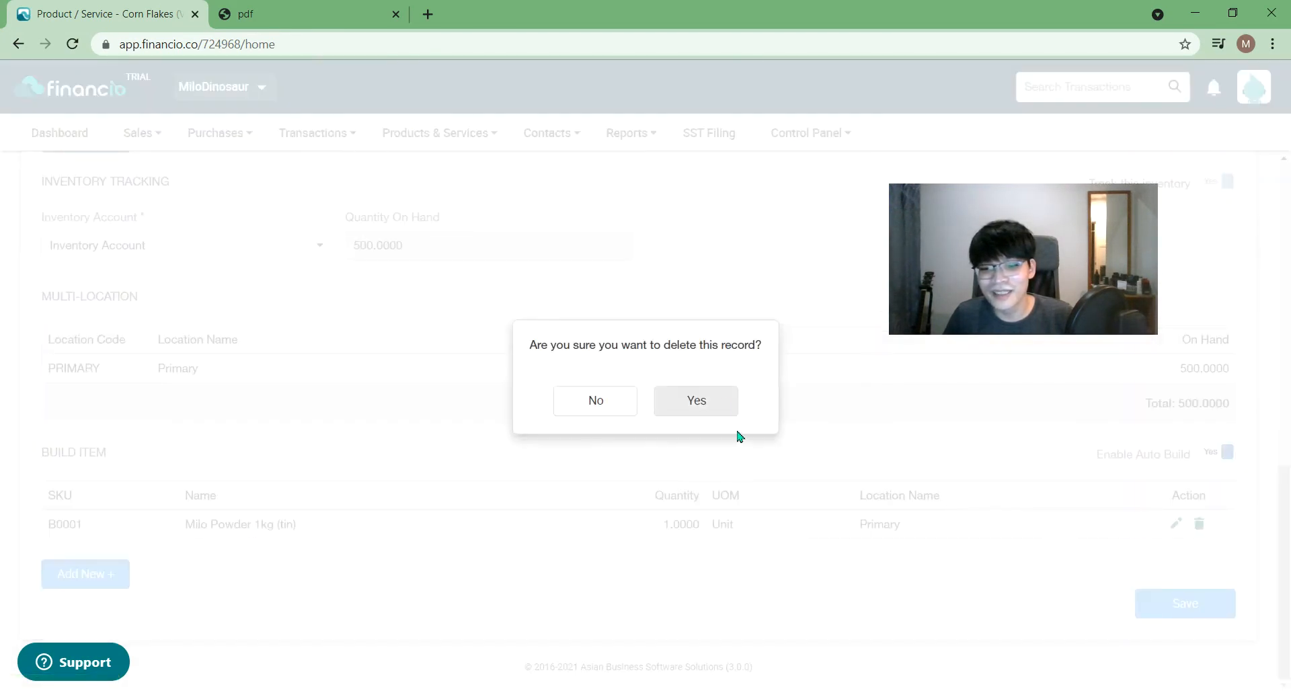
pyautogui.click(713, 402)
pyautogui.click(1222, 453)
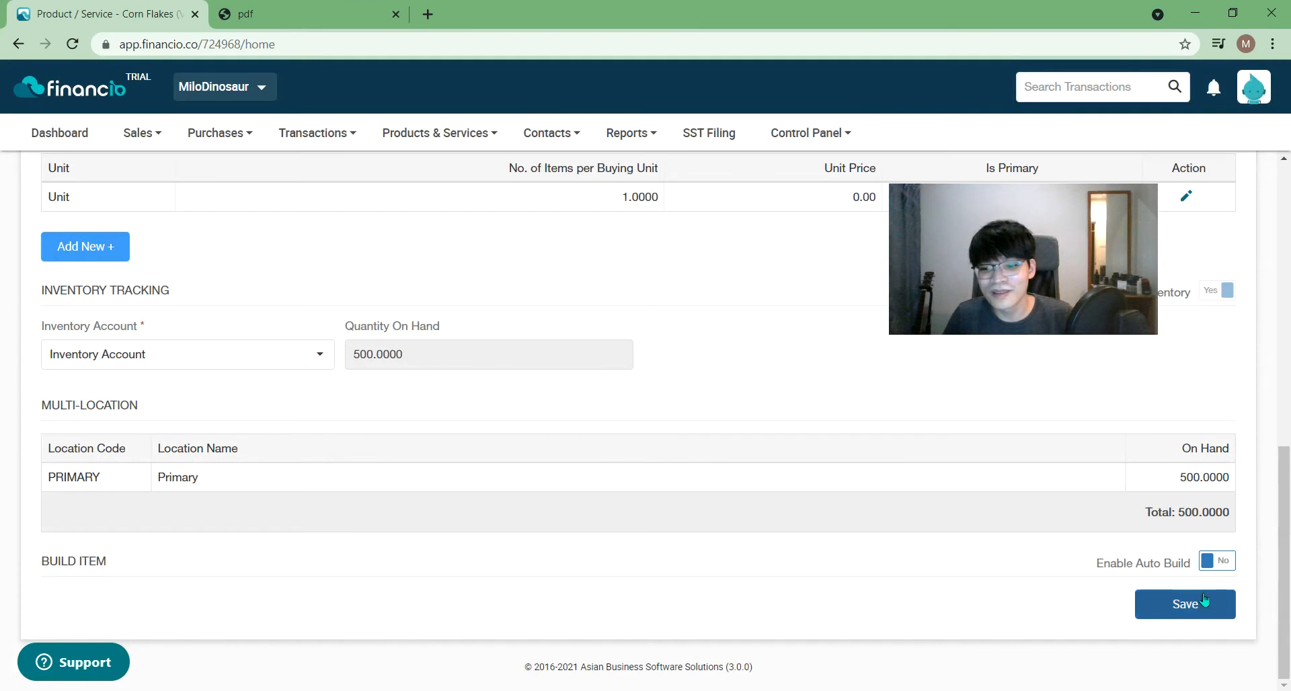
pyautogui.click(1204, 601)
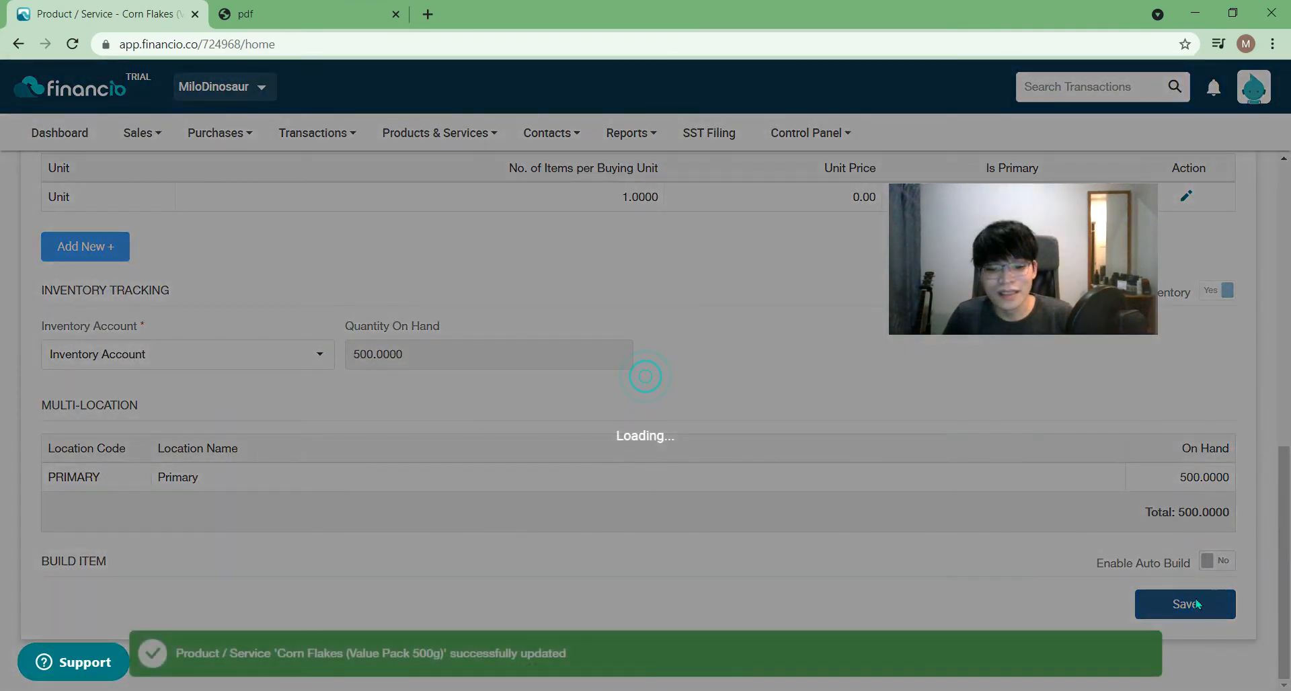
# - Delete both Corn Flakes build items again, switch auto build off, and save once more
pyautogui.scroll(-1, 808, 478)
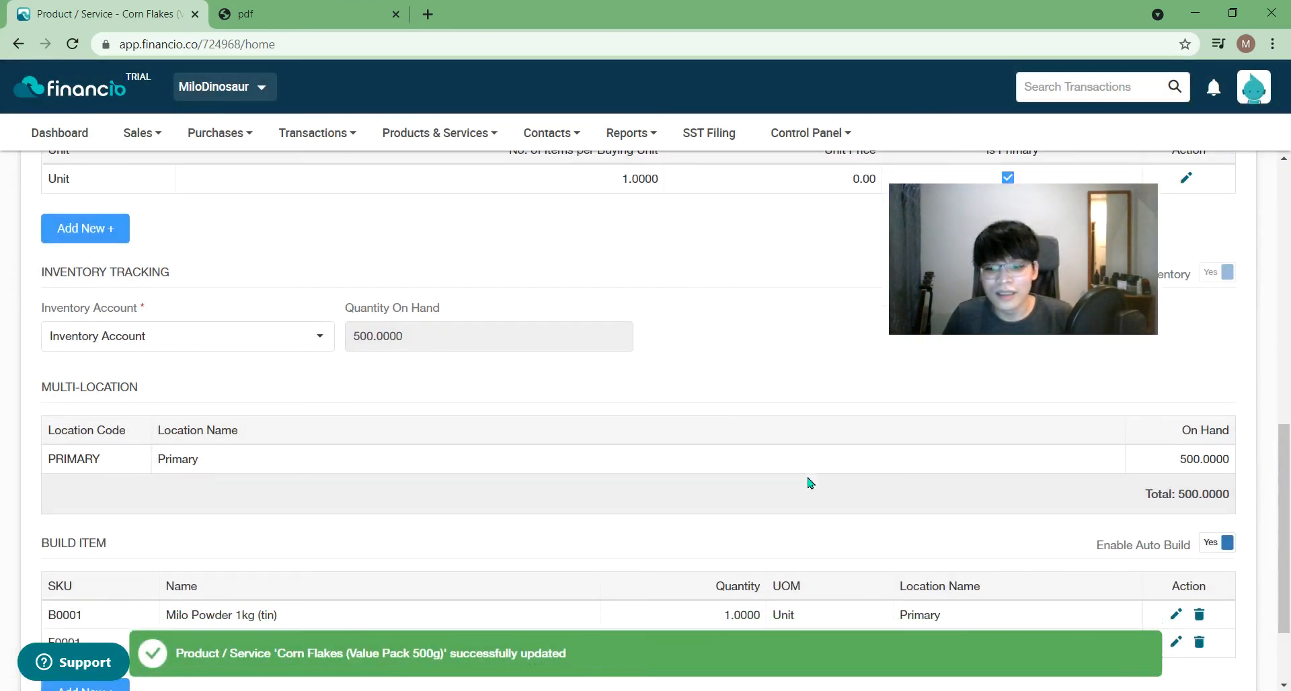
pyautogui.scroll(-2, 809, 481)
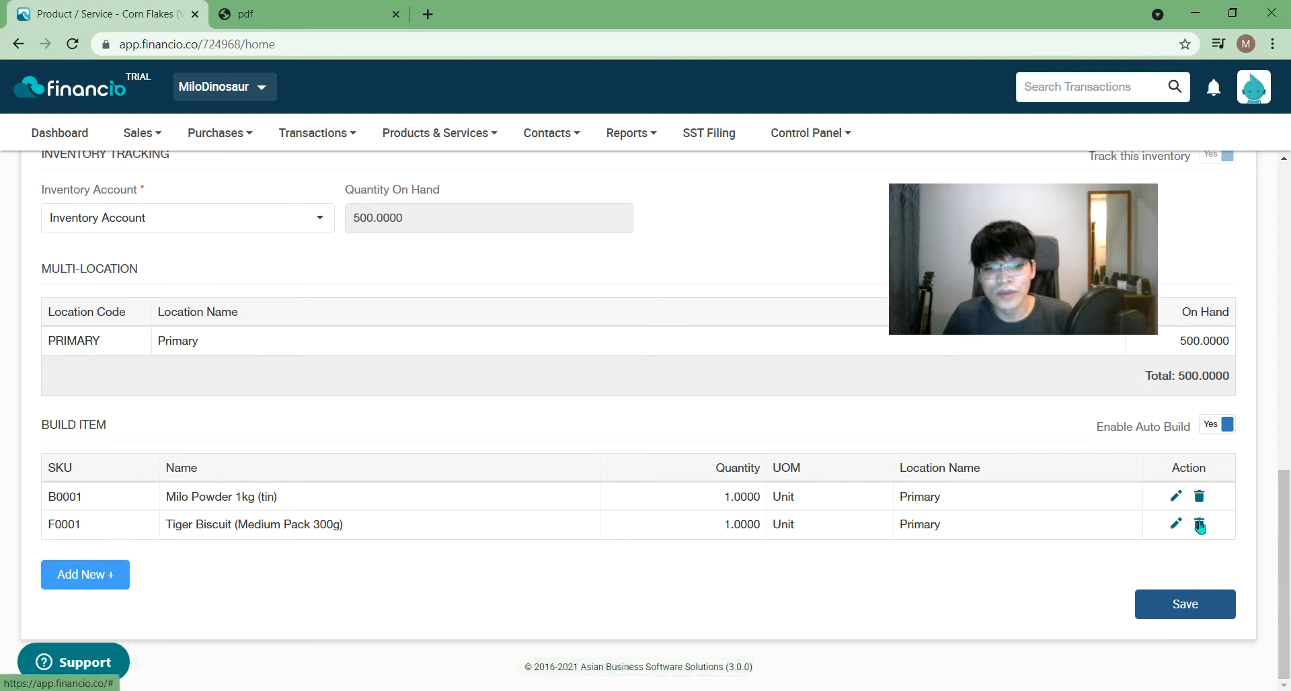
pyautogui.click(1200, 526)
pyautogui.click(656, 400)
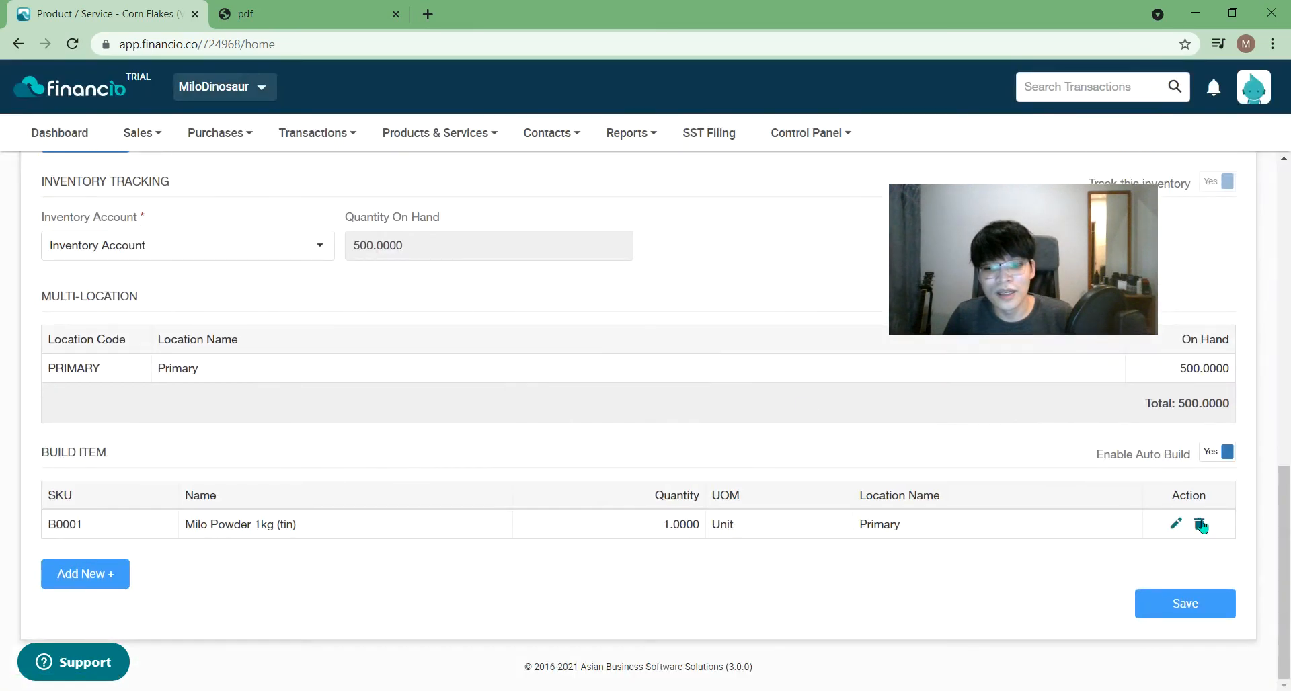
pyautogui.click(1199, 524)
pyautogui.click(698, 405)
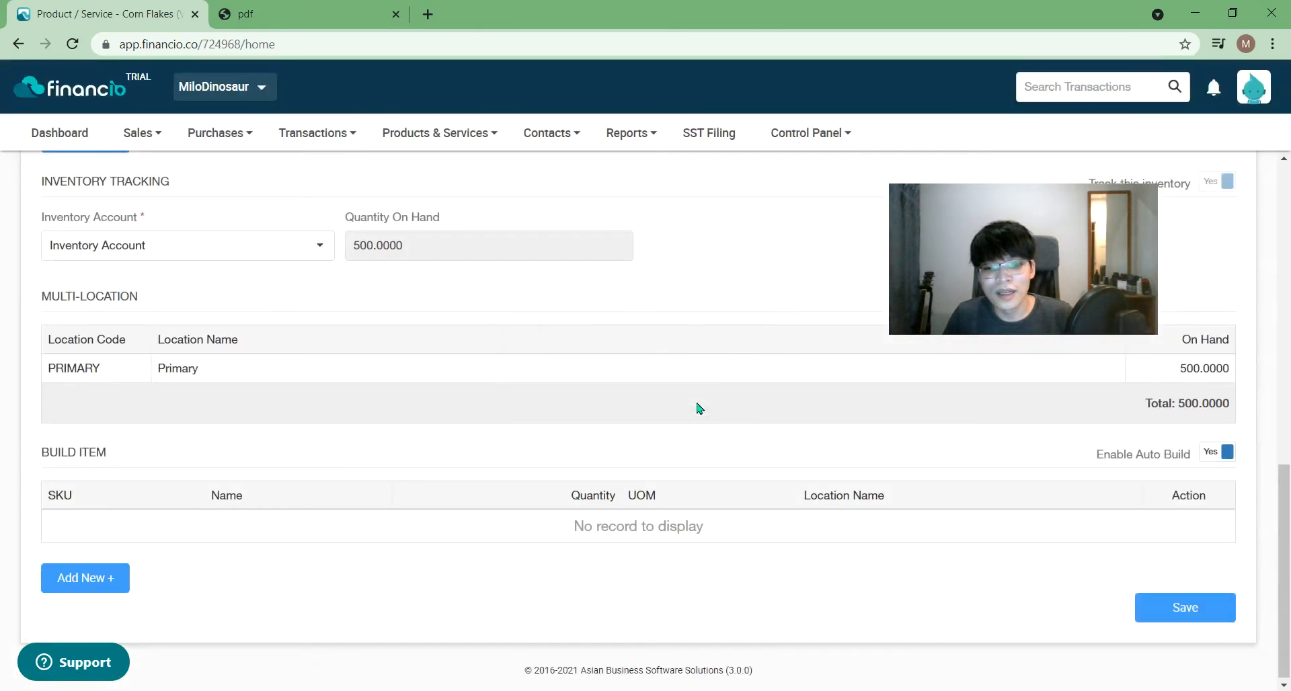
pyautogui.click(1205, 459)
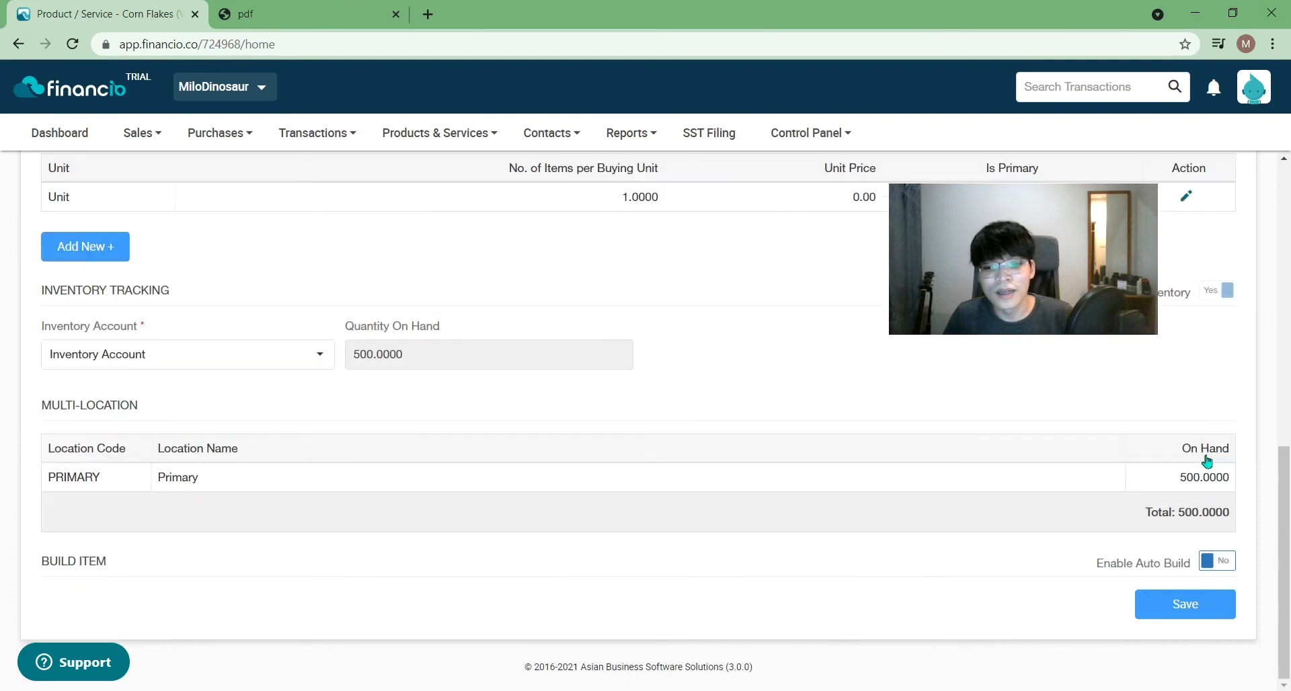
pyautogui.click(1186, 609)
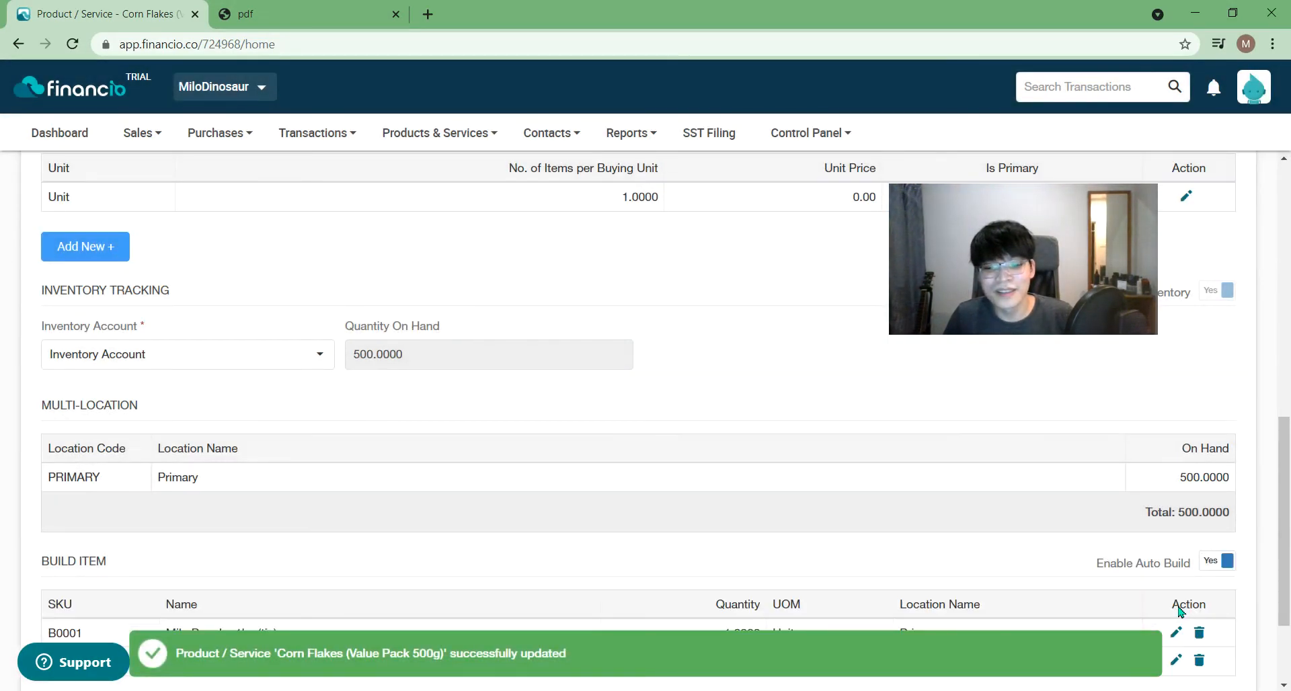
pyautogui.click(435, 132)
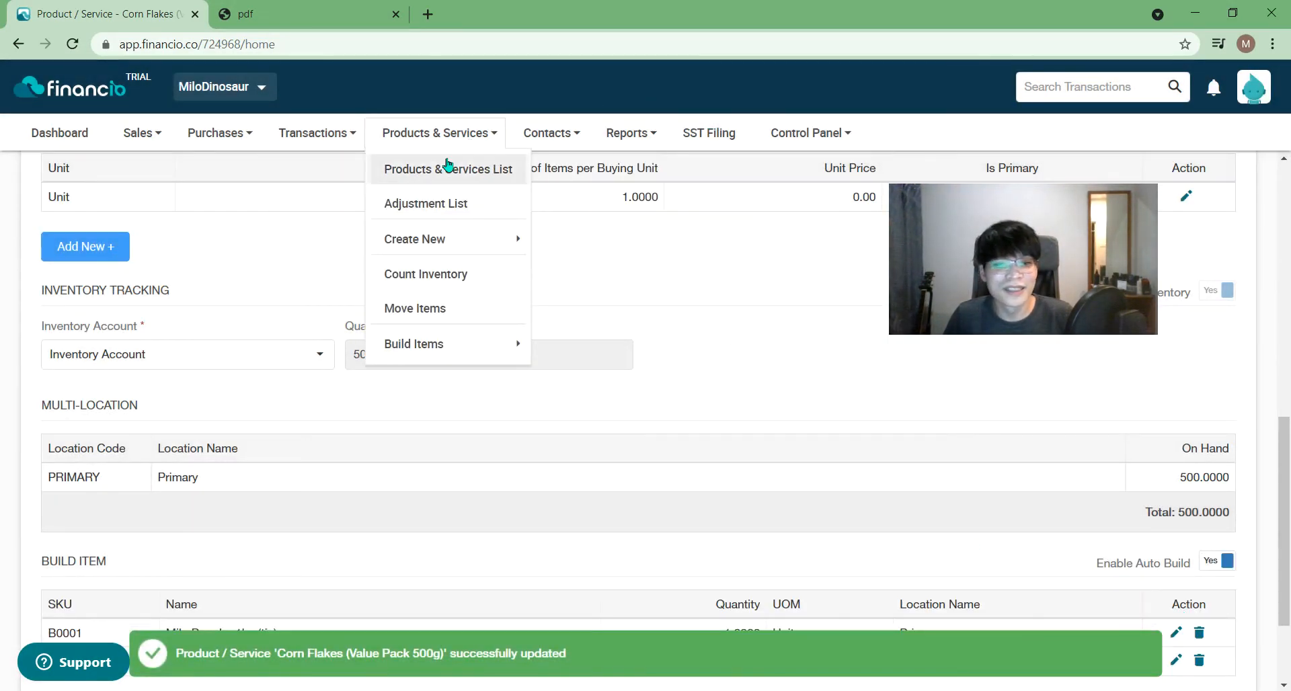
# - Open Products & Services > Build Items > Unbuild Items
pyautogui.click(413, 169)
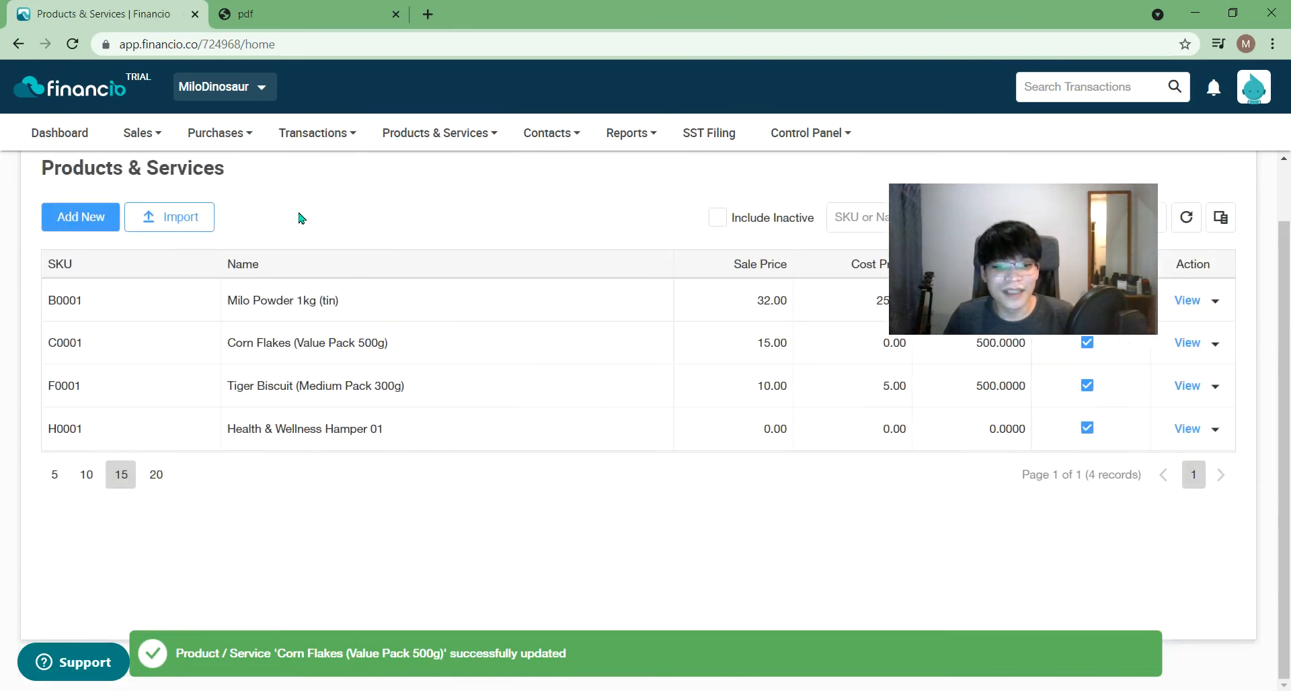
pyautogui.moveTo(436, 134)
pyautogui.moveTo(519, 344)
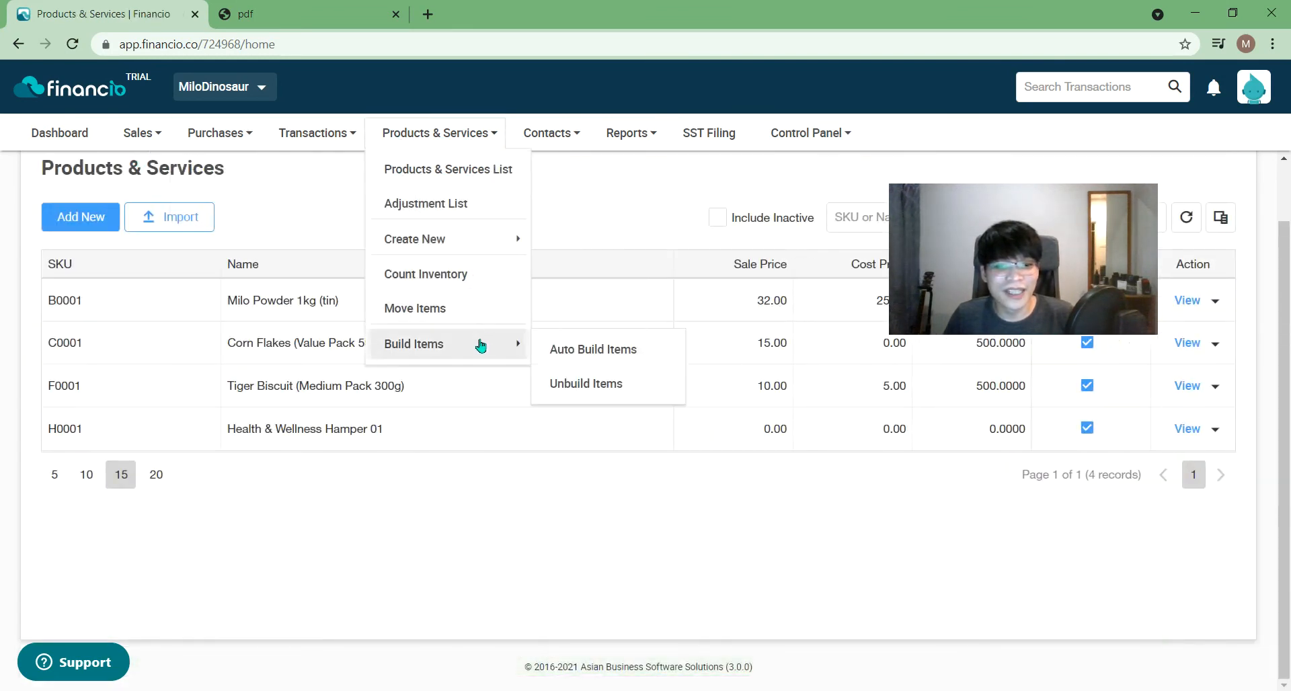
pyautogui.click(573, 385)
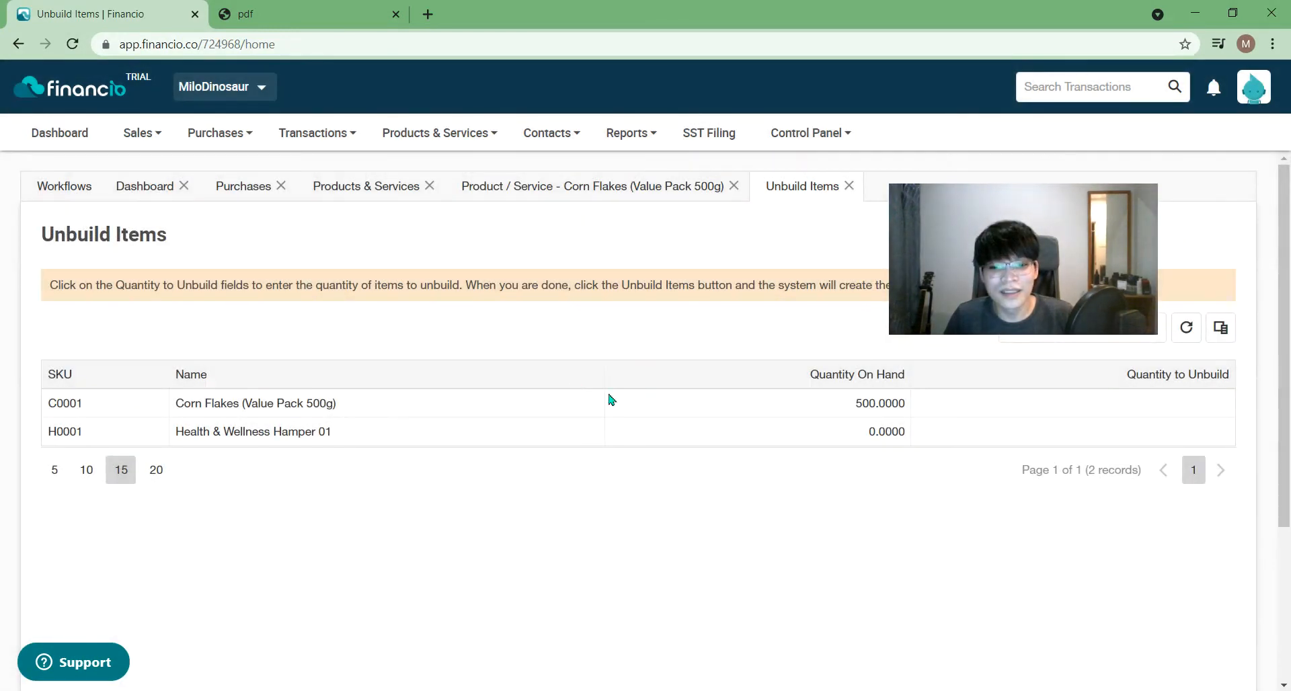
# - Try a Hamper unbuild quantity of 5, then reset it to 0
pyautogui.click(1002, 403)
pyautogui.click(999, 437)
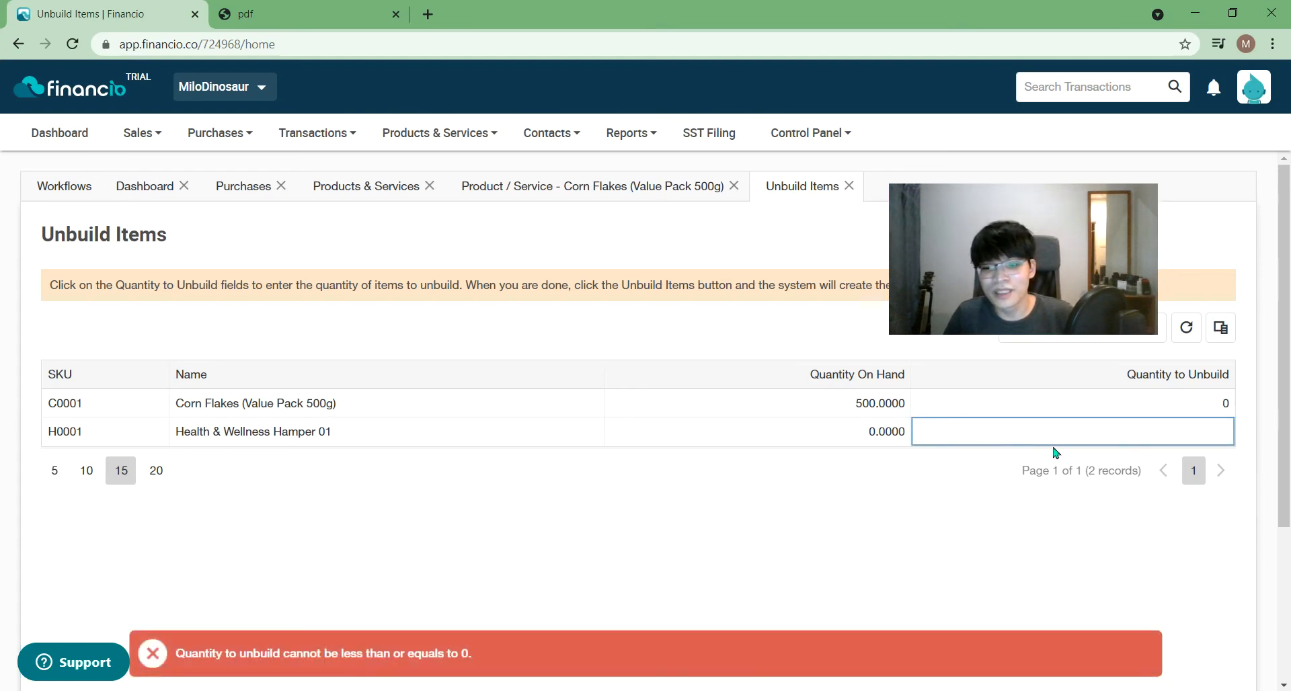
pyautogui.write('5')
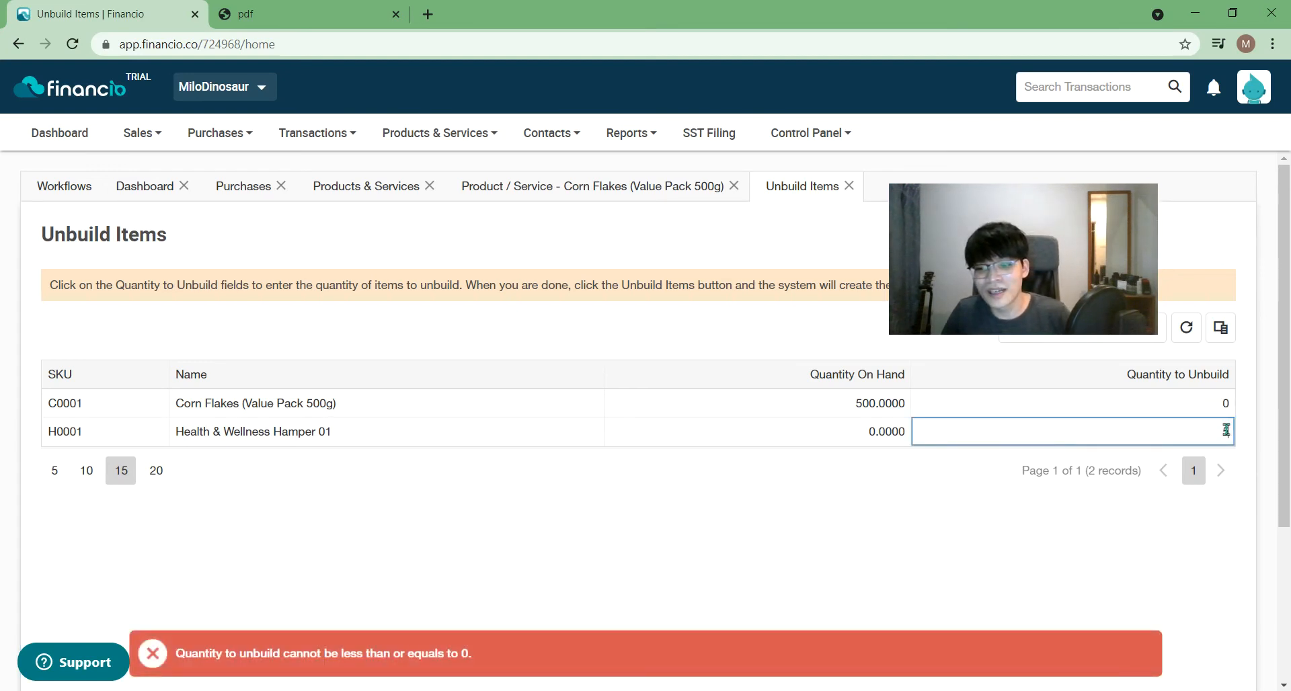
pyautogui.click(1117, 523)
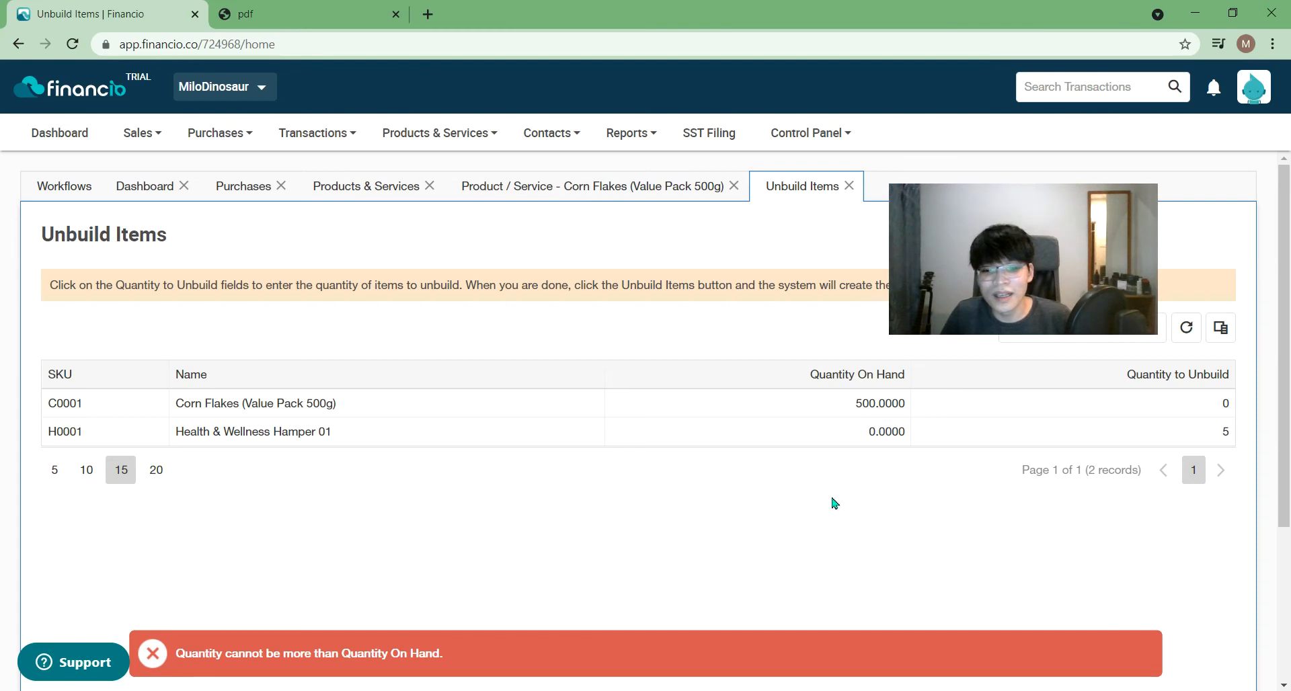
pyautogui.click(1224, 437)
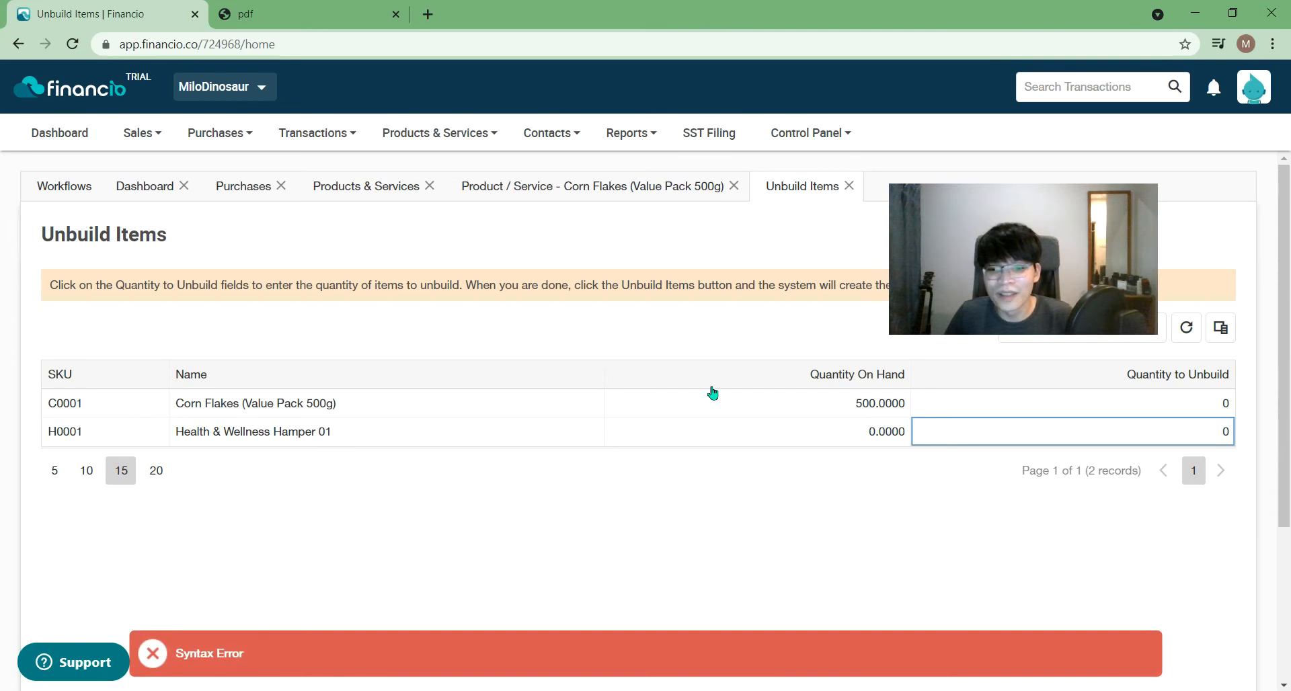
pyautogui.click(893, 501)
# - Set the Corn Flakes quantity to unbuild to 500, re-entering it after a refresh
pyautogui.click(1230, 405)
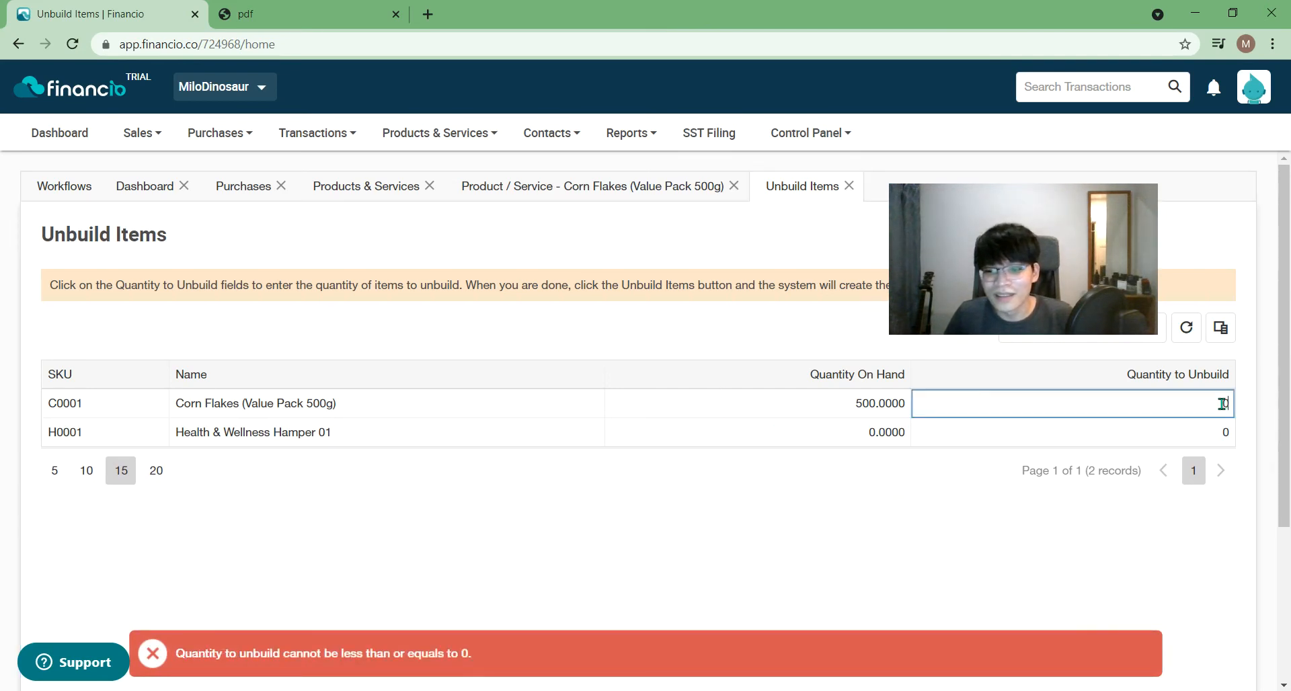
pyautogui.write('500')
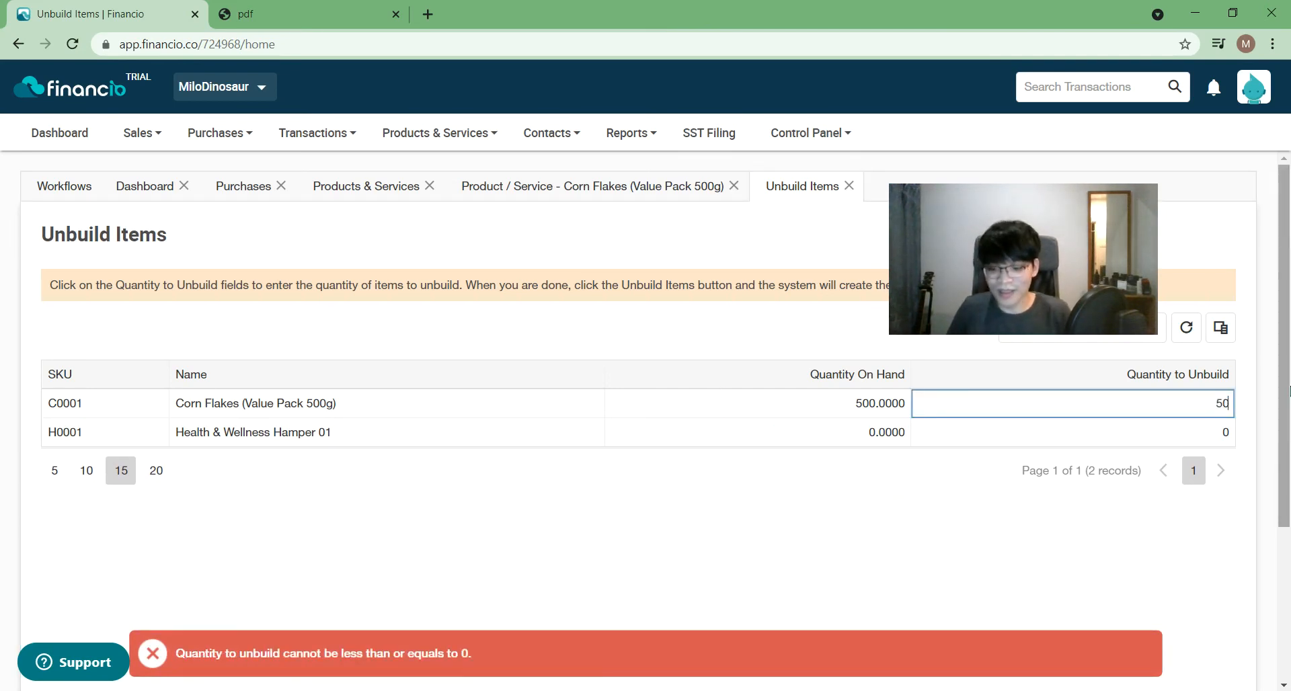
pyautogui.click(861, 511)
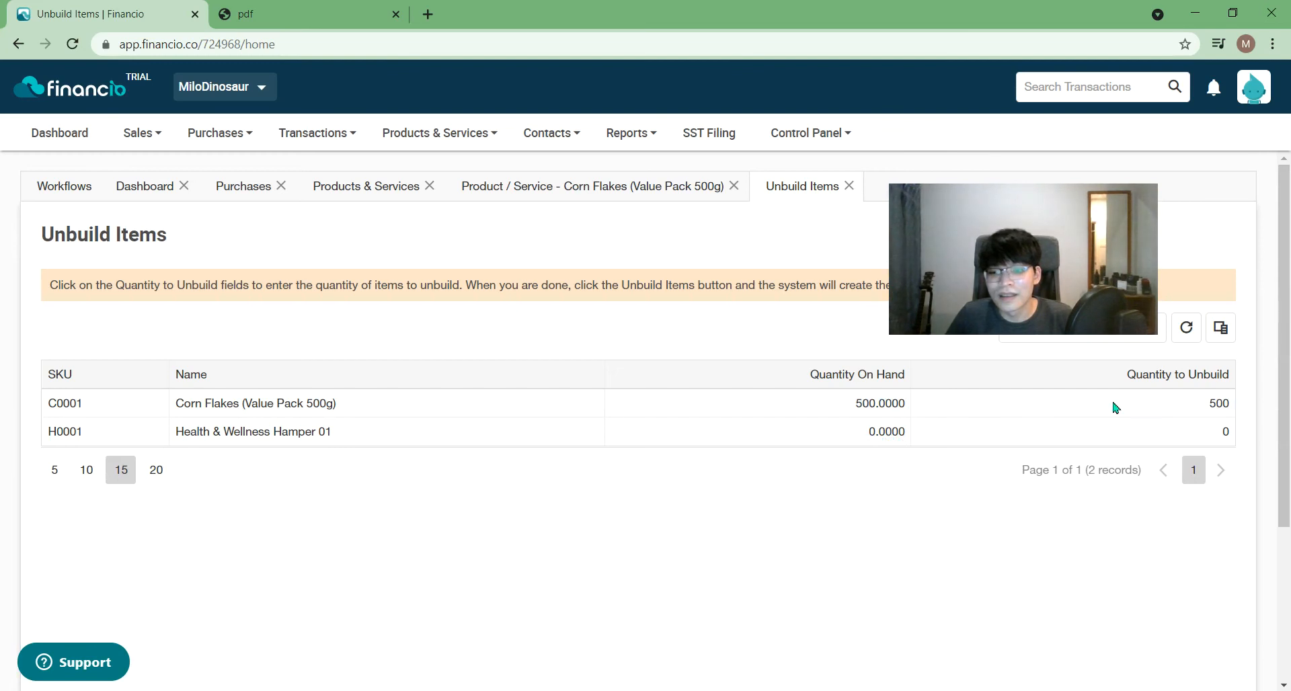
pyautogui.click(1219, 398)
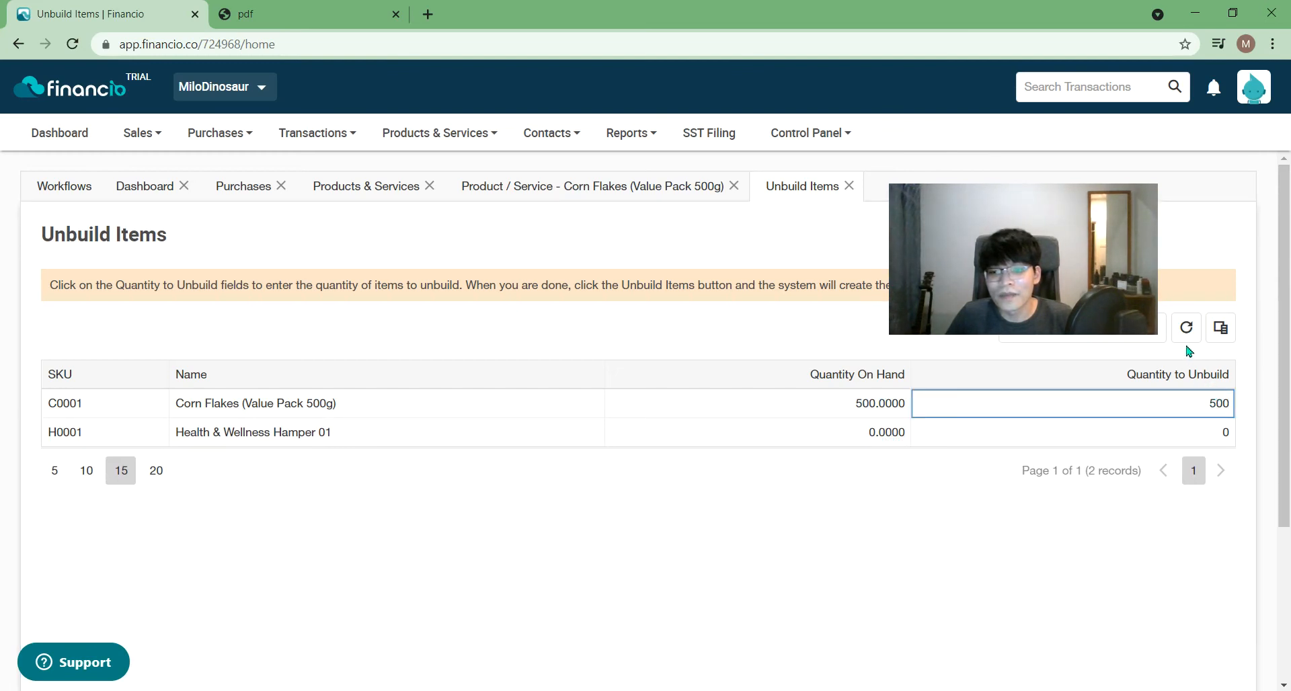
pyautogui.click(1185, 330)
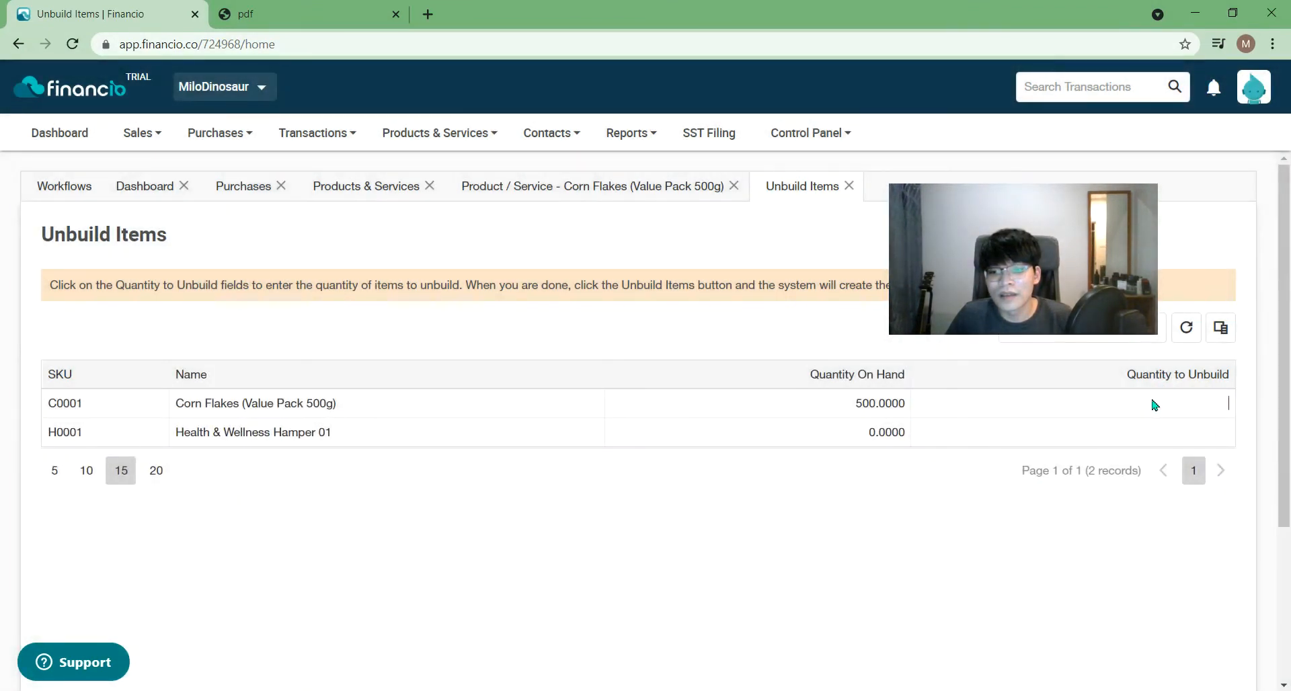
pyautogui.click(1157, 404)
pyautogui.write('500')
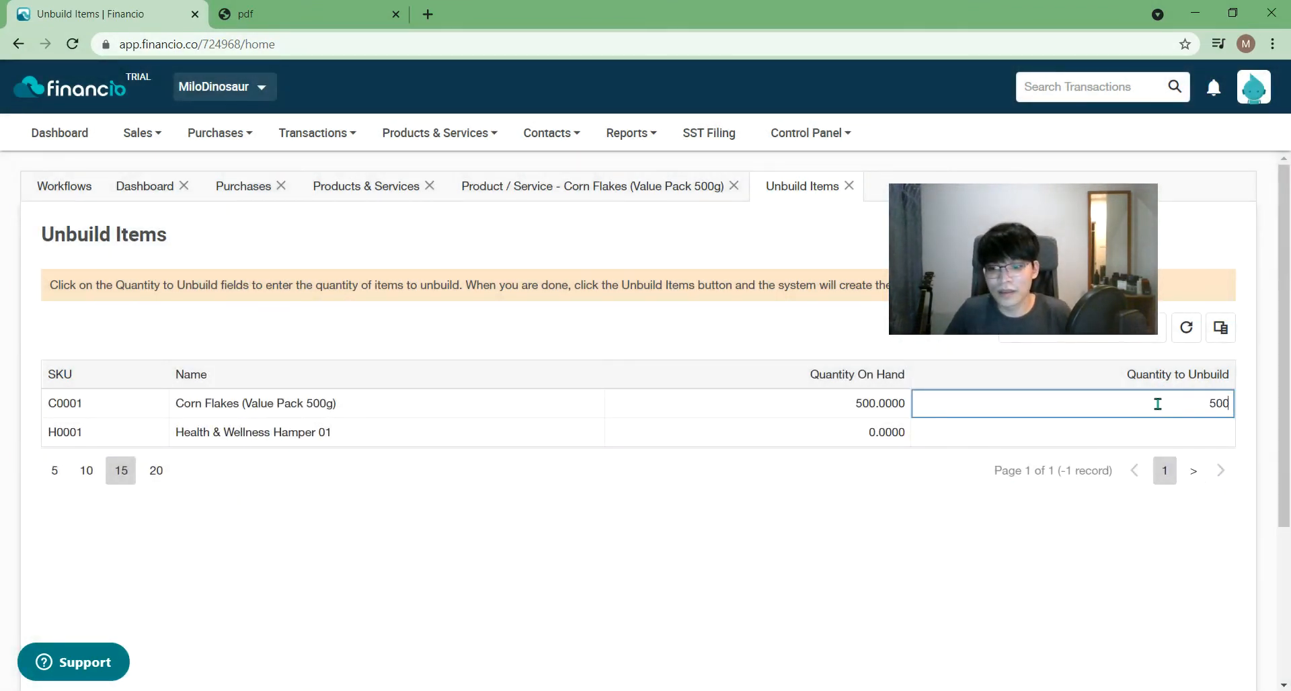
pyautogui.click(967, 485)
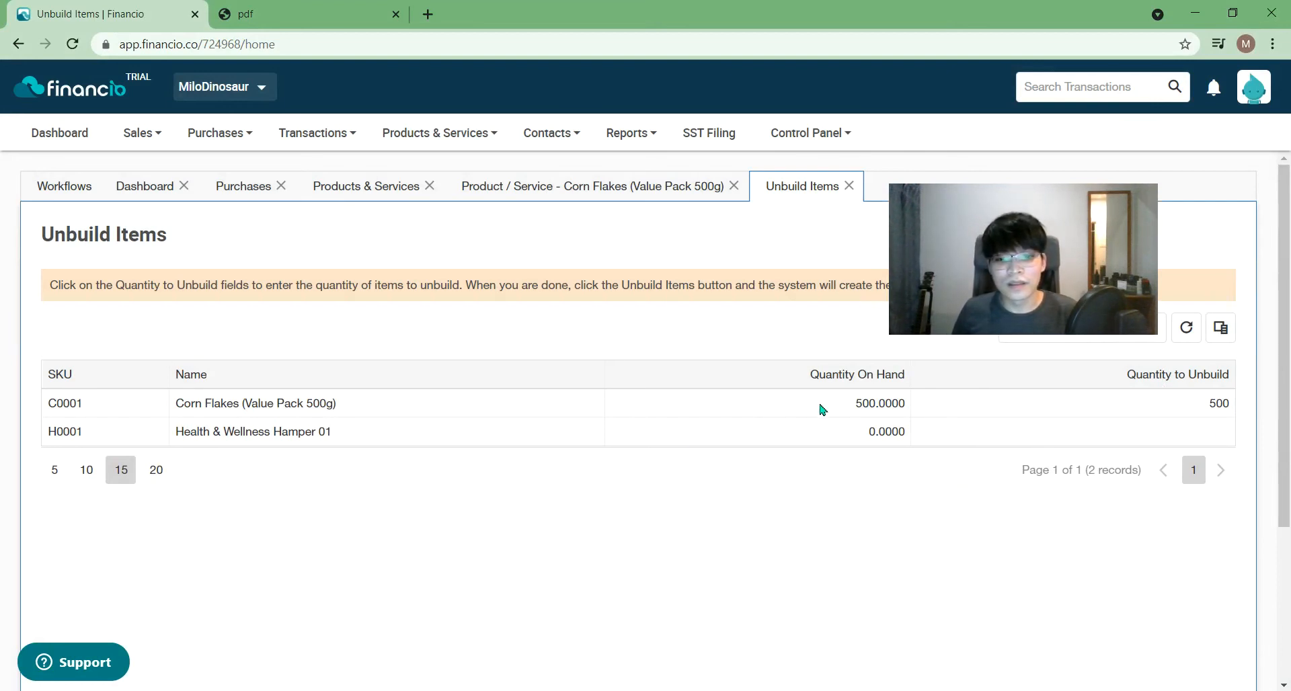
# - Close the Corn Flakes product page
pyautogui.moveTo(966, 284); pyautogui.dragTo(1086, 206)
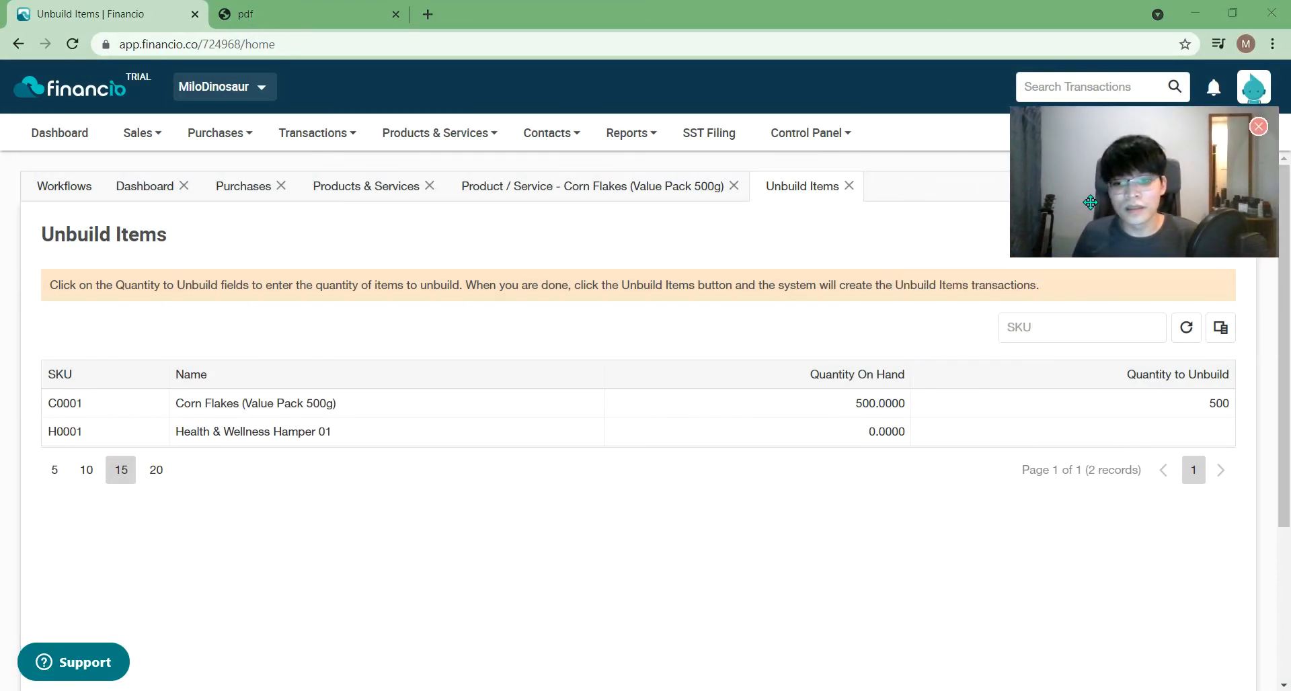
pyautogui.click(867, 469)
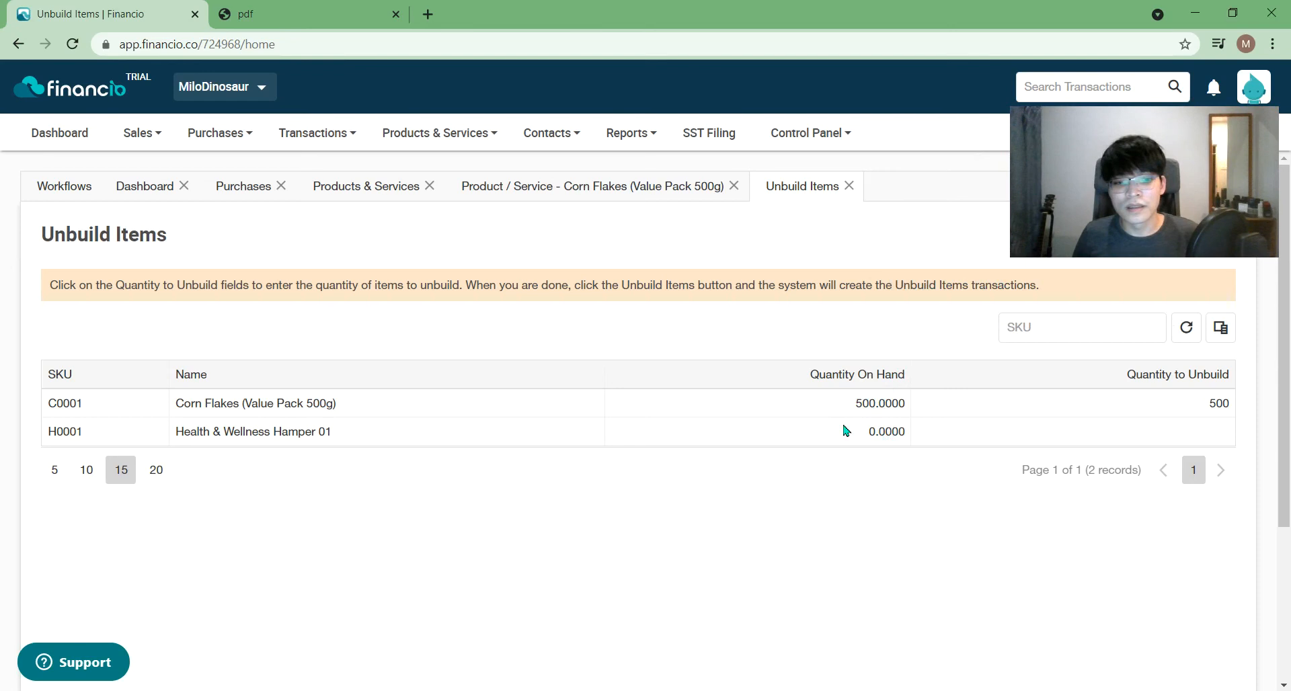
pyautogui.click(725, 192)
pyautogui.click(734, 186)
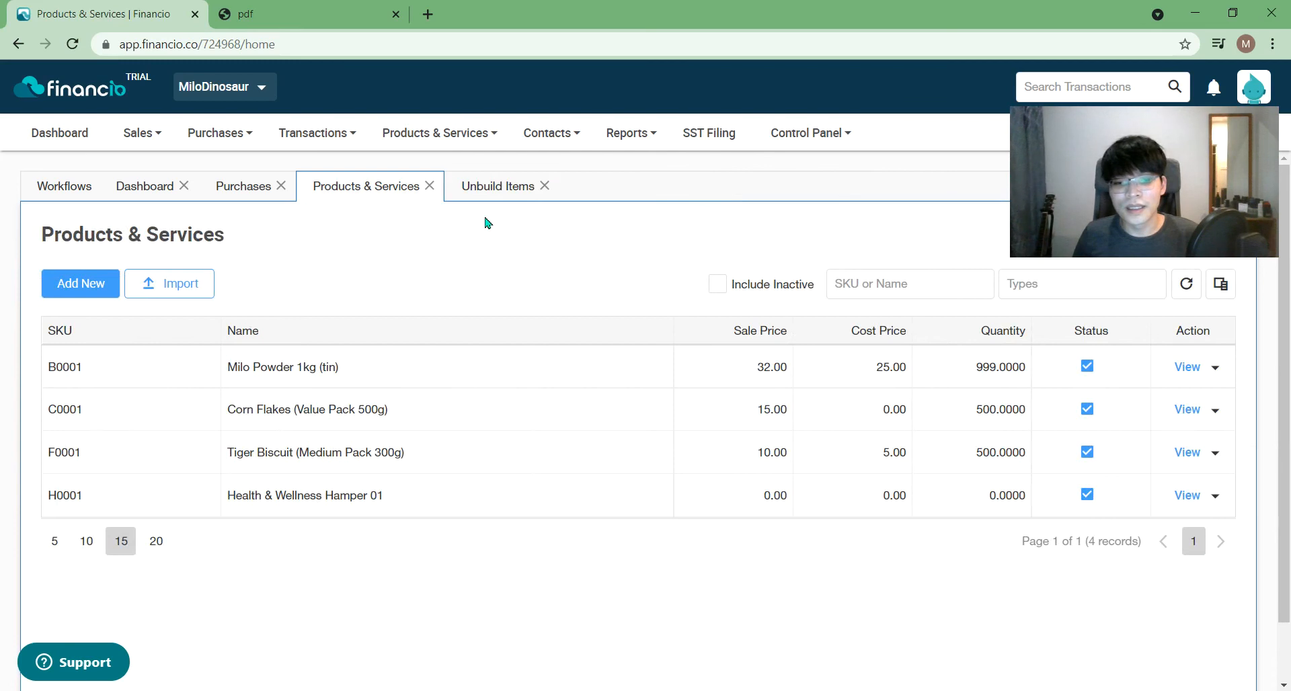
# - Reopen Corn Flakes, delete both build items, turn auto build off, and save
pyautogui.click(1187, 409)
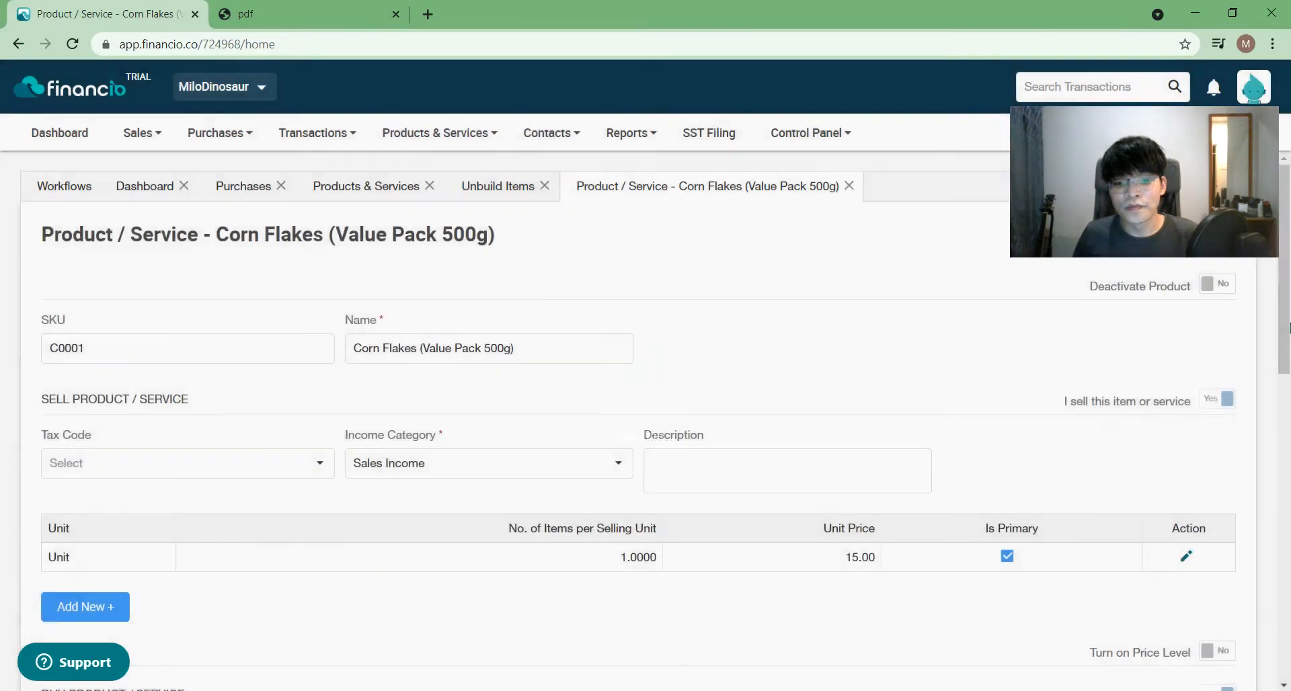
pyautogui.moveTo(1286, 328); pyautogui.dragTo(1286, 683)
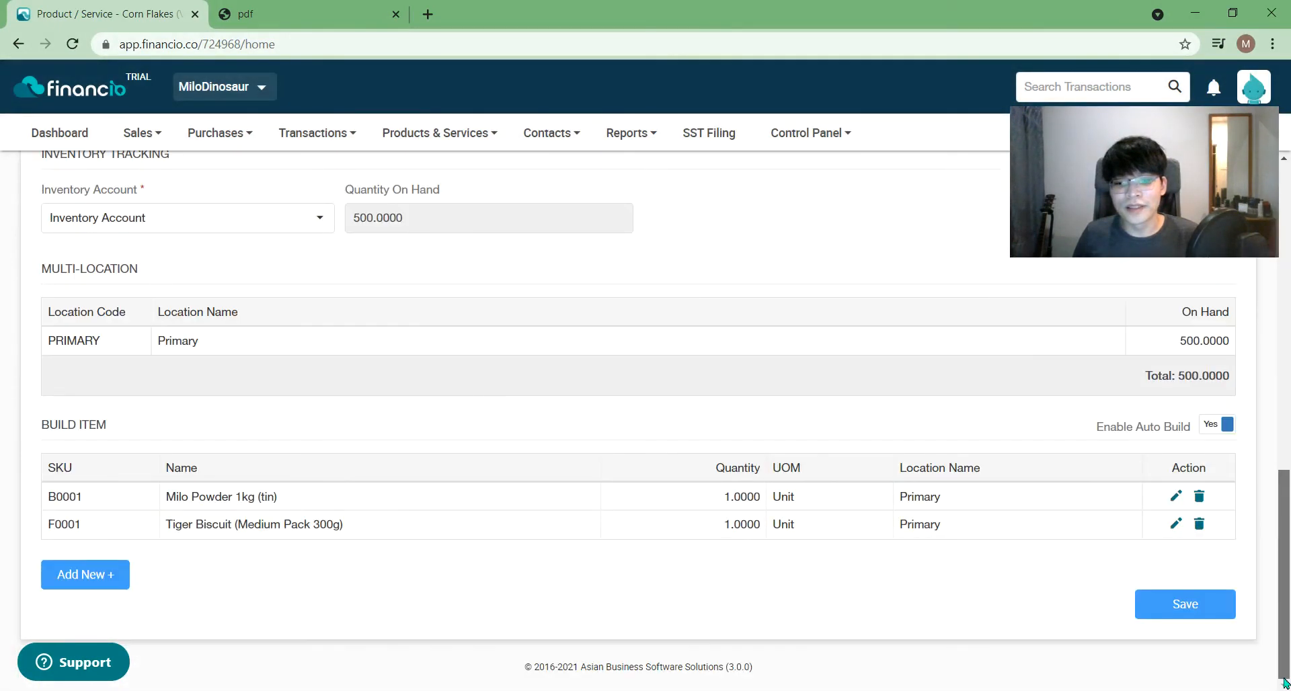
pyautogui.click(1199, 525)
pyautogui.click(715, 417)
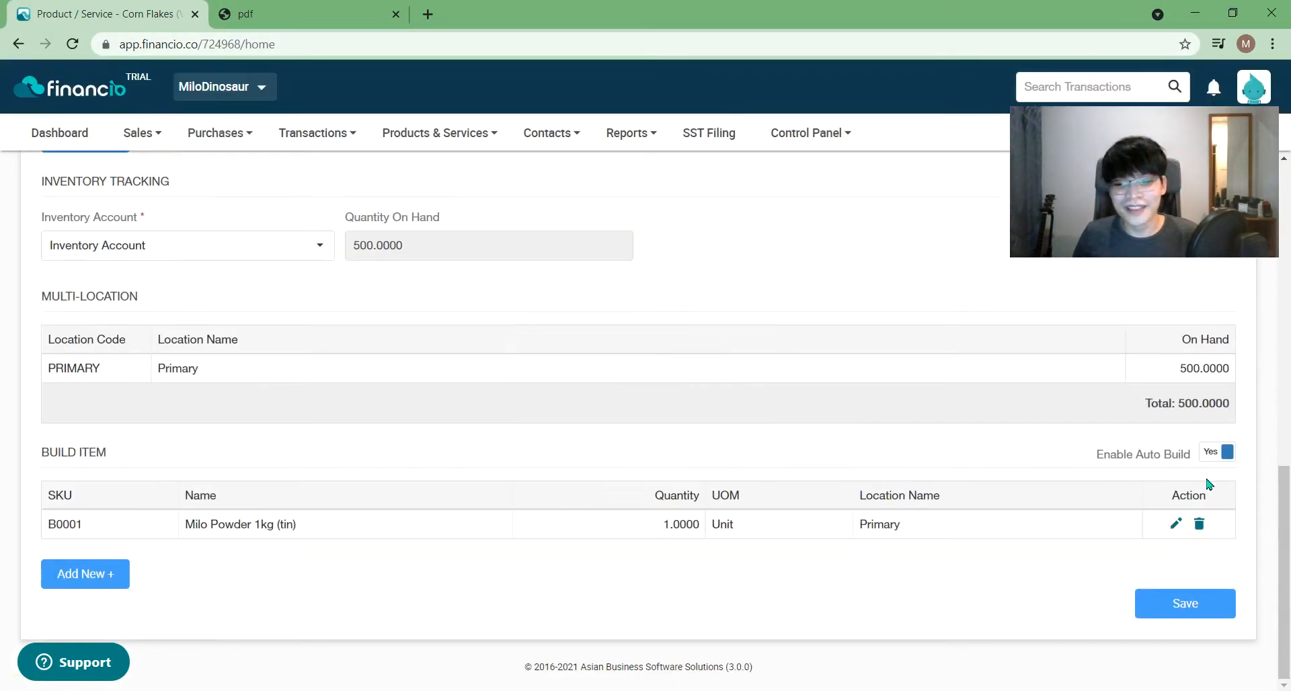
pyautogui.click(1199, 524)
pyautogui.click(700, 403)
pyautogui.click(1222, 452)
pyautogui.click(1213, 613)
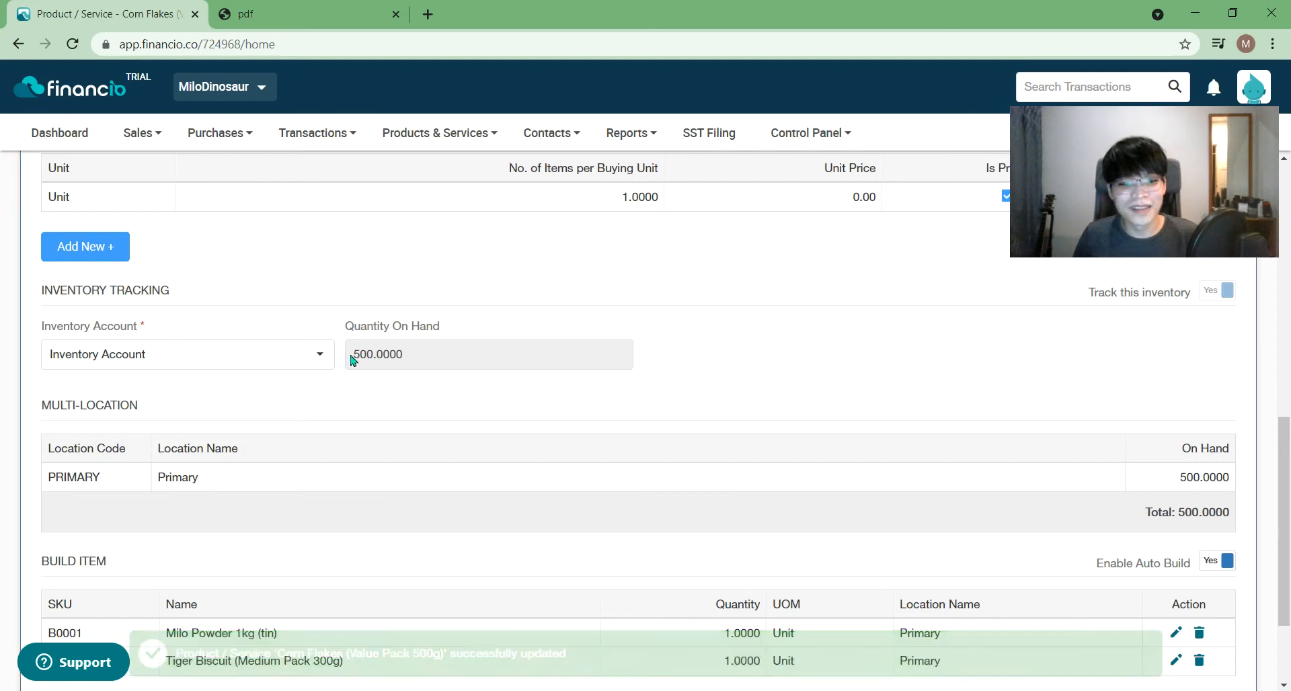
# - Scroll the reloaded Corn Flakes page to its Build Item section, still listing Milo Powder and Tiger Biscuit
pyautogui.scroll(5, 424, 363)
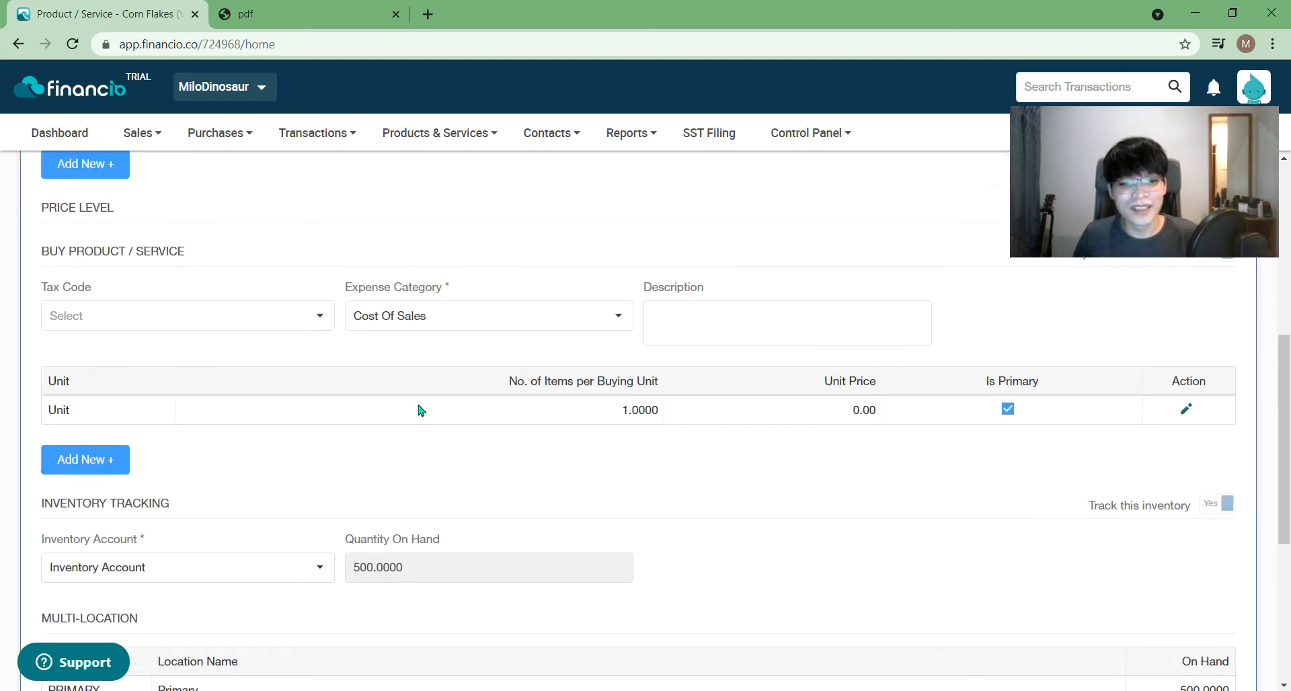
pyautogui.scroll(1, 424, 437)
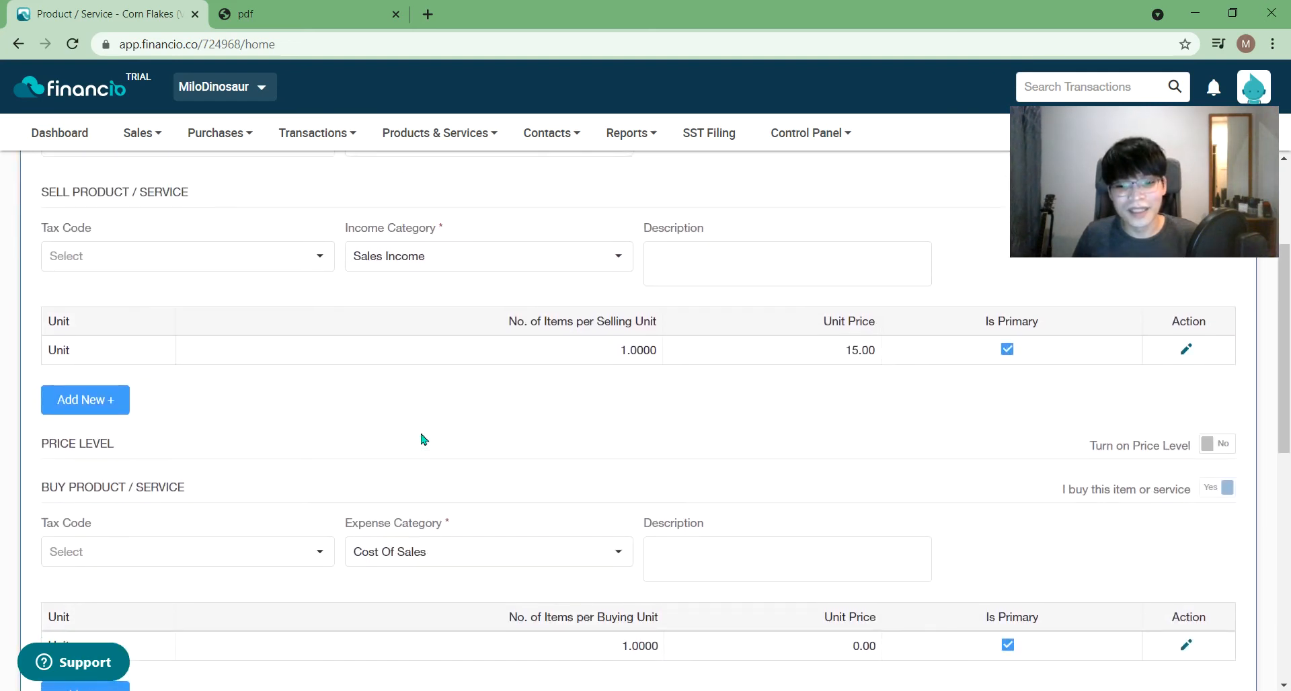
pyautogui.scroll(3, 424, 439)
pyautogui.scroll(-8, 423, 439)
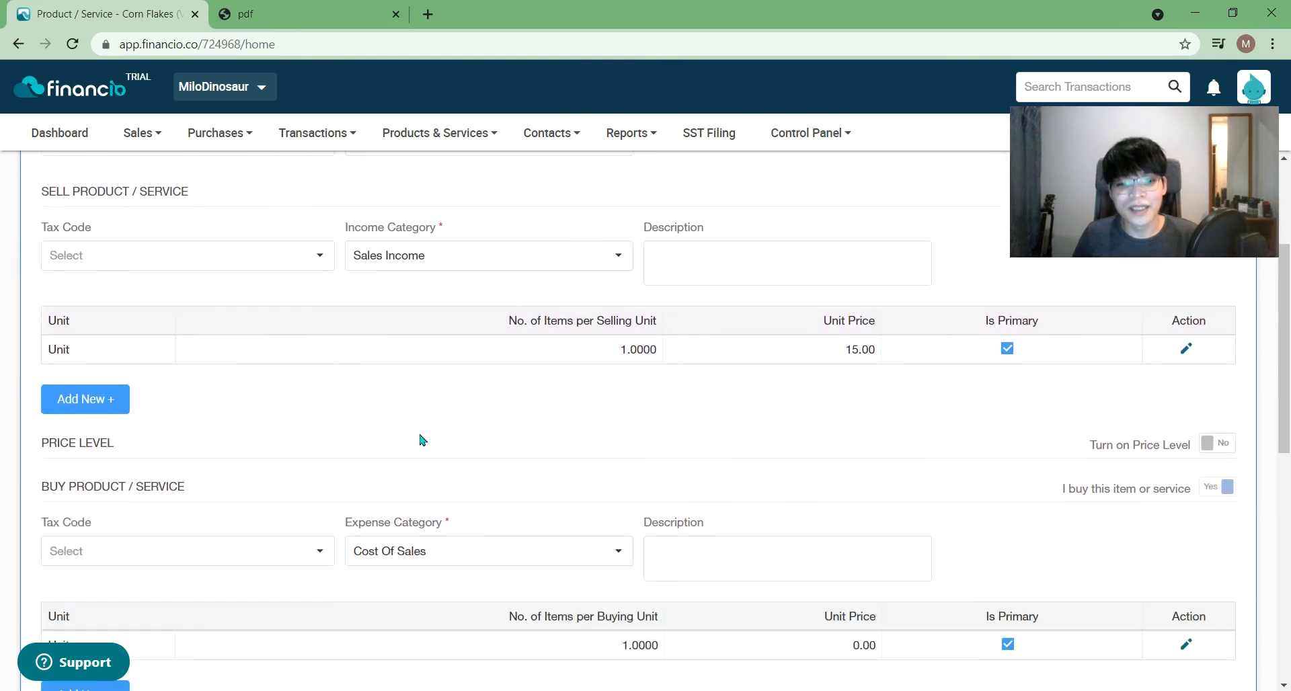
pyautogui.scroll(-3, 402, 478)
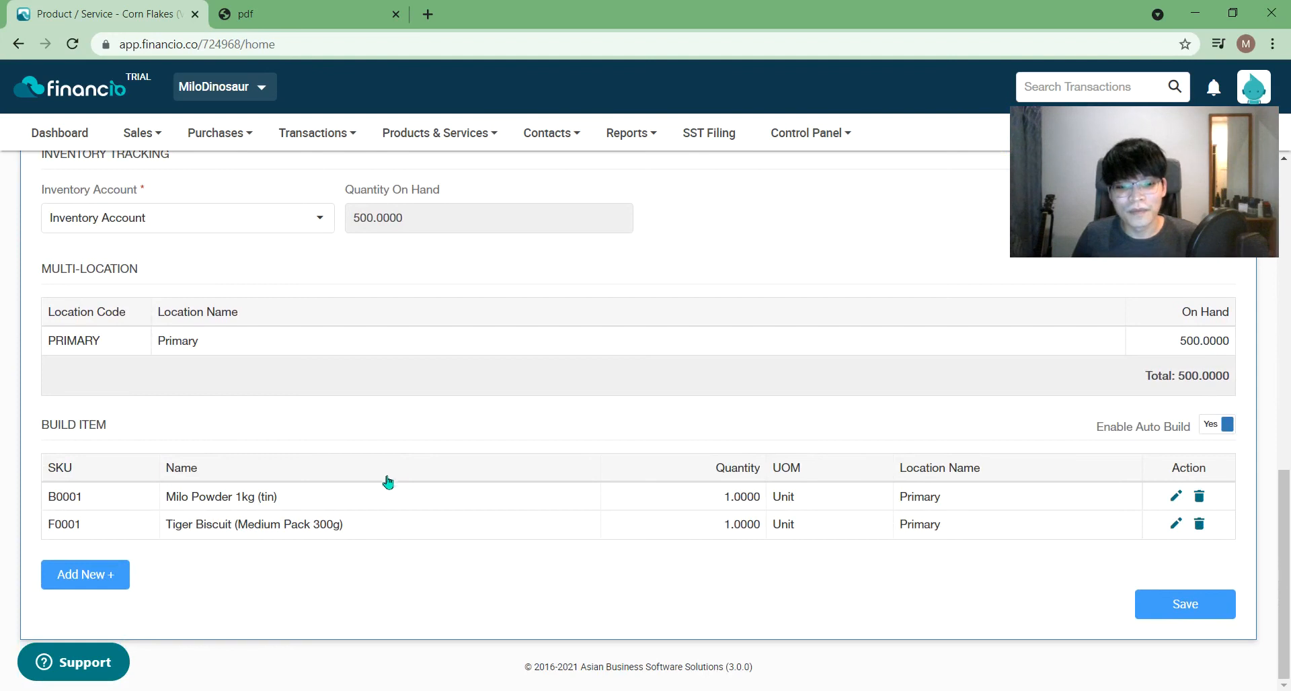
# - Delete the Tiger Biscuit and Milo Powder build items from Corn Flakes and save
pyautogui.click(1200, 527)
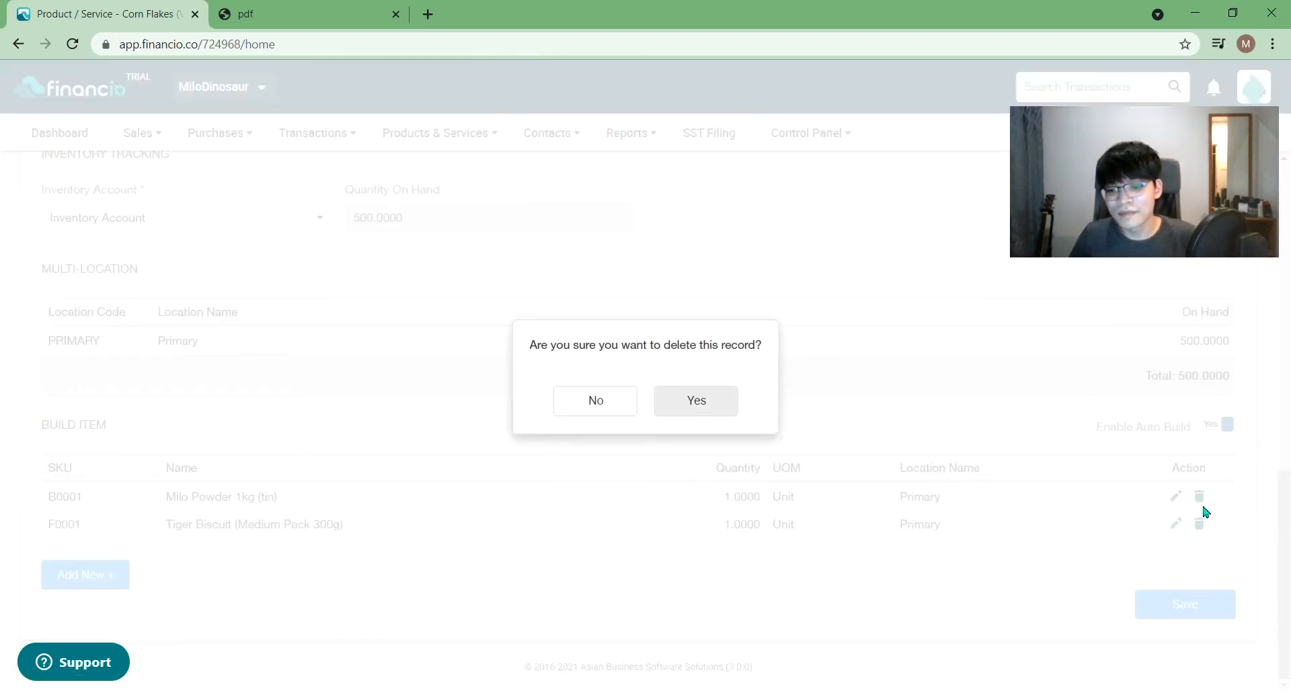
pyautogui.click(692, 406)
pyautogui.click(1201, 525)
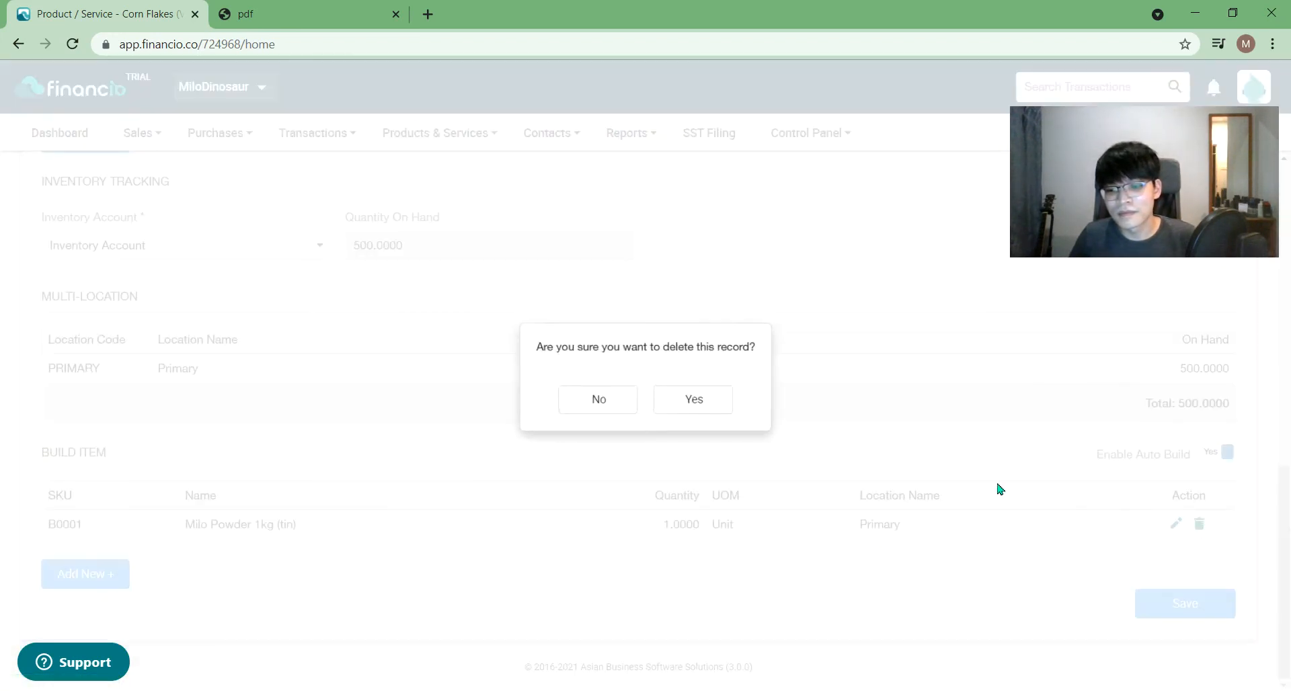
pyautogui.click(707, 408)
pyautogui.click(1225, 619)
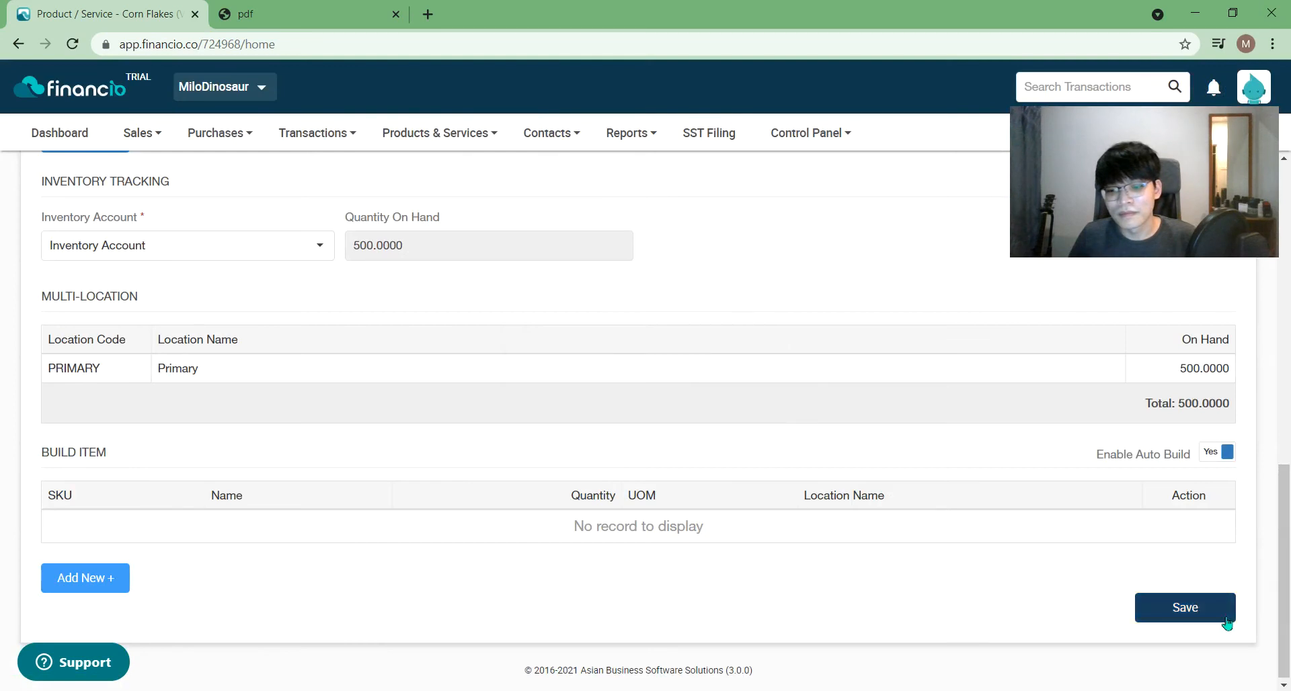
pyautogui.click(1197, 613)
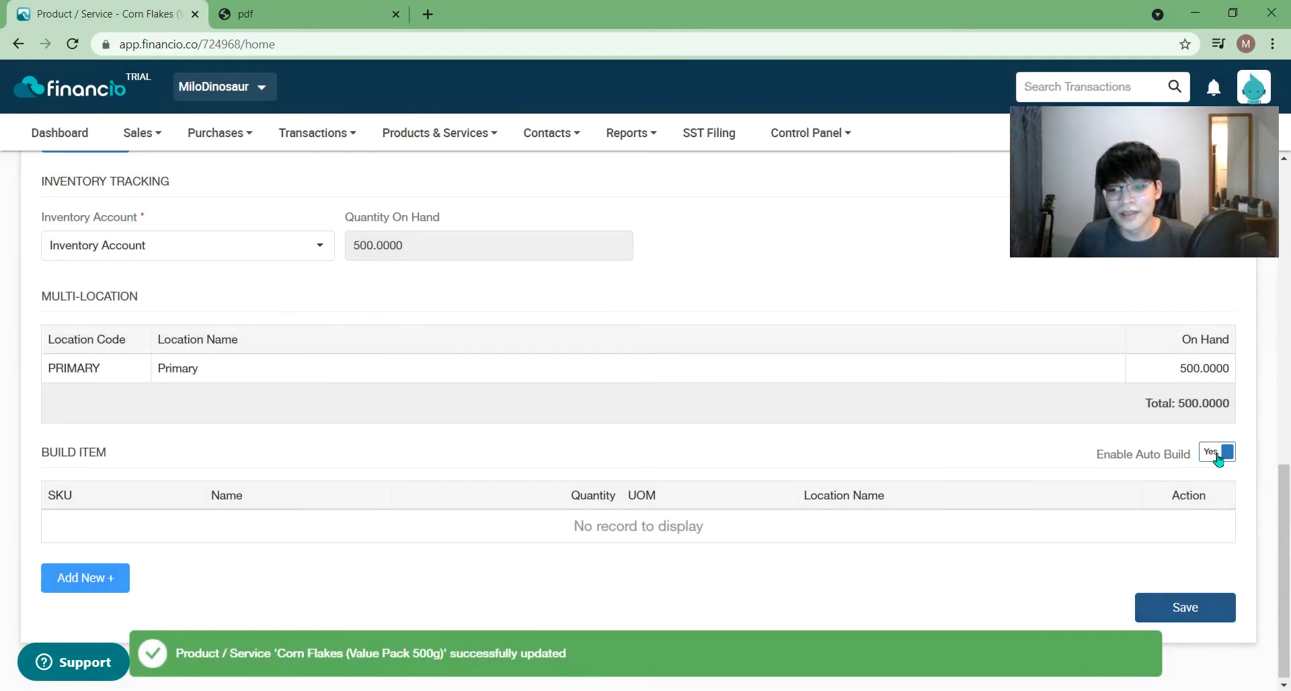
# - Set Enable Auto Build to No for Corn Flakes and save the product
pyautogui.click(1220, 456)
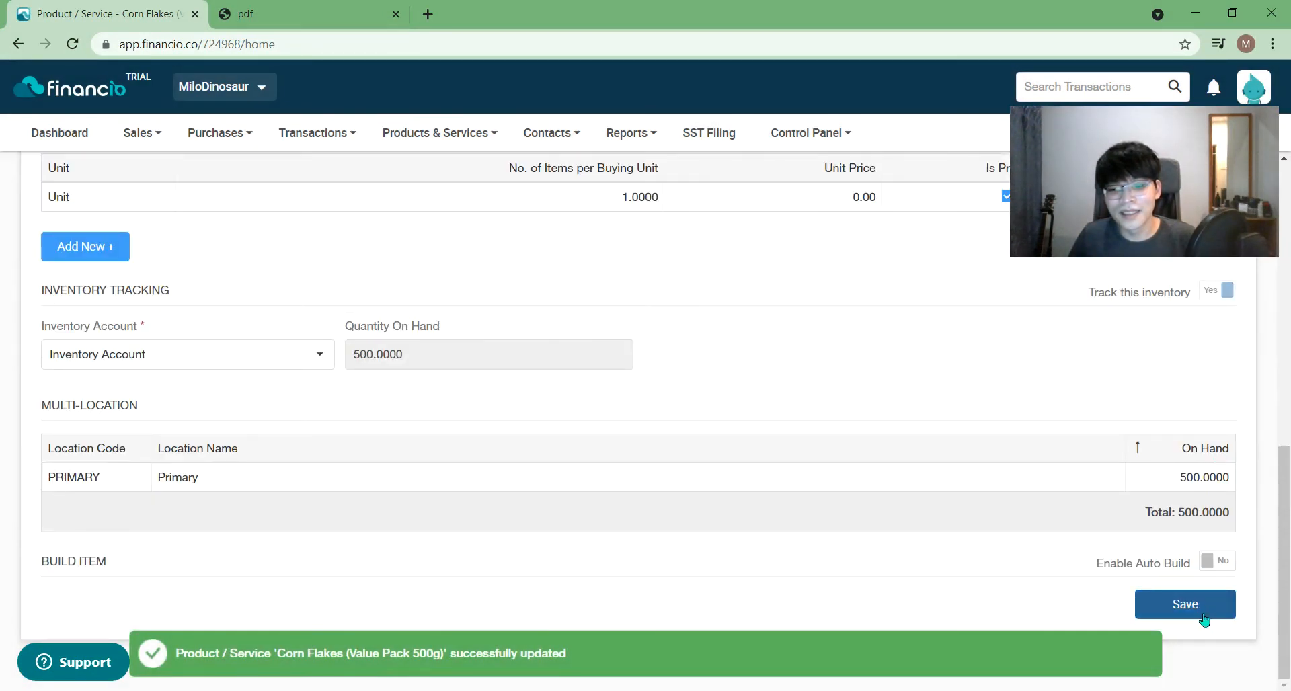
pyautogui.click(1219, 561)
pyautogui.scroll(-1, 1214, 563)
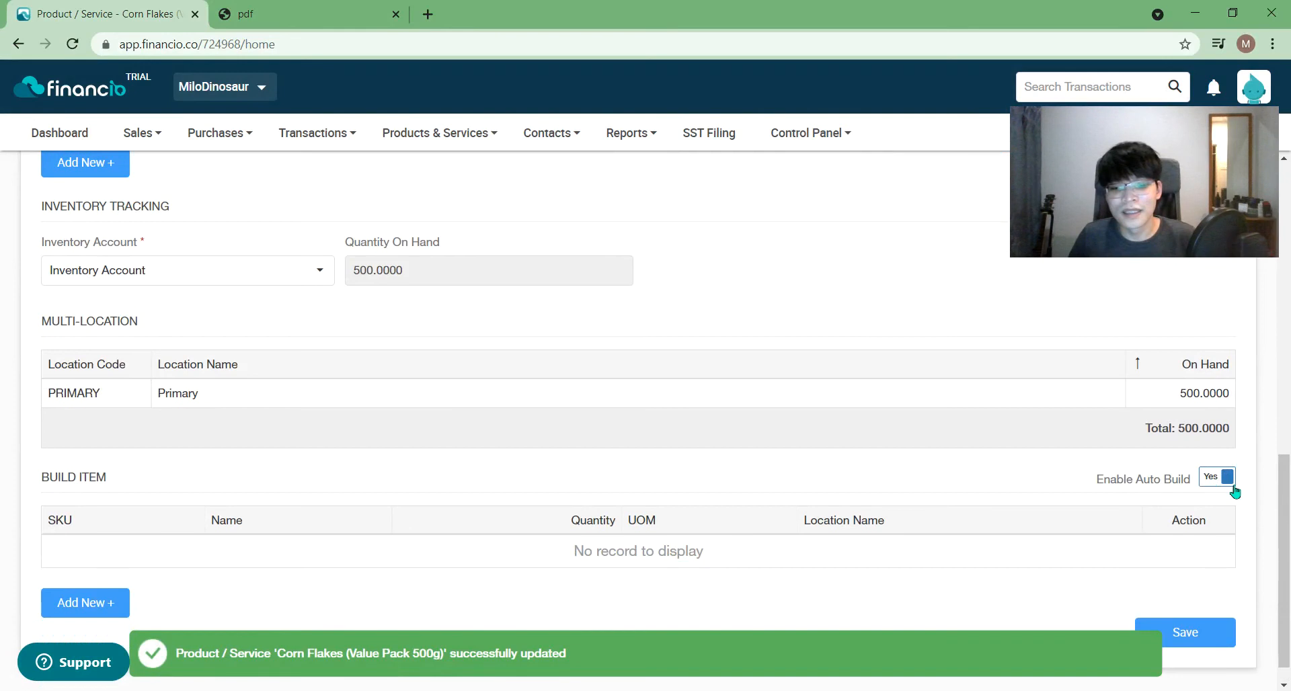
pyautogui.click(1233, 486)
pyautogui.click(1207, 610)
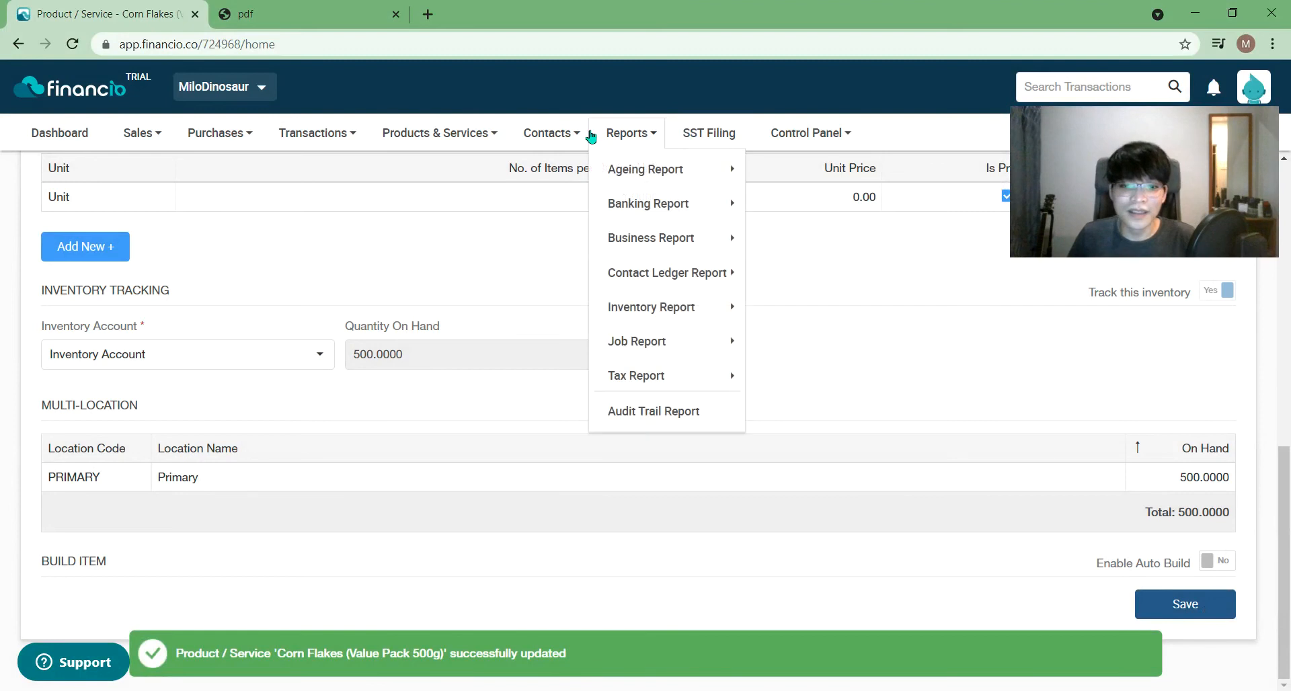
pyautogui.moveTo(423, 137)
pyautogui.moveTo(453, 355)
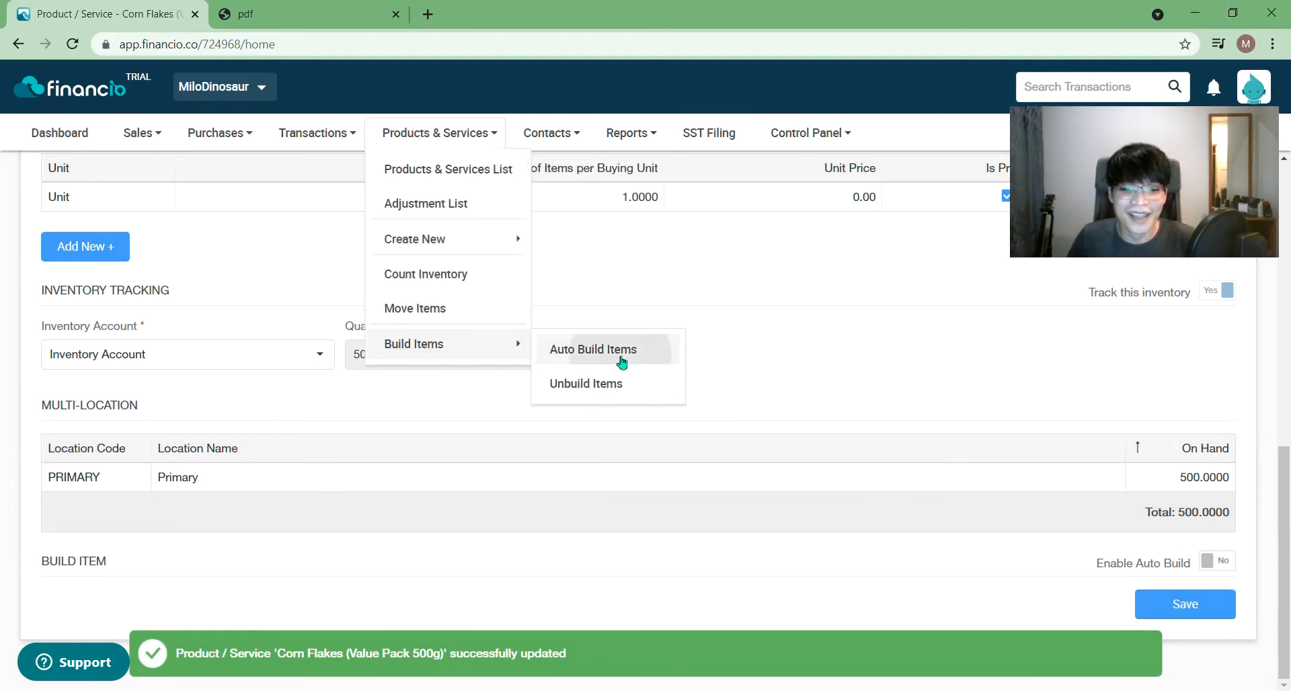
# - Open Auto Build Items and examine the hamper's quantity on hand, then reload the list
pyautogui.click(622, 363)
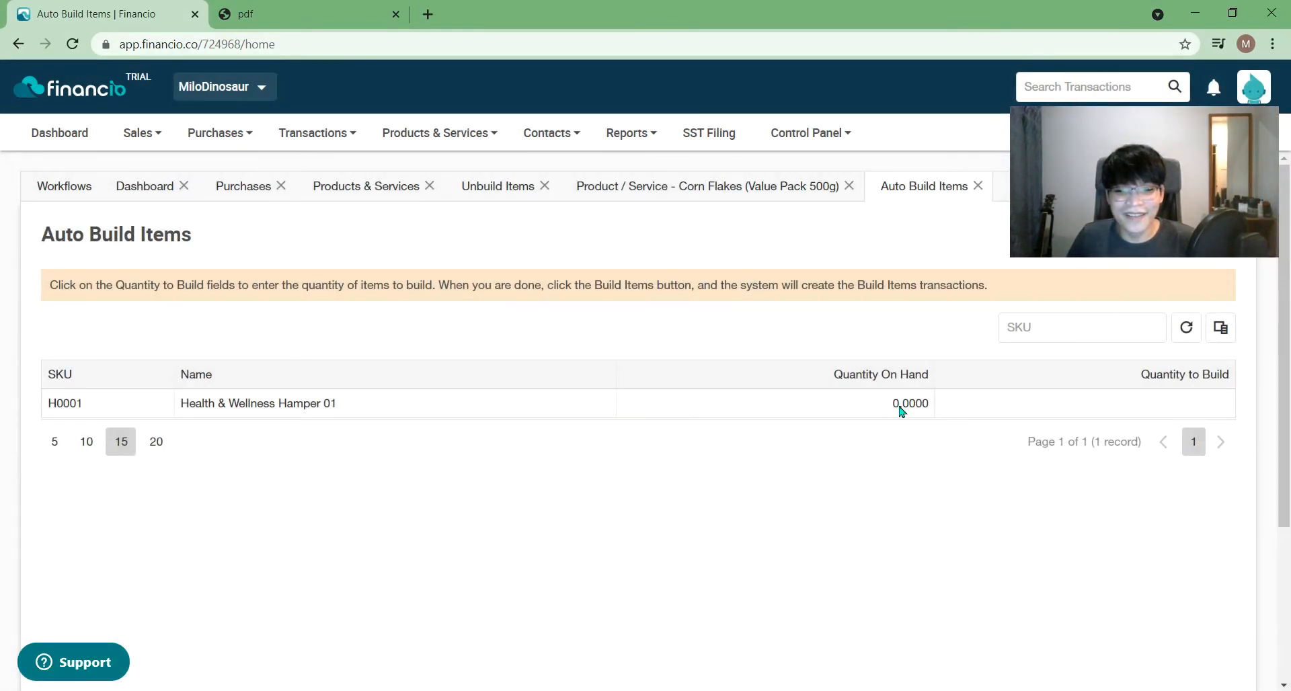
pyautogui.doubleClick(902, 405)
pyautogui.click(1090, 406)
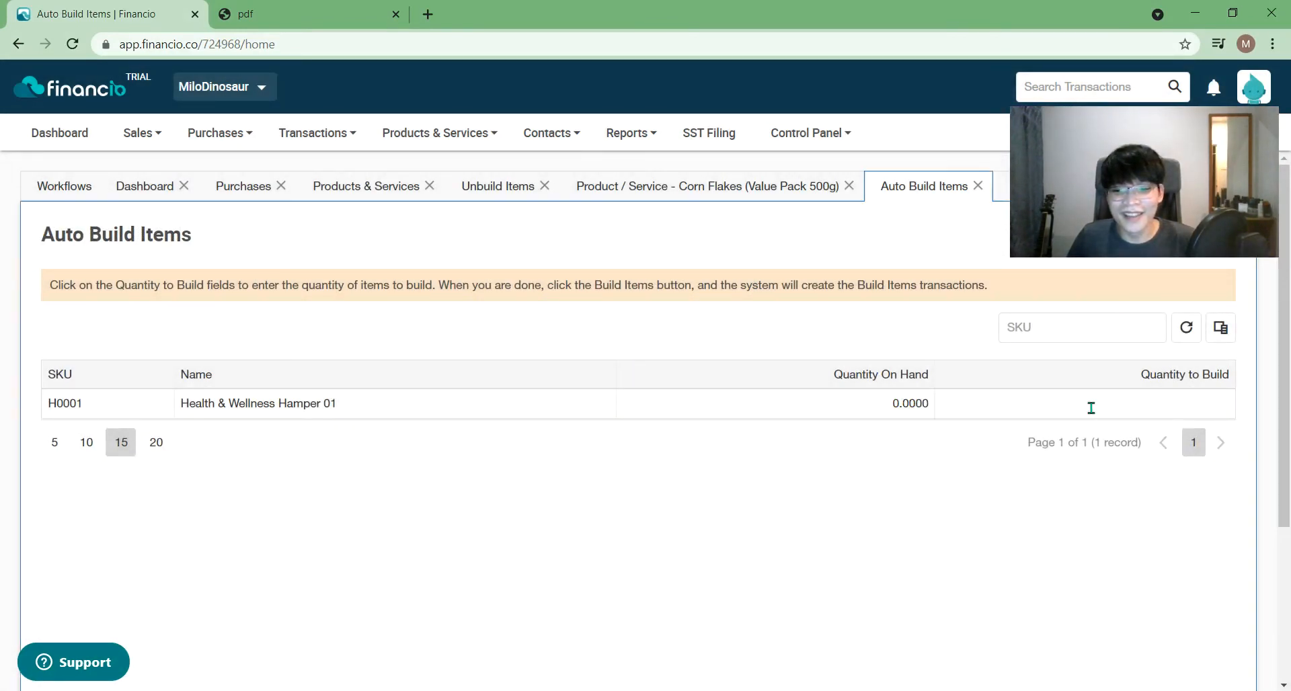
pyautogui.doubleClick(909, 404)
pyautogui.click(851, 484)
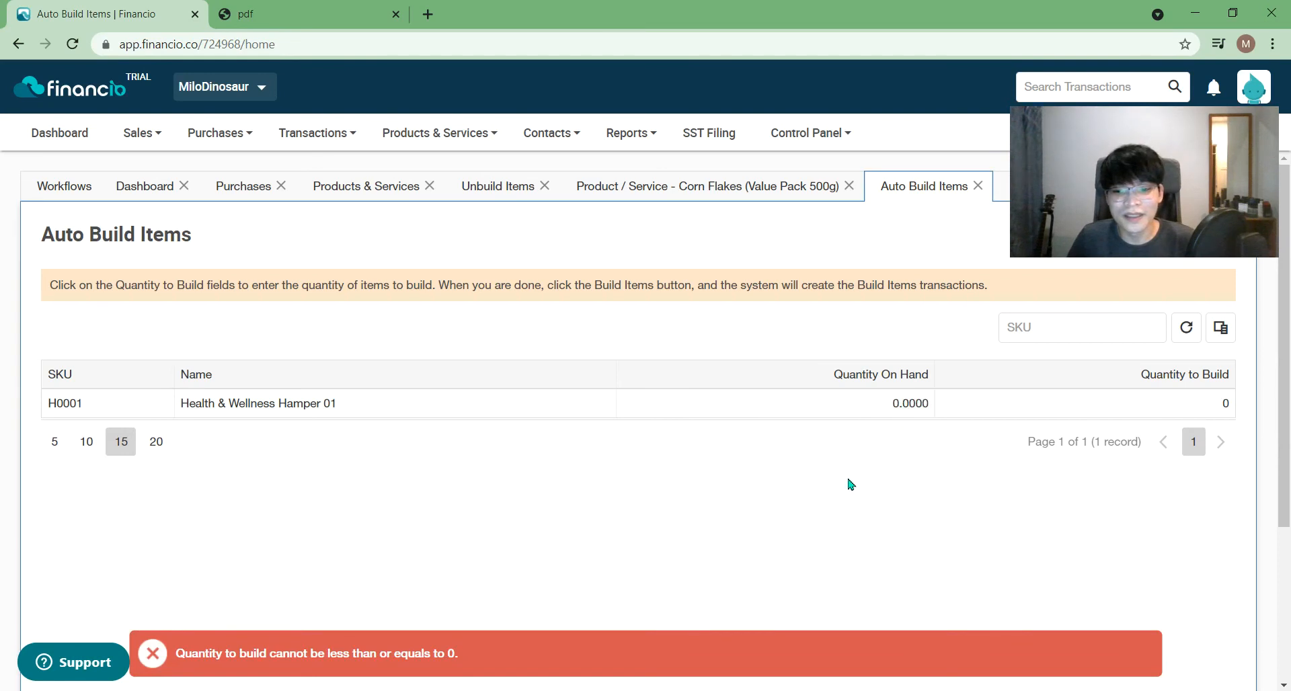
pyautogui.click(899, 407)
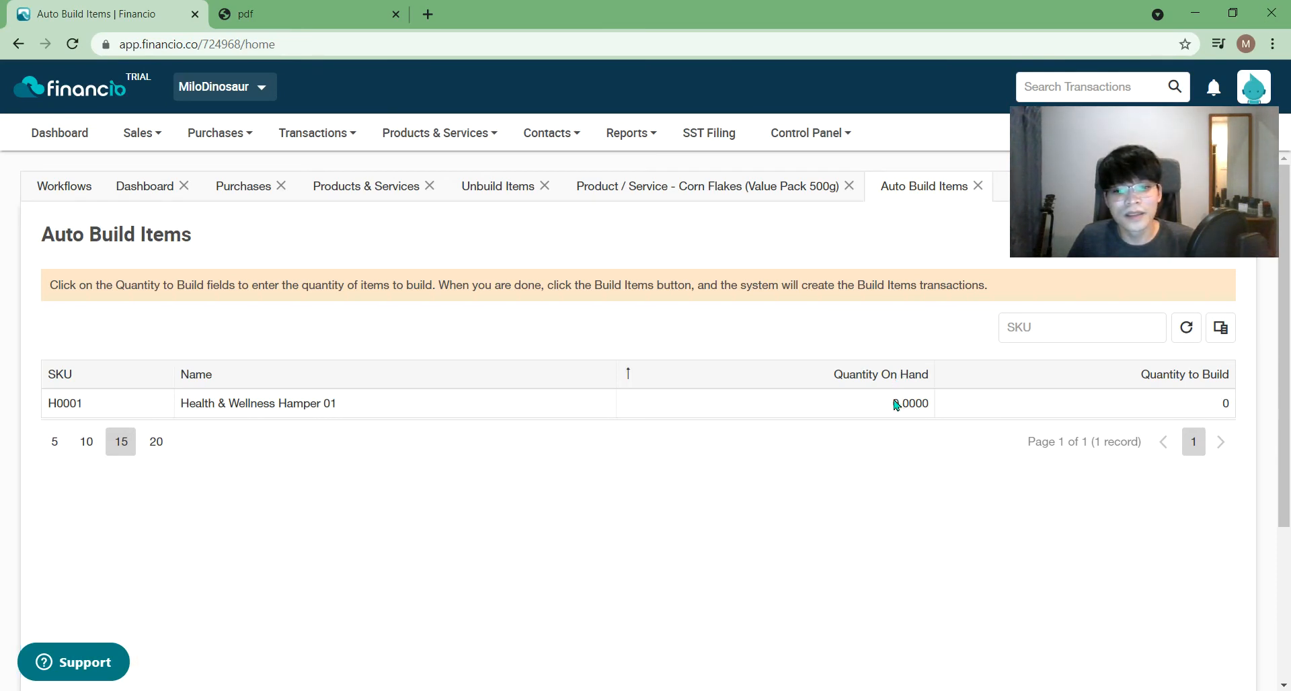
pyautogui.doubleClick(897, 405)
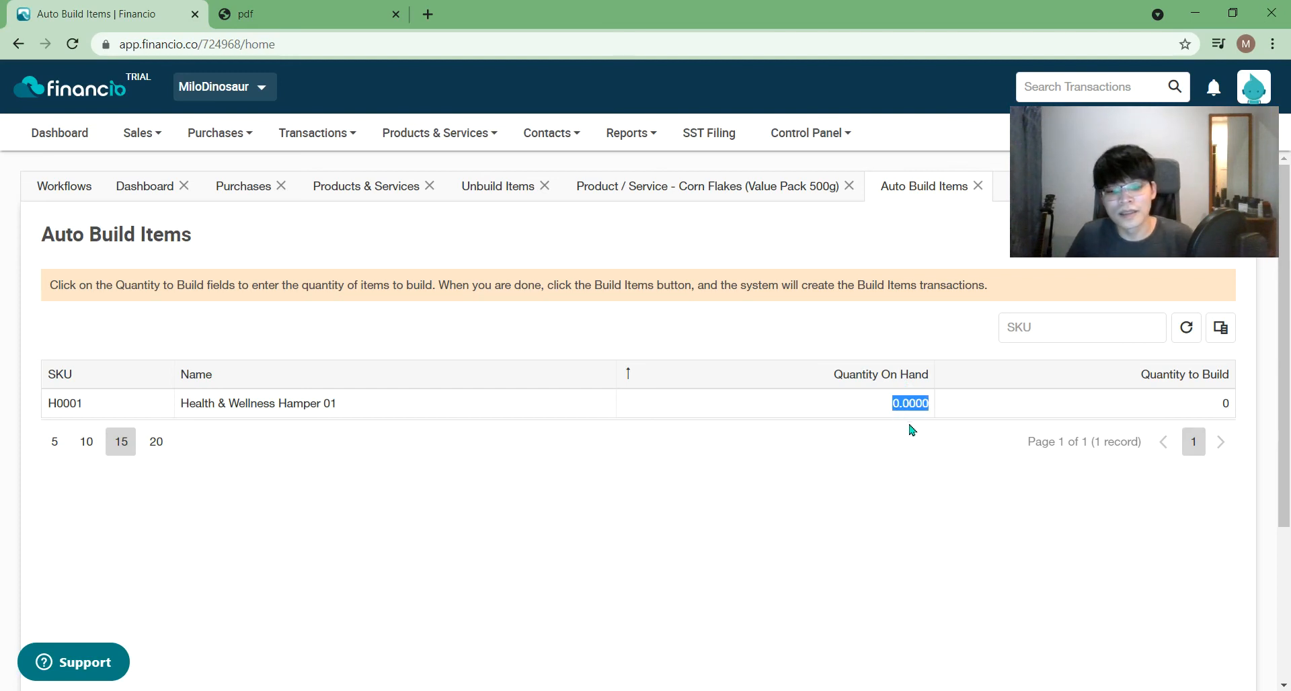
pyautogui.click(969, 505)
pyautogui.click(1187, 328)
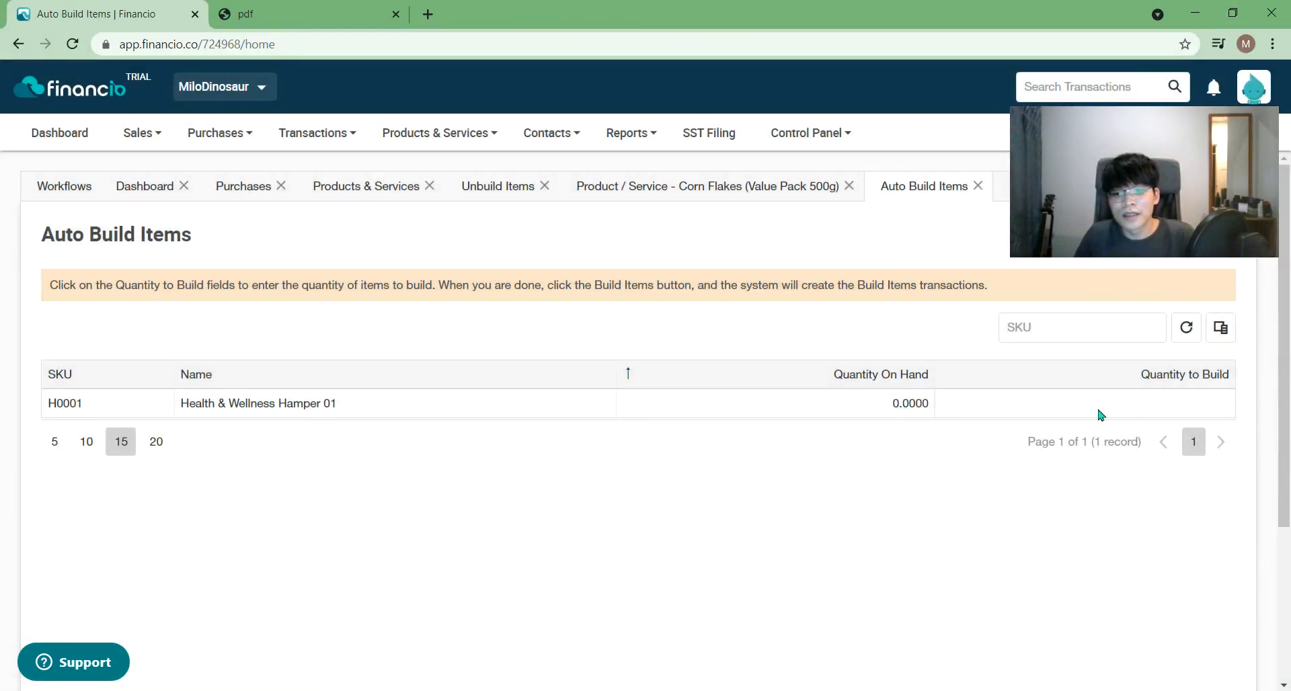
# - Enter 5 as the hamper's quantity to build, reload, and switch to Unbuild Items
pyautogui.click(1162, 404)
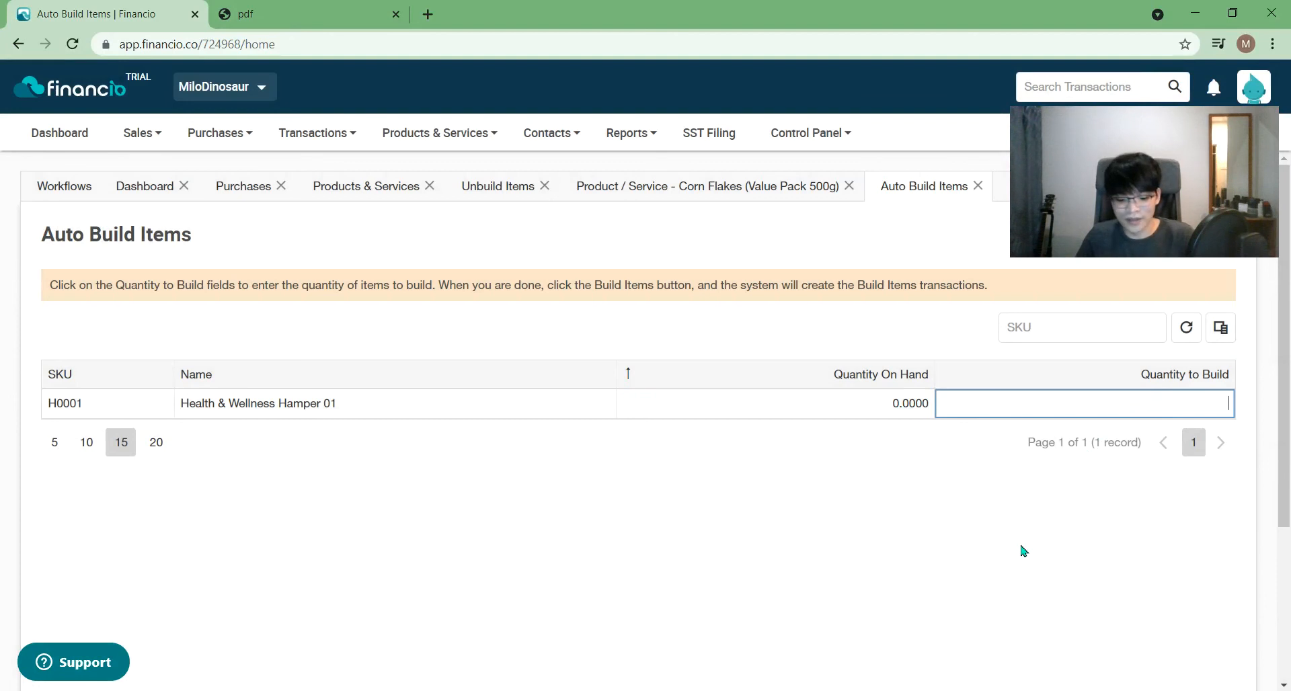
pyautogui.write('5')
pyautogui.press('Return')
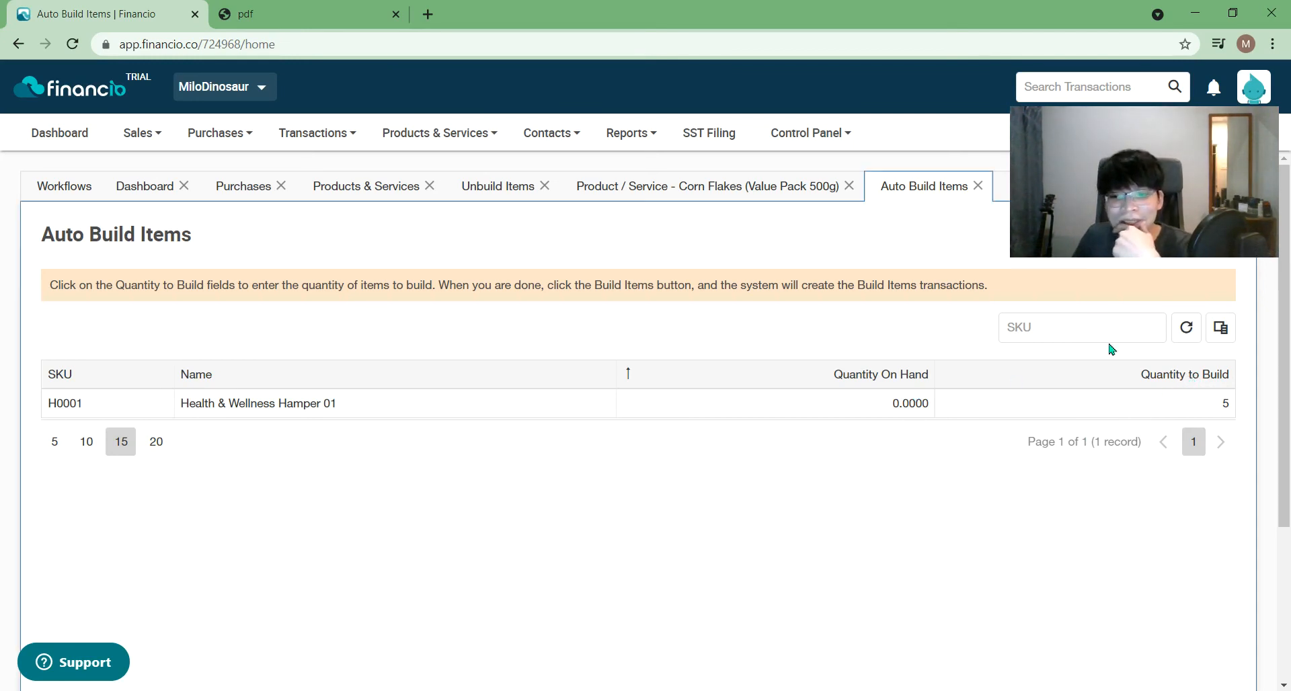
pyautogui.click(1186, 328)
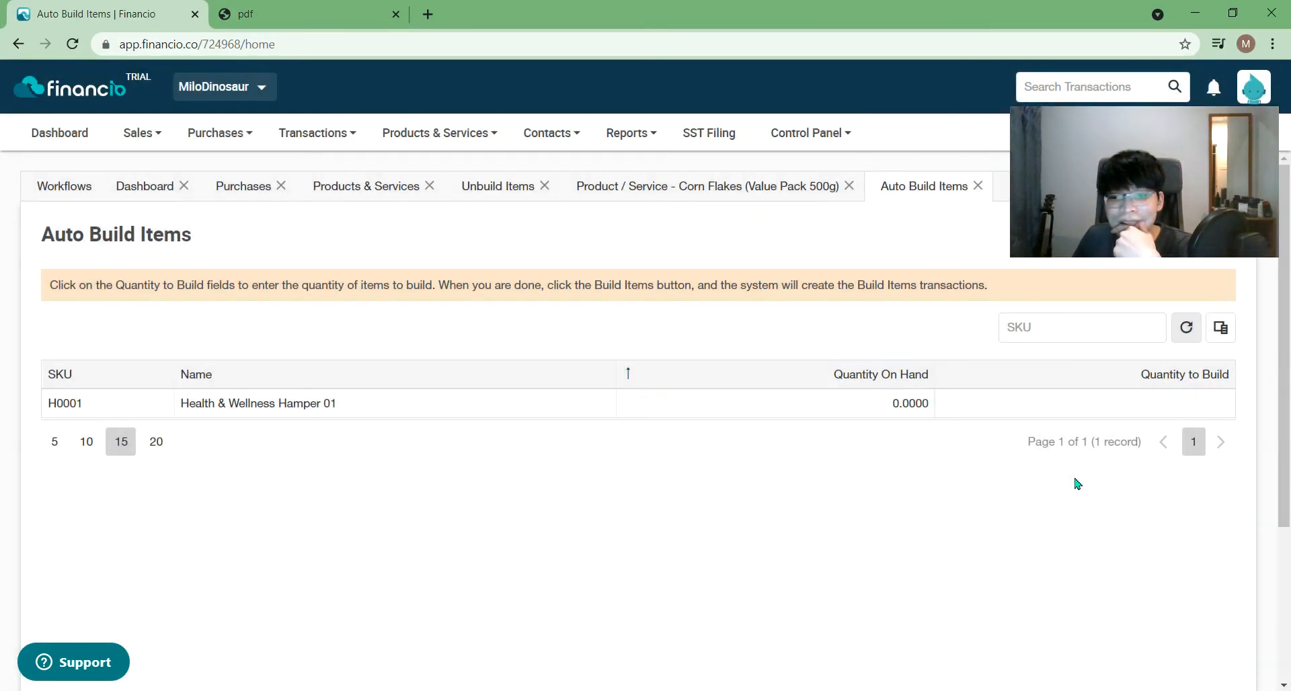
pyautogui.click(1177, 409)
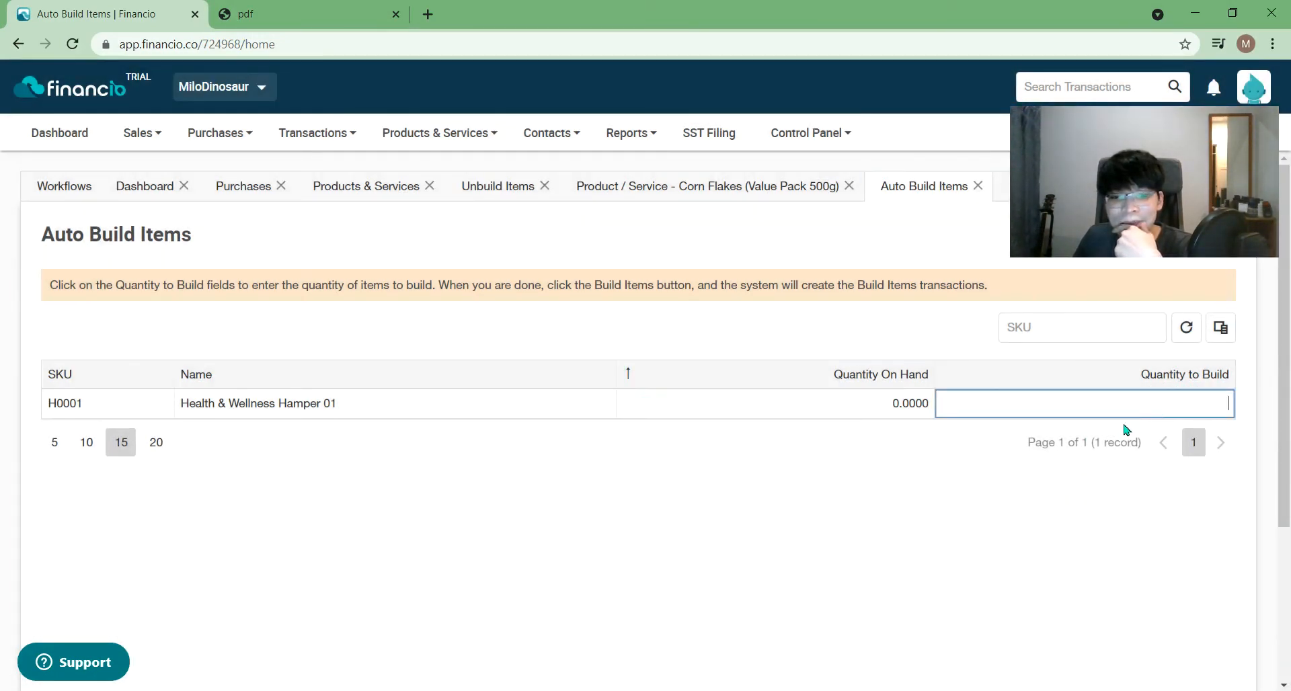
pyautogui.click(509, 197)
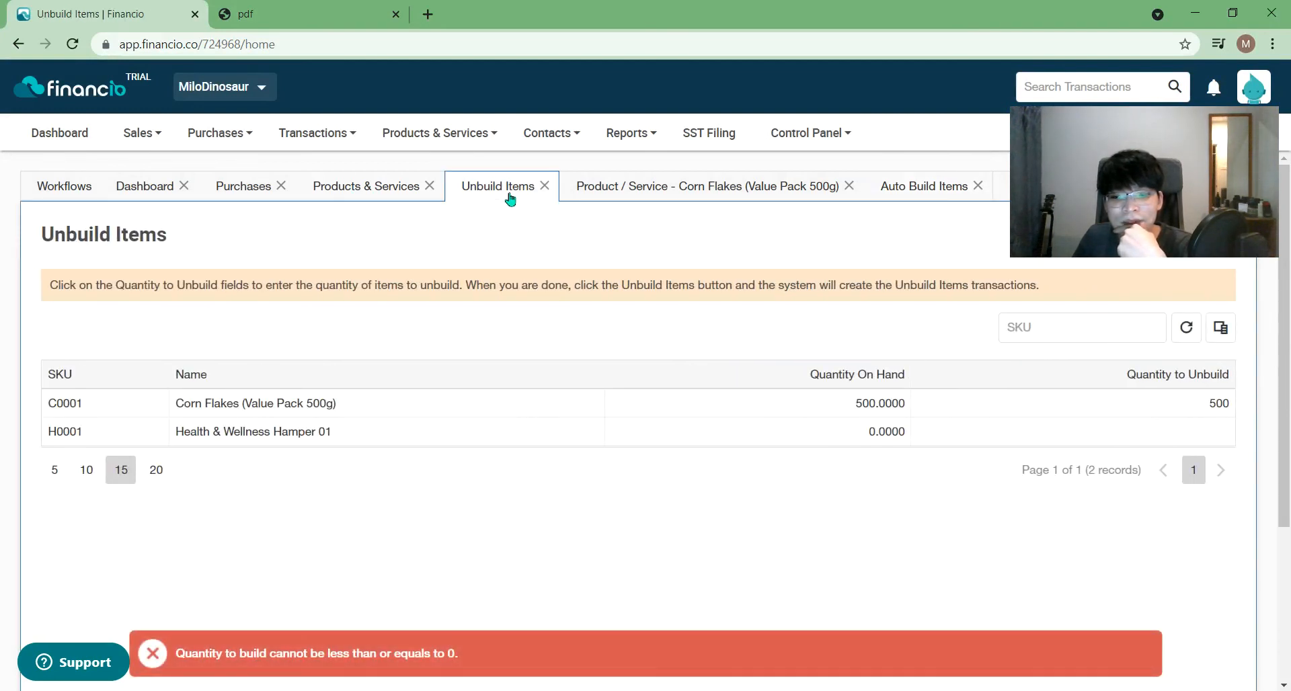
# - Close the Unbuild Items and Corn Flakes product tabs, returning to Auto Build Items
pyautogui.click(545, 188)
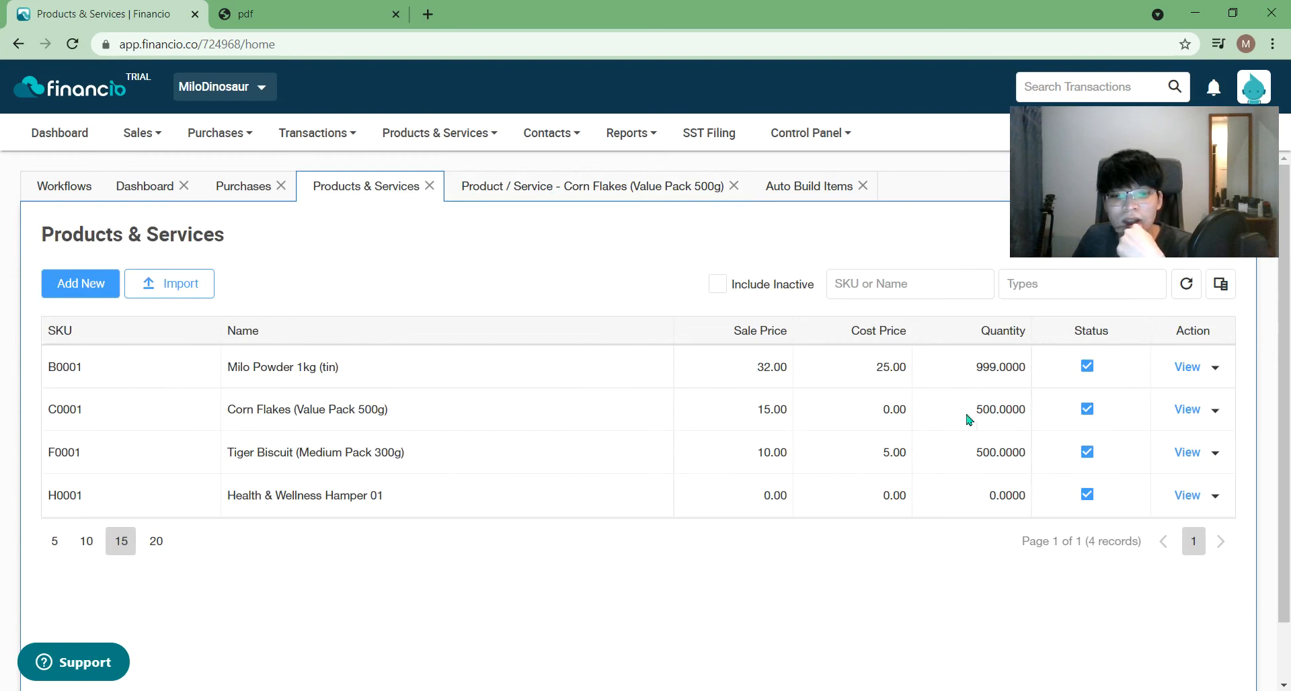
pyautogui.click(607, 192)
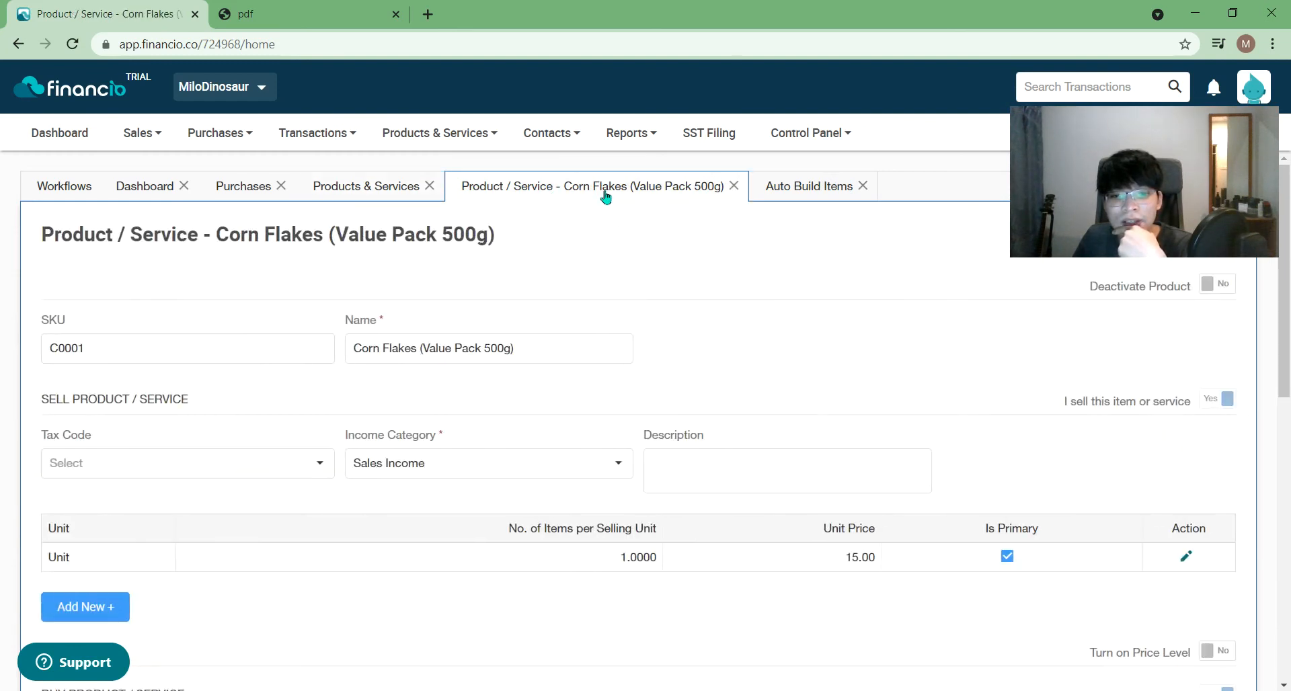
pyautogui.click(732, 187)
pyautogui.click(506, 193)
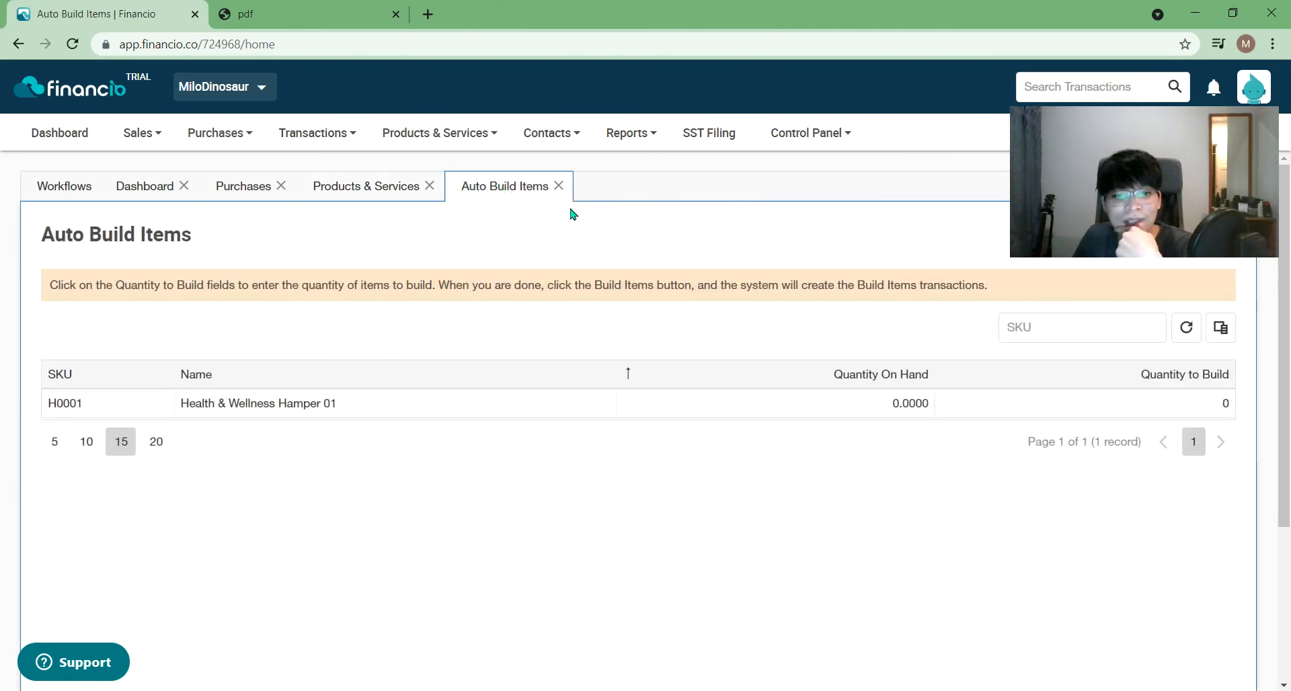
# - Enter 10 as the Health & Wellness Hamper 01 quantity to build
pyautogui.click(1186, 327)
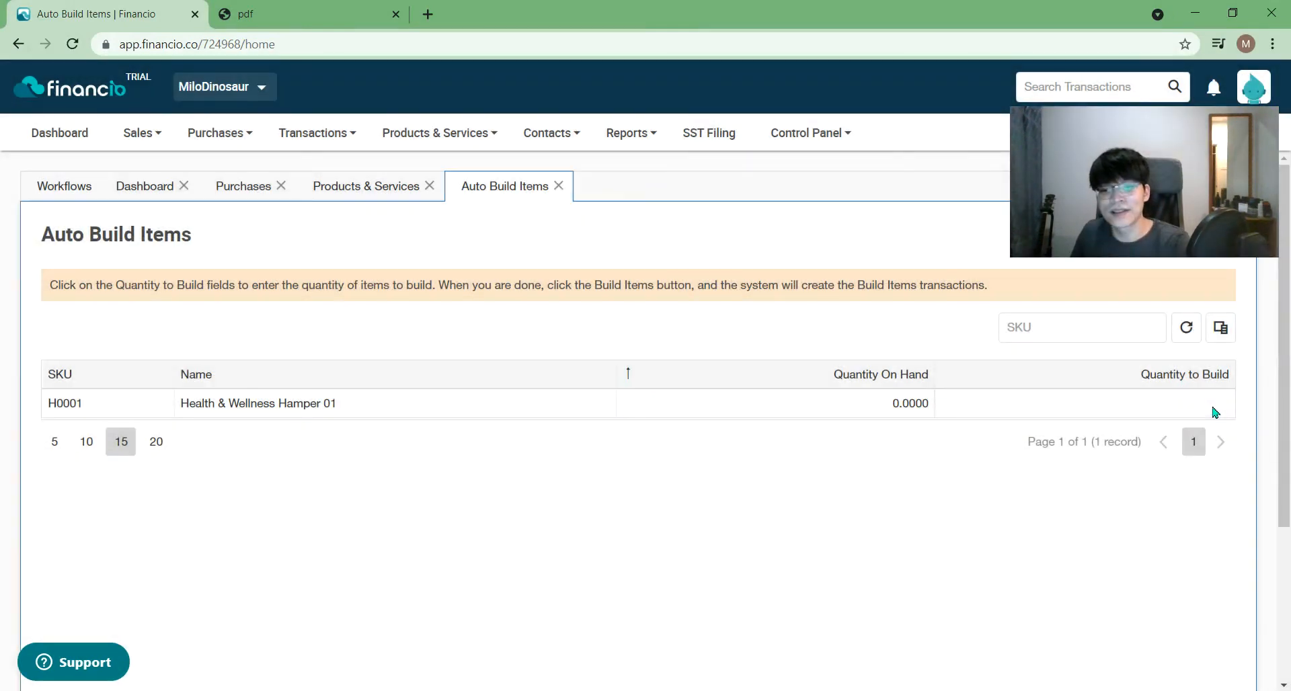
pyautogui.click(1218, 410)
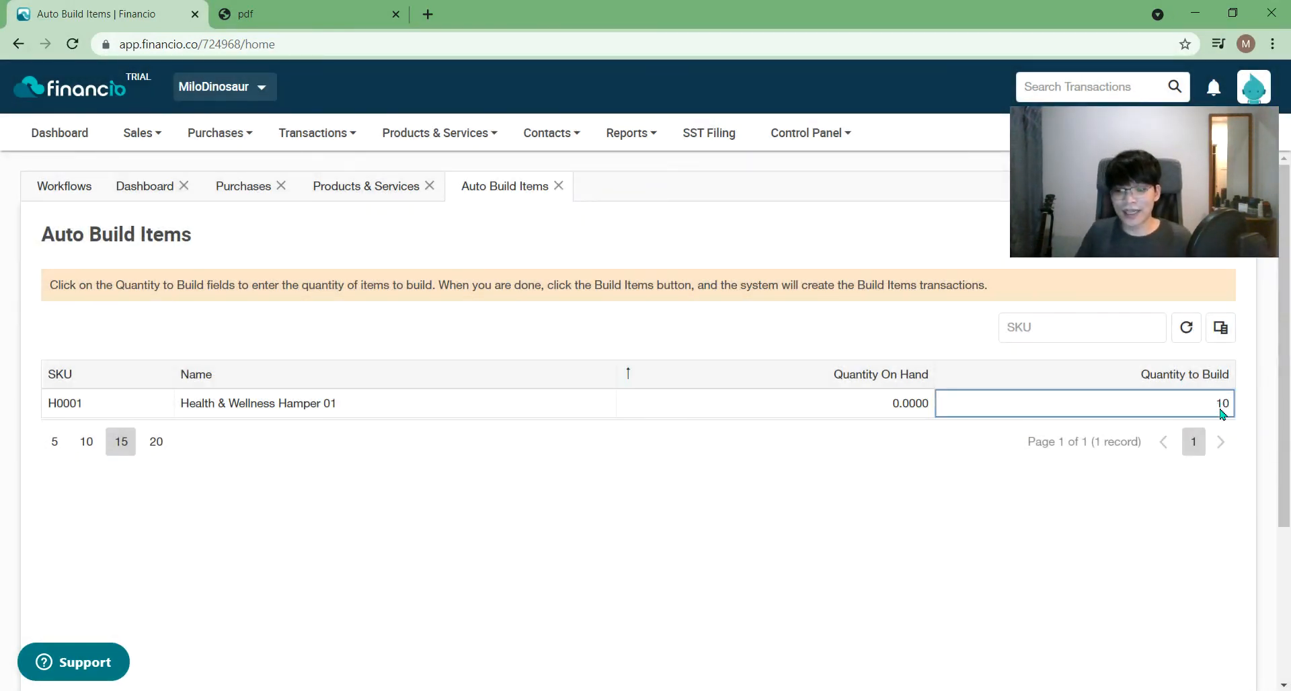
pyautogui.click(1047, 531)
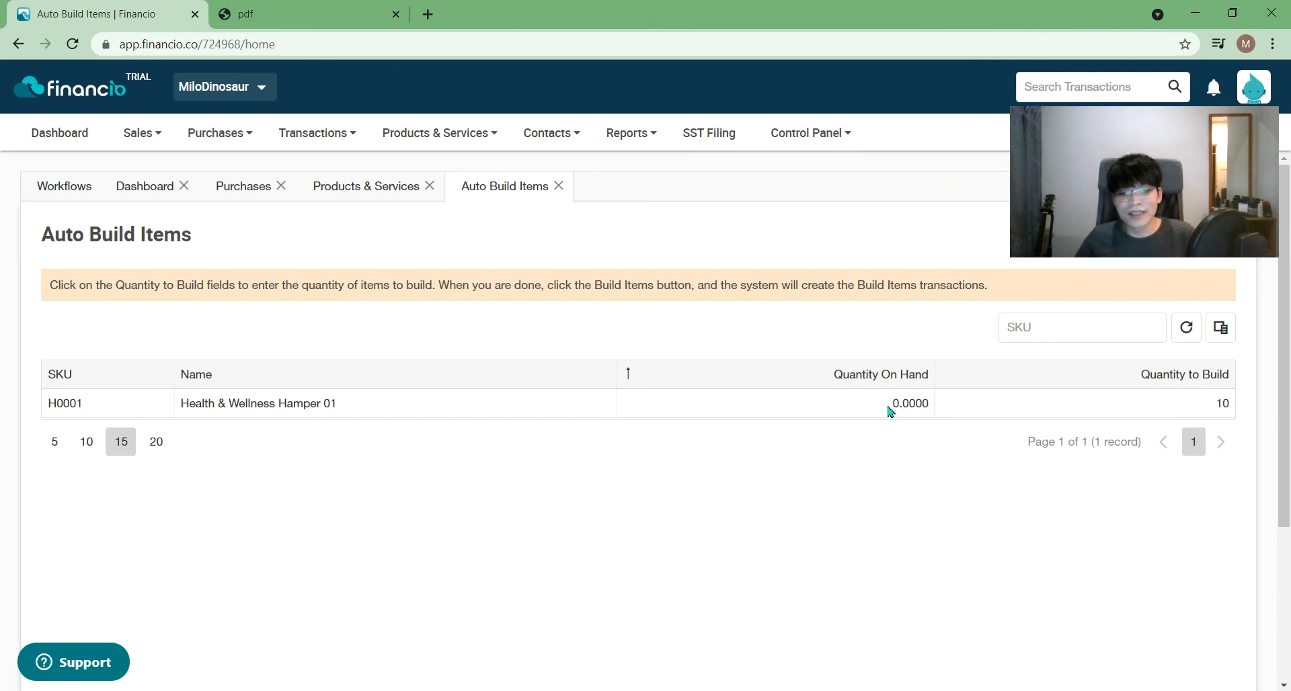
pyautogui.click(907, 382)
pyautogui.click(908, 382)
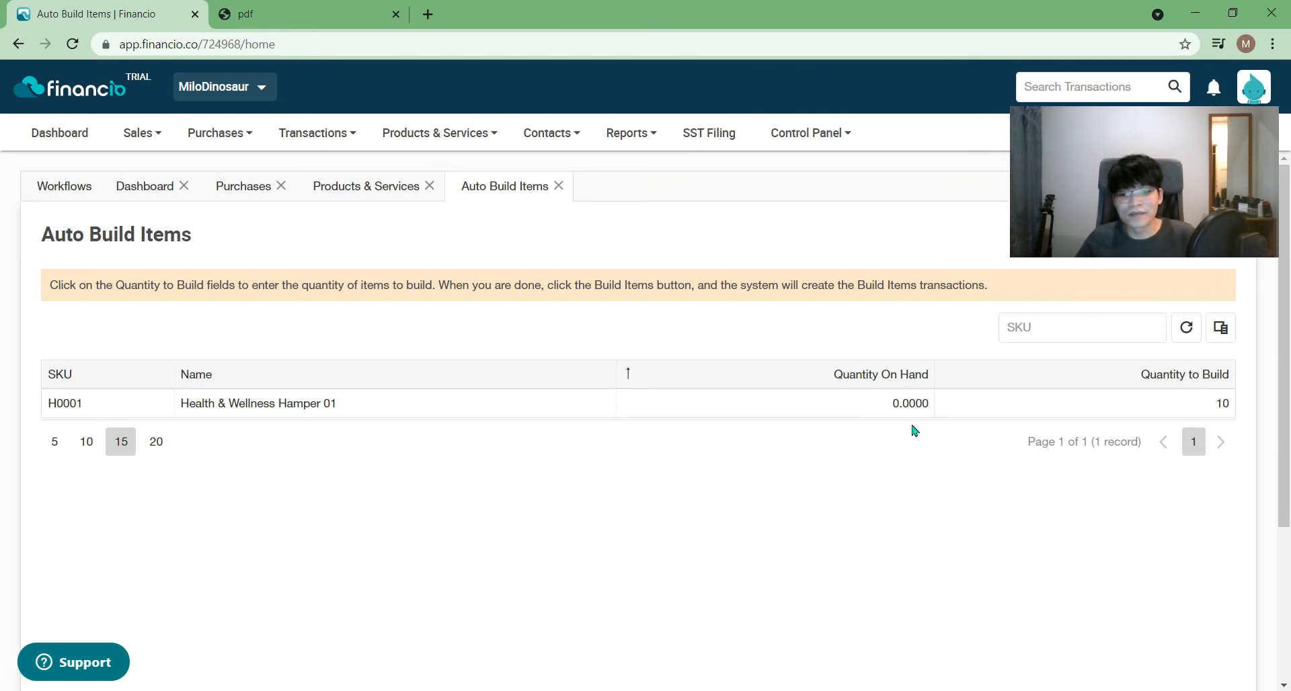
pyautogui.click(1188, 335)
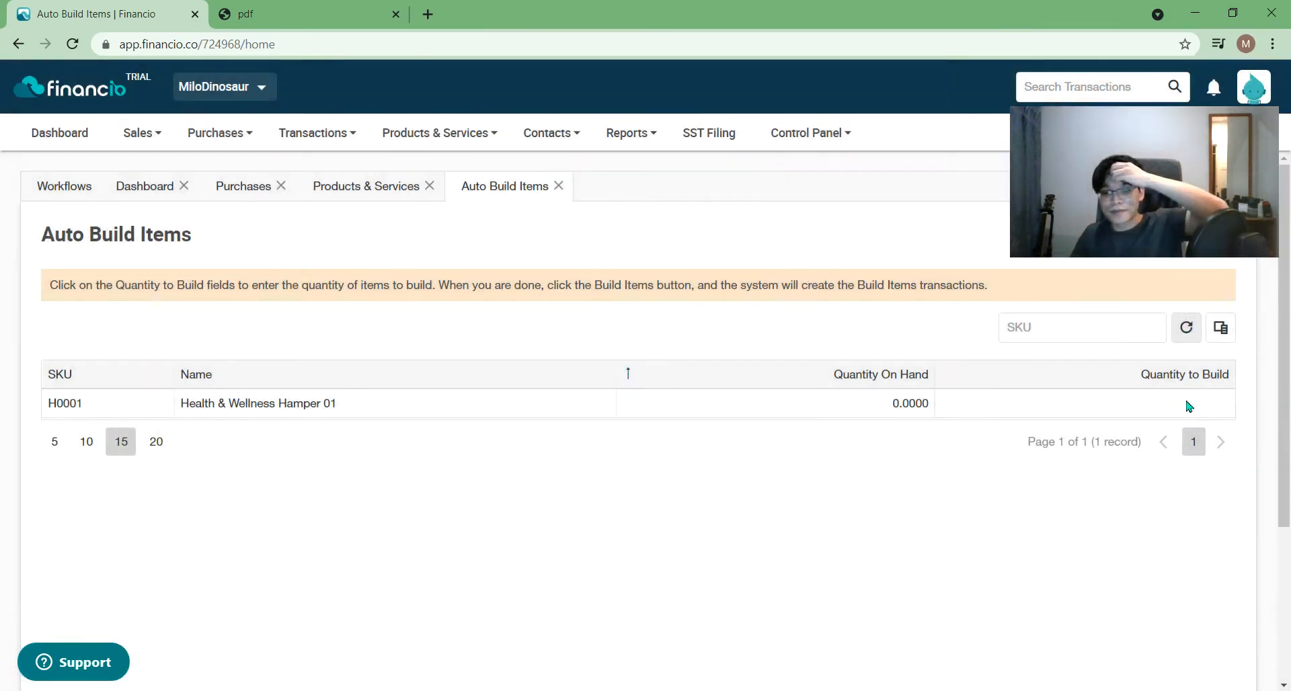
pyautogui.click(1189, 403)
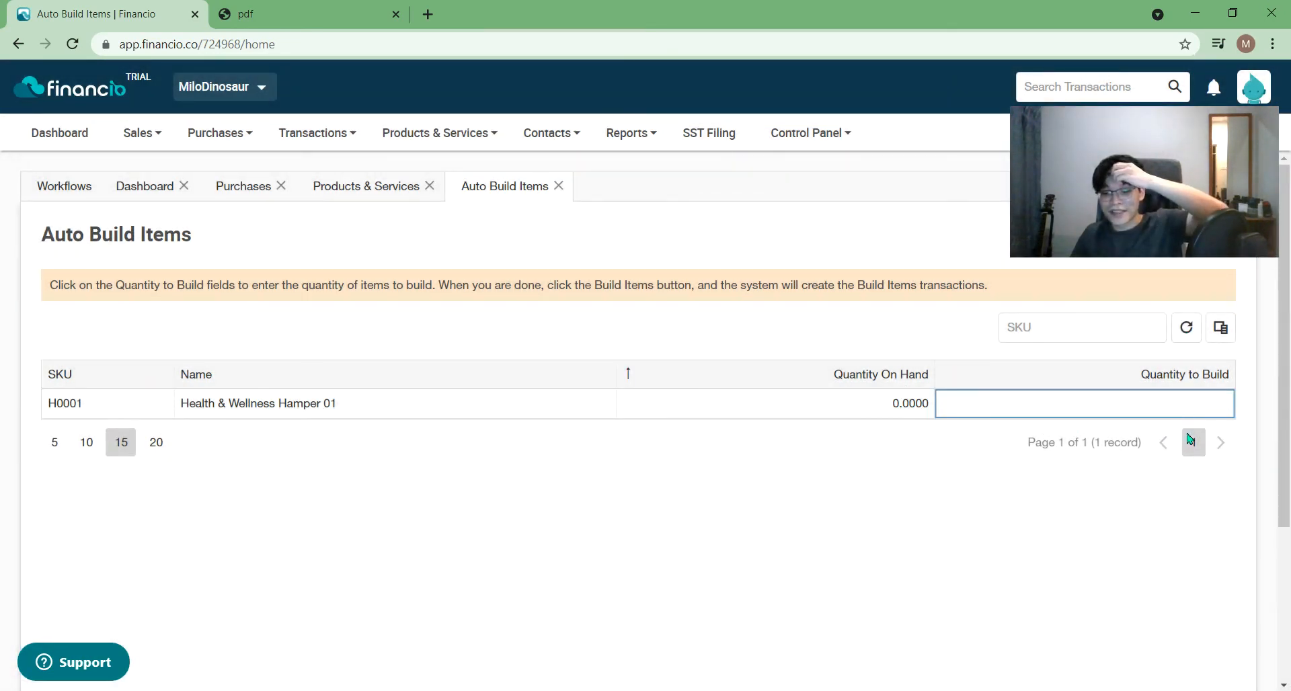
pyautogui.click(1126, 595)
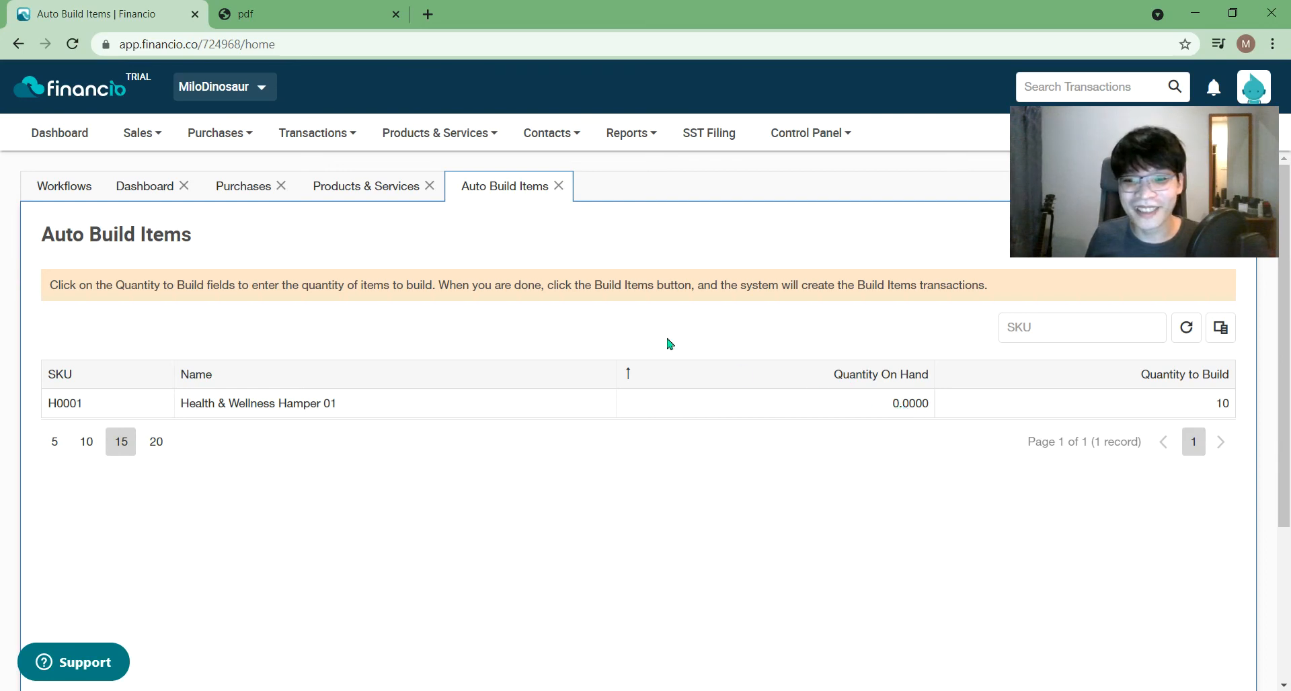
# - Check the hamper's 0.0000 quantity on hand and run Build Items to get the summary
pyautogui.click(892, 406)
pyautogui.doubleClick(920, 407)
pyautogui.click(797, 447)
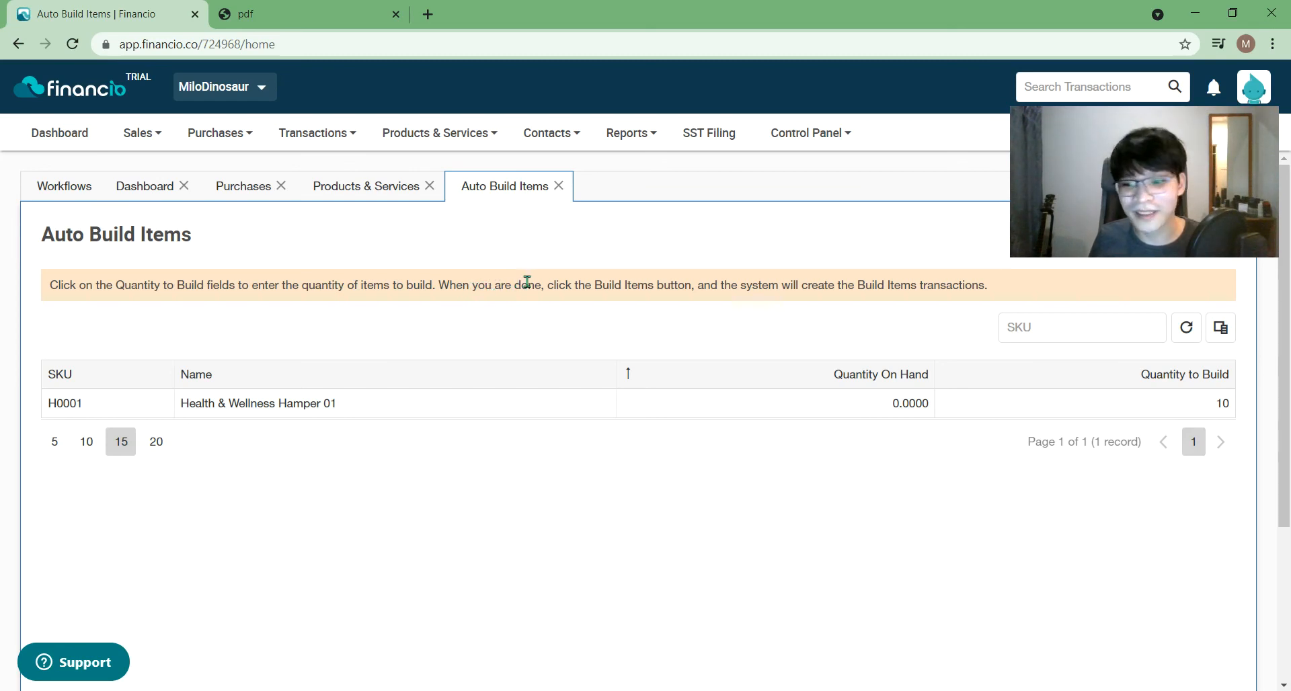
pyautogui.scroll(-5, 1041, 502)
pyautogui.scroll(4, 1041, 522)
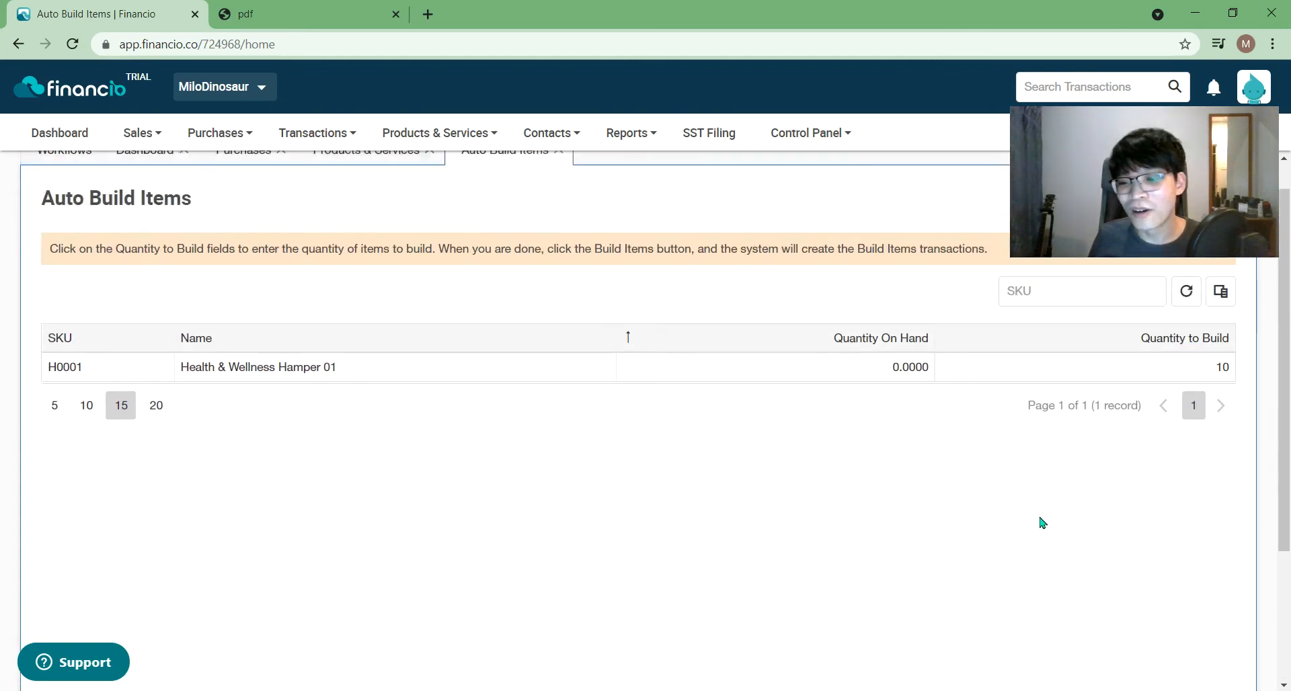
pyautogui.scroll(1, 1041, 523)
pyautogui.scroll(-5, 1162, 507)
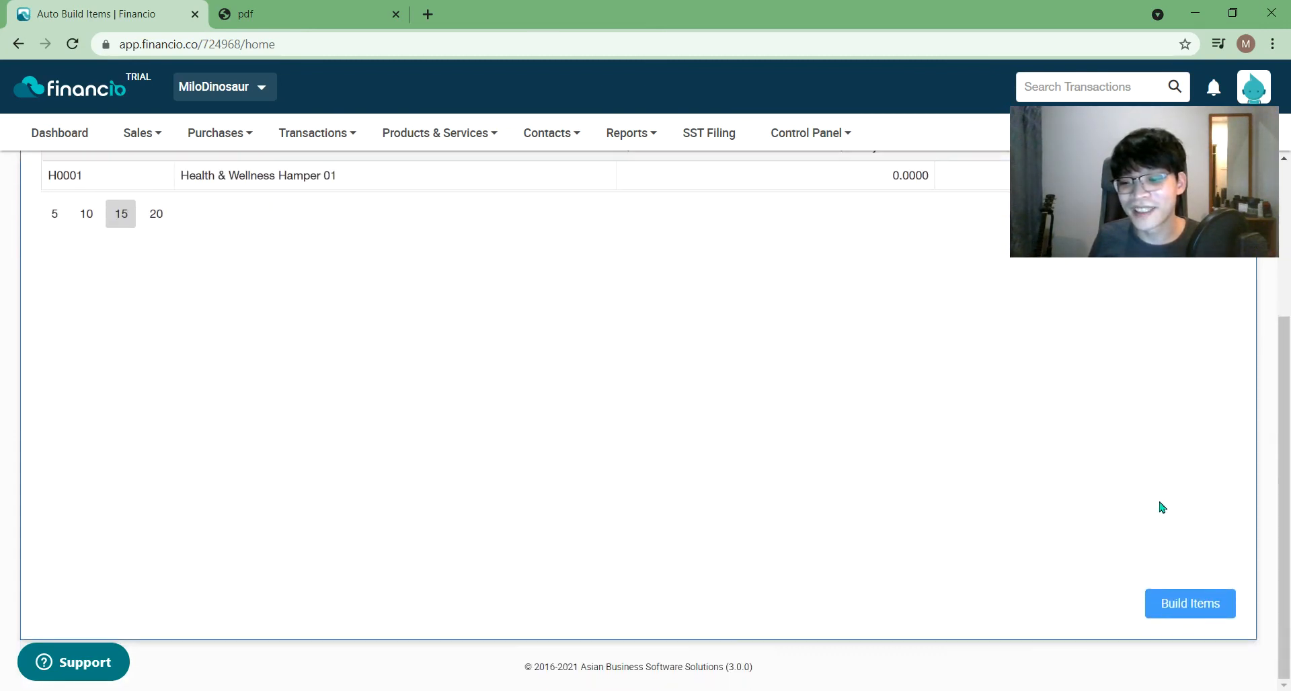
pyautogui.scroll(3, 1190, 564)
pyautogui.scroll(2, 1190, 565)
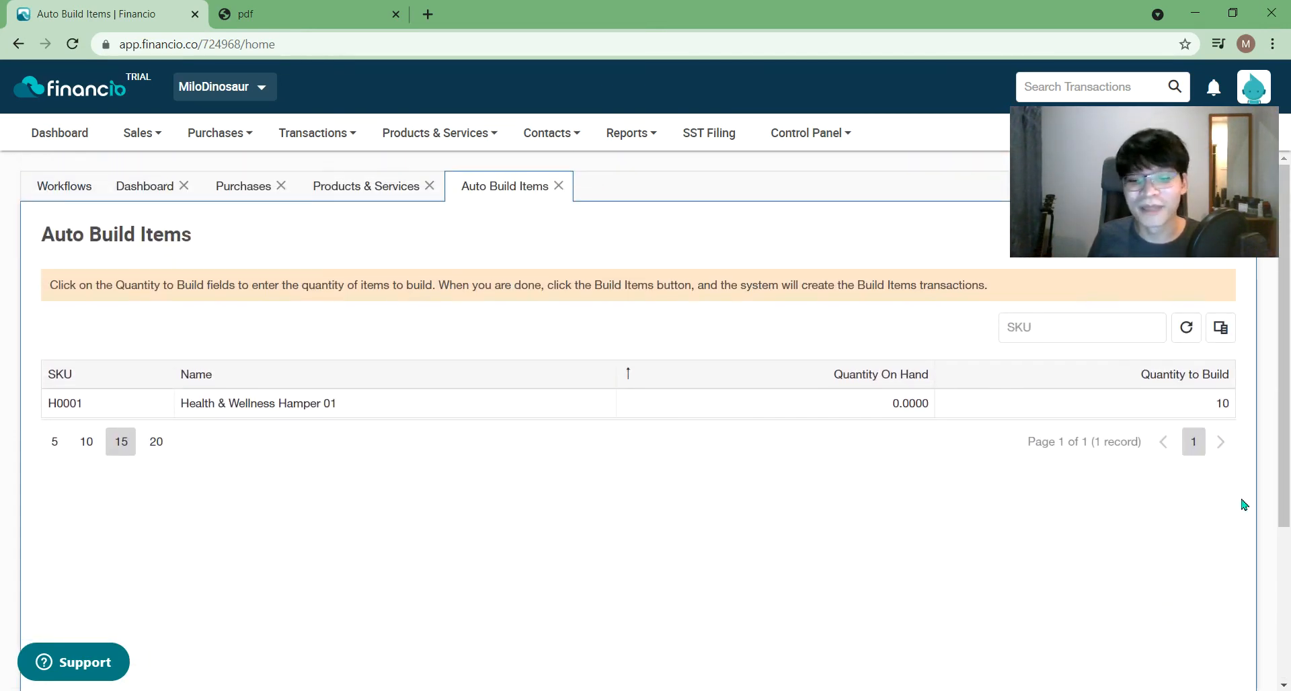
pyautogui.scroll(-3, 1288, 635)
pyautogui.click(1225, 600)
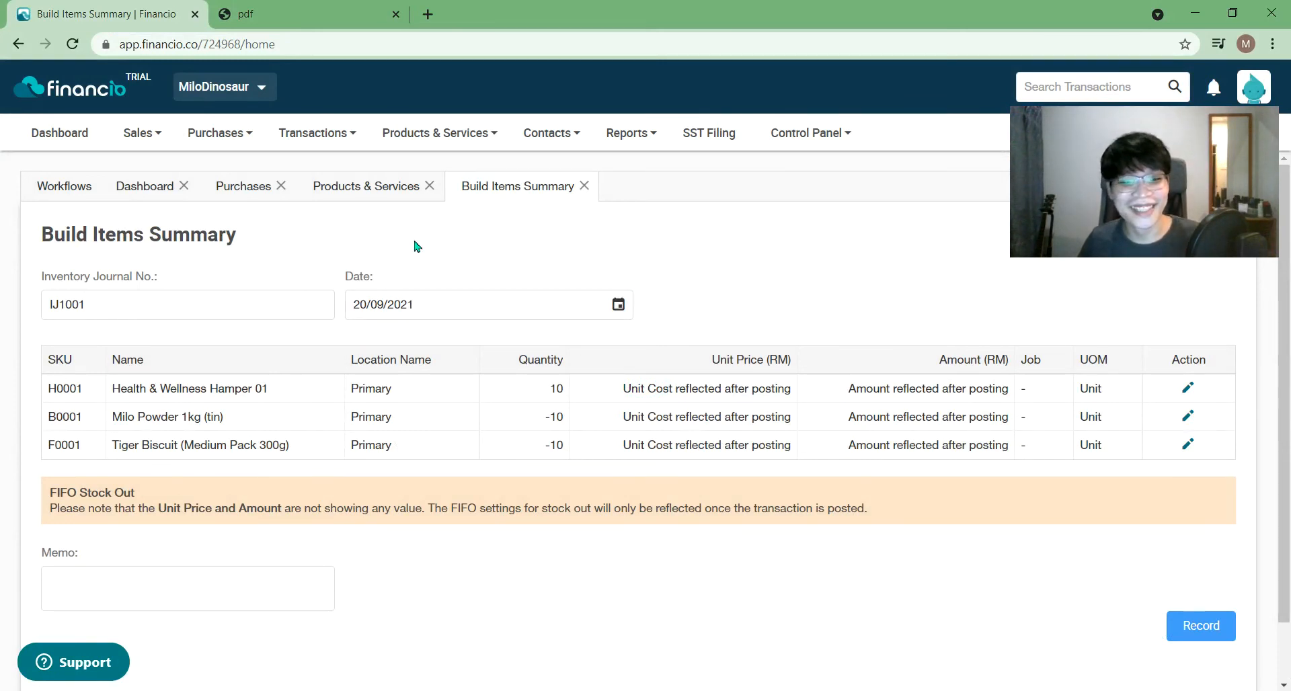
# - Check the Products & Services list, confirm the build quantity of 10 on IJ1001, and record it
pyautogui.click(373, 194)
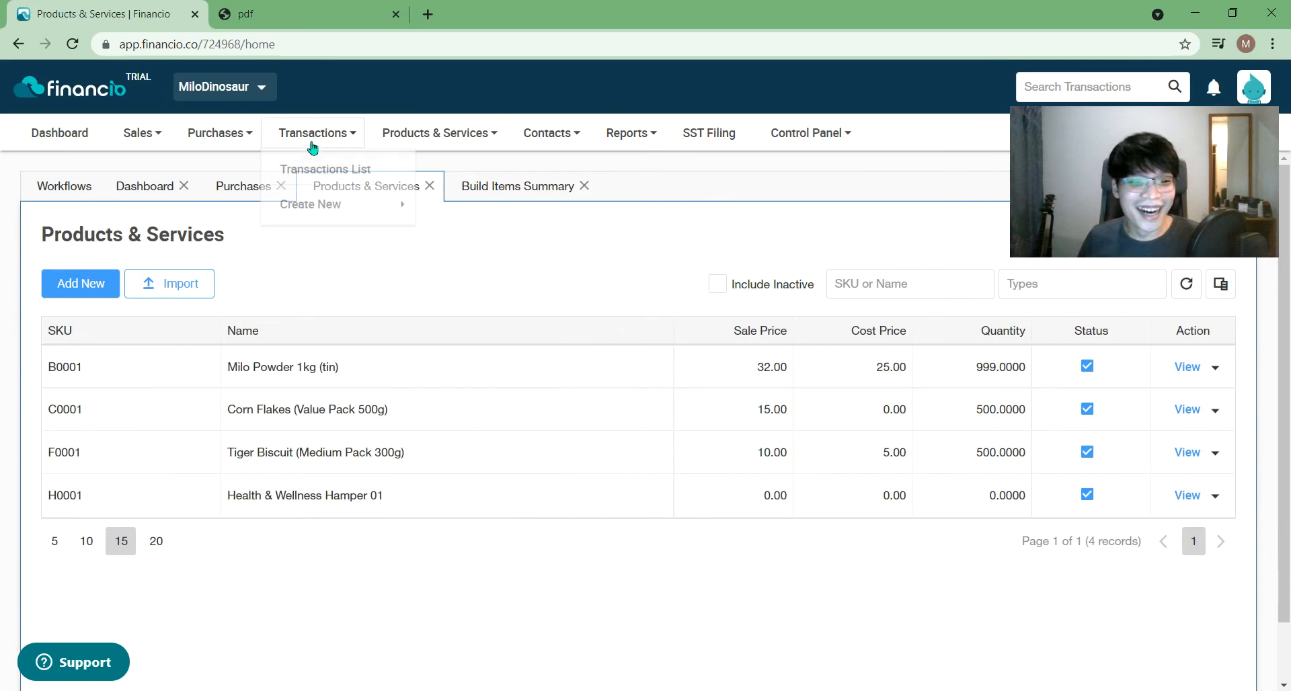
pyautogui.click(1195, 288)
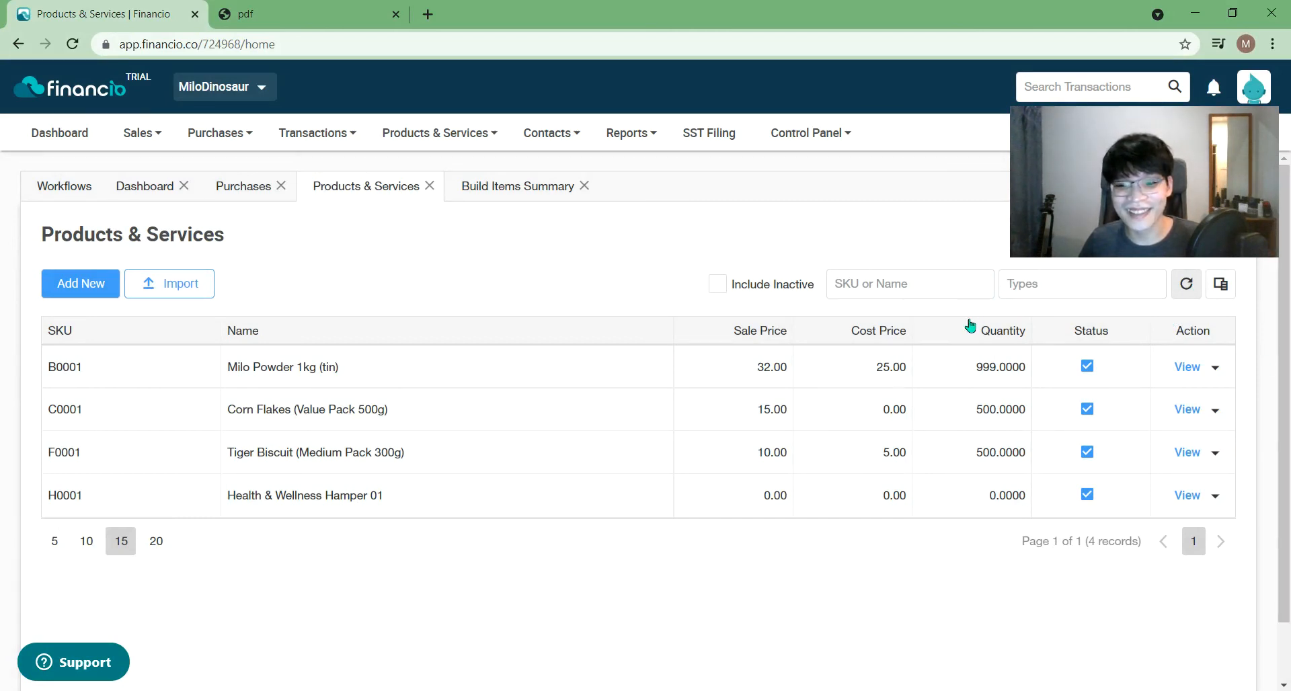
pyautogui.click(488, 198)
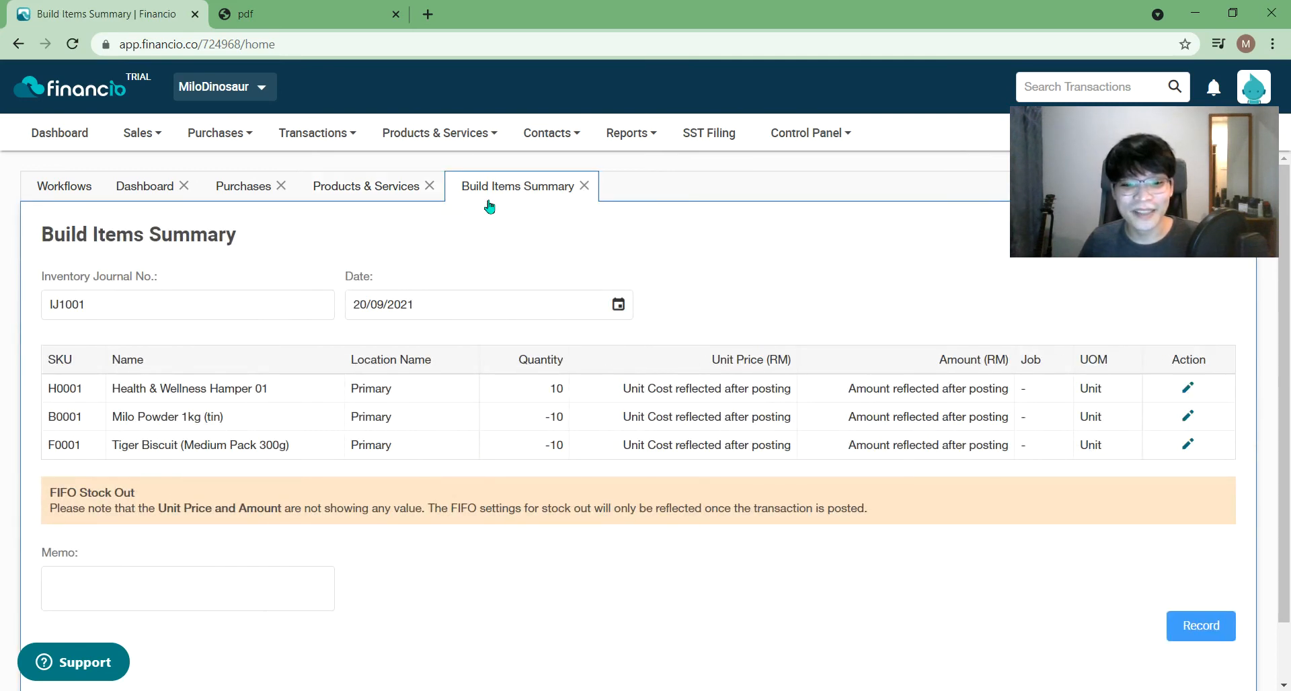
pyautogui.click(546, 386)
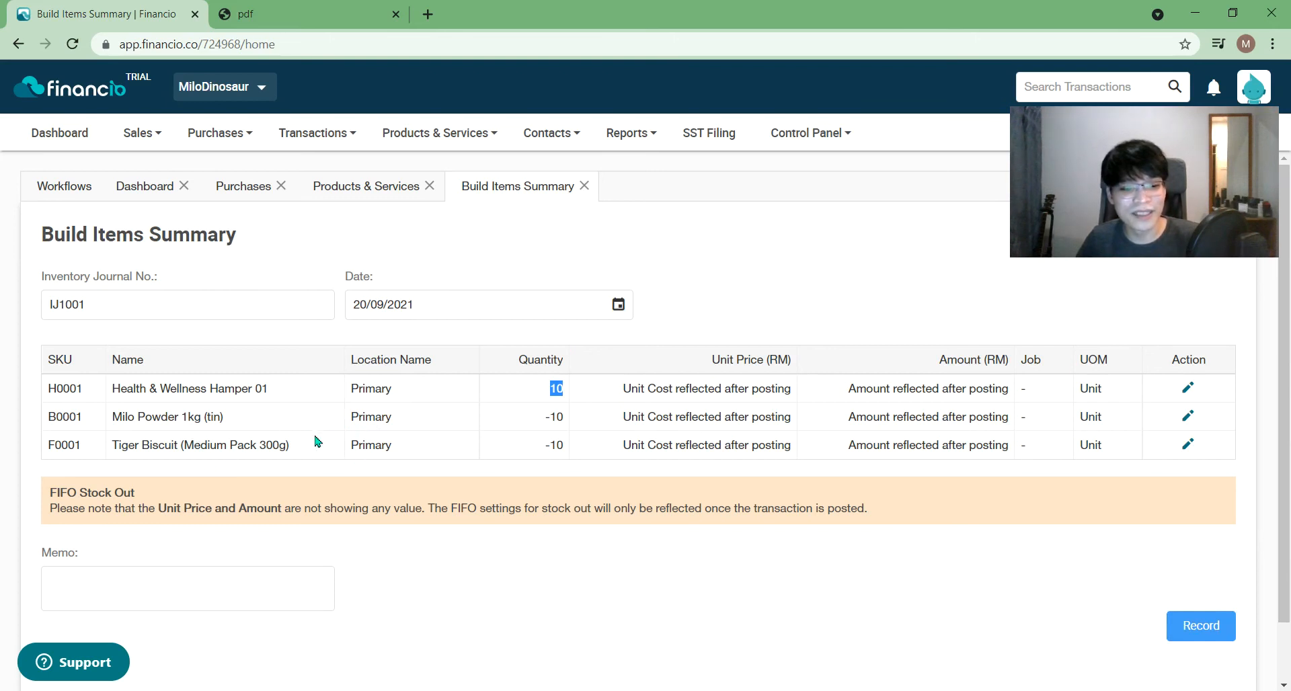
pyautogui.click(1204, 633)
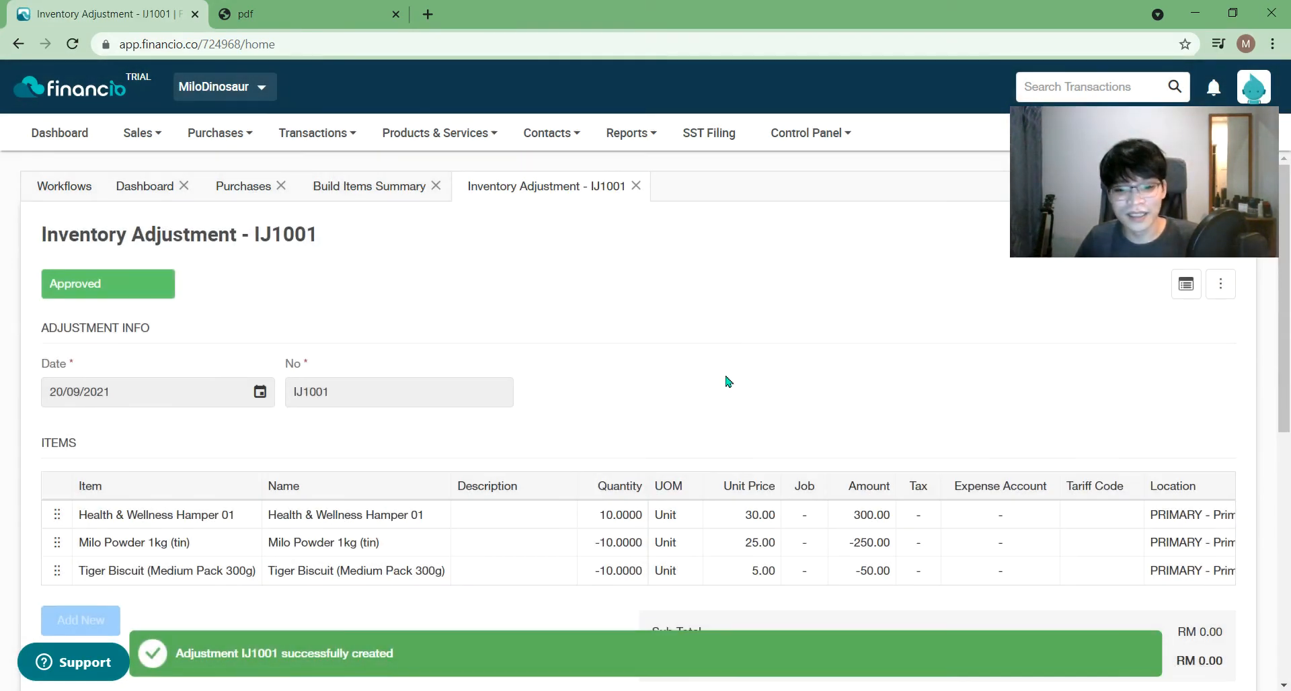
# - Save inventory adjustment IJ1001, then go to the Products & Services List
pyautogui.scroll(-7, 780, 431)
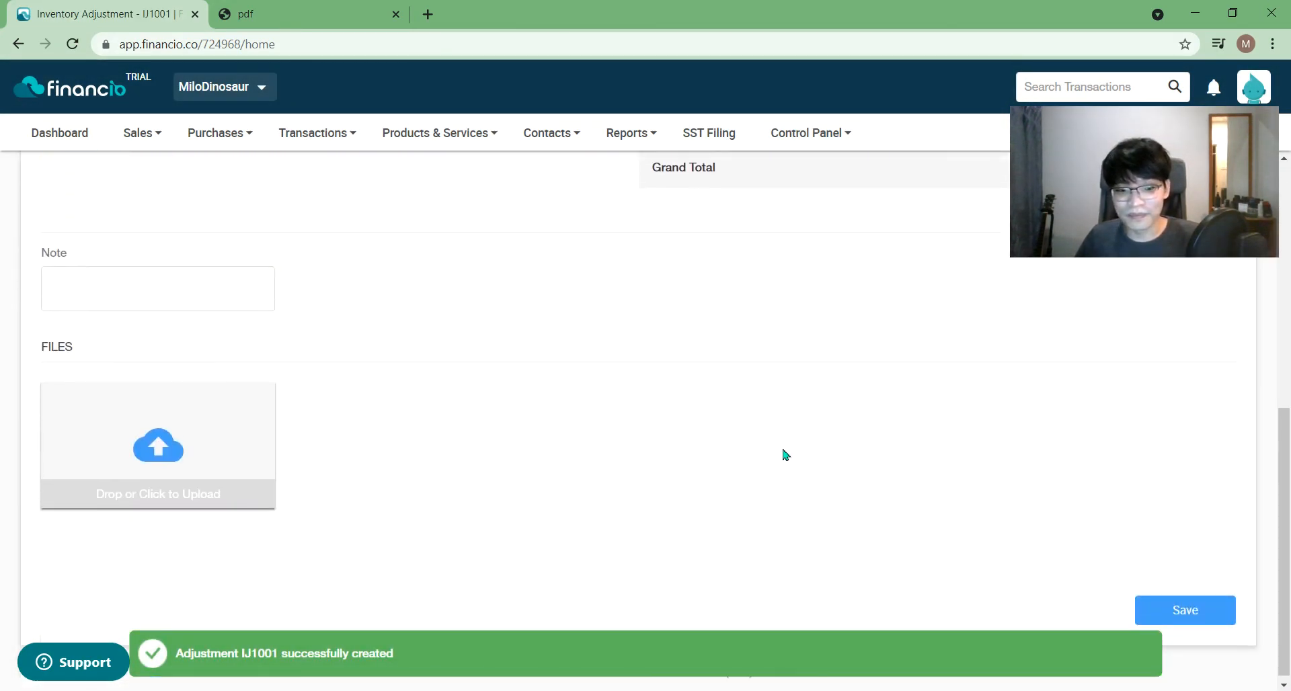
pyautogui.click(1167, 601)
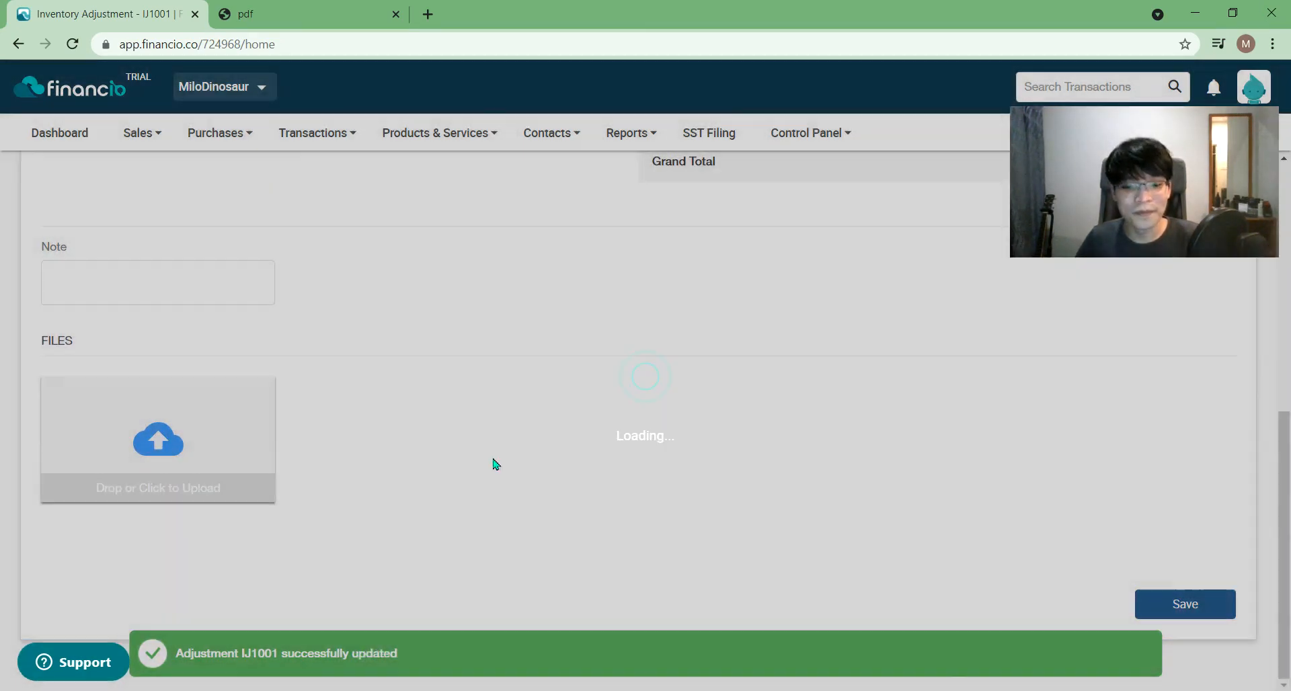
pyautogui.scroll(4, 485, 457)
pyautogui.scroll(4, 488, 459)
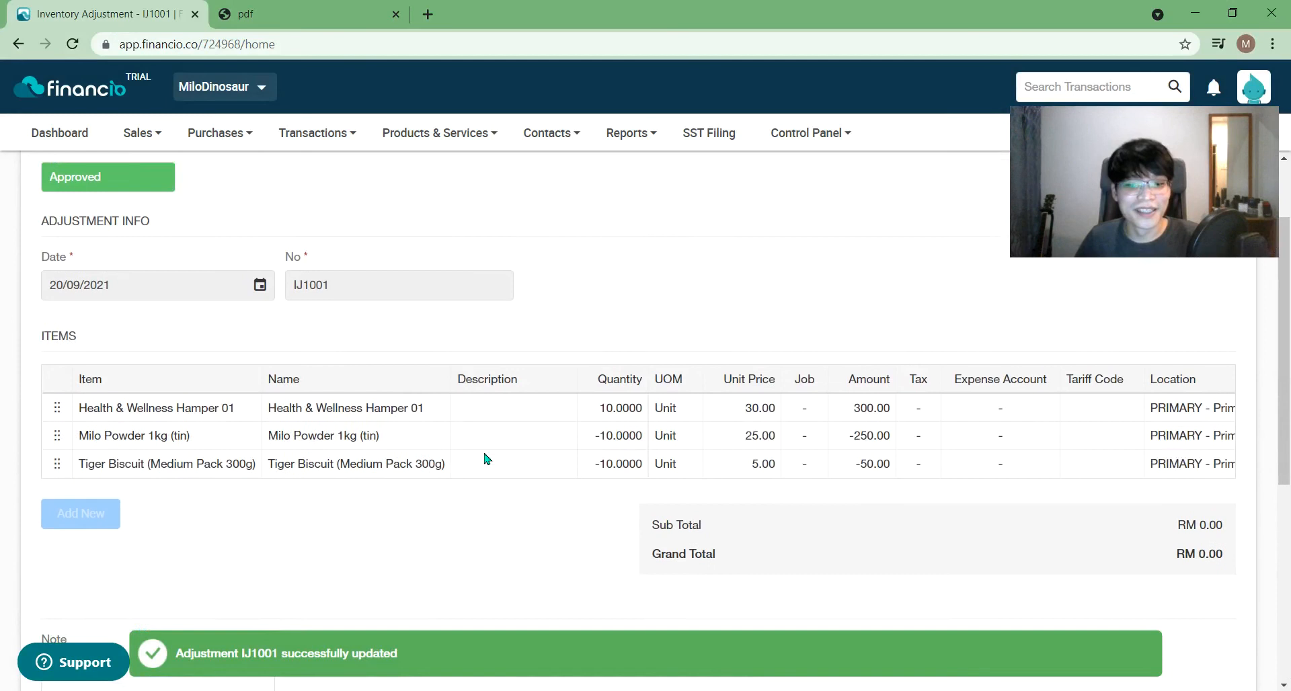
pyautogui.moveTo(300, 143)
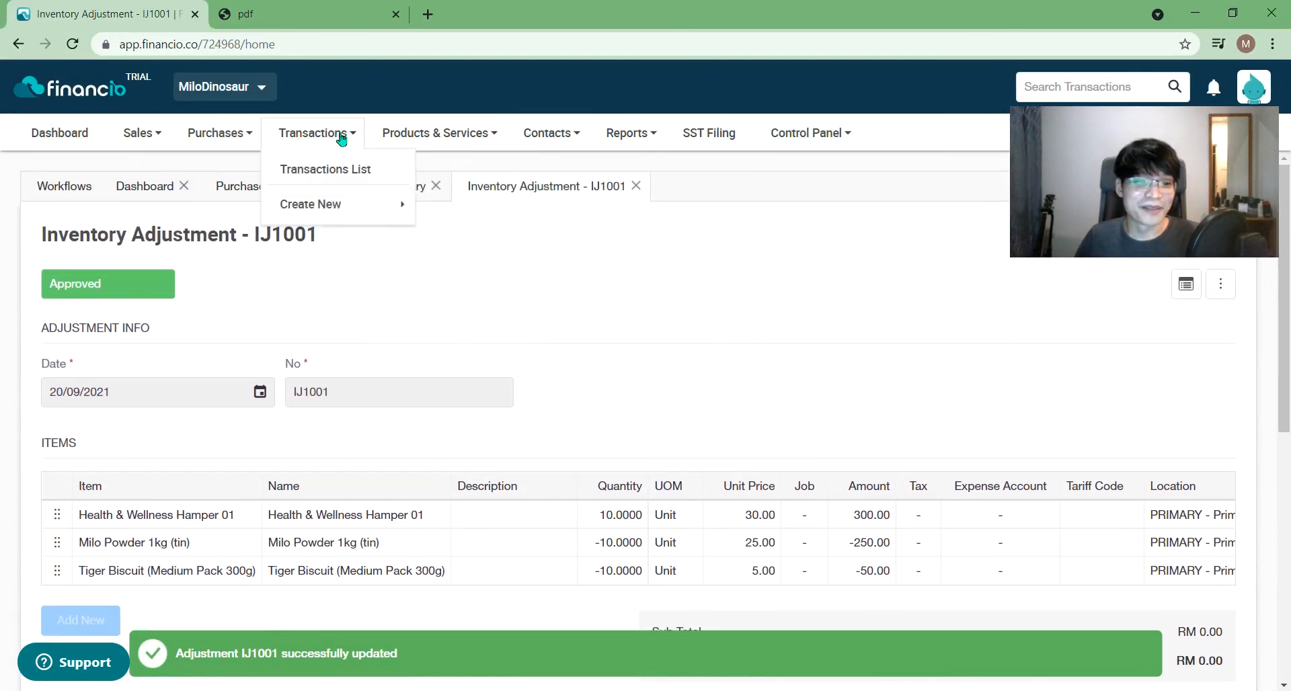
pyautogui.moveTo(413, 139)
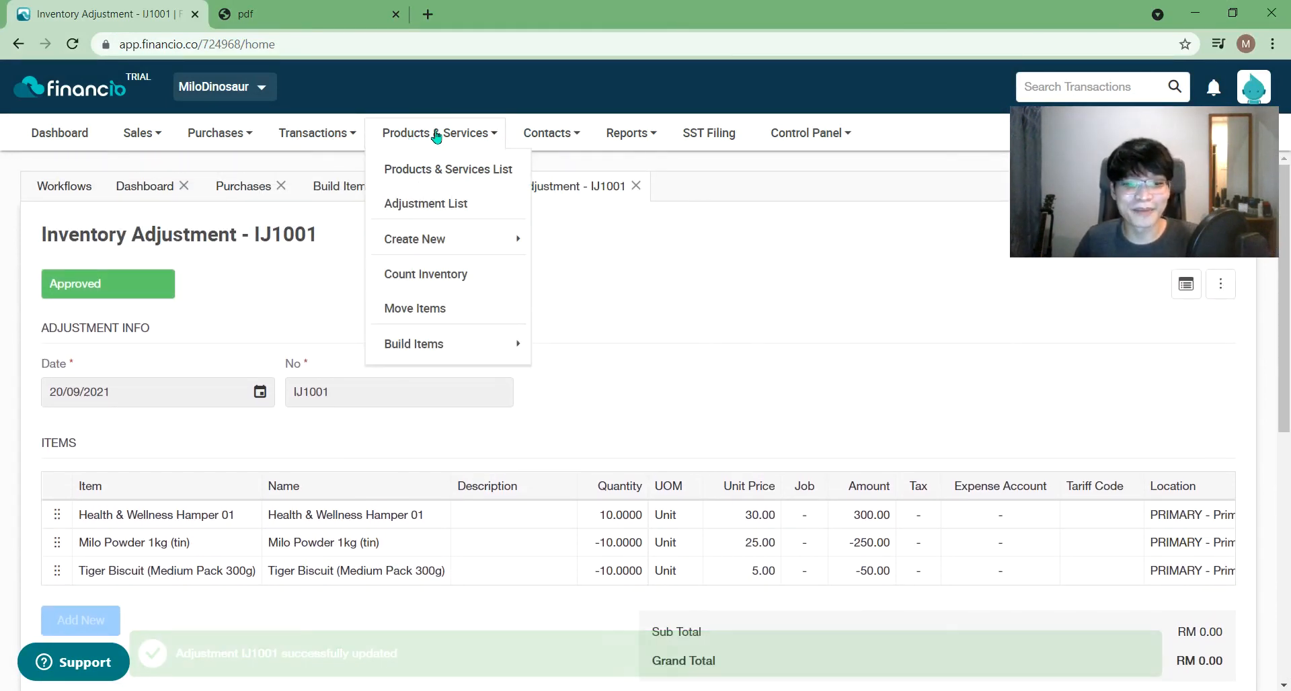
pyautogui.click(420, 169)
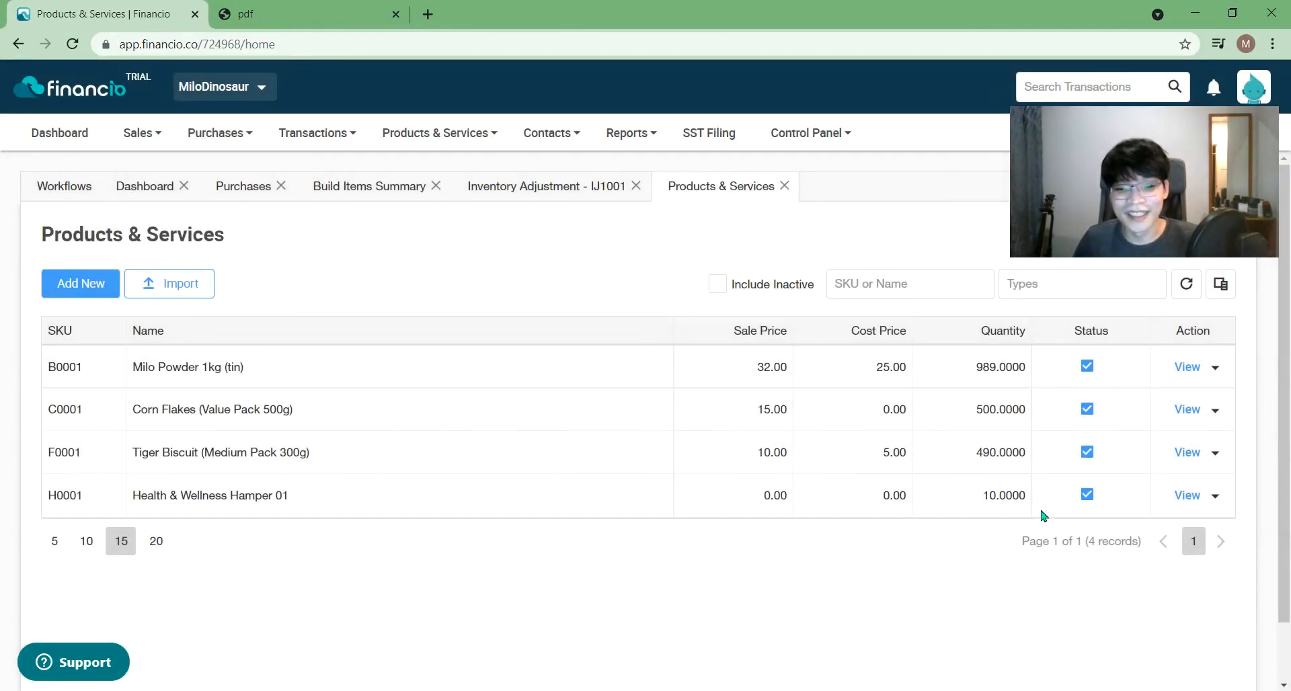
# - Verify H0001 shows quantity 10.0000 with 0.00 sale and cost prices, then view its record
pyautogui.doubleClick(1003, 505)
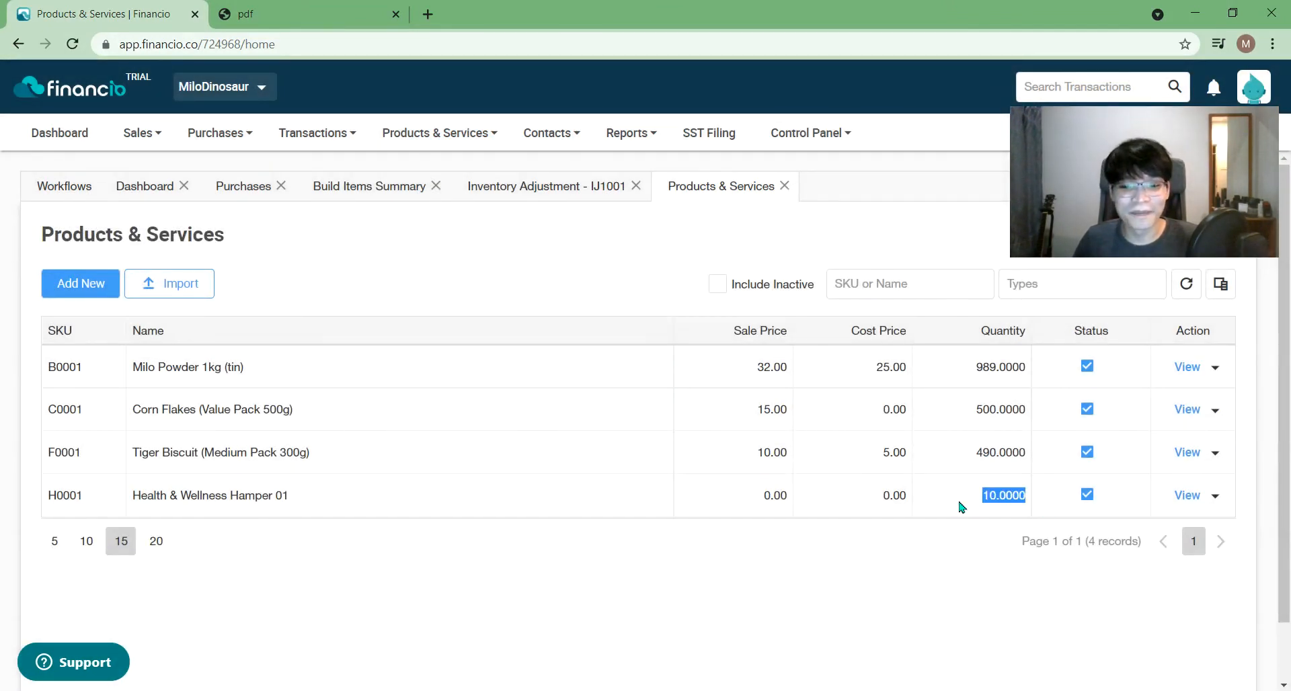
pyautogui.doubleClick(770, 497)
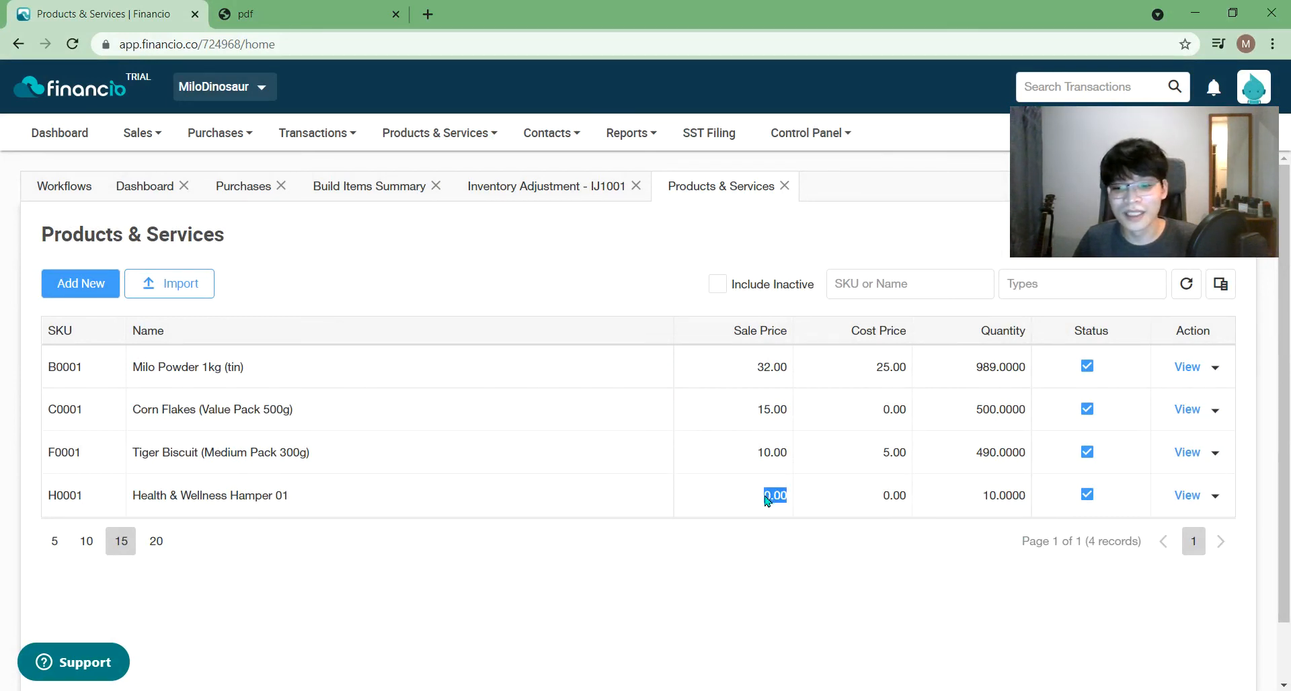
pyautogui.click(908, 503)
pyautogui.doubleClick(894, 498)
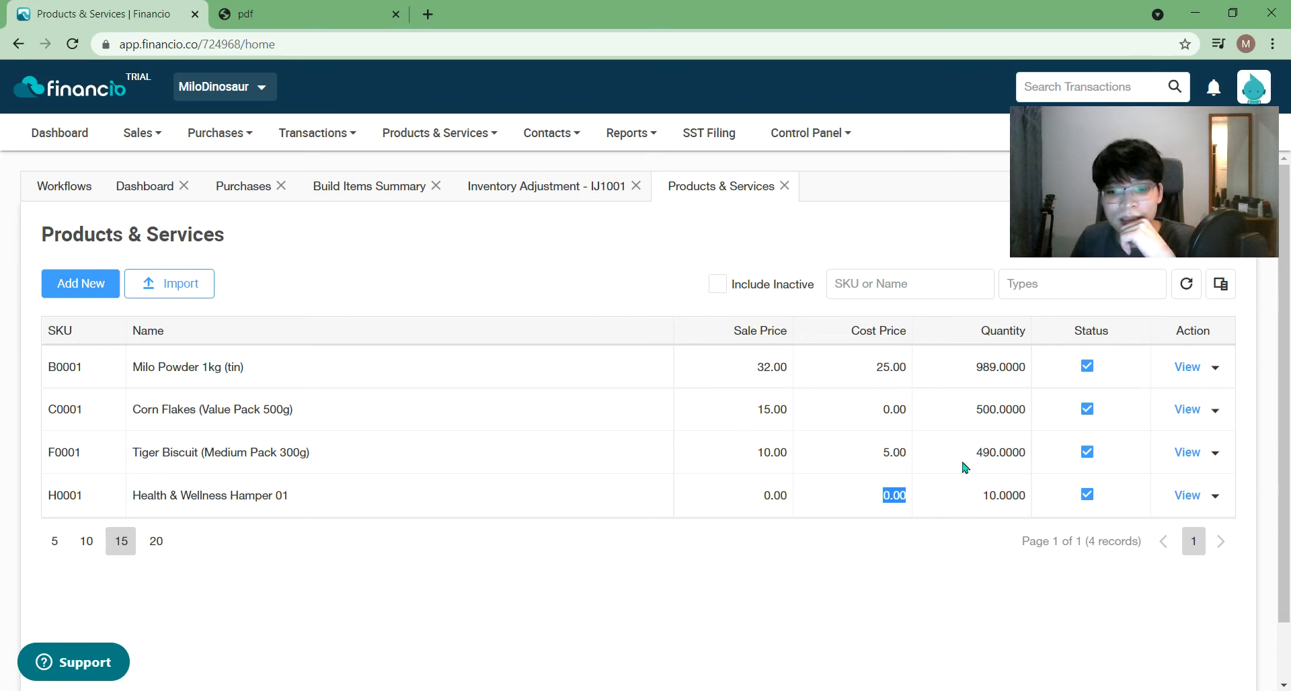
pyautogui.click(1191, 496)
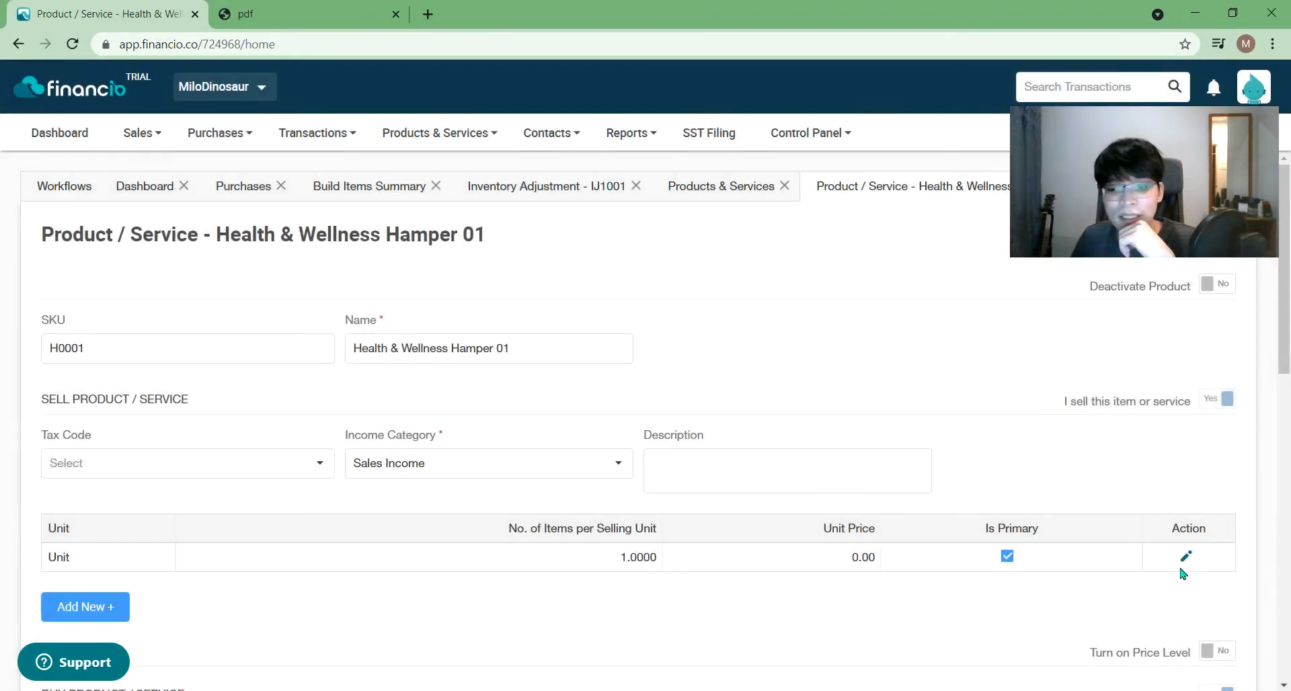
# - Change the hamper's selling unit price to 30.00
pyautogui.click(1186, 557)
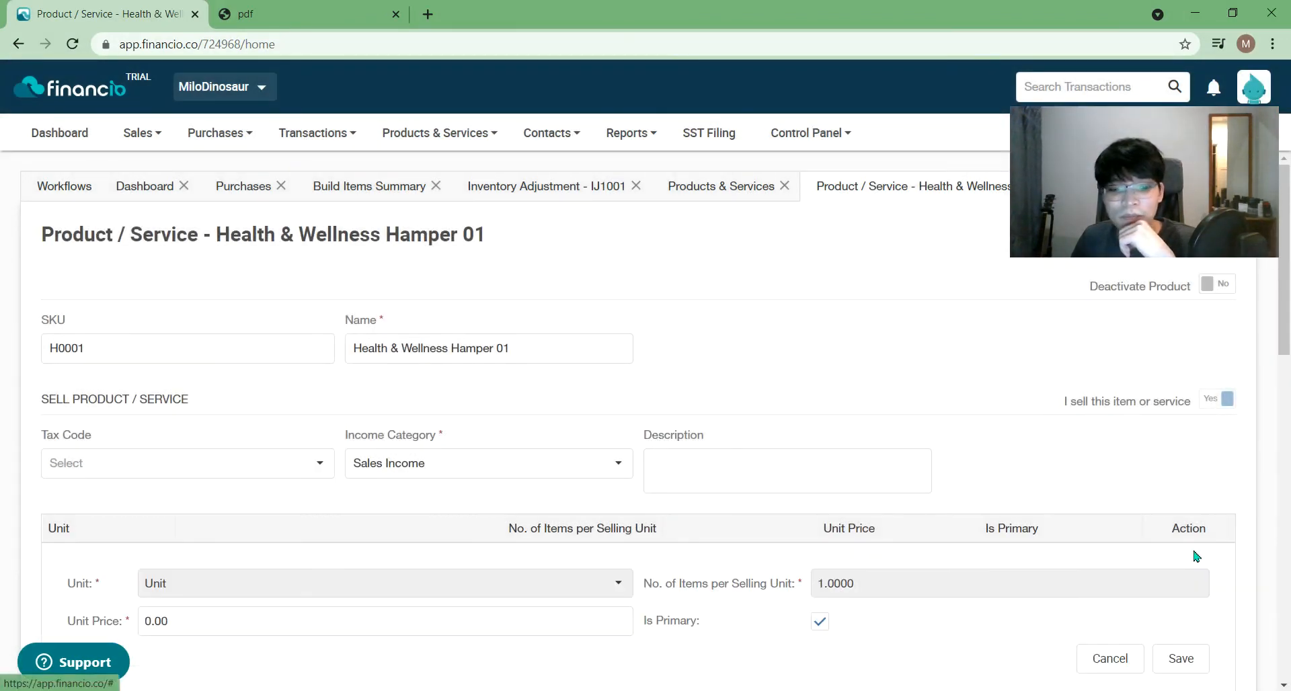
pyautogui.click(336, 621)
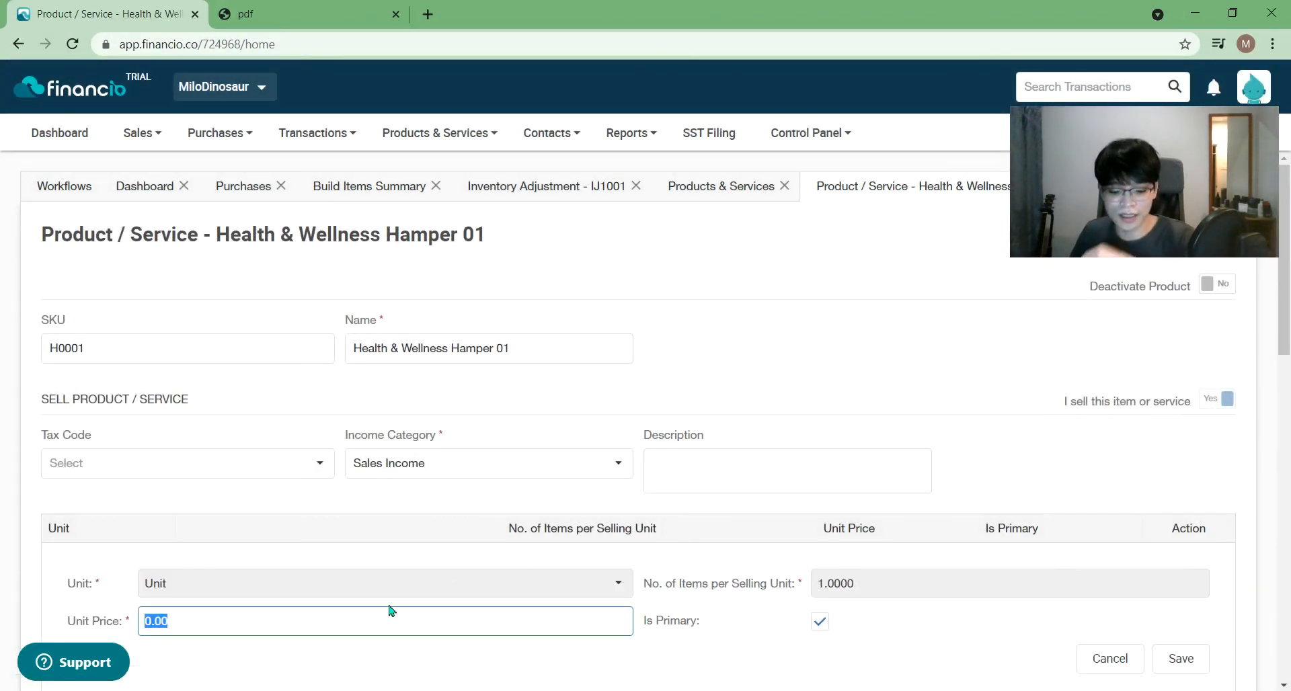
pyautogui.write('30')
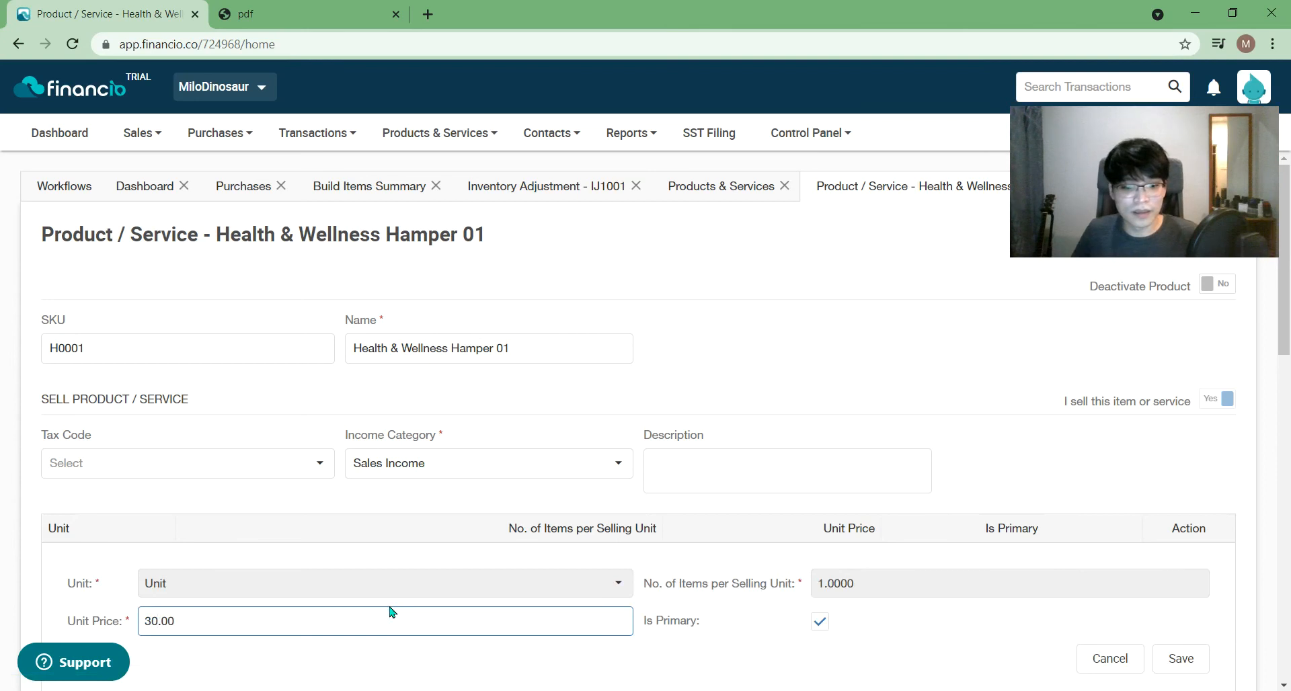
pyautogui.click(971, 380)
# - Add a new build item row with component C0001 Corn Flakes
pyautogui.scroll(-2, 865, 441)
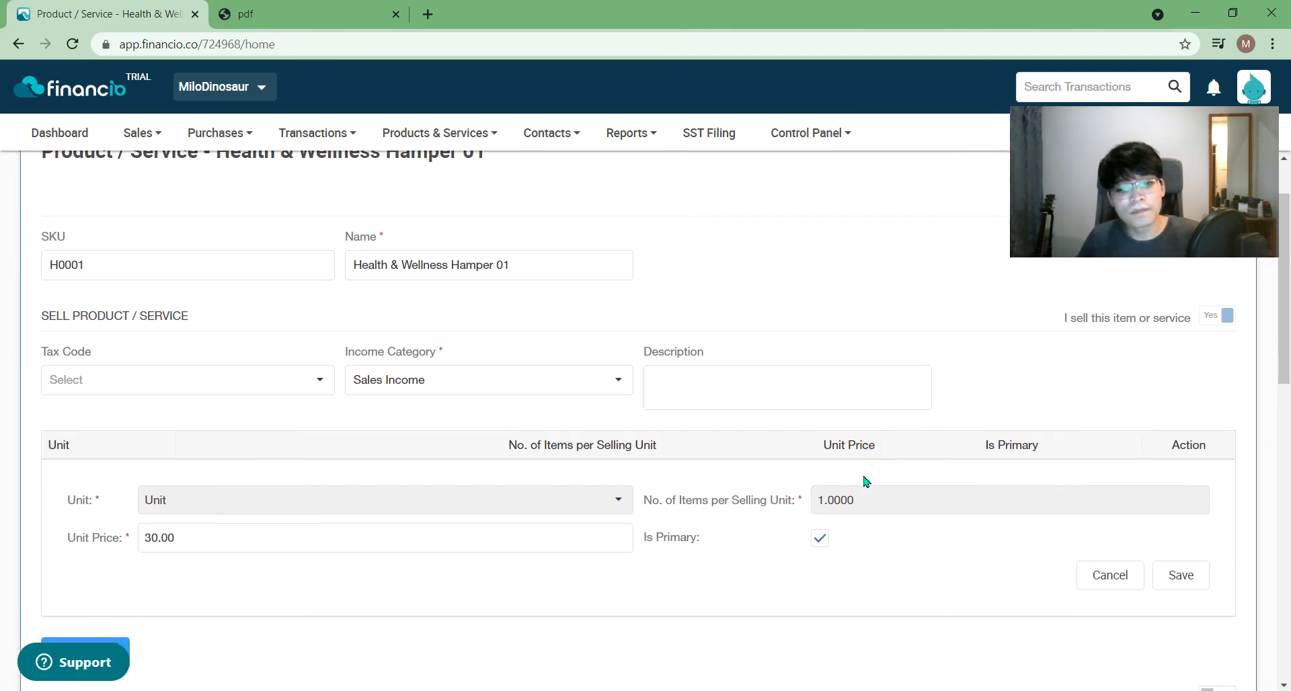
pyautogui.scroll(-2, 852, 492)
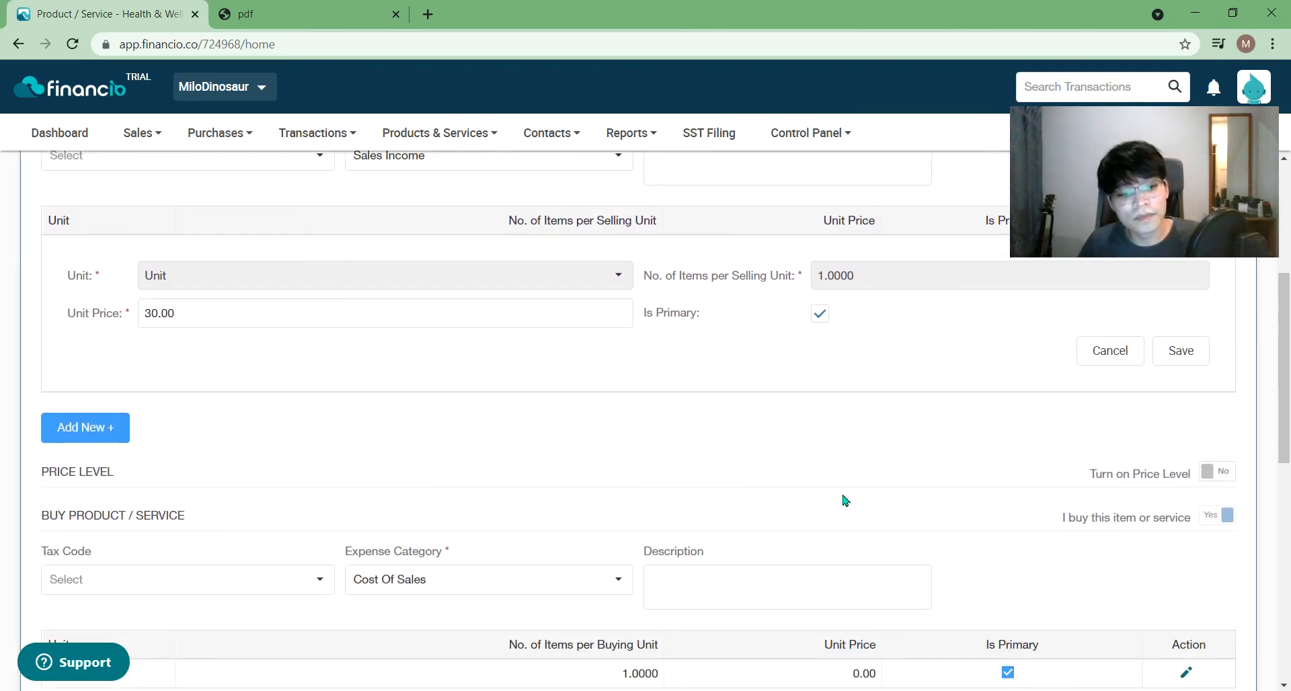
pyautogui.scroll(-2, 845, 501)
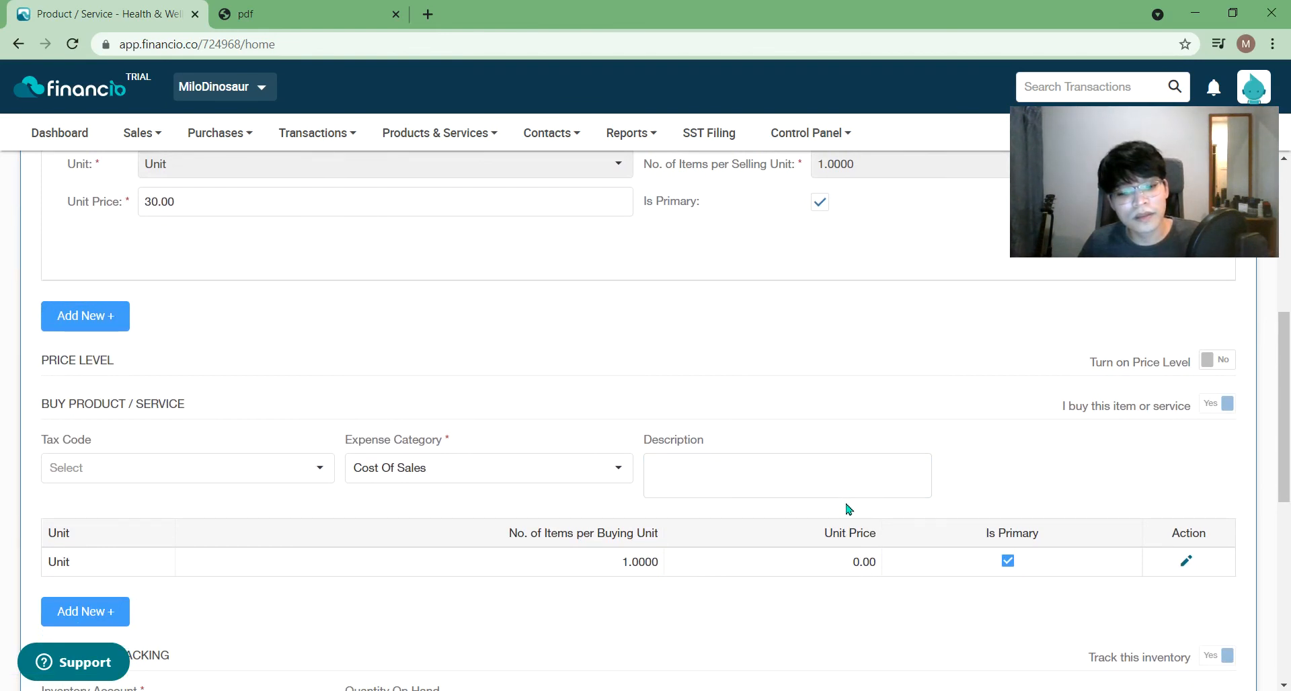
pyautogui.scroll(-2, 849, 509)
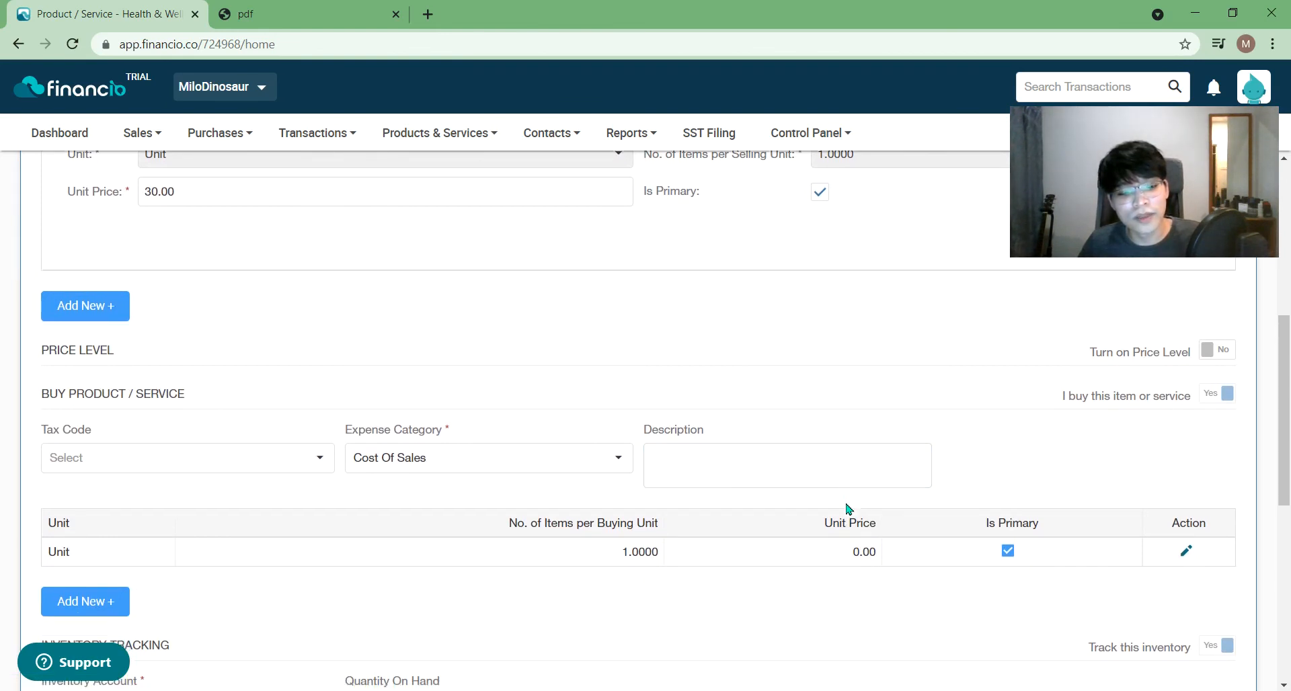
pyautogui.scroll(-5, 849, 510)
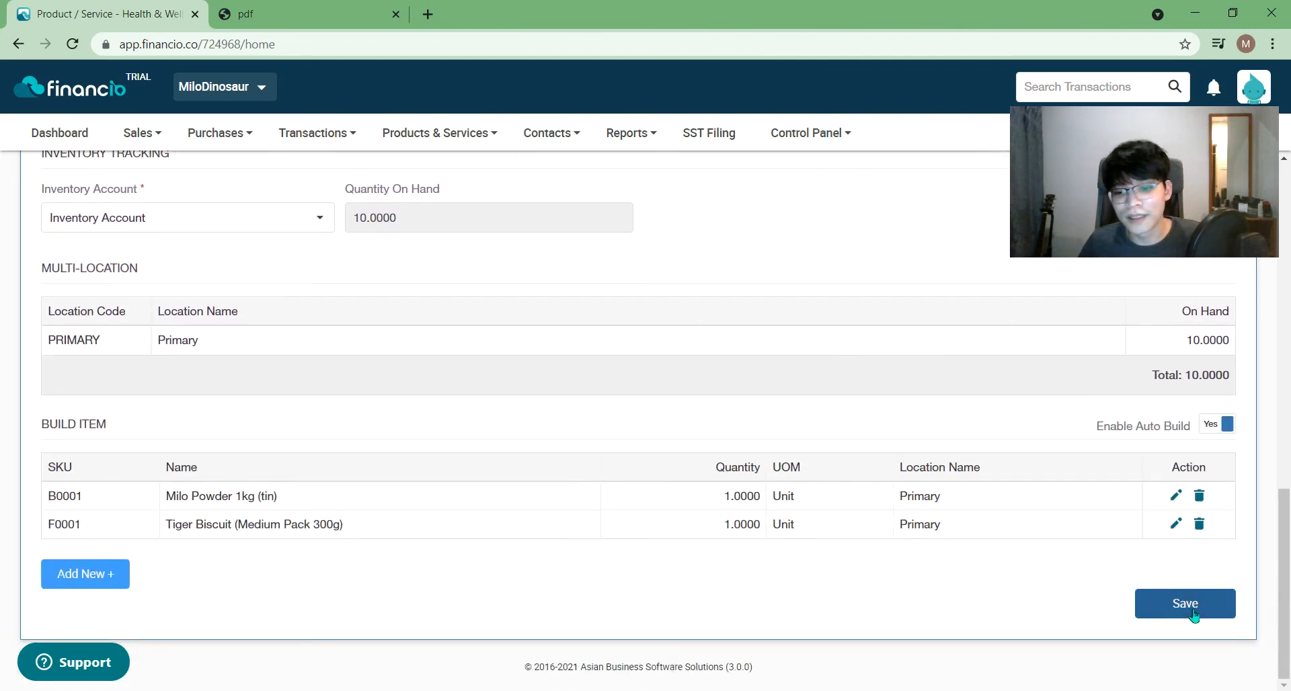
pyautogui.click(88, 577)
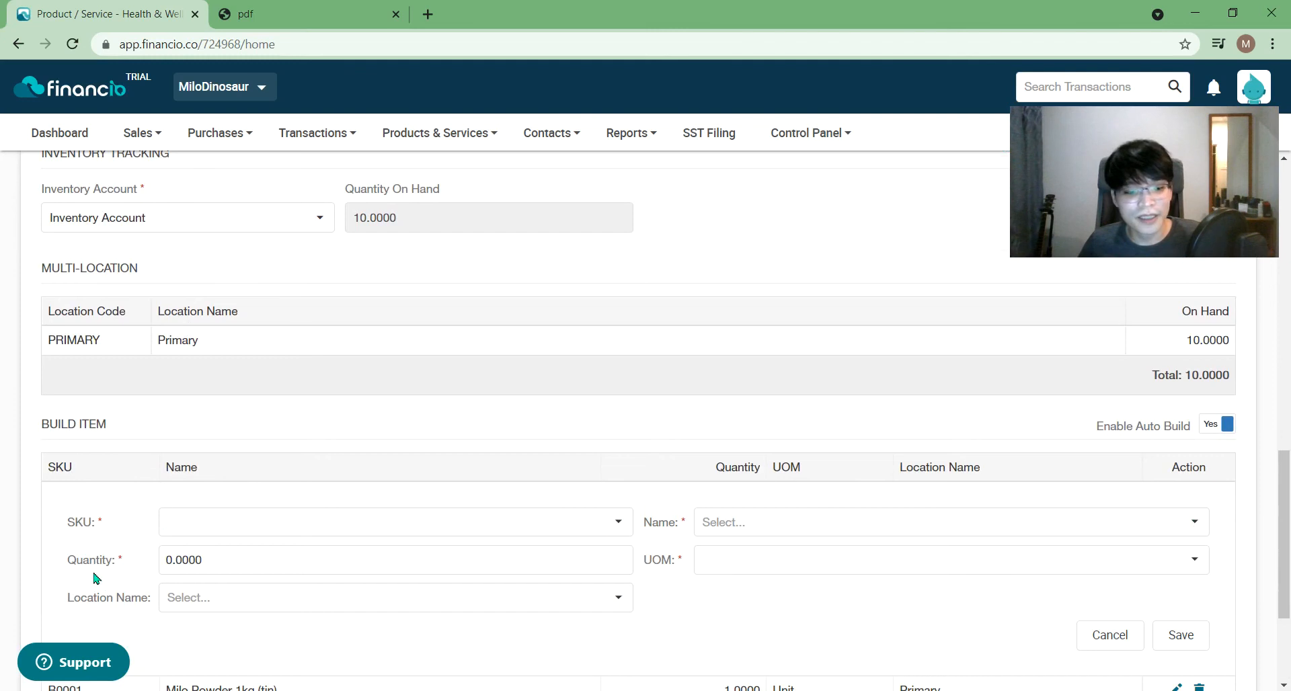
pyautogui.click(289, 528)
pyautogui.click(261, 553)
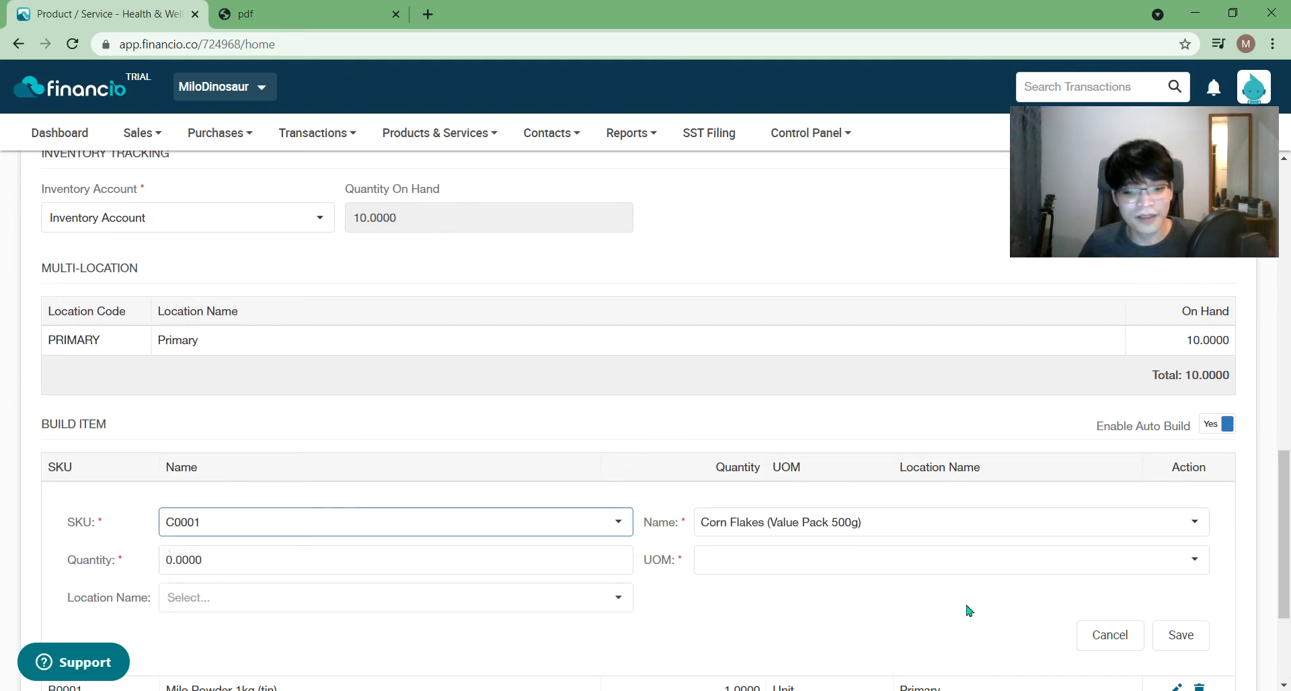
# - Set the Corn Flakes component's location to Primary and save the hamper product
pyautogui.scroll(-1, 987, 611)
pyautogui.scroll(-2, 987, 612)
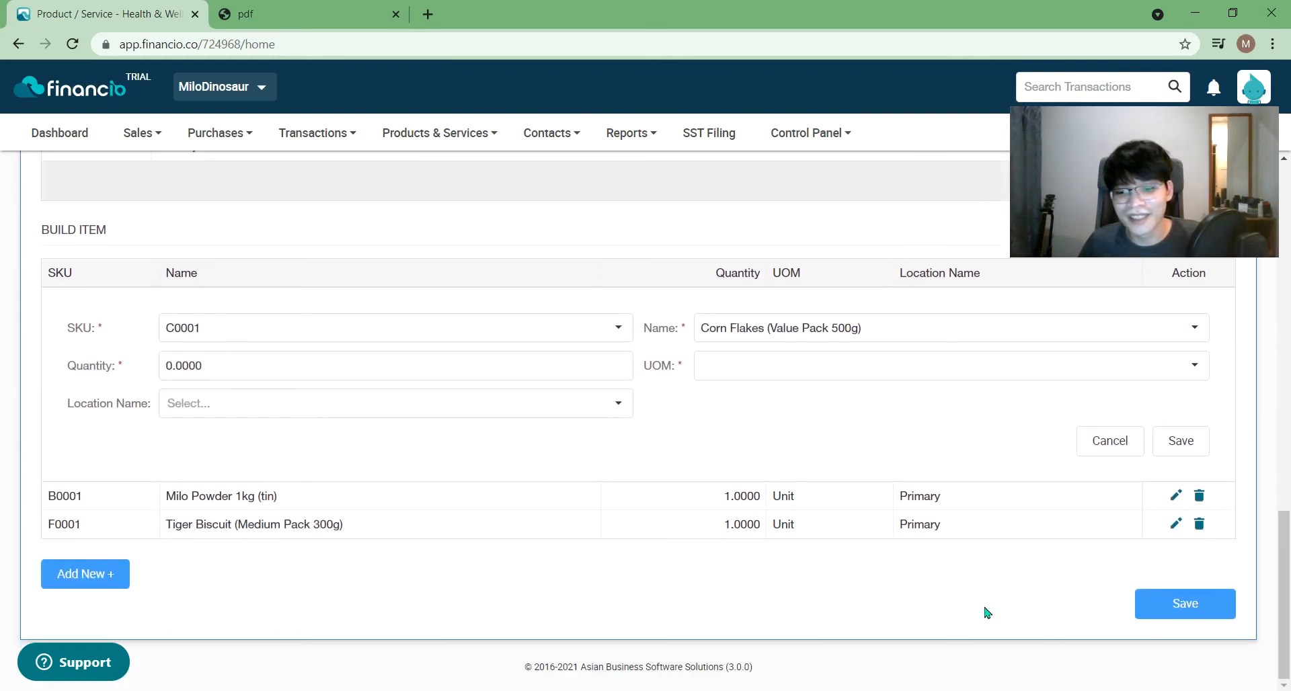
pyautogui.click(470, 407)
pyautogui.write('Primary')
pyautogui.click(493, 434)
pyautogui.click(1186, 606)
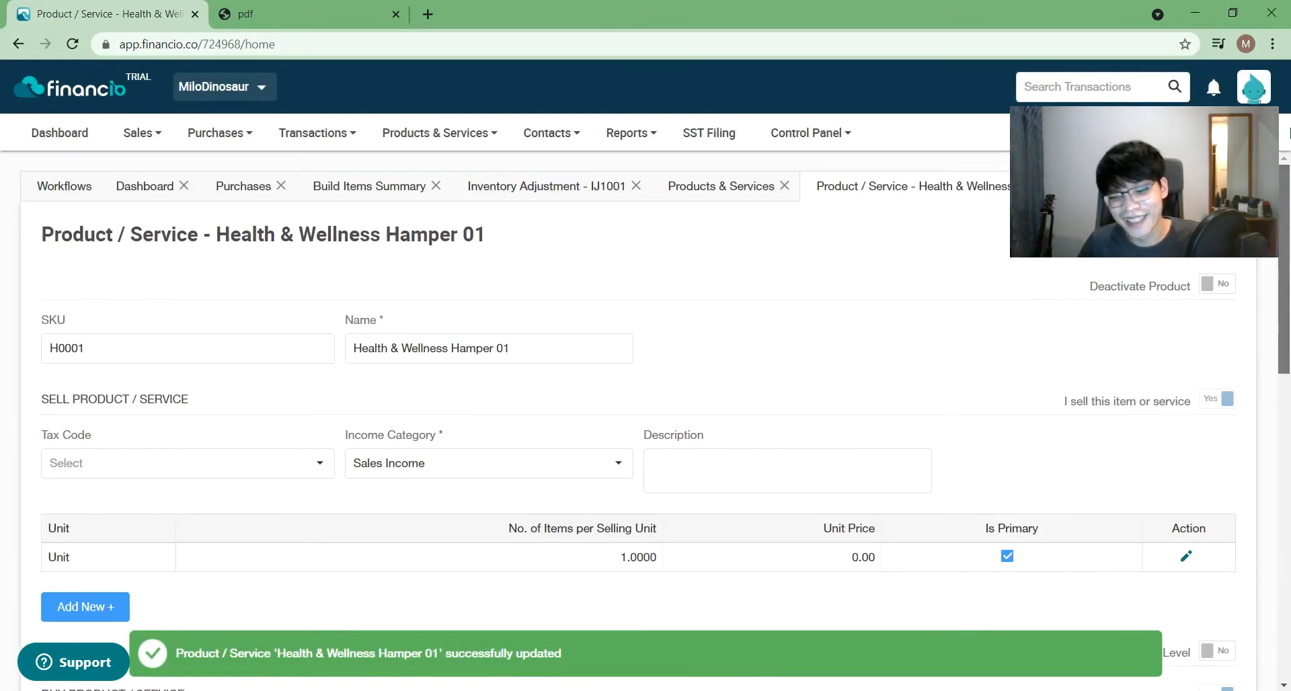
# - Dismiss the tab-limit warning and close the Products & Services and IJ1001 tabs
pyautogui.click(412, 138)
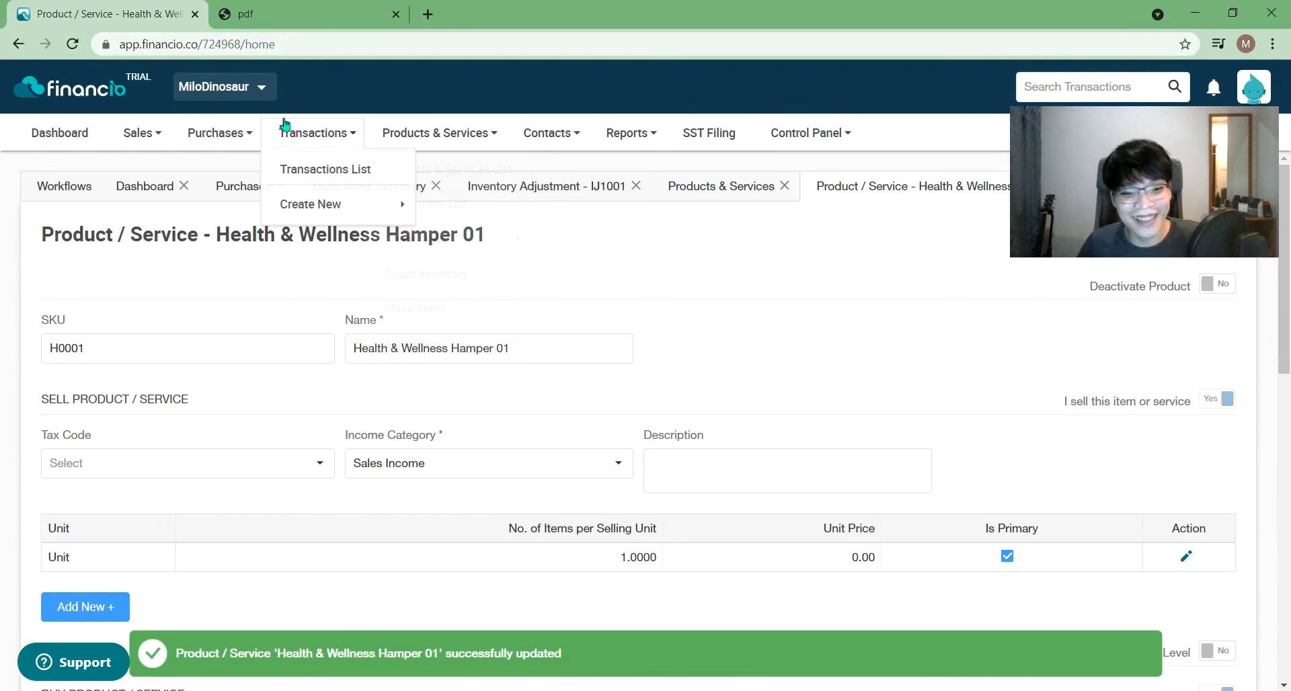
pyautogui.moveTo(453, 346)
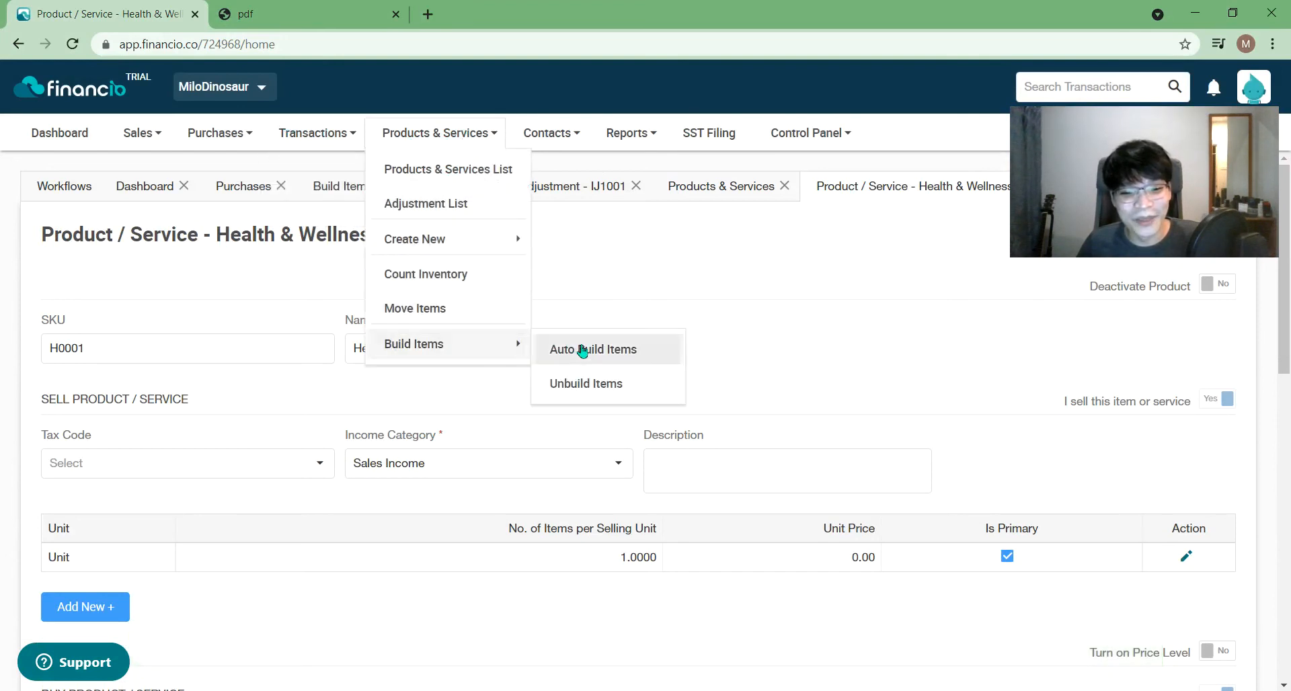
pyautogui.click(584, 351)
pyautogui.click(803, 430)
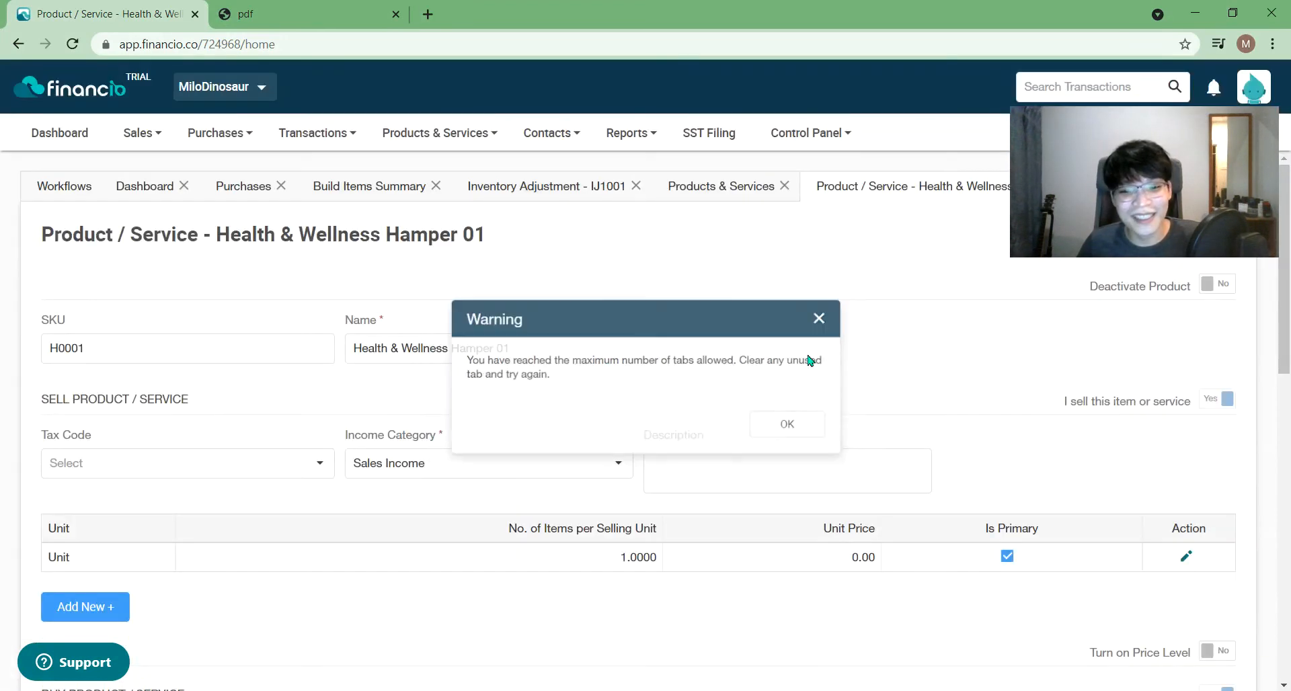
pyautogui.click(783, 186)
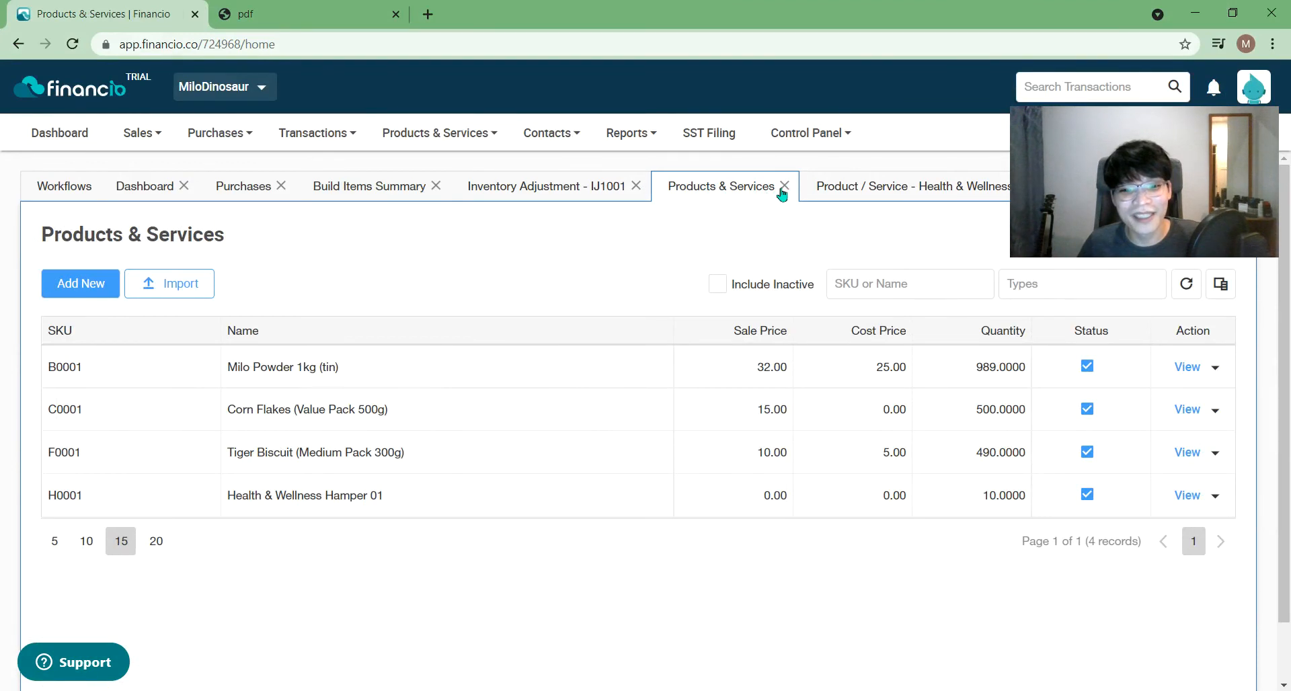
pyautogui.click(783, 187)
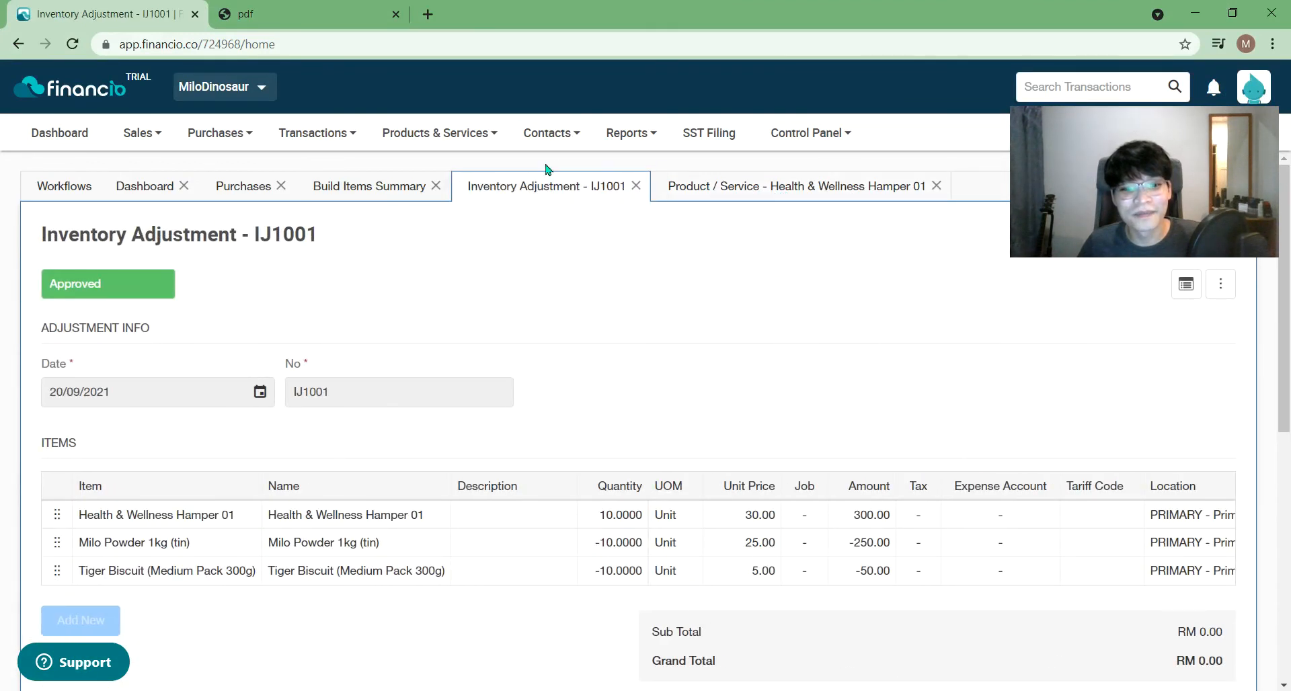
pyautogui.click(636, 187)
# - Auto-build 15 Health & Wellness Hamper 01 units to generate build summary IJ1002
pyautogui.moveTo(437, 132)
pyautogui.moveTo(430, 343)
pyautogui.click(612, 350)
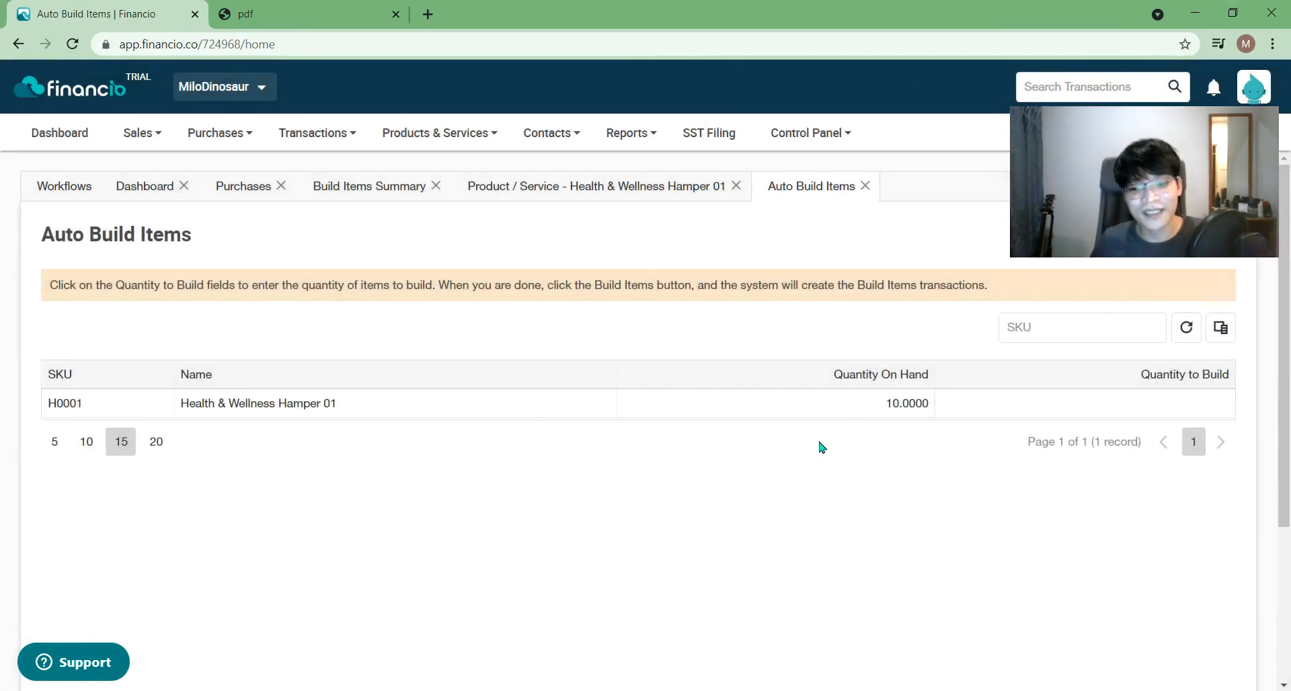
pyautogui.click(1176, 397)
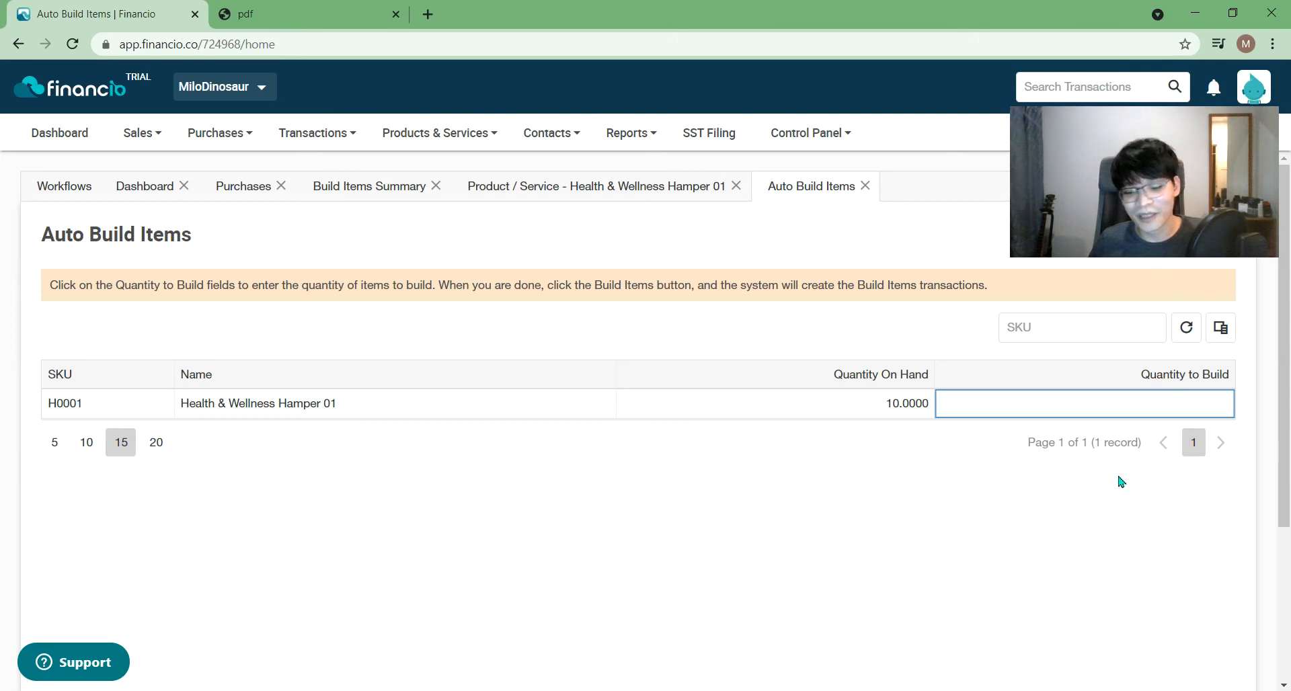
pyautogui.write('15')
pyautogui.click(1122, 509)
pyautogui.scroll(-3, 1289, 404)
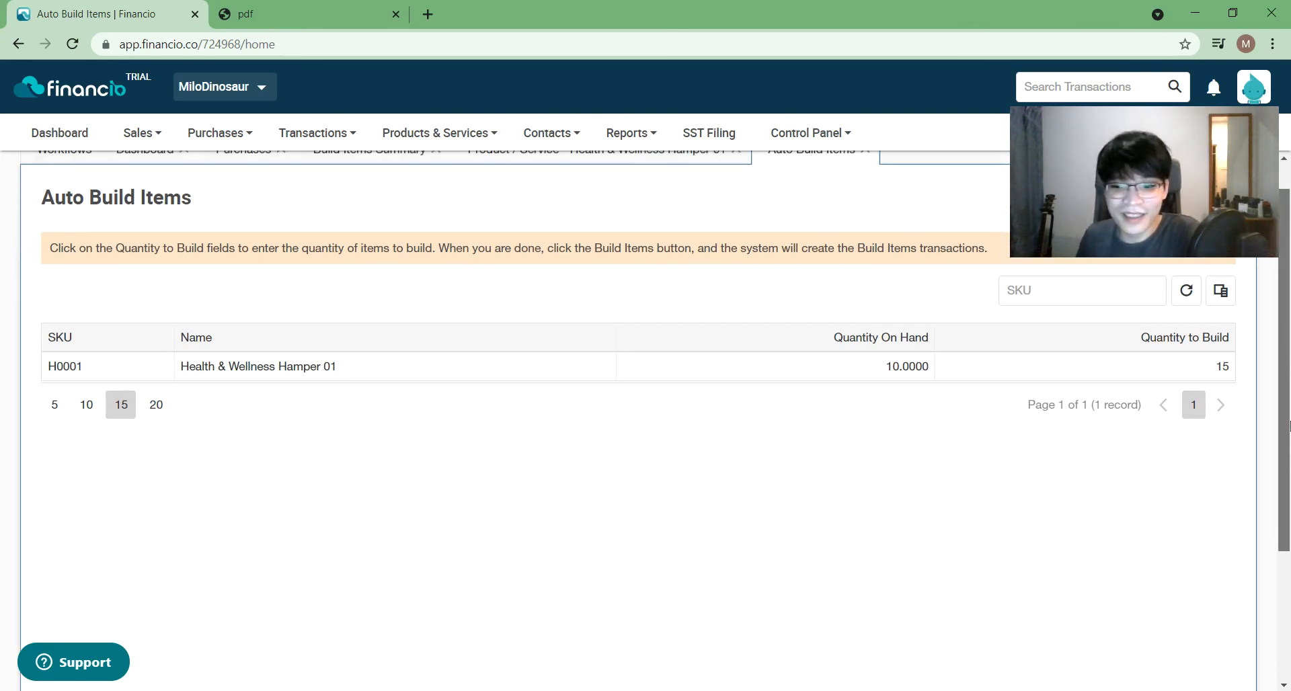
pyautogui.click(1177, 618)
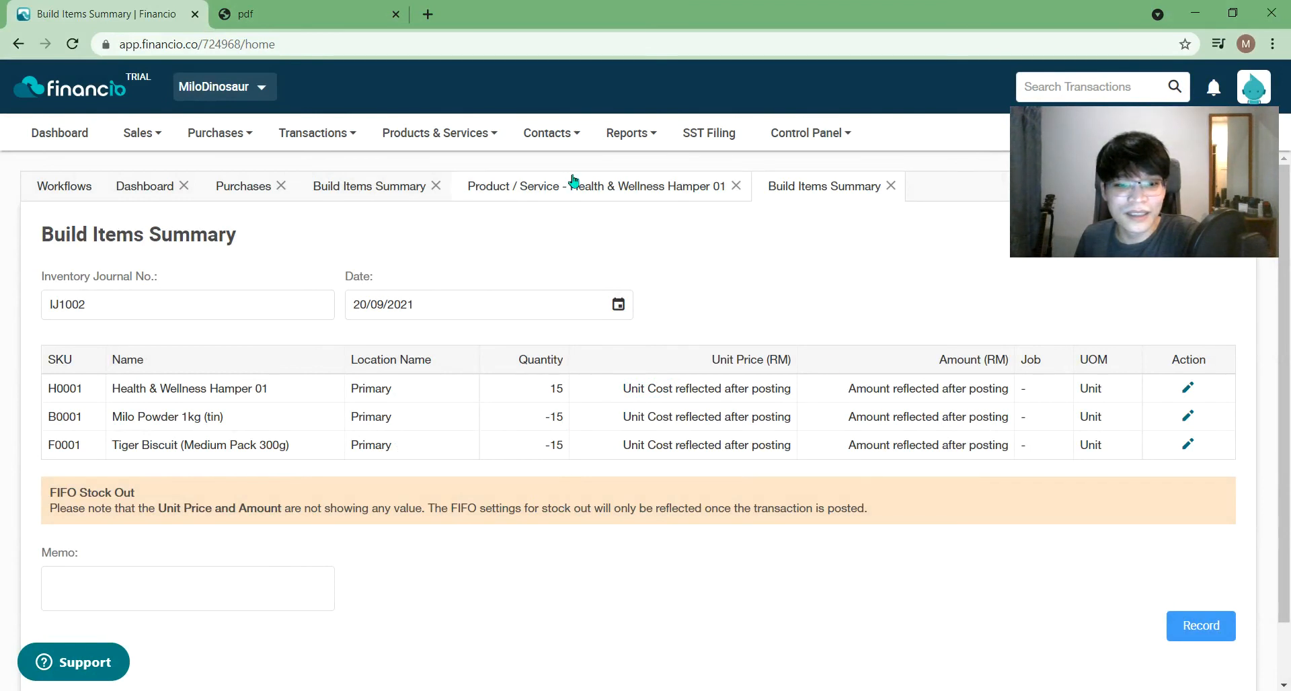
pyautogui.click(621, 190)
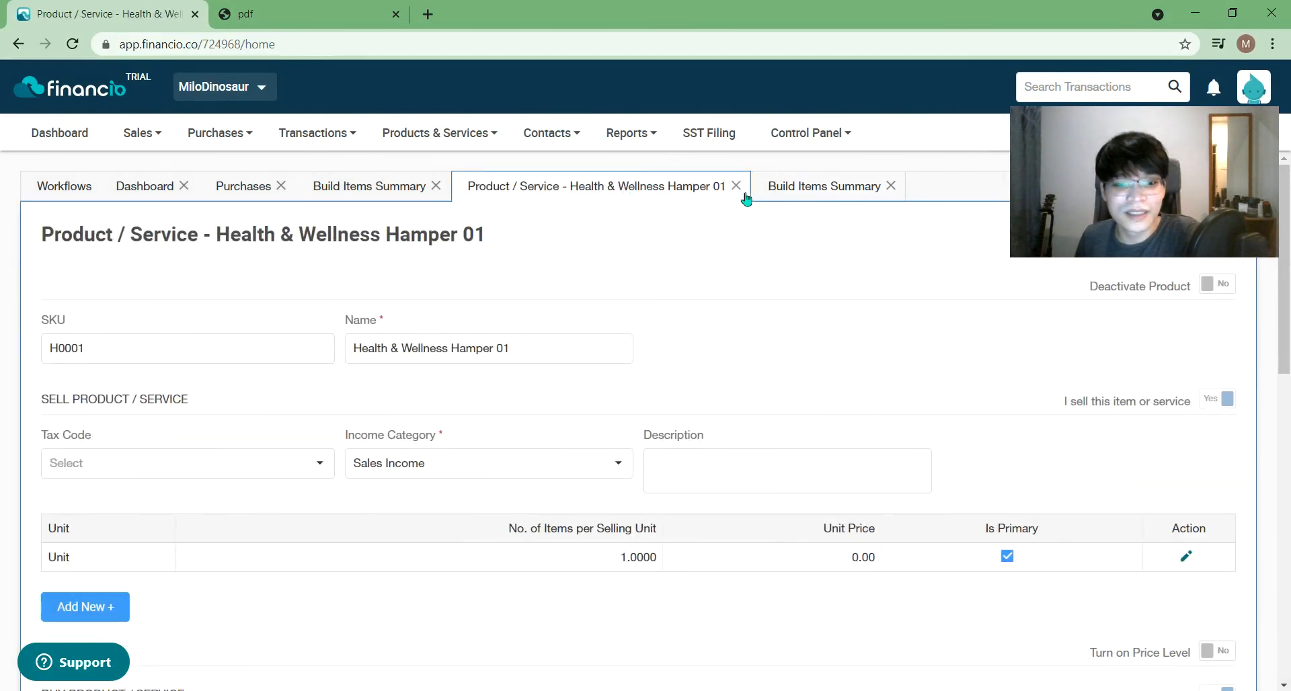
# - Add a new build item row for the hamper with component C0001 Corn Flakes
pyautogui.moveTo(1284, 333); pyautogui.dragTo(1285, 631)
pyautogui.click(79, 602)
pyautogui.click(520, 546)
pyautogui.click(426, 576)
pyautogui.moveTo(830, 549); pyautogui.dragTo(555, 442)
# - Give Corn Flakes quantity 1, UOM Unit, location Primary, add the row and save the hamper
pyautogui.click(214, 588)
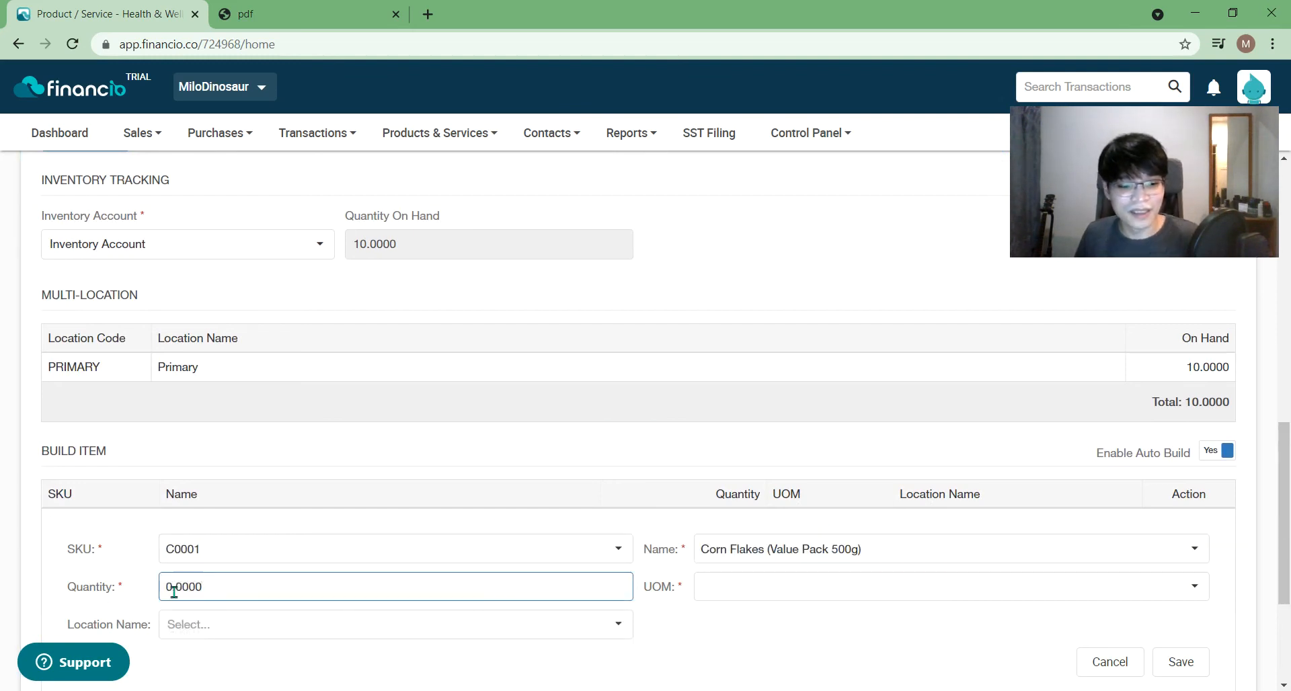
pyautogui.write('1')
pyautogui.click(716, 589)
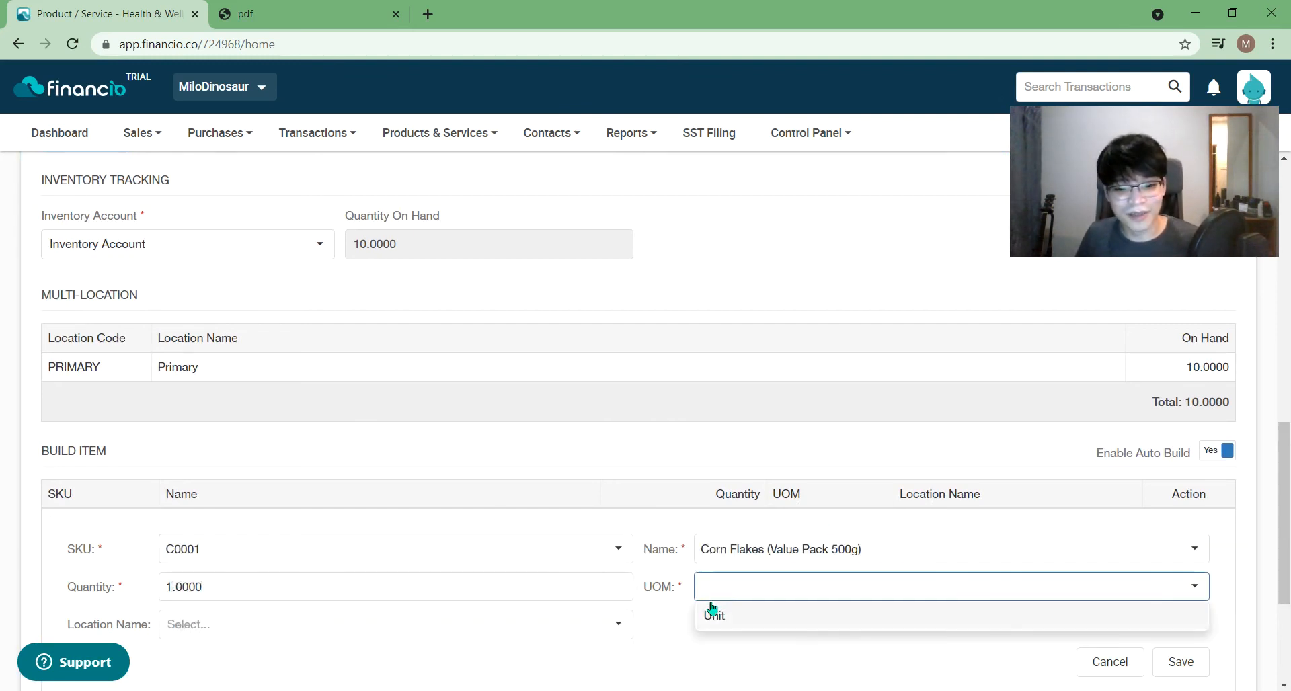
pyautogui.click(382, 624)
pyautogui.click(300, 654)
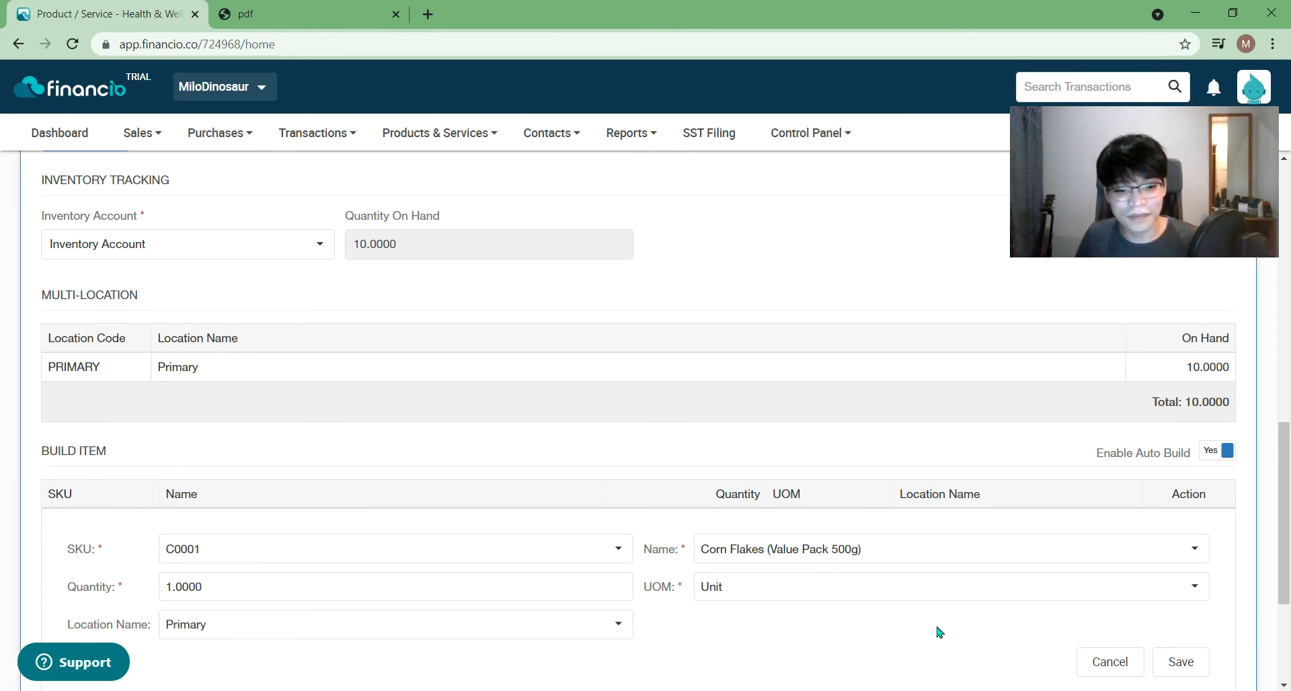
pyautogui.scroll(-2, 937, 630)
pyautogui.click(1166, 520)
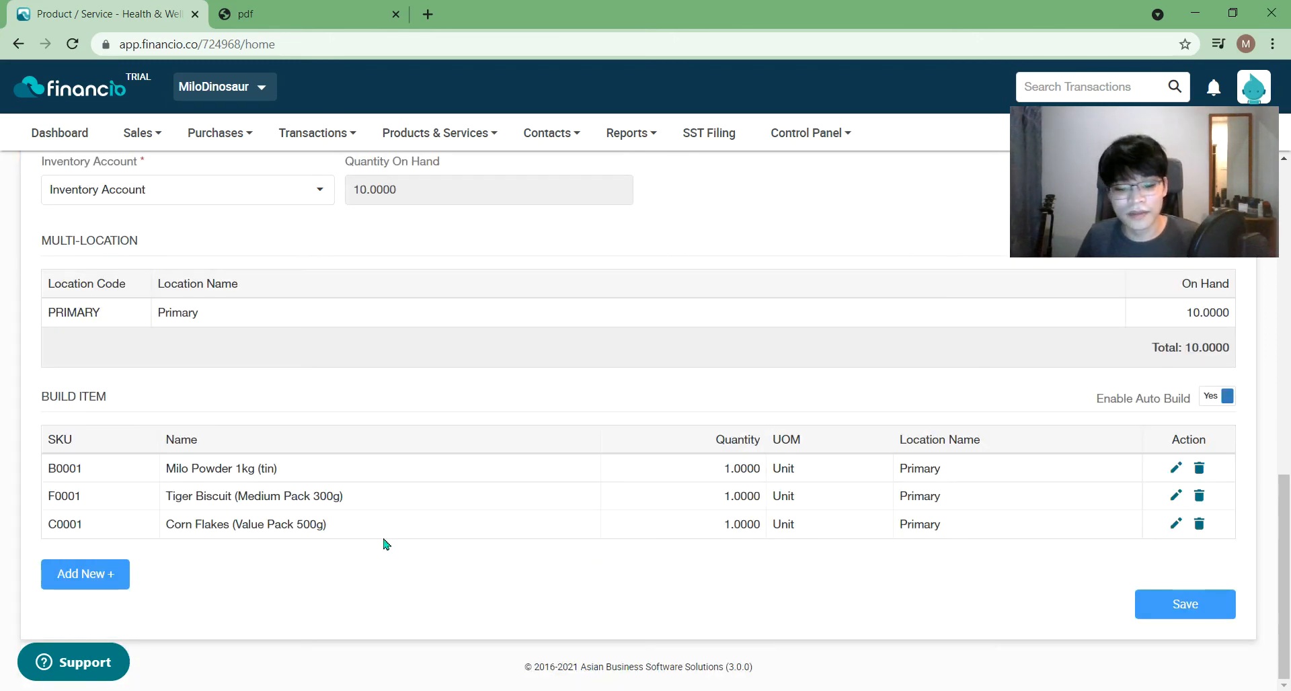
pyautogui.click(1165, 616)
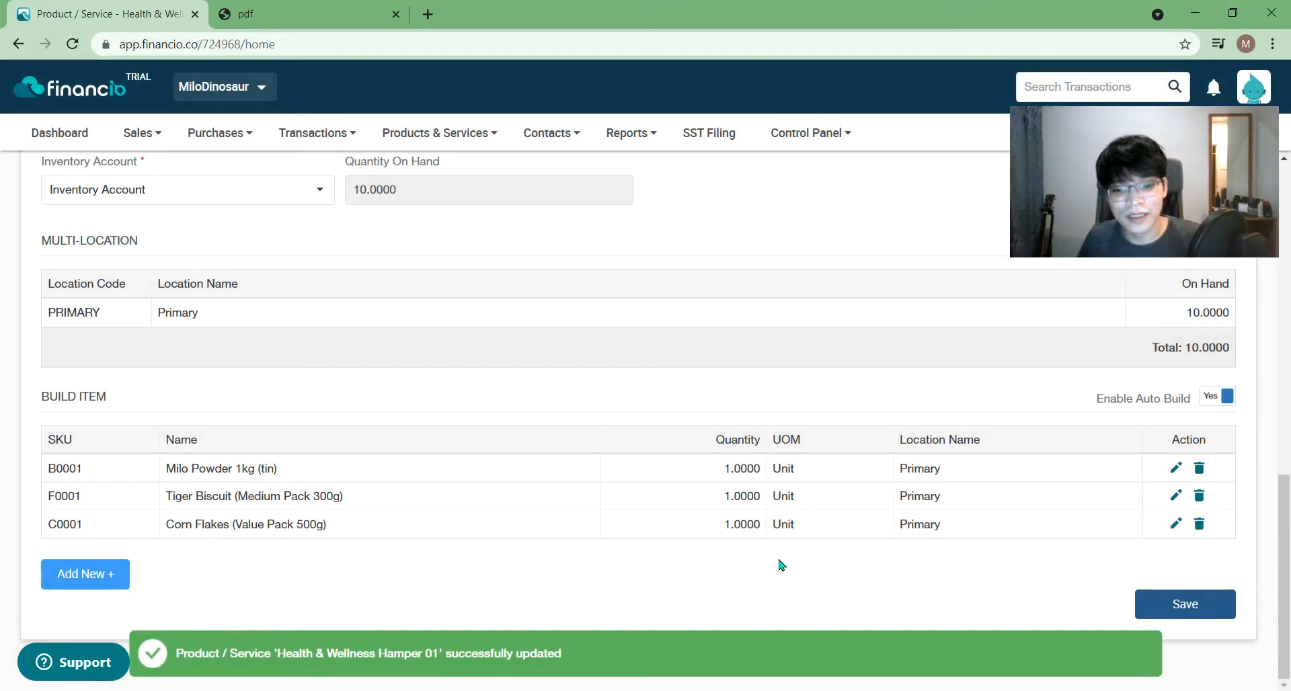
pyautogui.scroll(10, 519, 357)
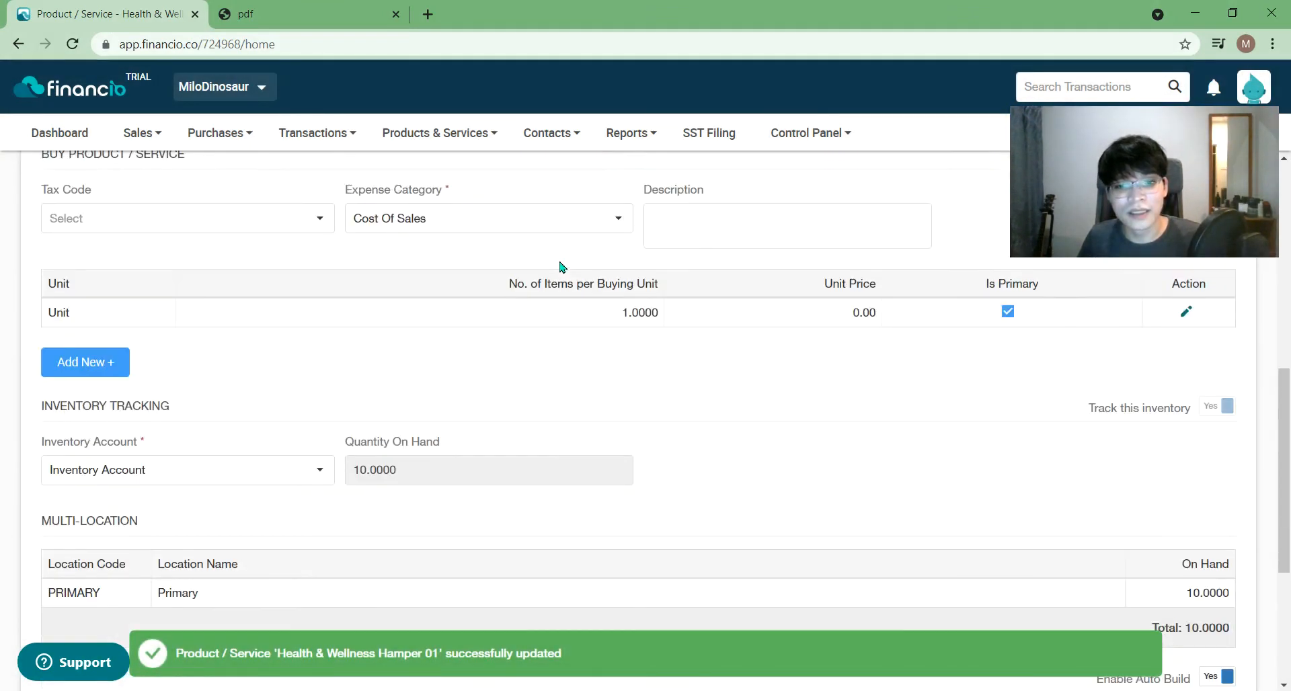
pyautogui.scroll(1, 679, 246)
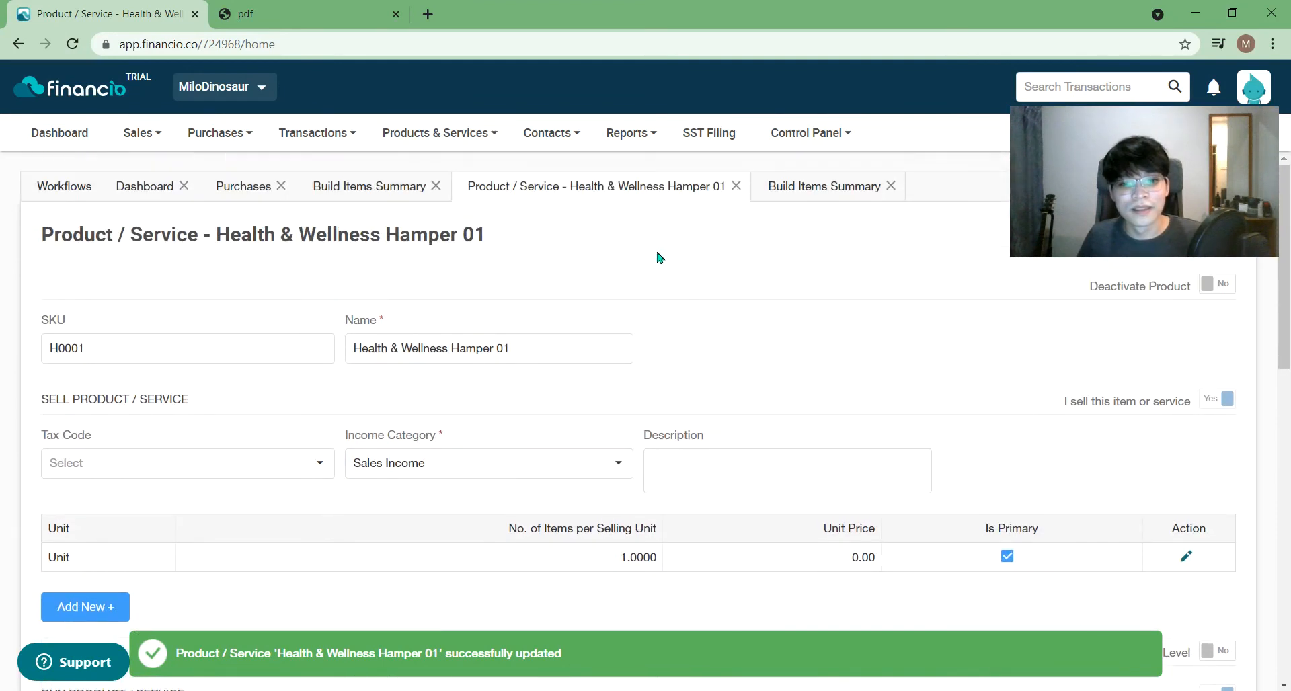
# - Close the old build summary, auto-build 10 hampers, and record summary IJ1002
pyautogui.click(838, 187)
pyautogui.click(899, 194)
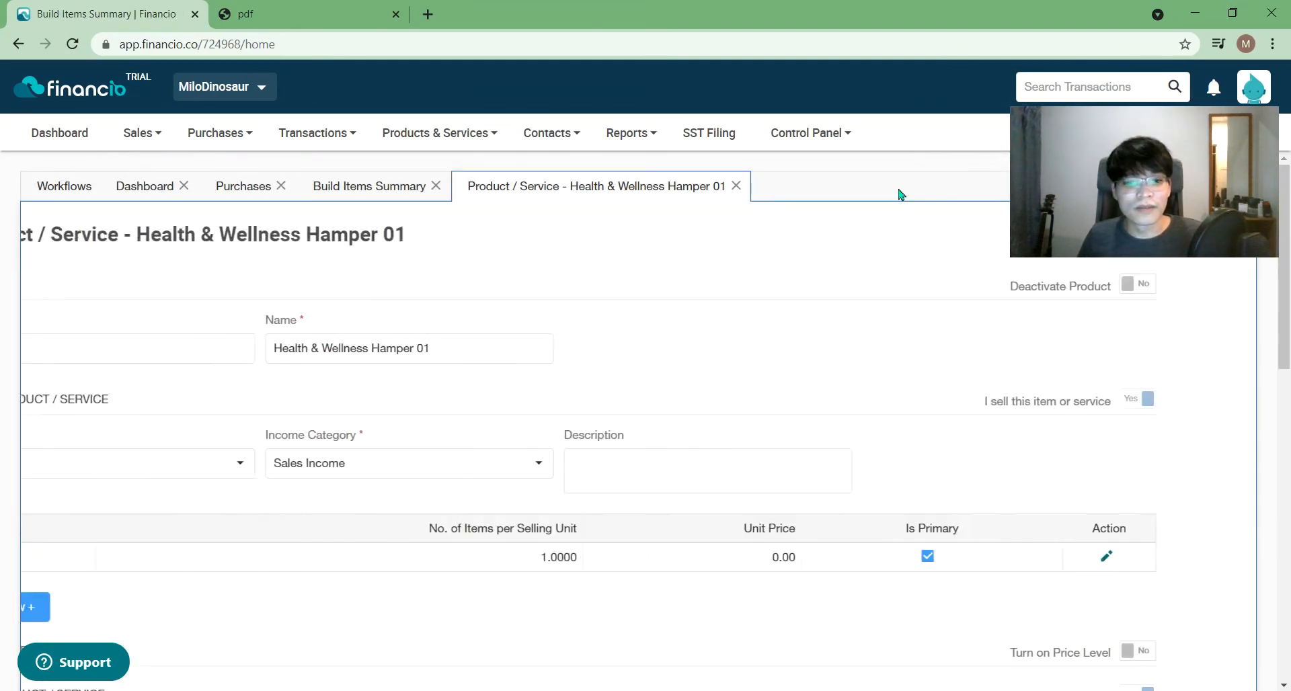
pyautogui.click(415, 127)
pyautogui.moveTo(427, 344)
pyautogui.click(632, 352)
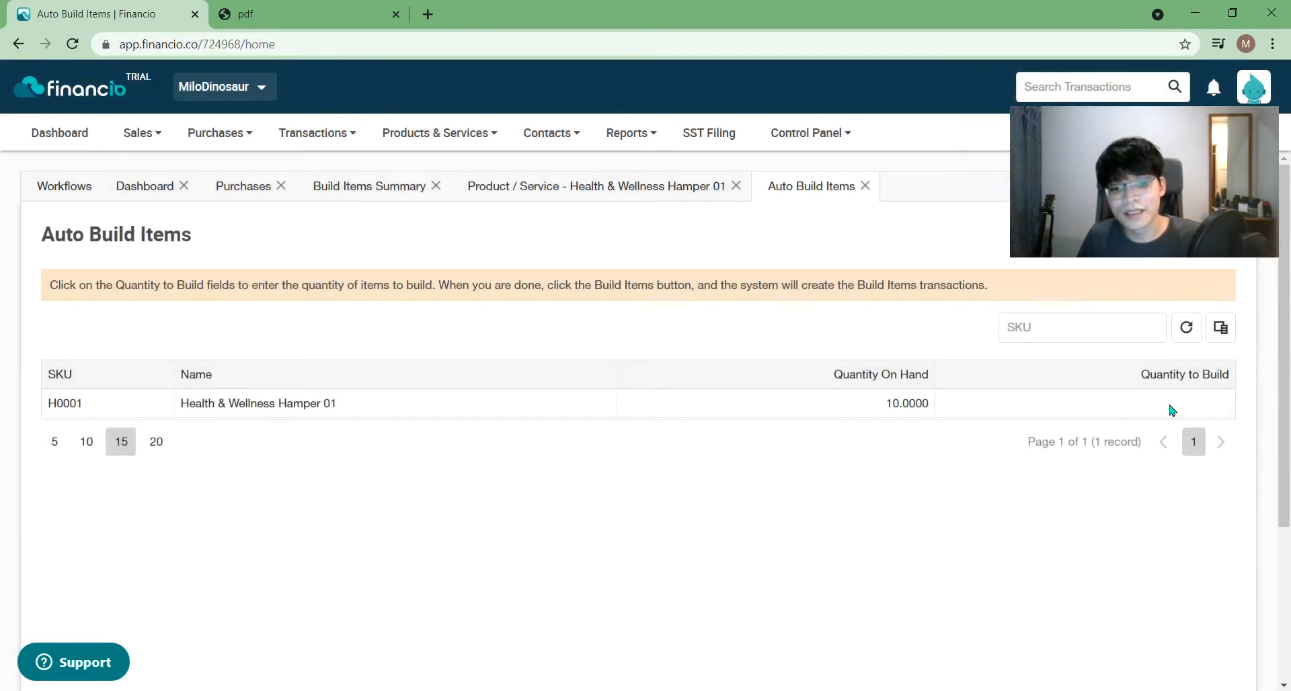
pyautogui.click(1170, 407)
pyautogui.write('10')
pyautogui.scroll(-5, 1090, 397)
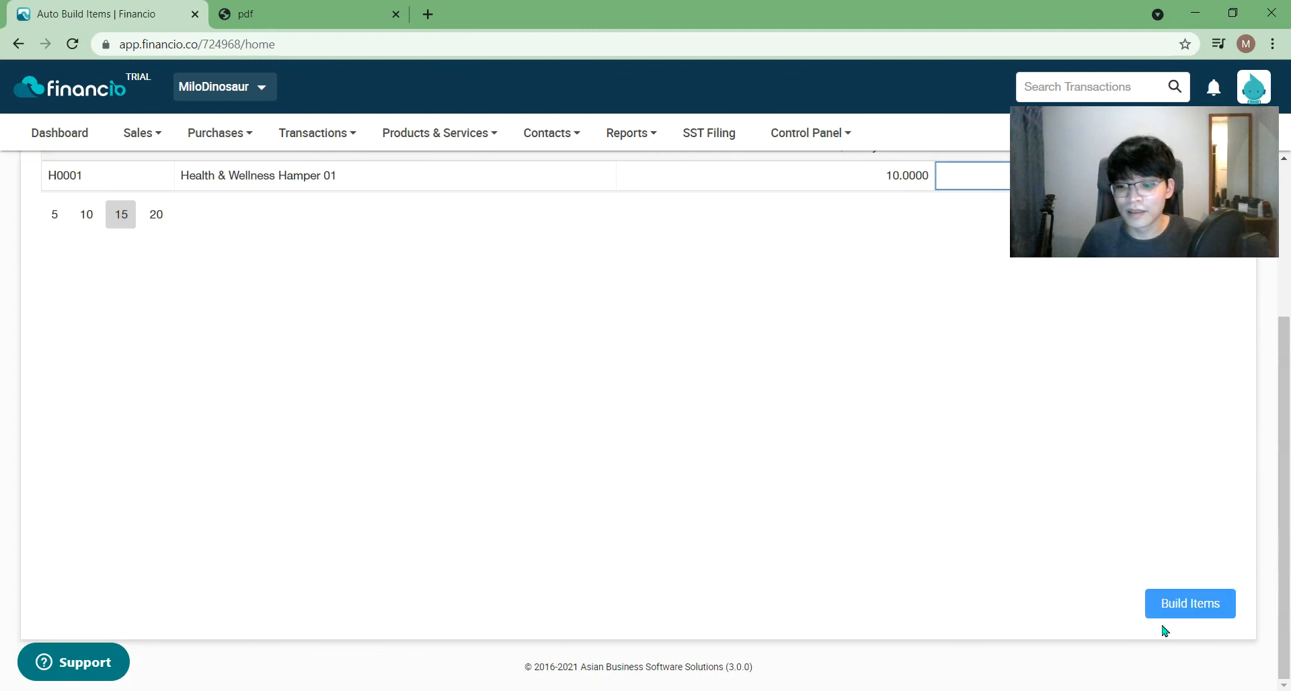
pyautogui.click(1182, 610)
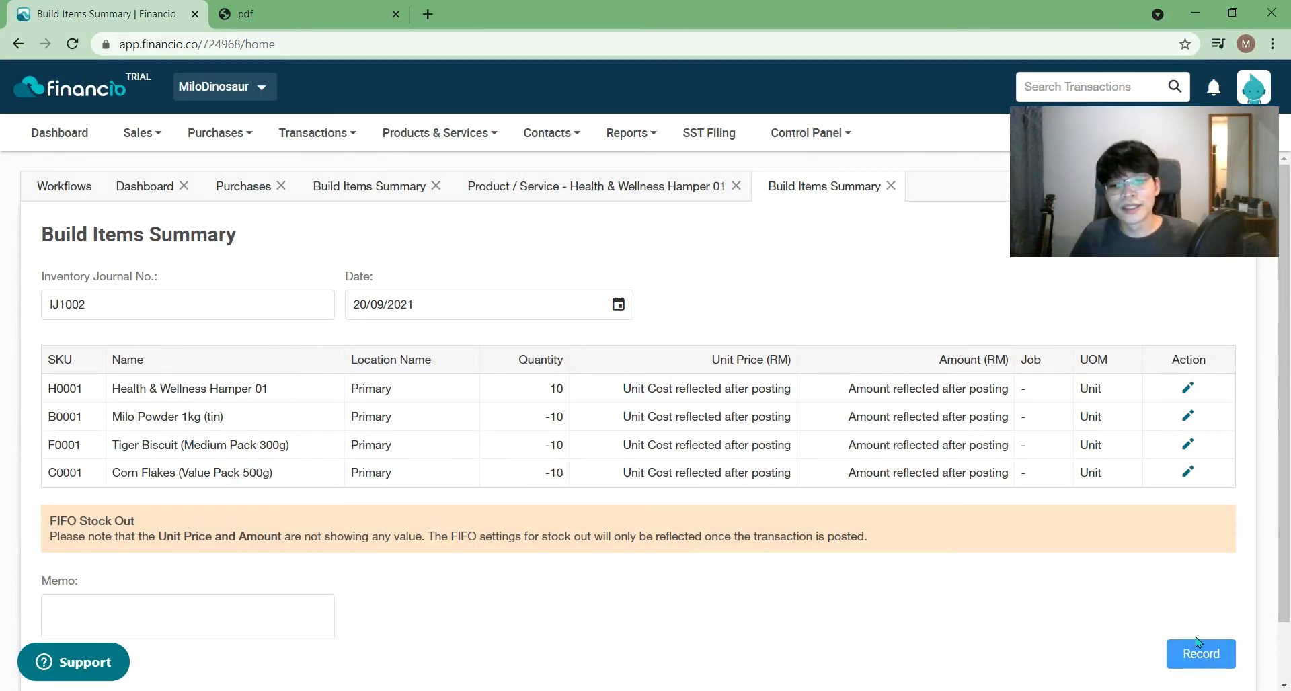
pyautogui.click(1203, 661)
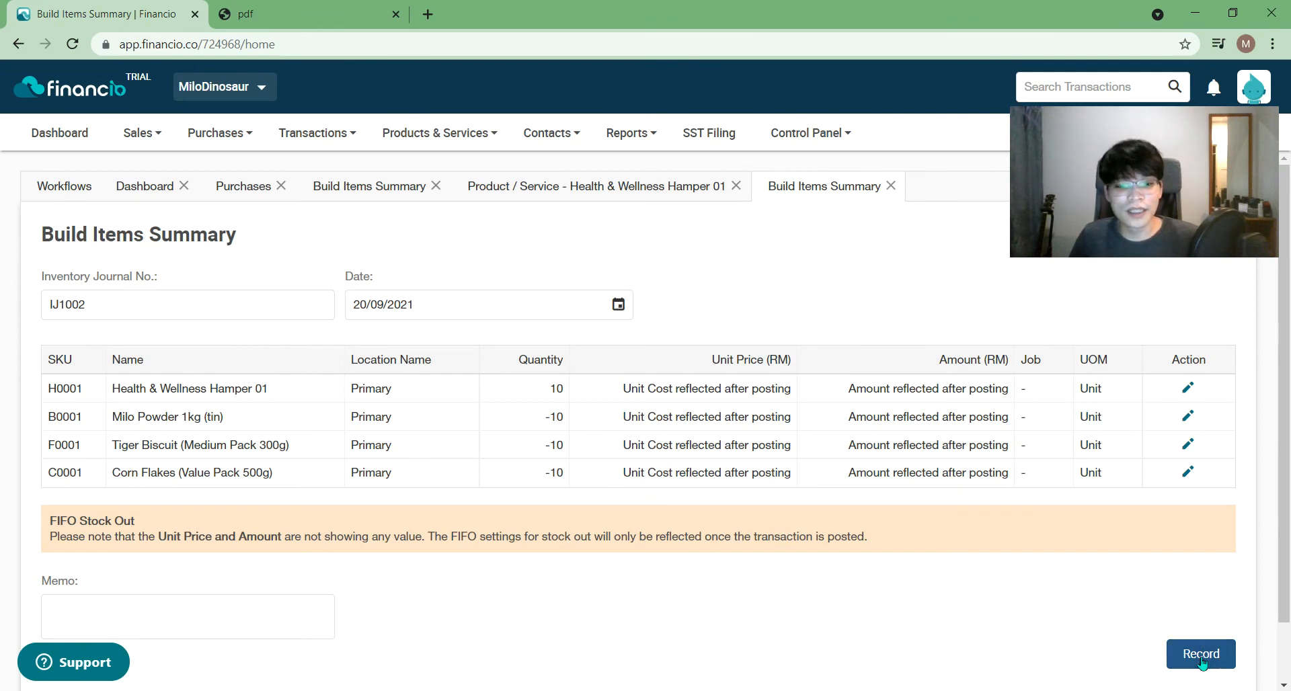
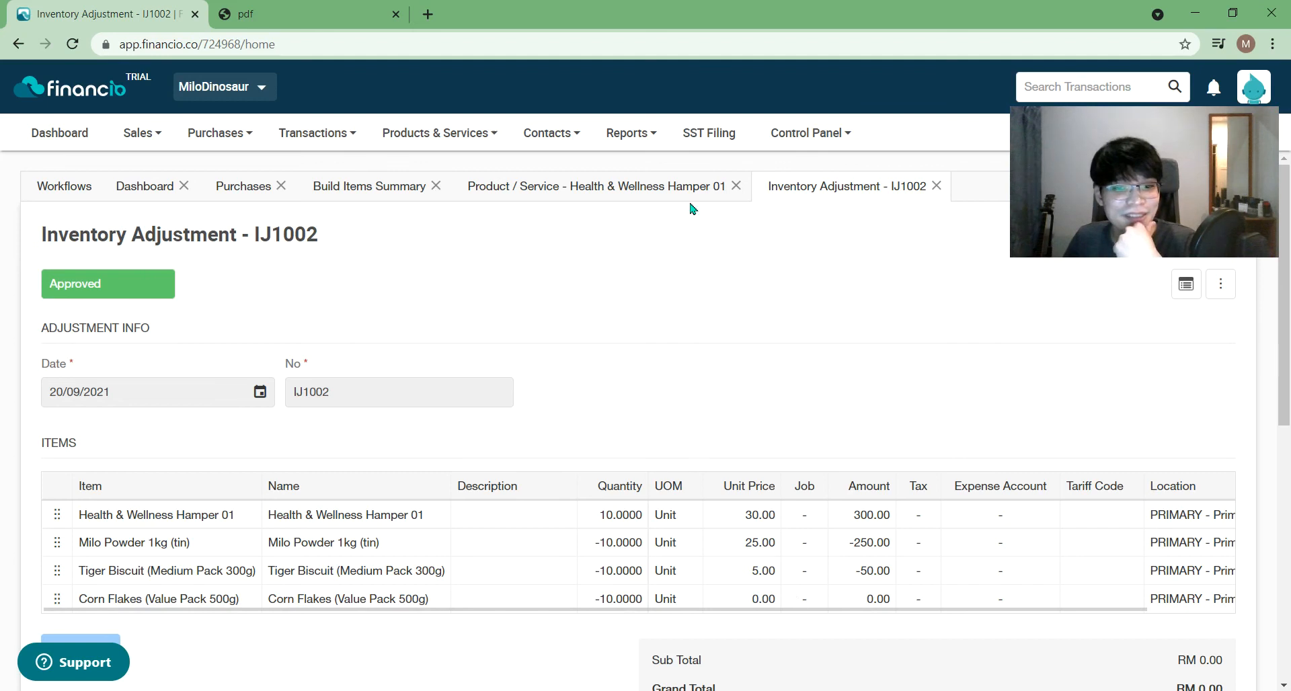
# - Close the Build Items Summary tab so the Health & Wellness Hamper 01 product page shows again
pyautogui.click(504, 195)
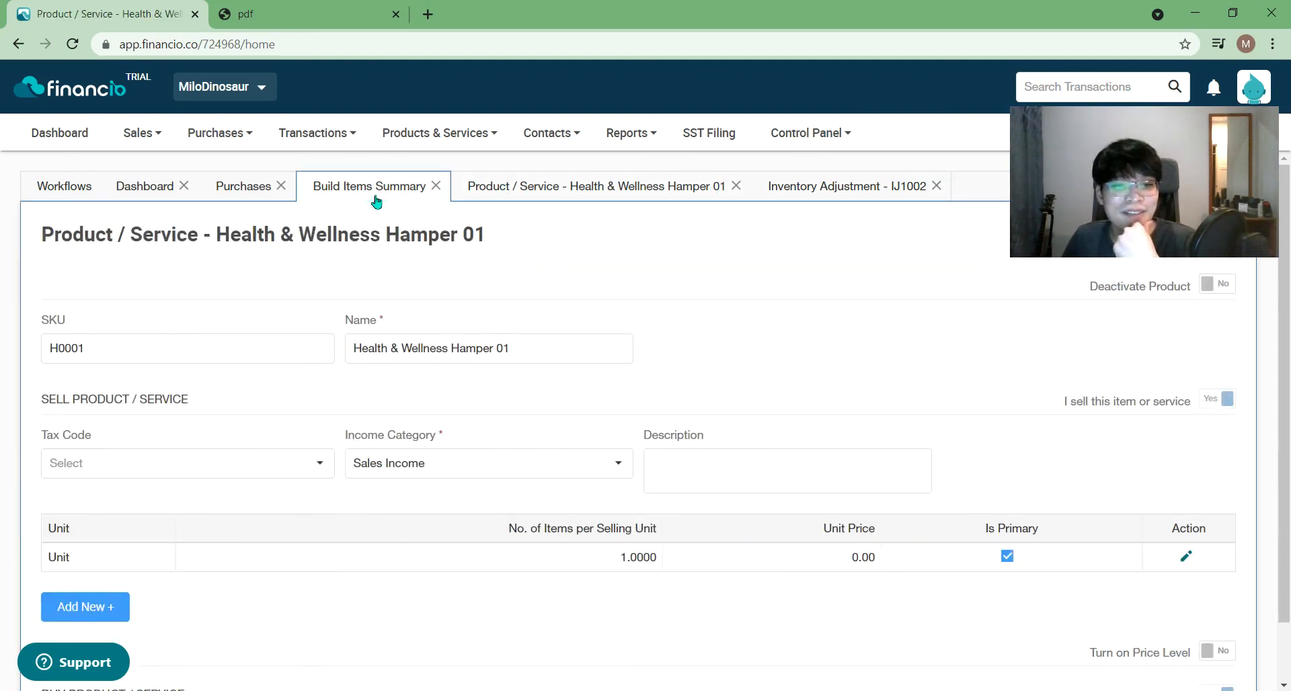
pyautogui.click(377, 202)
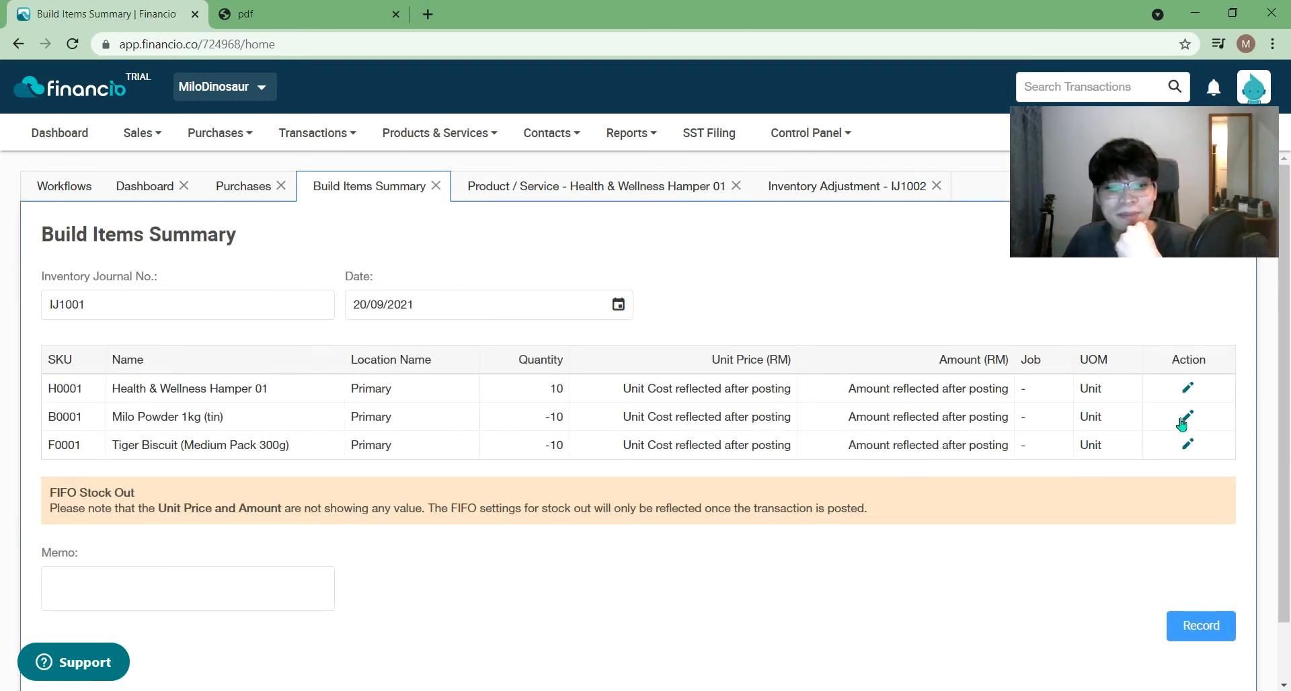
pyautogui.click(434, 186)
pyautogui.click(425, 148)
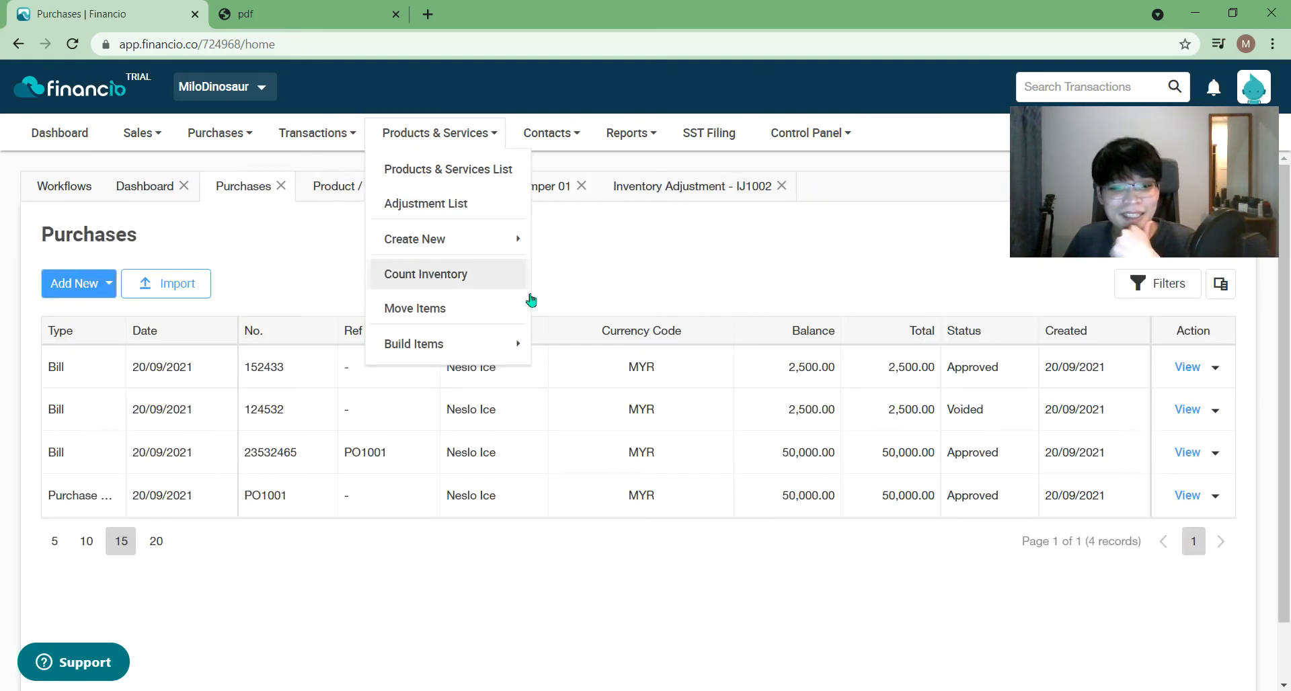
pyautogui.click(726, 265)
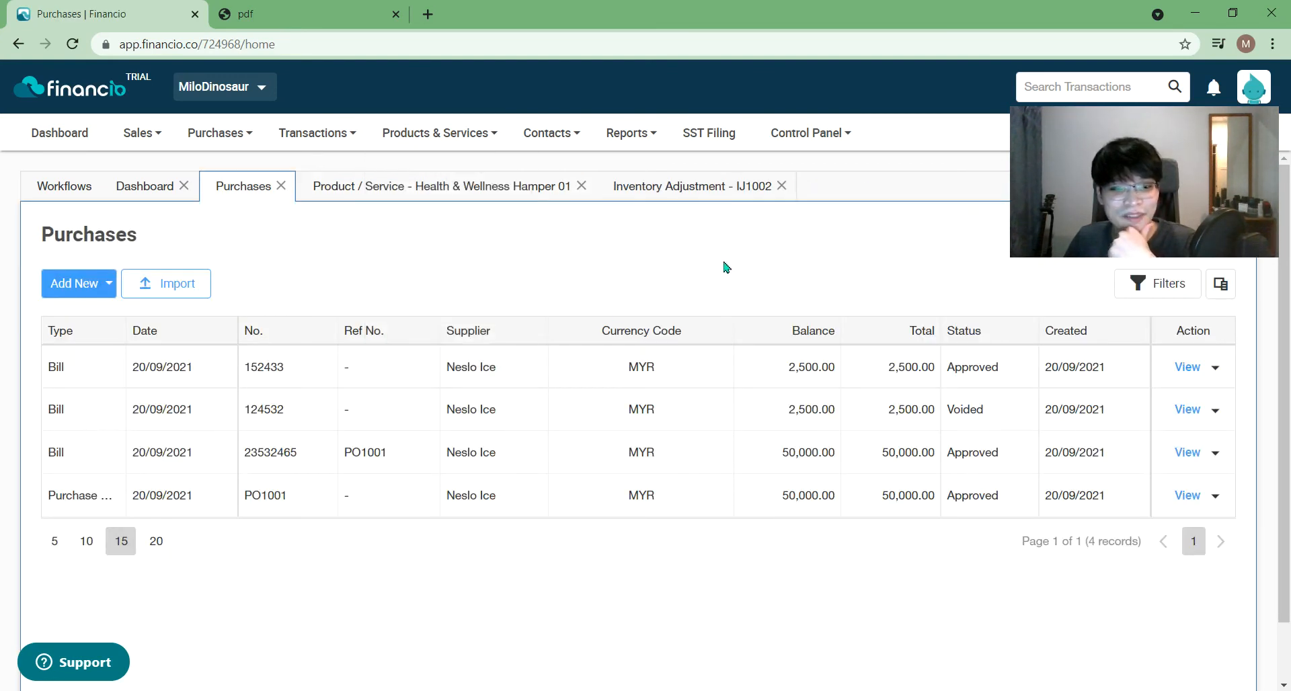
pyautogui.click(484, 198)
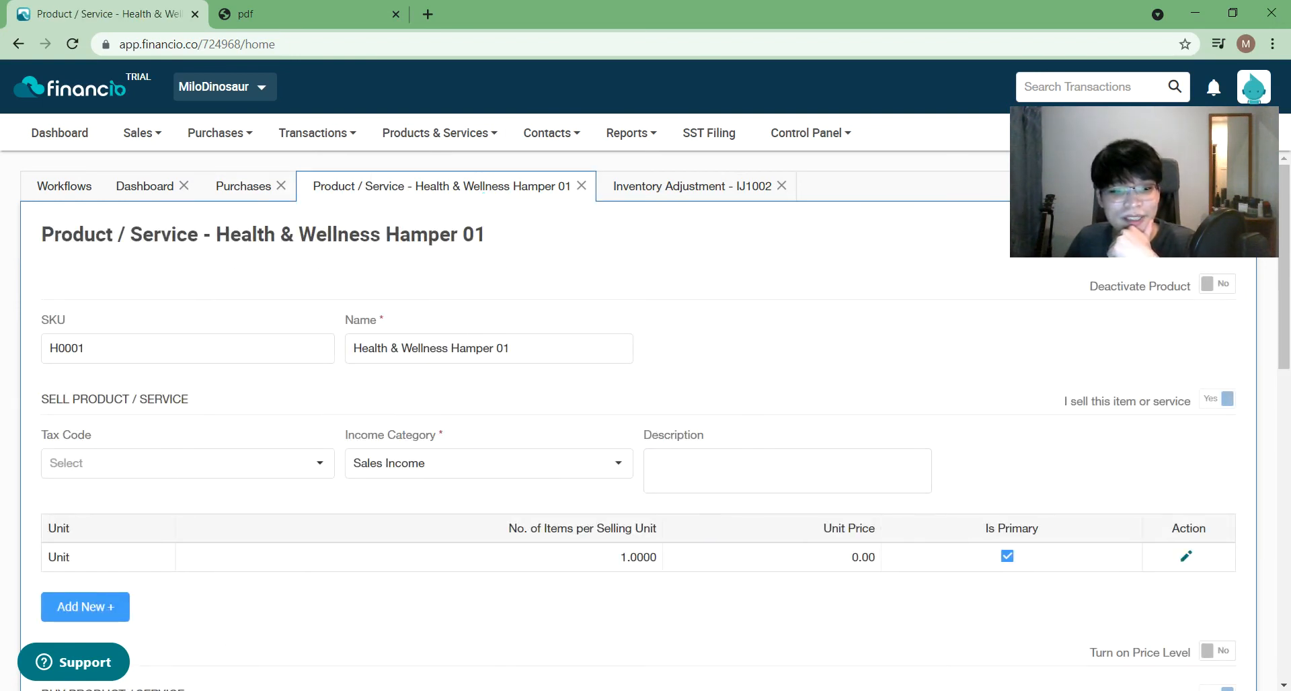
# - Add a blank selling-unit row to the hamper product and open its unit list
pyautogui.scroll(-5, 888, 538)
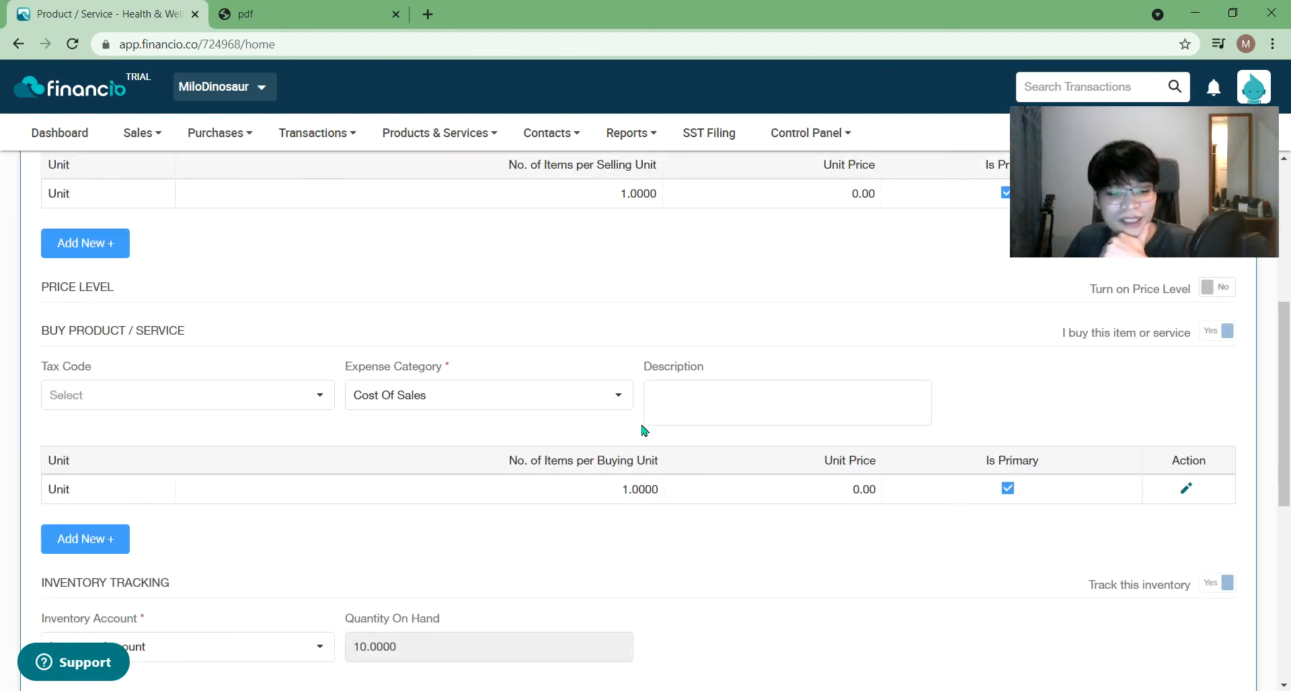
pyautogui.scroll(-5, 642, 446)
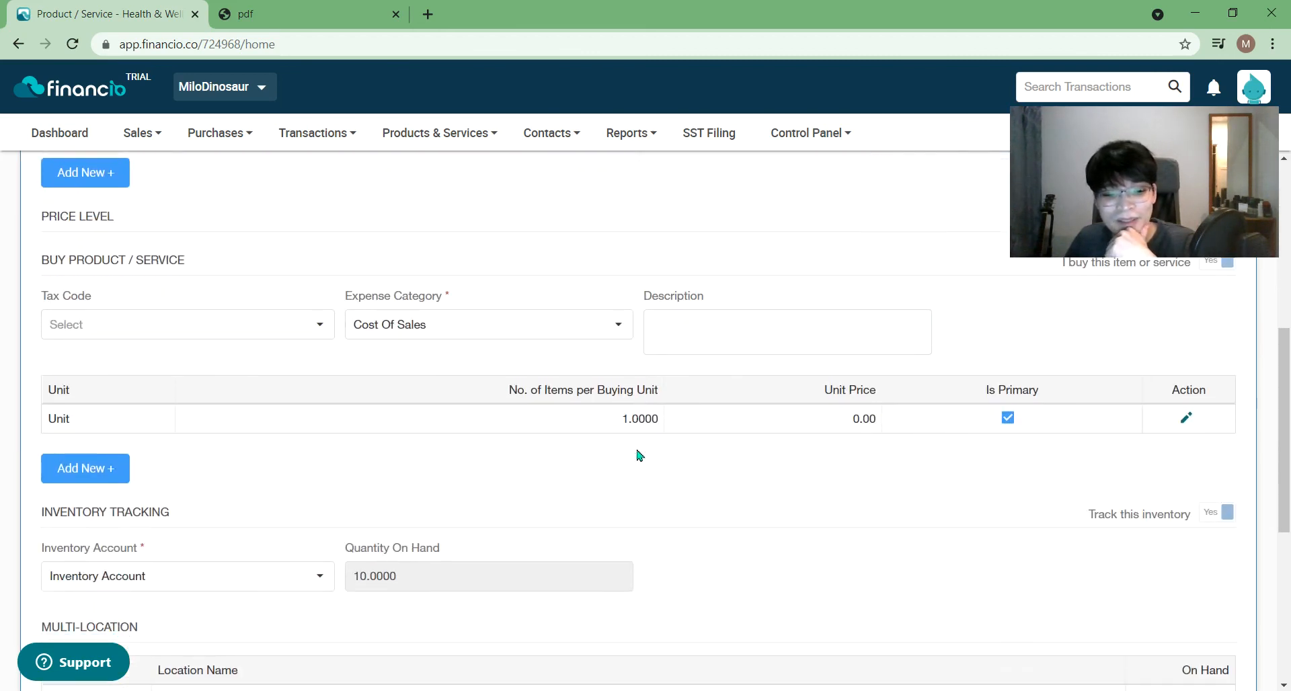
pyautogui.scroll(-2, 639, 472)
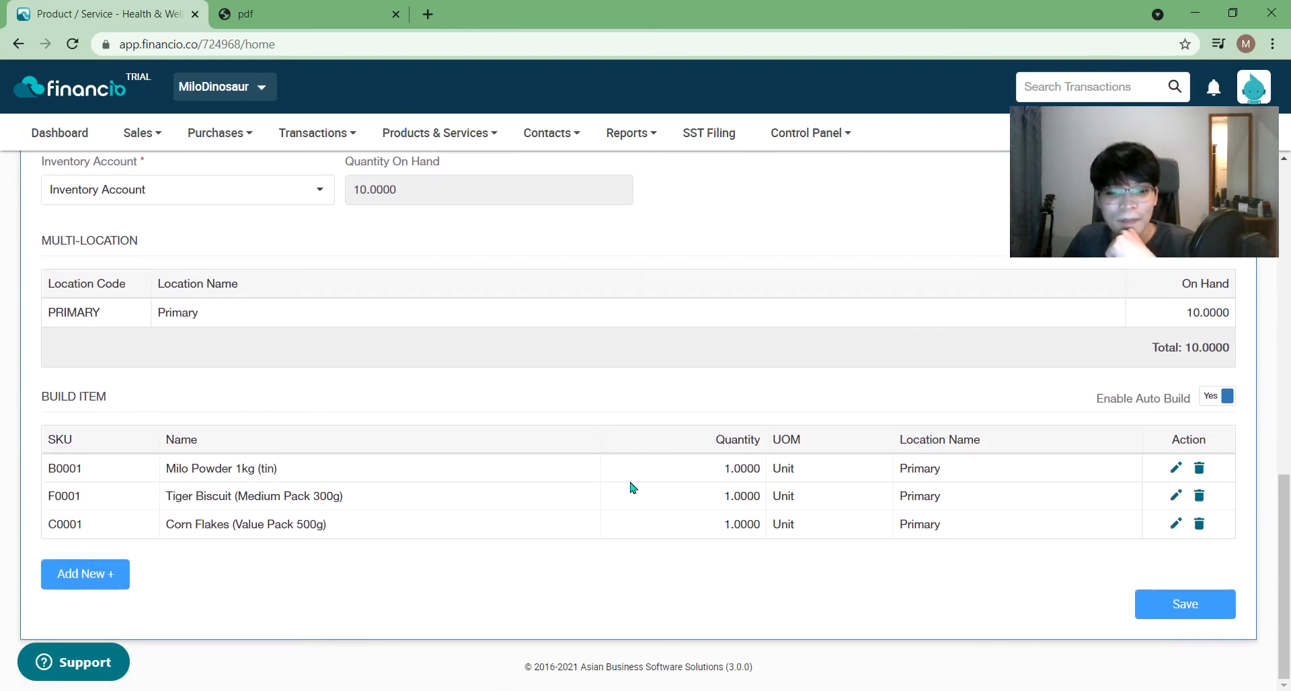
pyautogui.scroll(7, 632, 487)
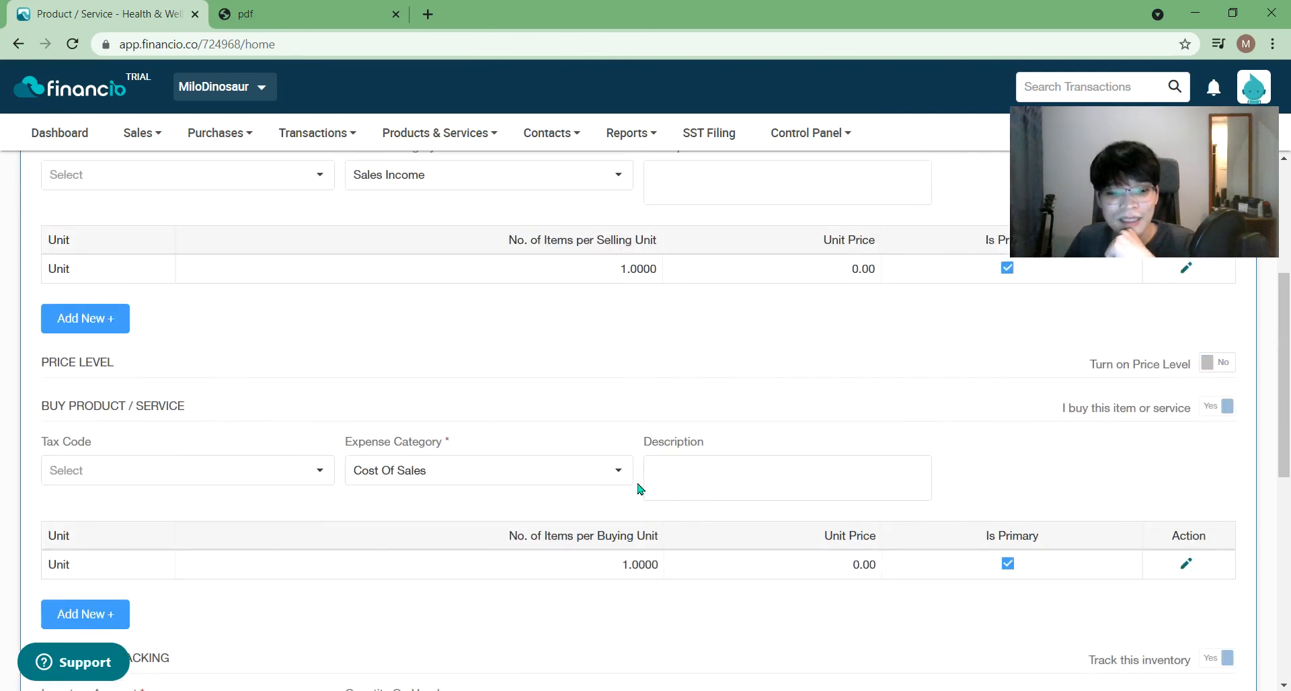
pyautogui.scroll(3, 638, 488)
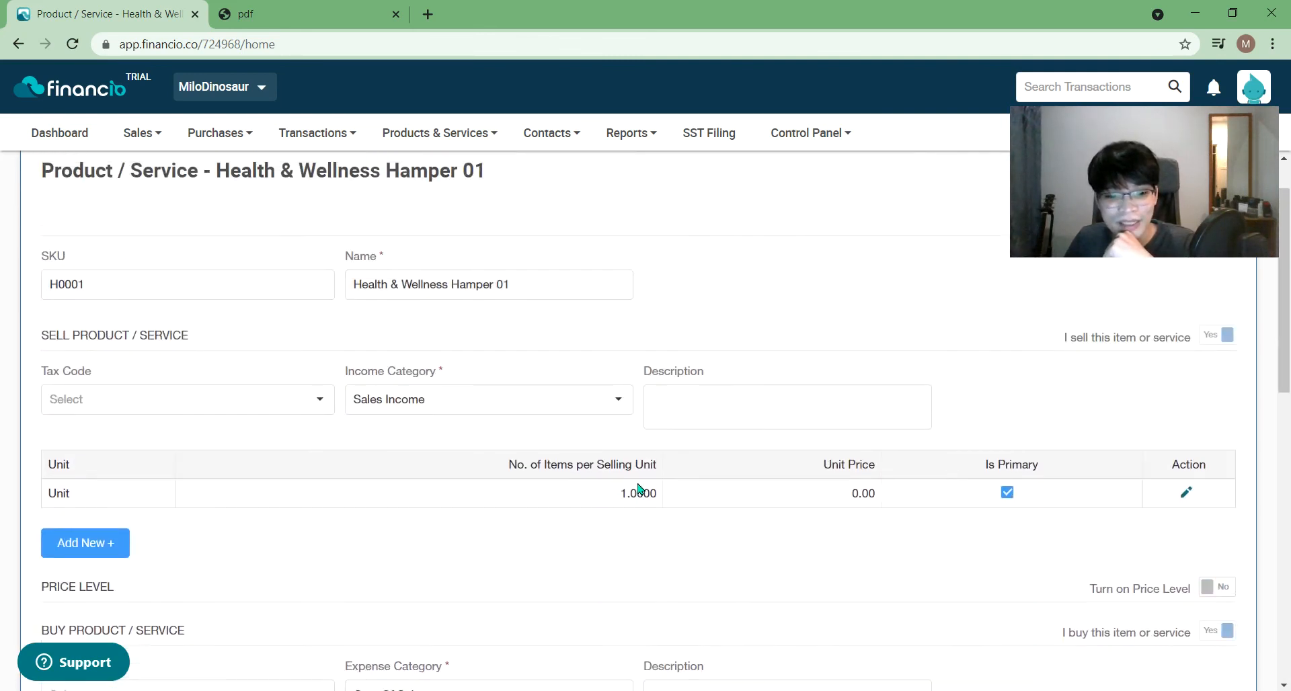
pyautogui.click(99, 552)
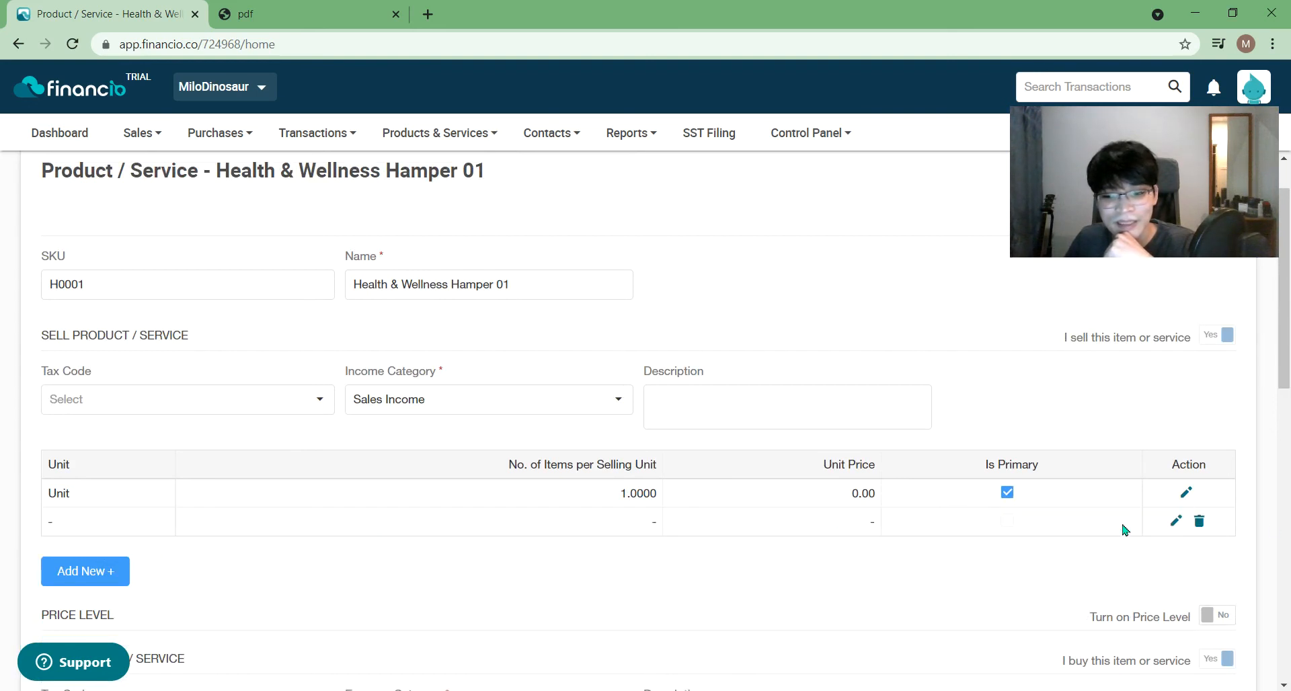
pyautogui.click(1176, 521)
pyautogui.click(619, 559)
# - Browse the unit choices, then cancel and delete the blank selling-unit row
pyautogui.click(563, 553)
pyautogui.click(564, 552)
pyautogui.click(614, 556)
pyautogui.click(584, 556)
pyautogui.click(752, 655)
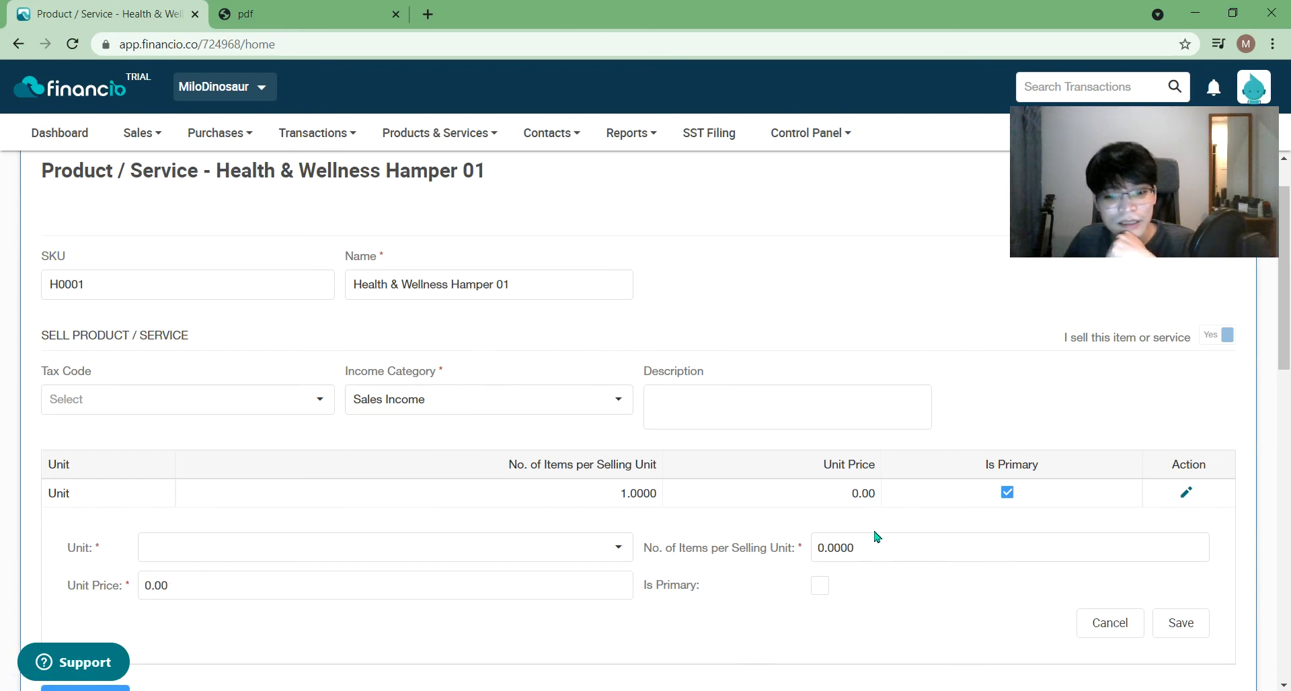
pyautogui.click(1109, 622)
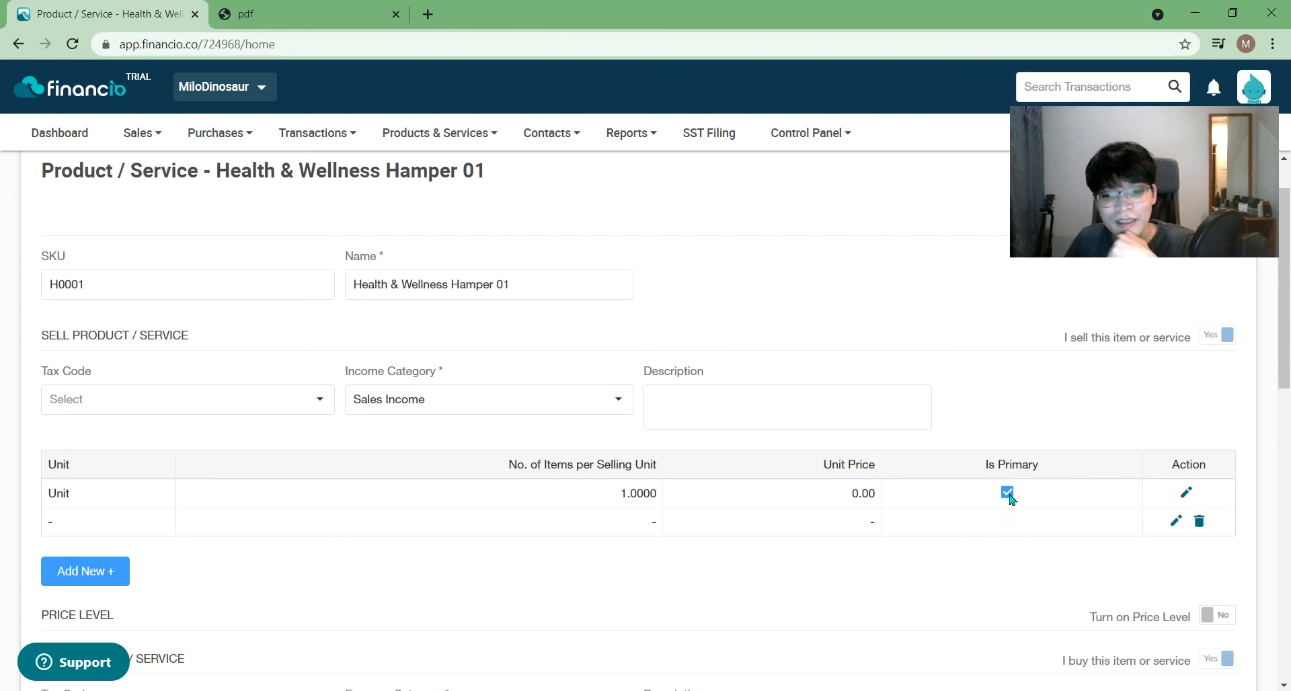
pyautogui.click(1199, 521)
pyautogui.click(728, 399)
# - Close the Inventory Adjustment IJ1002 tab, leaving the hamper showing 10 on hand
pyautogui.scroll(-4, 723, 536)
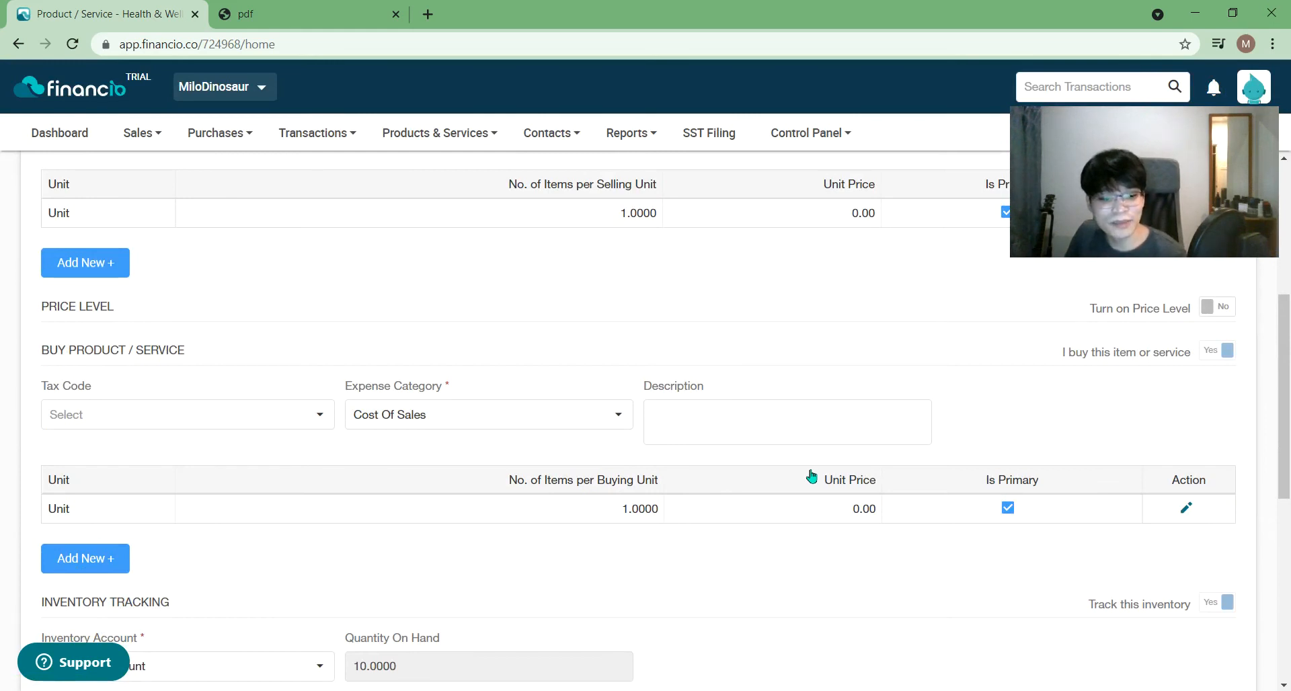
pyautogui.scroll(-2, 812, 476)
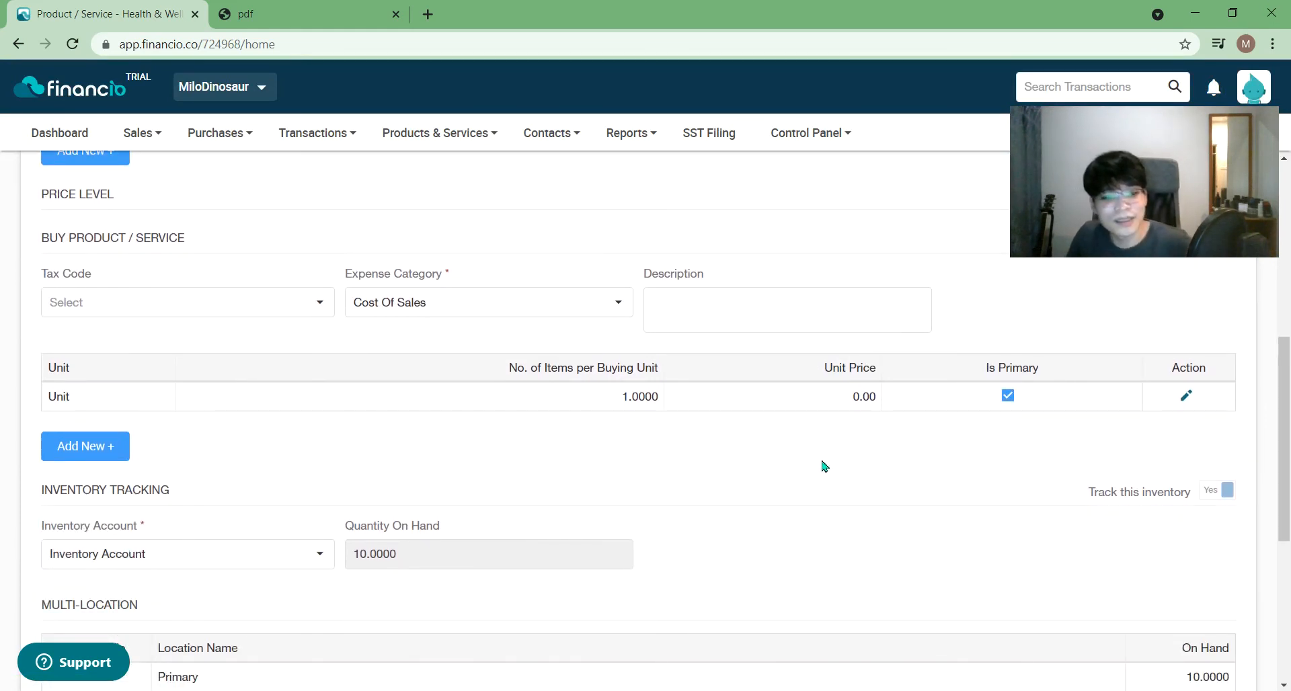
pyautogui.scroll(-4, 807, 491)
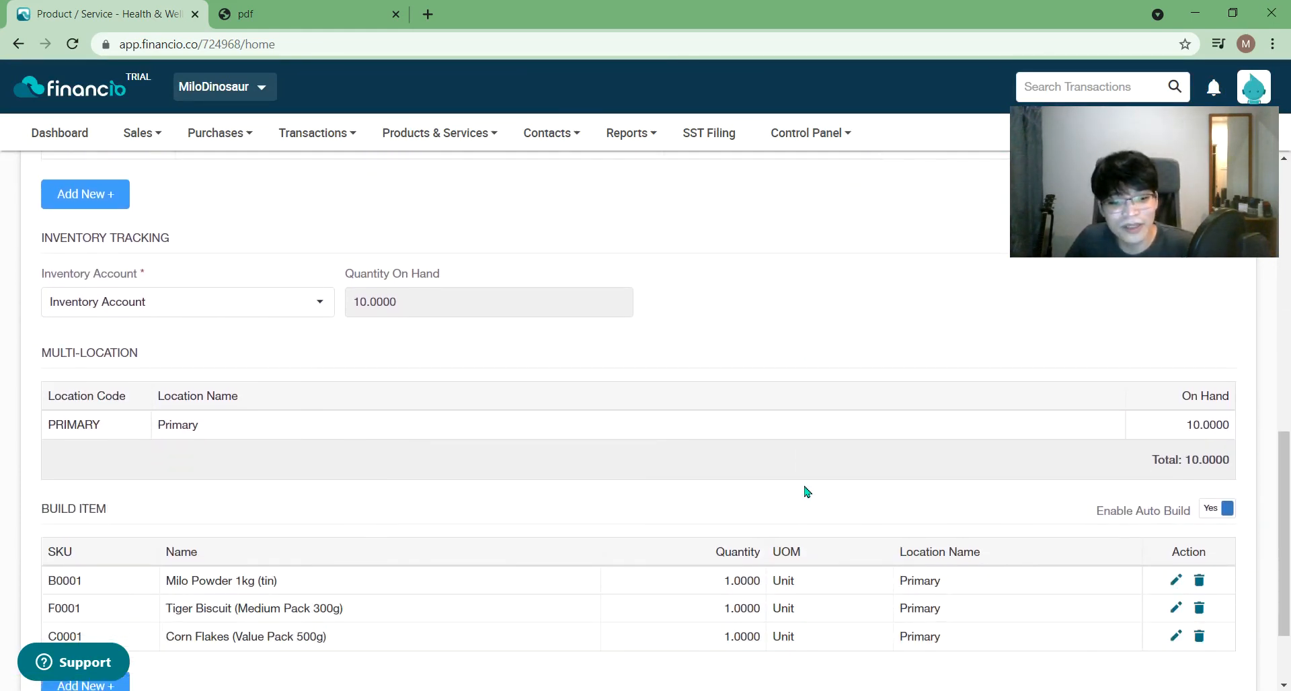
pyautogui.scroll(-2, 807, 491)
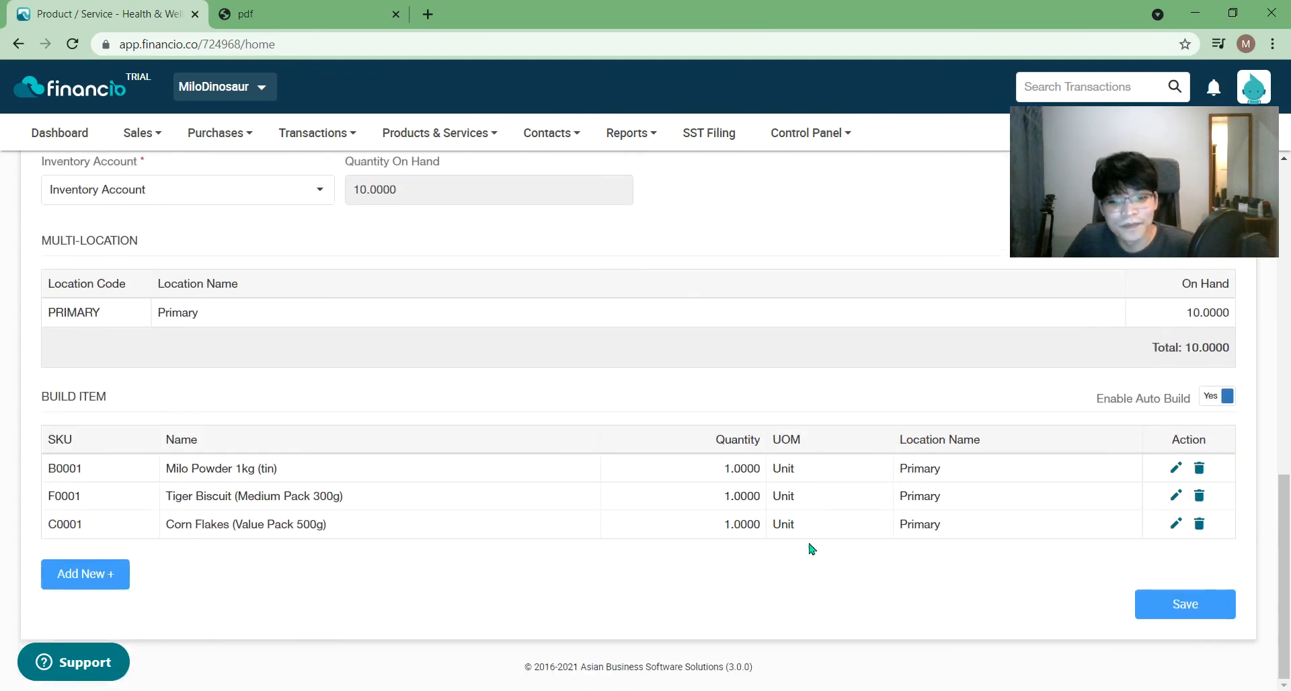
pyautogui.scroll(4, 592, 511)
pyautogui.click(449, 133)
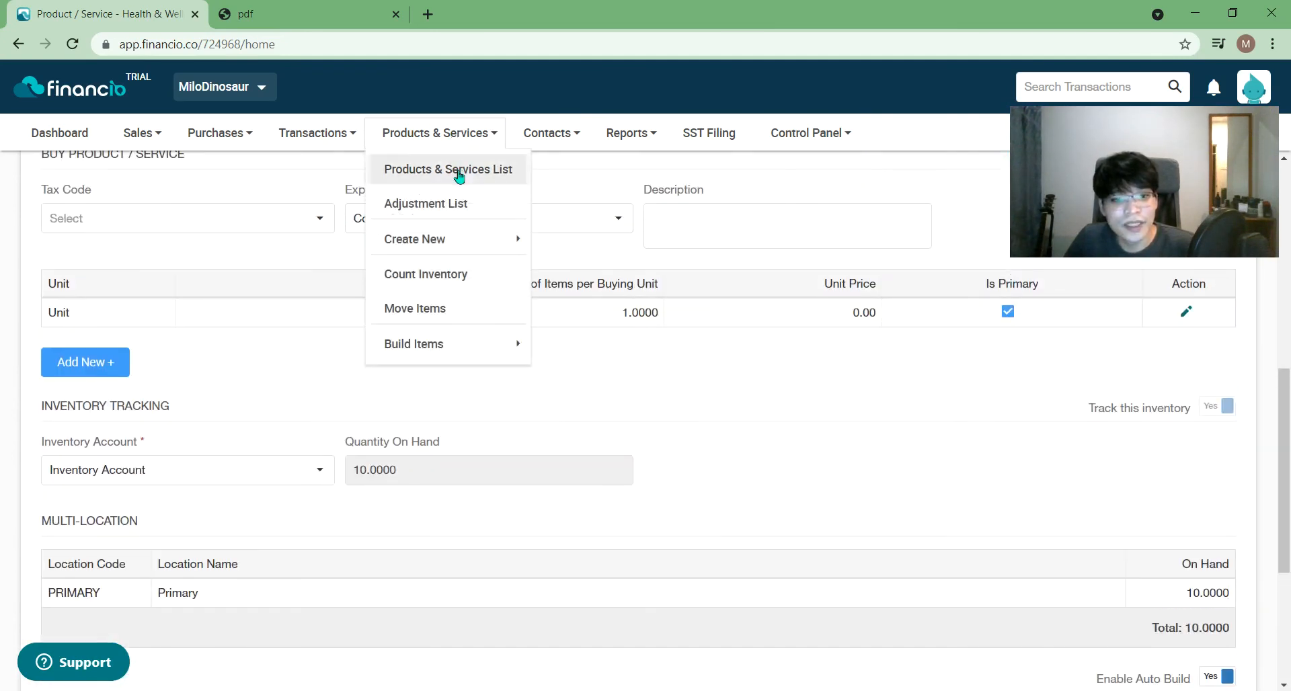
pyautogui.moveTo(1284, 405); pyautogui.dragTo(1284, 199)
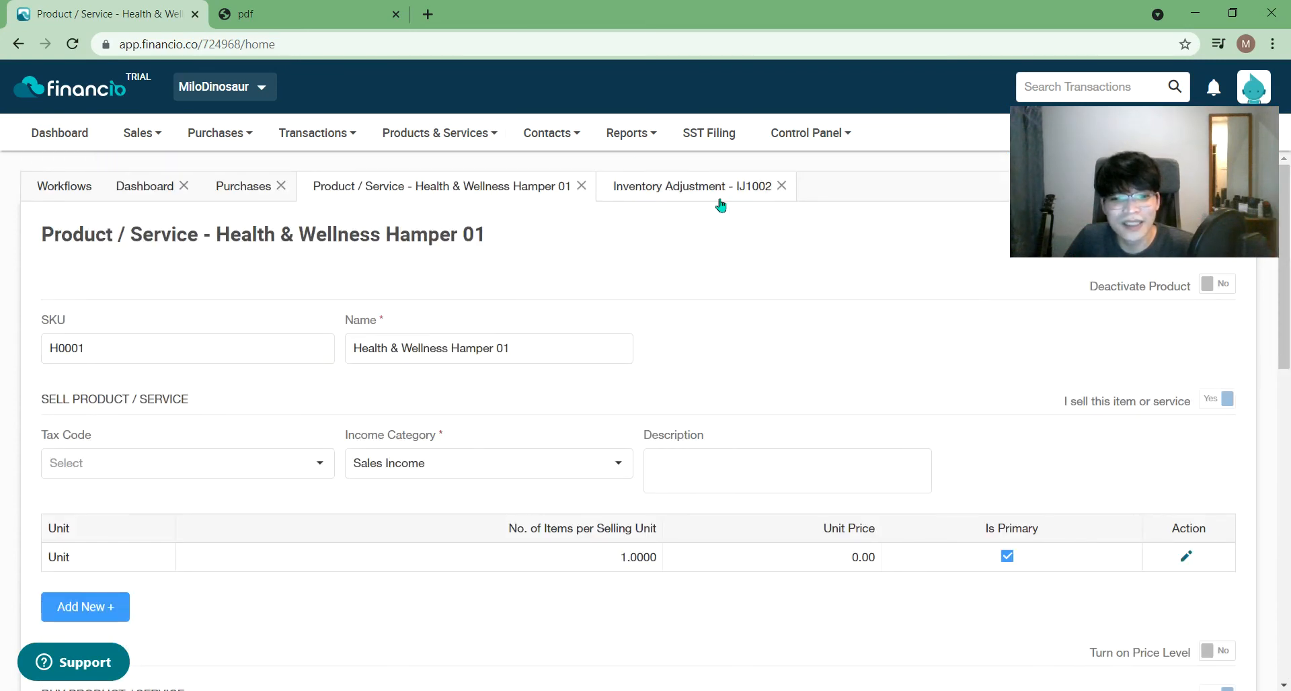
pyautogui.click(781, 186)
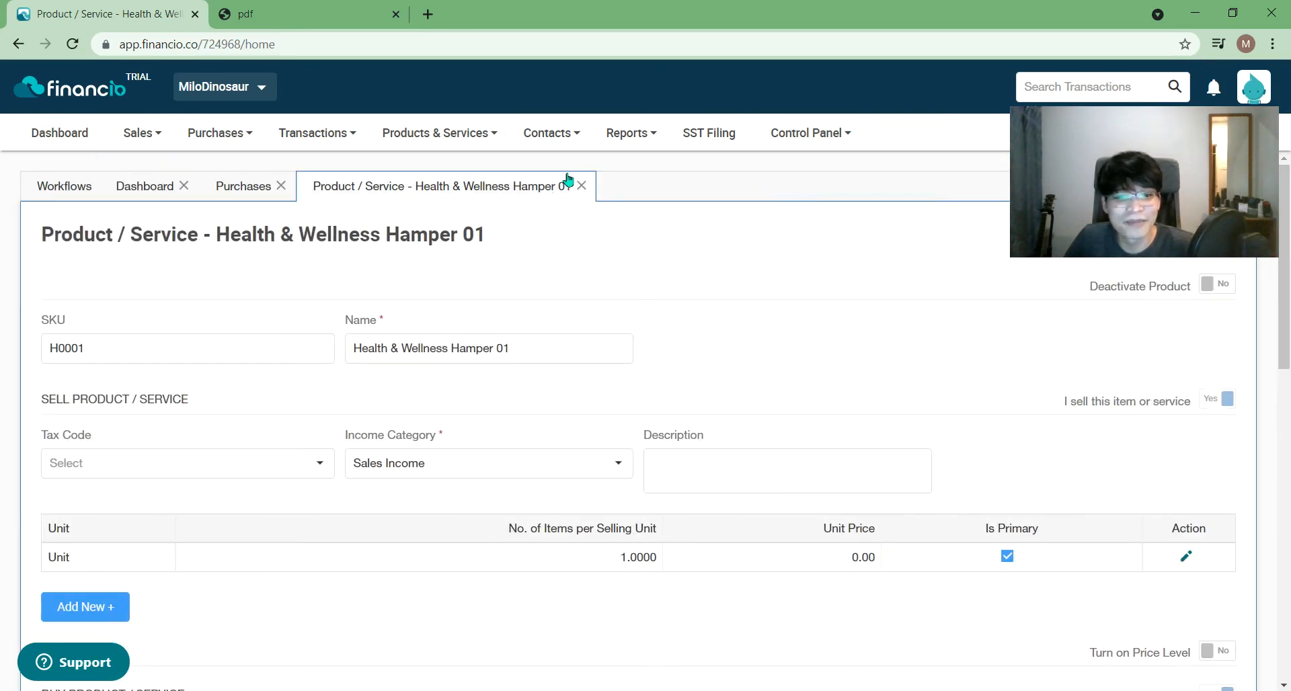
pyautogui.click(439, 133)
# - Open Corn Flakes (Value Pack 500g) from the Products & Services list
pyautogui.click(464, 172)
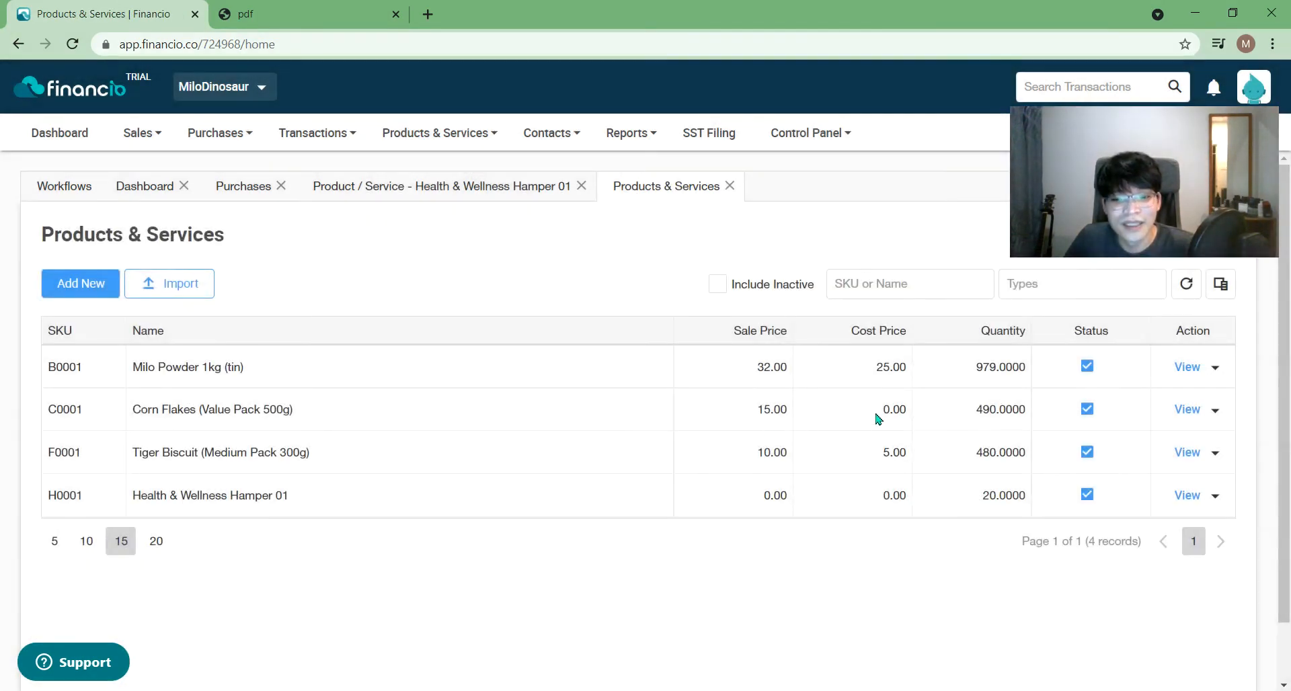
pyautogui.click(1187, 410)
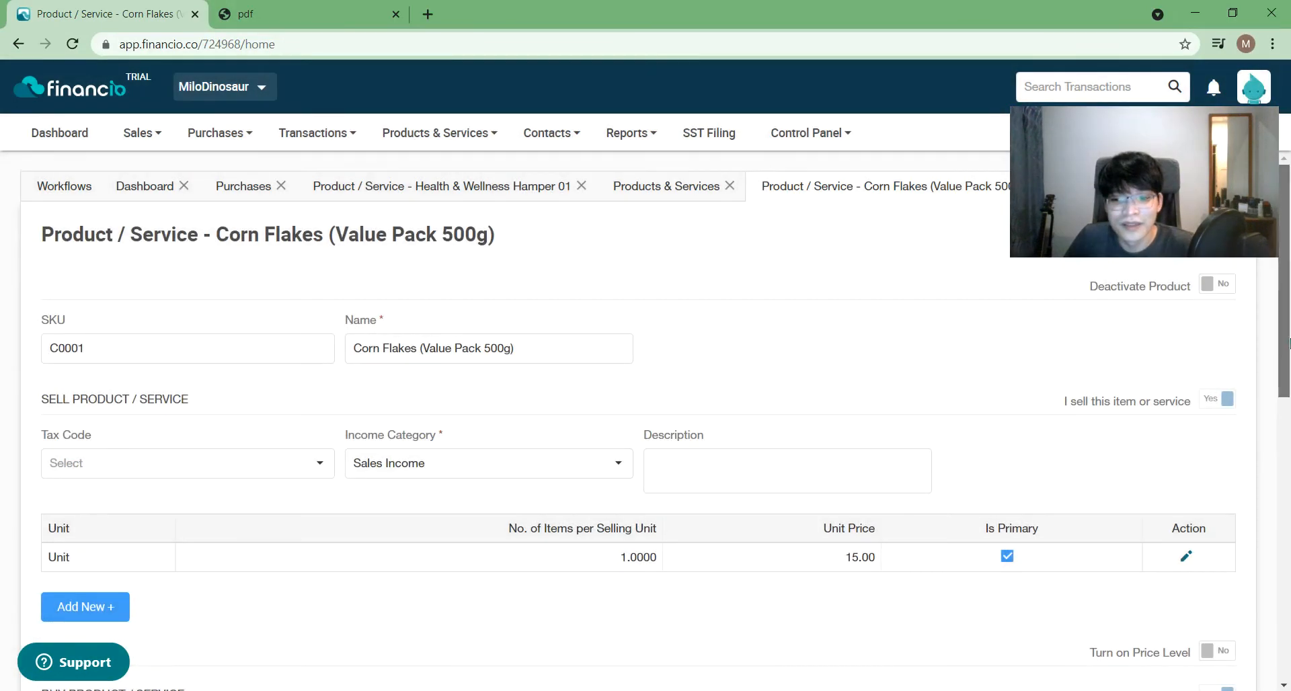
pyautogui.moveTo(1288, 342); pyautogui.dragTo(1287, 538)
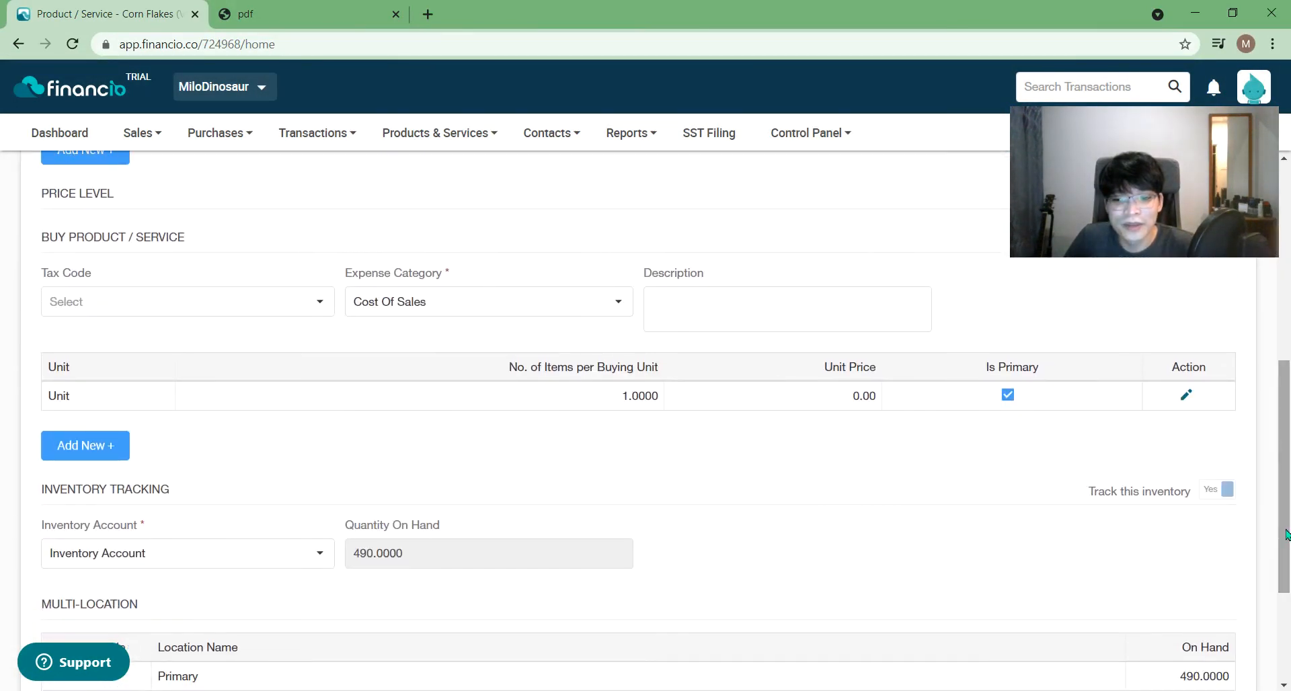
# - Set the Corn Flakes buying unit price to 8.00, save, and close the record
pyautogui.click(1186, 395)
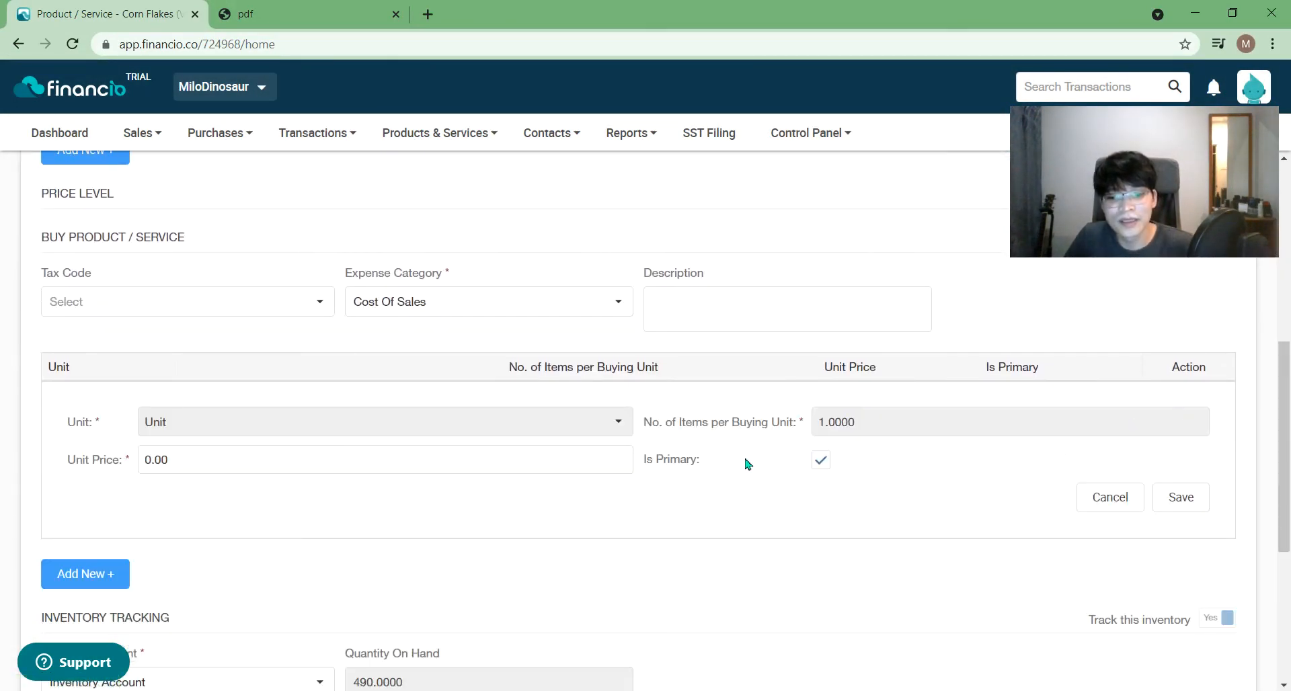
pyautogui.doubleClick(149, 455)
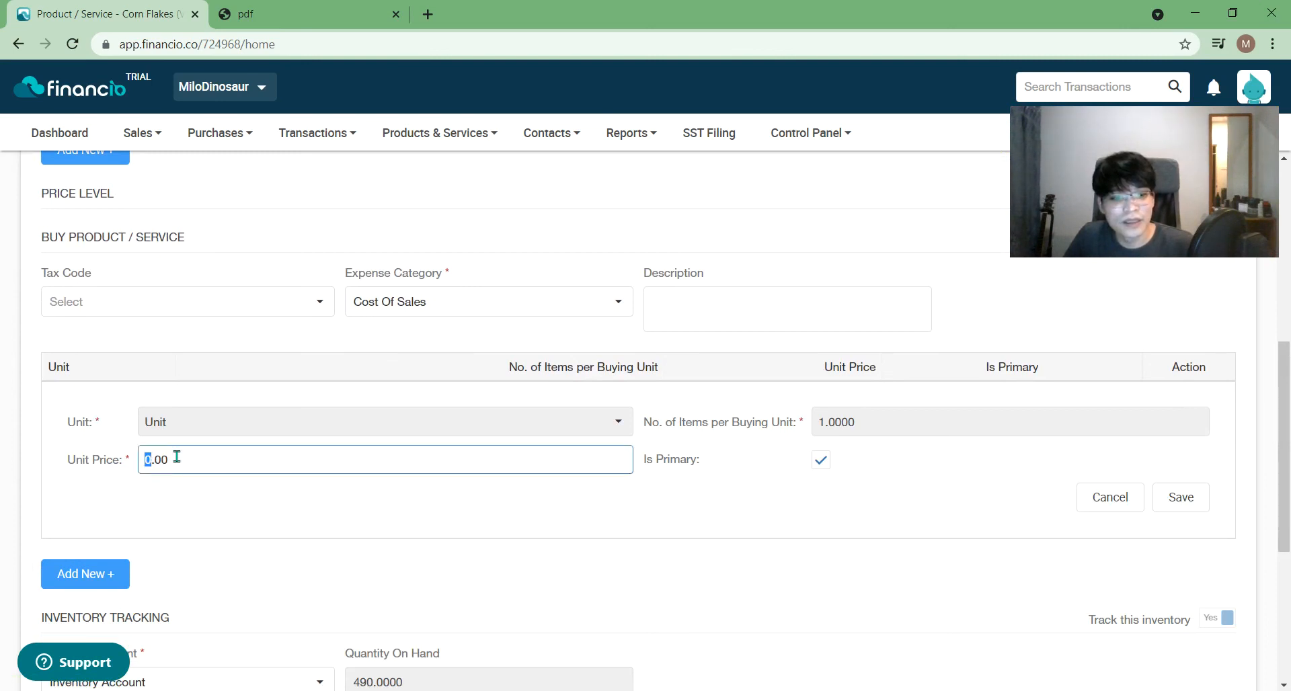
pyautogui.click(474, 525)
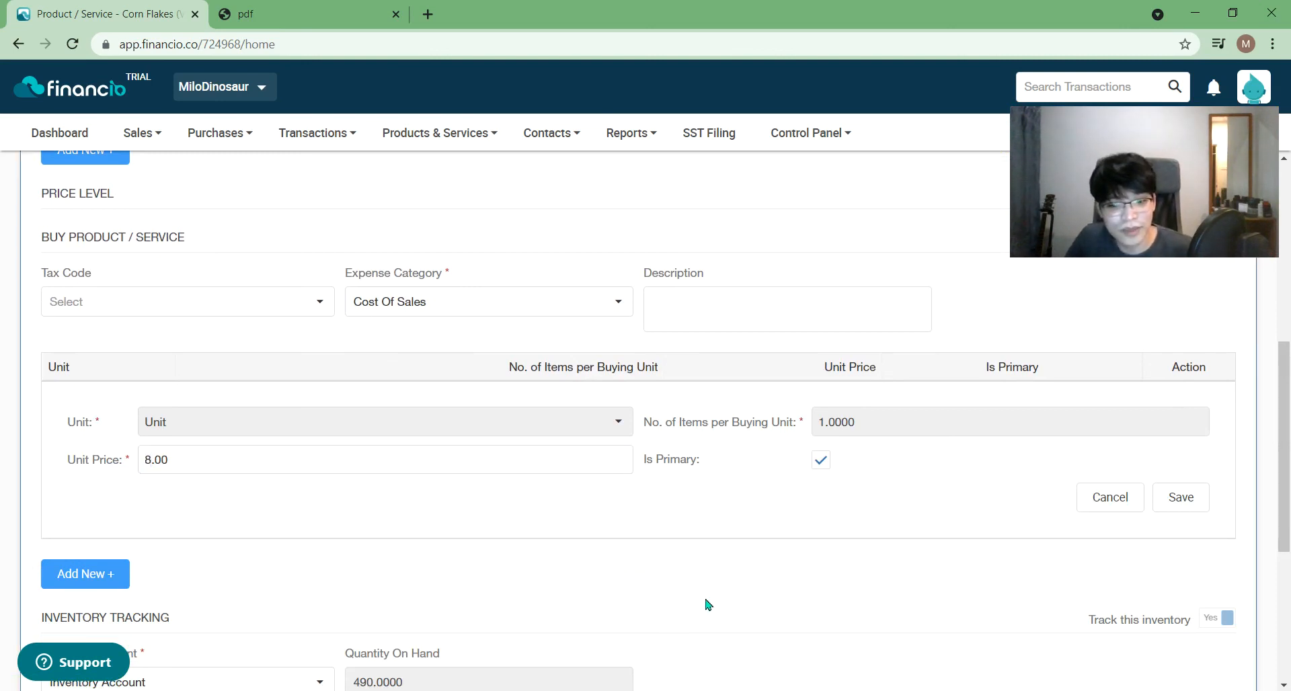
pyautogui.scroll(-5, 668, 590)
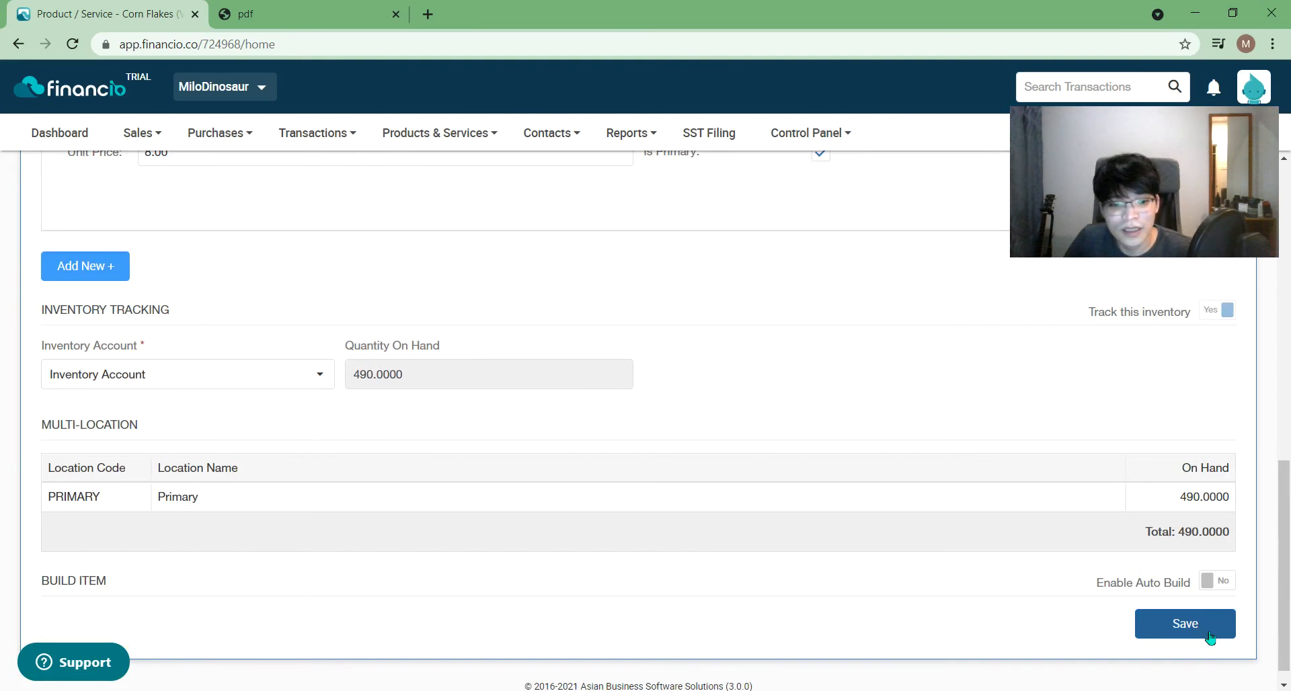
pyautogui.click(1210, 638)
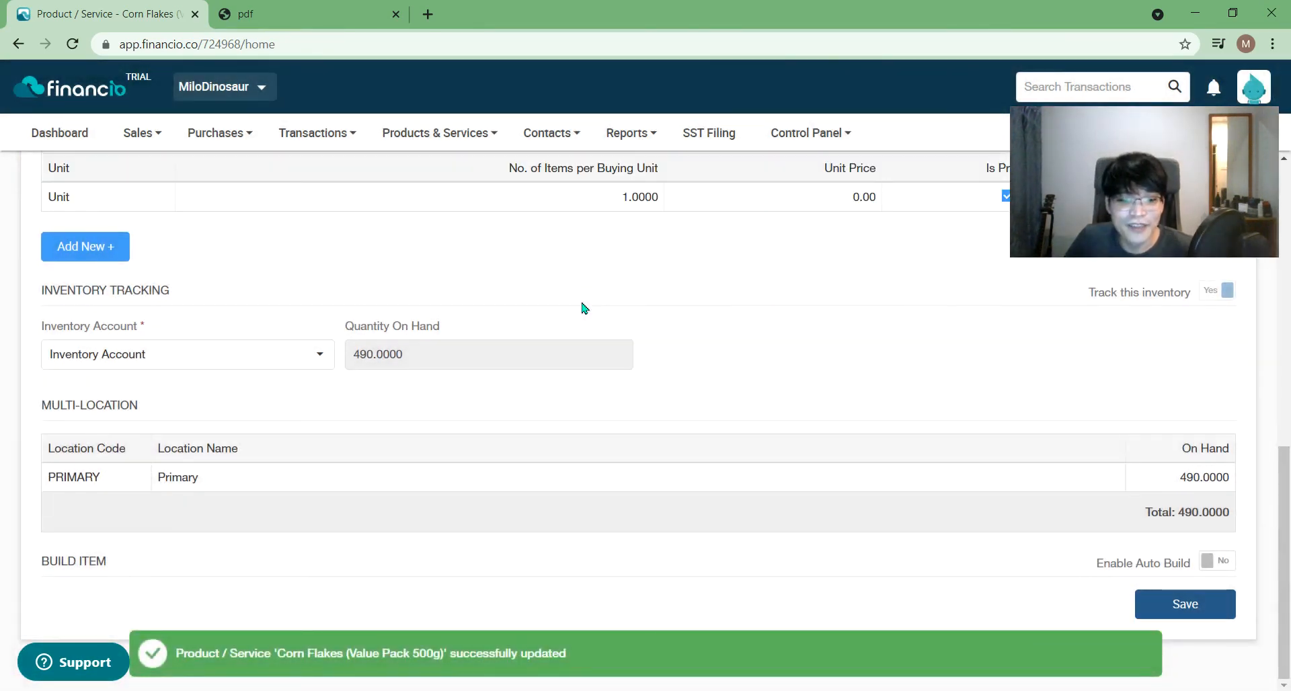
pyautogui.moveTo(1284, 495); pyautogui.dragTo(1283, 210)
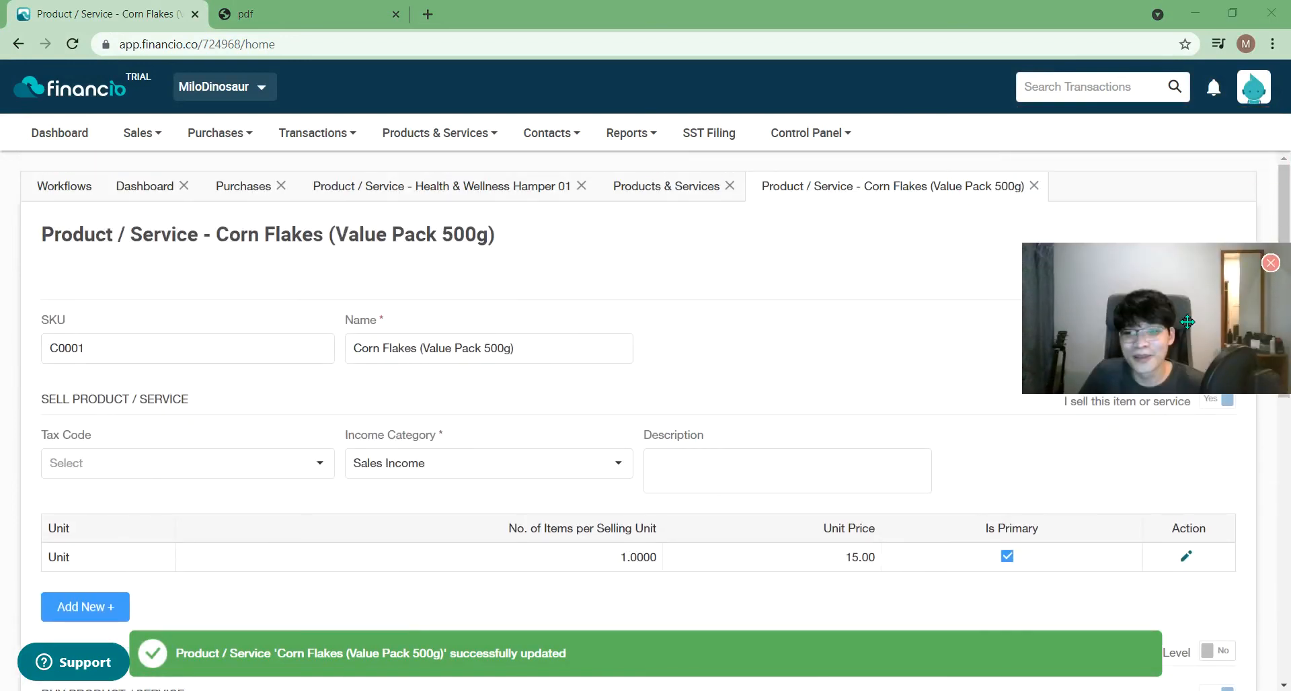
pyautogui.click(1035, 193)
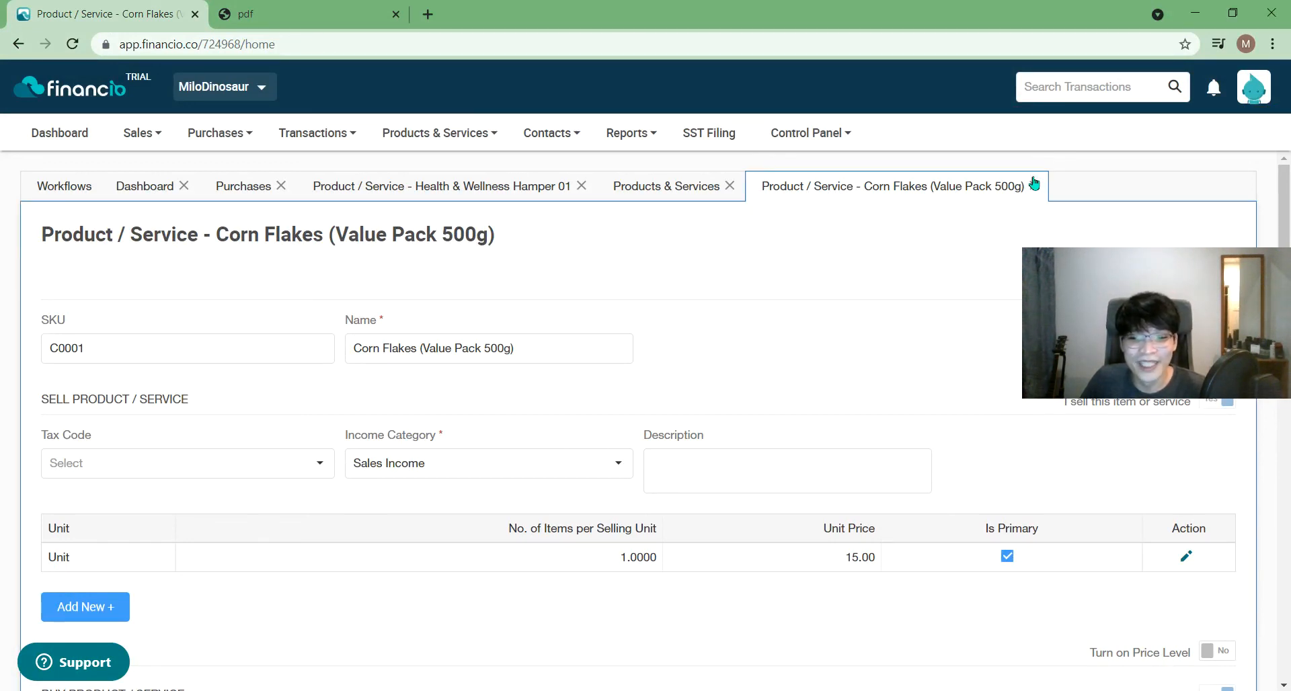
pyautogui.click(1035, 188)
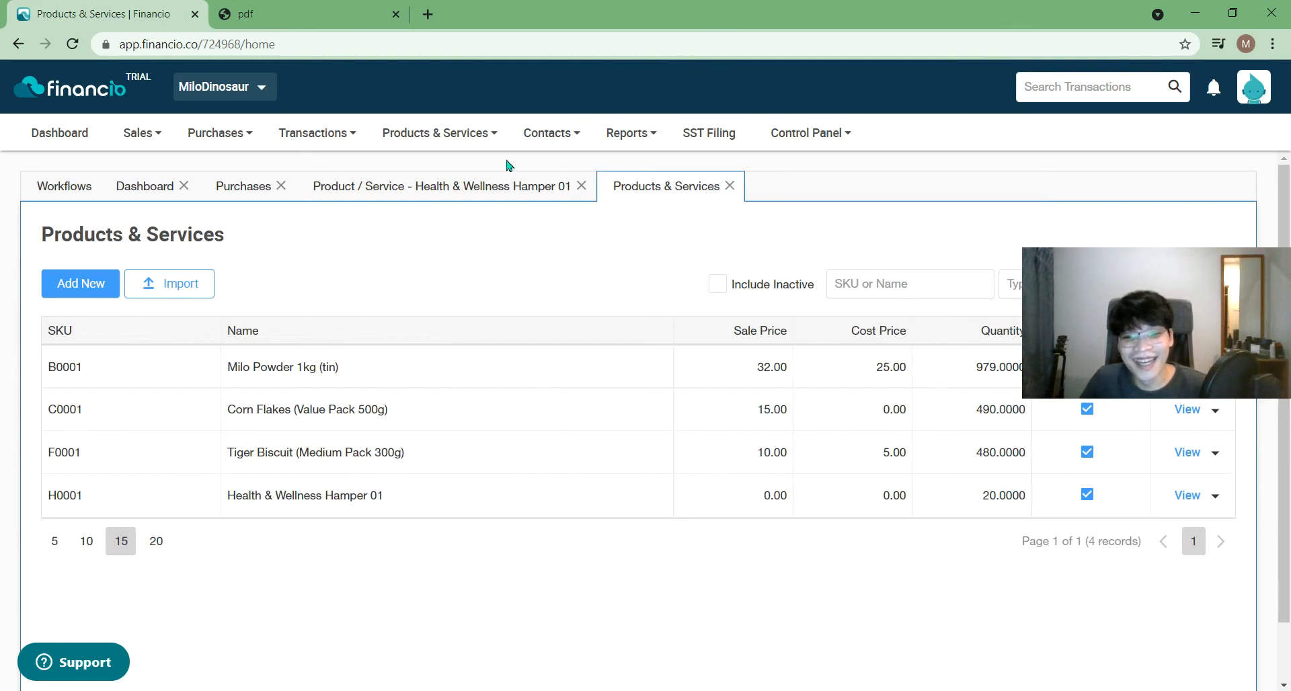
# - Close the Health & Wellness Hamper 01 product tab and return to the product list
pyautogui.click(549, 187)
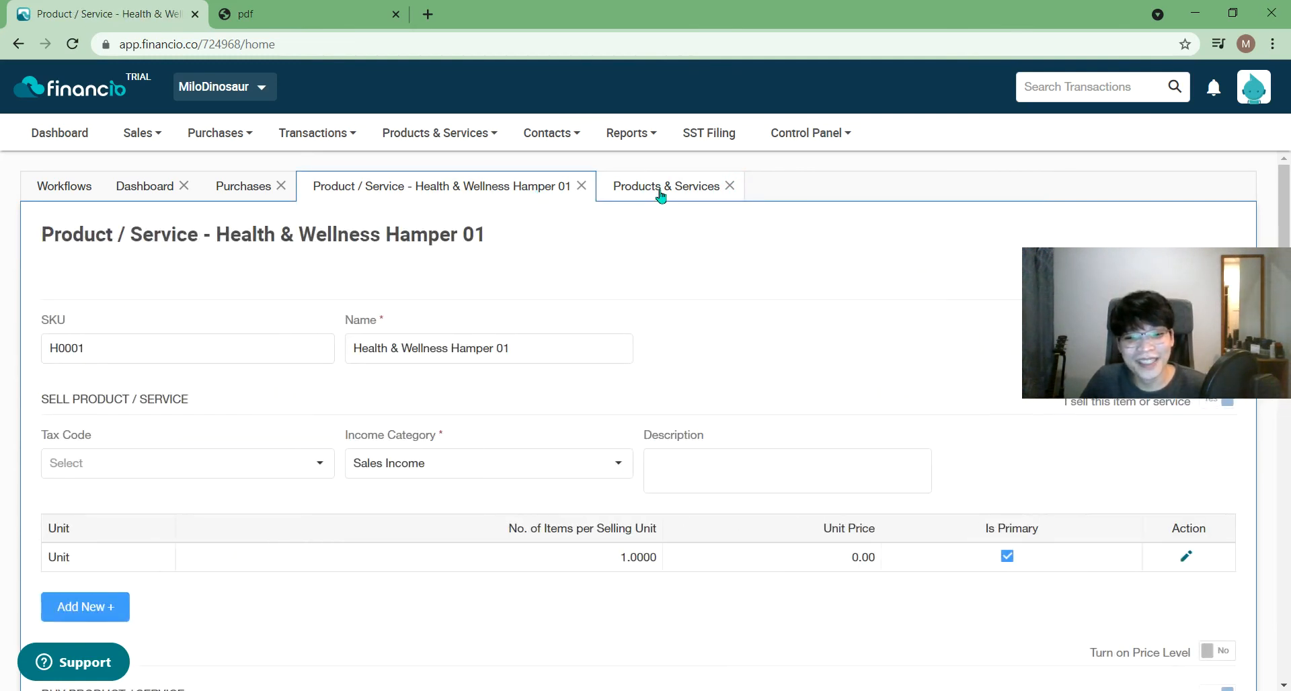
pyautogui.click(583, 189)
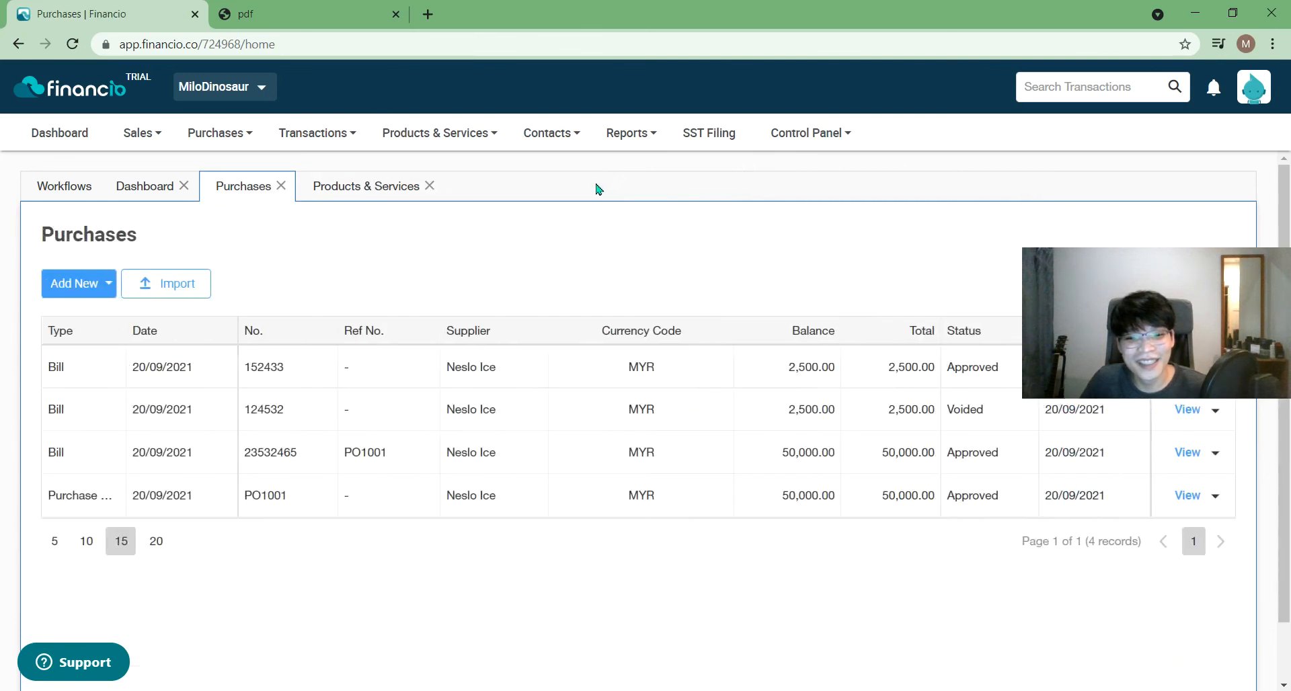
pyautogui.click(400, 188)
# - Auto-build 5 units of hamper H0001 and submit the build
pyautogui.moveTo(536, 145)
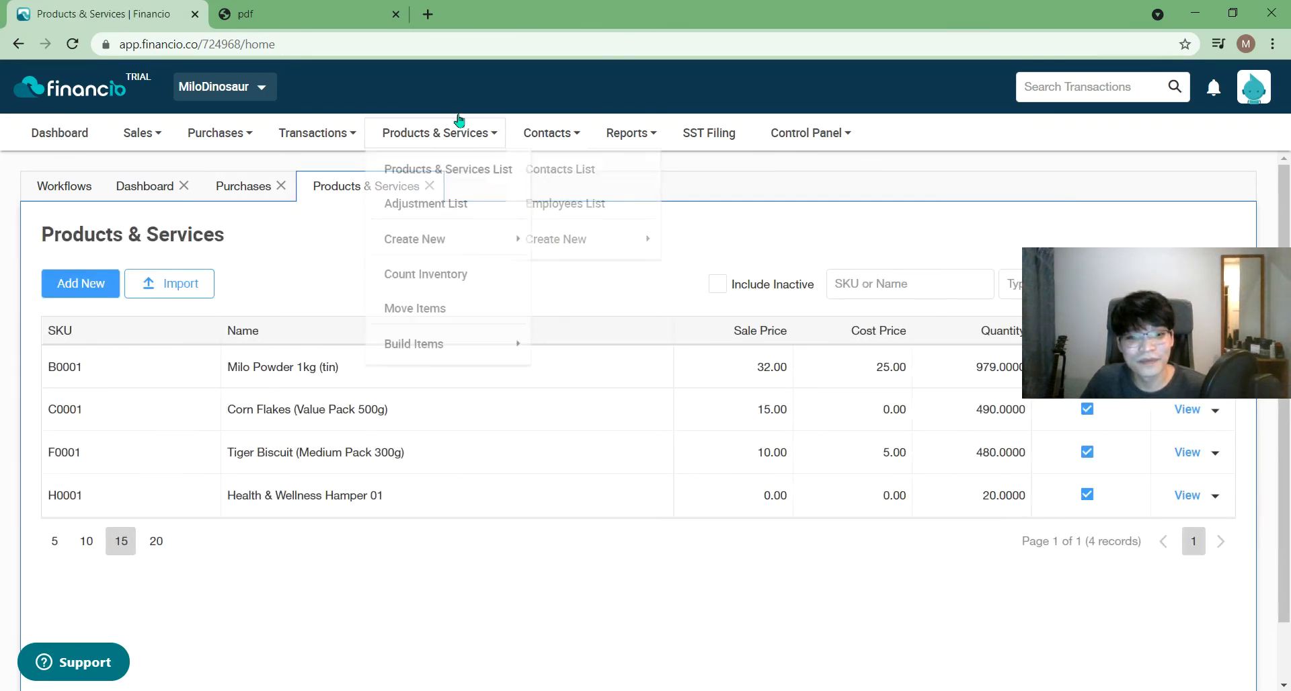
pyautogui.moveTo(479, 154)
pyautogui.moveTo(525, 345)
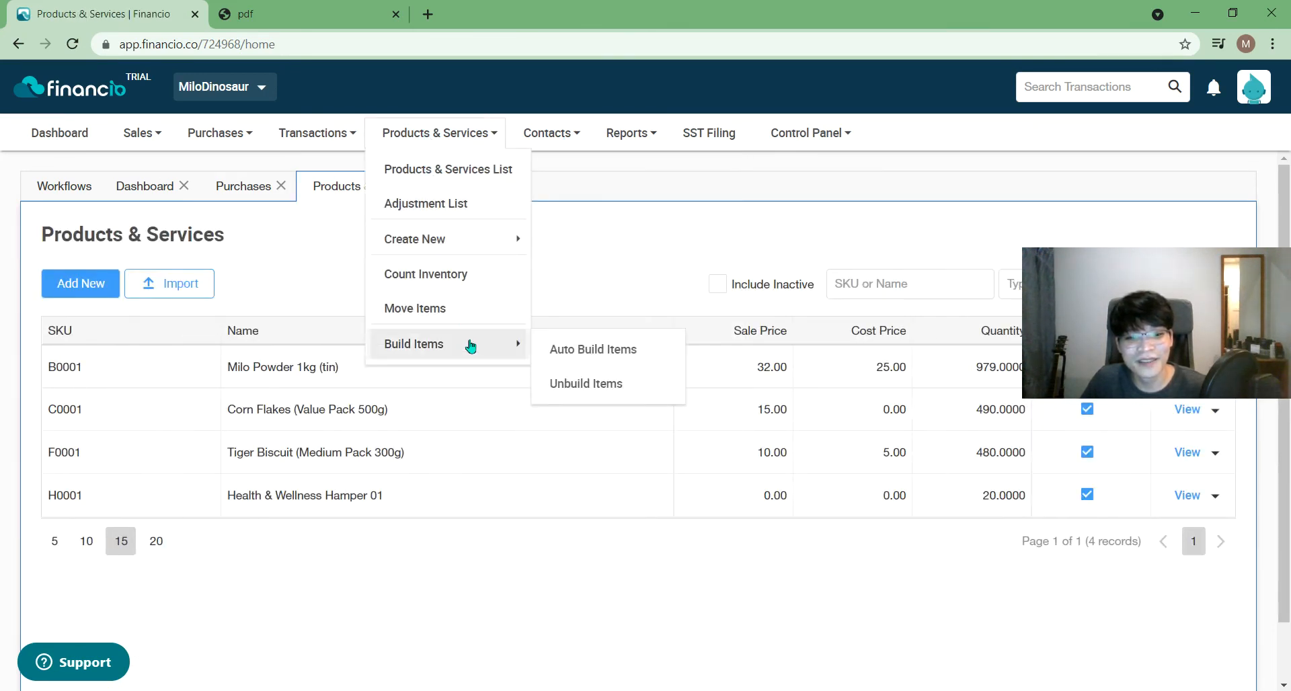
pyautogui.click(605, 349)
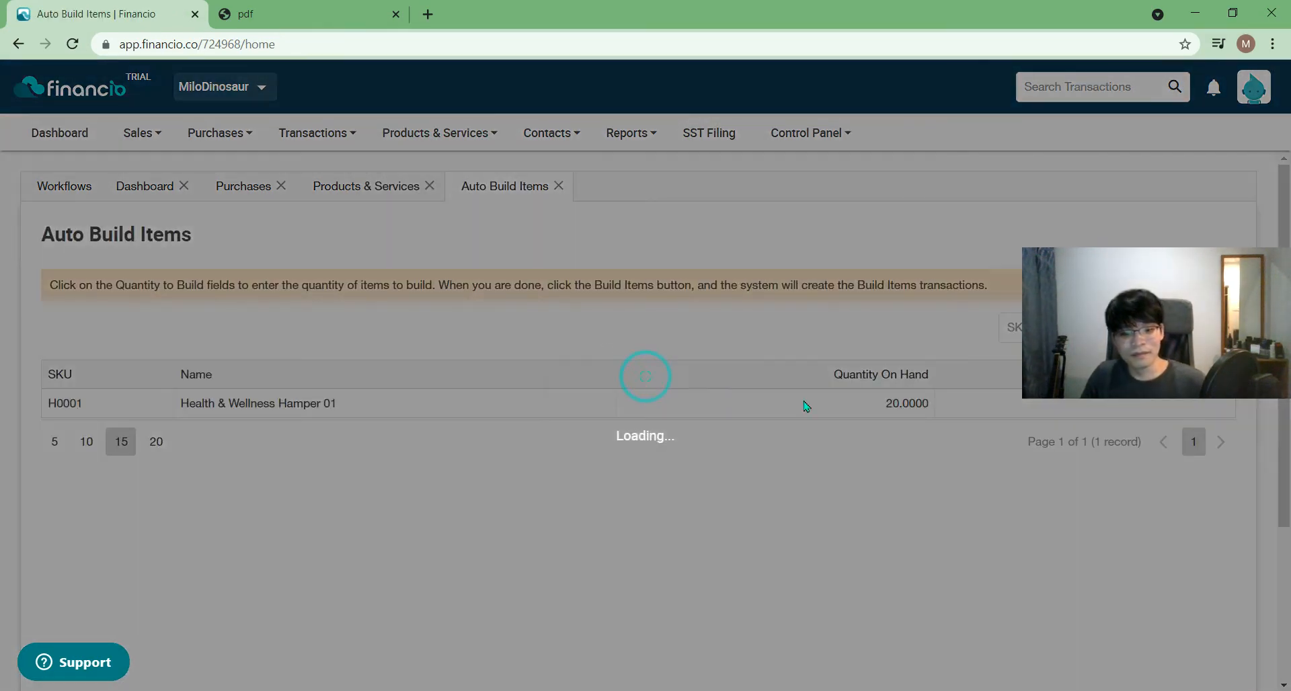
pyautogui.moveTo(1134, 330); pyautogui.dragTo(1082, 226)
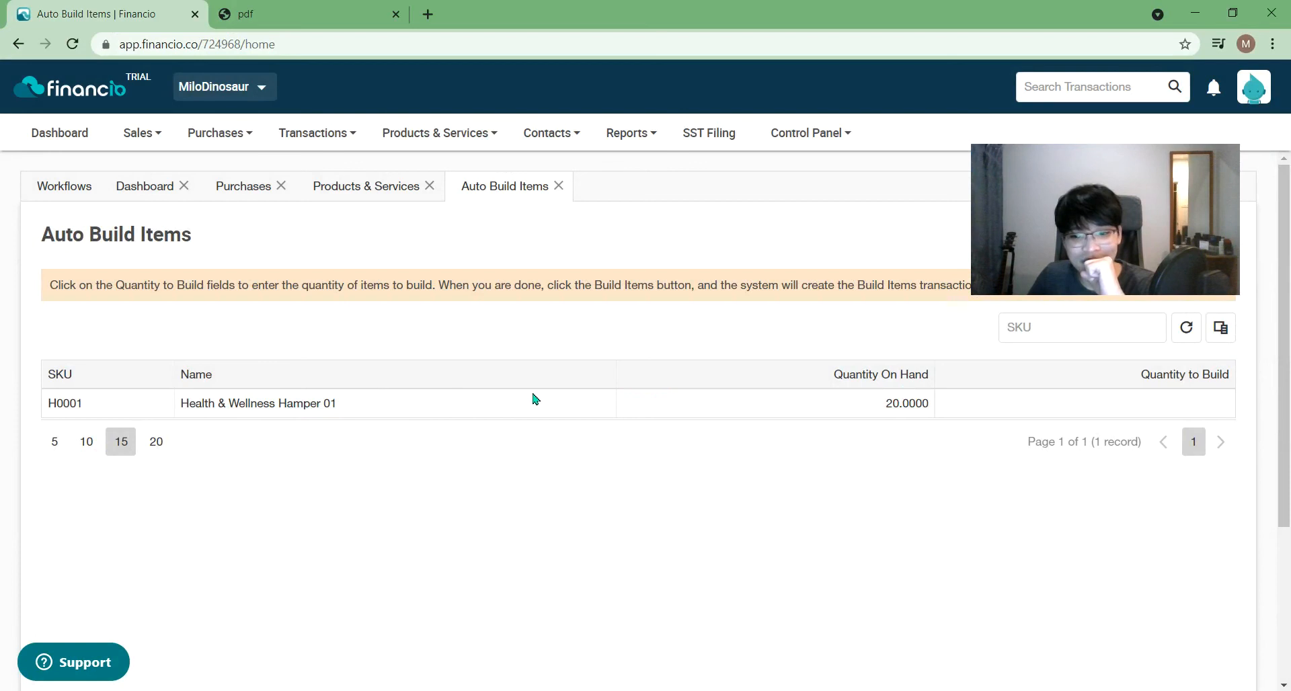
pyautogui.moveTo(1117, 218); pyautogui.dragTo(998, 546)
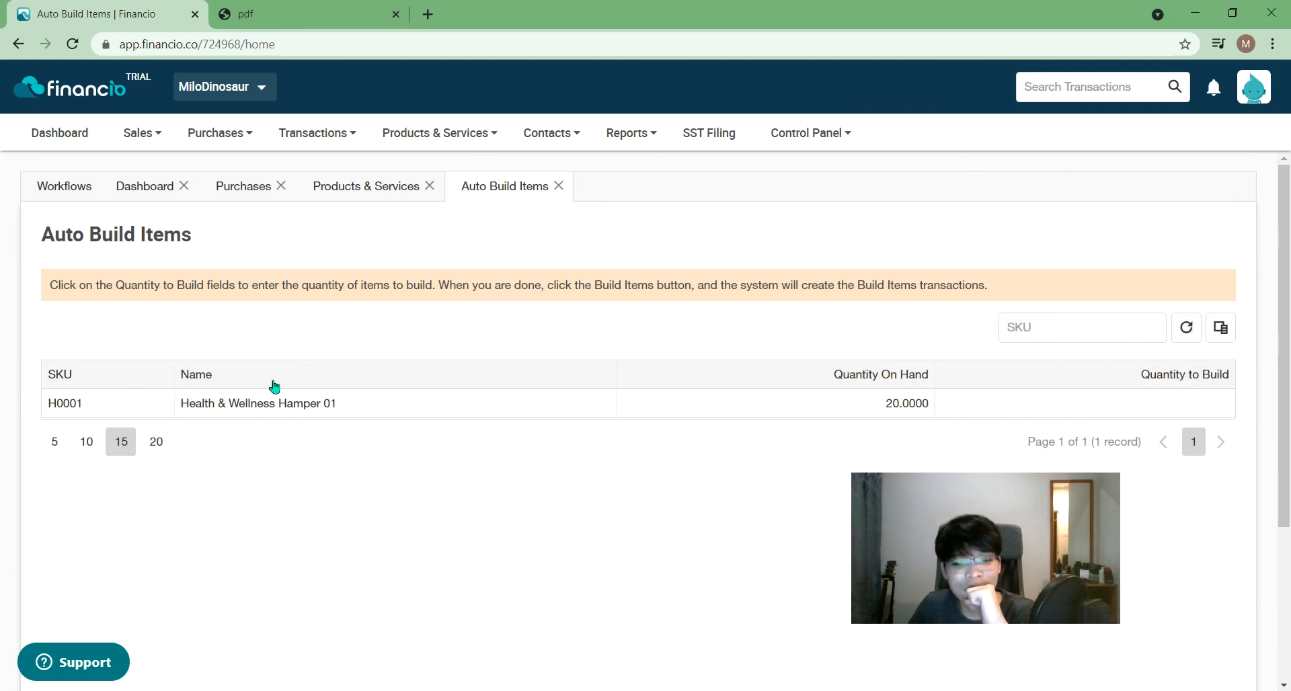
pyautogui.click(1192, 411)
pyautogui.write('5')
pyautogui.click(1228, 474)
pyautogui.scroll(-3, 1288, 469)
pyautogui.click(1222, 624)
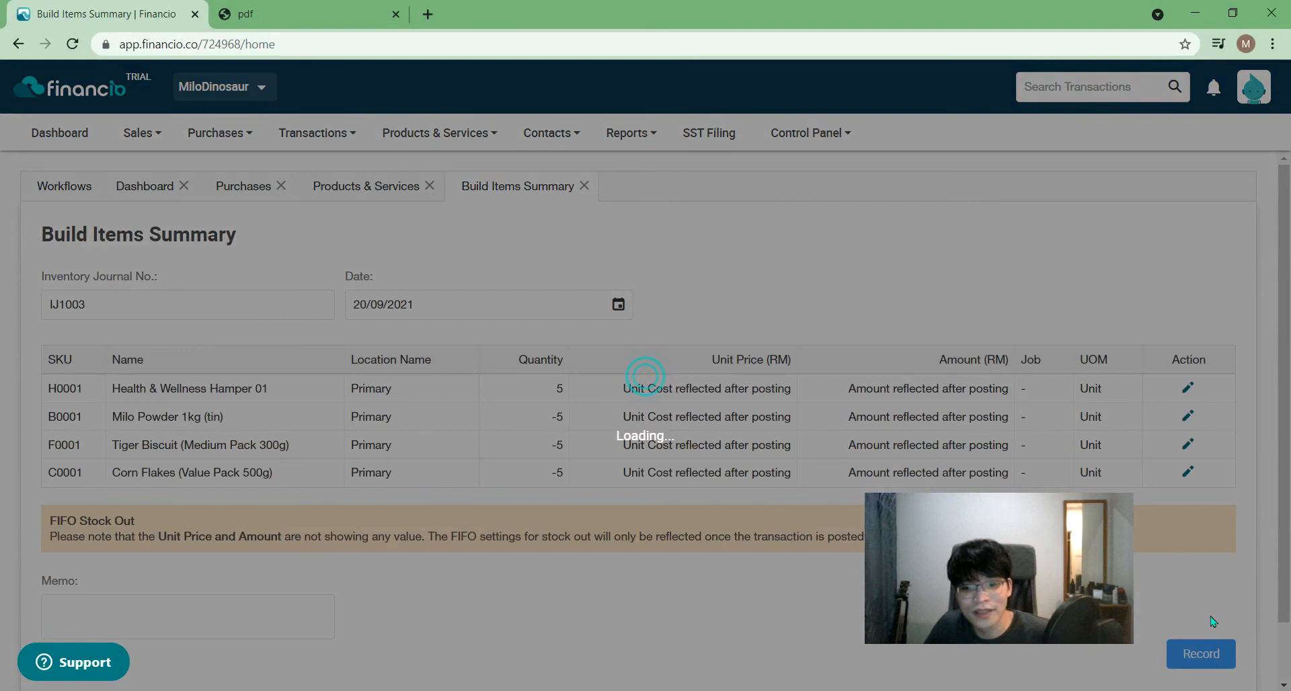
# - Review build summary IJ1003 for 5 hampers and record it
pyautogui.moveTo(979, 534); pyautogui.dragTo(892, 572)
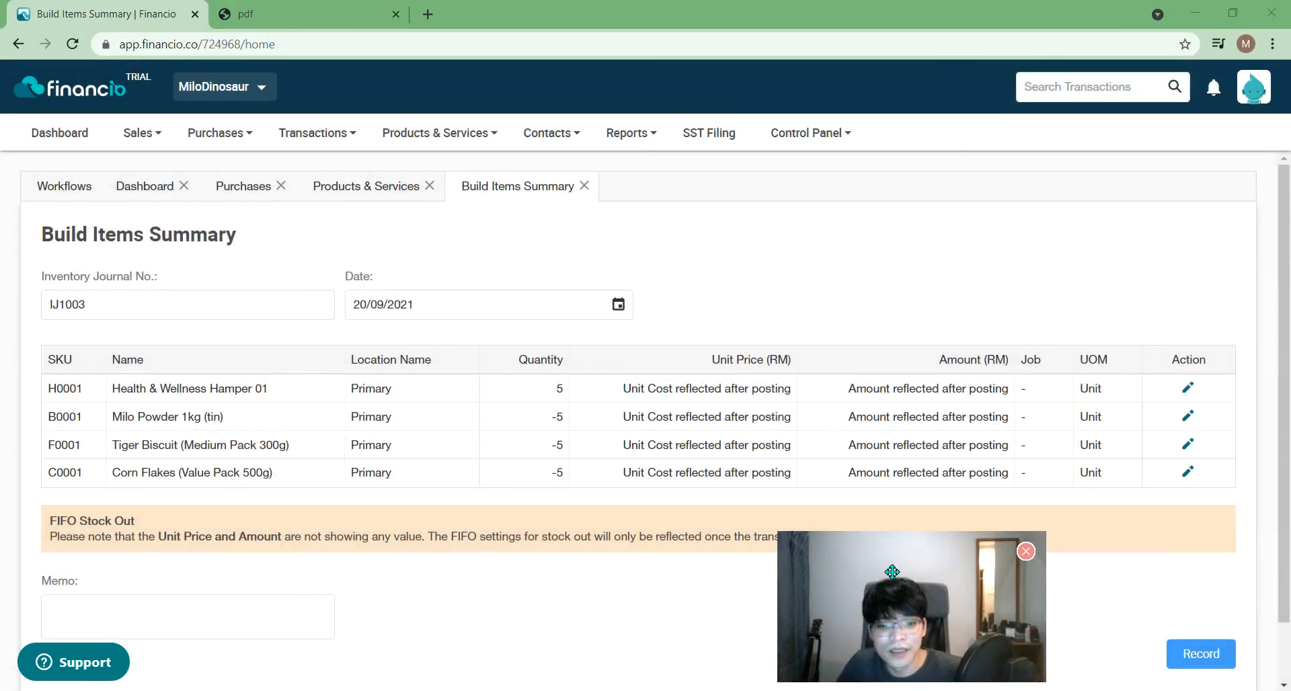
pyautogui.click(1186, 654)
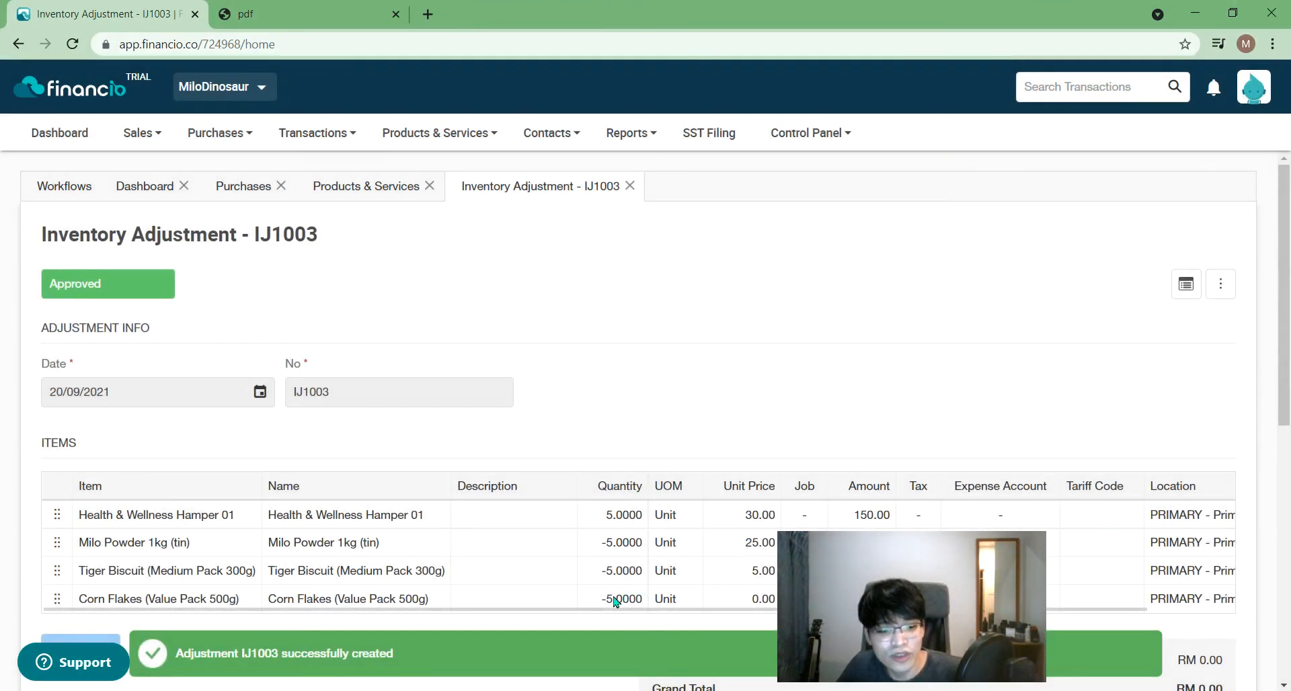
# - Check IJ1003's lines (Milo -125.00, Tiger Biscuit -25.00, Corn Flakes 0.00), then close it
pyautogui.moveTo(859, 584)
pyautogui.moveTo(860, 584); pyautogui.dragTo(933, 240)
pyautogui.moveTo(1289, 385); pyautogui.dragTo(1289, 452)
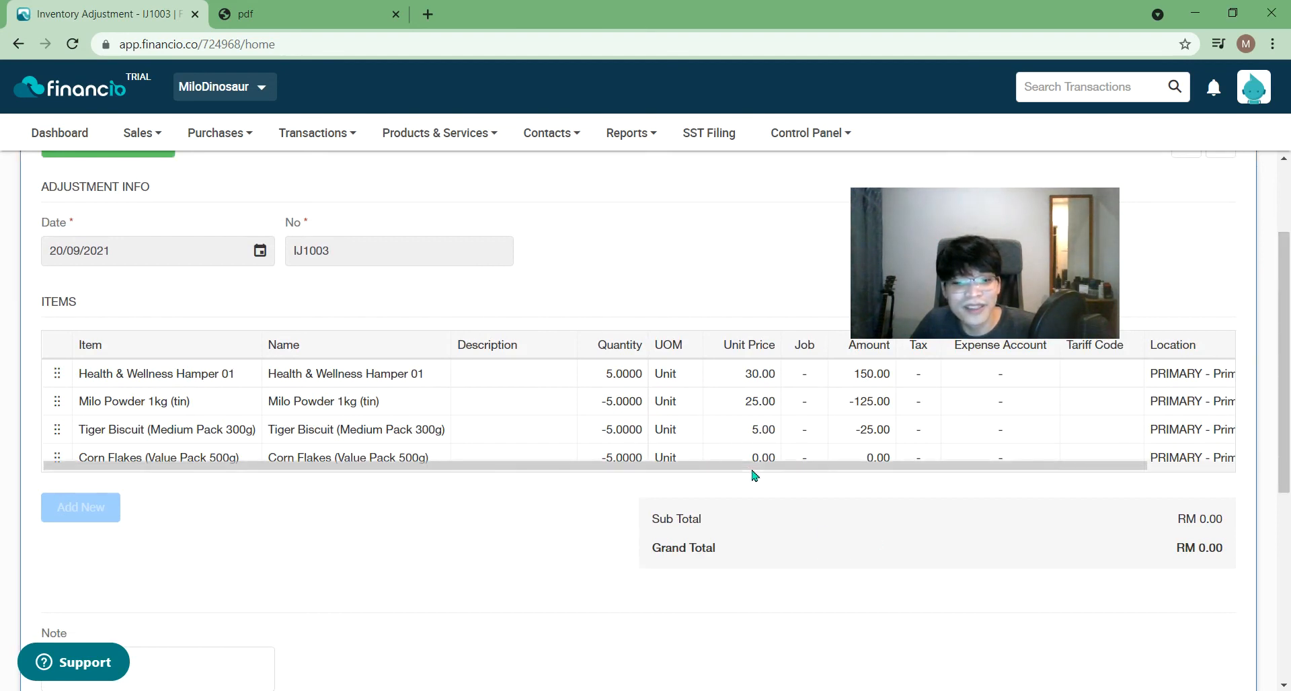
pyautogui.scroll(2, 467, 437)
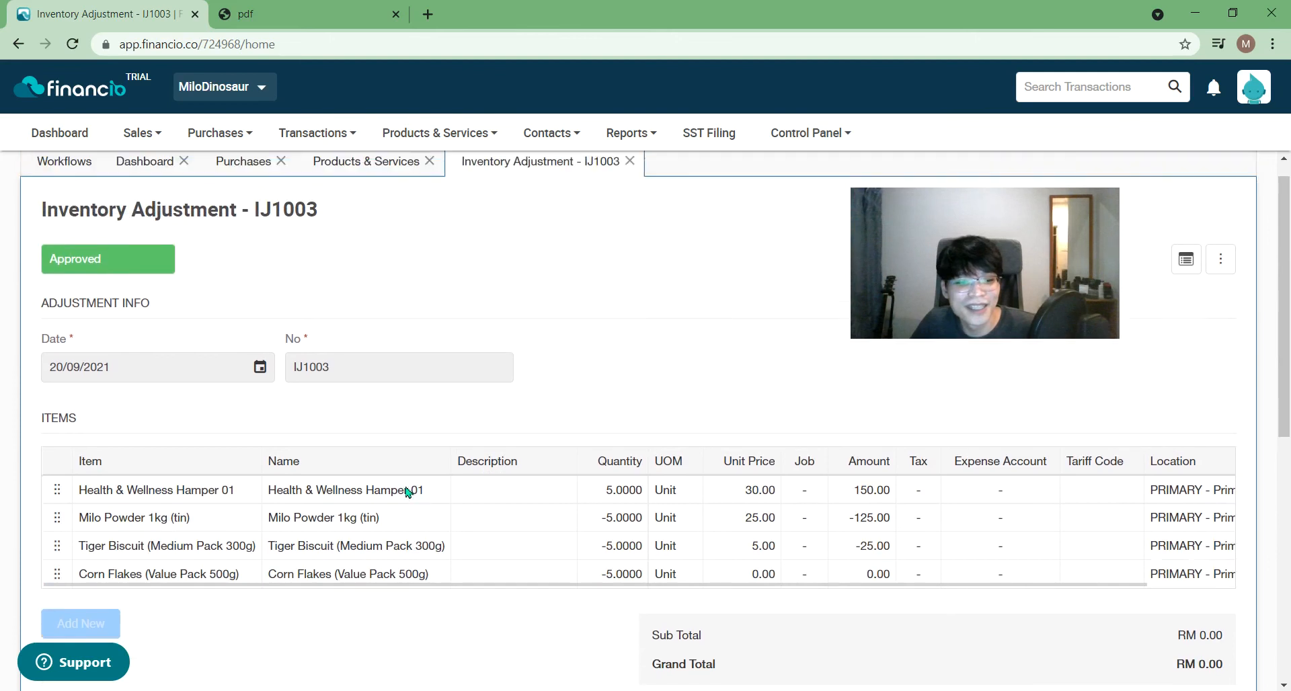
pyautogui.scroll(1, 421, 496)
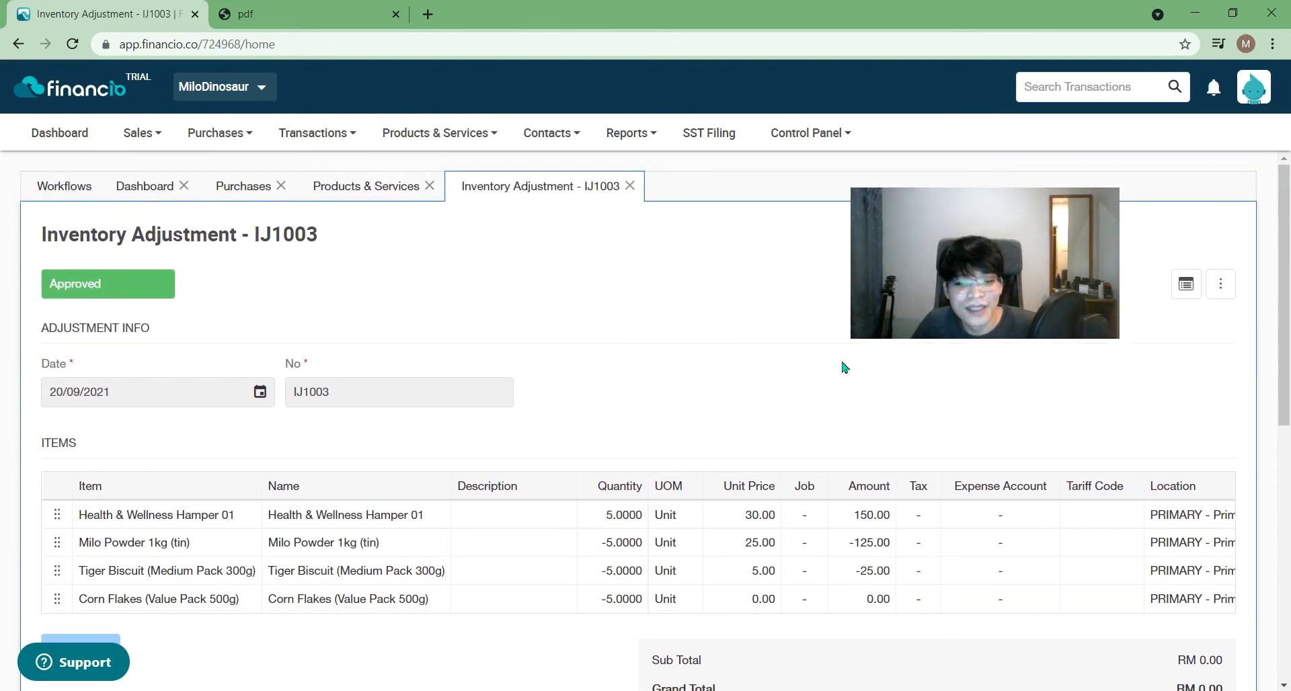
pyautogui.scroll(-7, 755, 568)
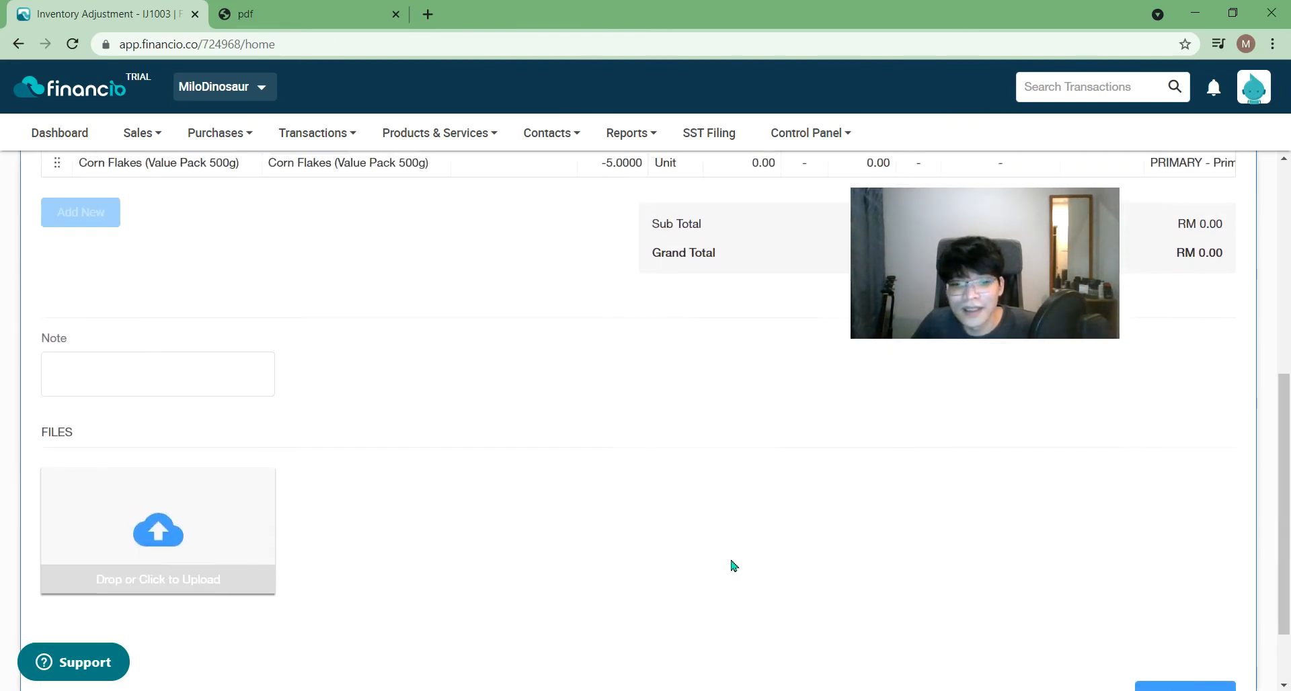
pyautogui.scroll(8, 732, 565)
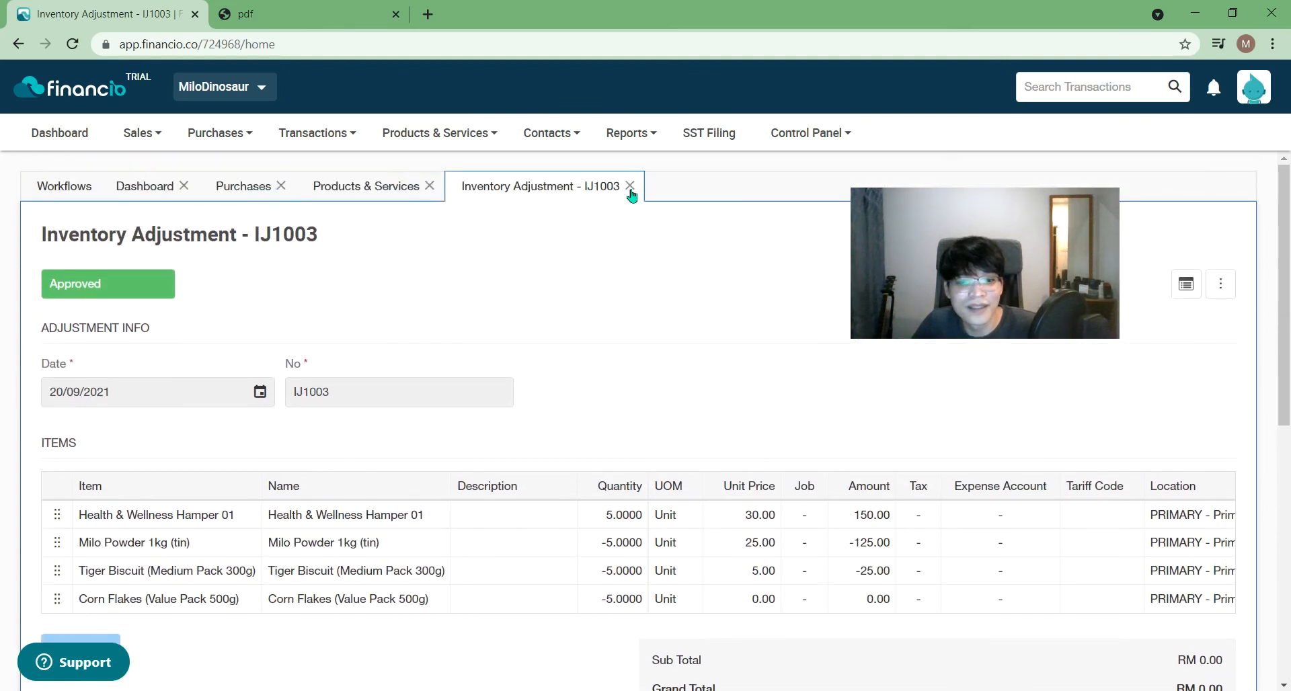
pyautogui.click(630, 186)
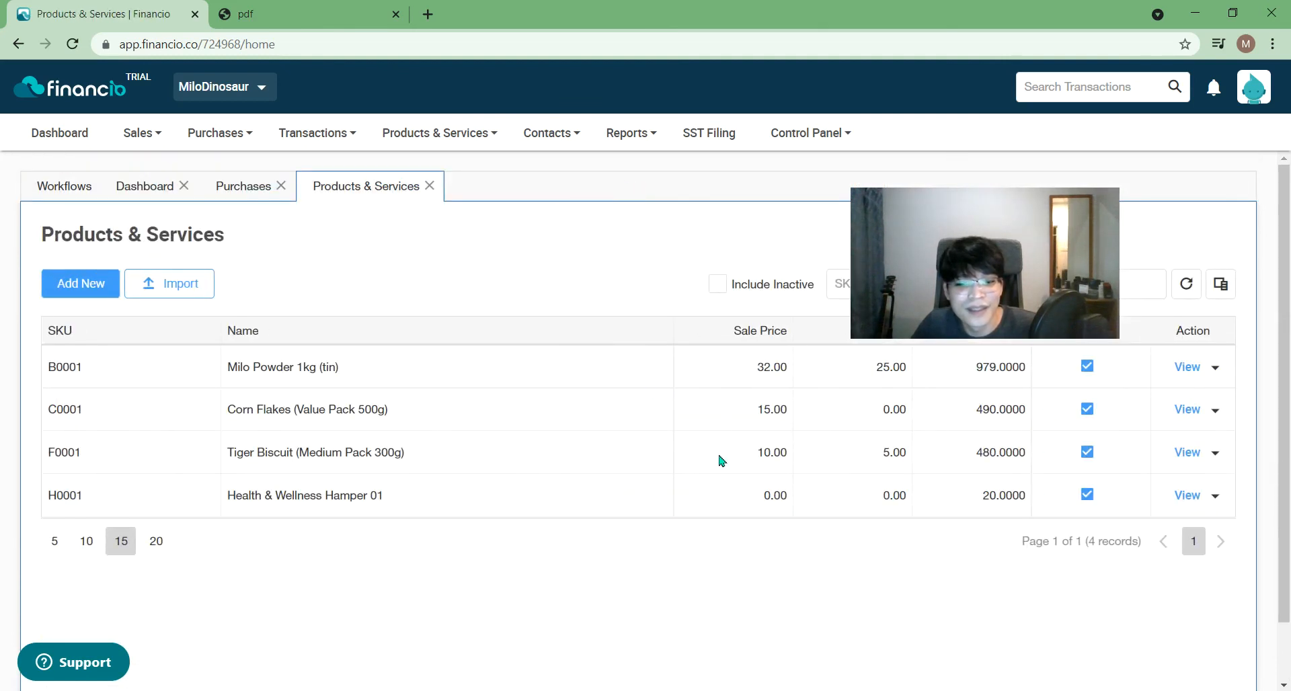
# - Reload the Products & Services list showing hamper stock at 25, and open Corn Flakes (Value Pack 500g)
pyautogui.moveTo(1016, 266); pyautogui.dragTo(1063, 249)
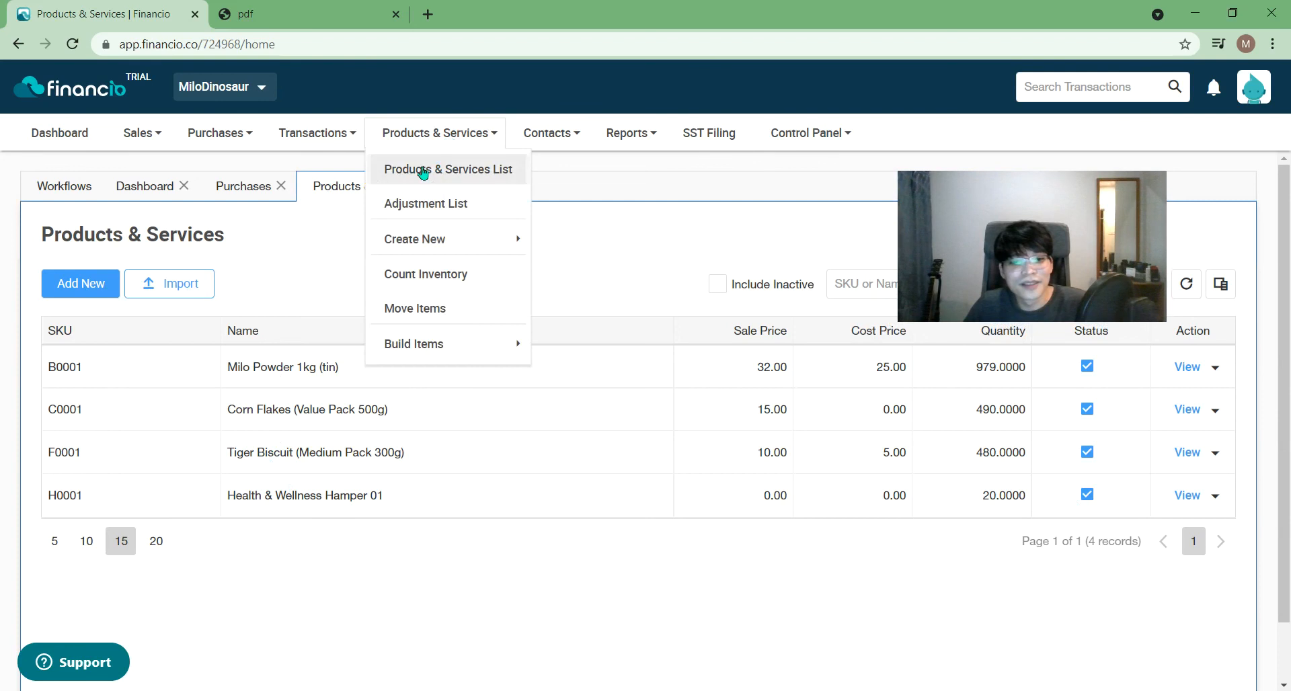
pyautogui.click(430, 189)
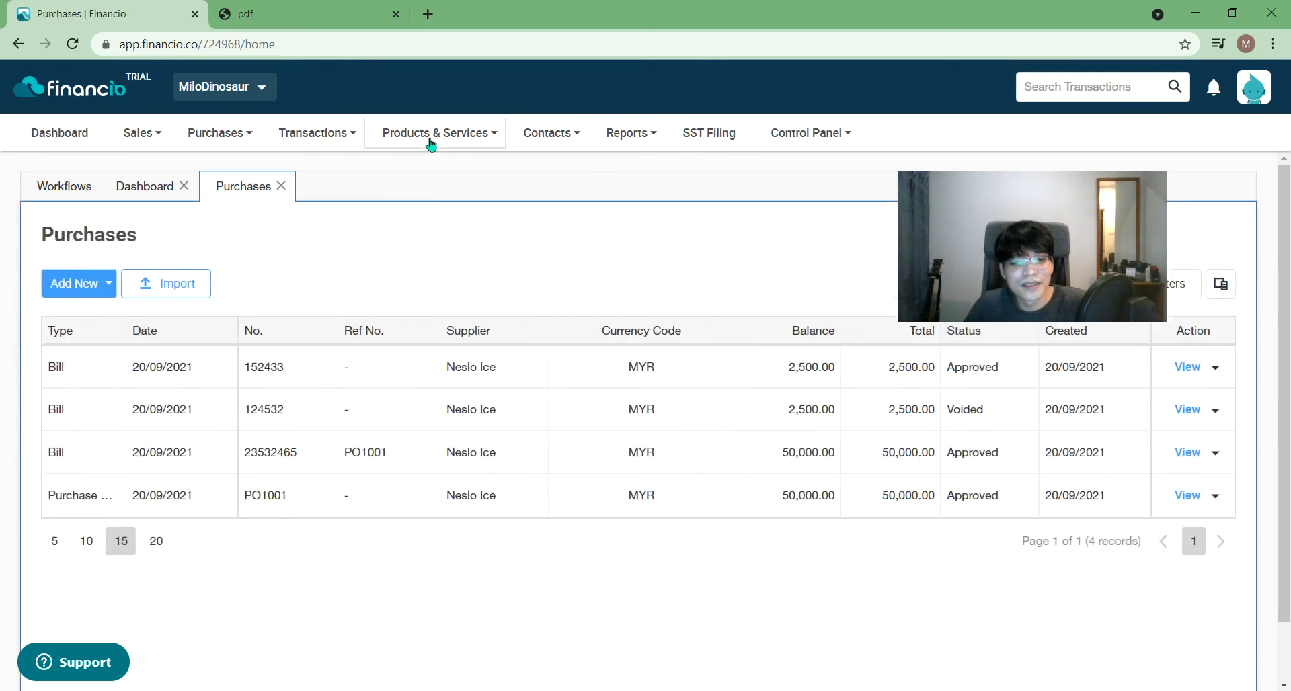
pyautogui.moveTo(439, 134)
pyautogui.click(390, 170)
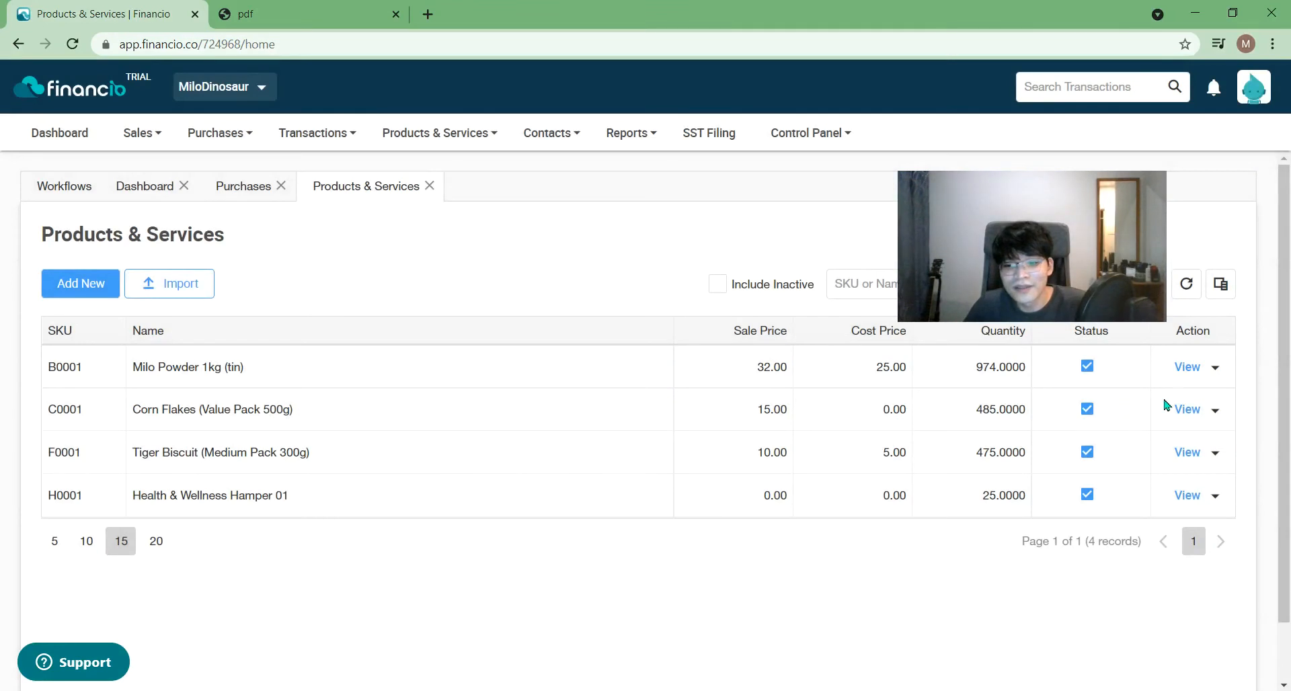
pyautogui.click(1183, 410)
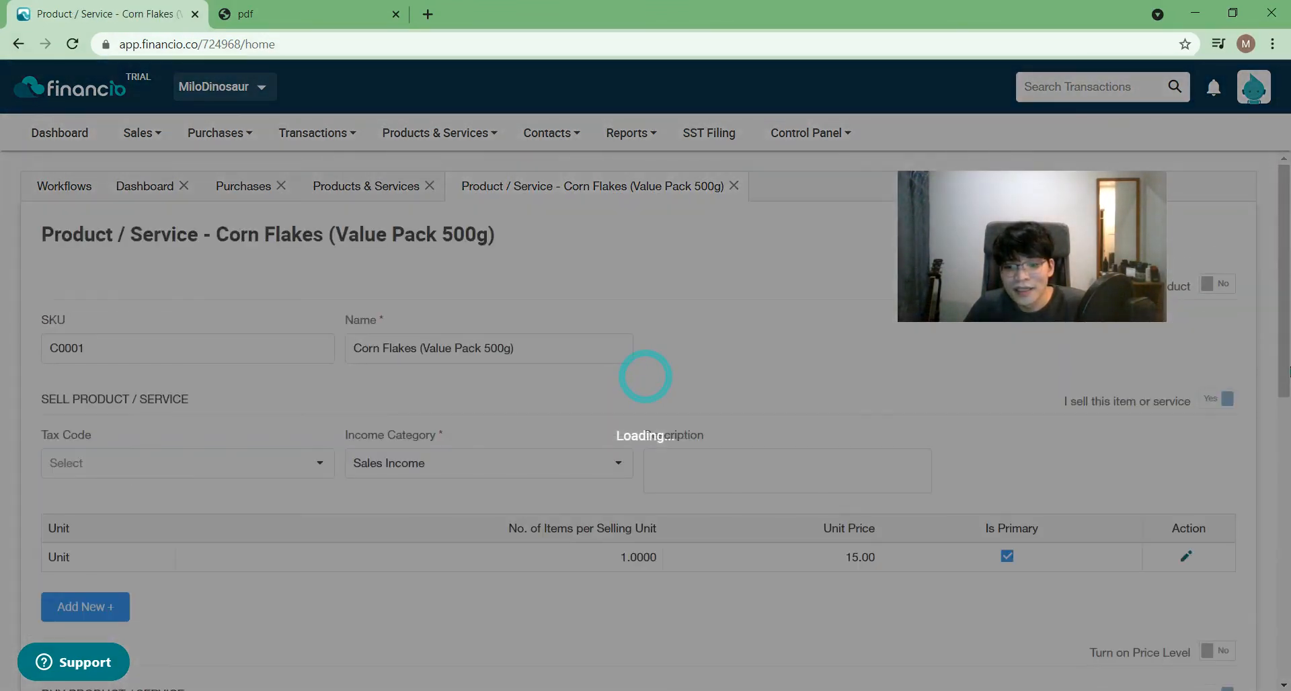
# - Change the Corn Flakes buying unit price from 0.00 to 8.00 and save the row
pyautogui.moveTo(1277, 402); pyautogui.dragTo(1288, 483)
pyautogui.moveTo(1286, 375); pyautogui.dragTo(1289, 546)
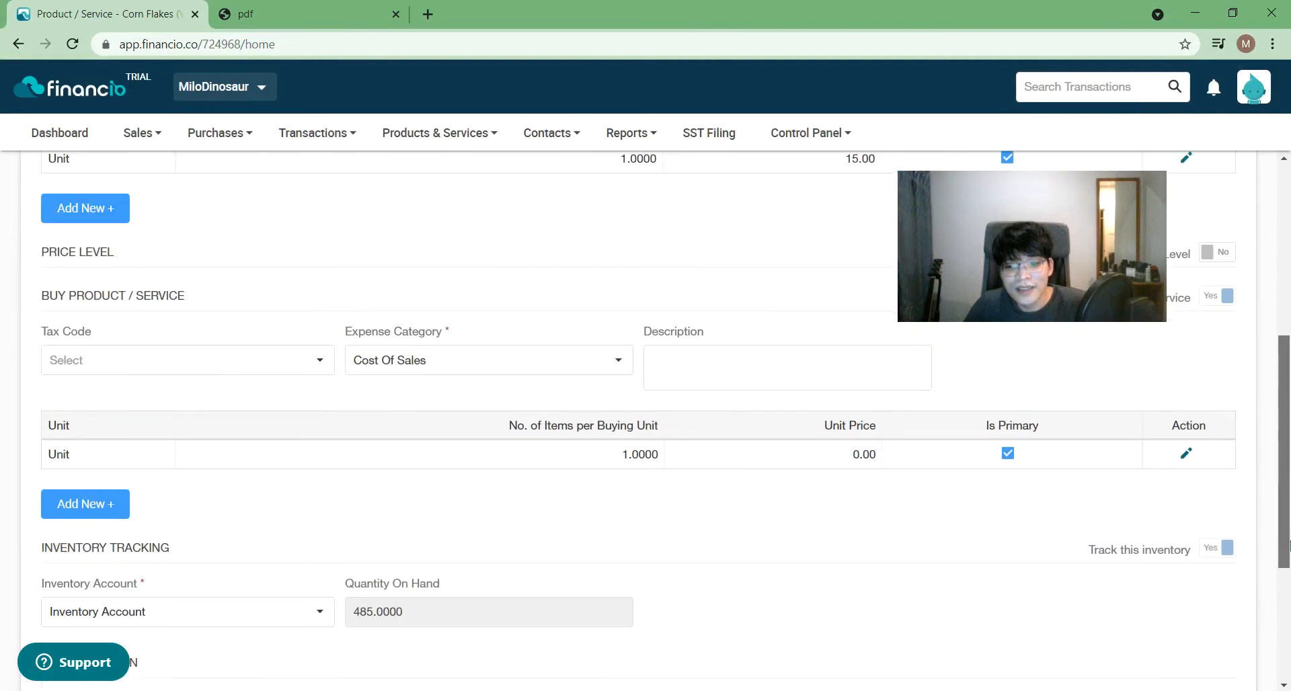
pyautogui.click(1186, 455)
pyautogui.click(141, 520)
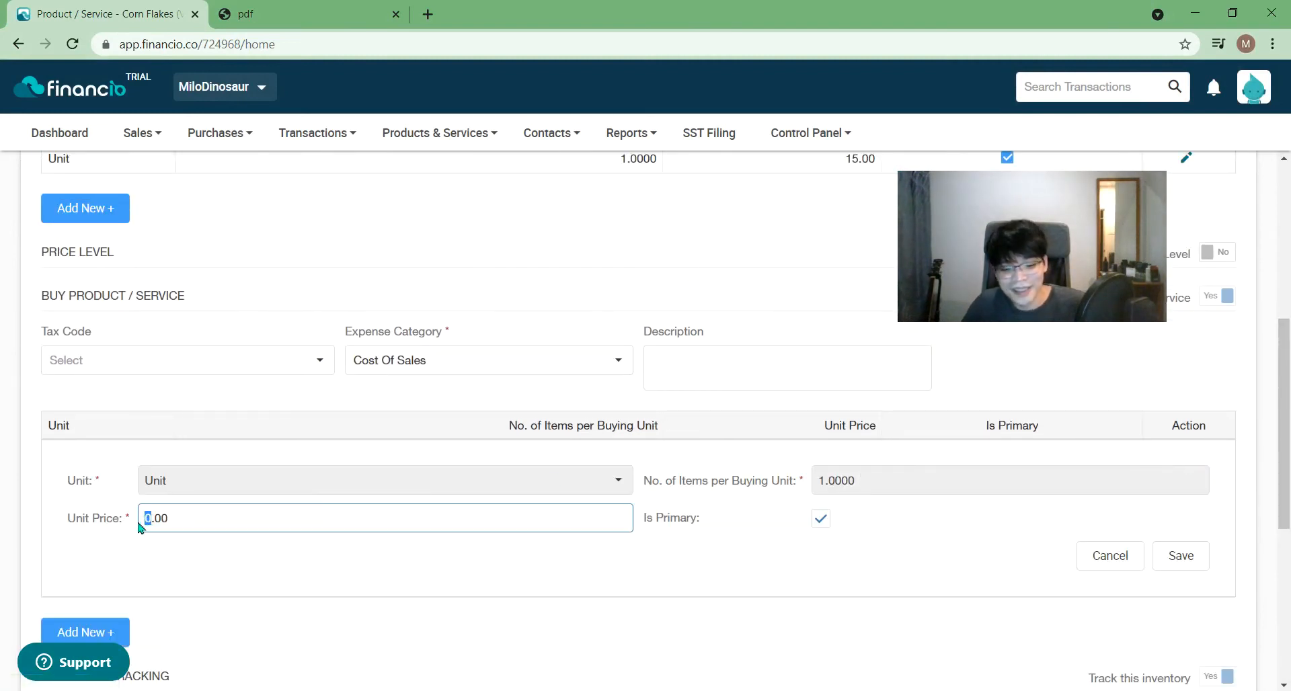
pyautogui.press('Delete')
pyautogui.write('8')
pyautogui.click(251, 582)
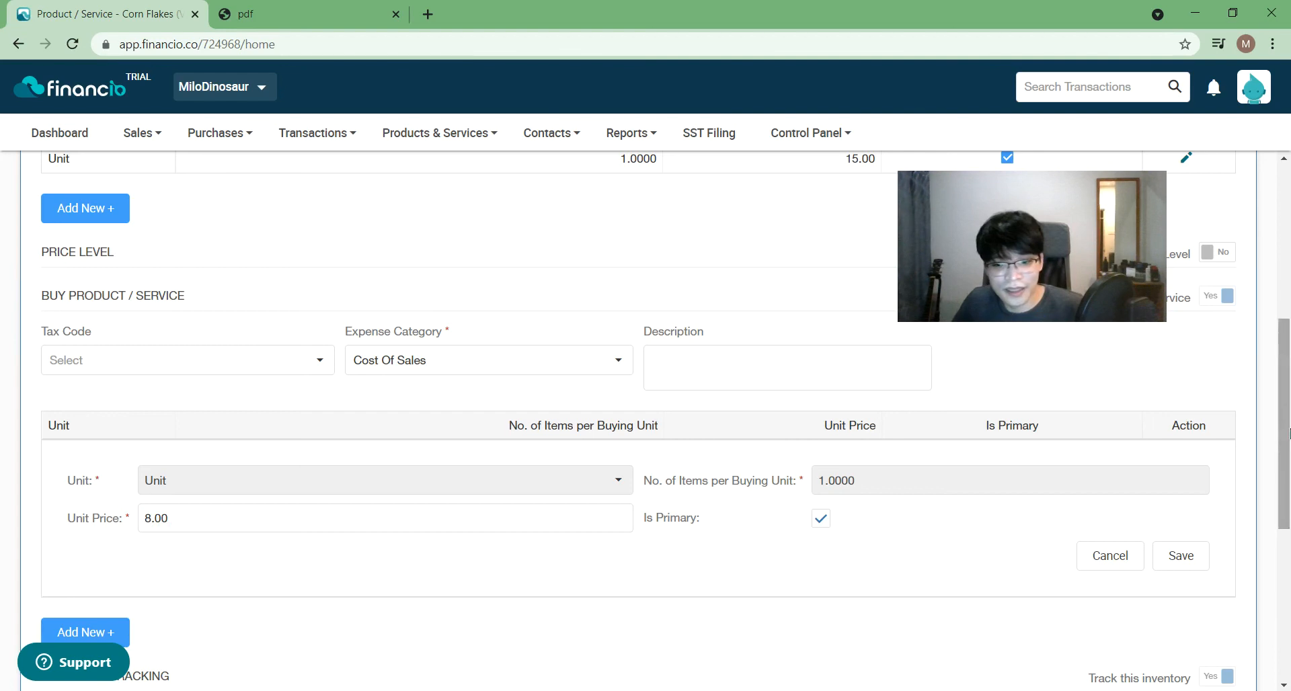
pyautogui.scroll(-1, 215, 596)
pyautogui.click(1181, 496)
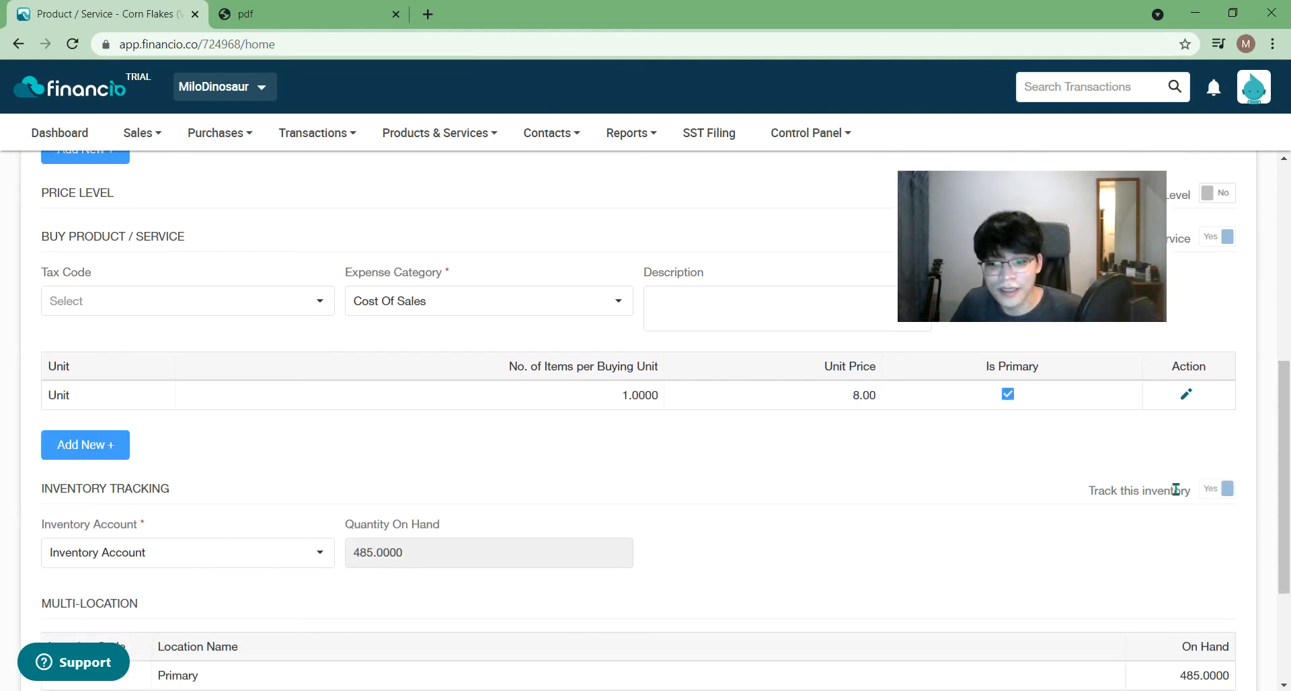
# - Save the Corn Flakes (Value Pack 500g) product record
pyautogui.scroll(-3, 1289, 548)
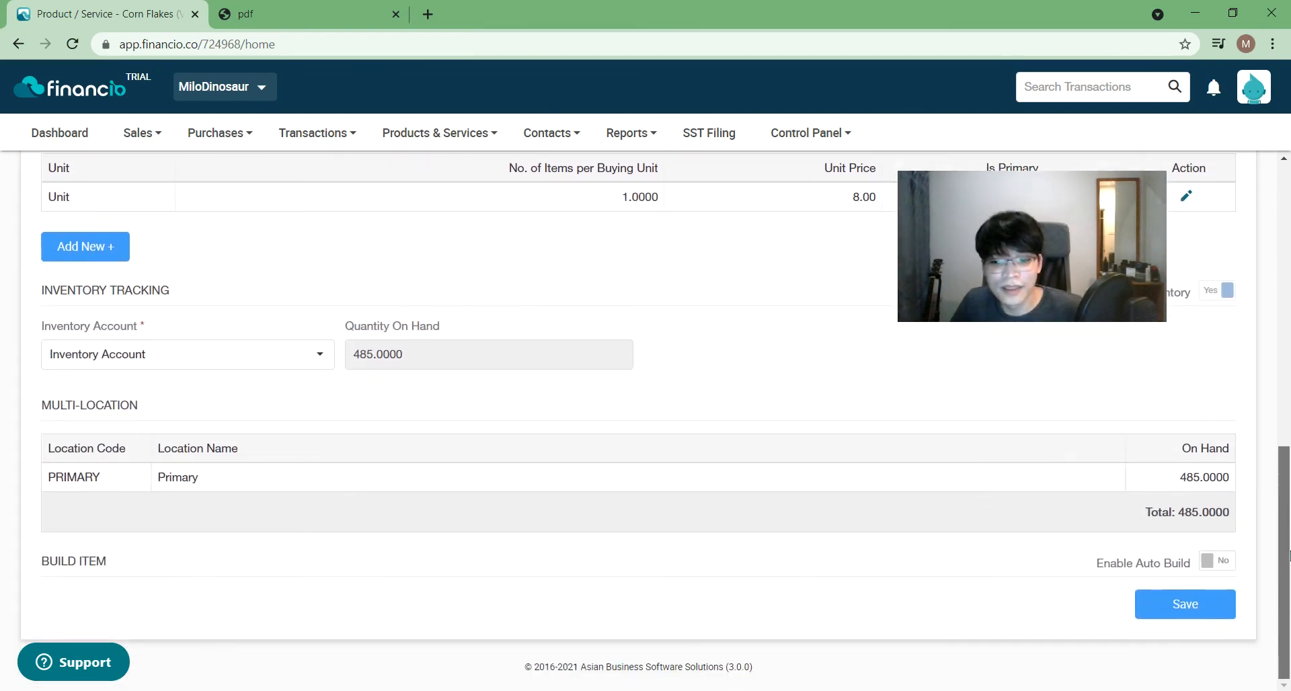
pyautogui.click(1205, 606)
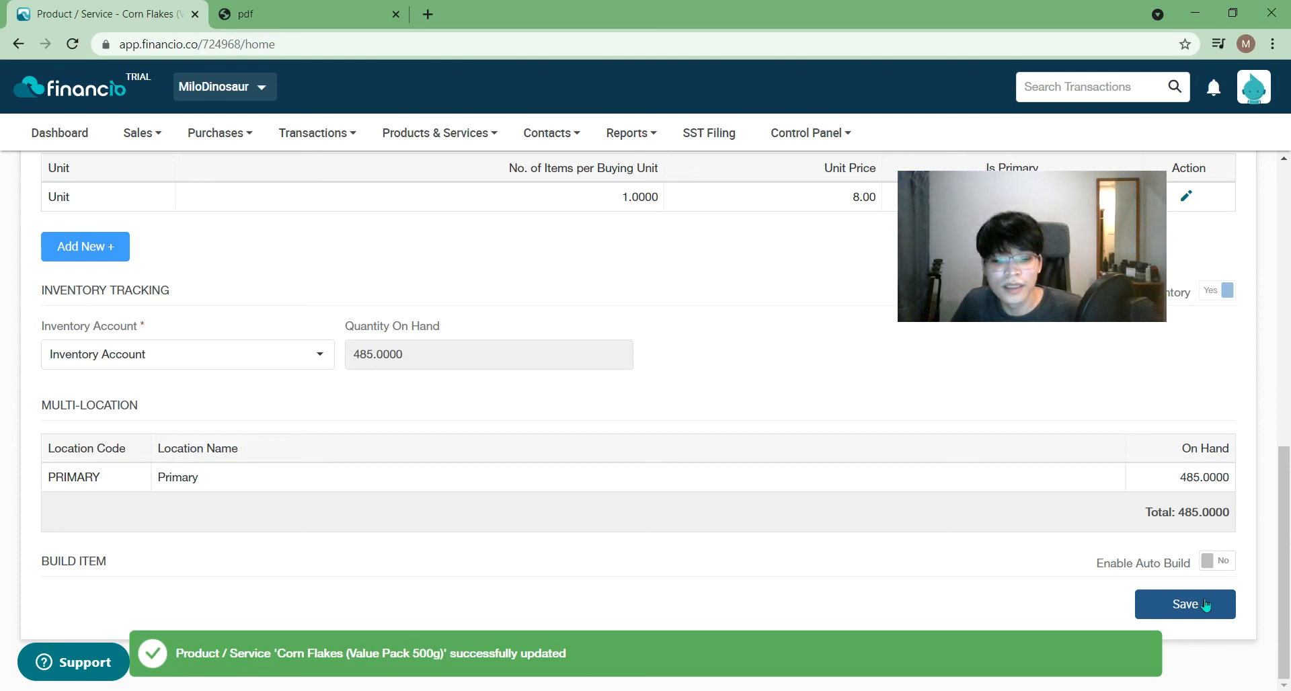
pyautogui.click(1205, 605)
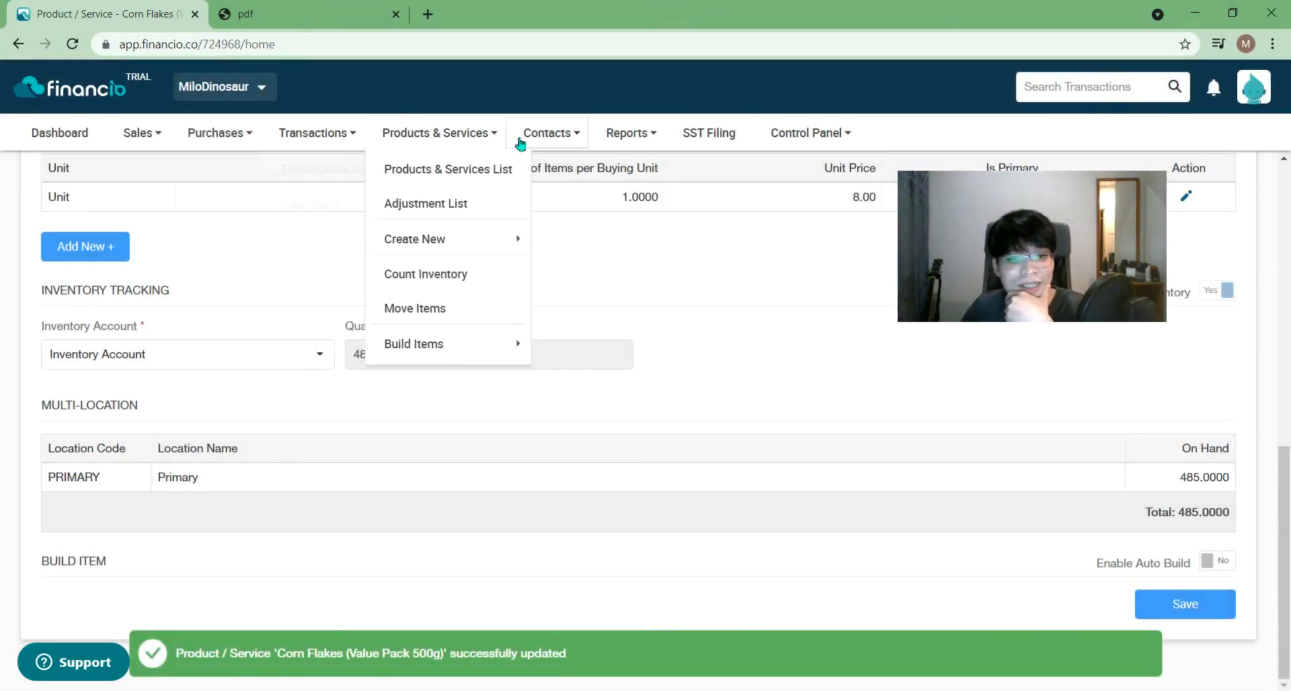
pyautogui.click(432, 170)
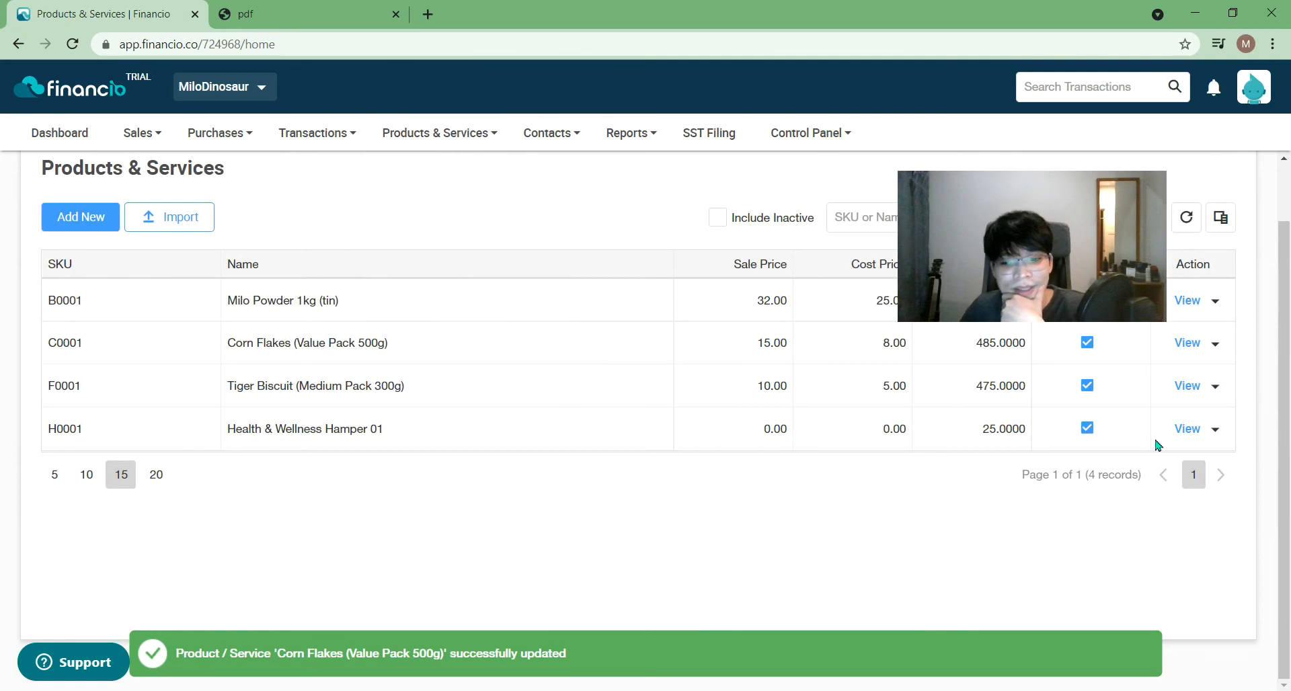
pyautogui.click(1185, 430)
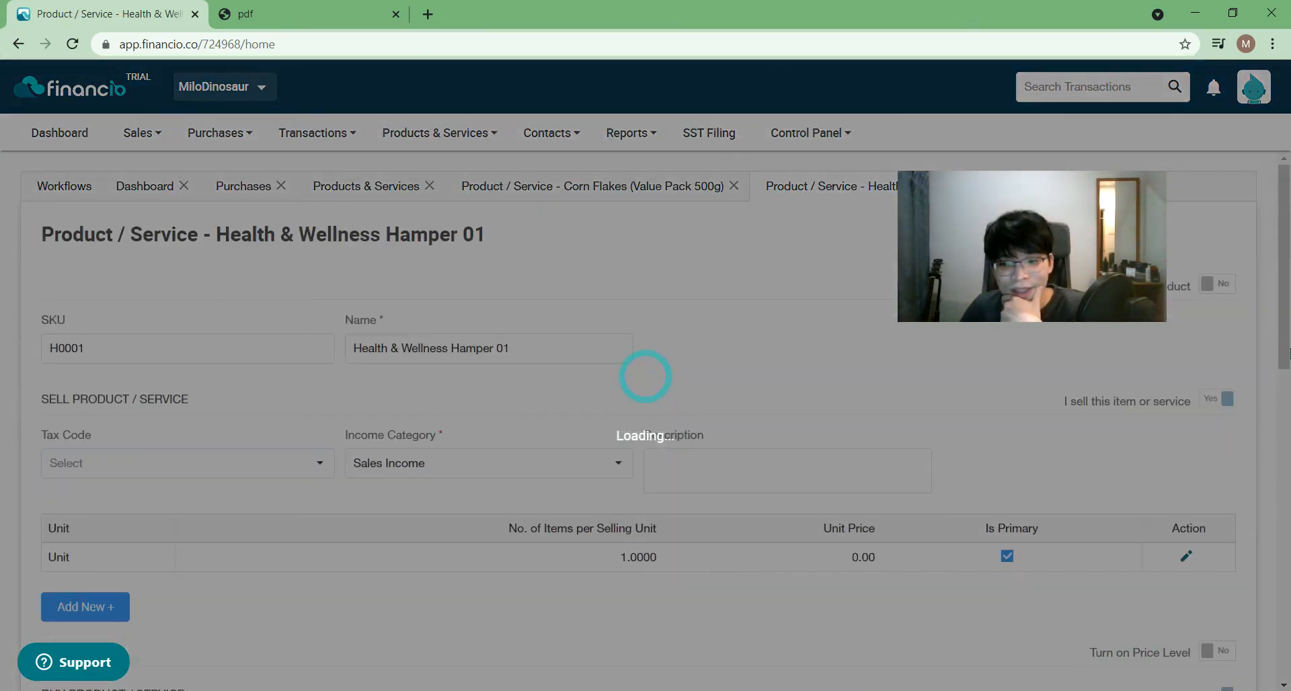
pyautogui.scroll(-10, 815, 587)
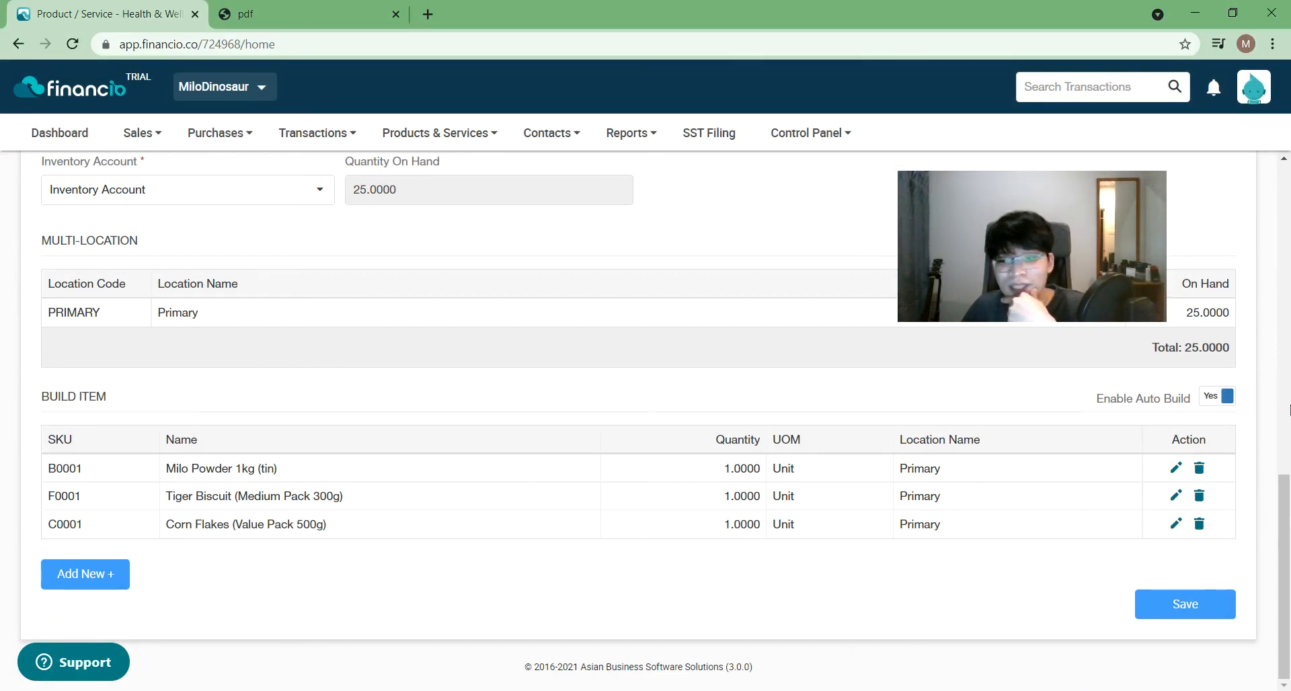
pyautogui.moveTo(1285, 500); pyautogui.dragTo(1284, 176)
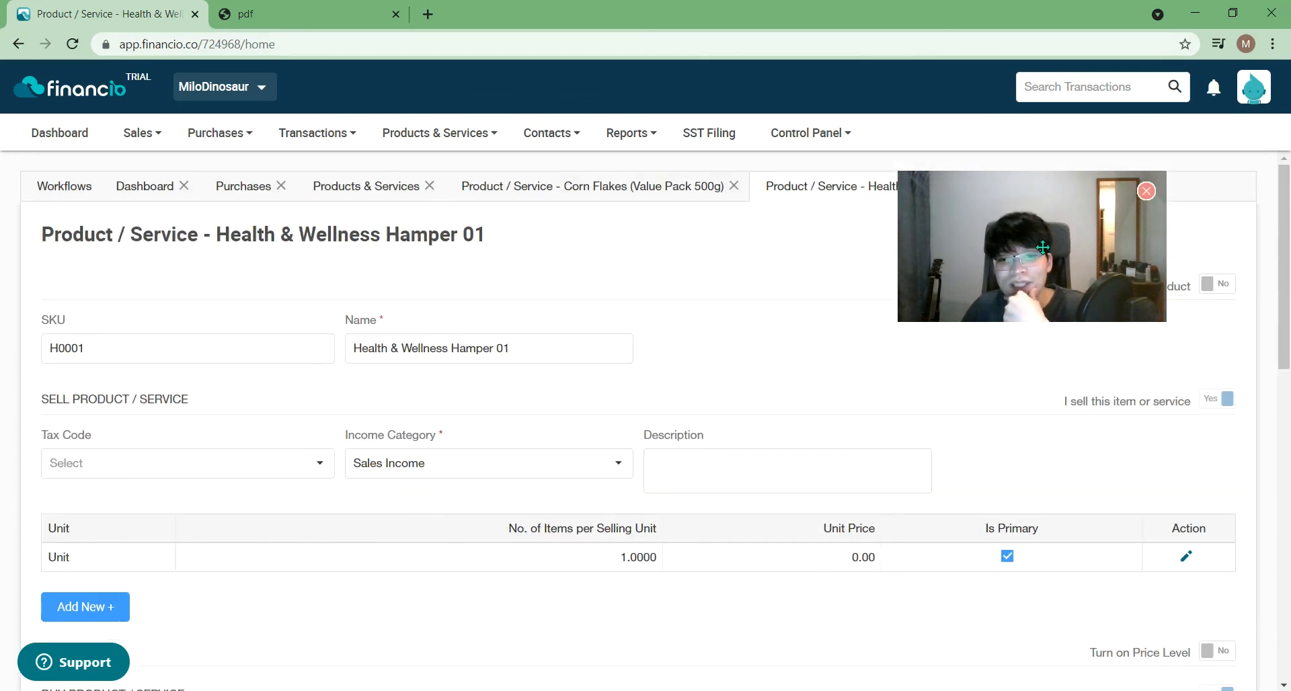
pyautogui.moveTo(1038, 235); pyautogui.dragTo(1105, 313)
pyautogui.click(1031, 186)
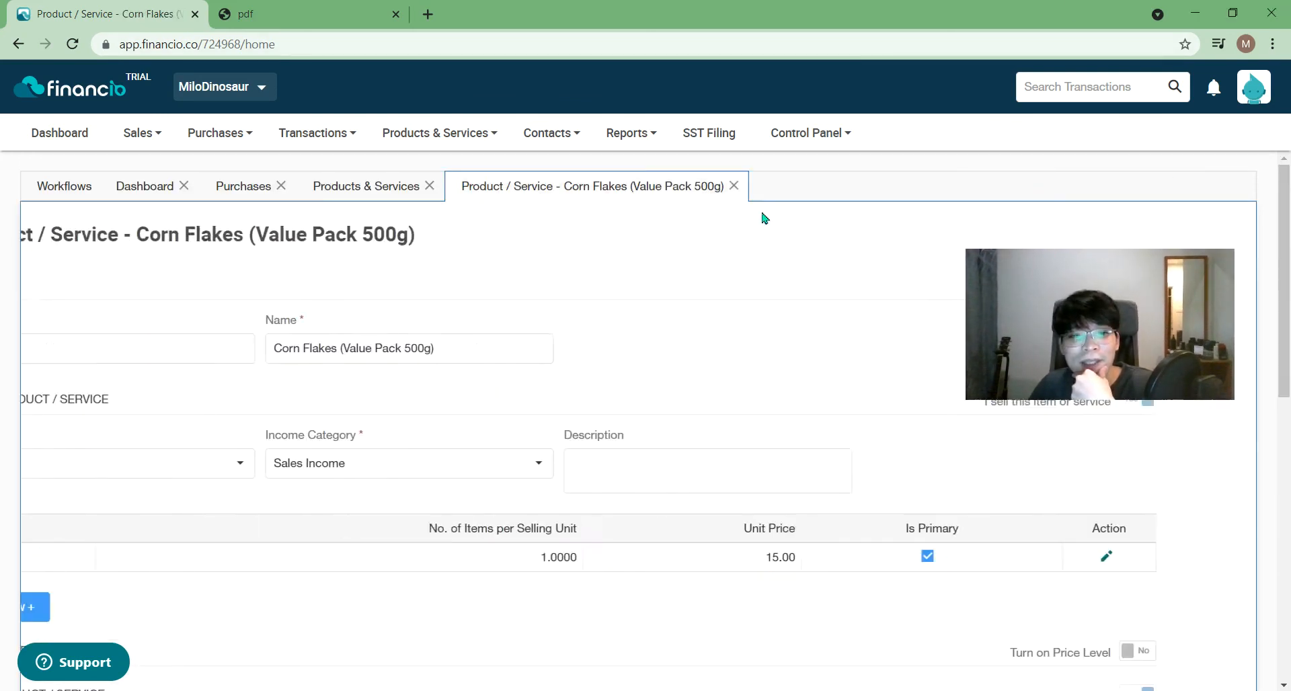
pyautogui.click(393, 195)
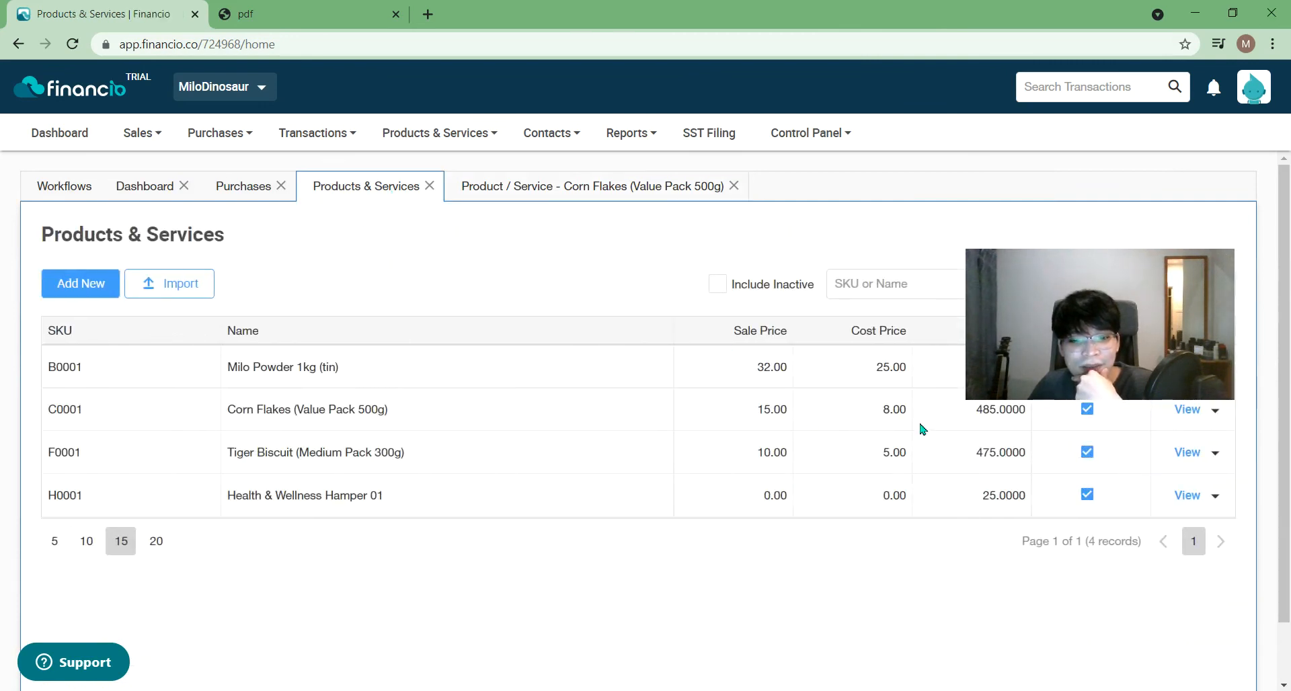
pyautogui.moveTo(1164, 345); pyautogui.dragTo(963, 613)
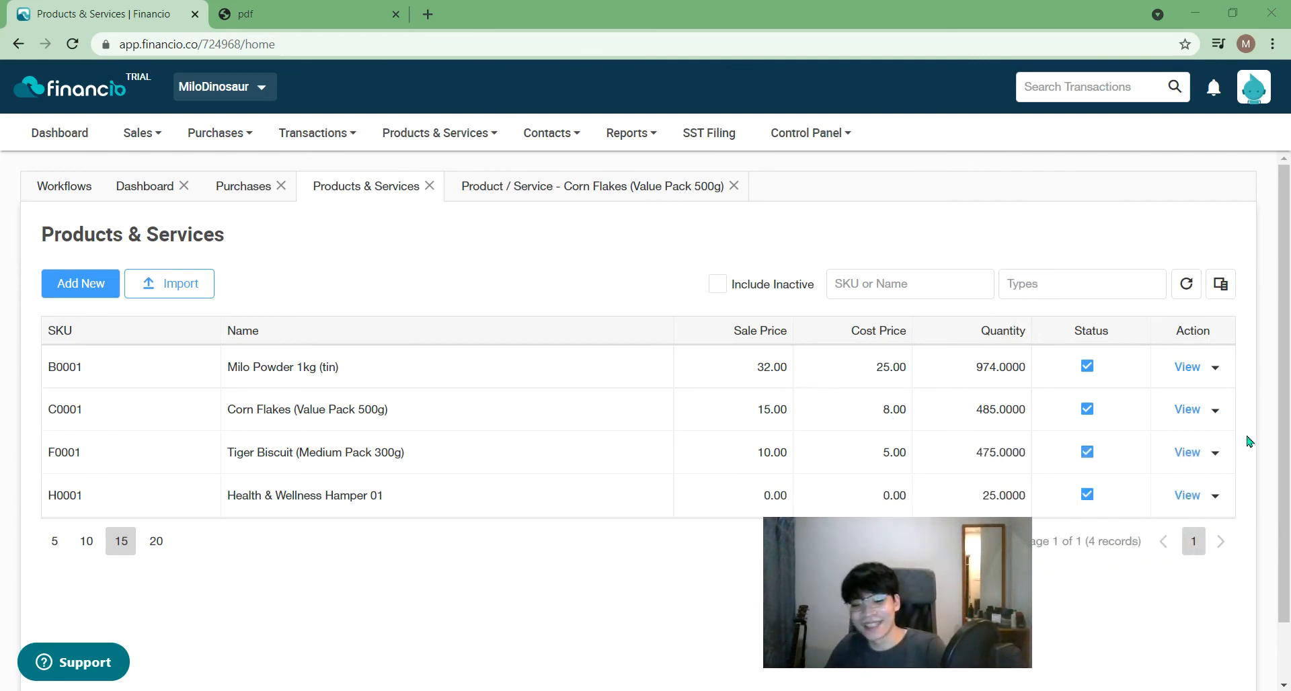
pyautogui.moveTo(1287, 391); pyautogui.dragTo(1289, 432)
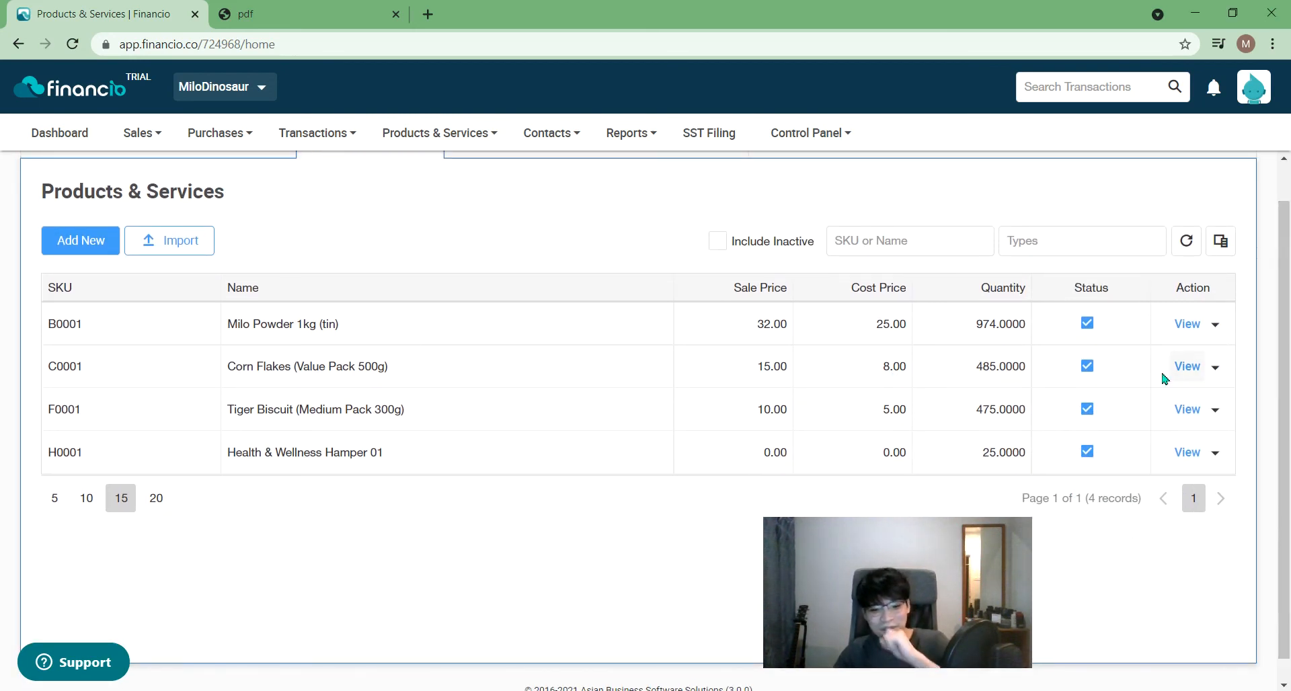
# - Auto-build 5 more H0001 hampers and record the build as adjustment IJ1004
pyautogui.click(446, 132)
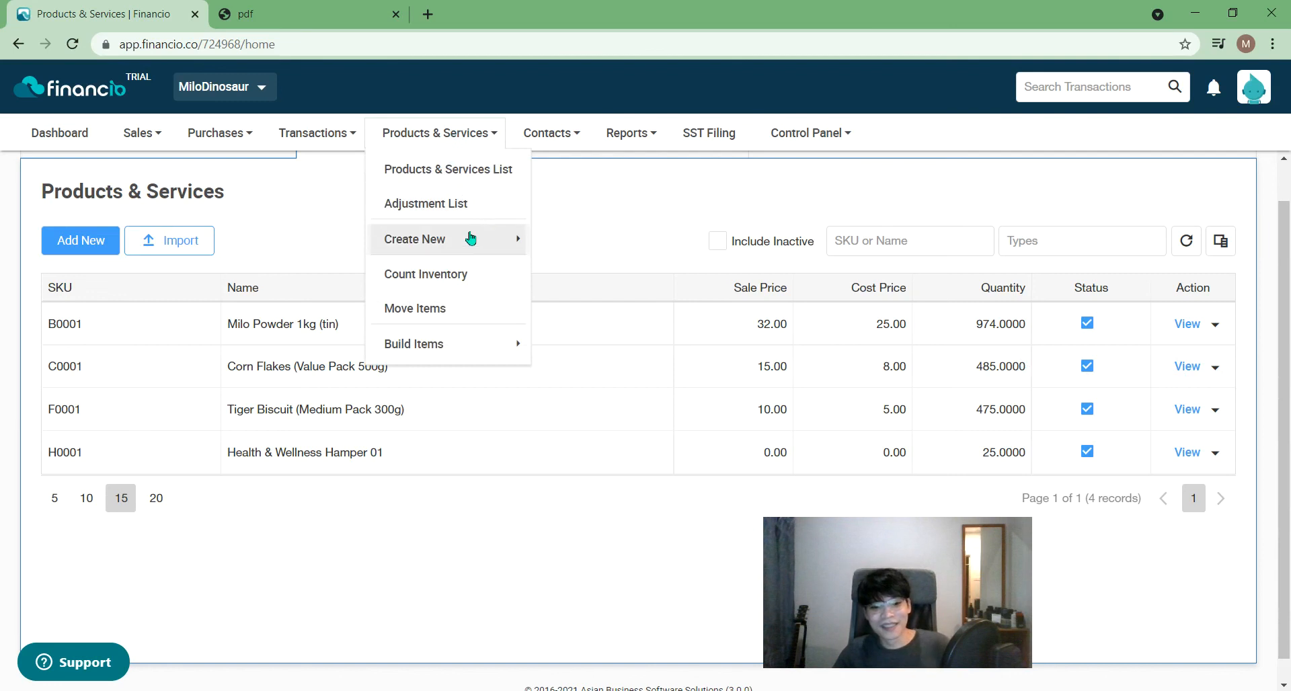
pyautogui.moveTo(498, 355)
pyautogui.click(549, 356)
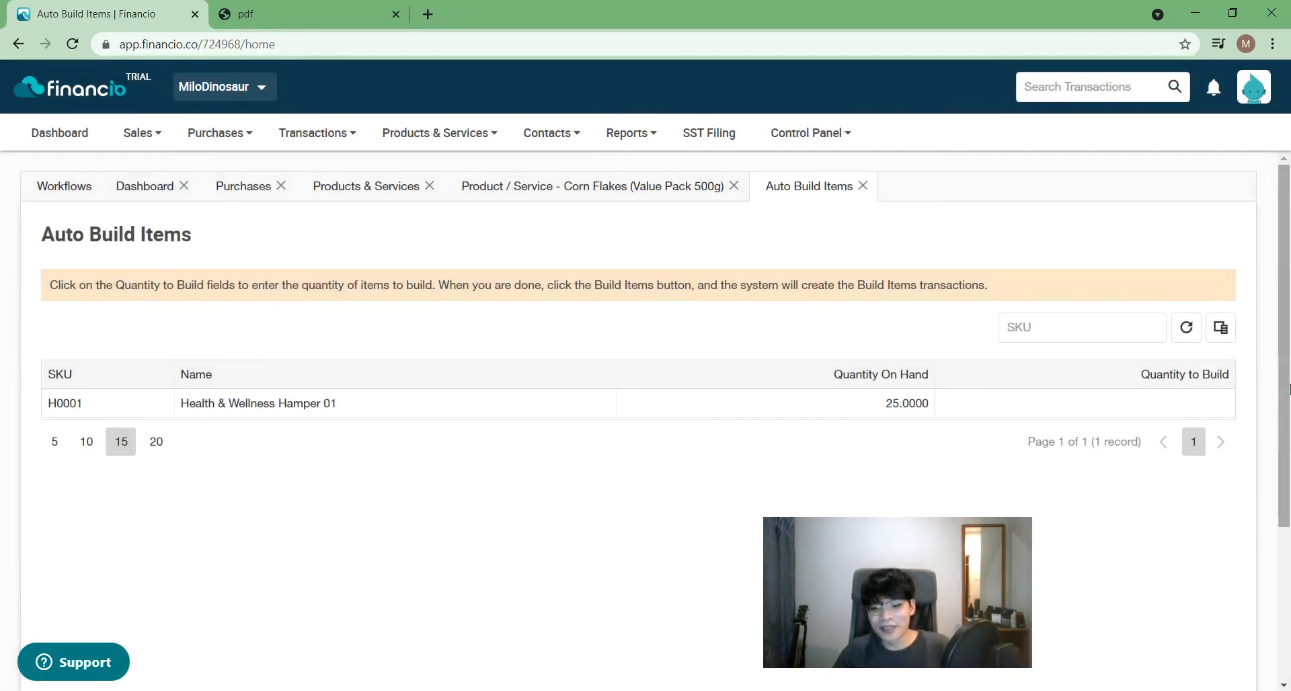
pyautogui.moveTo(1289, 430); pyautogui.dragTo(1289, 568)
pyautogui.scroll(4, 1289, 565)
pyautogui.click(1158, 397)
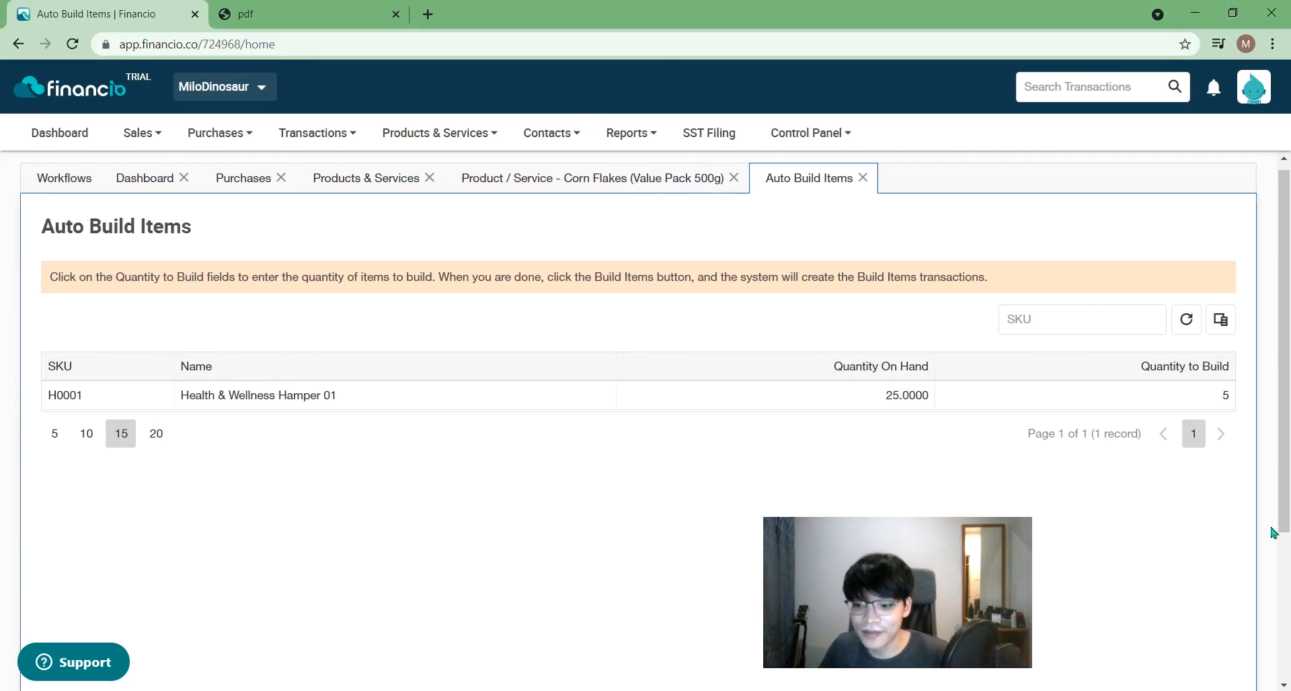
pyautogui.moveTo(1286, 417); pyautogui.dragTo(1285, 565)
pyautogui.click(1188, 602)
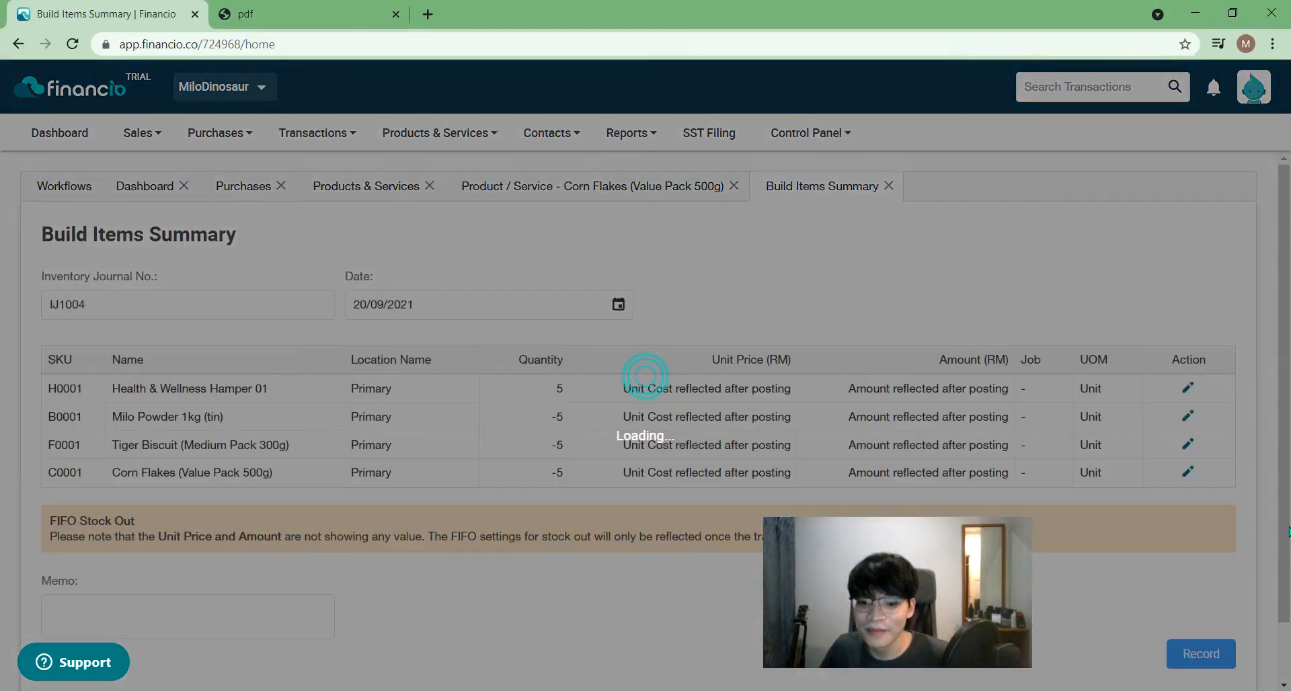
pyautogui.moveTo(966, 591); pyautogui.dragTo(1207, 231)
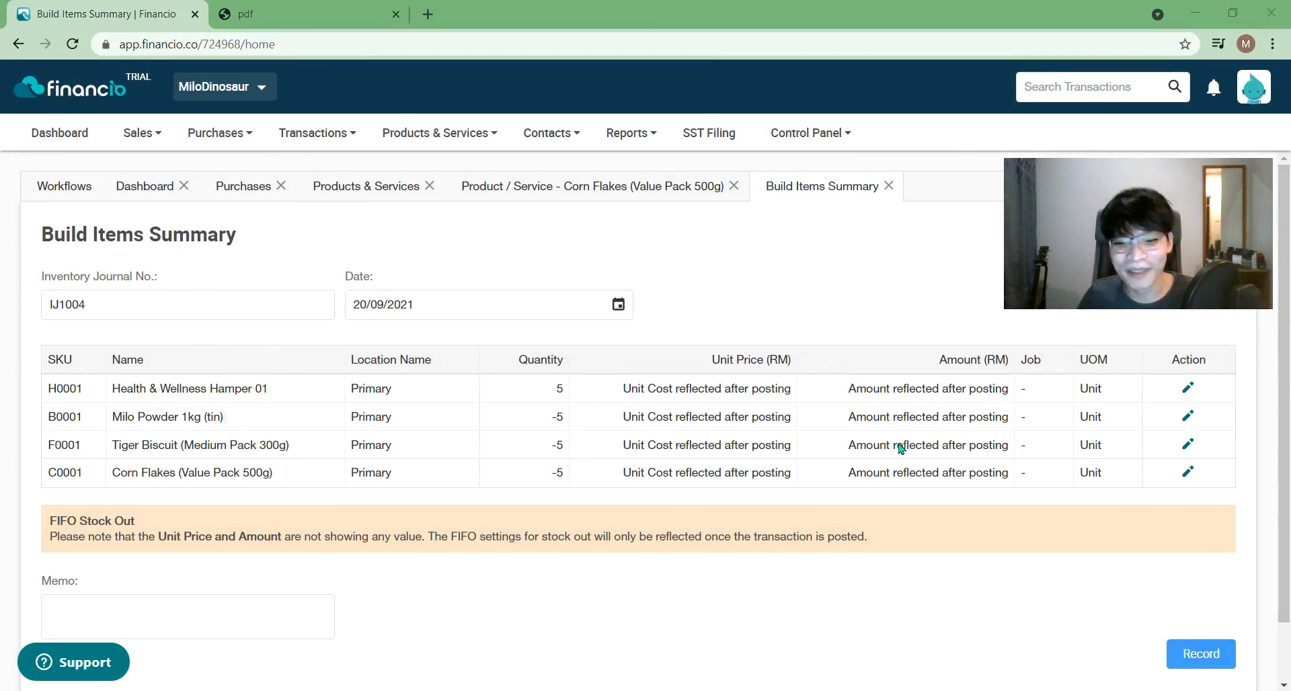
pyautogui.click(1201, 657)
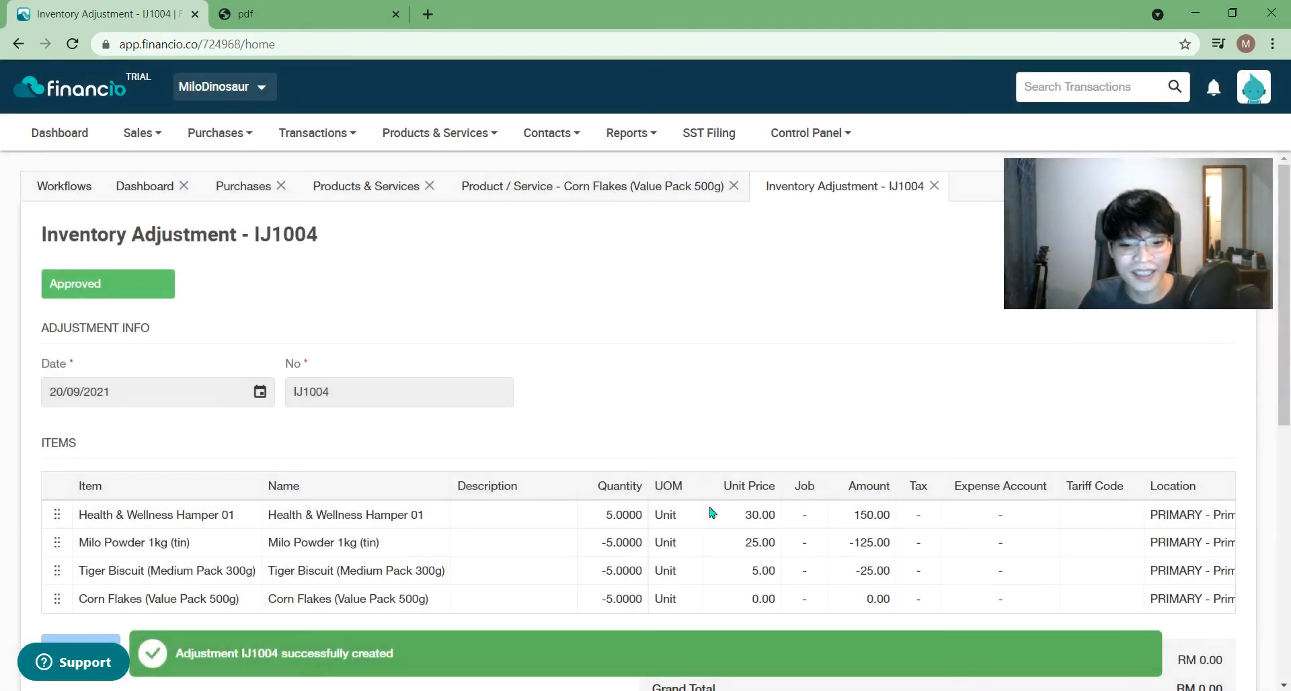
# - Inspect the IJ1004 item lines, including Corn Flakes at a 0.00 unit price
pyautogui.click(762, 597)
pyautogui.scroll(-1, 759, 604)
pyautogui.scroll(-1, 760, 604)
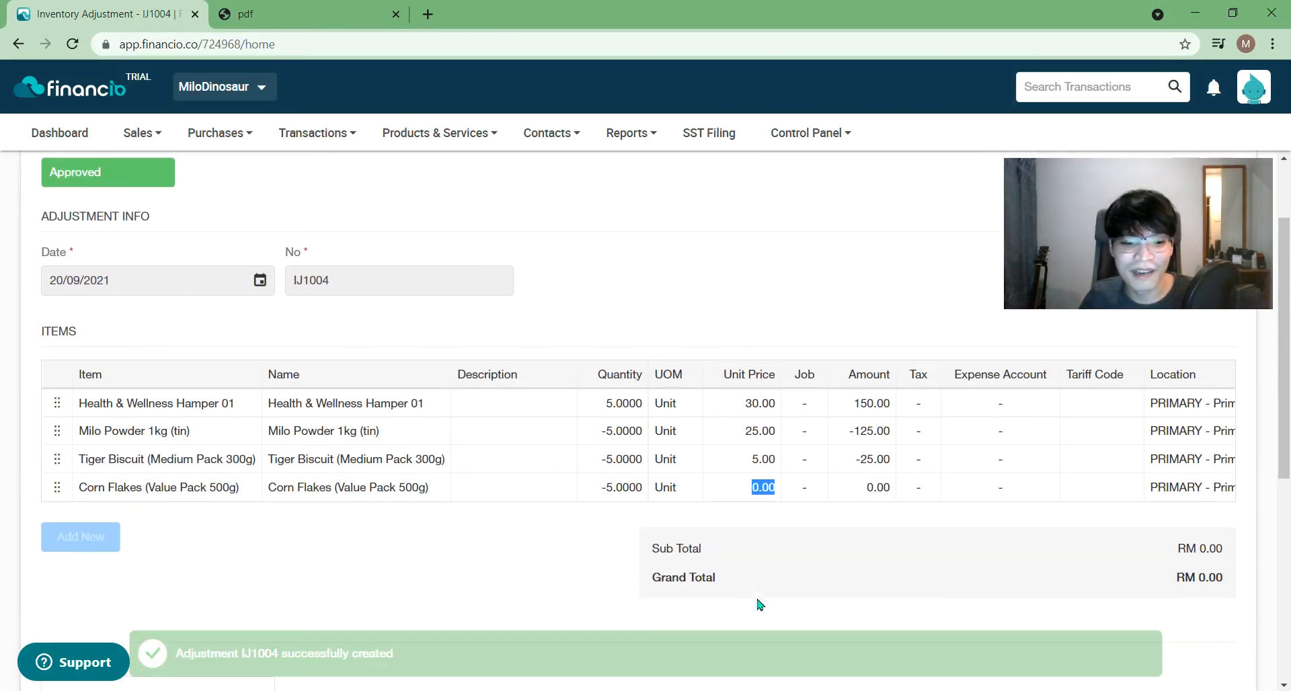
pyautogui.moveTo(56, 485)
pyautogui.mouseDown()
pyautogui.moveTo(55, 426)
pyautogui.moveTo(932, 570)
pyautogui.moveTo(46, 427)
pyautogui.moveTo(43, 447)
pyautogui.moveTo(58, 447)
pyautogui.moveTo(76, 486)
pyautogui.mouseUp()
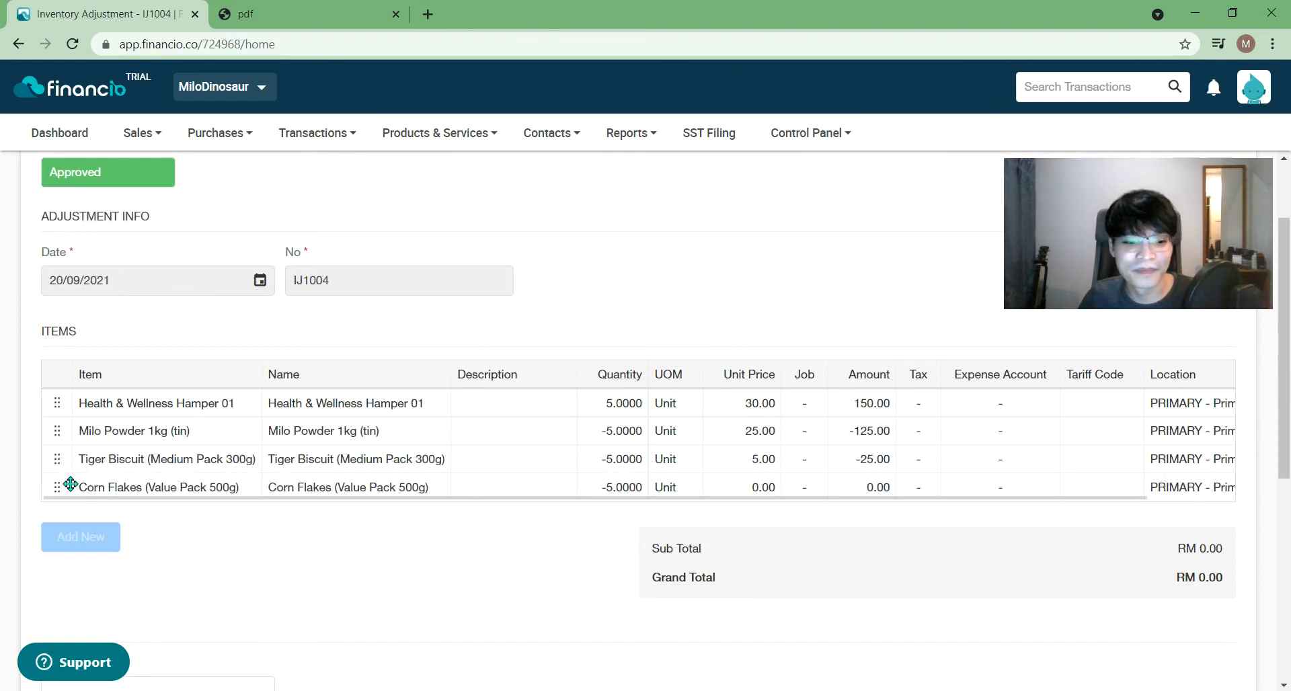
pyautogui.moveTo(48, 455); pyautogui.dragTo(71, 509)
pyautogui.moveTo(54, 458); pyautogui.dragTo(83, 498)
pyautogui.scroll(-6, 504, 559)
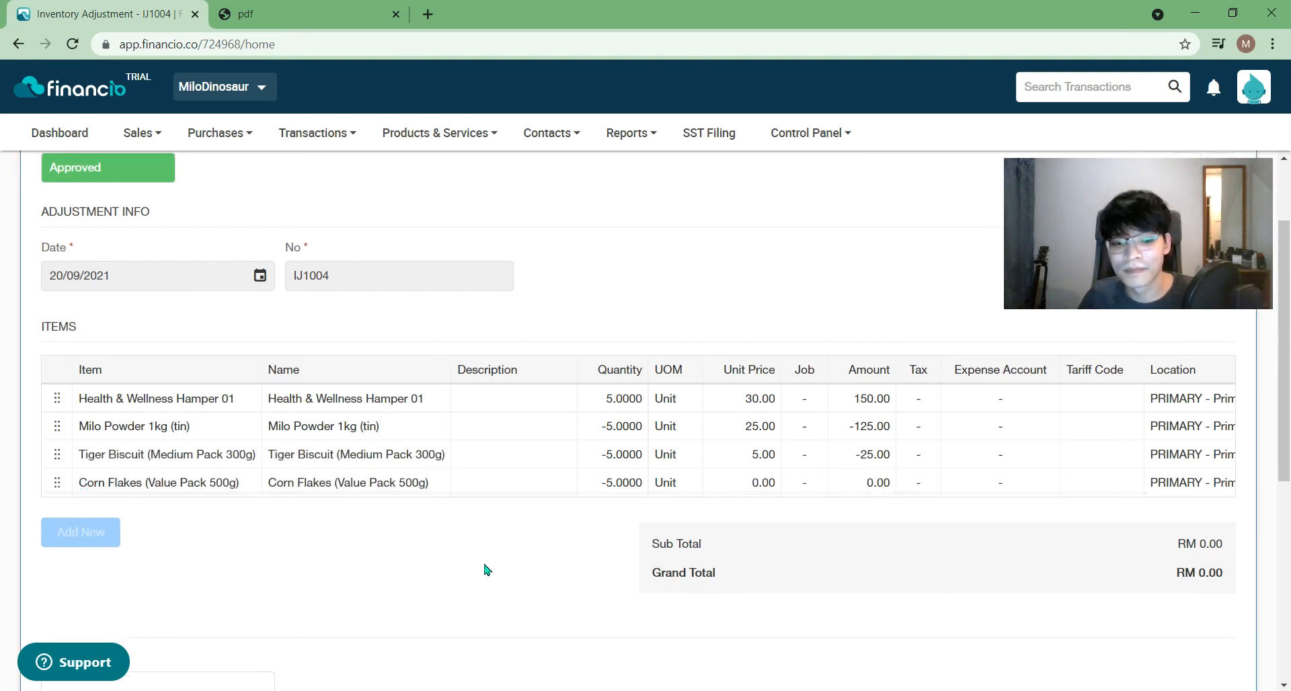
pyautogui.scroll(3, 484, 575)
# - Go to the Products & Services List from the top menu
pyautogui.click(419, 143)
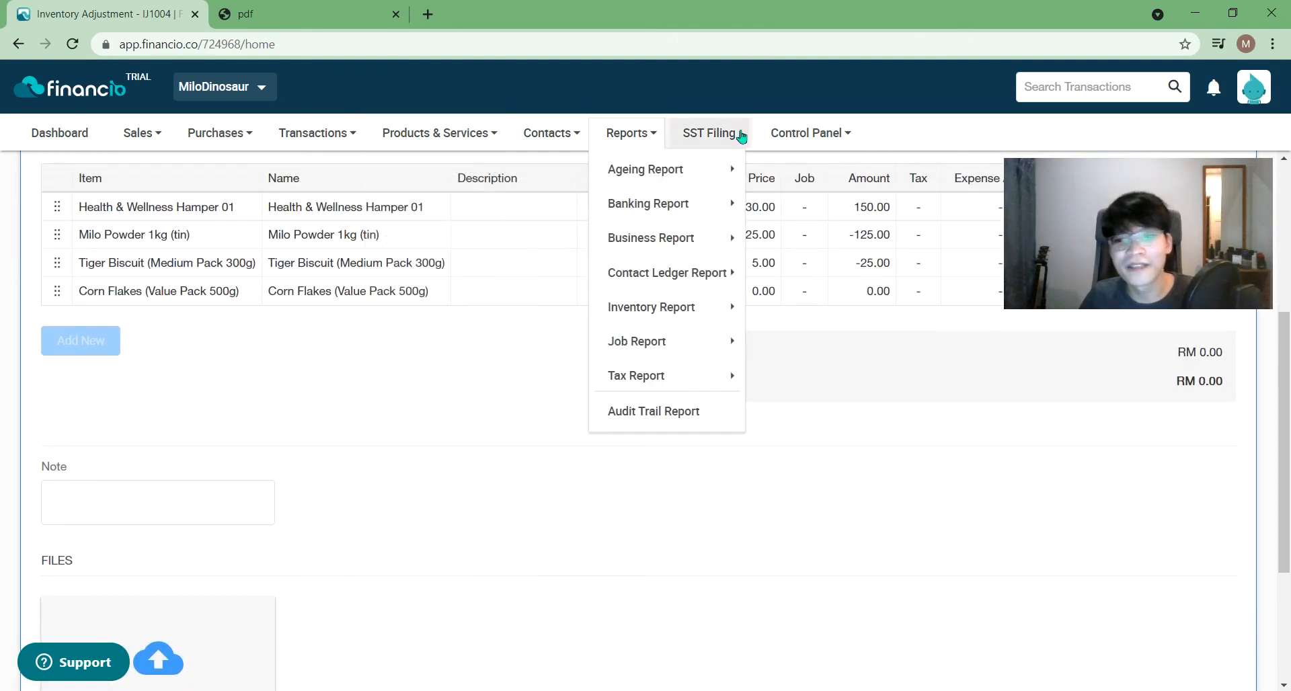
pyautogui.scroll(4, 471, 173)
pyautogui.click(472, 172)
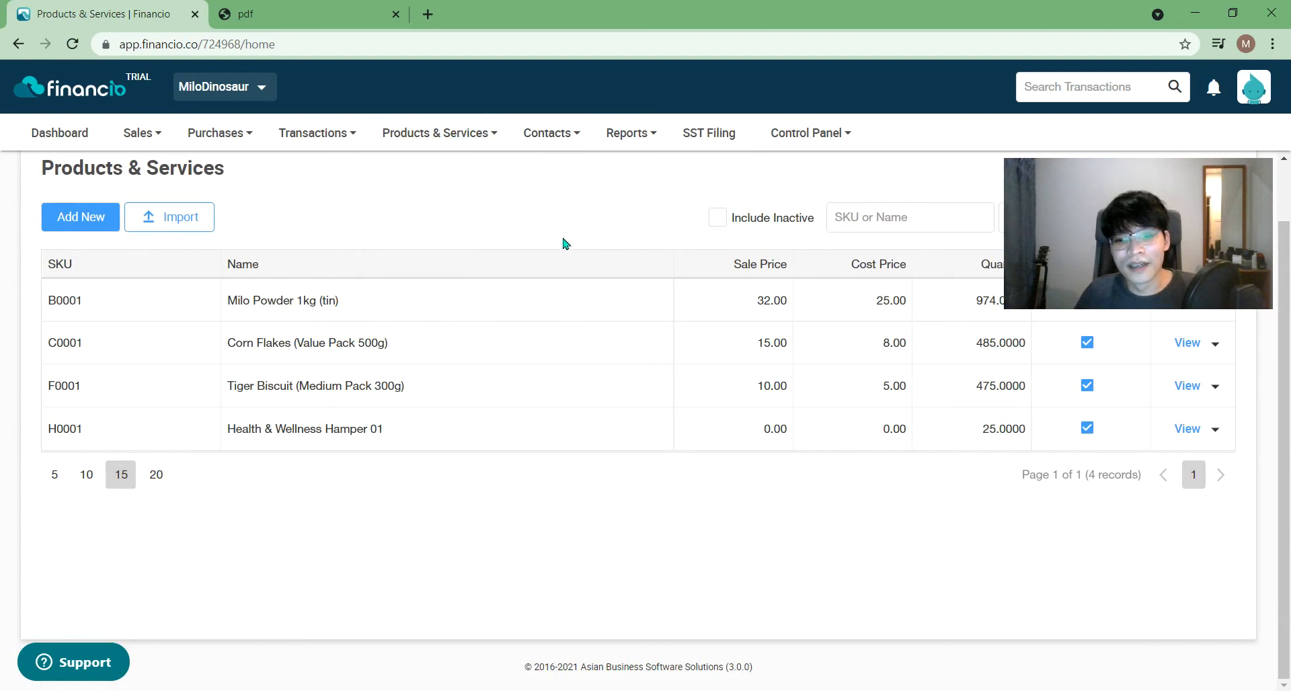
# - Close the Products & Services, Corn Flakes and IJ1004 tabs, then reopen the Products & Services list
pyautogui.moveTo(1092, 246); pyautogui.dragTo(1110, 359)
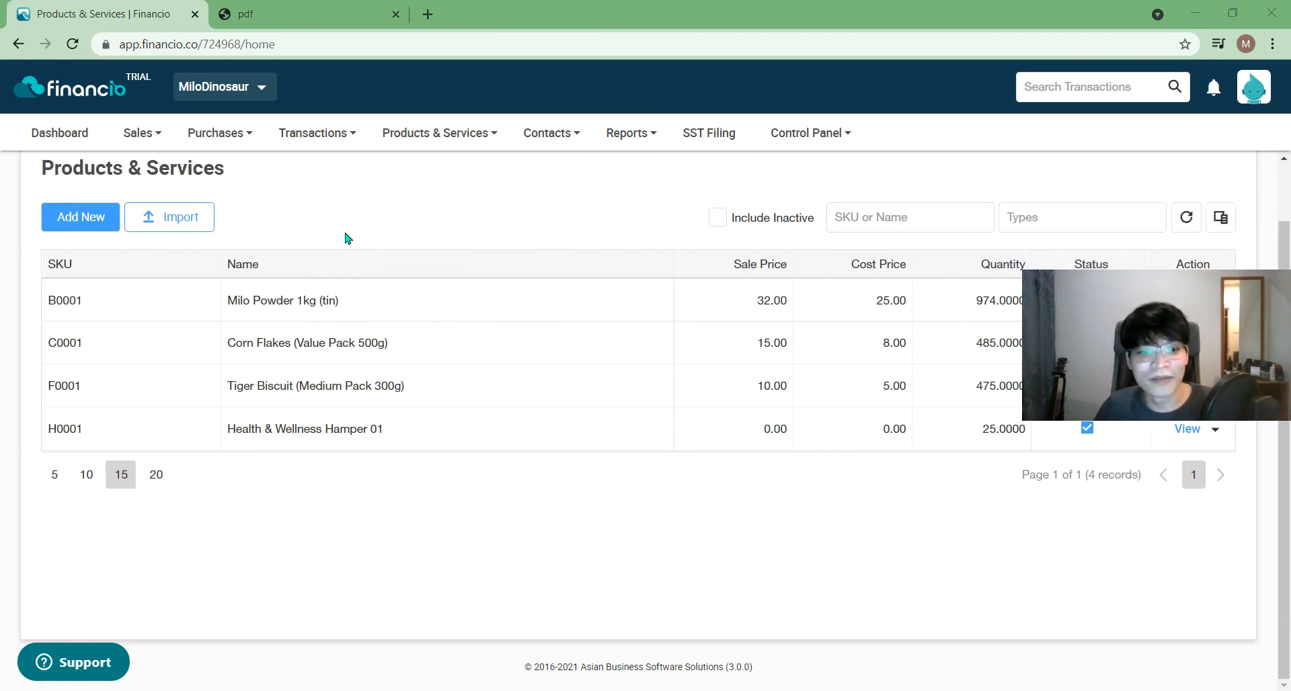
pyautogui.doubleClick(885, 347)
pyautogui.scroll(1, 758, 384)
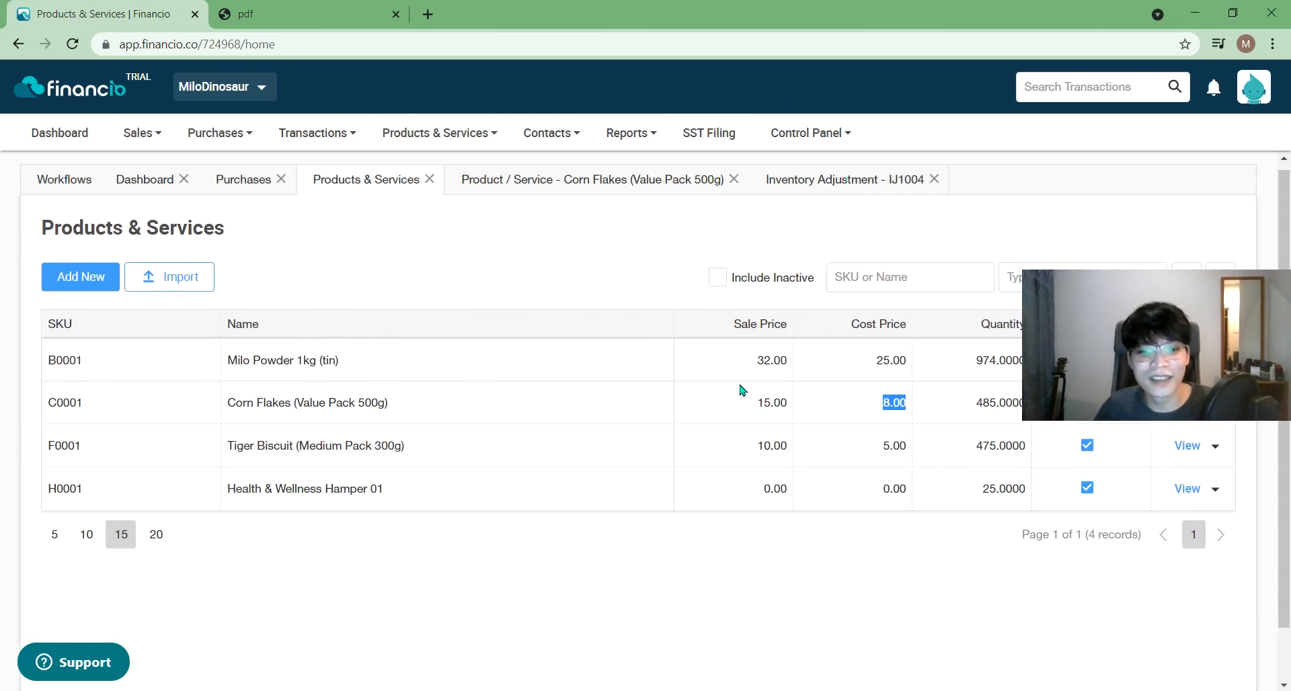
pyautogui.click(430, 189)
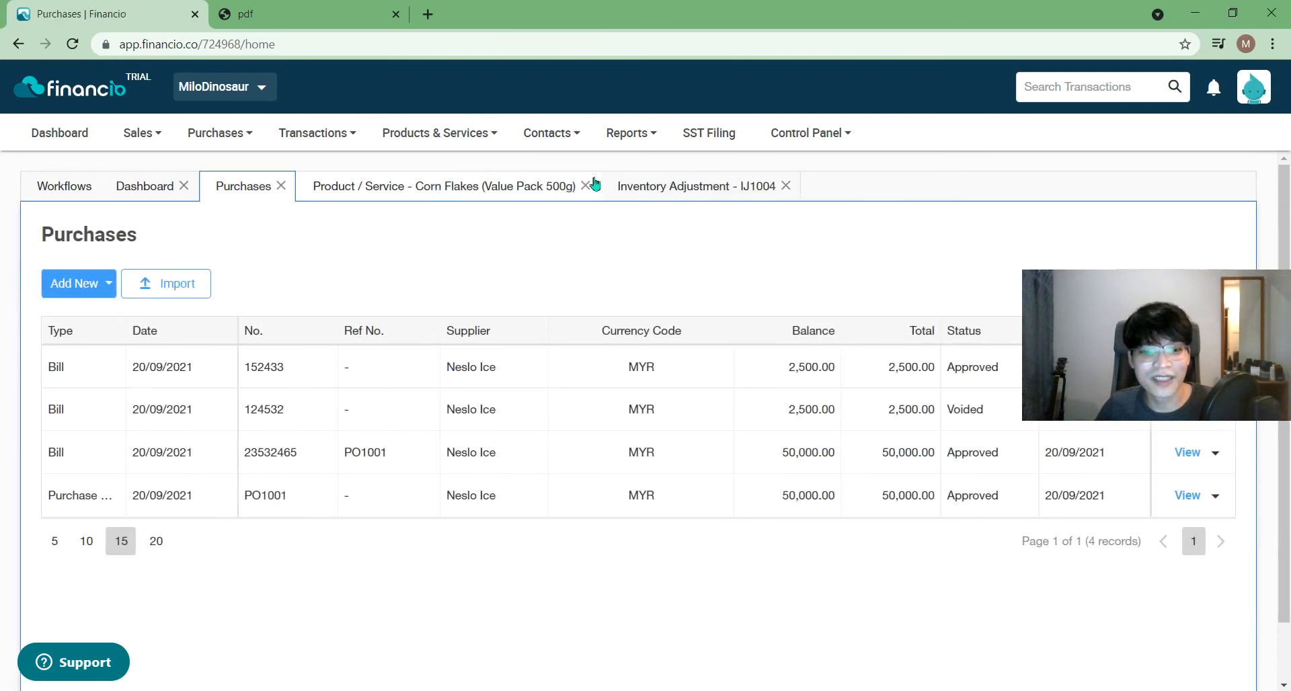
pyautogui.click(593, 187)
pyautogui.click(482, 187)
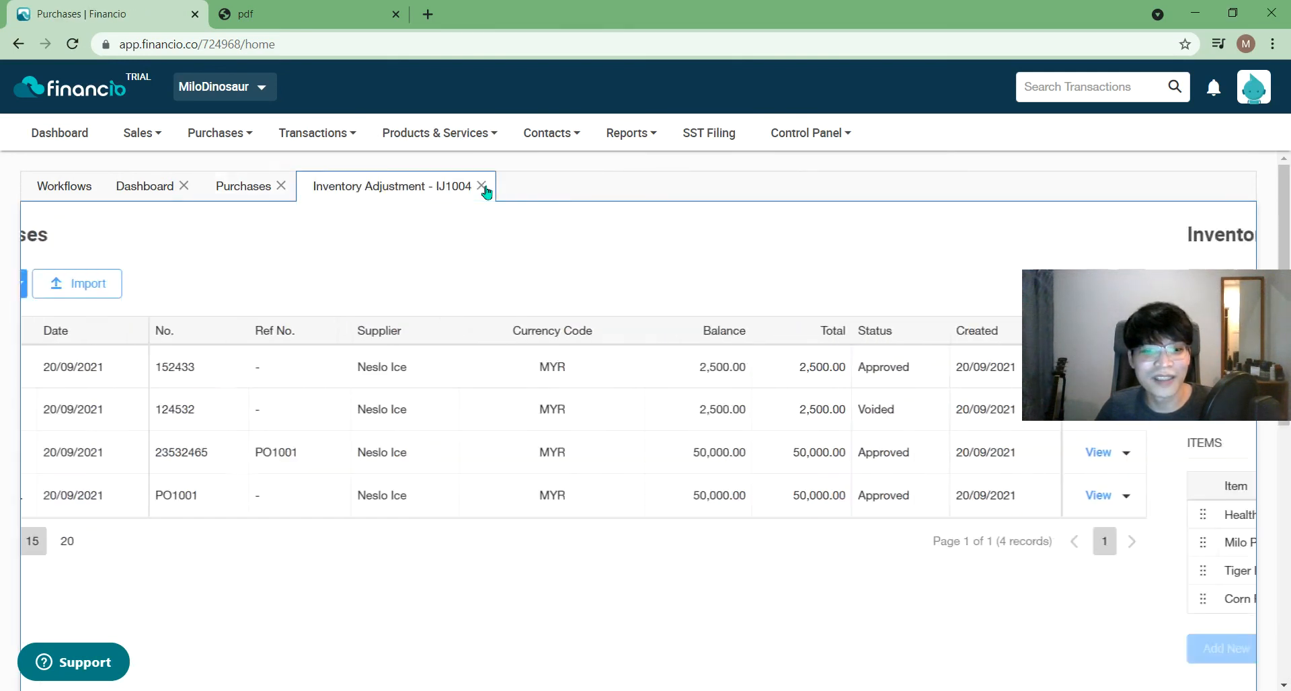
pyautogui.click(443, 138)
pyautogui.click(454, 173)
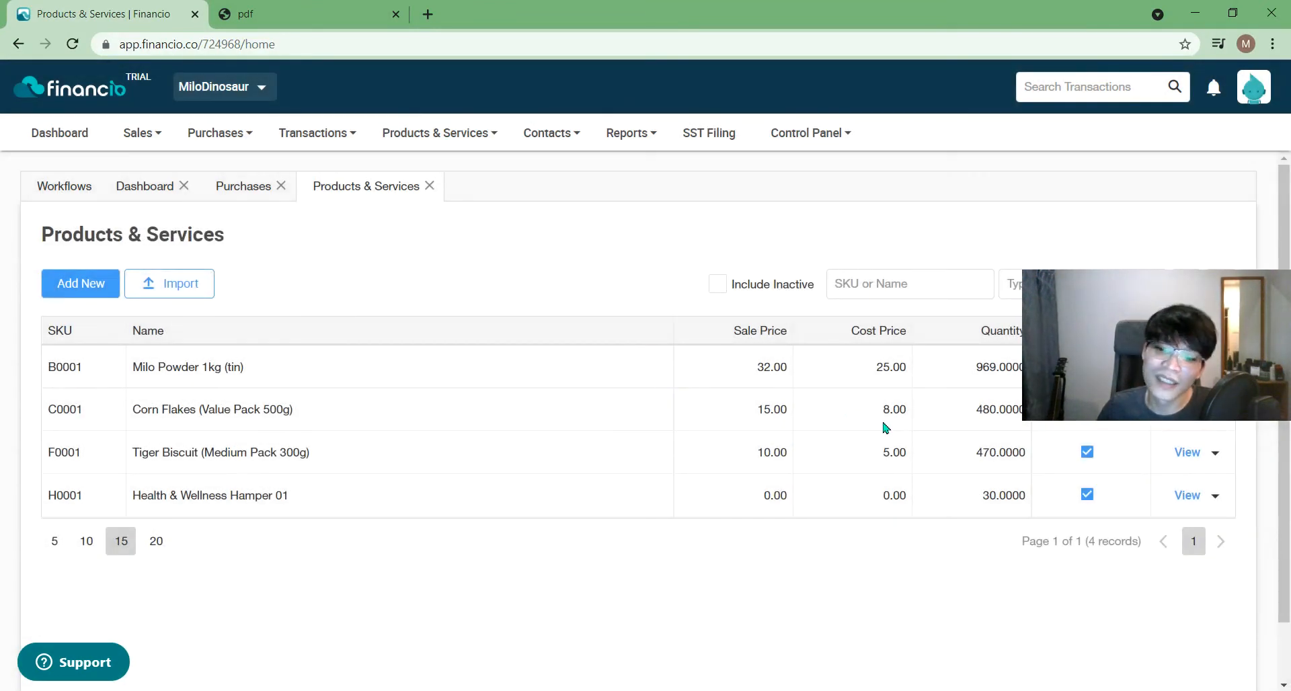
# - Auto-build 5 more H0001 hampers and open the Corn Flakes line of summary IJ1005 for editing
pyautogui.click(437, 138)
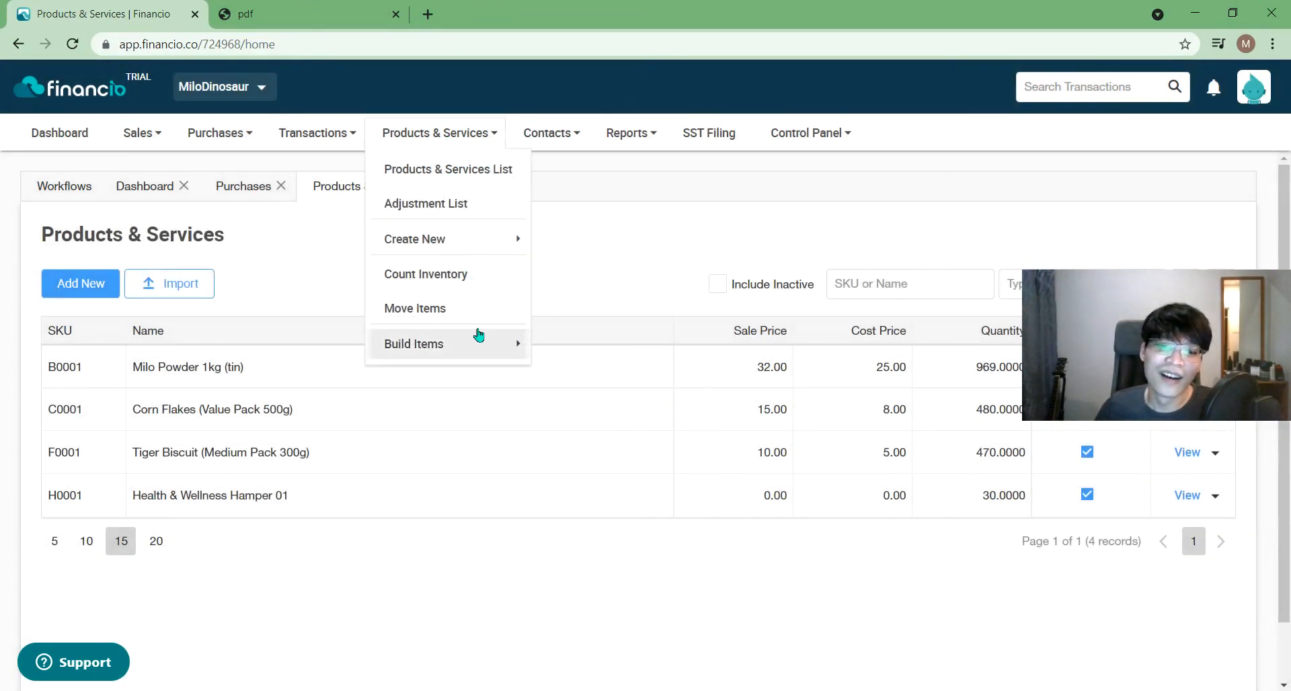
pyautogui.moveTo(479, 344)
pyautogui.click(674, 352)
pyautogui.moveTo(1140, 325); pyautogui.dragTo(976, 227)
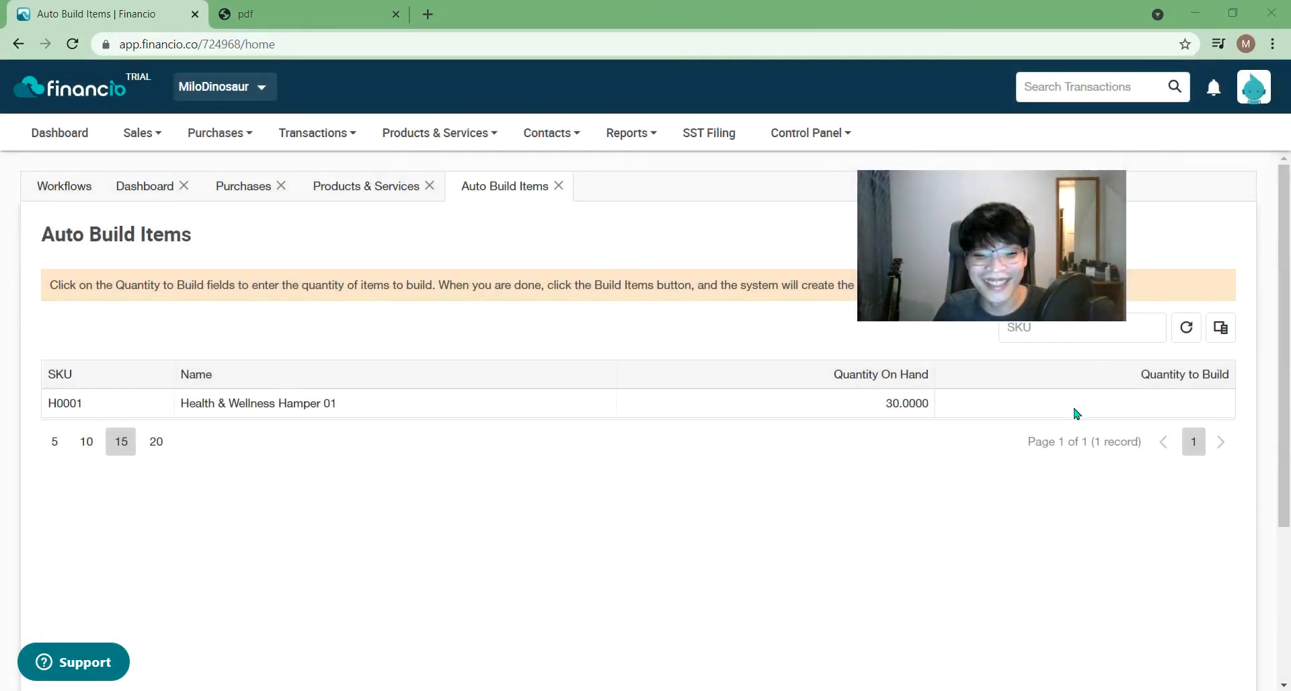
pyautogui.scroll(-3, 1143, 585)
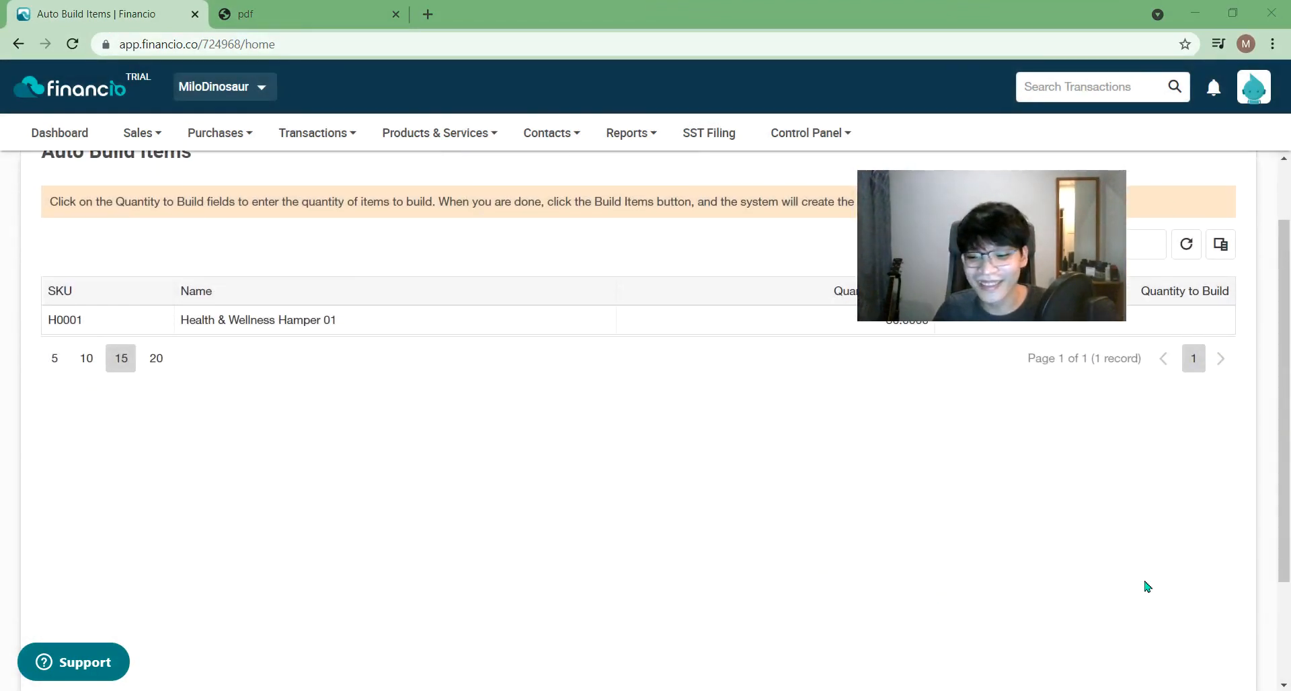
pyautogui.scroll(3, 1156, 570)
pyautogui.click(1201, 365)
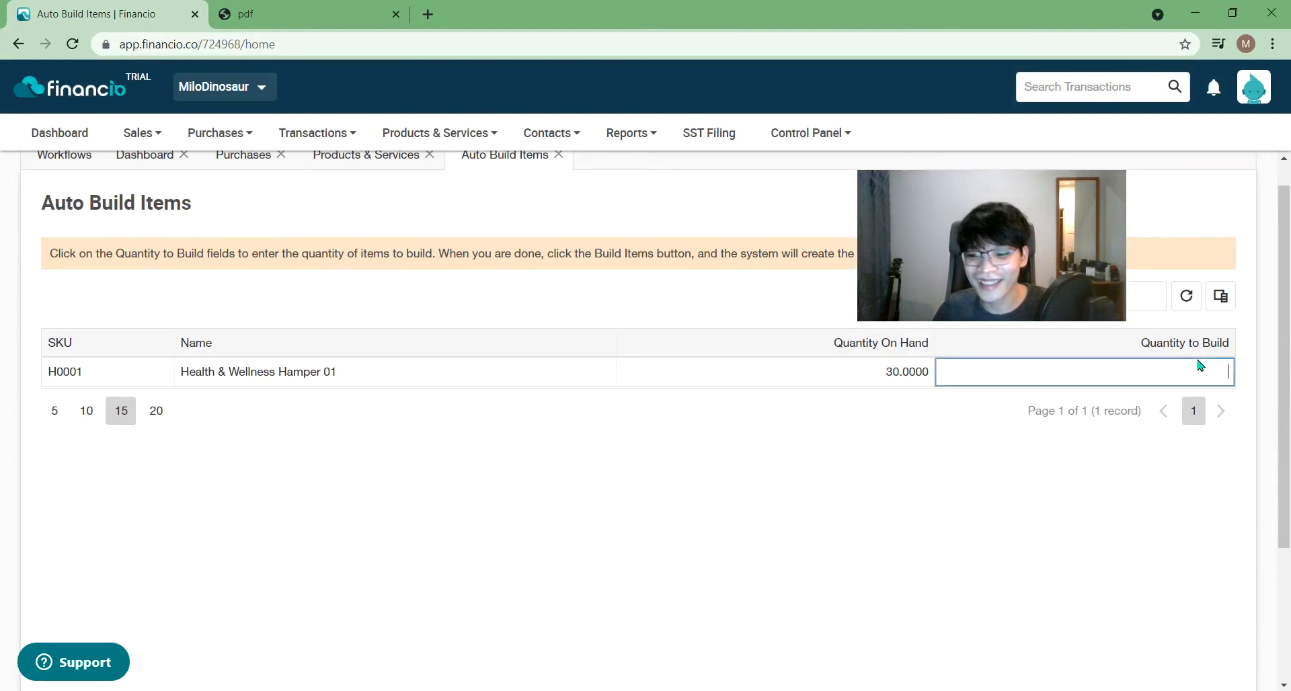
pyautogui.write('5')
pyautogui.press('Return')
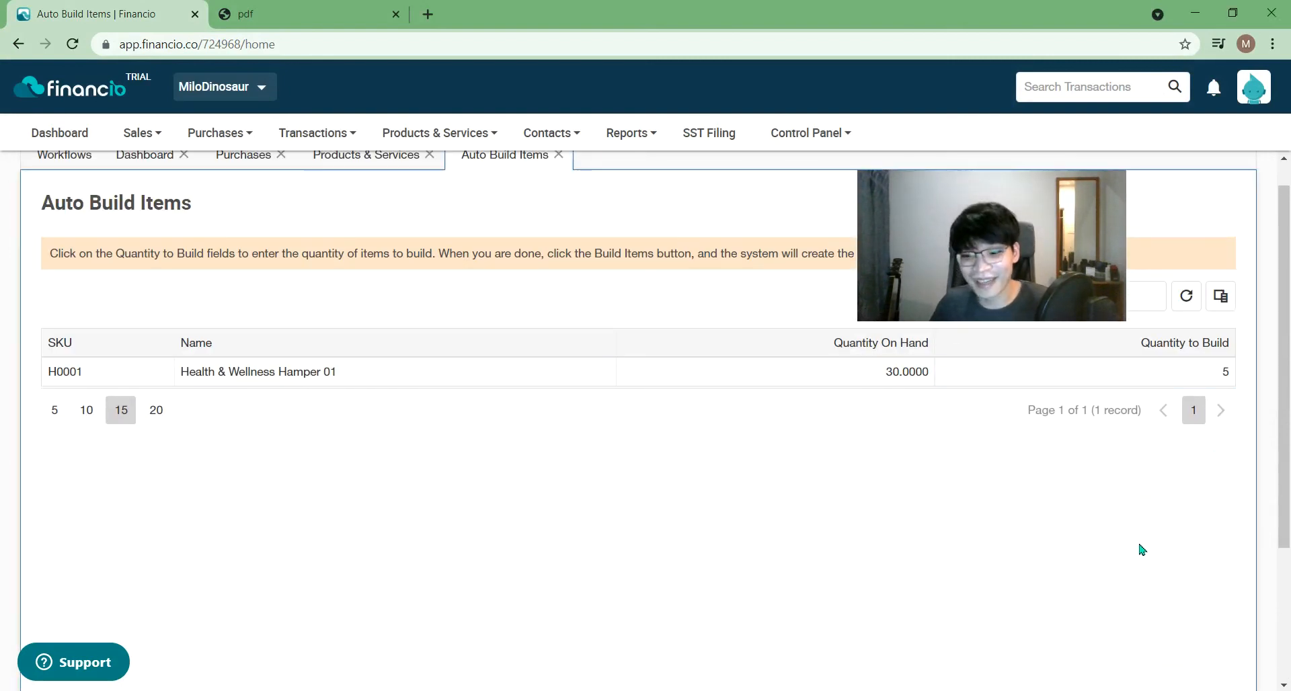
pyautogui.scroll(-3, 1278, 642)
pyautogui.click(1190, 613)
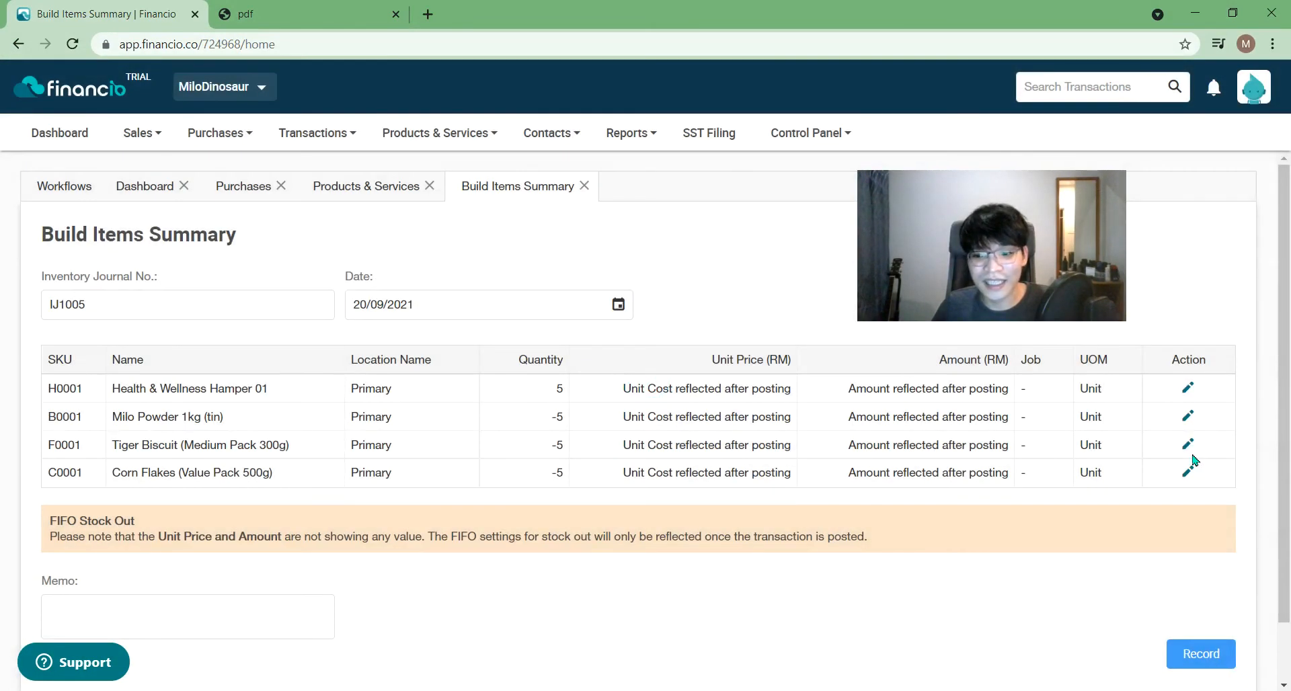
pyautogui.click(1189, 472)
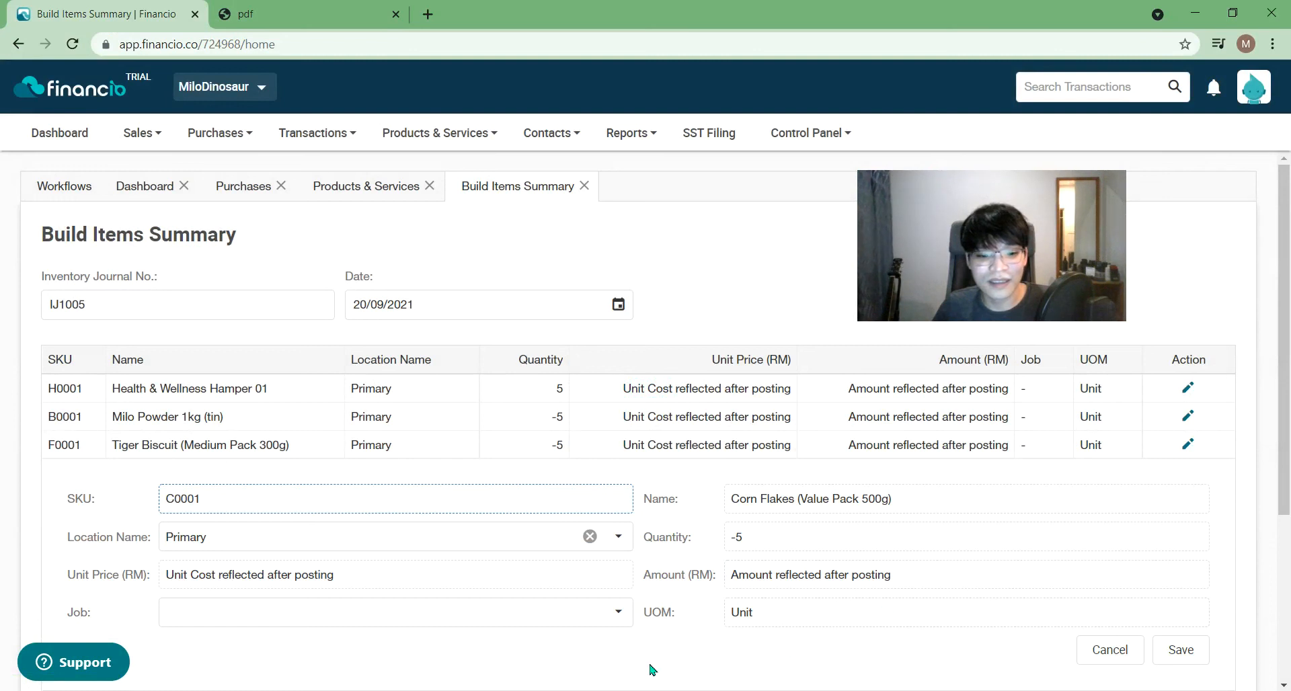
# - Check the Corn Flakes line's quantity, unit, job and Primary location, then record the build as IJ1005
pyautogui.click(771, 536)
pyautogui.moveTo(771, 537); pyautogui.dragTo(718, 542)
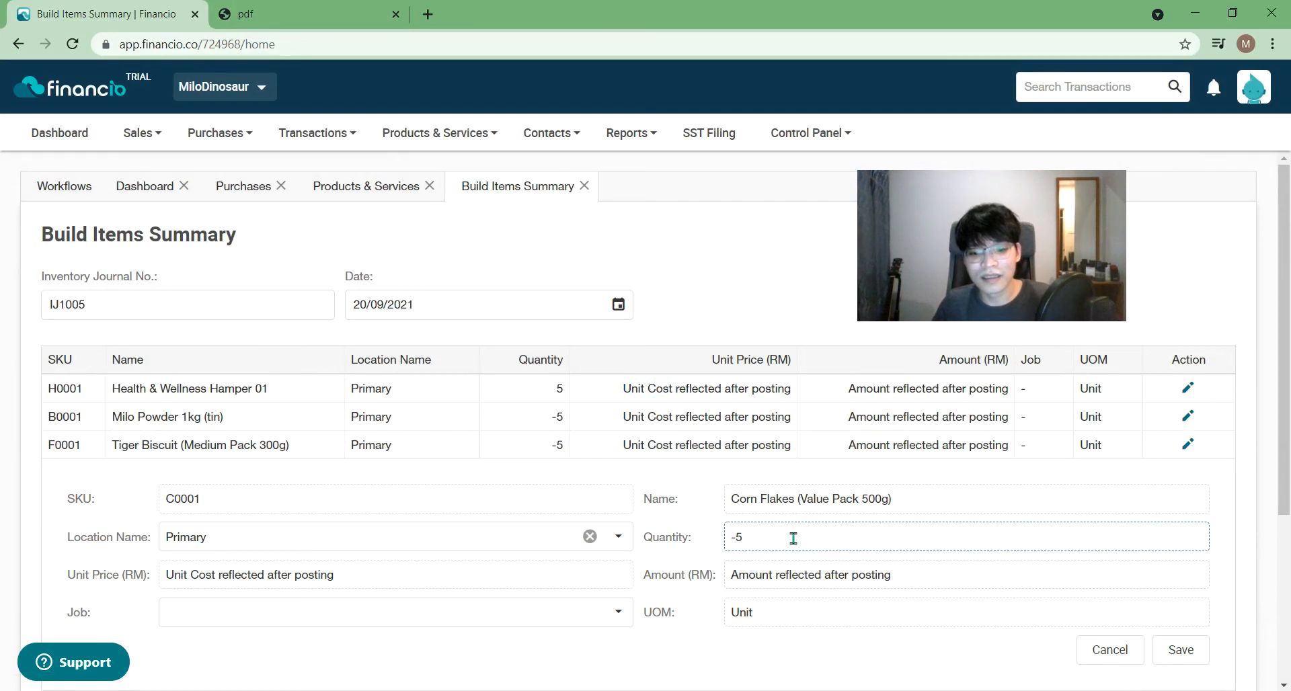
pyautogui.scroll(-4, 719, 566)
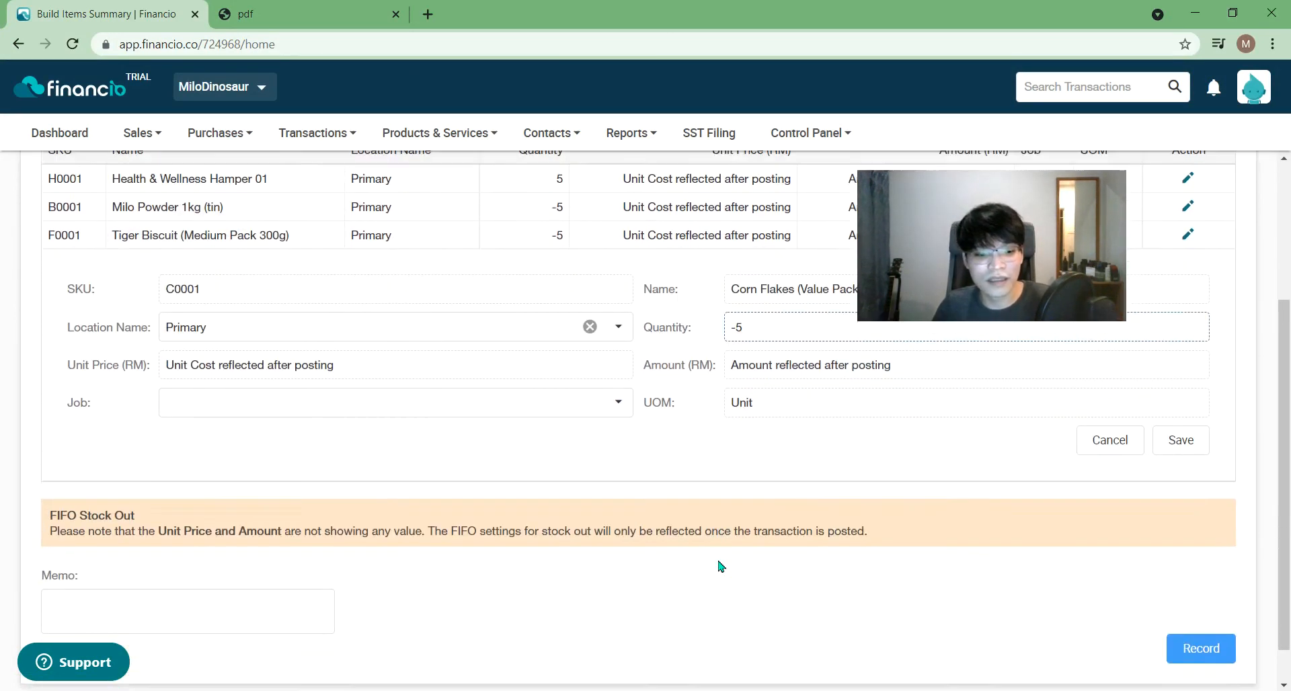
pyautogui.scroll(1, 851, 443)
pyautogui.click(850, 443)
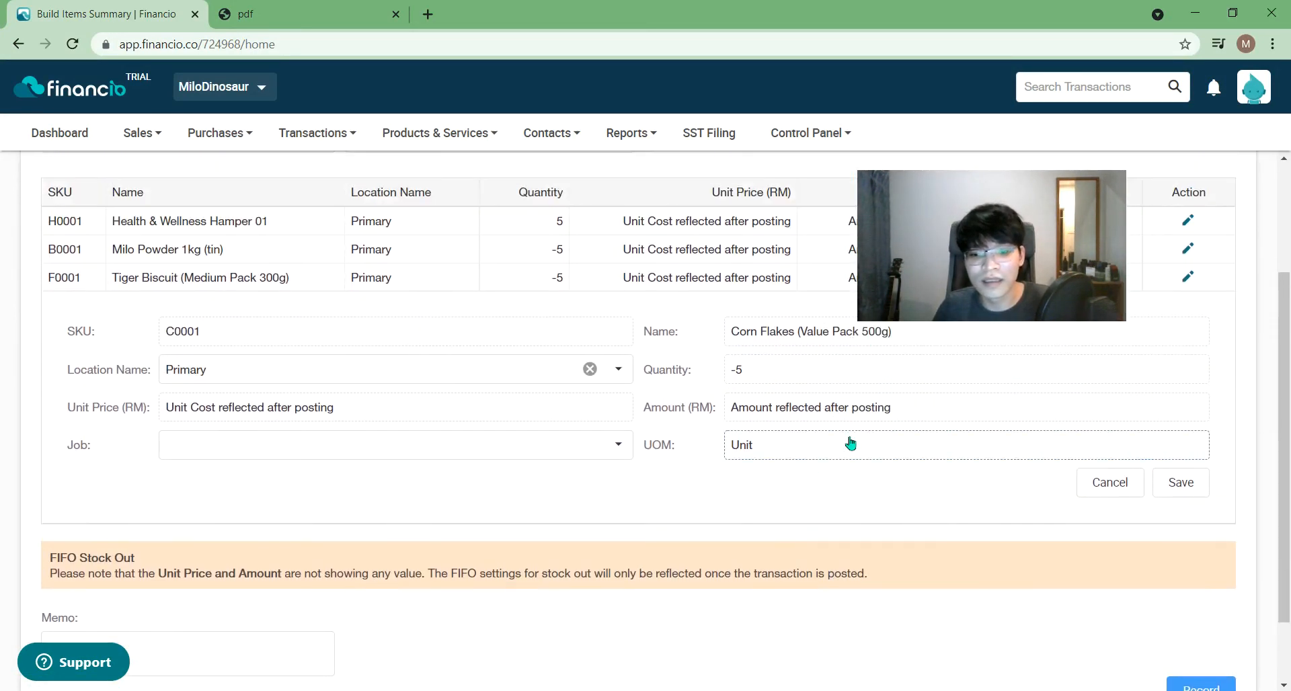
pyautogui.click(567, 447)
pyautogui.click(567, 447)
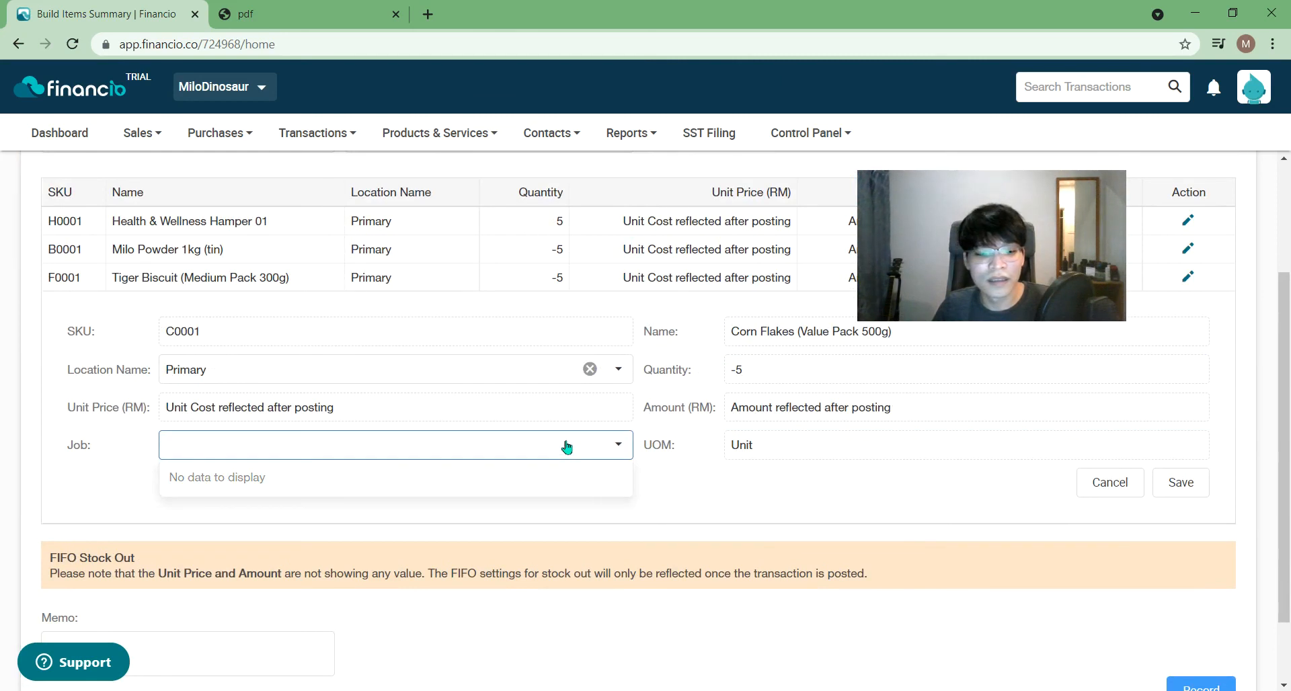
pyautogui.click(451, 370)
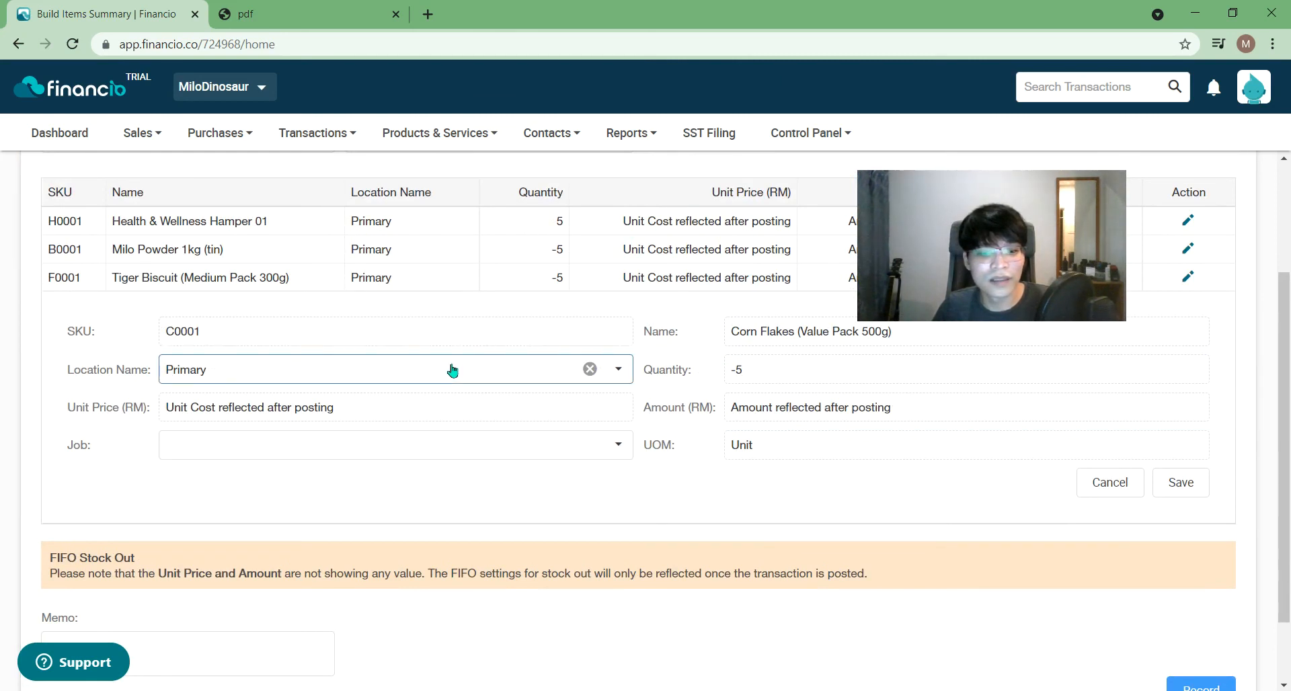
pyautogui.click(633, 507)
pyautogui.doubleClick(797, 365)
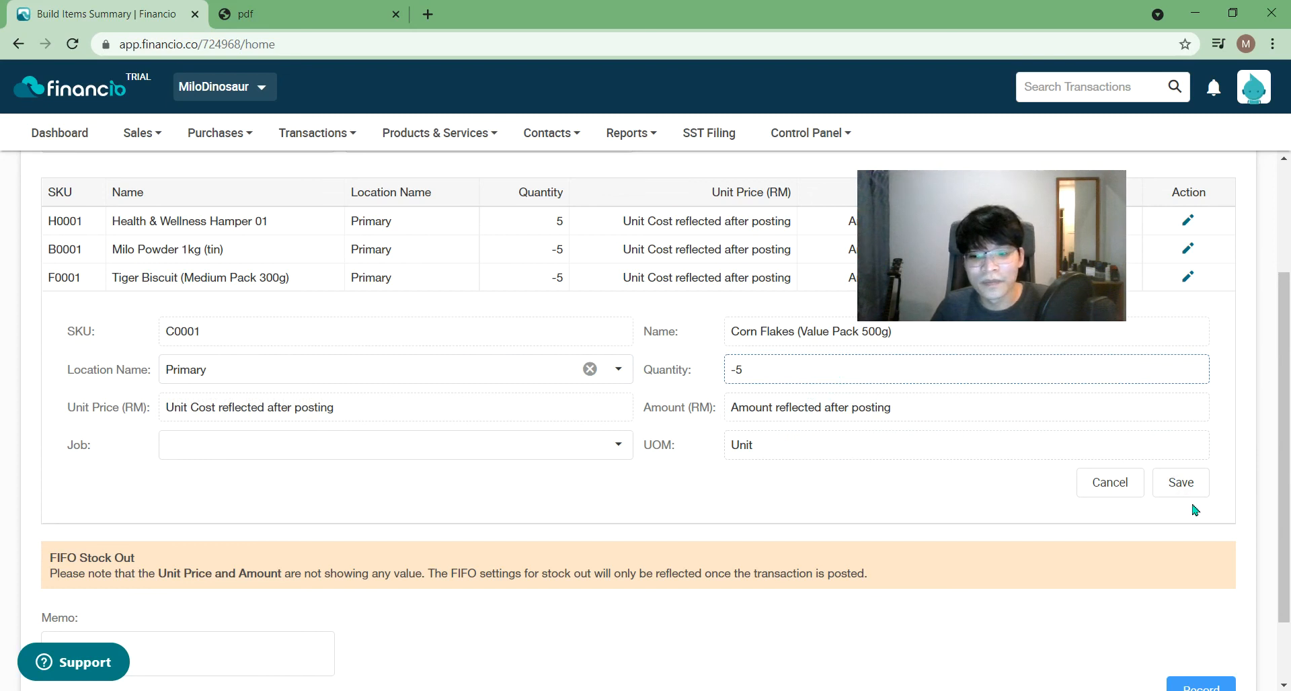
pyautogui.scroll(-2, 1194, 509)
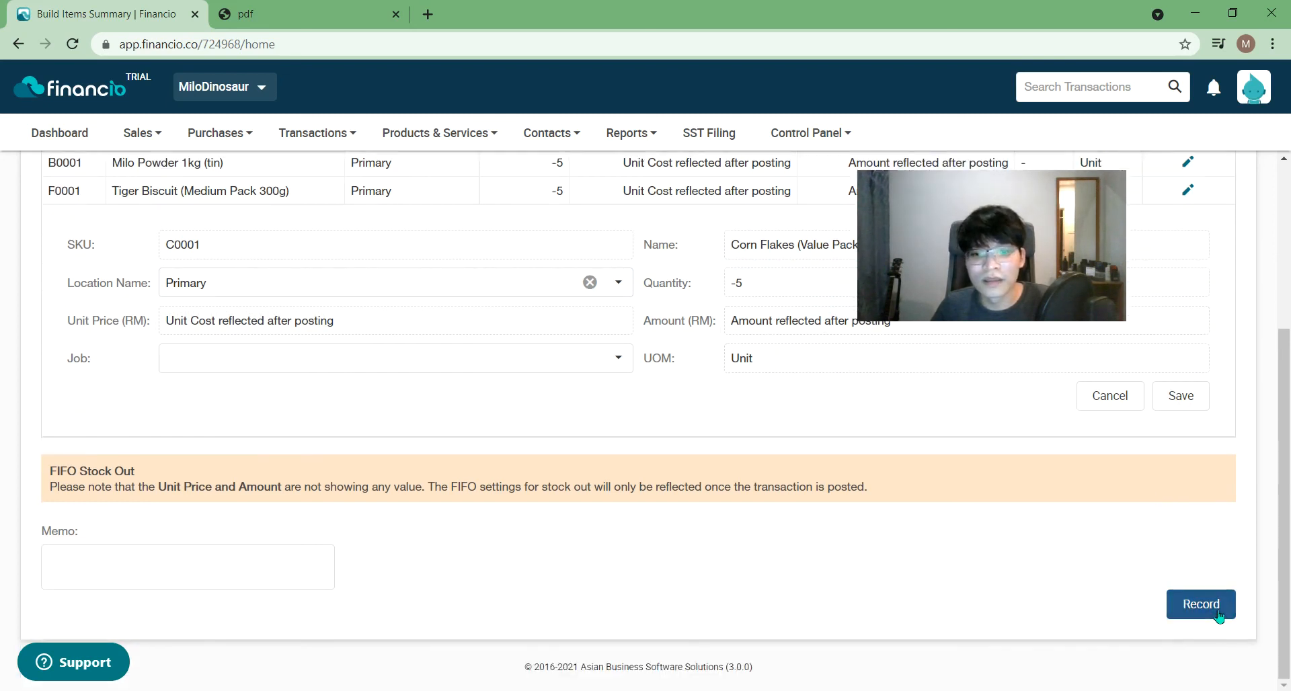
pyautogui.click(1216, 606)
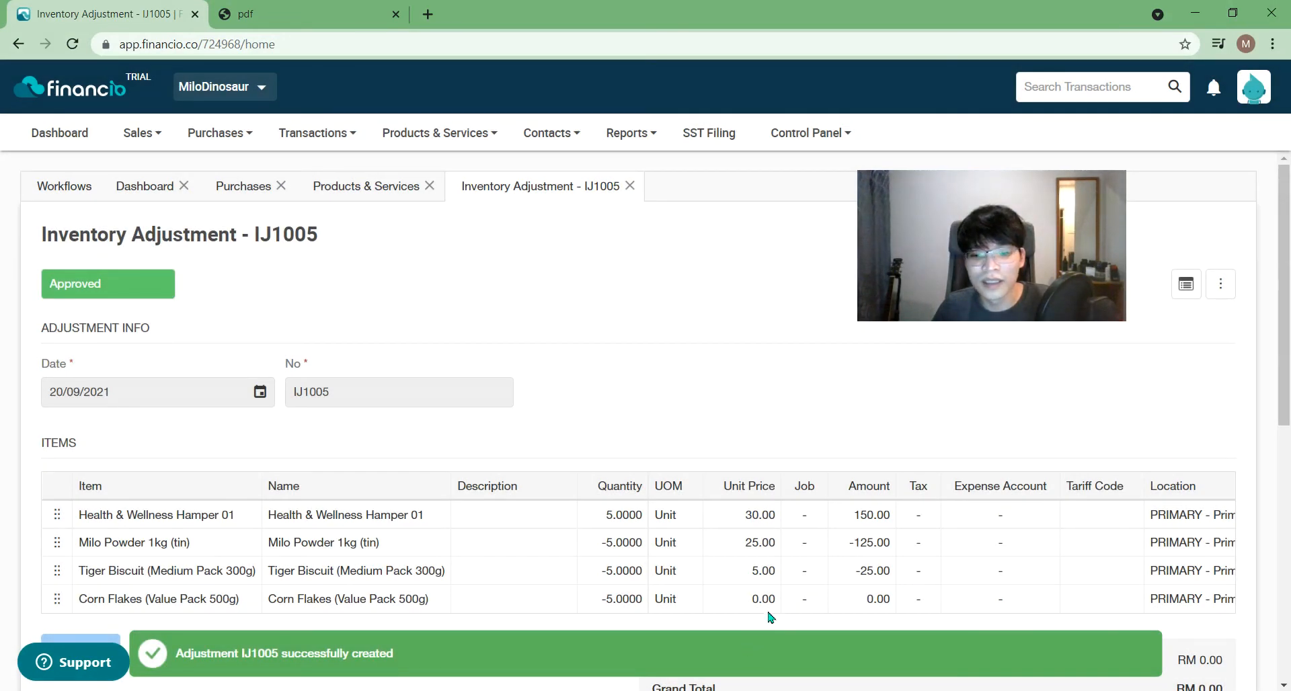
# - Review the IJ1005 lines, including Corn Flakes' zero unit price, and close the adjustment
pyautogui.doubleClick(771, 601)
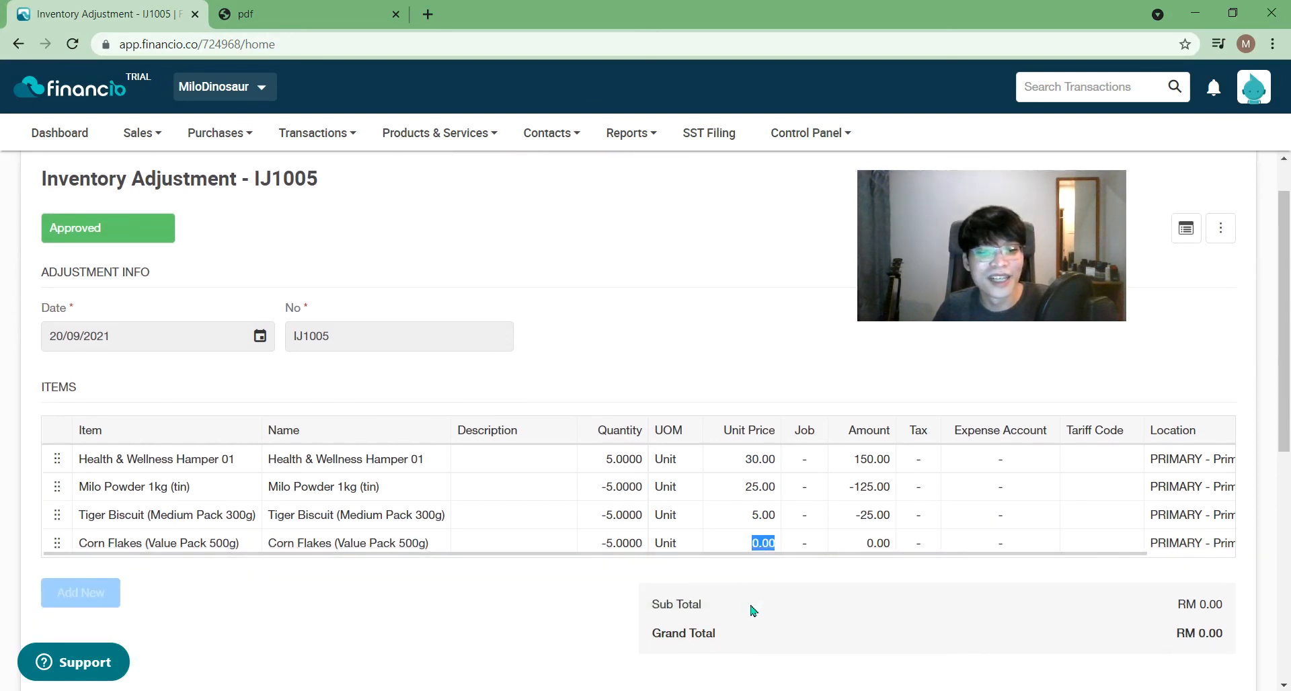
pyautogui.scroll(-2, 740, 611)
pyautogui.scroll(3, 739, 610)
pyautogui.scroll(-4, 711, 608)
pyautogui.scroll(-4, 709, 618)
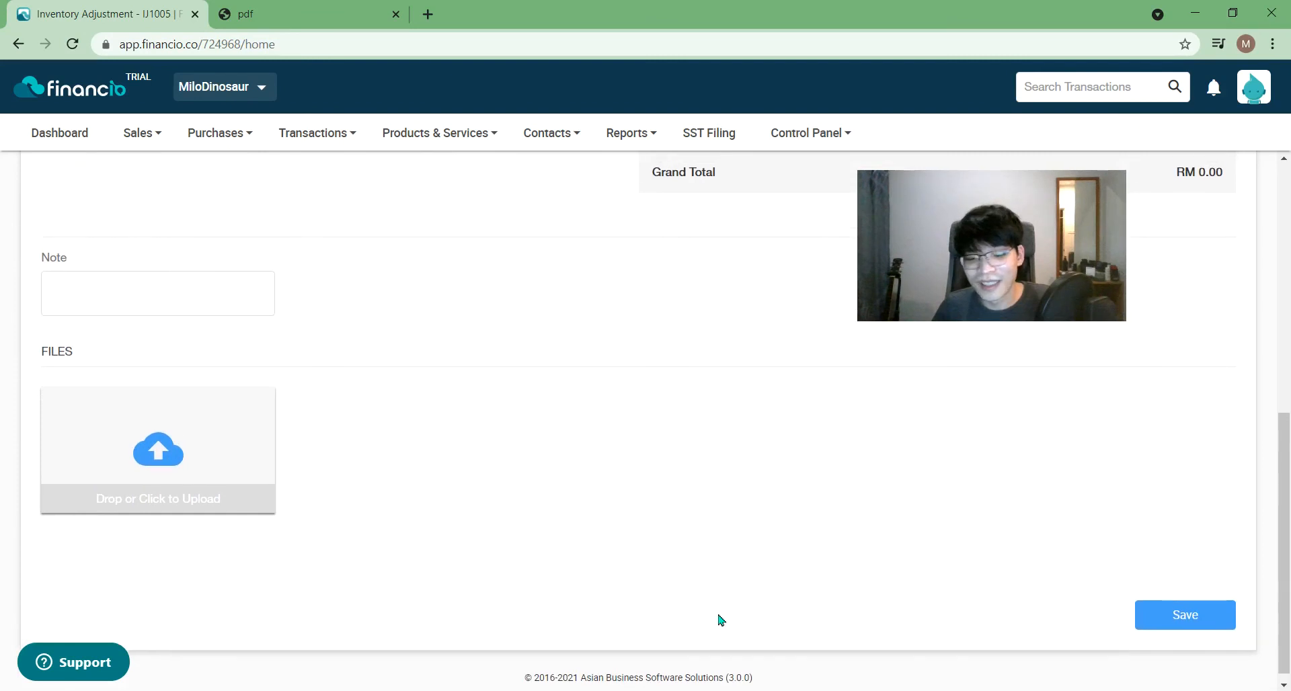
pyautogui.scroll(3, 718, 617)
pyautogui.scroll(4, 693, 376)
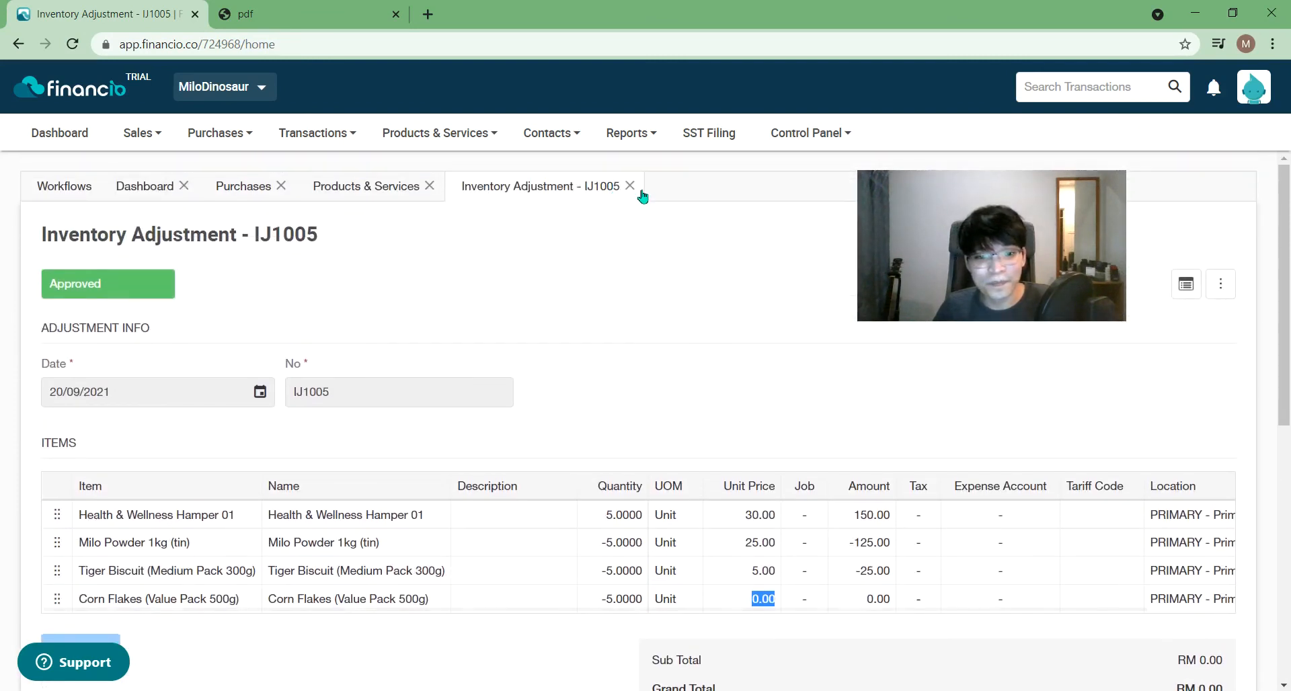
pyautogui.click(631, 186)
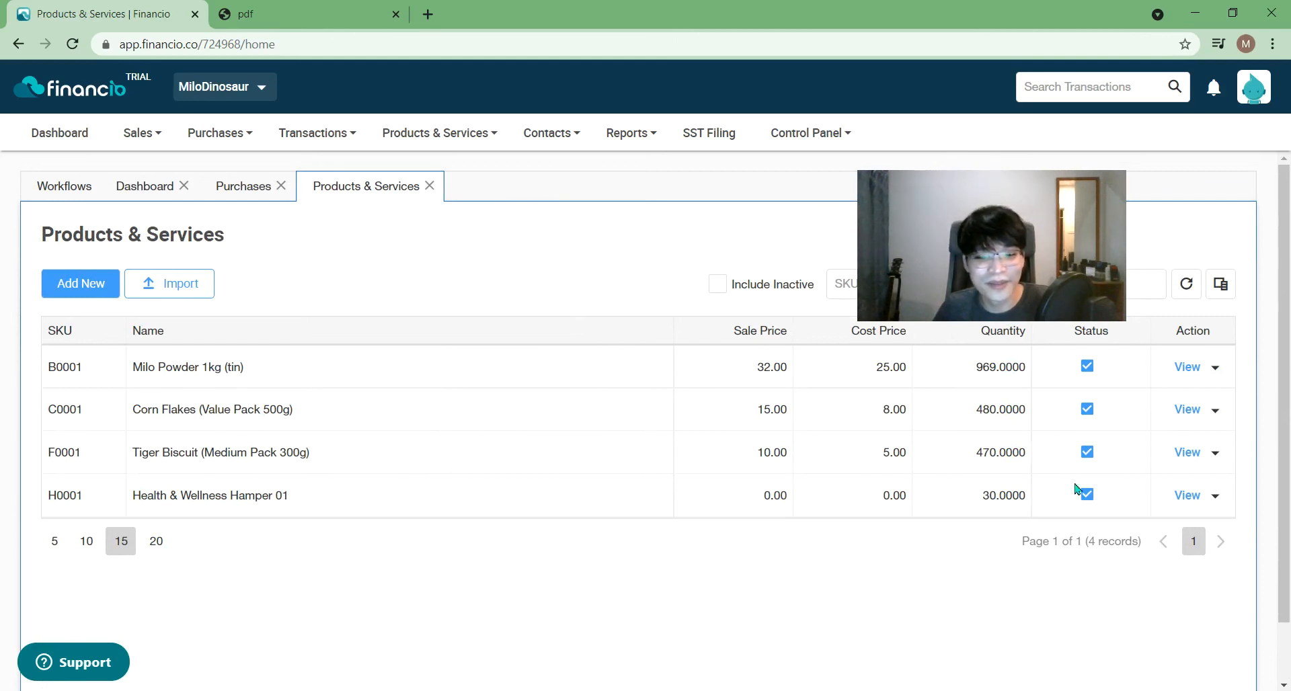
# - Edit the Corn Flakes build component of Health & Wellness Hamper 01 and save the product
pyautogui.click(1188, 495)
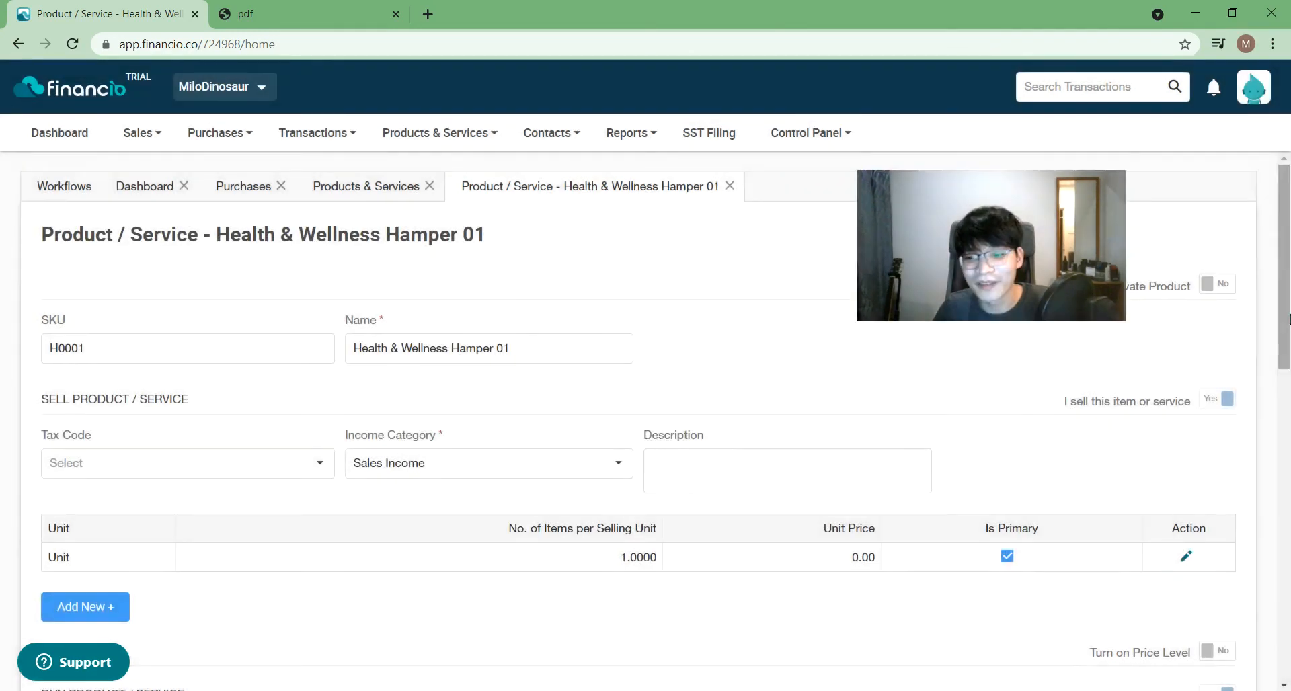
pyautogui.moveTo(1288, 316); pyautogui.dragTo(1288, 622)
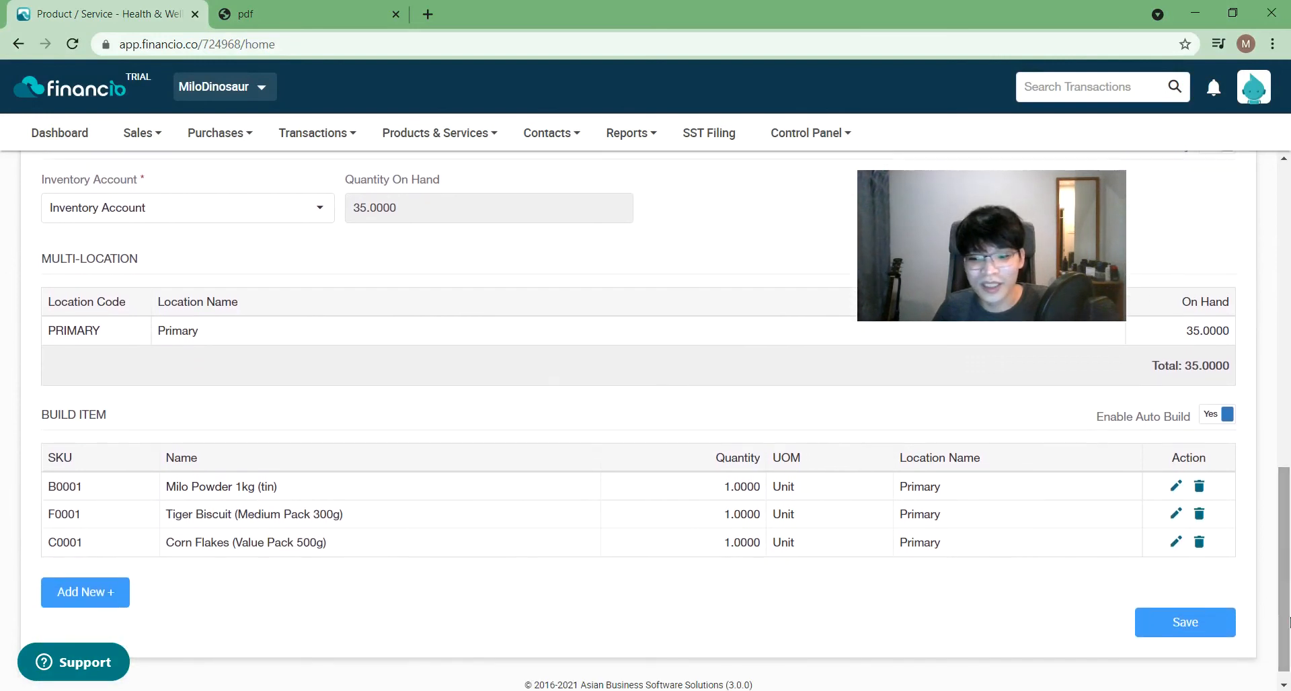
pyautogui.click(1175, 542)
pyautogui.moveTo(1288, 548); pyautogui.dragTo(1280, 602)
pyautogui.click(1183, 636)
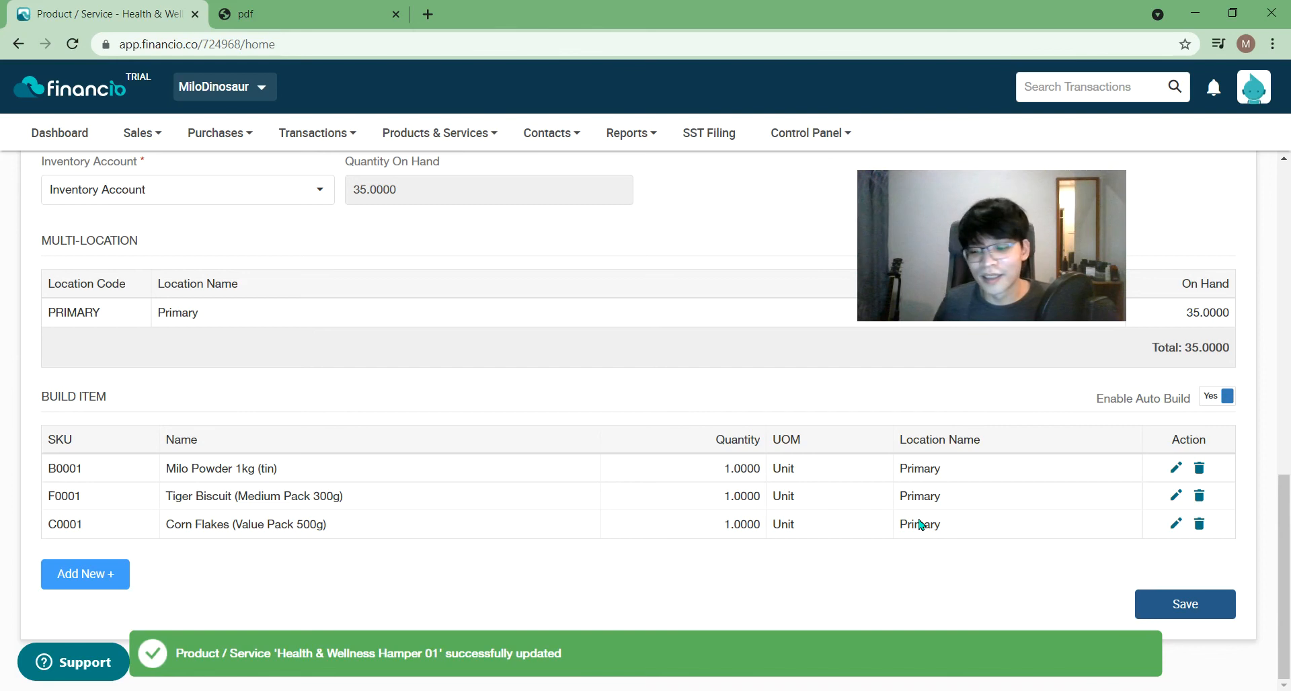
pyautogui.moveTo(1283, 566); pyautogui.dragTo(1287, 187)
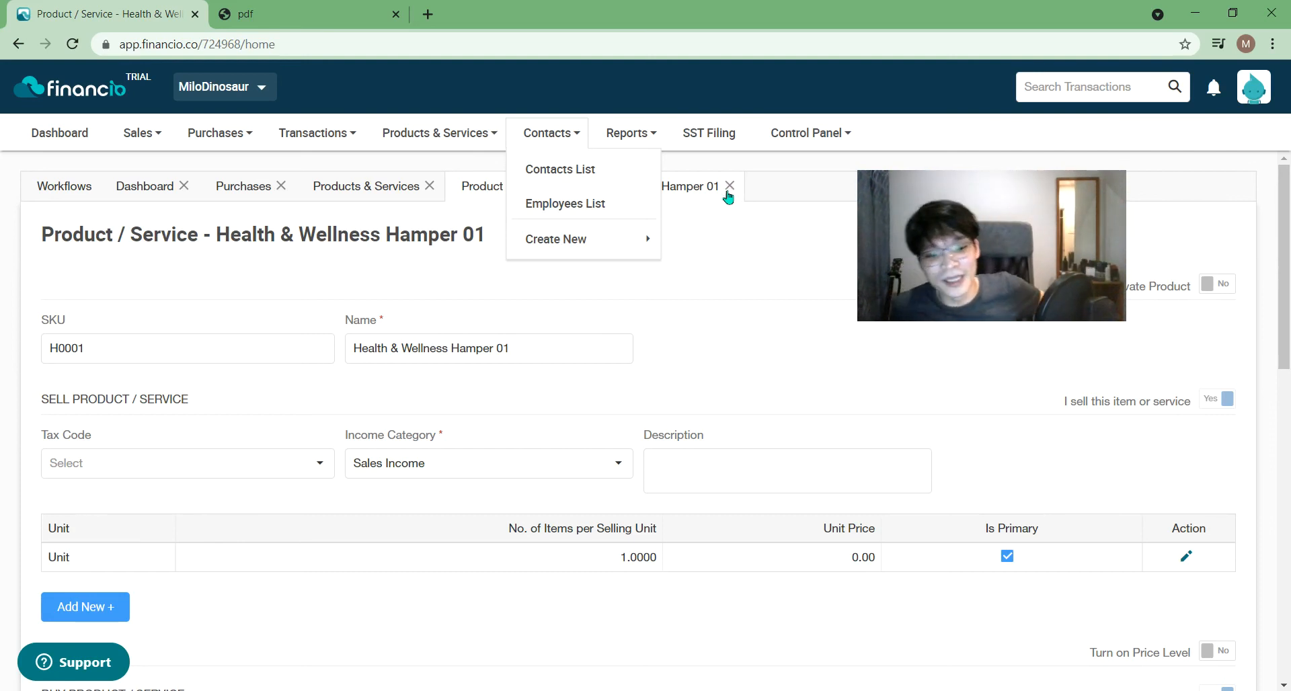
pyautogui.click(540, 351)
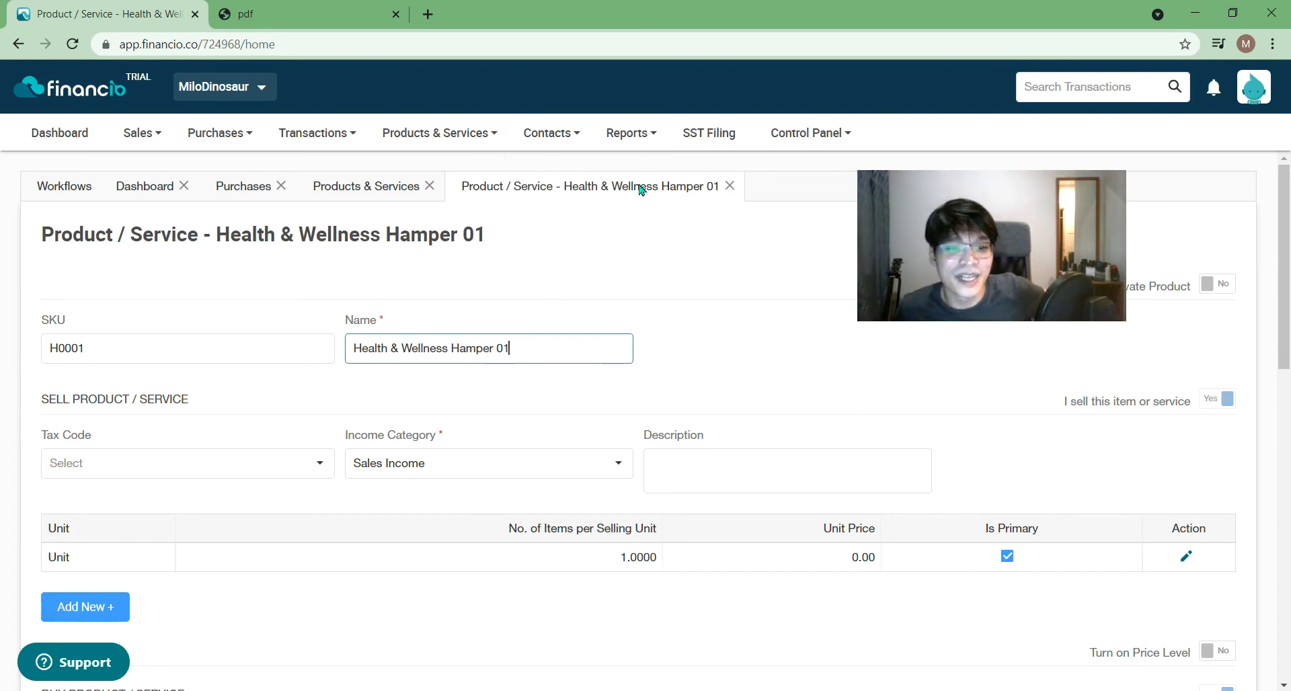
pyautogui.click(465, 146)
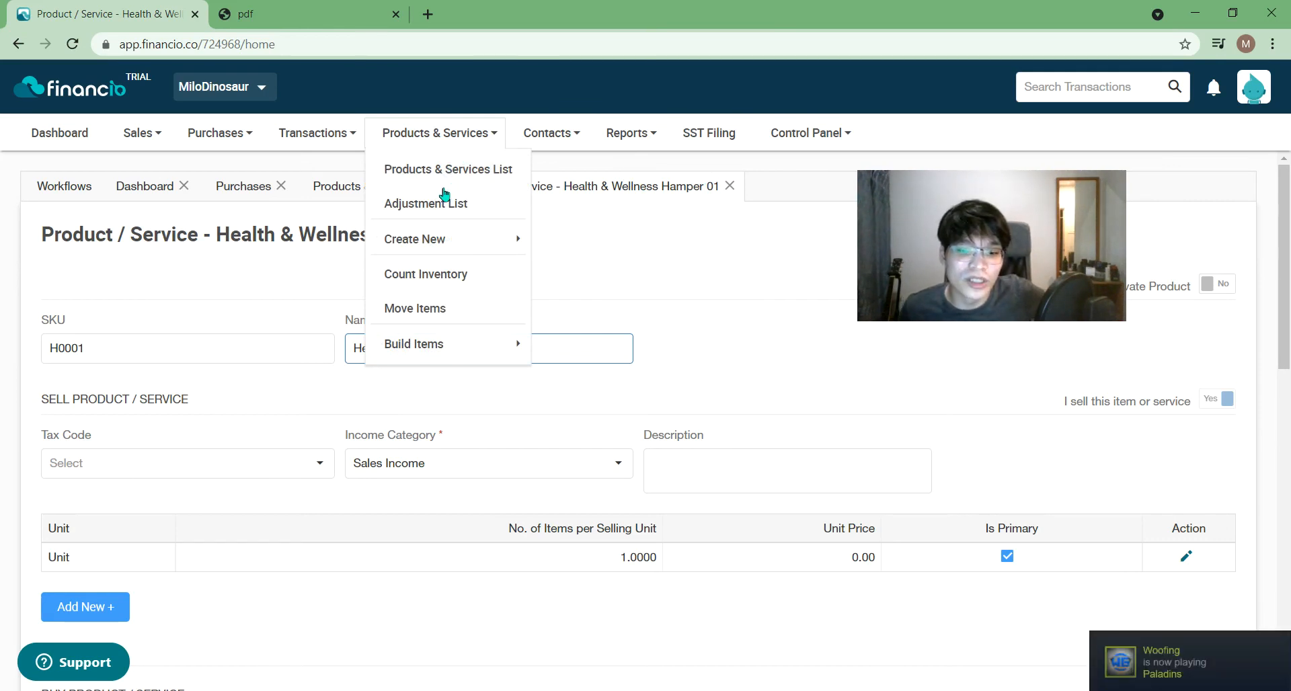
# - Unbuild 35 Health & Wellness Hampers into Milo Powder, Tiger Biscuit and Corn Flakes
pyautogui.moveTo(469, 346)
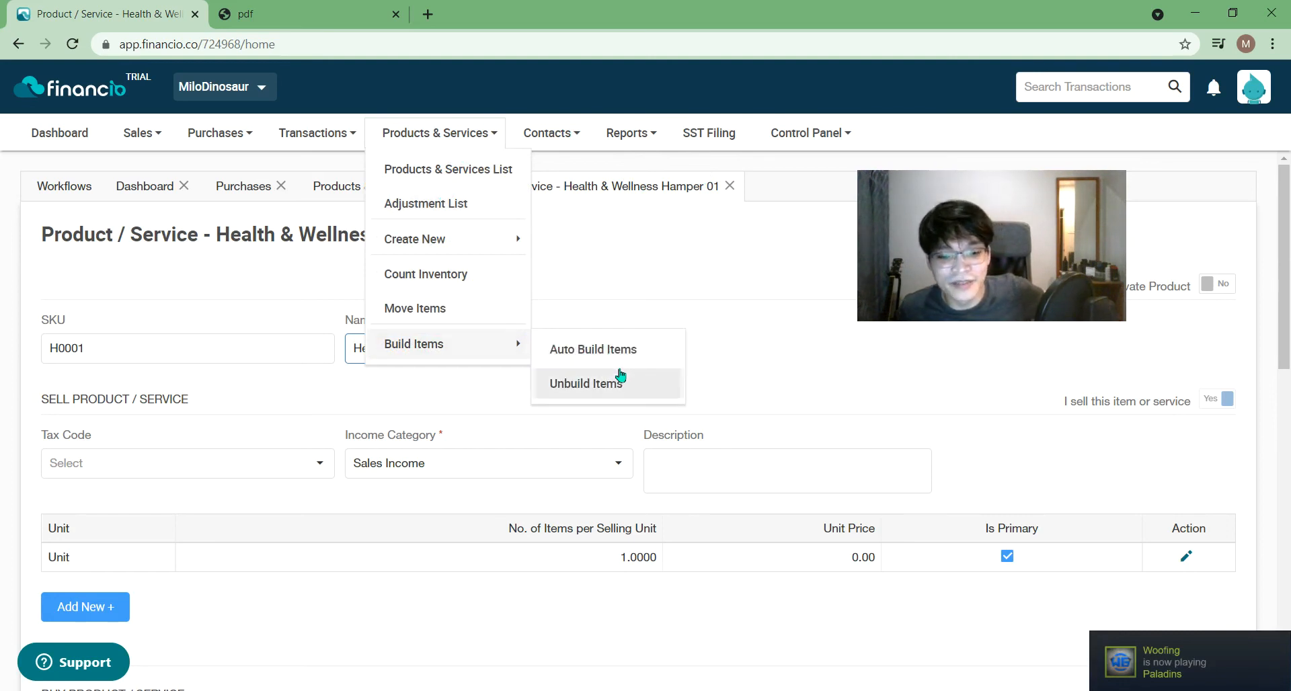
pyautogui.click(612, 393)
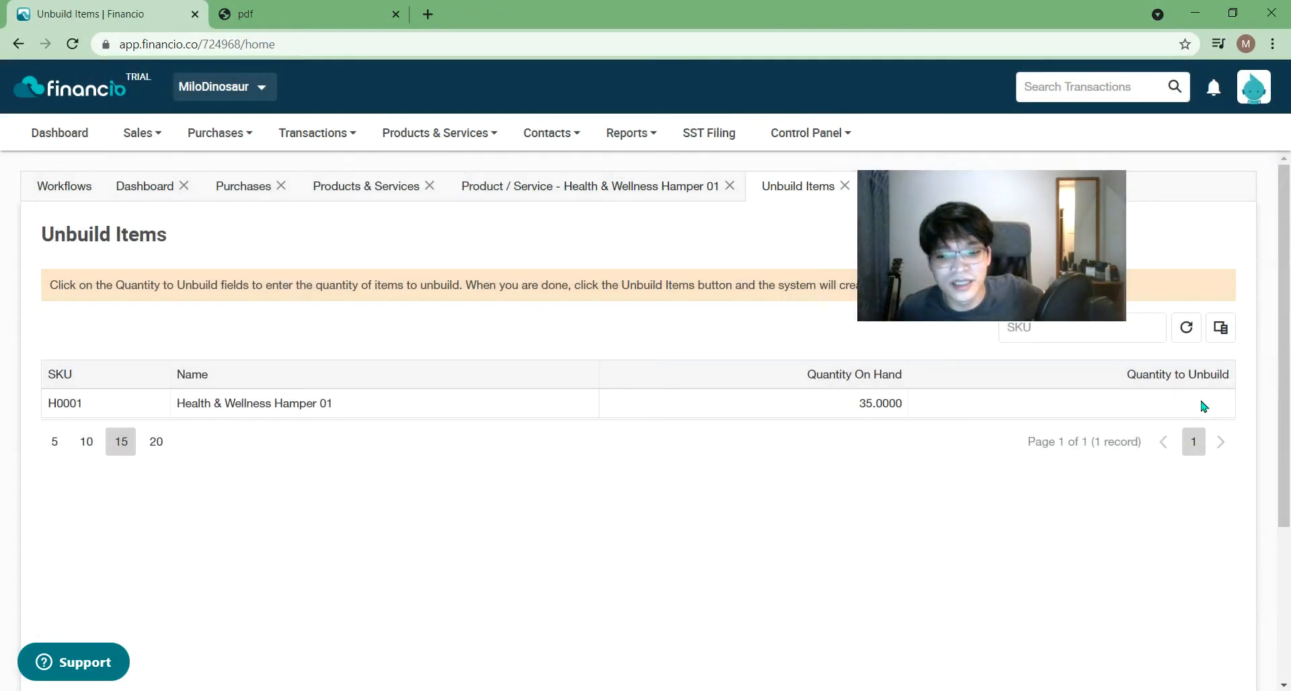
pyautogui.click(1202, 403)
pyautogui.write('35')
pyautogui.click(1135, 553)
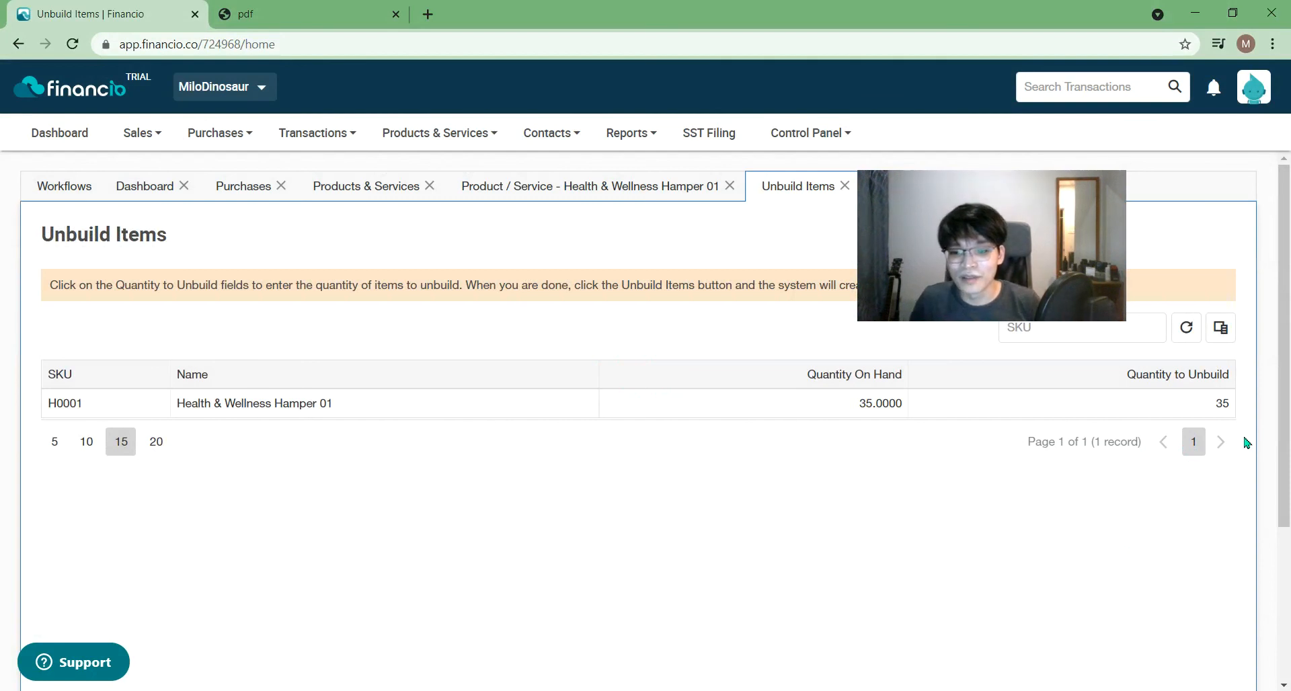
pyautogui.scroll(-3, 1145, 428)
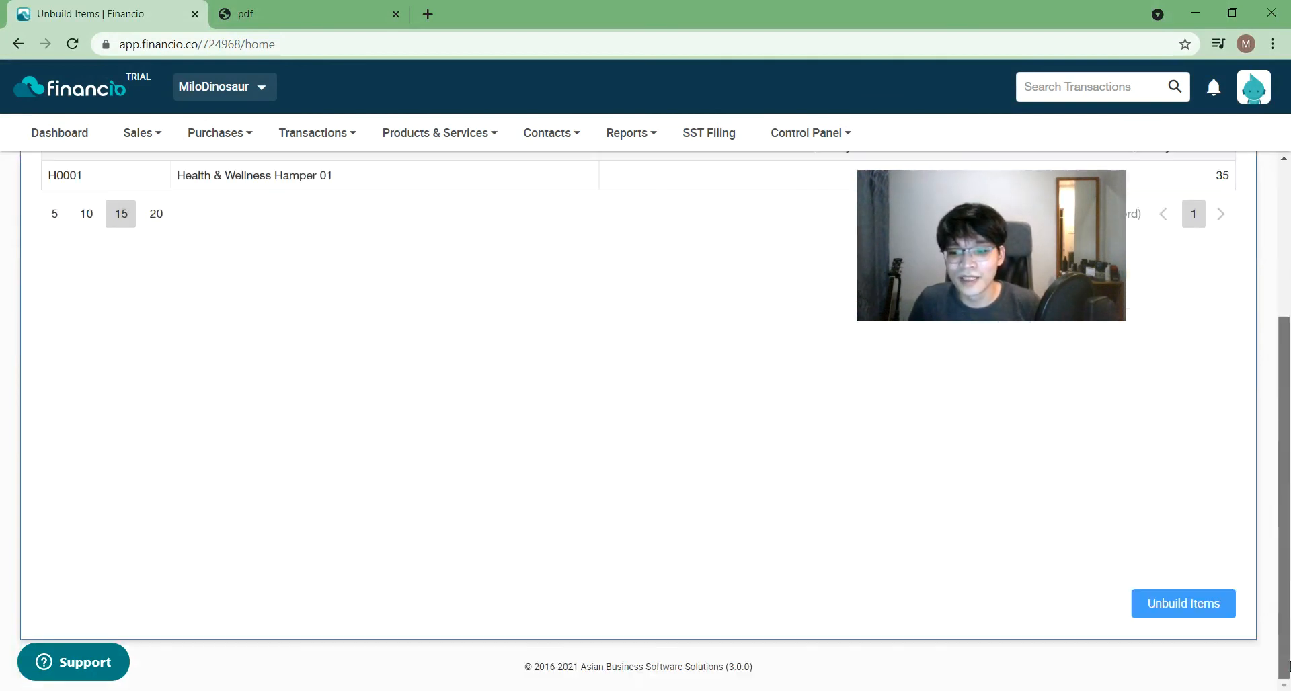
pyautogui.click(1192, 602)
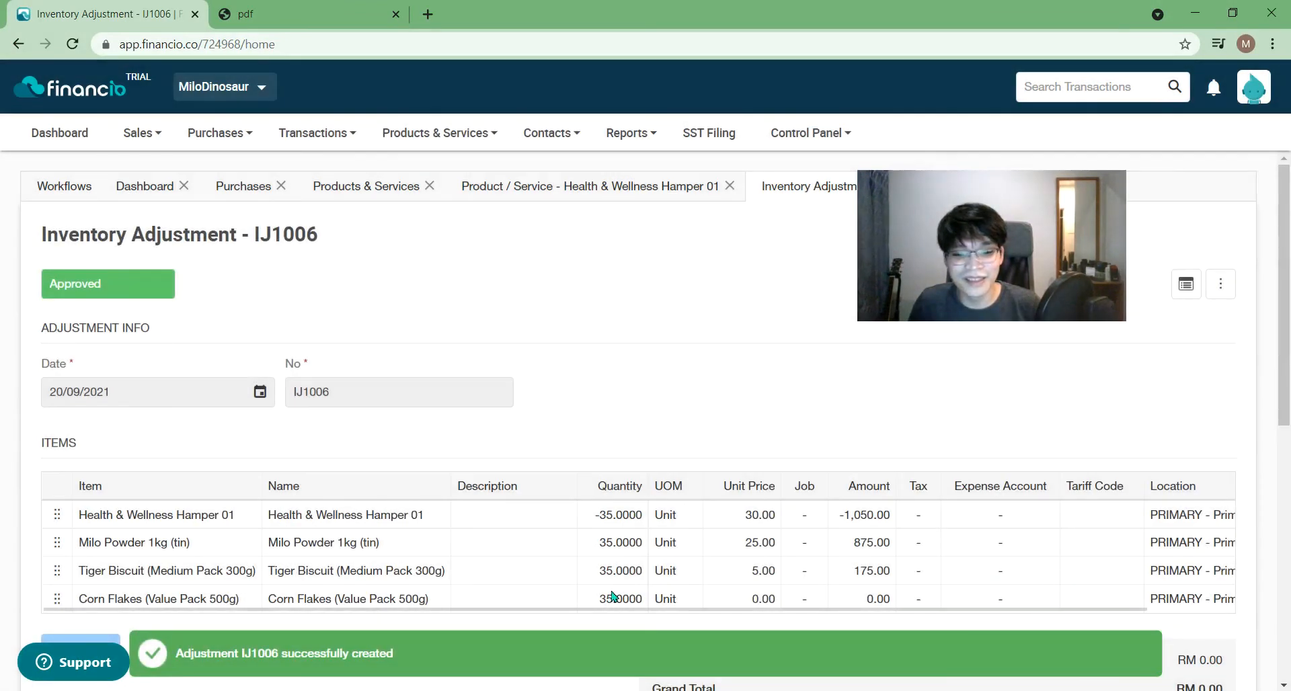
# - Save adjustment IJ1006, with the hamper line at -1,050.00, and close its tab
pyautogui.moveTo(1285, 327); pyautogui.dragTo(1288, 579)
pyautogui.click(1160, 614)
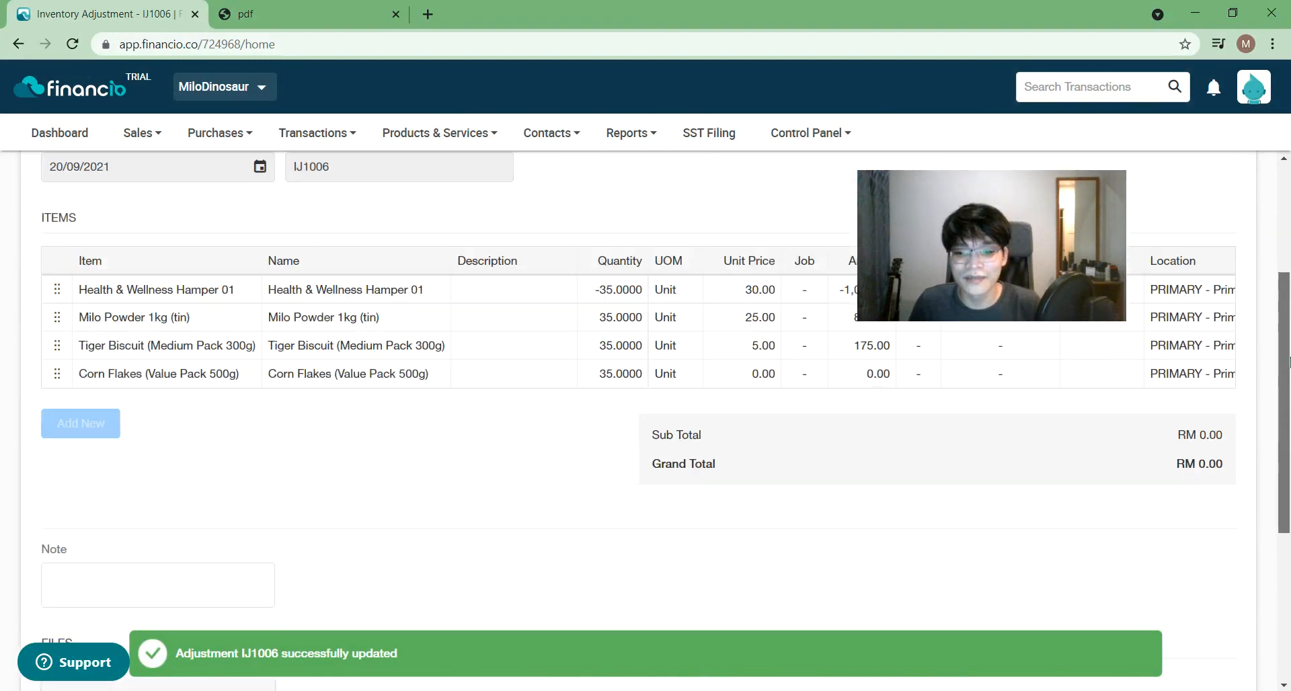
pyautogui.moveTo(1289, 361); pyautogui.dragTo(1289, 506)
pyautogui.click(1198, 606)
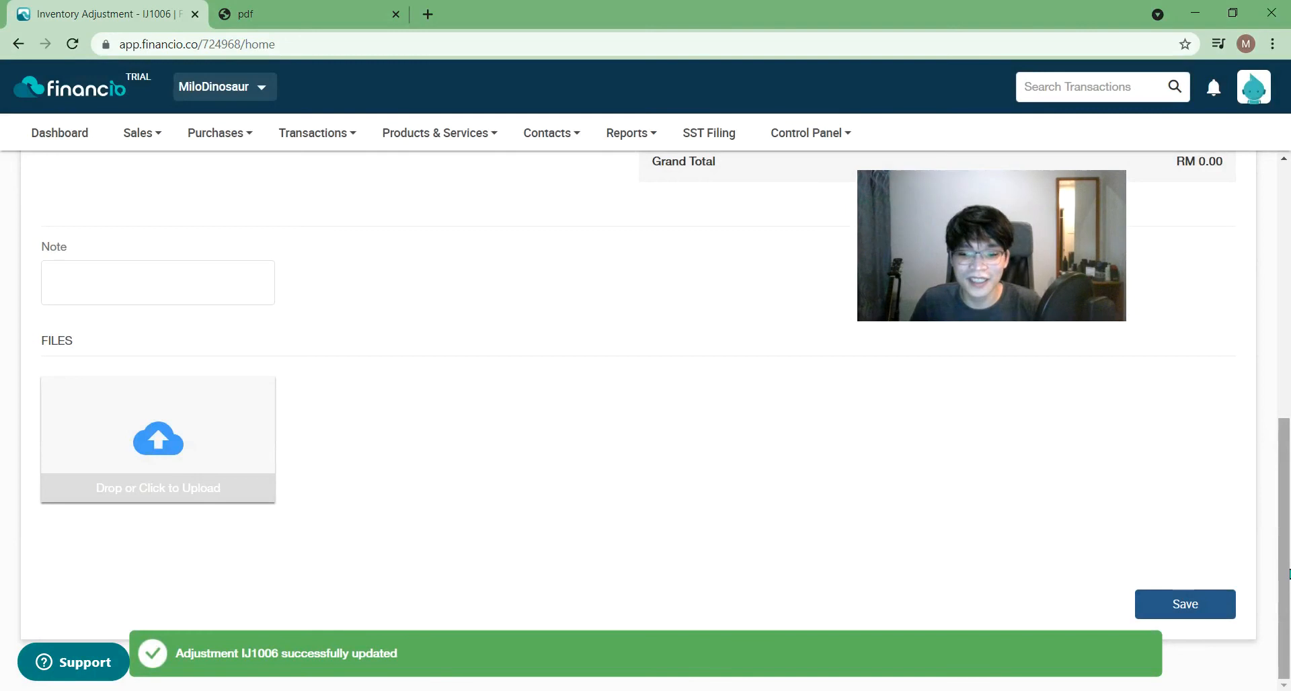
pyautogui.moveTo(1288, 573); pyautogui.dragTo(1287, 191)
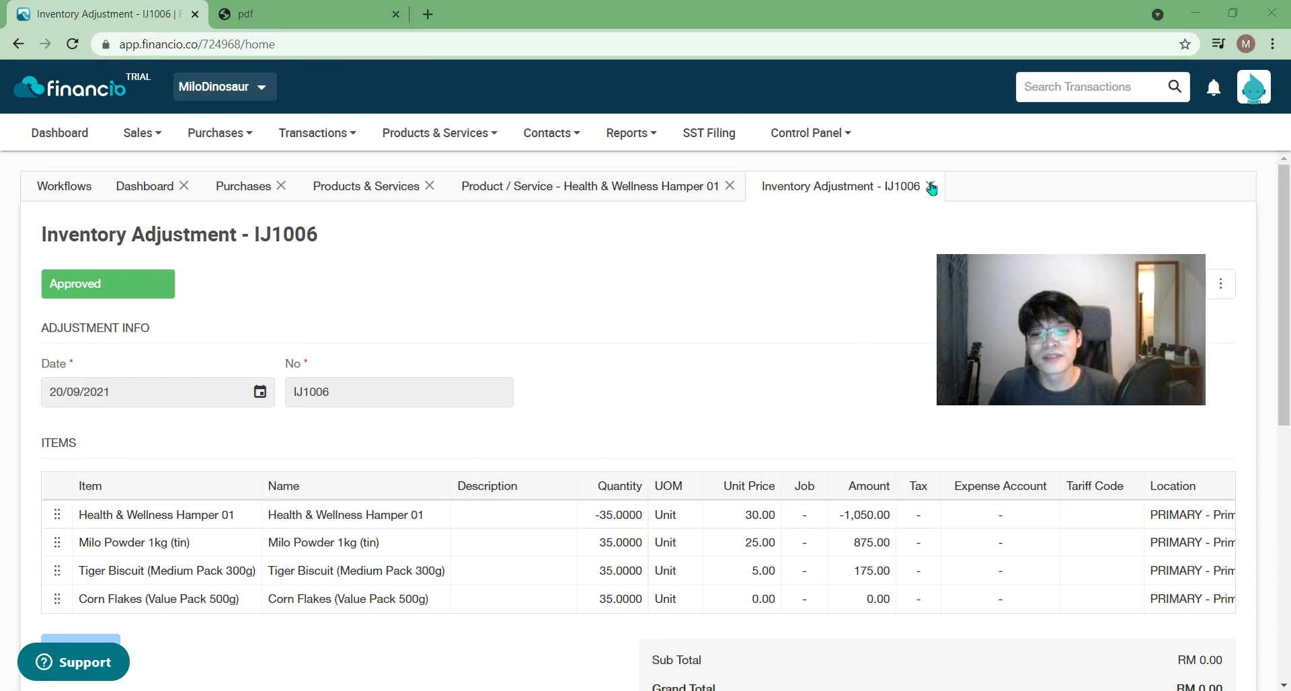
pyautogui.moveTo(931, 188); pyautogui.dragTo(930, 183)
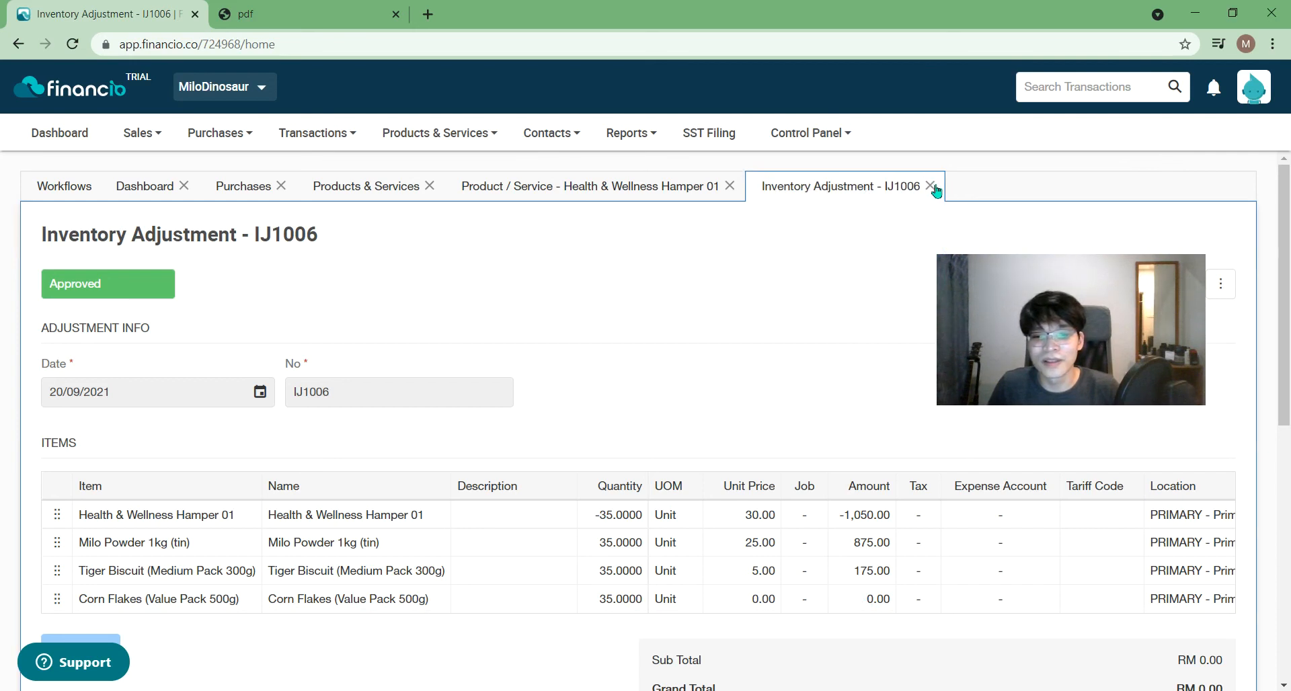
pyautogui.click(941, 186)
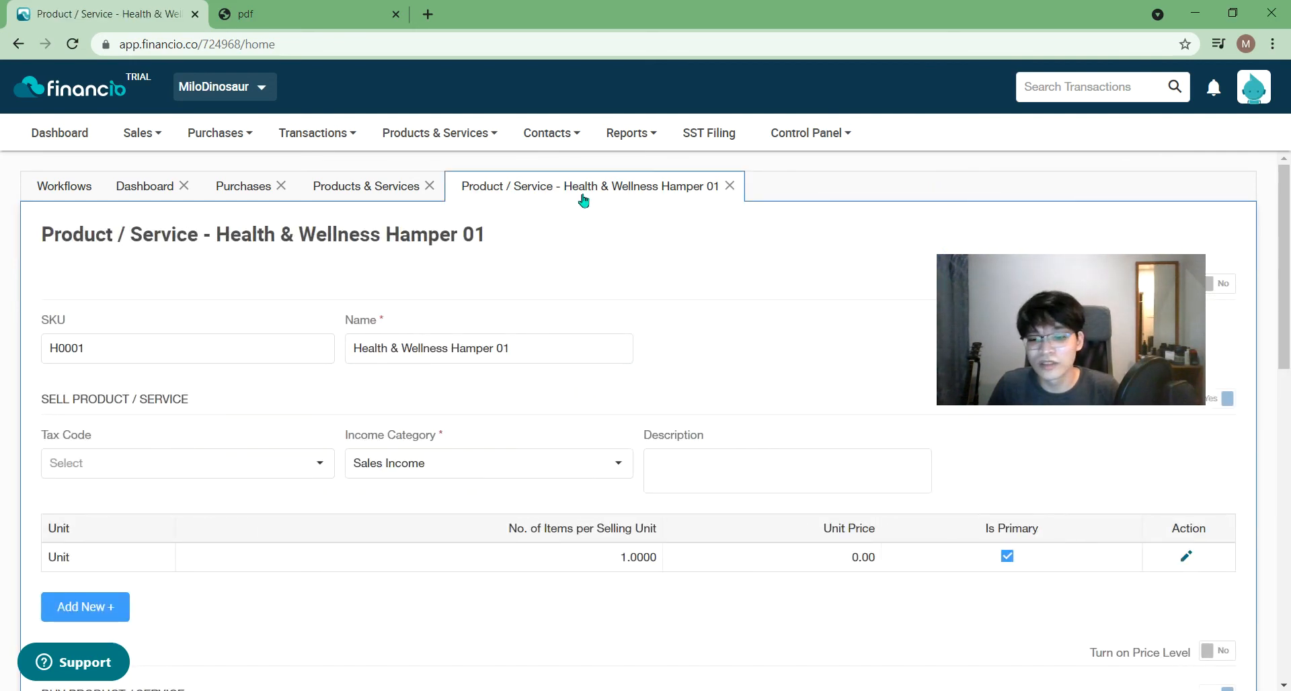
# - Close the Health & Wellness Hamper 01 page and browse the Products & Services actions menu
pyautogui.click(739, 188)
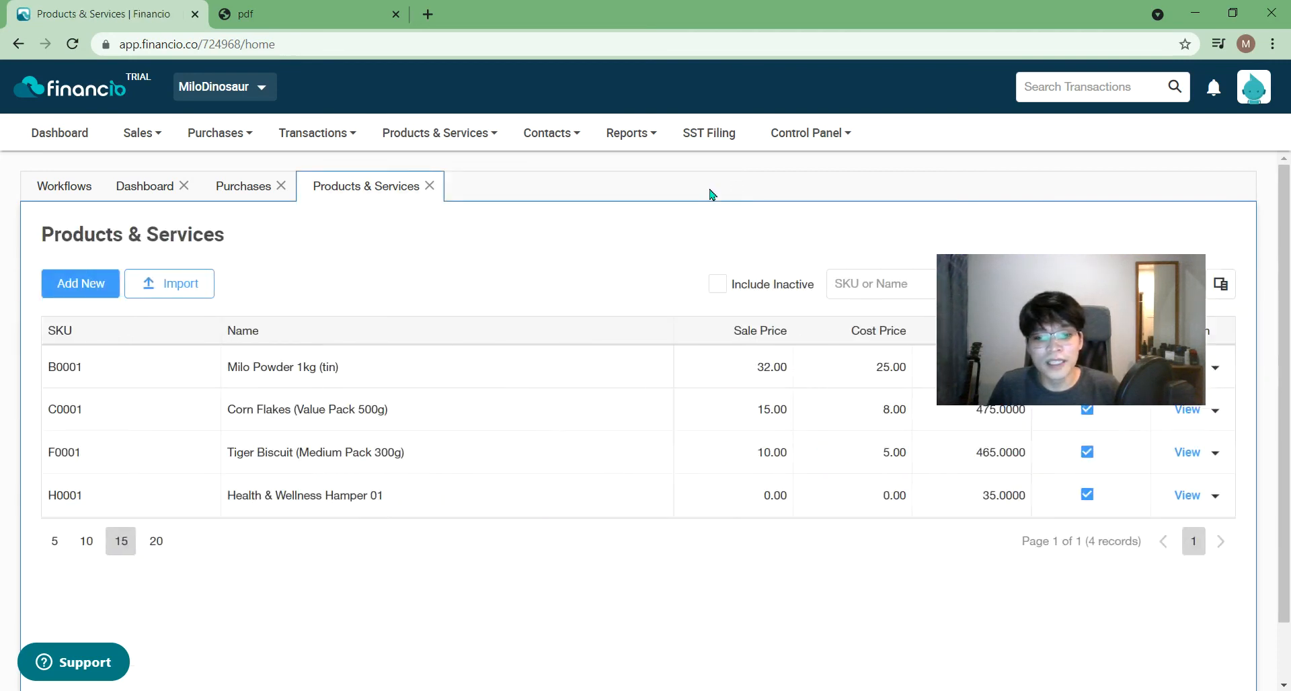
pyautogui.click(468, 127)
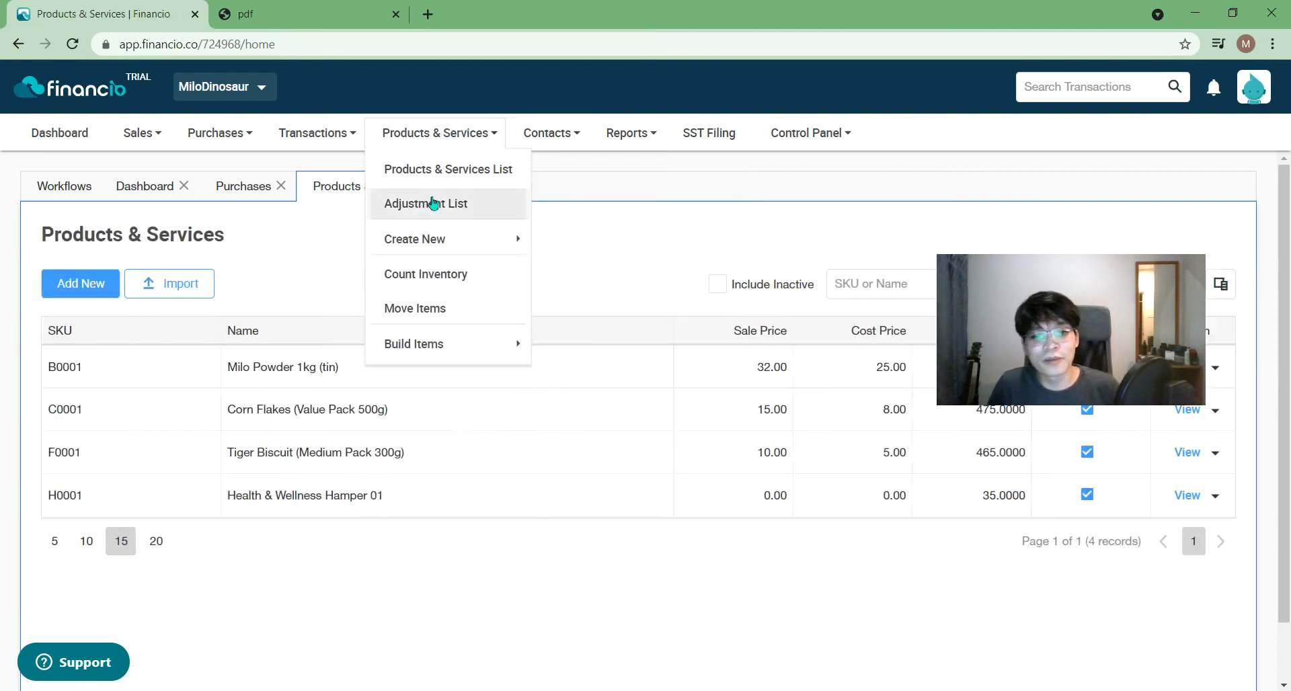
pyautogui.moveTo(440, 257)
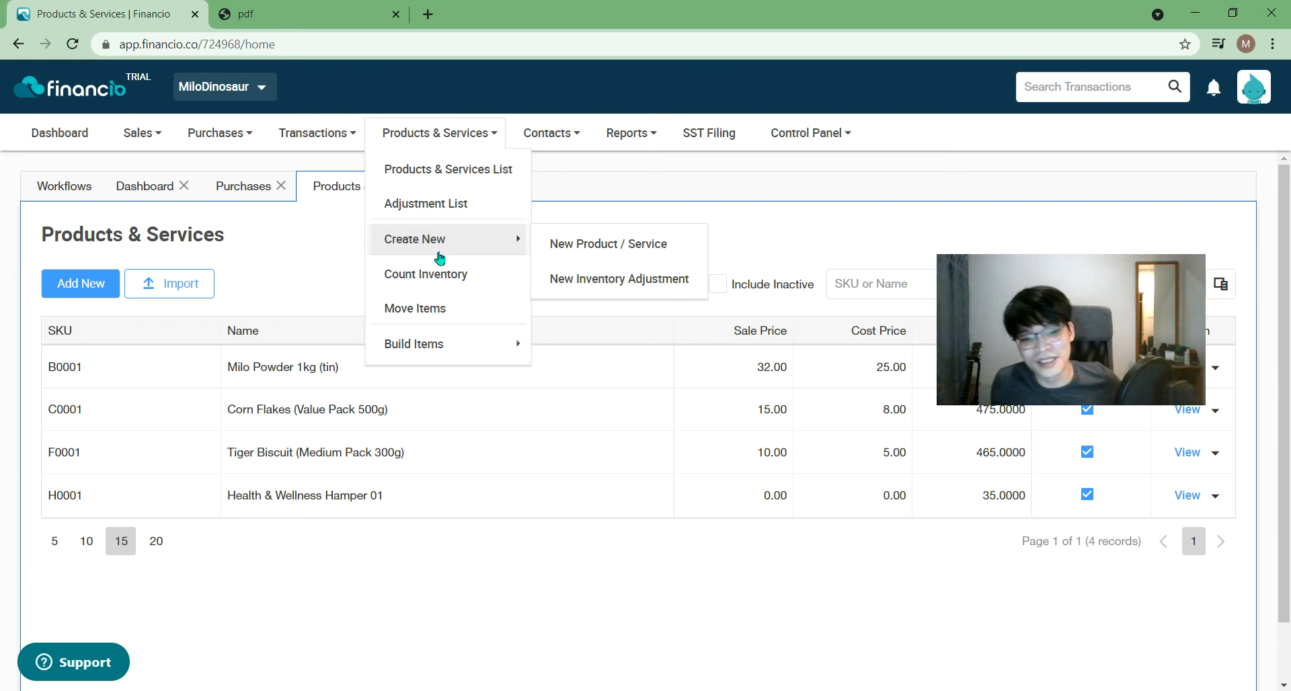
pyautogui.click(778, 202)
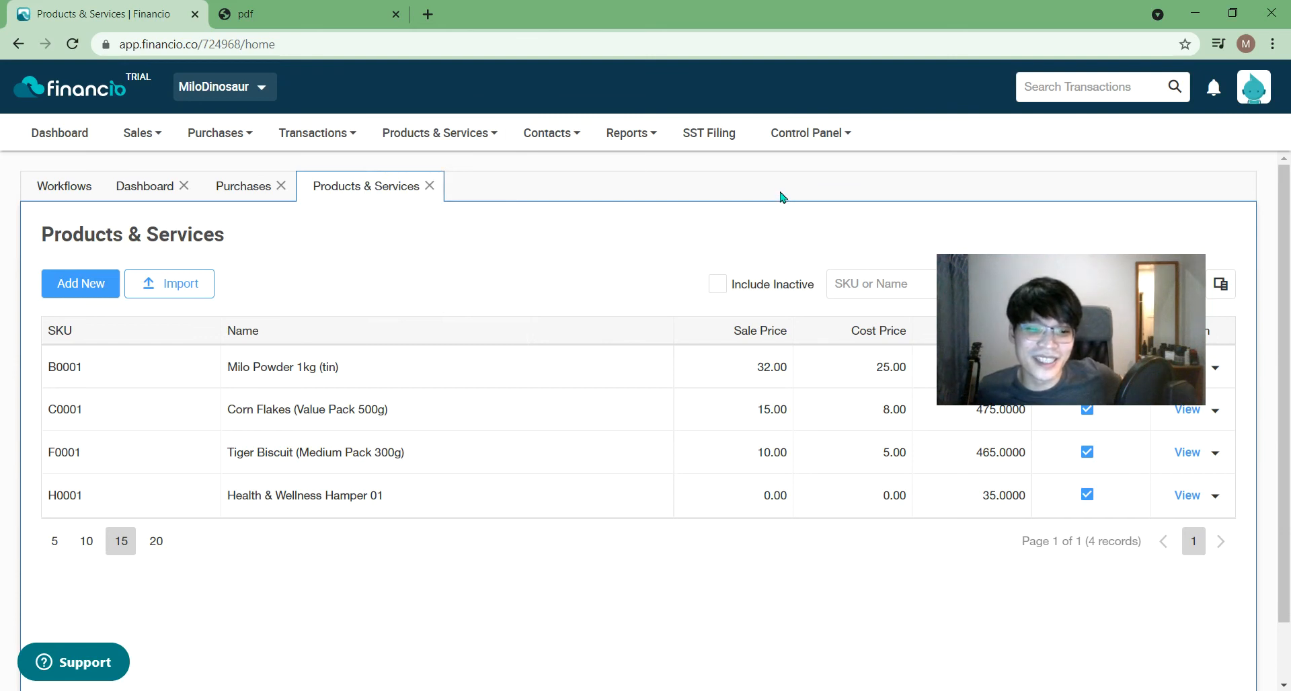
pyautogui.click(807, 134)
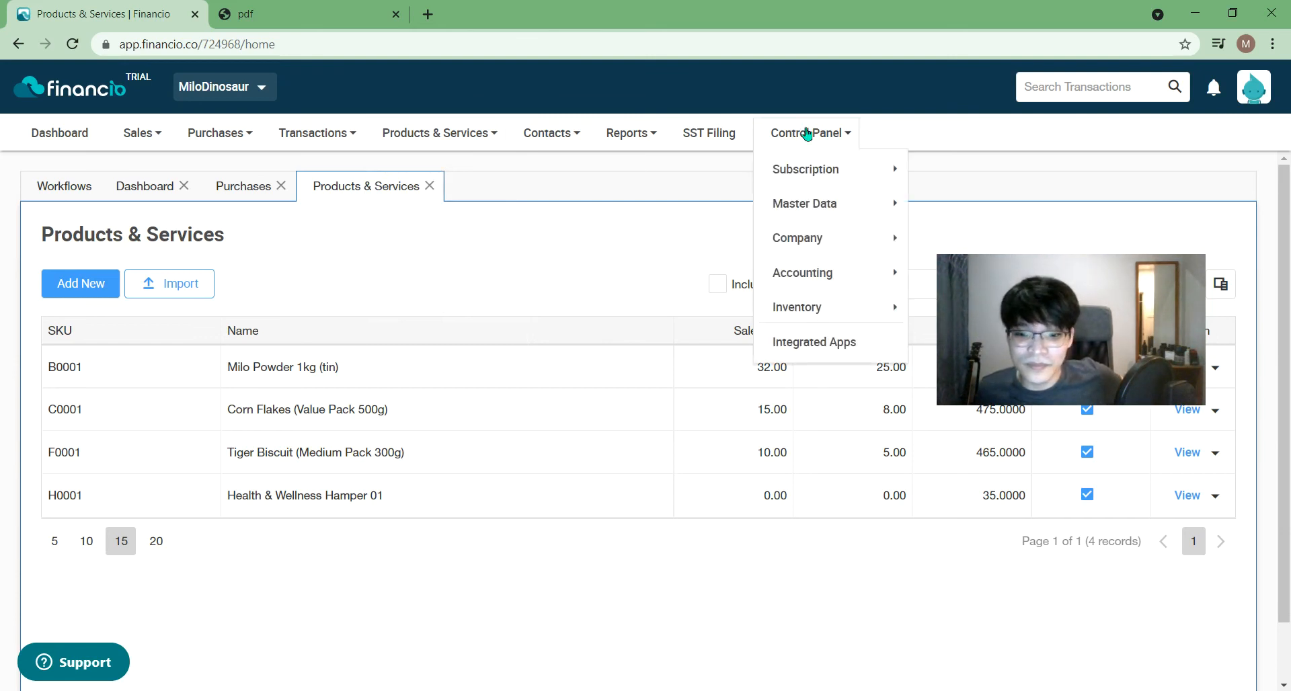
# - Open the Integrated Apps page and browse integrations such as DBS, RHB and Lazada
pyautogui.click(832, 342)
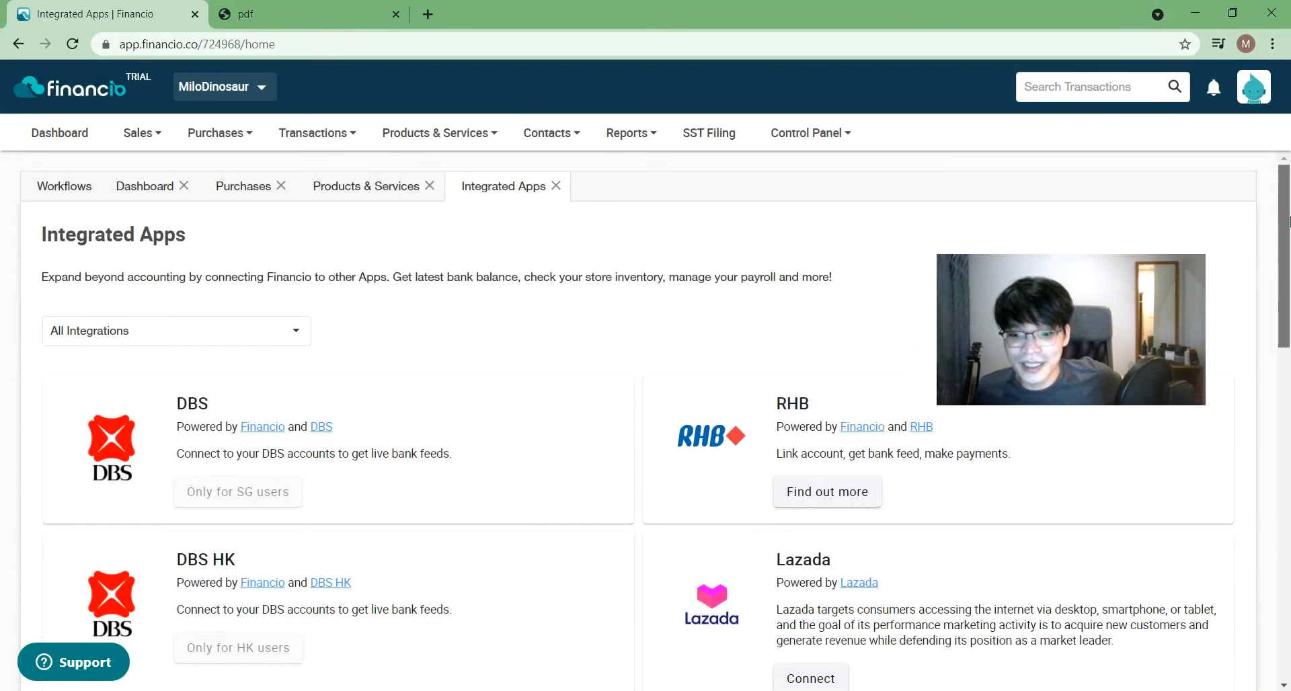
pyautogui.moveTo(1289, 222); pyautogui.dragTo(1288, 326)
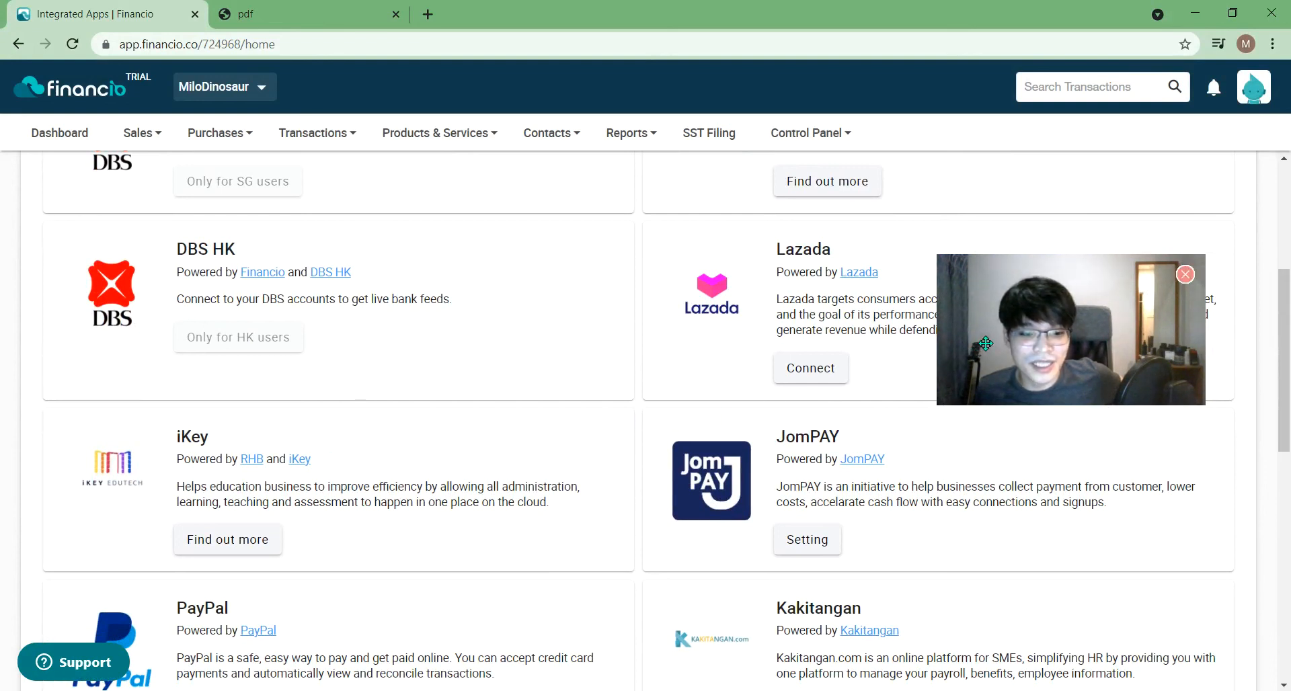
pyautogui.click(1040, 317)
pyautogui.moveTo(1039, 317); pyautogui.dragTo(1048, 531)
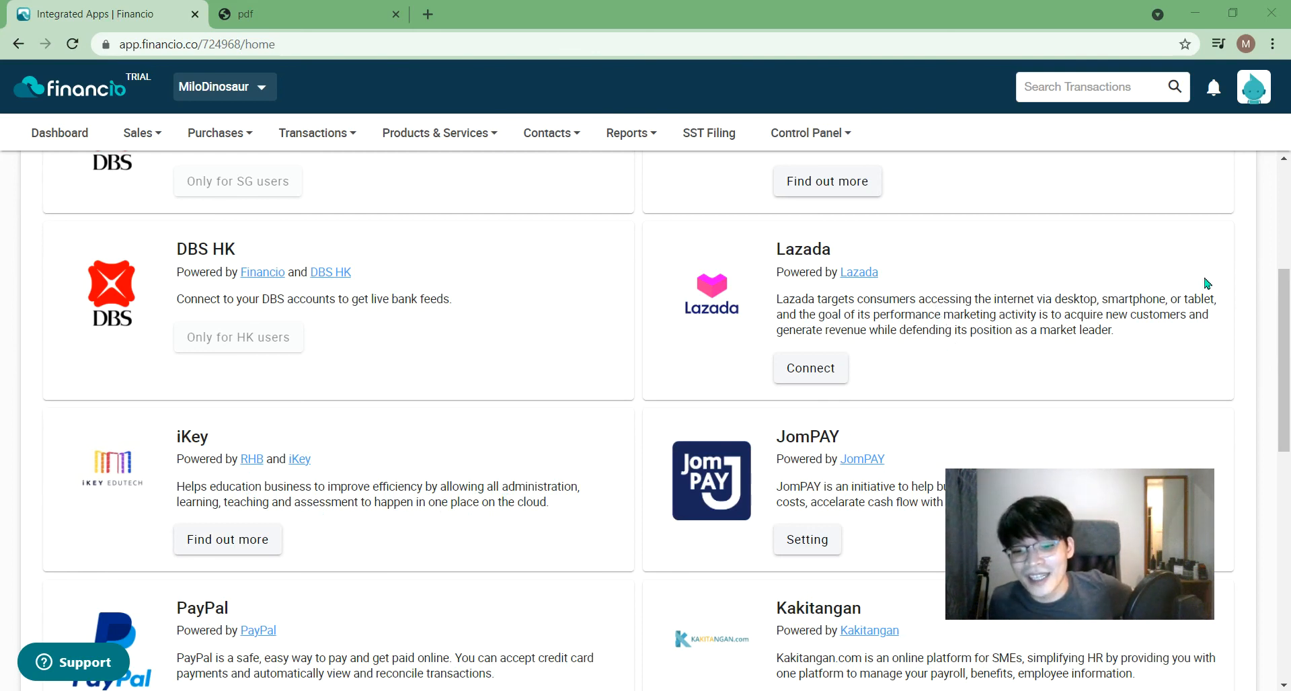
pyautogui.moveTo(1290, 324); pyautogui.dragTo(1290, 326)
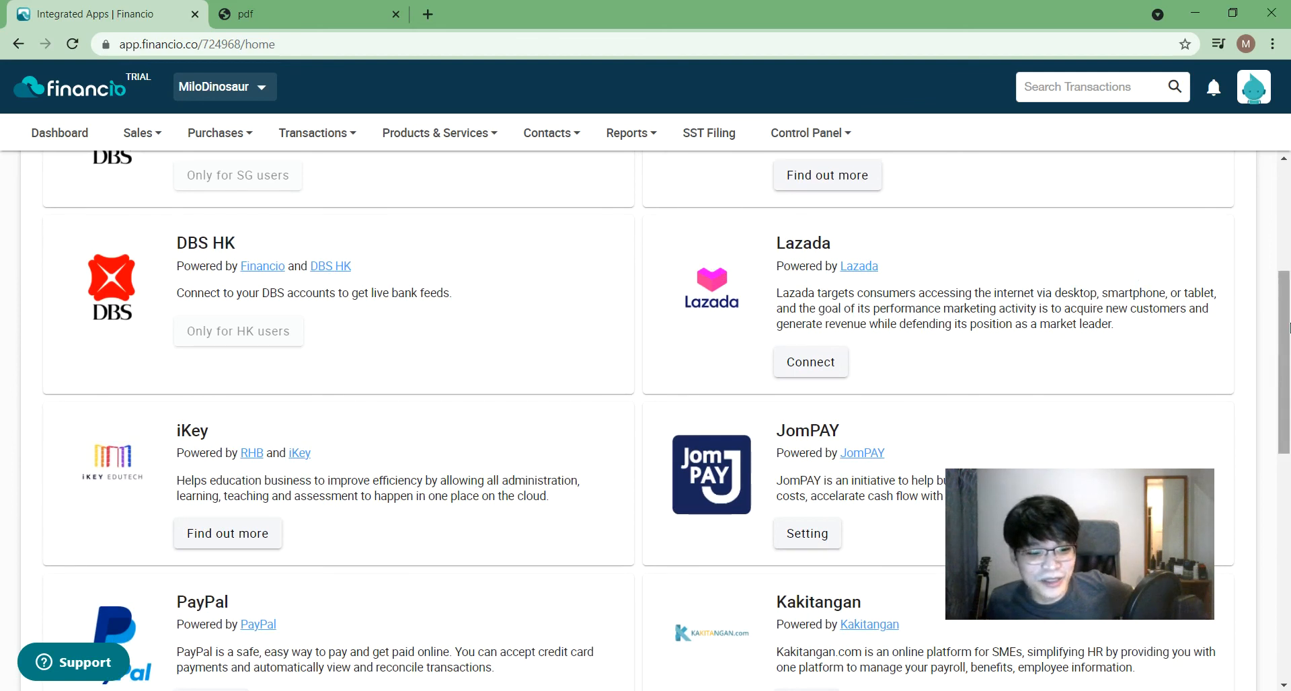
pyautogui.moveTo(1290, 355); pyautogui.dragTo(1290, 513)
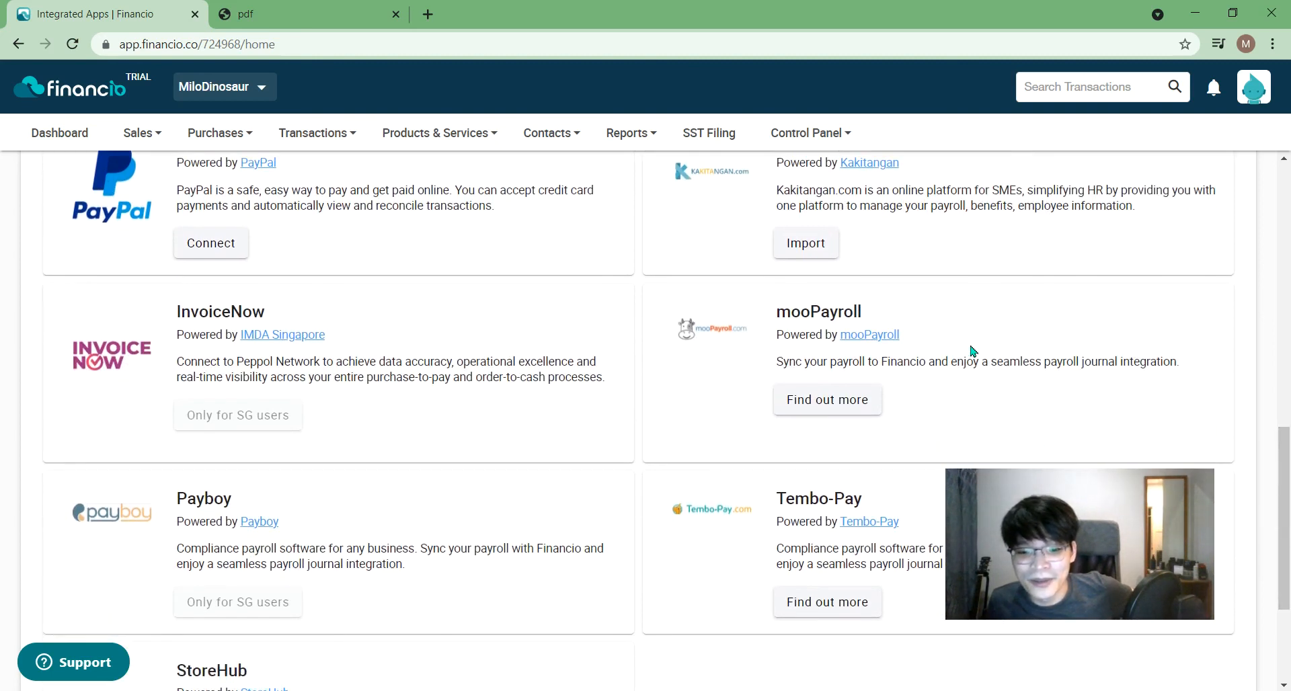
pyautogui.moveTo(1289, 466); pyautogui.dragTo(1285, 203)
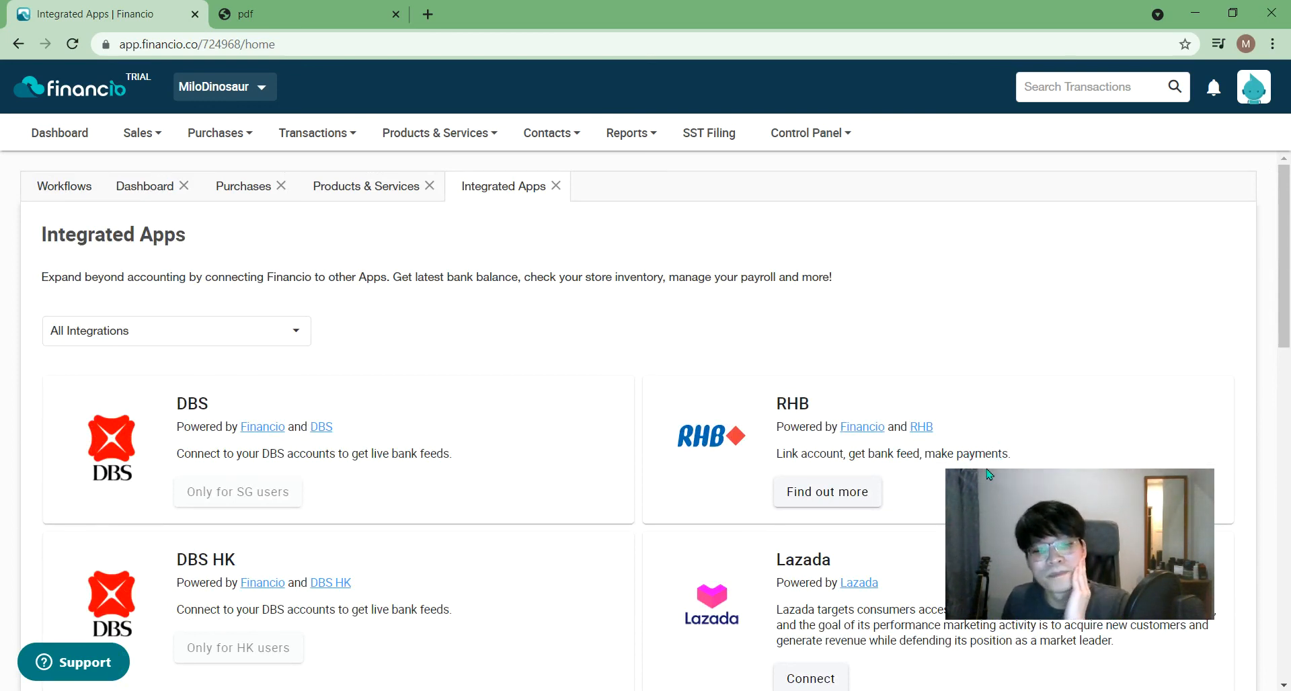
pyautogui.moveTo(1078, 528); pyautogui.dragTo(1105, 272)
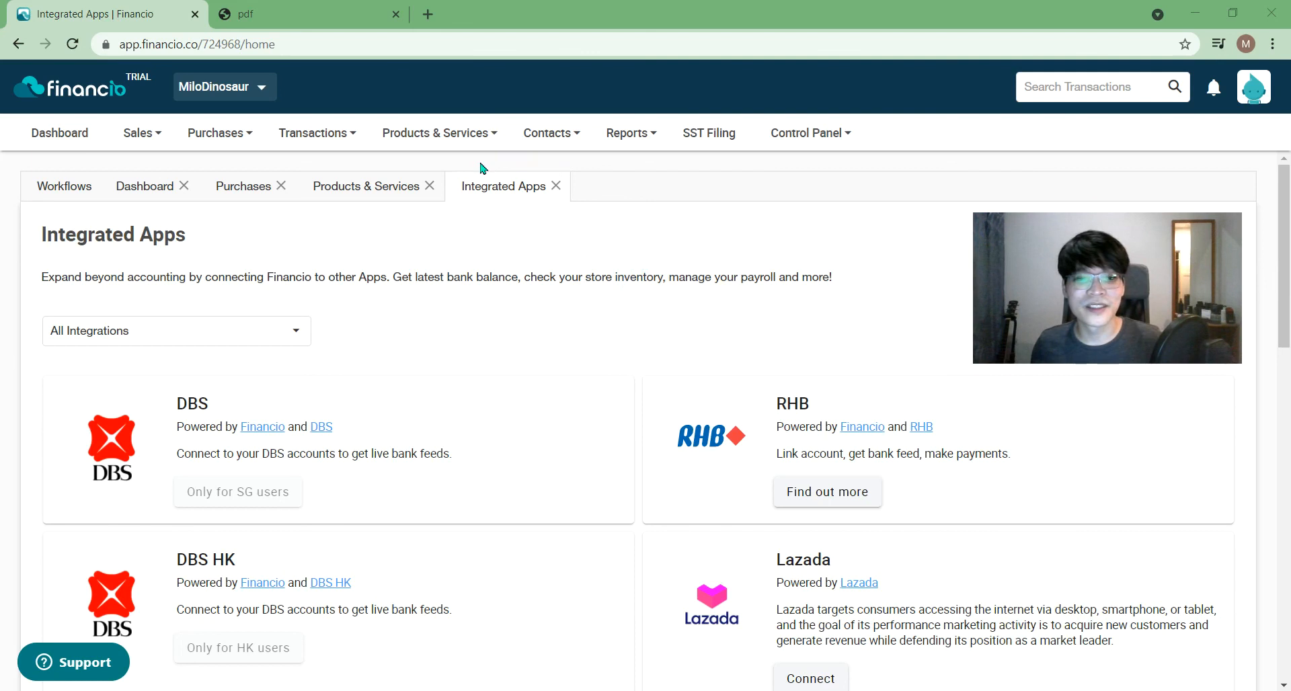
pyautogui.click(774, 269)
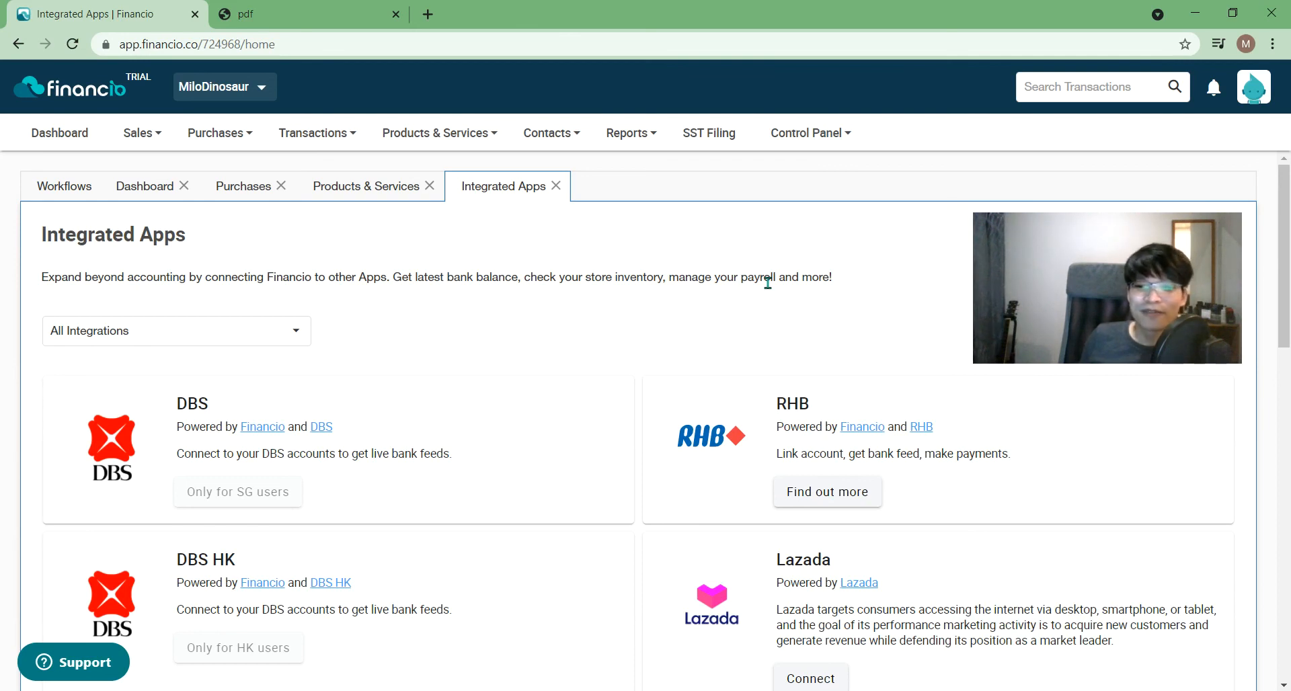
# - Show the Subscription submenu with Subscription Centre, Subscription Transactions and Refer a Friend
pyautogui.click(810, 133)
pyautogui.moveTo(804, 168)
pyautogui.moveTo(1035, 241); pyautogui.dragTo(1079, 353)
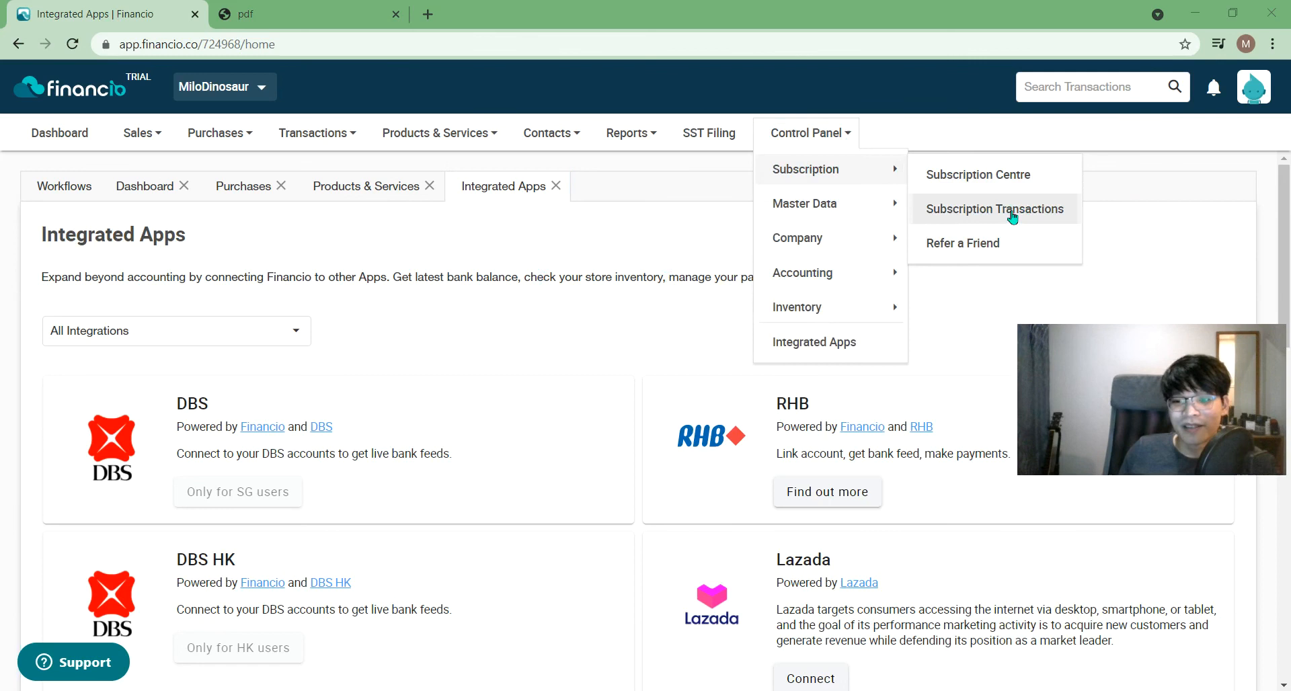
# - Visit Refer a Friend, then open the Subscribe form from Subscription Centre showing Premier at RM825.00 annually
pyautogui.click(985, 250)
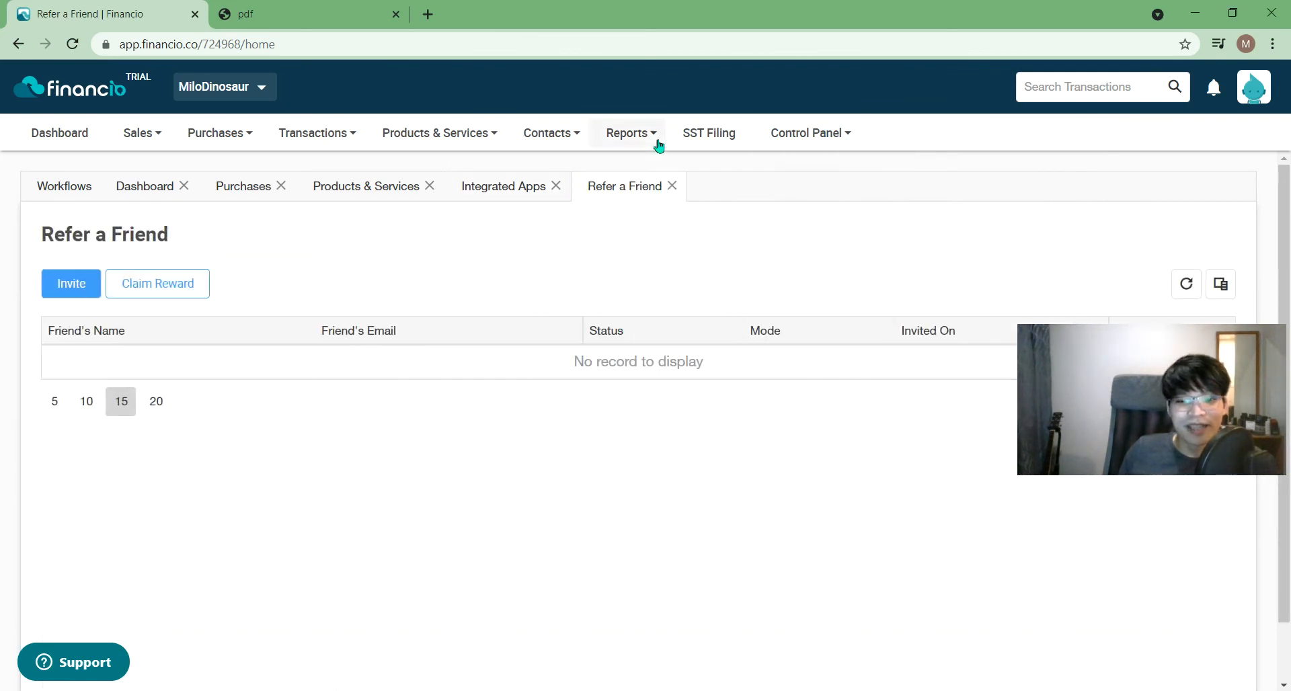
pyautogui.click(629, 133)
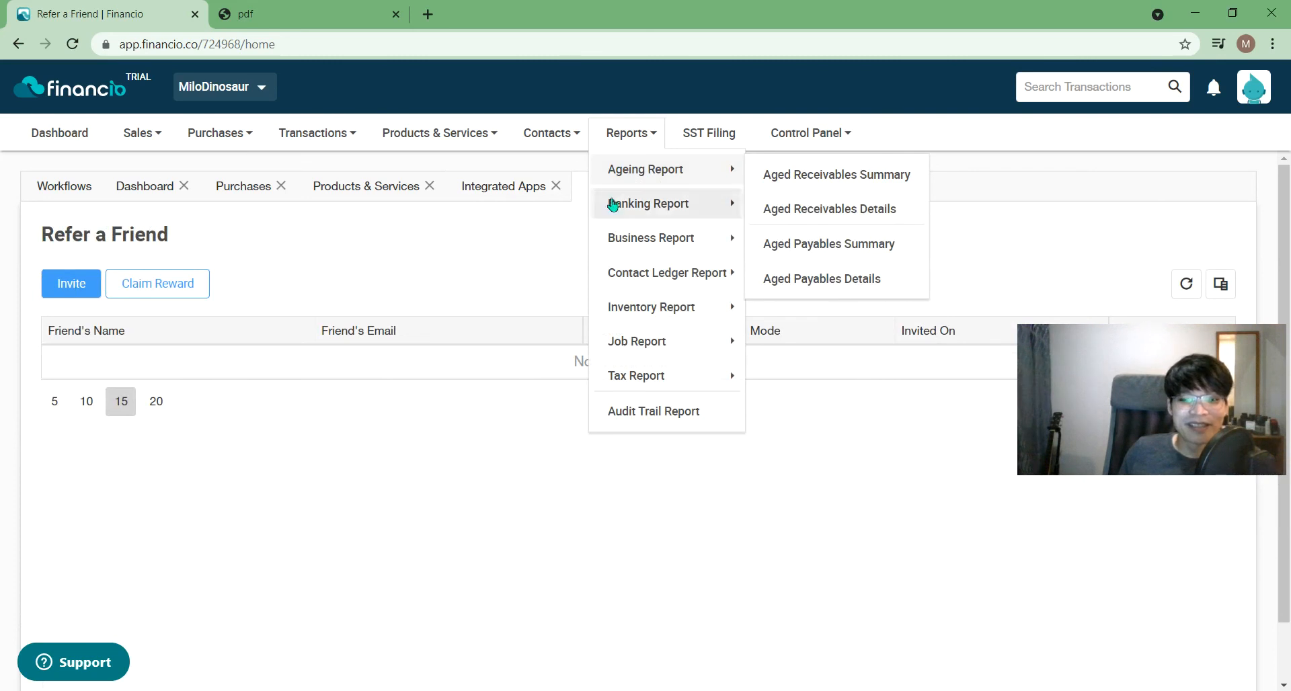
pyautogui.click(834, 138)
pyautogui.moveTo(856, 171)
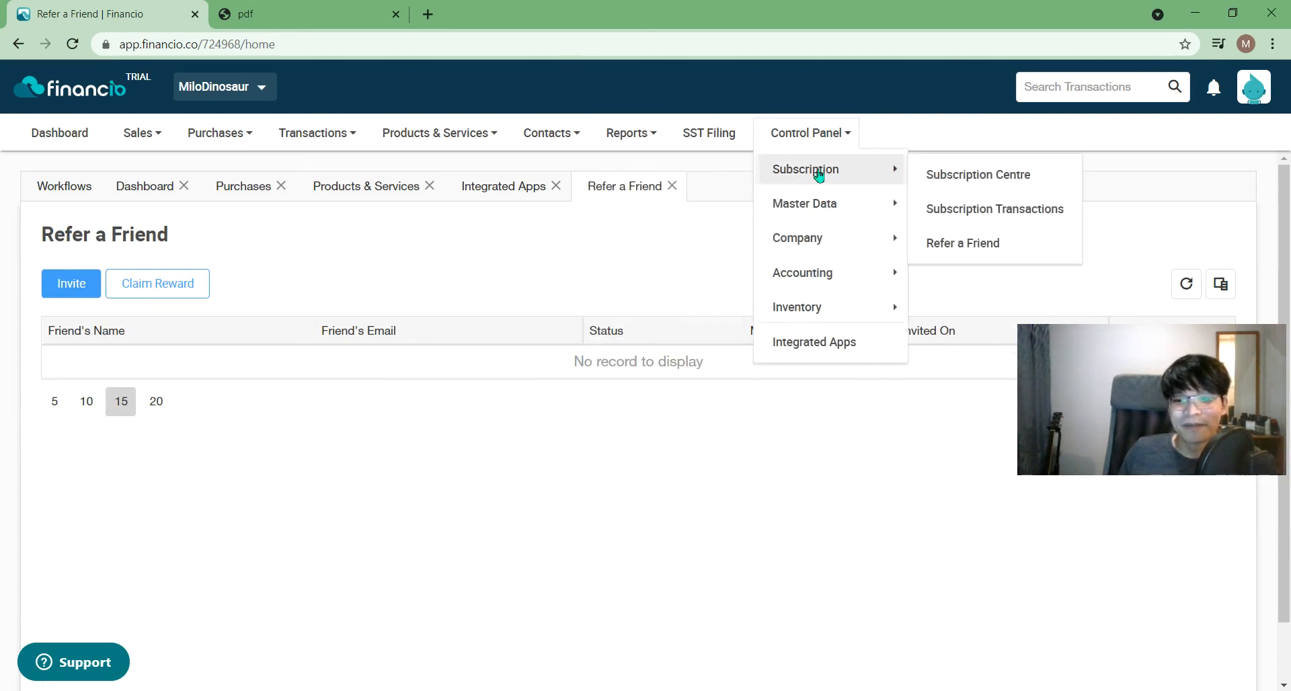
pyautogui.click(1008, 176)
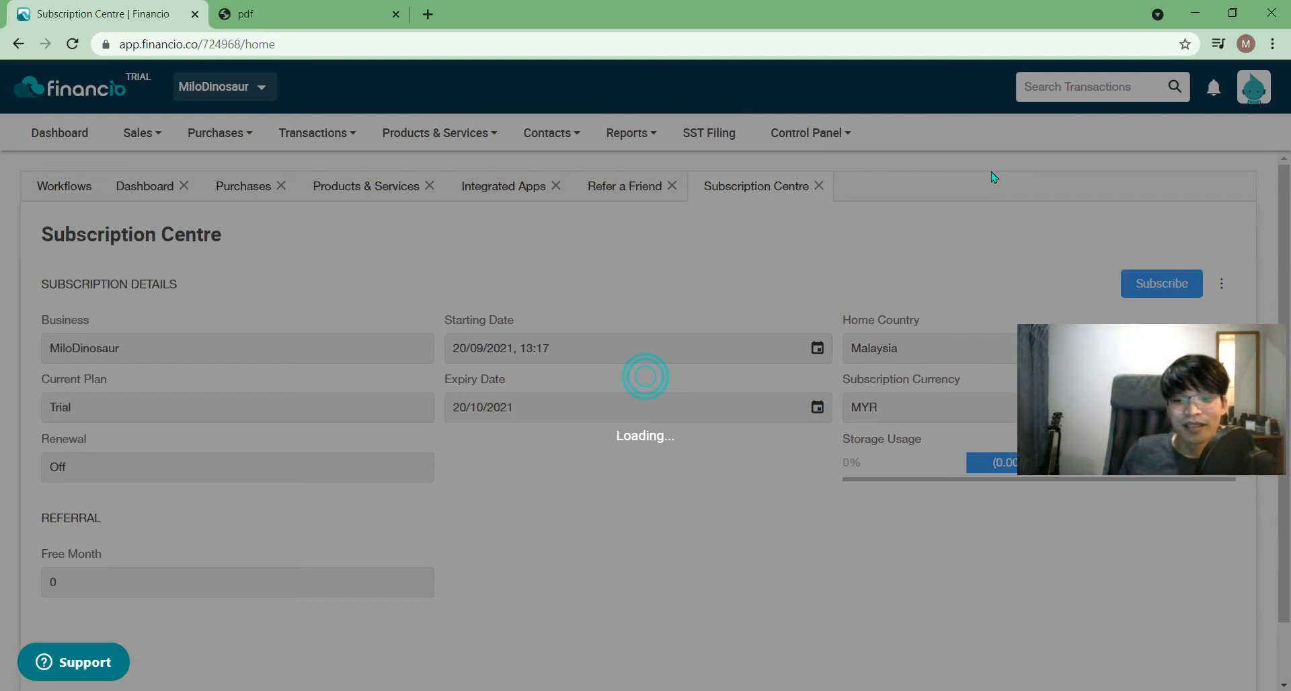
pyautogui.moveTo(1176, 390); pyautogui.dragTo(1173, 560)
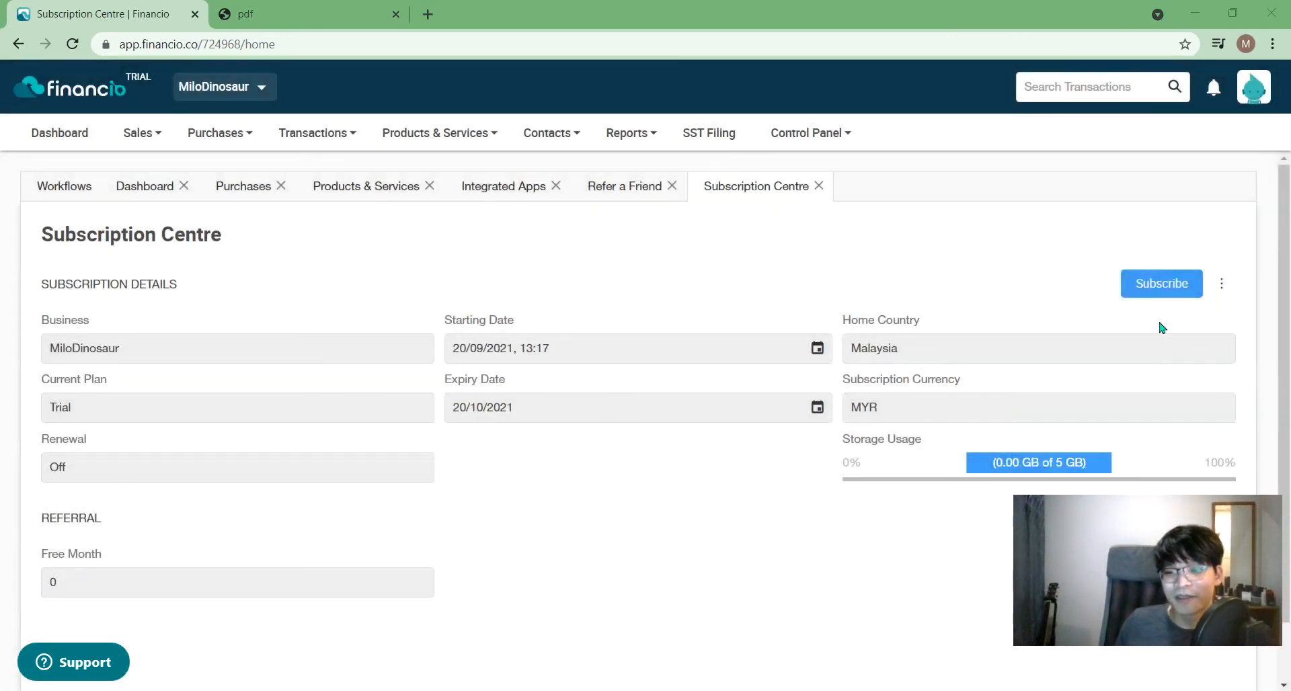
pyautogui.click(1152, 296)
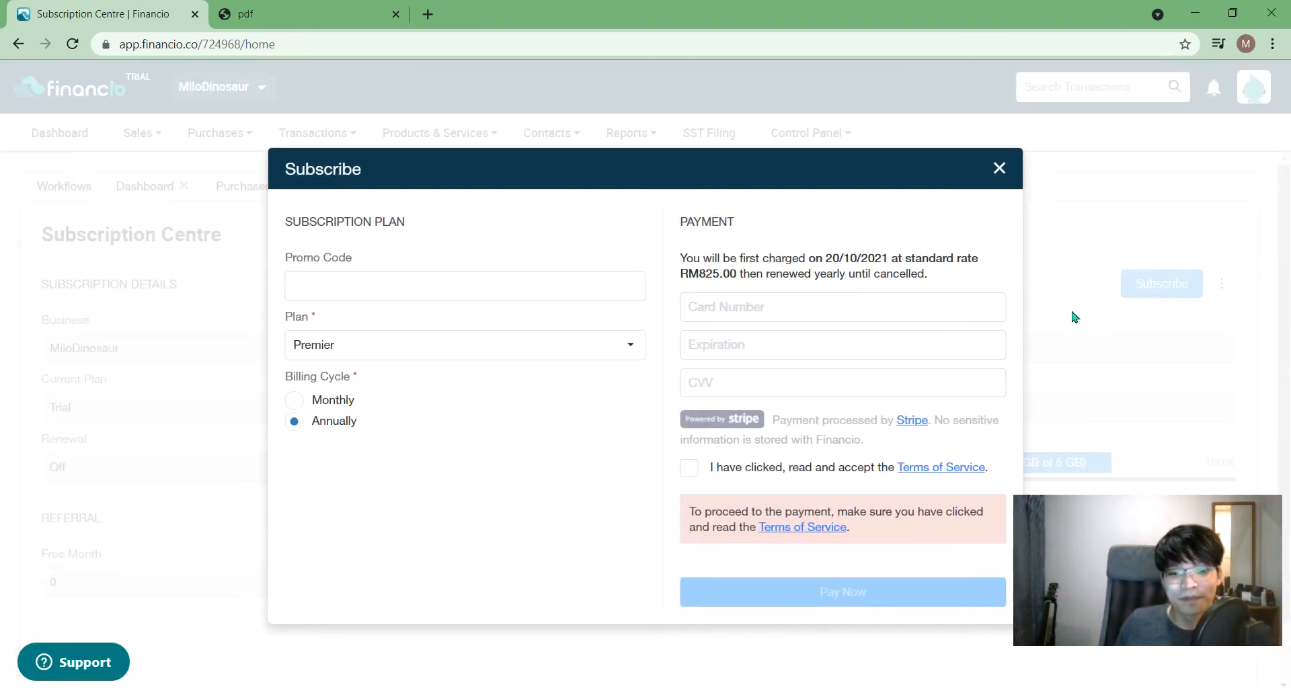
# - Compare Premier's RM75.00 monthly rate with RM825.00 annual billing, then open the Start menu
pyautogui.click(336, 401)
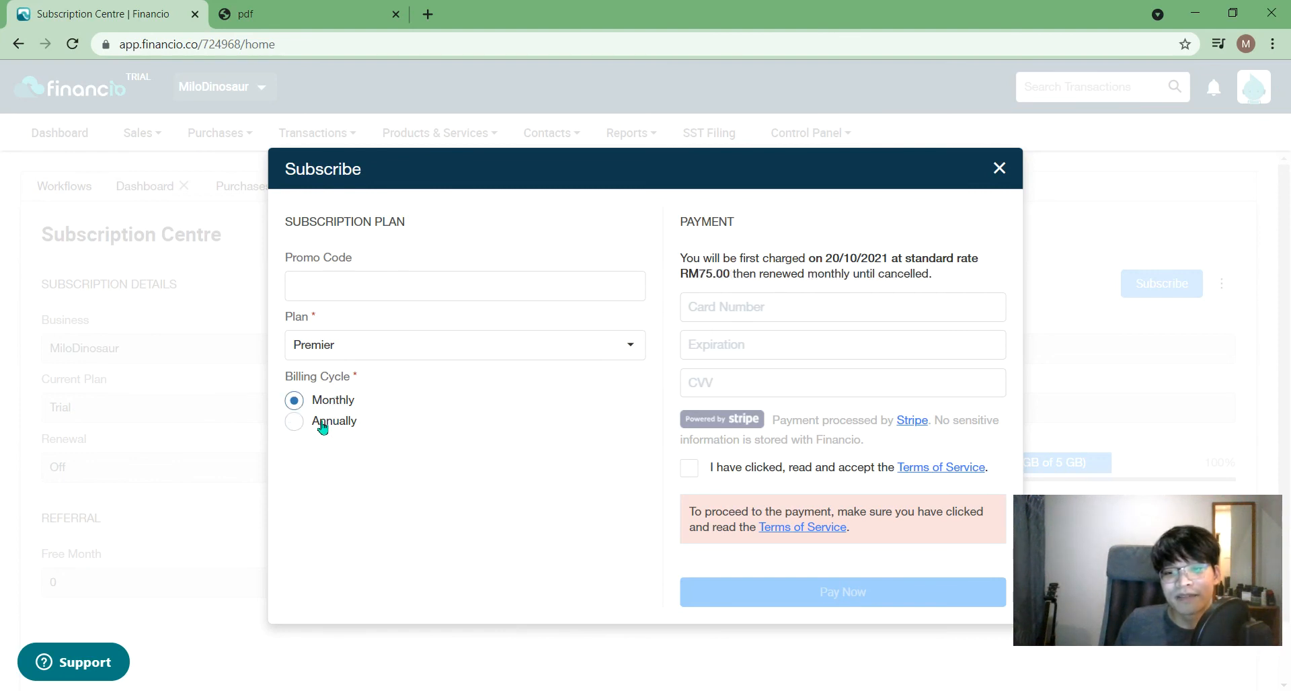
pyautogui.click(323, 427)
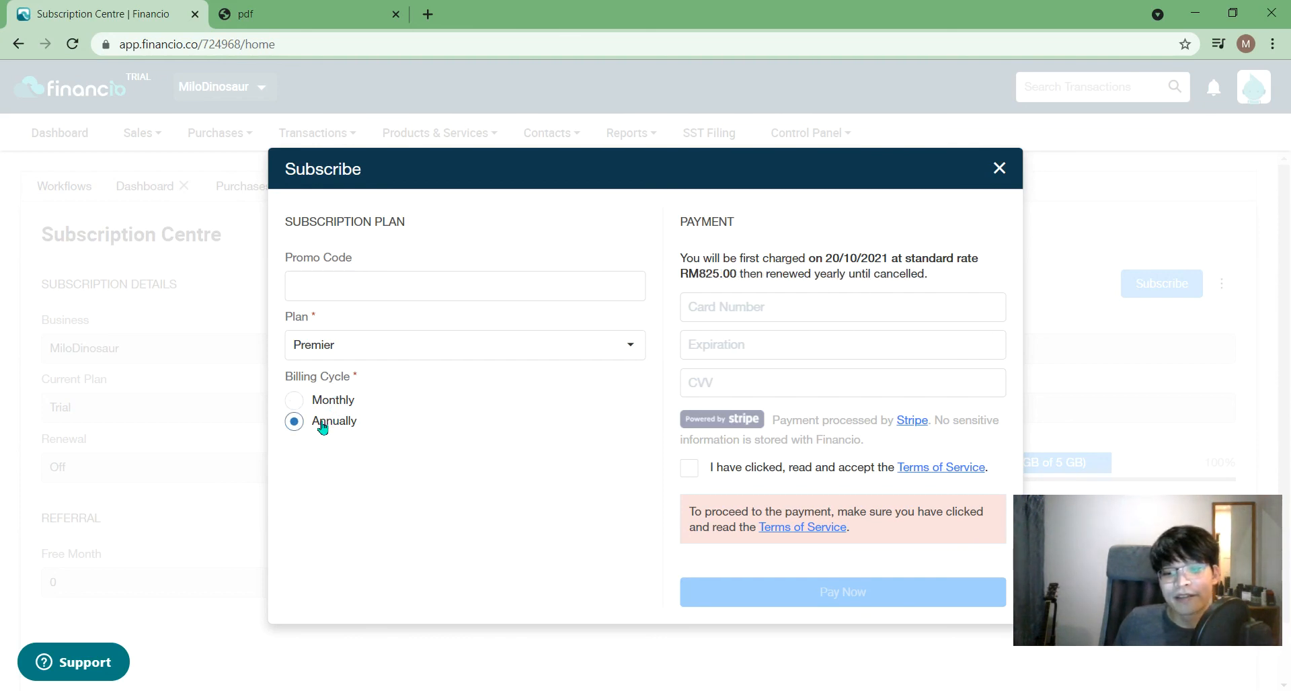
pyautogui.press('super')
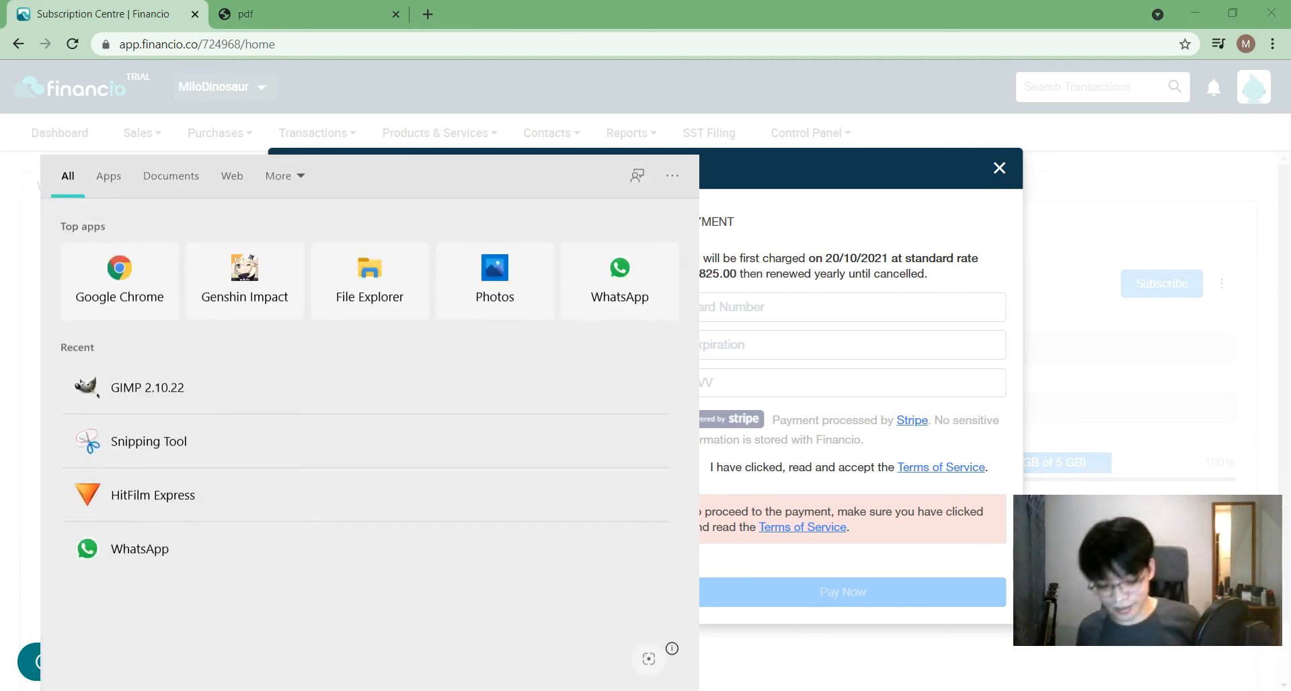
# - Launch Calculator, compute 875 ÷ 12 = 72.91666666666667, then close it
pyautogui.write('calc')
pyautogui.press('Return')
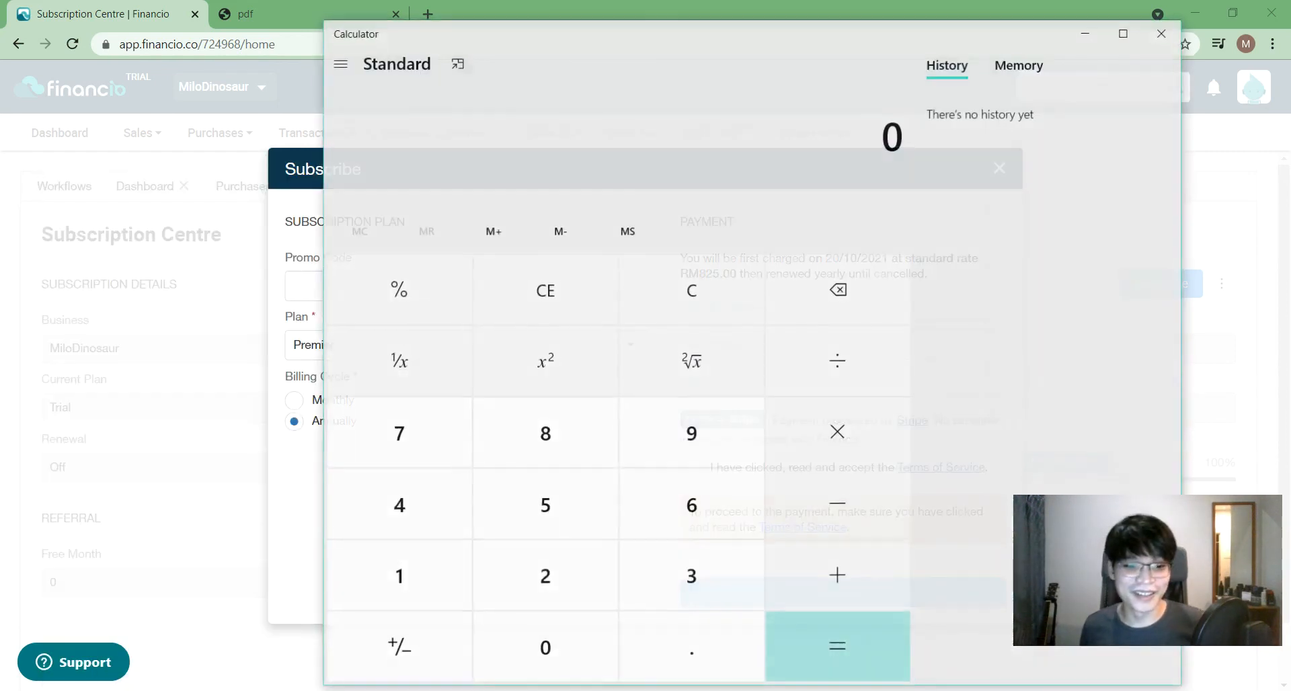
pyautogui.click(582, 456)
pyautogui.click(452, 452)
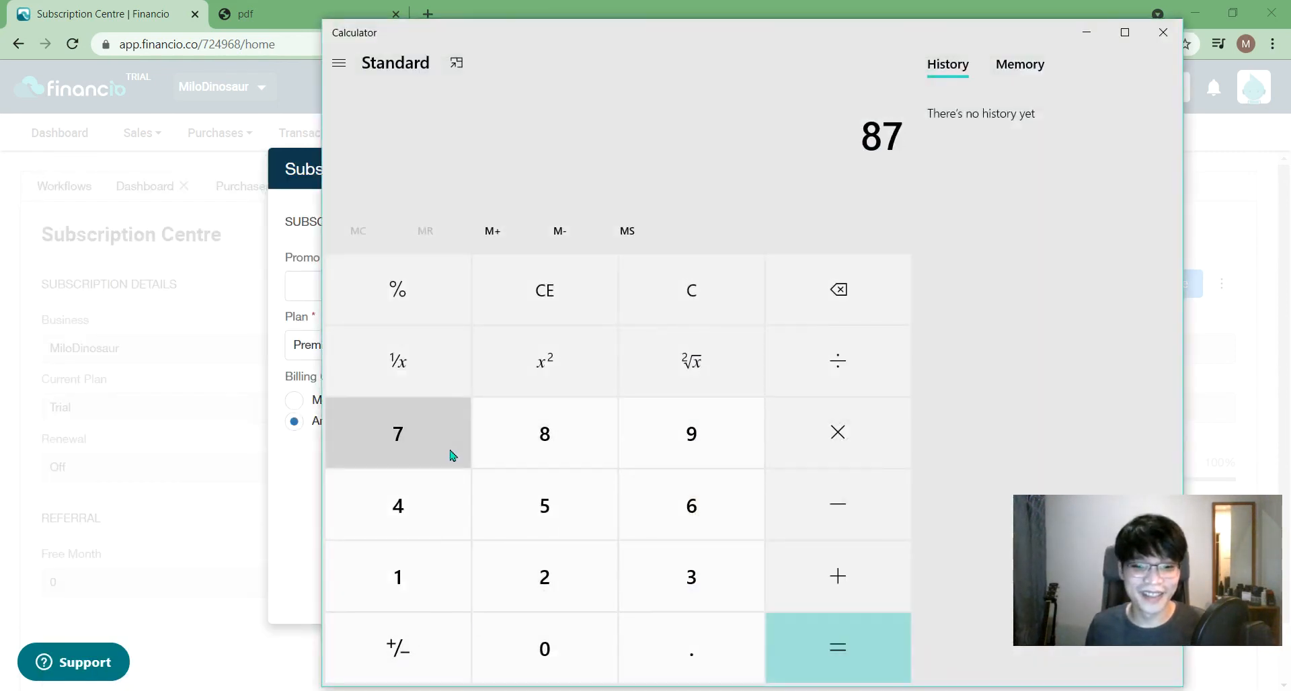
pyautogui.click(536, 531)
pyautogui.click(834, 363)
pyautogui.click(369, 590)
pyautogui.click(513, 590)
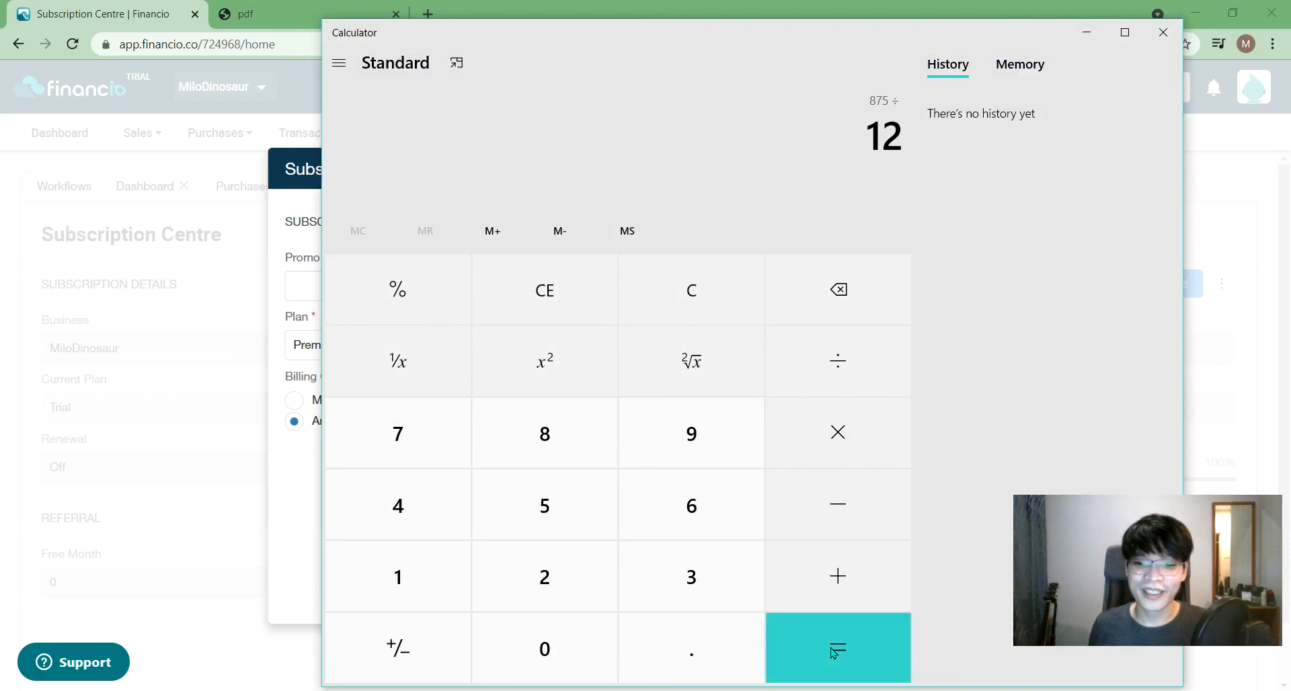
pyautogui.click(834, 652)
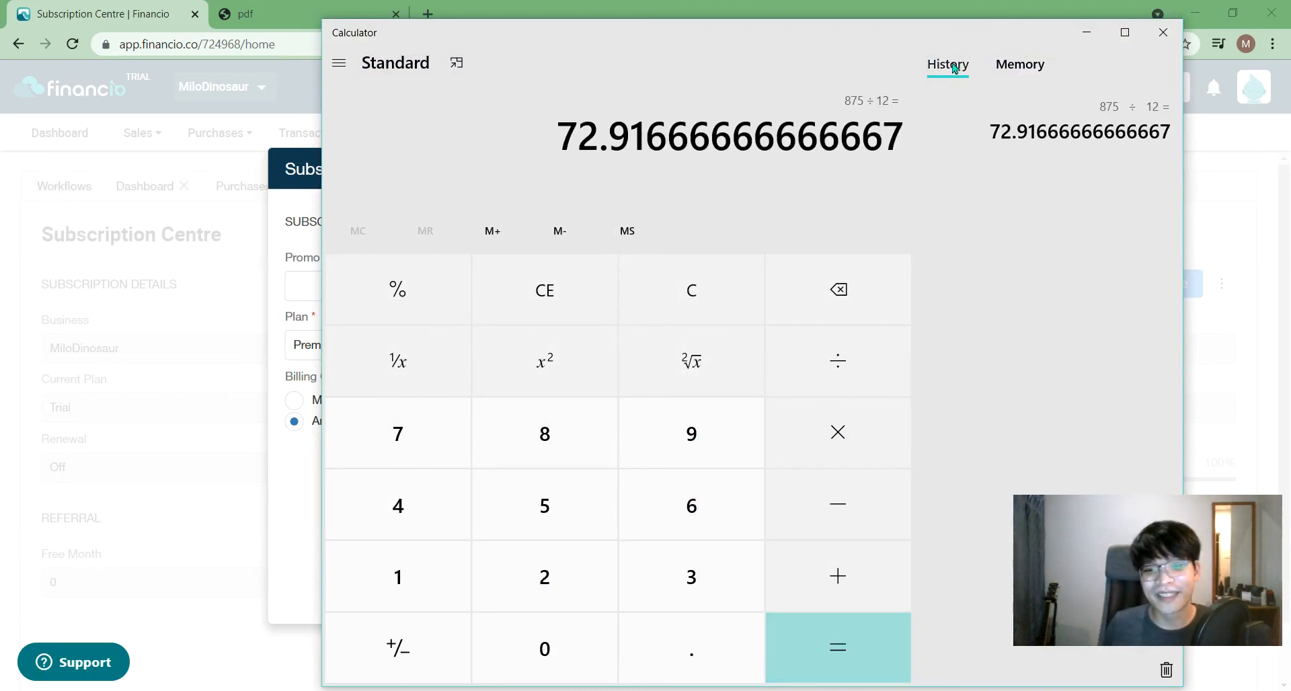
pyautogui.click(1089, 32)
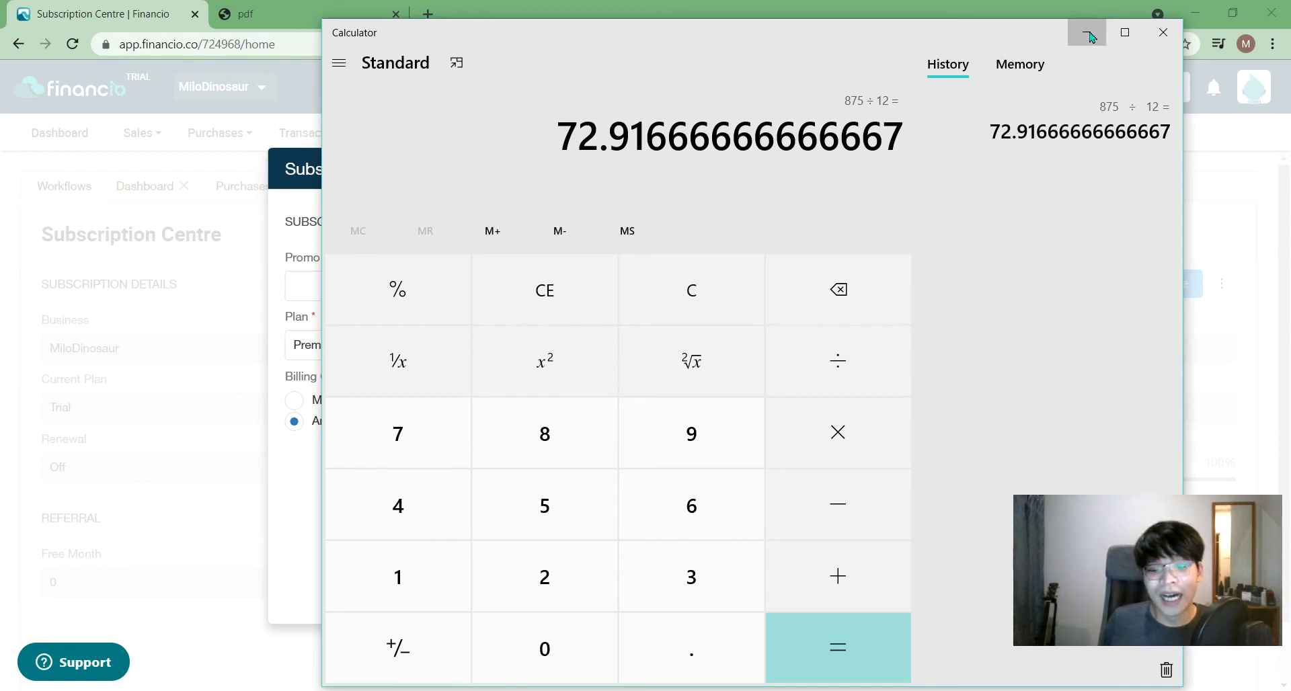
pyautogui.click(1166, 41)
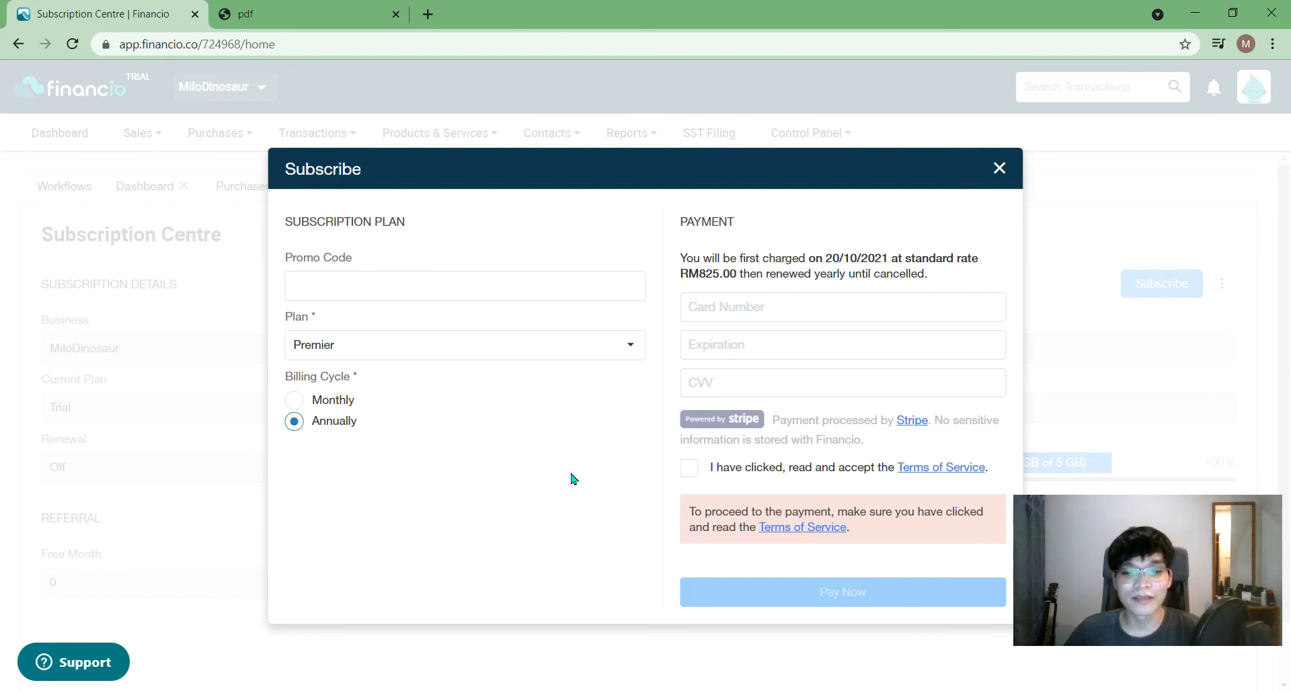
# - Pick the Essentials plan, compare RM495.00 annual vs RM45.00 monthly billing, then go to the INV1002 PDF tab
pyautogui.click(553, 354)
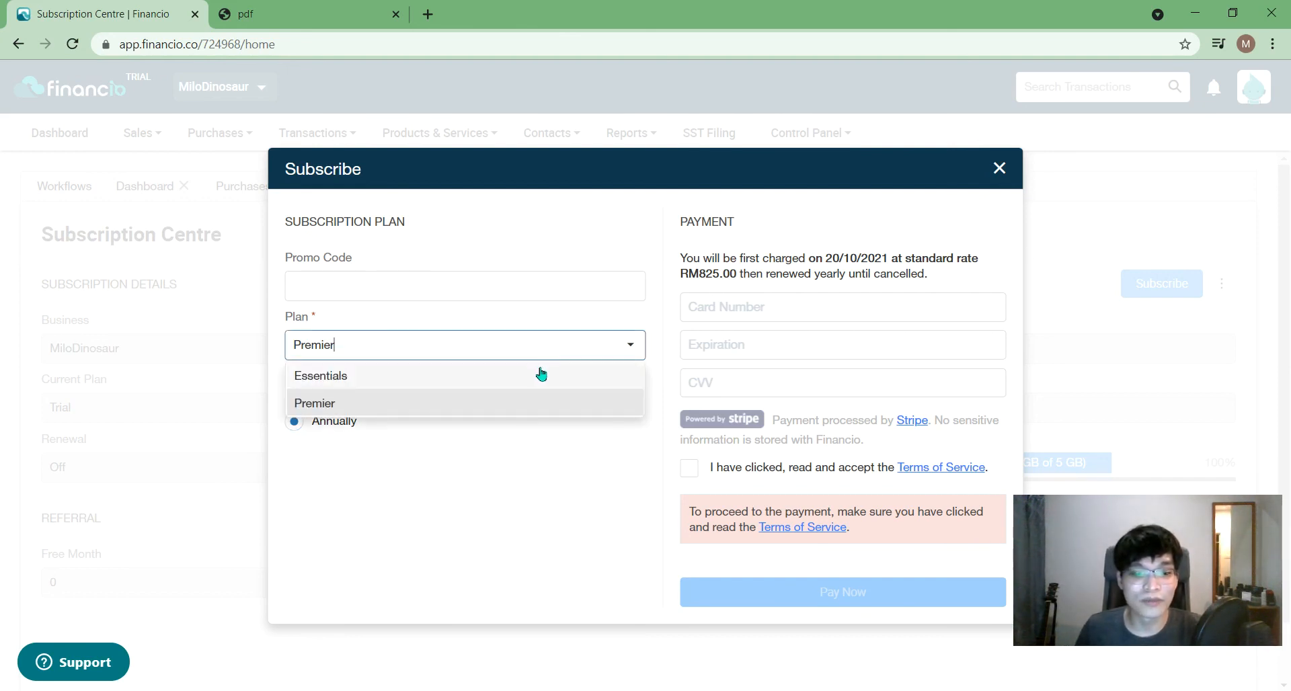
pyautogui.click(538, 378)
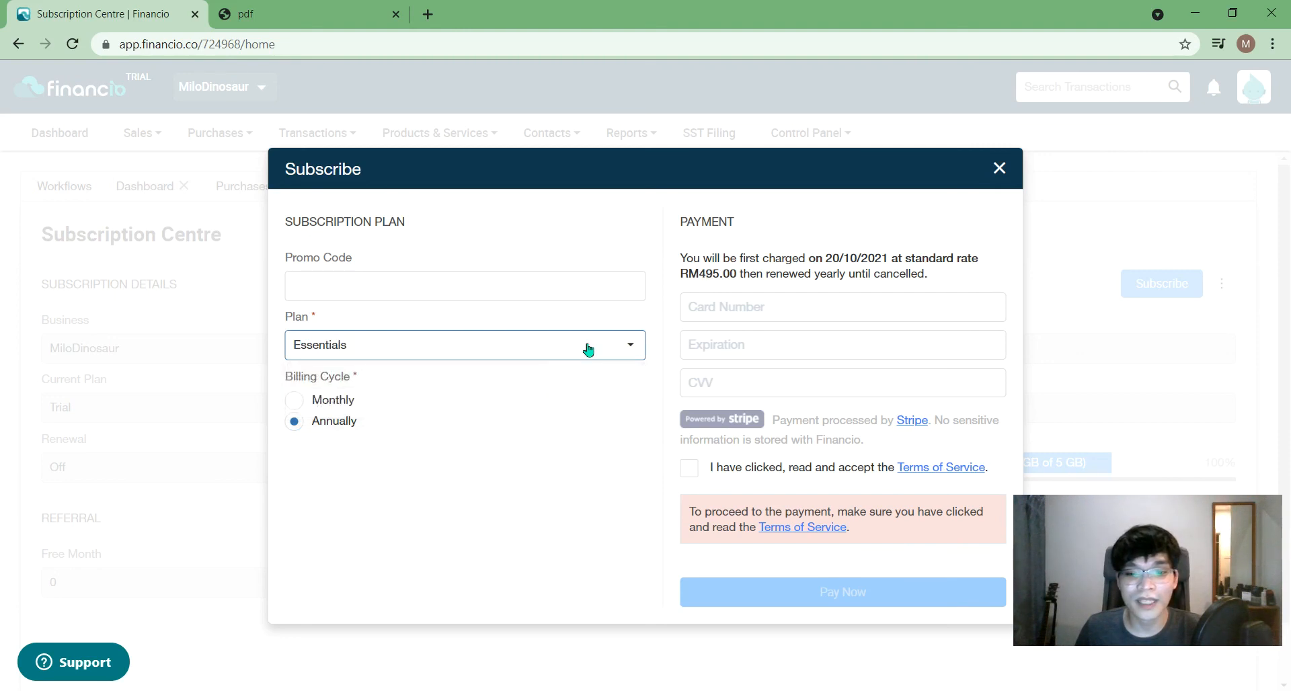
pyautogui.click(354, 409)
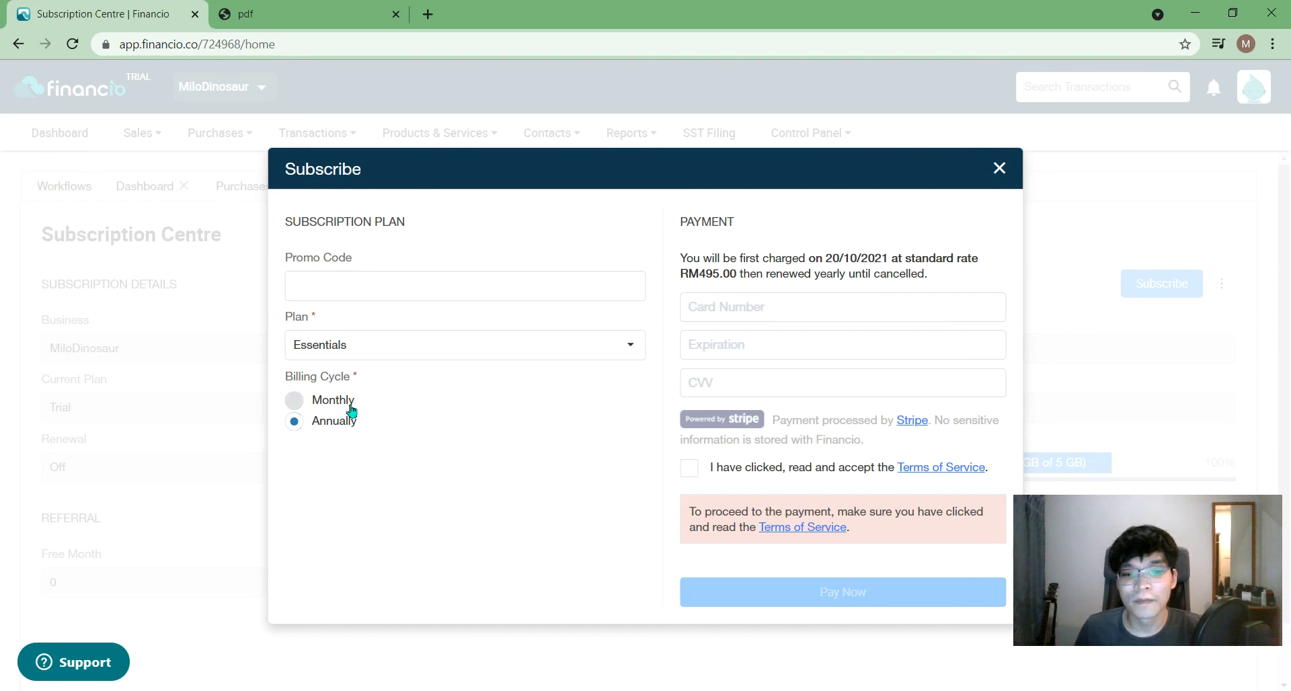
pyautogui.click(340, 422)
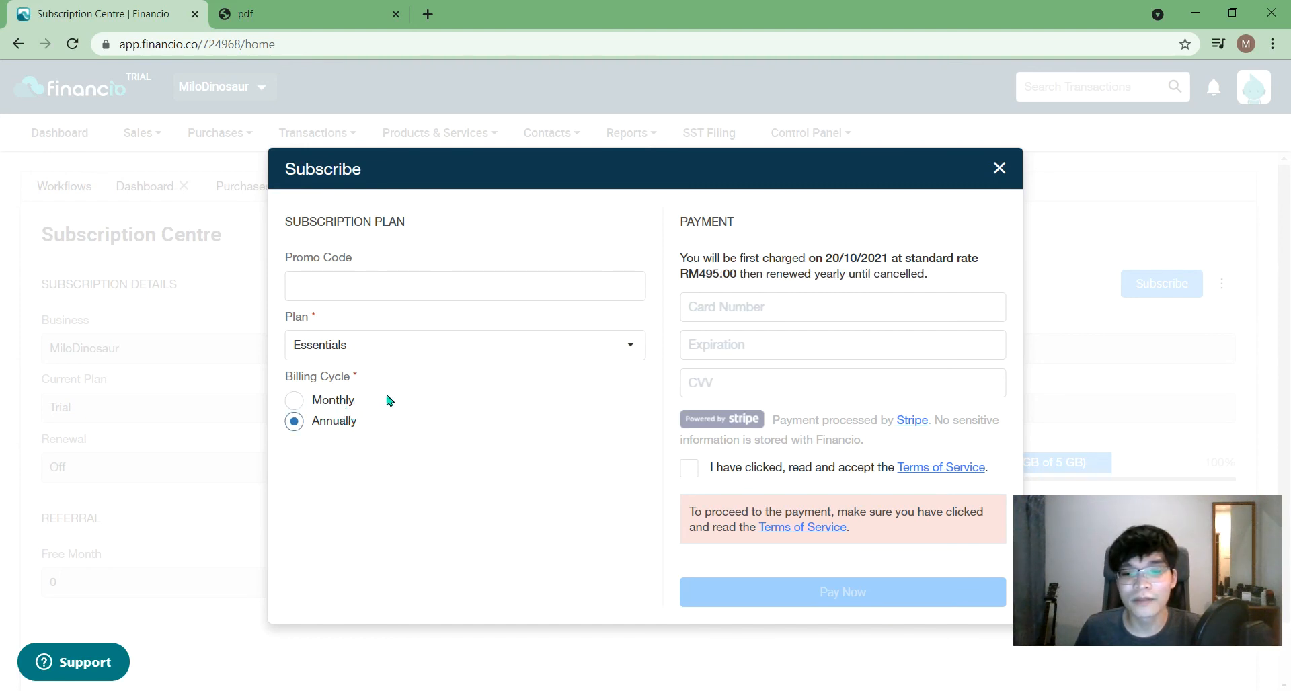
pyautogui.click(340, 402)
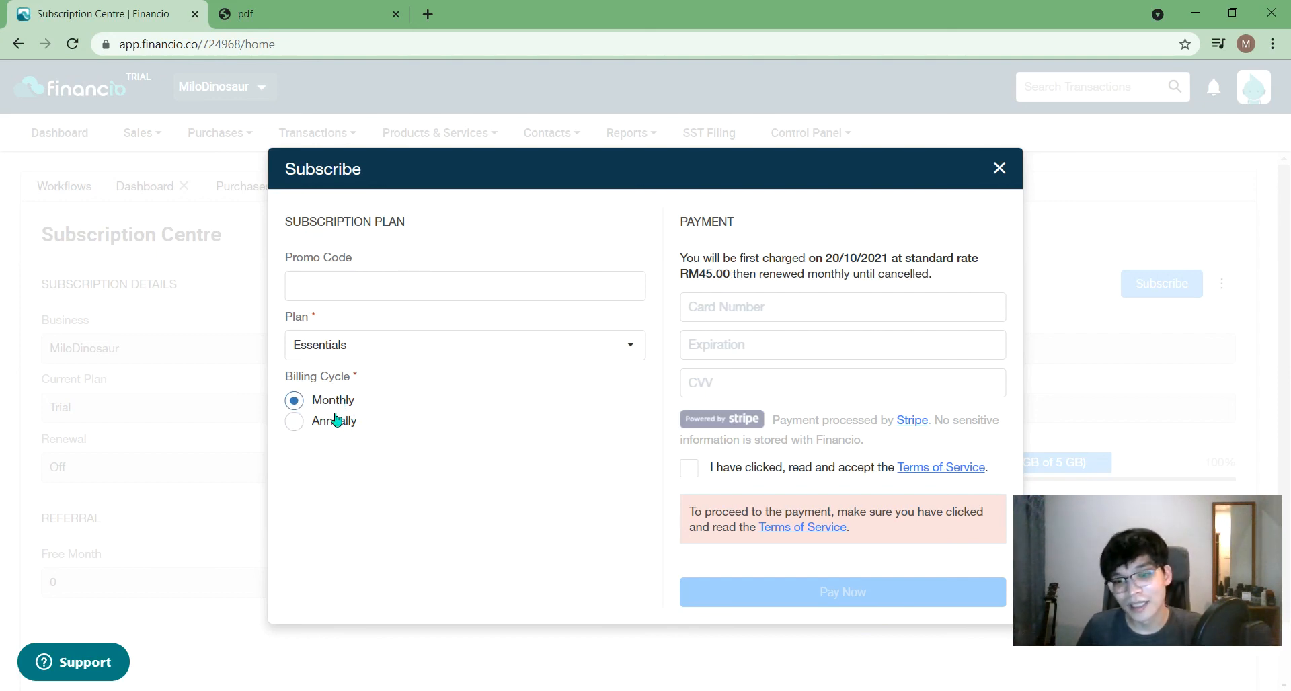
pyautogui.click(336, 421)
pyautogui.click(316, 15)
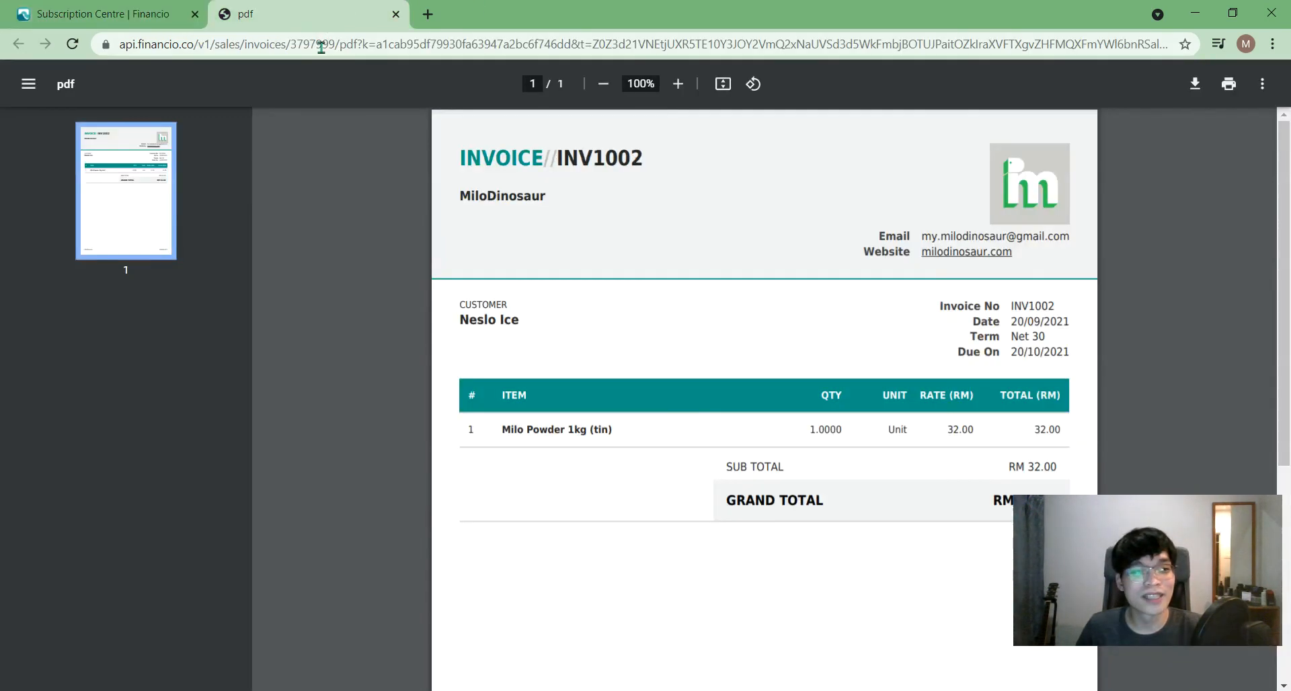
# - Go to financio.co and open its Pricing plans page
pyautogui.click(321, 52)
pyautogui.write('fina')
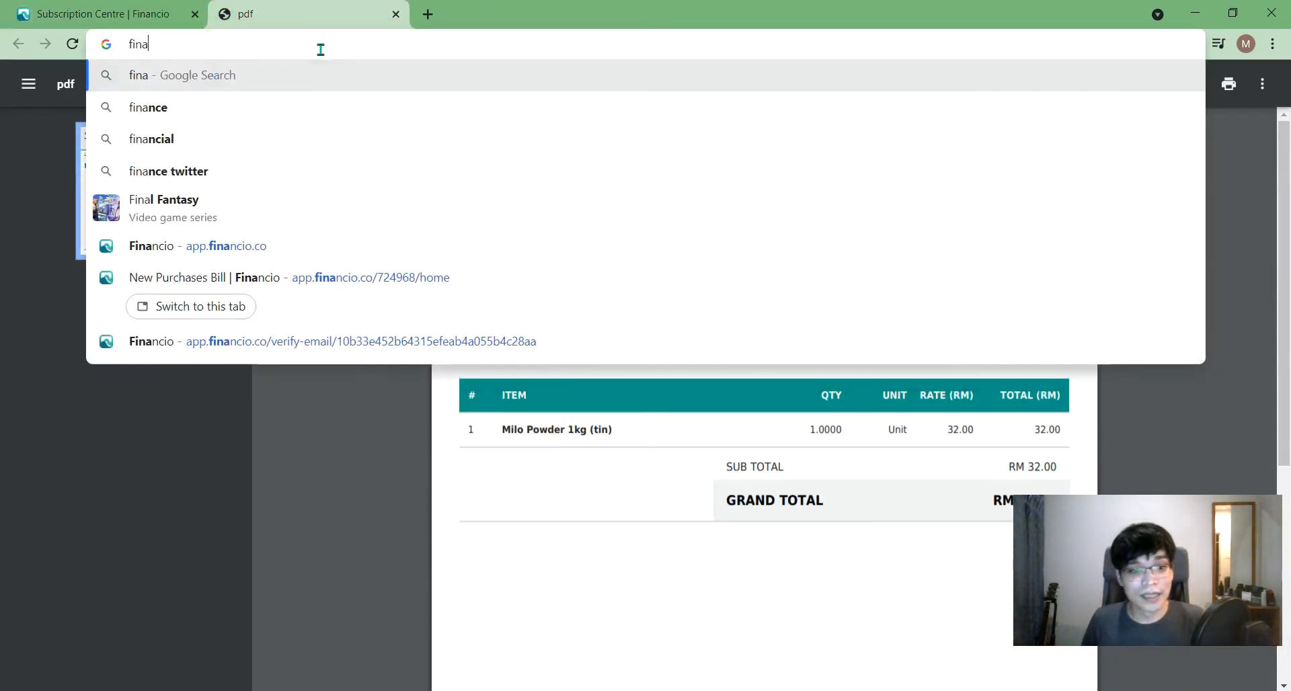
pyautogui.write('ncio.co')
pyautogui.press('Return')
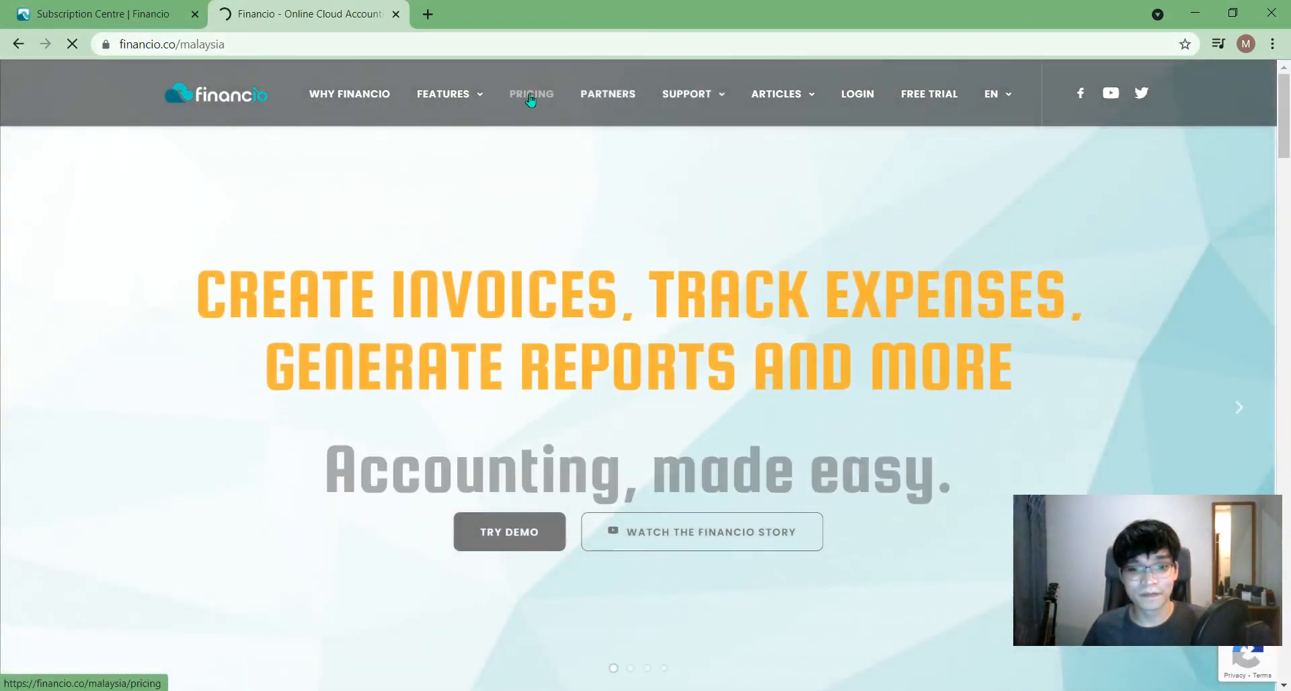
pyautogui.click(531, 104)
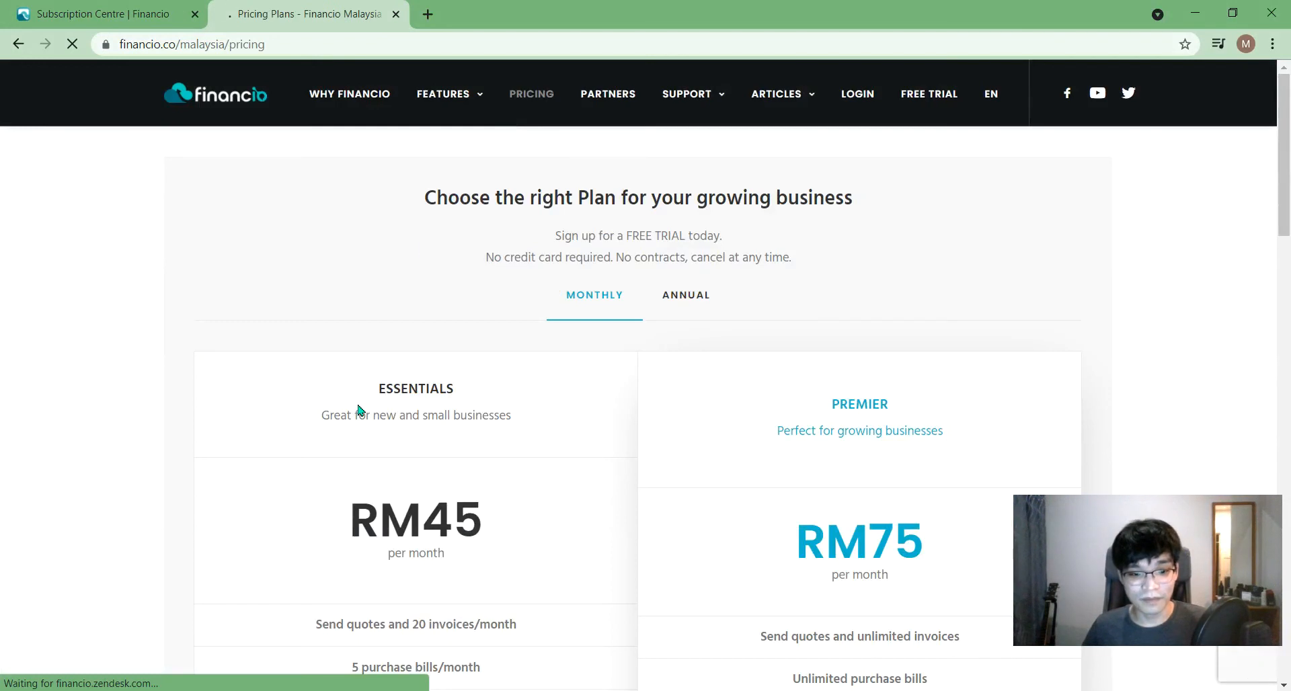
# - Highlight the Essentials RM45 price and its 20 invoices/month line
pyautogui.scroll(-3, 361, 410)
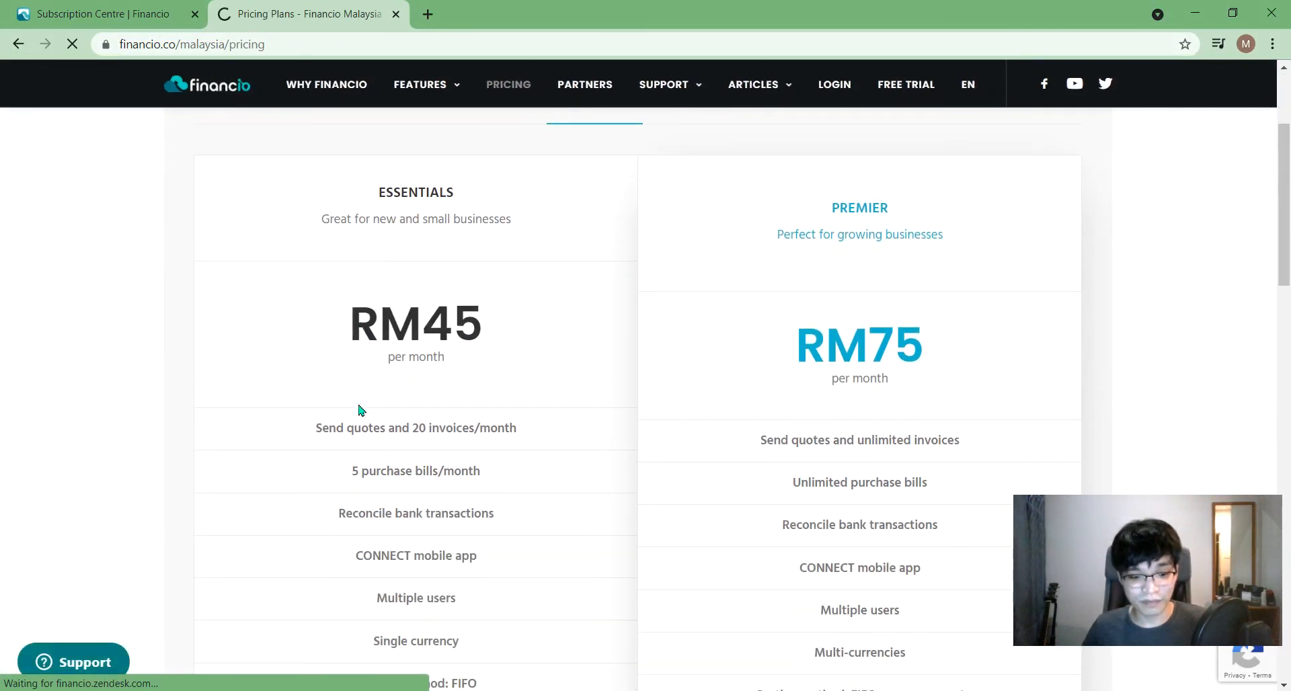
pyautogui.doubleClick(478, 326)
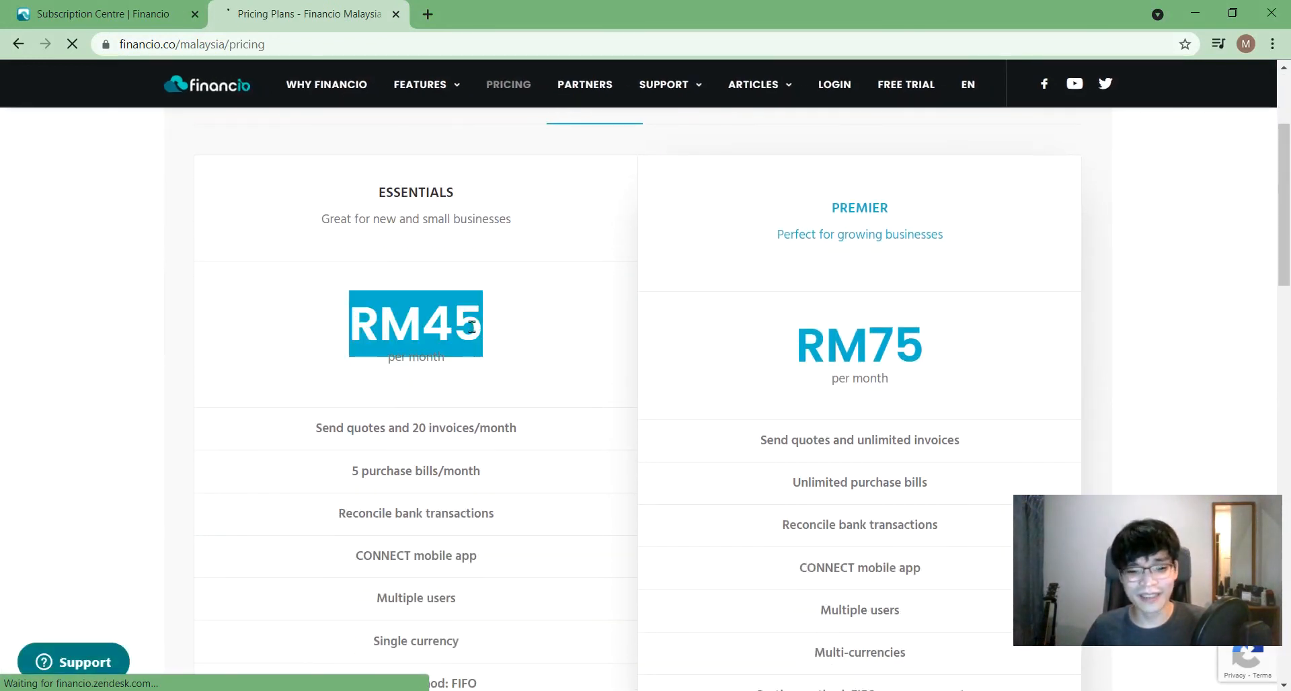
pyautogui.tripleClick(430, 427)
pyautogui.moveTo(1076, 538)
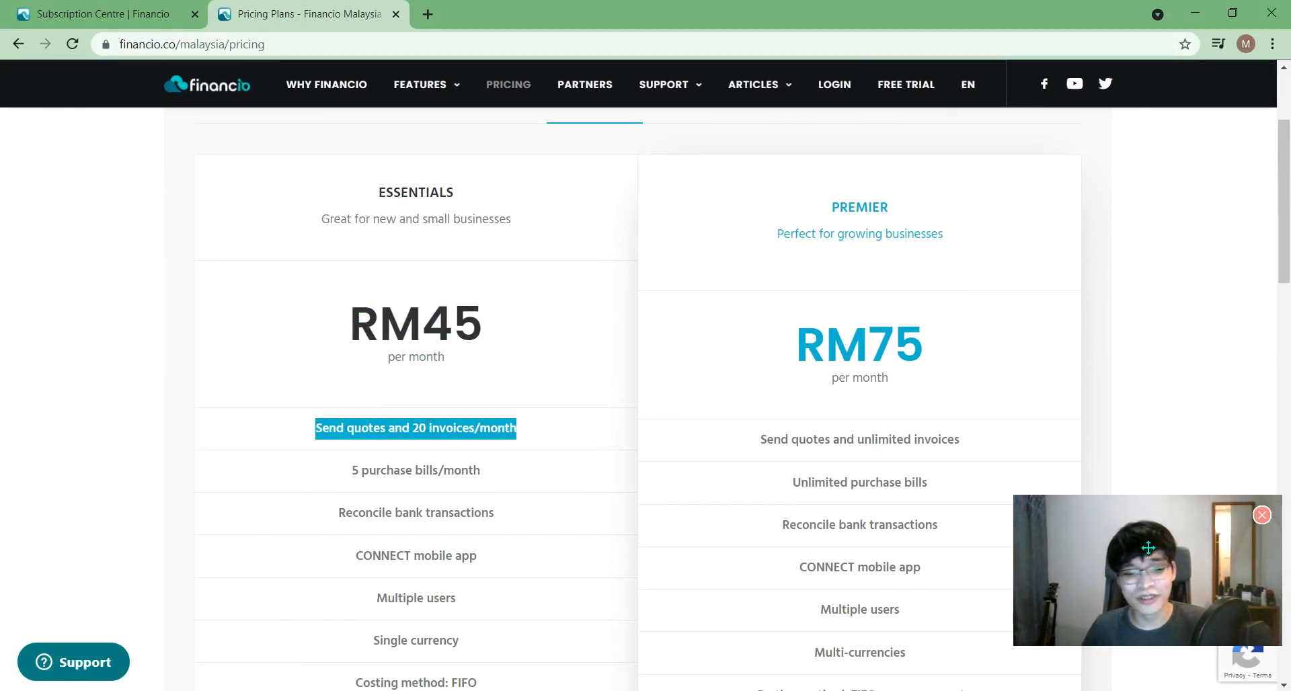
pyautogui.moveTo(1148, 548); pyautogui.dragTo(1054, 463)
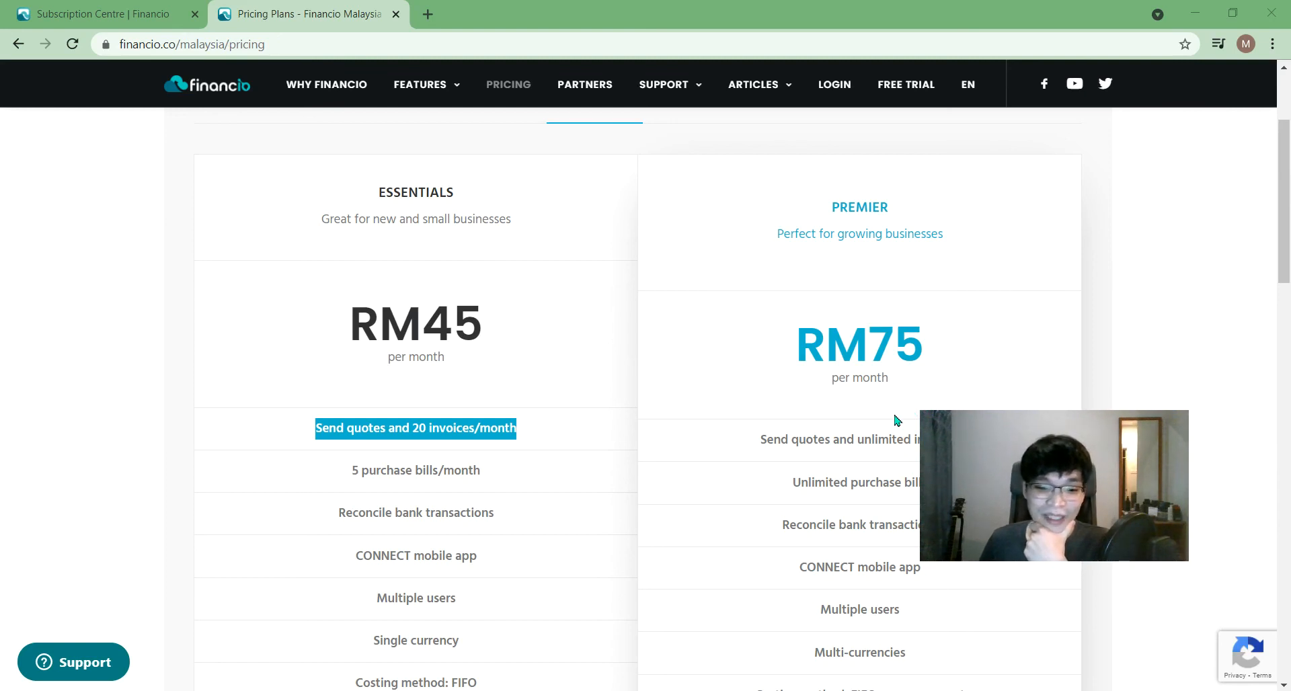
pyautogui.scroll(-1, 717, 378)
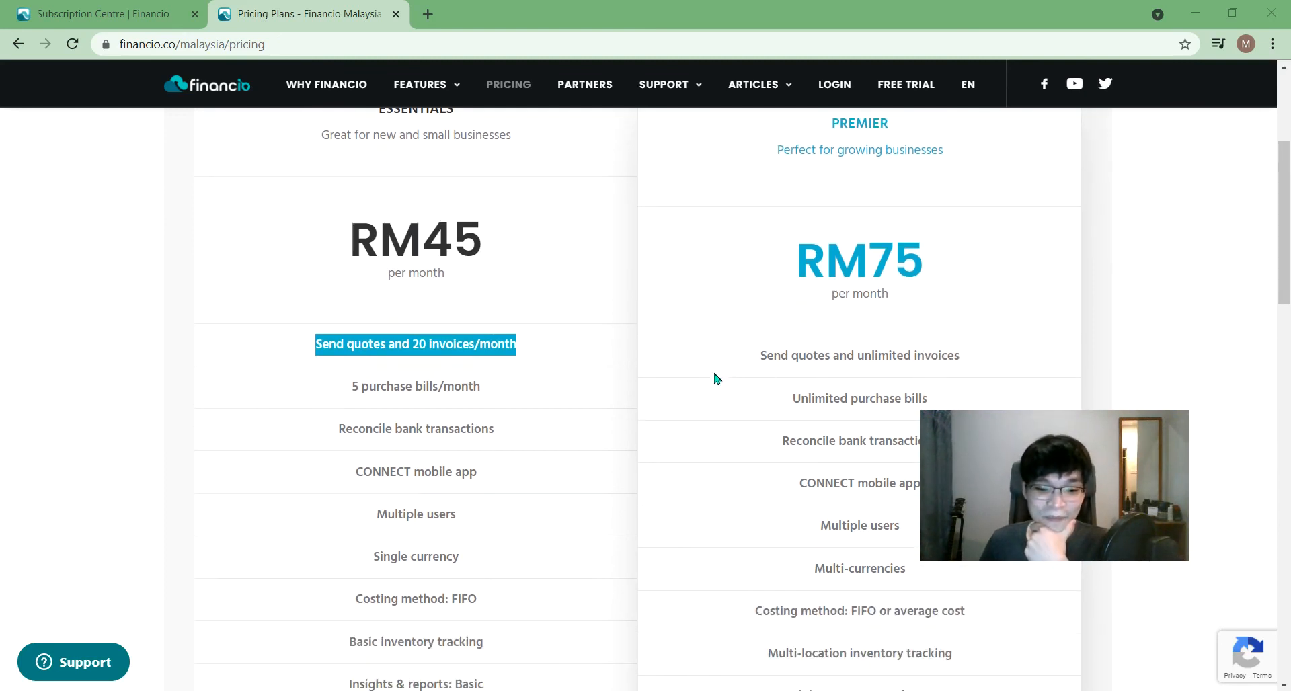
pyautogui.tripleClick(368, 595)
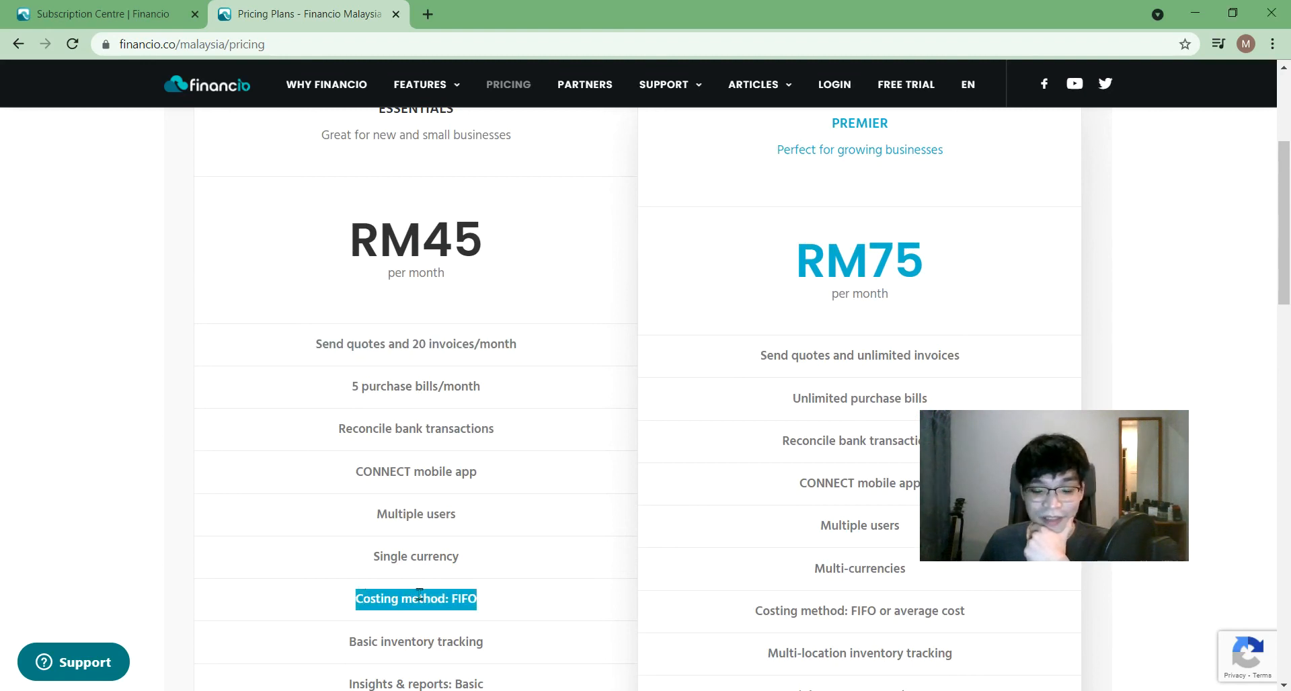
pyautogui.click(903, 616)
pyautogui.moveTo(903, 616); pyautogui.dragTo(964, 617)
pyautogui.click(965, 618)
pyautogui.moveTo(940, 541); pyautogui.dragTo(942, 485)
pyautogui.tripleClick(425, 556)
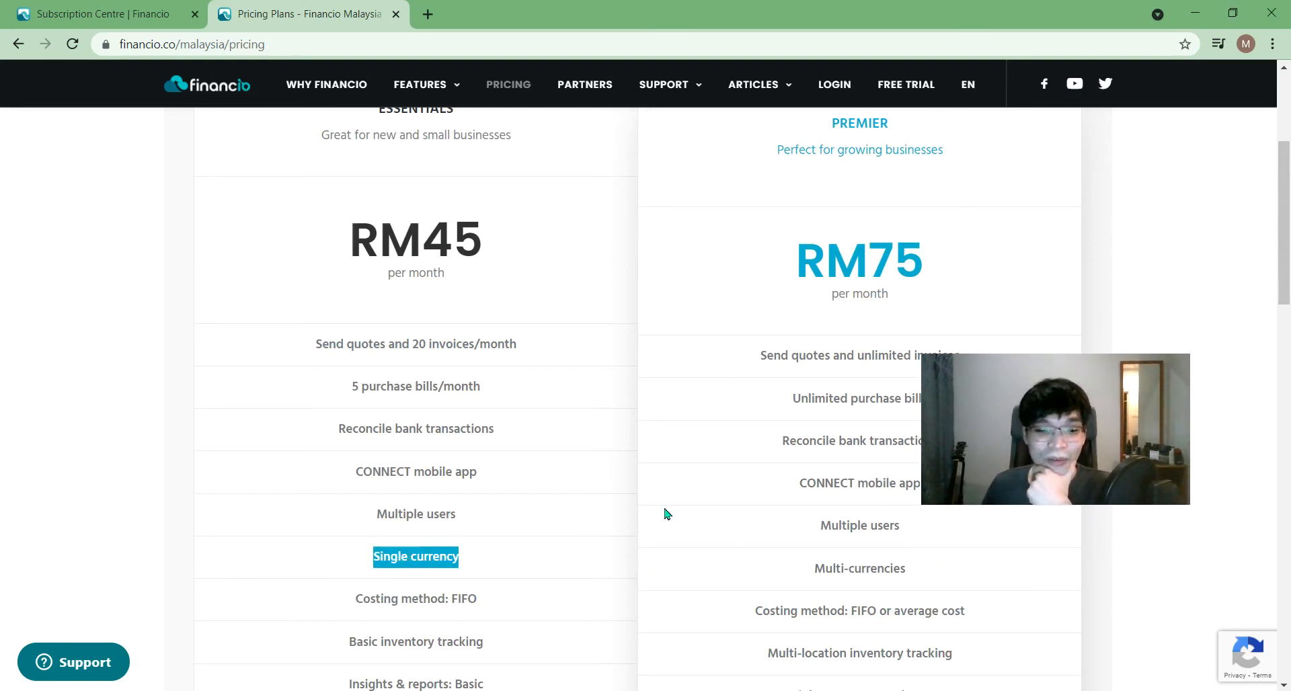
pyautogui.moveTo(1013, 412); pyautogui.dragTo(965, 241)
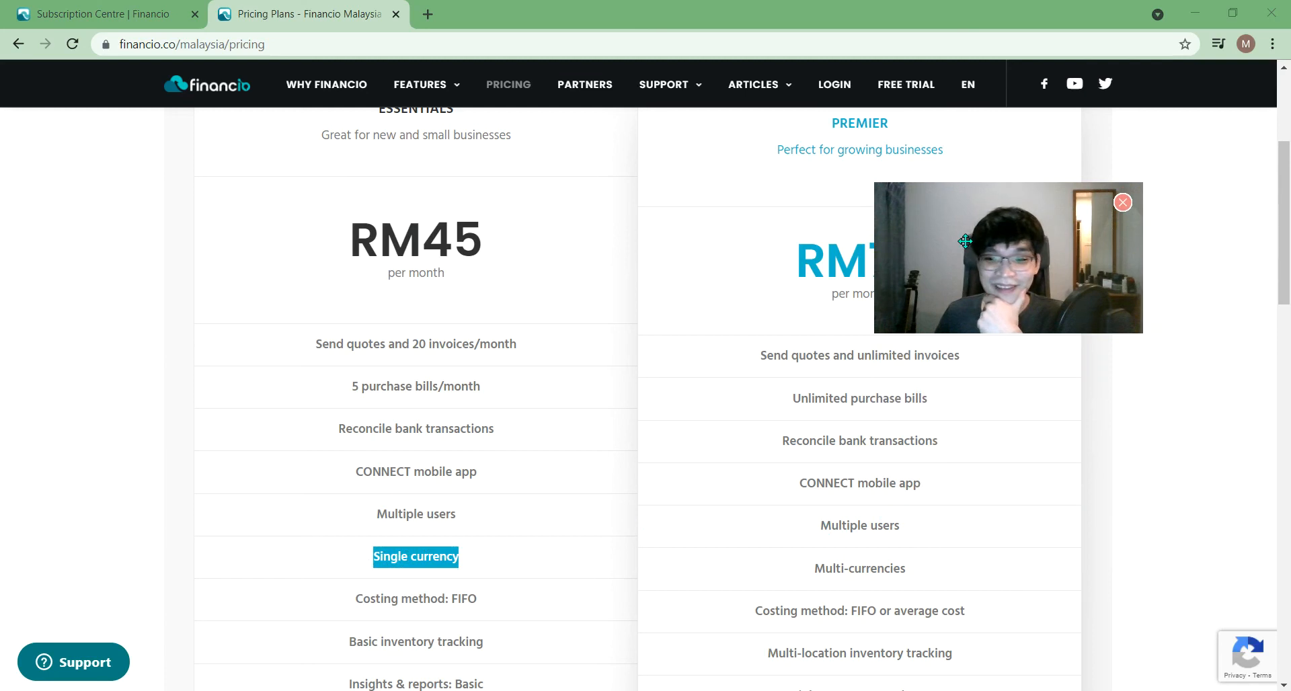
pyautogui.moveTo(964, 241); pyautogui.dragTo(1042, 236)
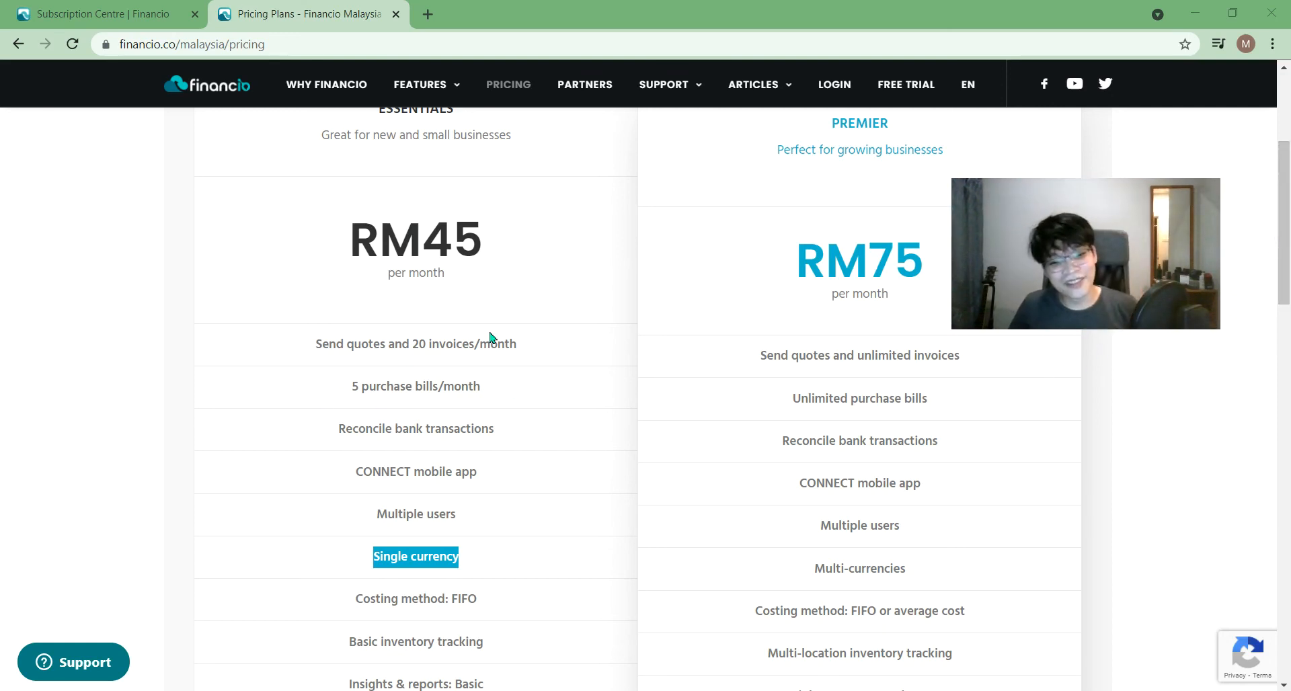
pyautogui.click(402, 254)
pyautogui.doubleClick(402, 254)
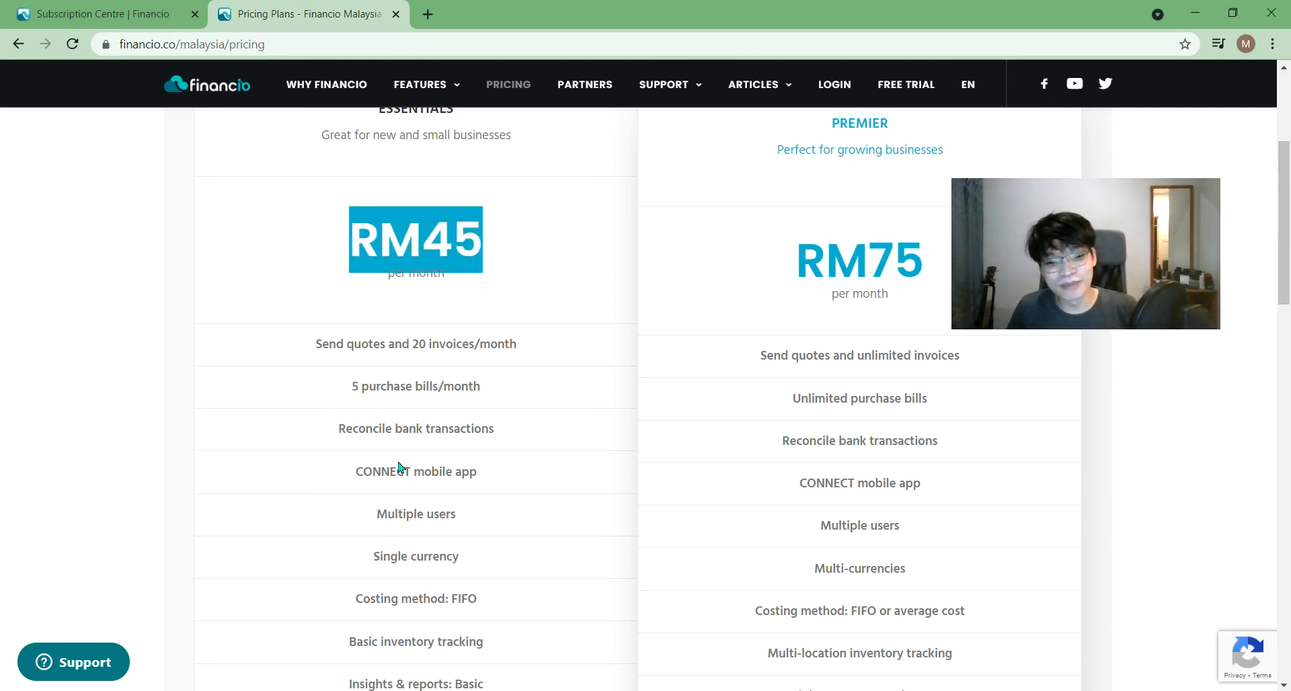
pyautogui.tripleClick(404, 556)
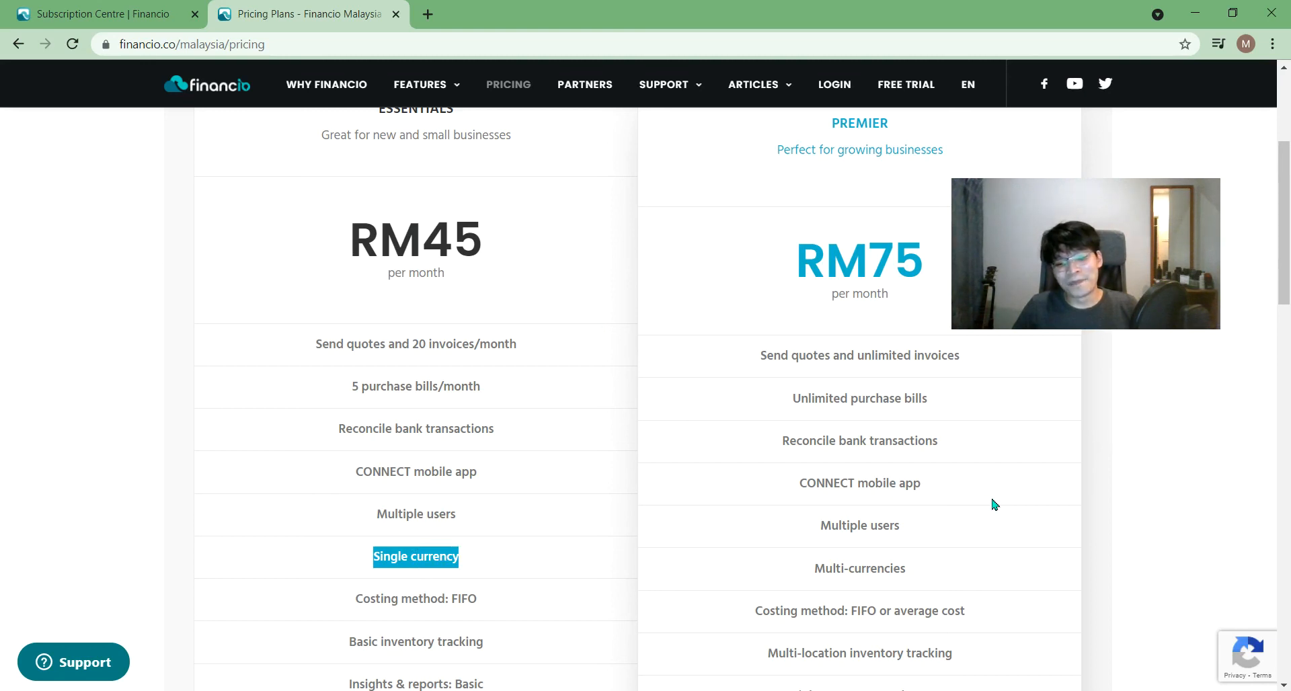
pyautogui.doubleClick(871, 263)
pyautogui.doubleClick(469, 244)
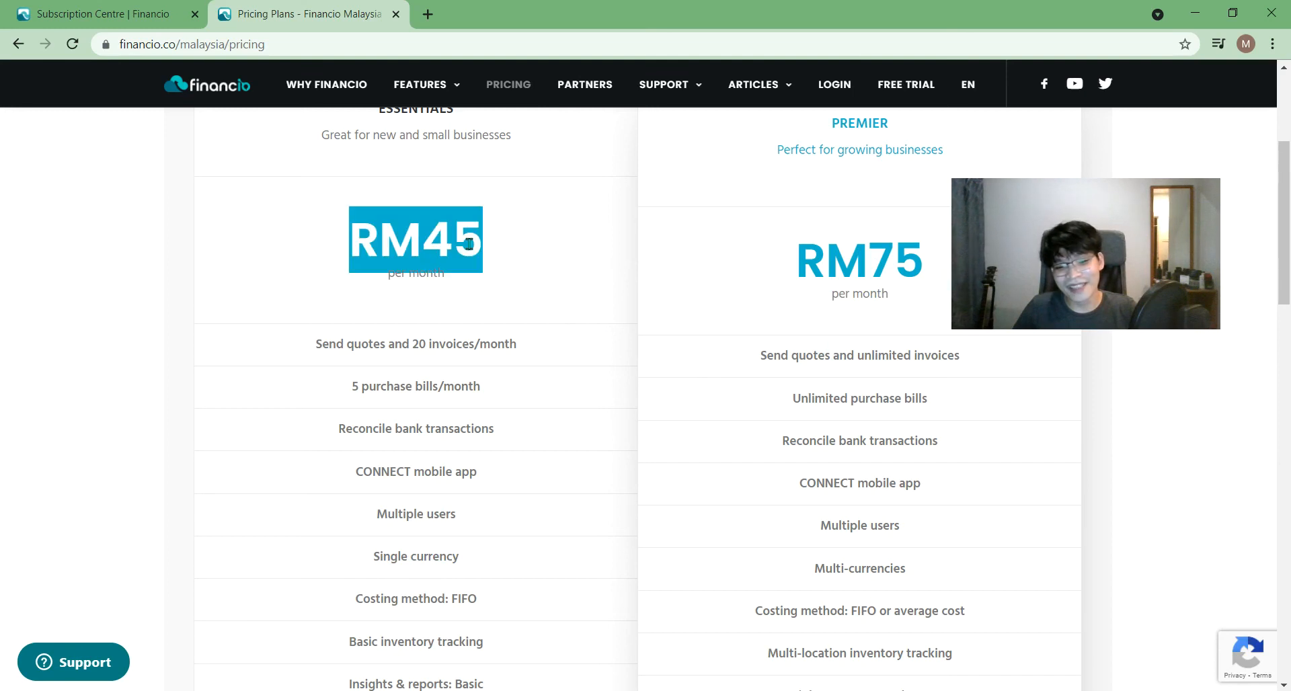
pyautogui.click(725, 366)
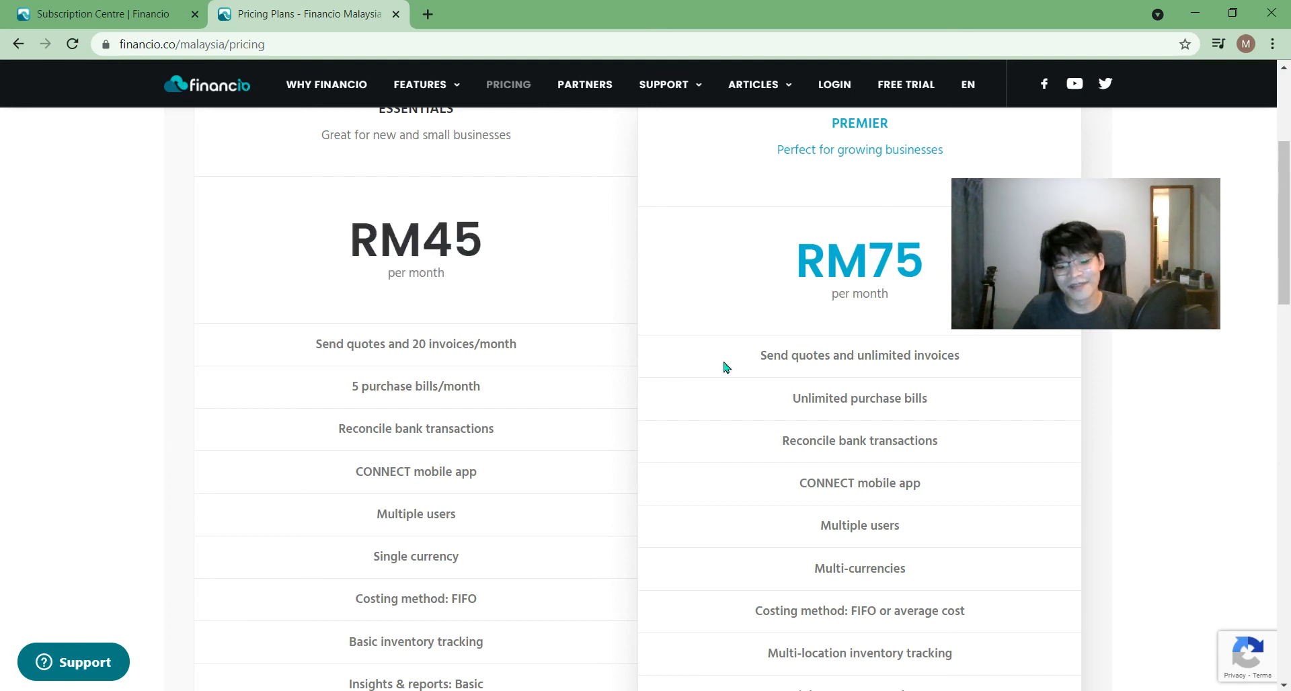
pyautogui.moveTo(511, 245); pyautogui.dragTo(351, 244)
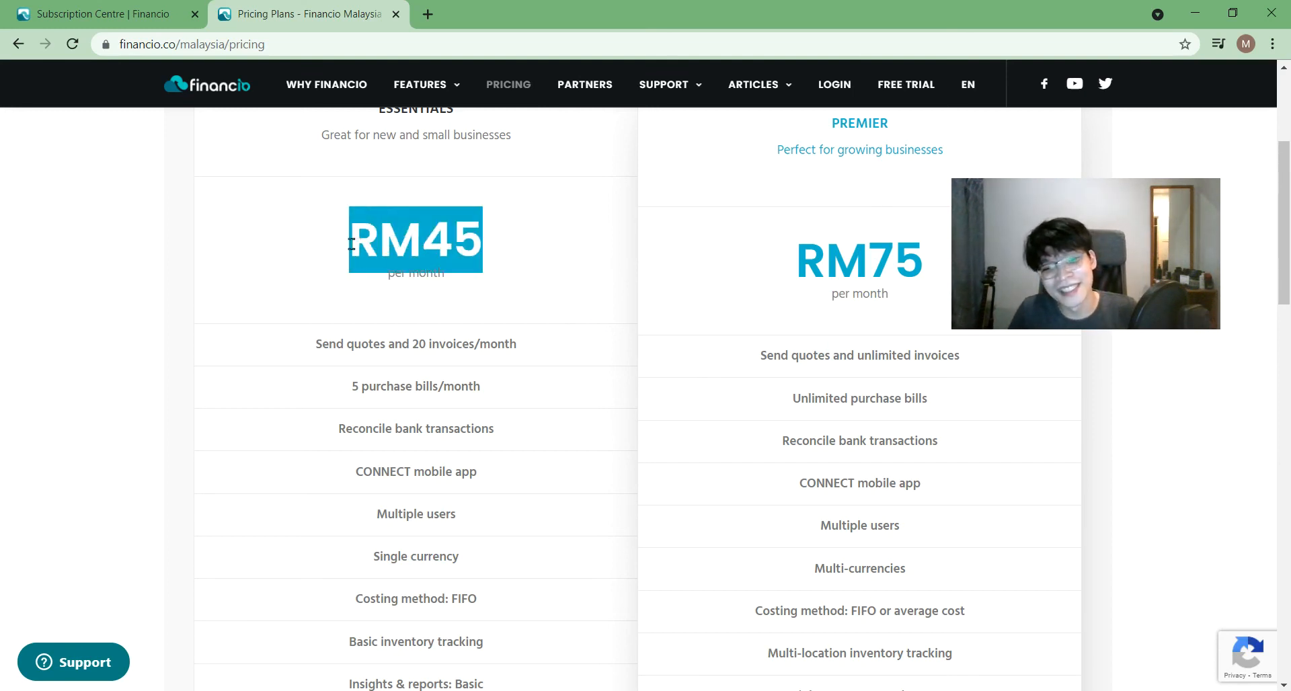
pyautogui.click(491, 271)
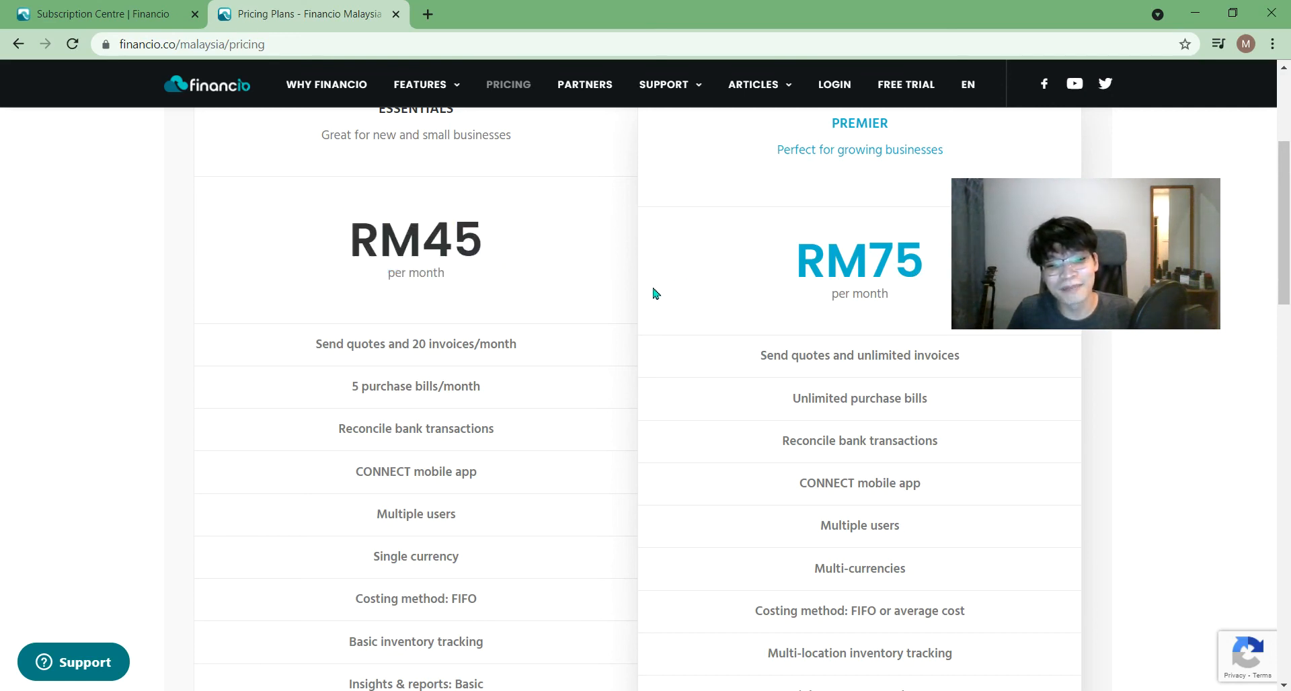
pyautogui.moveTo(329, 249); pyautogui.dragTo(481, 234)
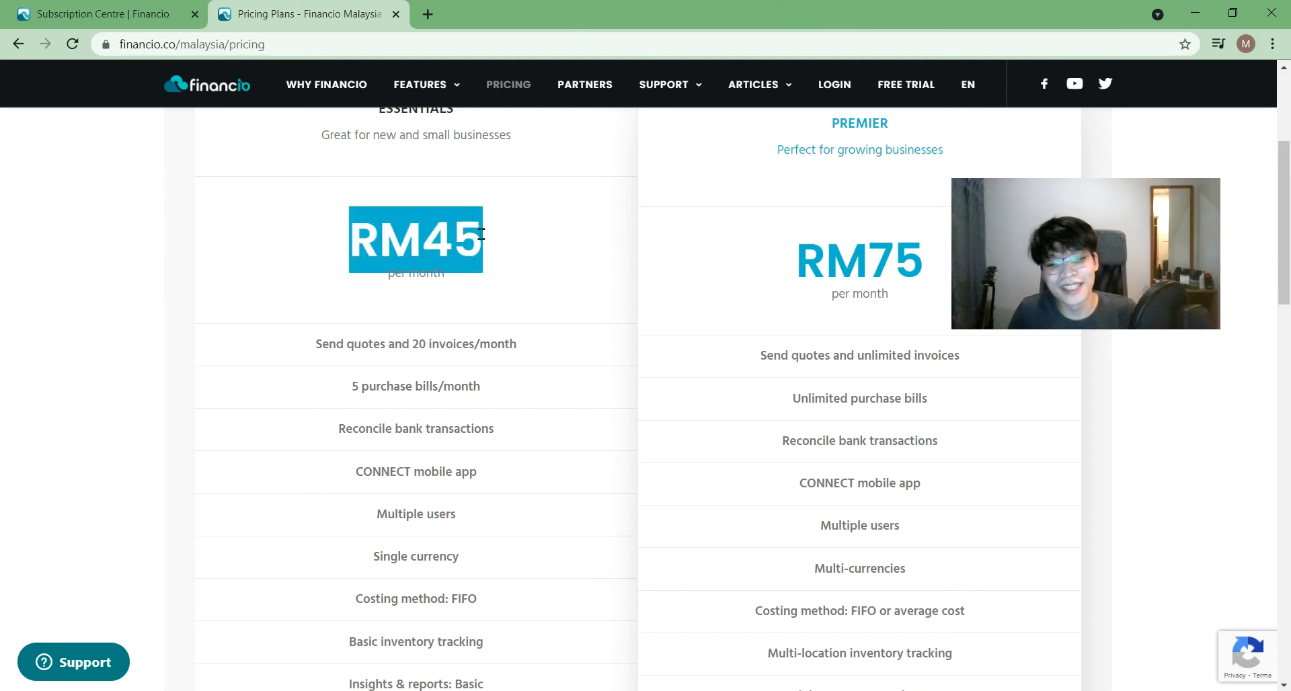
pyautogui.click(592, 241)
pyautogui.moveTo(536, 242); pyautogui.dragTo(399, 235)
pyautogui.click(315, 227)
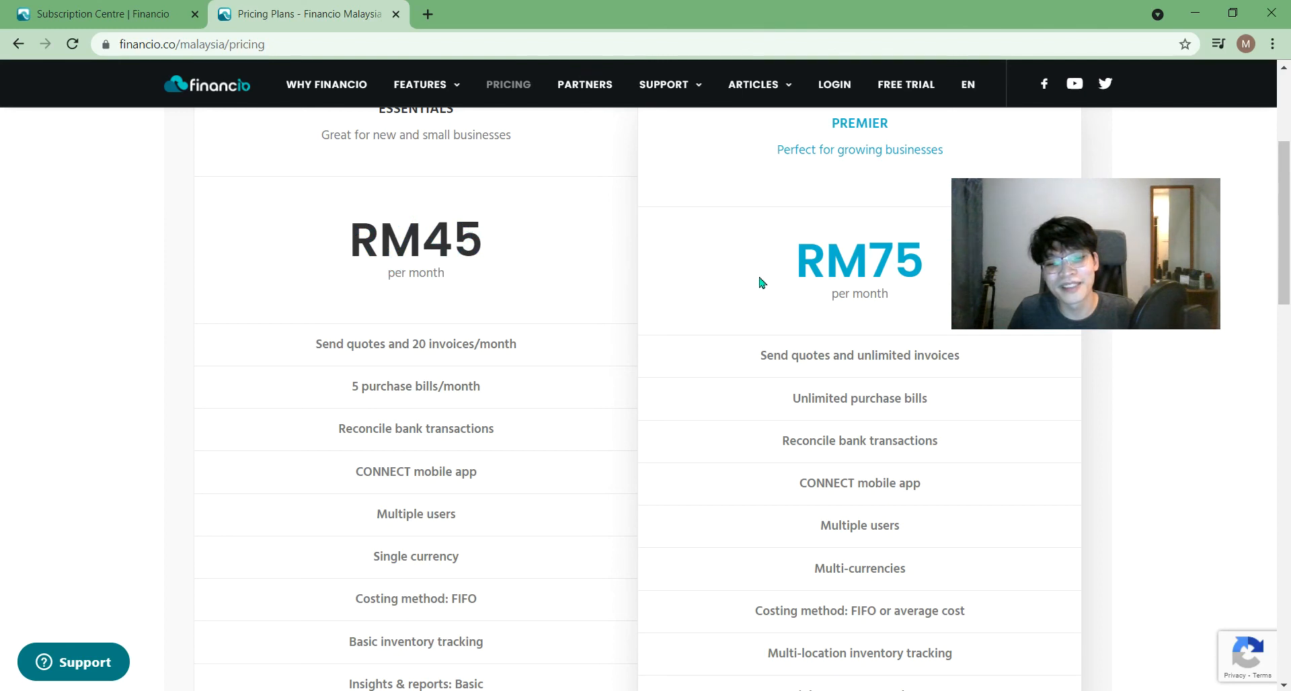
pyautogui.moveTo(799, 265); pyautogui.dragTo(931, 243)
pyautogui.click(703, 422)
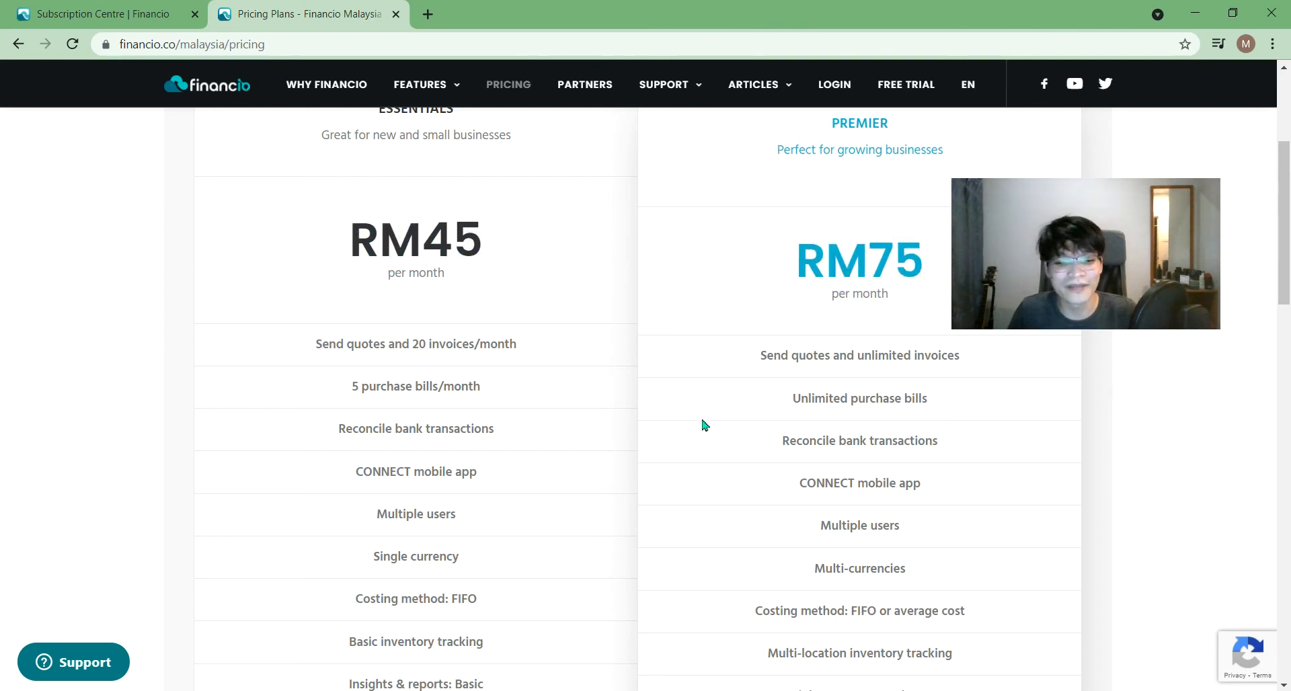
pyautogui.moveTo(495, 231); pyautogui.dragTo(321, 224)
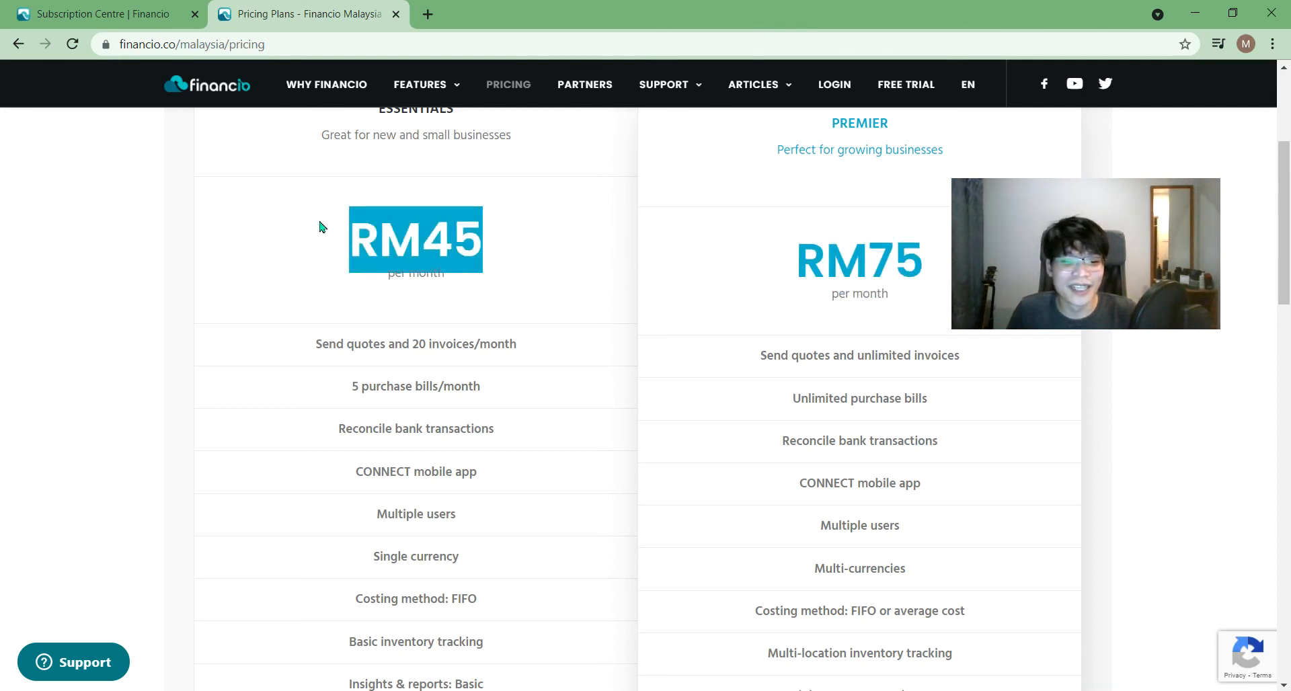
pyautogui.click(562, 336)
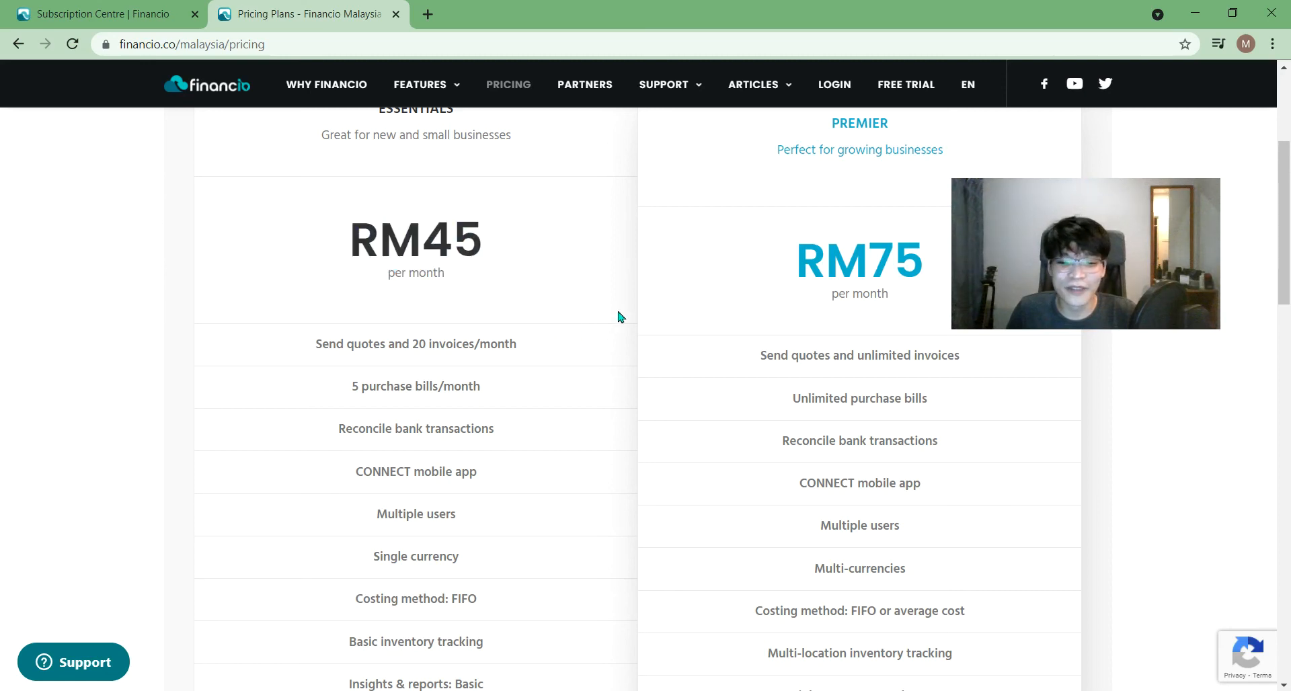
pyautogui.moveTo(1289, 292)
pyautogui.mouseDown()
pyautogui.moveTo(1289, 338)
pyautogui.moveTo(1289, 309)
pyautogui.mouseUp()
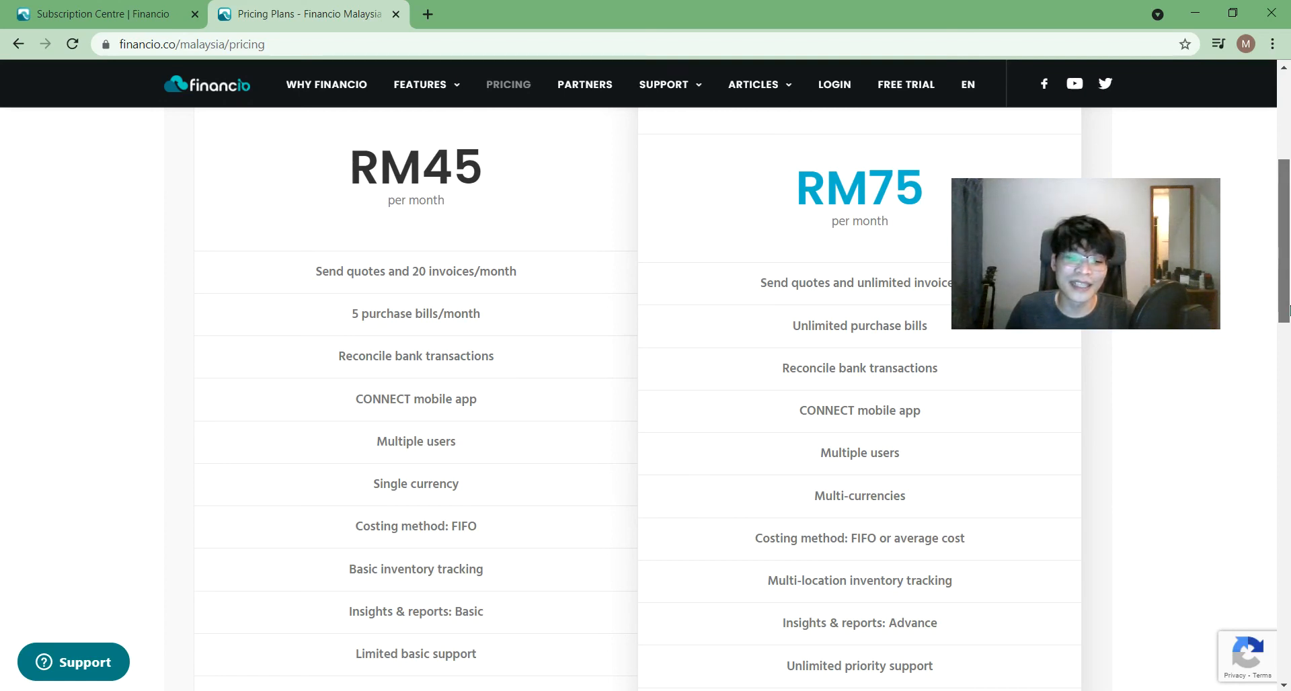
pyautogui.moveTo(1289, 310); pyautogui.dragTo(1289, 305)
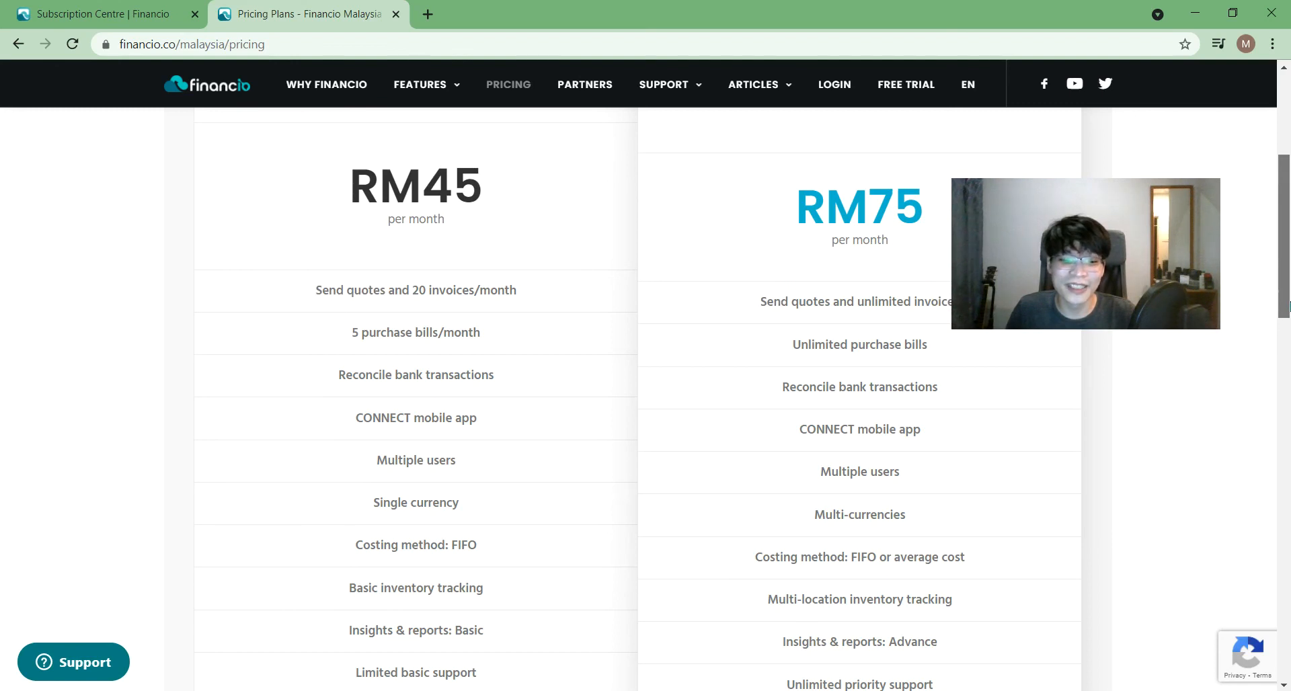
pyautogui.moveTo(1289, 306)
pyautogui.mouseDown()
pyautogui.moveTo(1288, 348)
pyautogui.moveTo(1289, 306)
pyautogui.moveTo(1289, 328)
pyautogui.mouseUp()
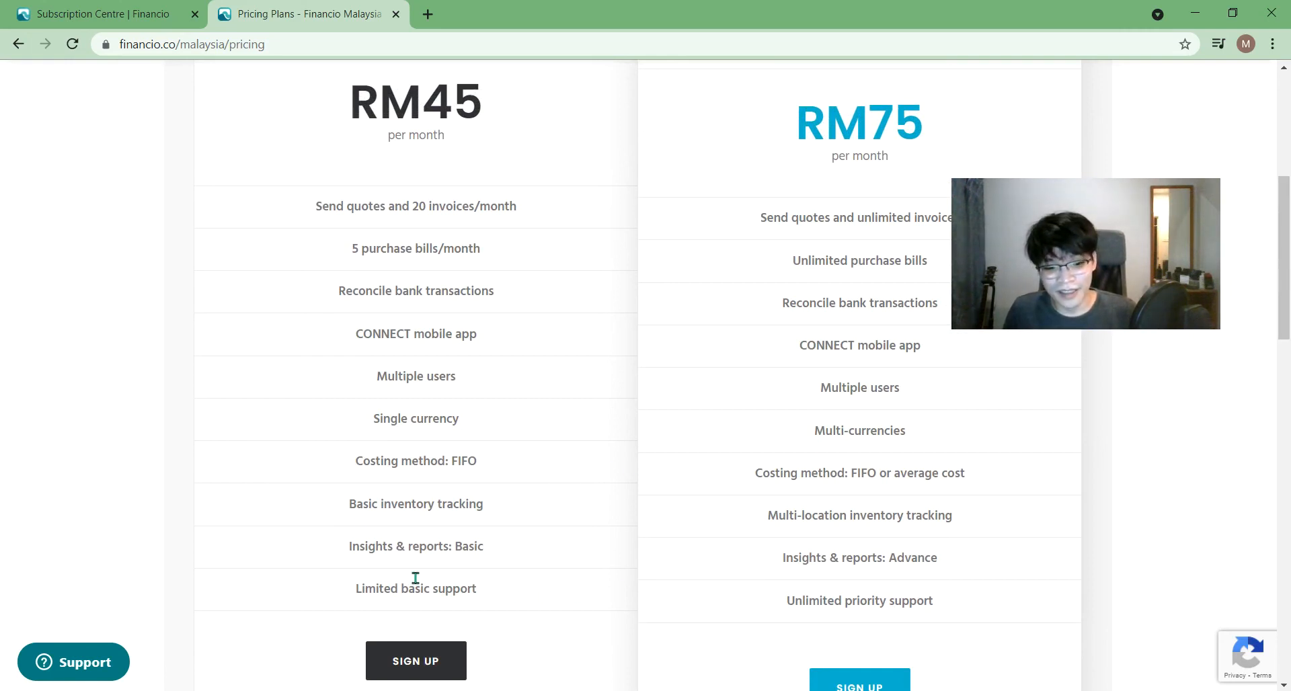
pyautogui.tripleClick(398, 547)
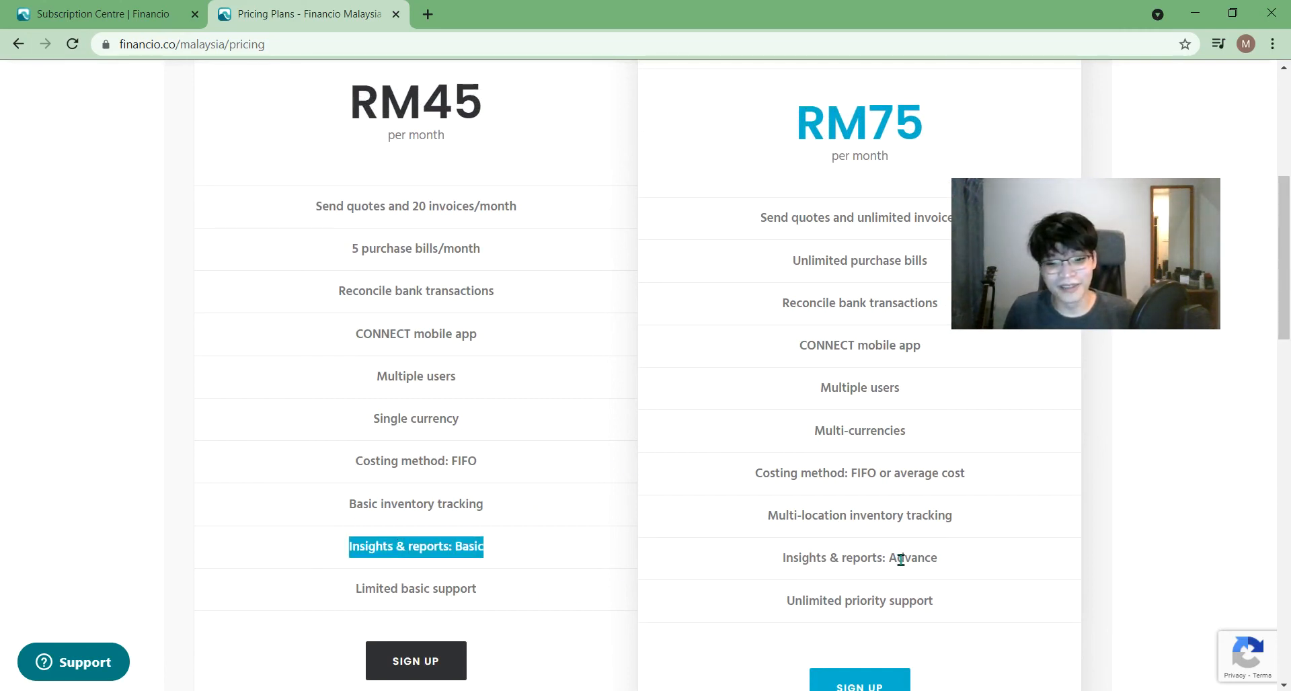
pyautogui.click(437, 585)
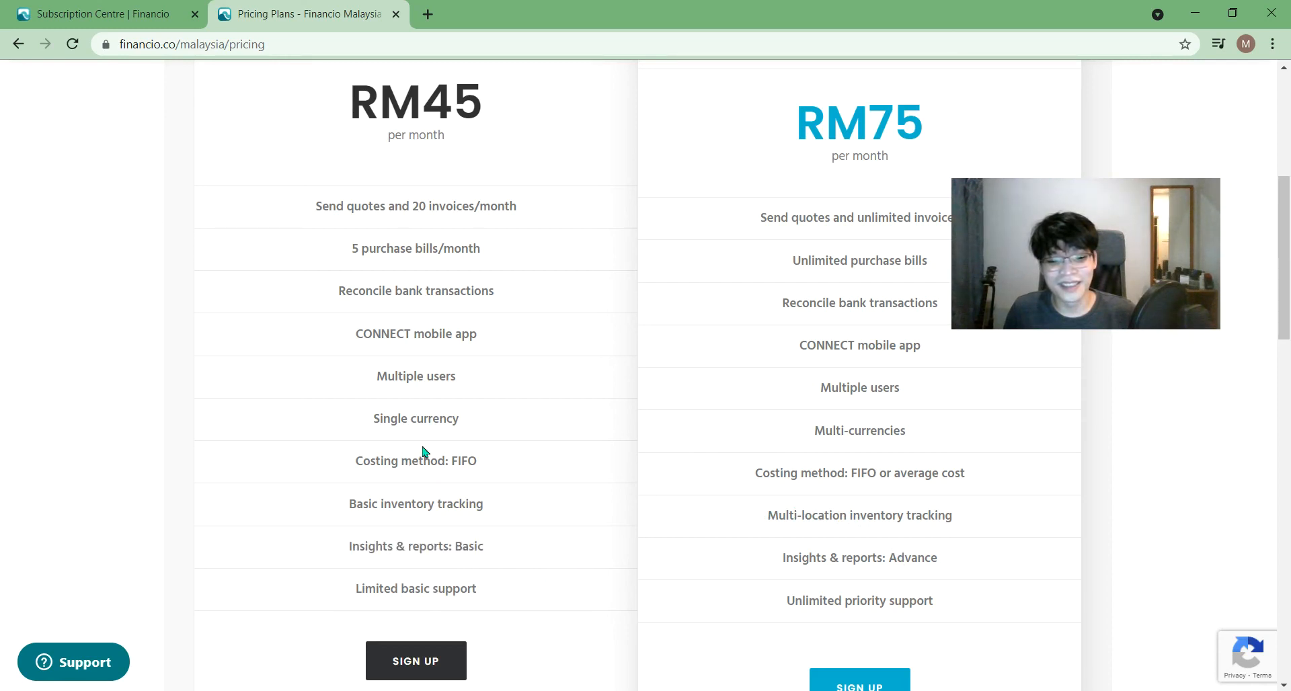
pyautogui.moveTo(1045, 283); pyautogui.dragTo(1067, 312)
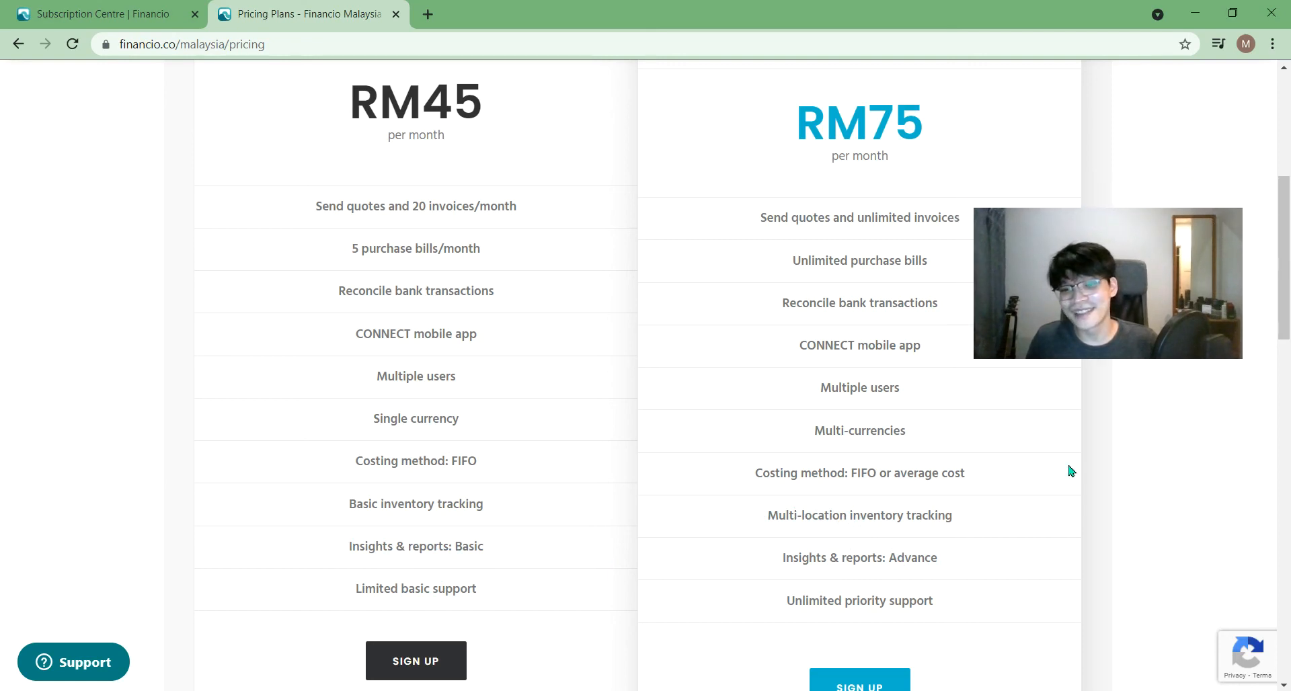
pyautogui.moveTo(1289, 304); pyautogui.dragTo(1289, 201)
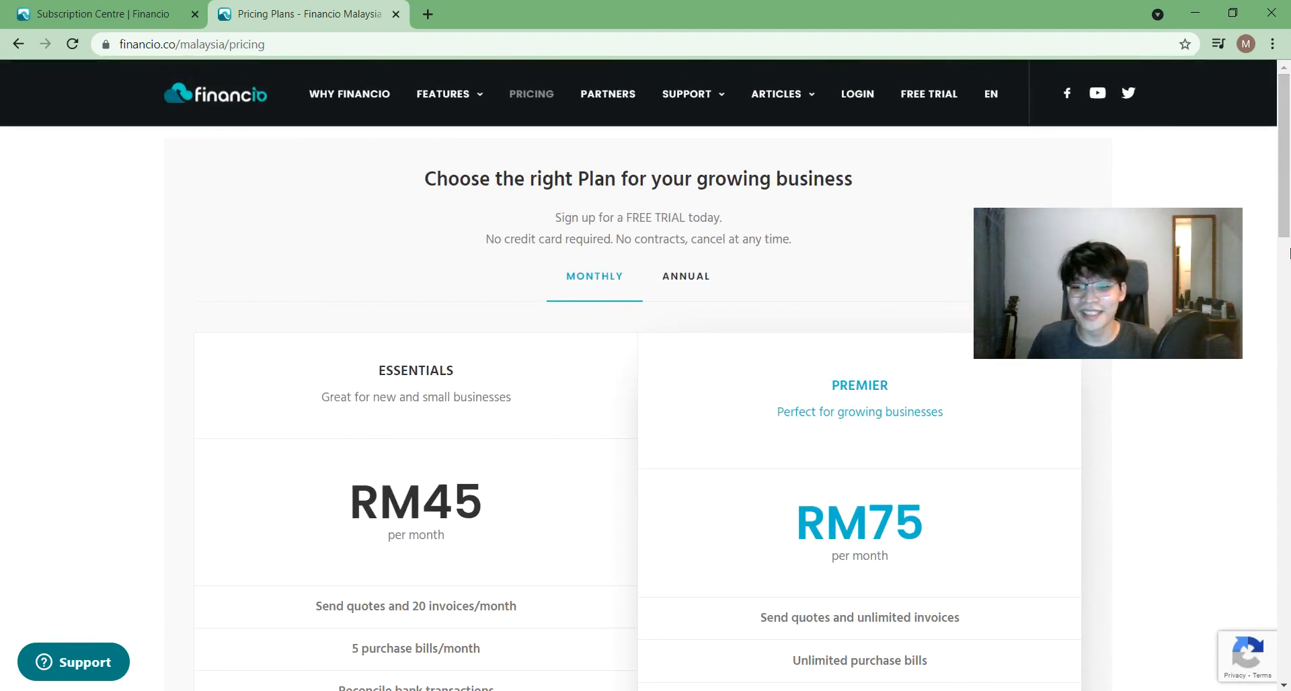
pyautogui.click(698, 287)
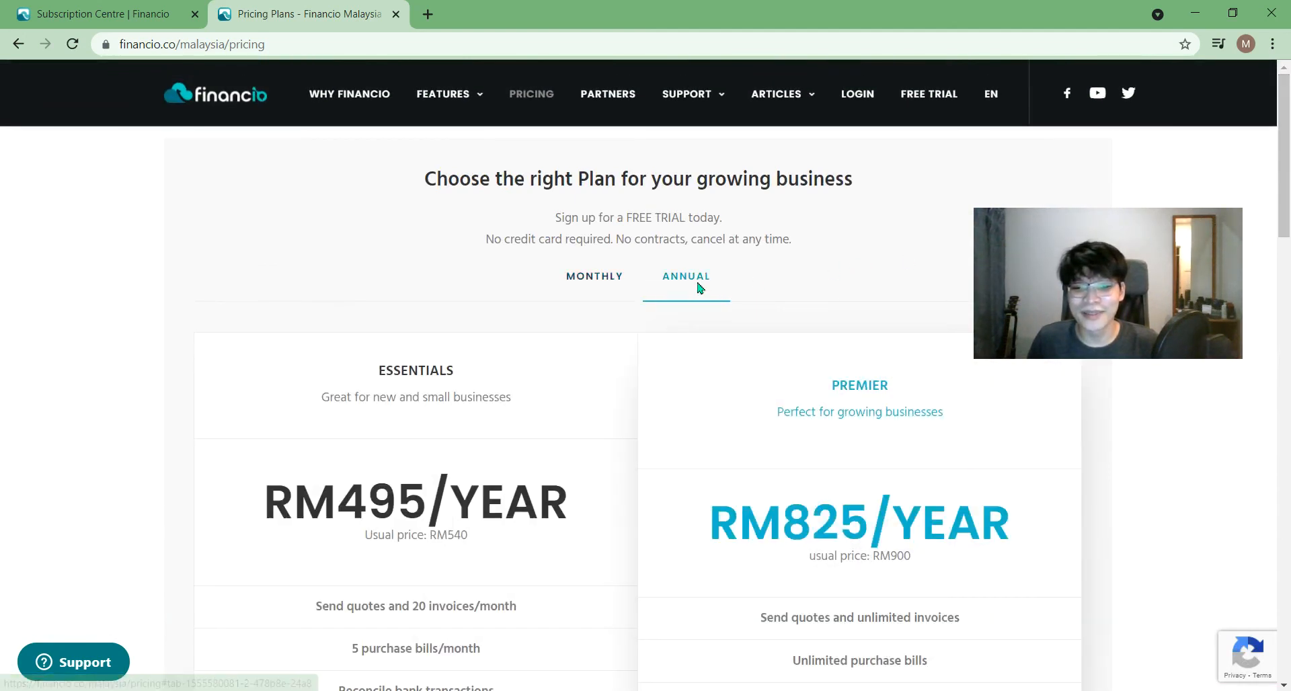
pyautogui.click(590, 279)
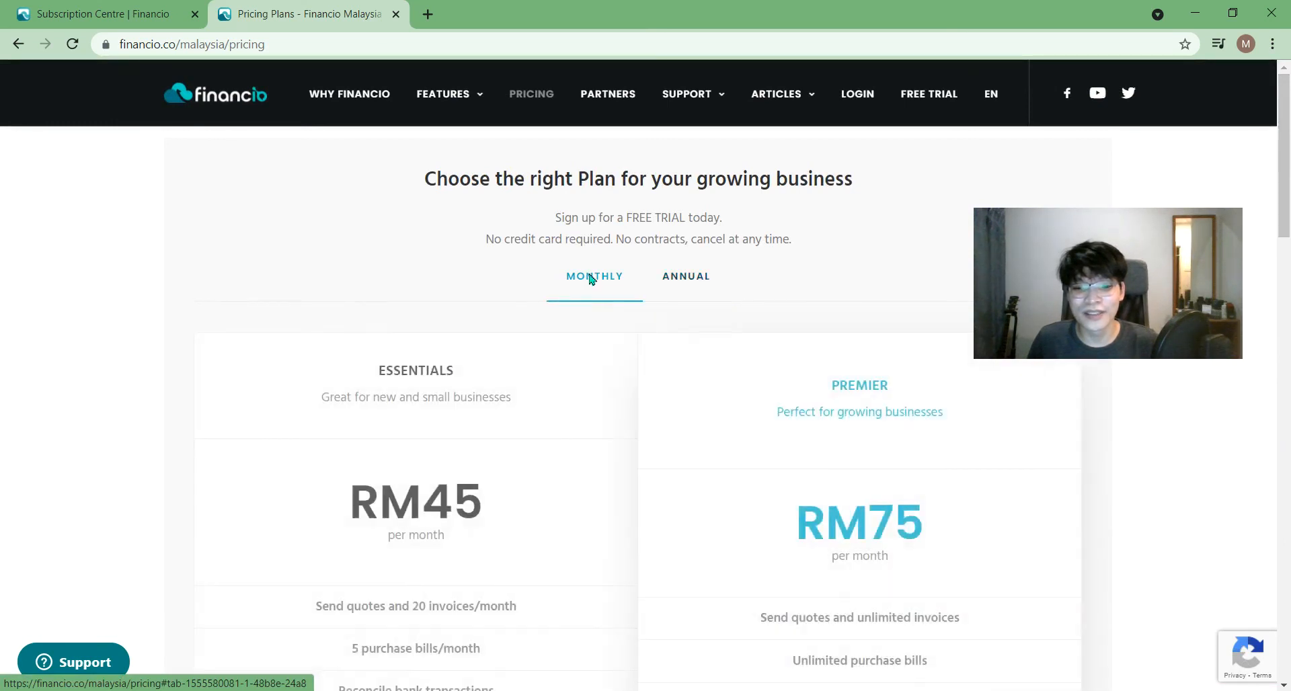
pyautogui.moveTo(1286, 219); pyautogui.dragTo(1285, 131)
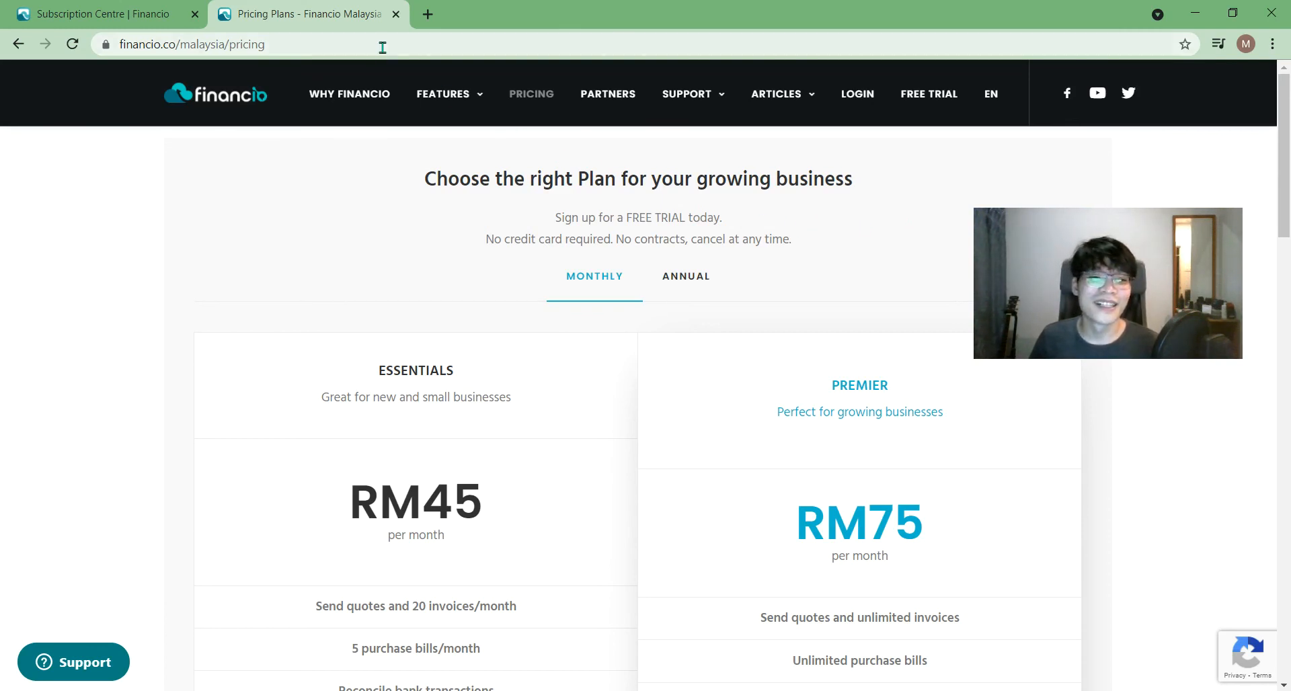
pyautogui.moveTo(1038, 229)
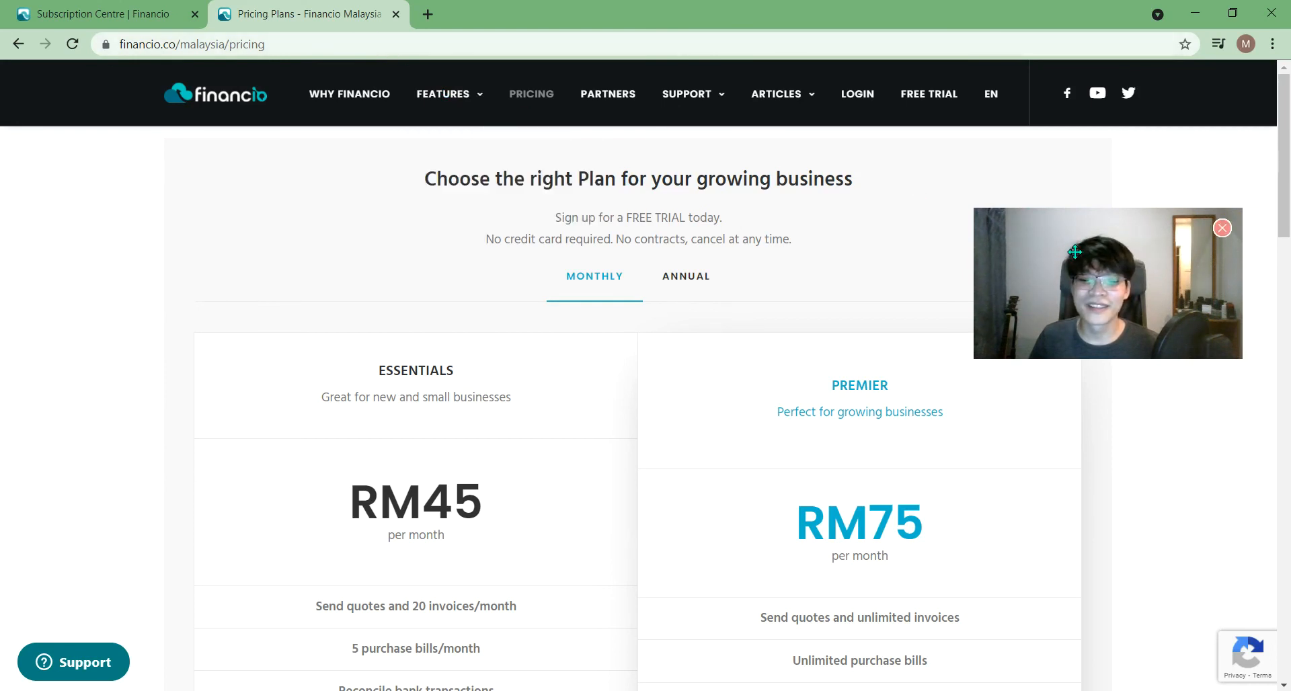